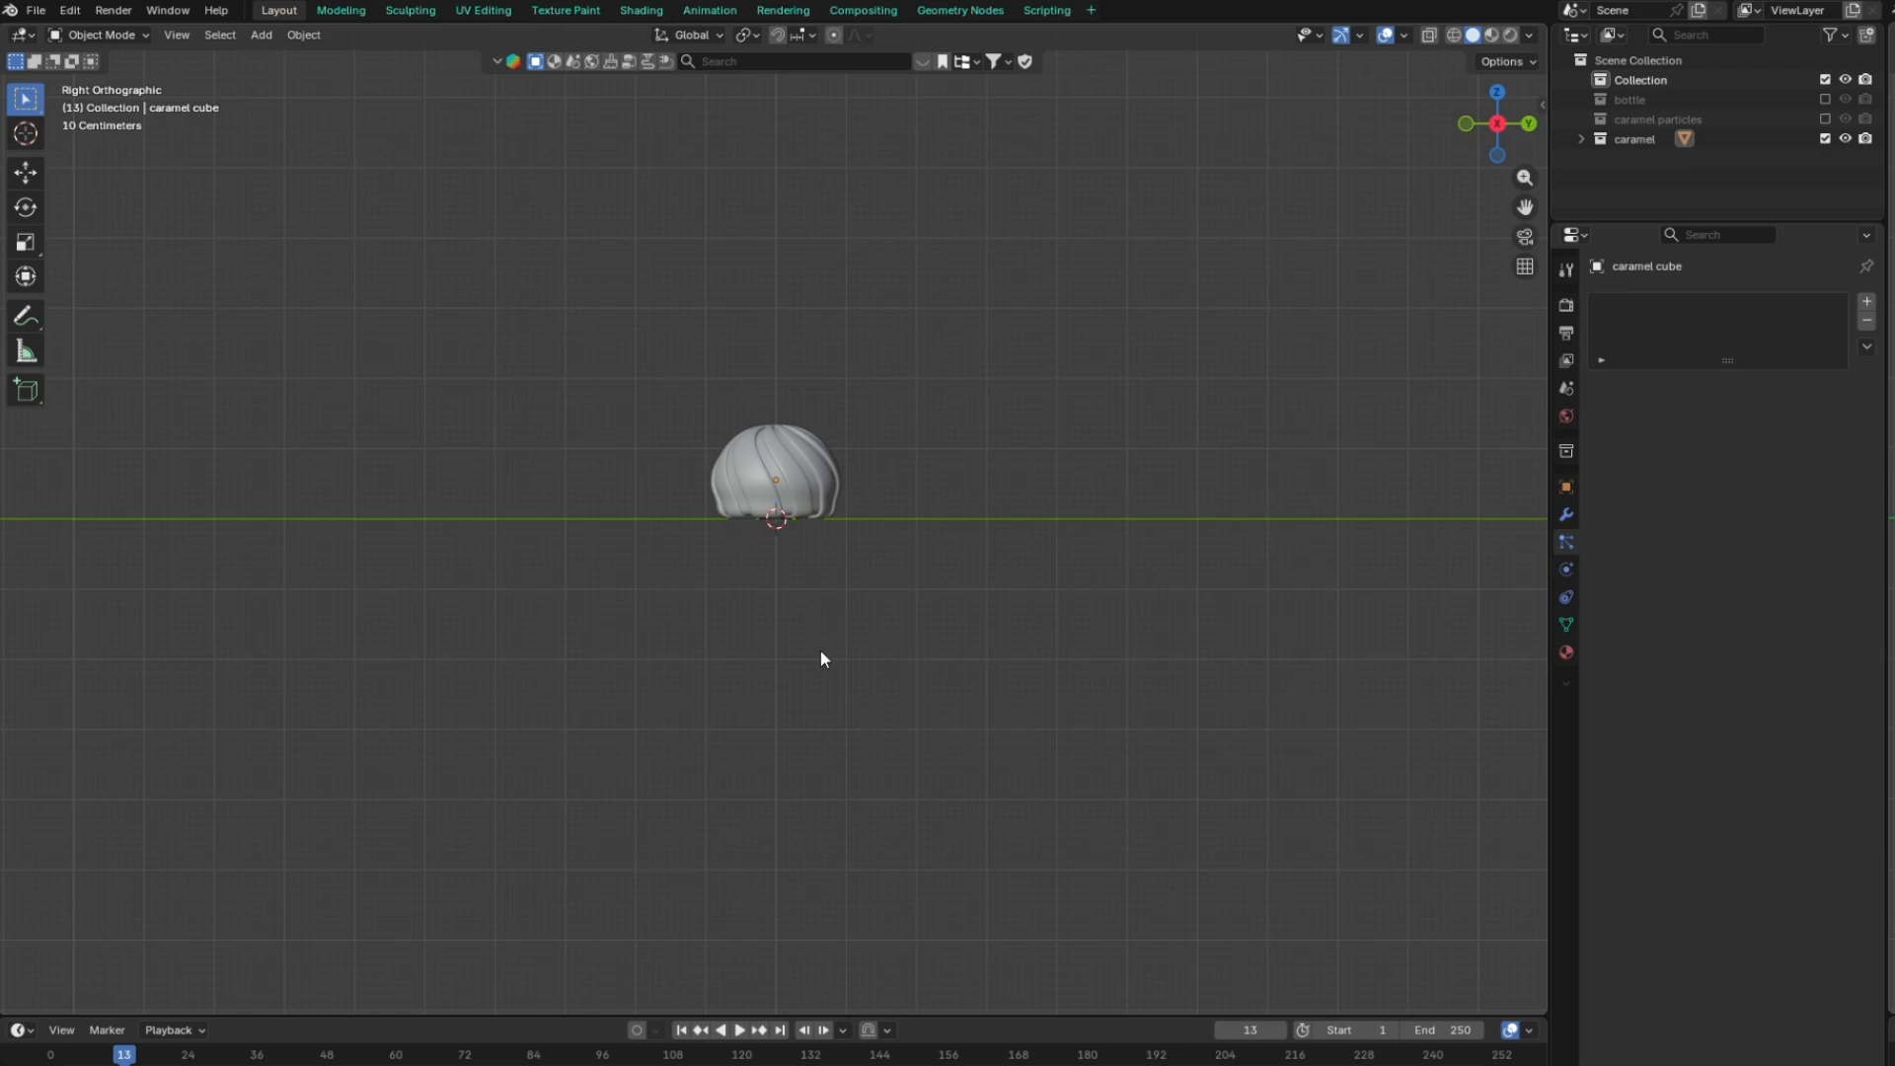
Add an Explode modifier to the caramel cube
{"action": "scroll", "coordinate": [846, 630], "scroll_direction": "up", "scroll_amount": 6}
{"action": "left_click", "coordinate": [891, 420]}
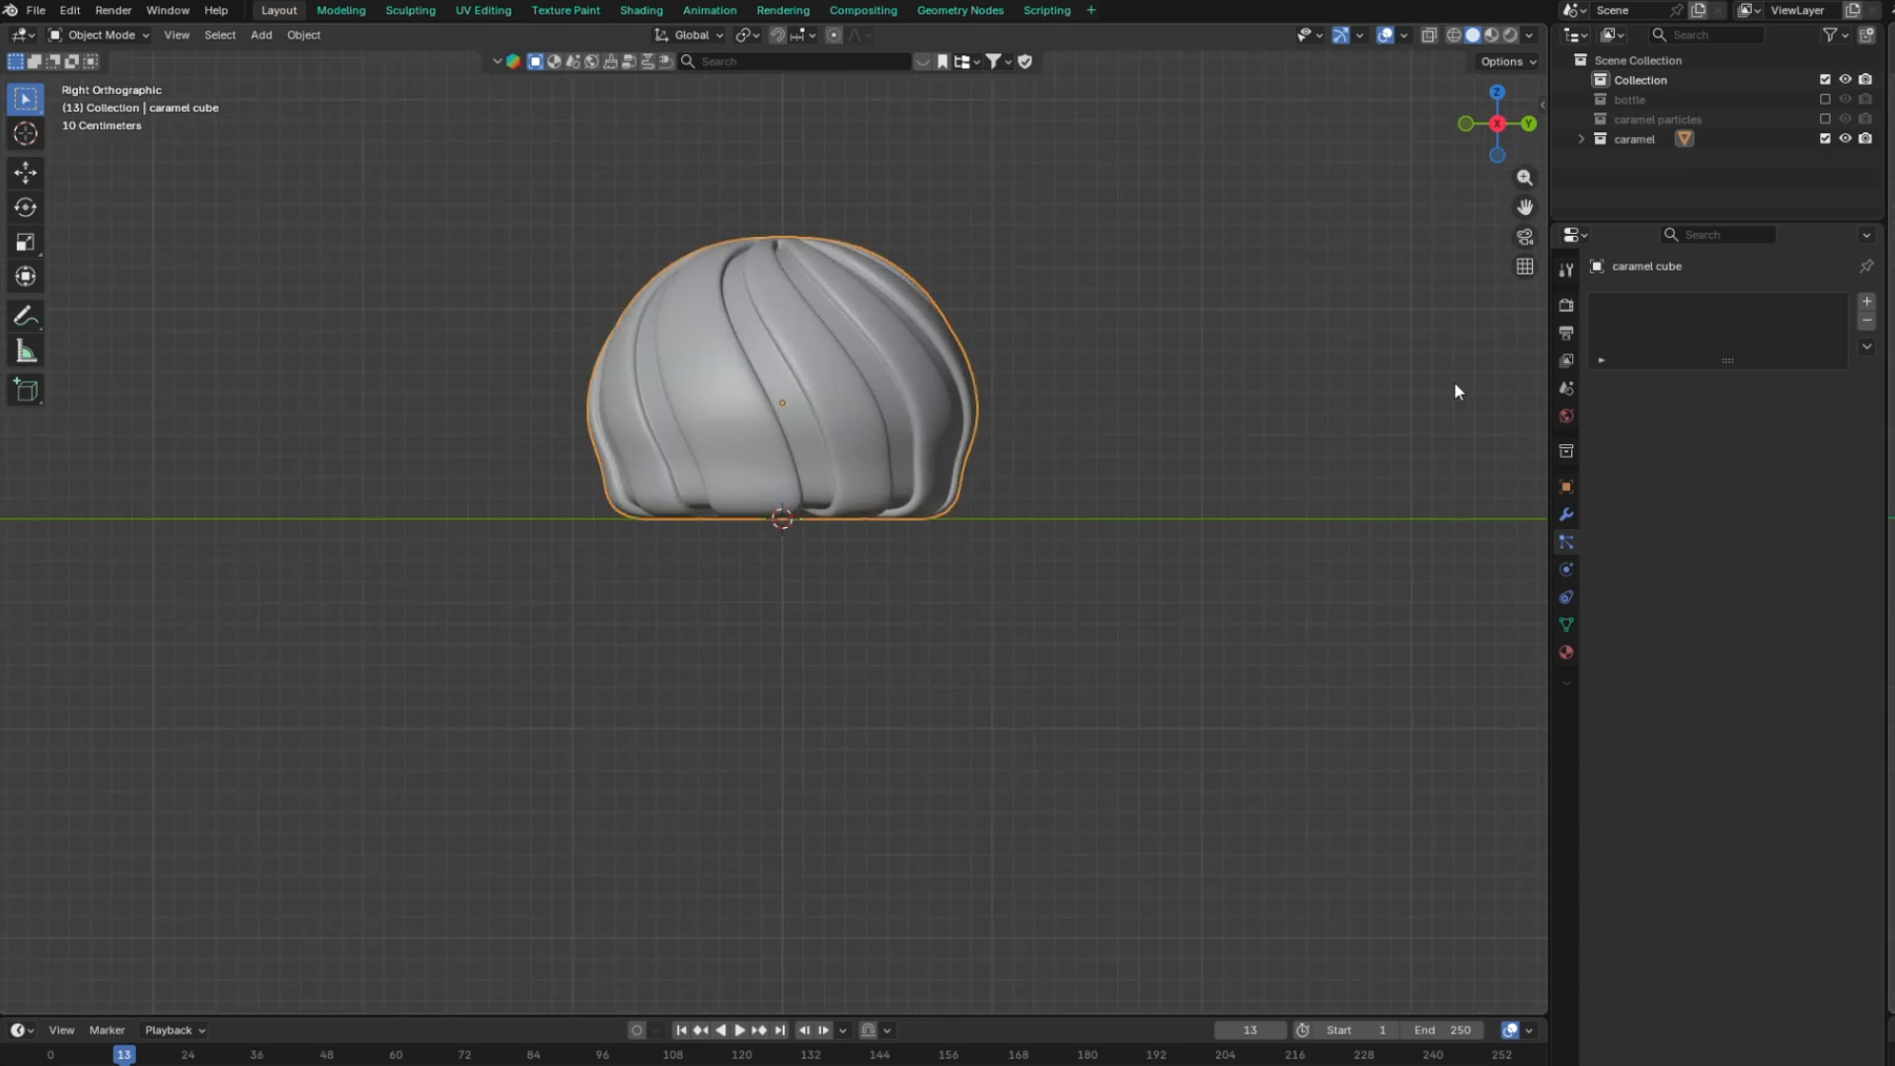
{"action": "left_click", "coordinate": [1566, 514]}
{"action": "left_click", "coordinate": [1679, 310]}
{"action": "type", "text": "e"}
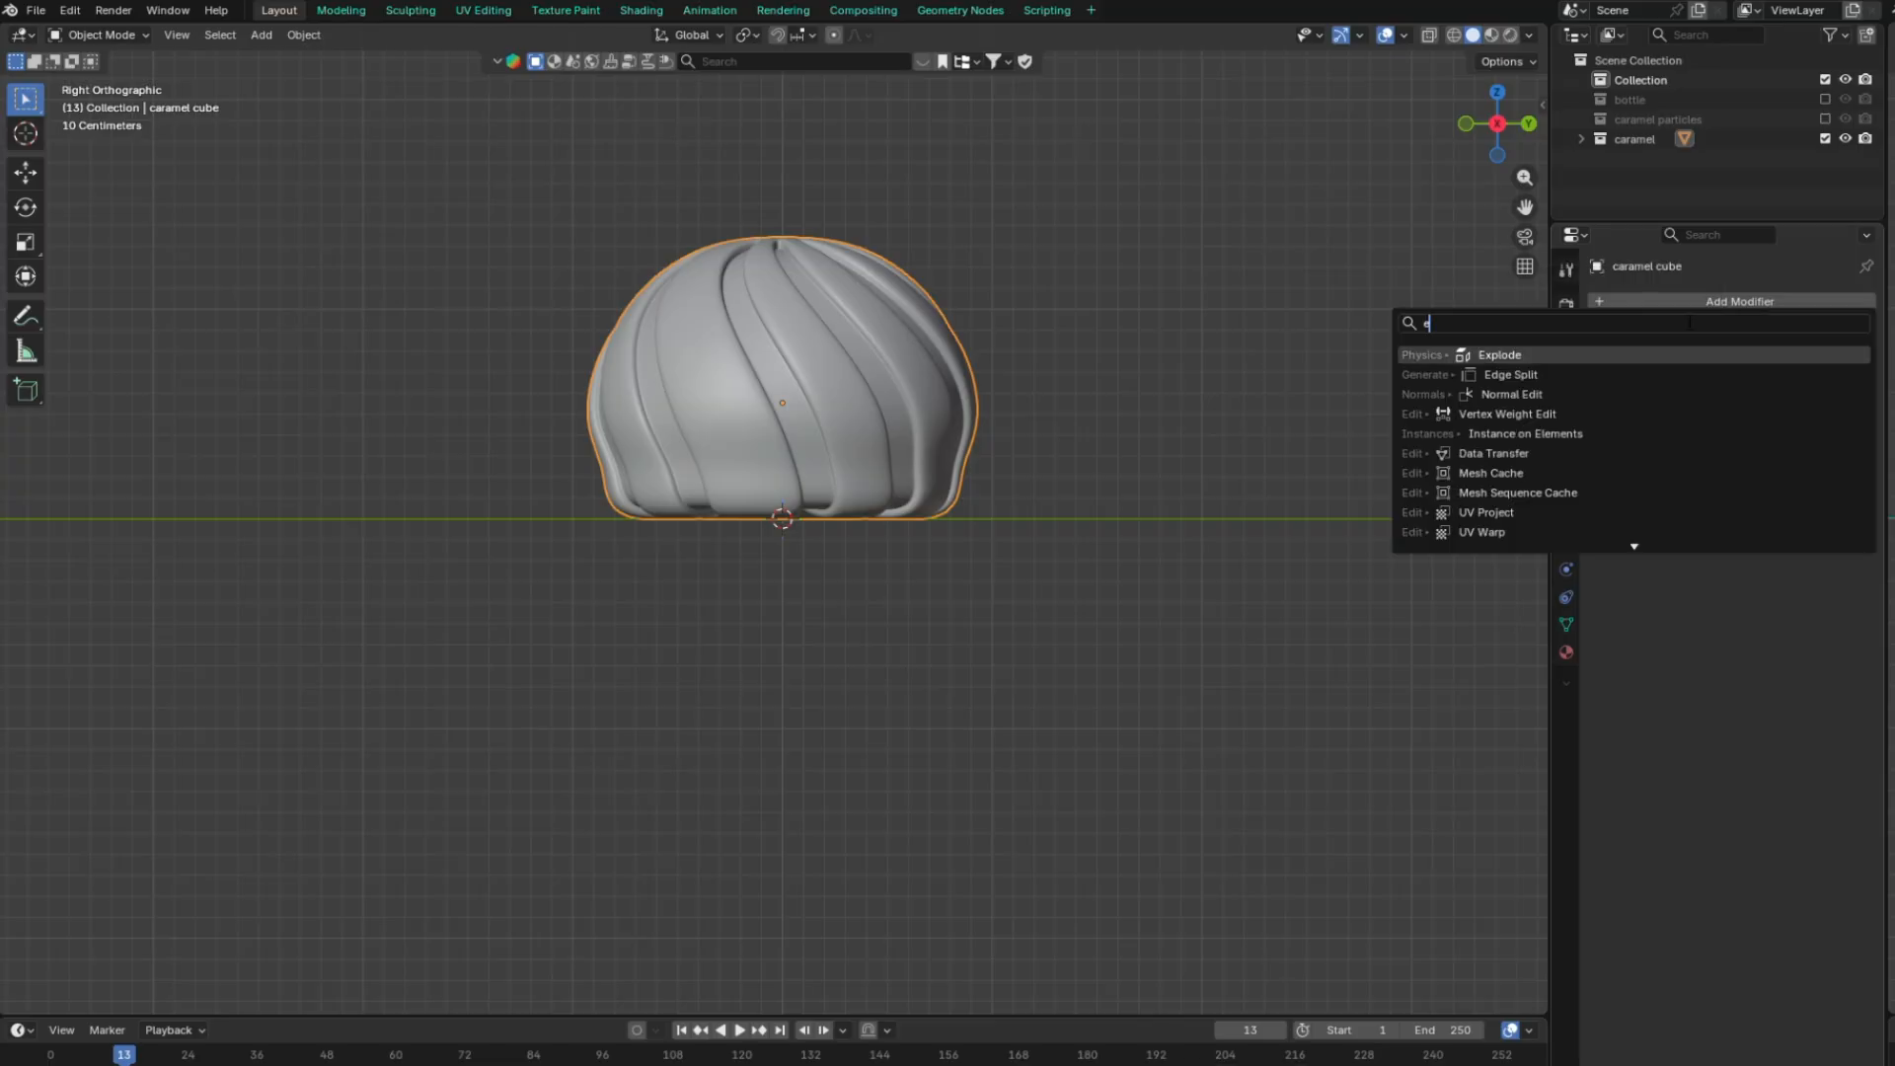
{"action": "key", "text": "Return"}
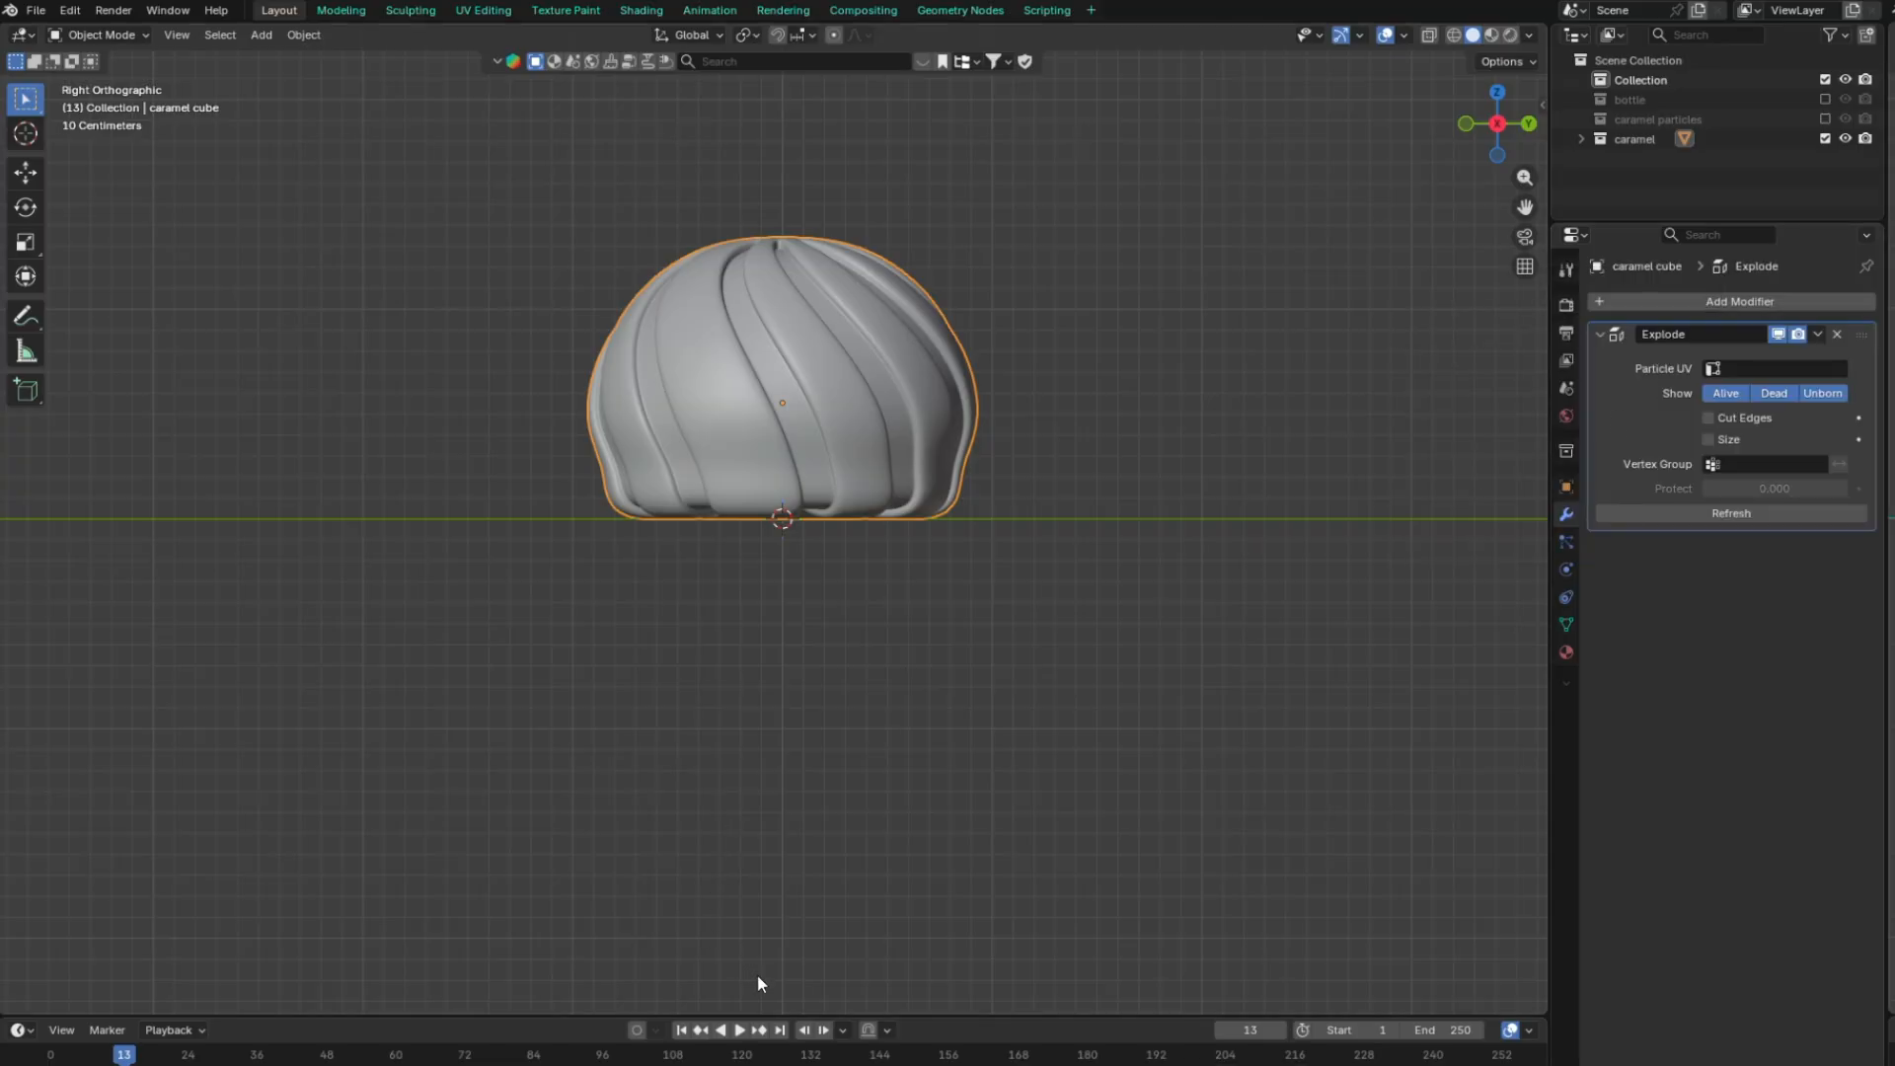
Play the animation from the first frame to check the Explode modifier's effect, and return to frame 1
{"action": "left_click", "coordinate": [681, 1029]}
{"action": "left_click", "coordinate": [723, 1030]}
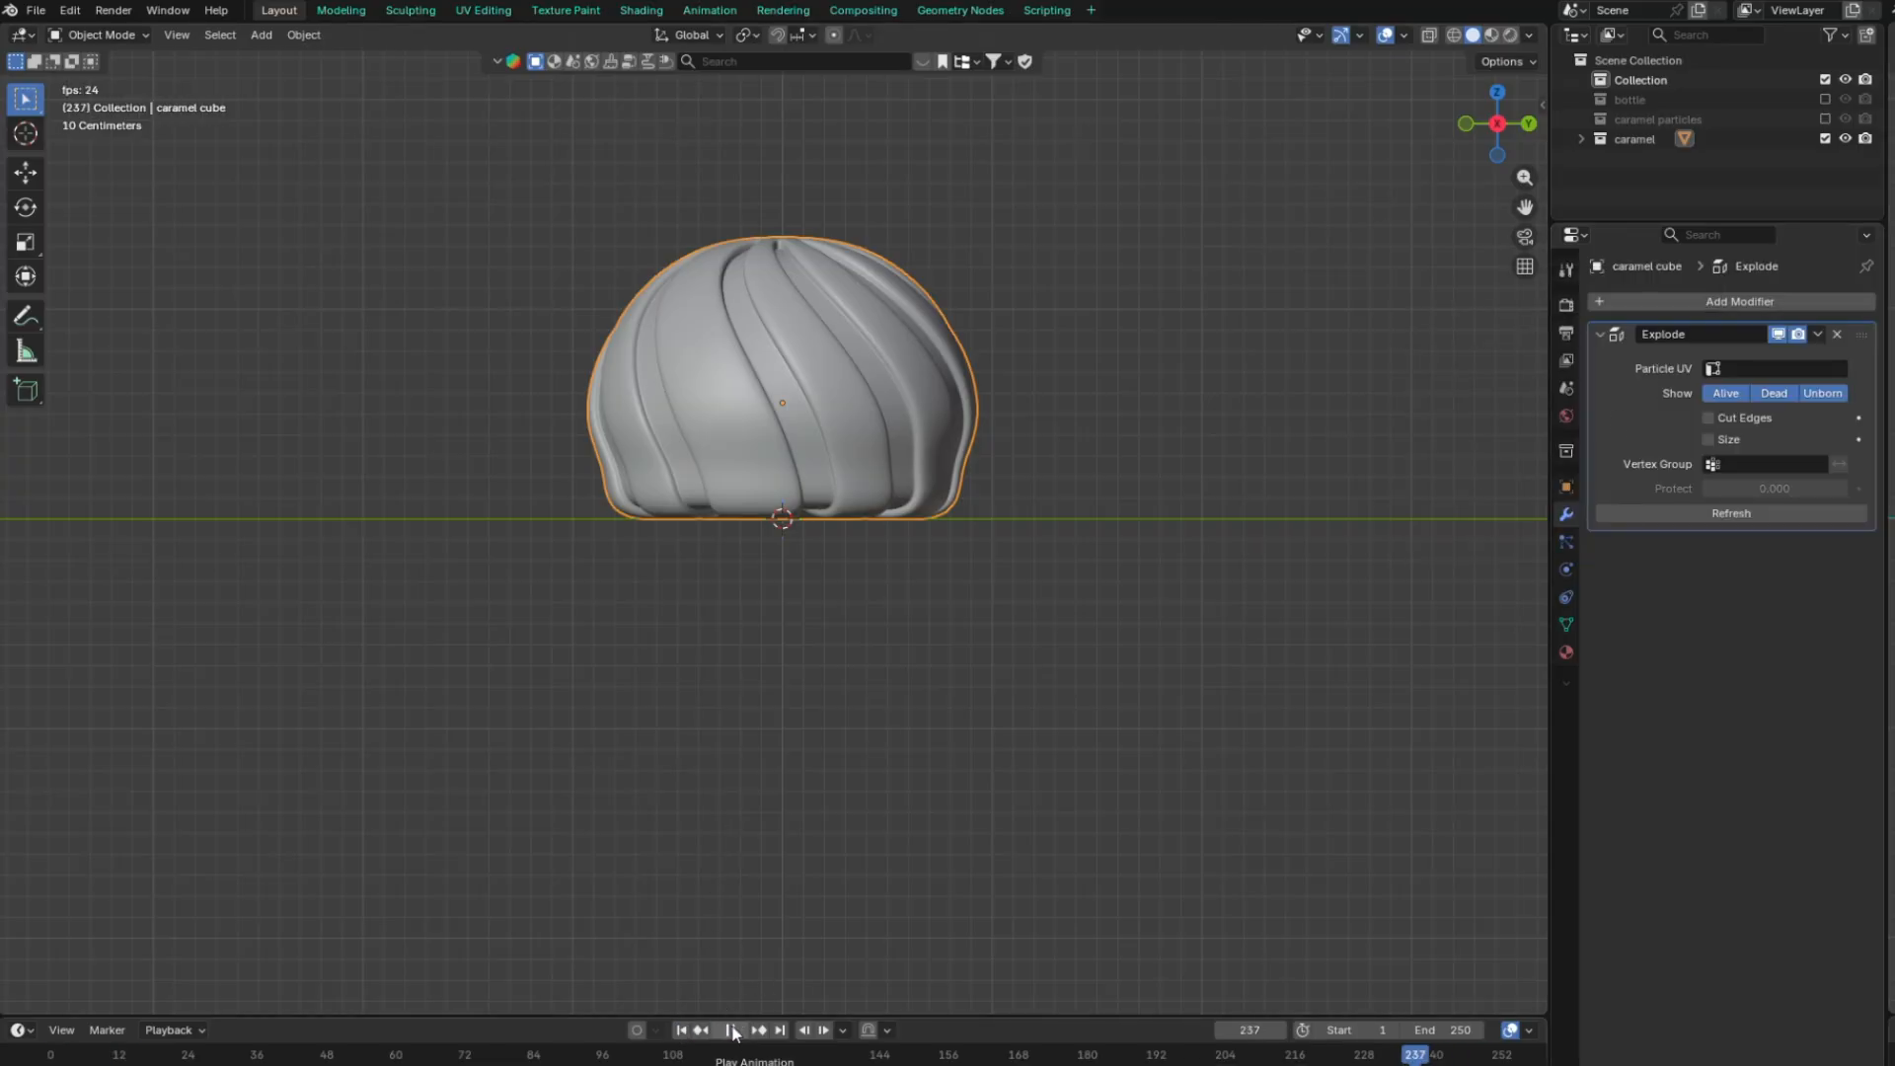
{"action": "left_click", "coordinate": [732, 1032]}
{"action": "left_click", "coordinate": [682, 1031]}
{"action": "left_click", "coordinate": [738, 1032]}
{"action": "left_click", "coordinate": [725, 1032]}
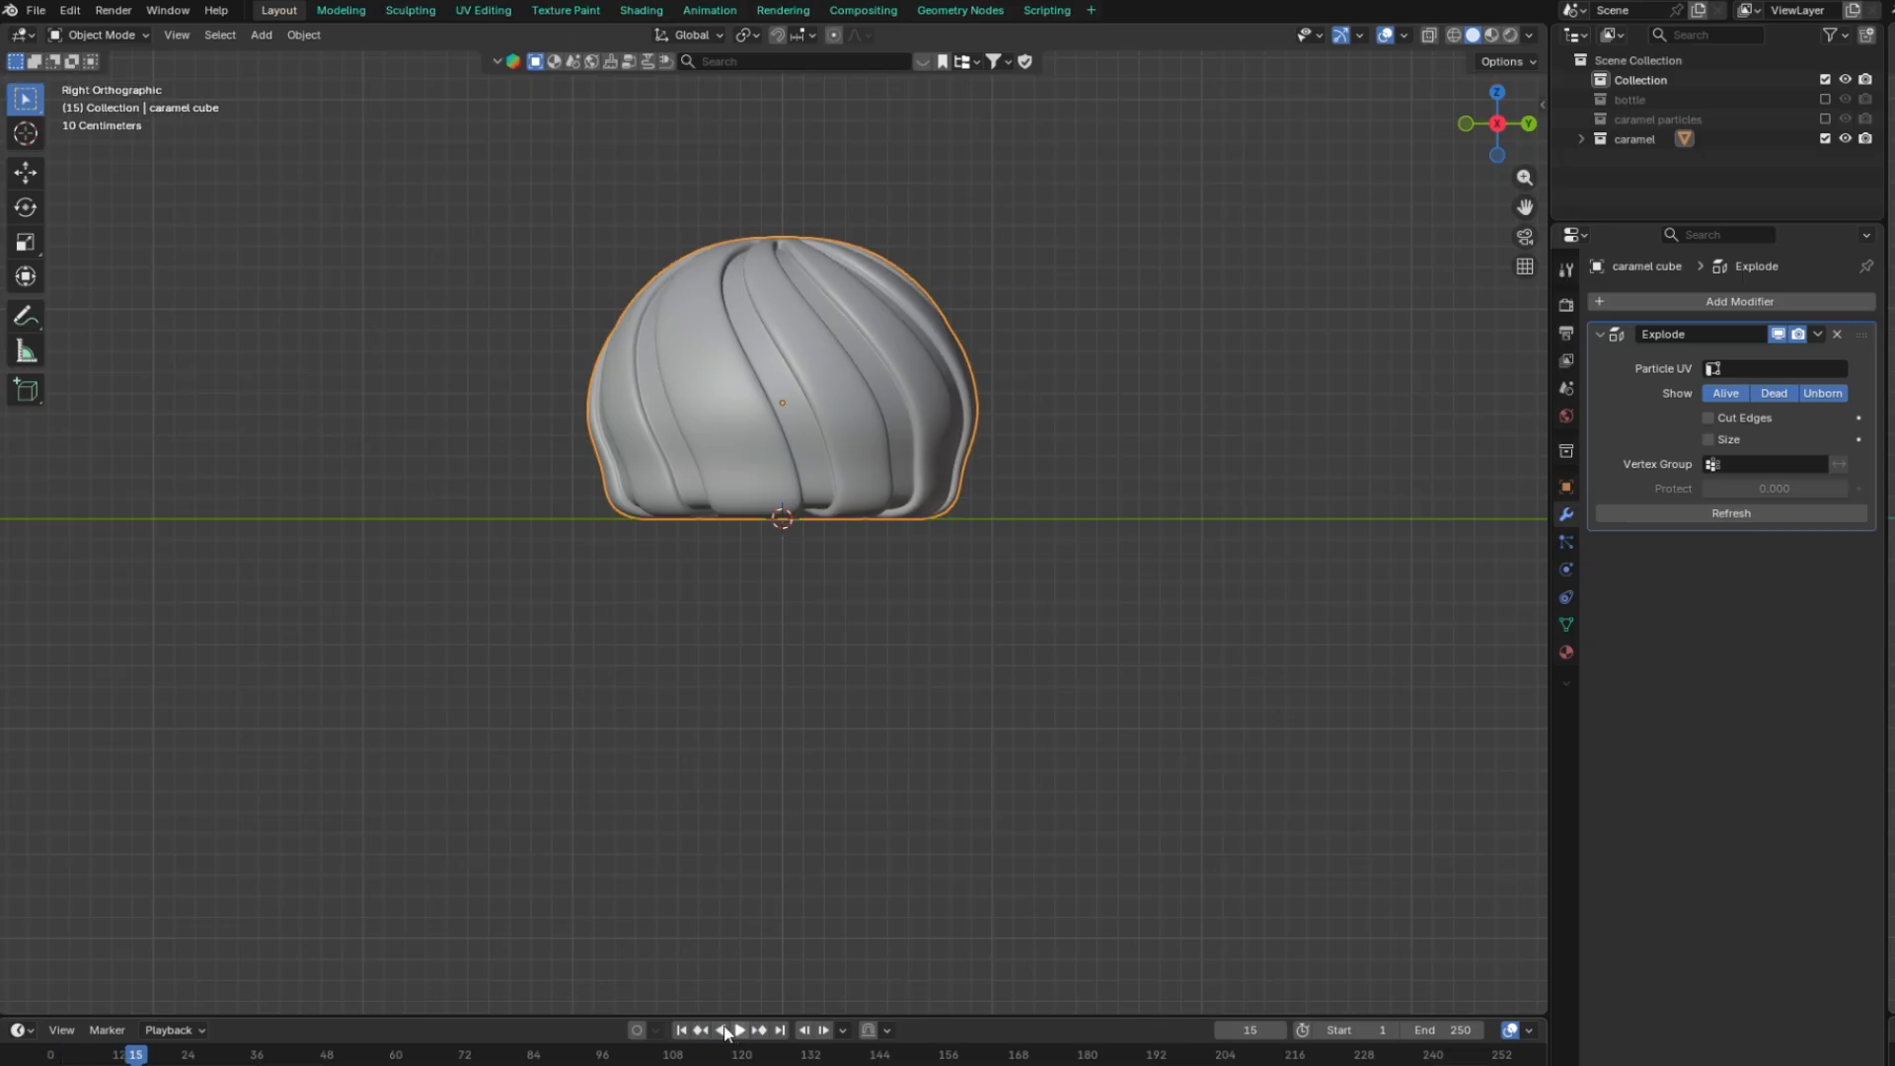
{"action": "left_click", "coordinate": [682, 1031]}
{"action": "left_click", "coordinate": [683, 1031]}
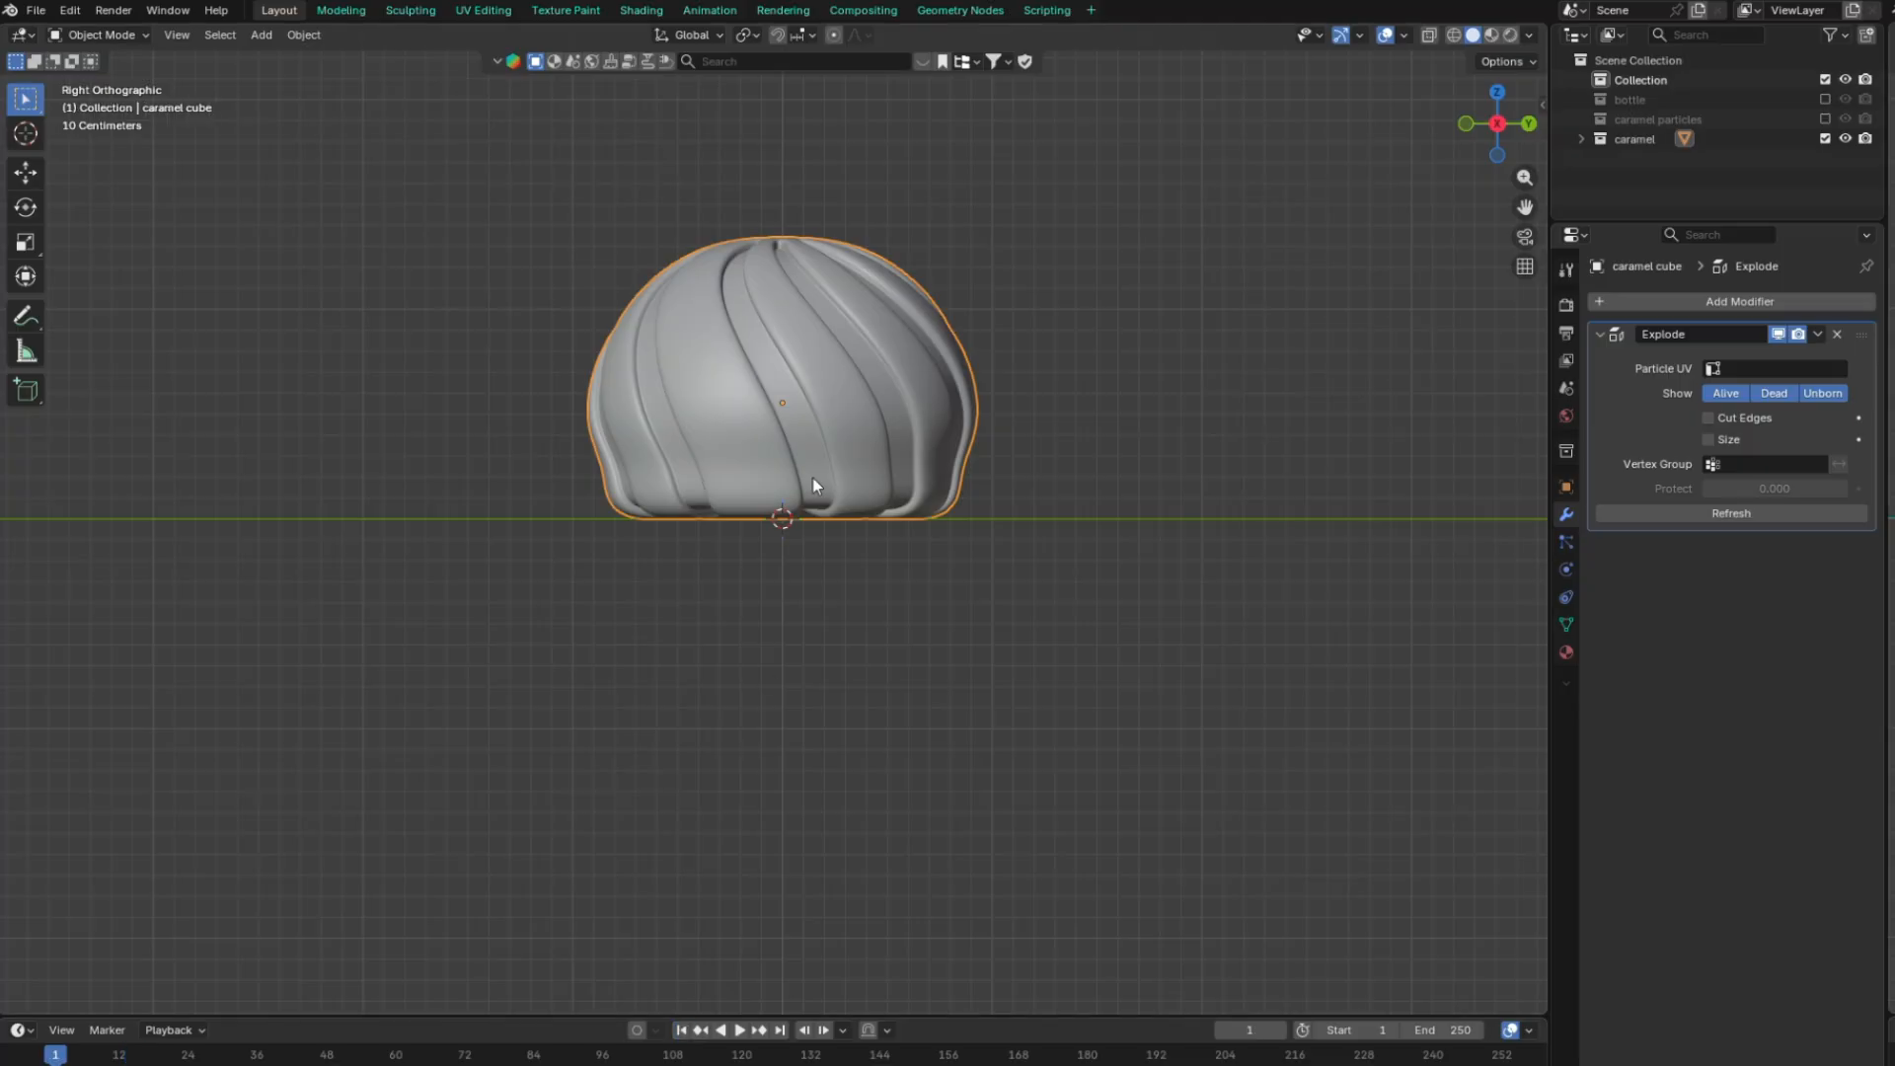
Add a particle system to the caramel cube and set its particles to render as None
{"action": "left_click", "coordinate": [1574, 544]}
{"action": "left_click", "coordinate": [1866, 301]}
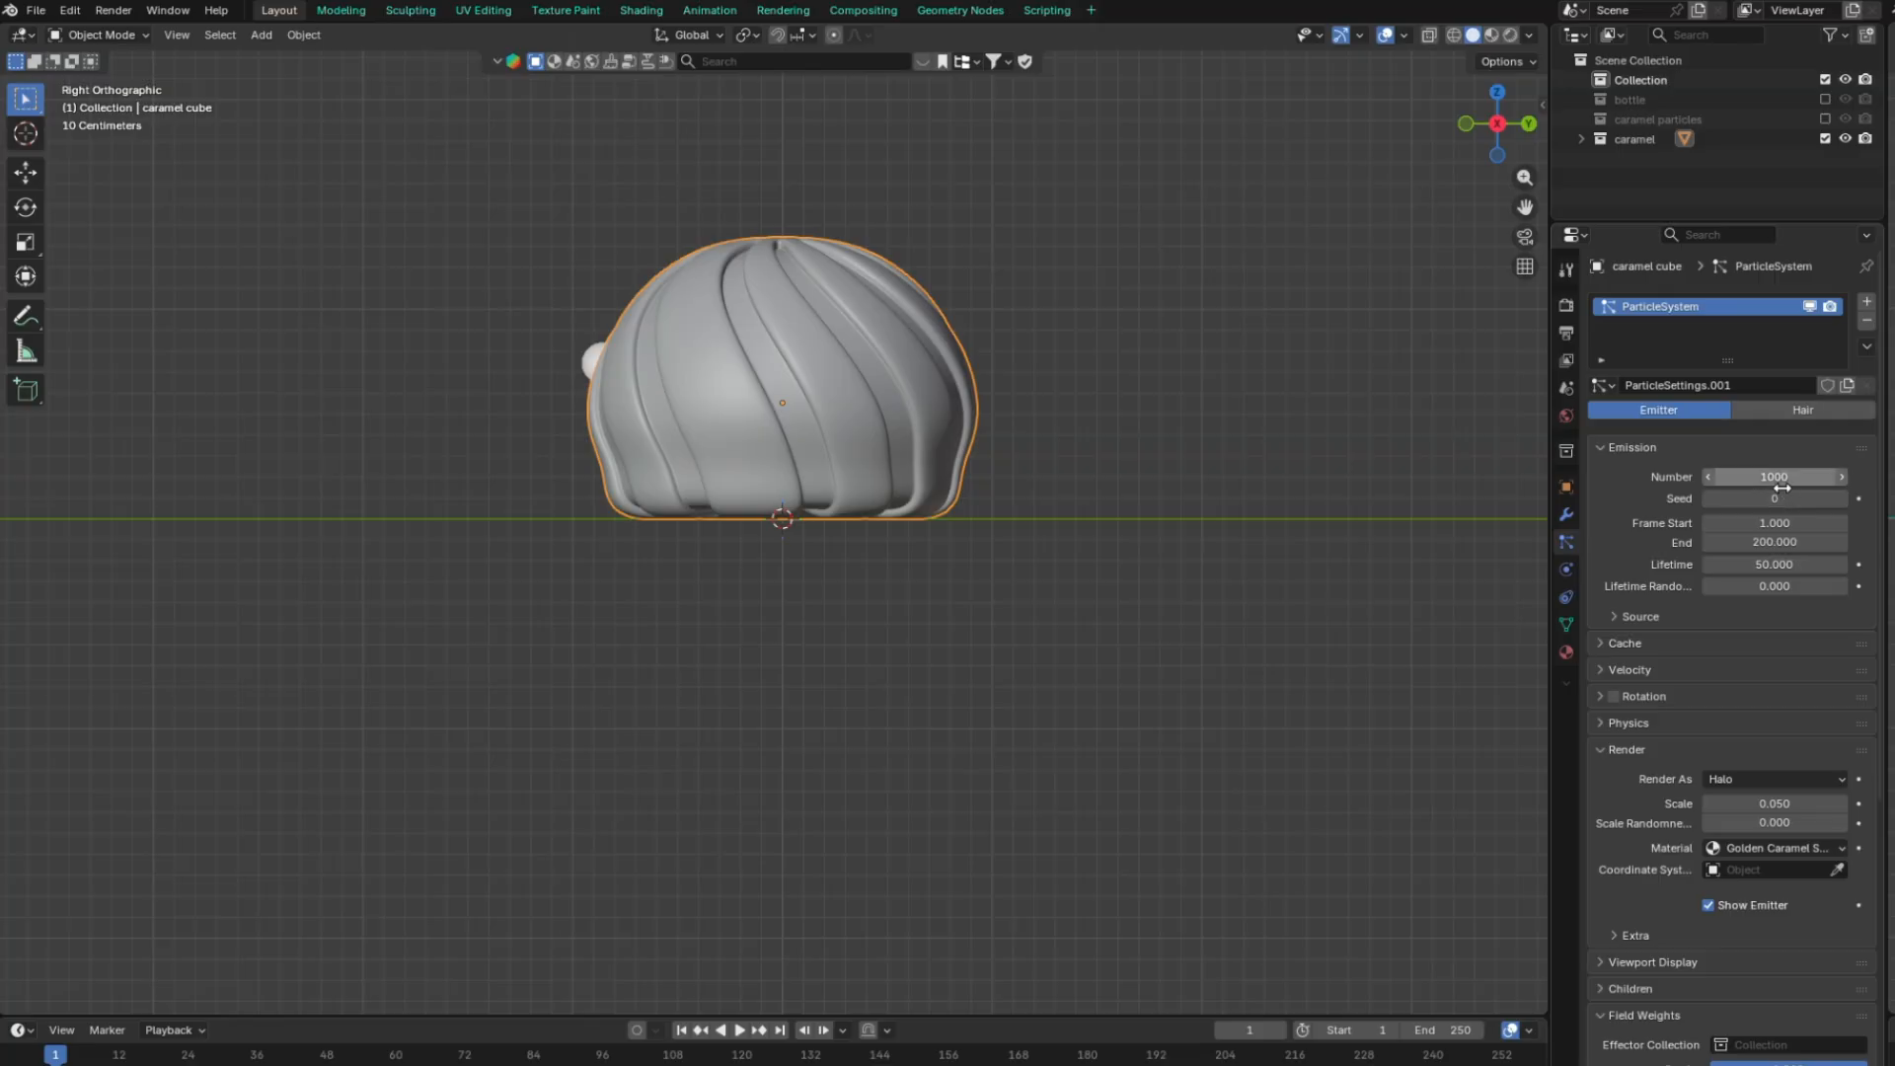
{"action": "left_click", "coordinate": [1756, 778]}
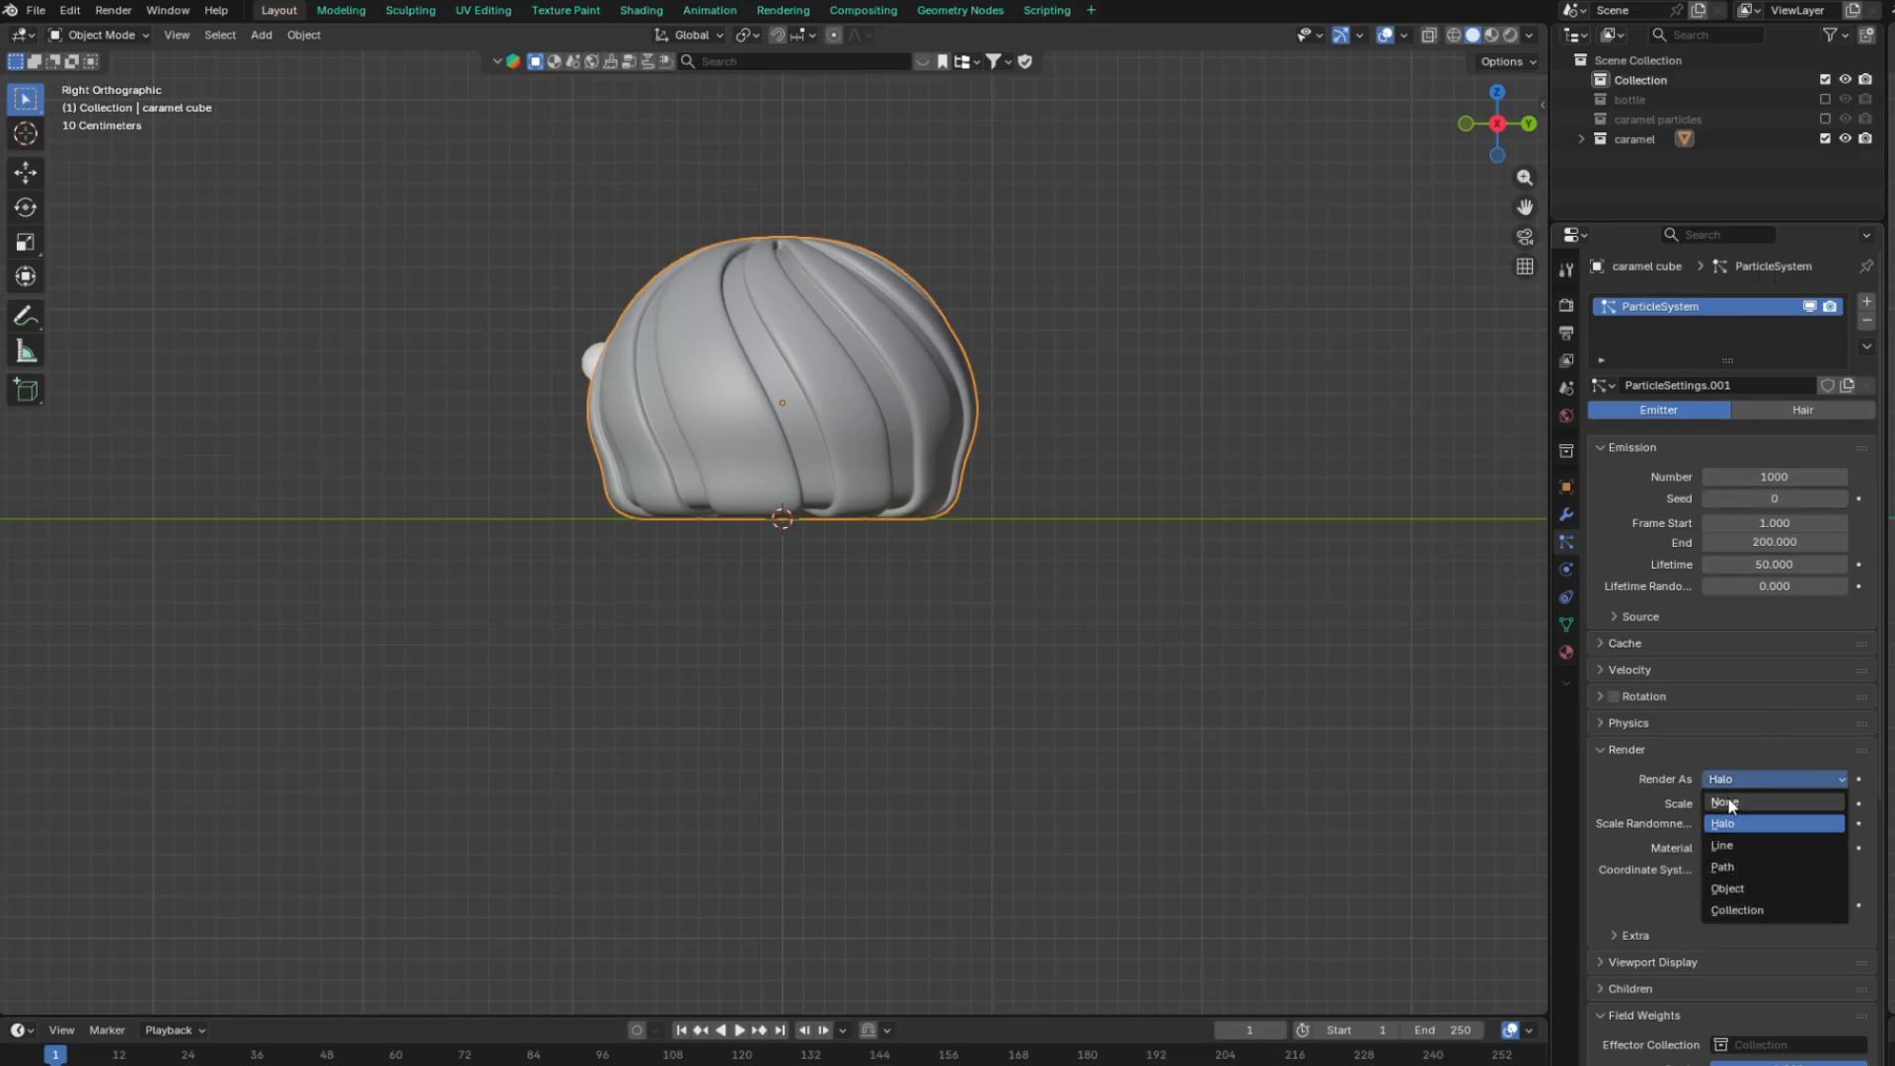
{"action": "left_click", "coordinate": [1727, 802]}
Move the Explode modifier below the particle system in the modifier stack and preview the animation
{"action": "left_click", "coordinate": [1564, 519]}
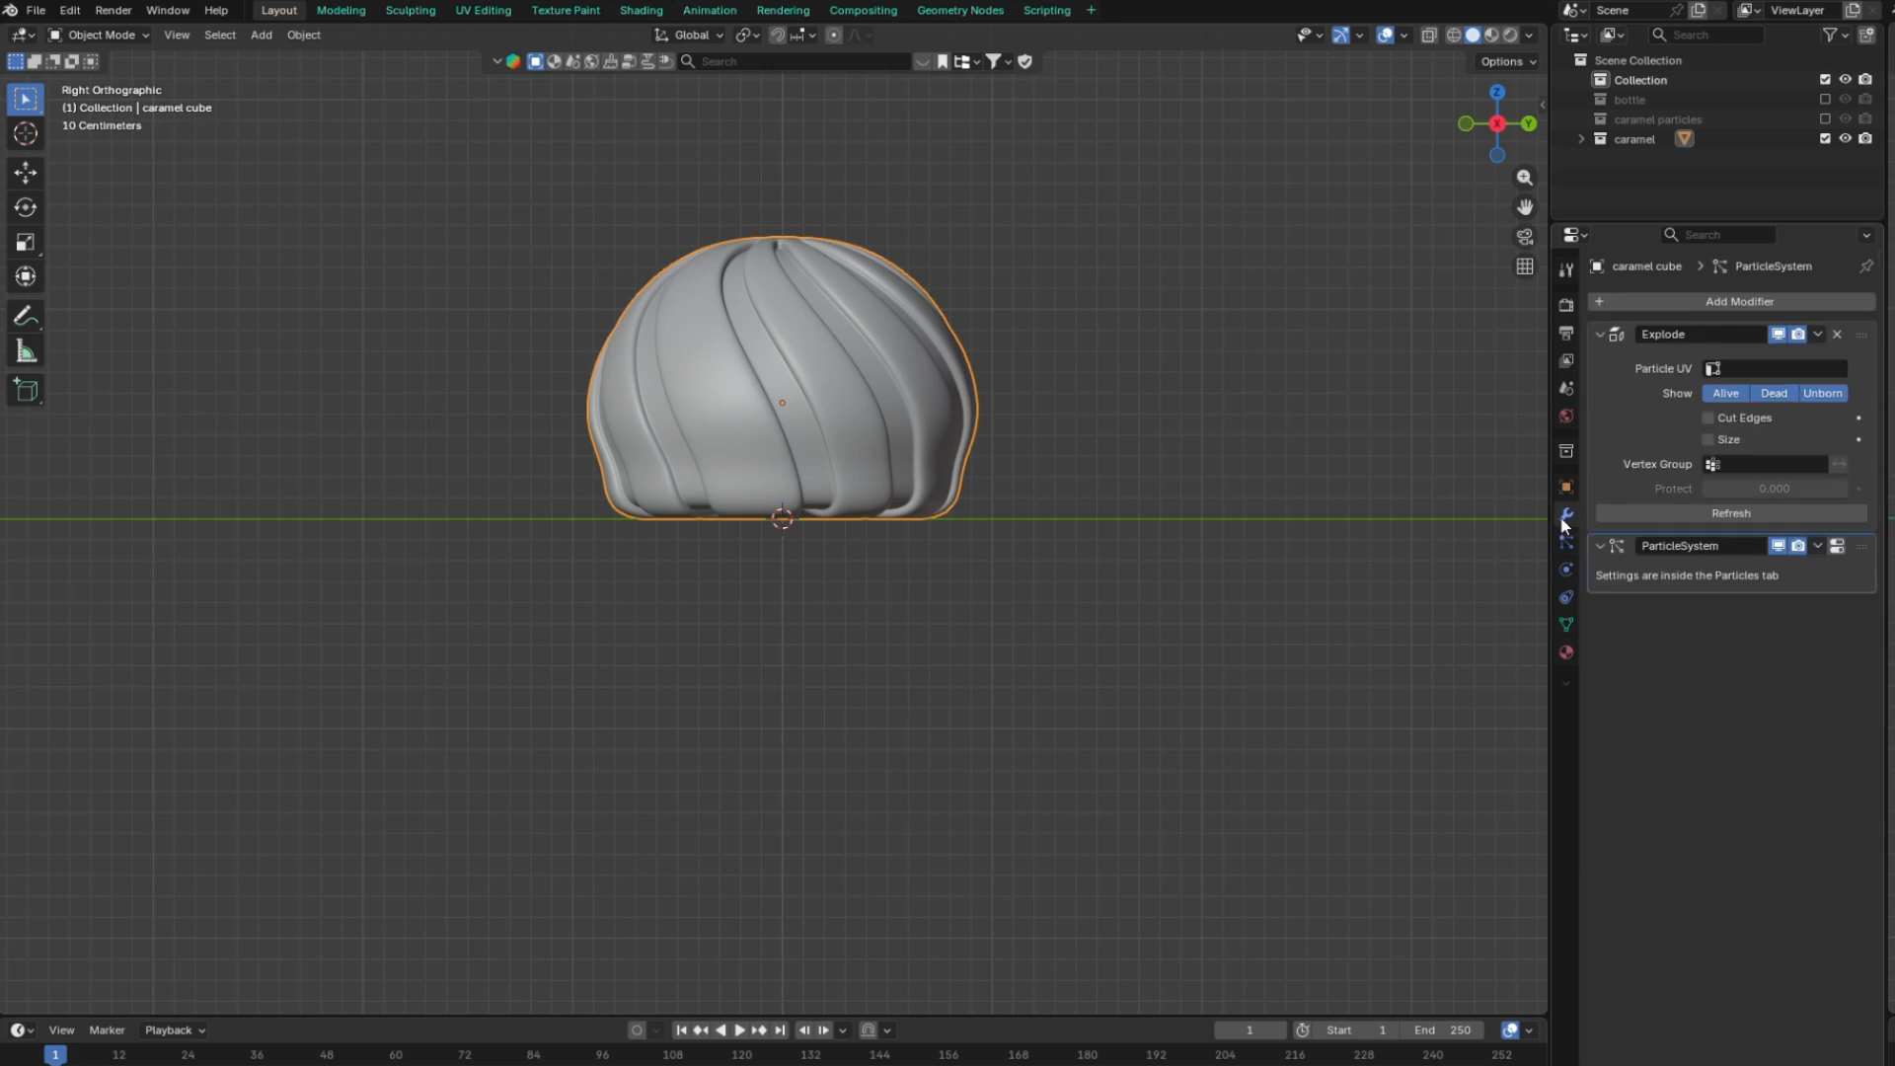
{"action": "left_click_drag", "start_coordinate": [1855, 333], "coordinate": [1826, 543]}
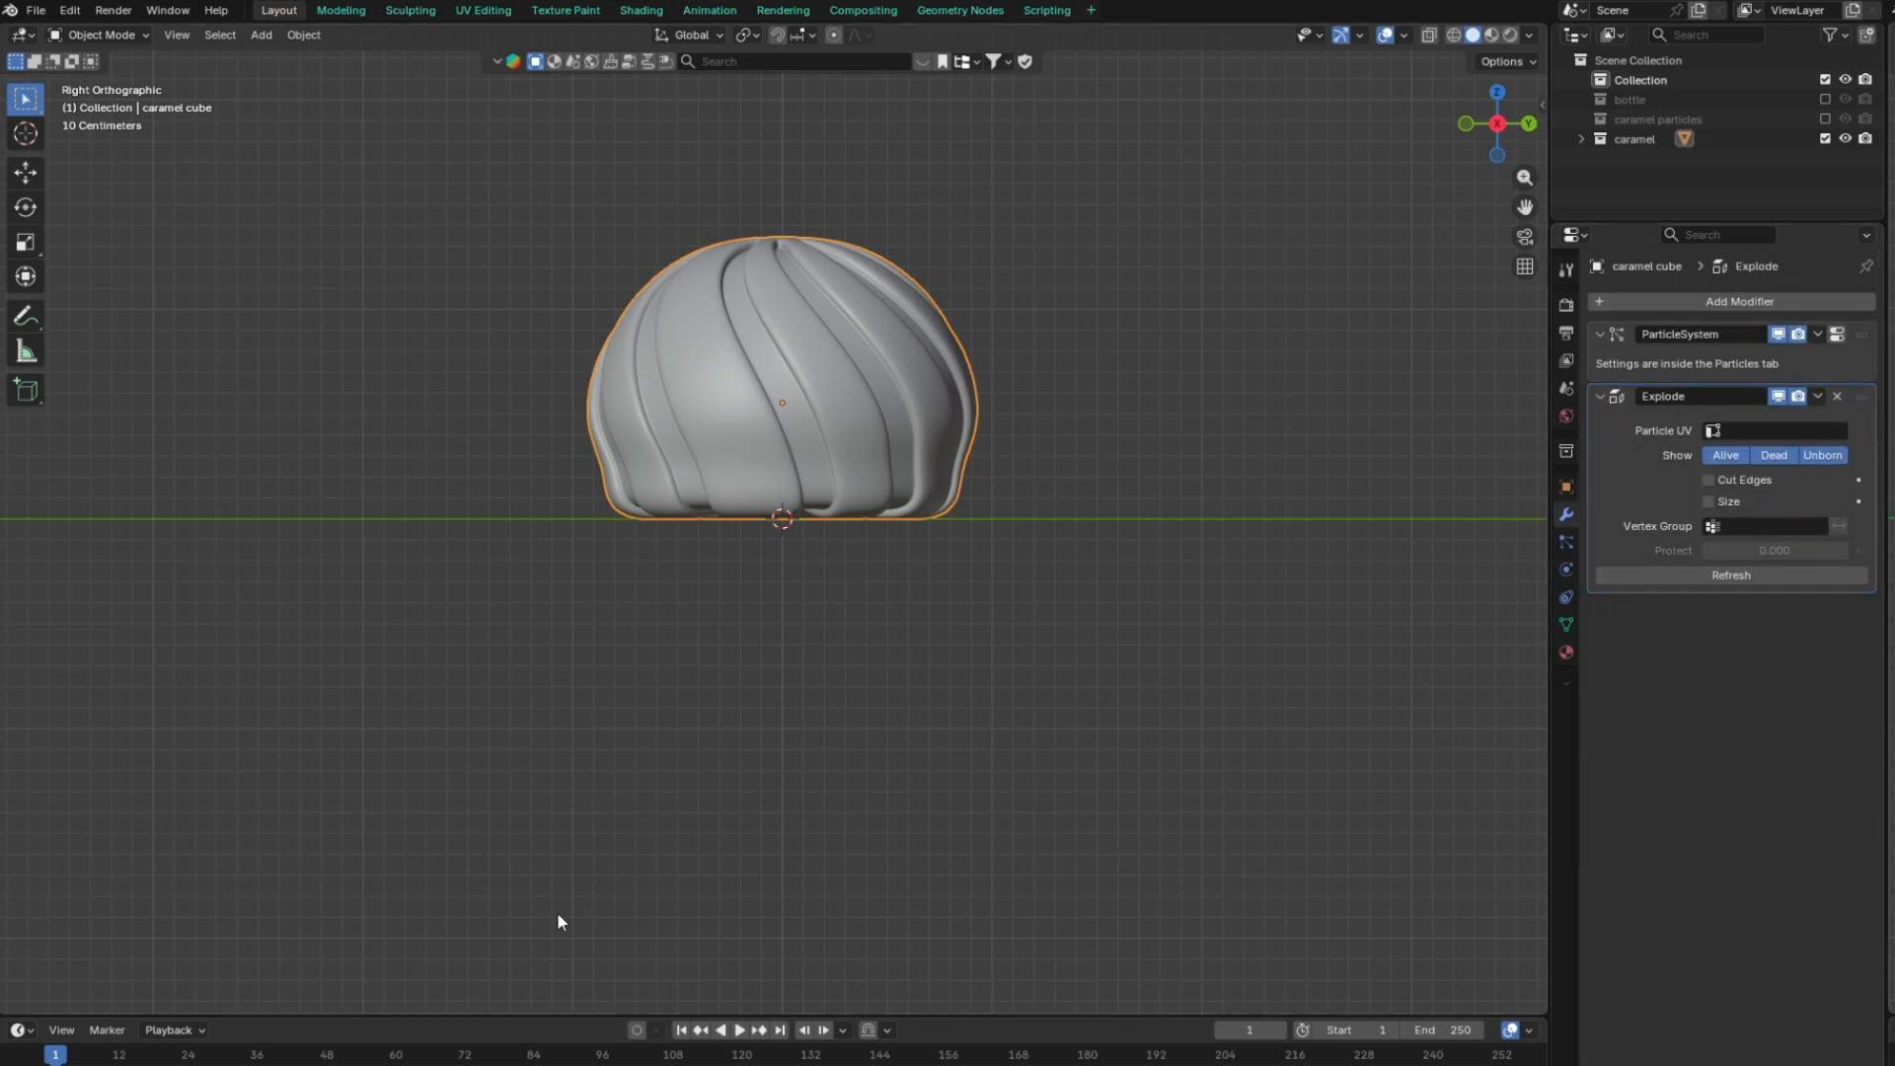
{"action": "left_click", "coordinate": [739, 1030]}
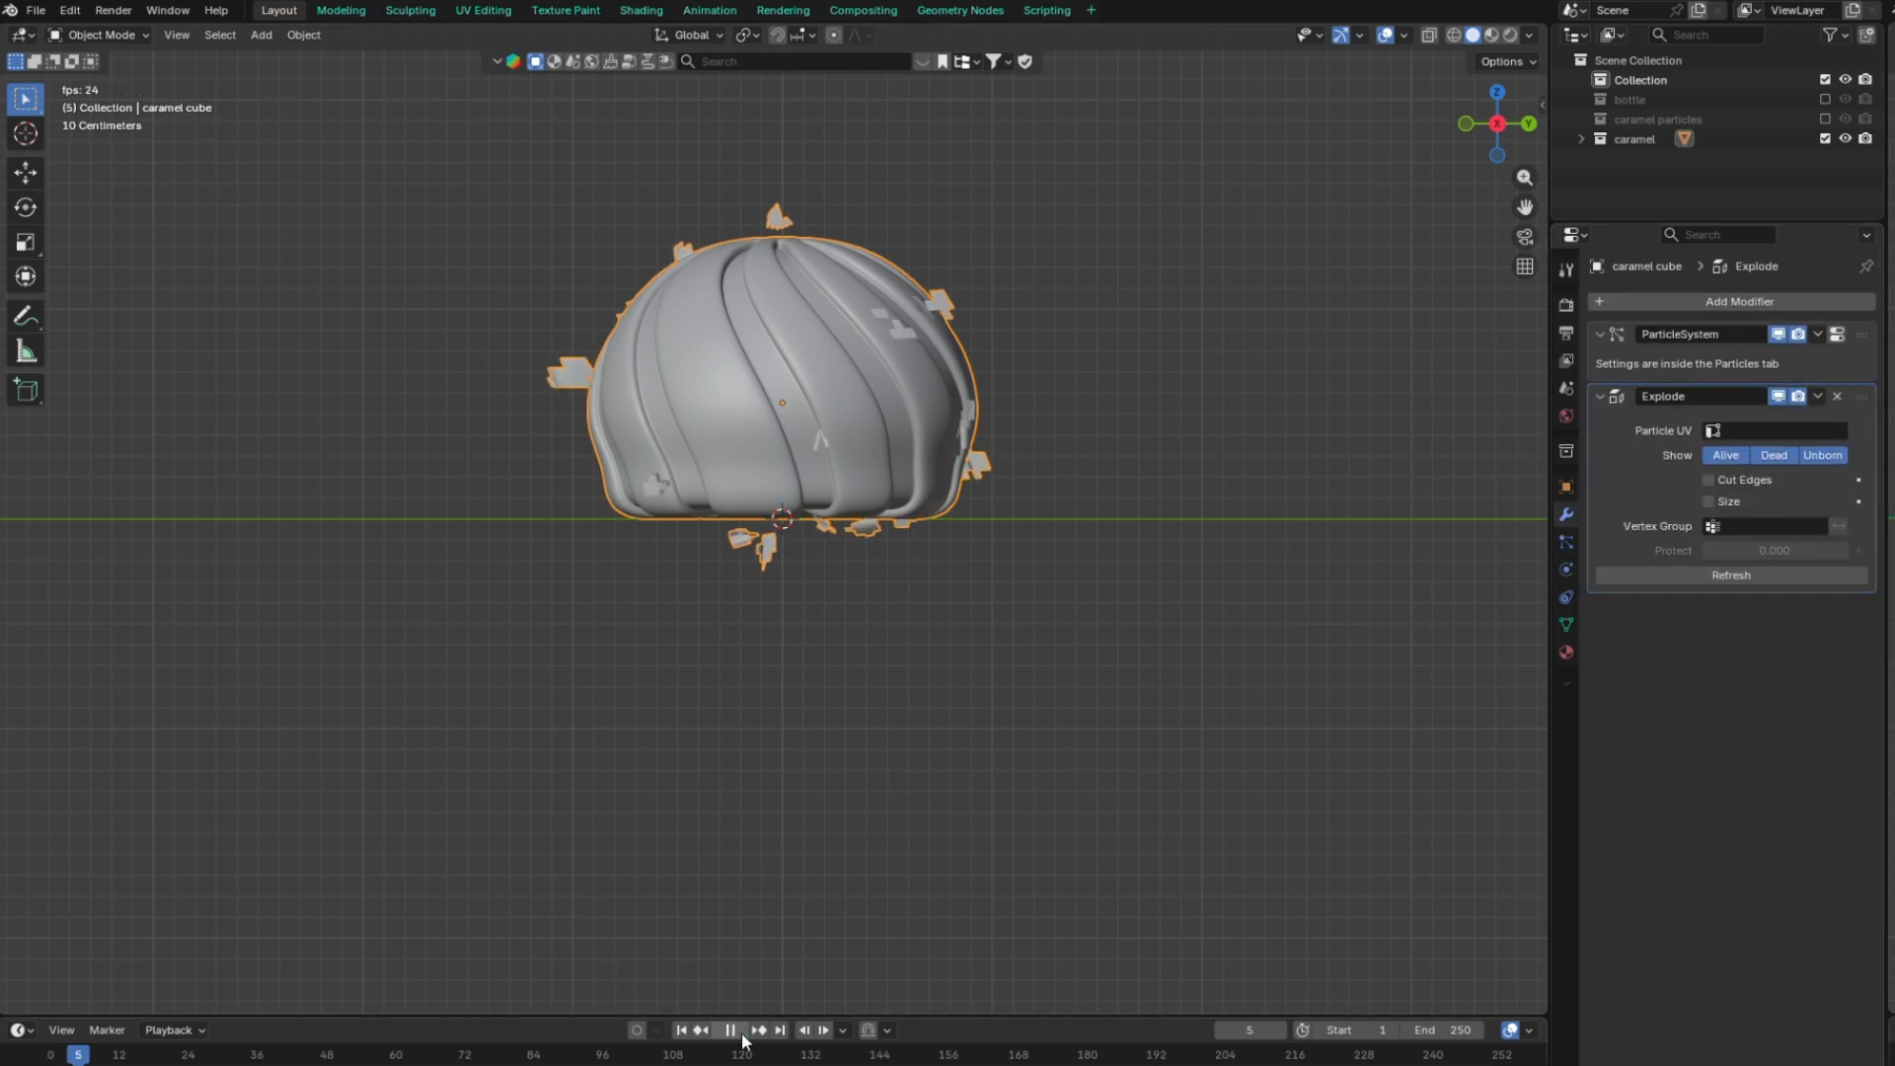
{"action": "left_click", "coordinate": [738, 1030]}
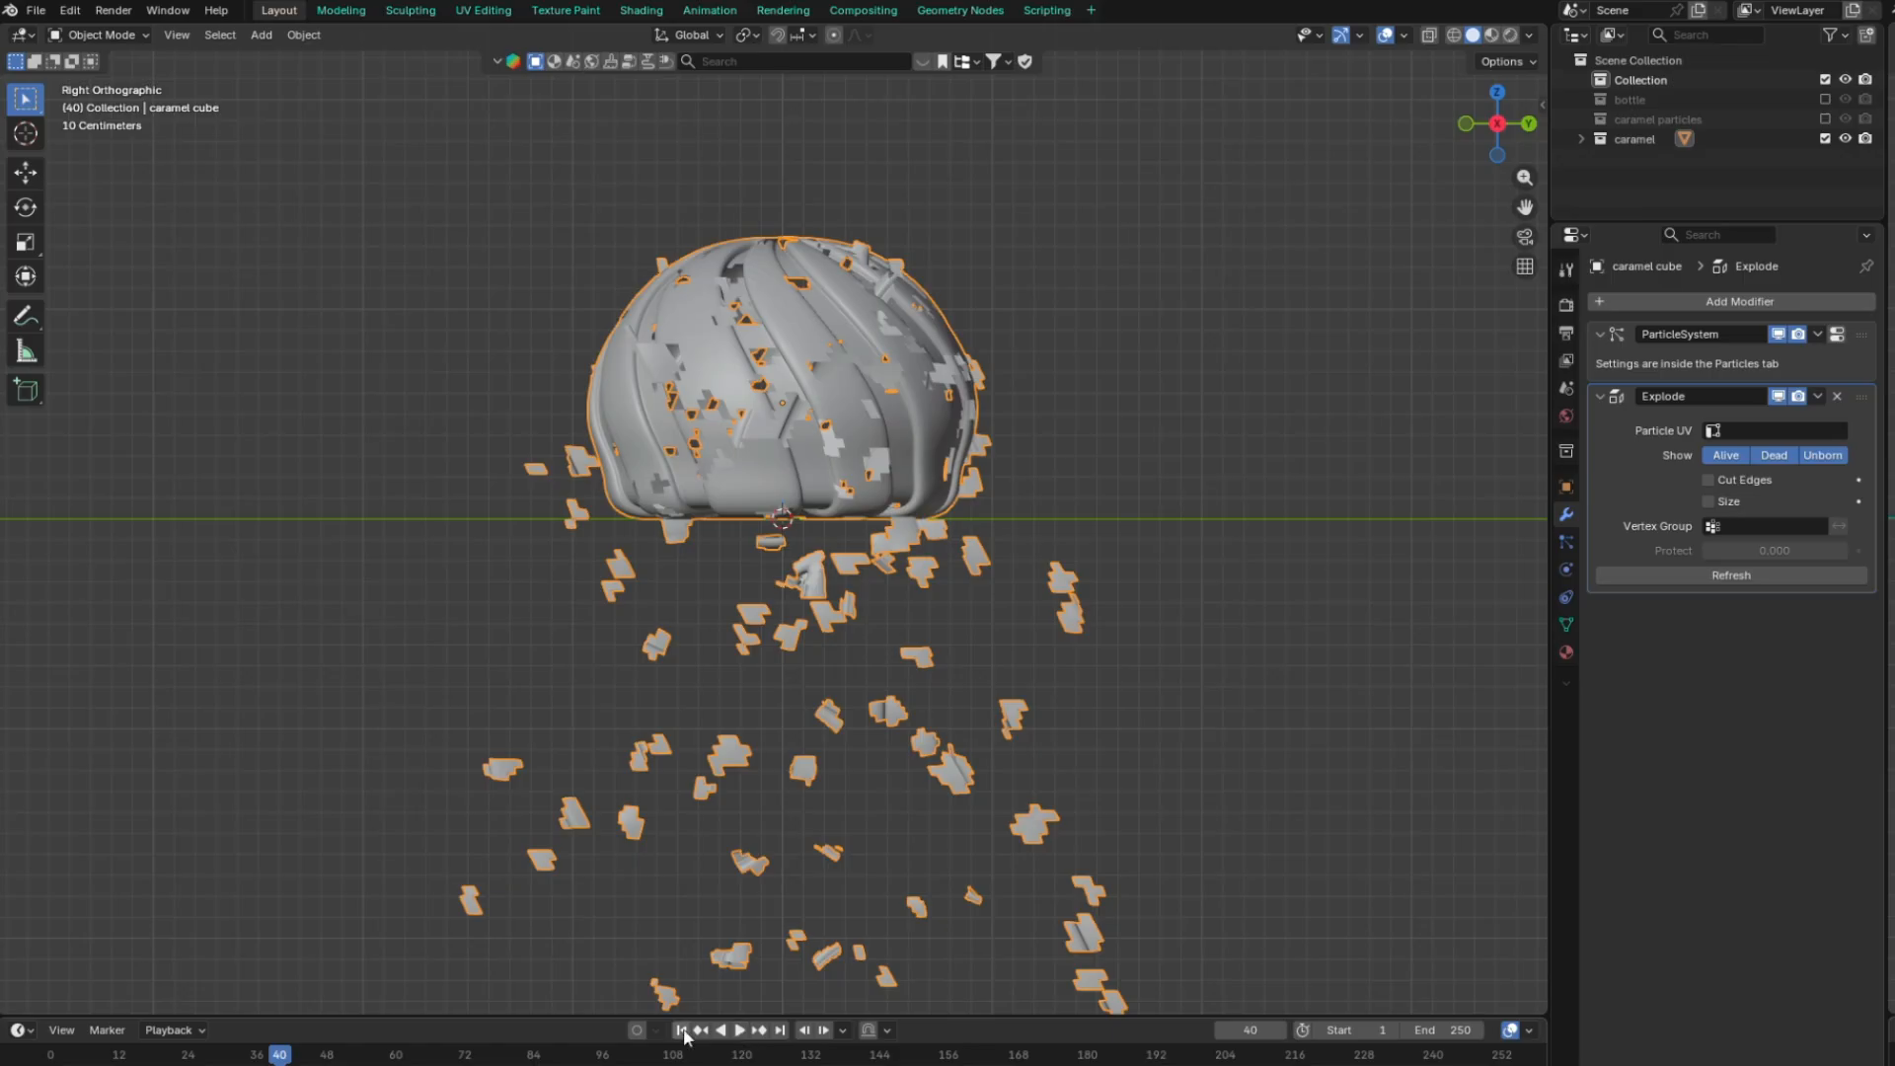
{"action": "left_click", "coordinate": [681, 1029]}
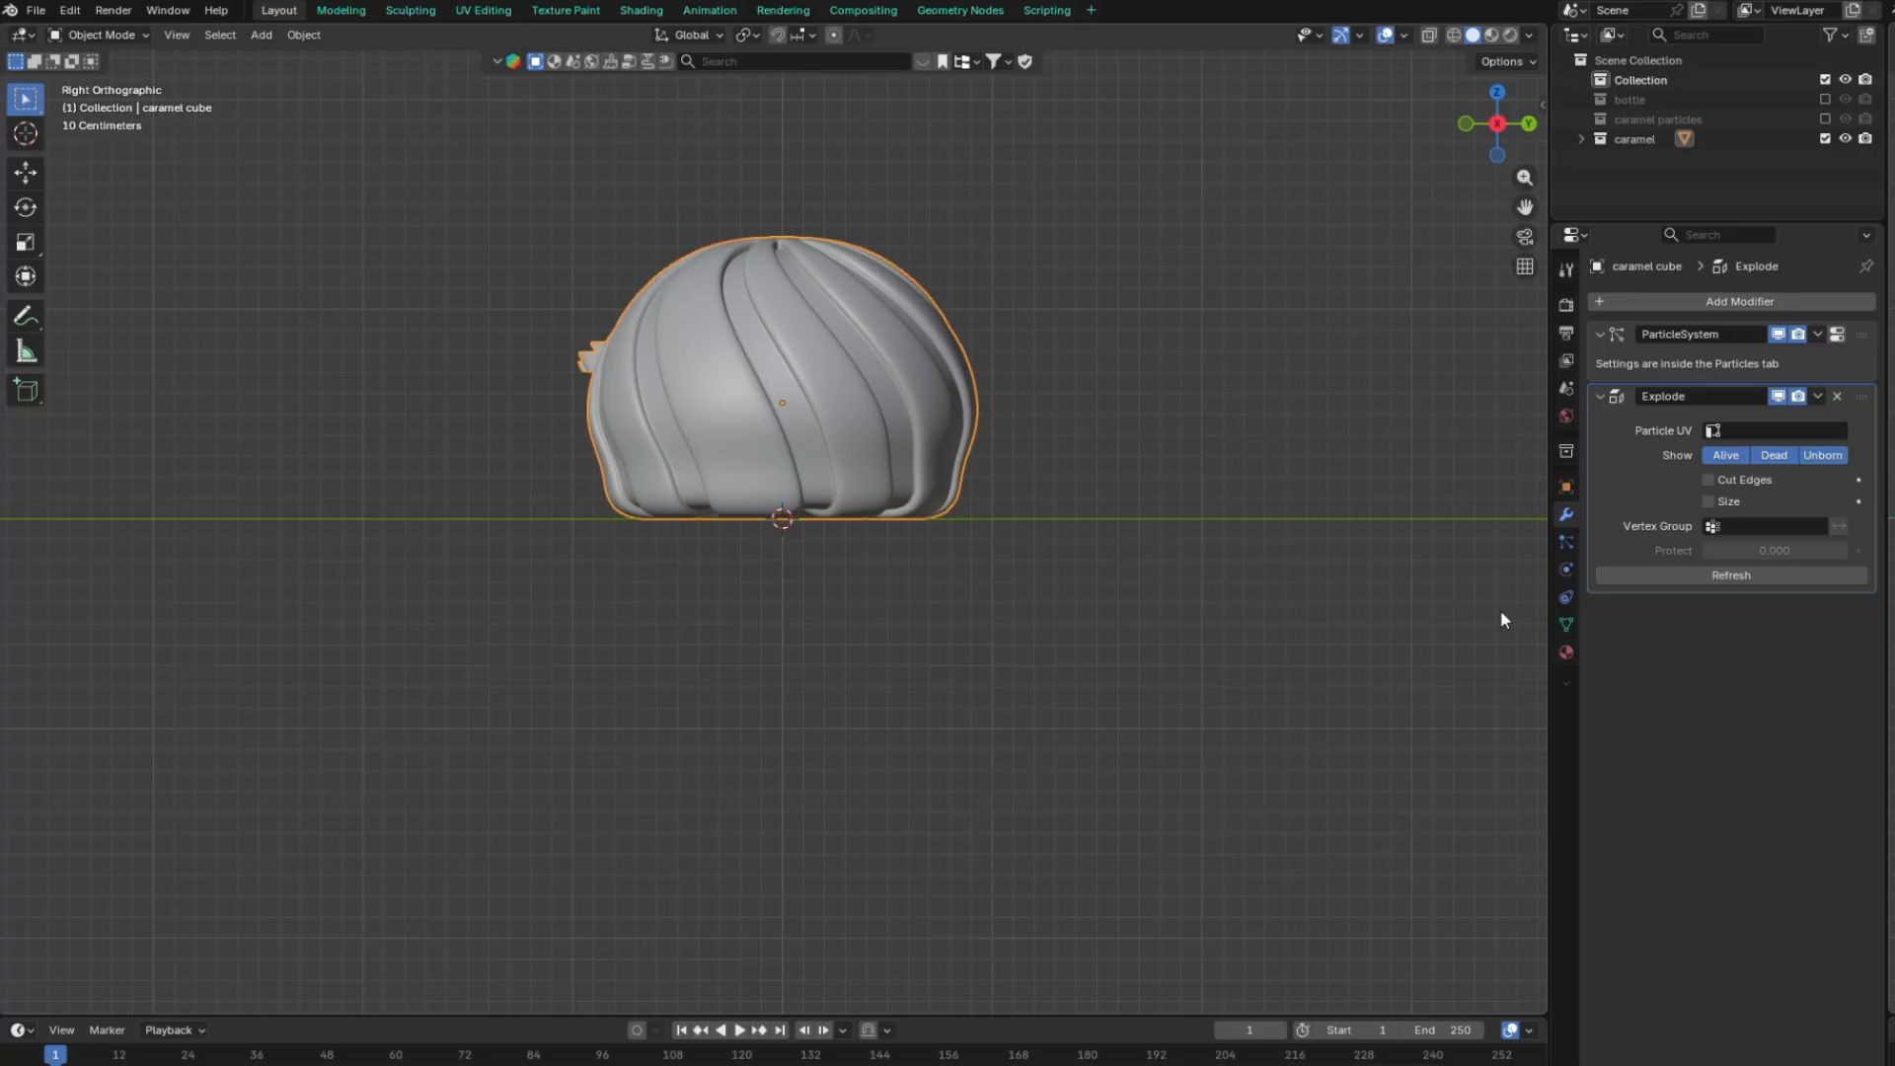
Set the number of emitted particles to 50
{"action": "left_click", "coordinate": [1566, 541]}
{"action": "double_click", "coordinate": [1790, 482]}
{"action": "type", "text": "50"}
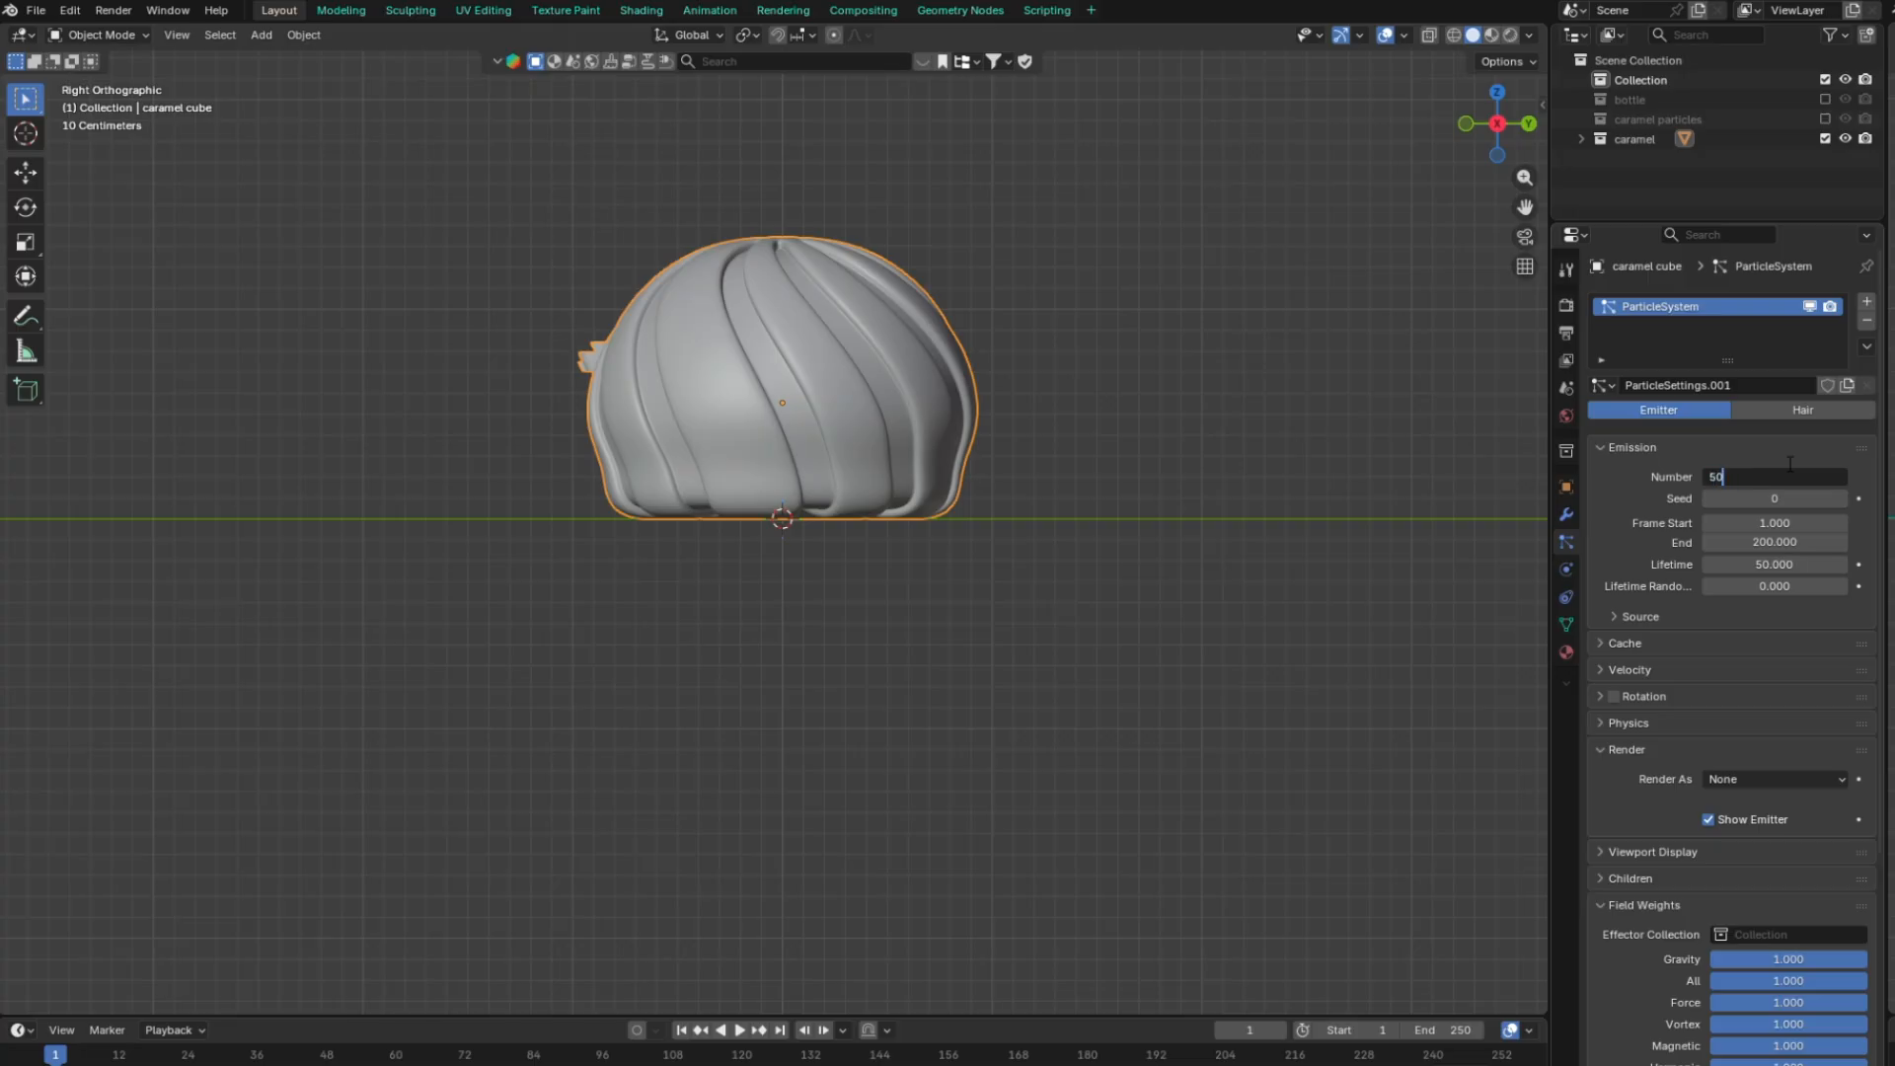
{"action": "key", "text": "Return"}
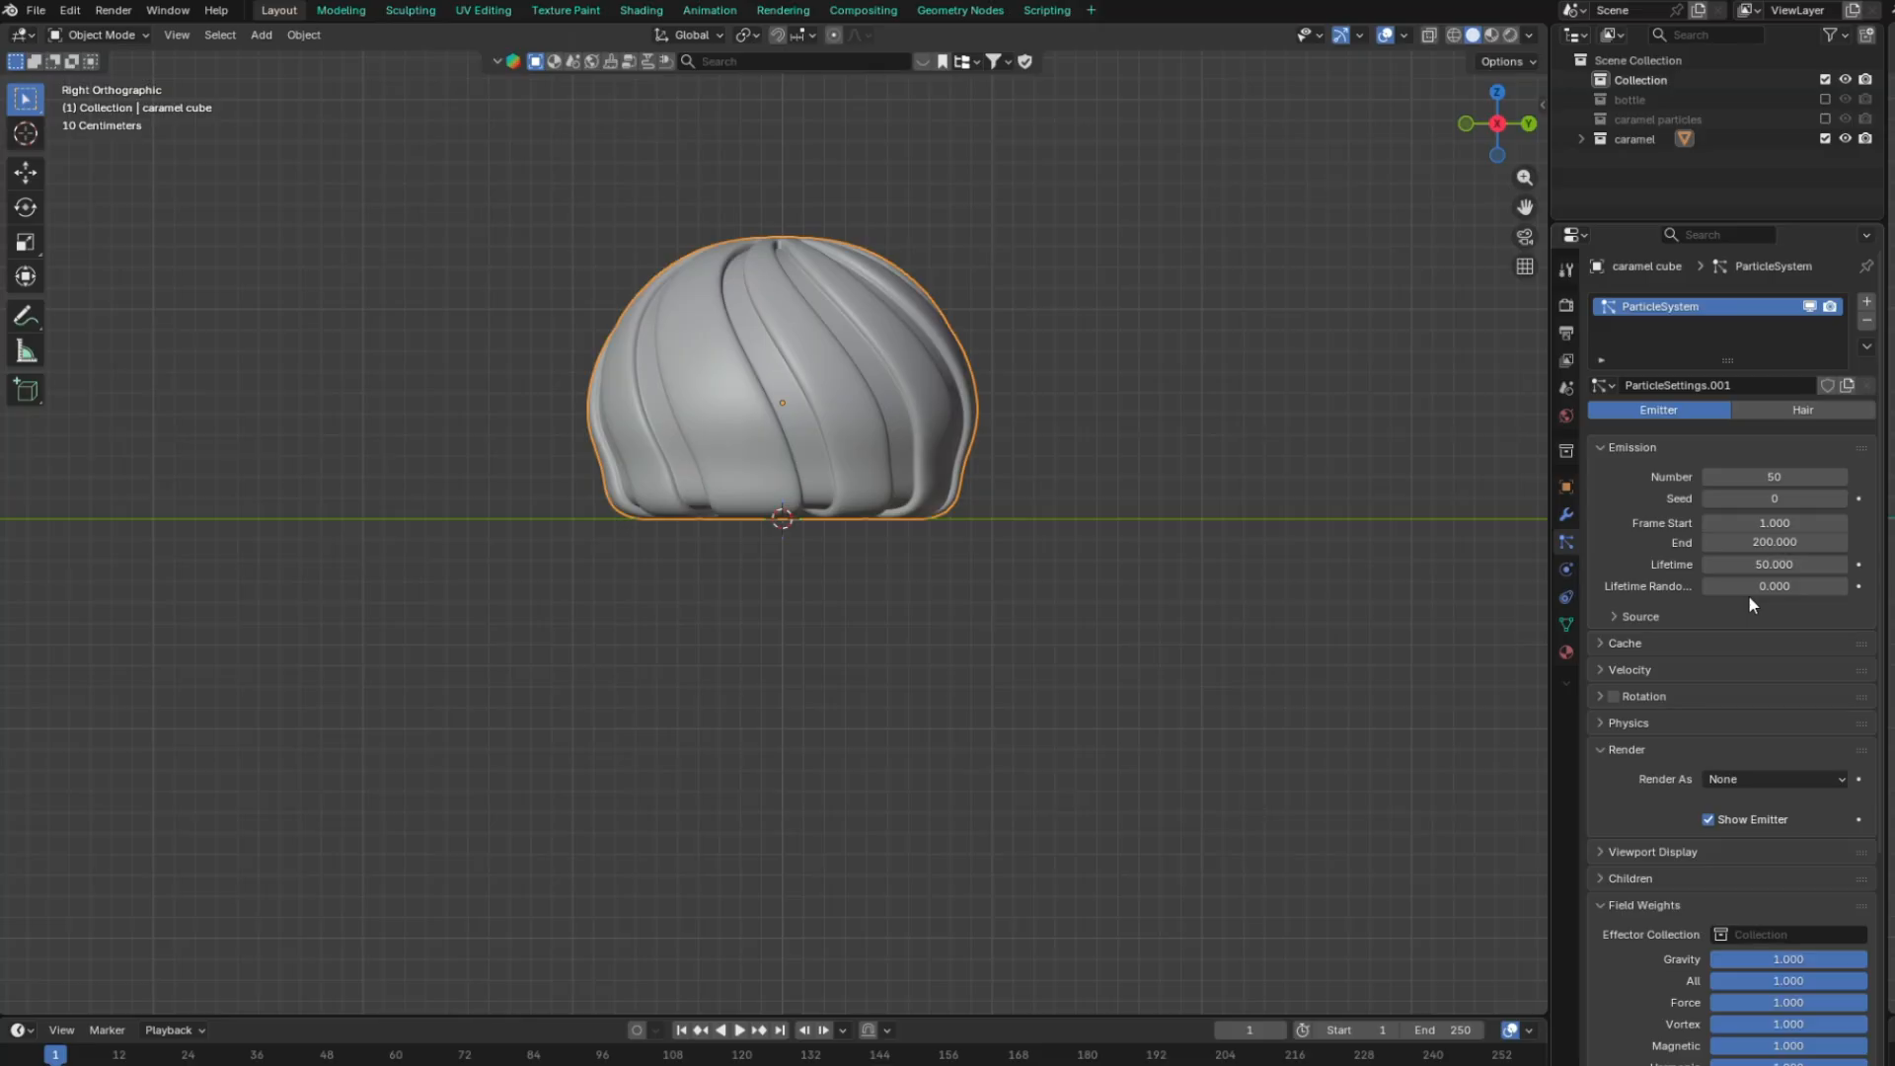
Set the particle emission to start at frame 10 and end at frame 11
{"action": "left_click", "coordinate": [1782, 524]}
{"action": "type", "text": "10"}
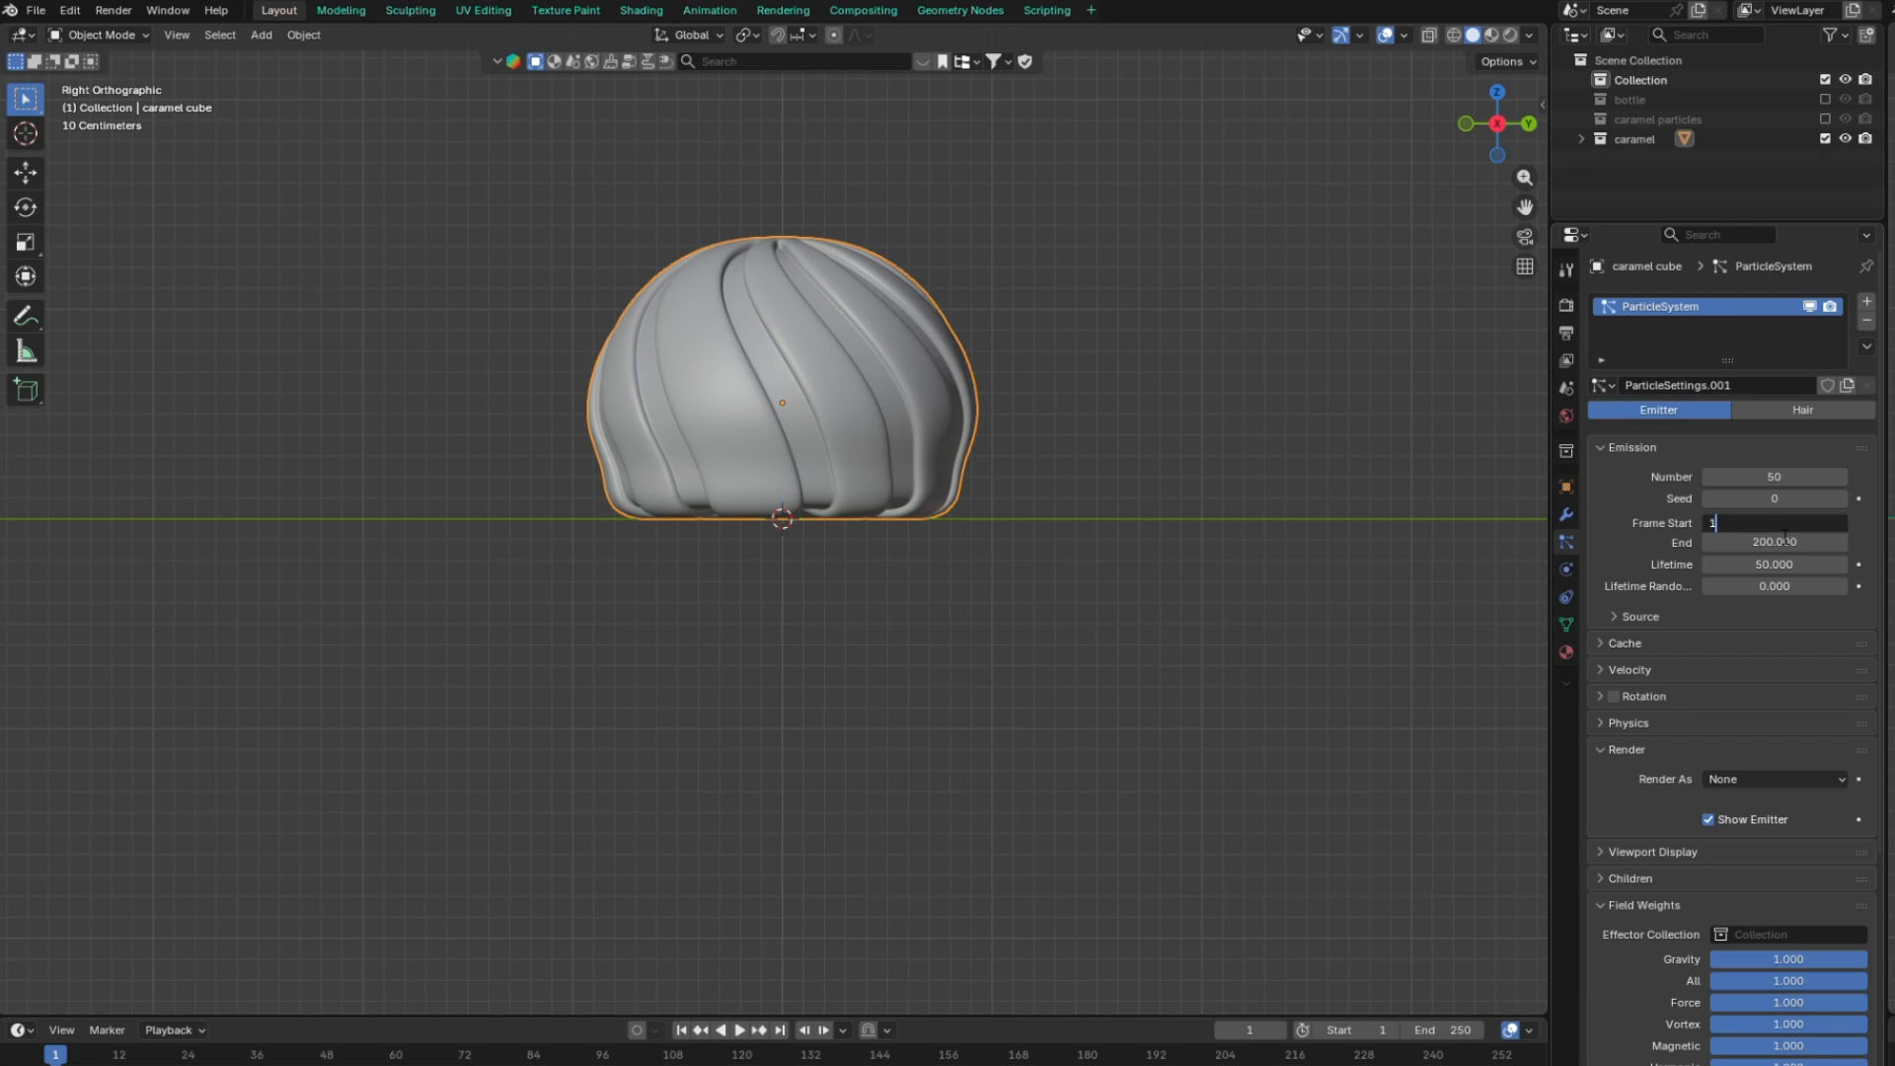
{"action": "key", "text": "Return"}
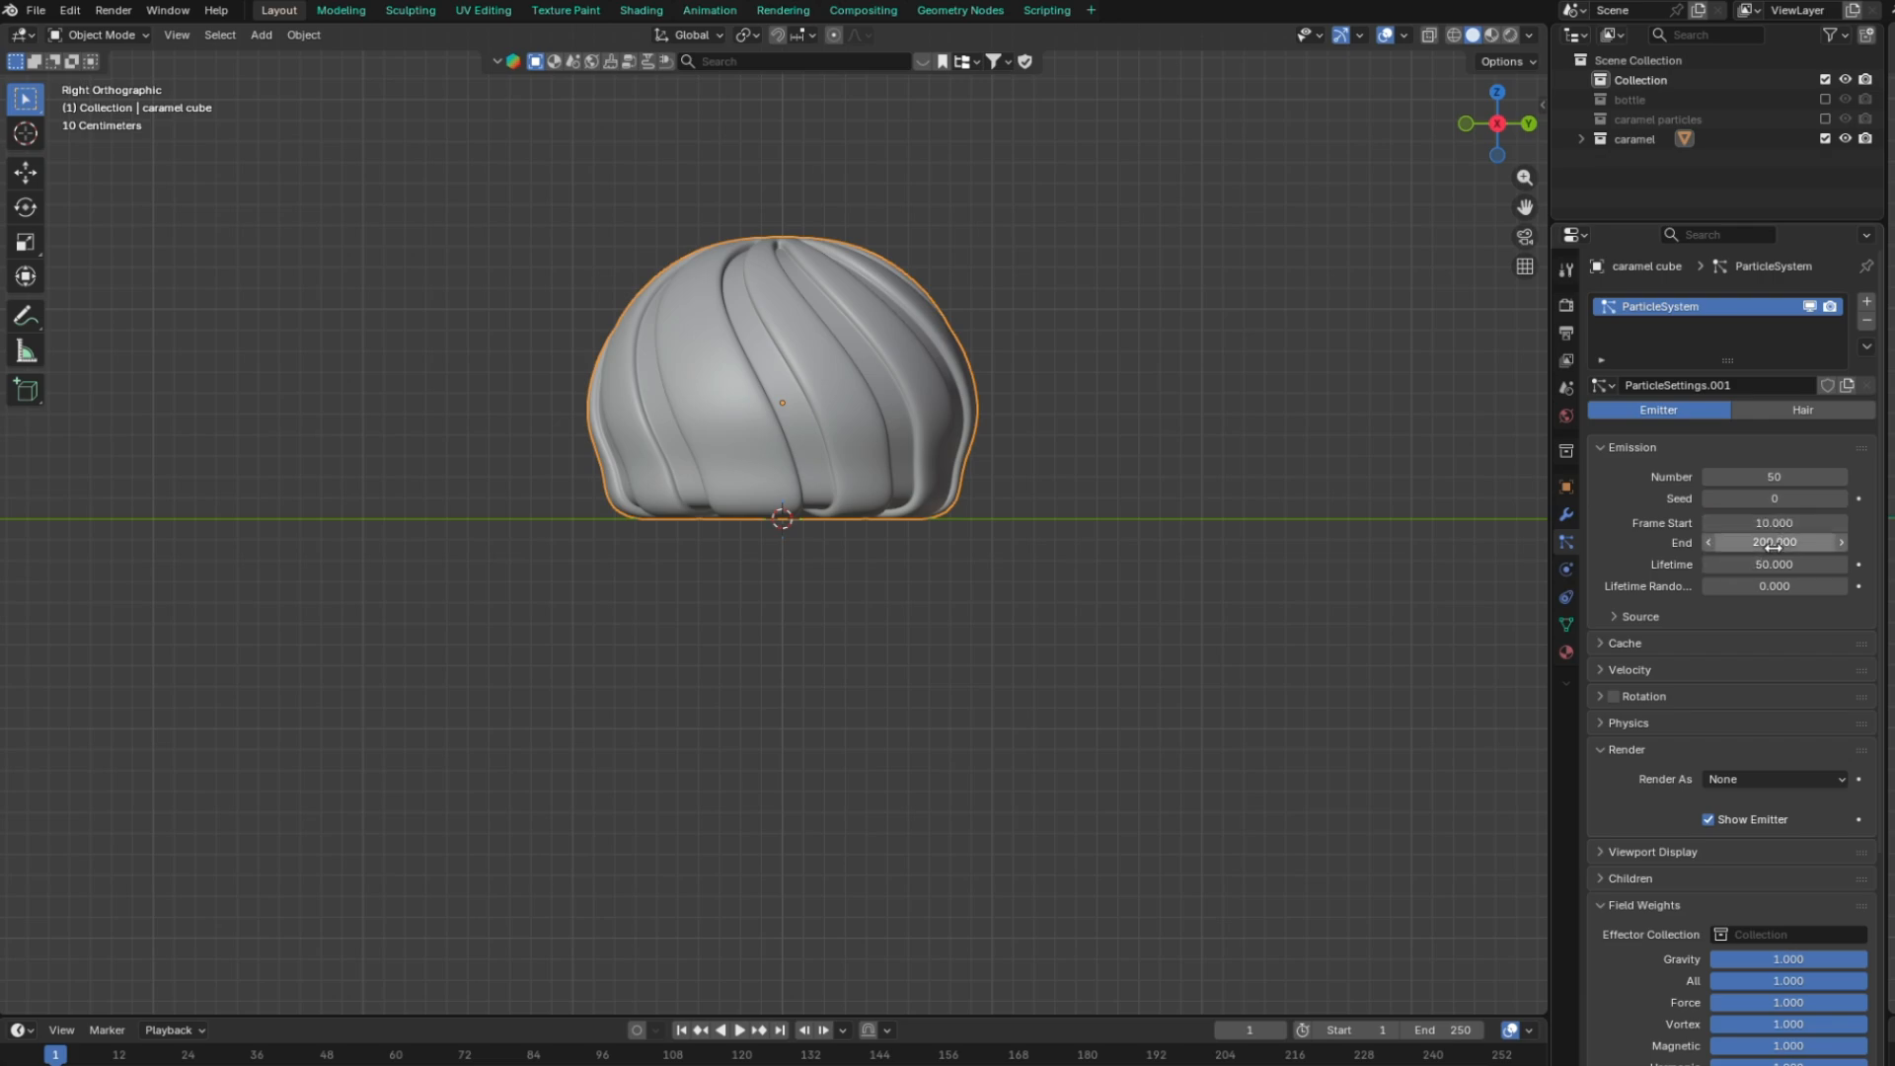
{"action": "left_click", "coordinate": [1774, 543]}
{"action": "type", "text": "11"}
{"action": "key", "text": "Return"}
Play the animation to check how the cube breaks apart, and return to frame 1
{"action": "left_click", "coordinate": [739, 1029]}
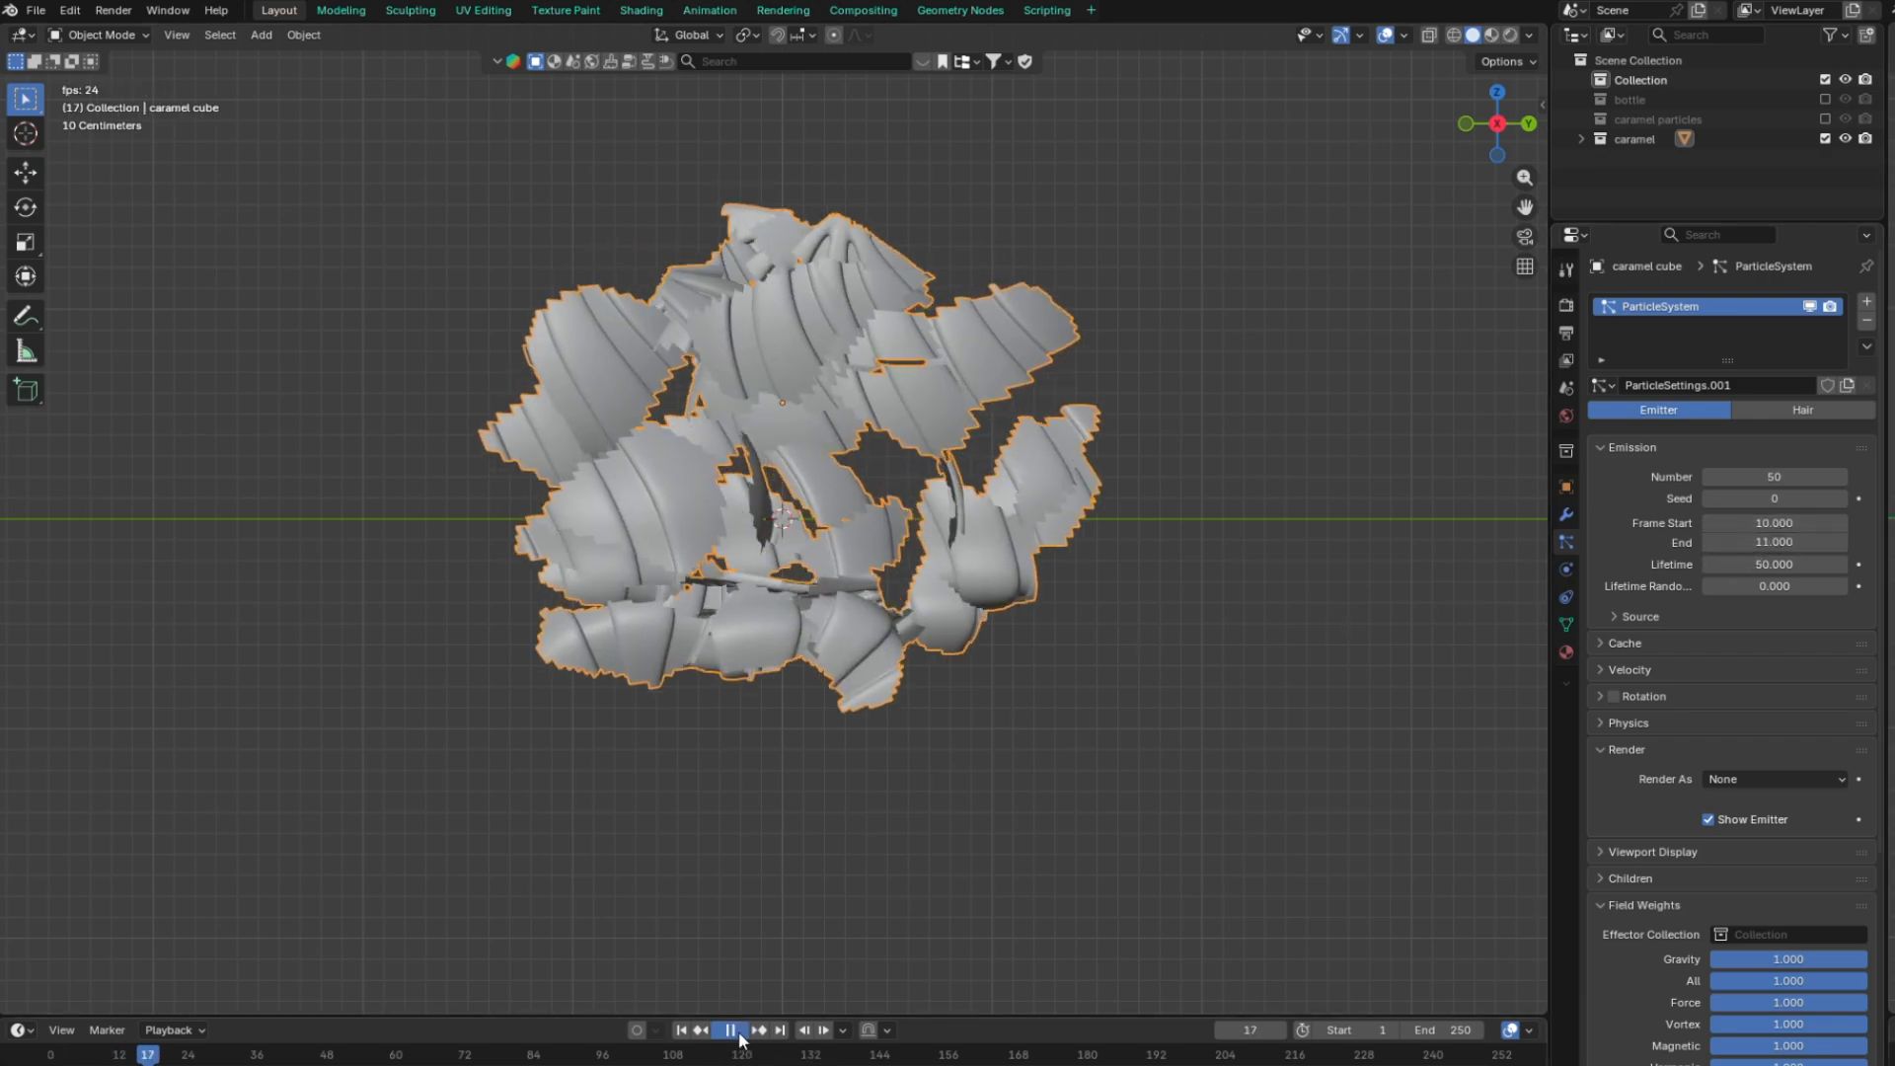
{"action": "left_click", "coordinate": [681, 1029]}
{"action": "left_click", "coordinate": [736, 1029]}
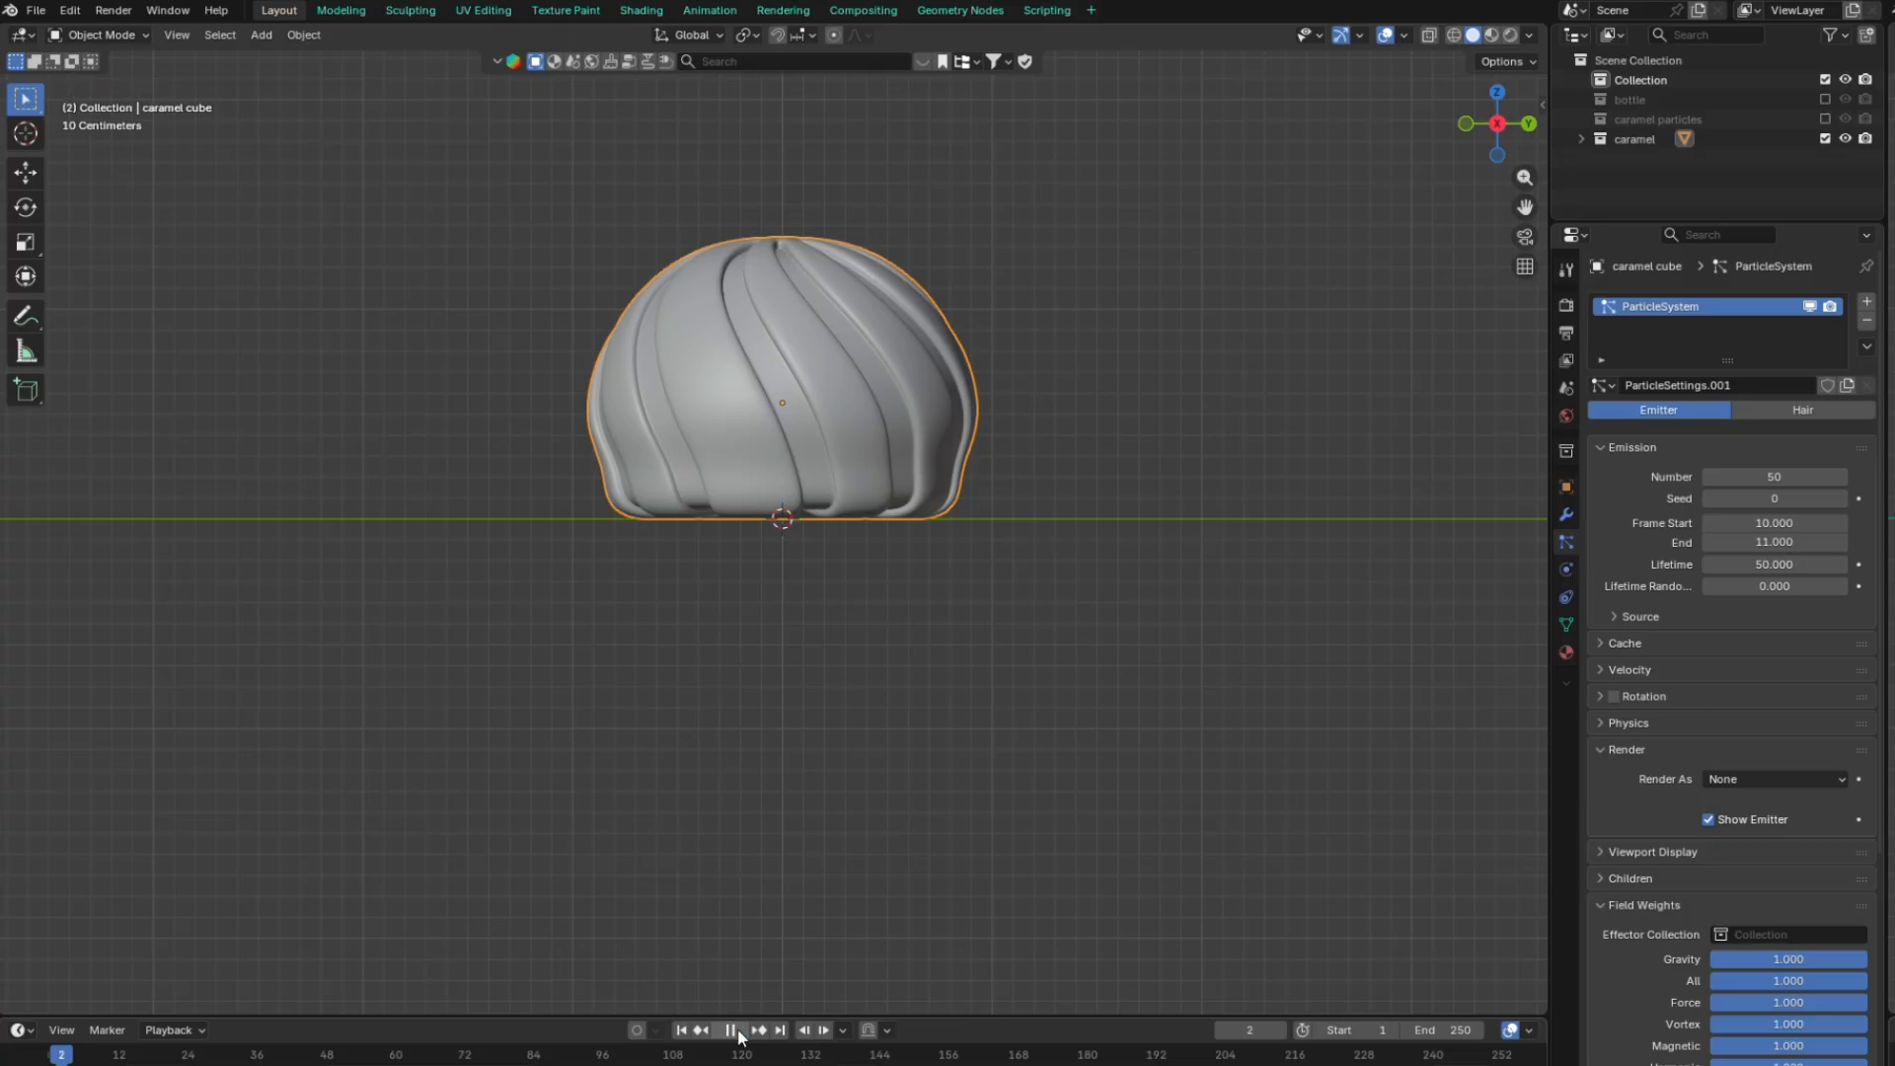
{"action": "left_click", "coordinate": [735, 1030]}
{"action": "left_click", "coordinate": [681, 1030]}
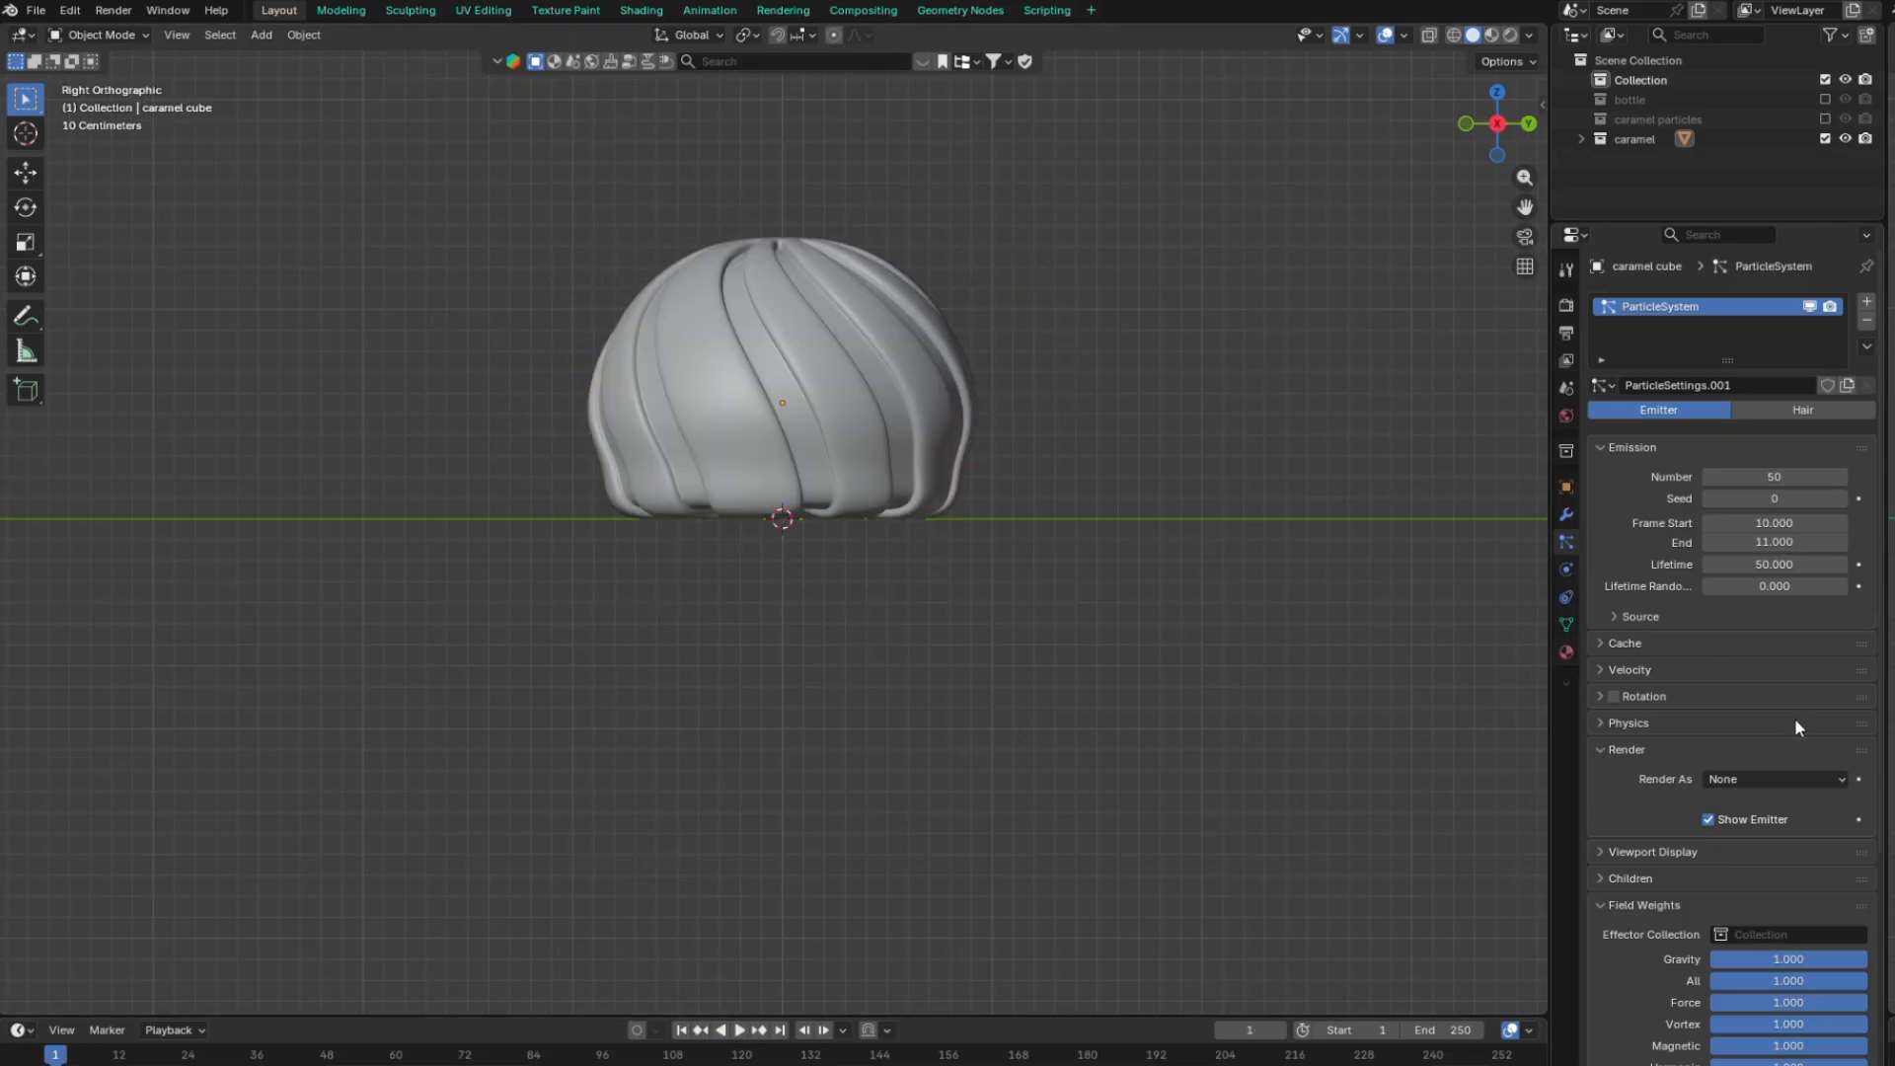
Set the particles' normal velocity to 15 m/s
{"action": "left_click", "coordinate": [1596, 750]}
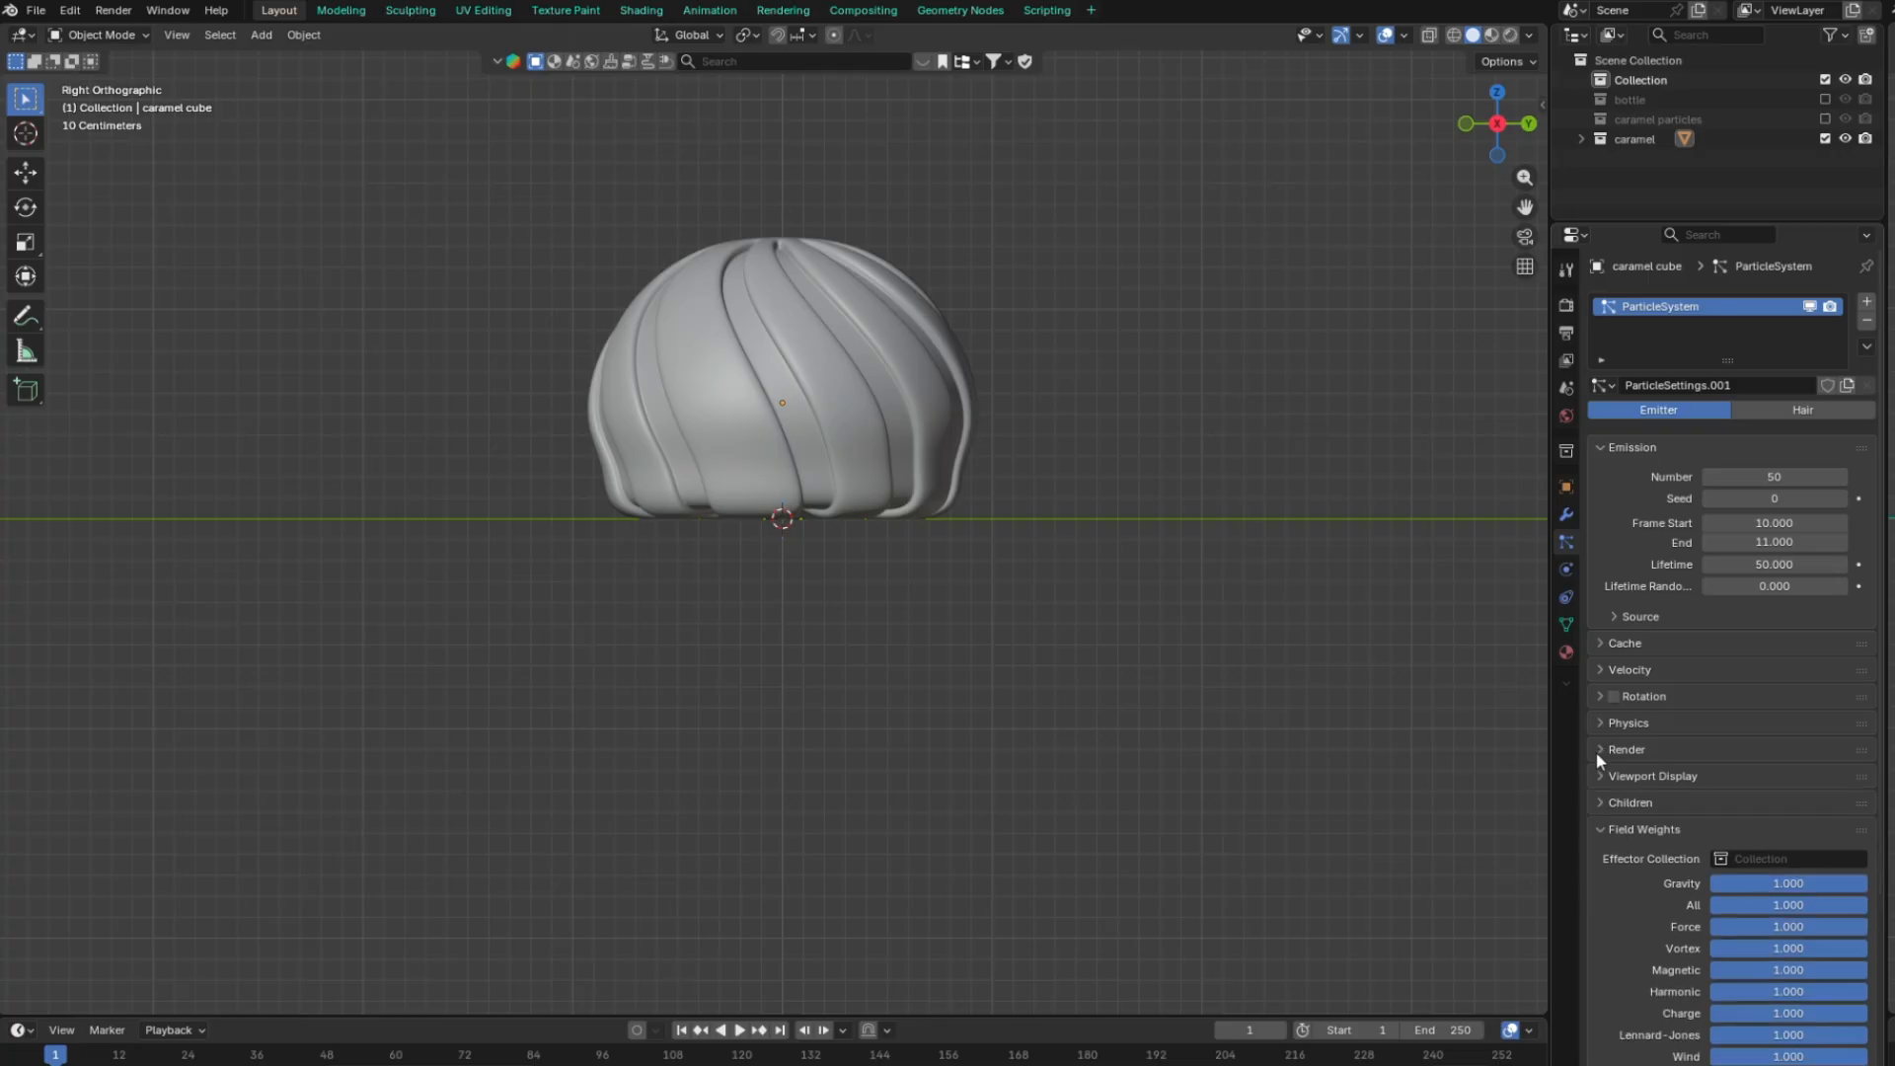
{"action": "left_click", "coordinate": [1596, 671]}
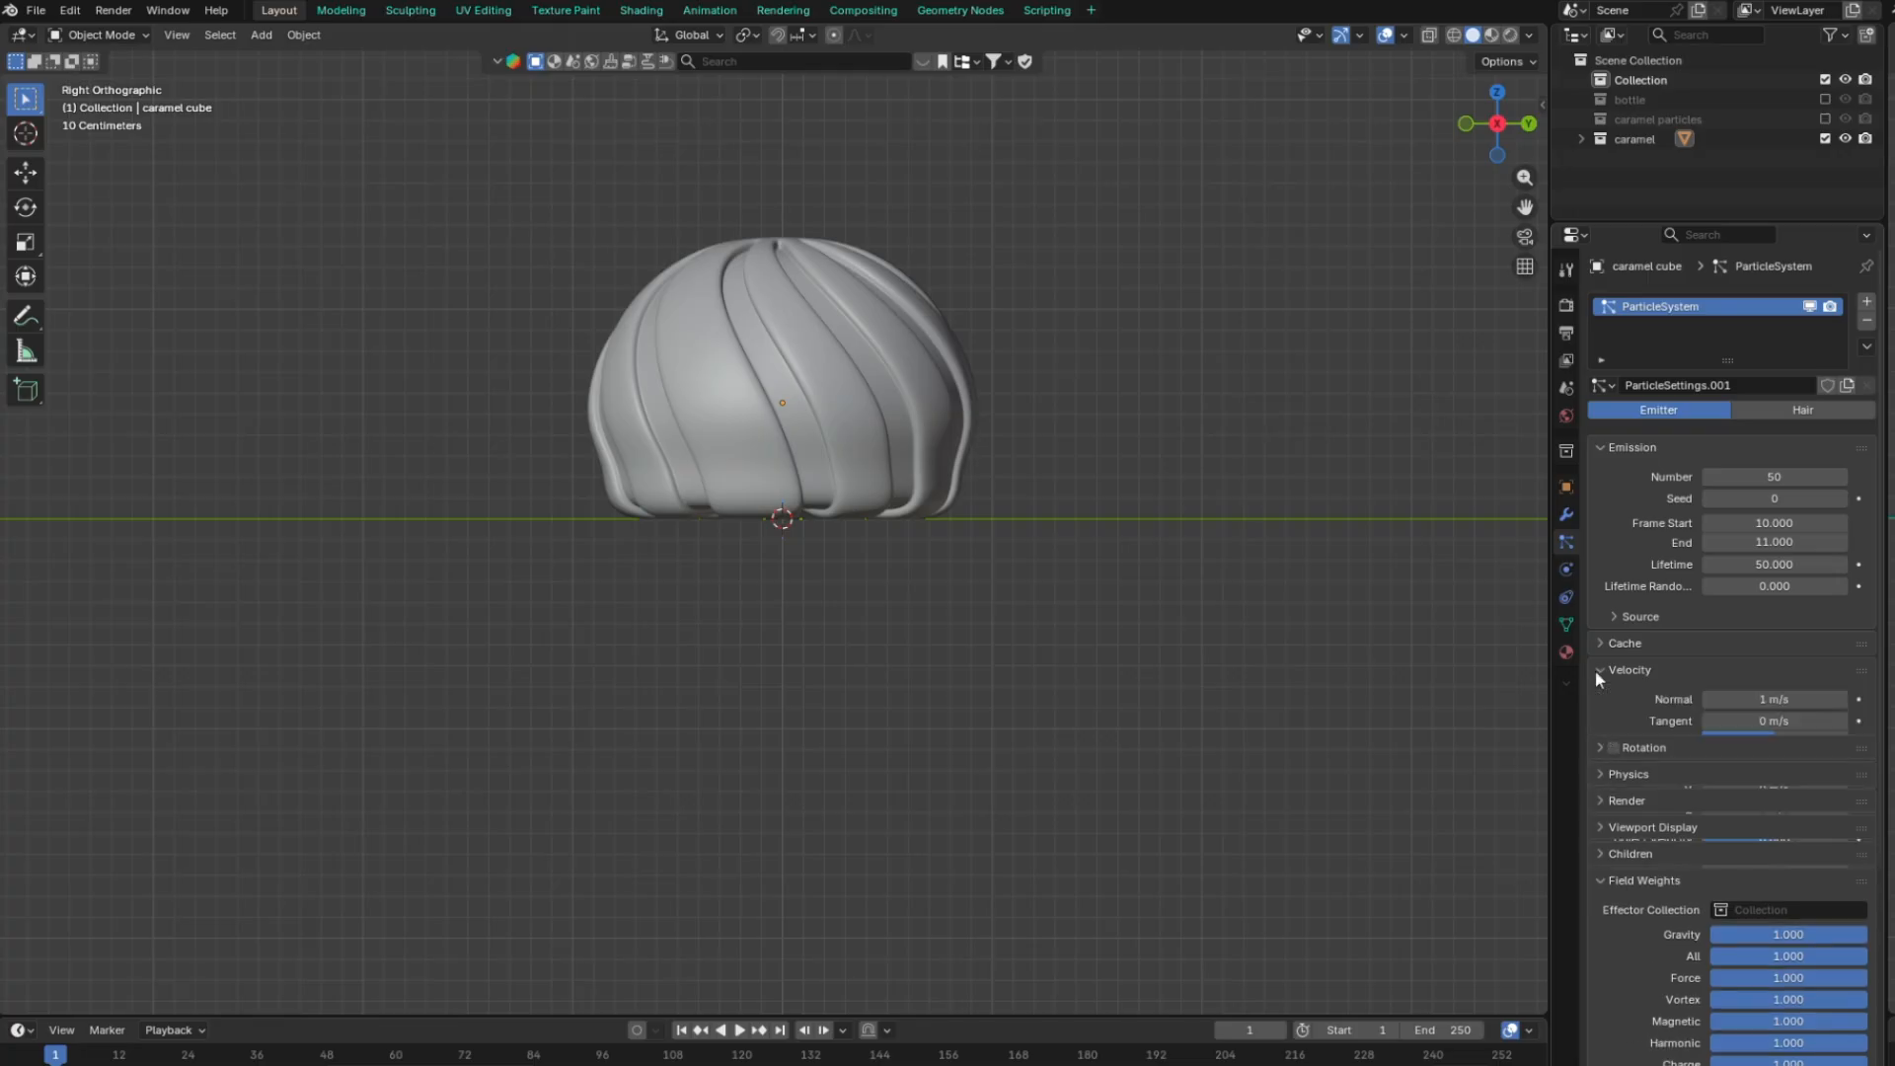
{"action": "double_click", "coordinate": [1755, 699]}
{"action": "type", "text": "15"}
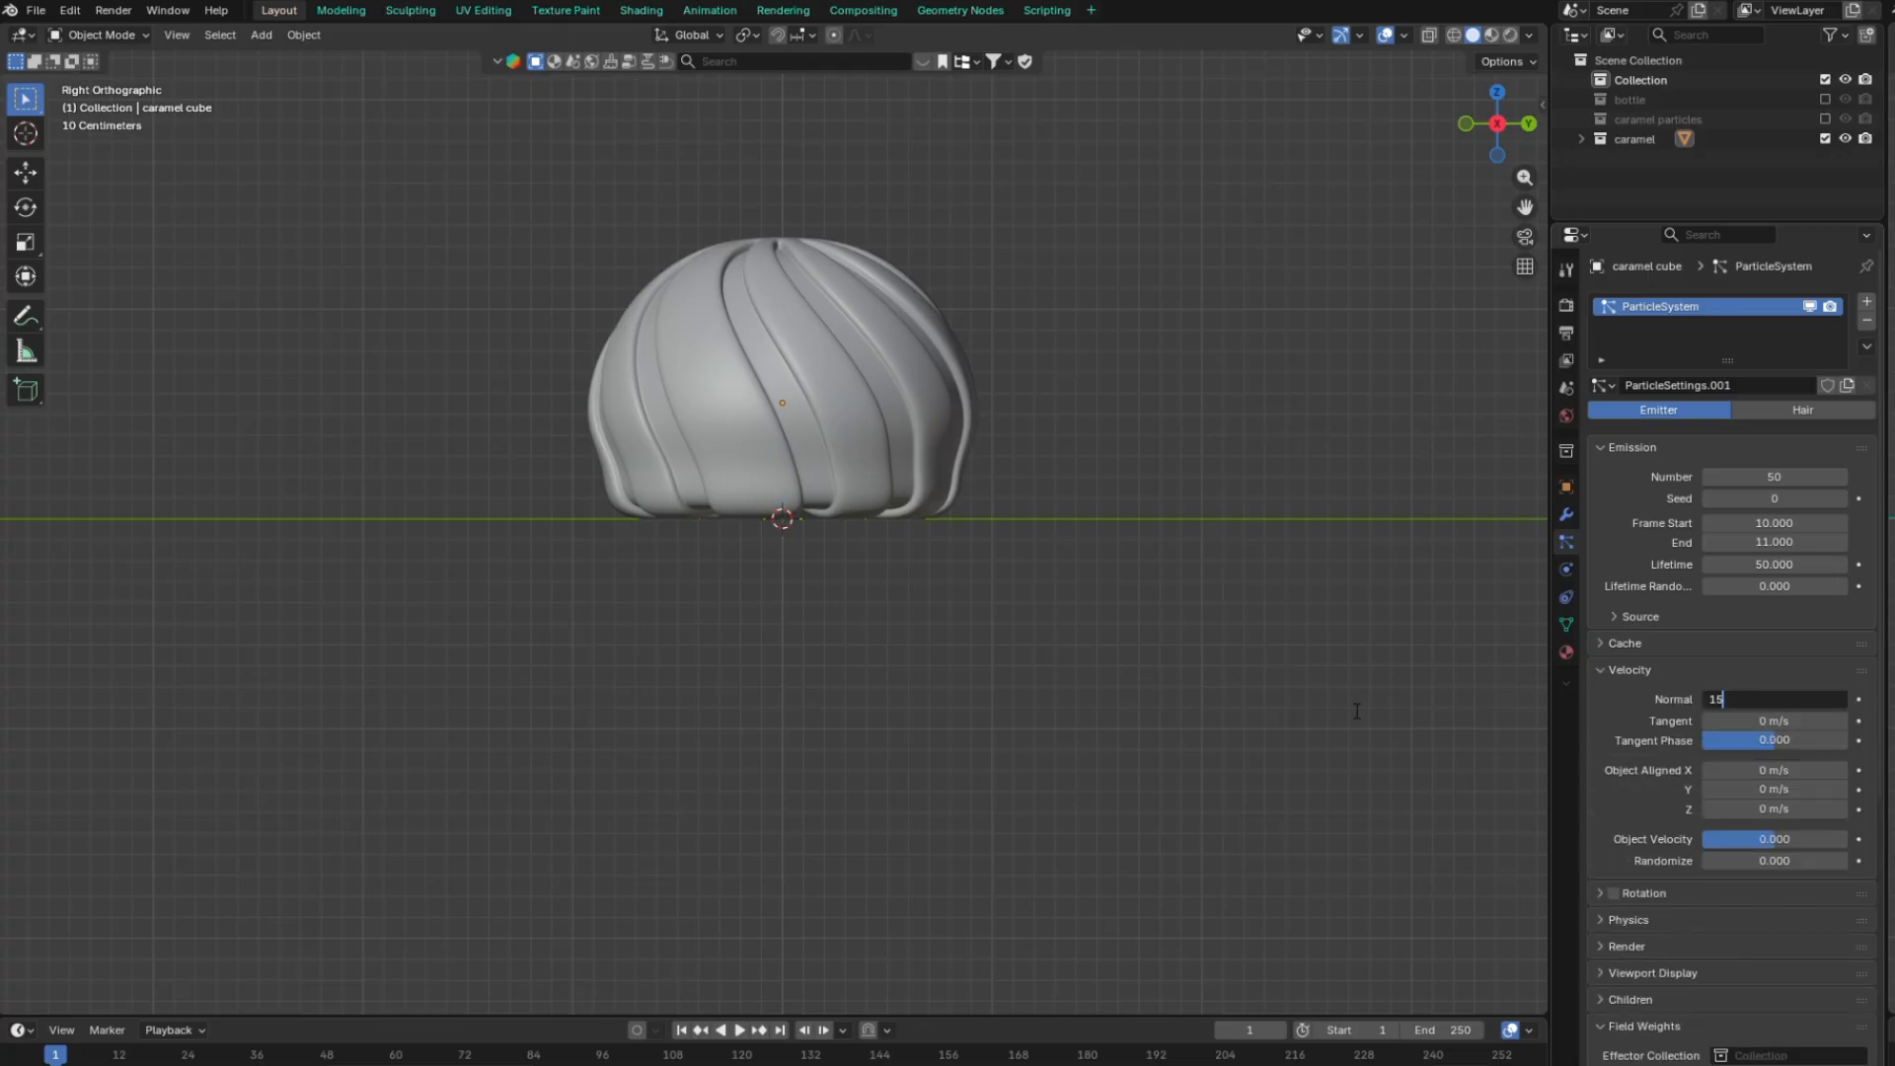
{"action": "key", "text": "Return"}
{"action": "left_click", "coordinate": [1603, 673]}
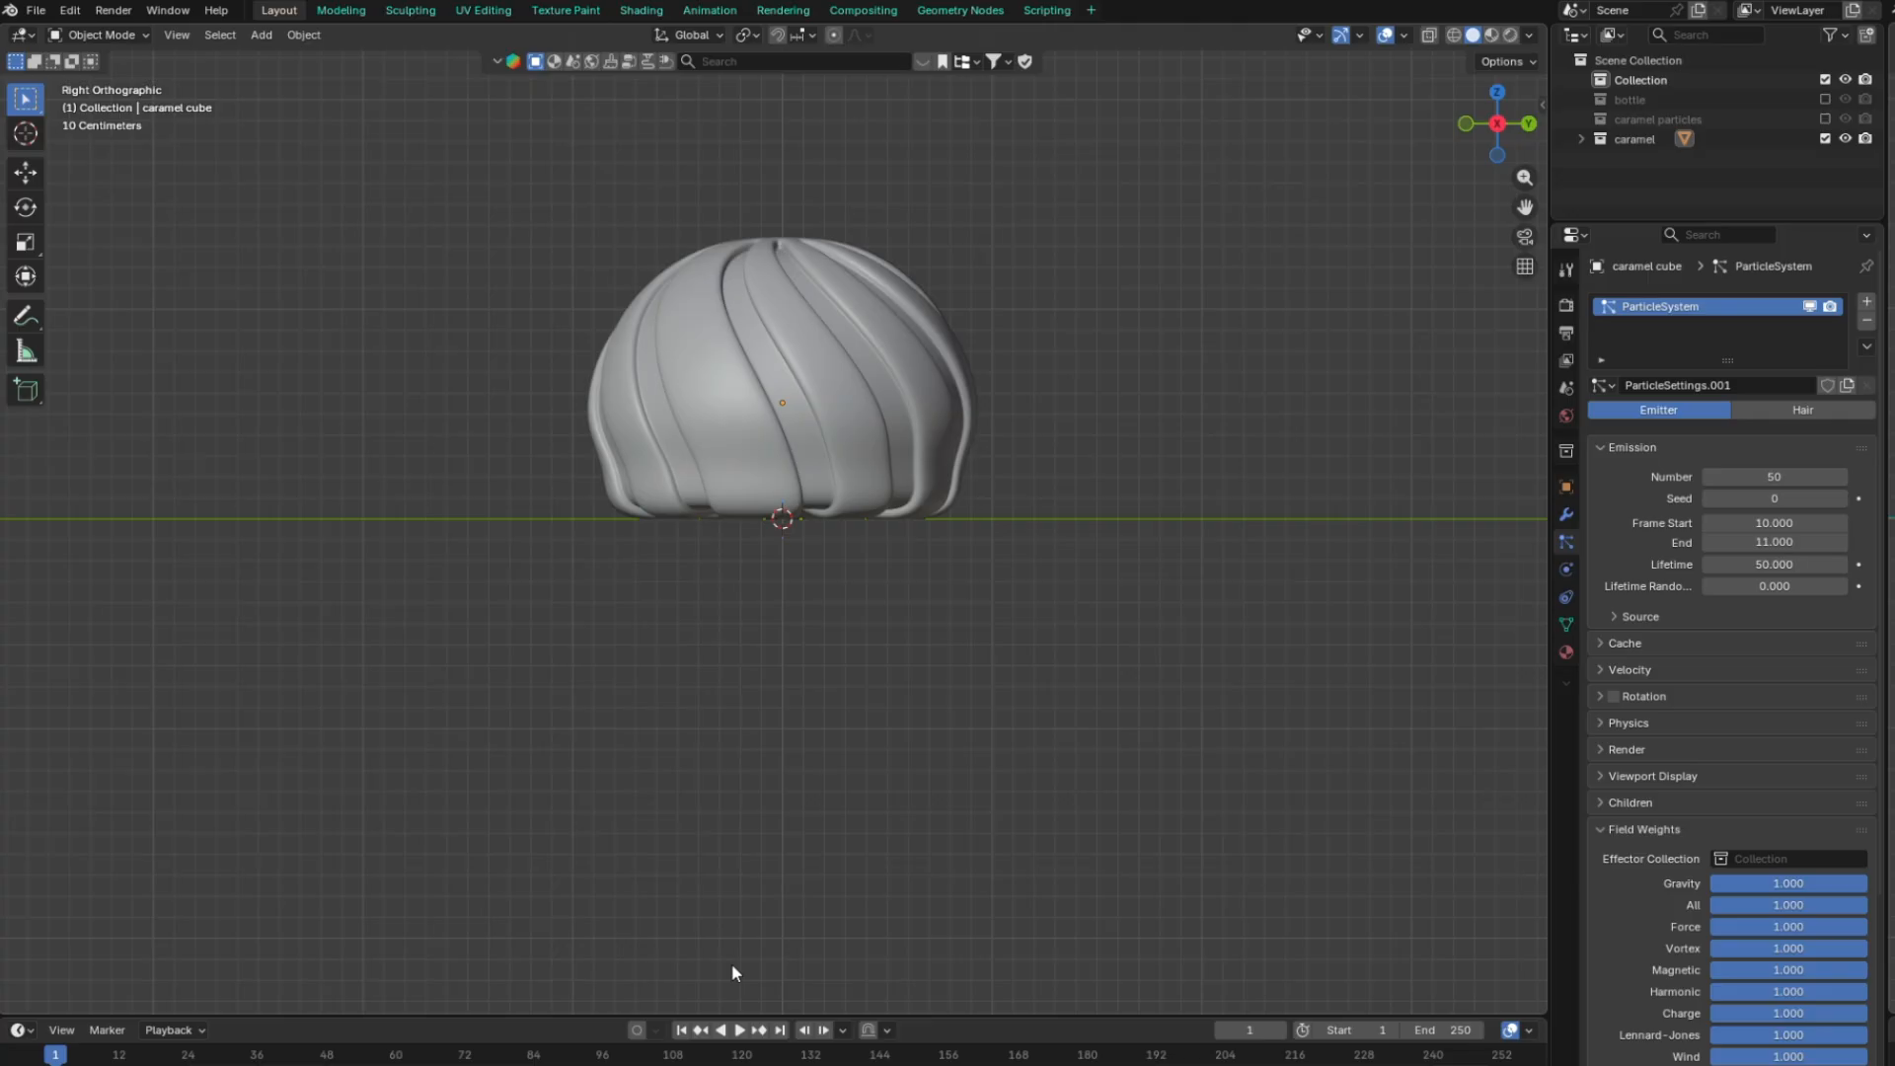
Preview the faster explosion in the animation and rewind to frame 1
{"action": "left_click", "coordinate": [740, 1029]}
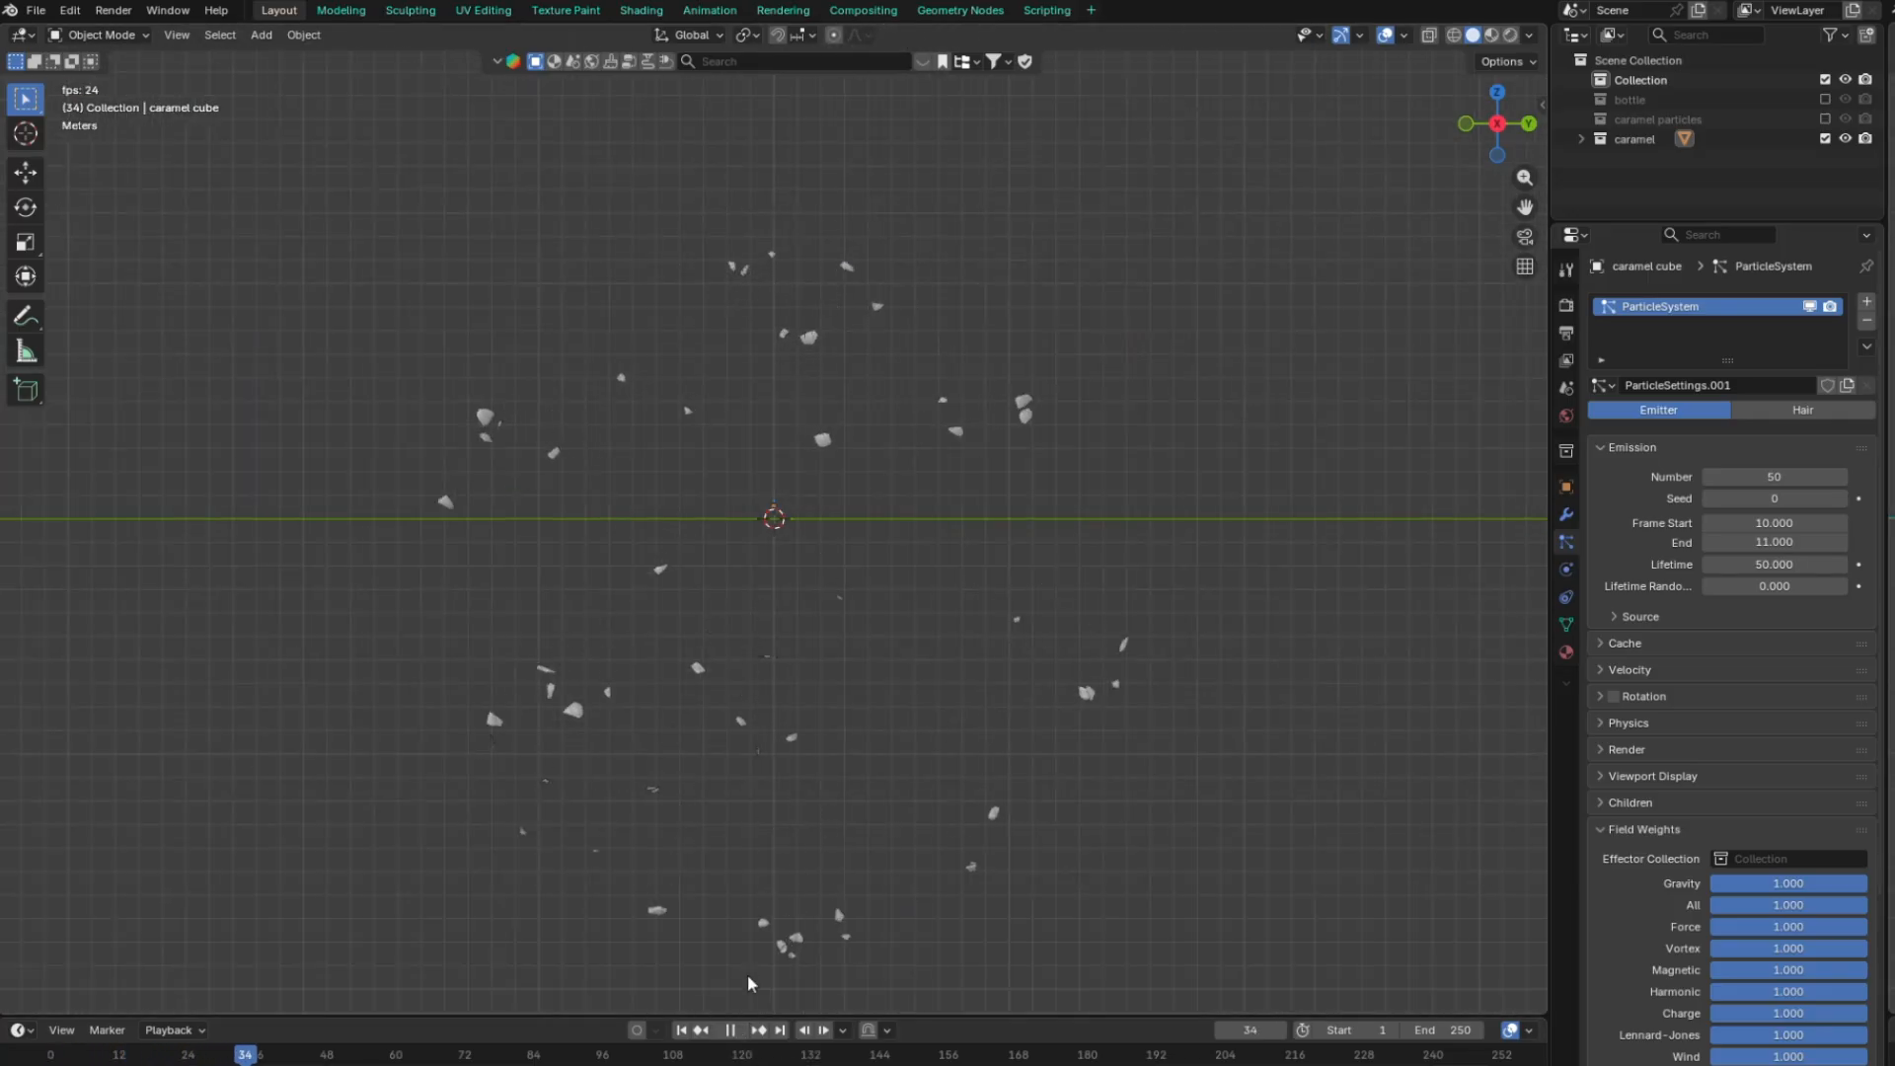
{"action": "left_click", "coordinate": [730, 1029]}
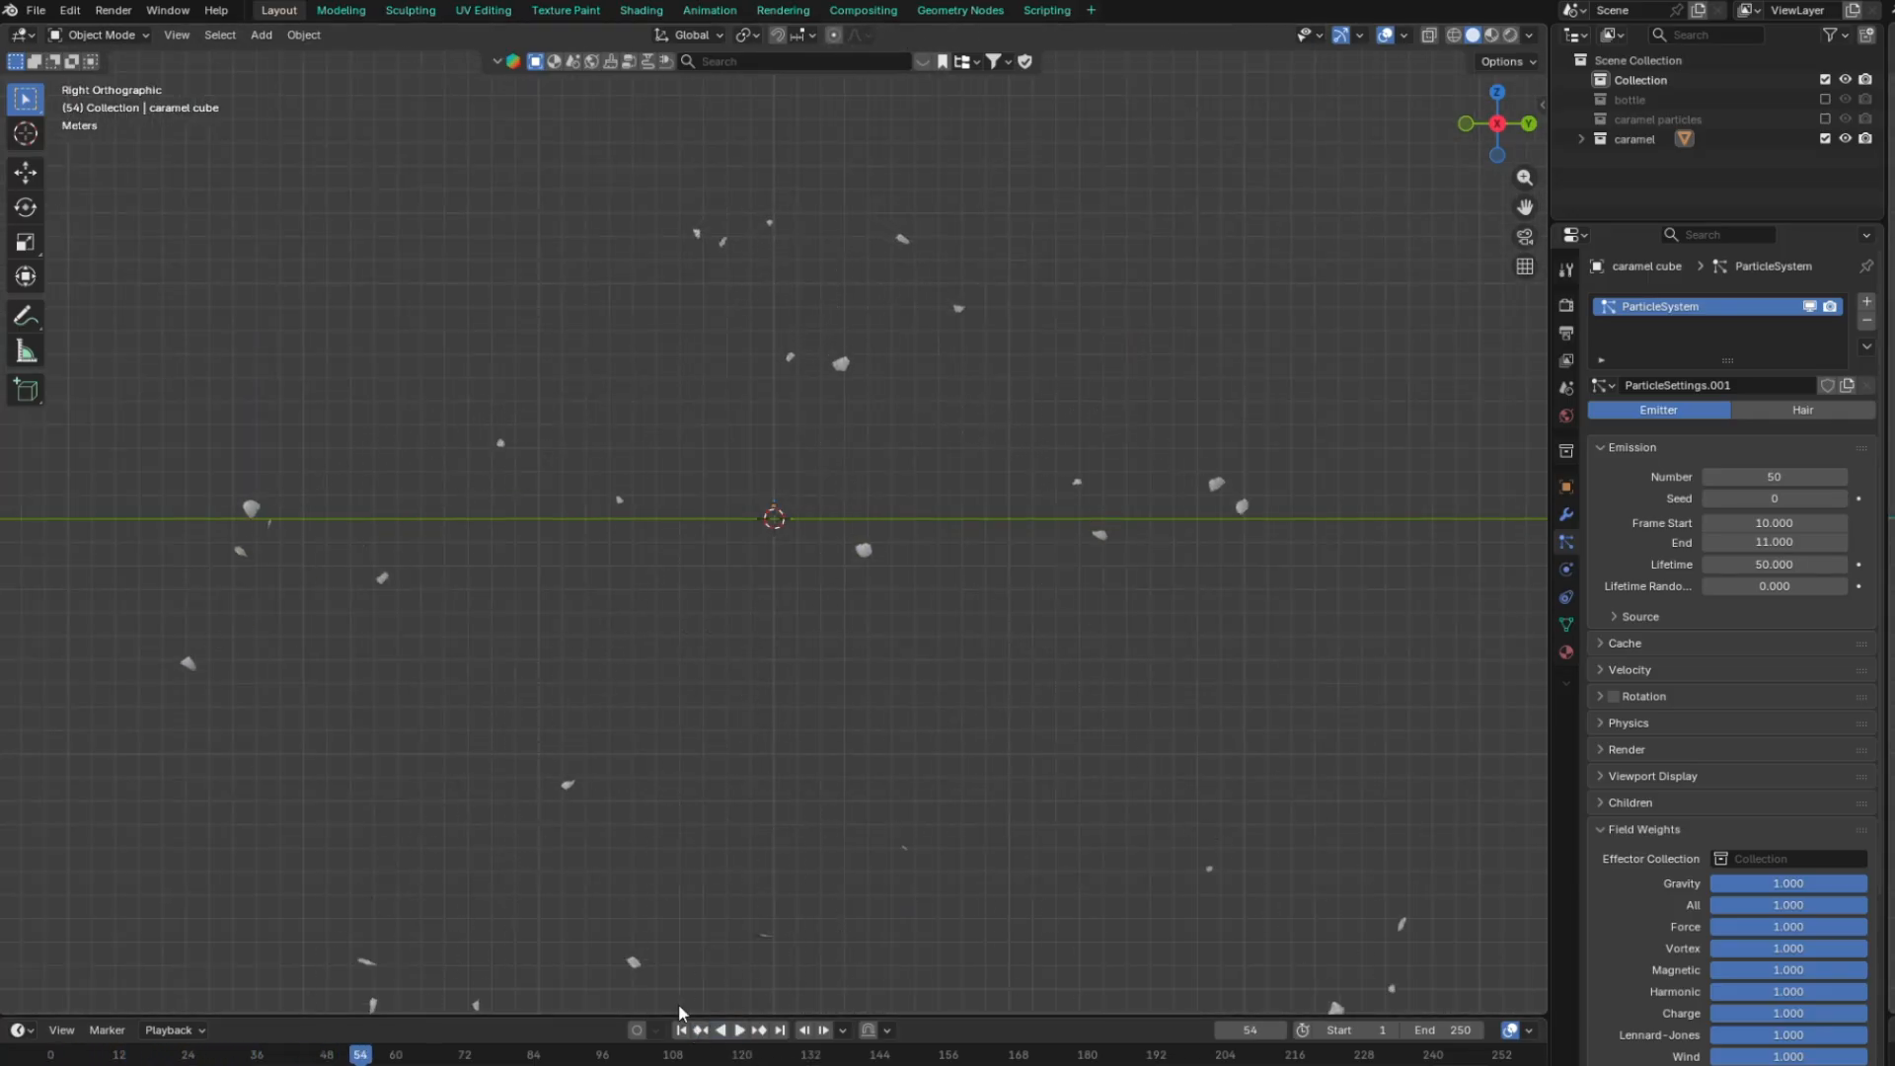
{"action": "left_click", "coordinate": [680, 1029]}
{"action": "scroll", "coordinate": [821, 764], "scroll_direction": "up", "scroll_amount": 10}
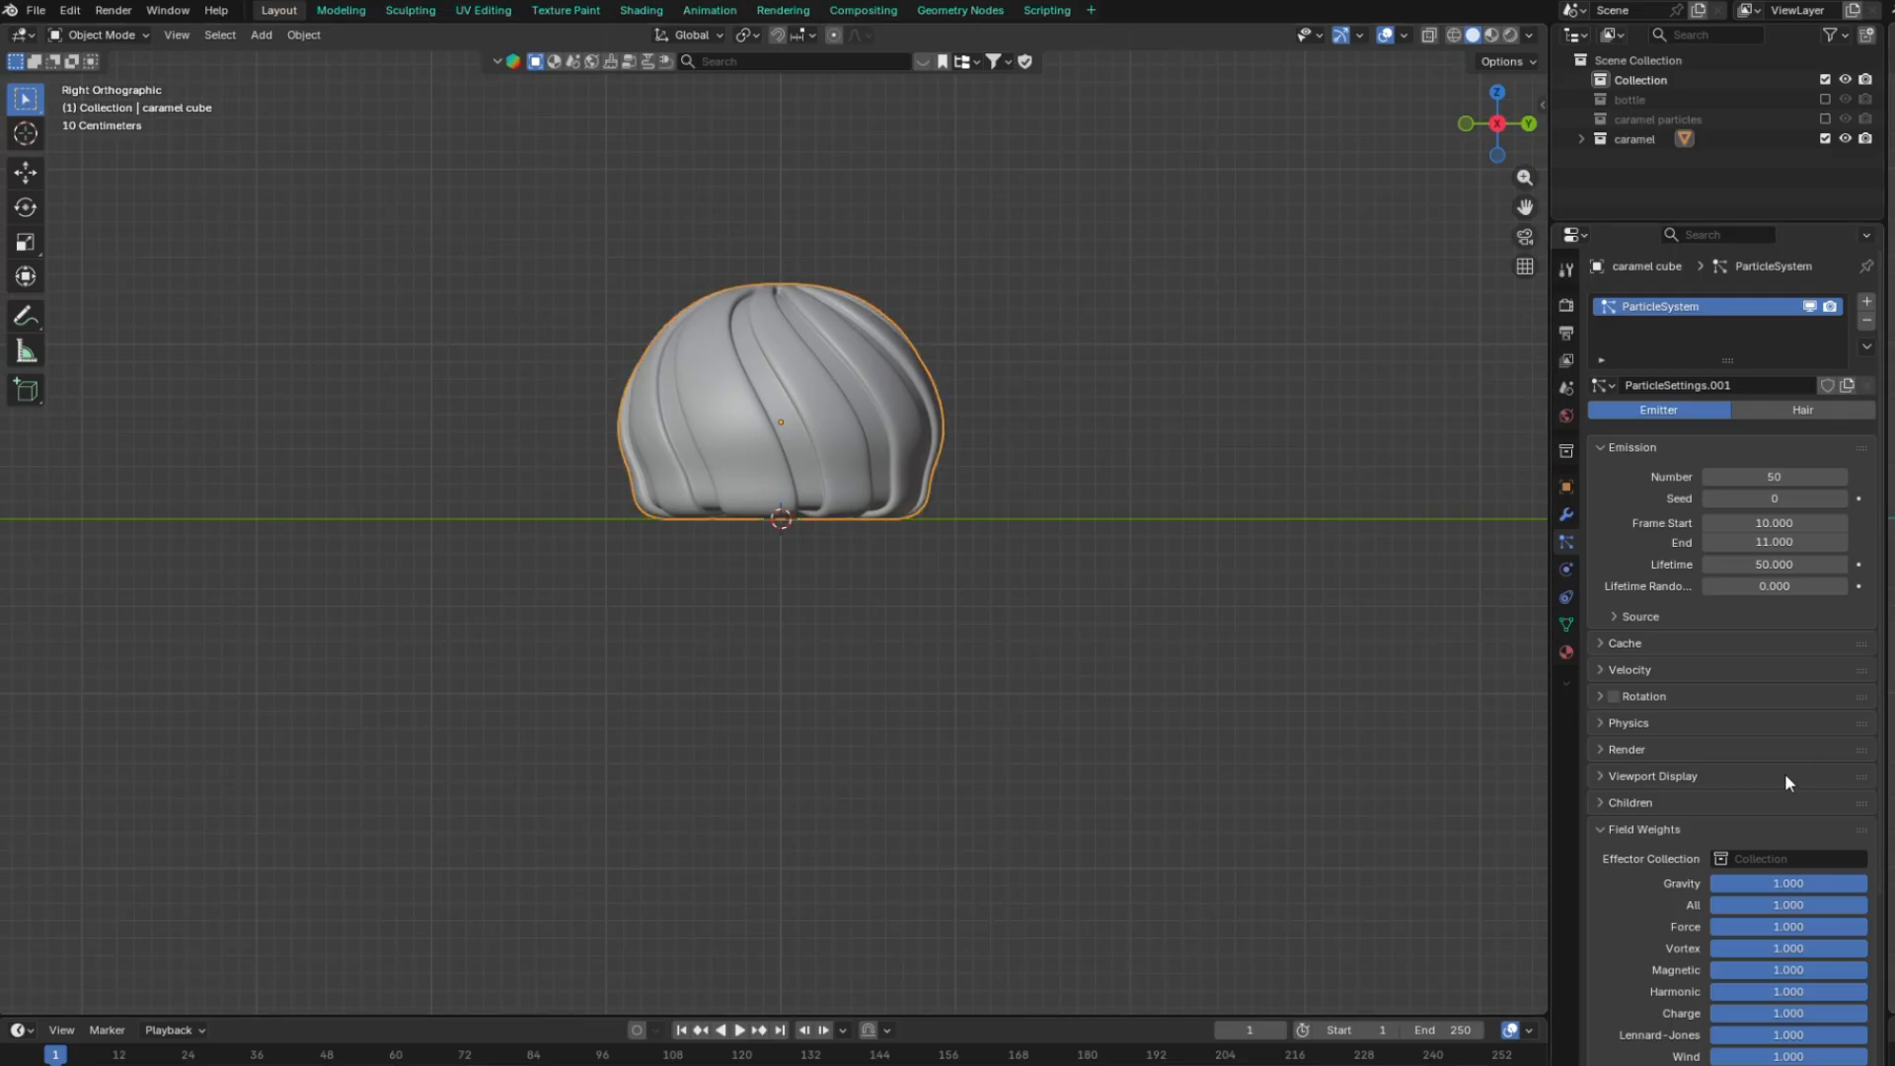
Set the particle system's gravity field weight to 0 and enable particle rotation
{"action": "scroll", "coordinate": [1599, 710], "scroll_direction": "down", "scroll_amount": 5}
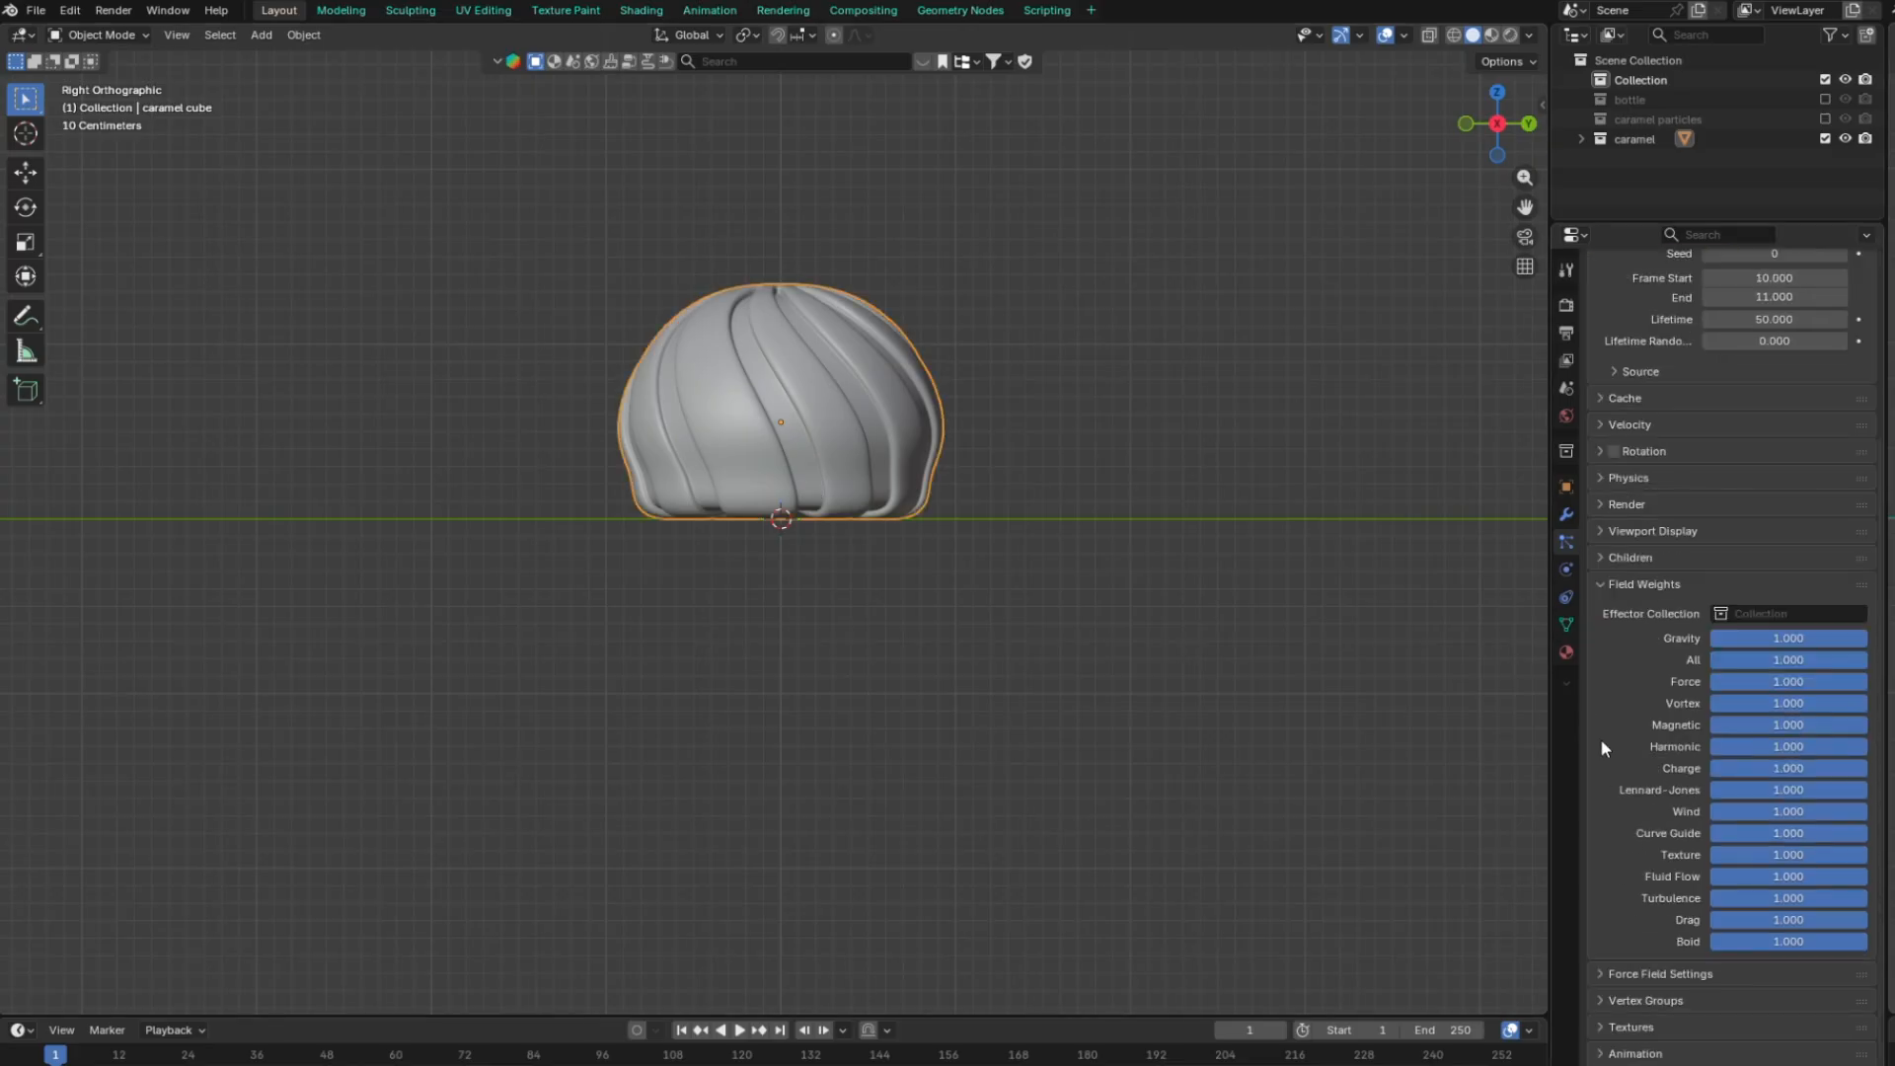
{"action": "left_click", "coordinate": [1599, 586]}
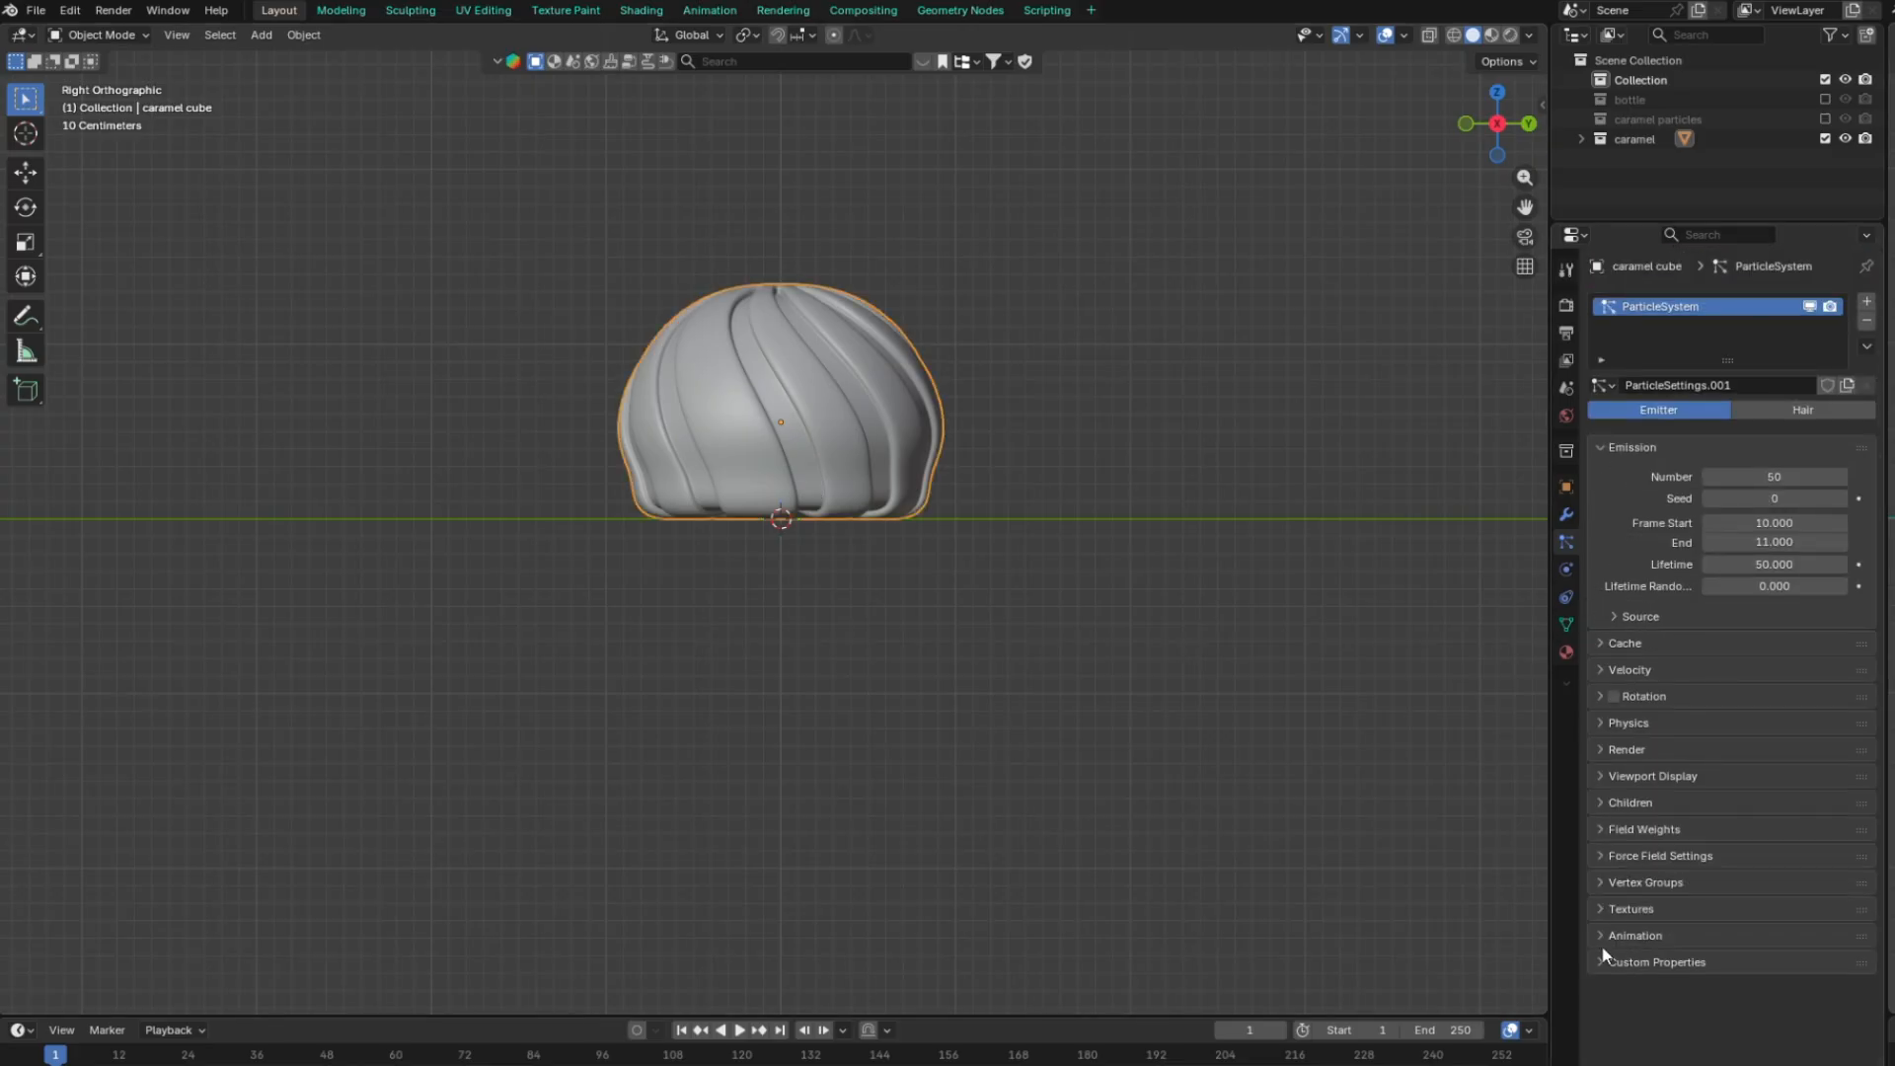
{"action": "left_click", "coordinate": [1600, 830]}
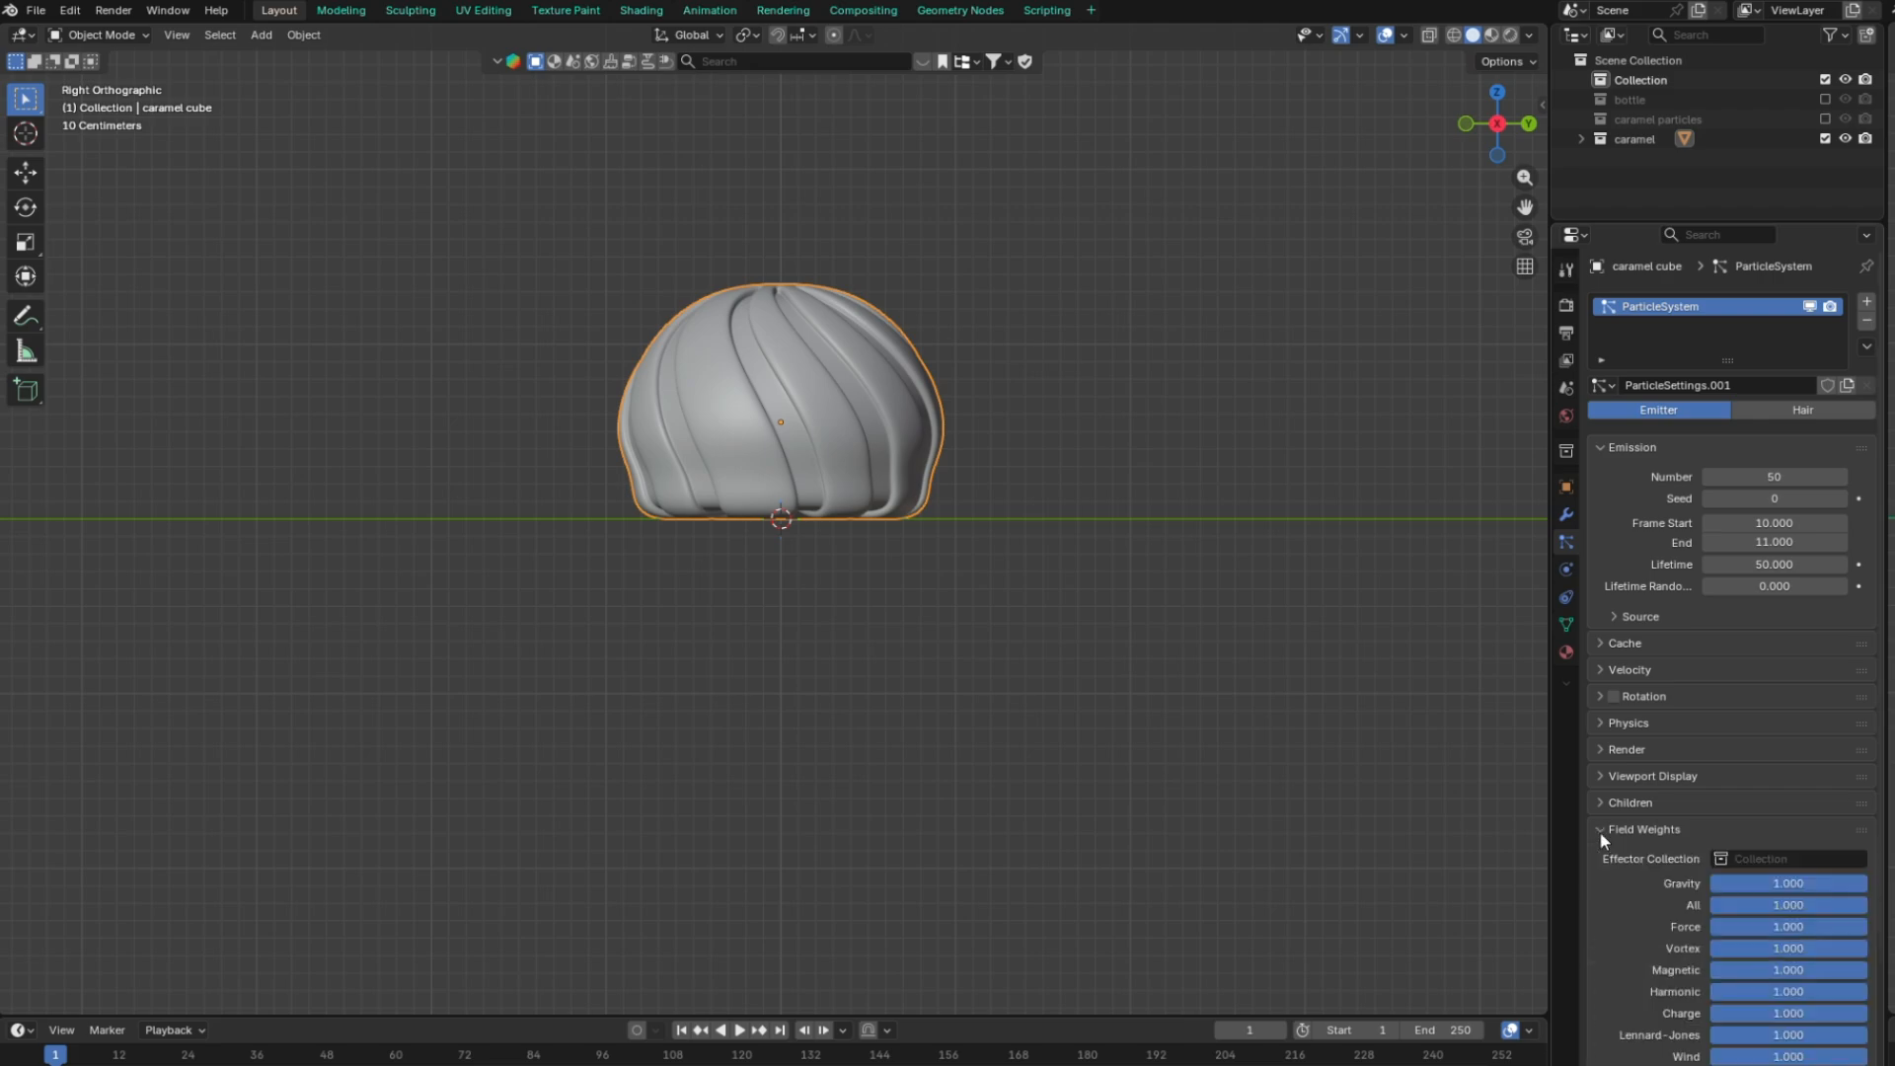
{"action": "left_click_drag", "start_coordinate": [1825, 885], "coordinate": [1717, 885]}
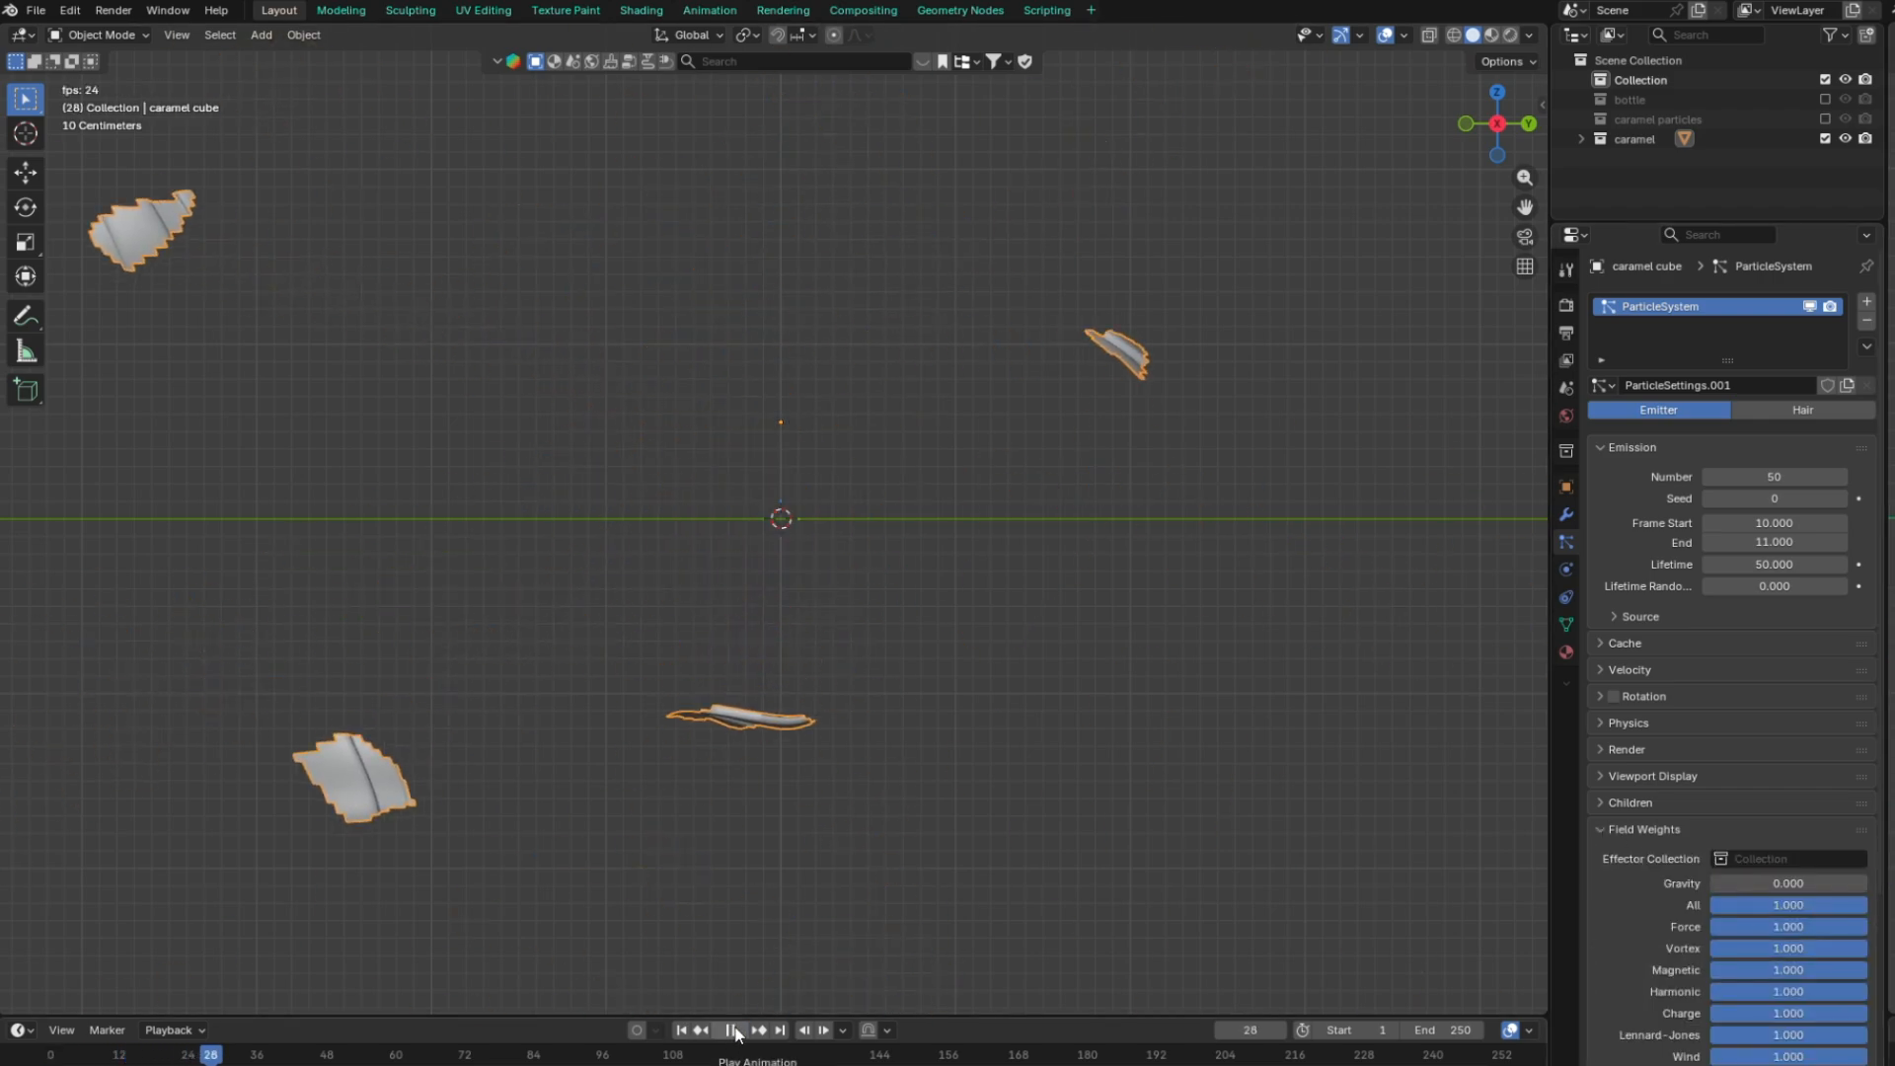
{"action": "left_click", "coordinate": [687, 1029]}
{"action": "left_click", "coordinate": [1601, 829]}
{"action": "left_click", "coordinate": [1614, 695]}
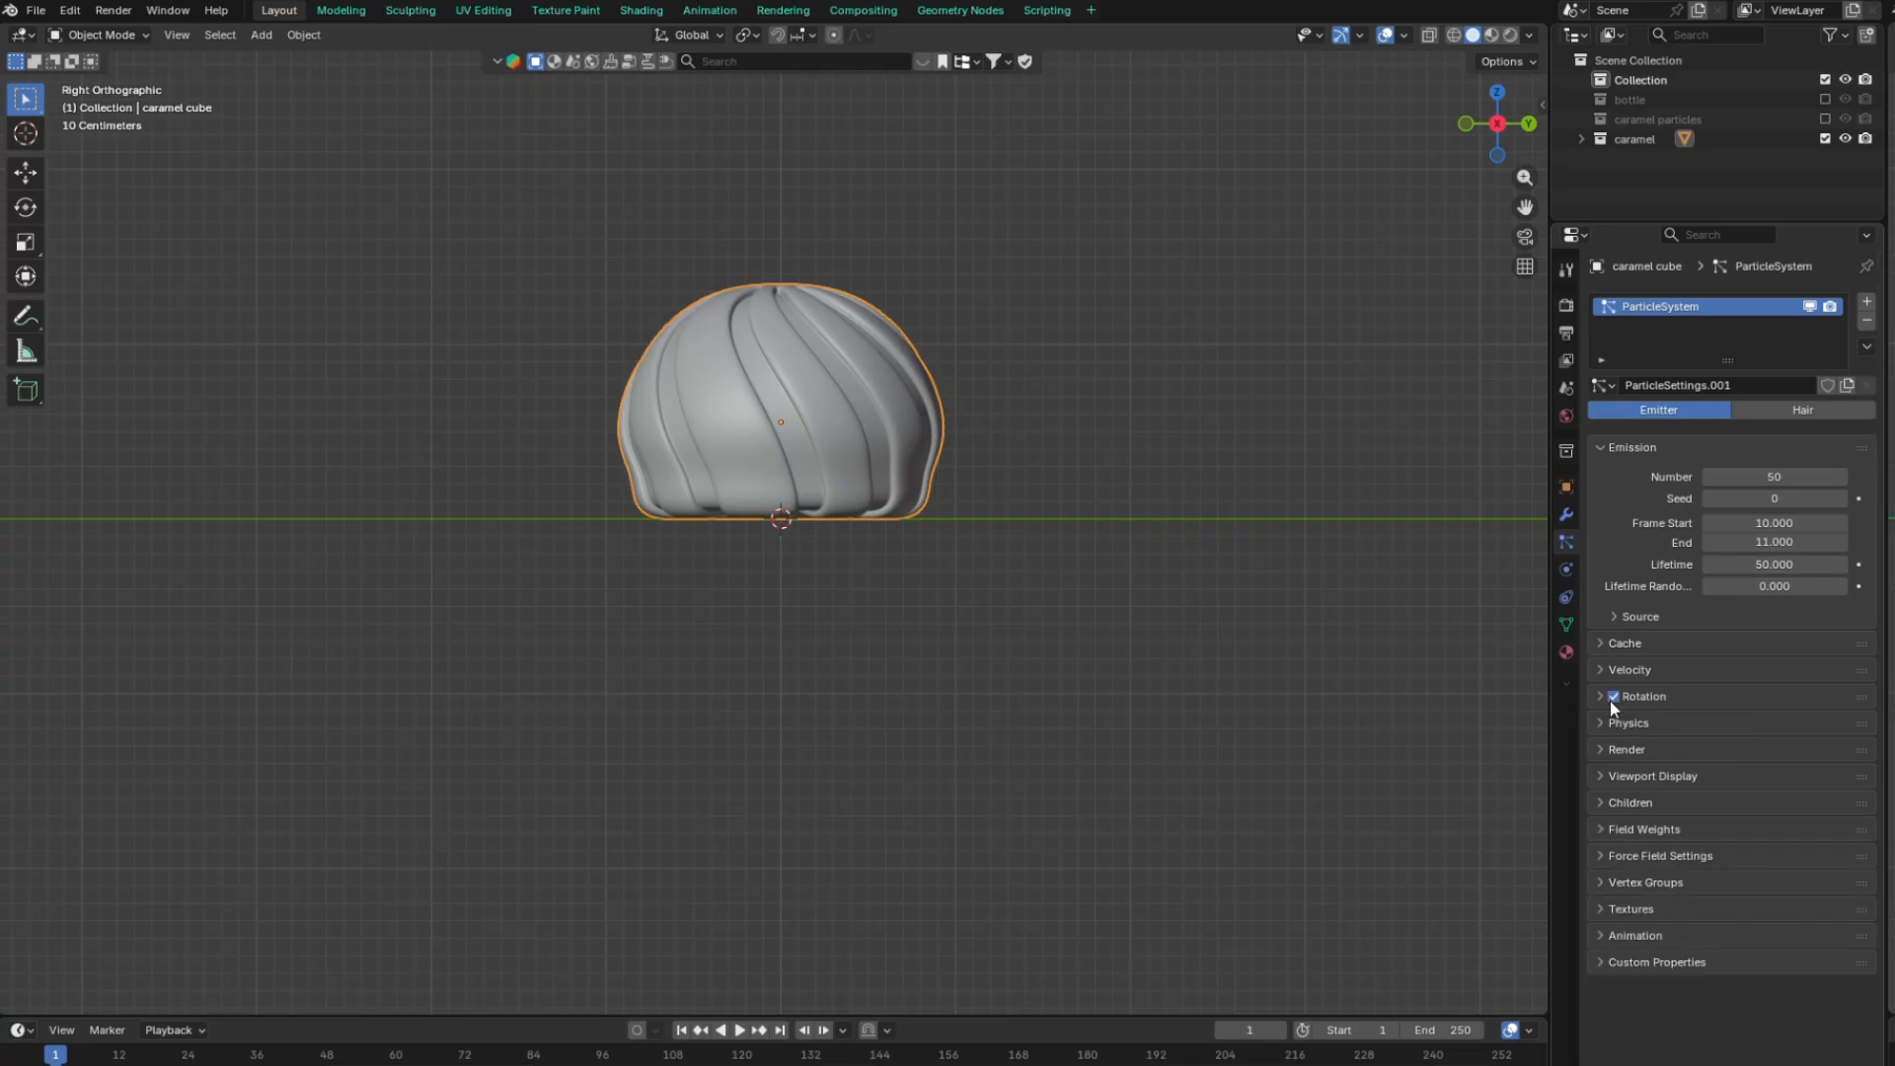
{"action": "left_click", "coordinate": [1599, 671]}
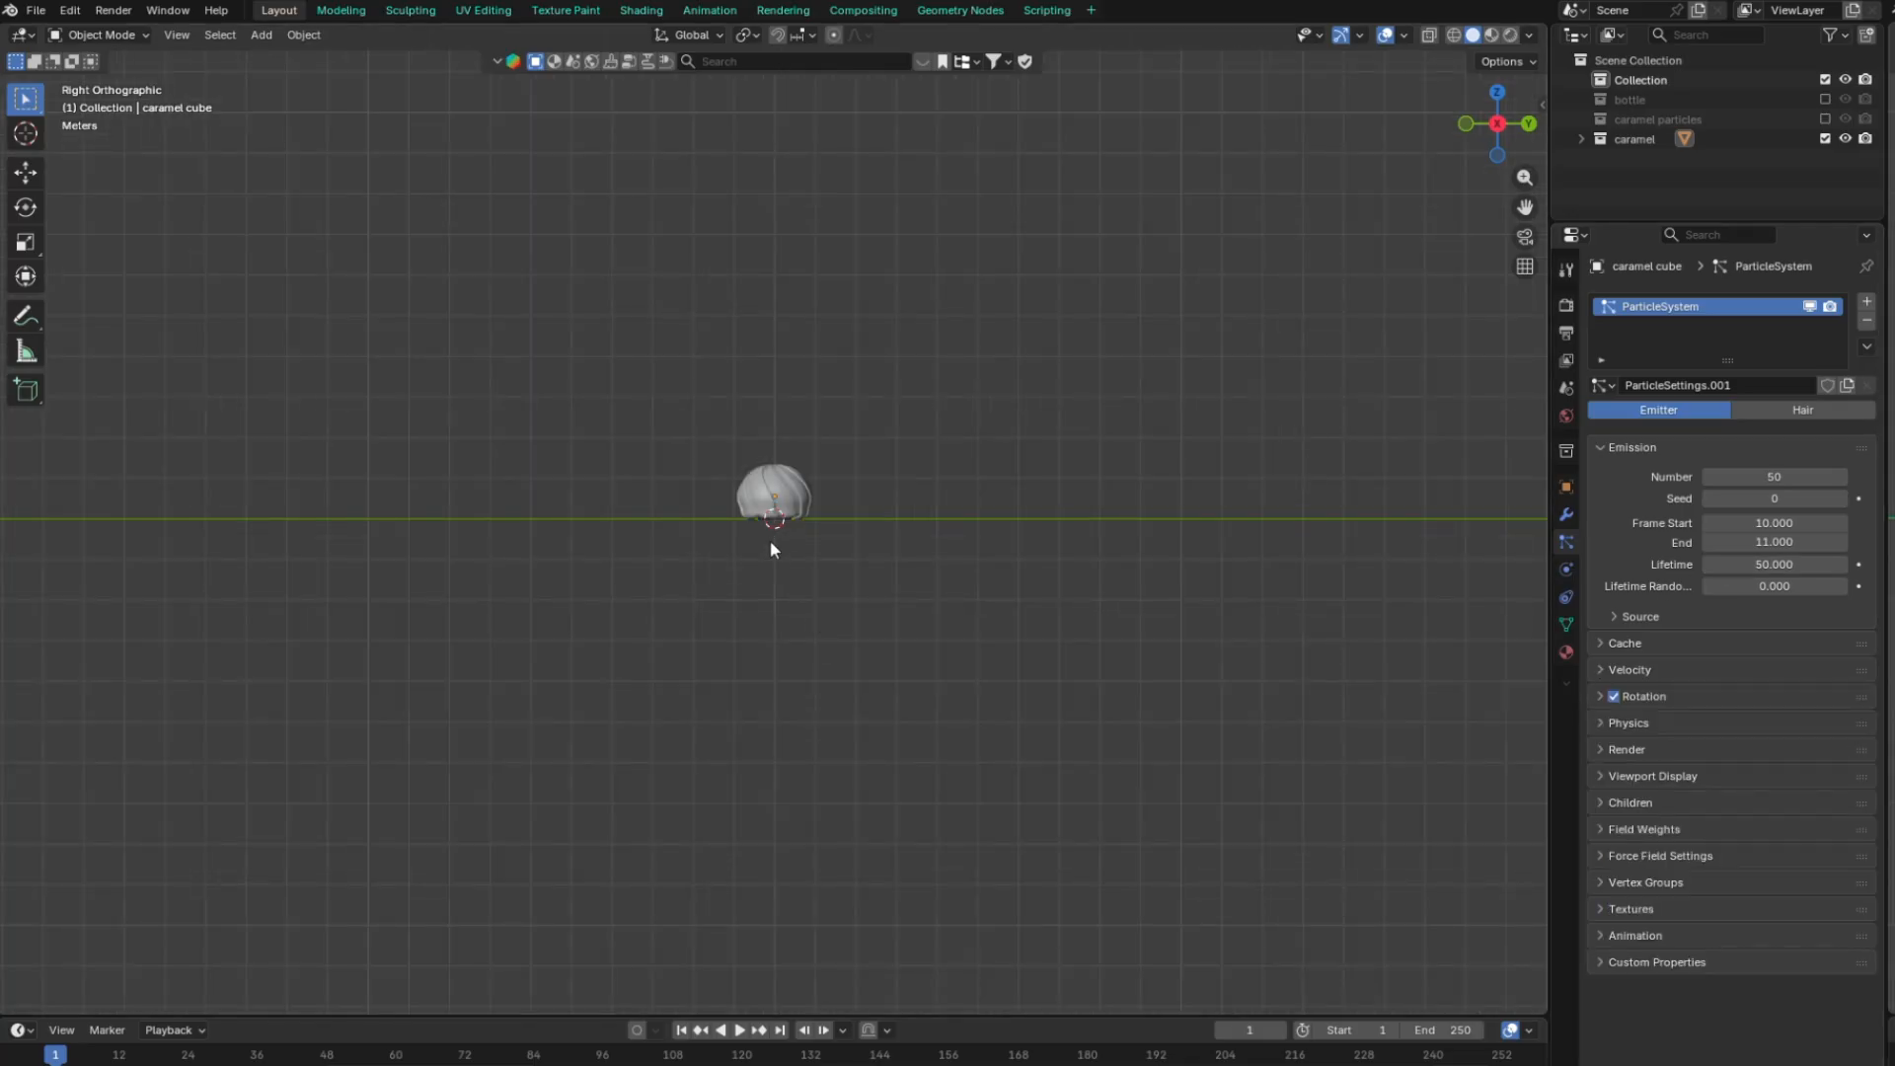
Switch the viewport to wireframe shading and add a UV sphere at the 3D cursor
{"action": "scroll", "coordinate": [770, 541], "scroll_direction": "up", "scroll_amount": 6}
{"action": "left_click", "coordinate": [1454, 38]}
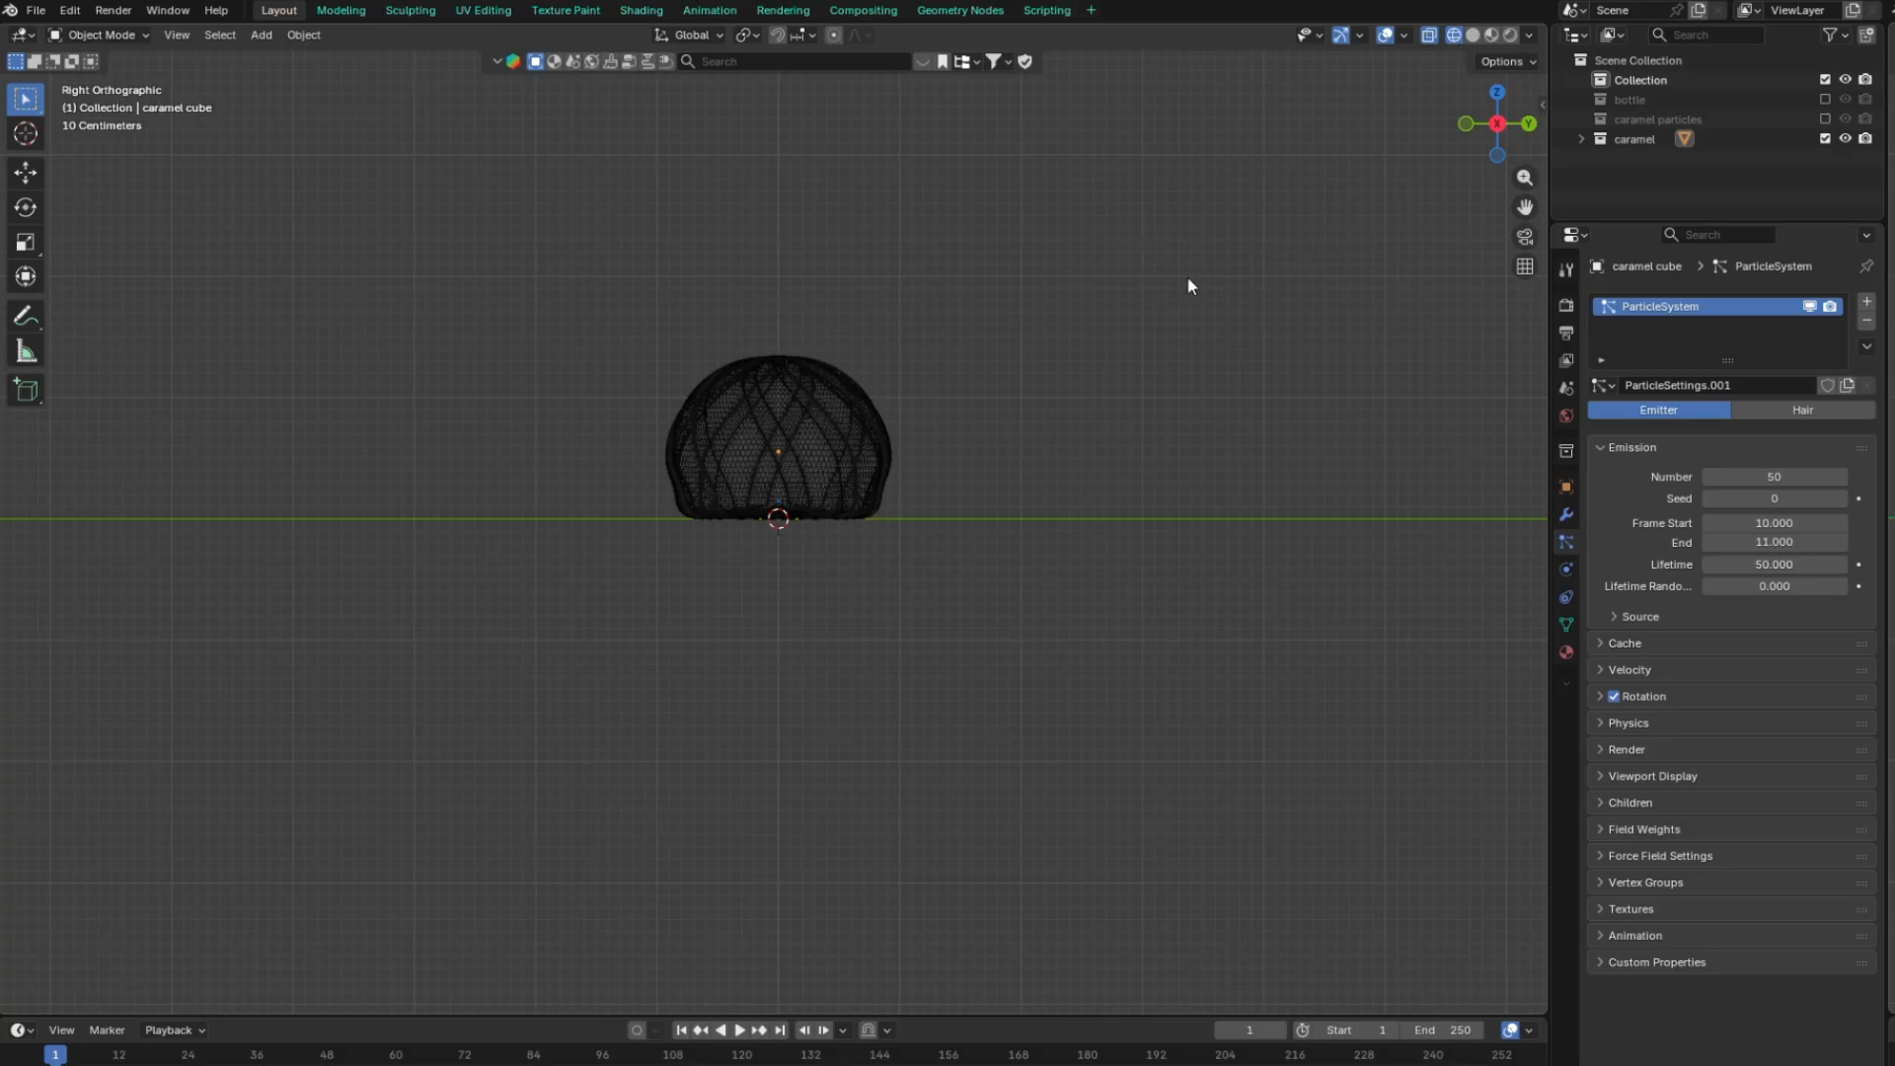
{"action": "scroll", "coordinate": [1188, 286], "scroll_direction": "up", "scroll_amount": 3}
{"action": "key", "text": "shift+a"}
{"action": "mouse_move", "coordinate": [973, 448]}
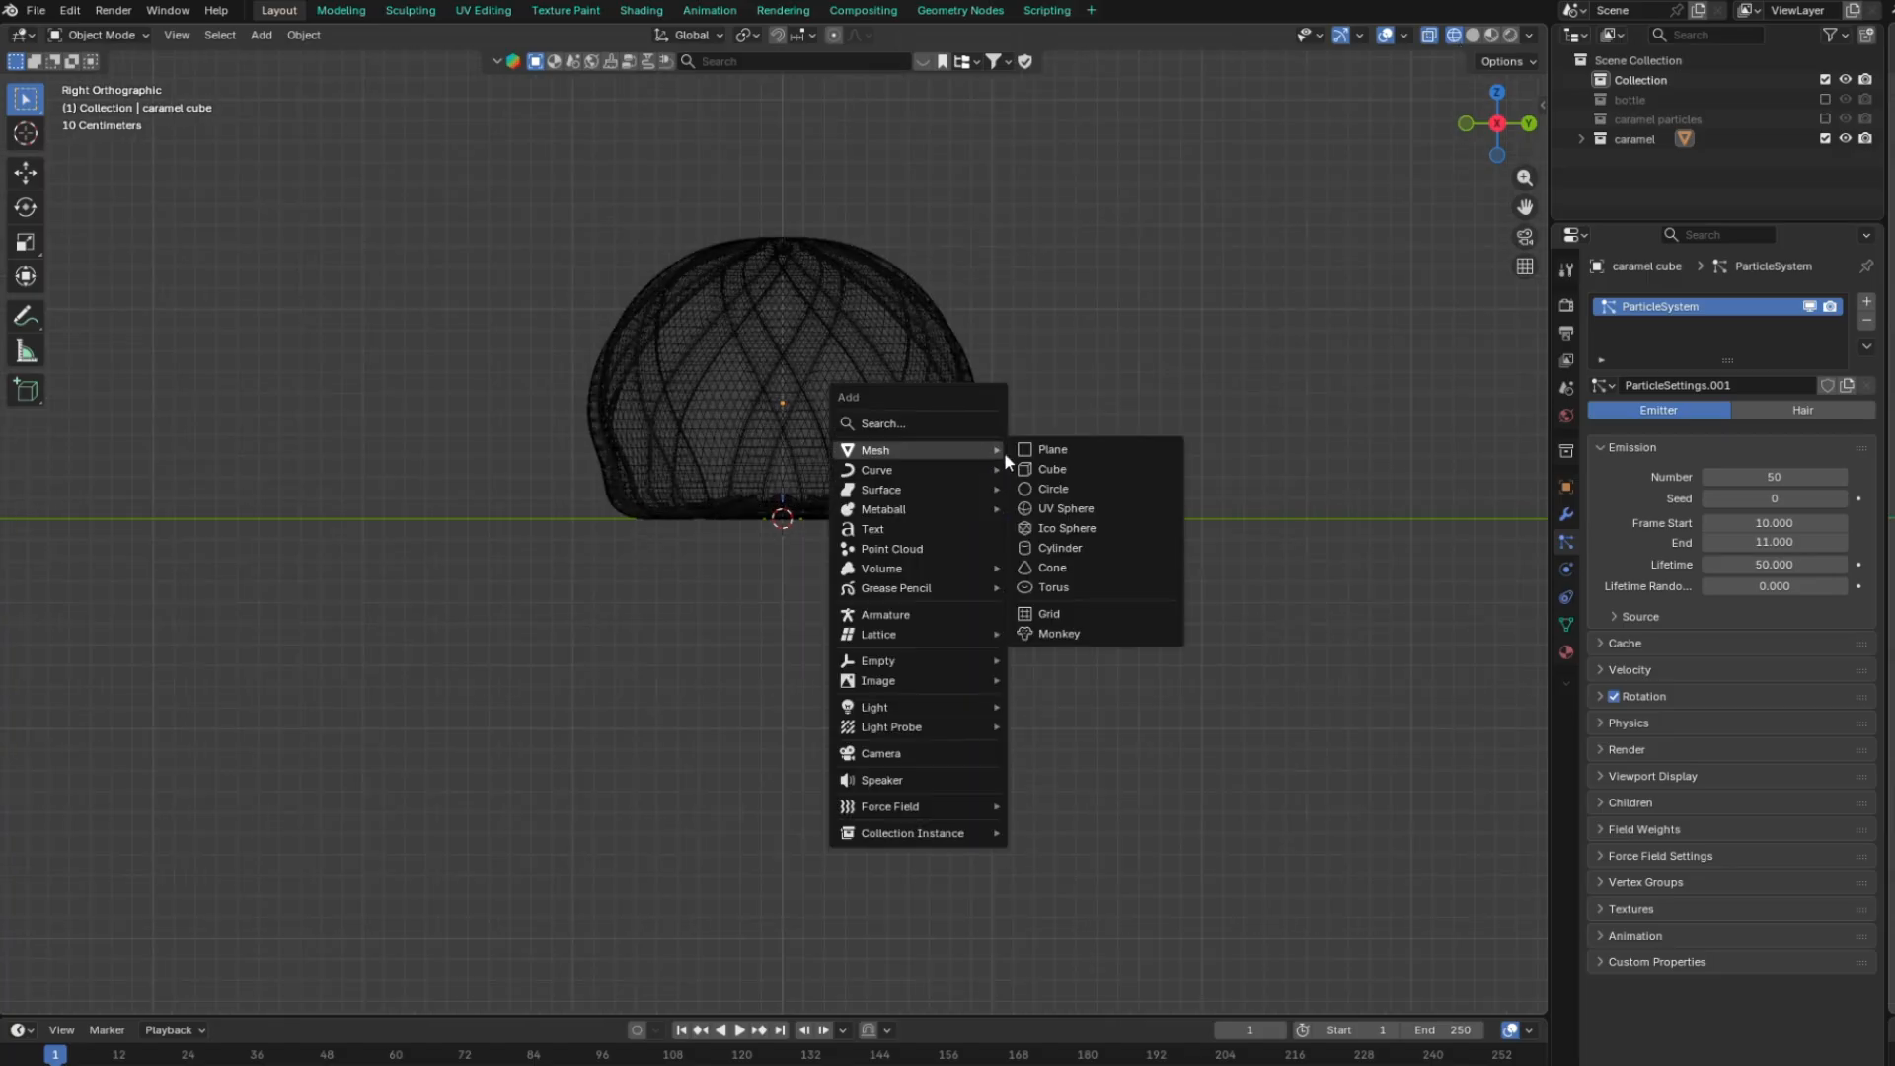
{"action": "left_click", "coordinate": [1090, 520]}
{"action": "left_click", "coordinate": [925, 590]}
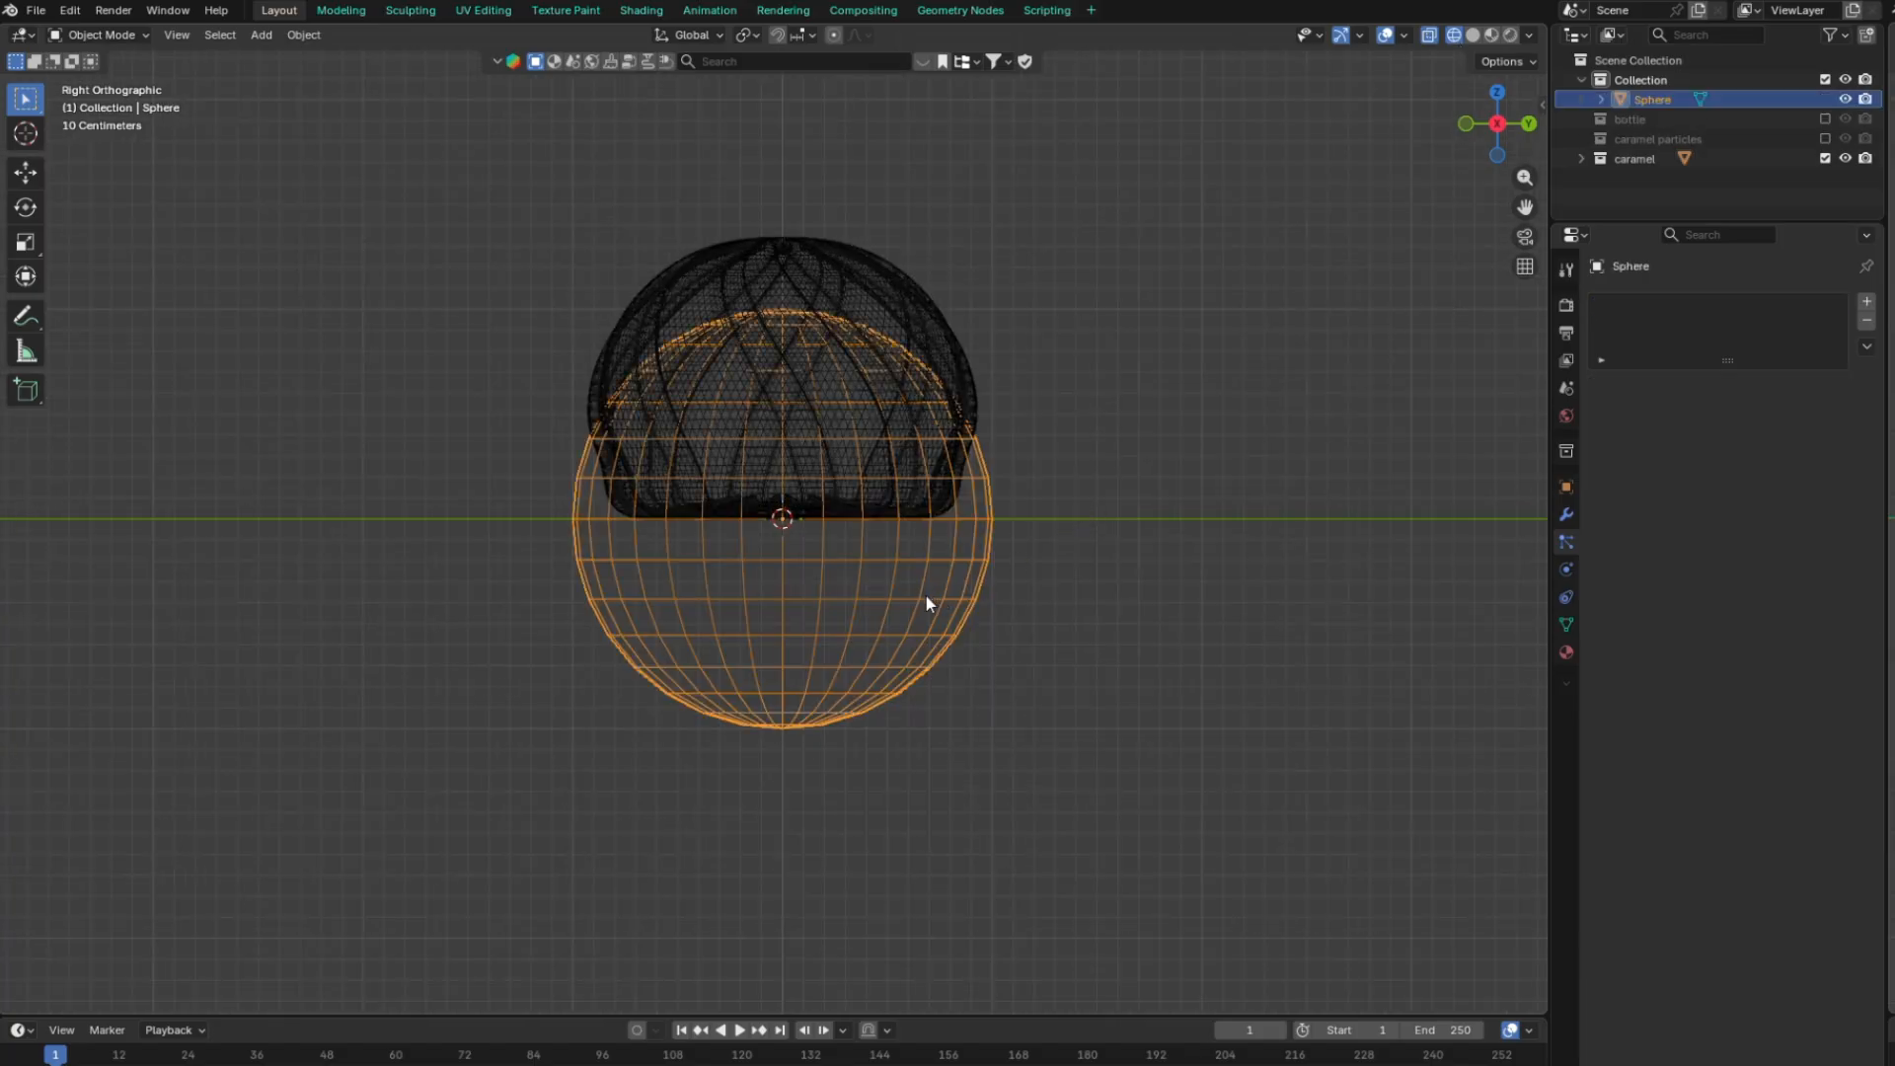
Raise the sphere along Z and scale it down until it fits inside the caramel cube
{"action": "key", "text": "g"}
{"action": "key", "text": "z"}
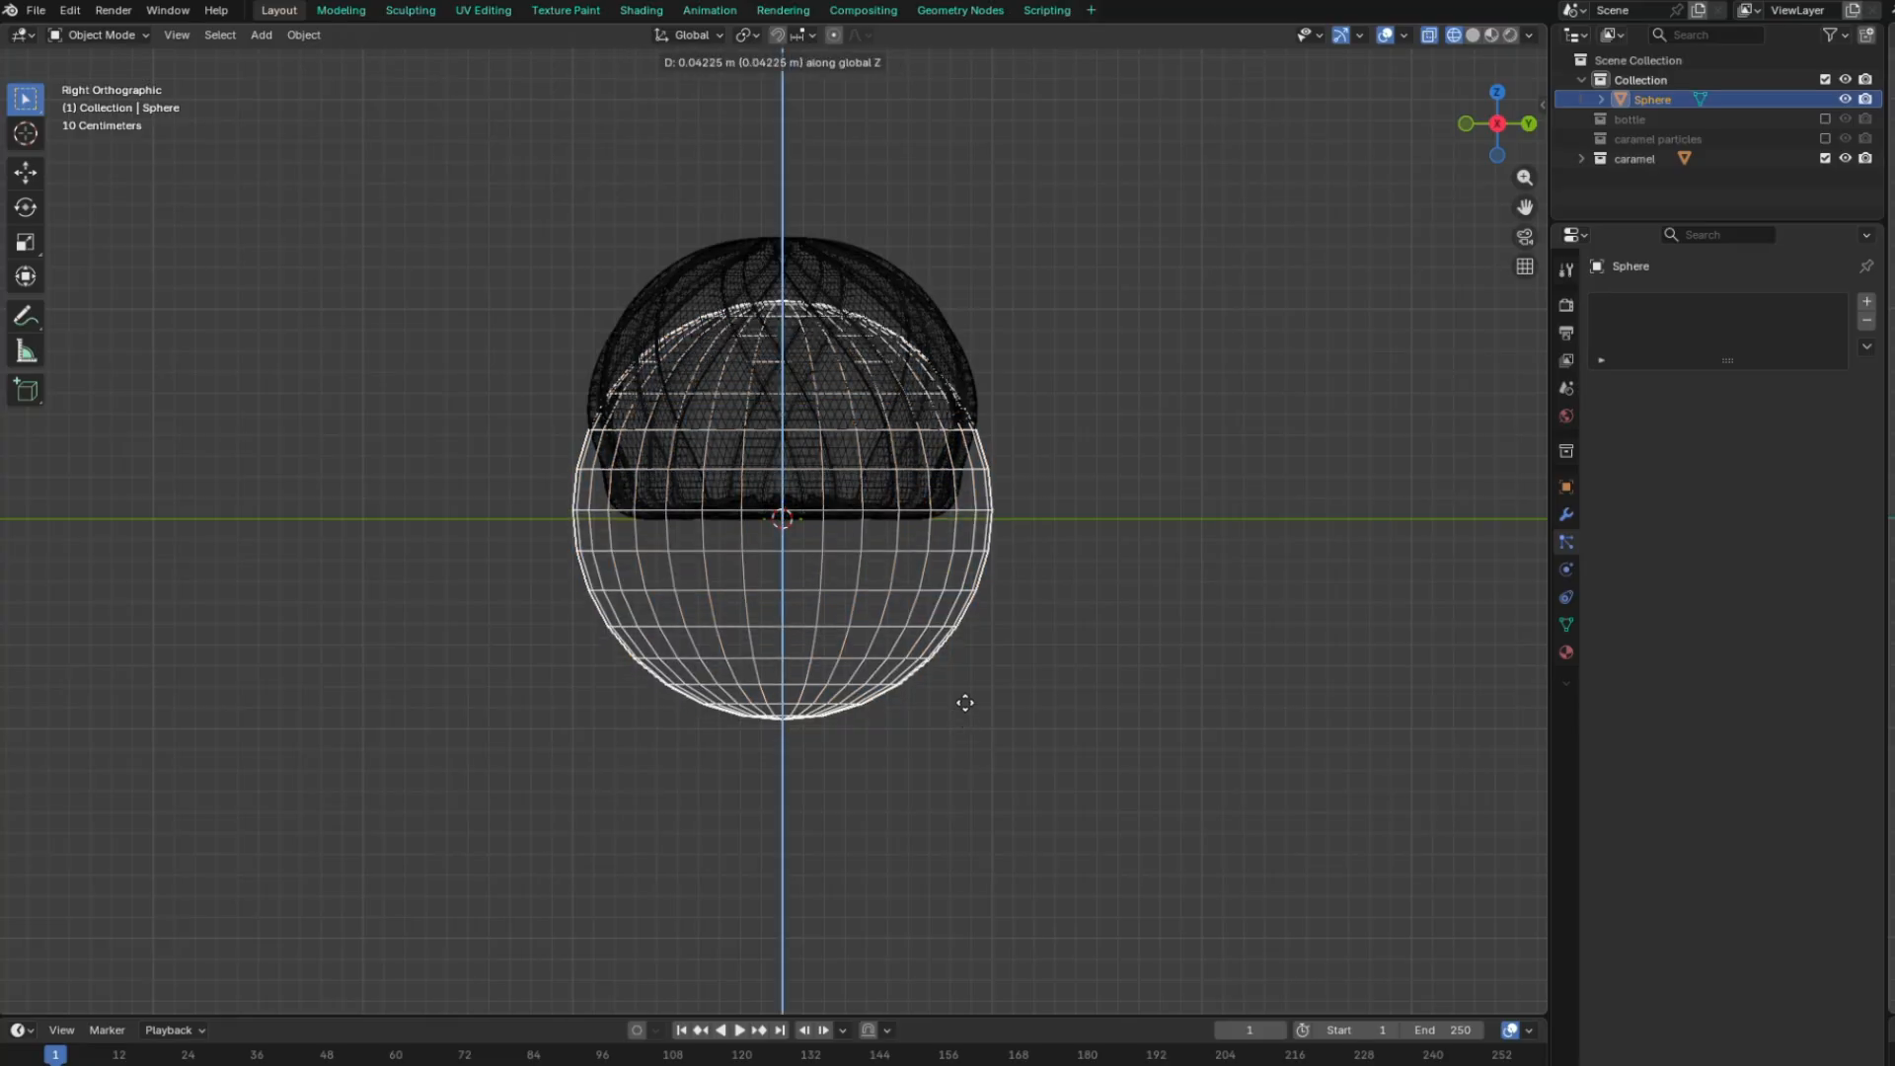
{"action": "left_click", "coordinate": [947, 611]}
{"action": "key", "text": "s"}
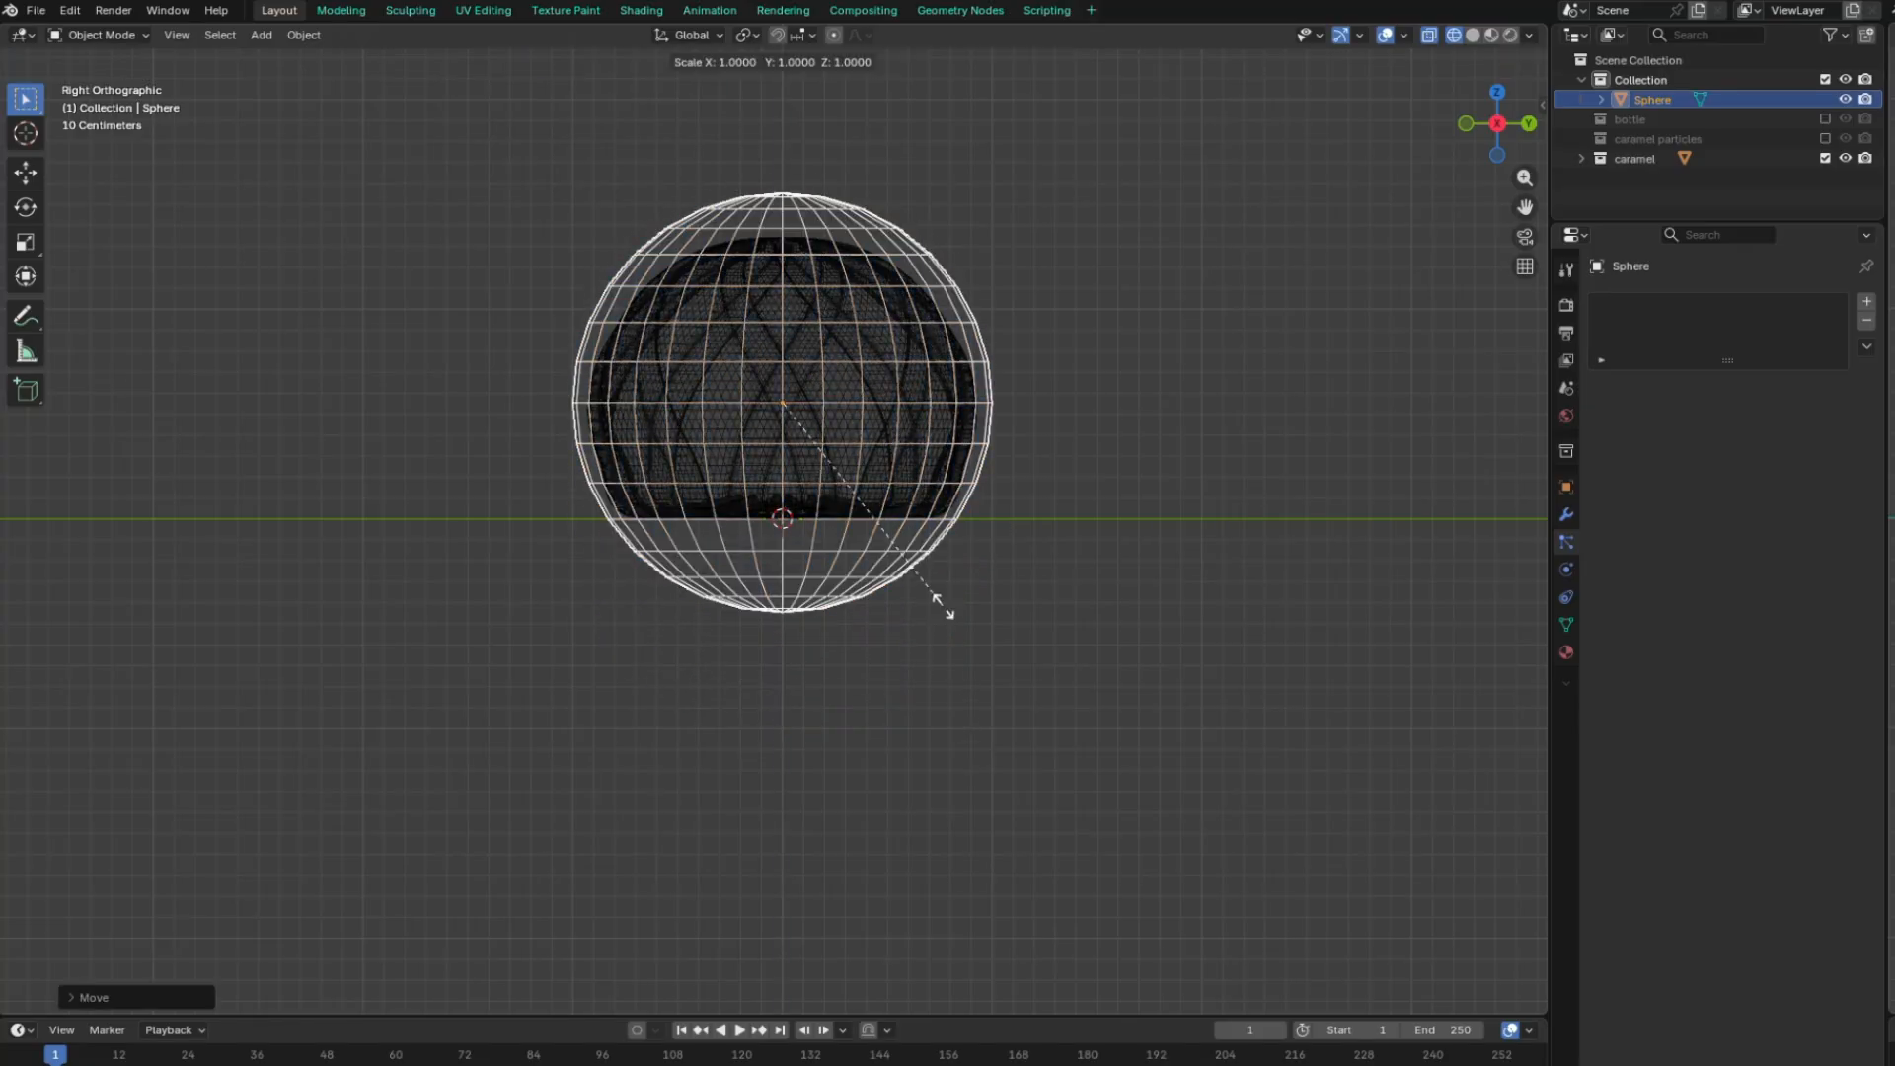
{"action": "left_click", "coordinate": [894, 535]}
{"action": "key", "text": "g"}
{"action": "key", "text": "z"}
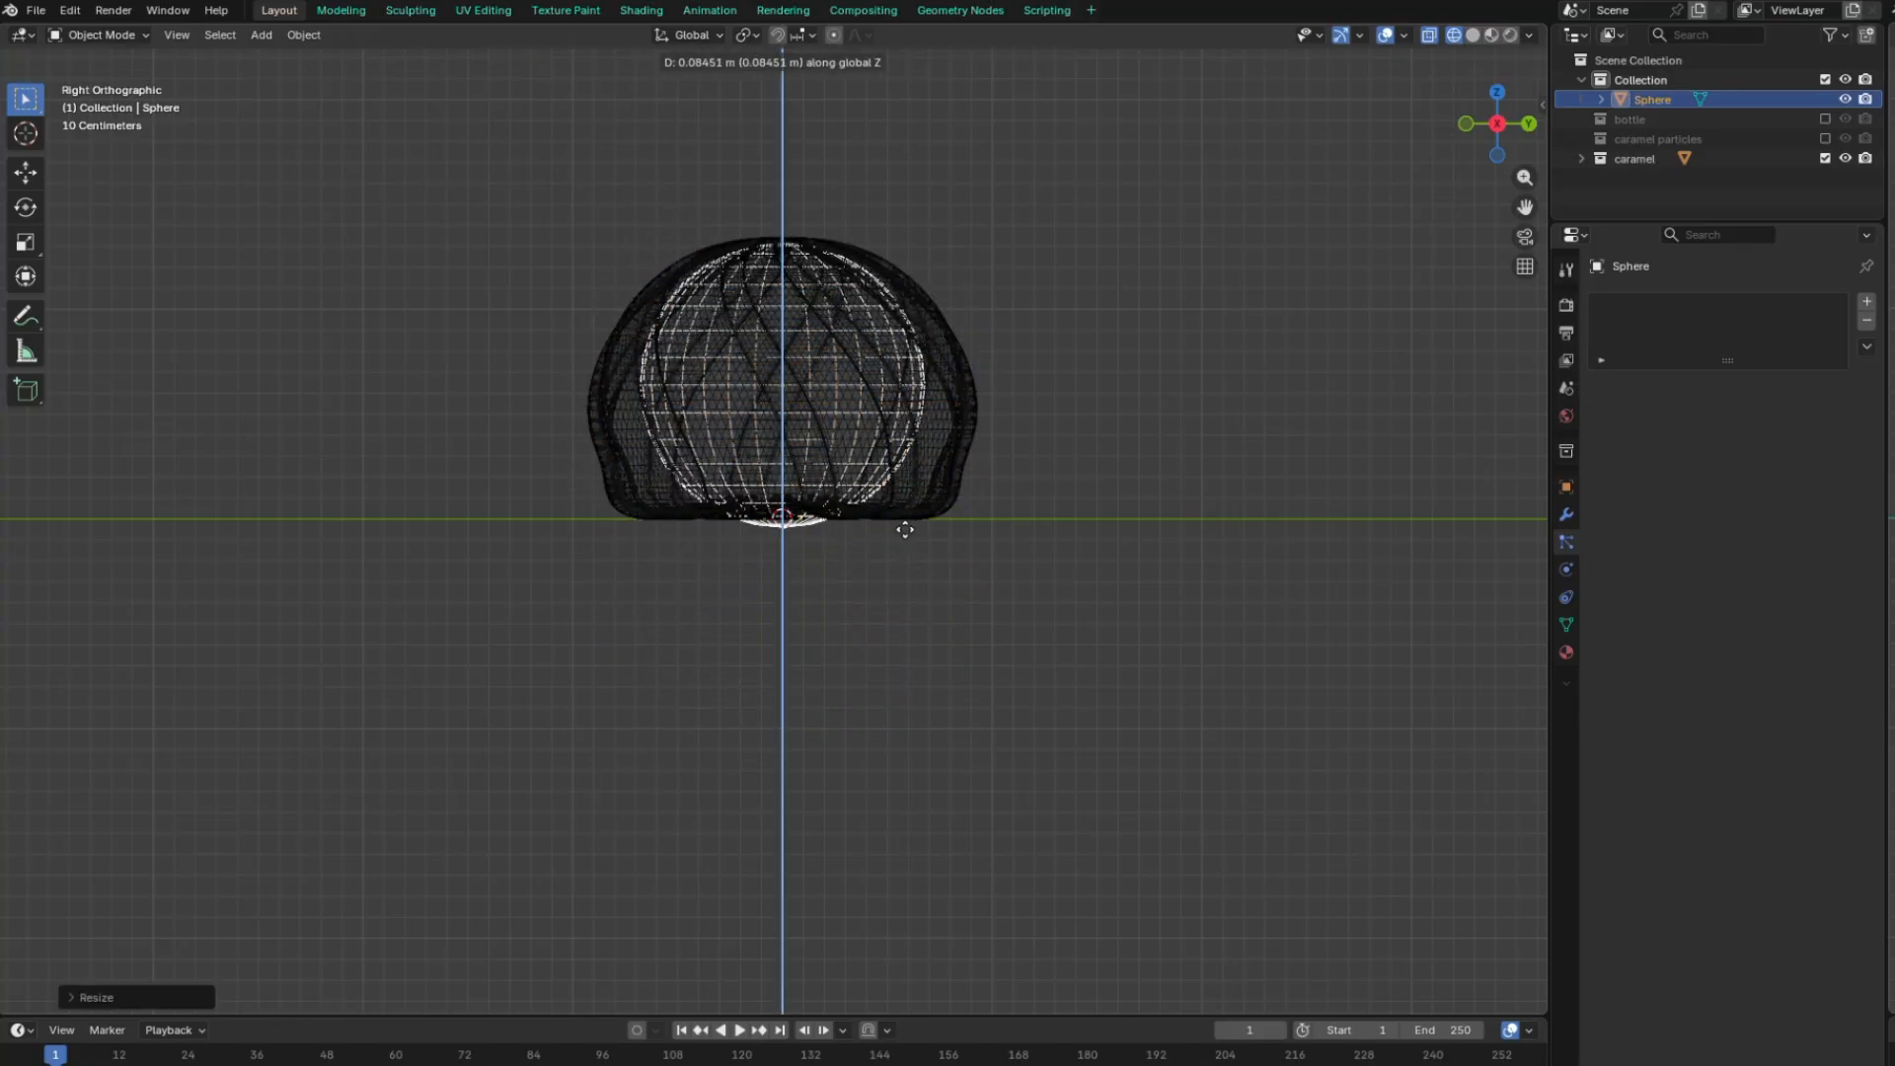
{"action": "left_click", "coordinate": [894, 518]}
{"action": "key", "text": "s"}
{"action": "left_click", "coordinate": [894, 535]}
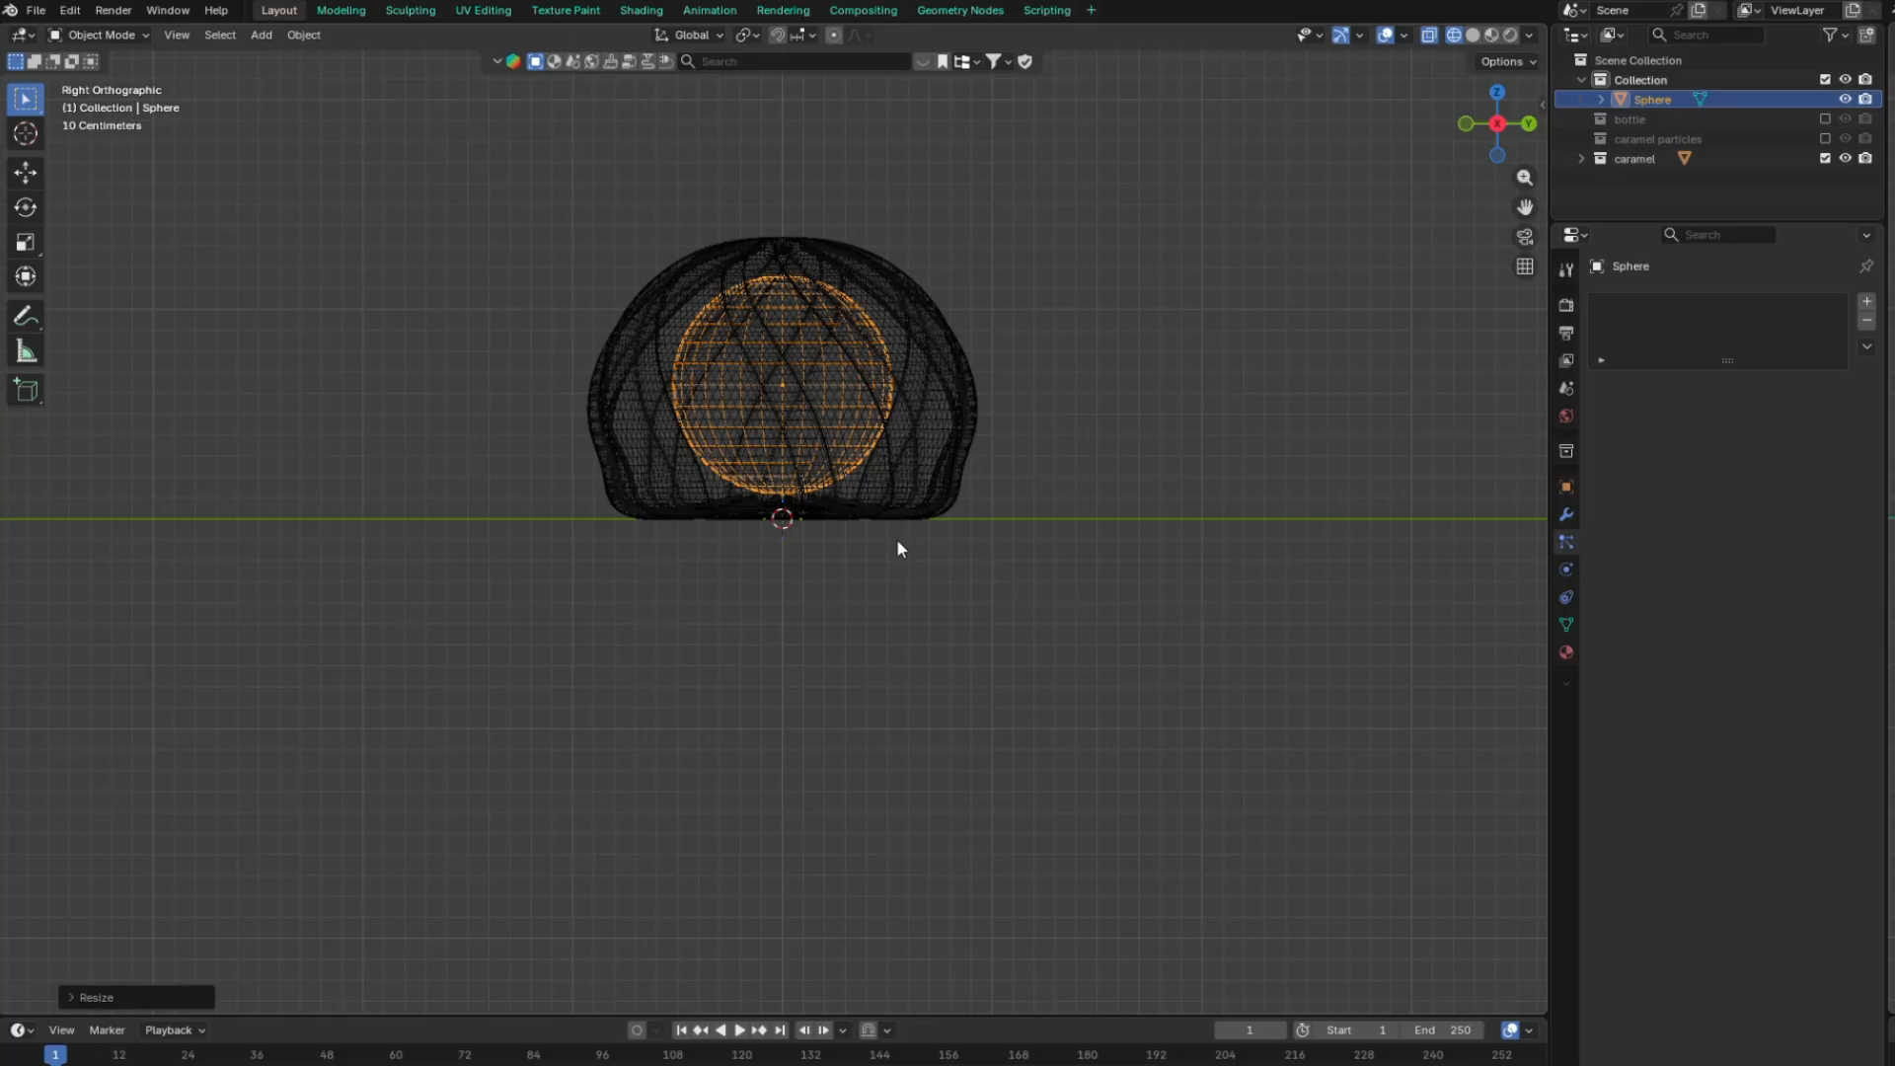
Apply the sphere's object transform and set its origin to its geometry
{"action": "key", "text": "ctrl+a"}
{"action": "left_click", "coordinate": [896, 537]}
{"action": "left_click", "coordinate": [304, 35]}
{"action": "mouse_move", "coordinate": [468, 79]}
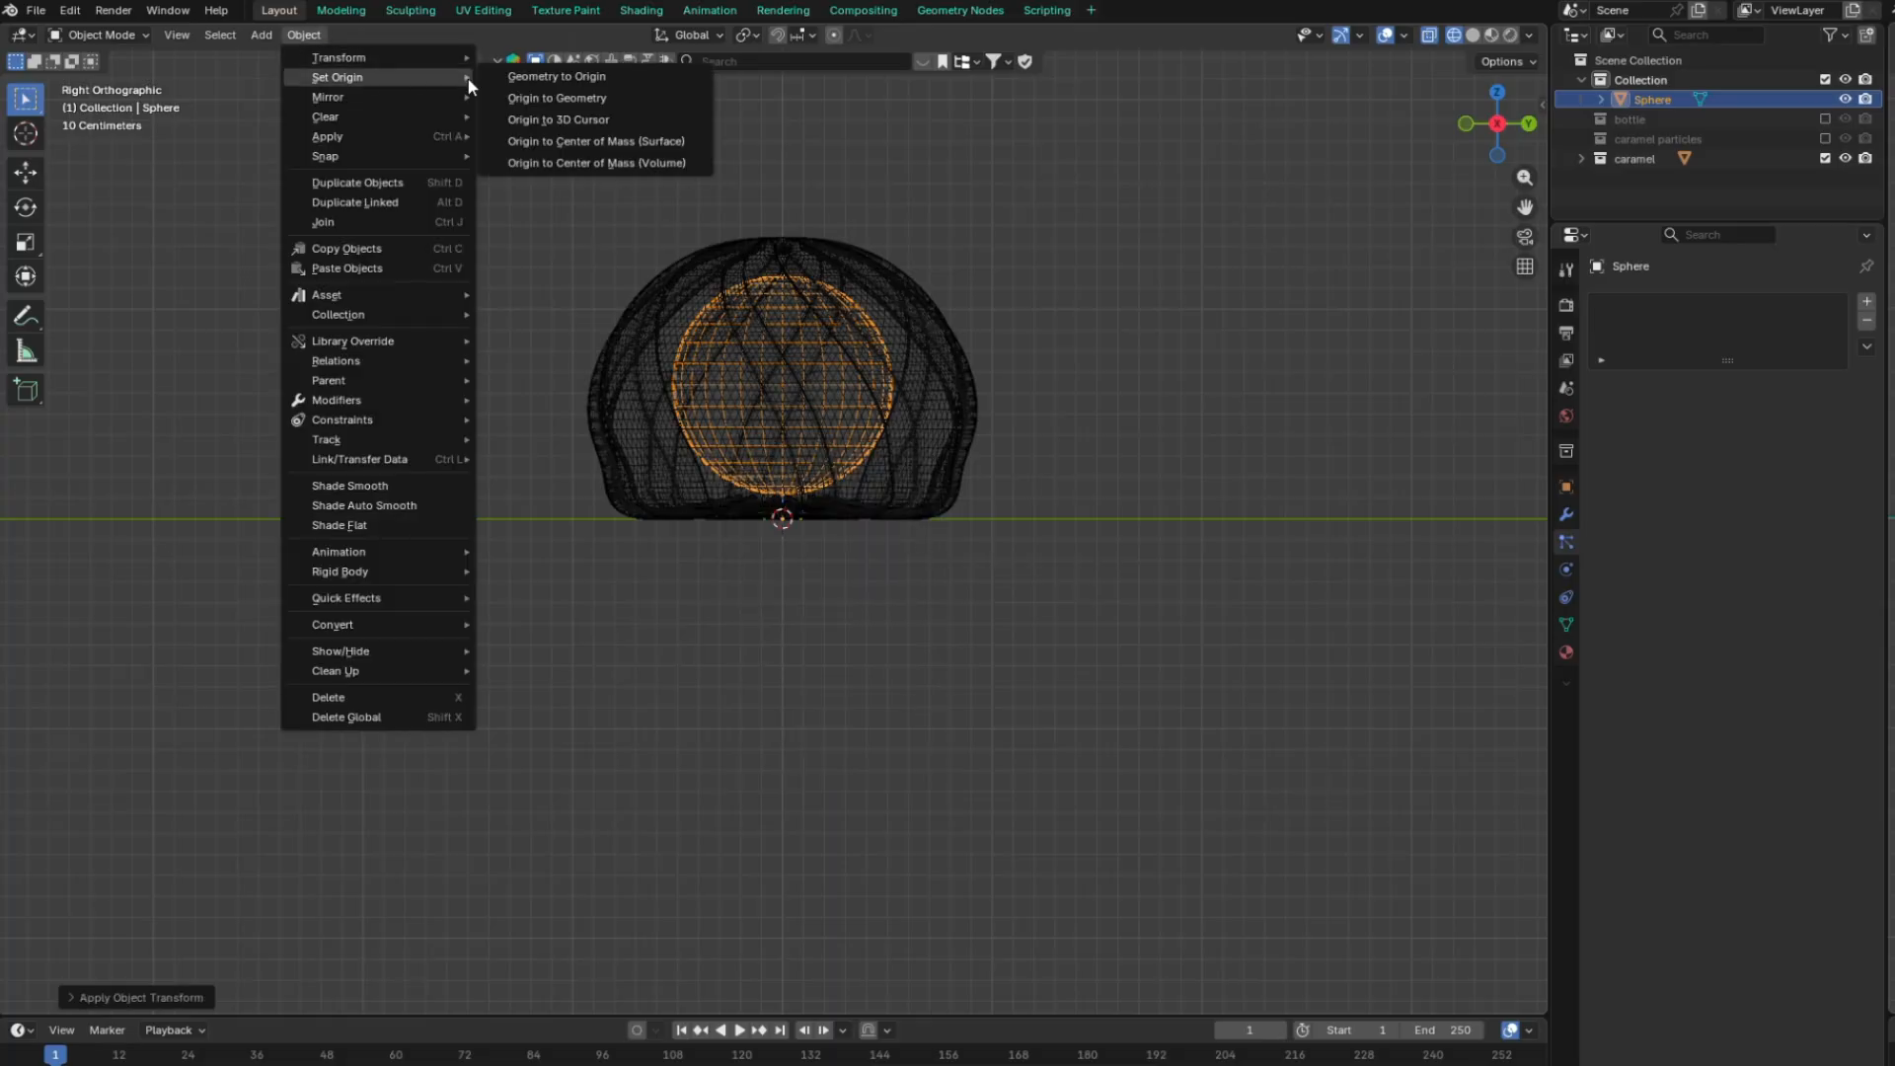
{"action": "left_click", "coordinate": [530, 99]}
{"action": "left_click", "coordinate": [819, 418]}
{"action": "left_click", "coordinate": [819, 419]}
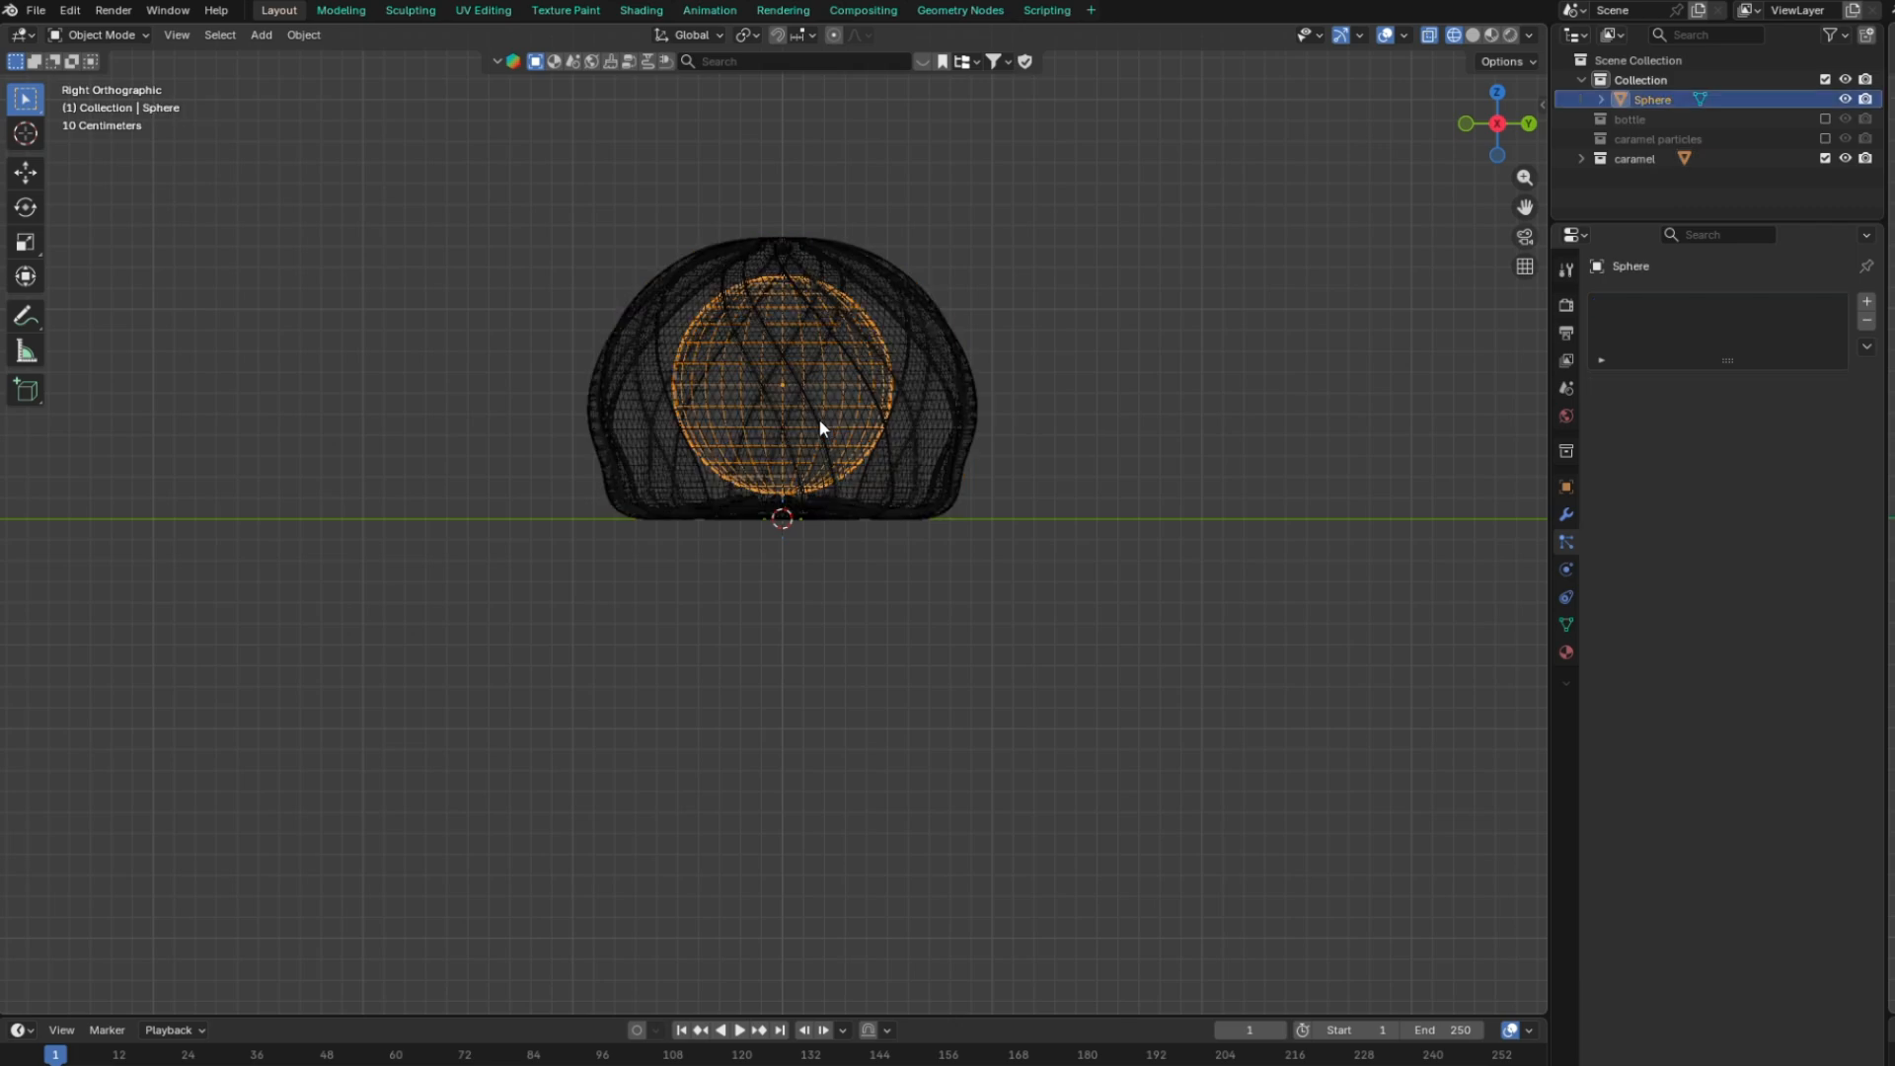
Use solid shading with X-ray, add a particle system to the sphere and assign it the existing ParticleSettings.001
{"action": "left_click", "coordinate": [1472, 35]}
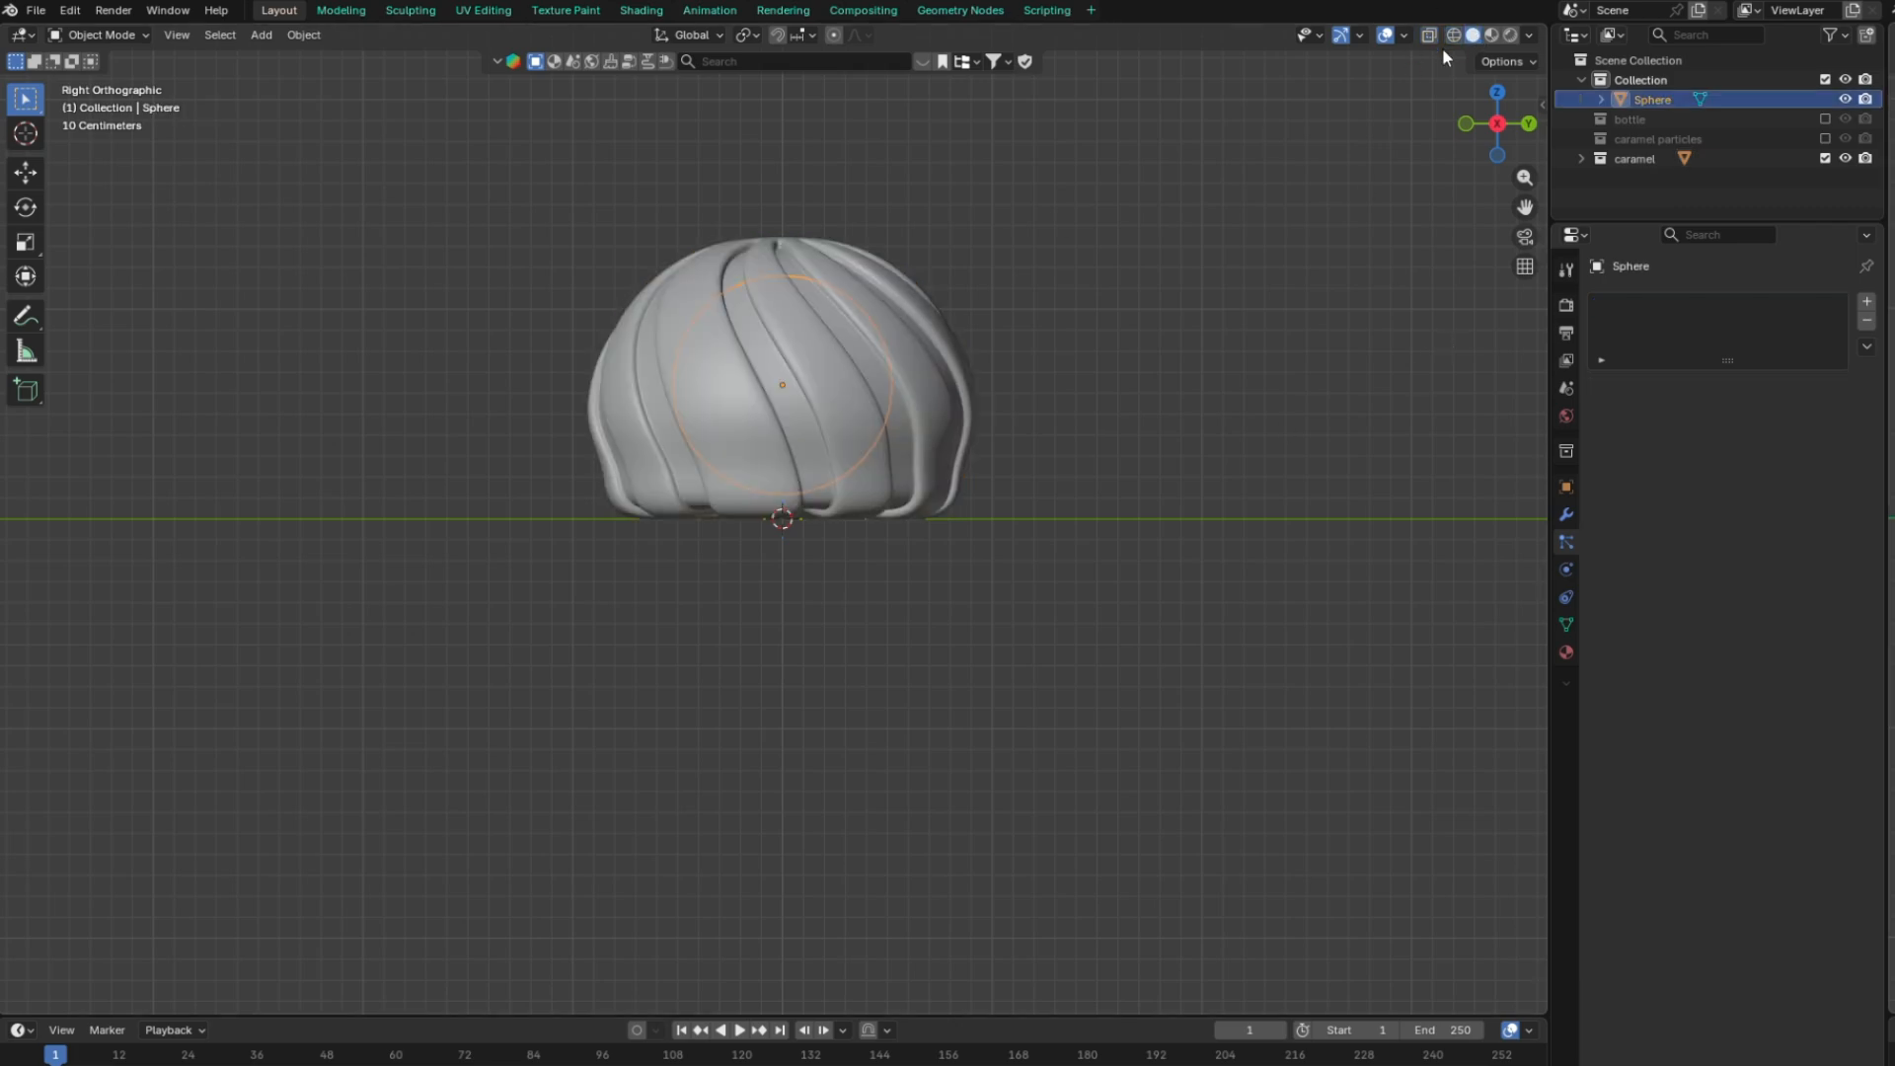
{"action": "left_click", "coordinate": [1430, 35]}
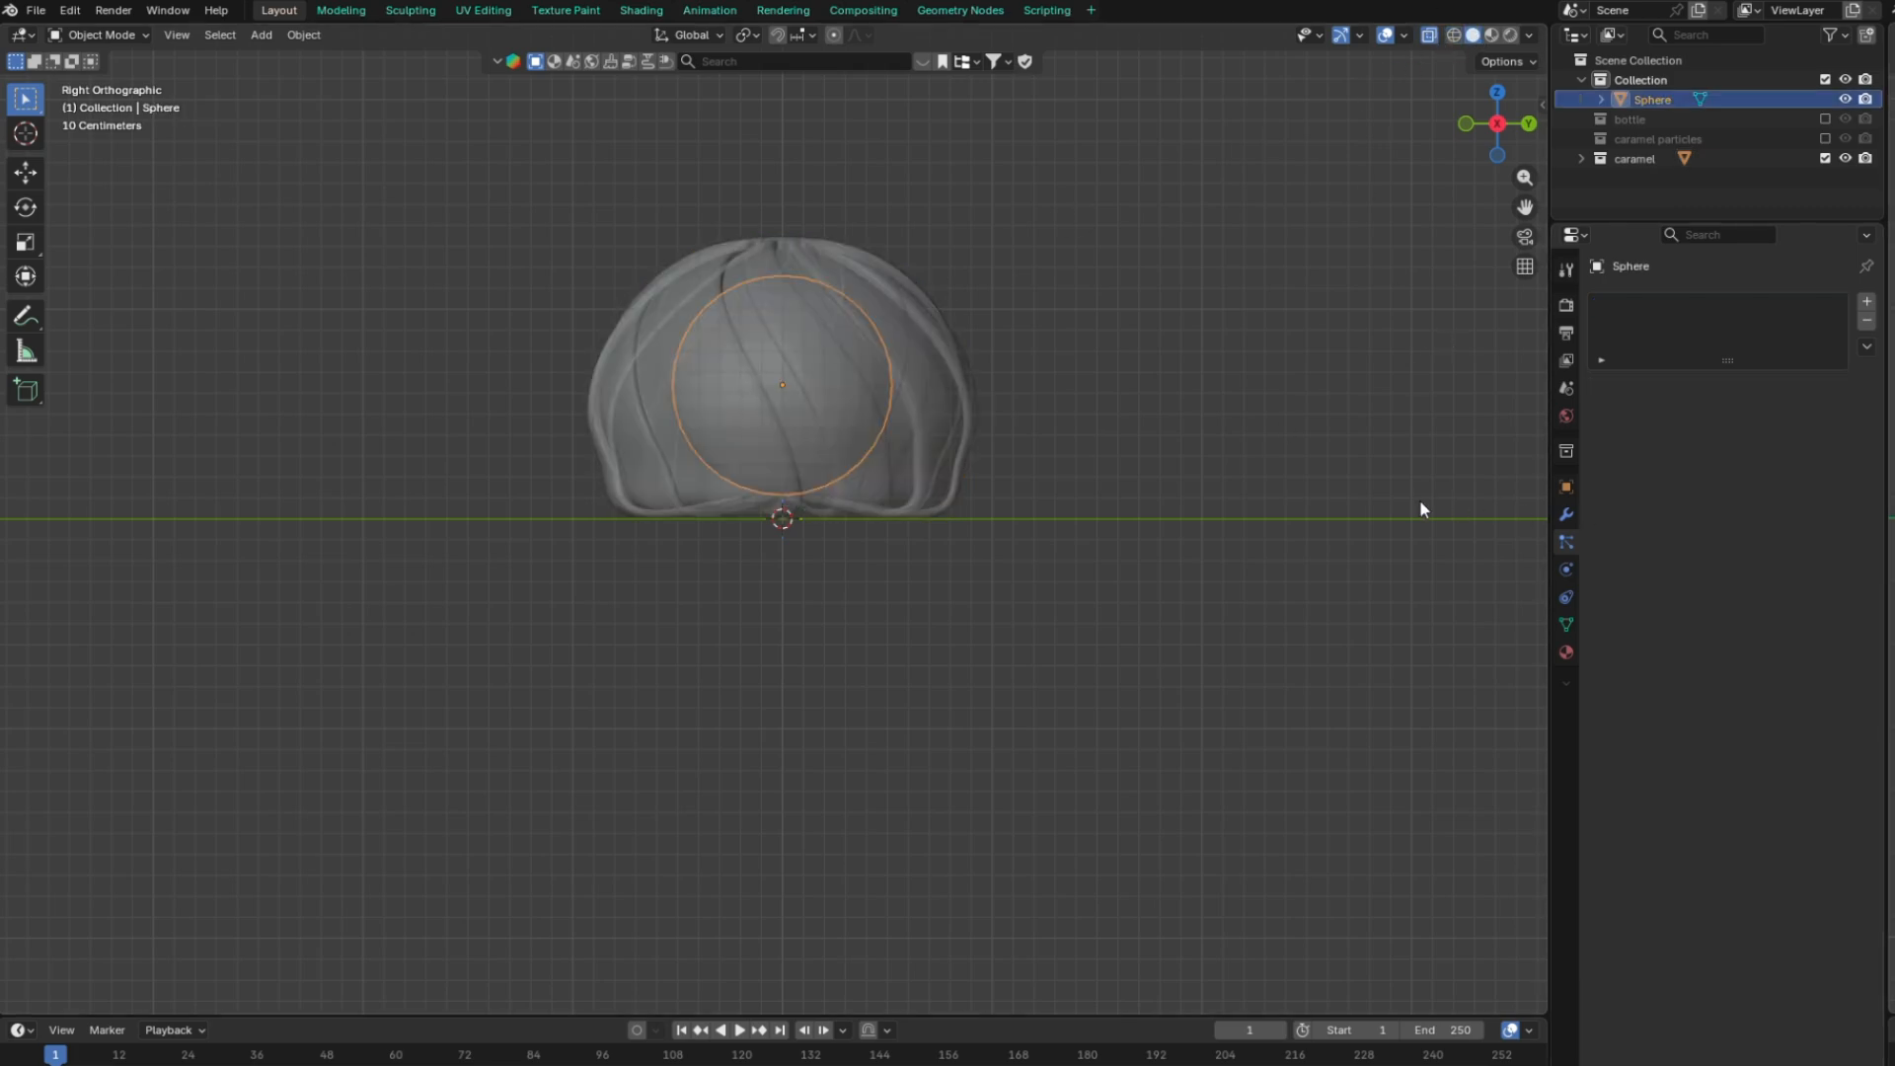
{"action": "left_click", "coordinate": [1866, 302]}
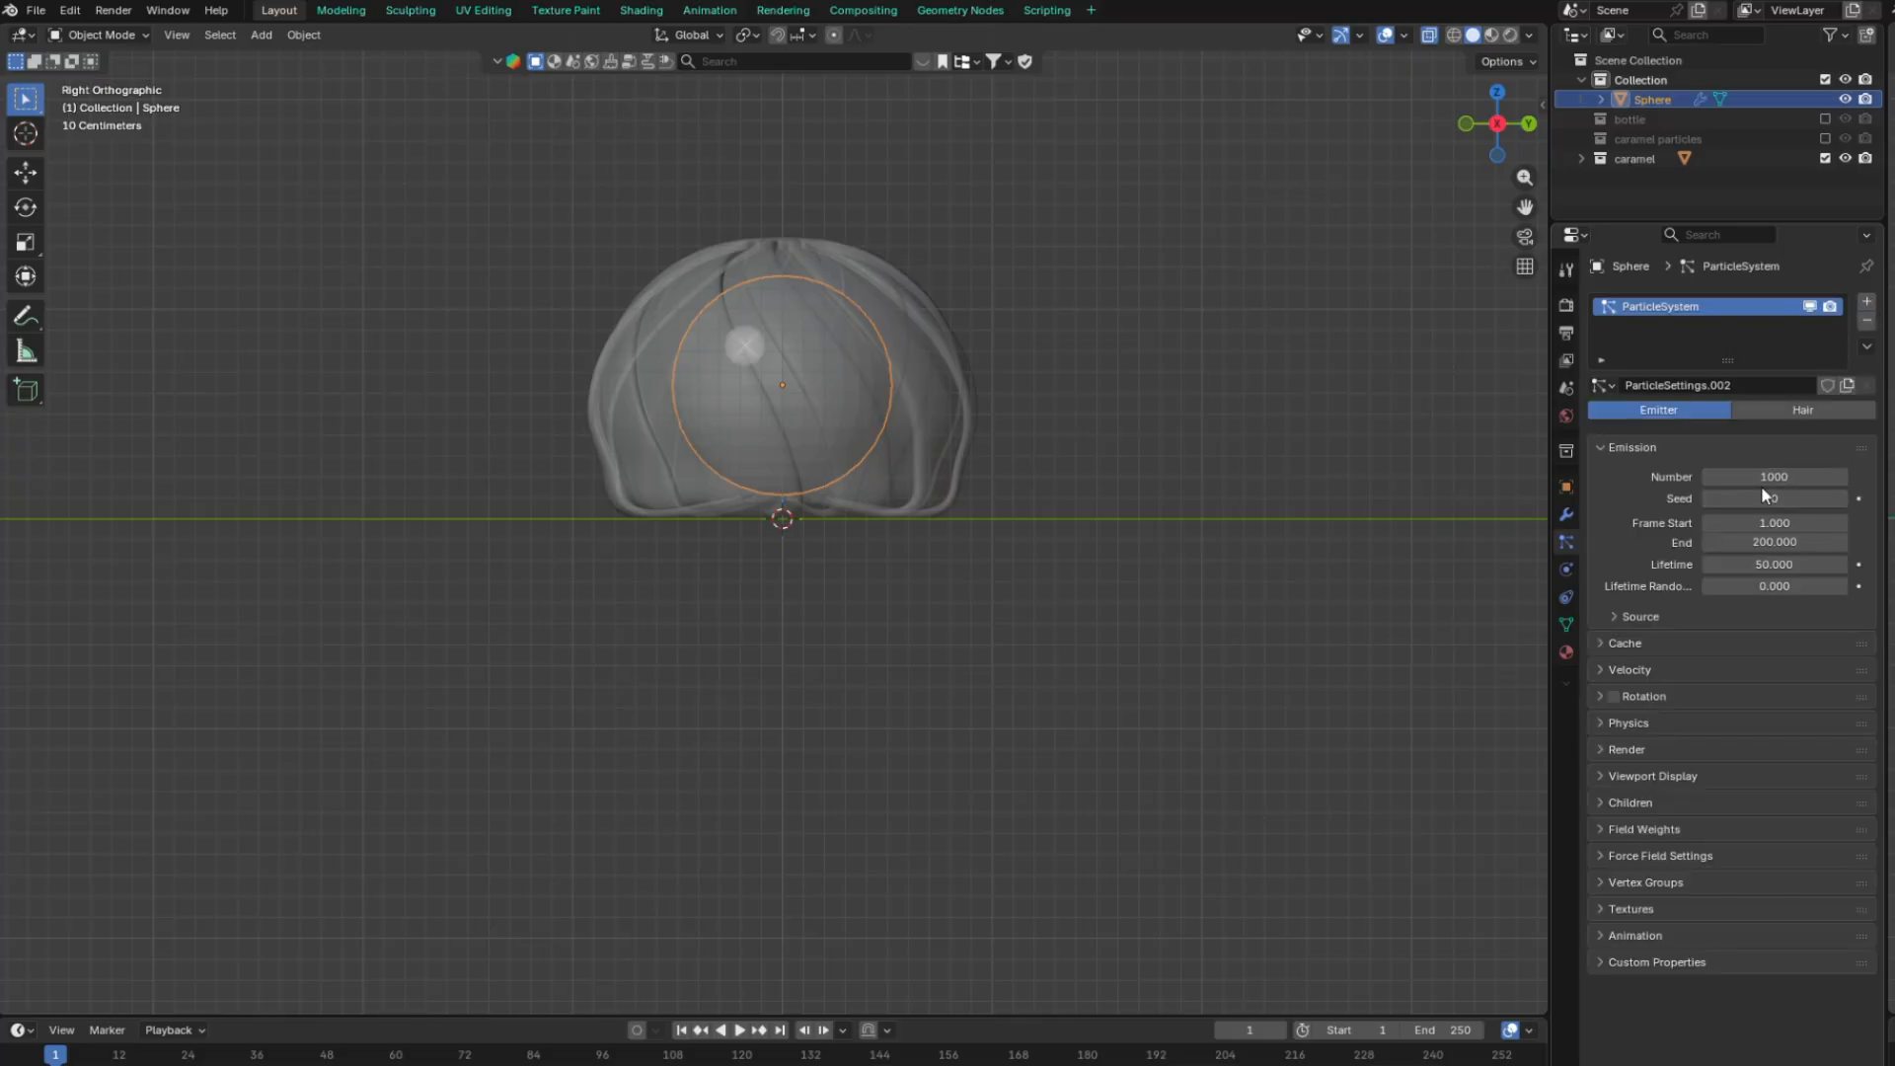
{"action": "left_click", "coordinate": [1602, 385]}
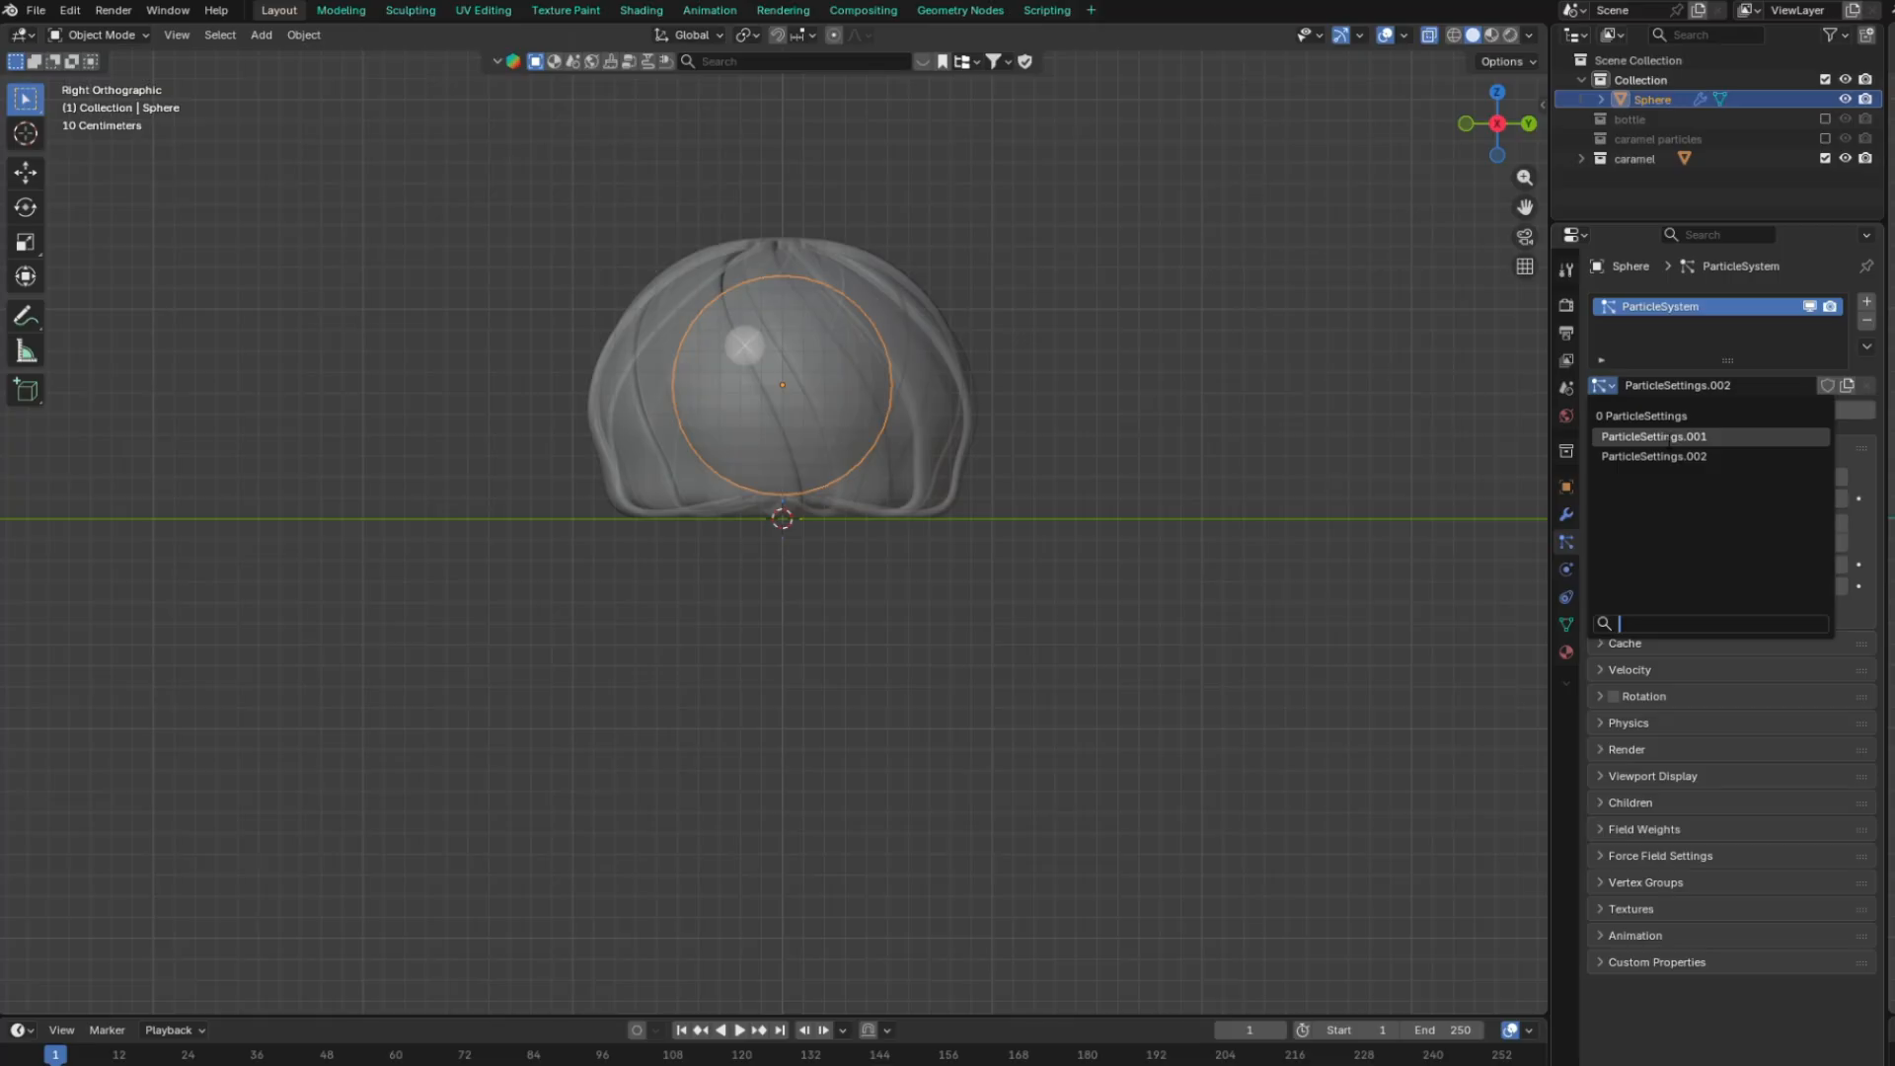
{"action": "left_click", "coordinate": [1657, 435]}
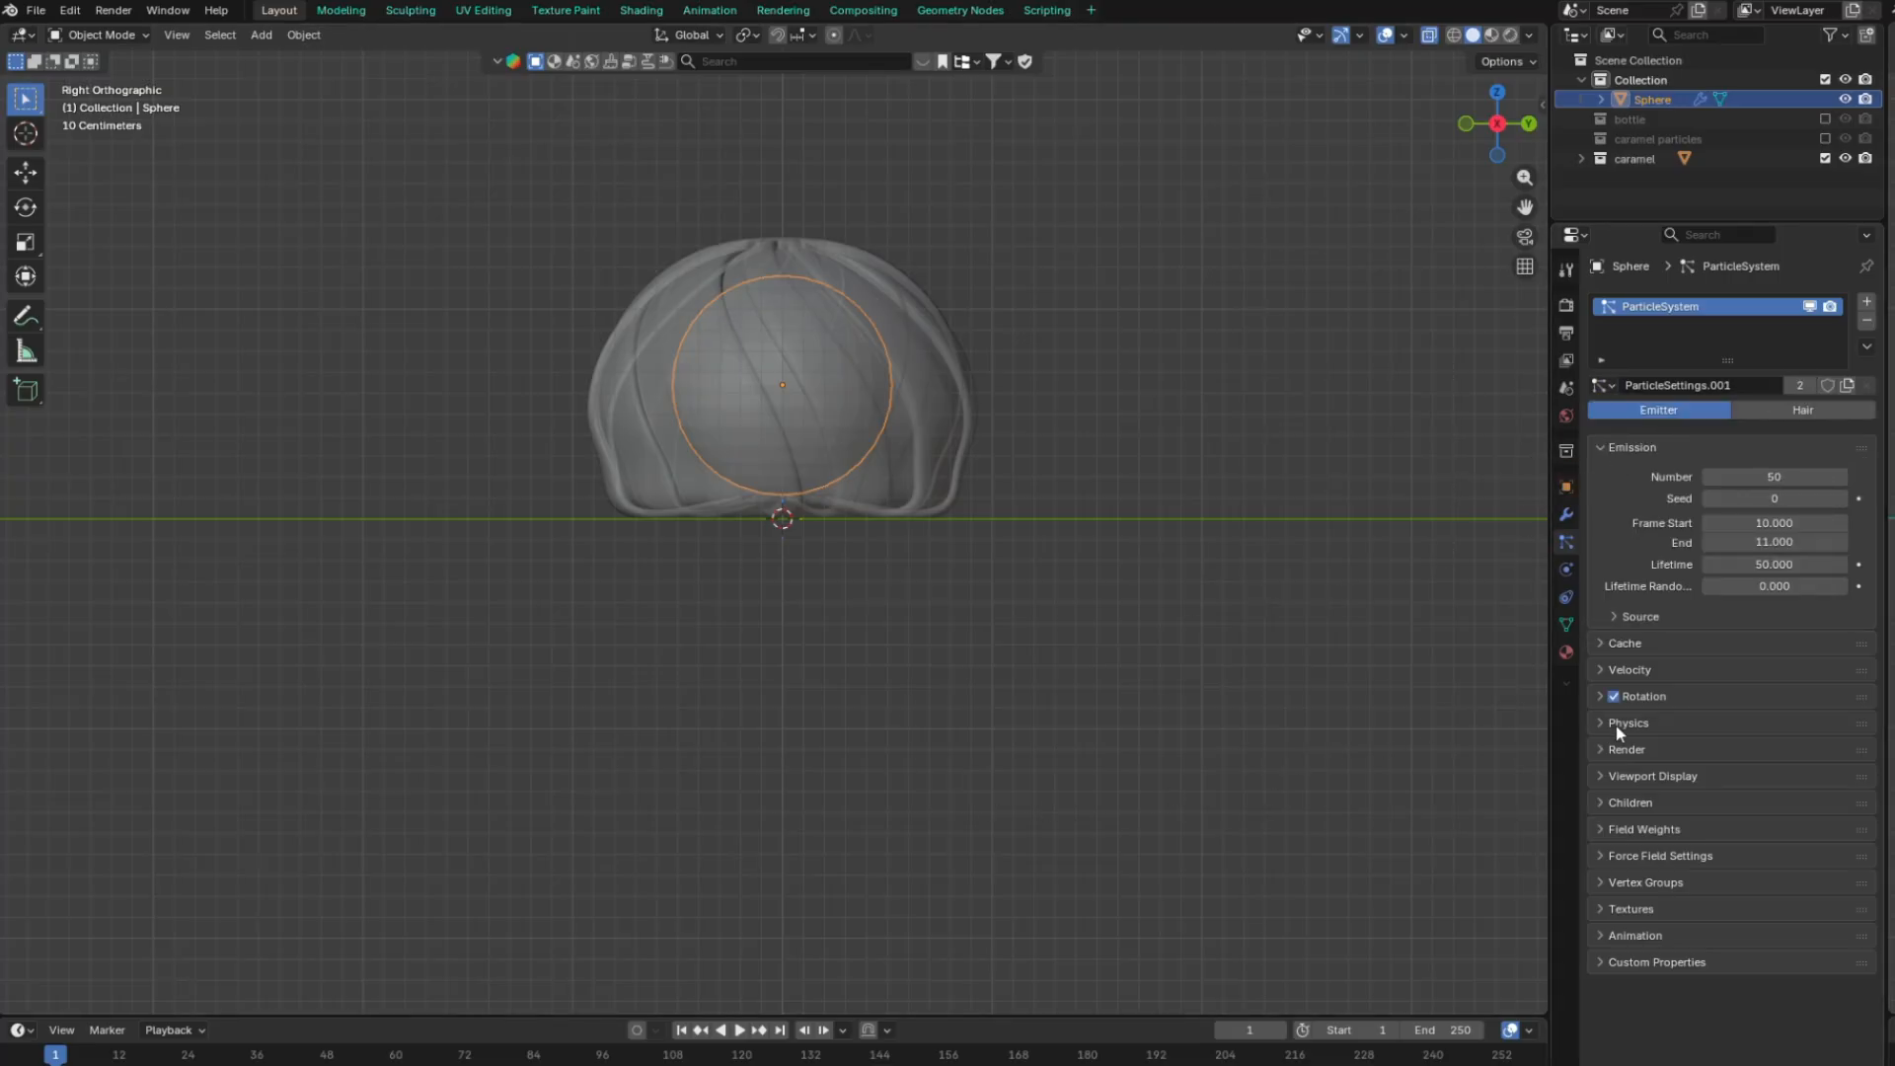
{"action": "left_click", "coordinate": [1607, 750]}
{"action": "left_click", "coordinate": [1768, 778]}
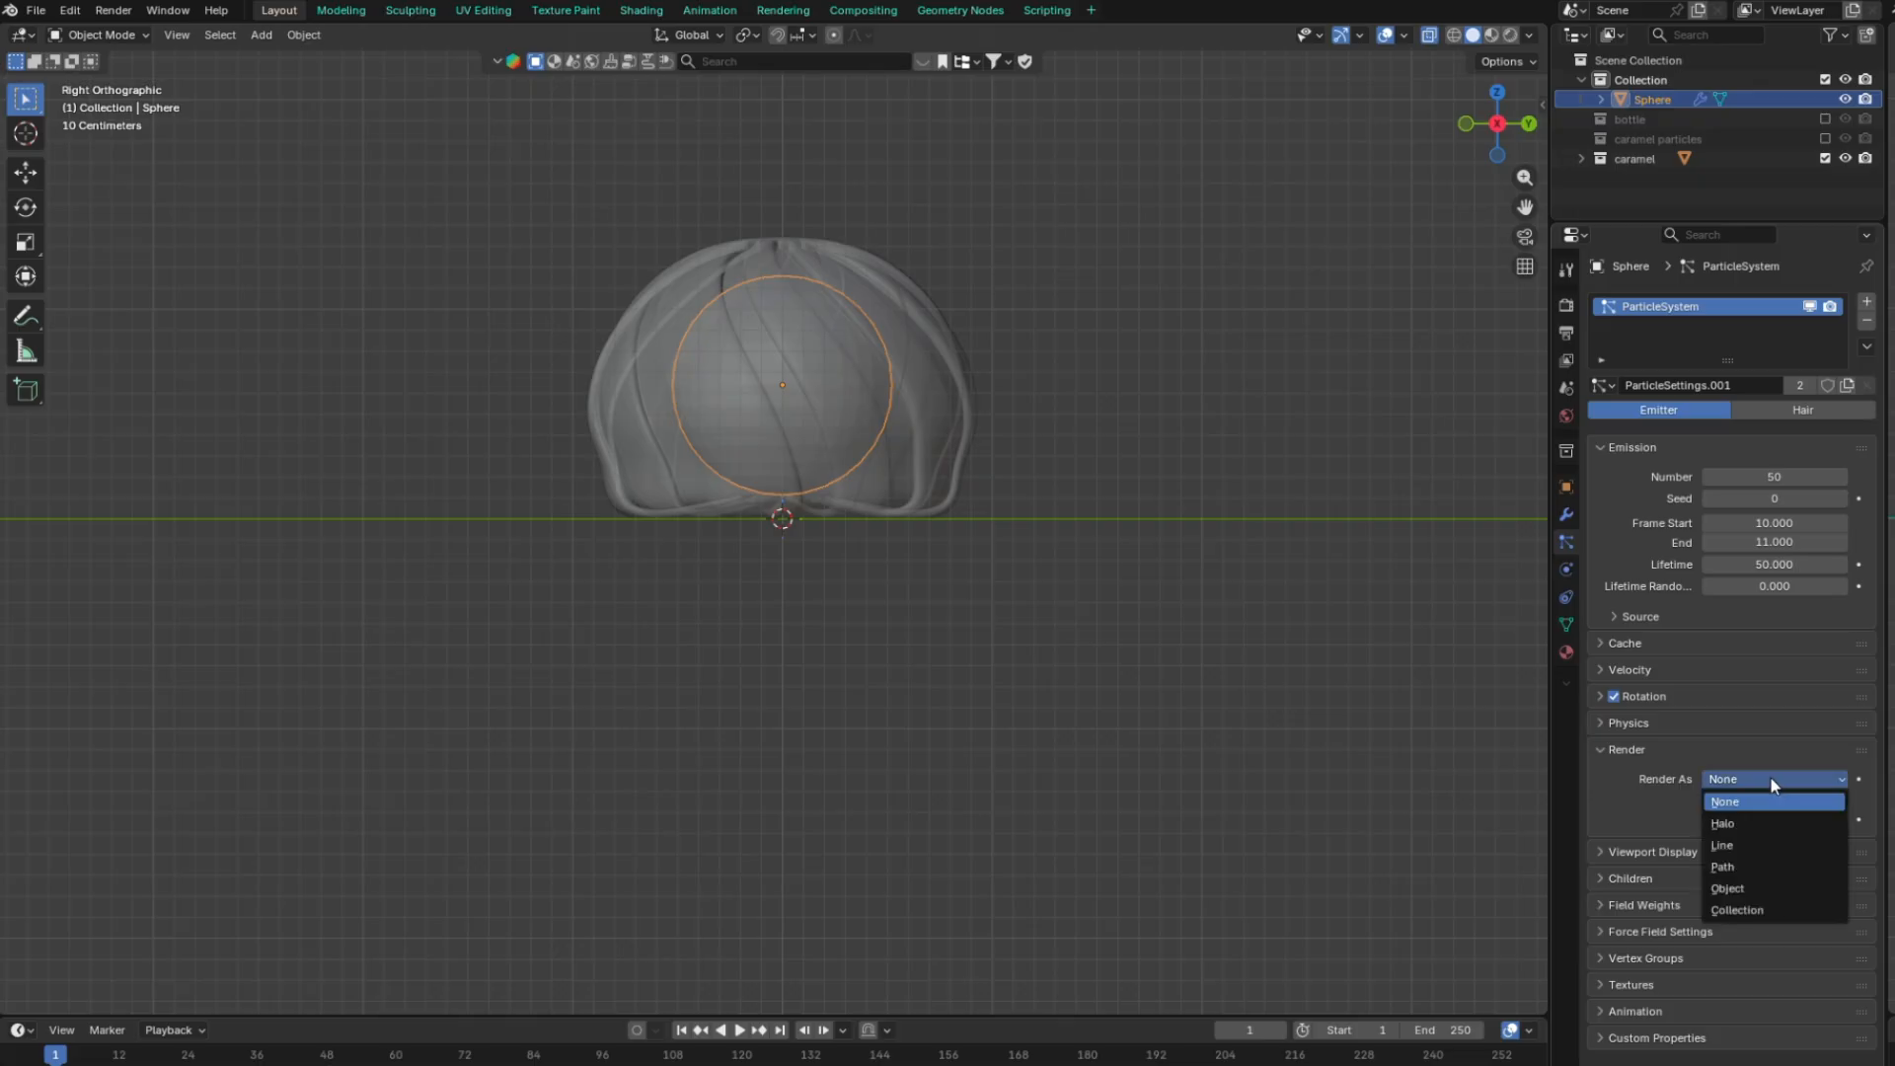
{"action": "left_click", "coordinate": [1767, 888]}
{"action": "left_click", "coordinate": [1745, 922]}
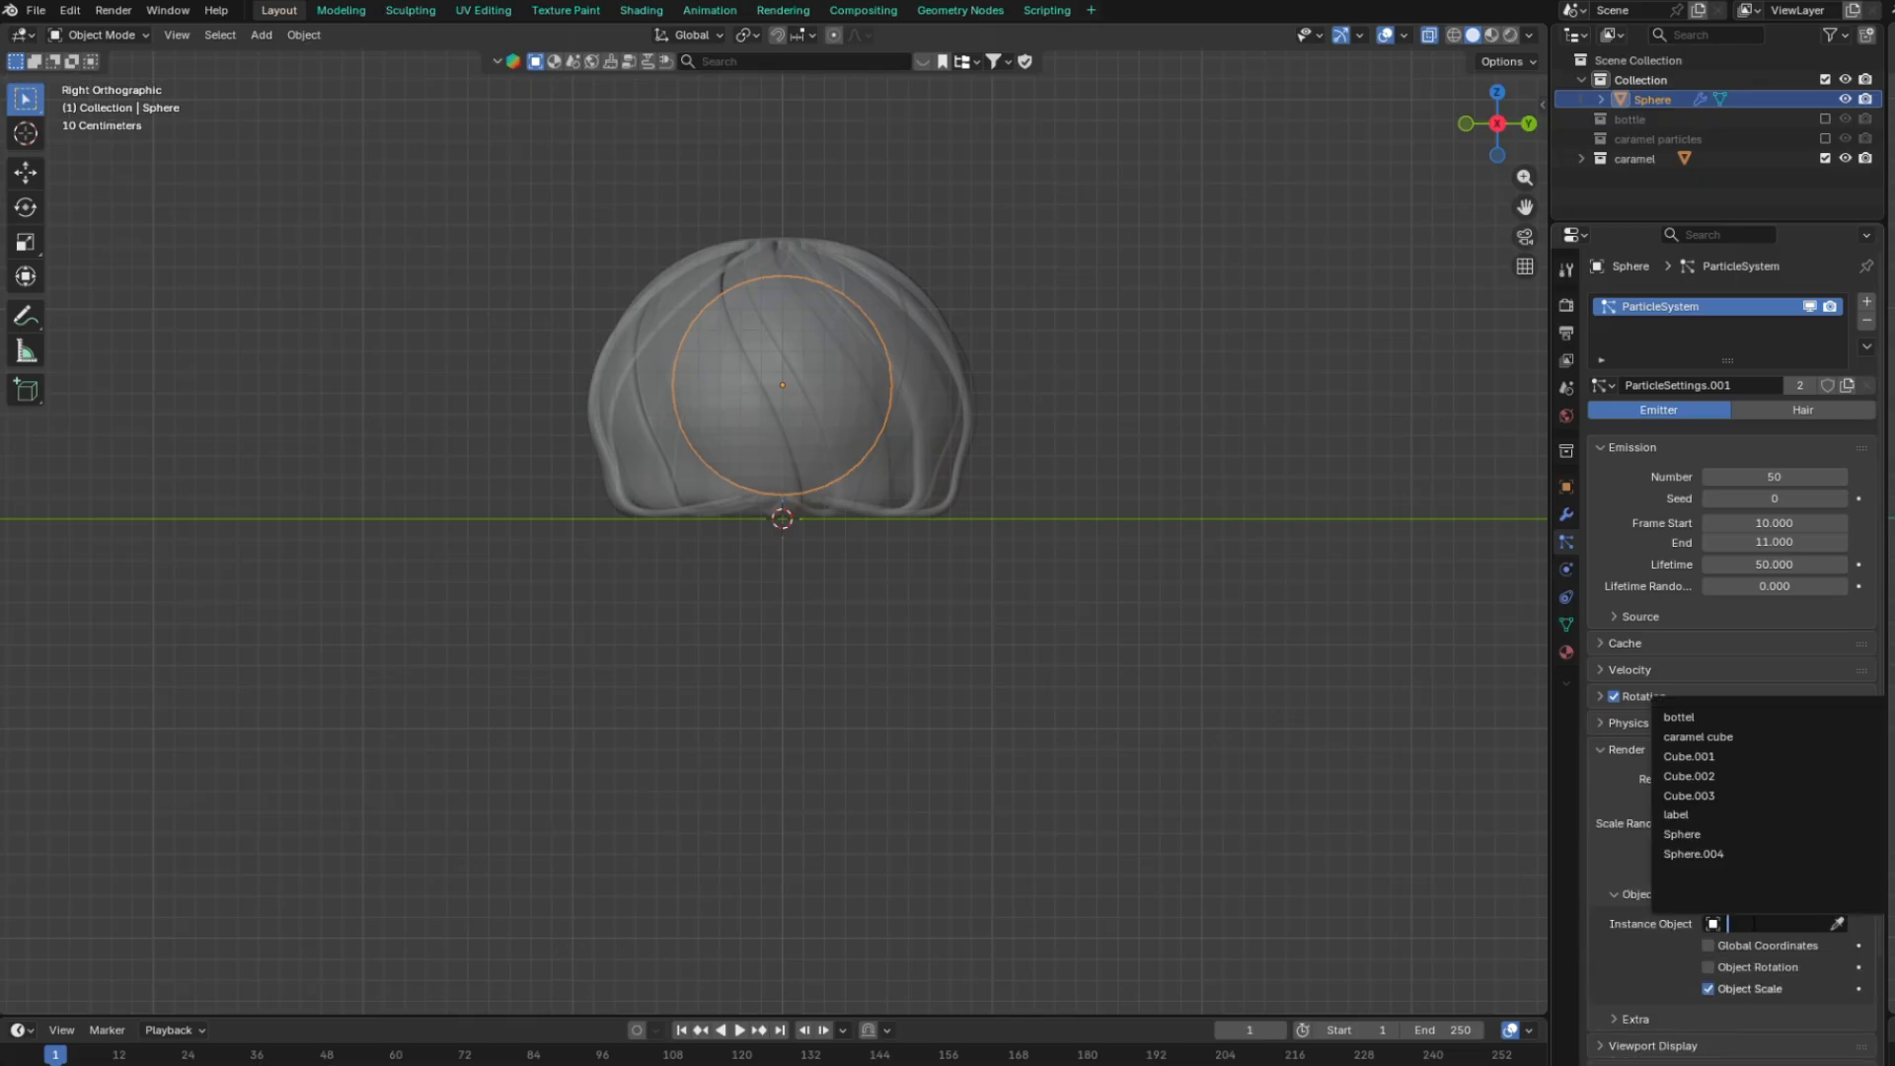
{"action": "left_click", "coordinate": [1744, 923]}
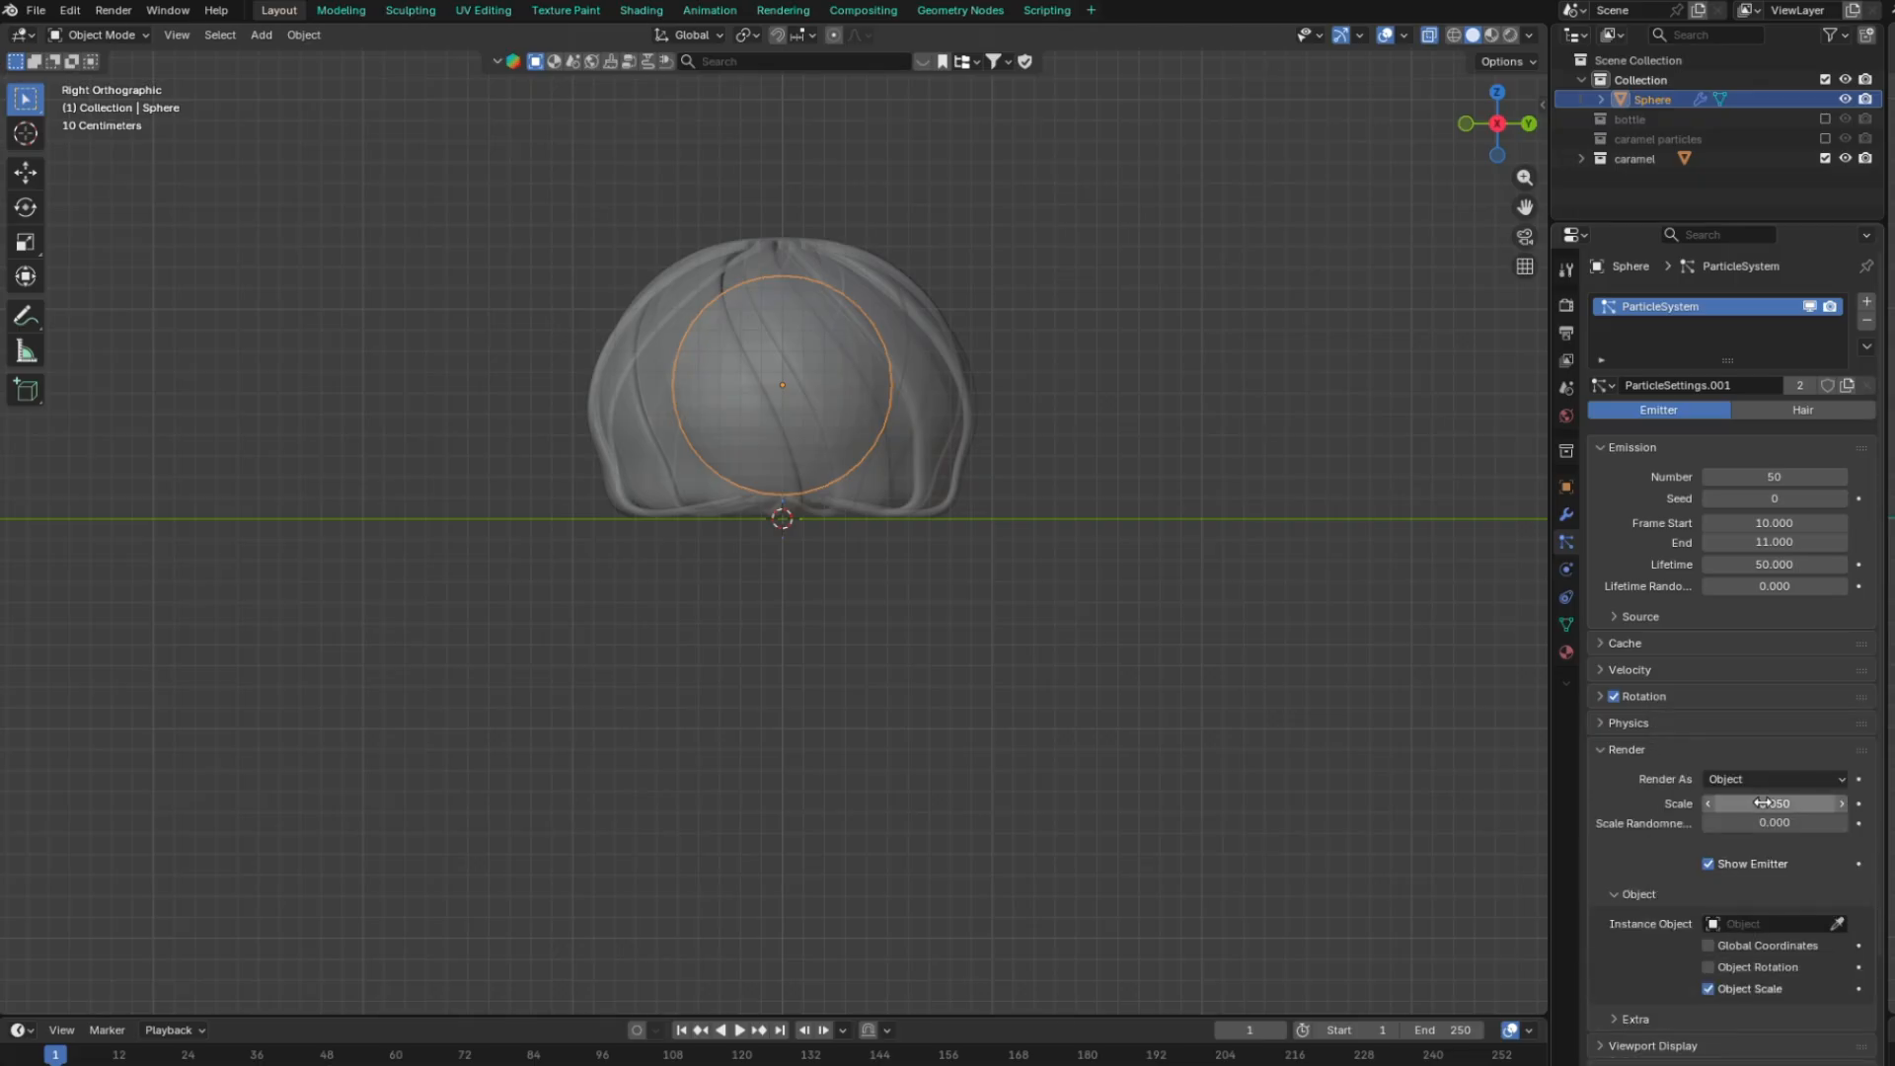
Render the particles as a collection, using caramel particles as the instance collection
{"action": "left_click", "coordinate": [1755, 779]}
{"action": "left_click", "coordinate": [1760, 908]}
{"action": "left_click", "coordinate": [1788, 925]}
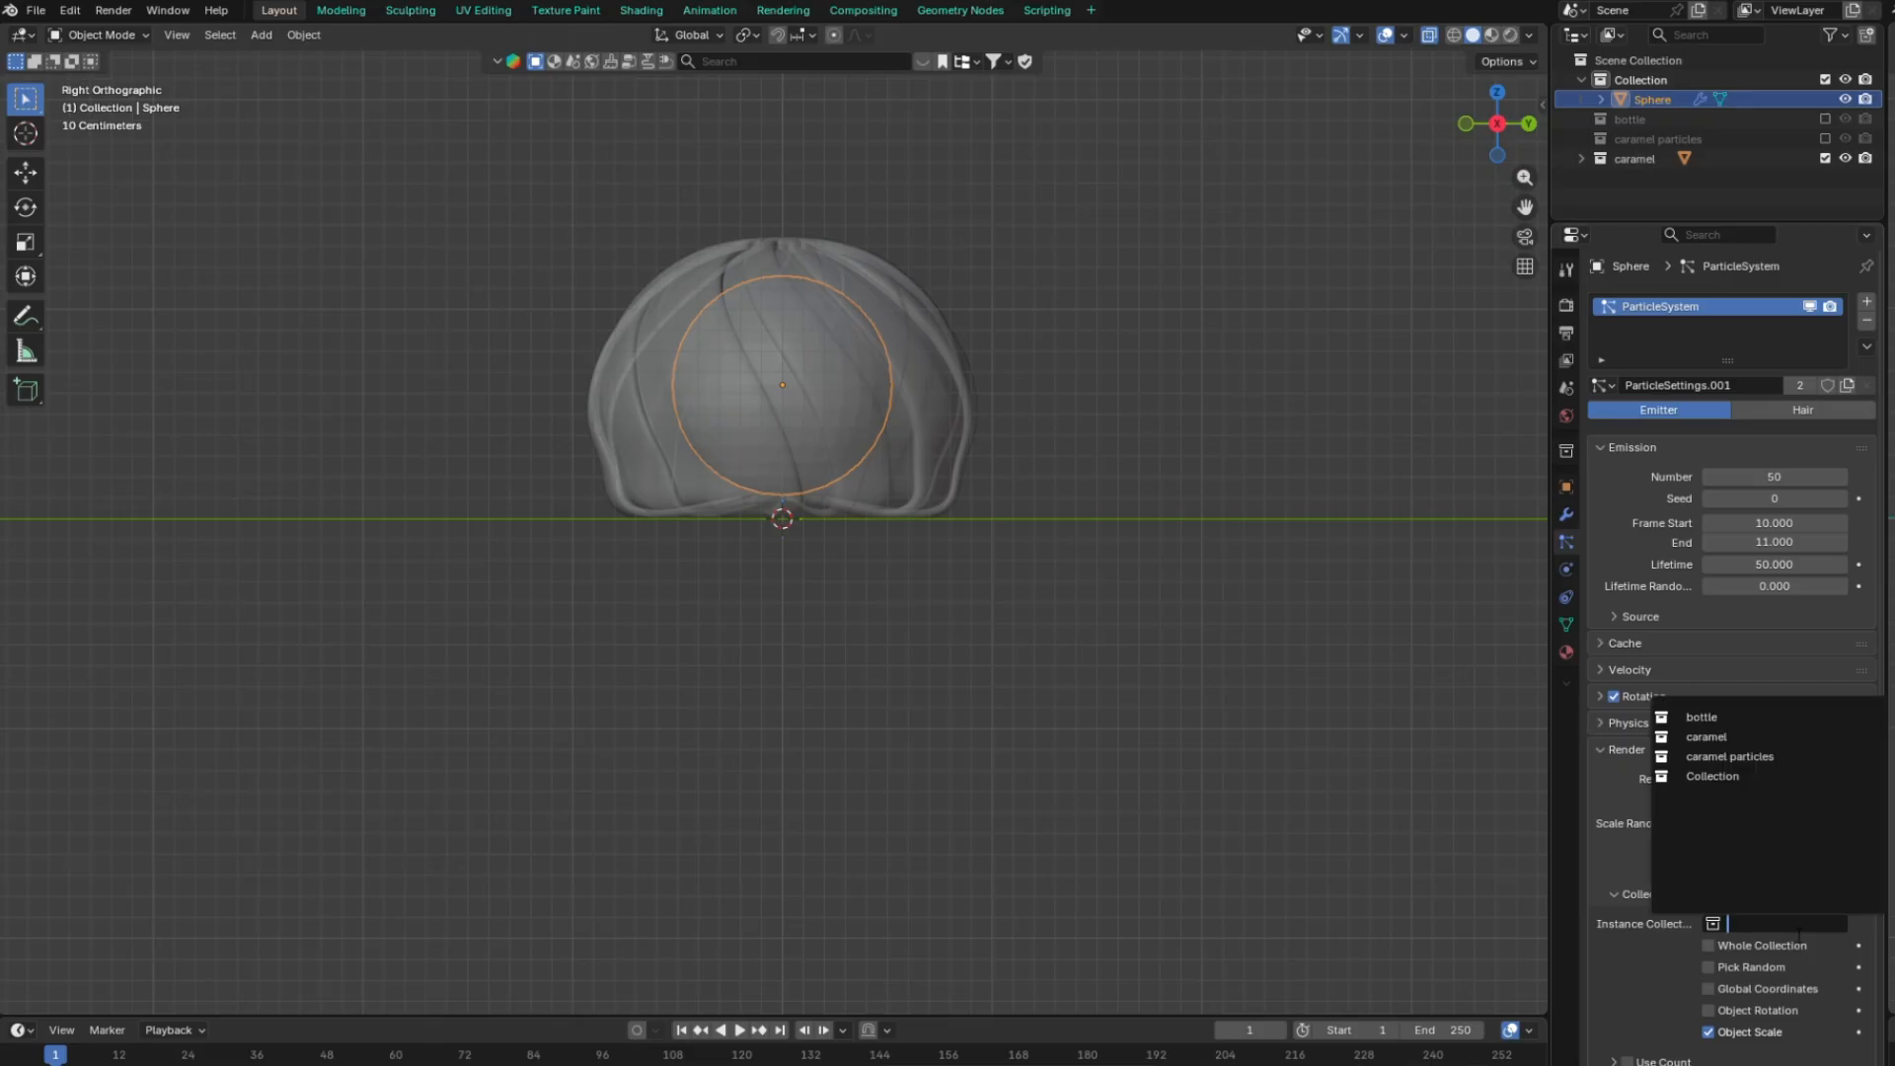
{"action": "left_click", "coordinate": [1729, 756]}
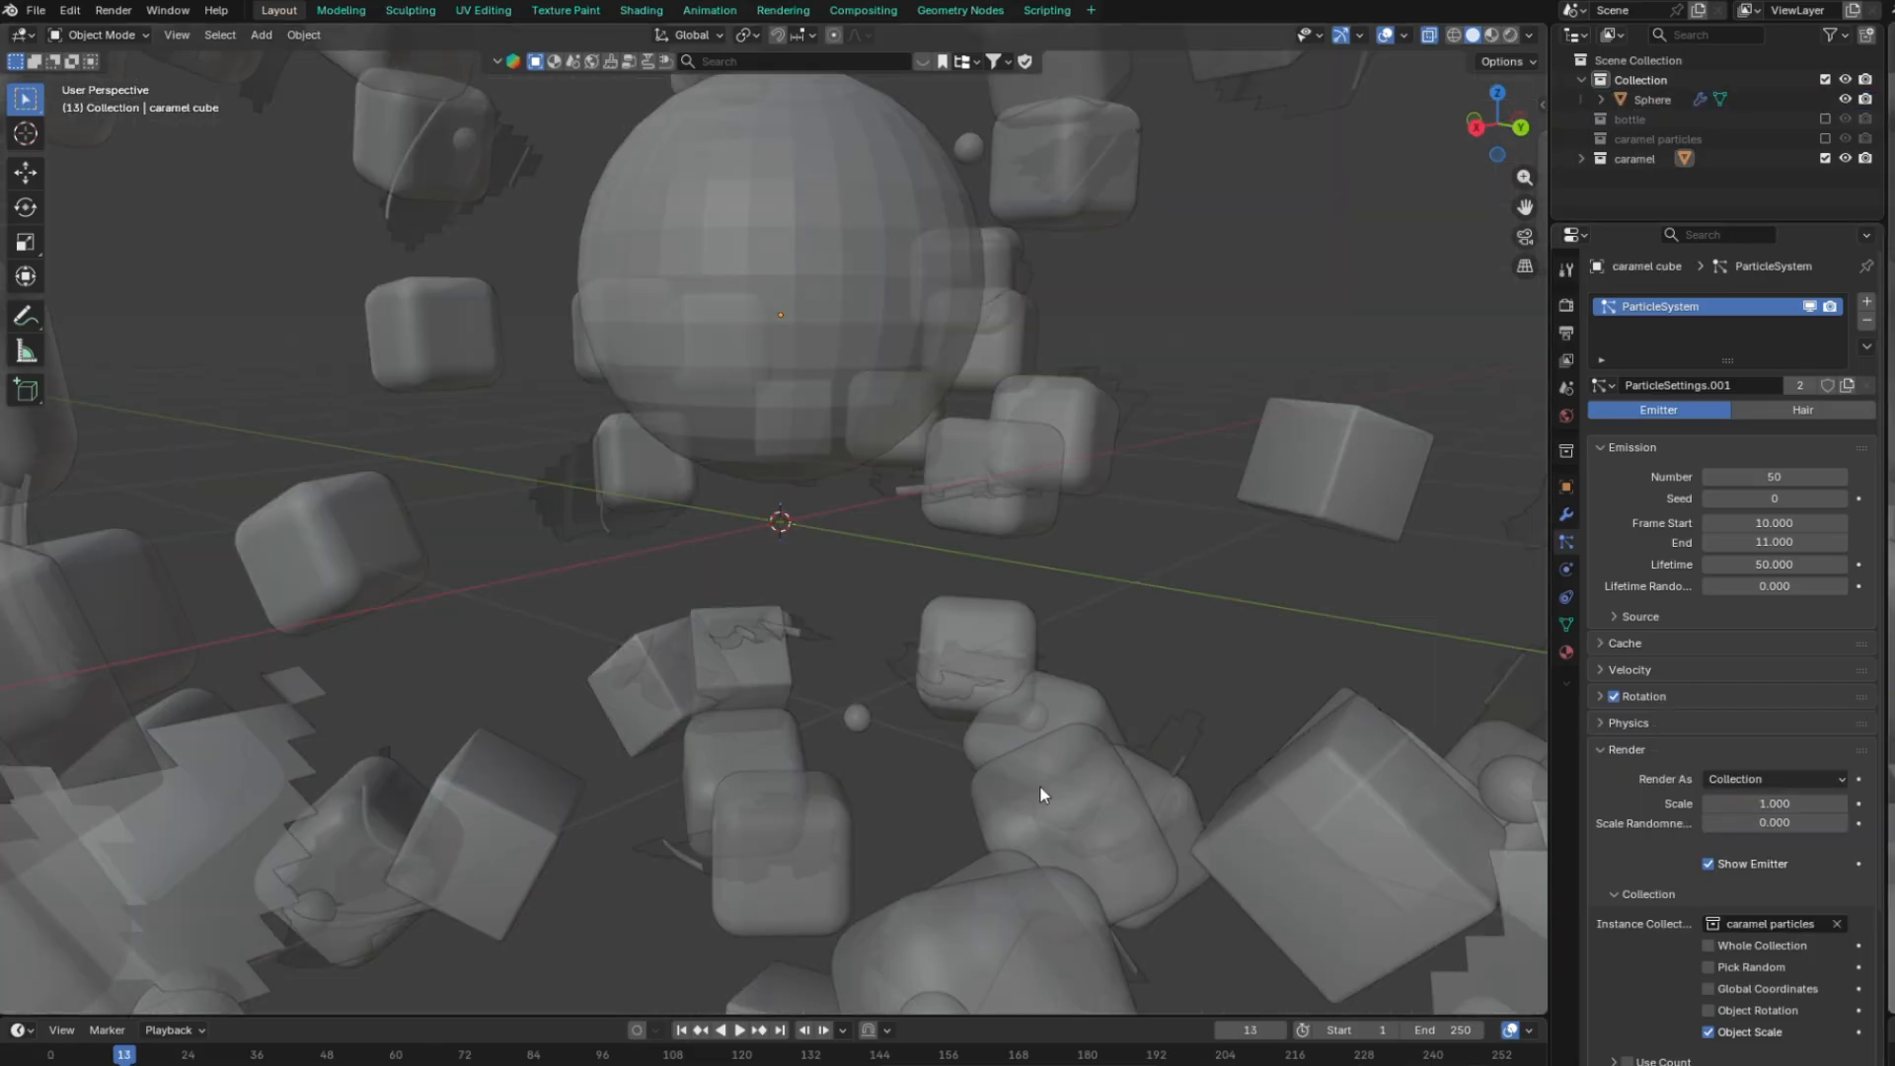
Set the particles' scale randomness to 0.153 and their random rotation phase to 0.267
{"action": "scroll", "coordinate": [1039, 784], "scroll_direction": "down", "scroll_amount": 3}
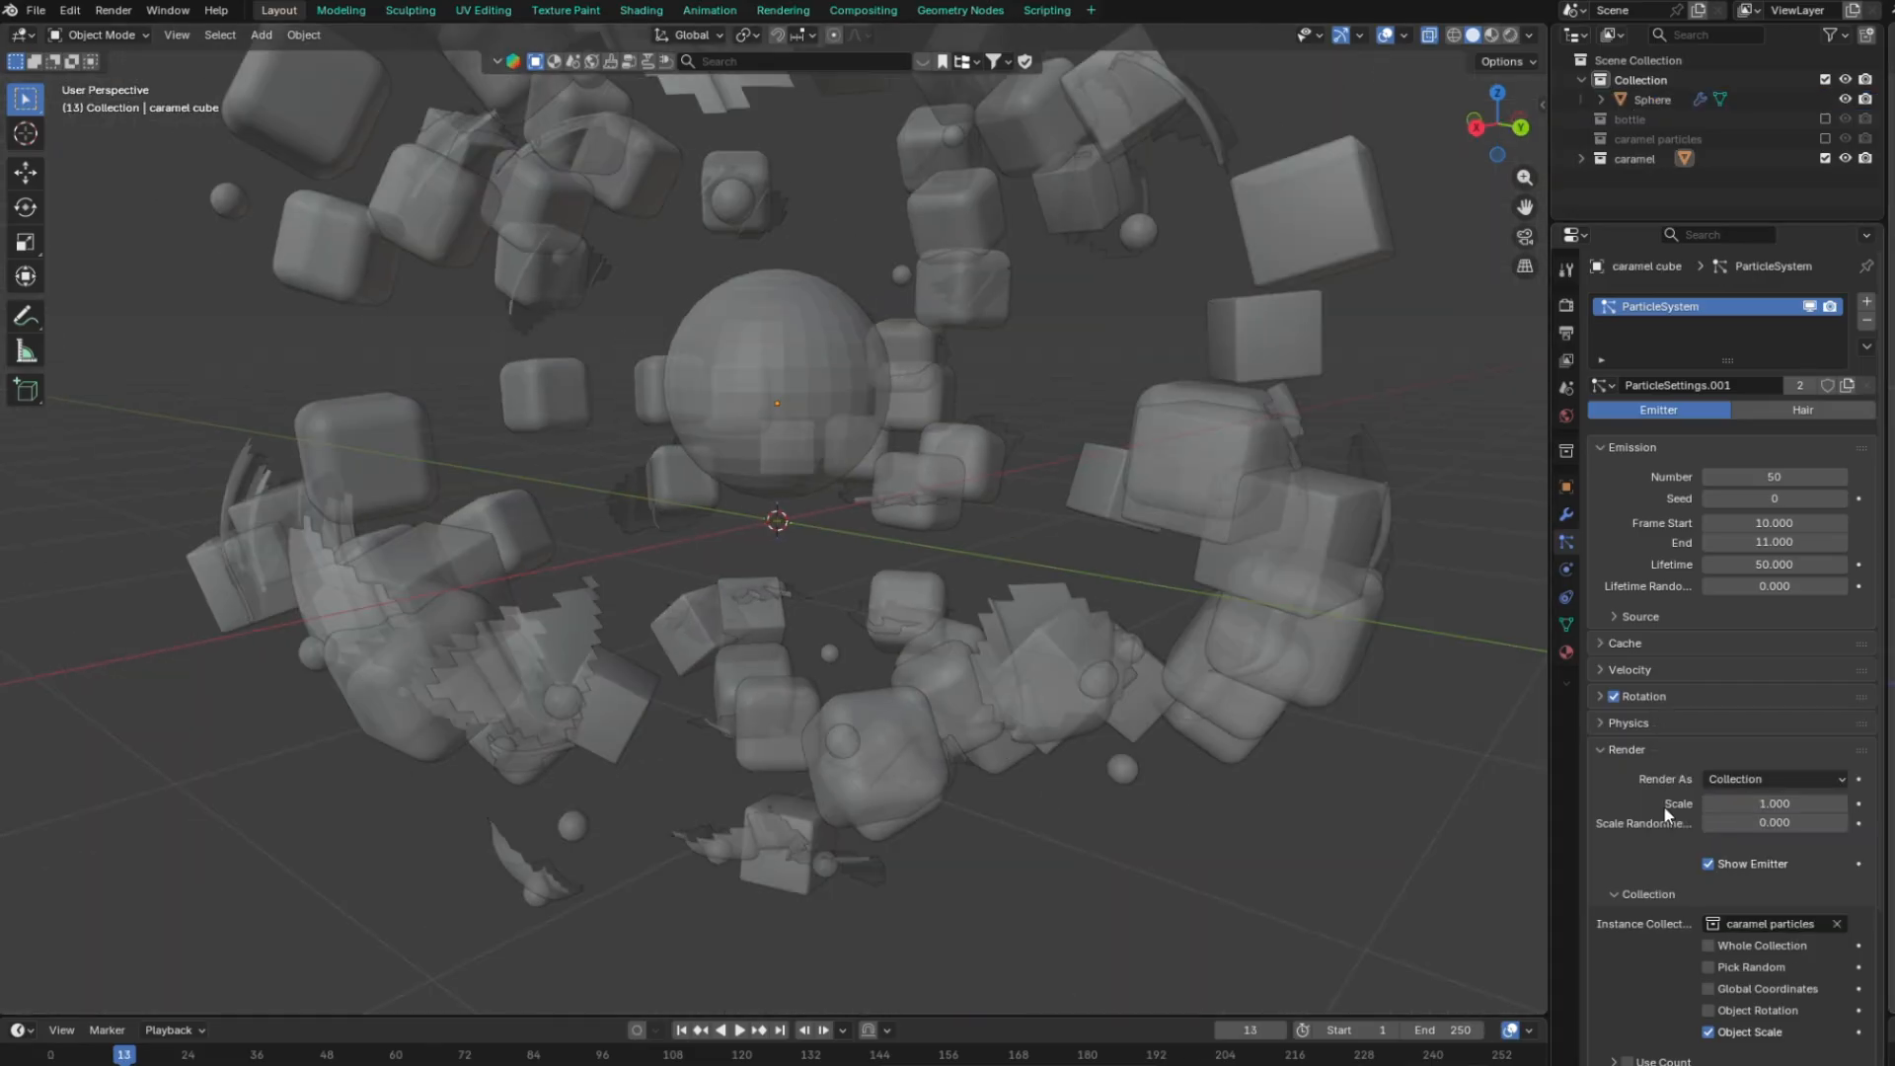
{"action": "mouse_move", "coordinate": [1731, 825]}
{"action": "left_mouse_down"}
{"action": "mouse_move", "coordinate": [1737, 798]}
{"action": "mouse_move", "coordinate": [1700, 807]}
{"action": "left_mouse_up"}
{"action": "left_click", "coordinate": [1600, 697]}
{"action": "middle_click_drag", "start_coordinate": [1259, 727], "coordinate": [1320, 724]}
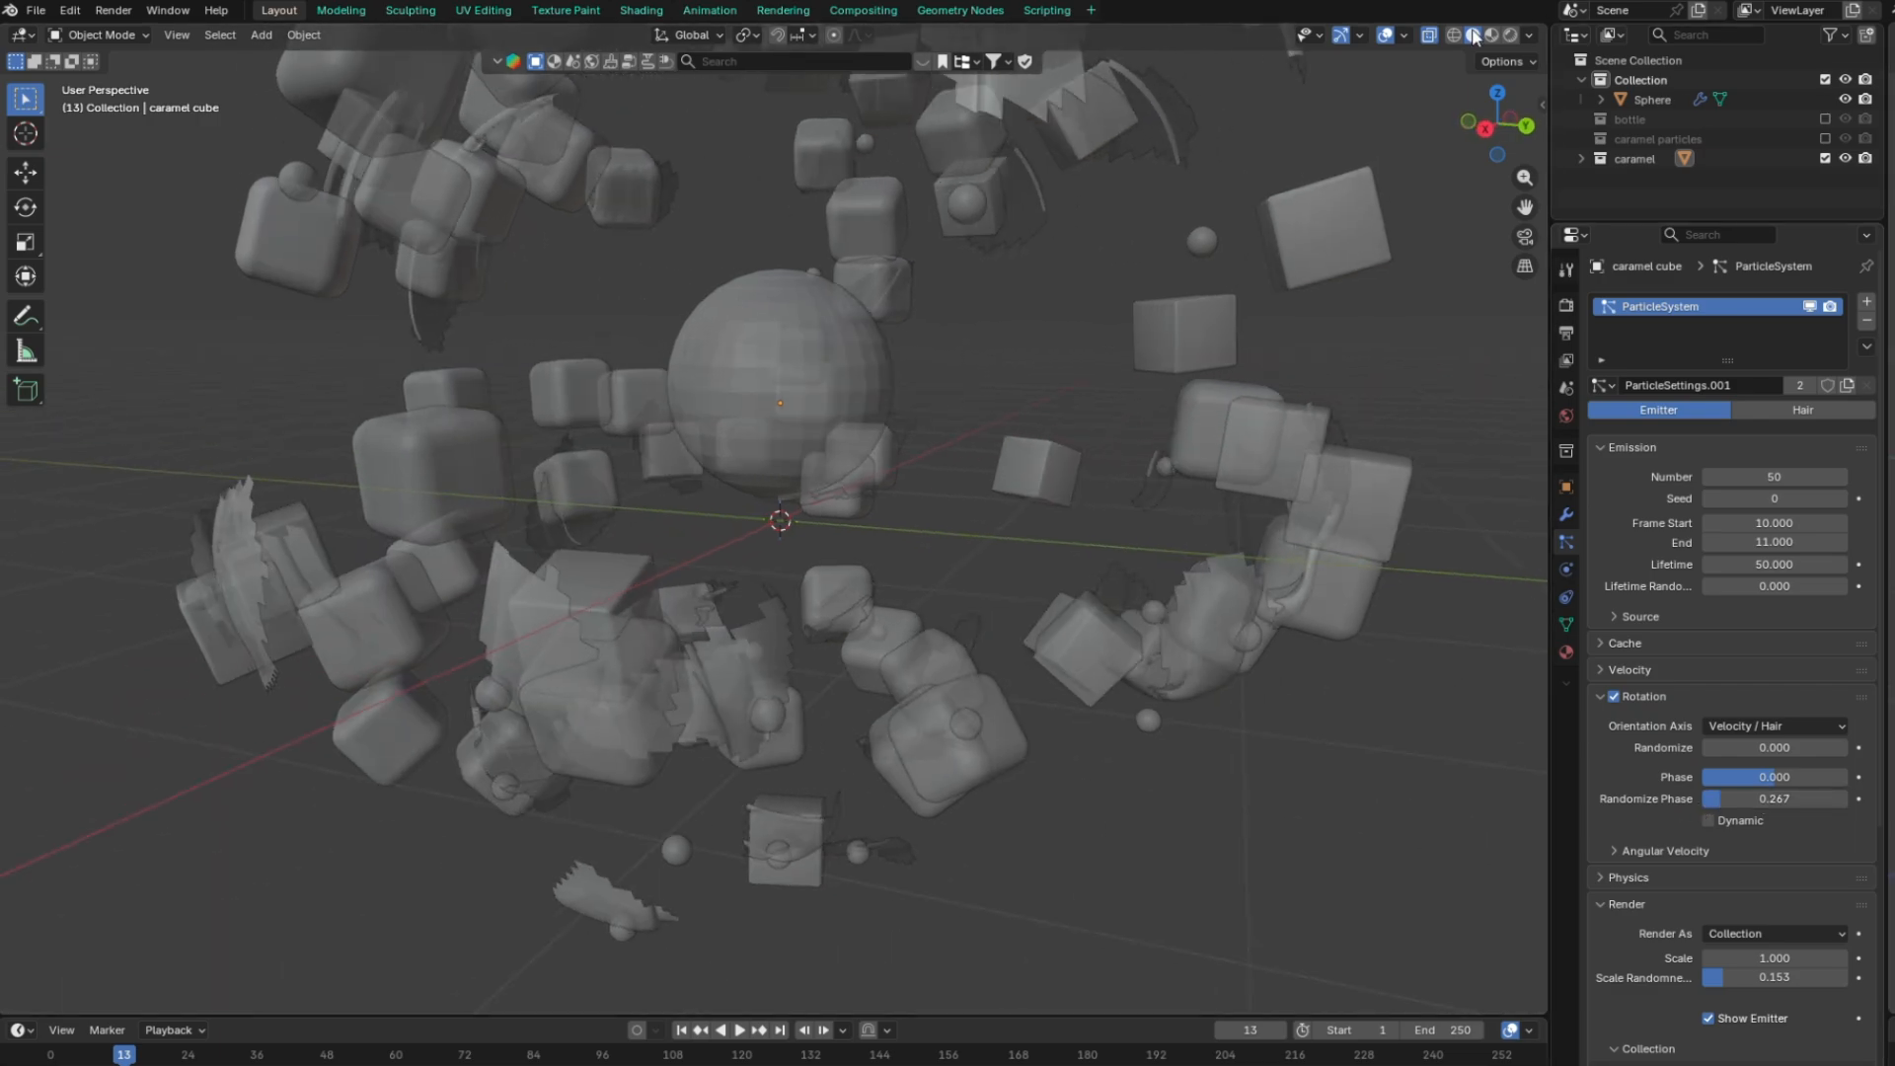
Turn off X-ray and replay the animation from frame 1 to inspect the burst from the right side and in perspective
{"action": "left_click", "coordinate": [1435, 35]}
{"action": "scroll", "coordinate": [846, 430], "scroll_direction": "down", "scroll_amount": 6}
{"action": "middle_click_drag", "start_coordinate": [848, 434], "coordinate": [904, 484]}
{"action": "left_click", "coordinate": [896, 495]}
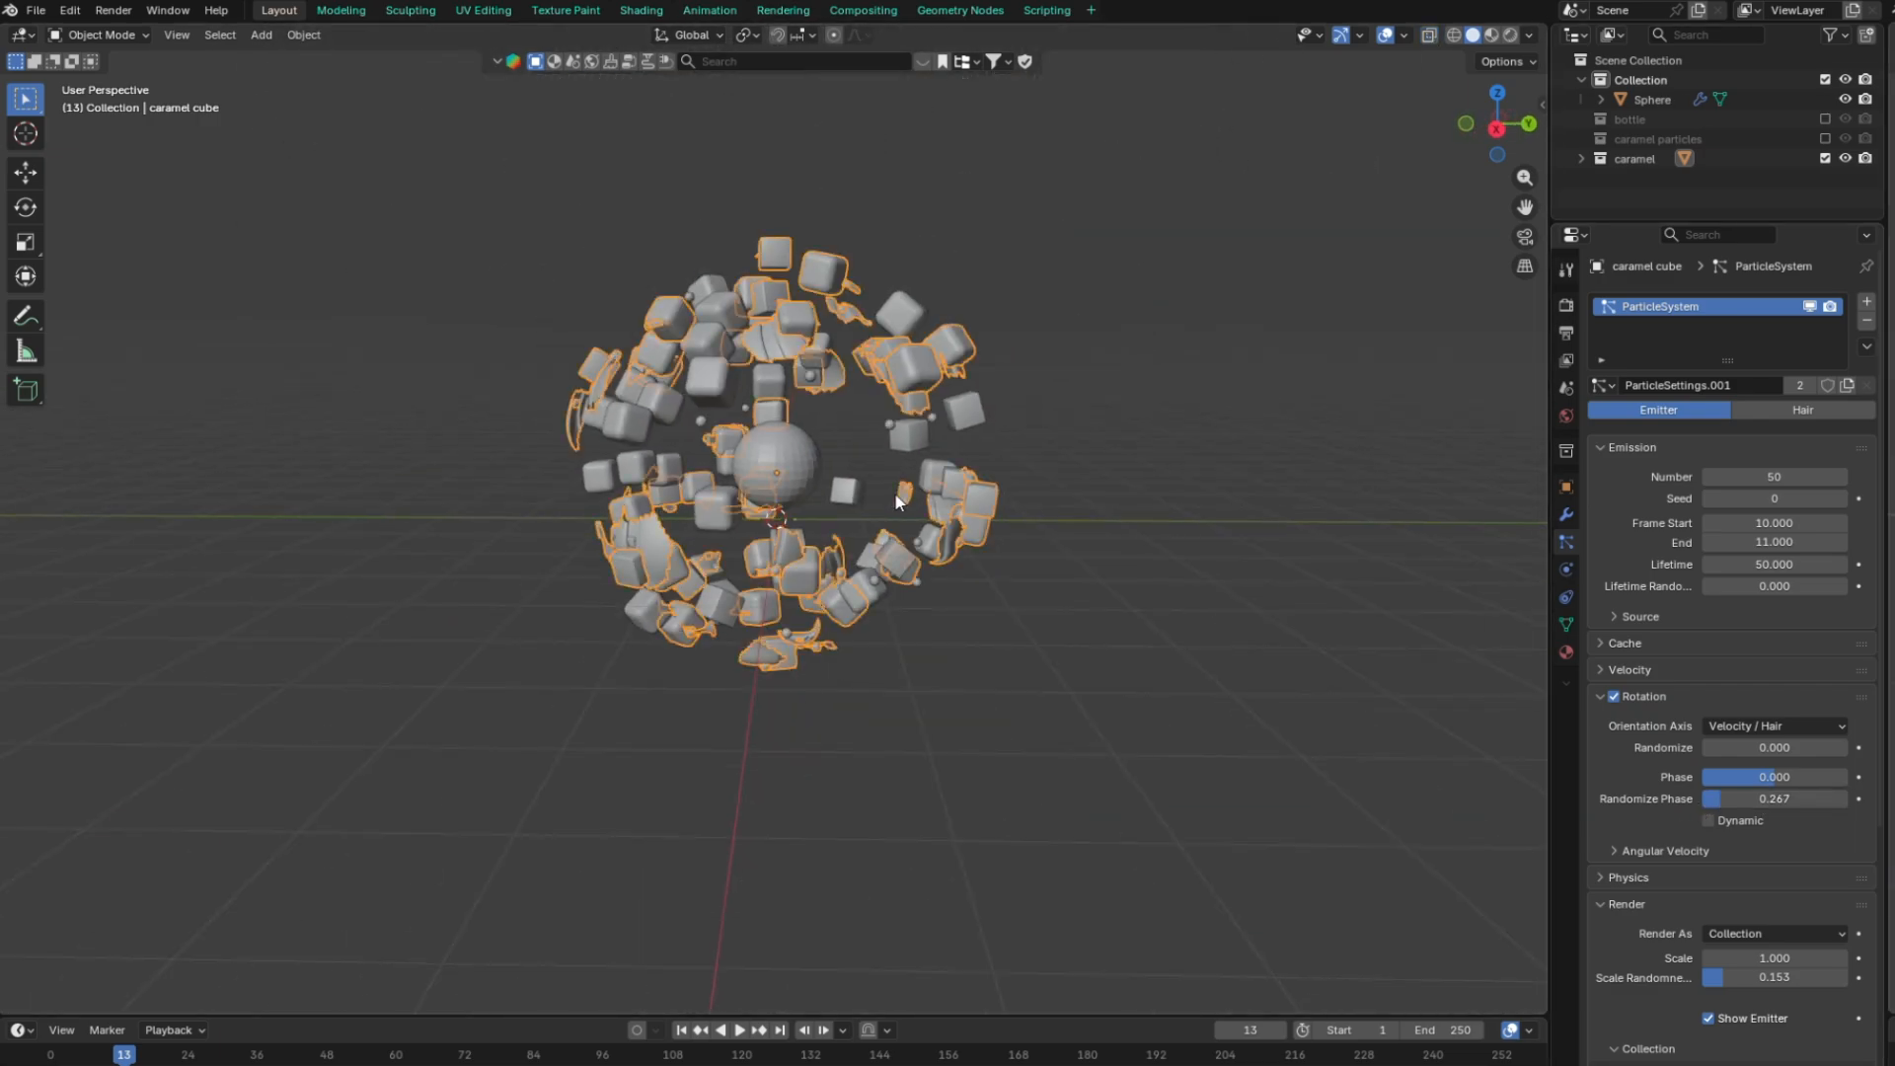
{"action": "key", "text": "KP_3"}
{"action": "left_click", "coordinate": [732, 843]}
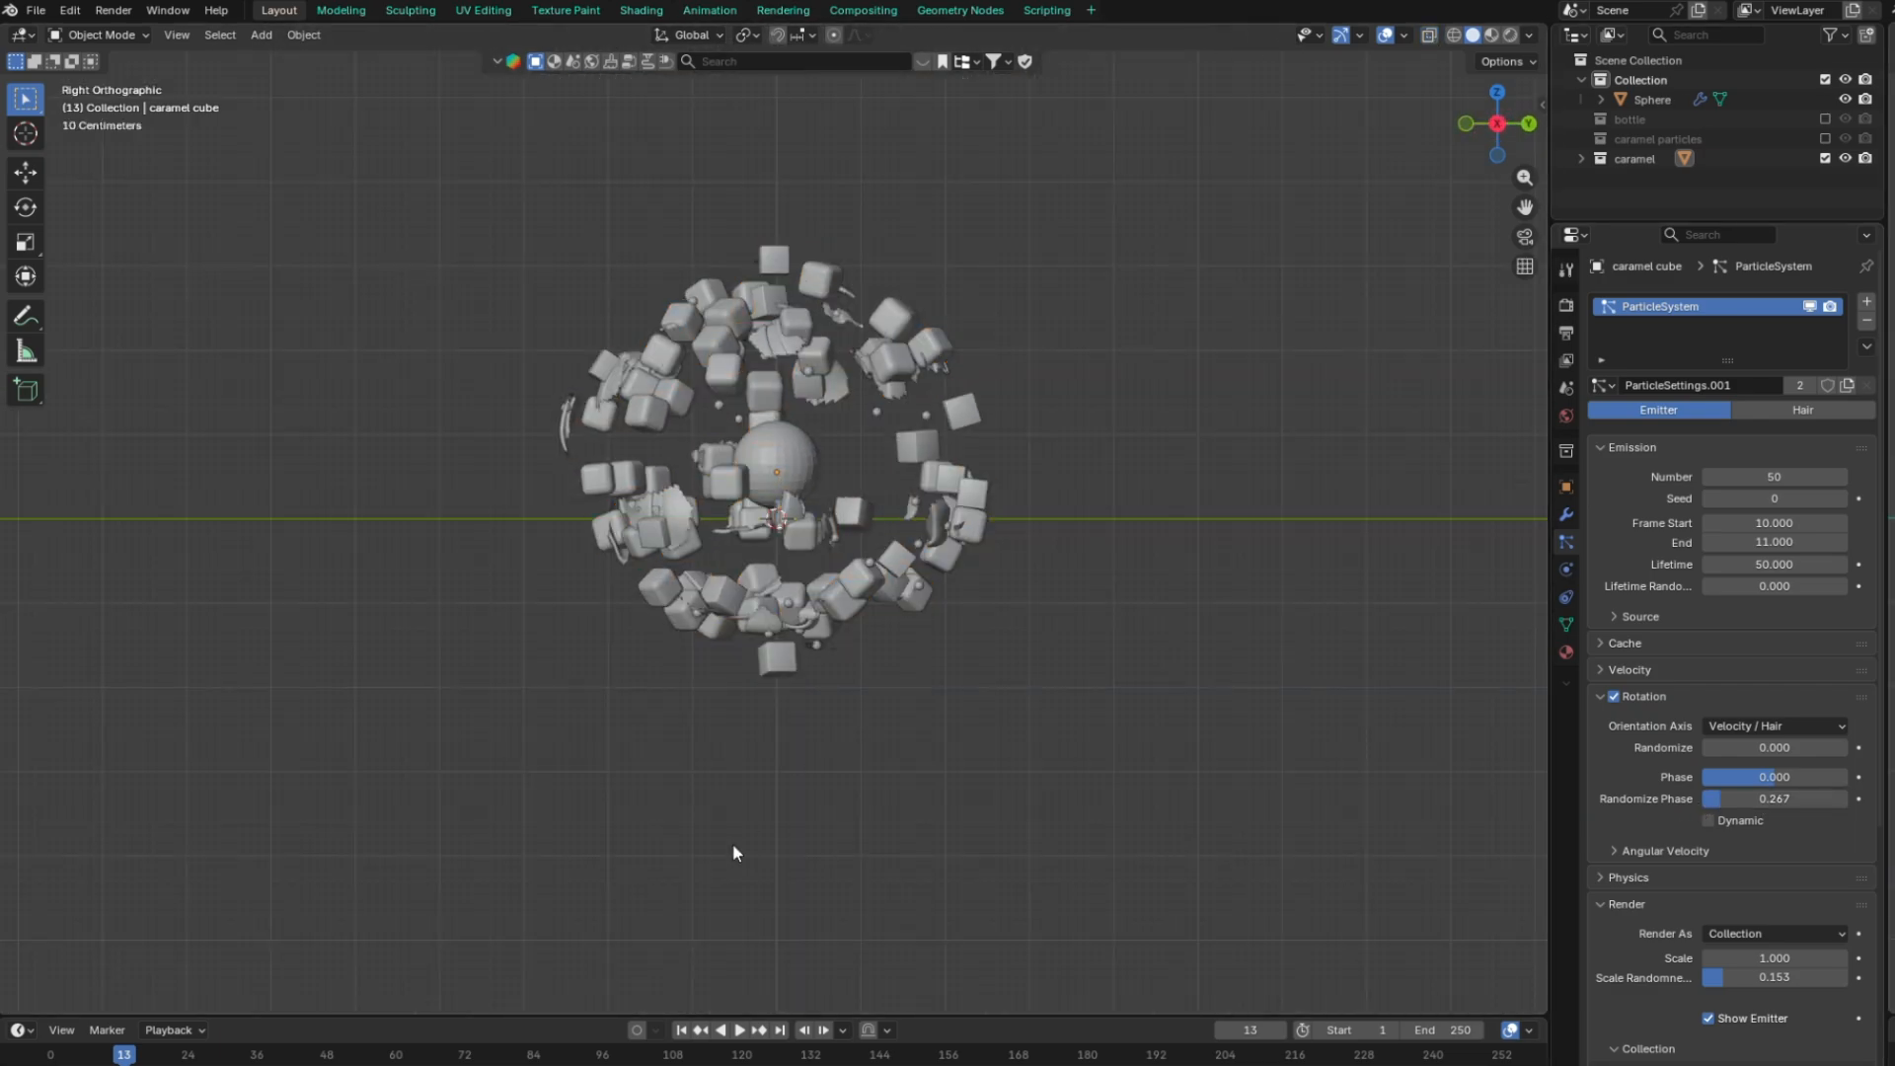
{"action": "left_click", "coordinate": [681, 1029]}
{"action": "left_click", "coordinate": [738, 1030]}
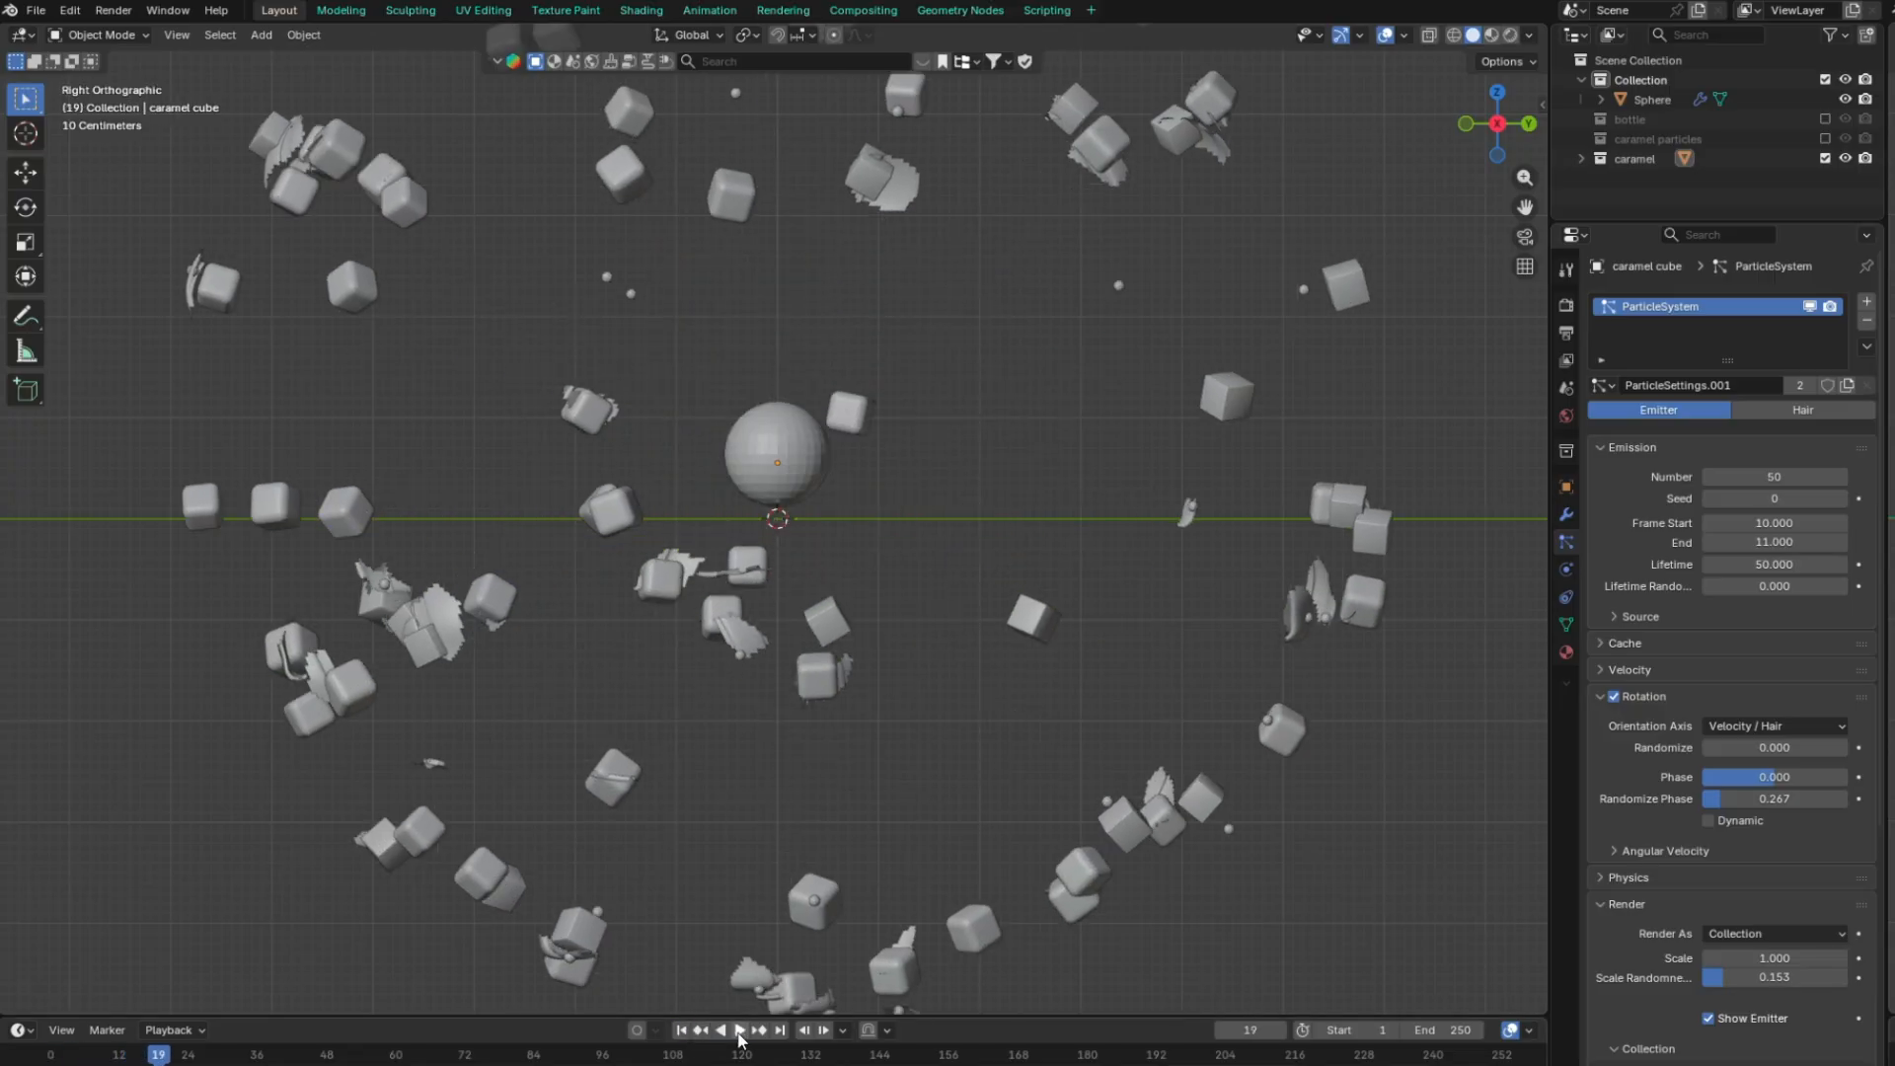
{"action": "middle_click_drag", "start_coordinate": [736, 888], "coordinate": [882, 896]}
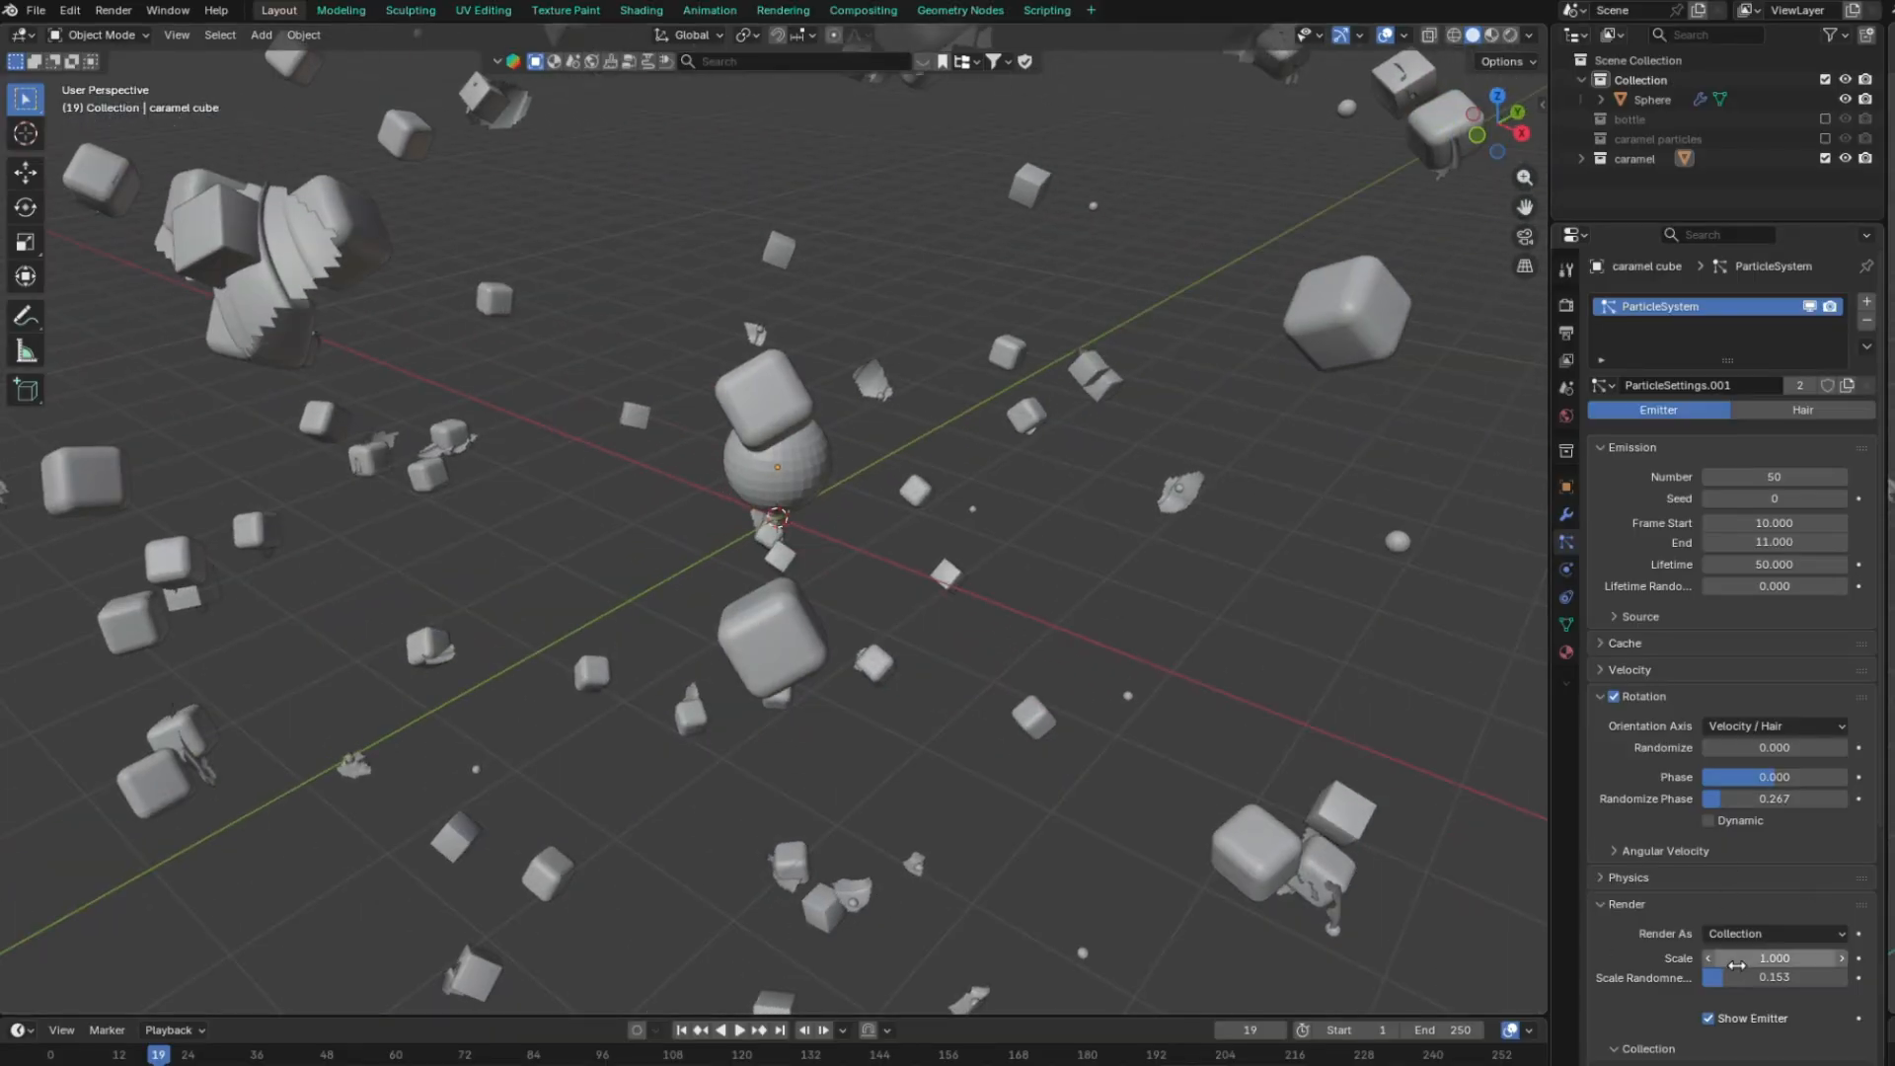
Set the particles' render scale to 0.83 and the emission number to 250
{"action": "left_click_drag", "start_coordinate": [1774, 957], "coordinate": [1725, 957]}
{"action": "left_click", "coordinate": [1809, 478]}
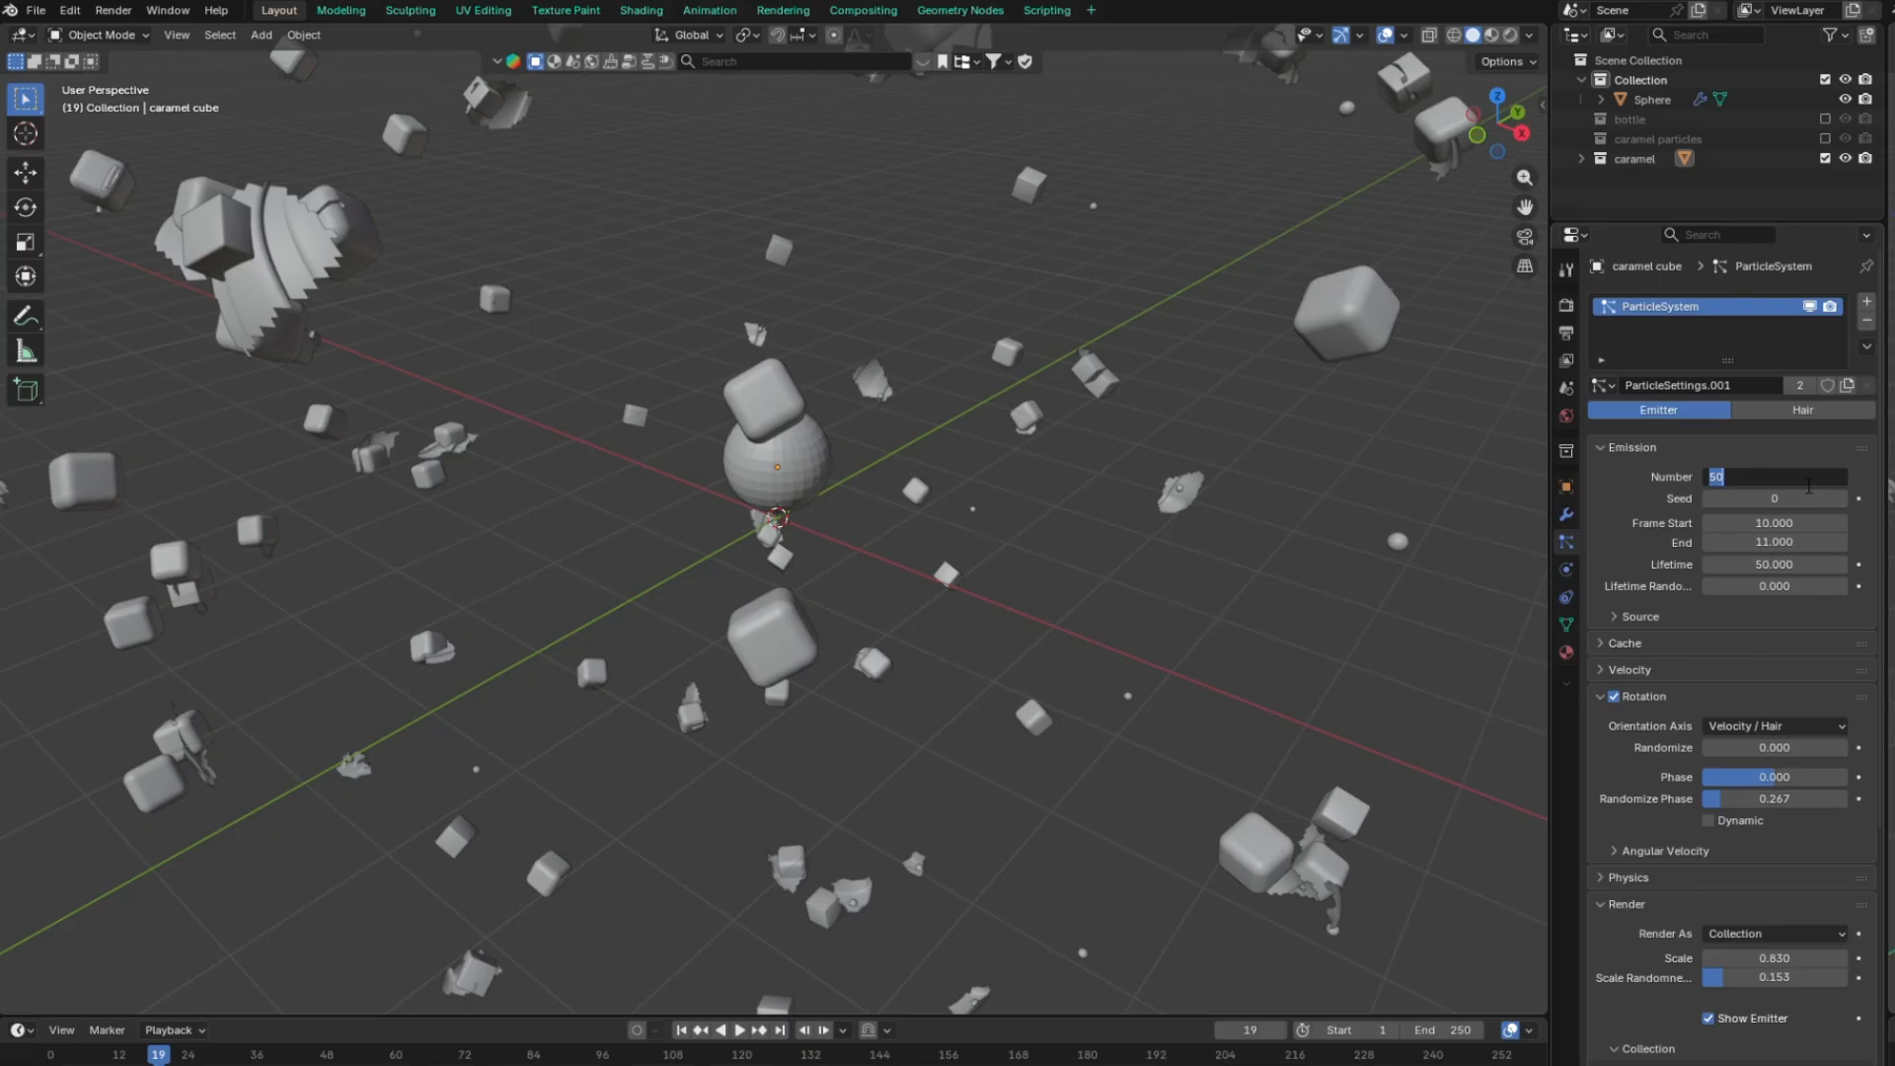
{"action": "type", "text": "250"}
{"action": "key", "text": "Return"}
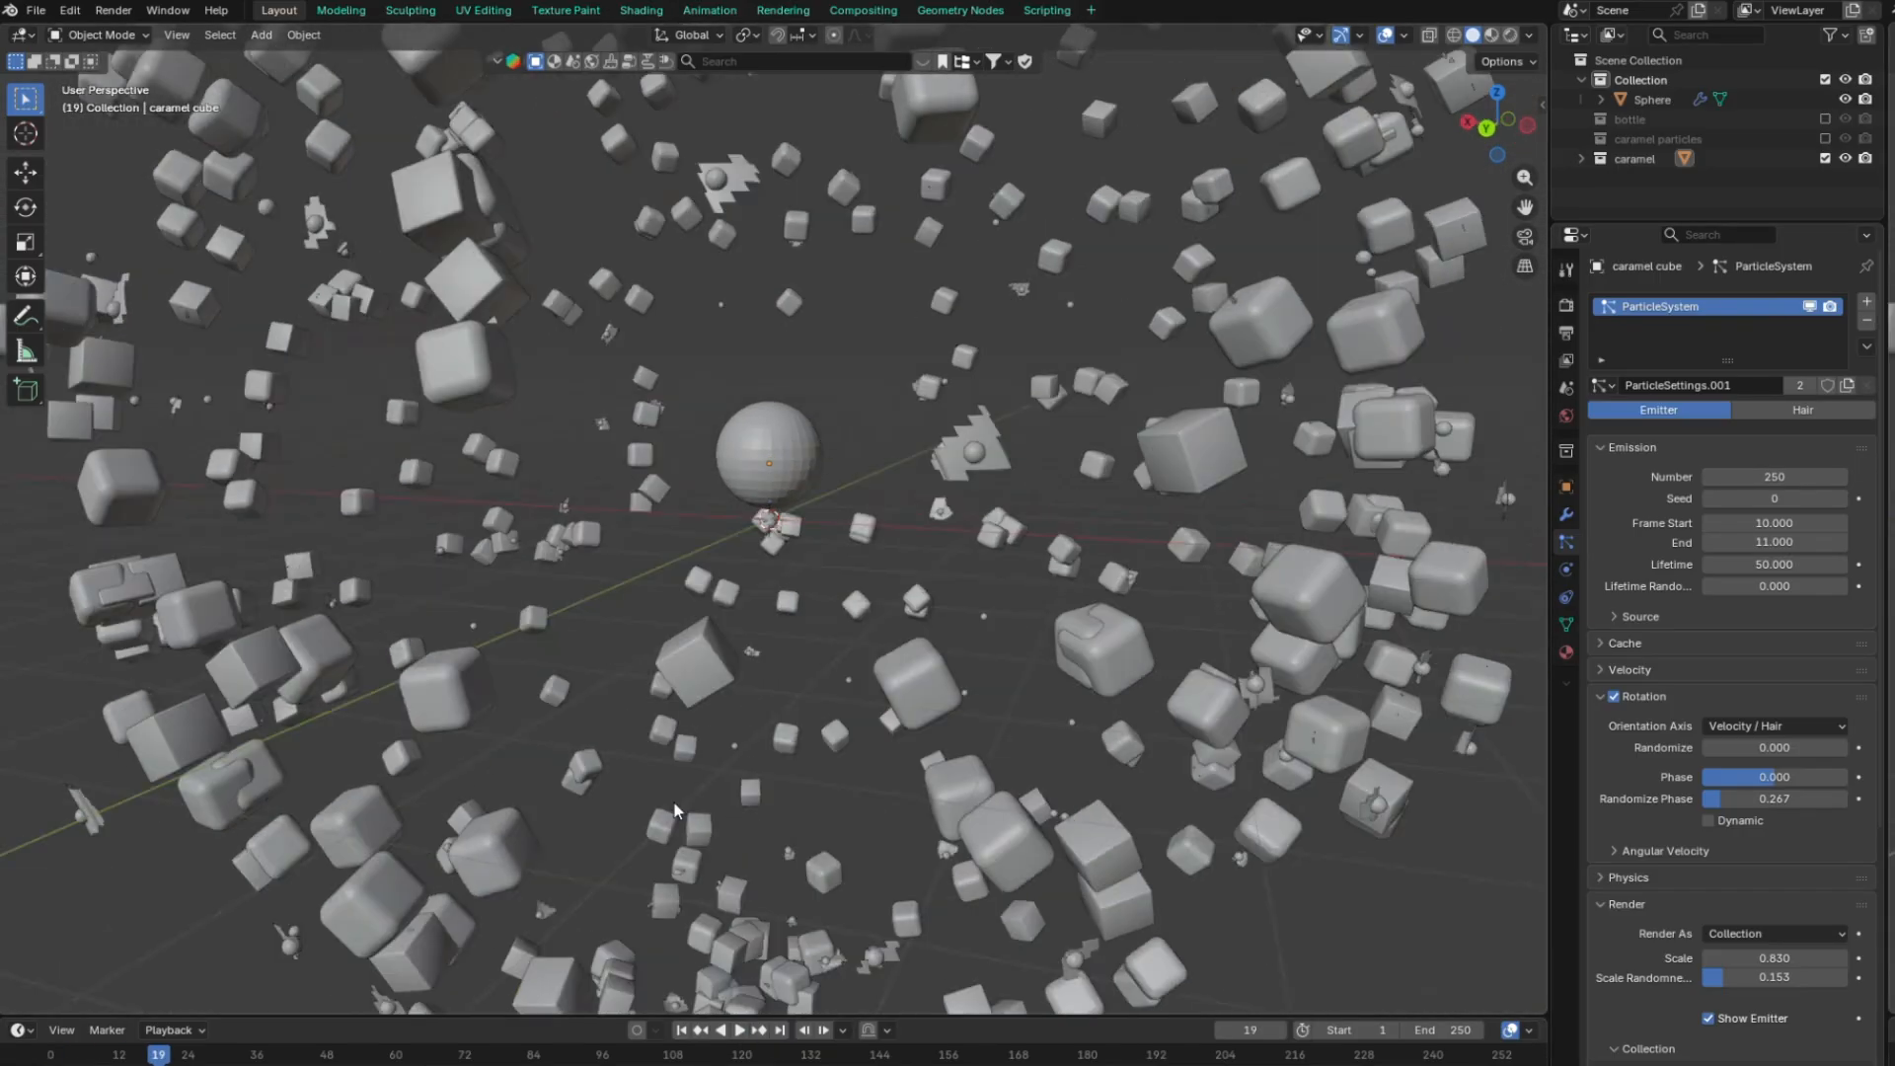
Reduce the particle emission number to 150 and view the scene from the right
{"action": "left_click", "coordinate": [1799, 478]}
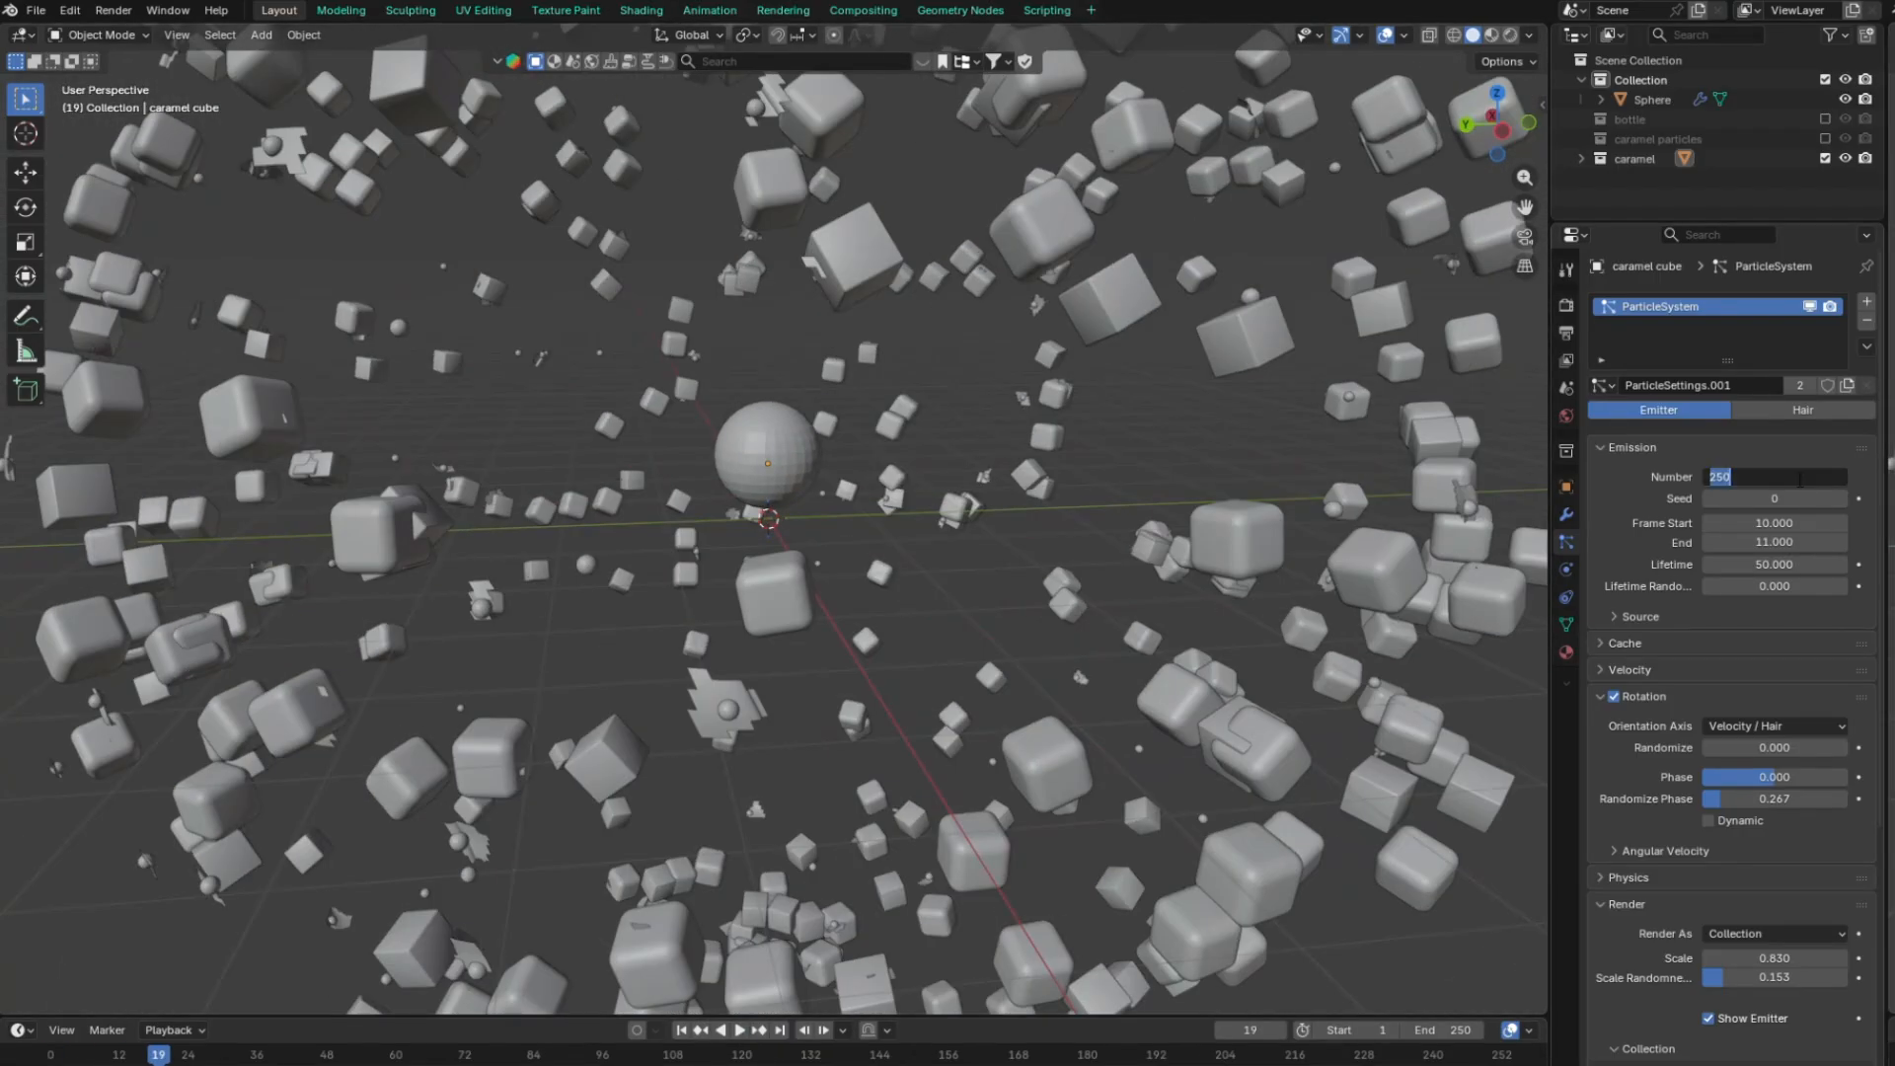
{"action": "type", "text": "150"}
{"action": "key", "text": "Return"}
{"action": "key", "text": "KP_3"}
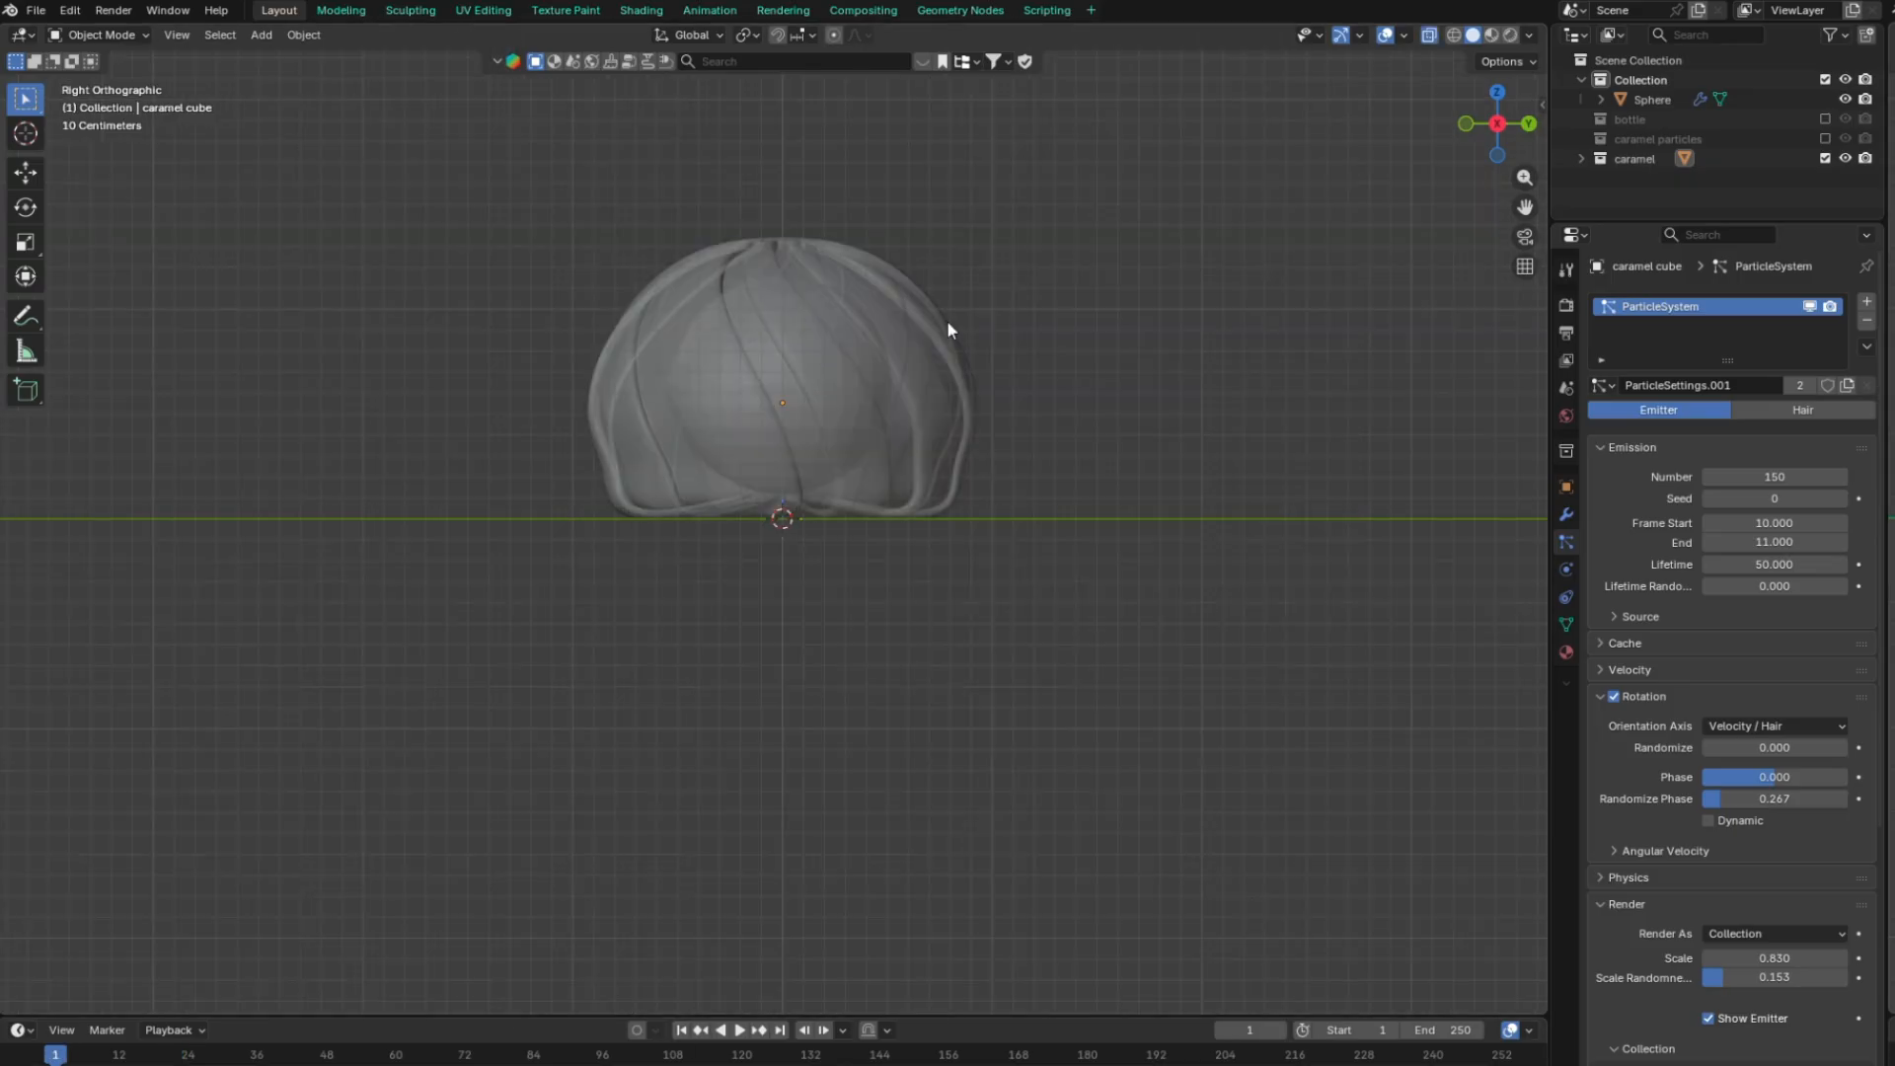
Select the inner sphere and set its particles' render scale to 0.64 and scale randomness to 0.507
{"action": "left_click", "coordinate": [868, 375]}
{"action": "left_click_drag", "start_coordinate": [1760, 959], "coordinate": [1740, 959]}
{"action": "left_click_drag", "start_coordinate": [1760, 977], "coordinate": [1811, 977]}
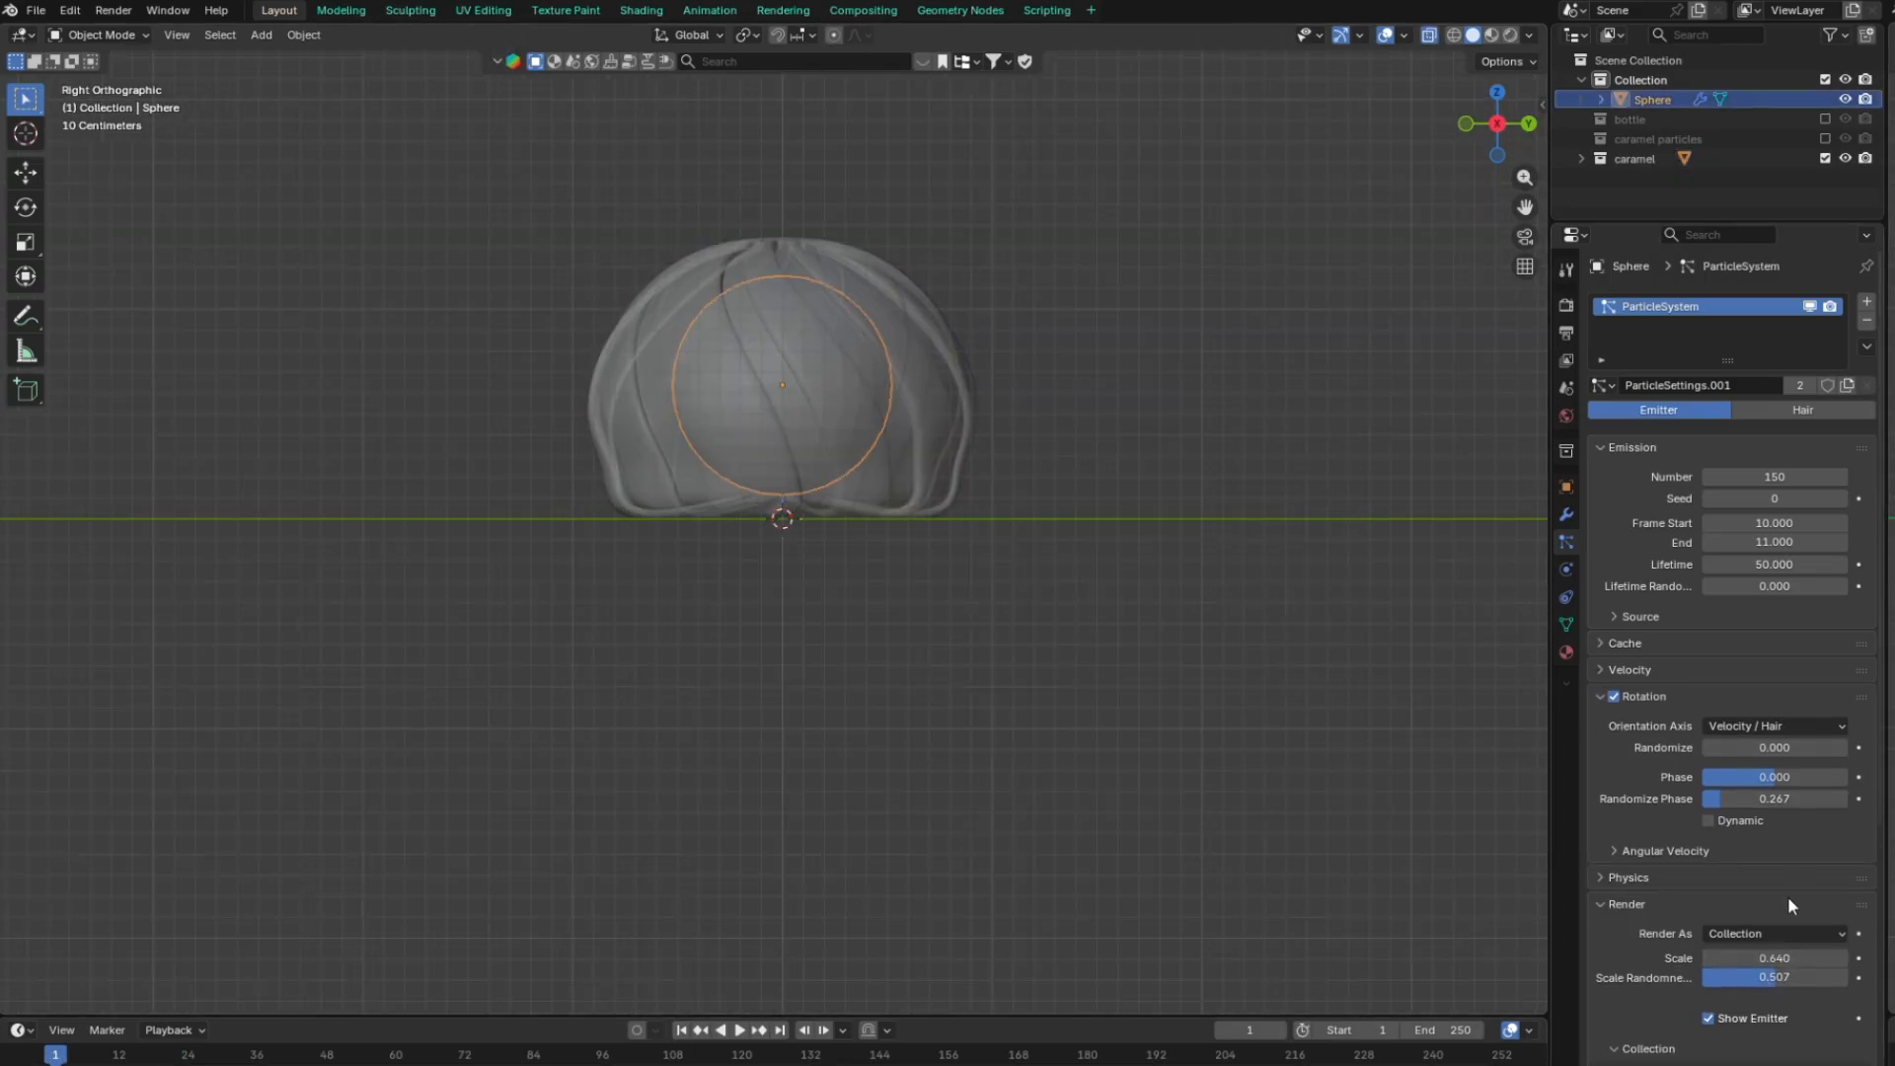
Set the particles' angular velocity amount to 1 and their normal velocity to 13 m/s
{"action": "left_click", "coordinate": [1664, 851]}
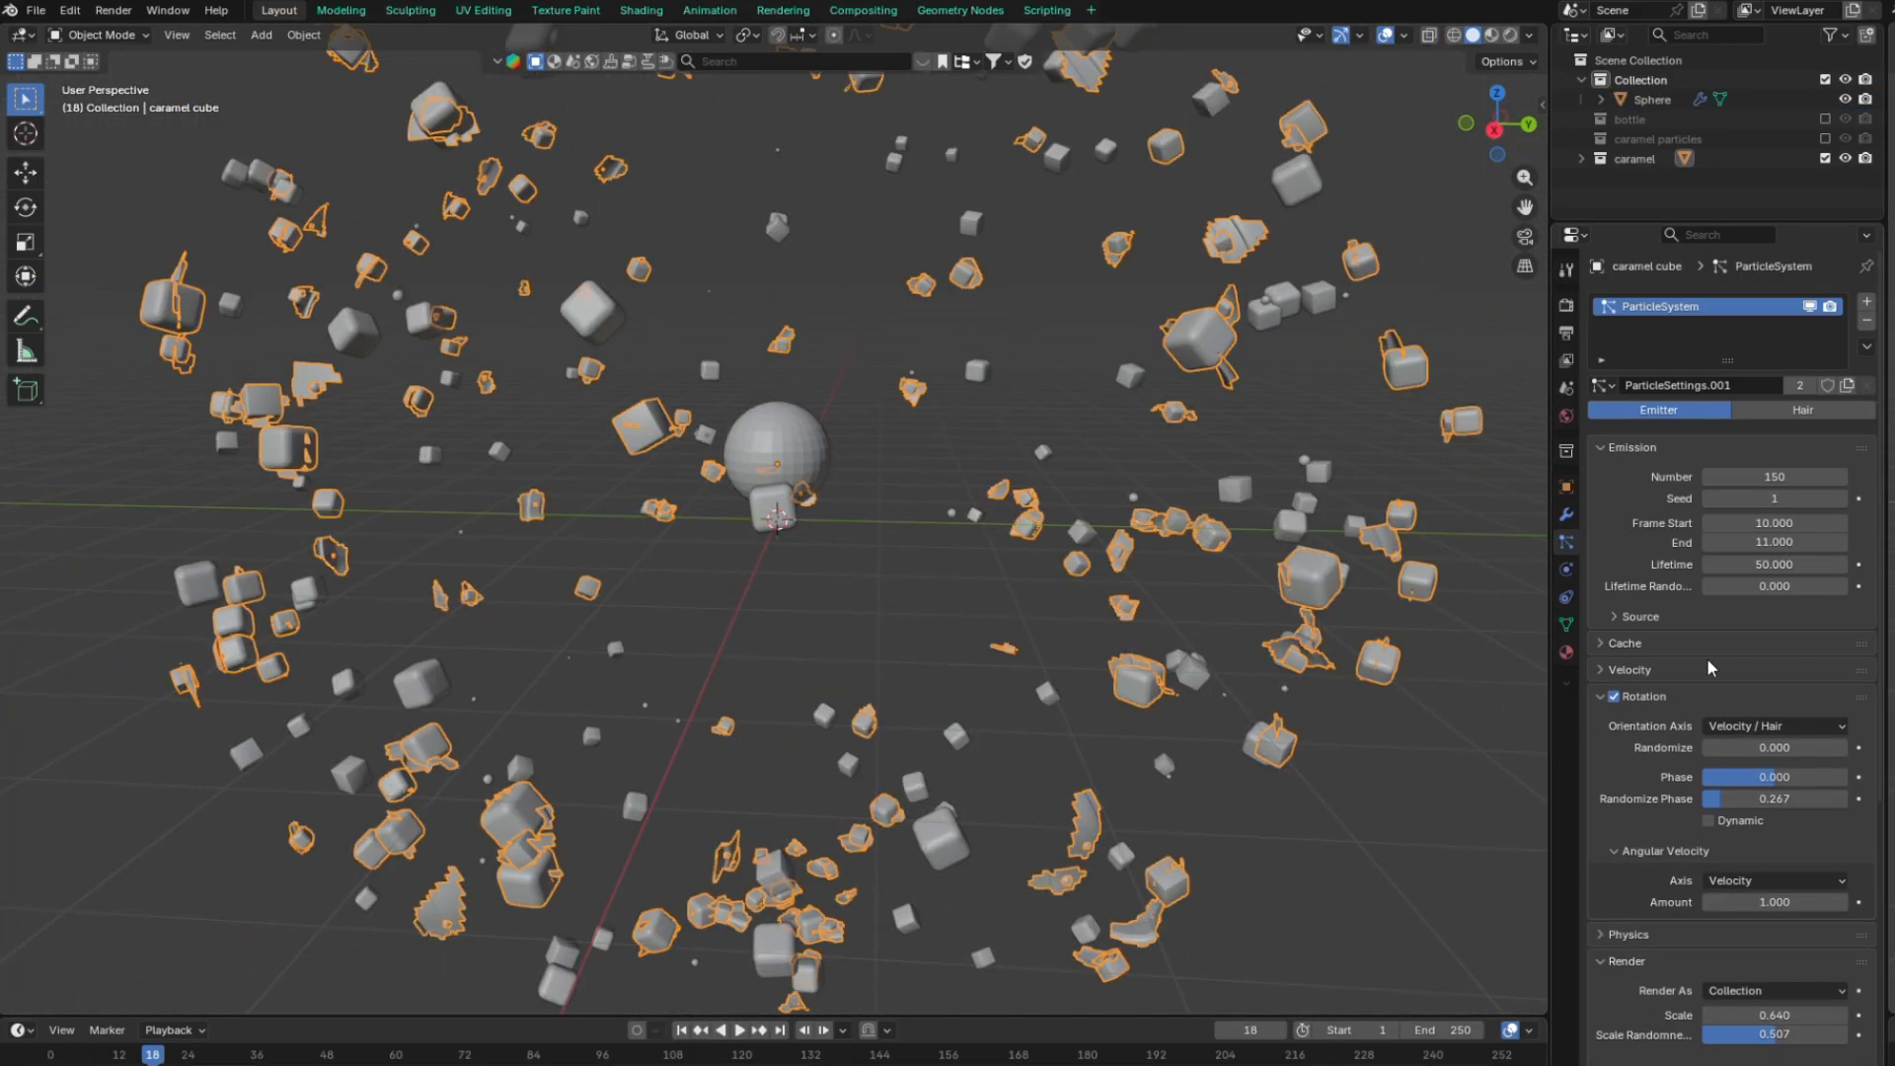
{"action": "left_click", "coordinate": [1629, 669]}
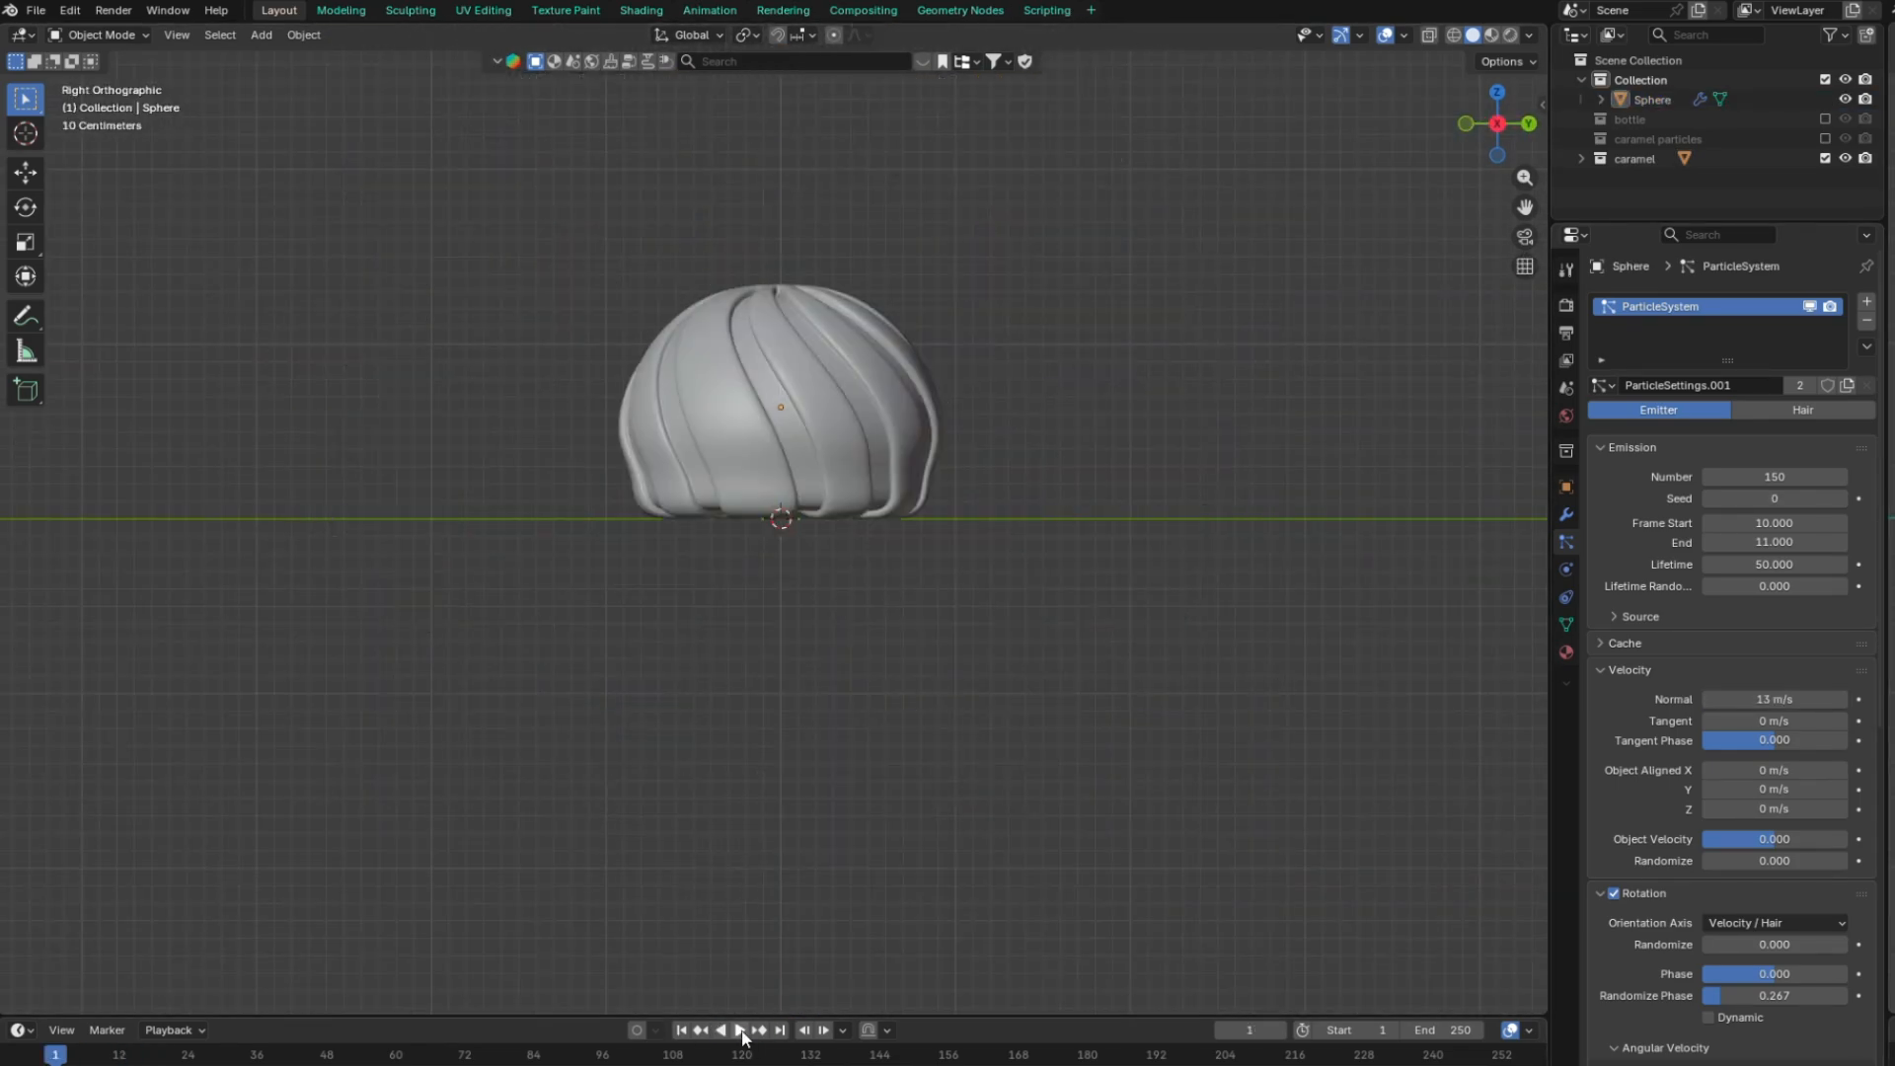
Edit the inner sphere's mesh and flatten its base by moving the lowest vertex up along Z with proportional editing
{"action": "left_click", "coordinate": [825, 375]}
{"action": "middle_click_drag", "start_coordinate": [693, 403], "coordinate": [697, 474]}
{"action": "key", "text": "Tab"}
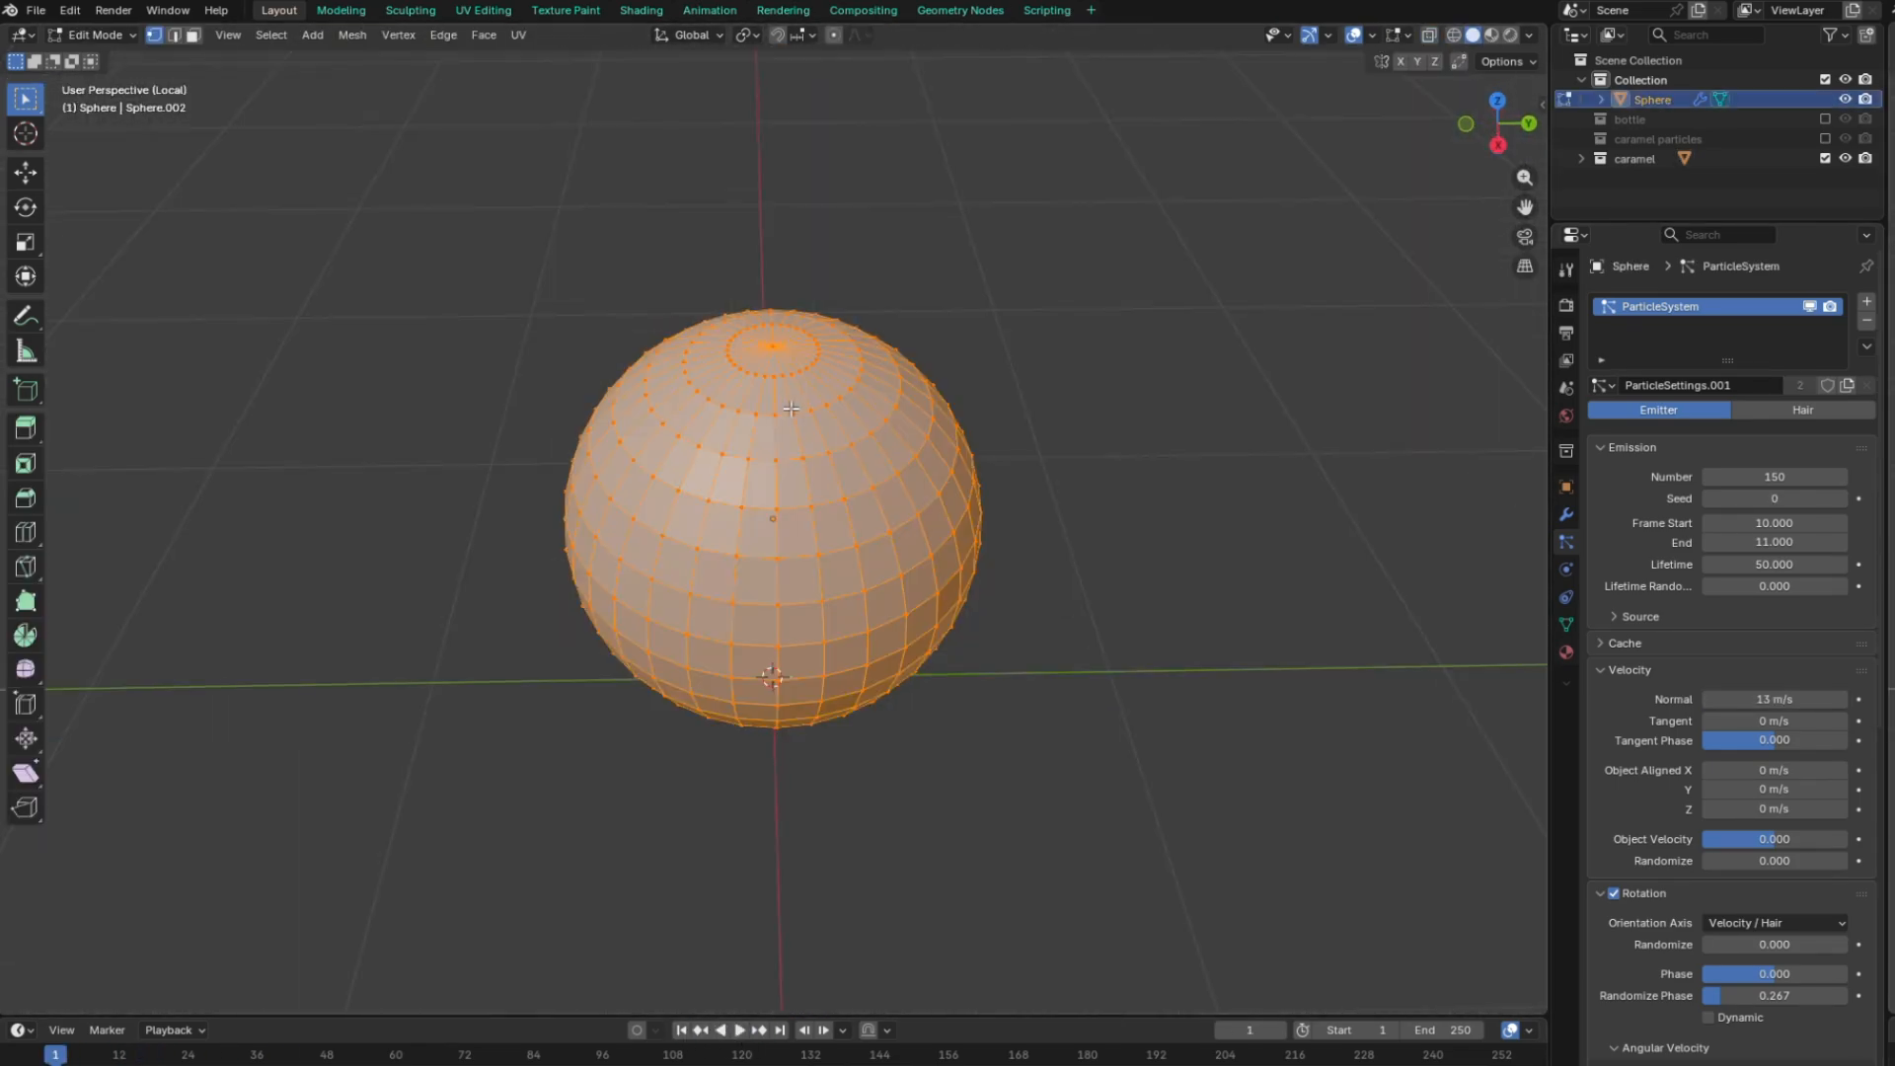
{"action": "key", "text": "KP_3"}
{"action": "left_click", "coordinate": [786, 730]}
{"action": "key", "text": "o"}
{"action": "key", "text": "g"}
{"action": "key", "text": "z"}
{"action": "left_click", "coordinate": [827, 593]}
Flatten the sphere's top slightly by lowering the topmost vertex along Z, and return to Object Mode
{"action": "middle_click_drag", "start_coordinate": [827, 592], "coordinate": [832, 642]}
{"action": "left_click", "coordinate": [775, 316]}
{"action": "key", "text": "g"}
{"action": "key", "text": "z"}
{"action": "left_click", "coordinate": [782, 336]}
{"action": "key", "text": "Tab"}
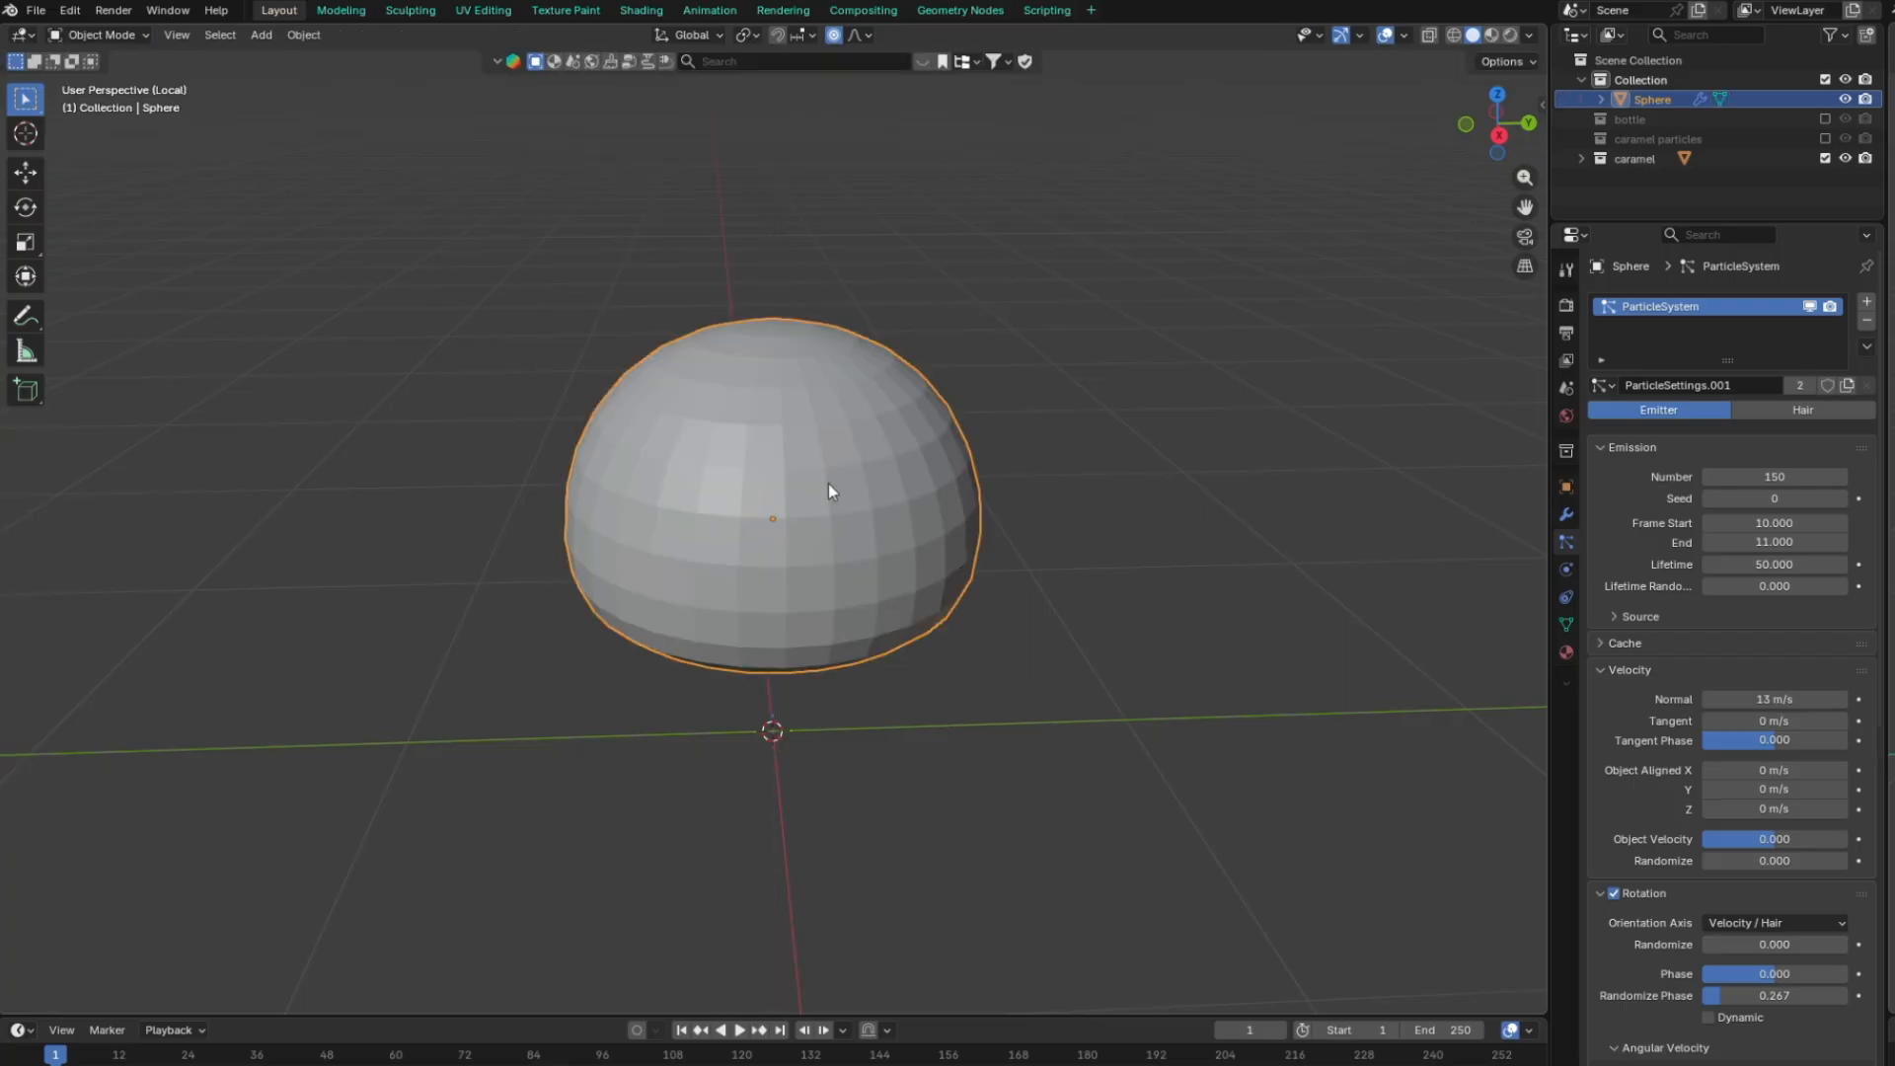
Leave local view, enable X-ray, then enlarge the flattened sphere and move it along Z to fit inside the caramel cube
{"action": "middle_click_drag", "start_coordinate": [827, 483], "coordinate": [868, 630]}
{"action": "key", "text": "KP_3"}
{"action": "key", "text": "KP_Divide"}
{"action": "key", "text": "alt+z"}
{"action": "scroll", "coordinate": [874, 434], "scroll_direction": "up", "scroll_amount": 2}
{"action": "key", "text": "s"}
{"action": "left_click", "coordinate": [1046, 337]}
{"action": "key", "text": "g"}
{"action": "key", "text": "z"}
{"action": "key", "text": "Tab"}
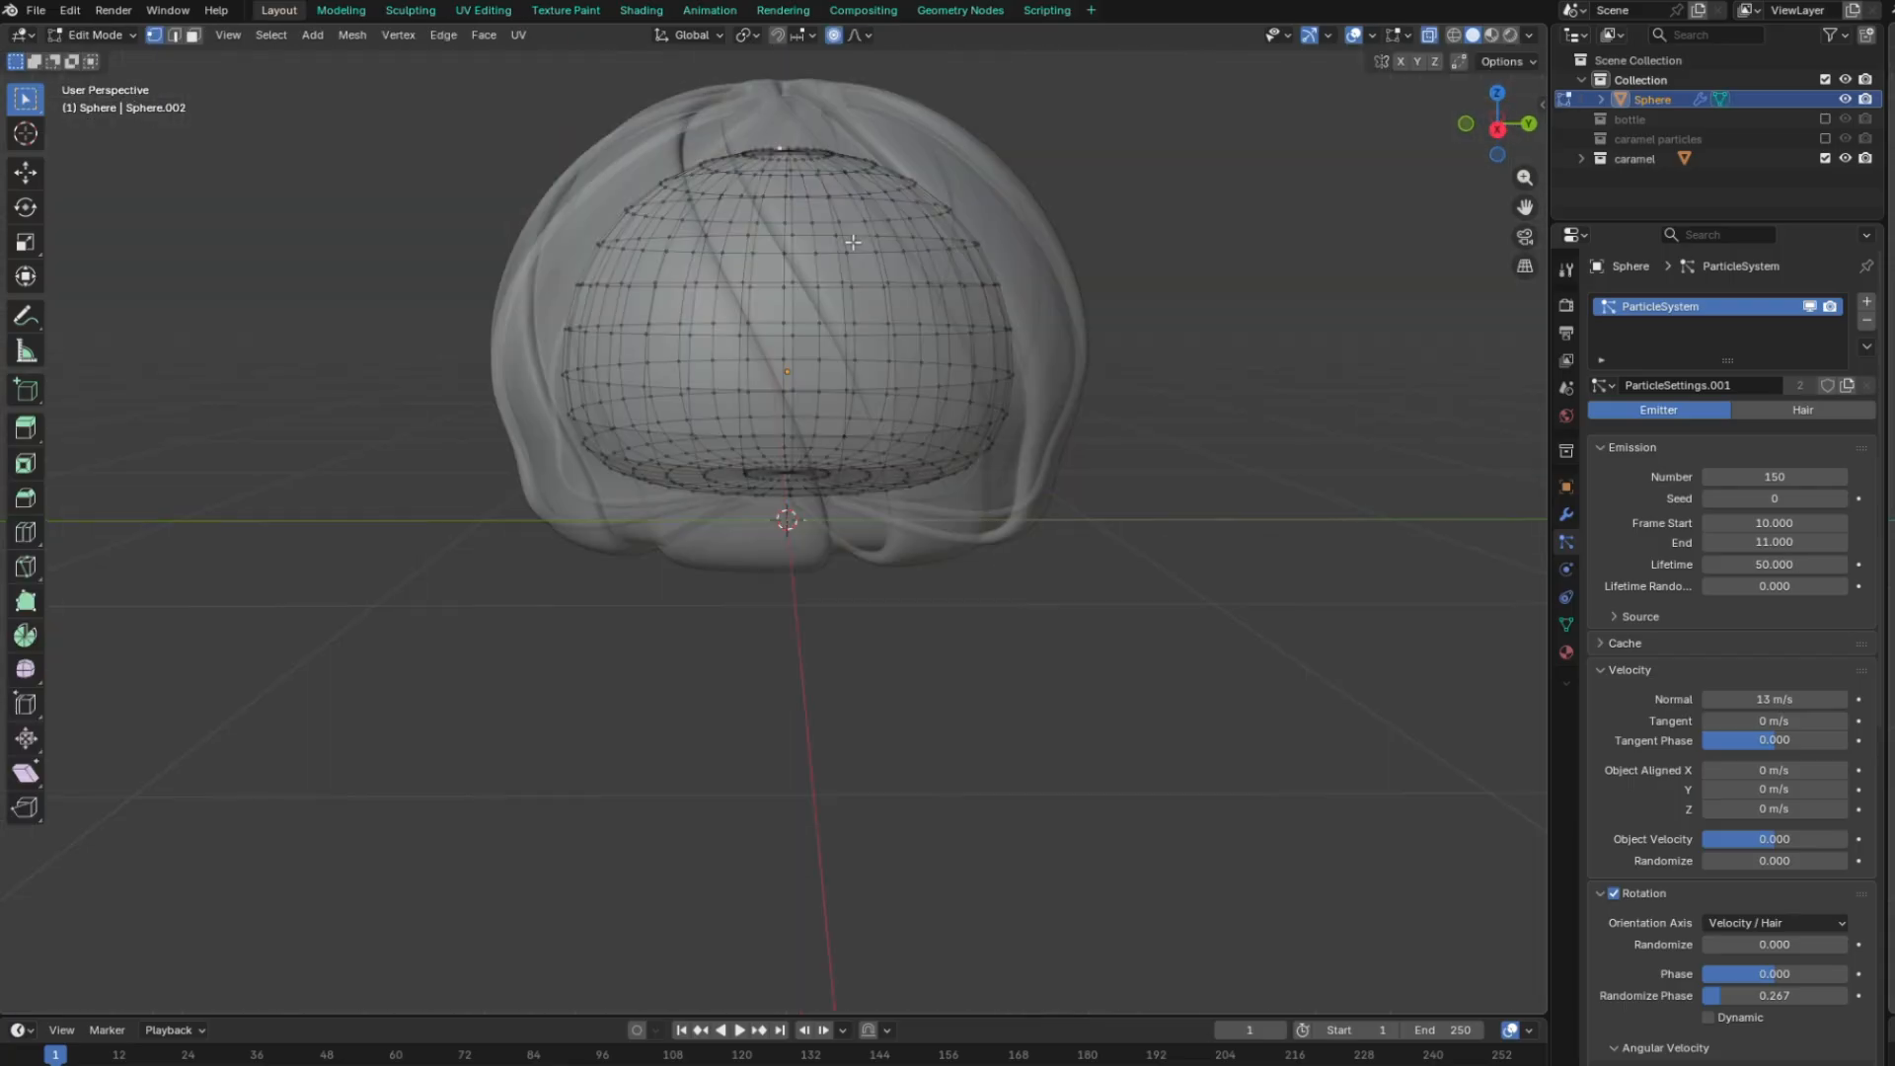
Move the sphere's top vertex along Z with proportional editing, and scale the edge loop around its middle to follow the caramel shell
{"action": "left_click", "coordinate": [787, 163]}
{"action": "key", "text": "KP_3"}
{"action": "key", "text": "g"}
{"action": "key", "text": "z"}
{"action": "left_click", "coordinate": [900, 379], "text": "alt"}
{"action": "key", "text": "s"}
{"action": "left_click", "coordinate": [915, 383]}
Adjust the height of the sphere's topmost vertex along Z again and return to Object Mode
{"action": "left_click", "coordinate": [787, 179]}
{"action": "key", "text": "g"}
{"action": "key", "text": "z"}
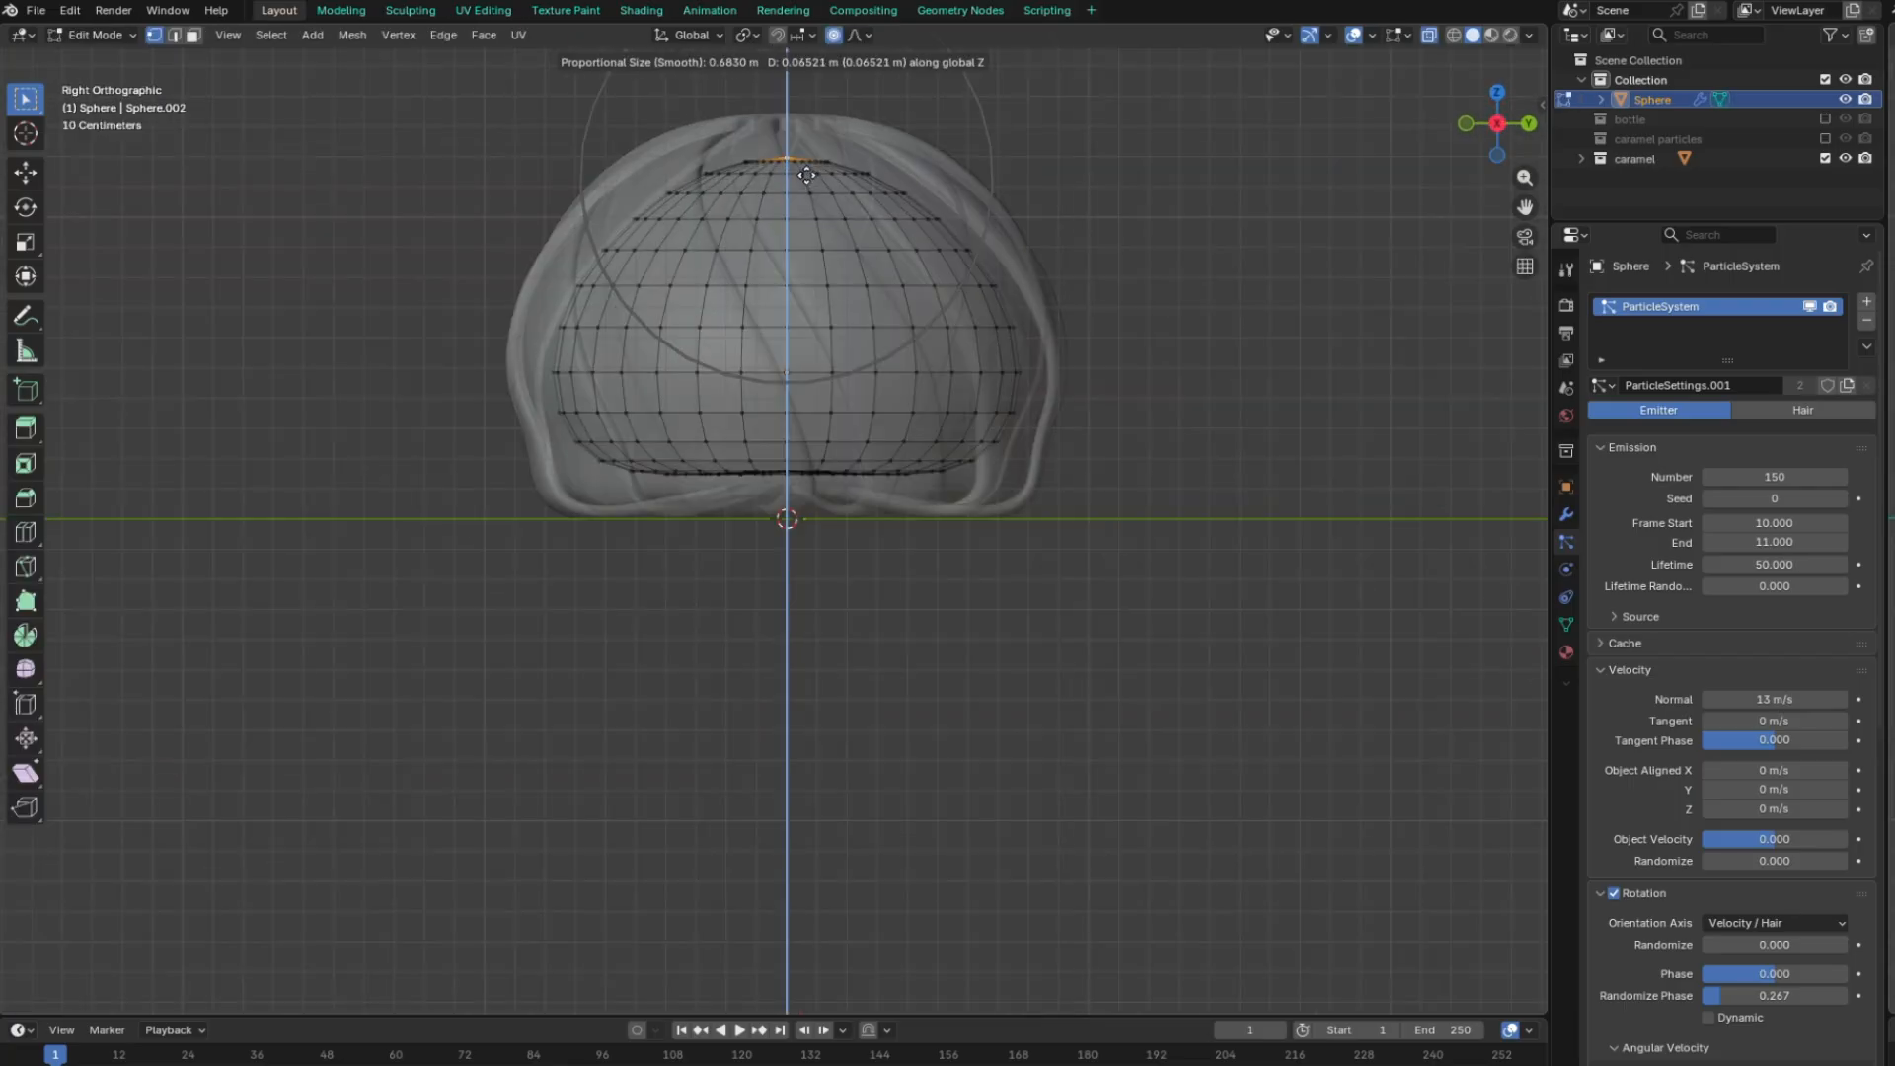
{"action": "left_click", "coordinate": [800, 197]}
{"action": "key", "text": "Tab"}
Apply the reshaped sphere's transform, turn off X-ray, and play the particle burst
{"action": "key", "text": "ctrl+a"}
{"action": "left_click", "coordinate": [801, 259]}
{"action": "scroll", "coordinate": [799, 493], "scroll_direction": "down", "scroll_amount": 4}
{"action": "key", "text": "alt+z"}
{"action": "key", "text": "space"}
{"action": "middle_click_drag", "start_coordinate": [1085, 256], "coordinate": [1179, 307]}
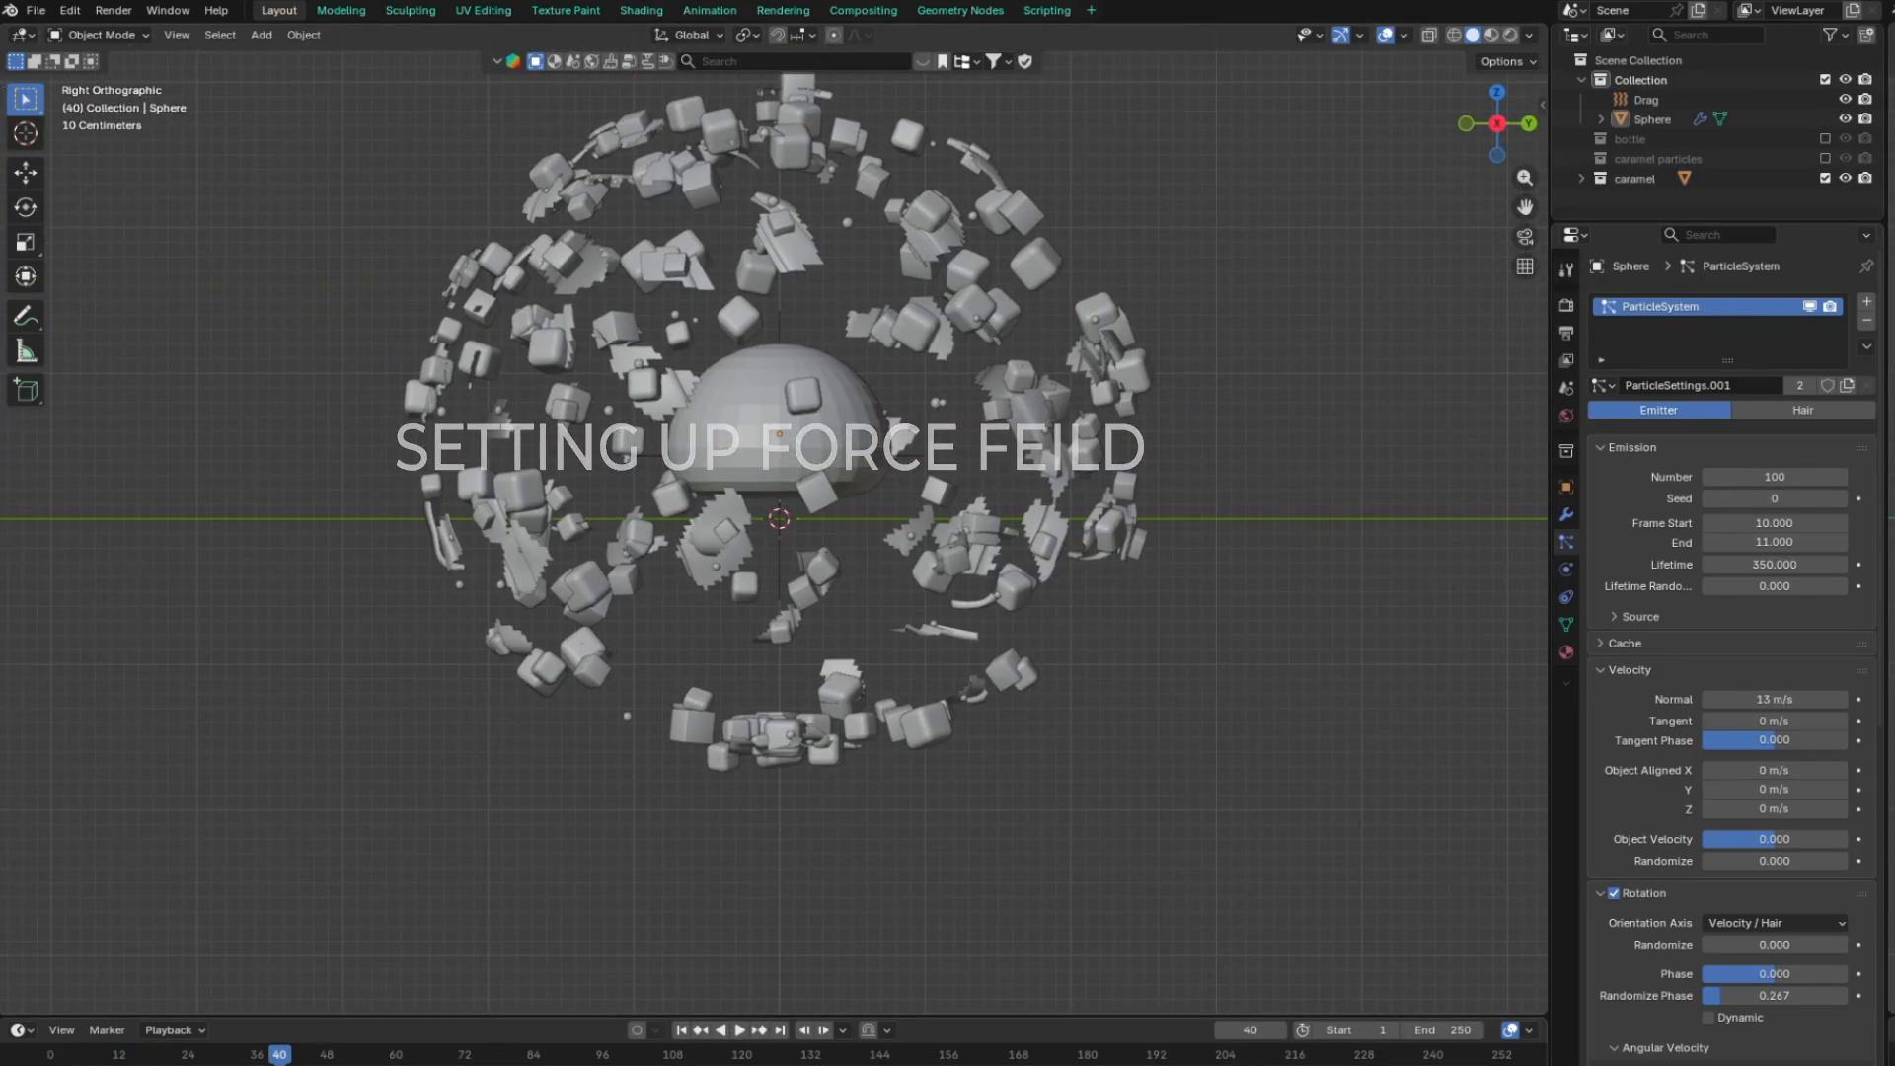
Keyframe the Drag force field's Linear strength of 2 at frame 20
{"action": "left_click", "coordinate": [777, 562]}
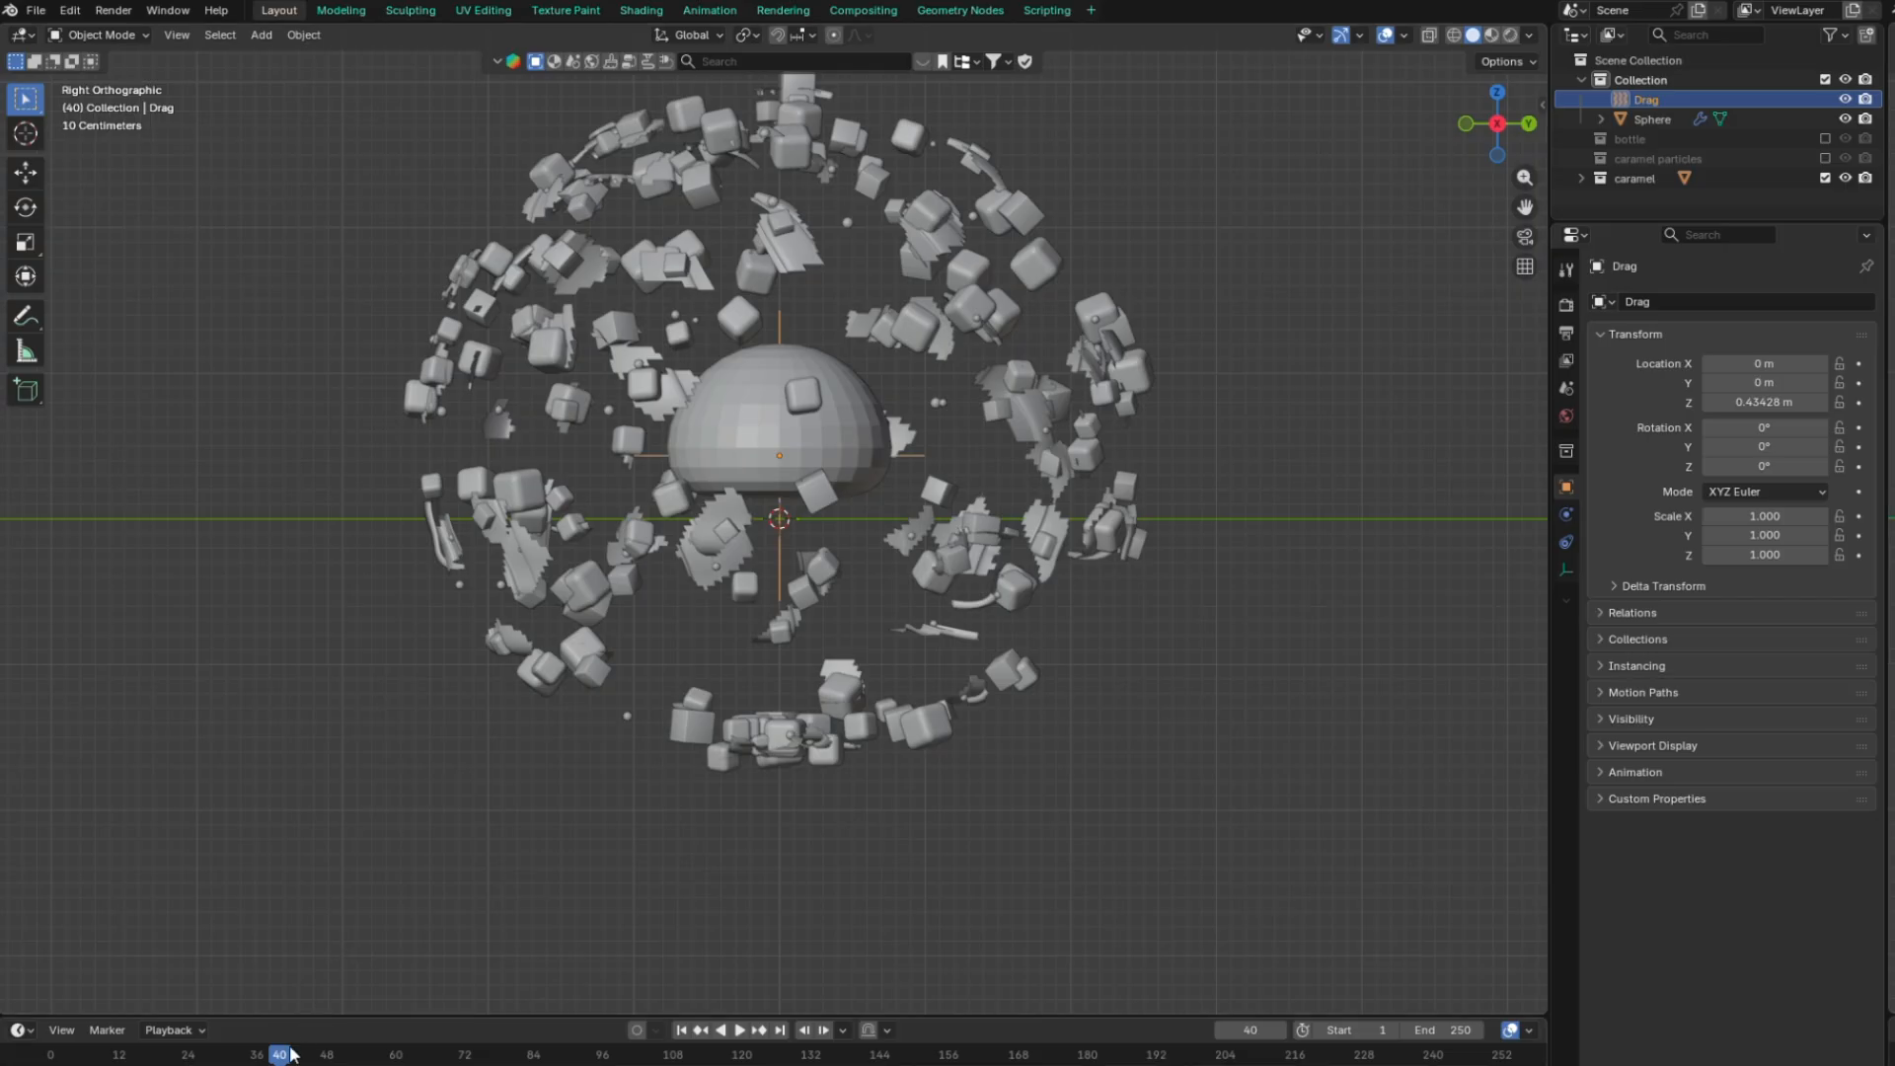
{"action": "left_click_drag", "start_coordinate": [292, 1054], "coordinate": [164, 1058]}
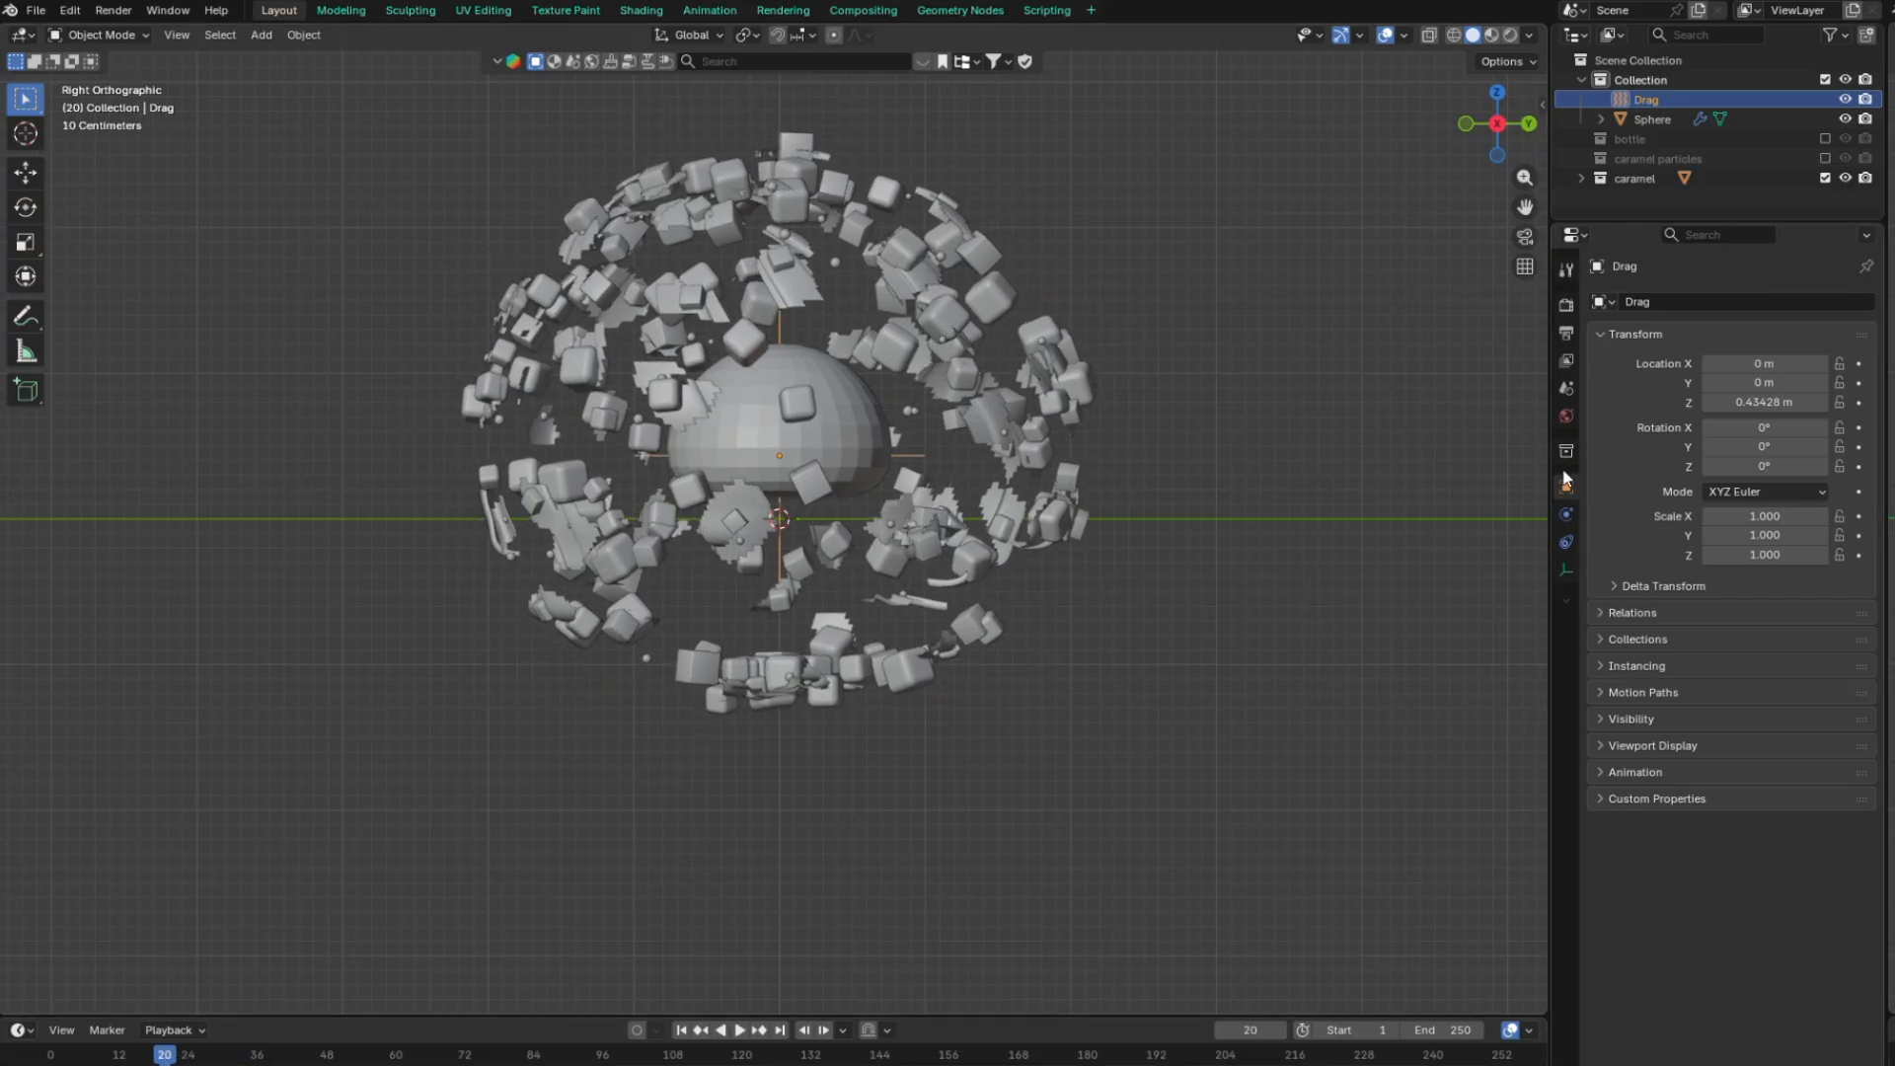
{"action": "left_click", "coordinate": [1566, 514]}
{"action": "left_click", "coordinate": [1859, 453]}
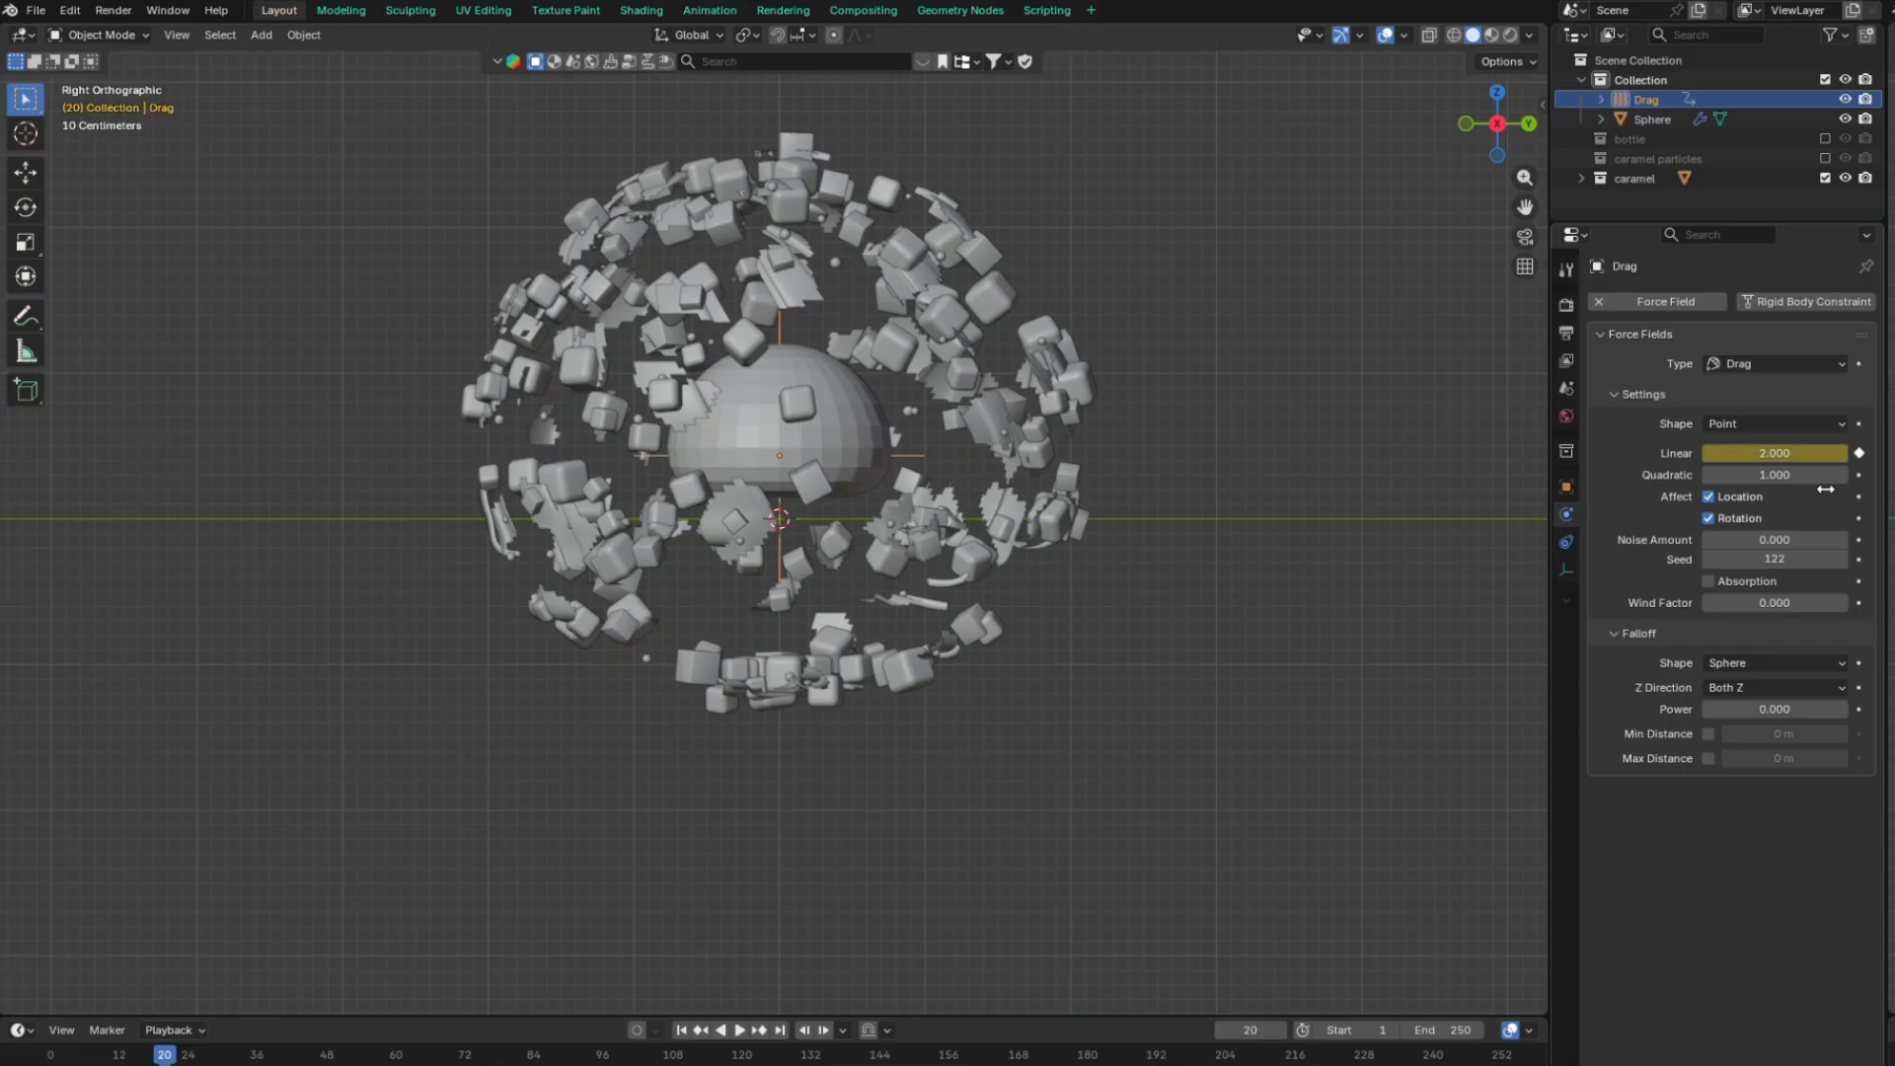
Set the Drag field's Linear strength to 0 at frame 19 and keyframe it
{"action": "left_click_drag", "start_coordinate": [165, 1058], "coordinate": [161, 1058]}
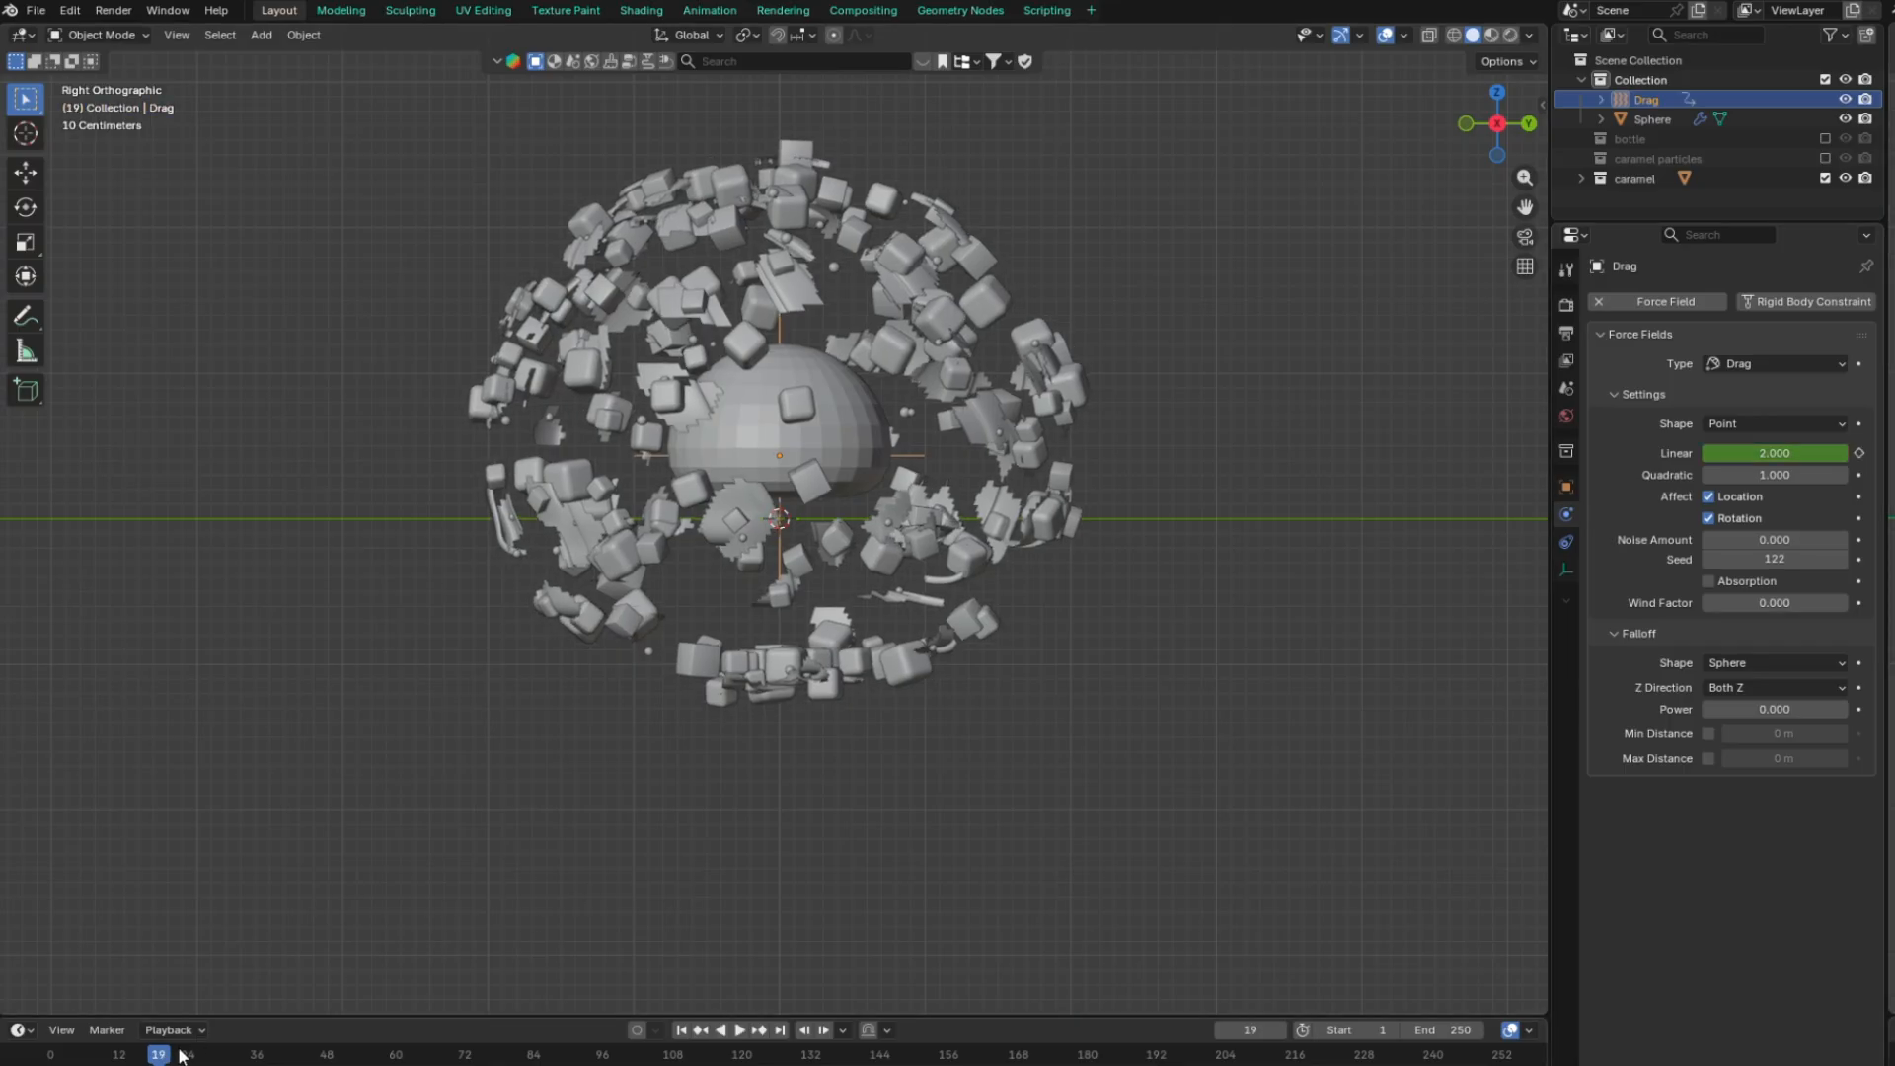
{"action": "left_click", "coordinate": [1712, 454]}
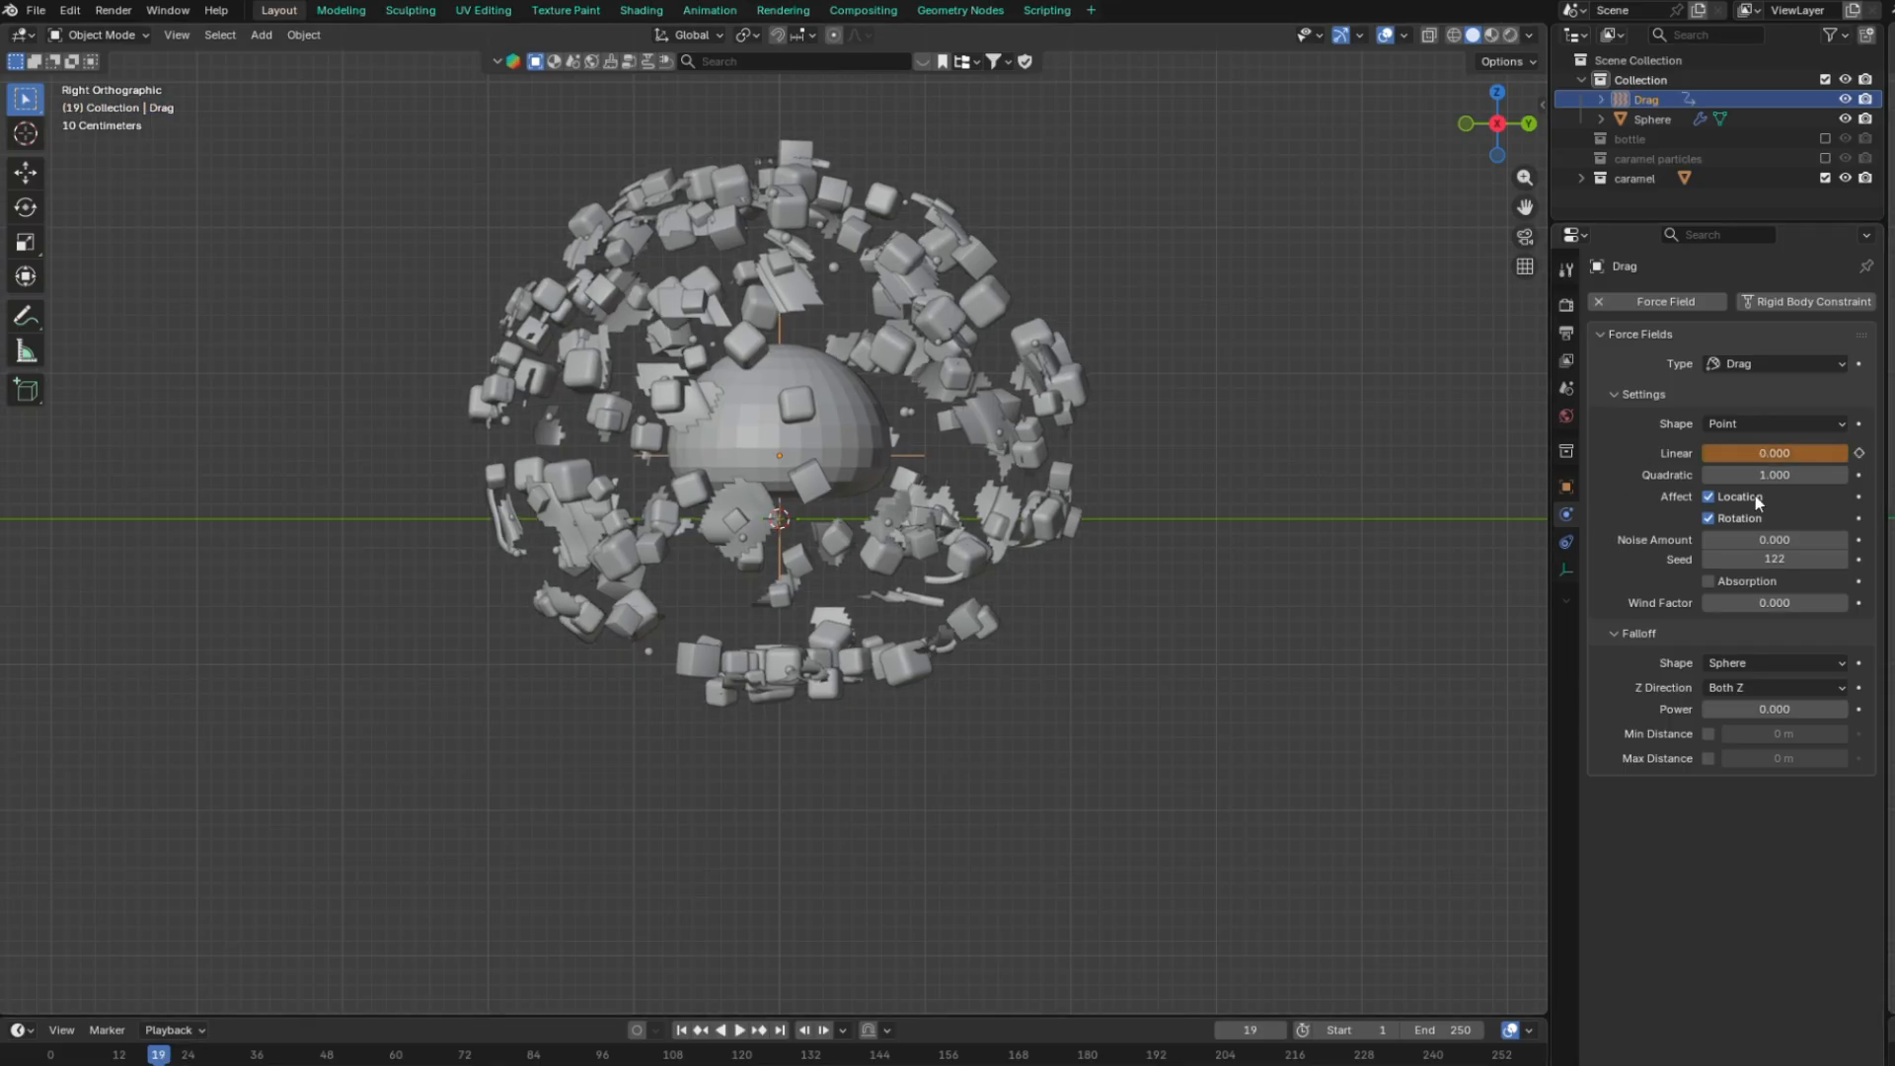
{"action": "key", "text": "i"}
{"action": "left_click", "coordinate": [1179, 697]}
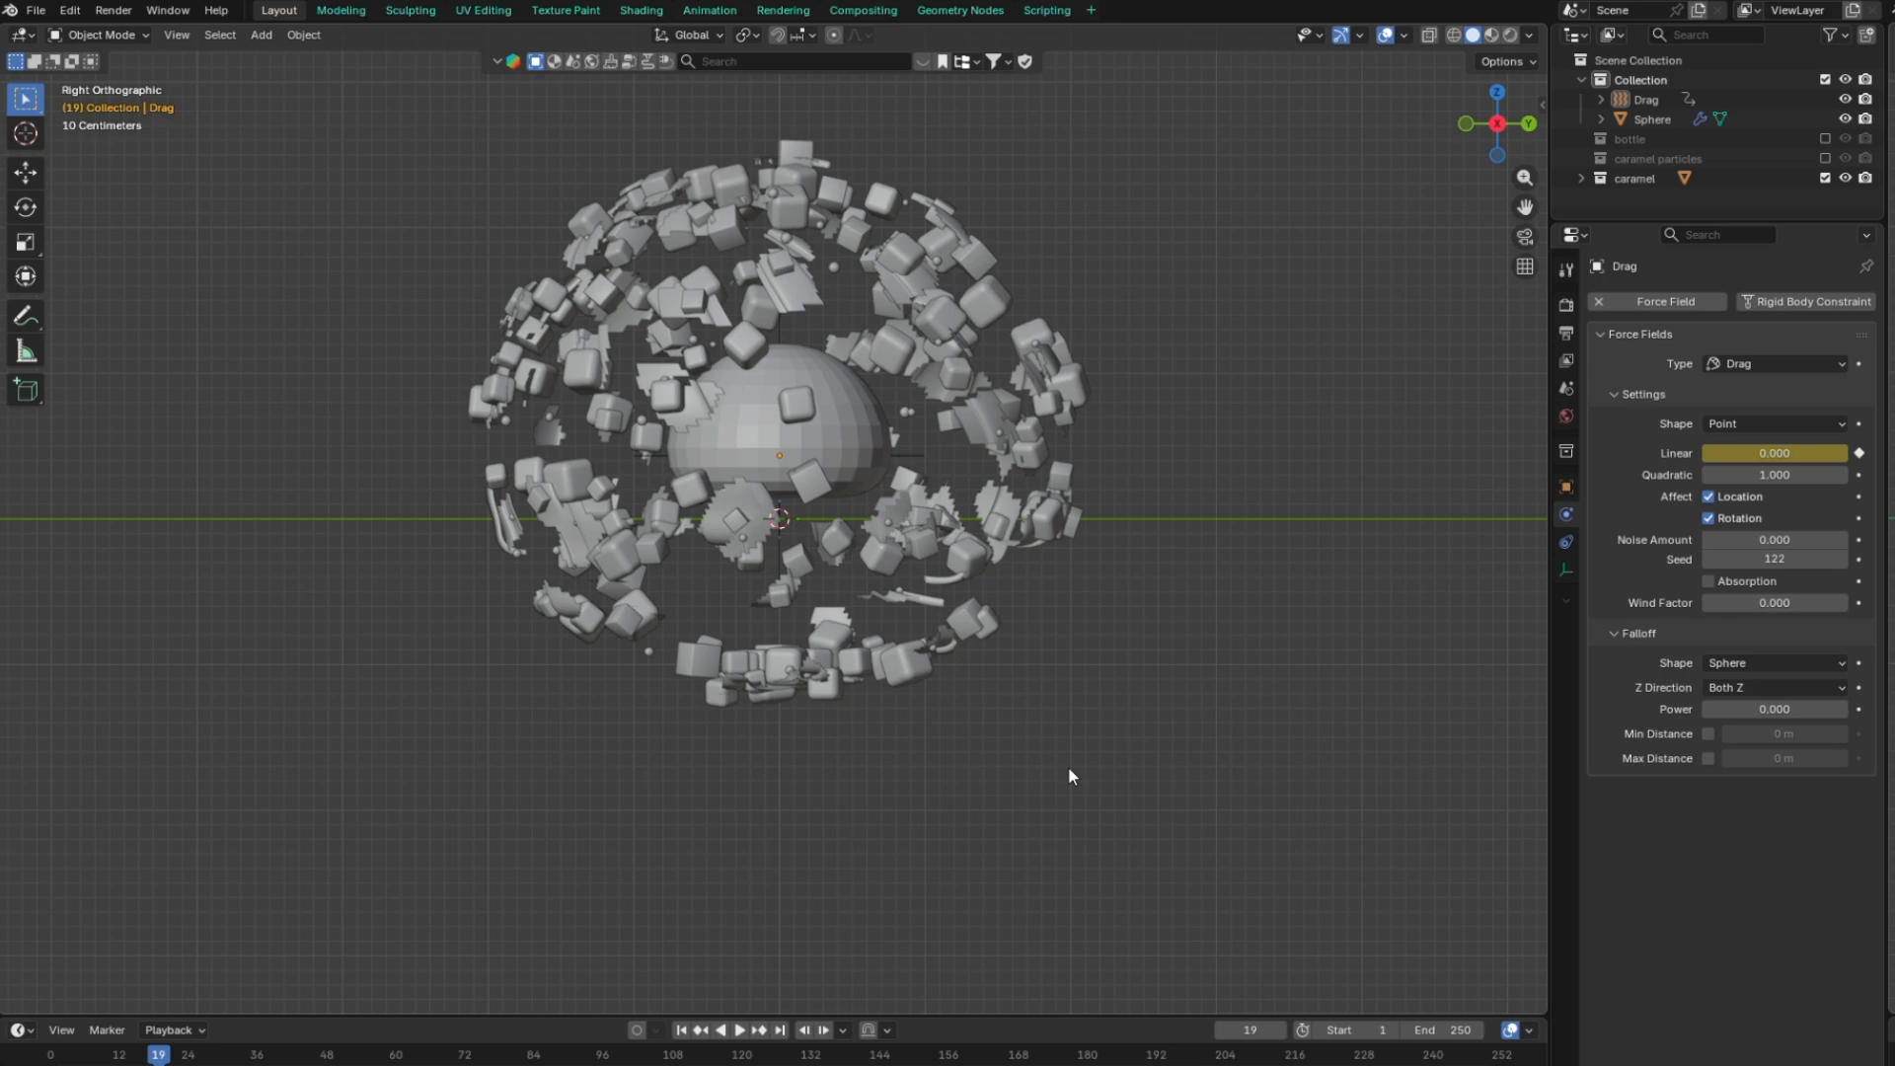
Play the animation from the first frame to examine the effect of the animated drag on the particles
{"action": "left_click", "coordinate": [680, 1031]}
{"action": "left_click", "coordinate": [739, 1031]}
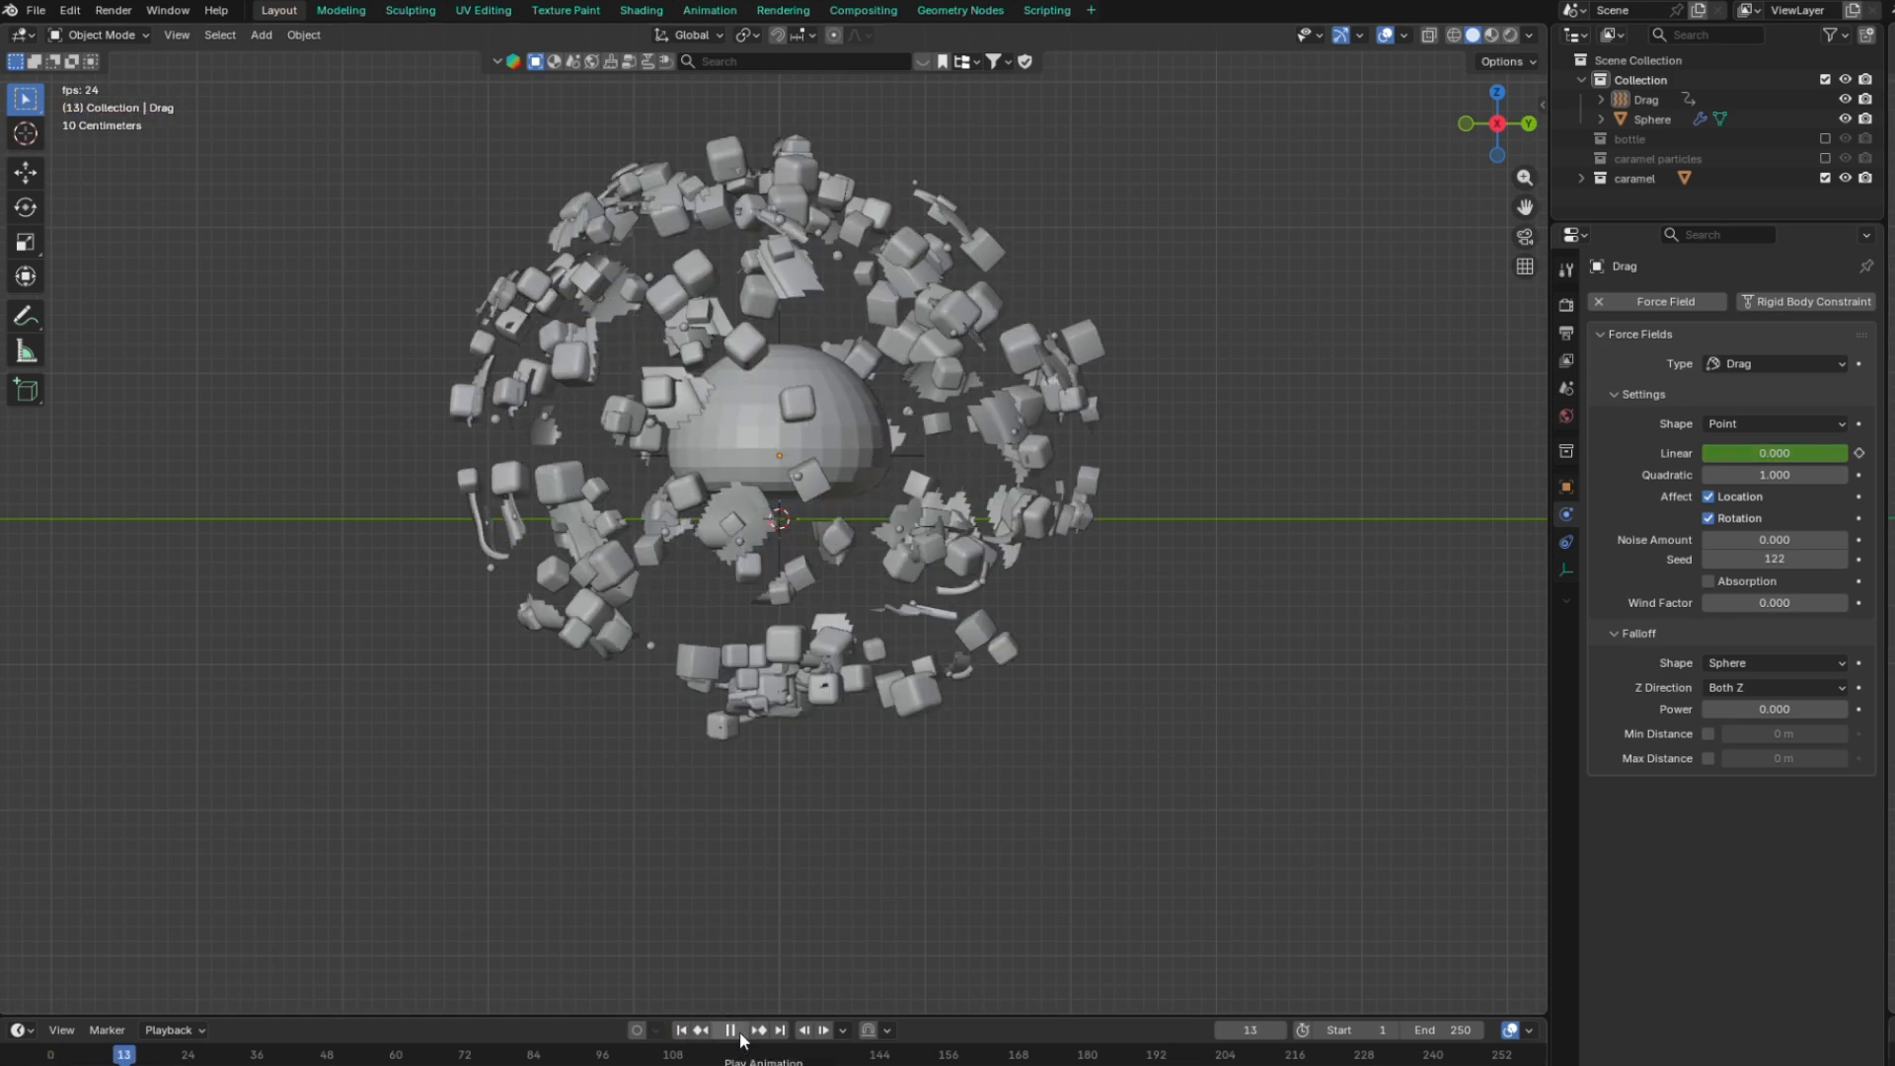
{"action": "left_click", "coordinate": [731, 1030]}
Enlarge the timeline and shift both of the Drag field's keyframes five frames earlier, to frames 14 and 15
{"action": "left_click_drag", "start_coordinate": [735, 1018], "coordinate": [624, 768]}
{"action": "left_click", "coordinate": [792, 474]}
{"action": "scroll", "coordinate": [252, 851], "scroll_direction": "up", "scroll_amount": 2}
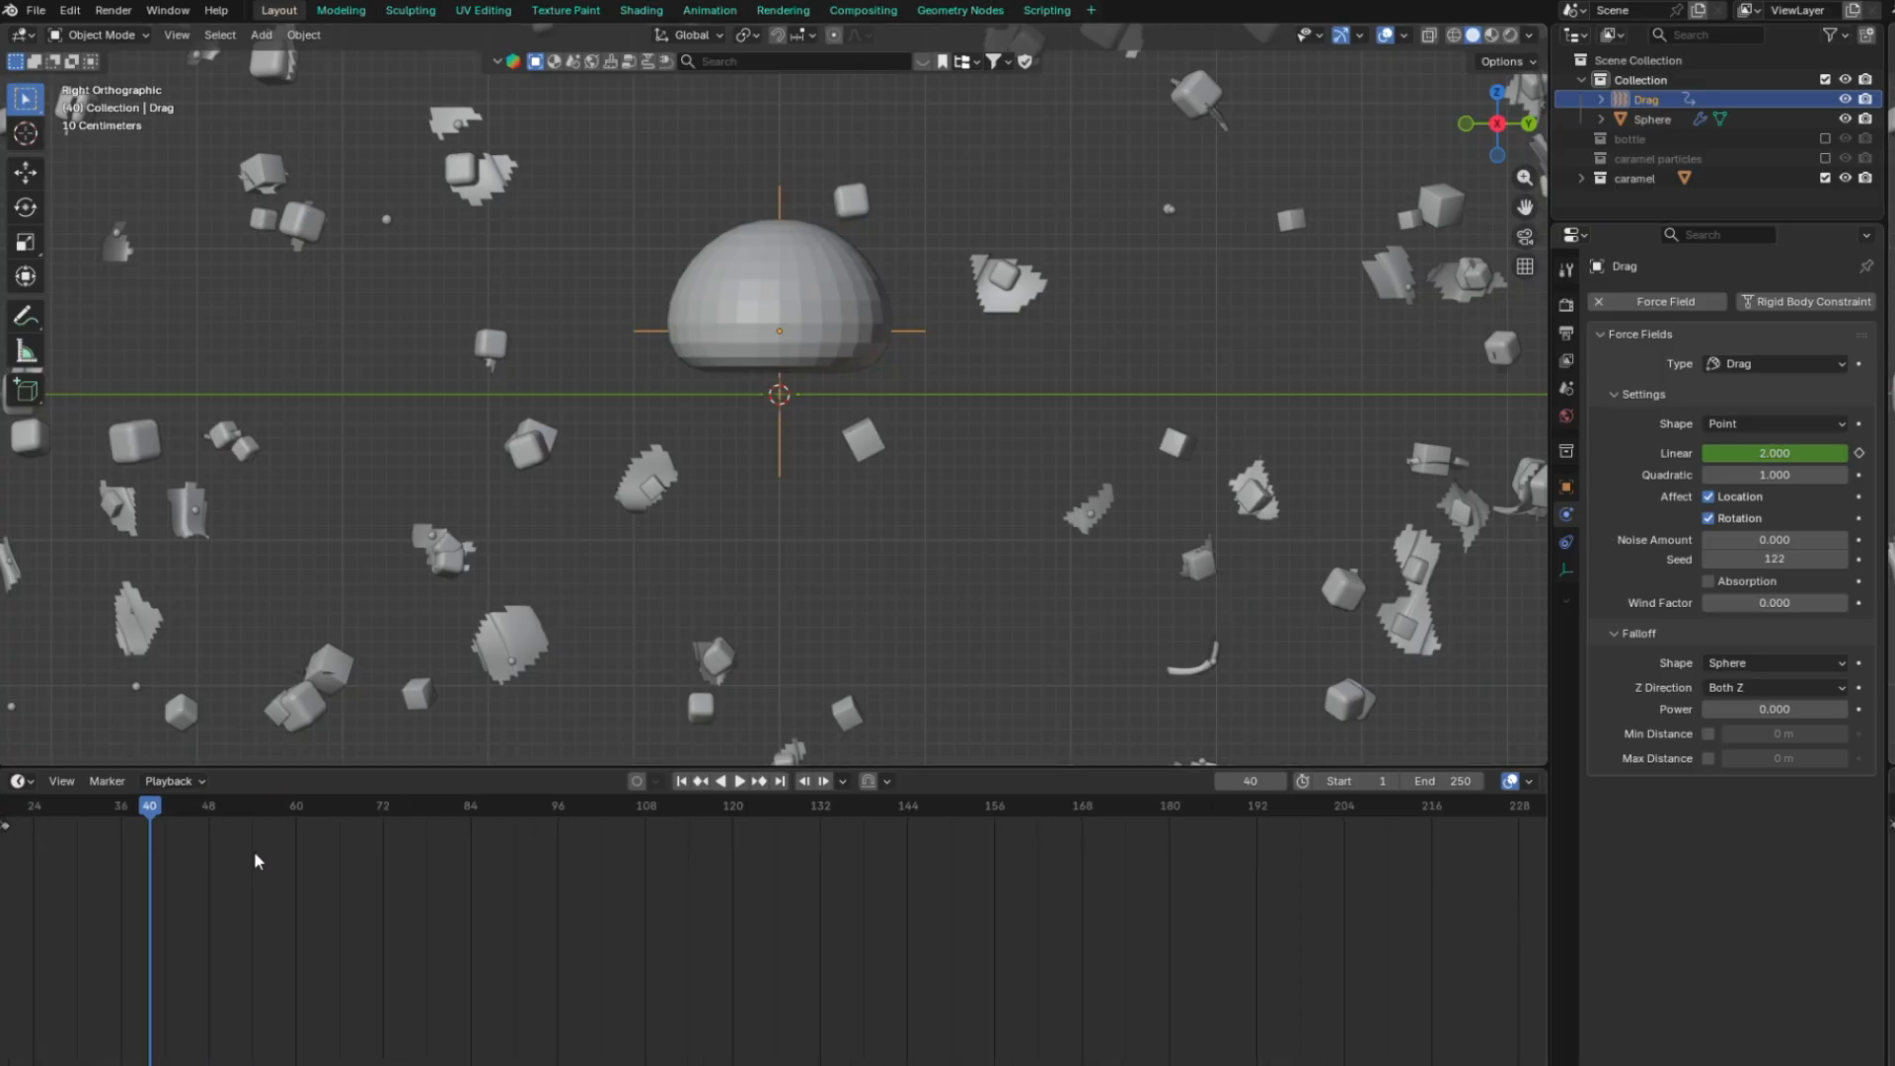
{"action": "middle_click_drag", "start_coordinate": [786, 909], "coordinate": [994, 912]}
{"action": "scroll", "coordinate": [770, 913], "scroll_direction": "up", "scroll_amount": 4}
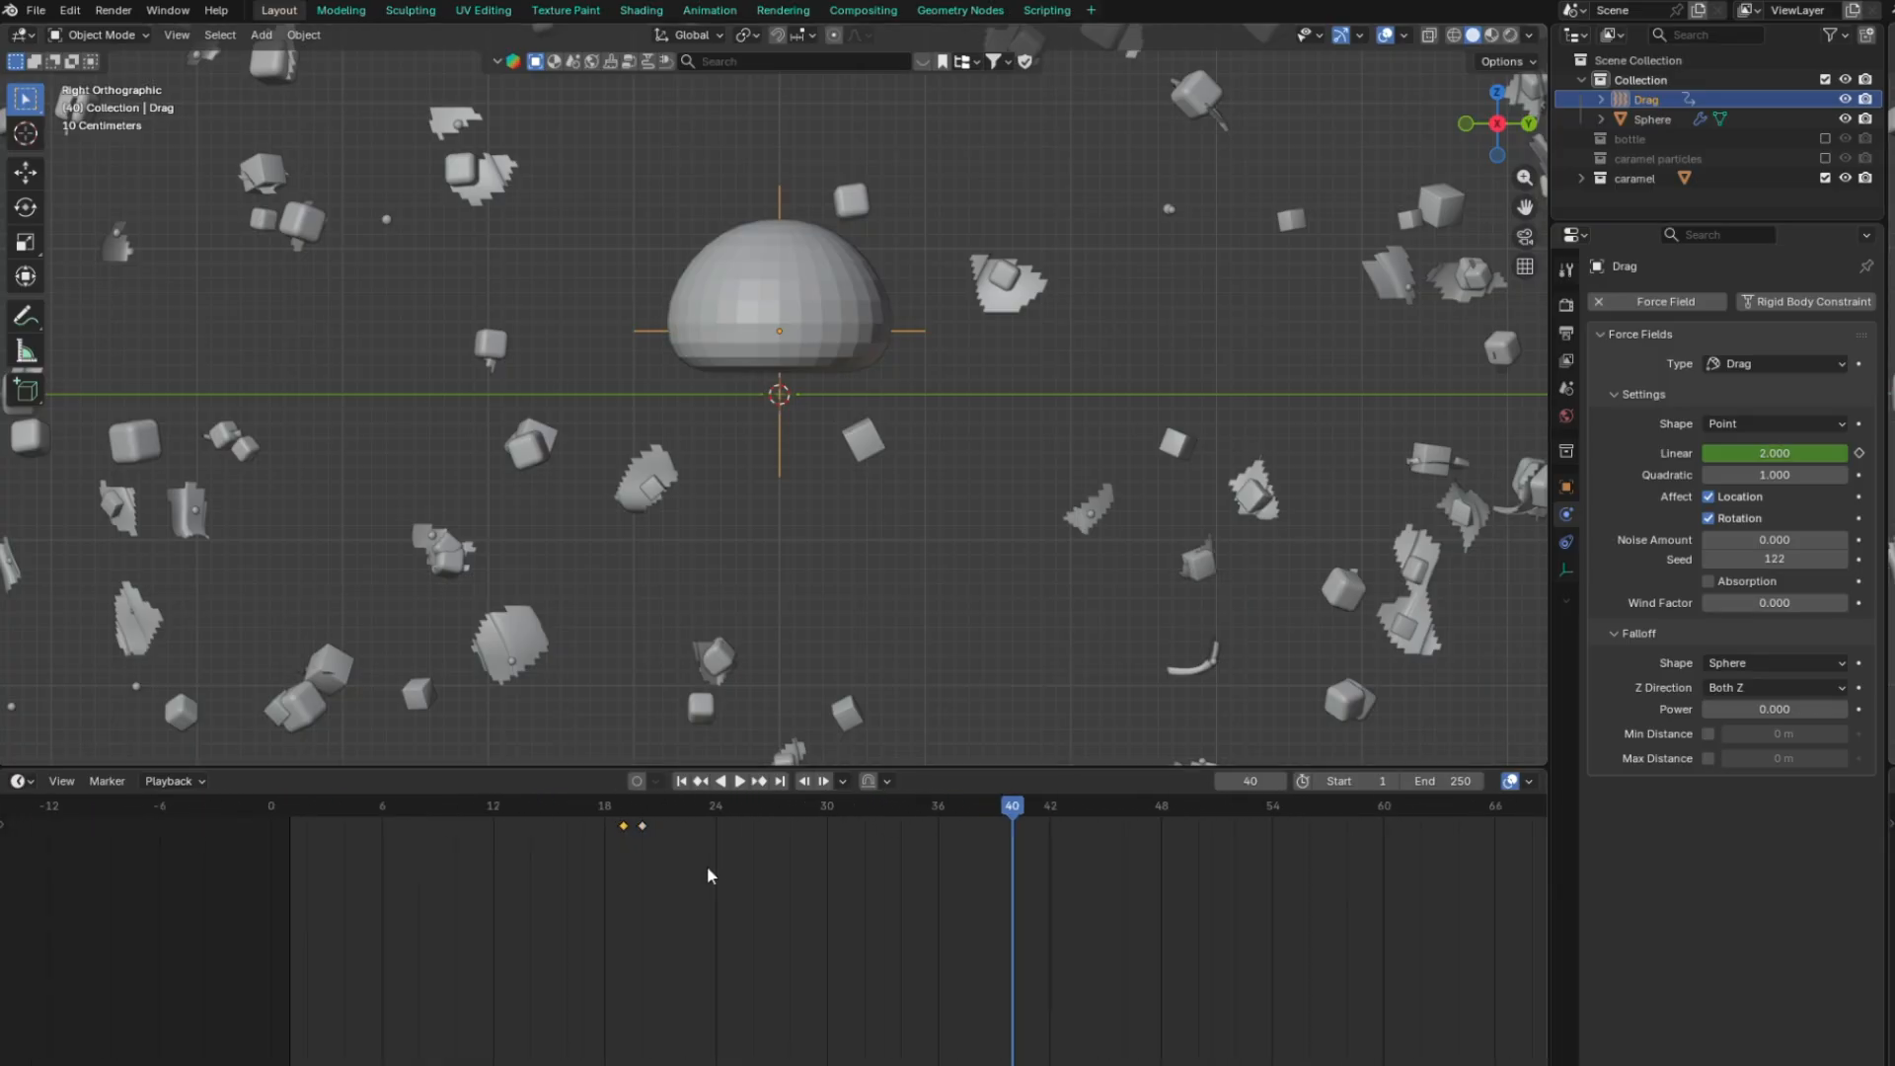
{"action": "left_click_drag", "start_coordinate": [706, 866], "coordinate": [612, 813]}
{"action": "key", "text": "g"}
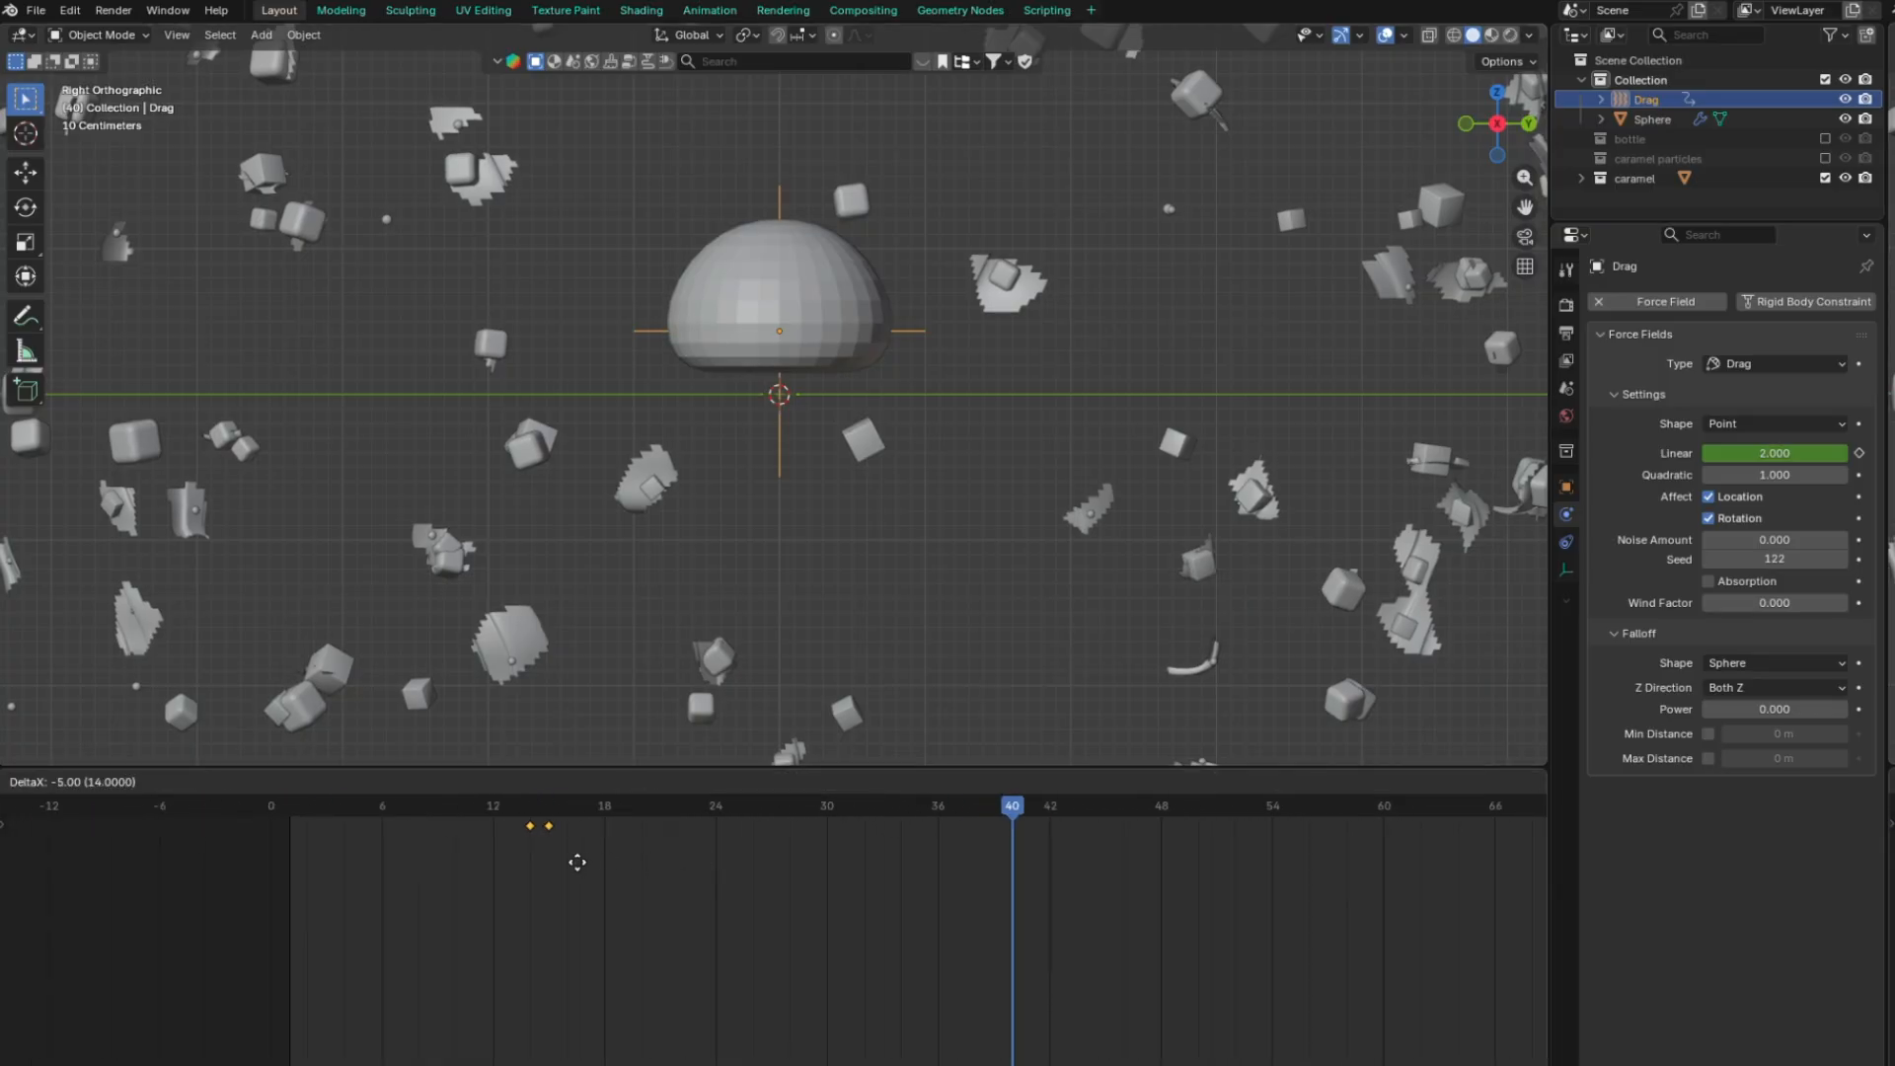
{"action": "left_click", "coordinate": [562, 868]}
Replay the burst from the start, fine-tune the timing of the drag keyframes, and return to frame 1
{"action": "left_click", "coordinate": [683, 781]}
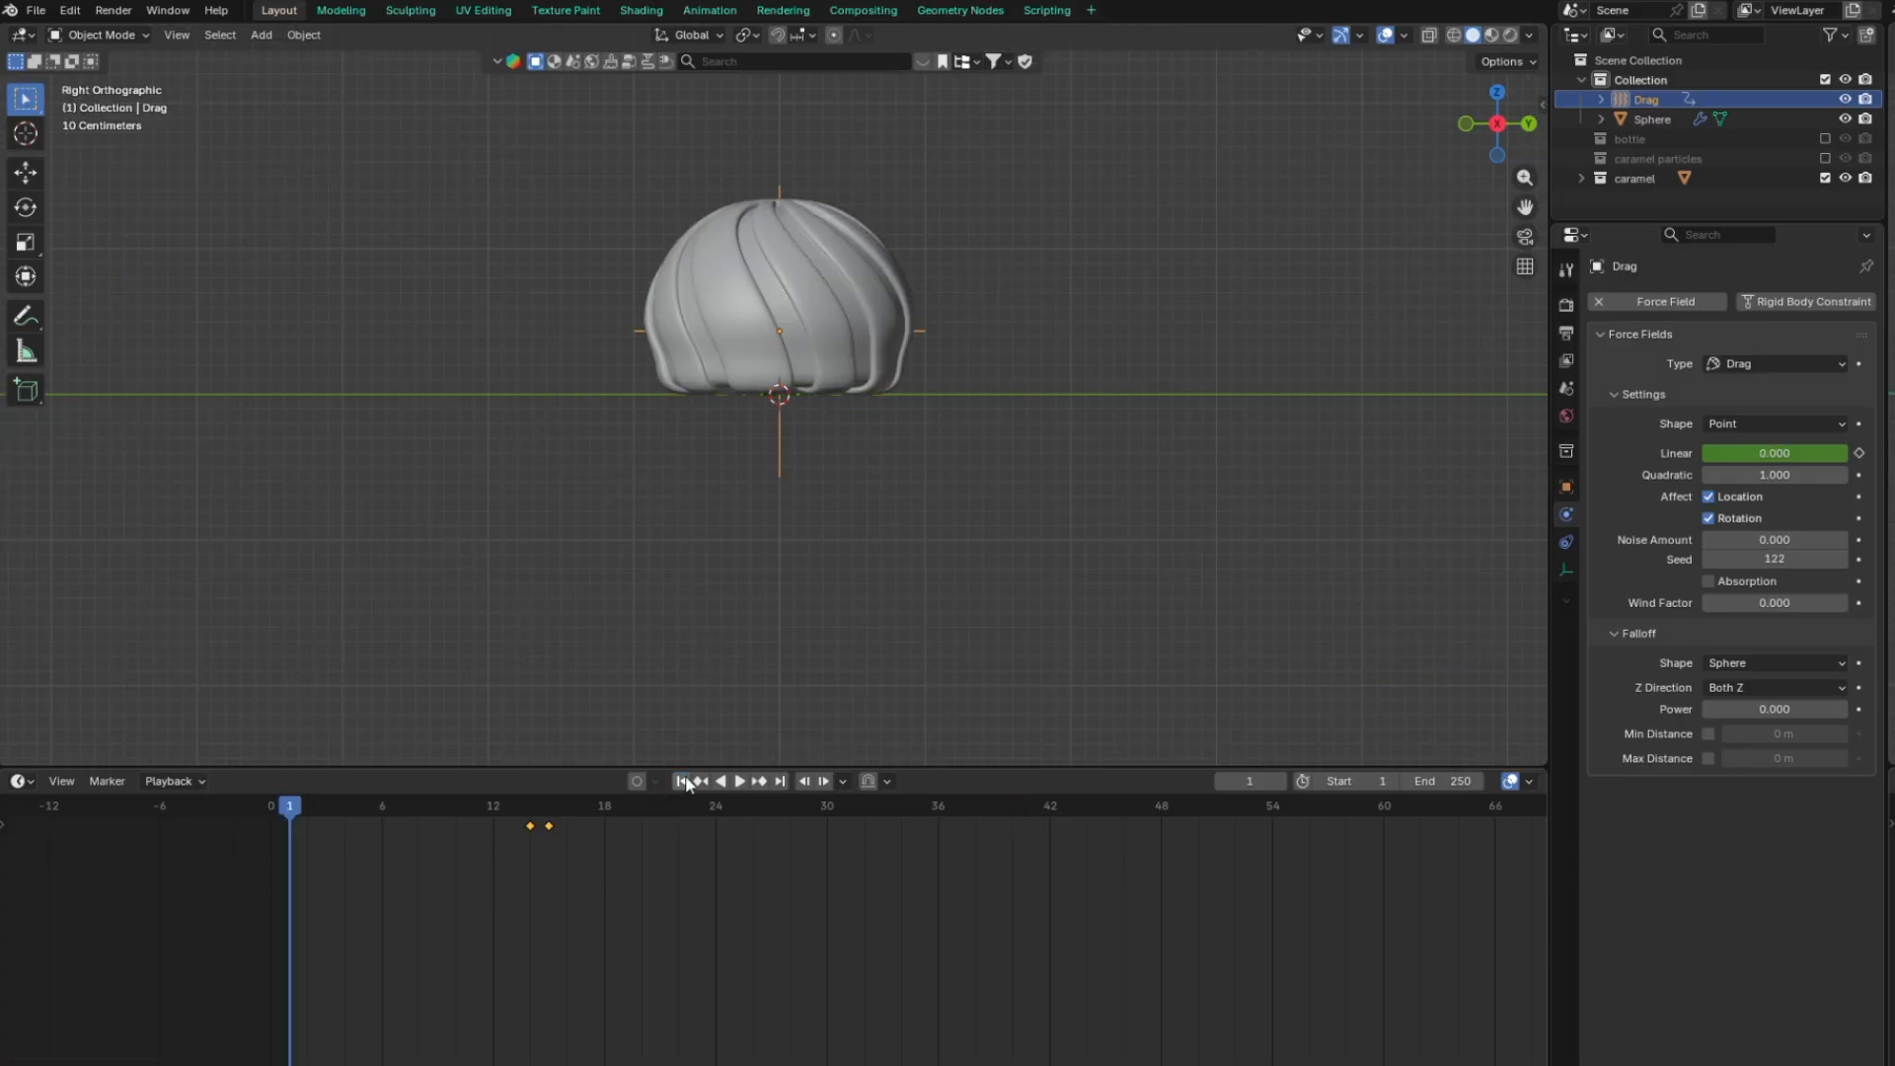
{"action": "left_click", "coordinate": [742, 781]}
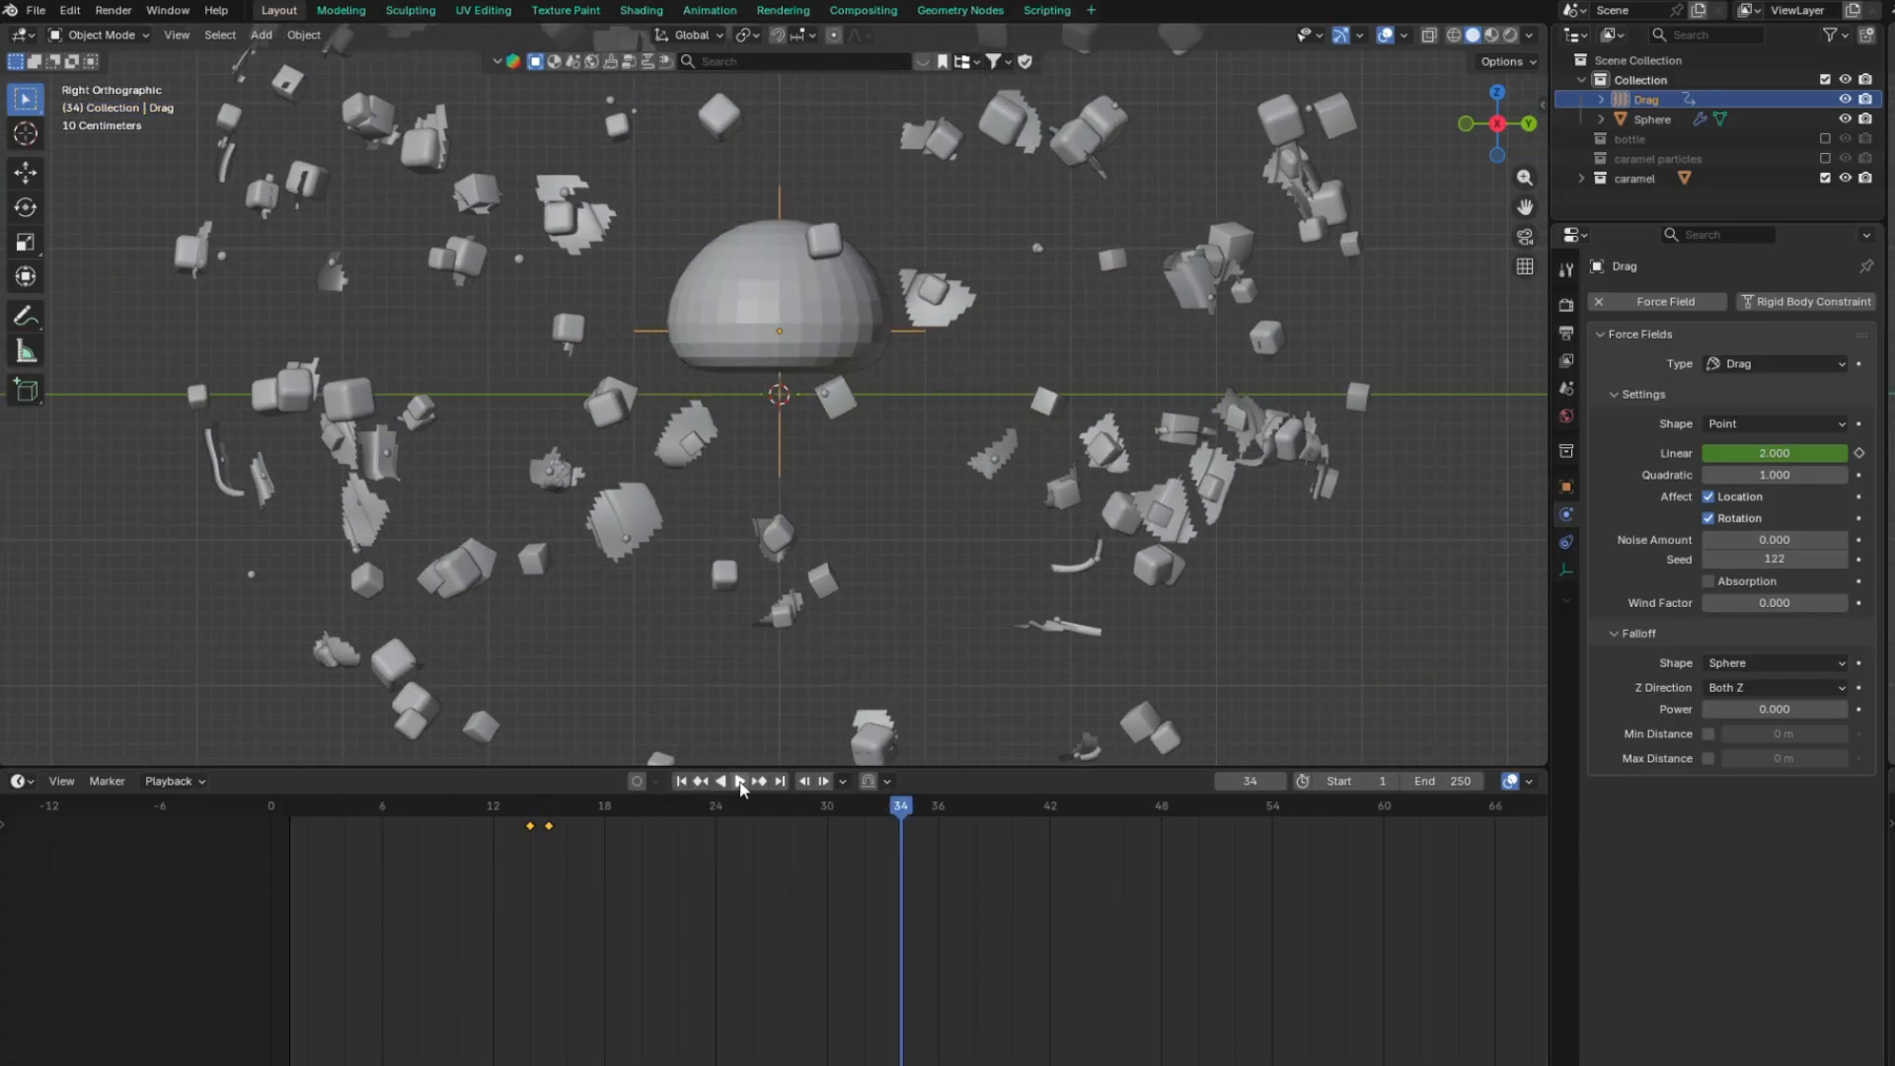
{"action": "key", "text": "g"}
{"action": "left_click", "coordinate": [622, 854]}
{"action": "key", "text": "g"}
{"action": "left_click", "coordinate": [551, 852]}
{"action": "left_click", "coordinate": [681, 782]}
Add a Vortex force field at the 3D cursor beneath the caramel
{"action": "left_click", "coordinate": [852, 680]}
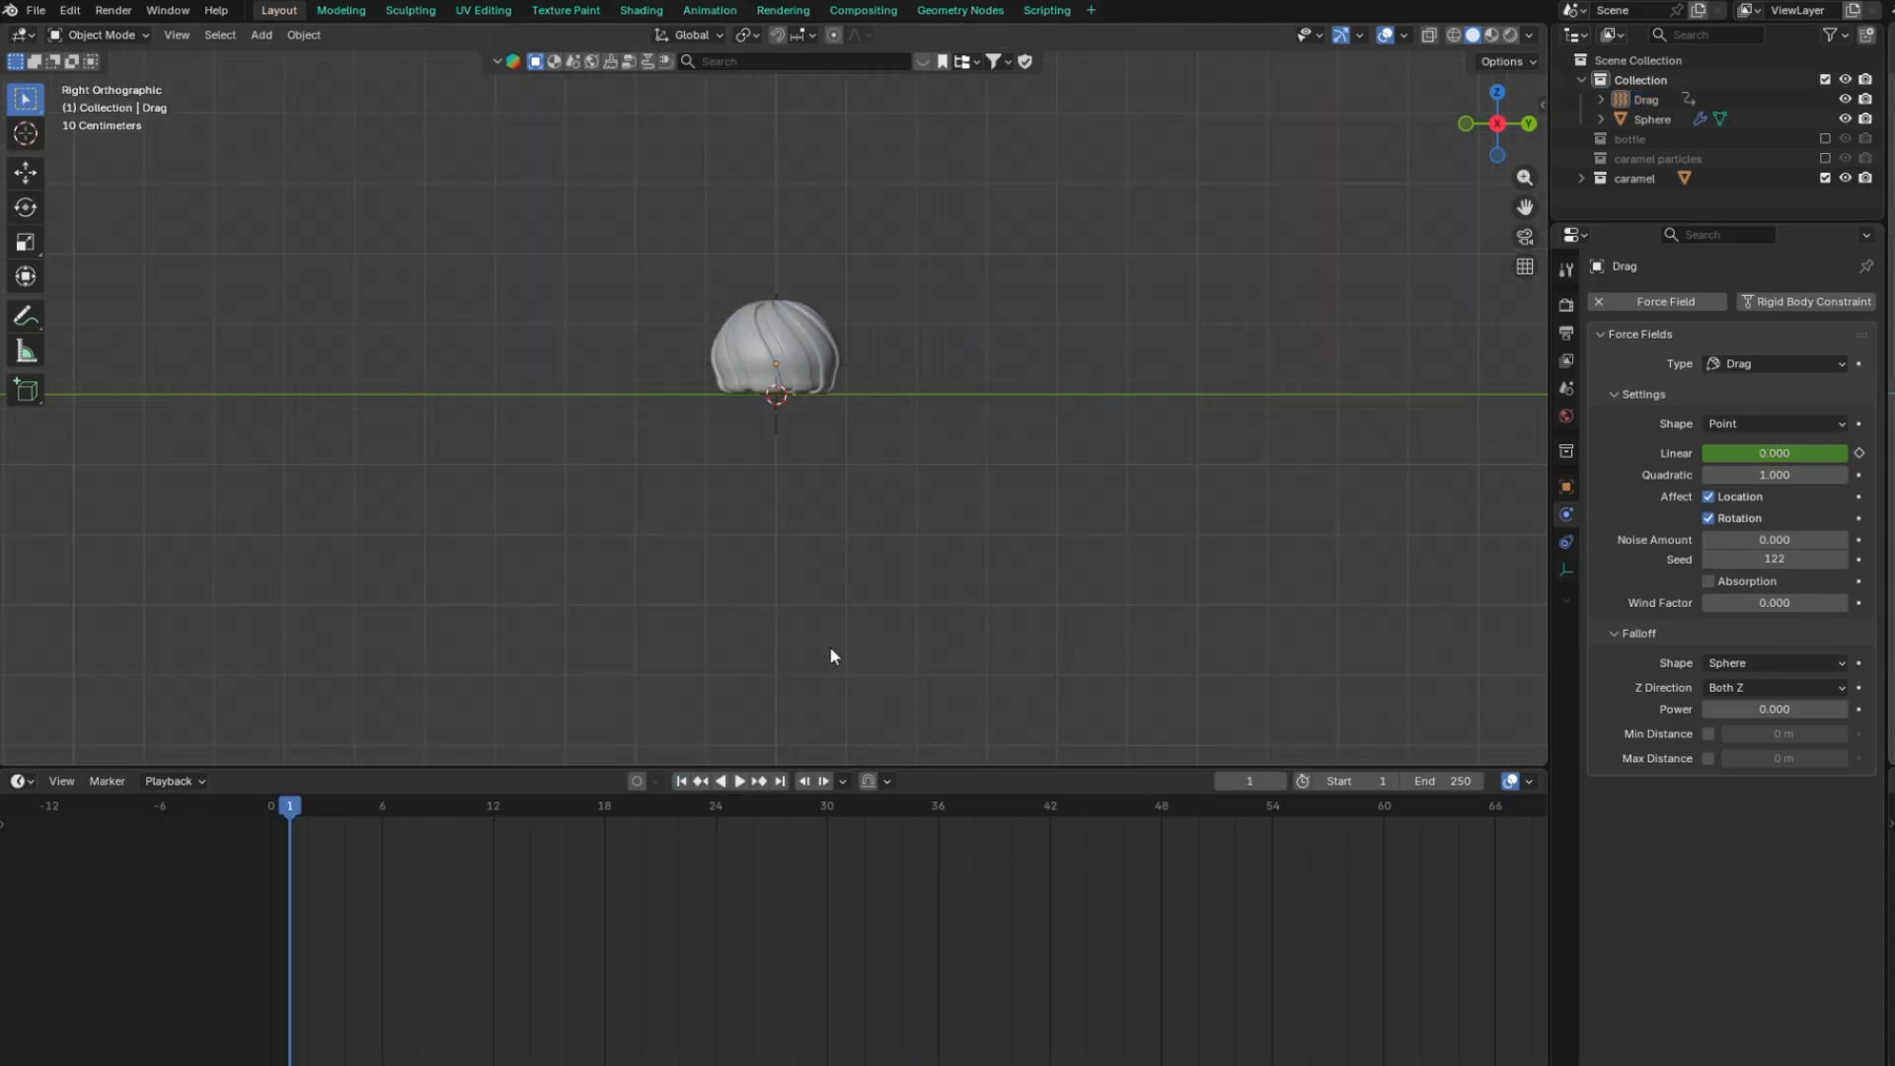
{"action": "key", "text": "shift+a"}
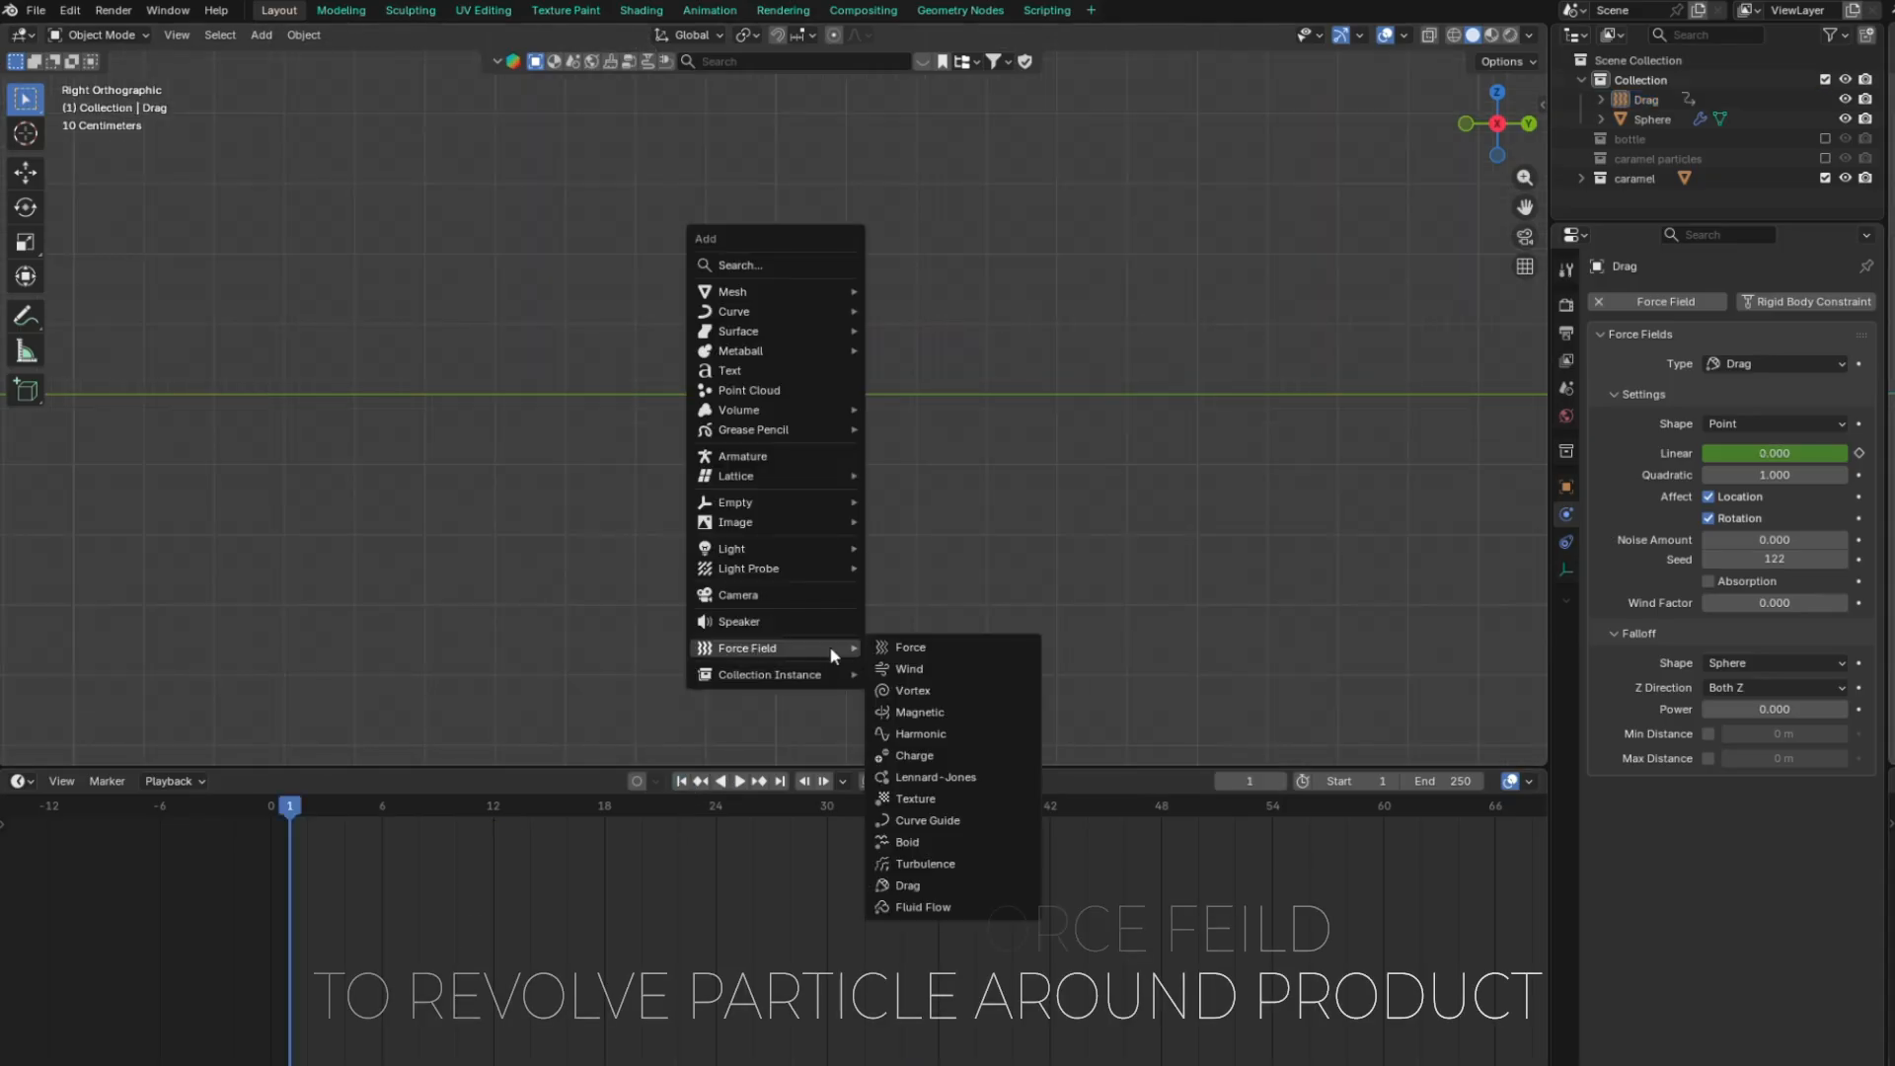
{"action": "left_click", "coordinate": [944, 694]}
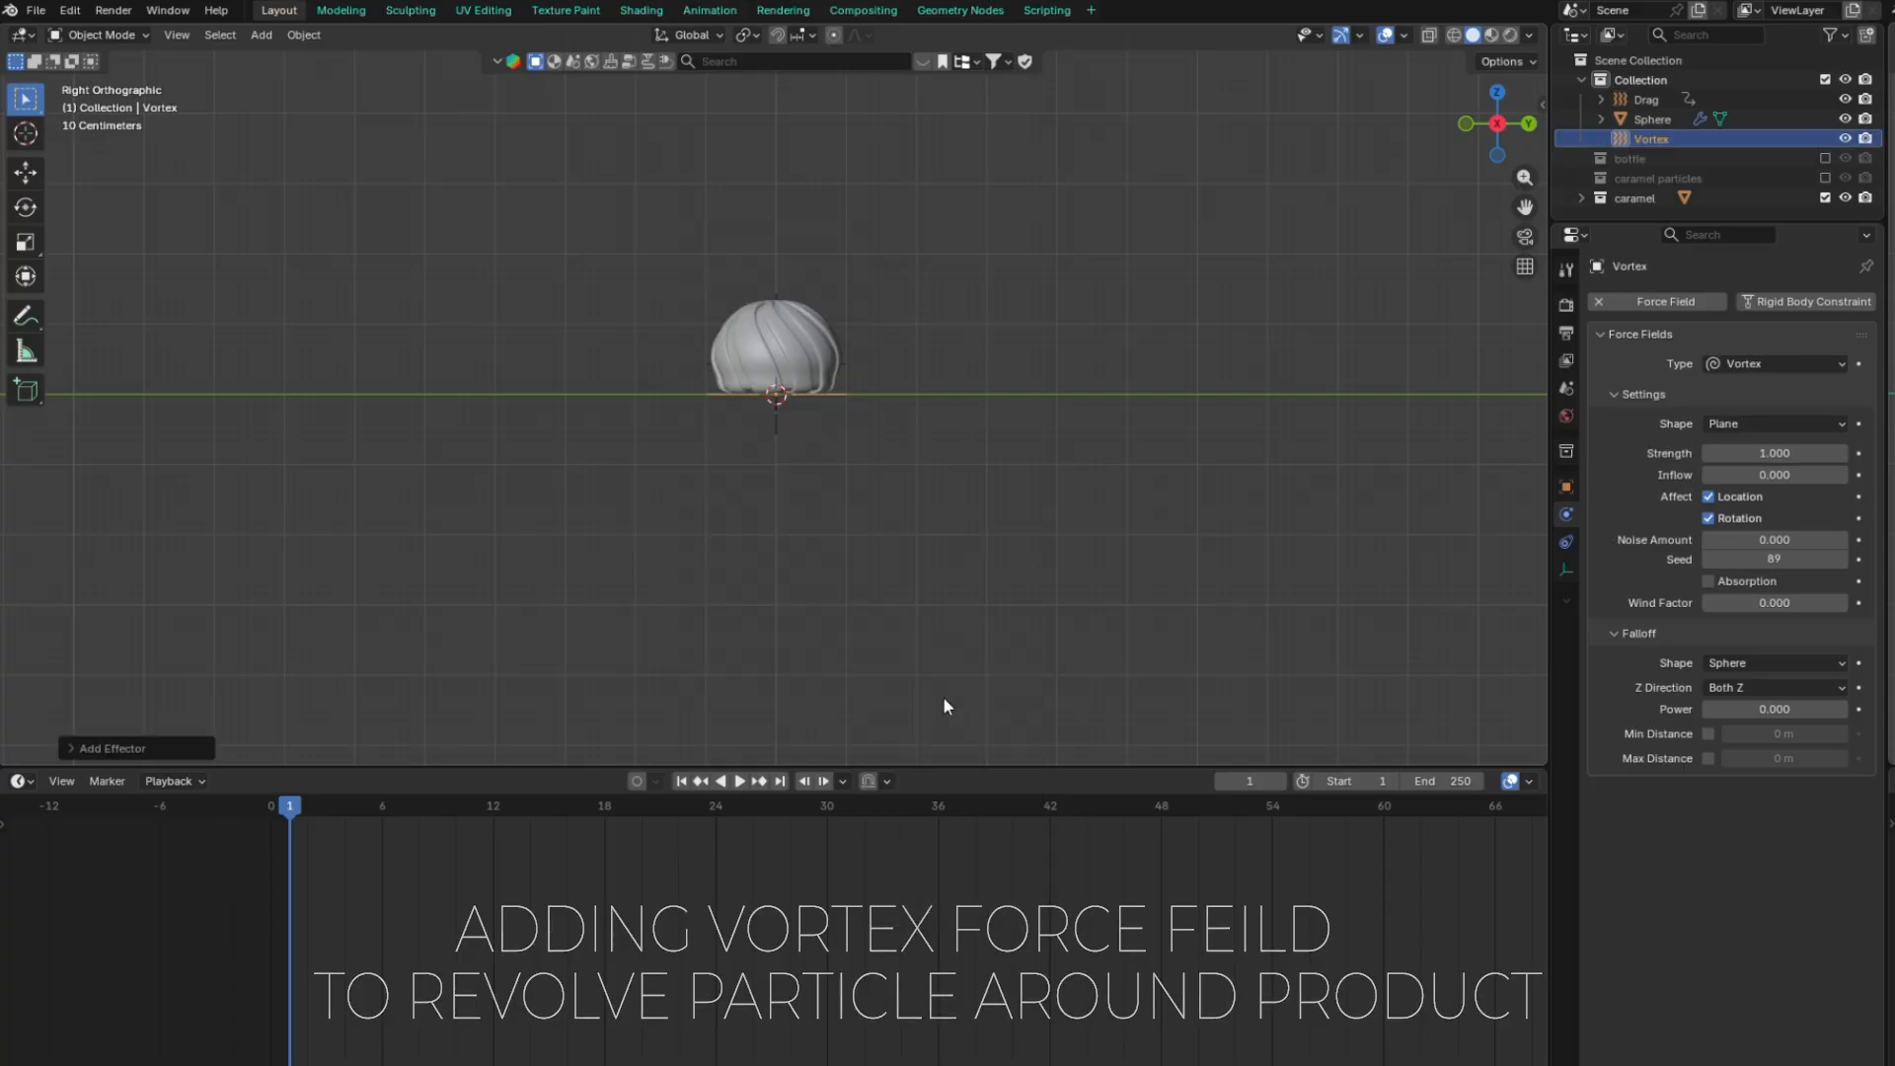
Play the animation and examine from several angles how the vortex swirls the particles, then return to the start
{"action": "left_click", "coordinate": [742, 781]}
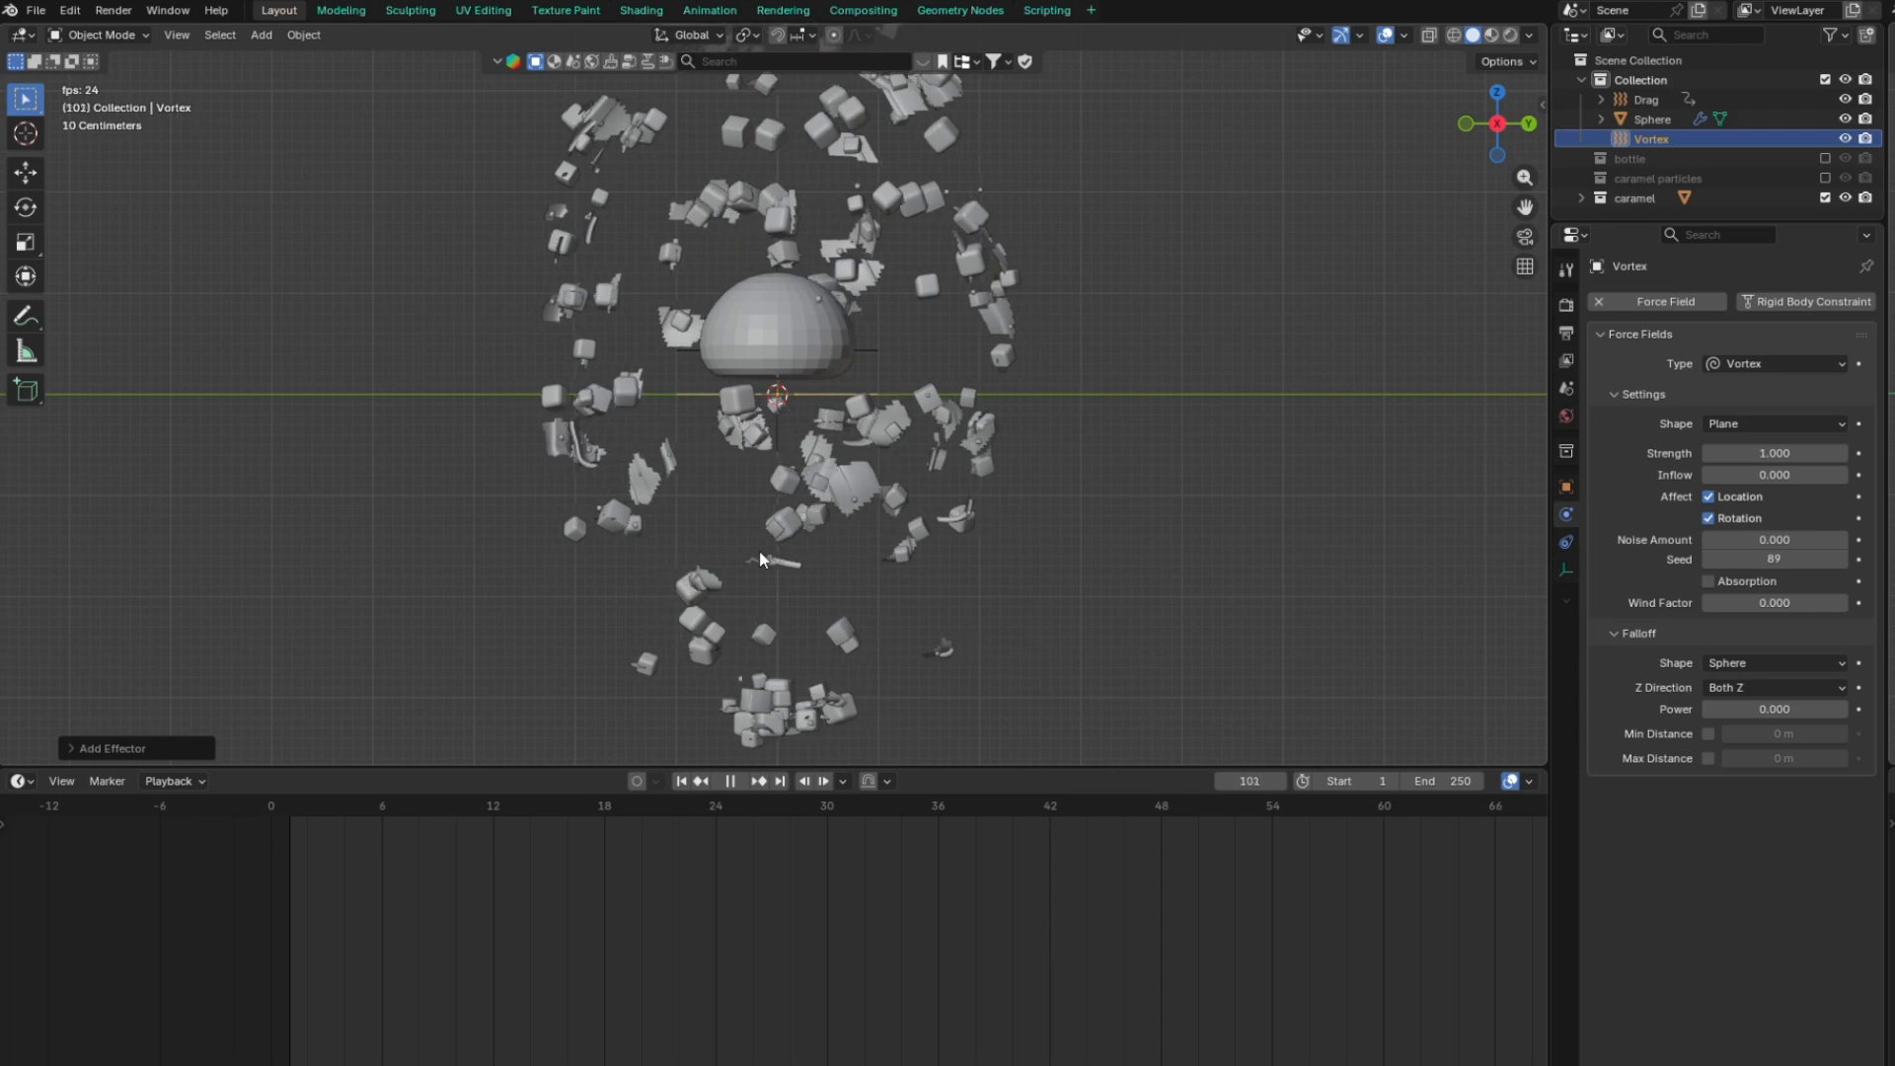
{"action": "middle_click_drag", "start_coordinate": [760, 558], "coordinate": [720, 592]}
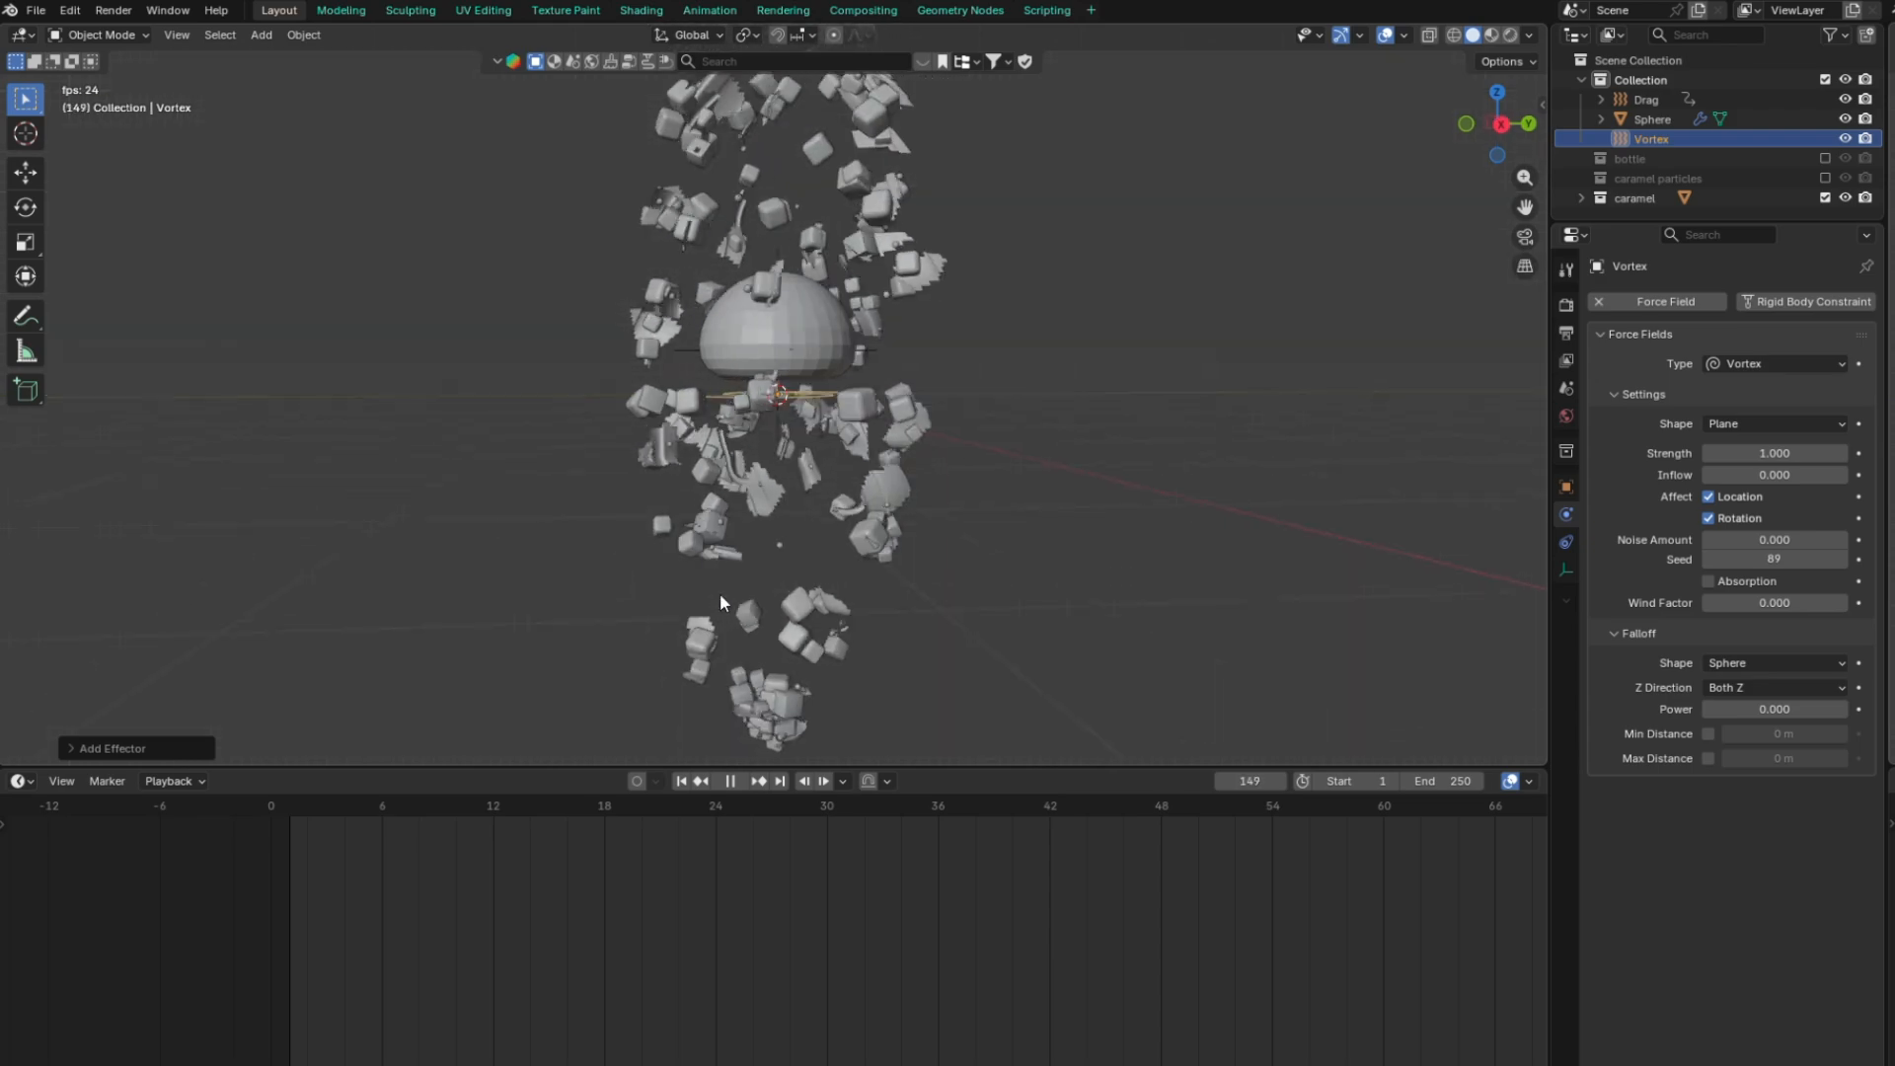
{"action": "left_click", "coordinate": [735, 782]}
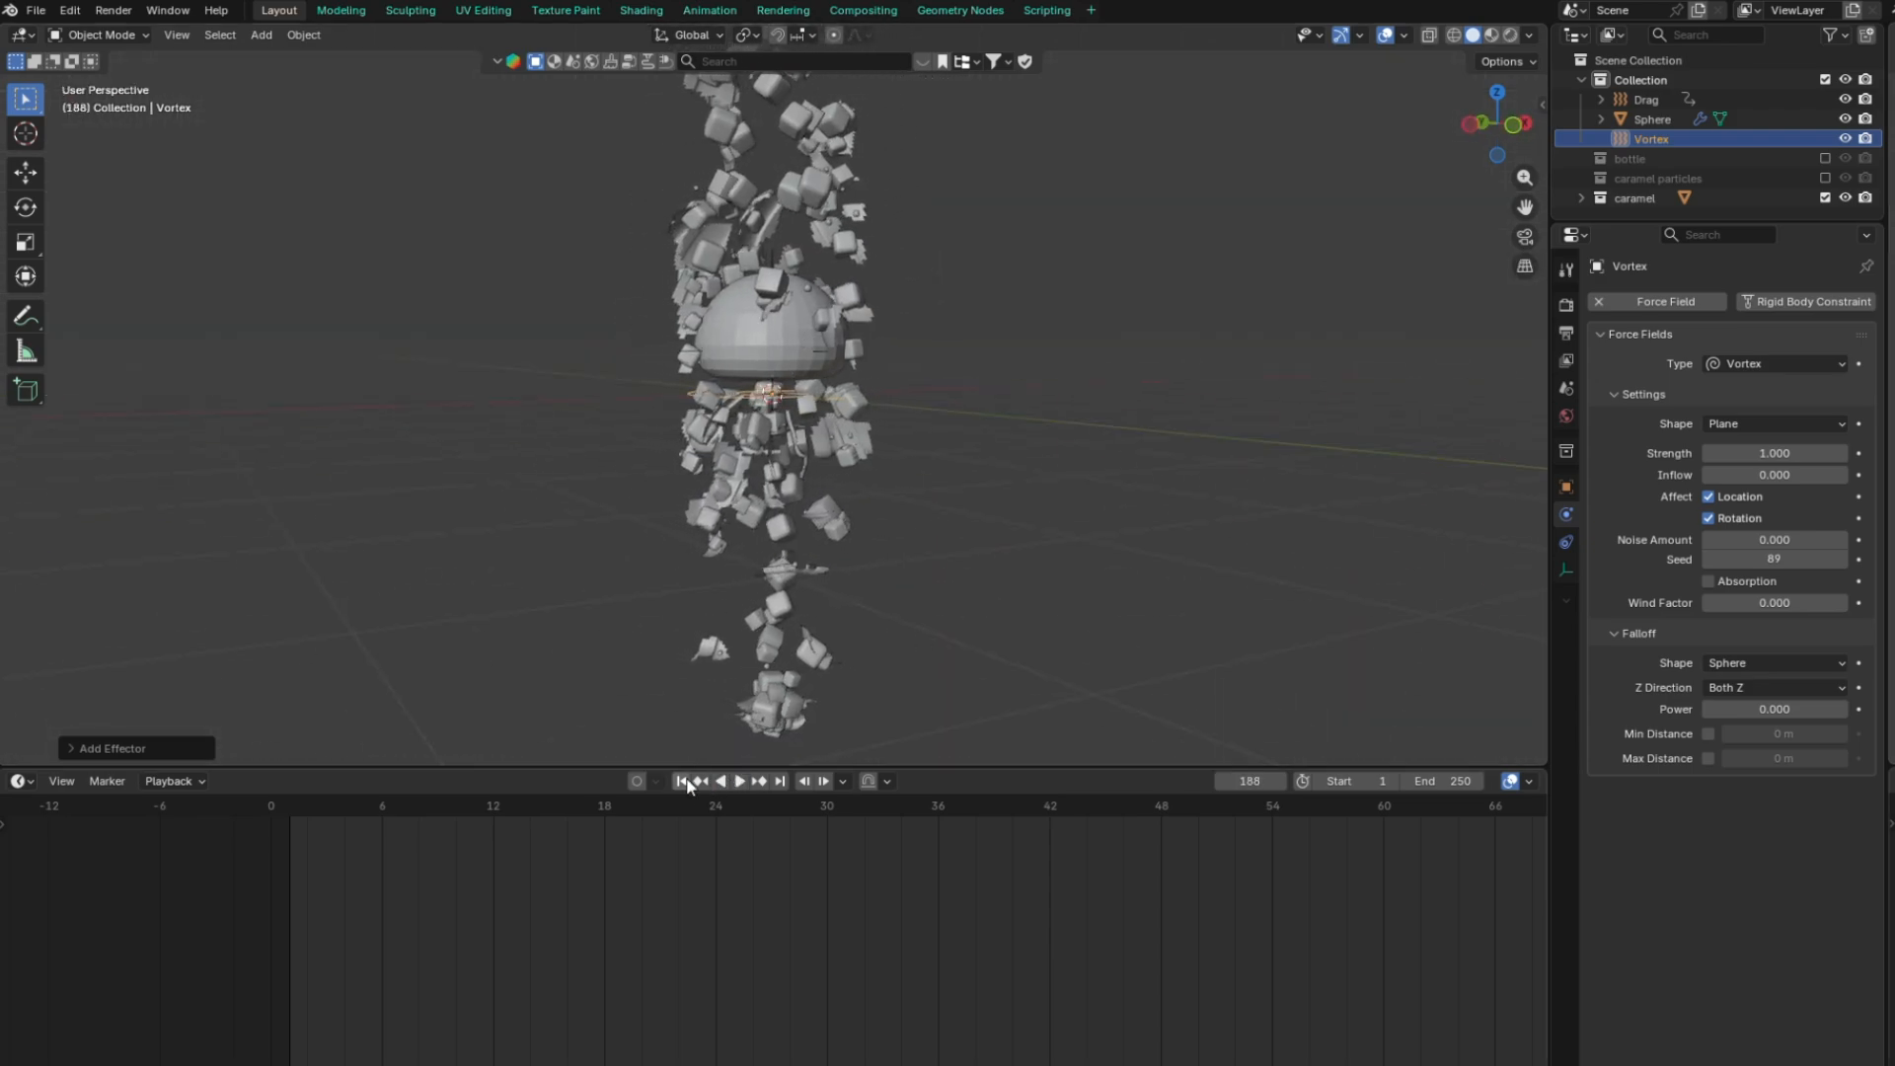
{"action": "left_click", "coordinate": [681, 780]}
{"action": "scroll", "coordinate": [750, 611], "scroll_direction": "up", "scroll_amount": 3}
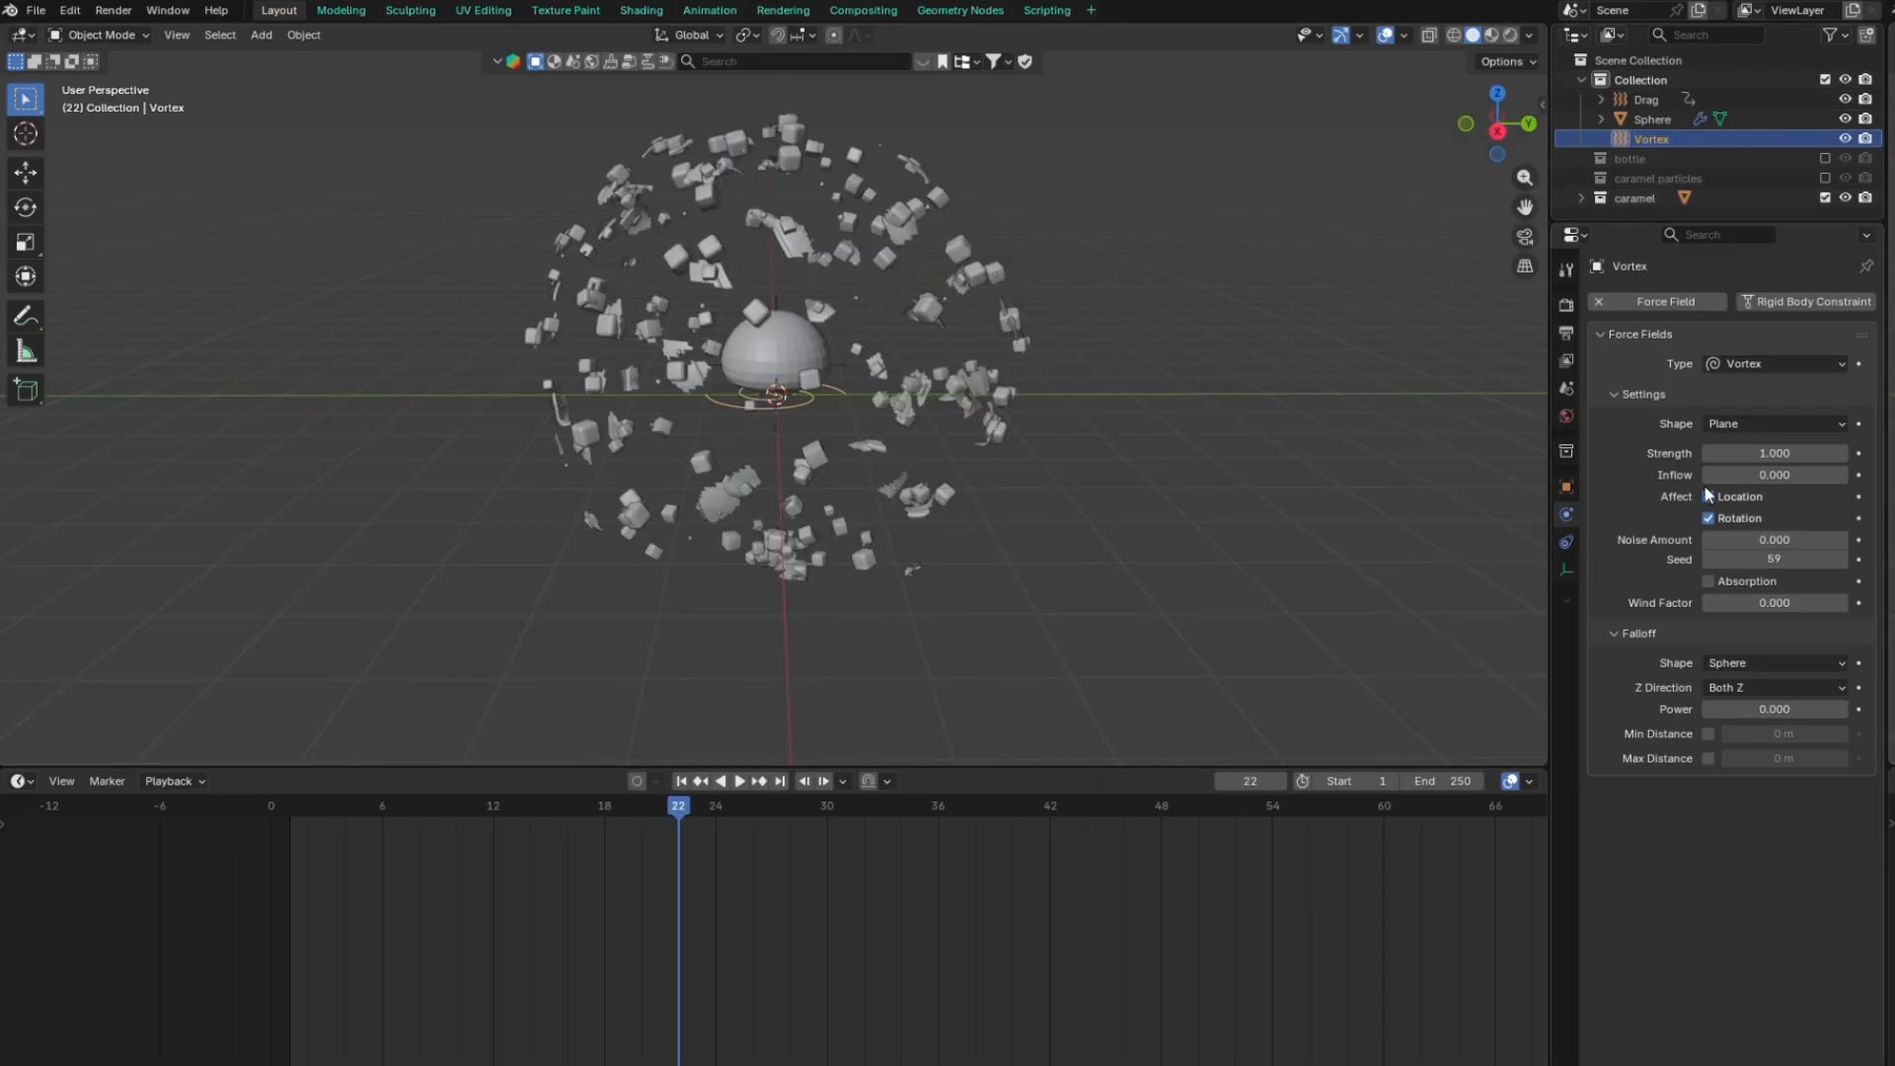
Set the Vortex field's strength to 0.2 and its inflow to 1
{"action": "left_click", "coordinate": [1708, 496]}
{"action": "double_click", "coordinate": [1762, 455]}
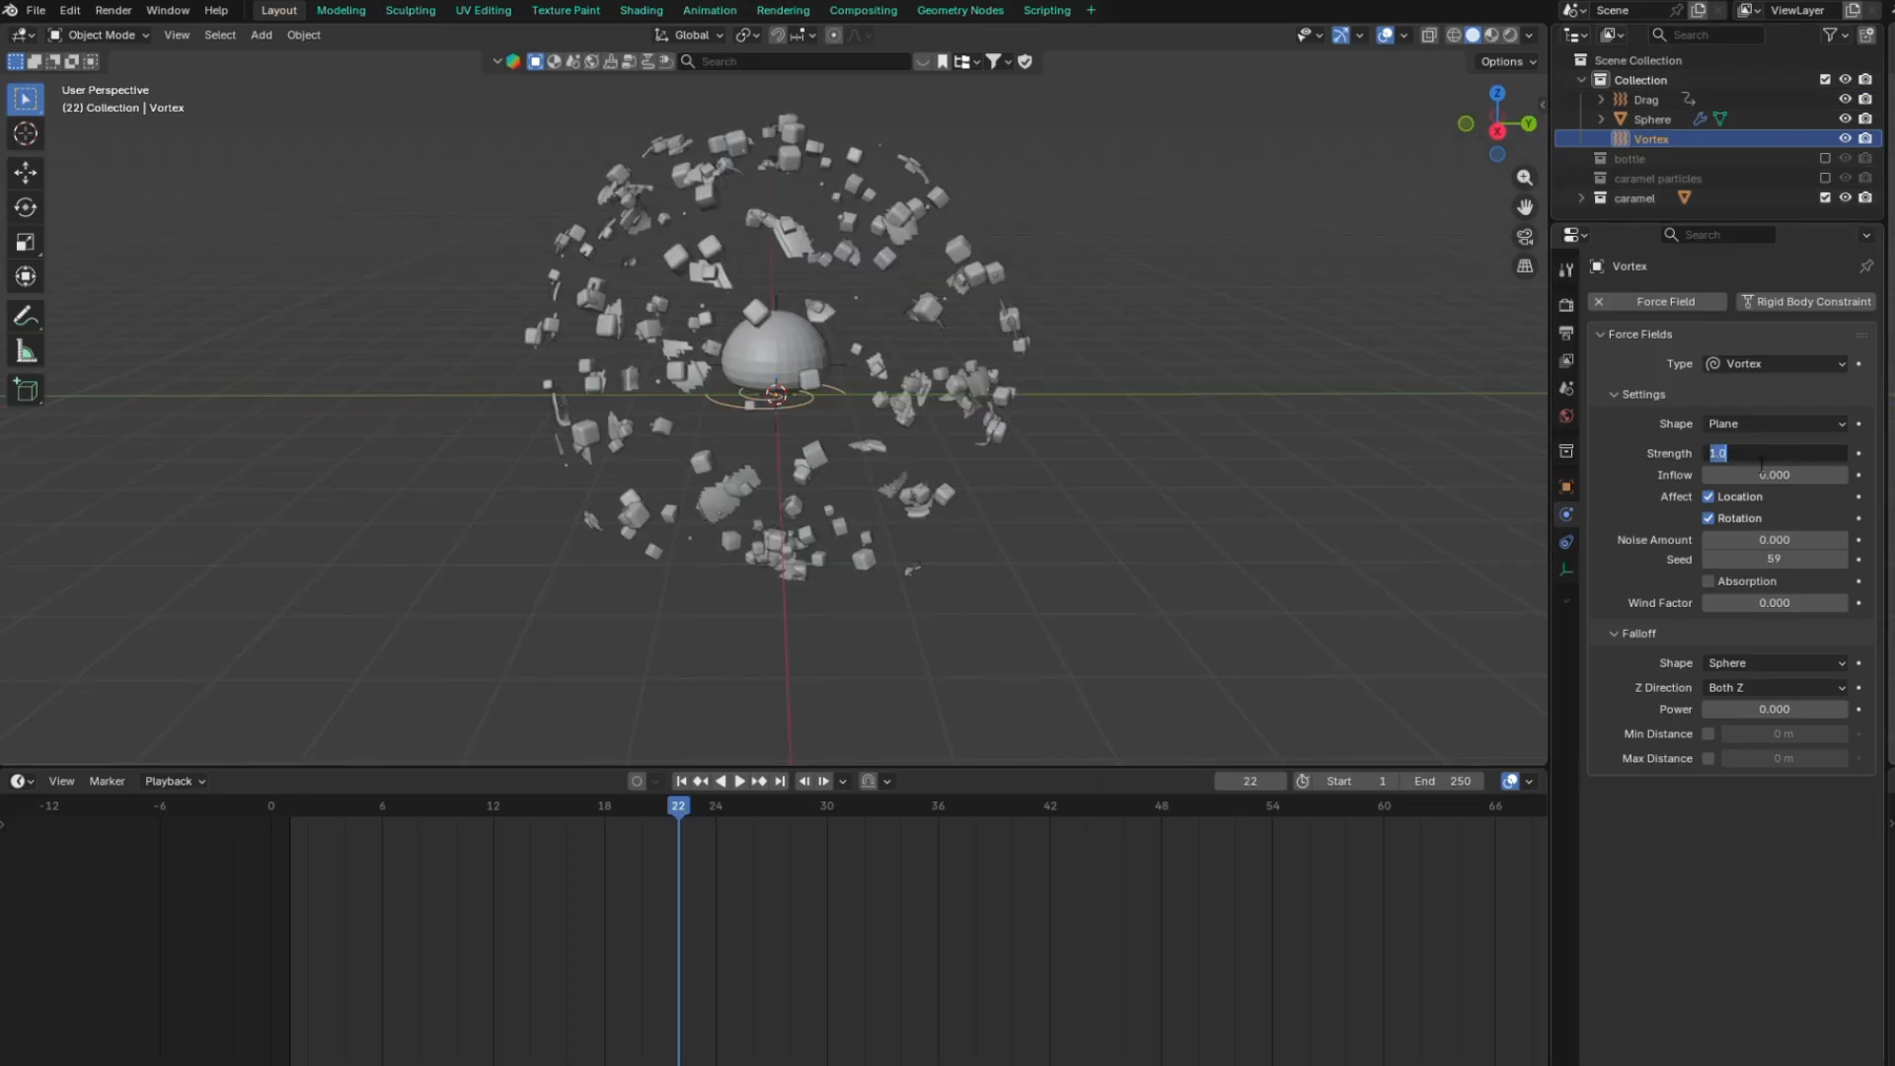
{"action": "type", "text": ".2"}
{"action": "key", "text": "Return"}
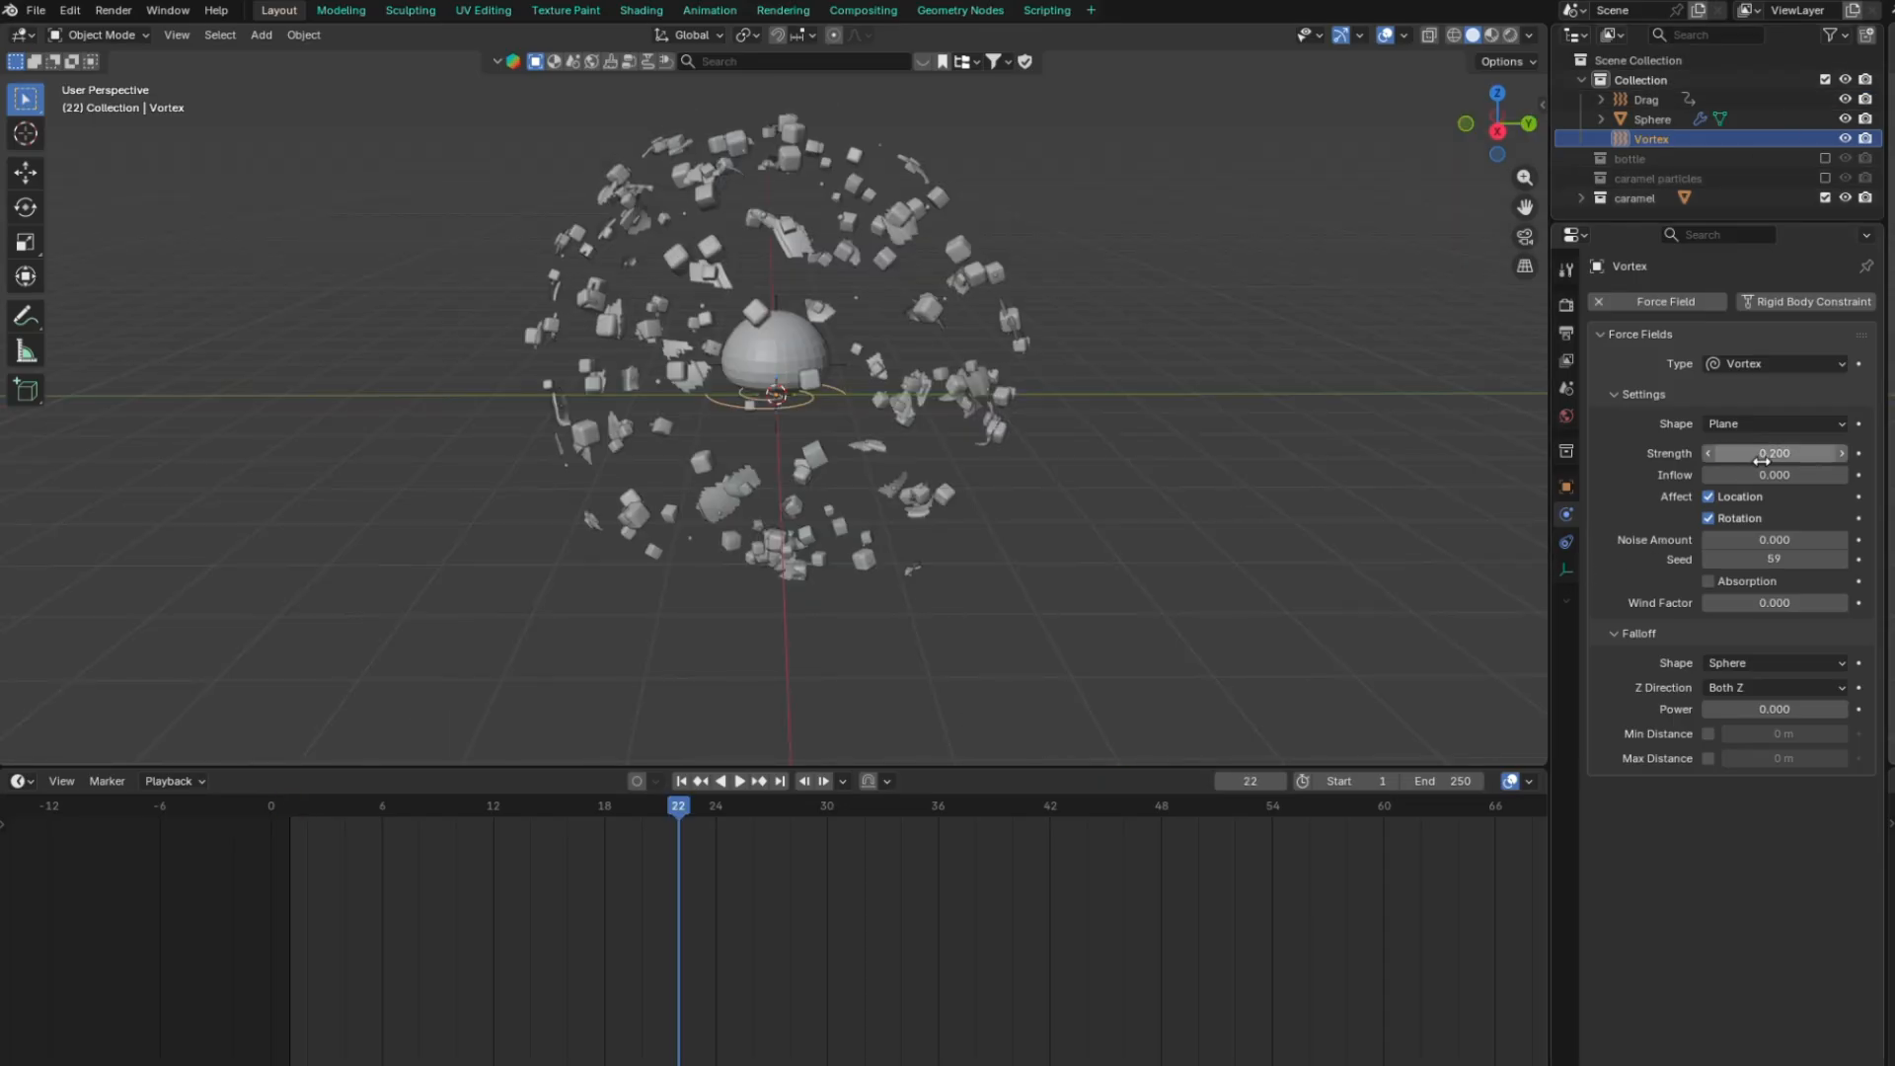
{"action": "double_click", "coordinate": [1777, 475]}
{"action": "type", "text": "1"}
{"action": "key", "text": "Return"}
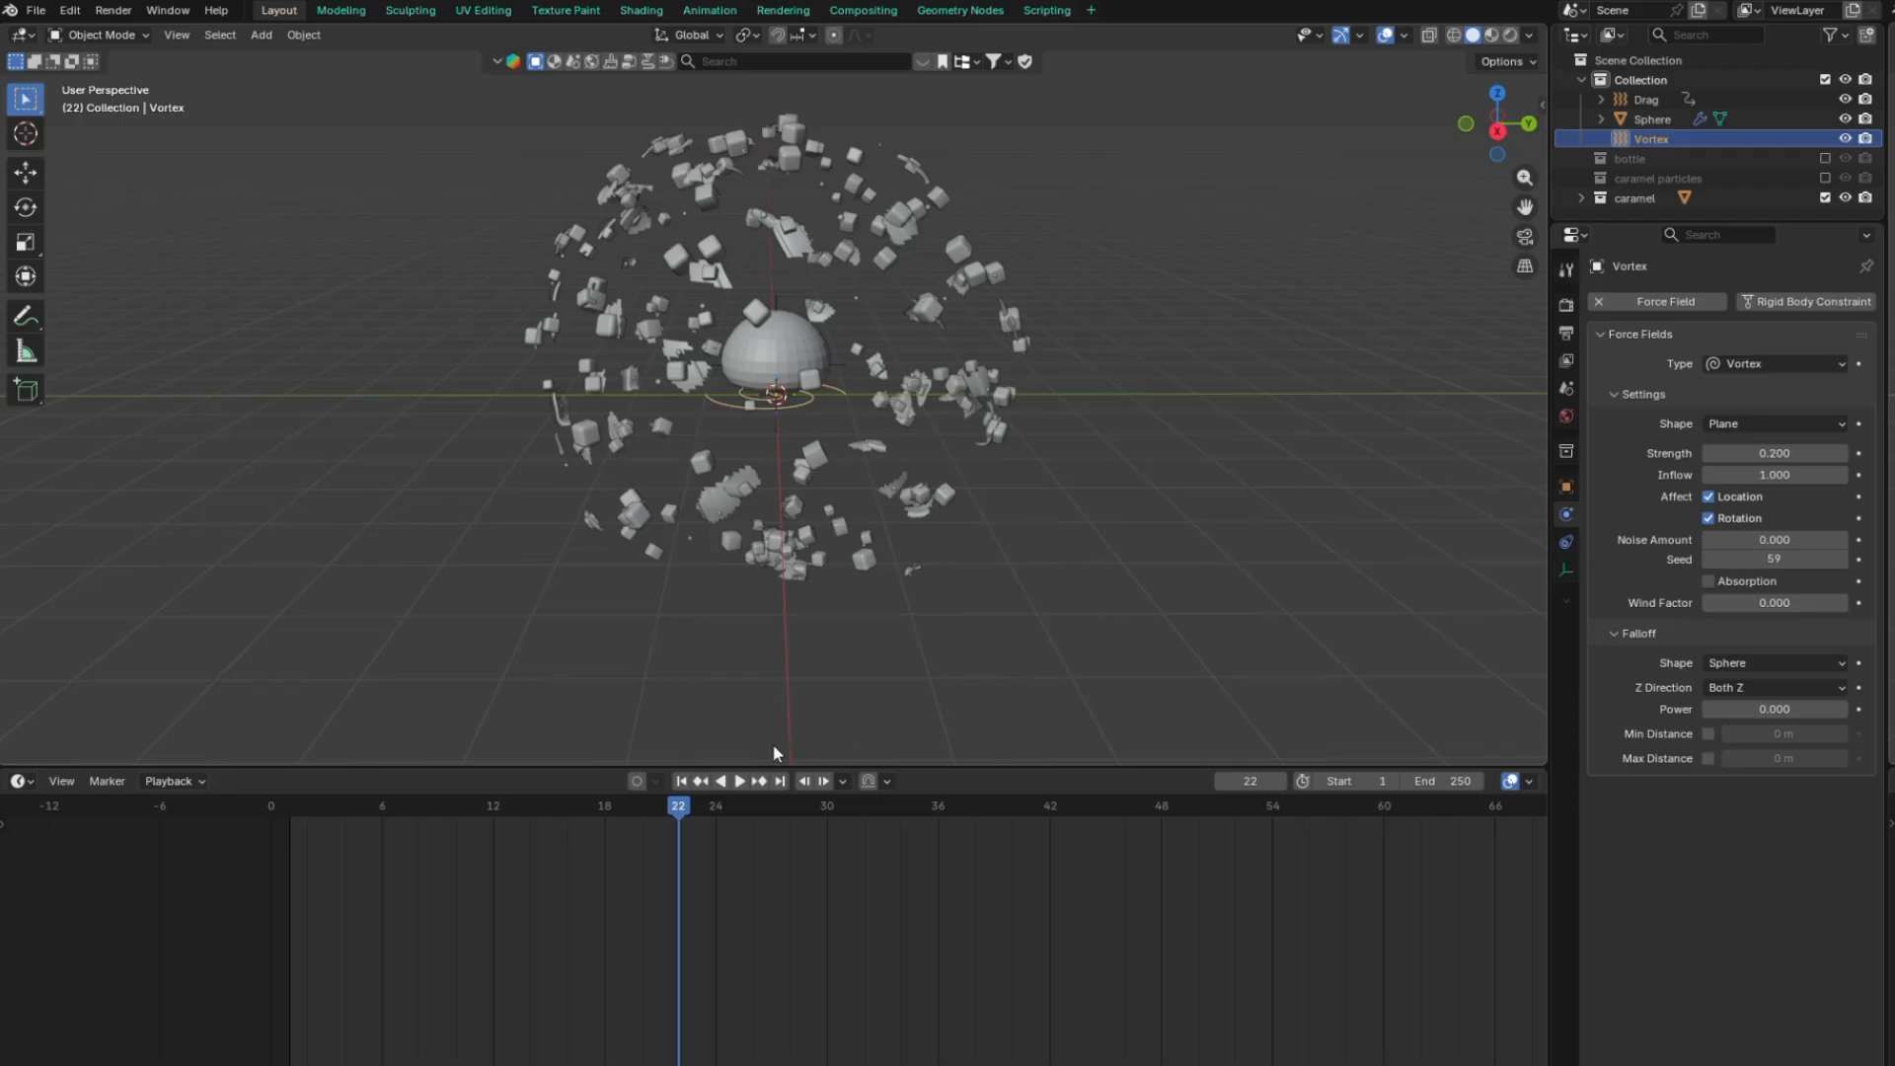
Play the animation from the start and inspect the particles revolving around the sphere from close up and from the side
{"action": "left_click", "coordinate": [683, 782]}
{"action": "left_click", "coordinate": [739, 781]}
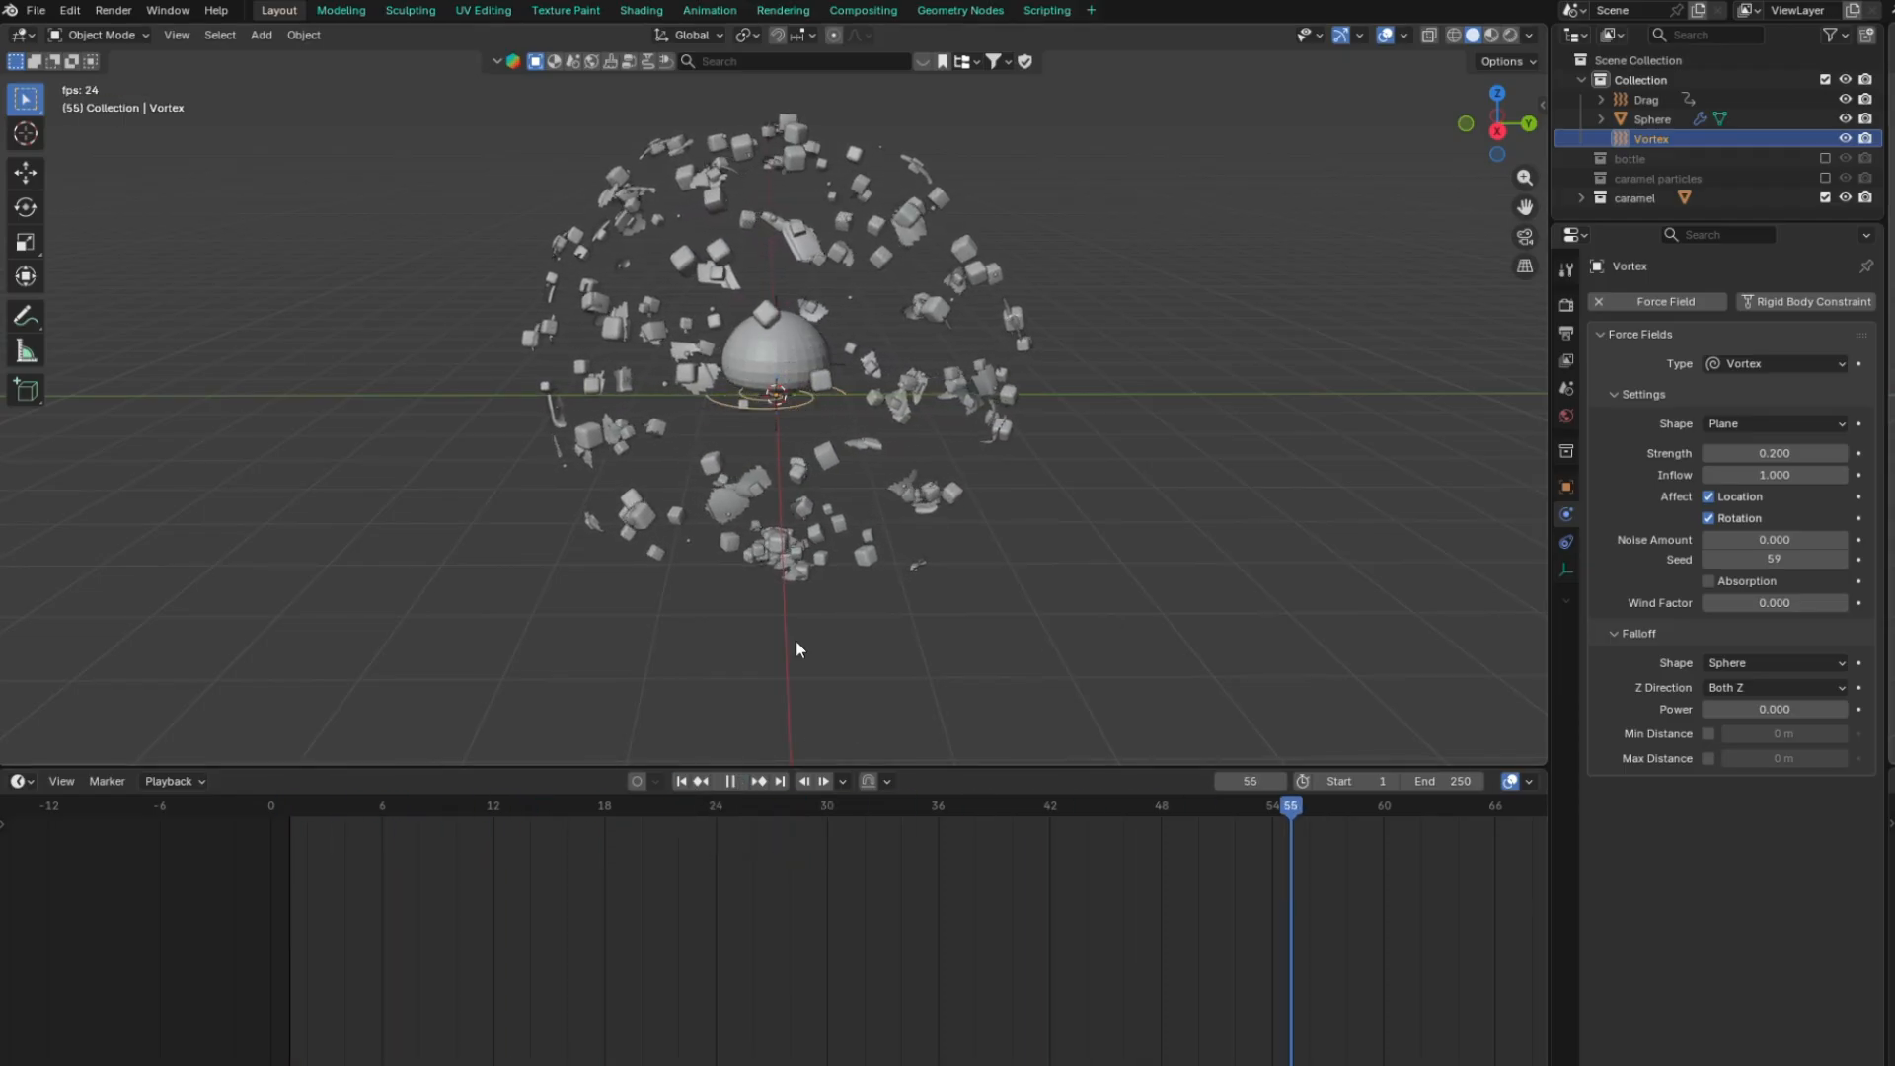
{"action": "scroll", "coordinate": [837, 529], "scroll_direction": "up", "scroll_amount": 5}
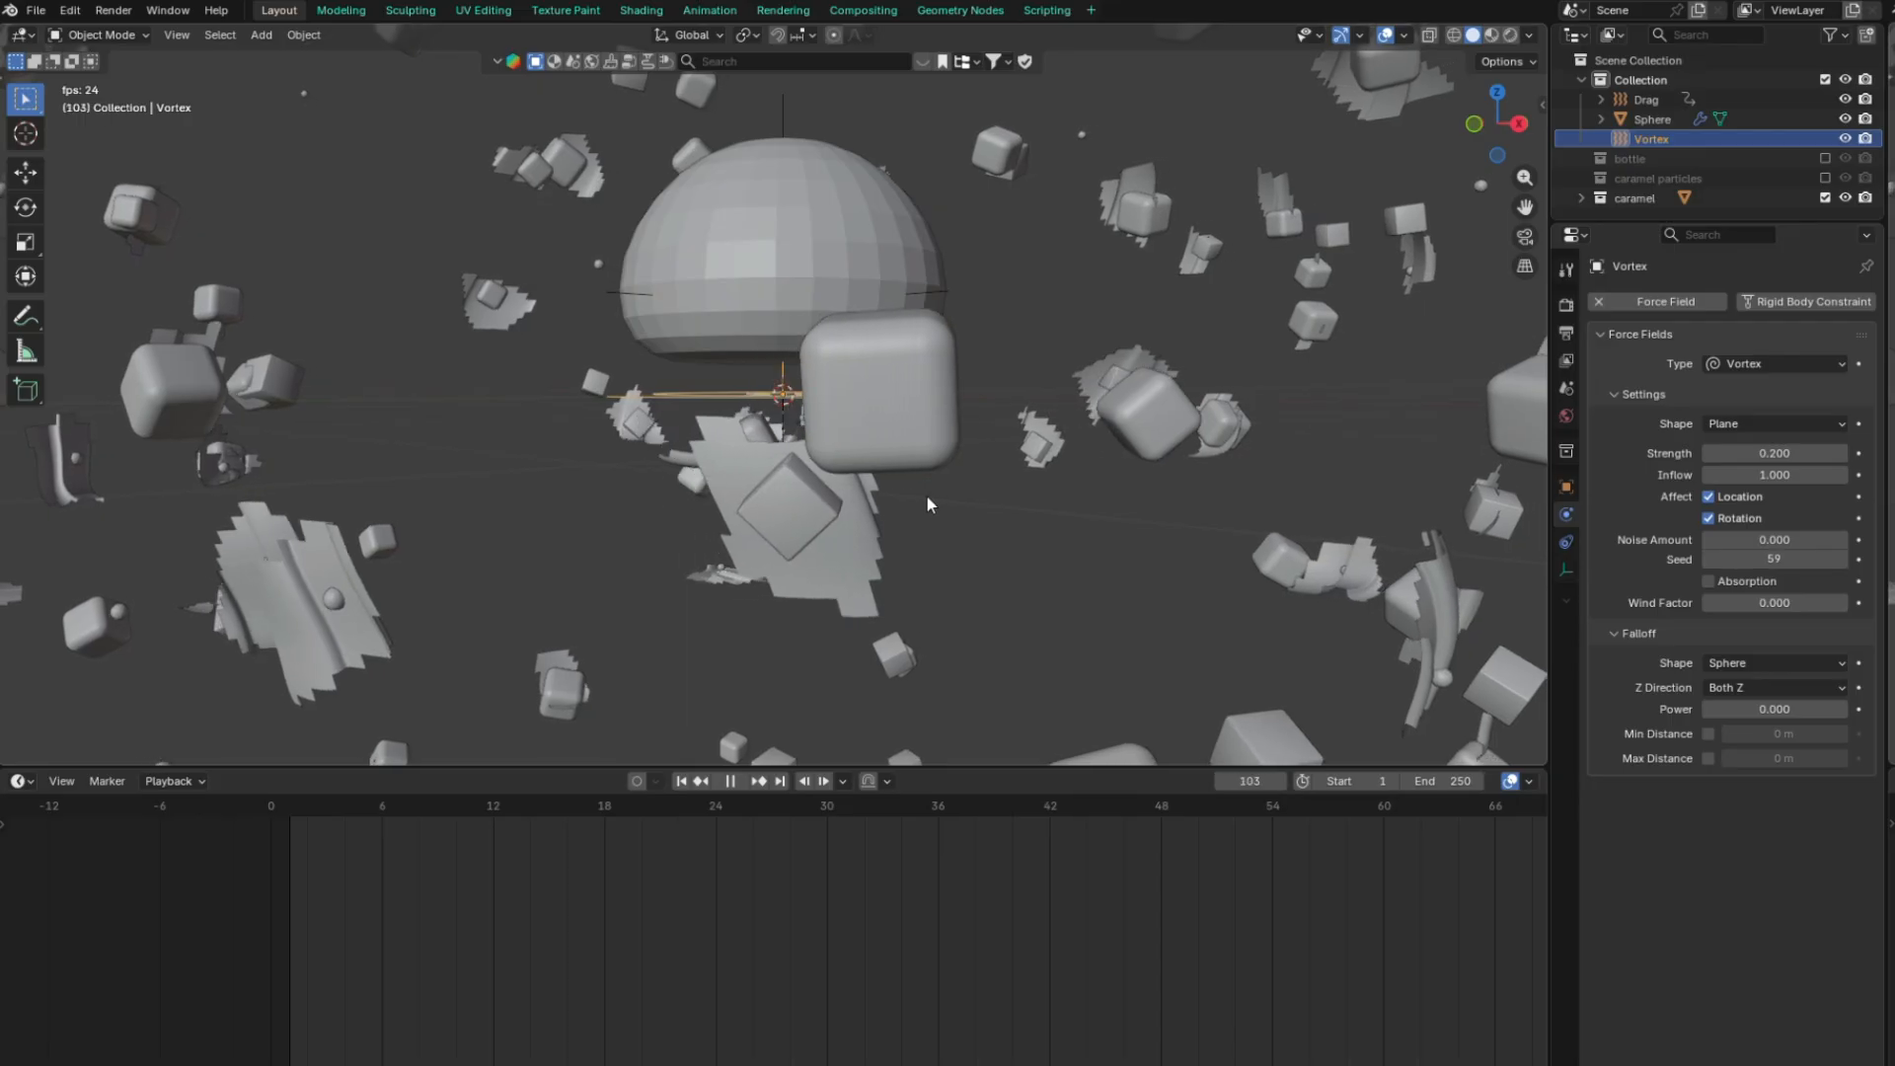
{"action": "middle_click_drag", "start_coordinate": [926, 496], "coordinate": [1022, 507]}
{"action": "middle_click_drag", "start_coordinate": [1139, 511], "coordinate": [789, 523]}
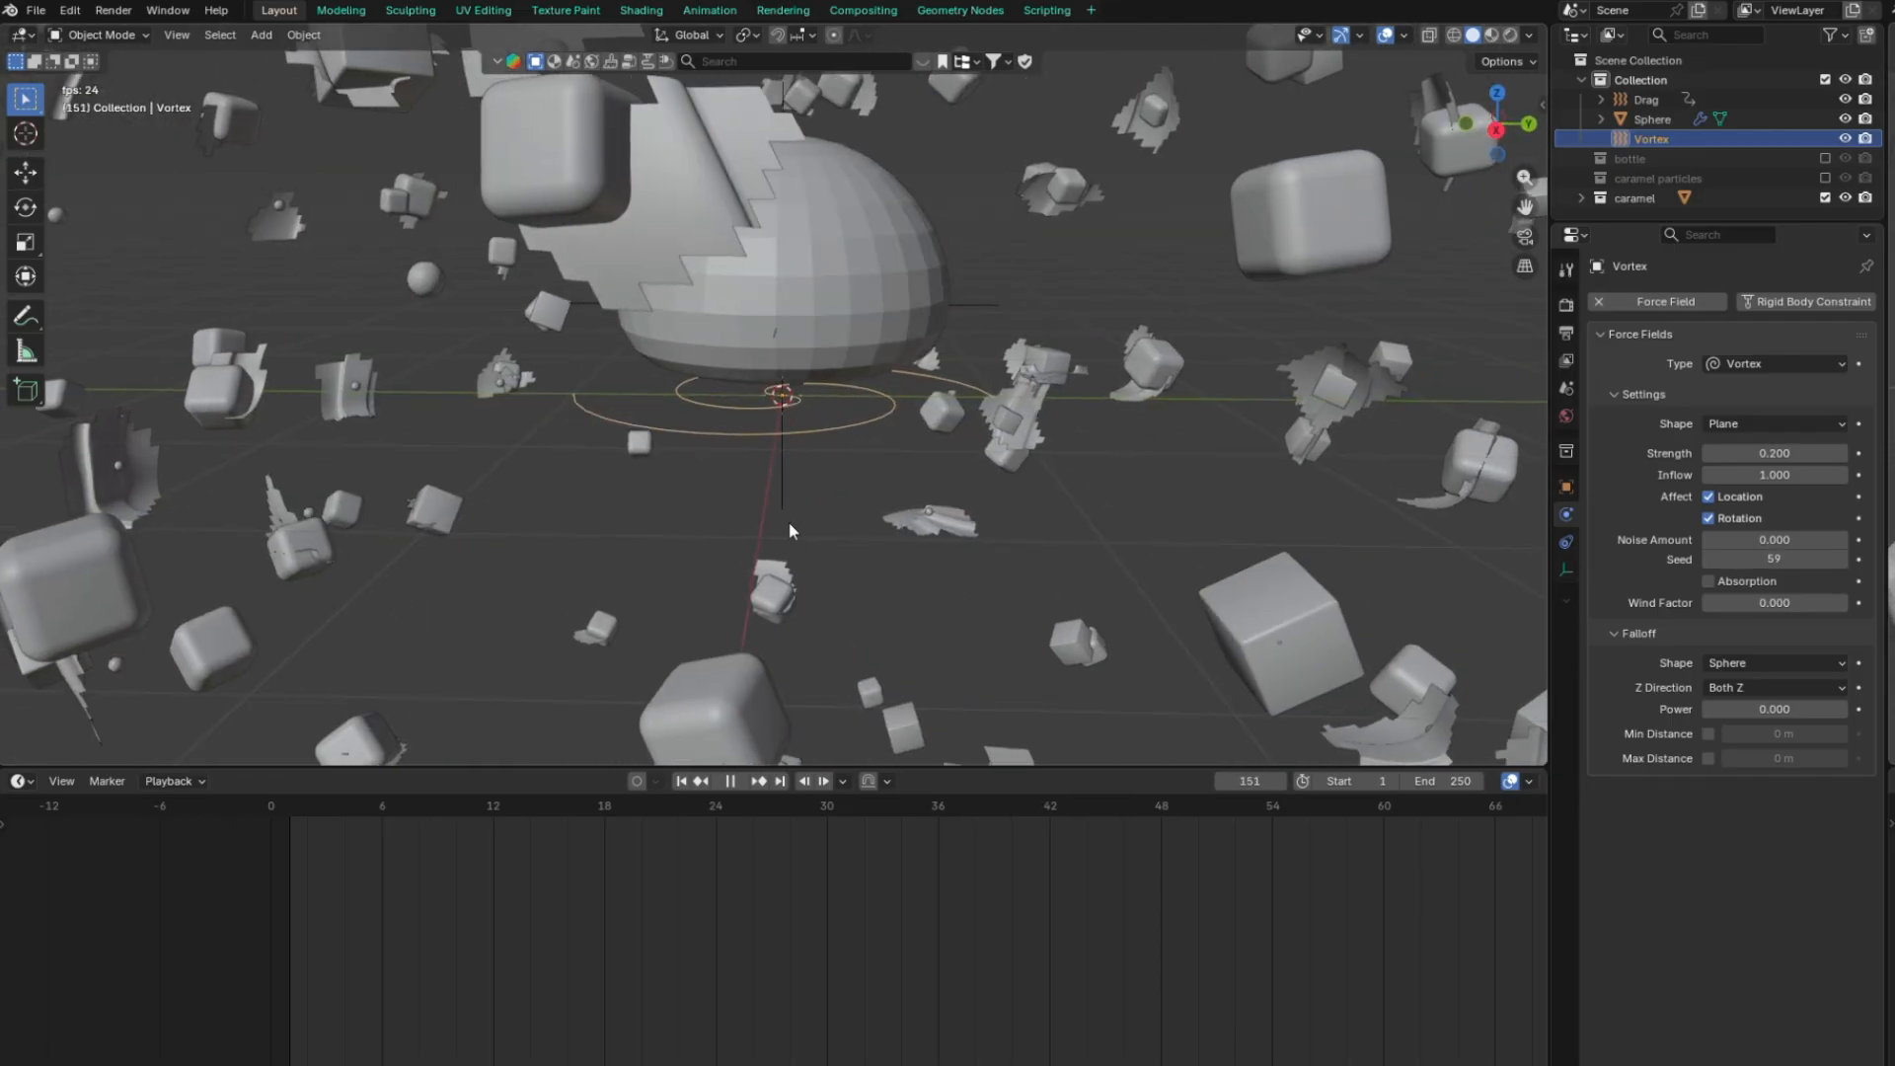
{"action": "key", "text": "KP_3"}
{"action": "scroll", "coordinate": [790, 523], "scroll_direction": "down", "scroll_amount": 4}
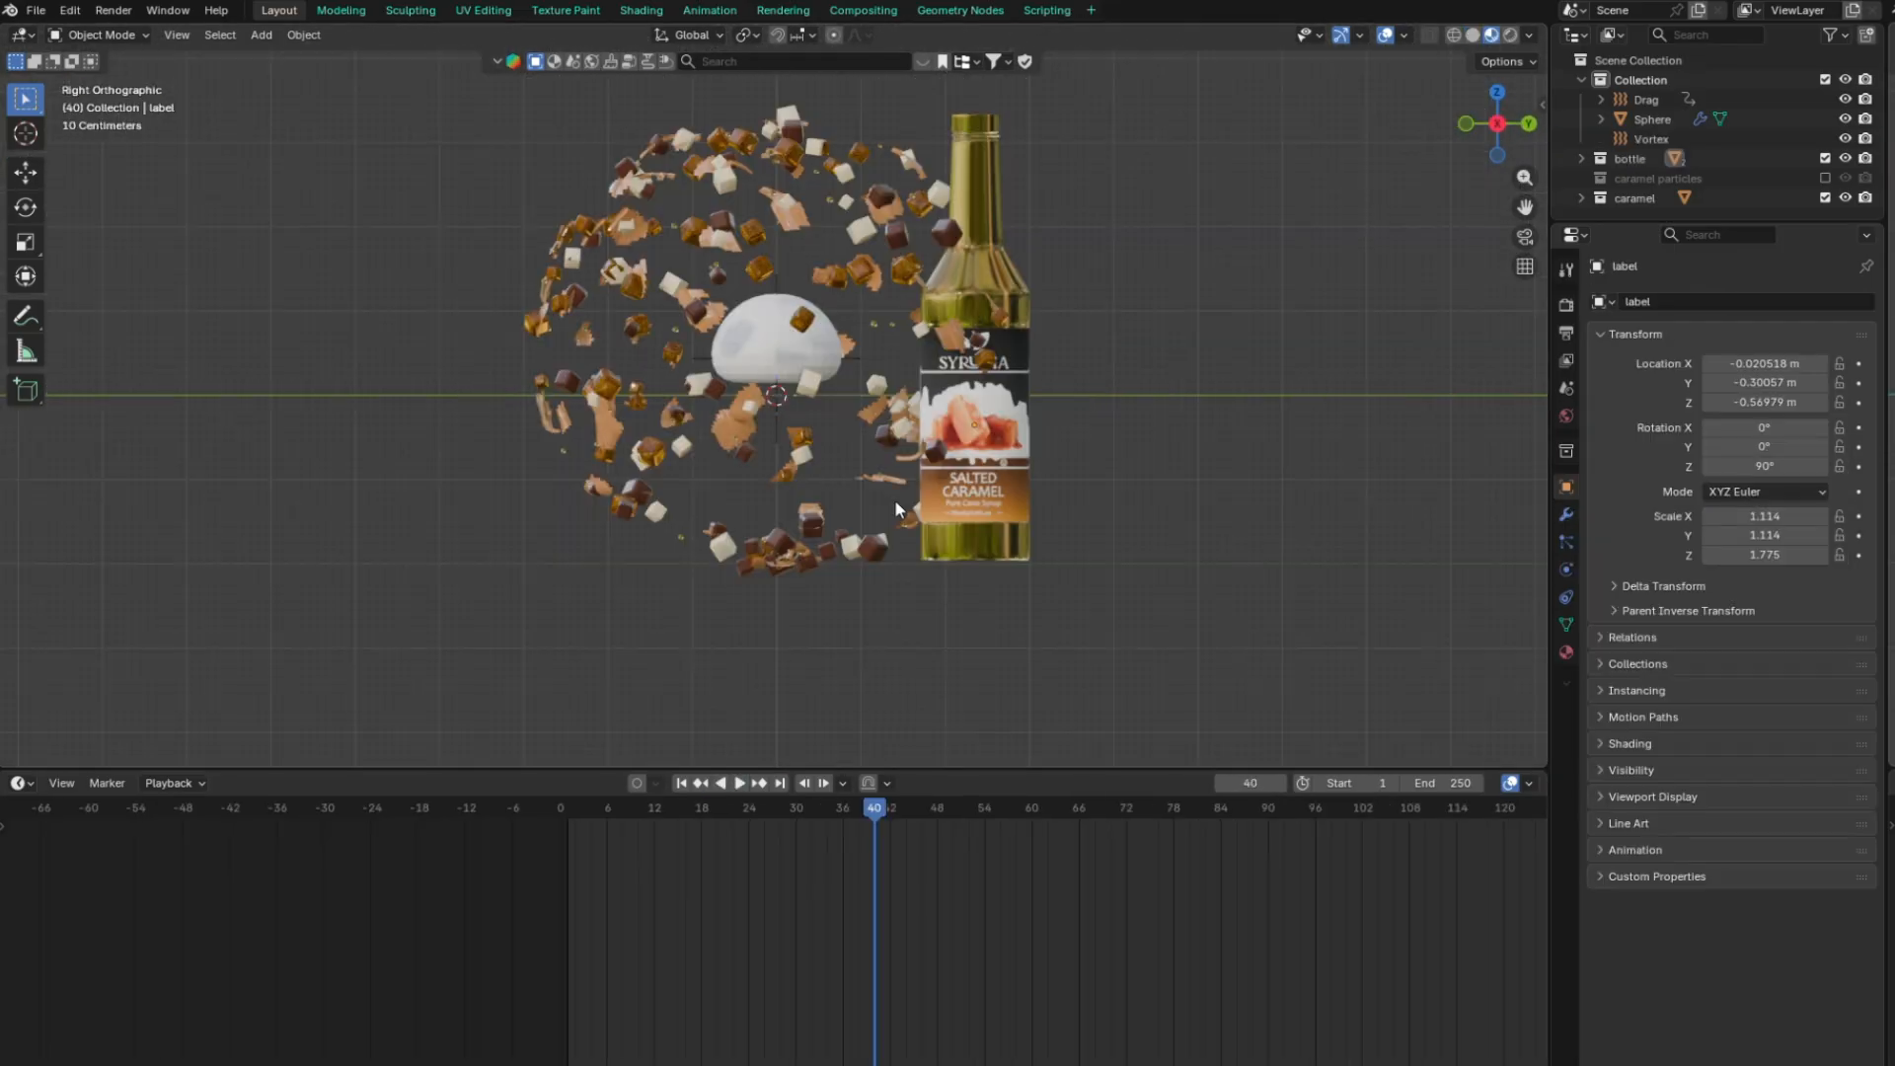
Switch to solid shading and move the bottle about 2.4 m along negative Y to centre it in the burst
{"action": "mouse_move", "coordinate": [987, 456]}
{"action": "middle_mouse_down"}
{"action": "mouse_move", "coordinate": [776, 598]}
{"action": "mouse_move", "coordinate": [981, 480]}
{"action": "middle_mouse_up"}
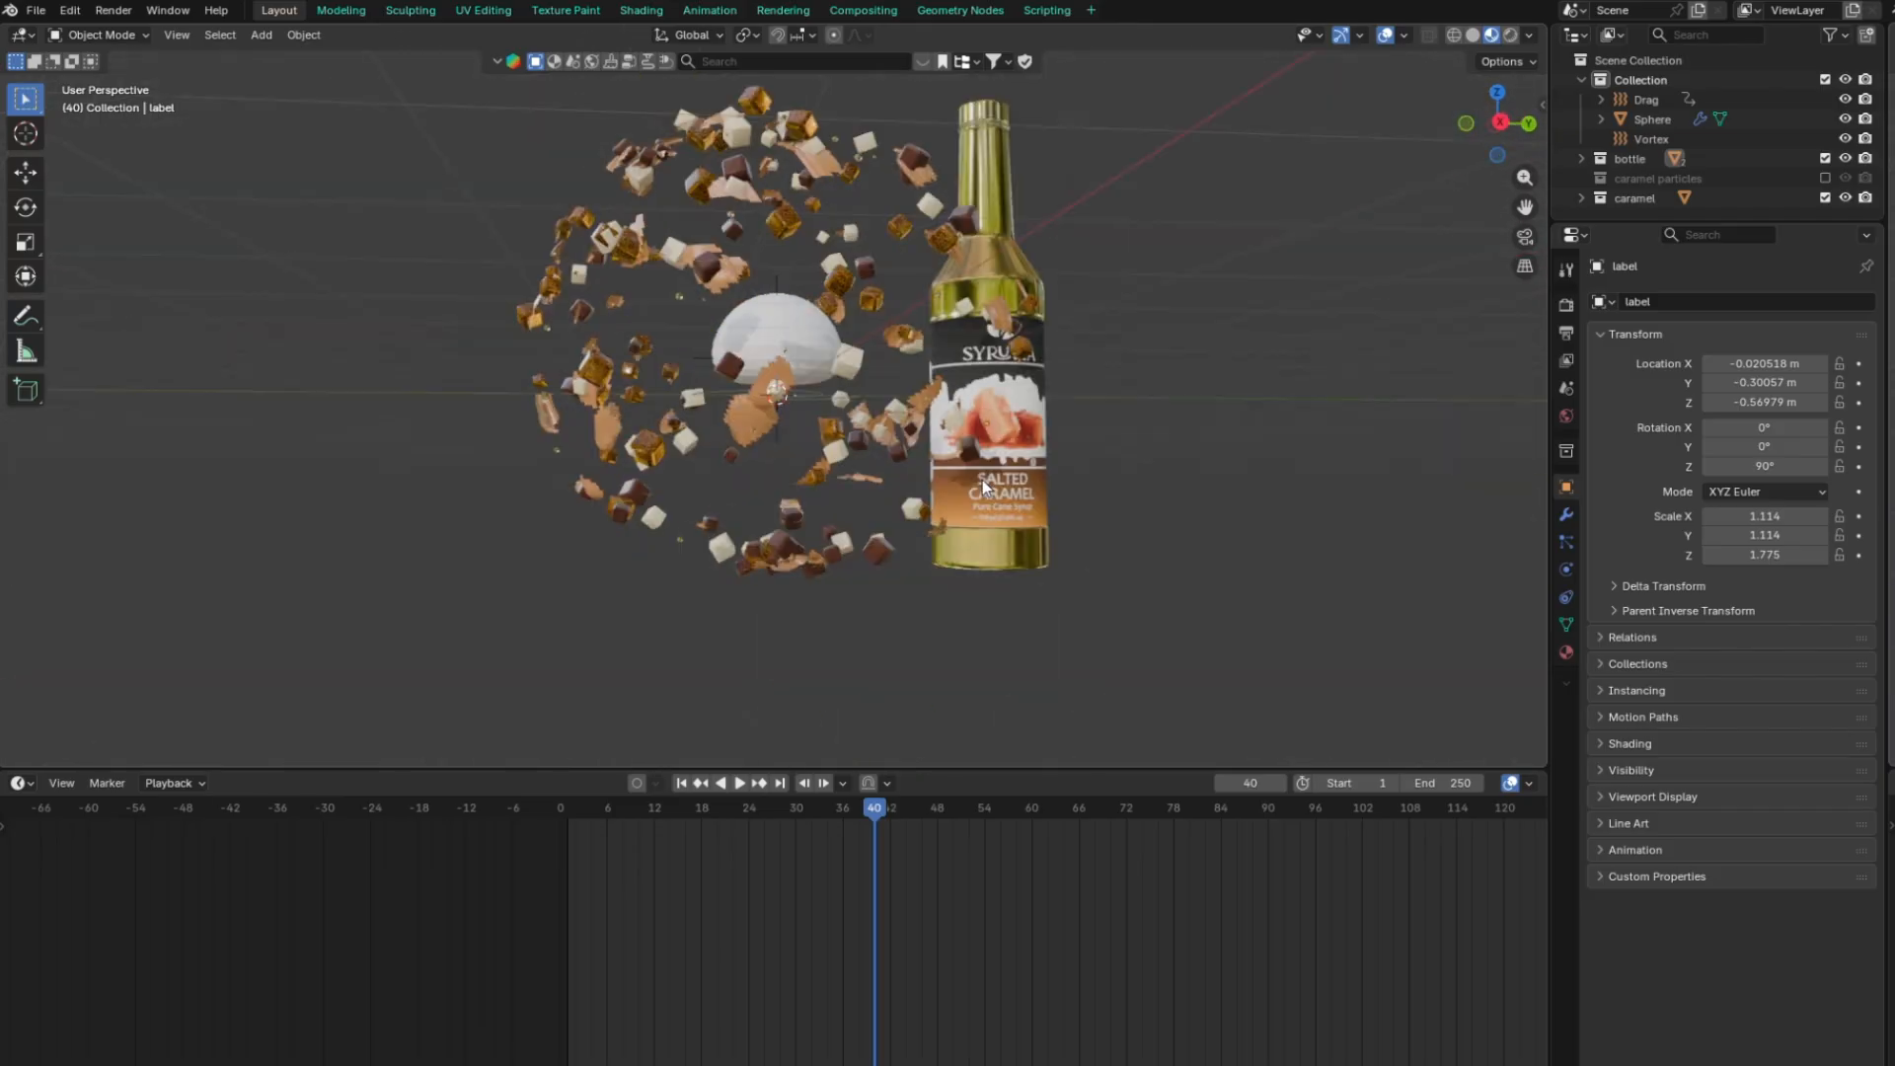
{"action": "left_click", "coordinate": [1472, 37]}
{"action": "left_click", "coordinate": [975, 472]}
{"action": "key", "text": "KP_3"}
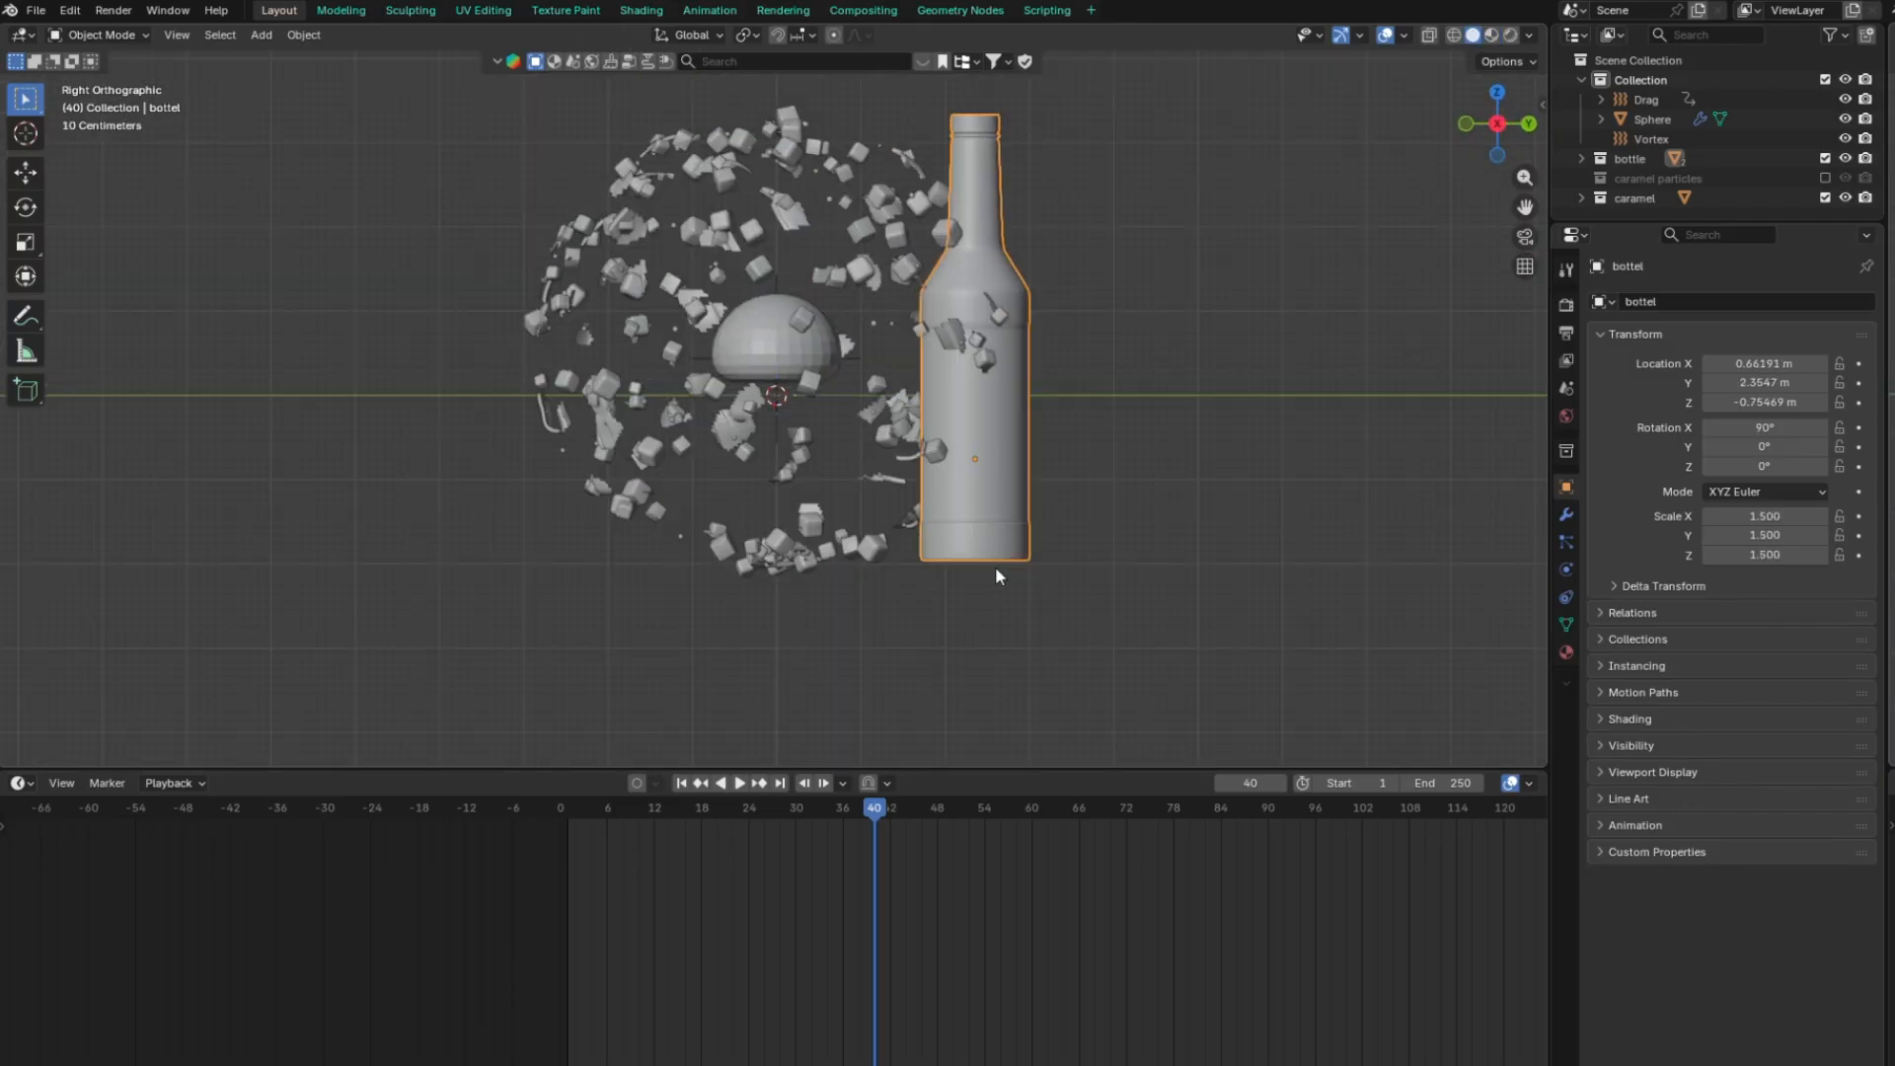
{"action": "key", "text": "g"}
{"action": "key", "text": "y"}
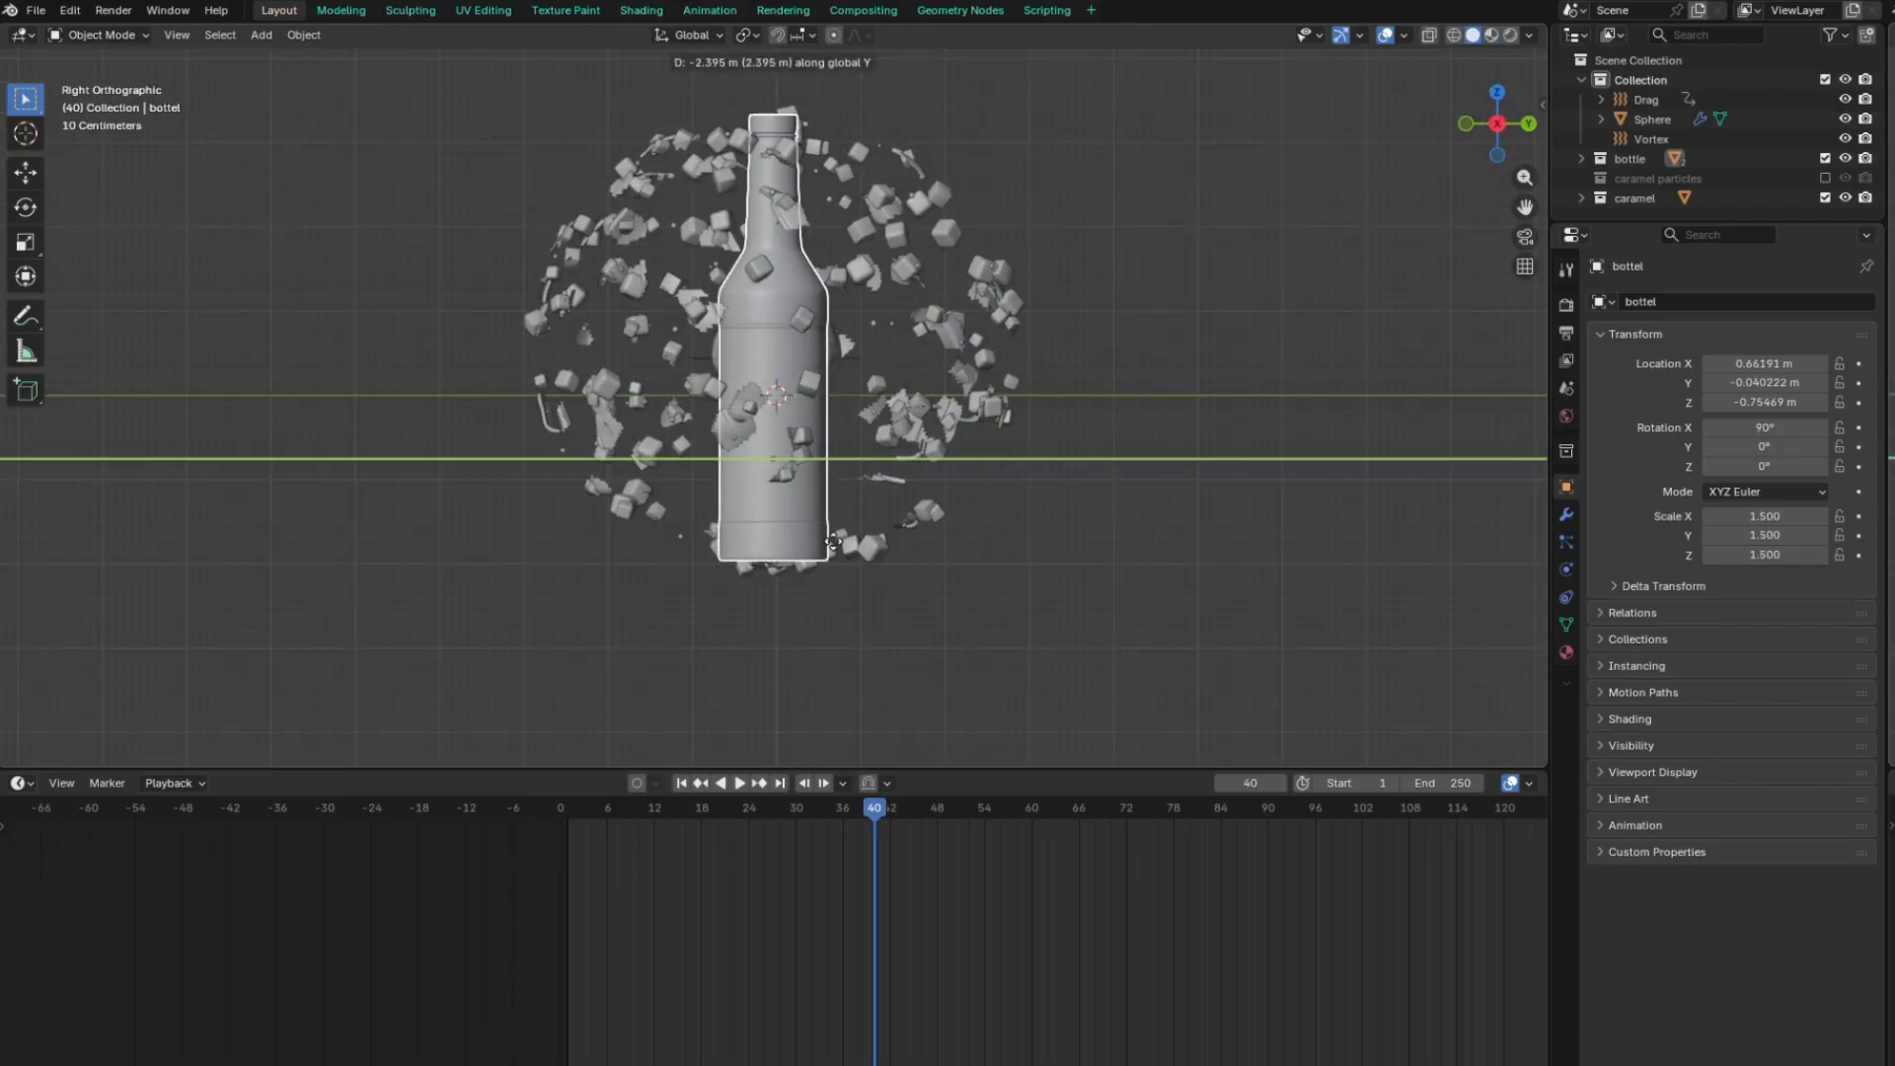
{"action": "left_click", "coordinate": [832, 527]}
Scale the bottle down to 0.814 and move it along Z to about -0.065 m
{"action": "key", "text": "s"}
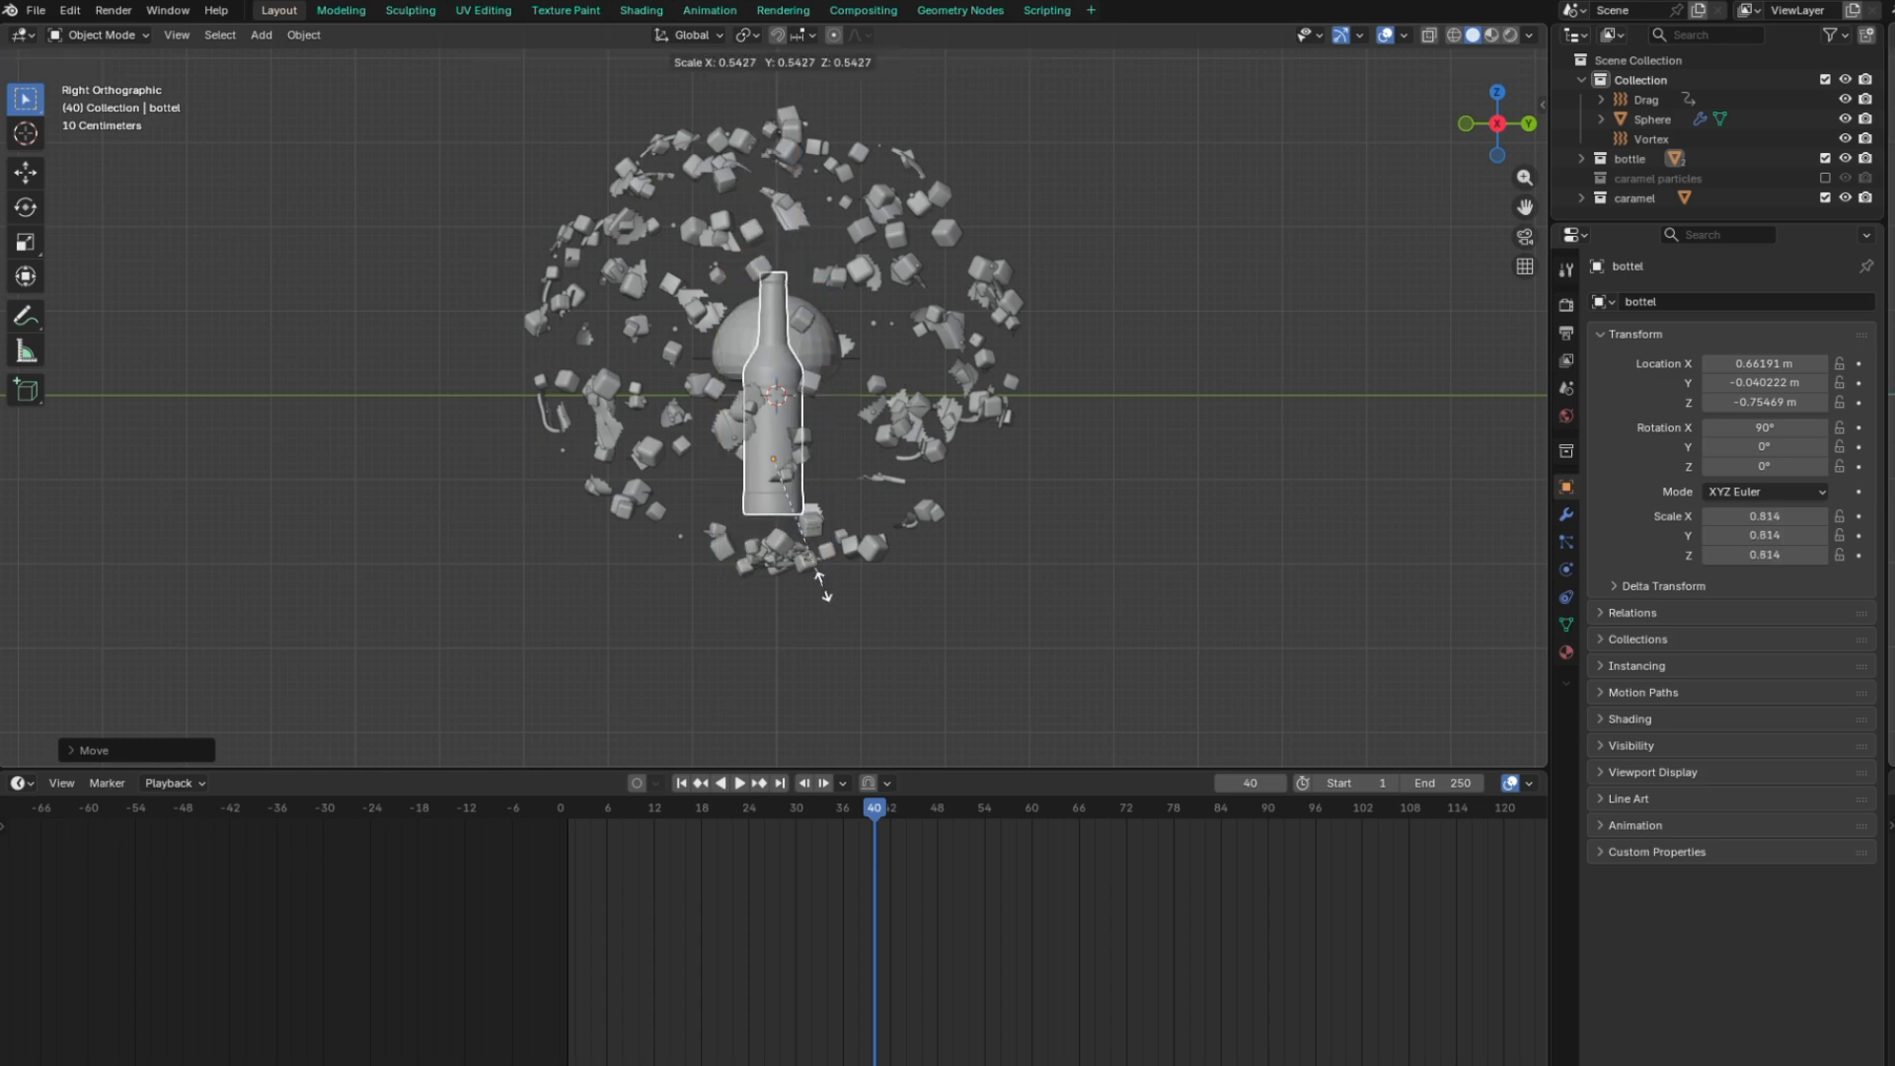
{"action": "left_click", "coordinate": [827, 589]}
{"action": "key", "text": "g"}
{"action": "key", "text": "z"}
{"action": "left_click", "coordinate": [821, 530]}
Replay the burst, keyframe the bottle's scale of 0.814 at frame 14, and move the playhead to frame 13
{"action": "left_click", "coordinate": [683, 783]}
{"action": "left_click", "coordinate": [738, 782]}
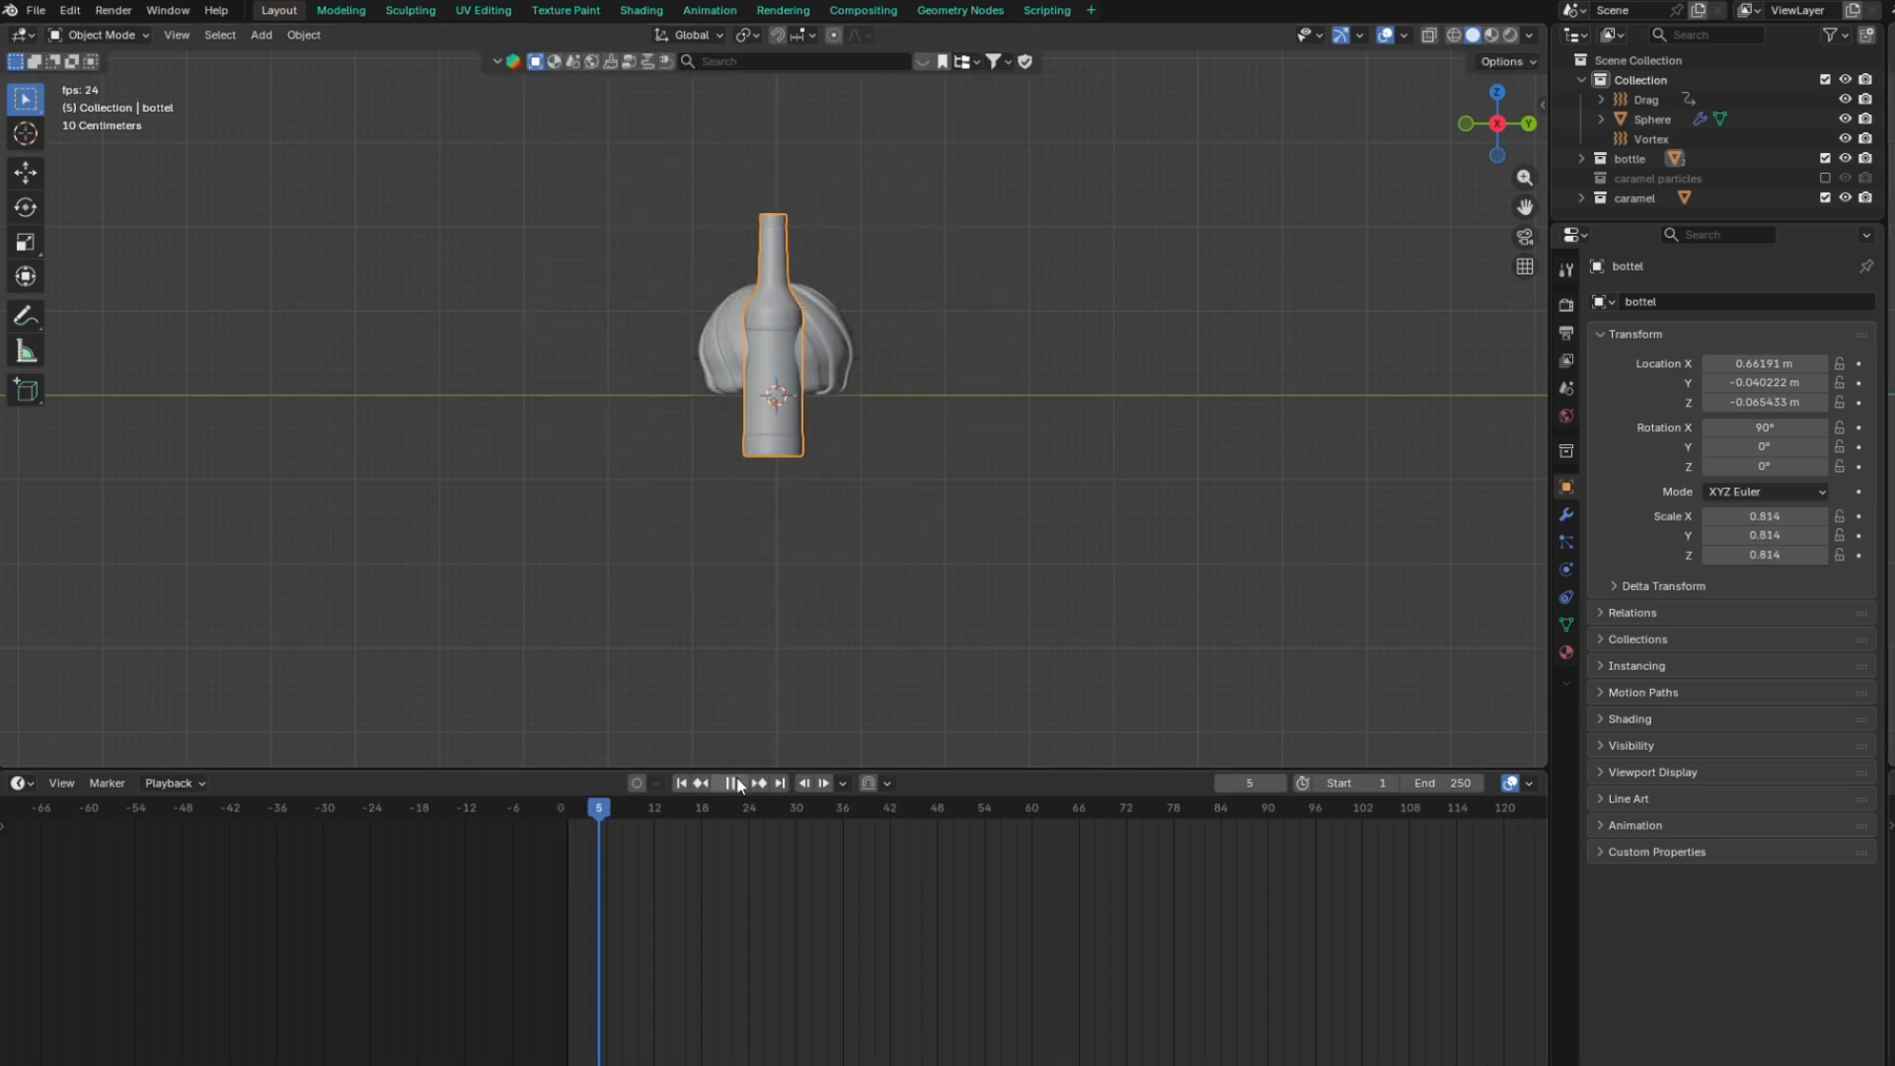
{"action": "scroll", "coordinate": [778, 571], "scroll_direction": "up", "scroll_amount": 4}
{"action": "left_click_drag", "start_coordinate": [715, 812], "coordinate": [678, 815]}
{"action": "left_click", "coordinate": [1860, 554]}
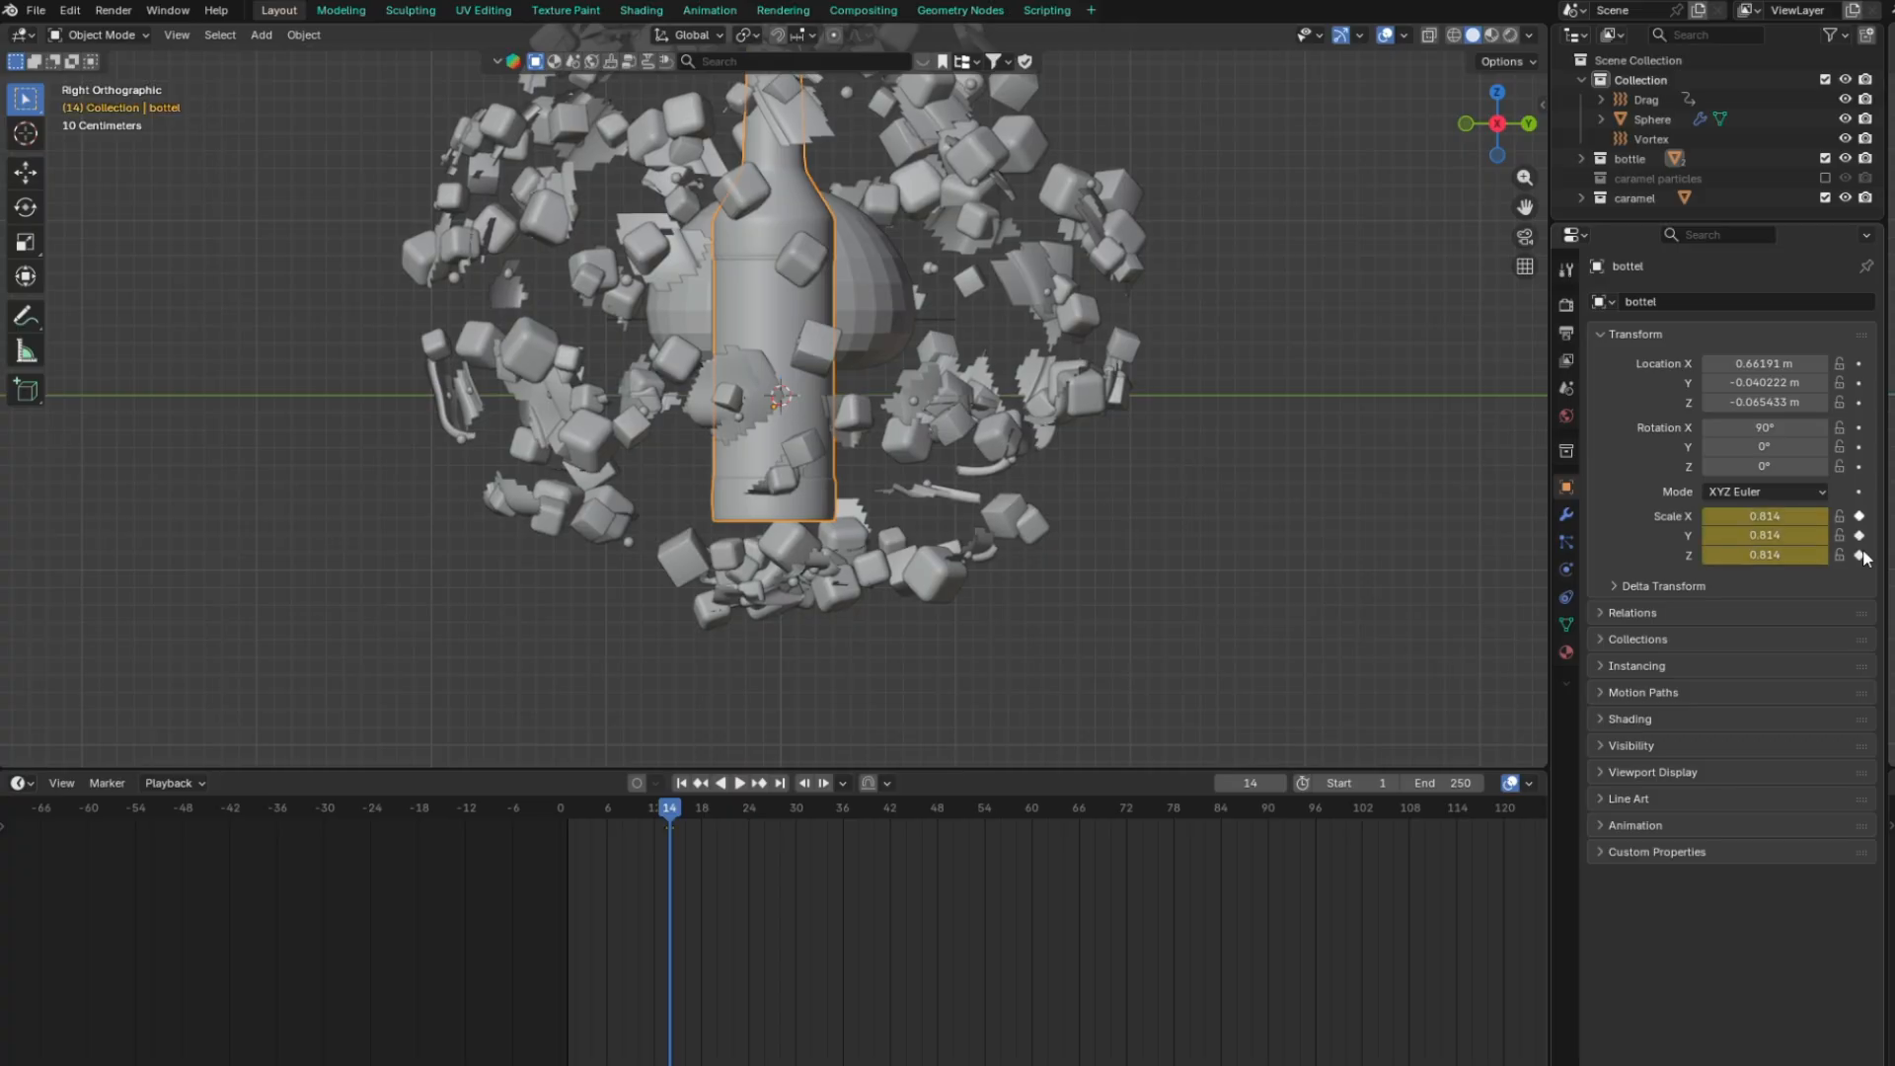
{"action": "left_click", "coordinate": [660, 809]}
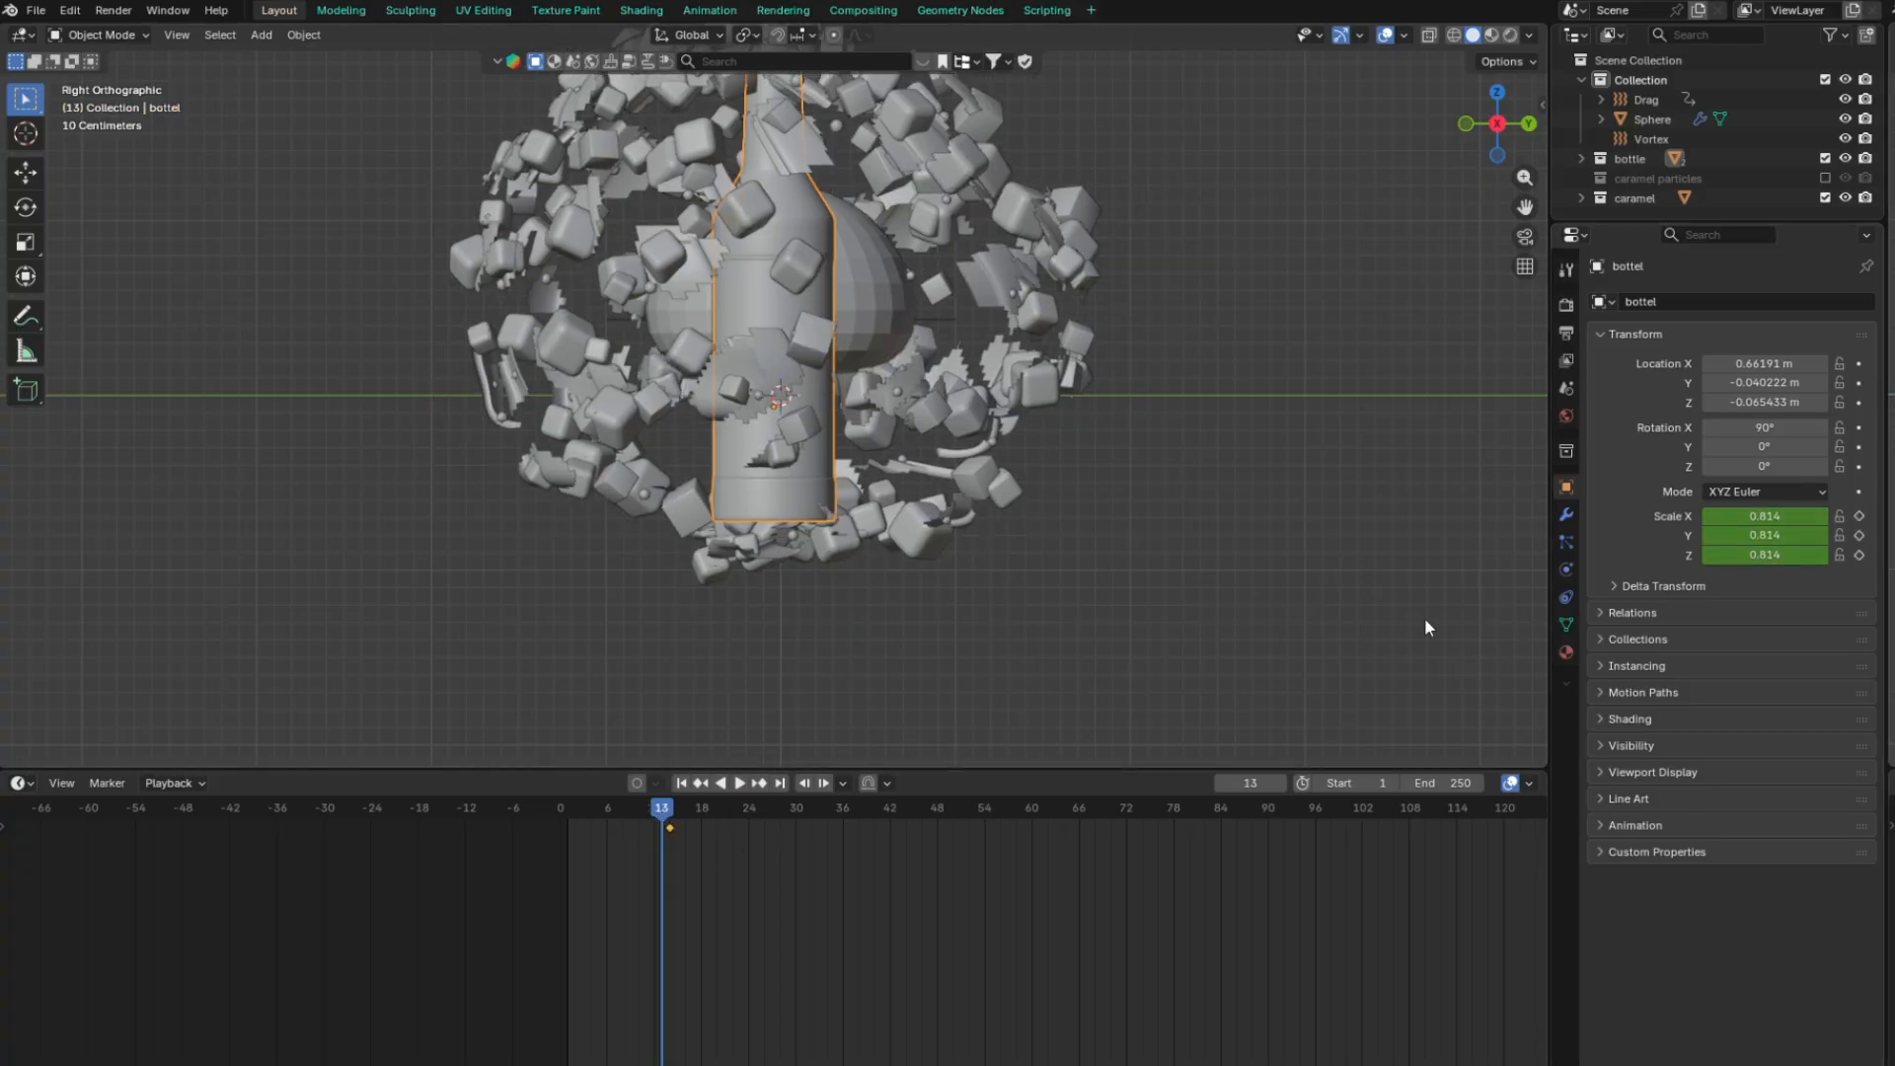
Set the bottle's X, Y and Z scale to 0 at frame 13 and keyframe it
{"action": "left_click_drag", "start_coordinate": [1796, 524], "coordinate": [1776, 555]}
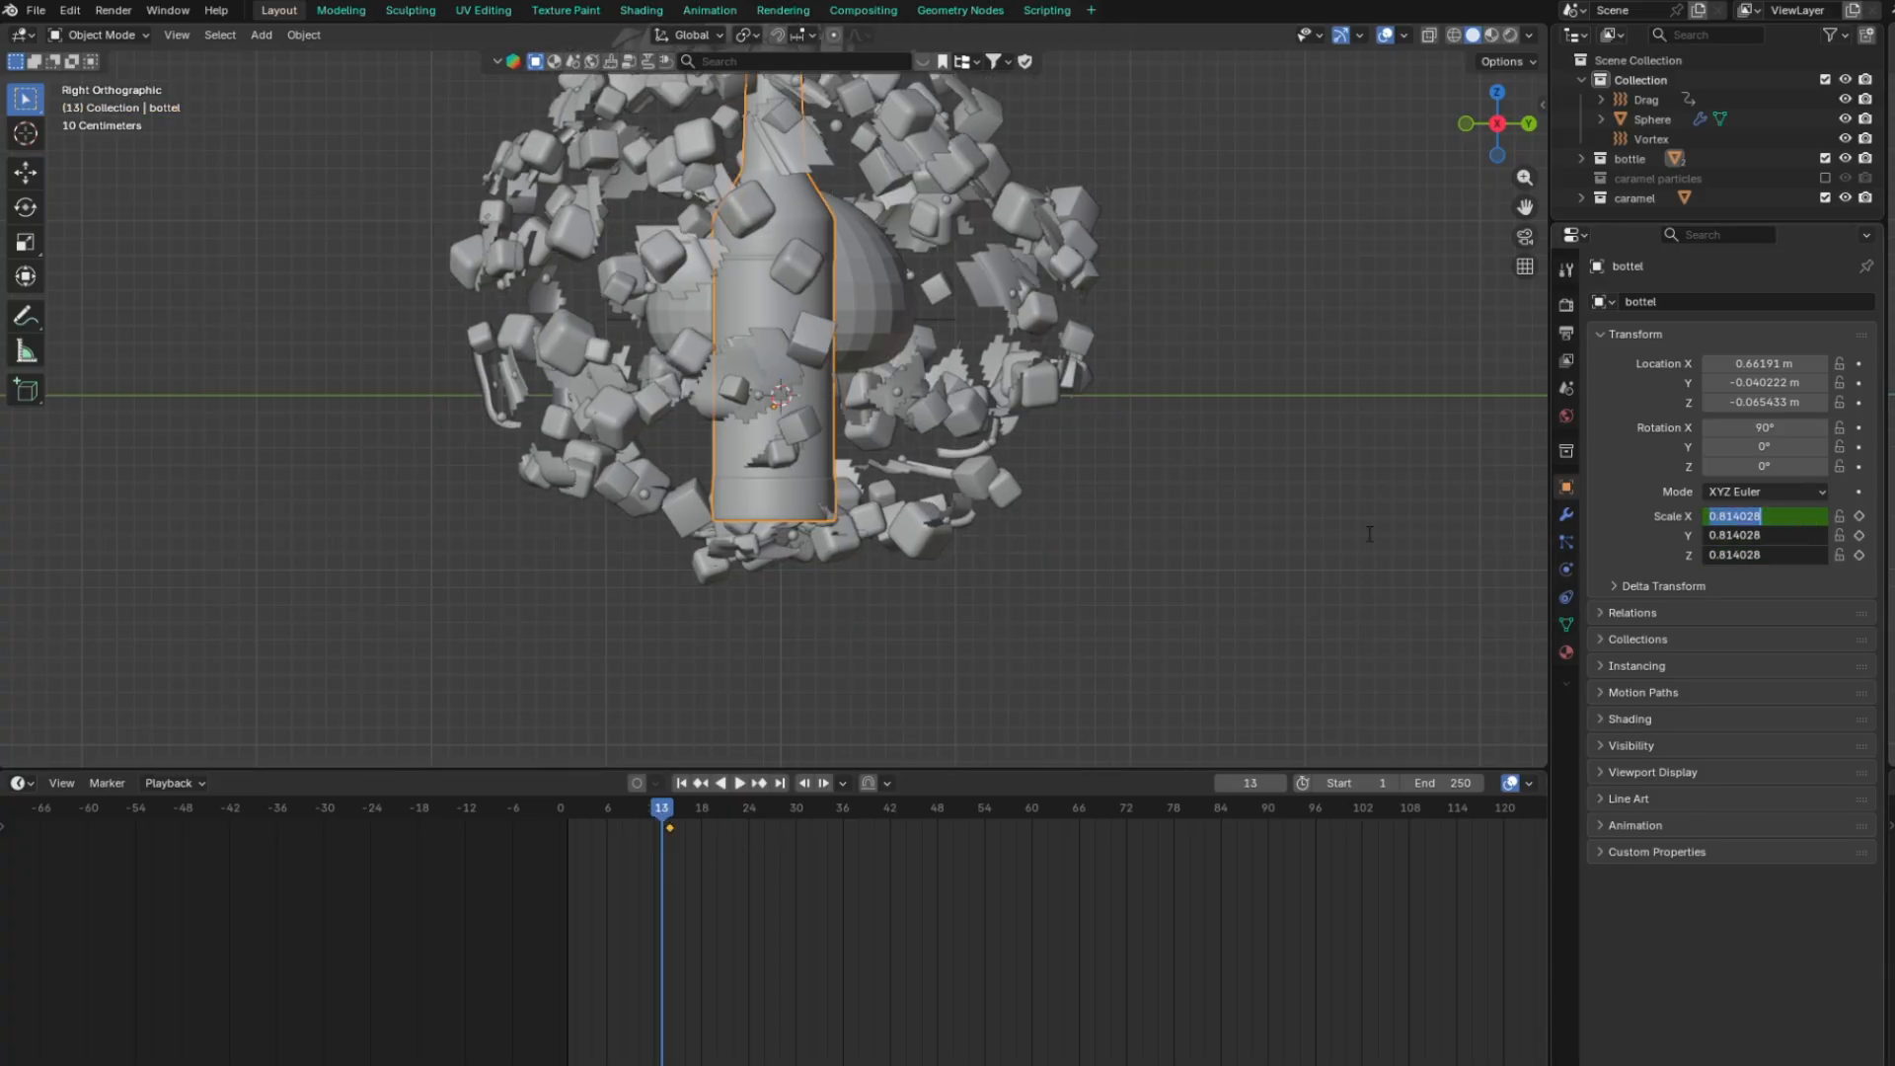
{"action": "type", "text": "0"}
{"action": "key", "text": "Return"}
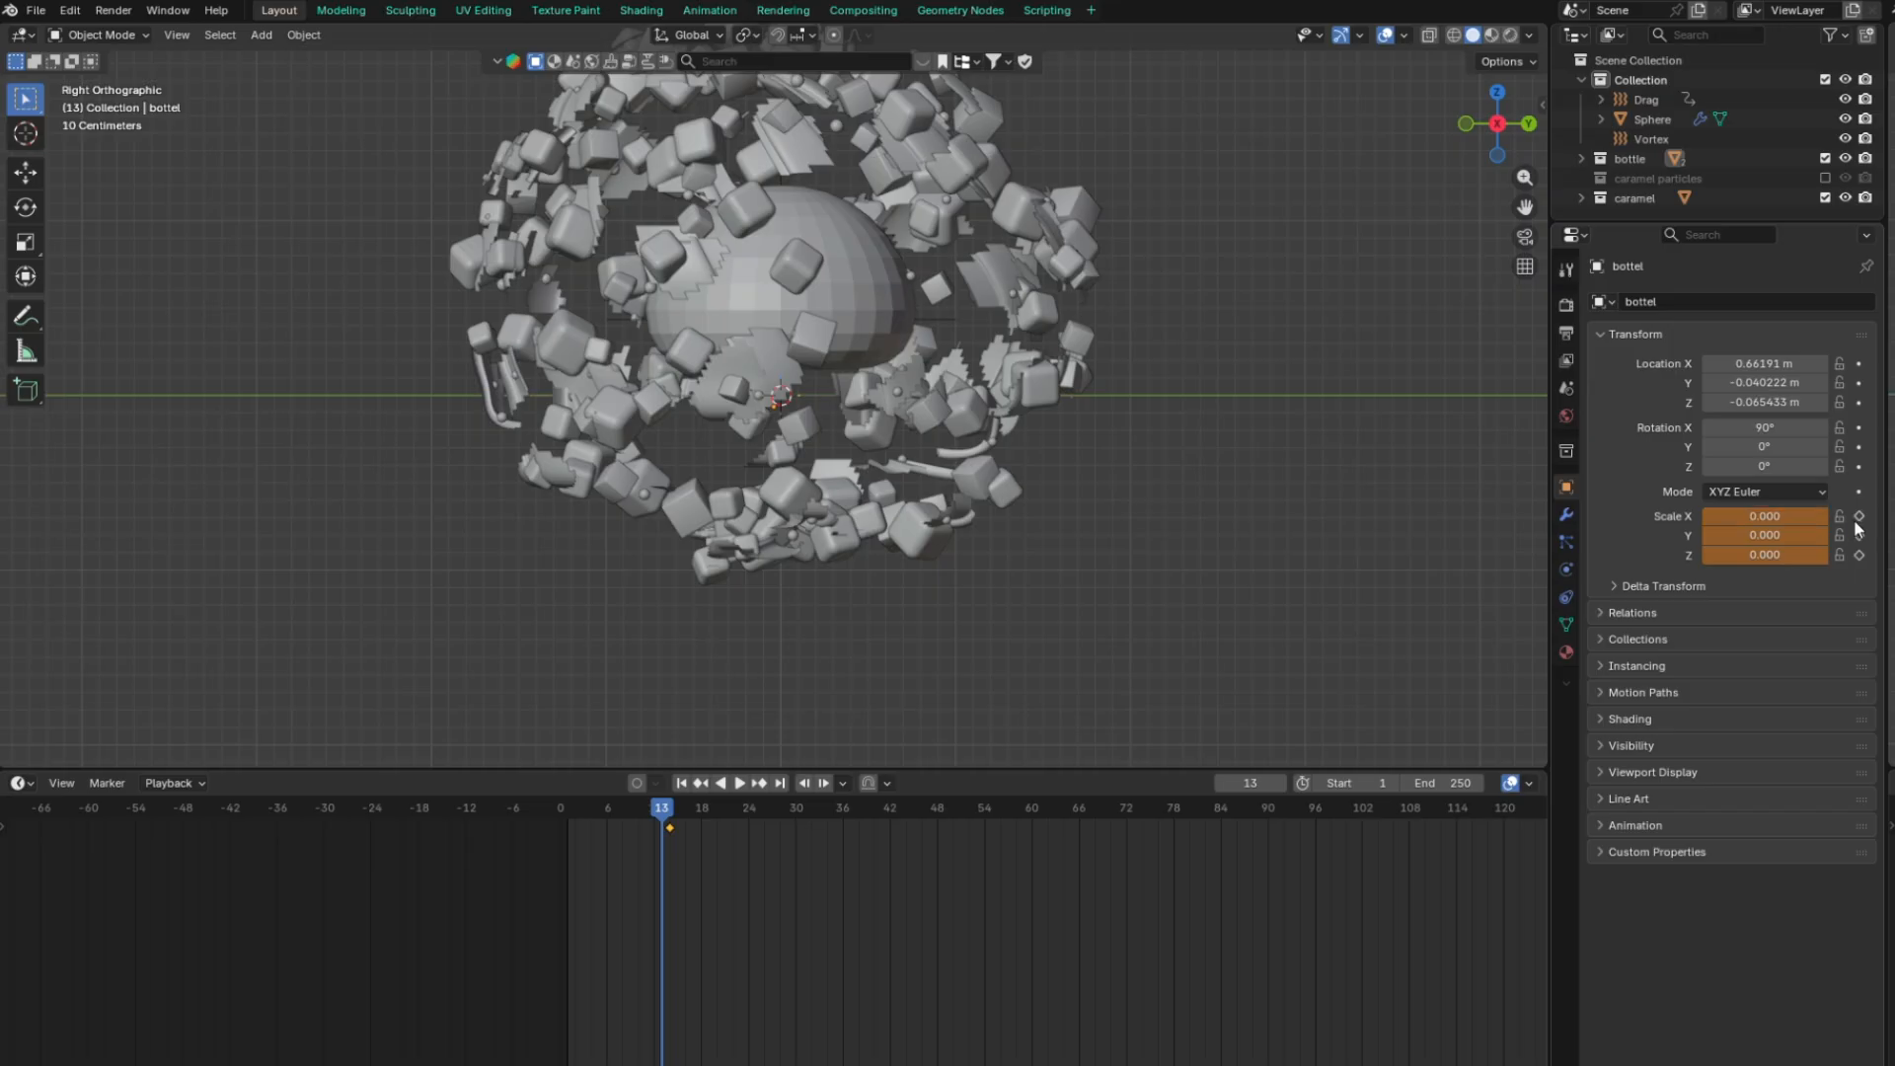
{"action": "left_click", "coordinate": [1859, 515]}
{"action": "key", "text": "i"}
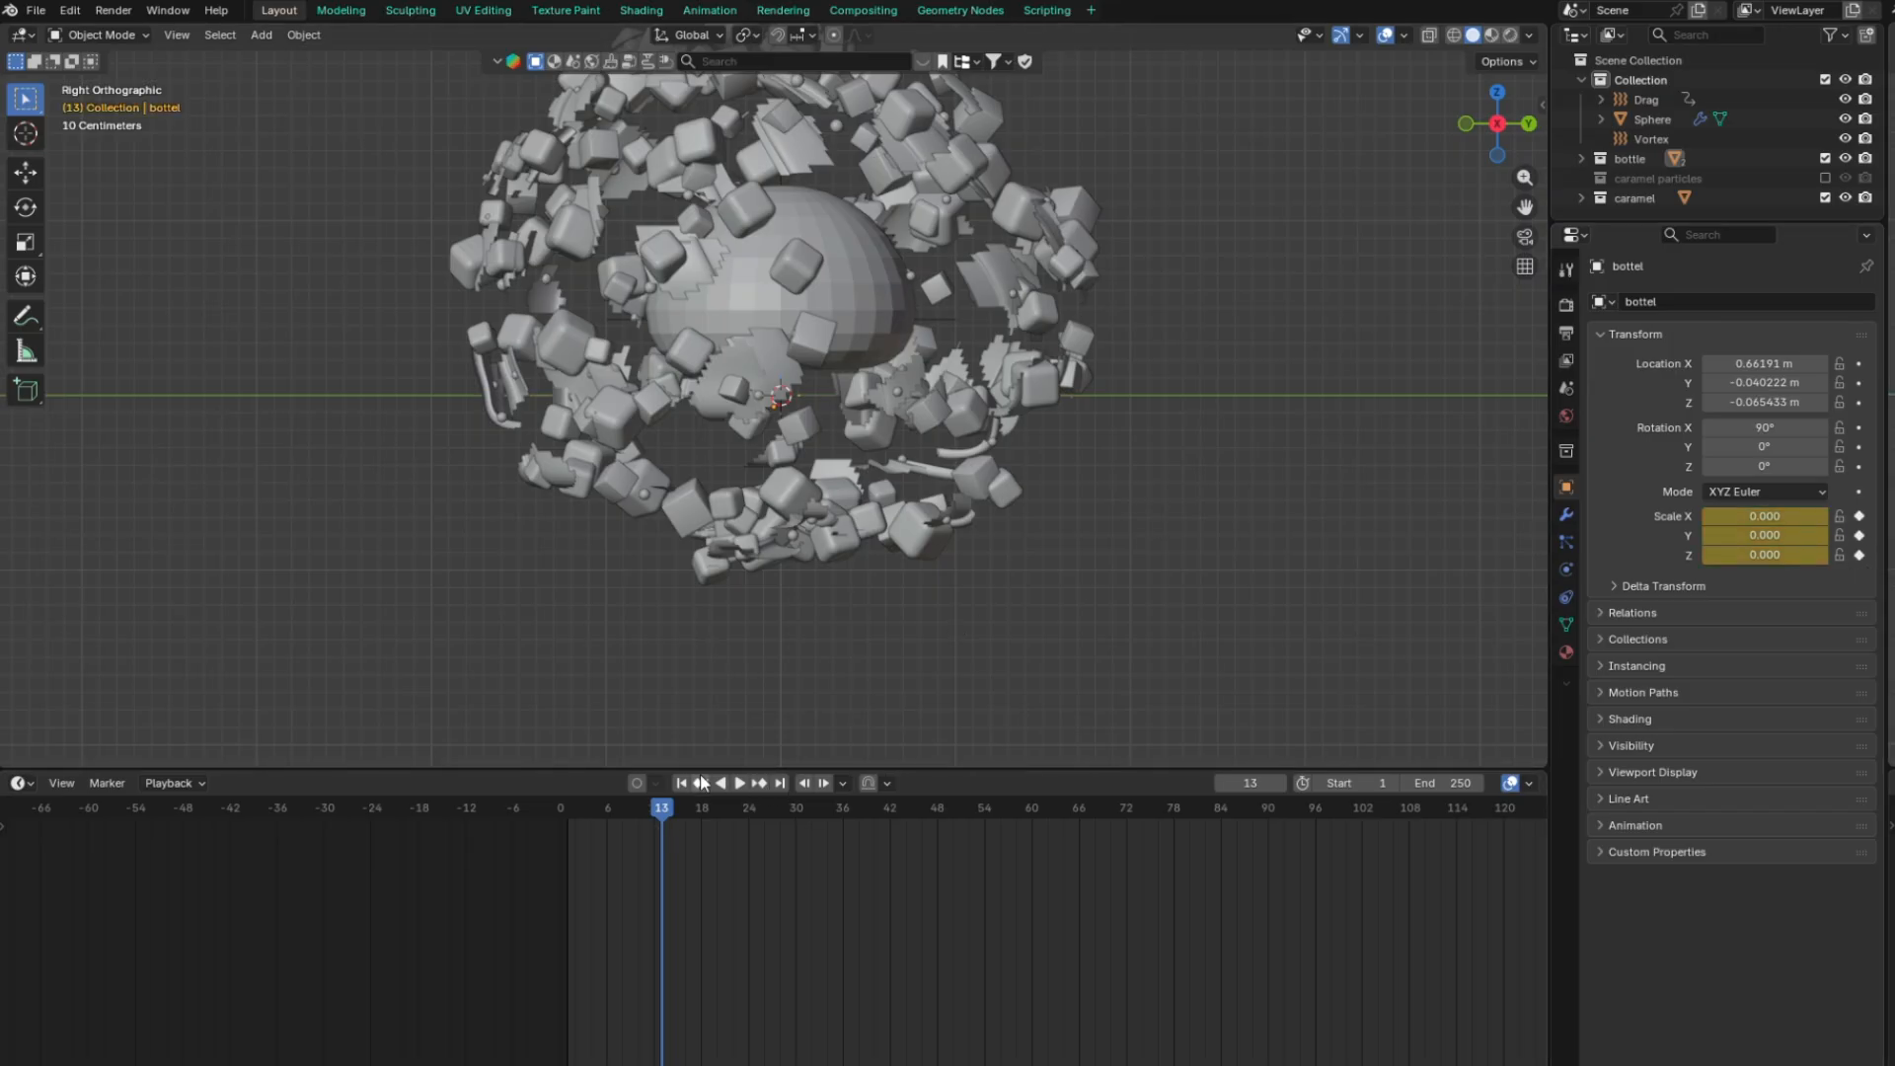
Play the burst from the first frame and watch how the bottle appears among the caramel pieces
{"action": "key", "text": "shift+Left"}
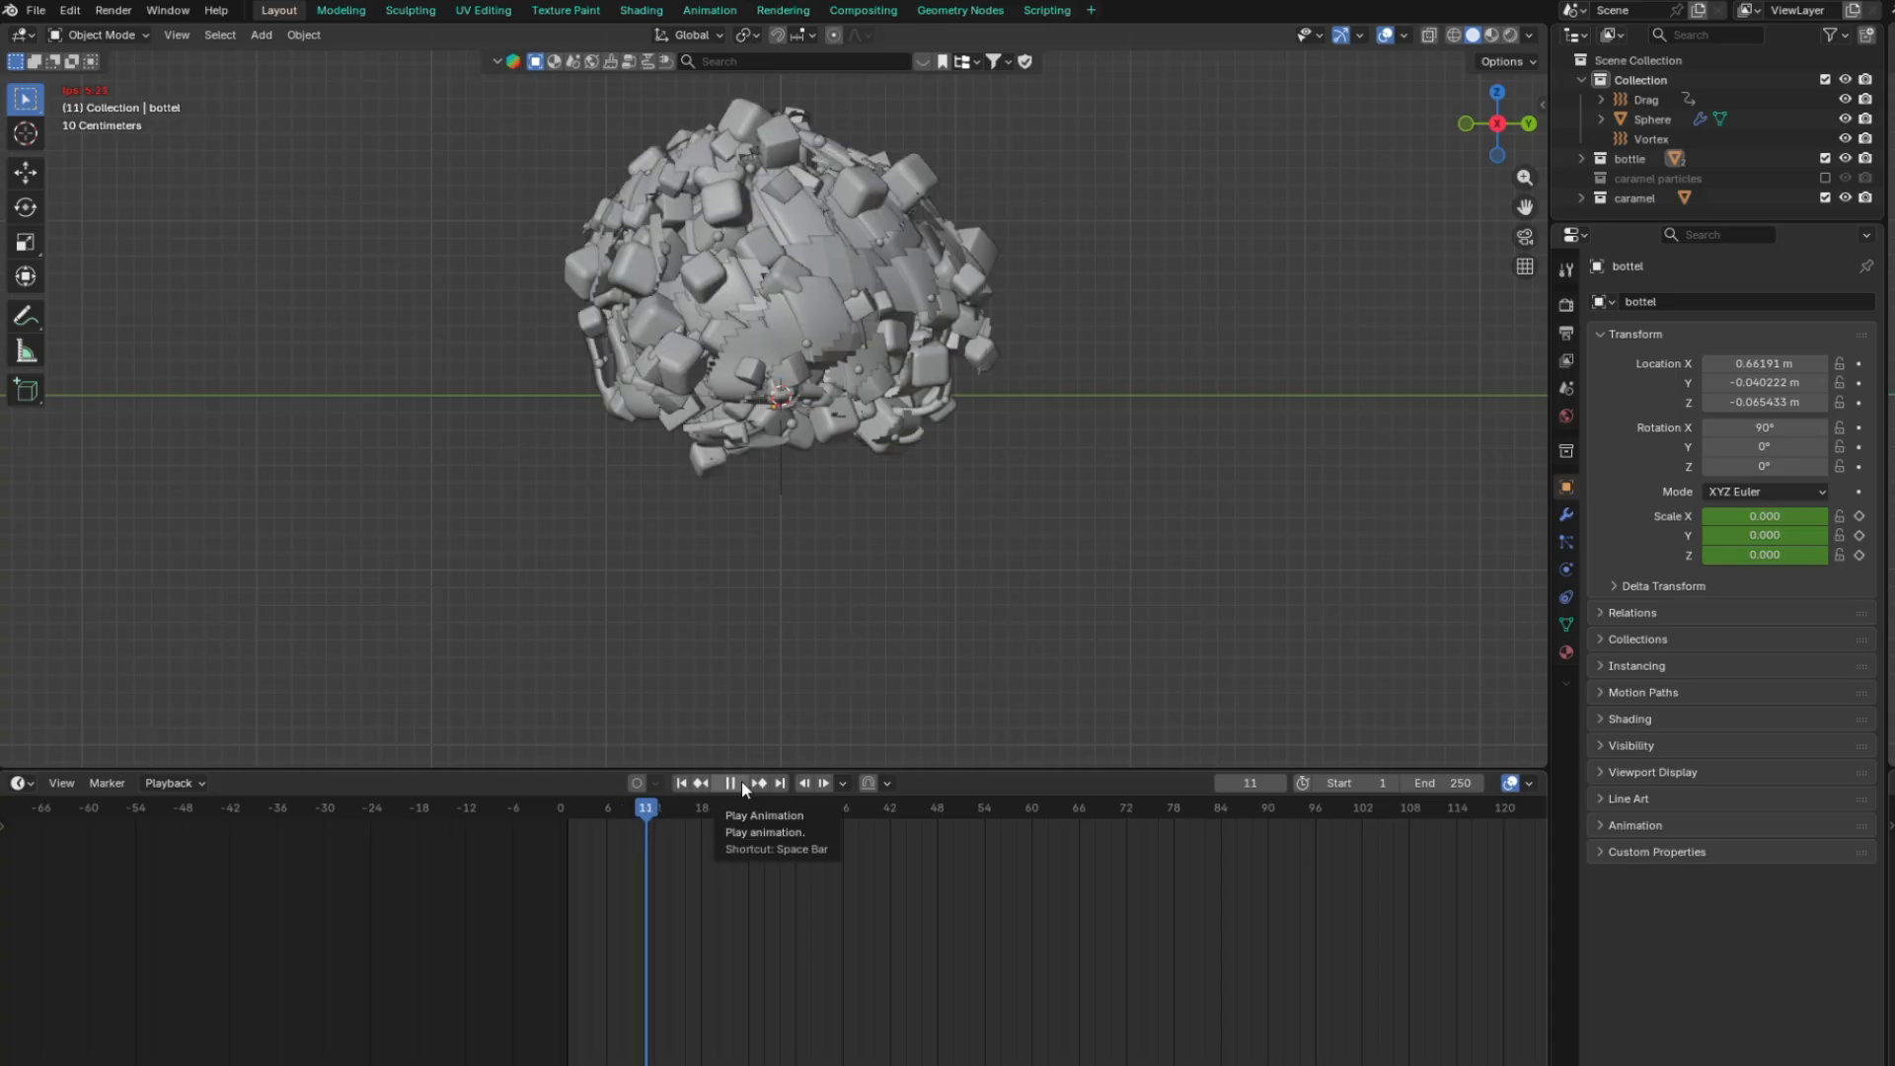
{"action": "left_click", "coordinate": [742, 779]}
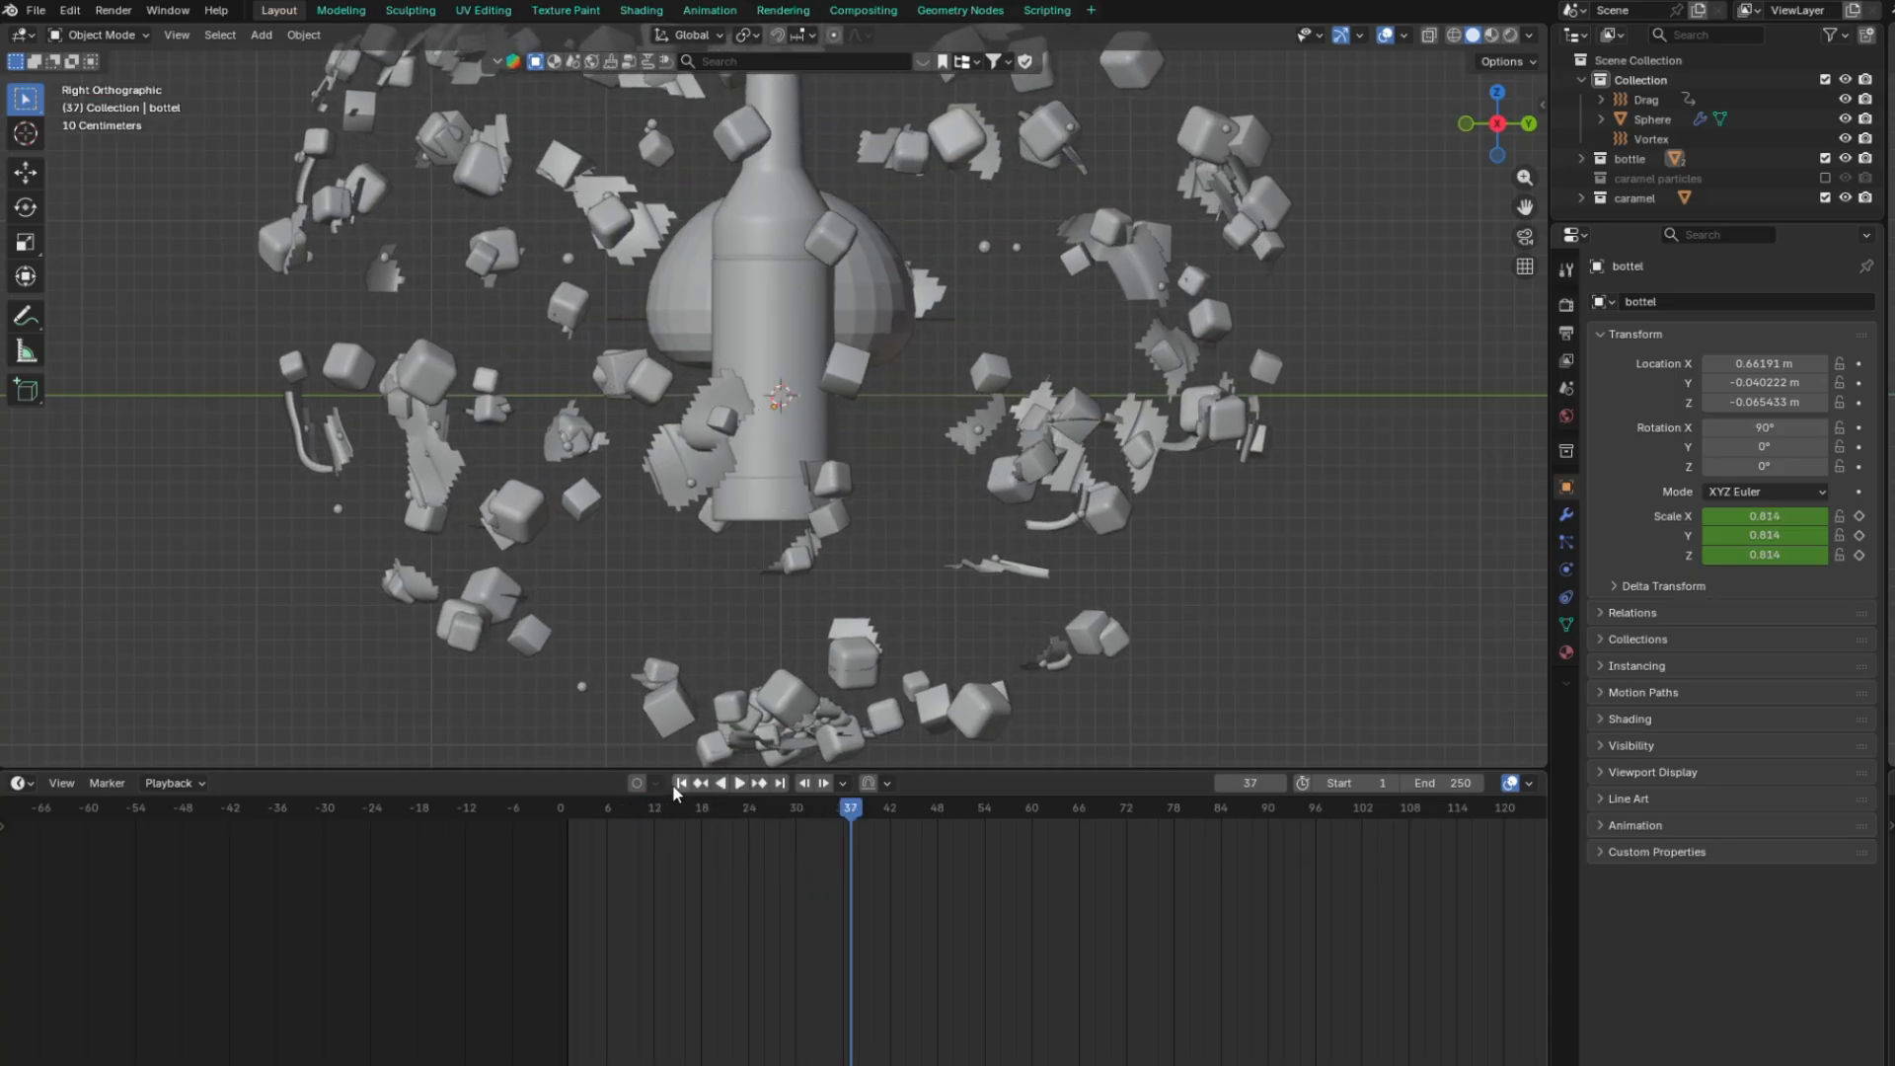
{"action": "left_click", "coordinate": [680, 784]}
{"action": "left_click", "coordinate": [740, 782]}
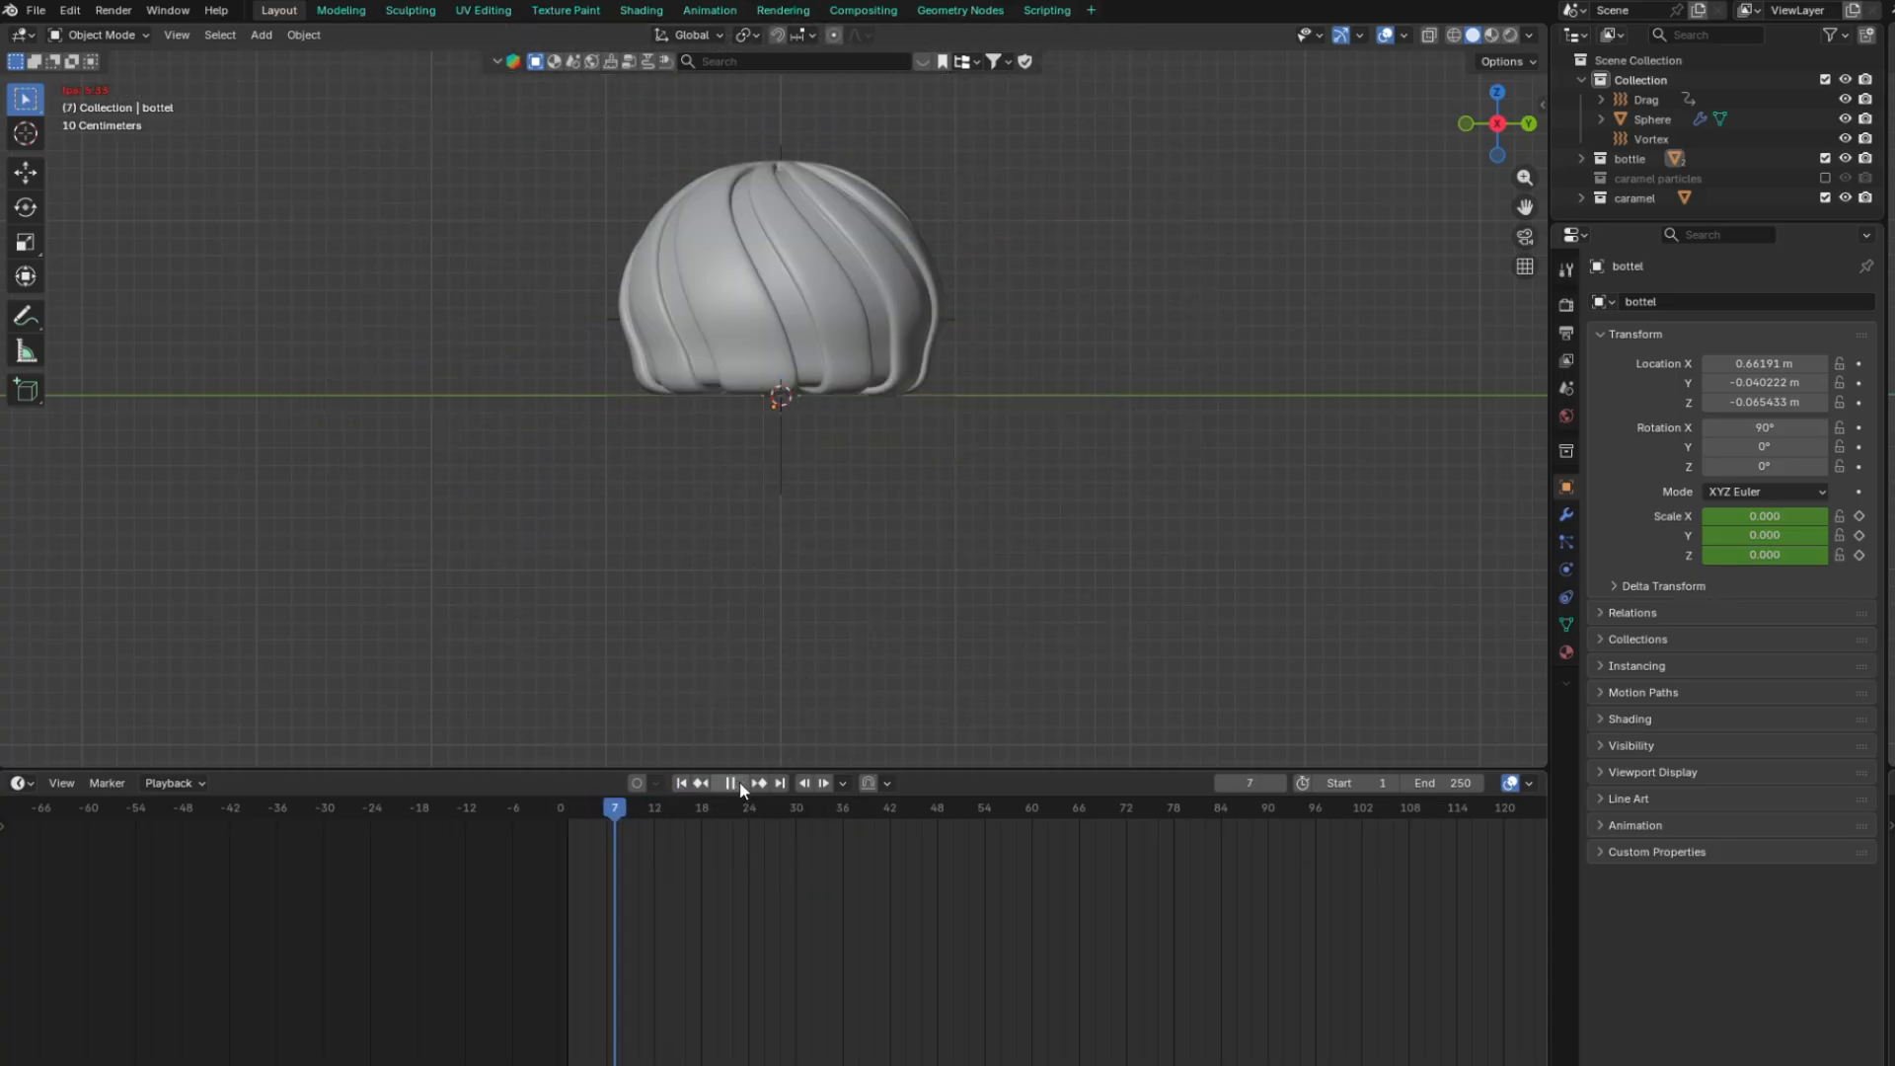
{"action": "left_click", "coordinate": [738, 780]}
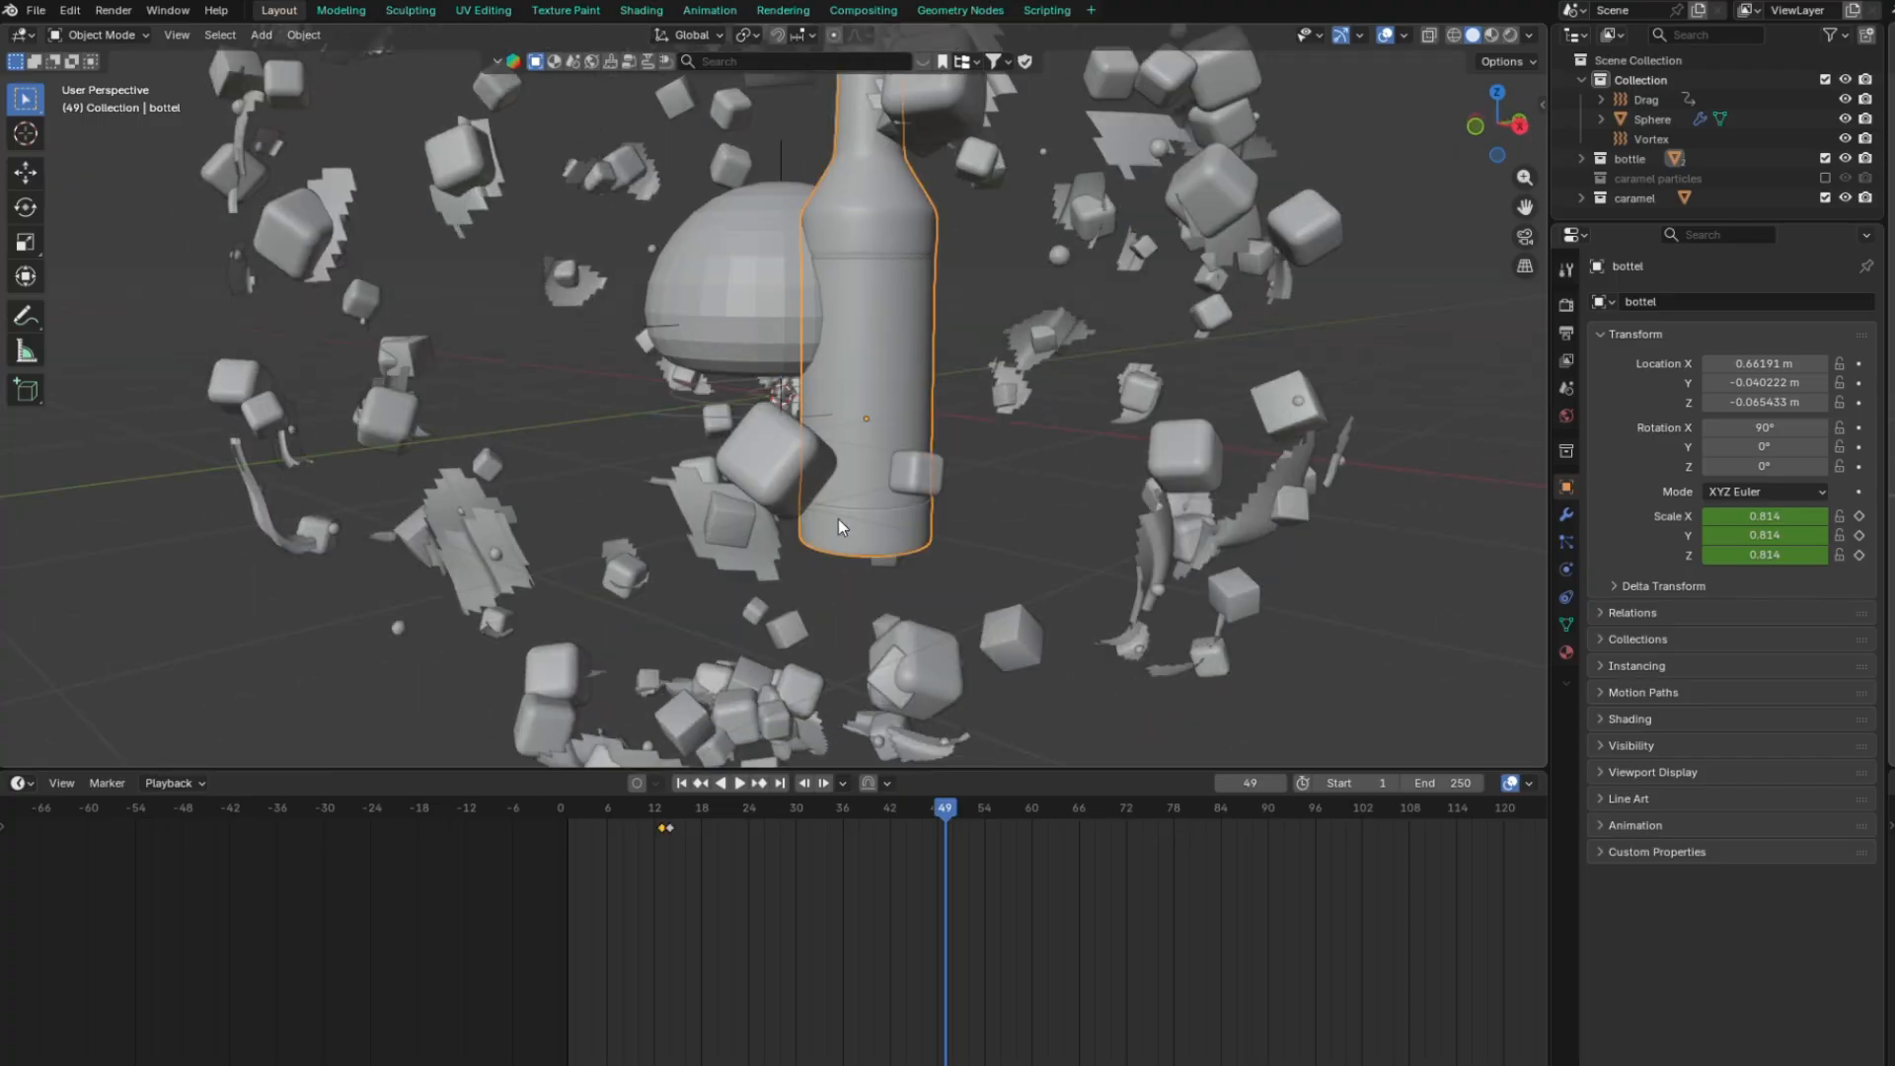
Inspect the physics settings of the bottle and its label, and replay the burst from the side
{"action": "left_click", "coordinate": [1566, 569]}
{"action": "scroll", "coordinate": [987, 513], "scroll_direction": "down", "scroll_amount": 5}
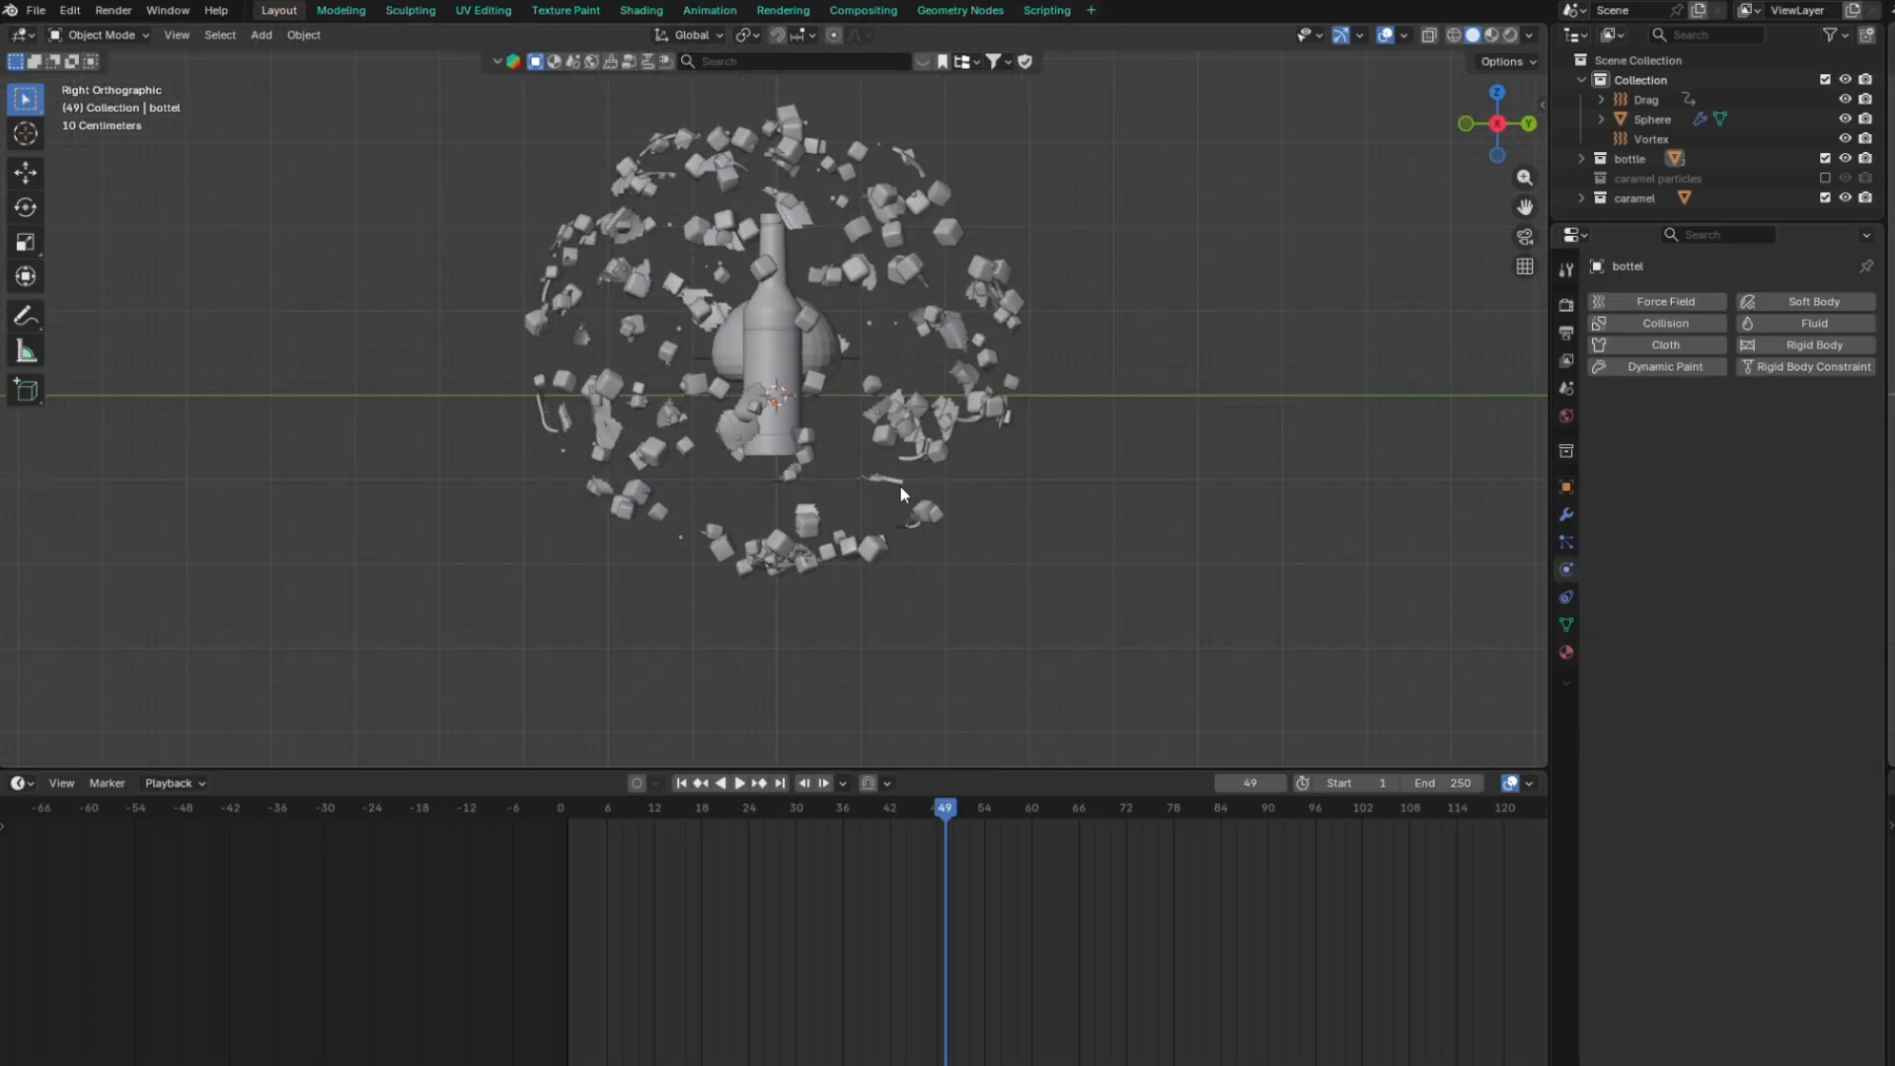
{"action": "scroll", "coordinate": [790, 464], "scroll_direction": "up", "scroll_amount": 3}
{"action": "left_click", "coordinate": [773, 402]}
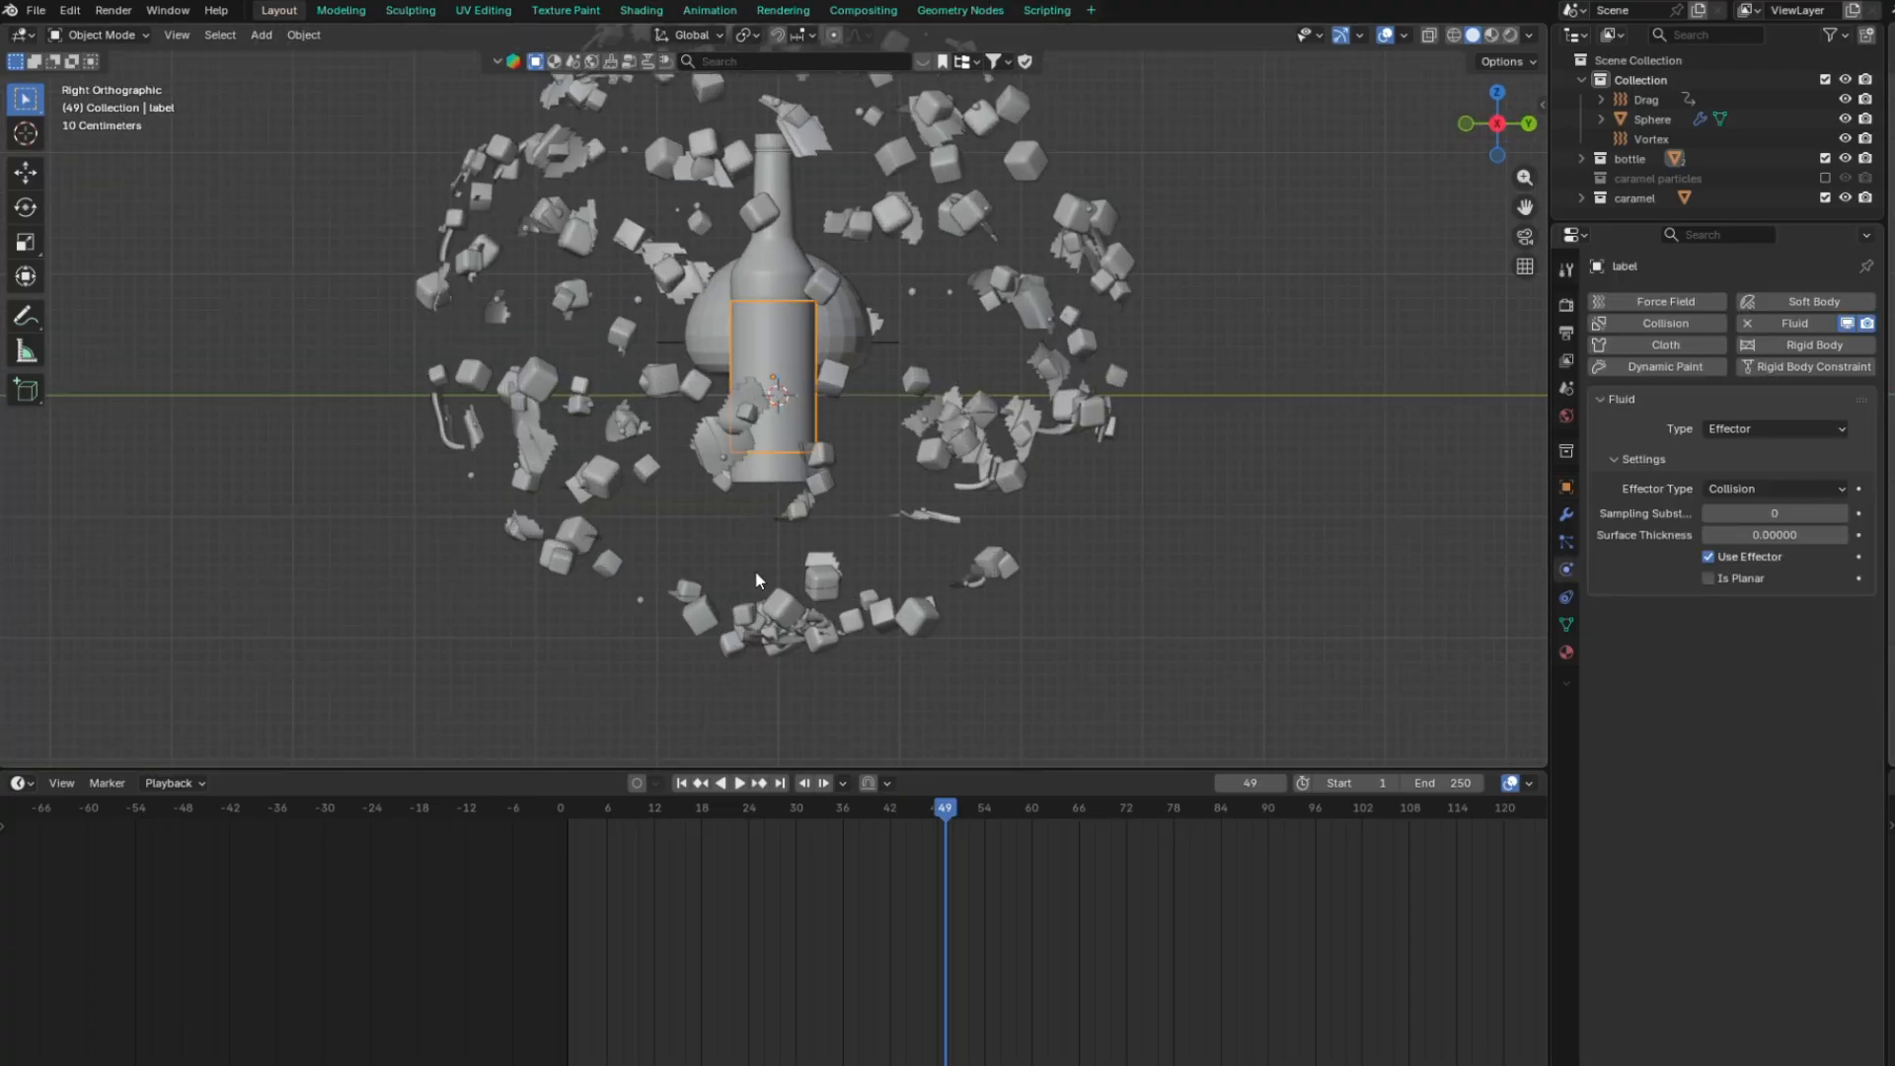
{"action": "key", "text": "shift+Left"}
{"action": "left_click", "coordinate": [738, 783]}
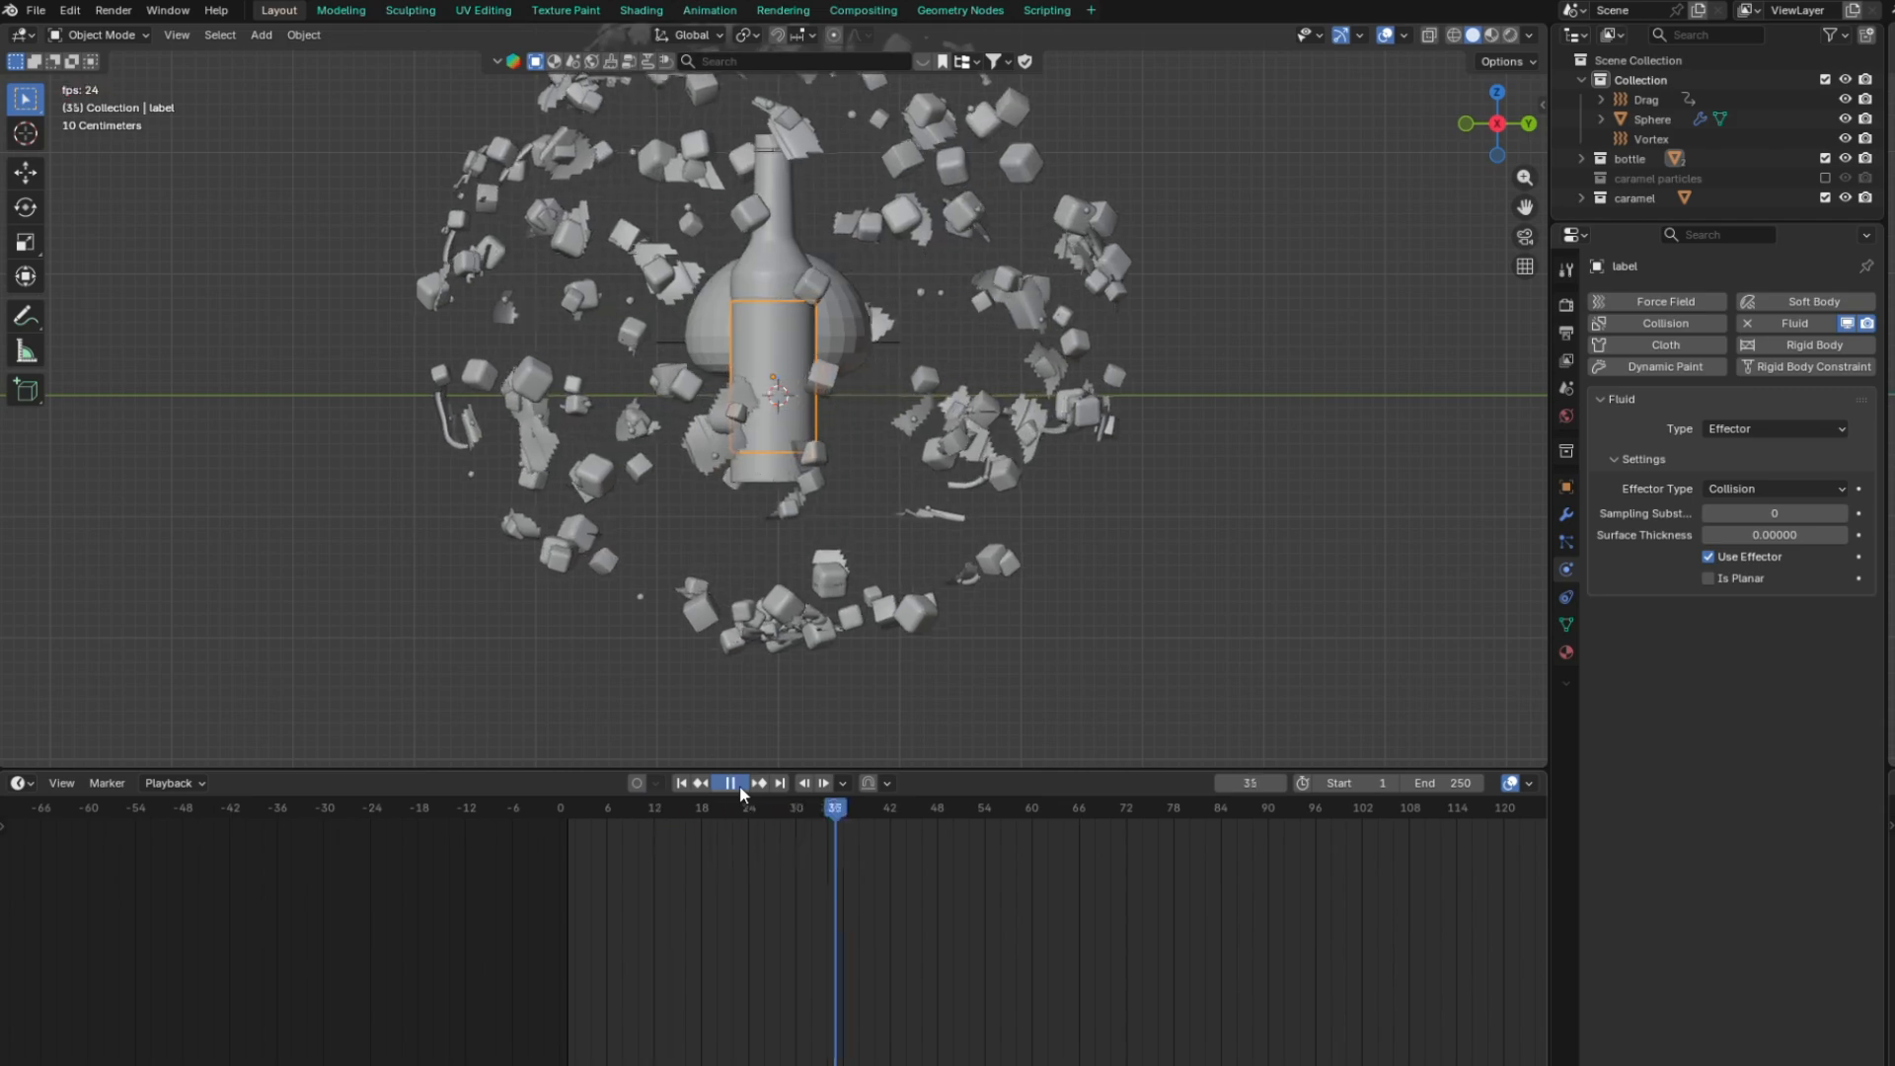
{"action": "left_click", "coordinate": [738, 785]}
Move the bottle's zero-scale keyframe from frame 13 to frame 11
{"action": "mouse_move", "coordinate": [713, 810]}
{"action": "left_mouse_down"}
{"action": "mouse_move", "coordinate": [677, 812]}
{"action": "mouse_move", "coordinate": [726, 811]}
{"action": "left_mouse_up"}
{"action": "left_click", "coordinate": [760, 469]}
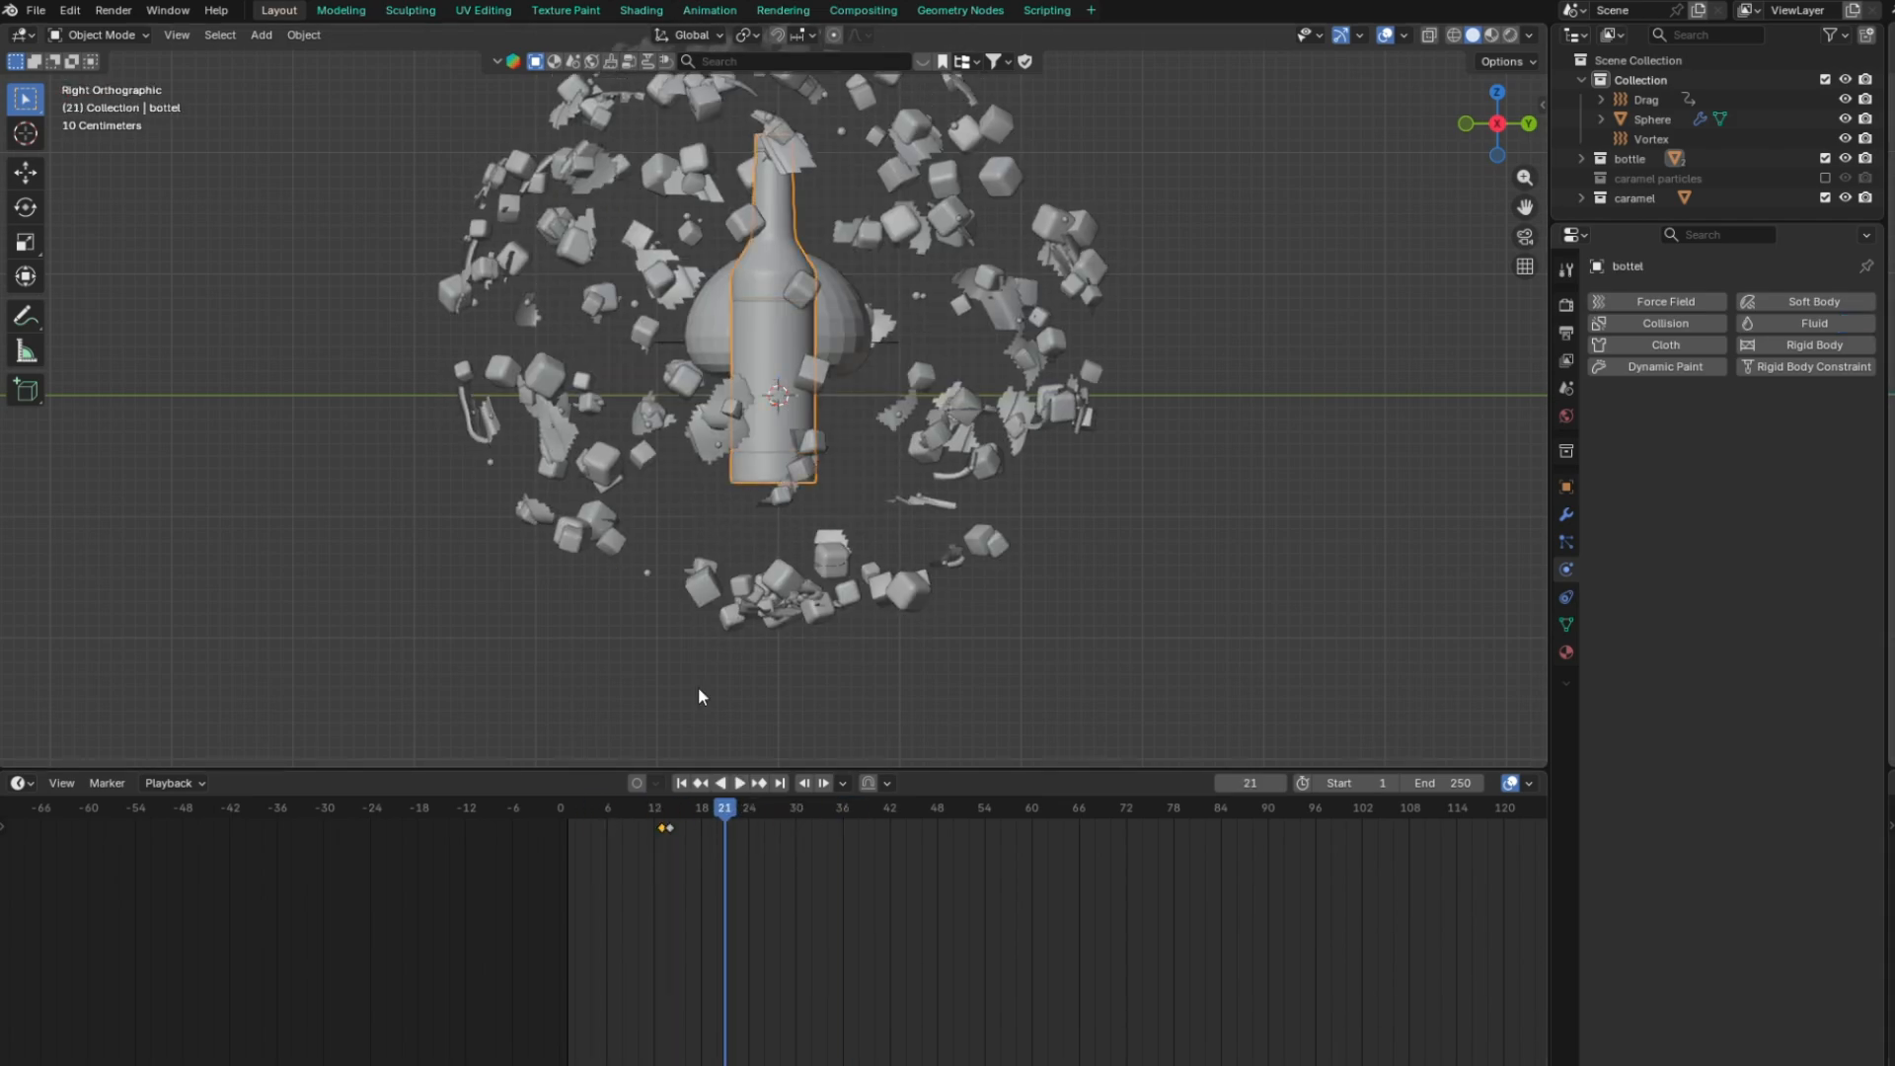
{"action": "scroll", "coordinate": [721, 869], "scroll_direction": "up", "scroll_amount": 8}
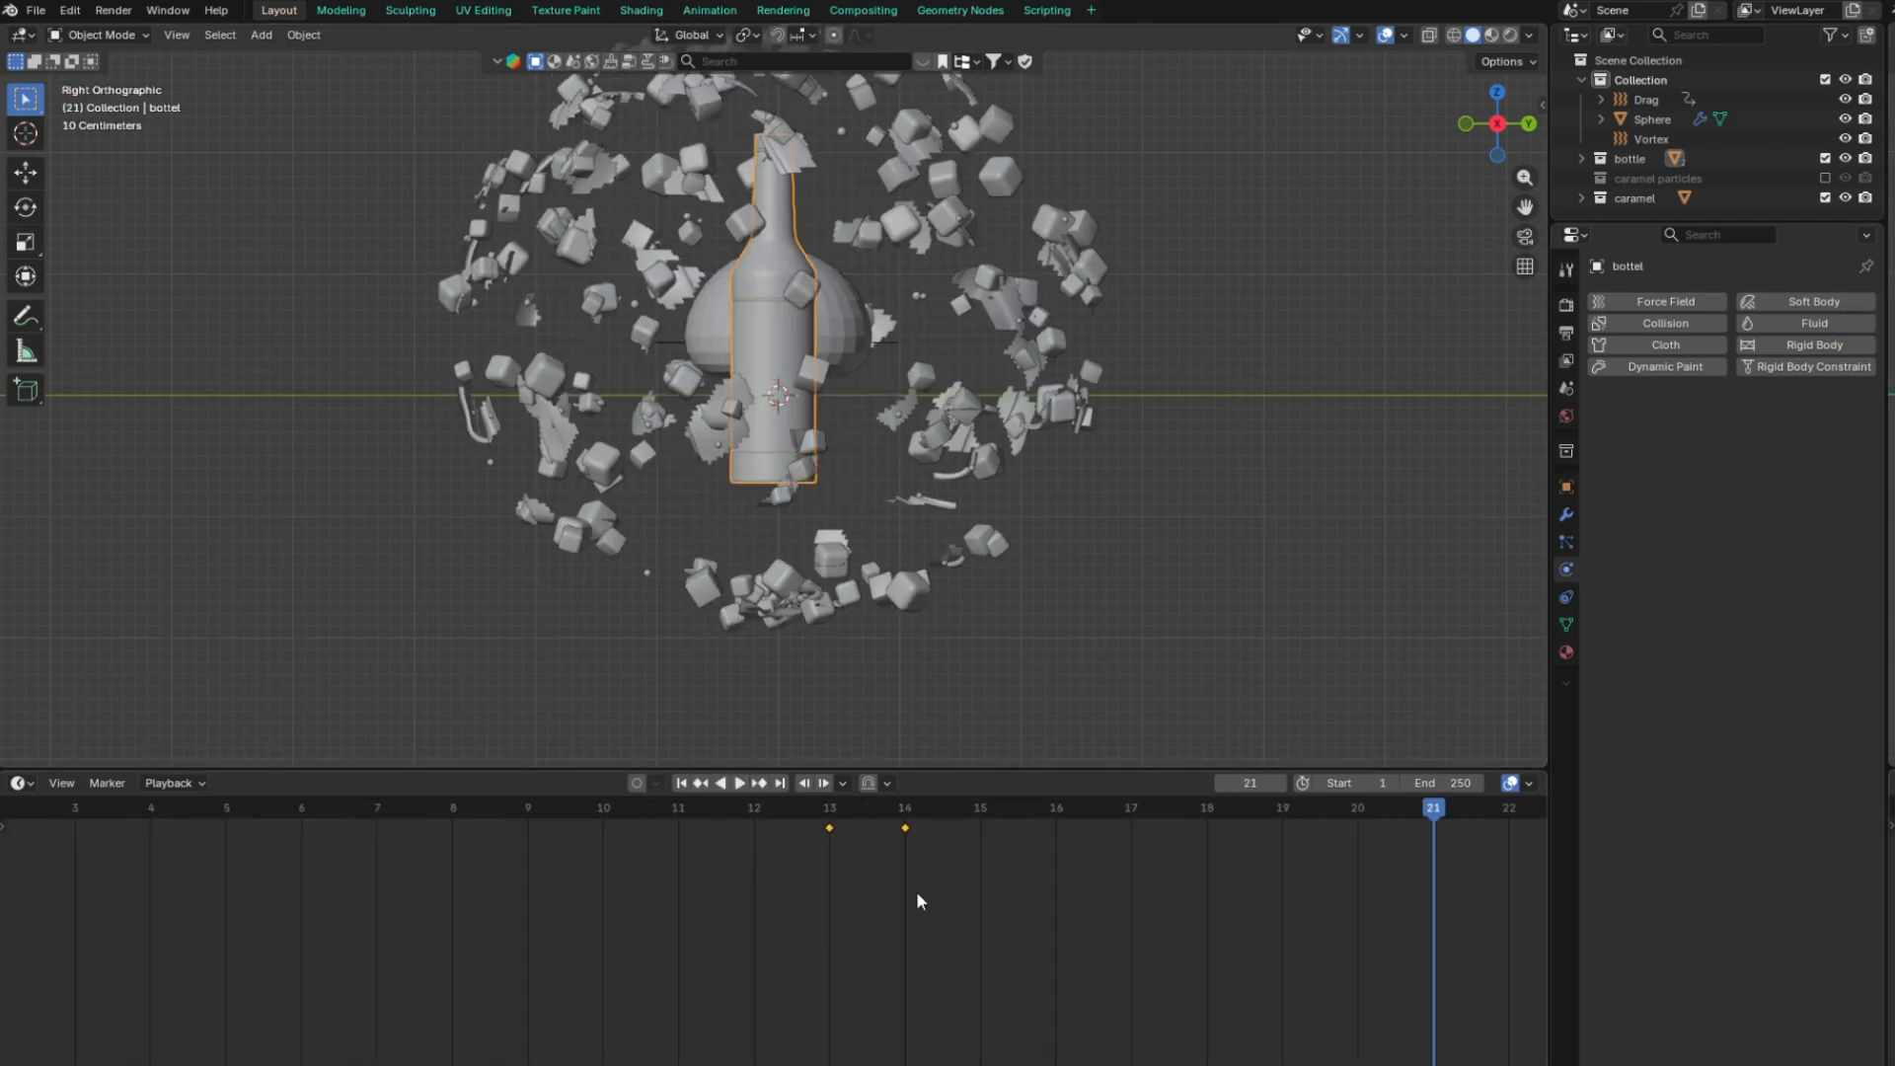
{"action": "left_click_drag", "start_coordinate": [832, 832], "coordinate": [673, 849]}
Replay the bottle's scale-up from the first frame and scrub back to frame 16
{"action": "left_click", "coordinate": [681, 783]}
{"action": "scroll", "coordinate": [701, 849], "scroll_direction": "down", "scroll_amount": 5}
{"action": "left_click", "coordinate": [739, 782]}
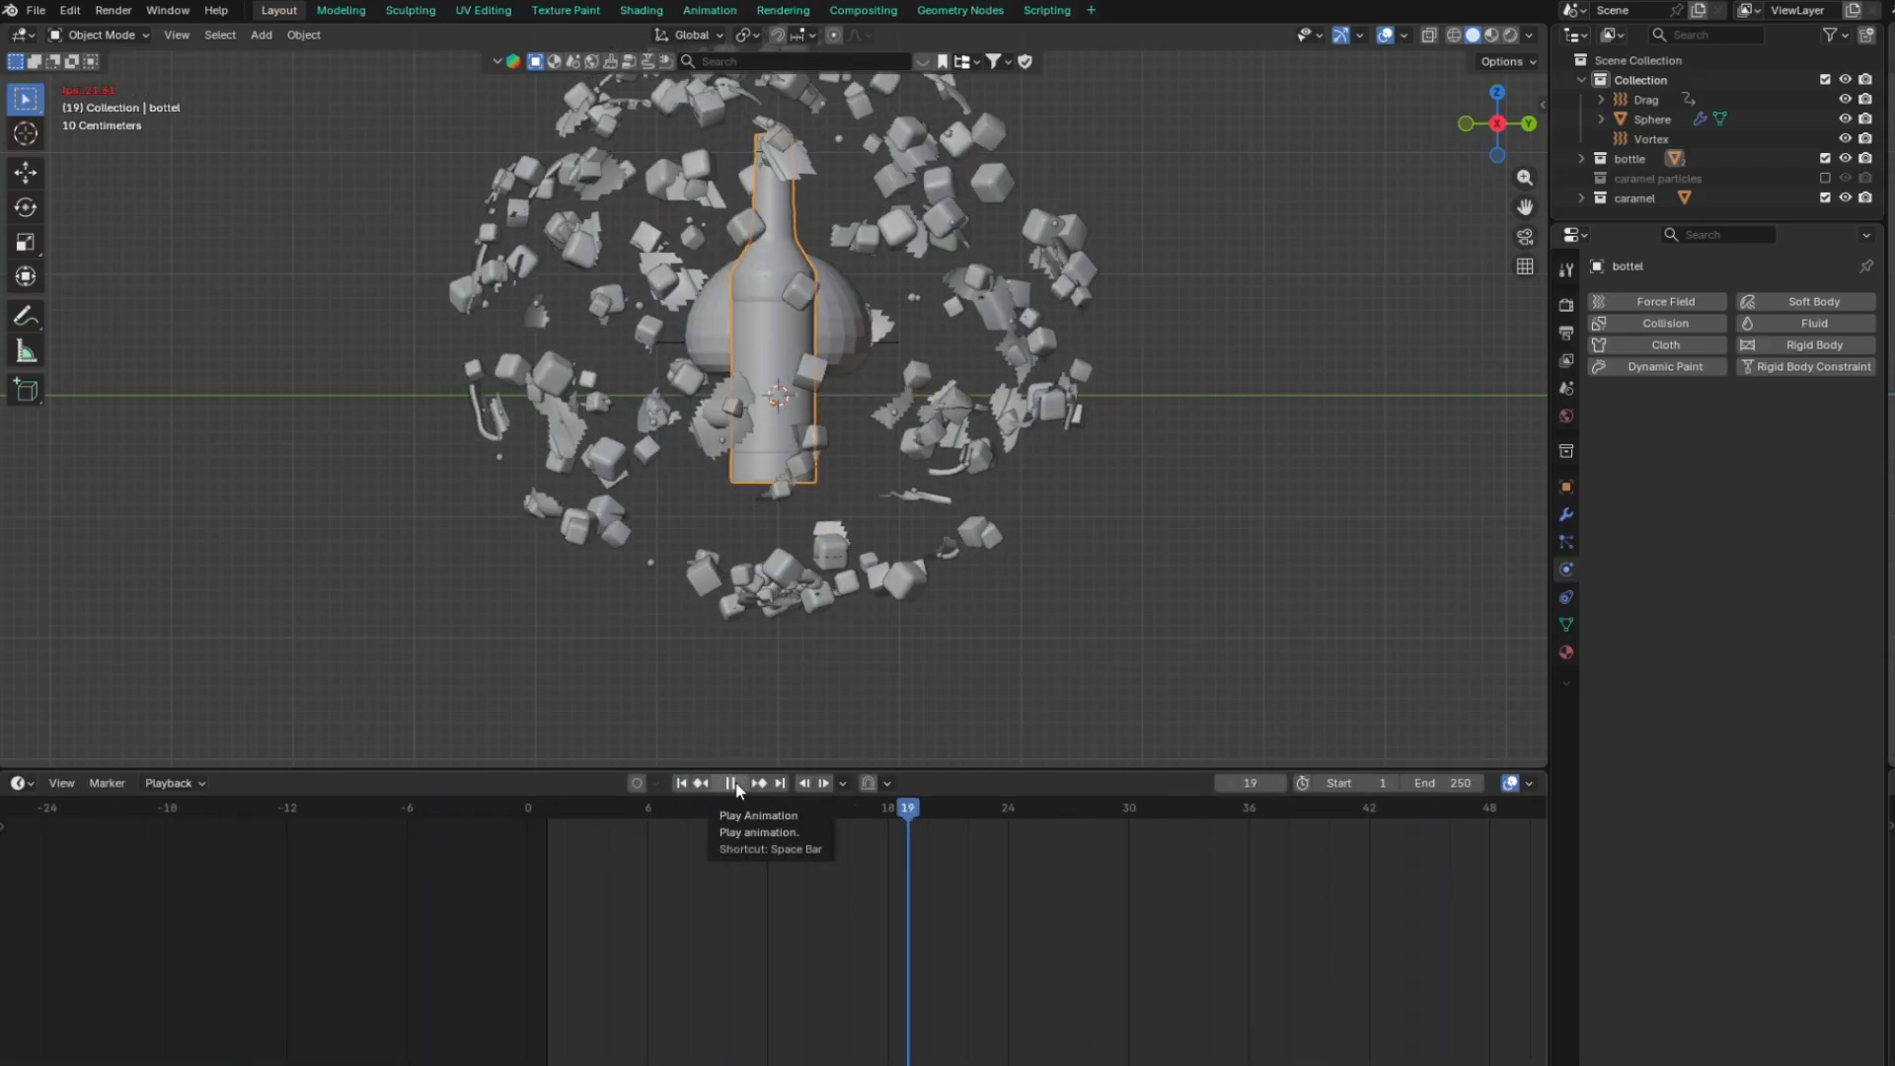
{"action": "left_click_drag", "start_coordinate": [1157, 821], "coordinate": [847, 817]}
Try setting the bottle's origin to its geometry and to the 3D cursor
{"action": "scroll", "coordinate": [761, 472], "scroll_direction": "up", "scroll_amount": 6}
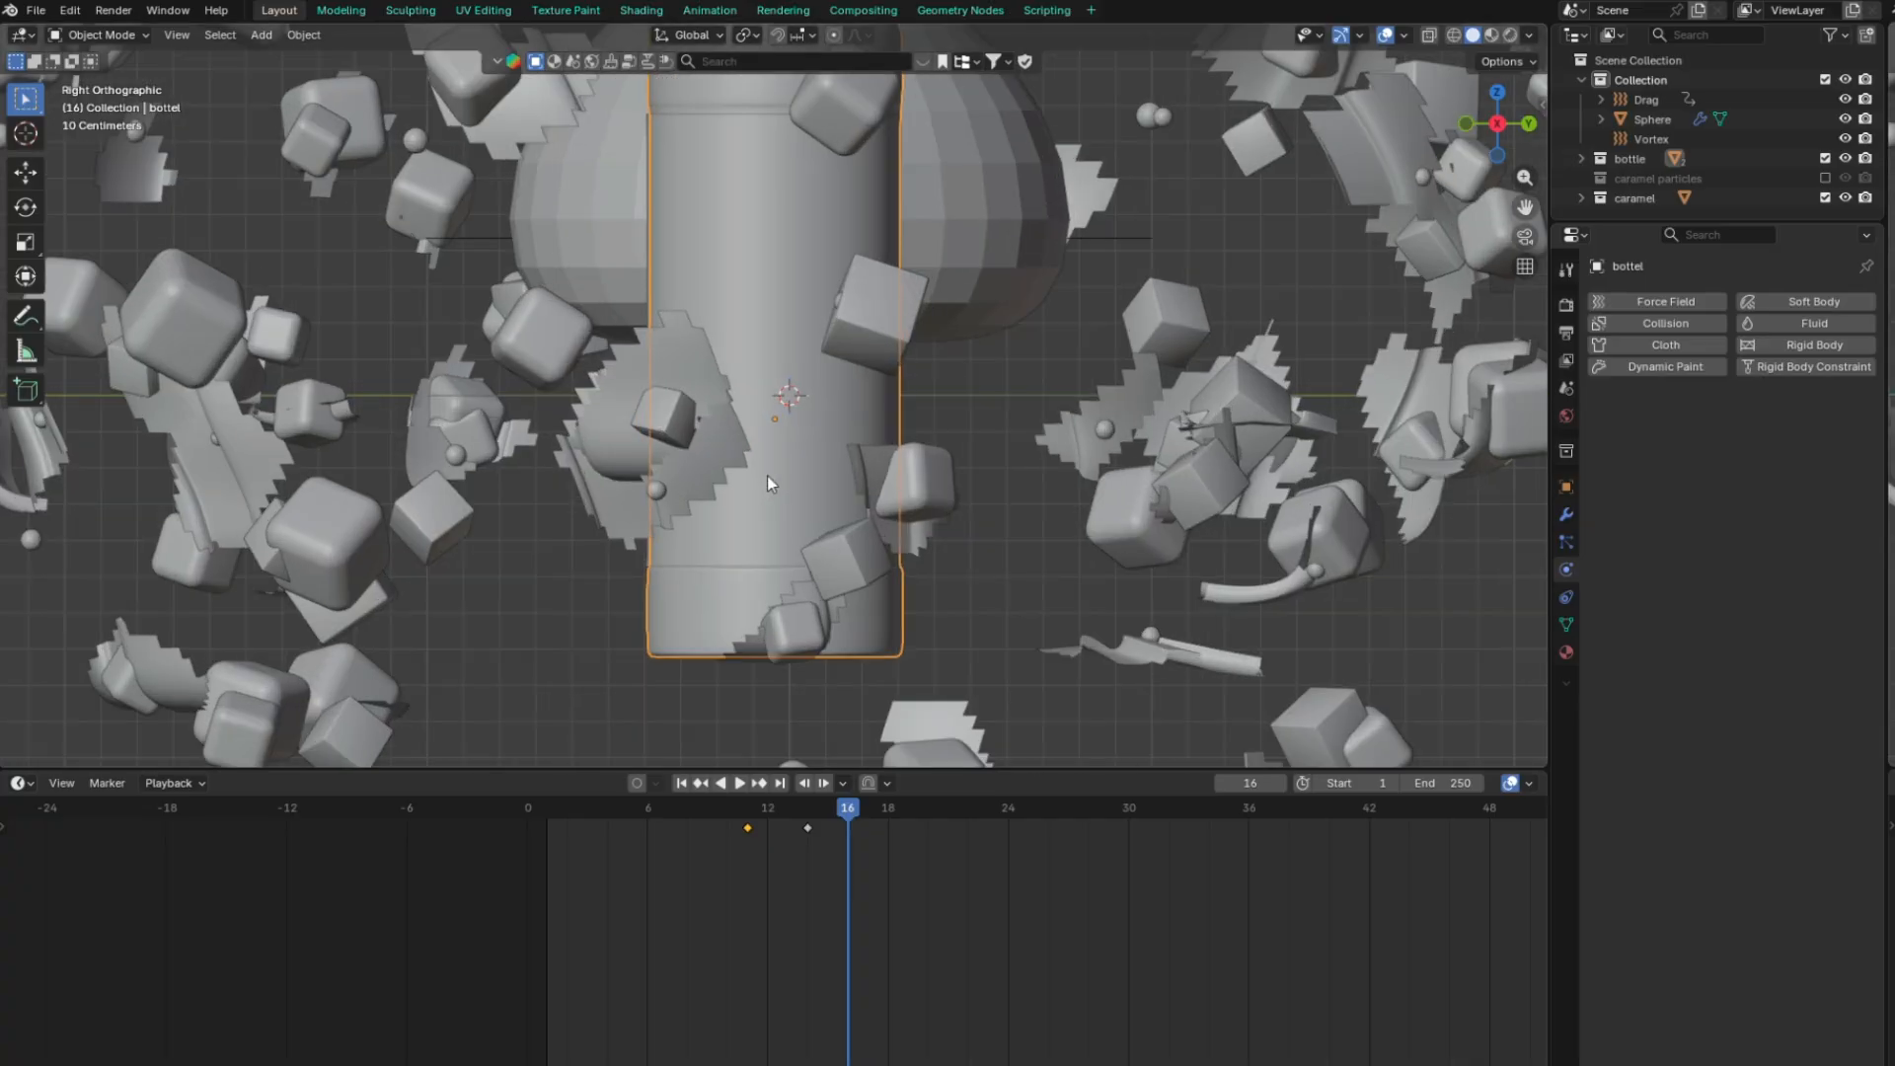
{"action": "left_click", "coordinate": [306, 36]}
{"action": "mouse_move", "coordinate": [346, 77]}
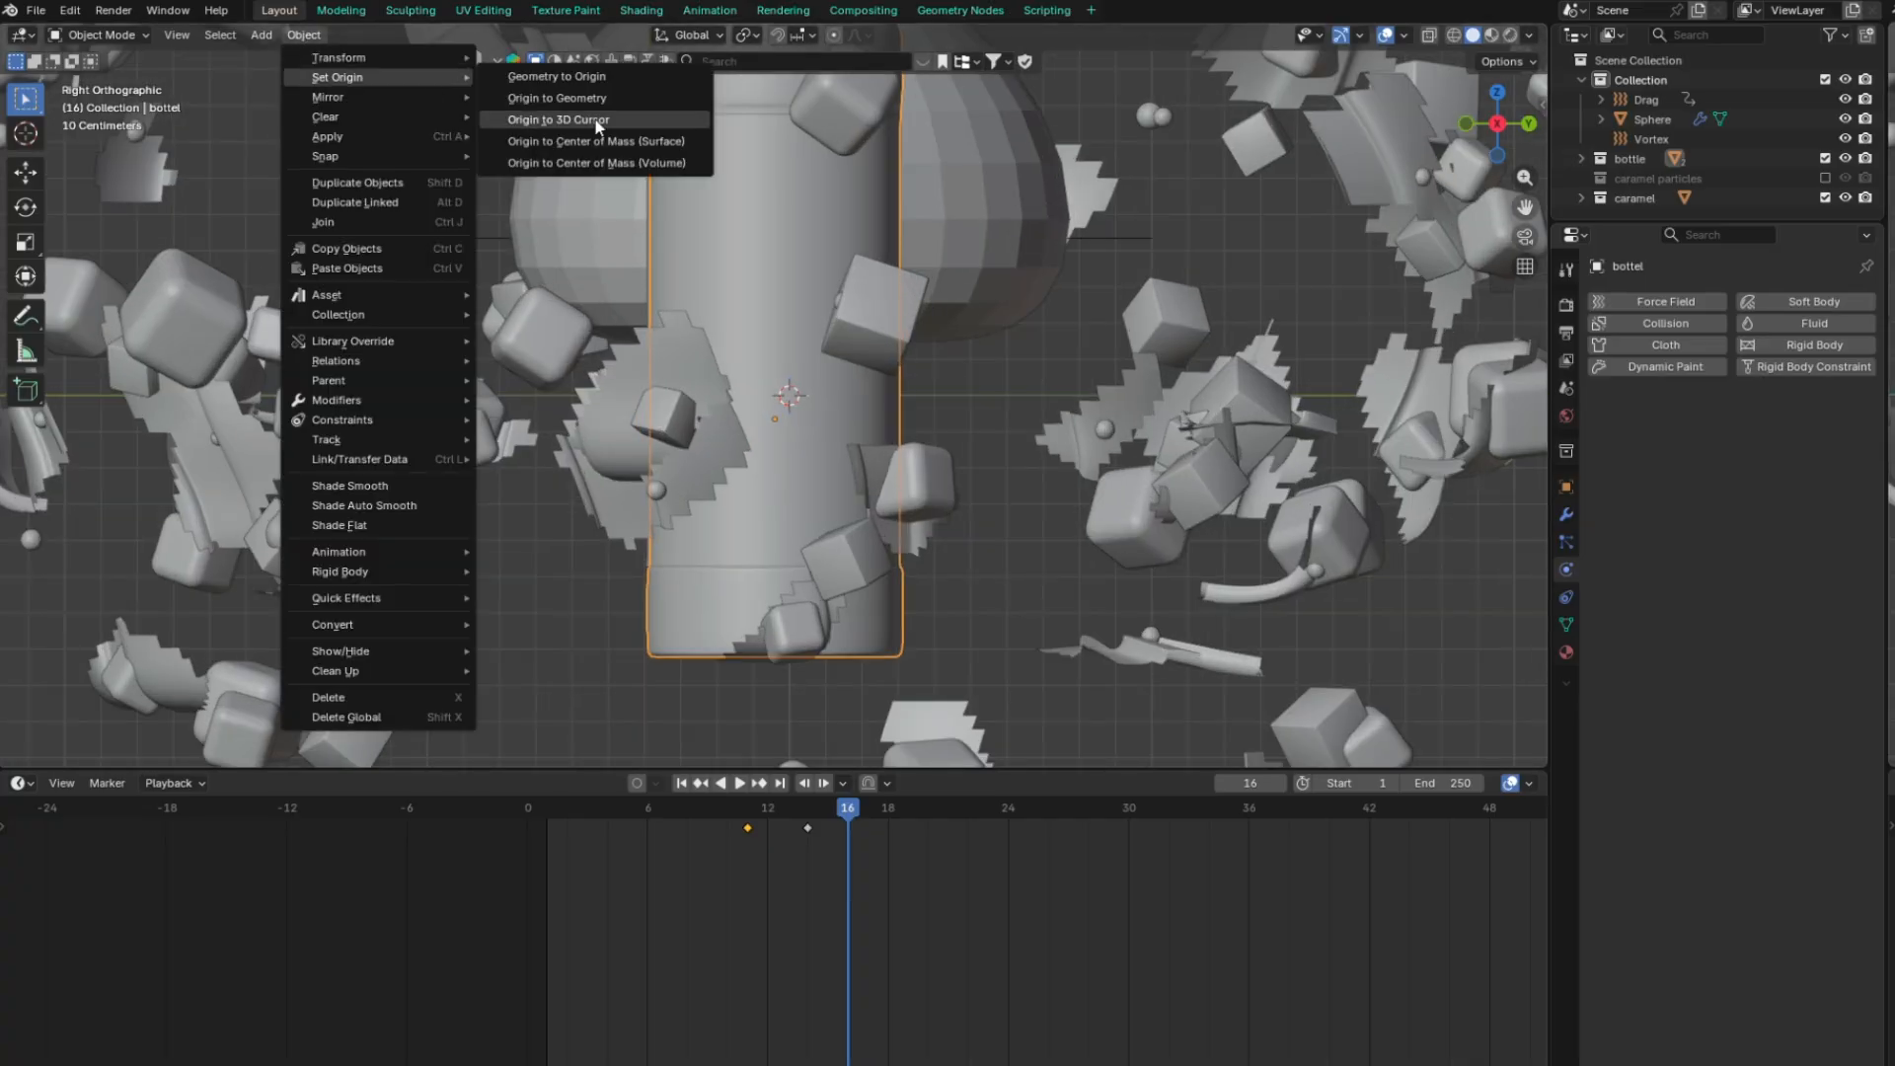
{"action": "left_click", "coordinate": [582, 99]}
{"action": "scroll", "coordinate": [738, 529], "scroll_direction": "down", "scroll_amount": 3}
{"action": "left_click", "coordinate": [304, 35]}
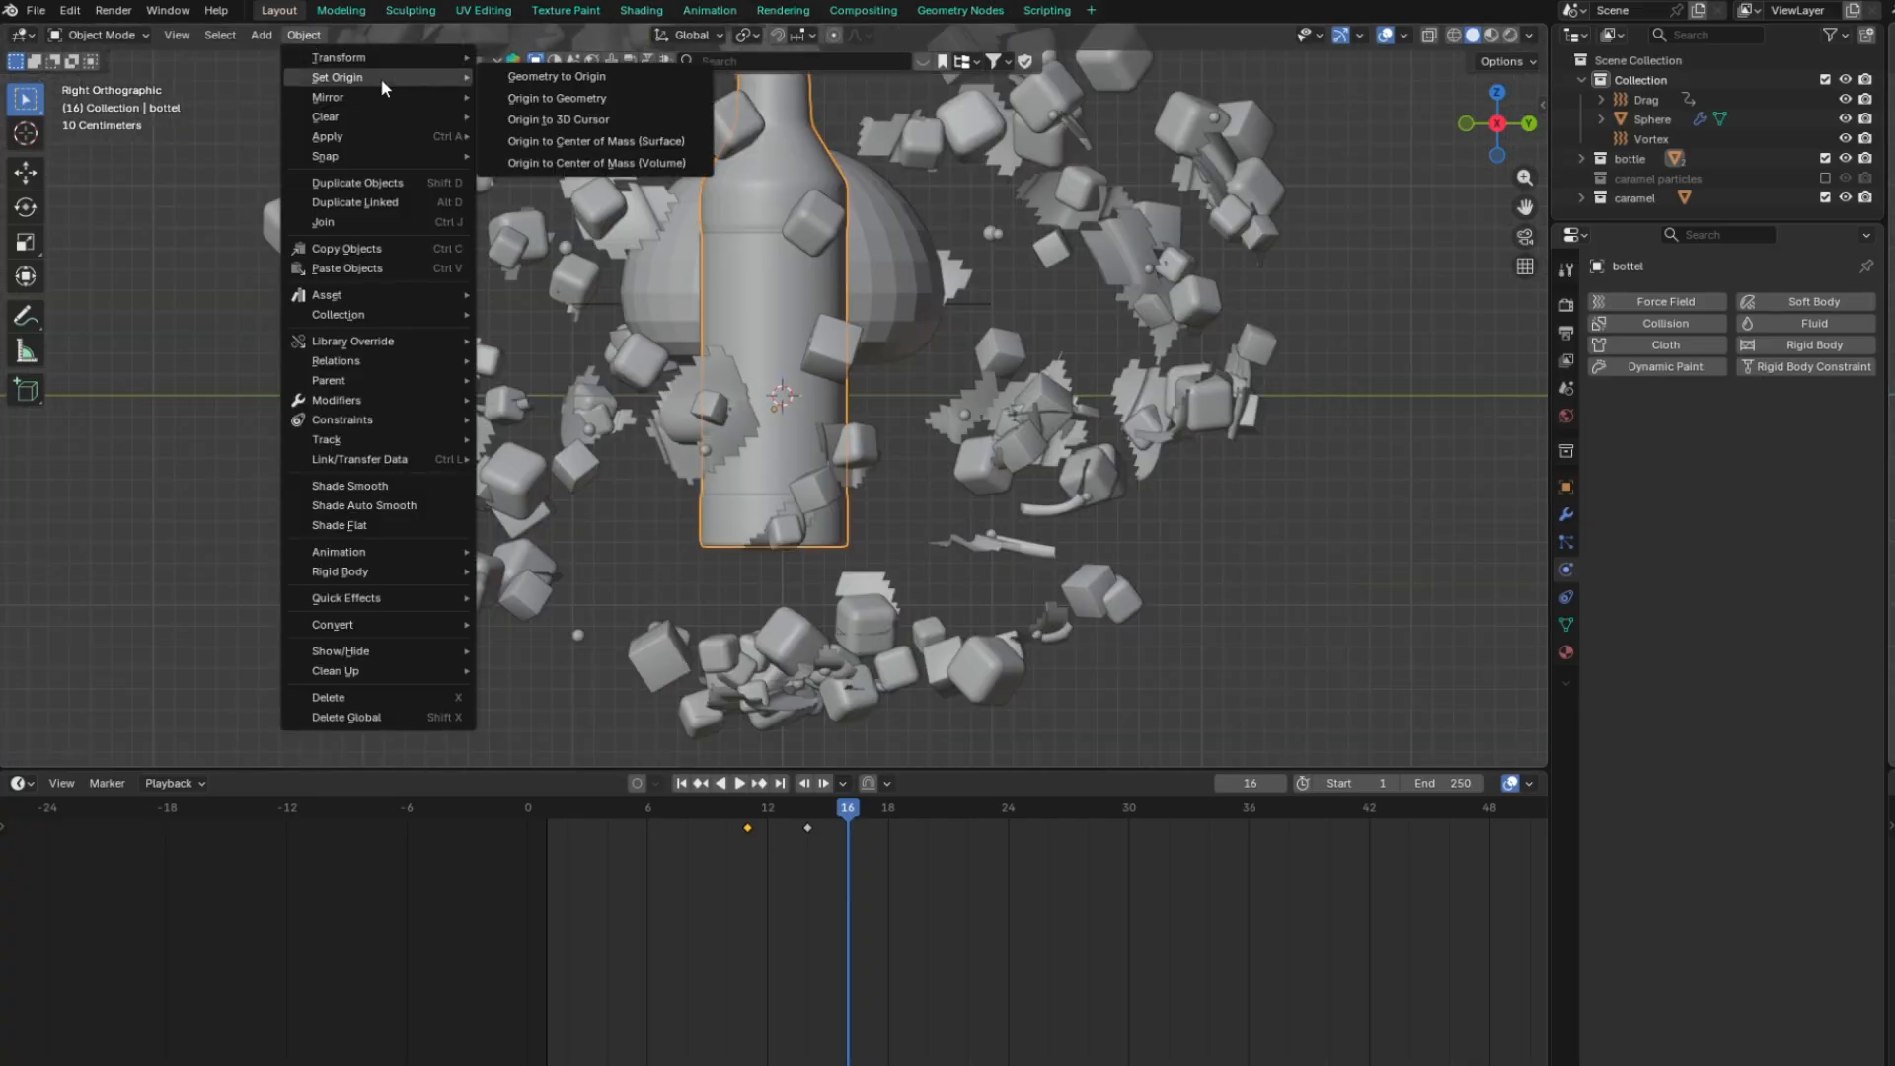
{"action": "left_click", "coordinate": [596, 122]}
{"action": "scroll", "coordinate": [814, 533], "scroll_direction": "down", "scroll_amount": 5}
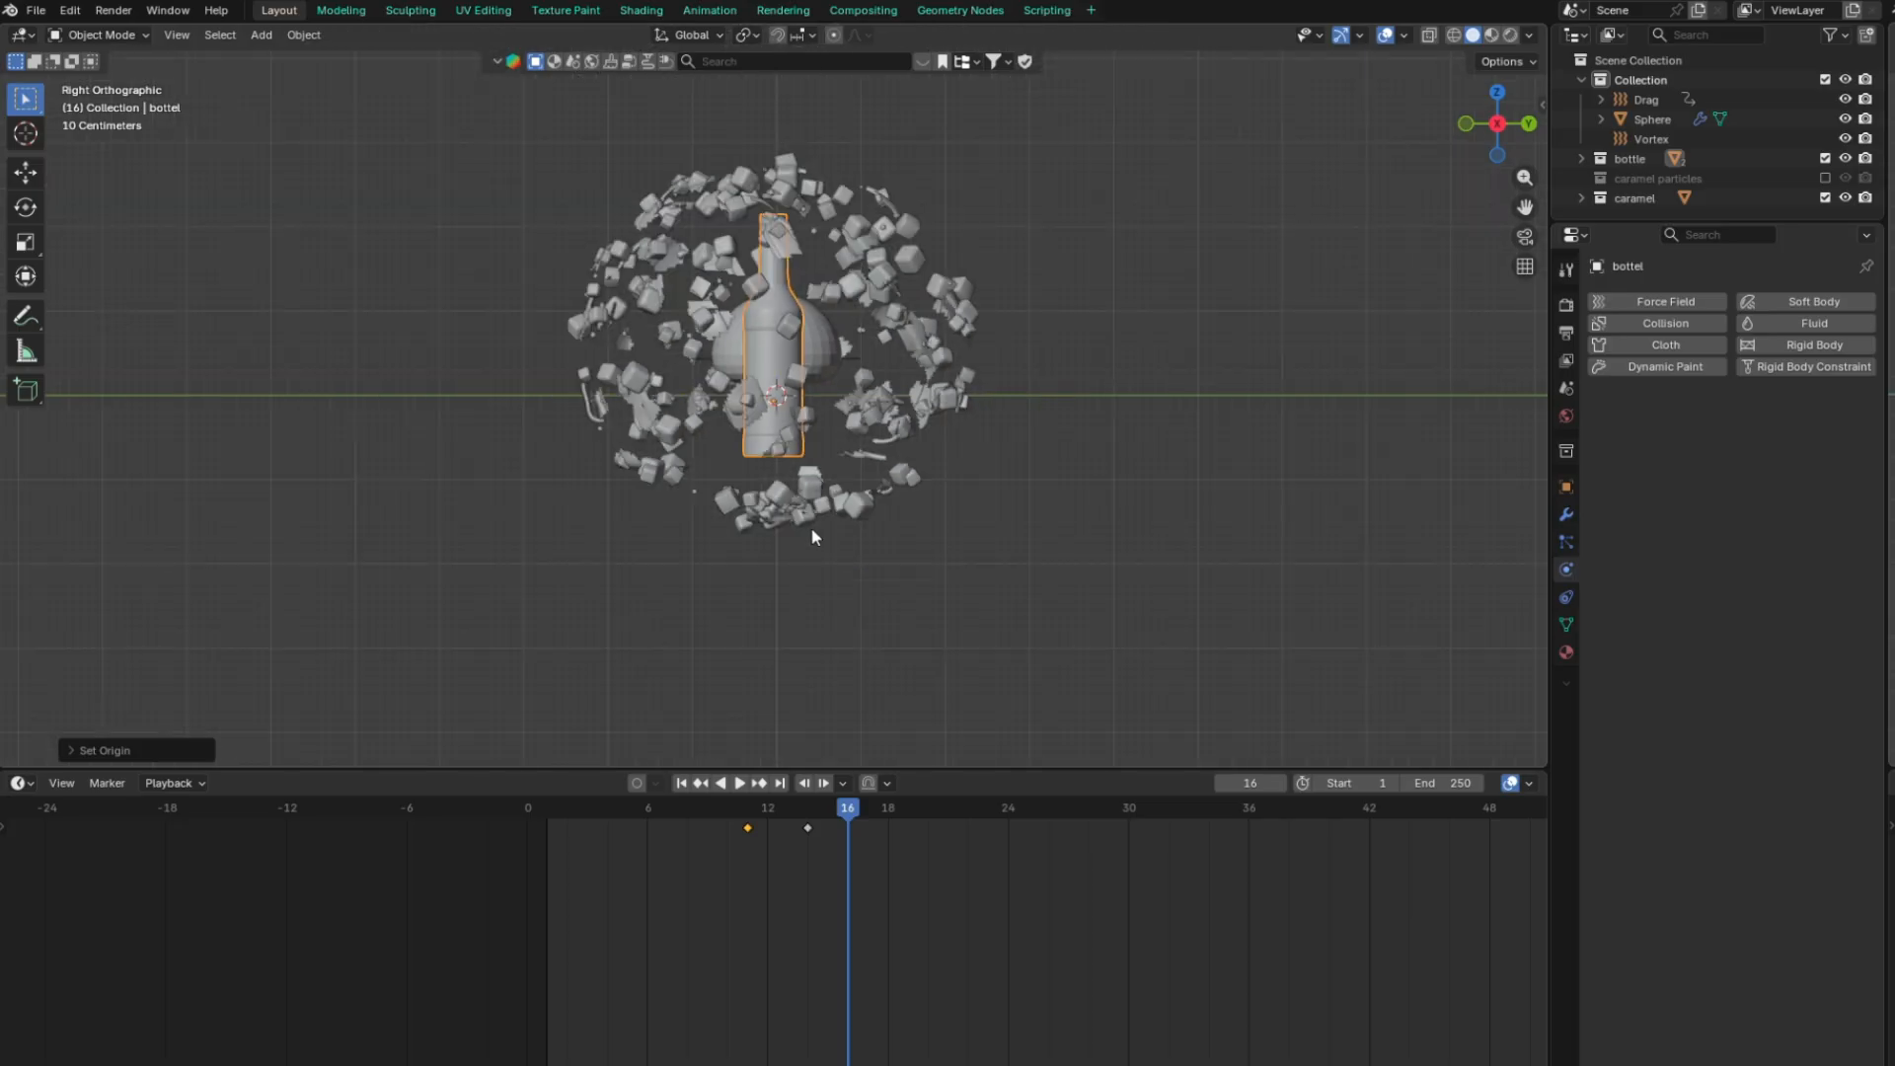
{"action": "scroll", "coordinate": [669, 512], "scroll_direction": "up", "scroll_amount": 4}
{"action": "middle_click_drag", "start_coordinate": [669, 513], "coordinate": [638, 600]}
{"action": "key", "text": "h"}
{"action": "left_click", "coordinate": [637, 600]}
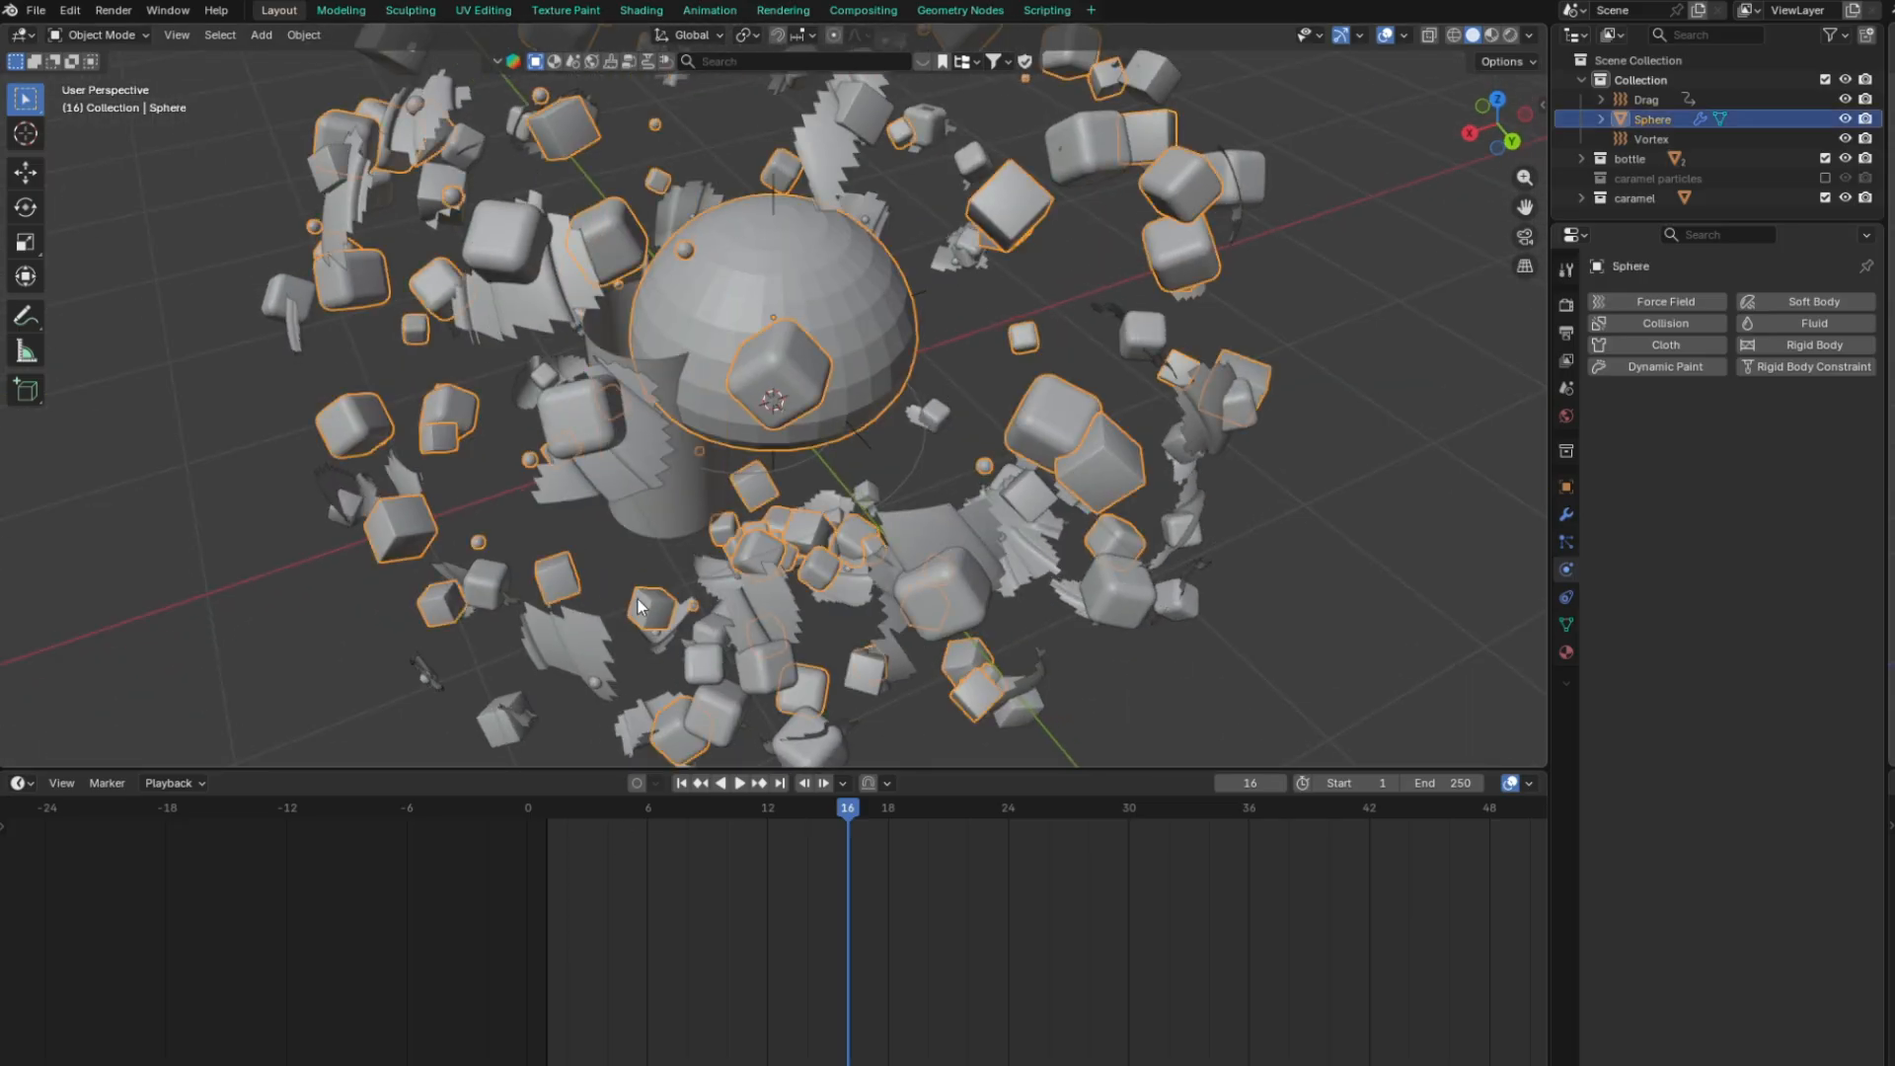
{"action": "key", "text": "ctrl+z"}
{"action": "key", "text": "alt+h"}
Move the bottle along negative X to the middle of the sphere, working from the top view
{"action": "left_click", "coordinate": [661, 280]}
{"action": "key", "text": "KP_7"}
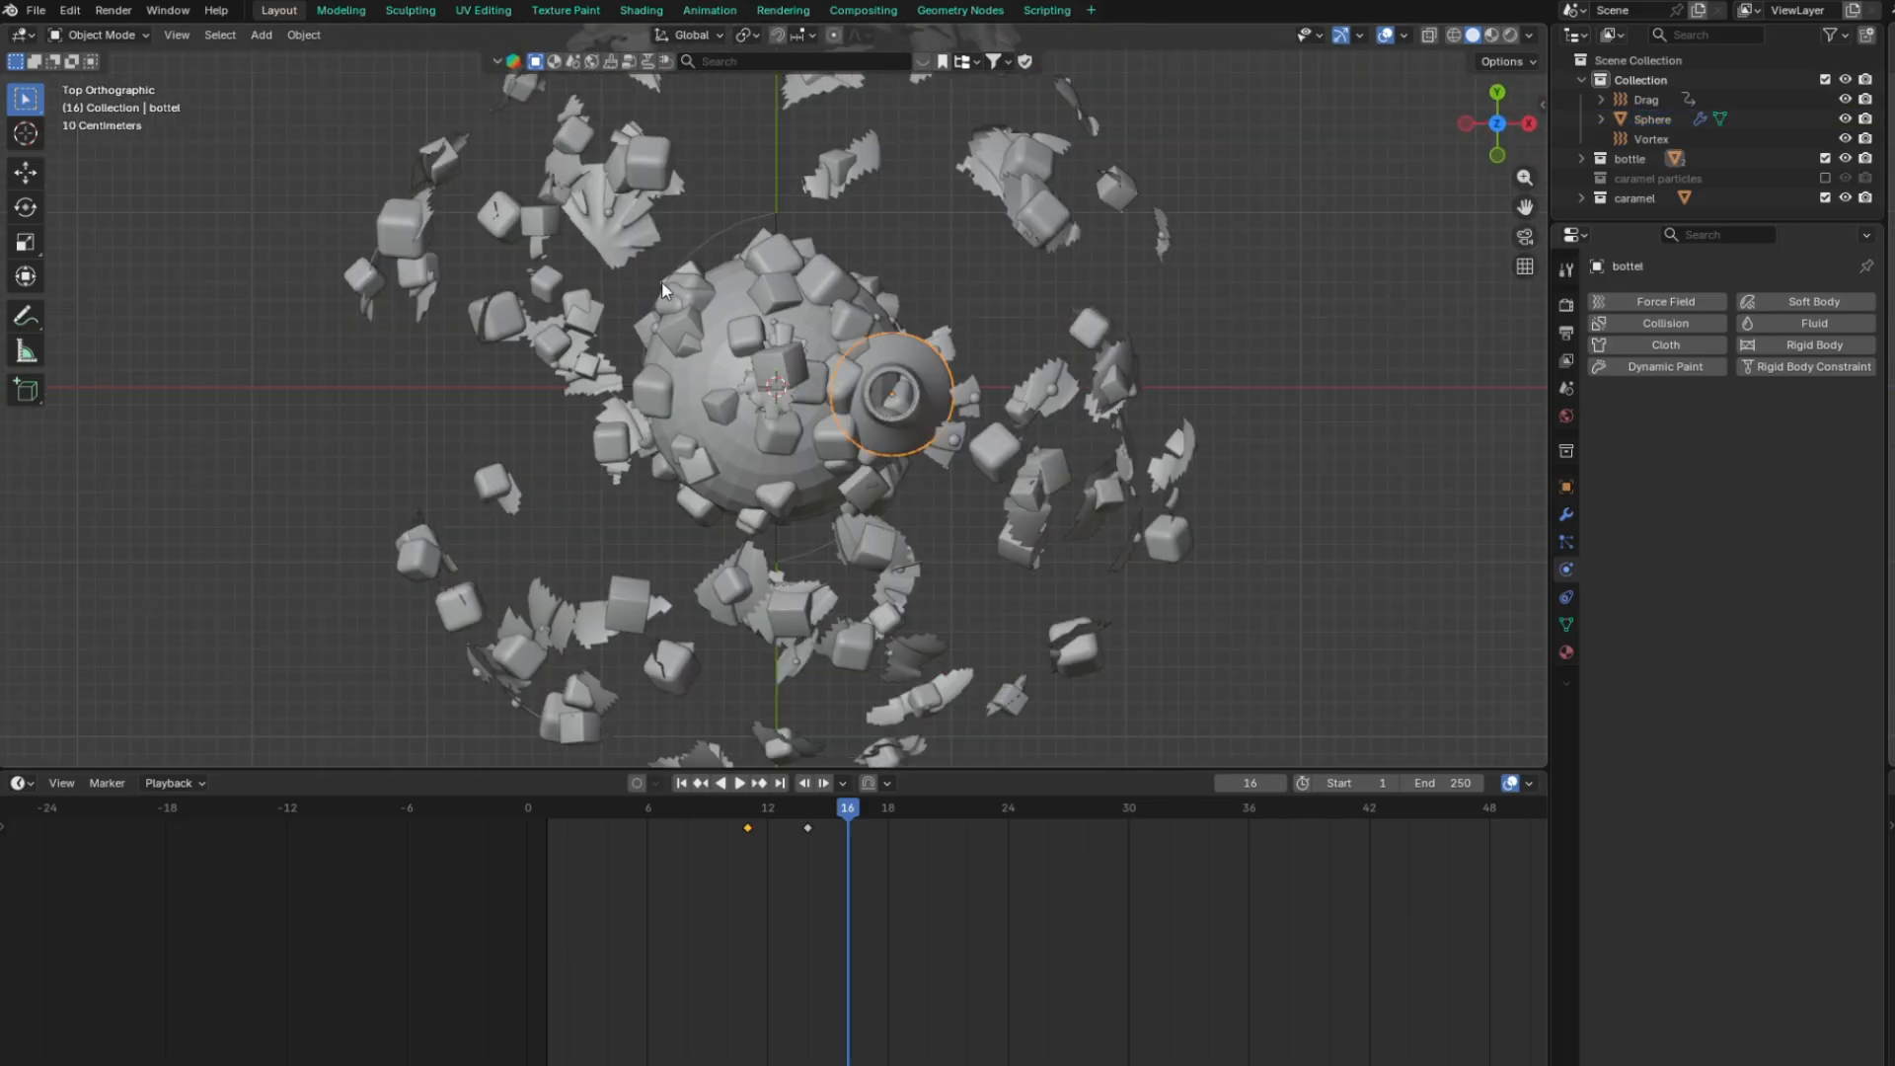
{"action": "key", "text": "g"}
{"action": "key", "text": "y"}
{"action": "left_click", "coordinate": [663, 294]}
{"action": "key", "text": "g"}
{"action": "key", "text": "x"}
{"action": "left_click", "coordinate": [614, 349]}
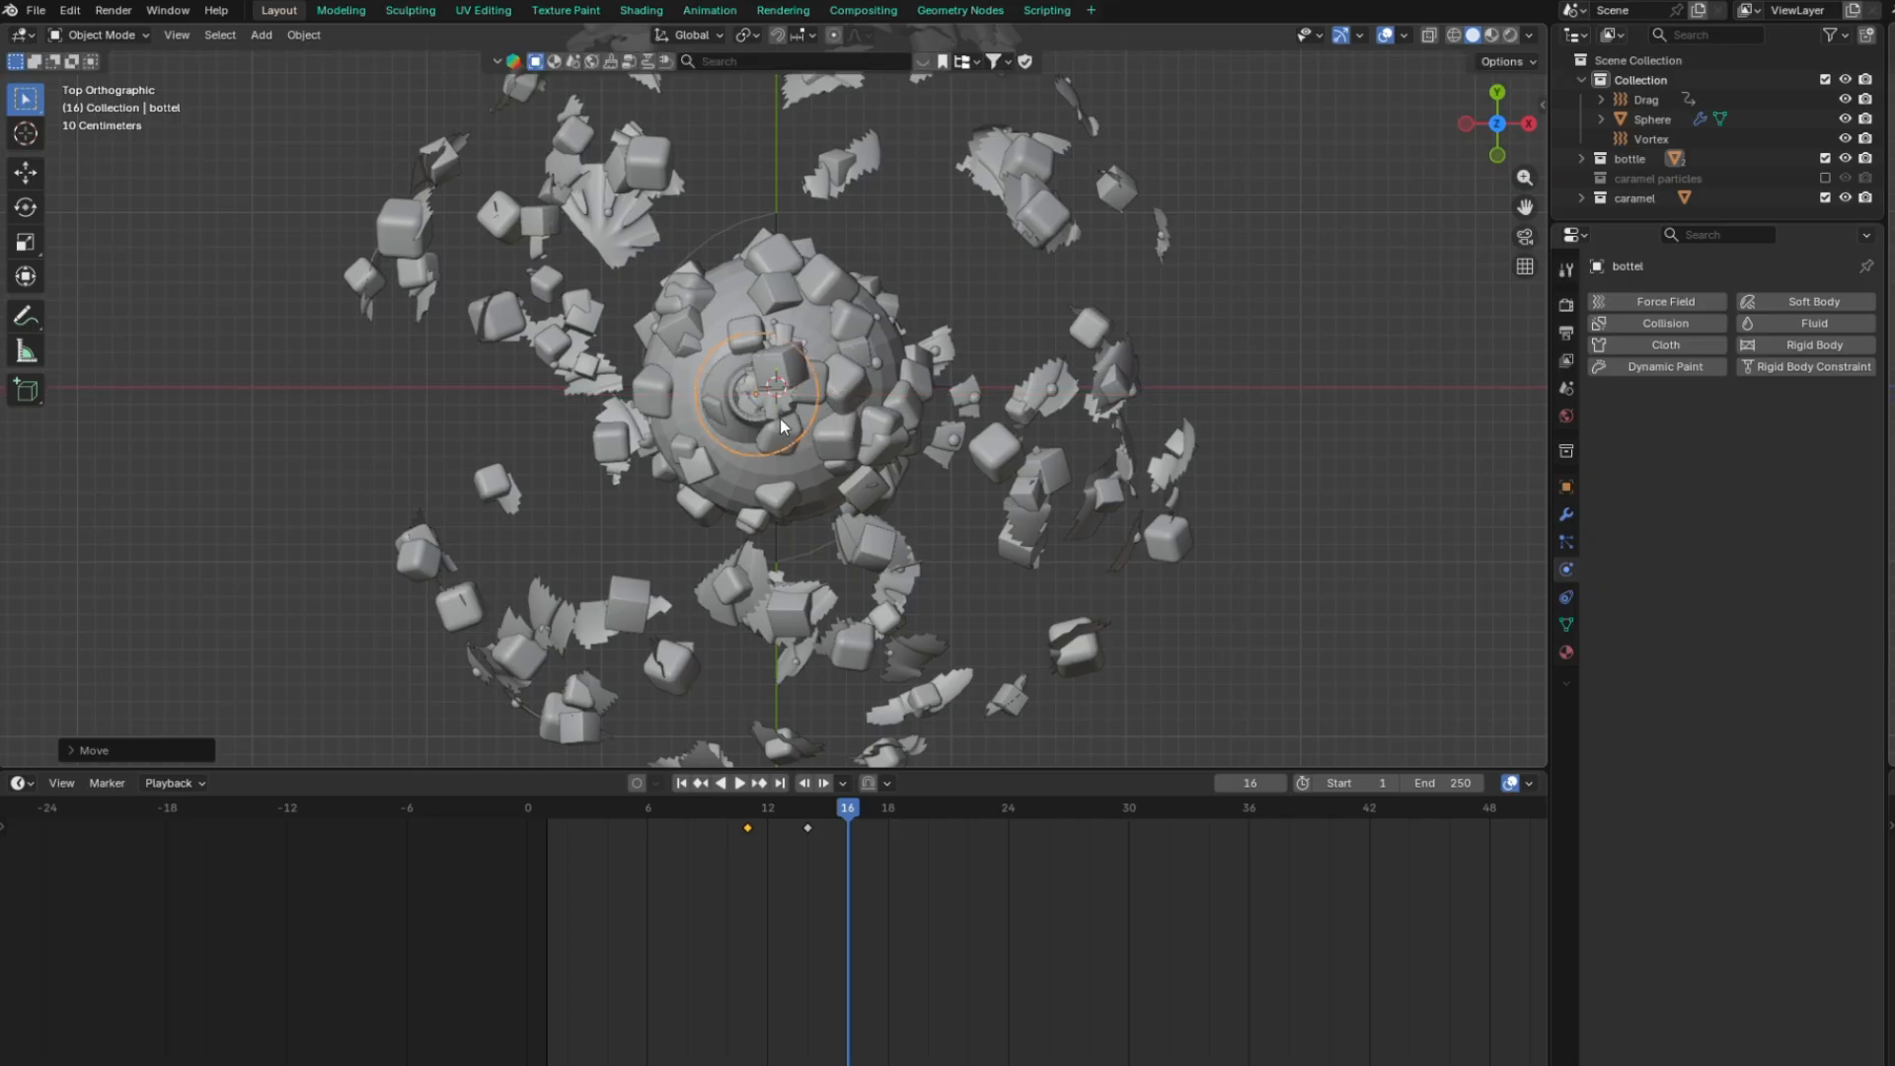
Check the bottle's placement from other angles and adjust its X location to about -0.057 m
{"action": "key", "text": "KP_3"}
{"action": "scroll", "coordinate": [783, 424], "scroll_direction": "down", "scroll_amount": 3}
{"action": "mouse_move", "coordinate": [782, 424]}
{"action": "middle_mouse_down"}
{"action": "mouse_move", "coordinate": [833, 373]}
{"action": "mouse_move", "coordinate": [827, 340]}
{"action": "middle_mouse_up"}
{"action": "key", "text": "KP_7"}
{"action": "key", "text": "g"}
{"action": "key", "text": "x"}
{"action": "left_click", "coordinate": [855, 372]}
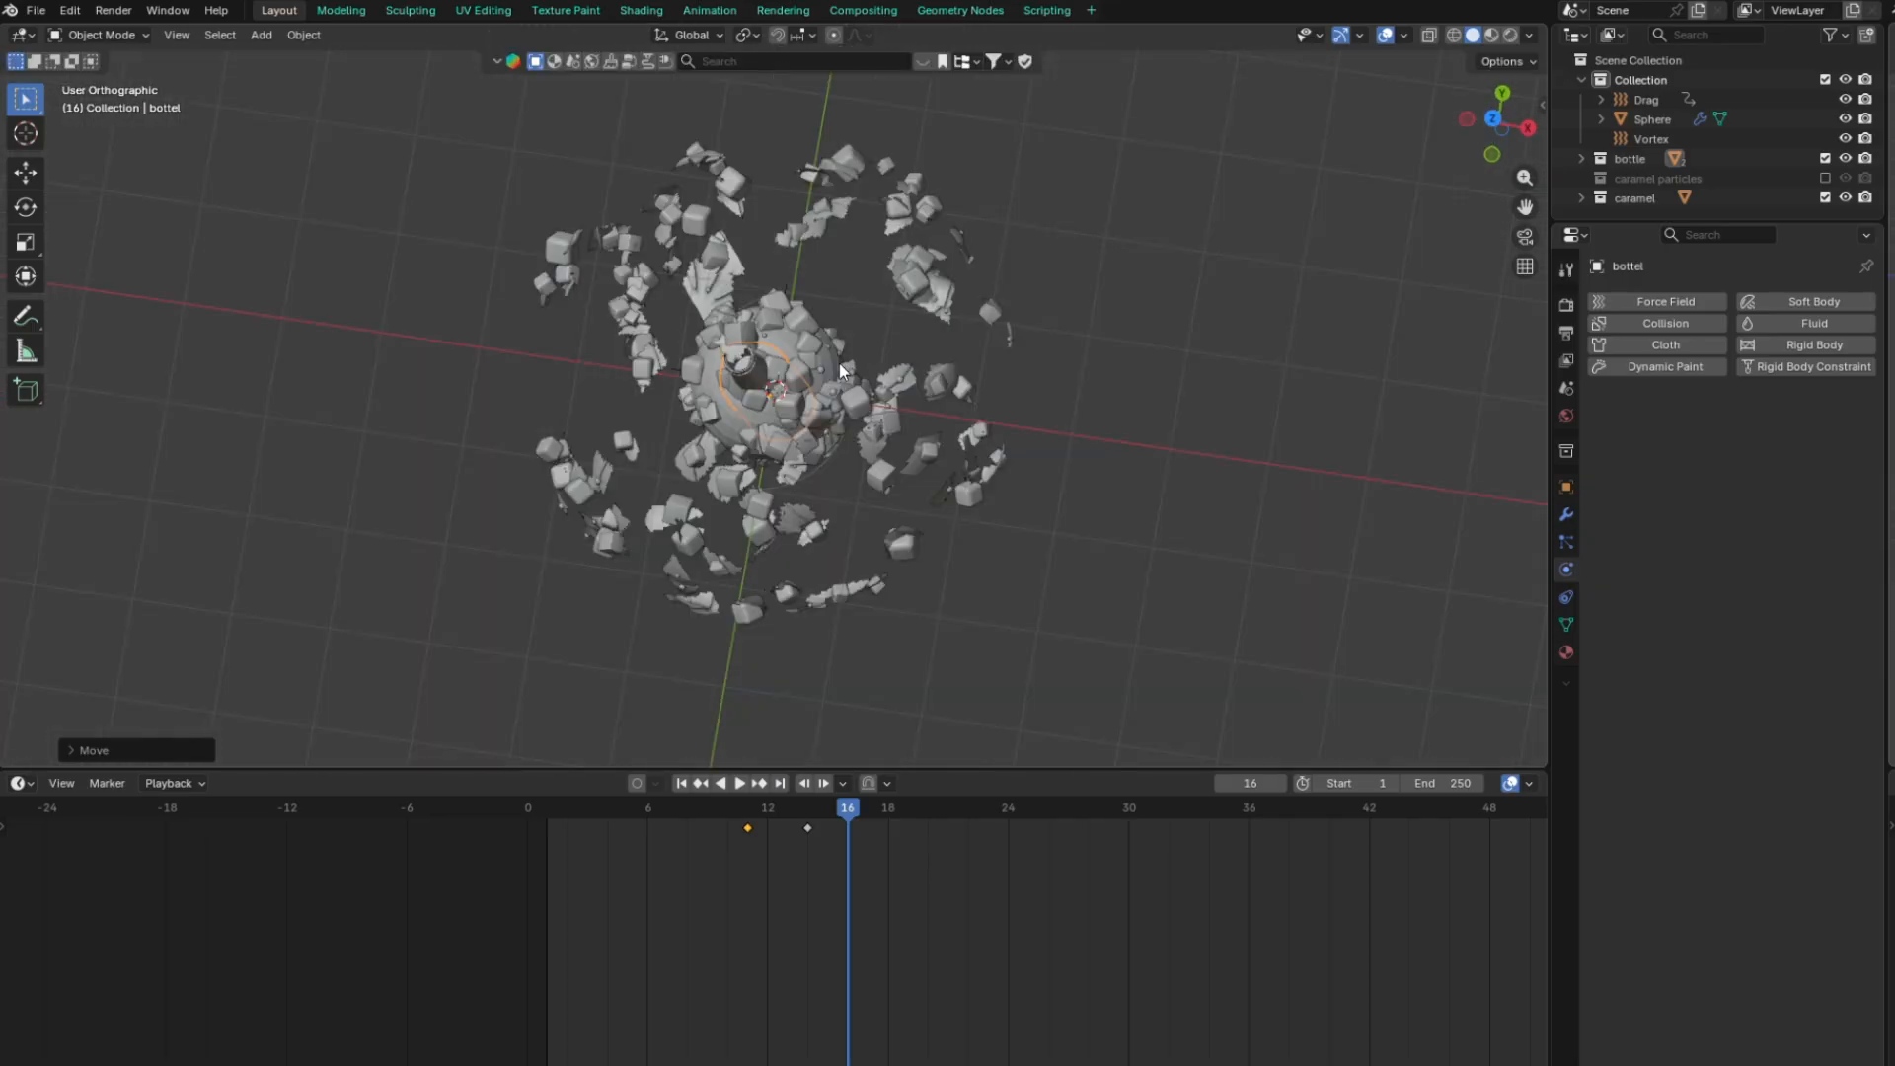
{"action": "key", "text": "KP_3"}
Replay the burst from the first frame in solid shading to check the bottle in the centre
{"action": "left_click", "coordinate": [764, 545]}
{"action": "left_click", "coordinate": [1454, 36]}
{"action": "left_click", "coordinate": [1466, 53]}
{"action": "left_click", "coordinate": [1472, 36]}
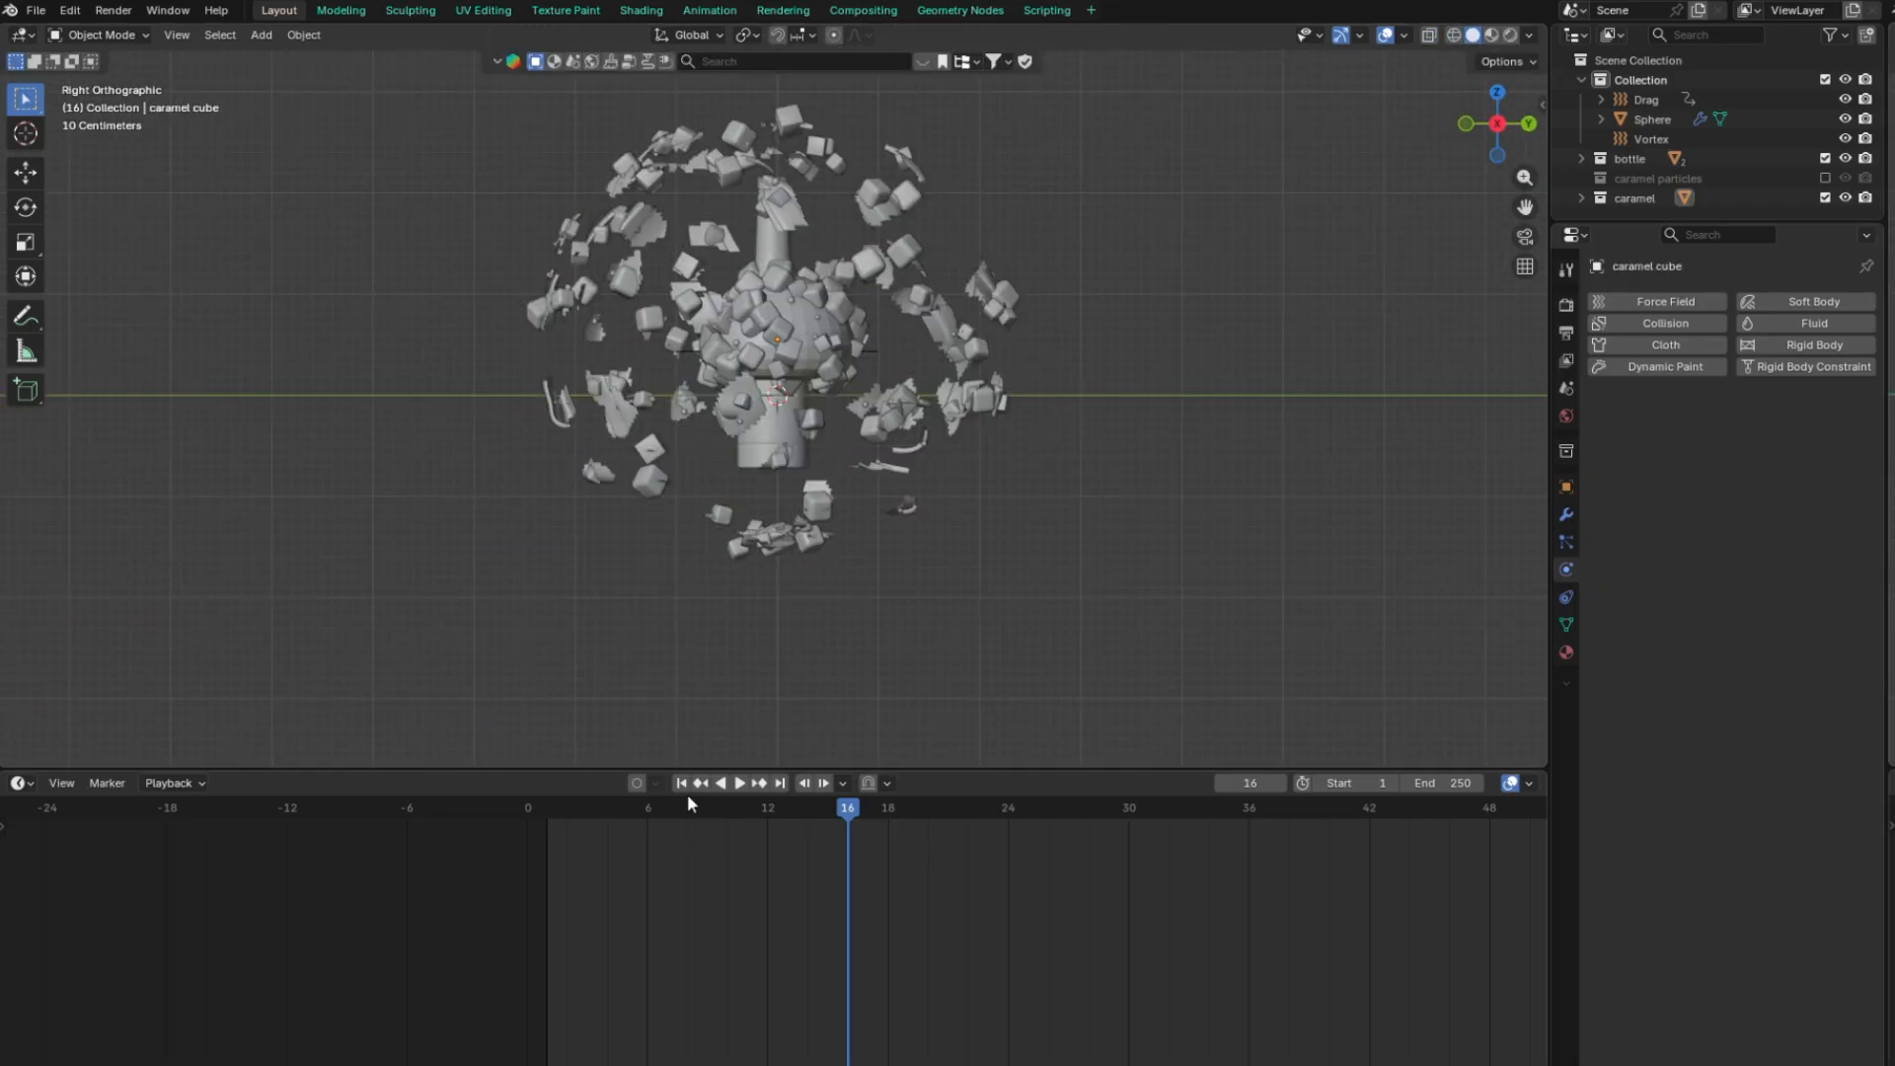
{"action": "left_click", "coordinate": [681, 782]}
{"action": "left_click", "coordinate": [739, 783]}
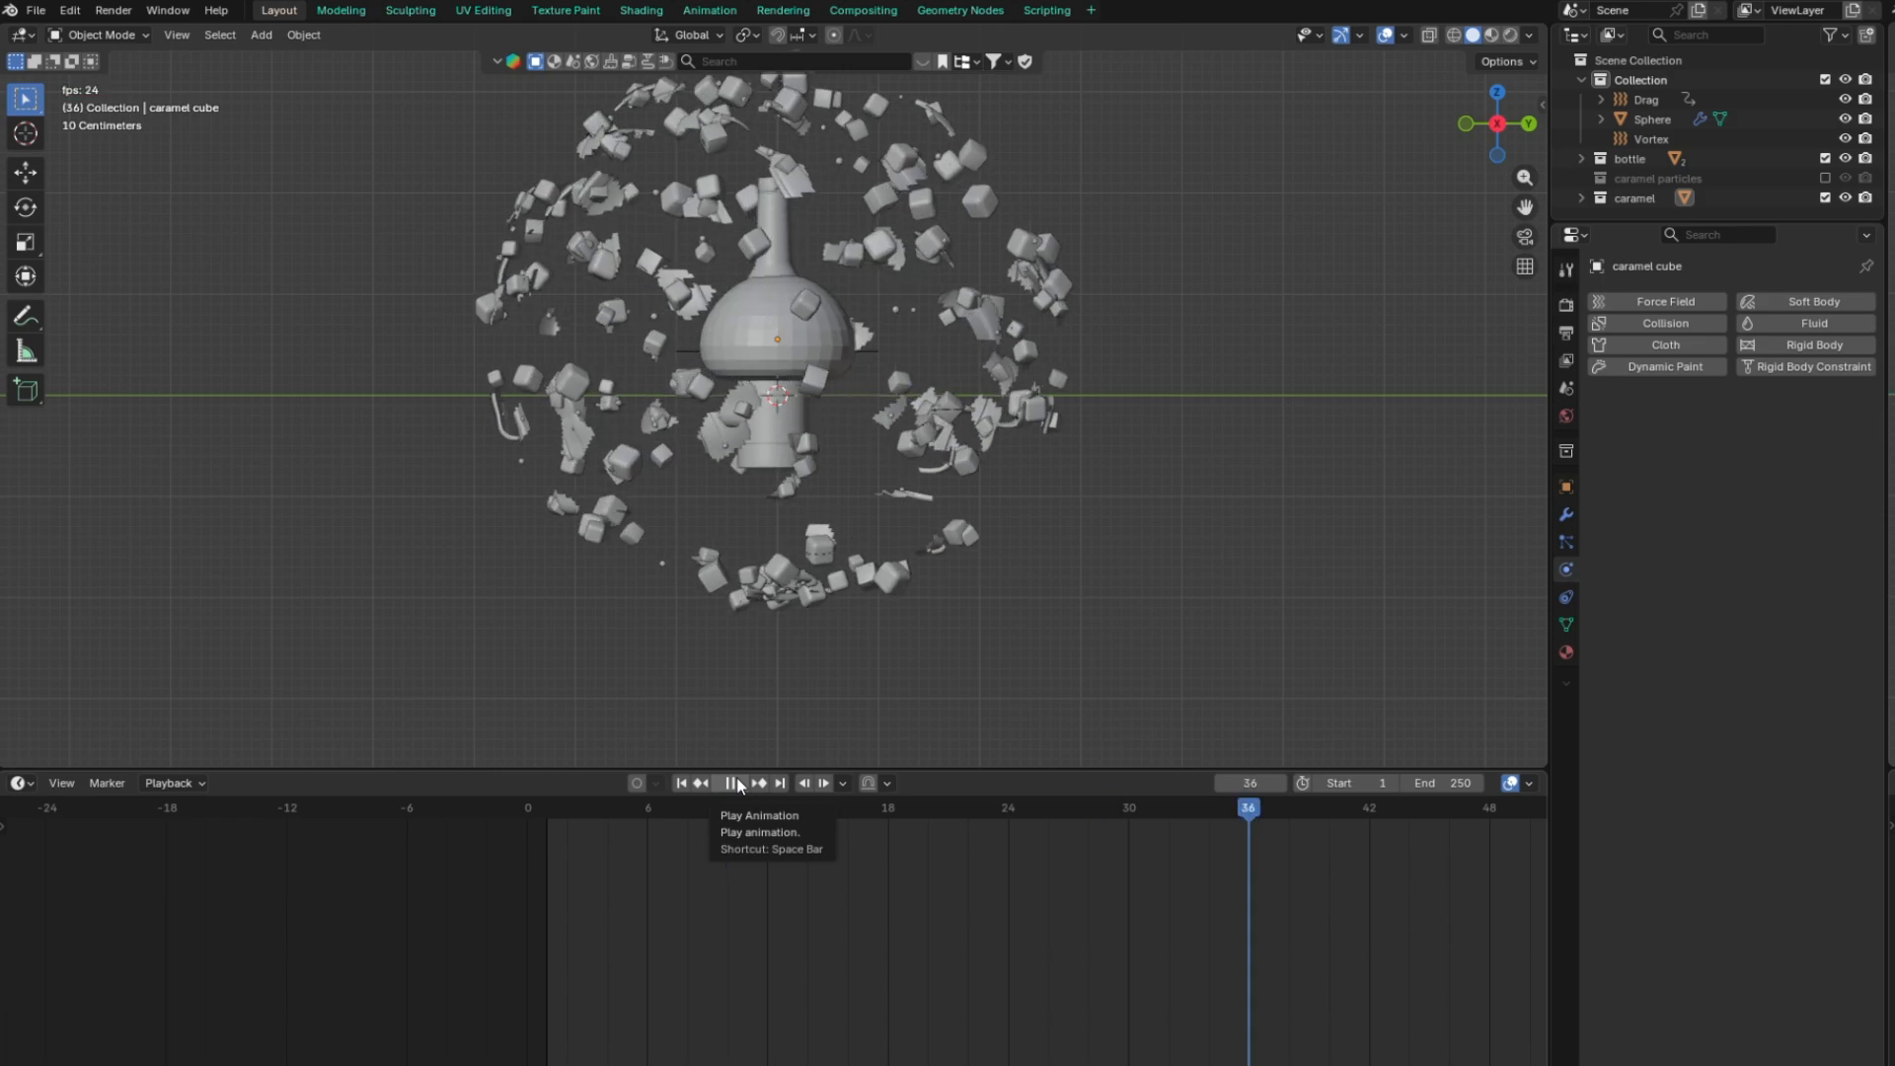
{"action": "left_click", "coordinate": [738, 781]}
Try changing the bottle's Z rotation in its object transform values
{"action": "scroll", "coordinate": [792, 506], "scroll_direction": "up", "scroll_amount": 4}
{"action": "left_click", "coordinate": [792, 505]}
{"action": "scroll", "coordinate": [997, 497], "scroll_direction": "down", "scroll_amount": 5}
{"action": "scroll", "coordinate": [997, 497], "scroll_direction": "up", "scroll_amount": 4}
{"action": "left_click", "coordinate": [1574, 487]}
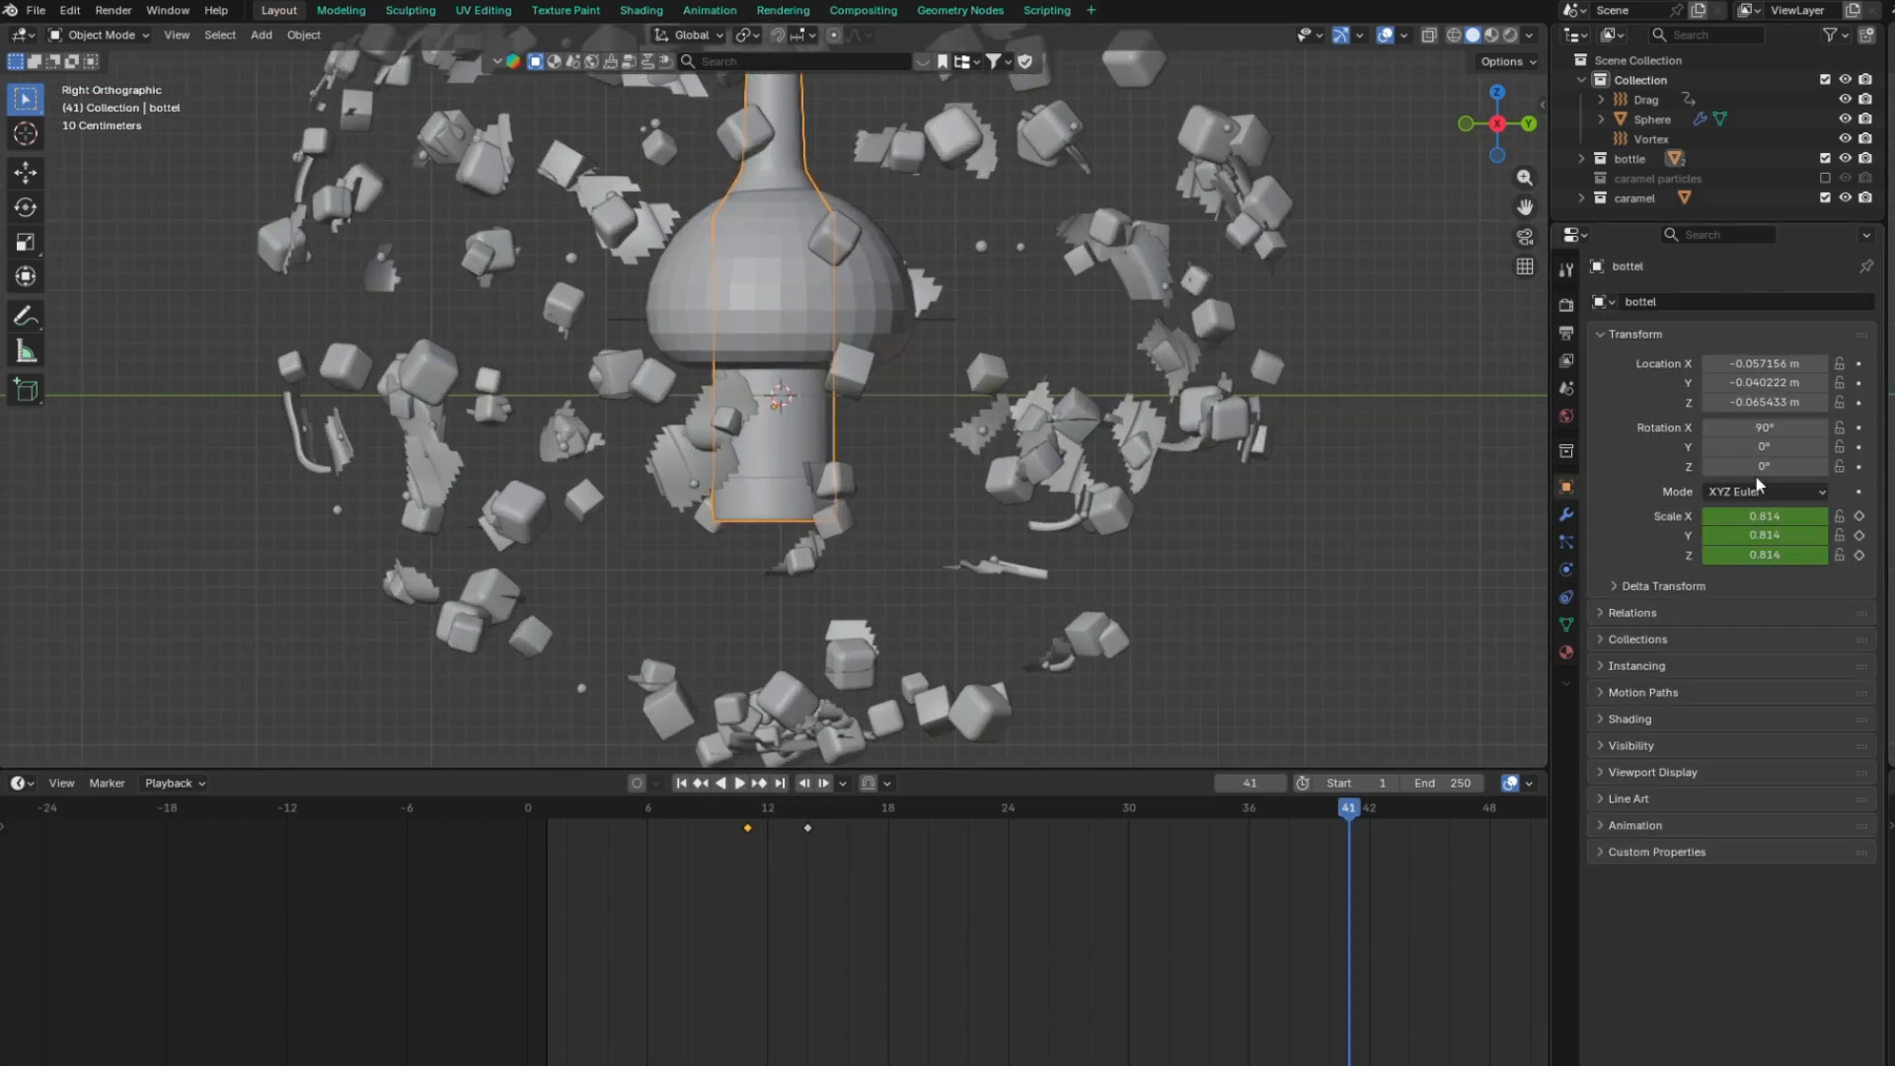
{"action": "left_click_drag", "start_coordinate": [1764, 465], "coordinate": [1742, 466]}
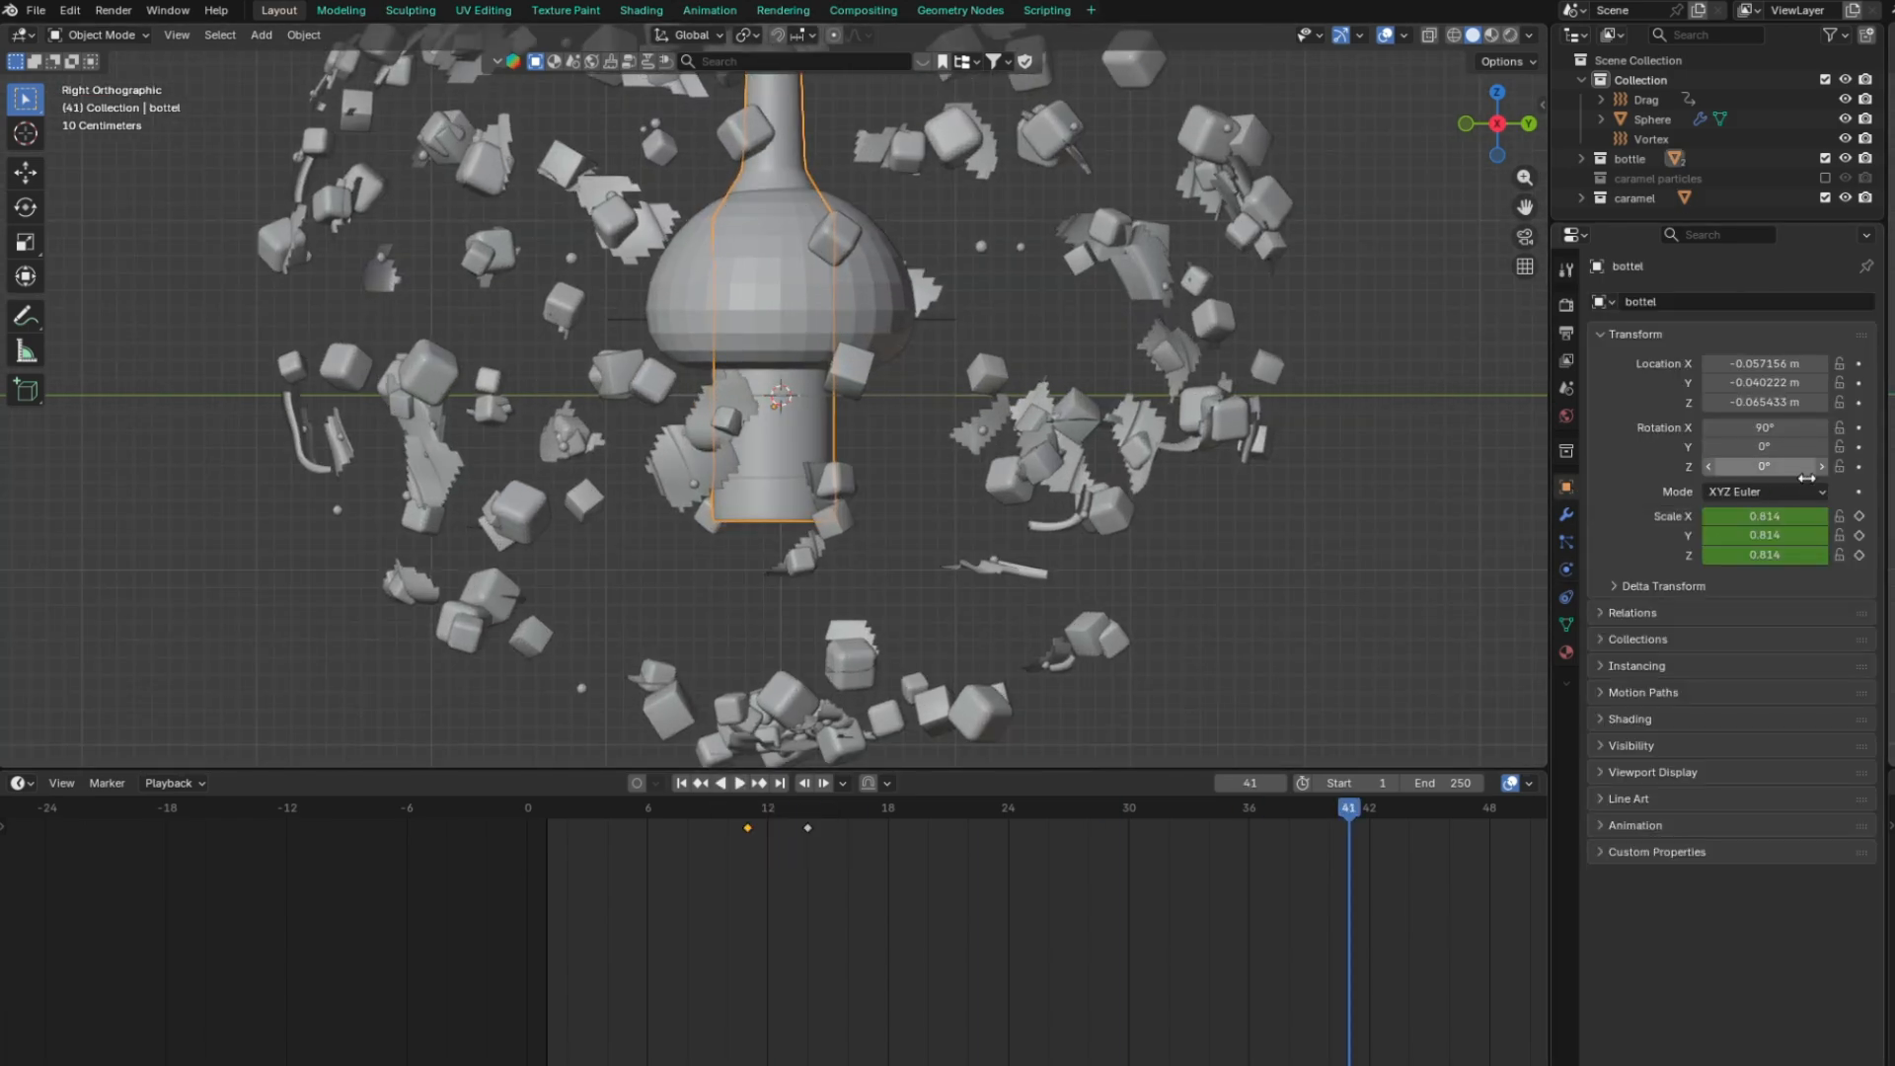
{"action": "key", "text": "ctrl+z"}
{"action": "key", "text": "ctrl+z"}
Tilt the bottle about the X axis to a rotation of about 78°
{"action": "scroll", "coordinate": [862, 481], "scroll_direction": "down", "scroll_amount": 3}
{"action": "middle_click_drag", "start_coordinate": [862, 482], "coordinate": [831, 519]}
{"action": "left_click", "coordinate": [809, 288]}
{"action": "key", "text": "r"}
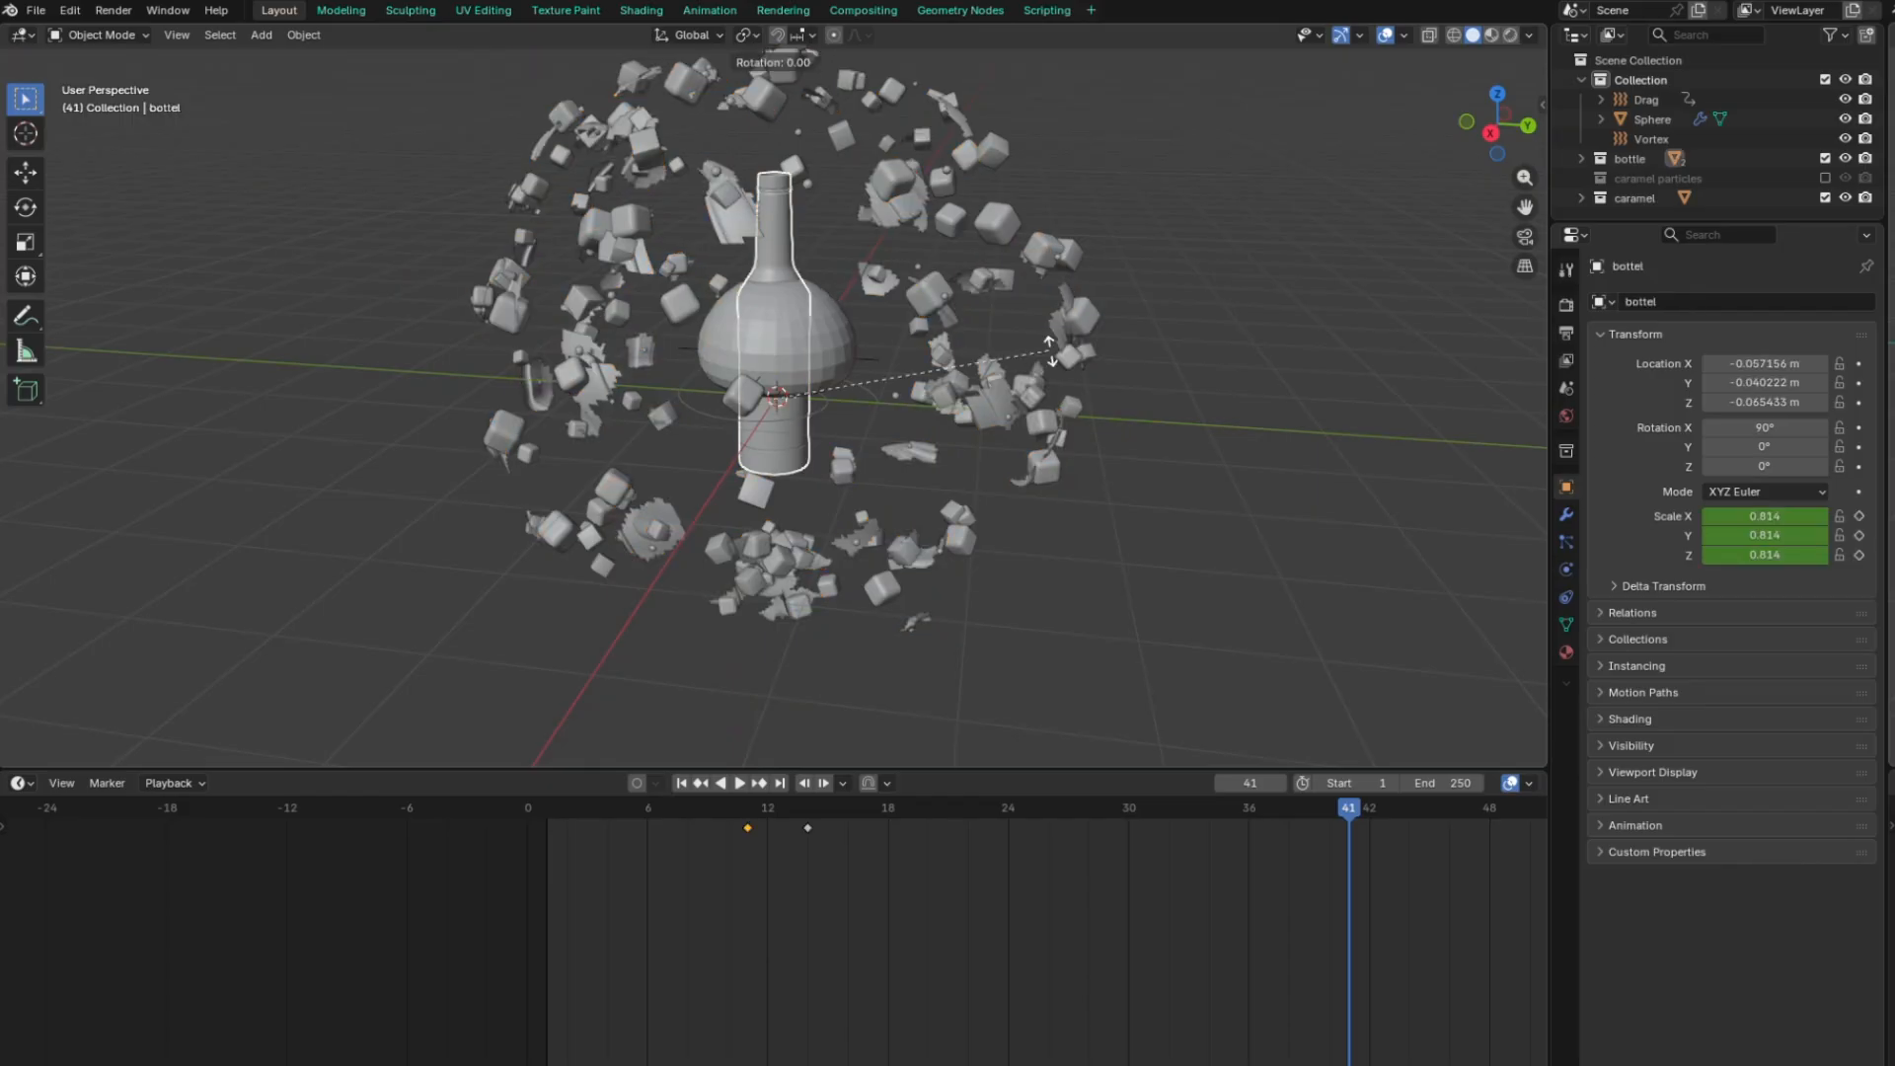
{"action": "key", "text": "x"}
{"action": "left_click", "coordinate": [994, 423]}
{"action": "key", "text": "r"}
{"action": "key", "text": "x"}
{"action": "left_click", "coordinate": [968, 415]}
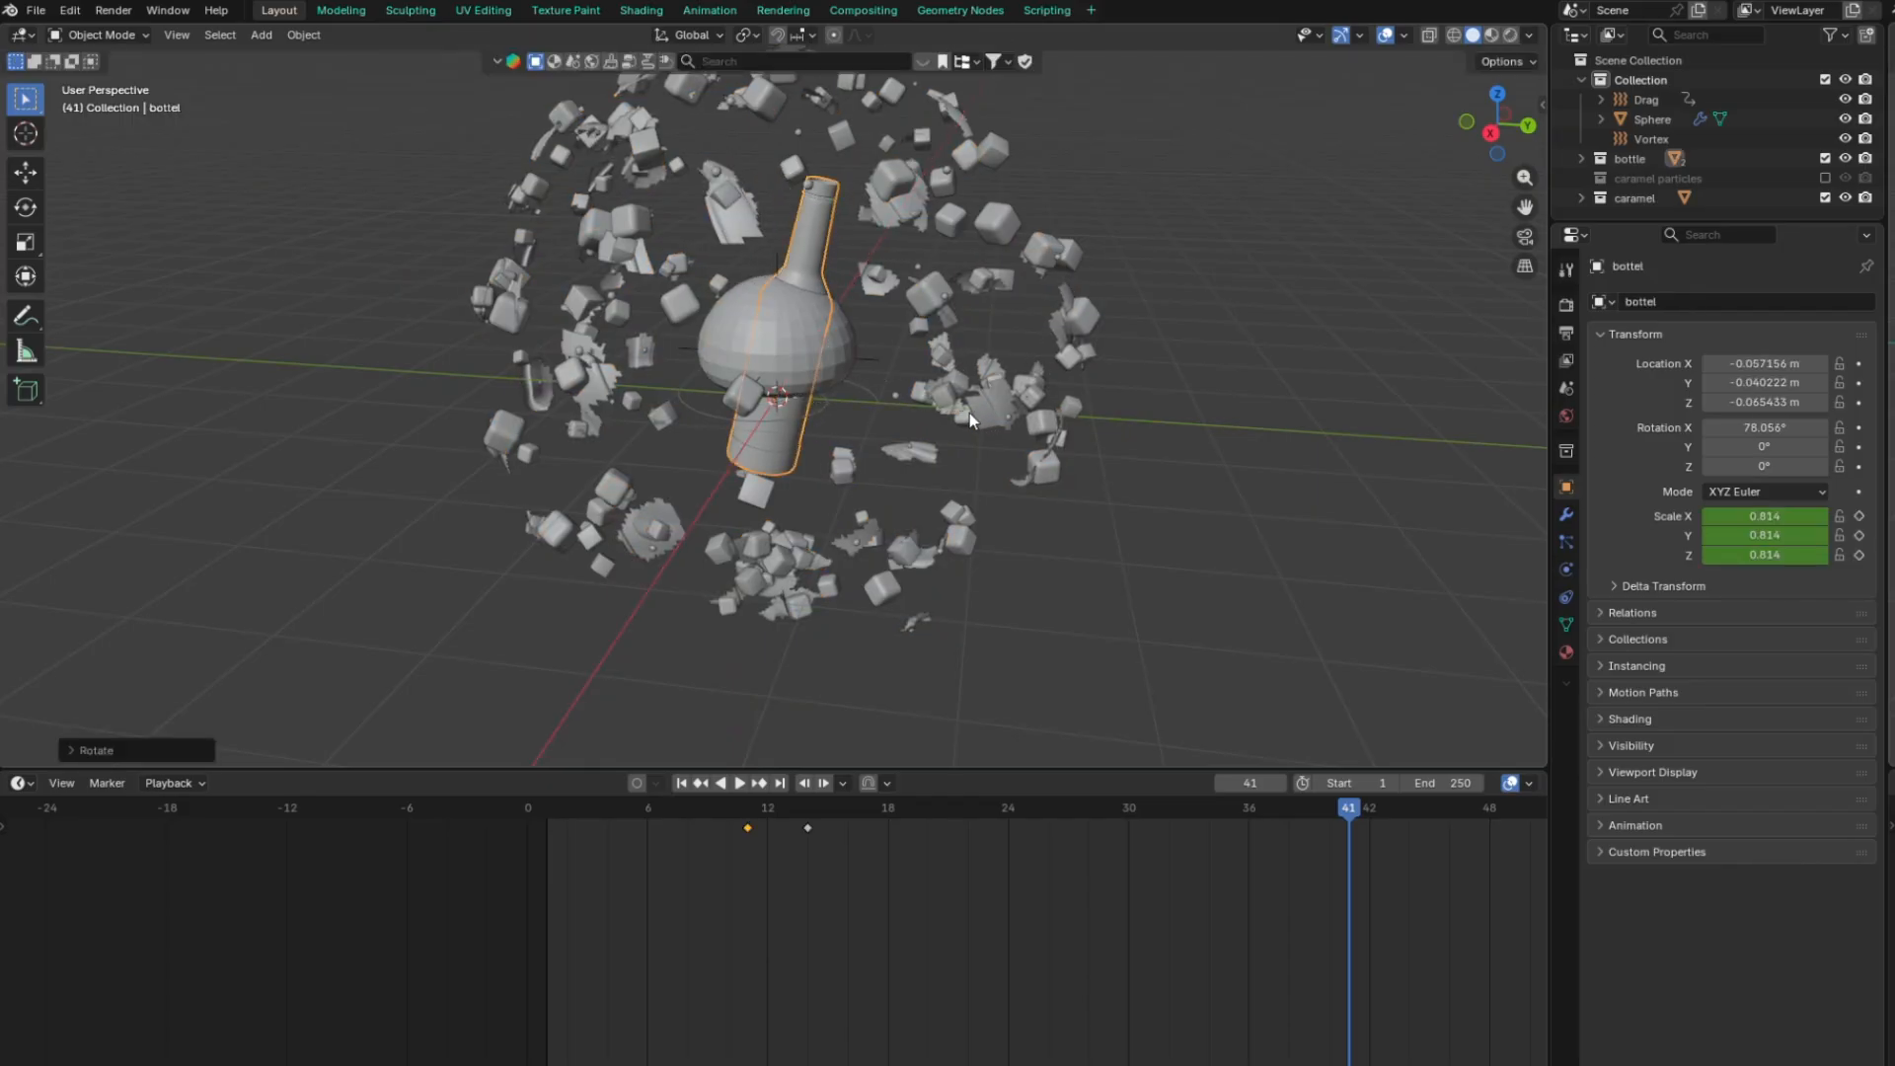
{"action": "middle_click_drag", "start_coordinate": [968, 414], "coordinate": [849, 435]}
{"action": "key", "text": "r"}
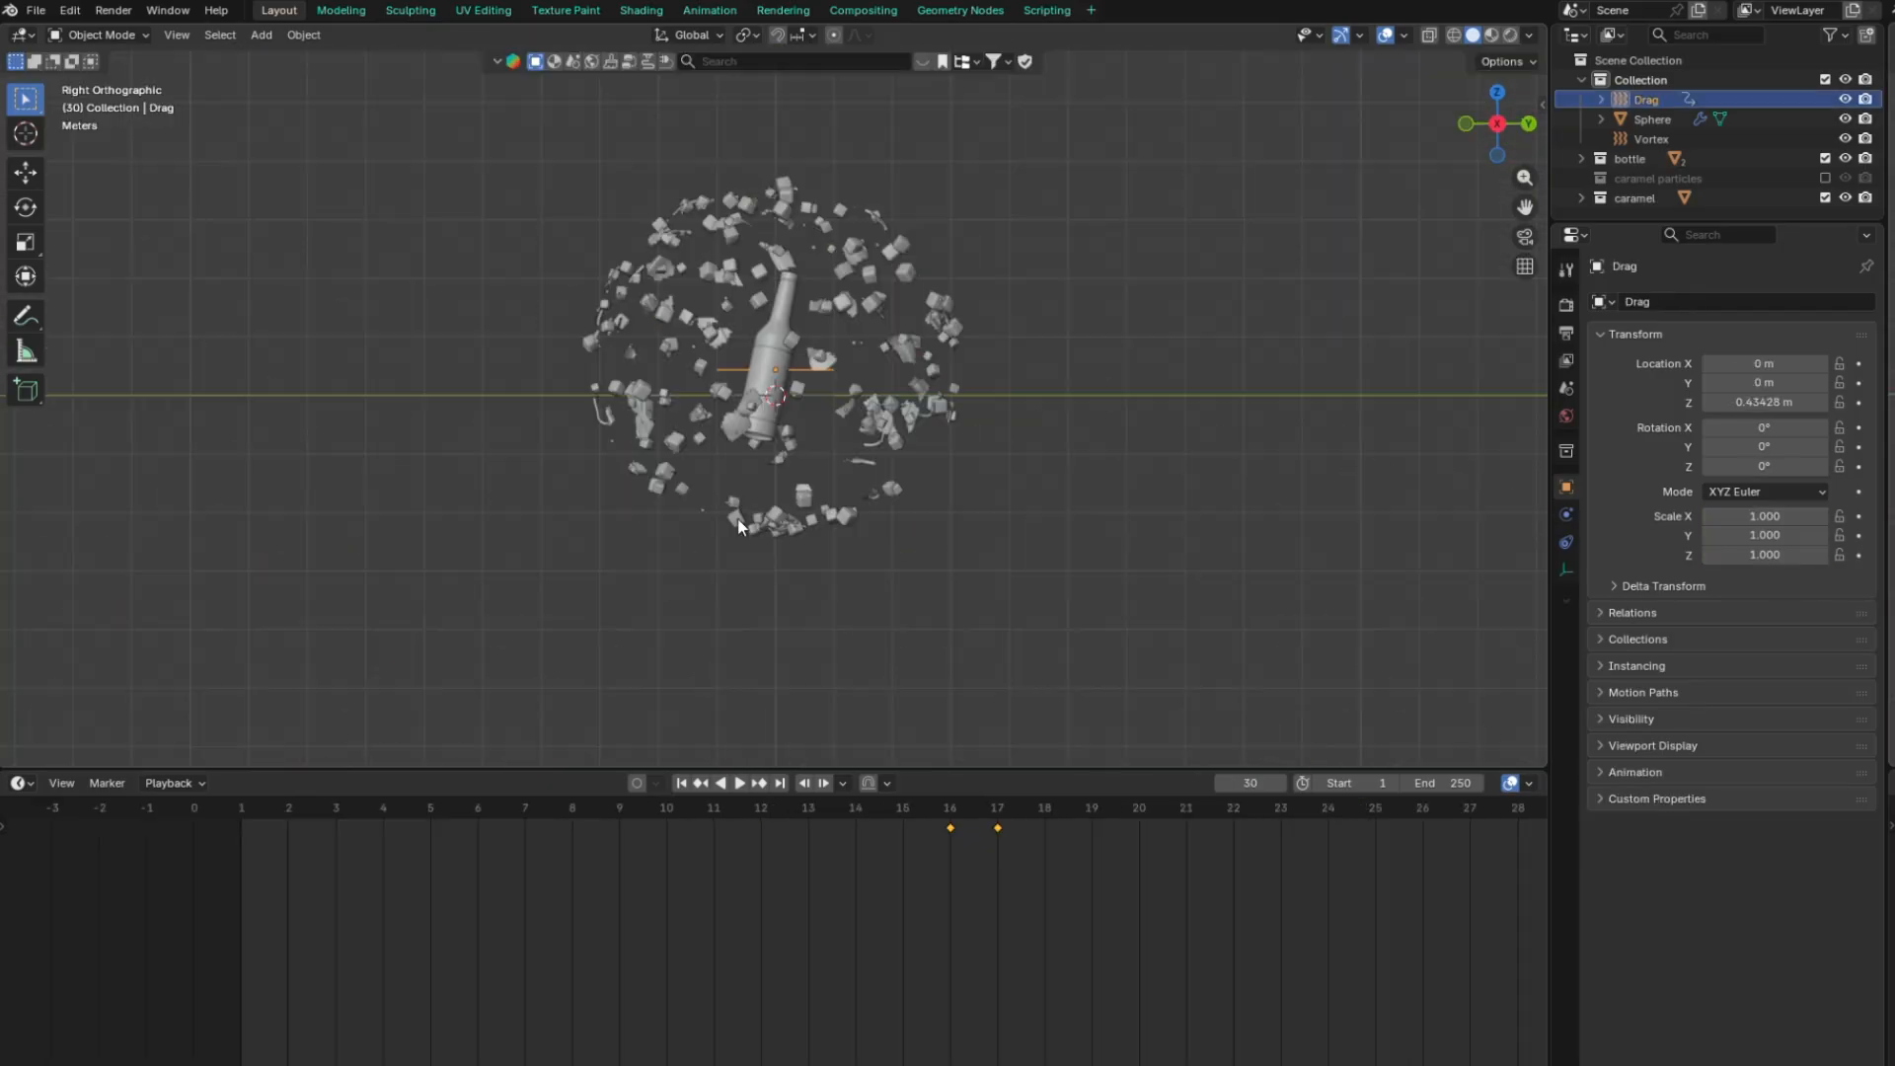
Examine the Drag field's keyframes, return to the first frame and inspect the caramel cube's particle settings
{"action": "scroll", "coordinate": [744, 518], "scroll_direction": "up", "scroll_amount": 5}
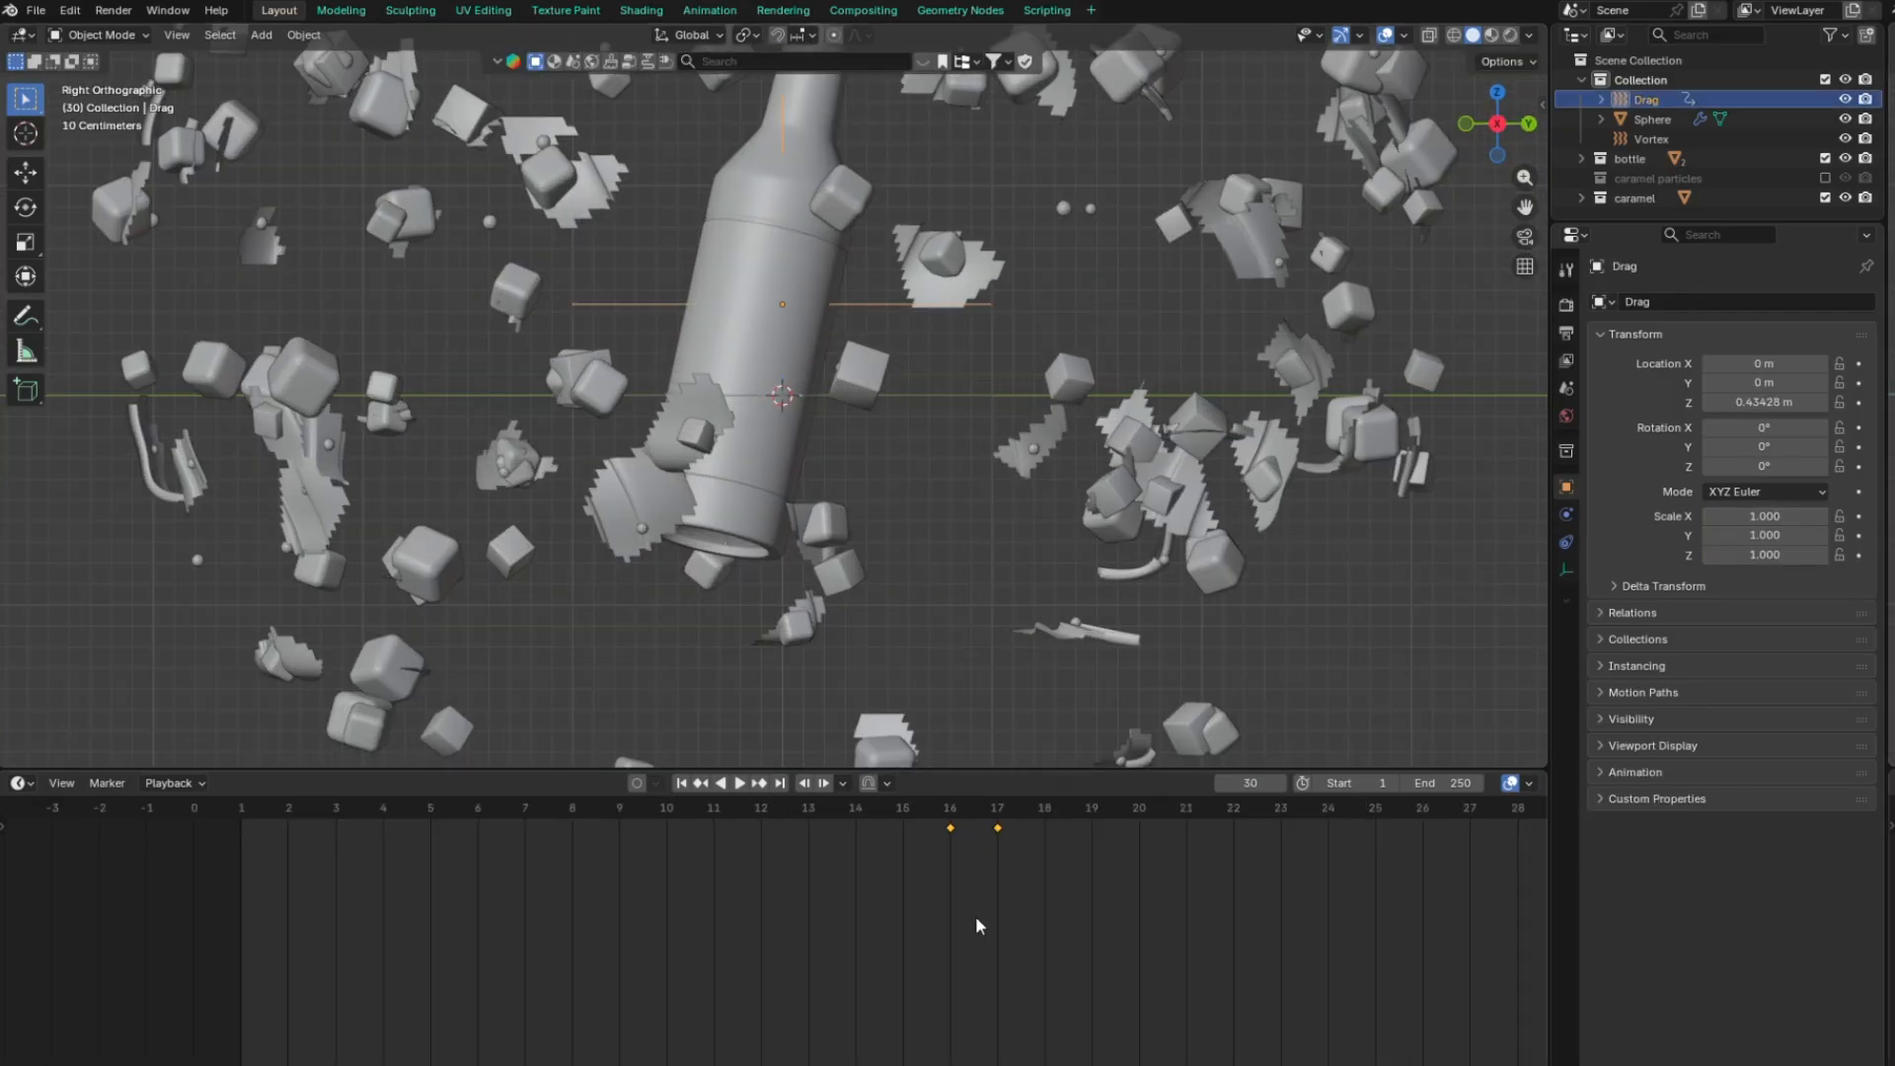
{"action": "scroll", "coordinate": [801, 854], "scroll_direction": "down", "scroll_amount": 5}
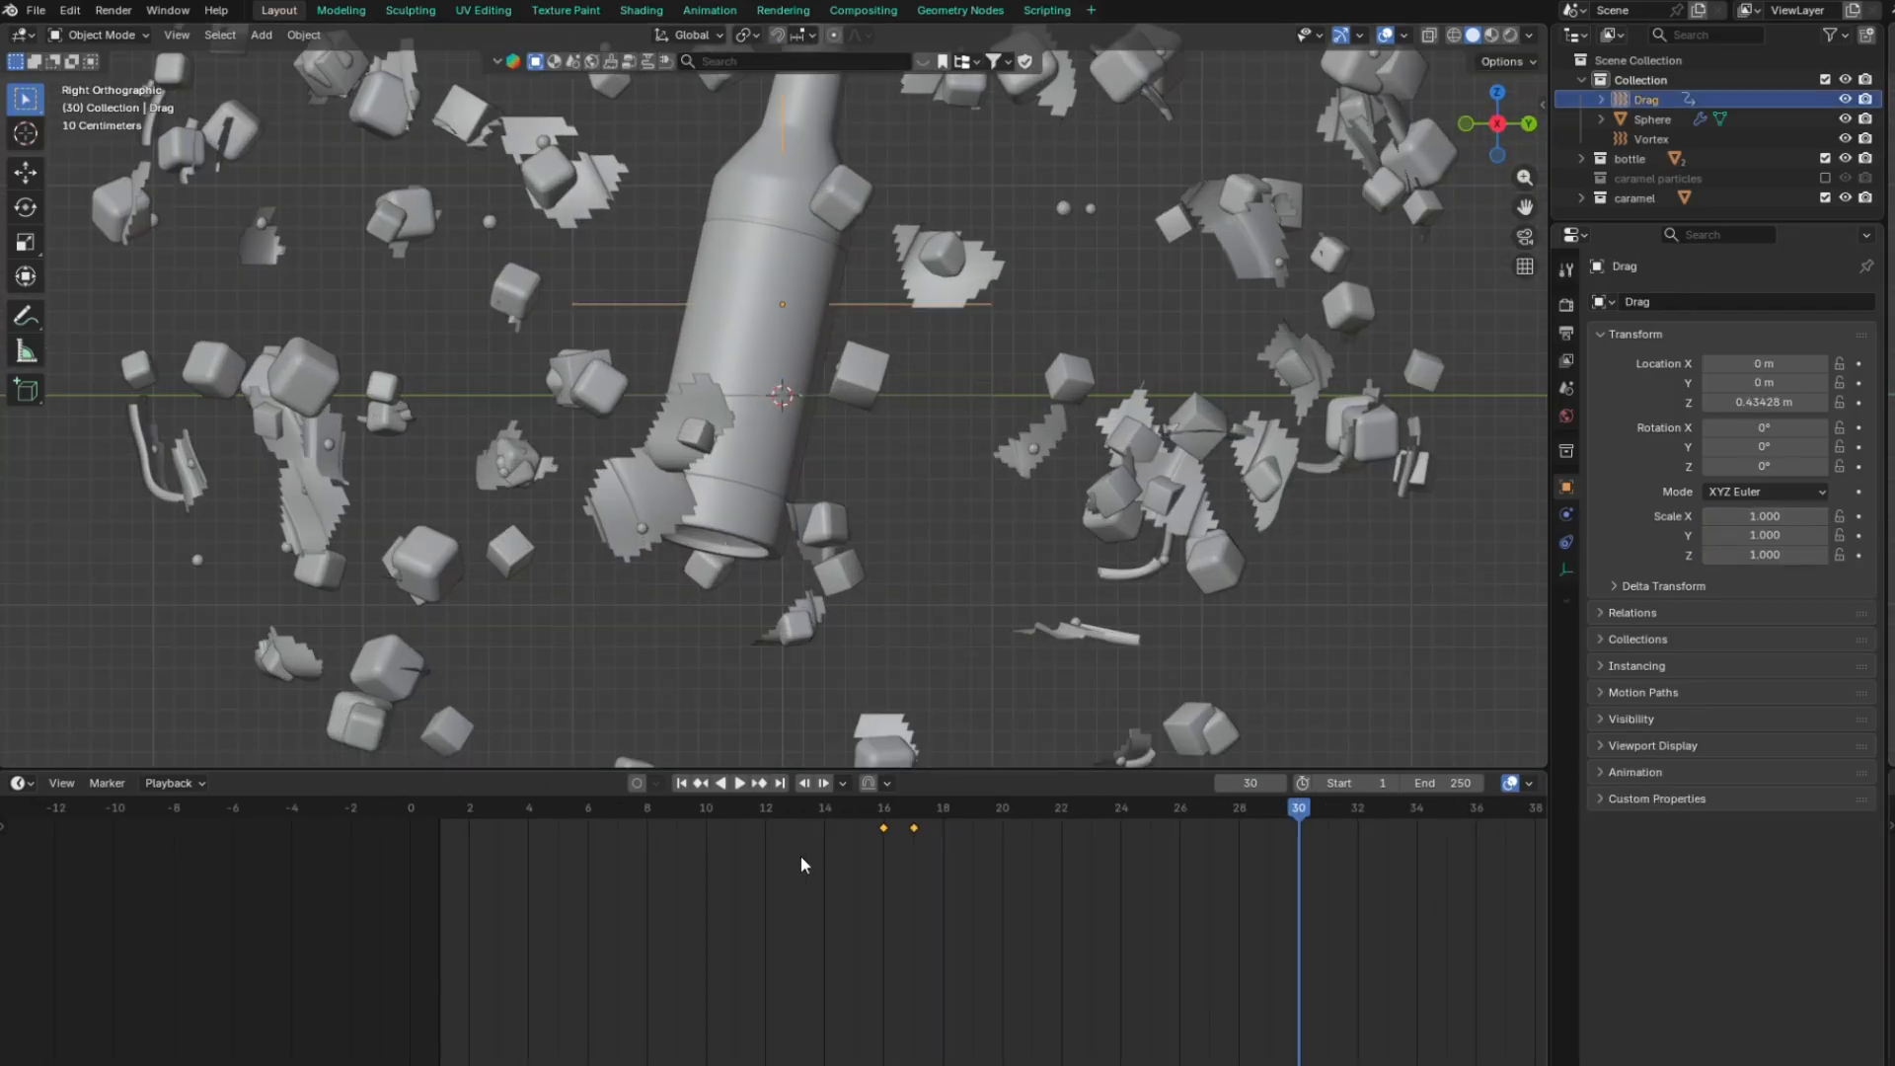
{"action": "left_click", "coordinate": [680, 783]}
{"action": "left_click", "coordinate": [851, 293]}
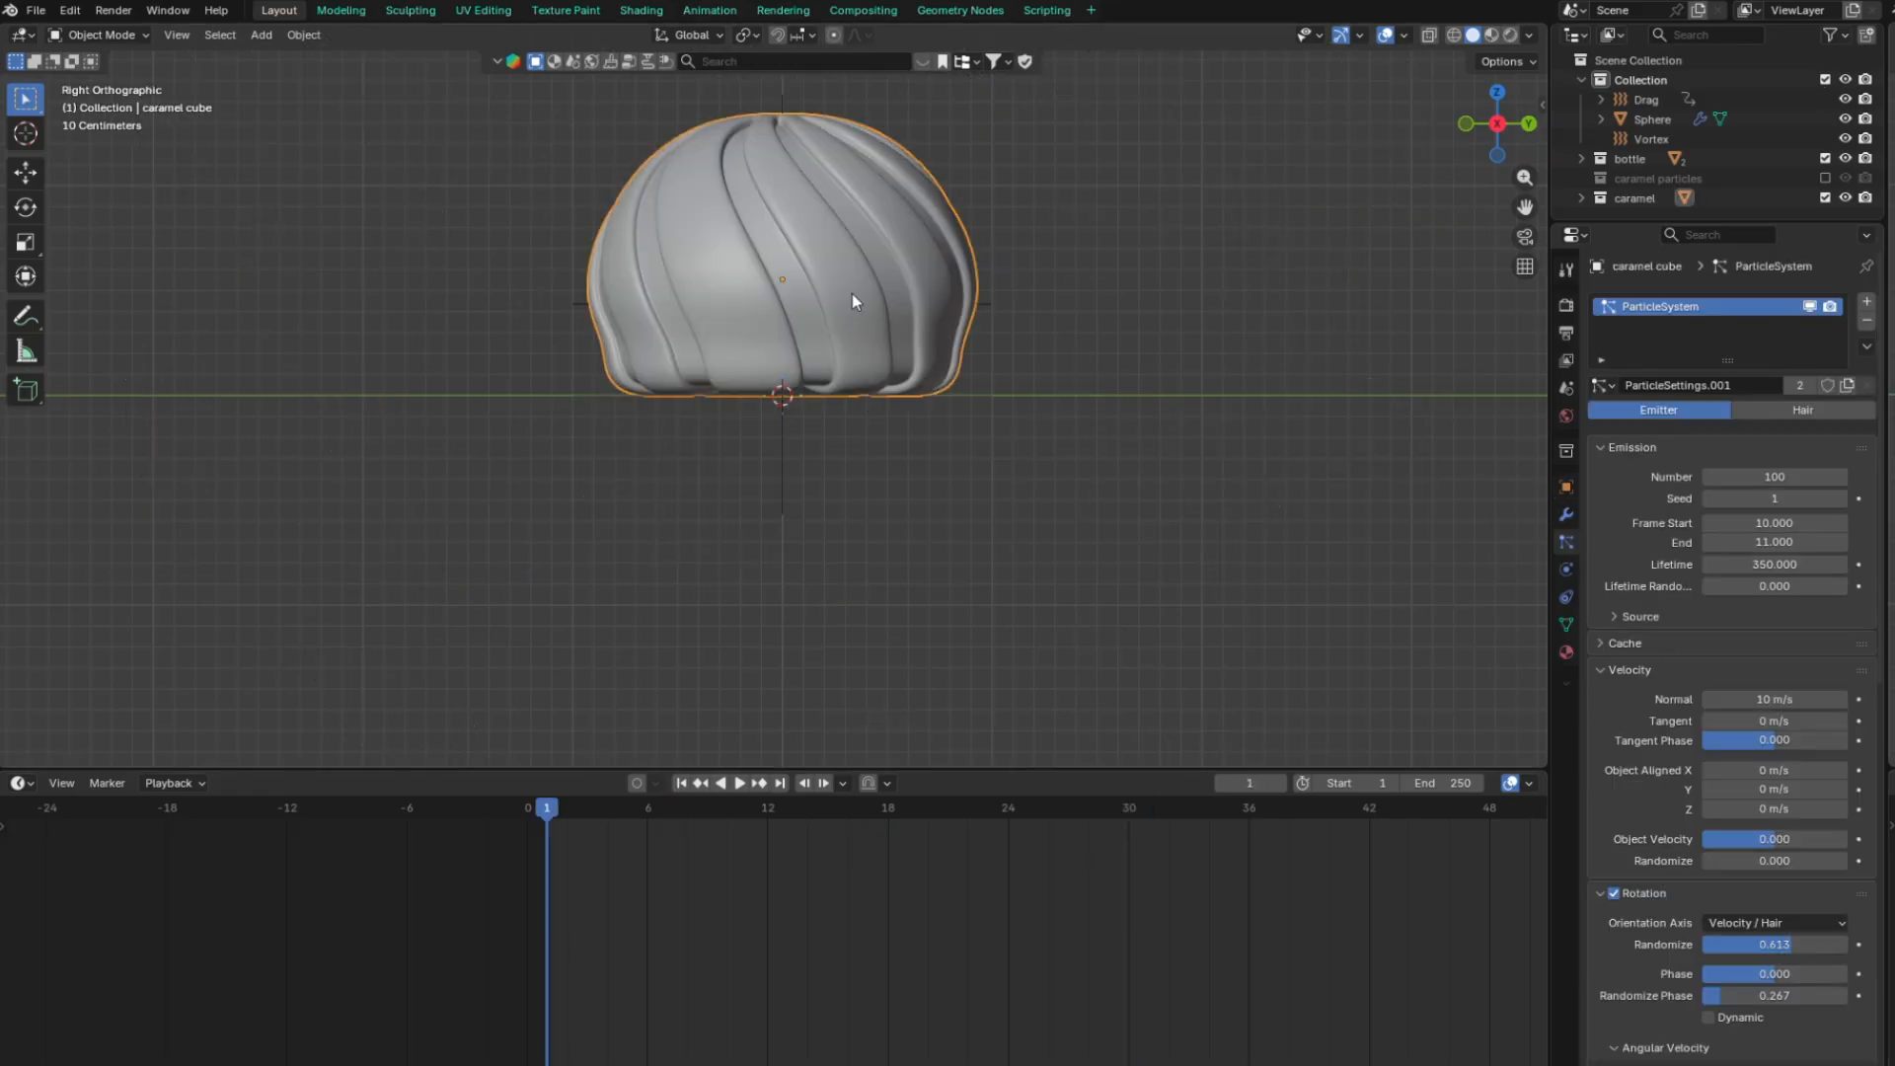
{"action": "mouse_move", "coordinate": [842, 299]}
{"action": "middle_mouse_down"}
{"action": "mouse_move", "coordinate": [817, 397]}
{"action": "mouse_move", "coordinate": [950, 345]}
{"action": "middle_mouse_up"}
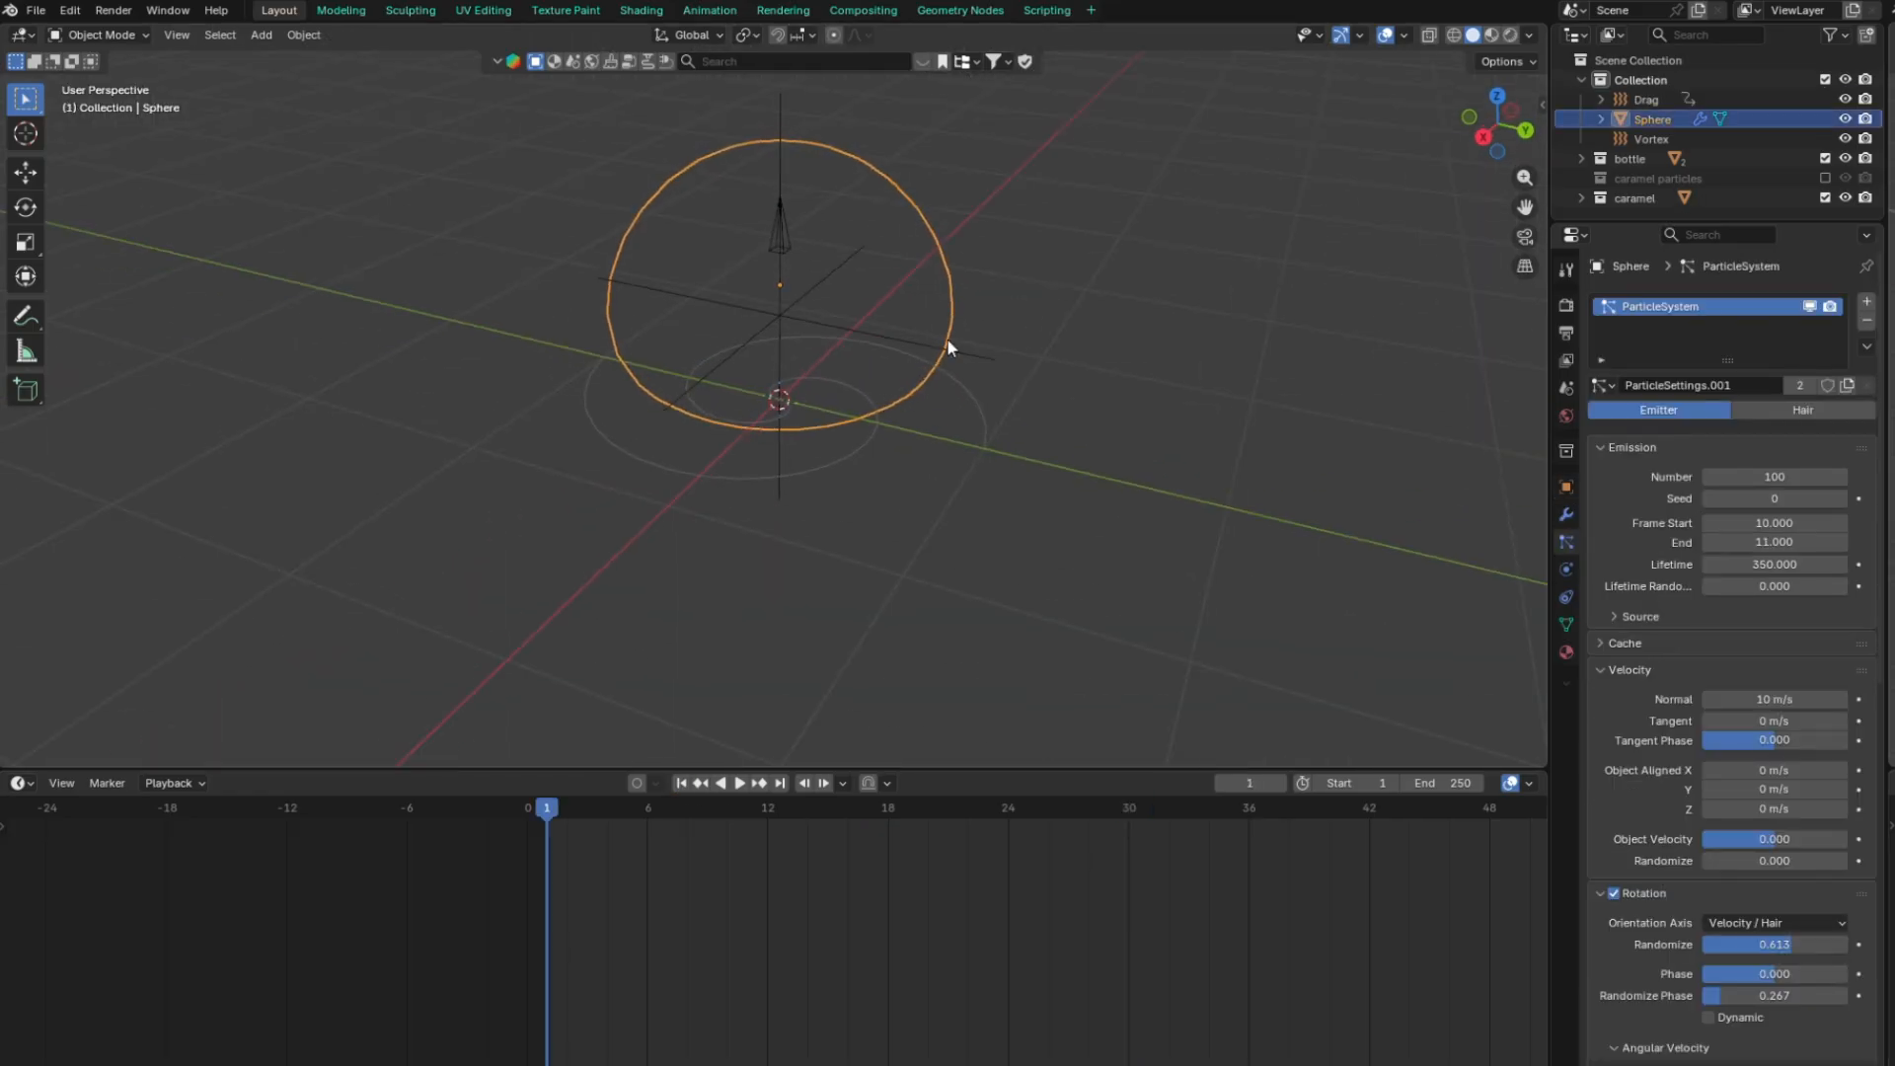
Move the Drag and Vortex force fields into a new collection named "force feild for particles"
{"action": "left_click", "coordinate": [987, 363]}
{"action": "left_click", "coordinate": [984, 428], "text": "shift"}
{"action": "key", "text": "m"}
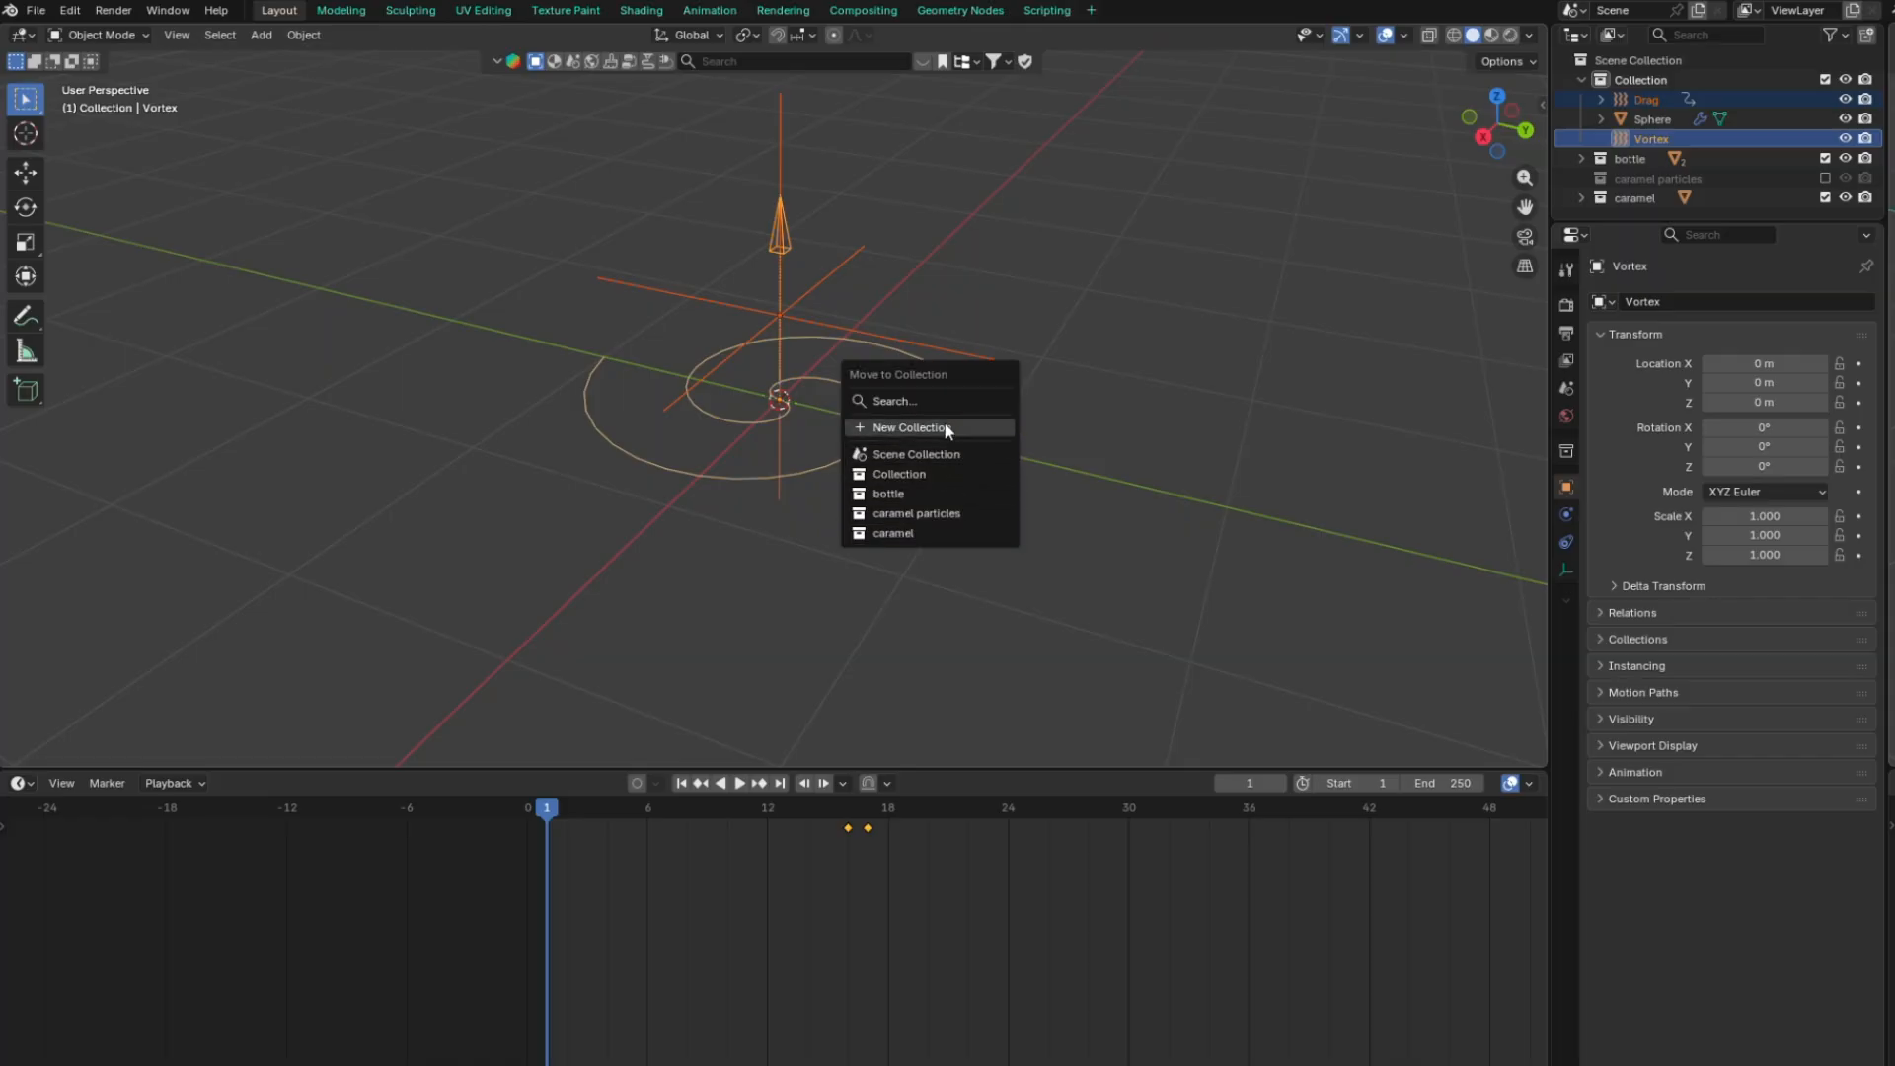
{"action": "left_click", "coordinate": [947, 427]}
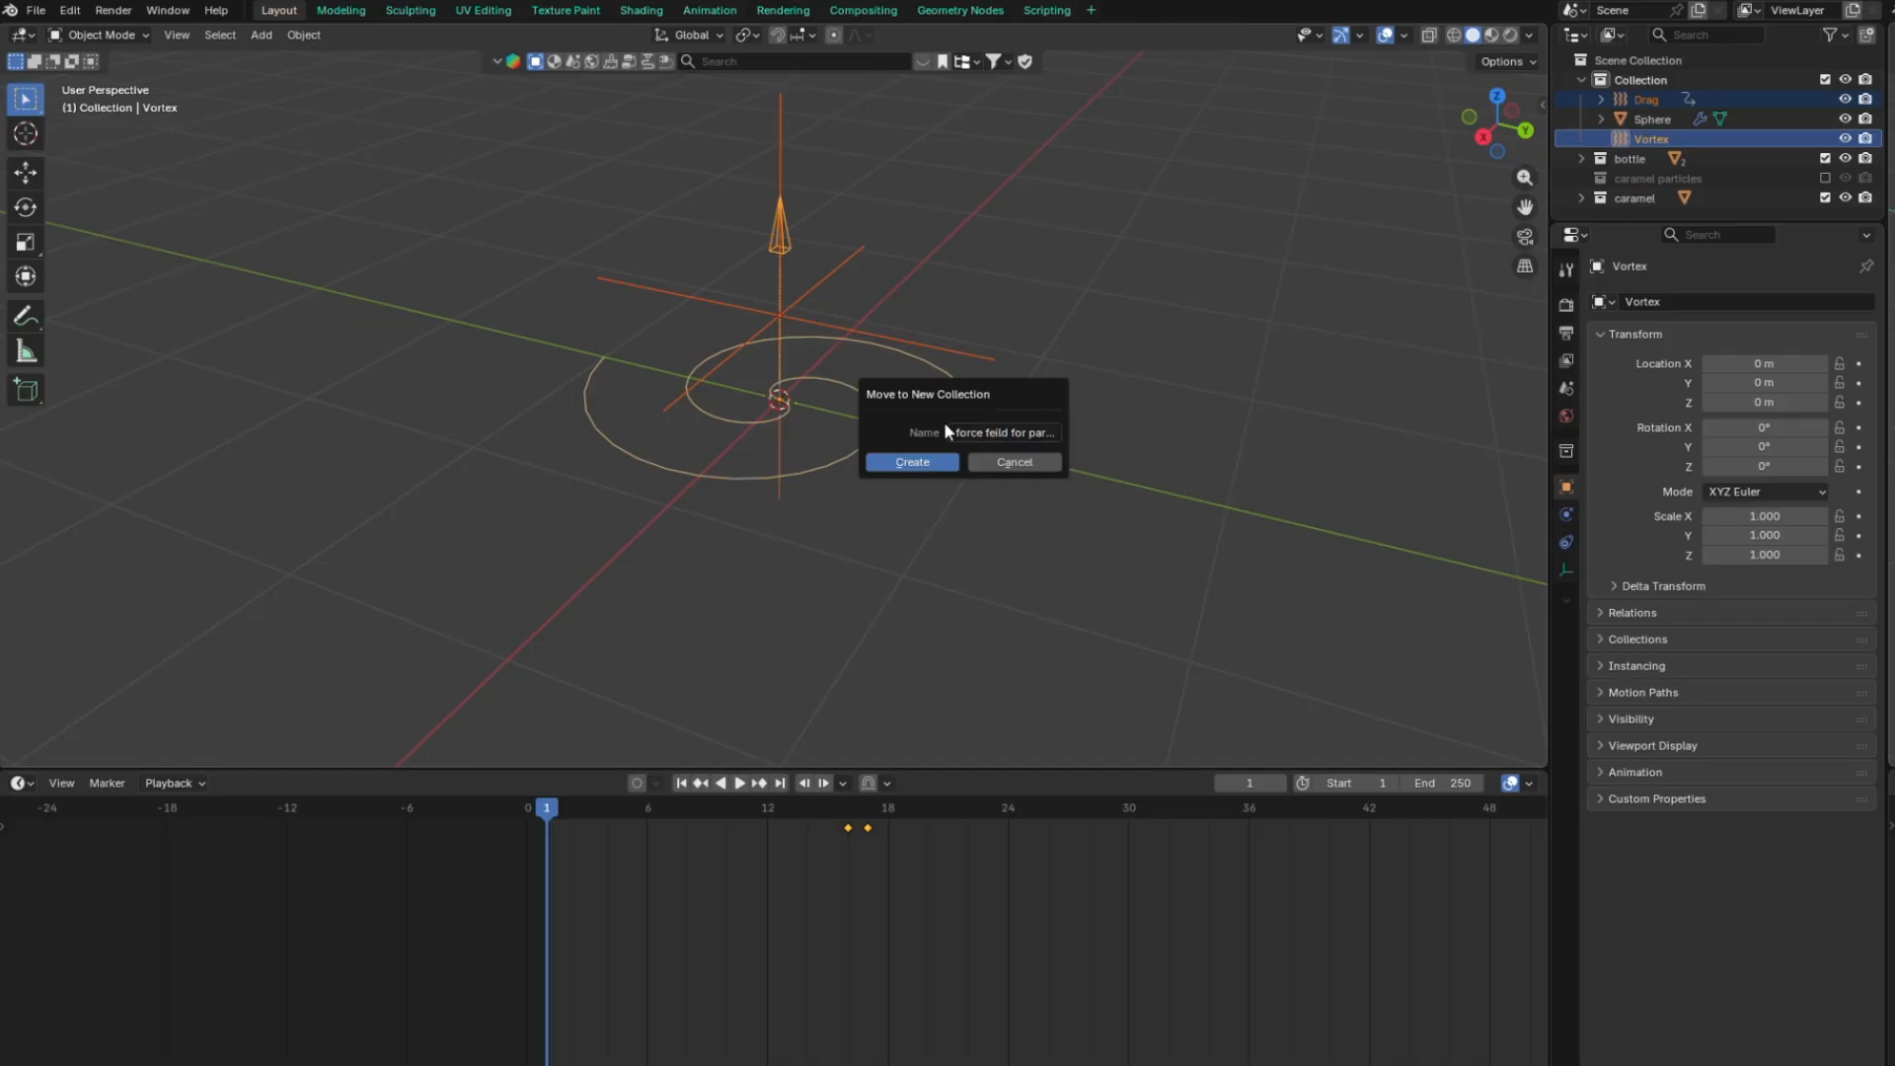
{"action": "left_click", "coordinate": [910, 462]}
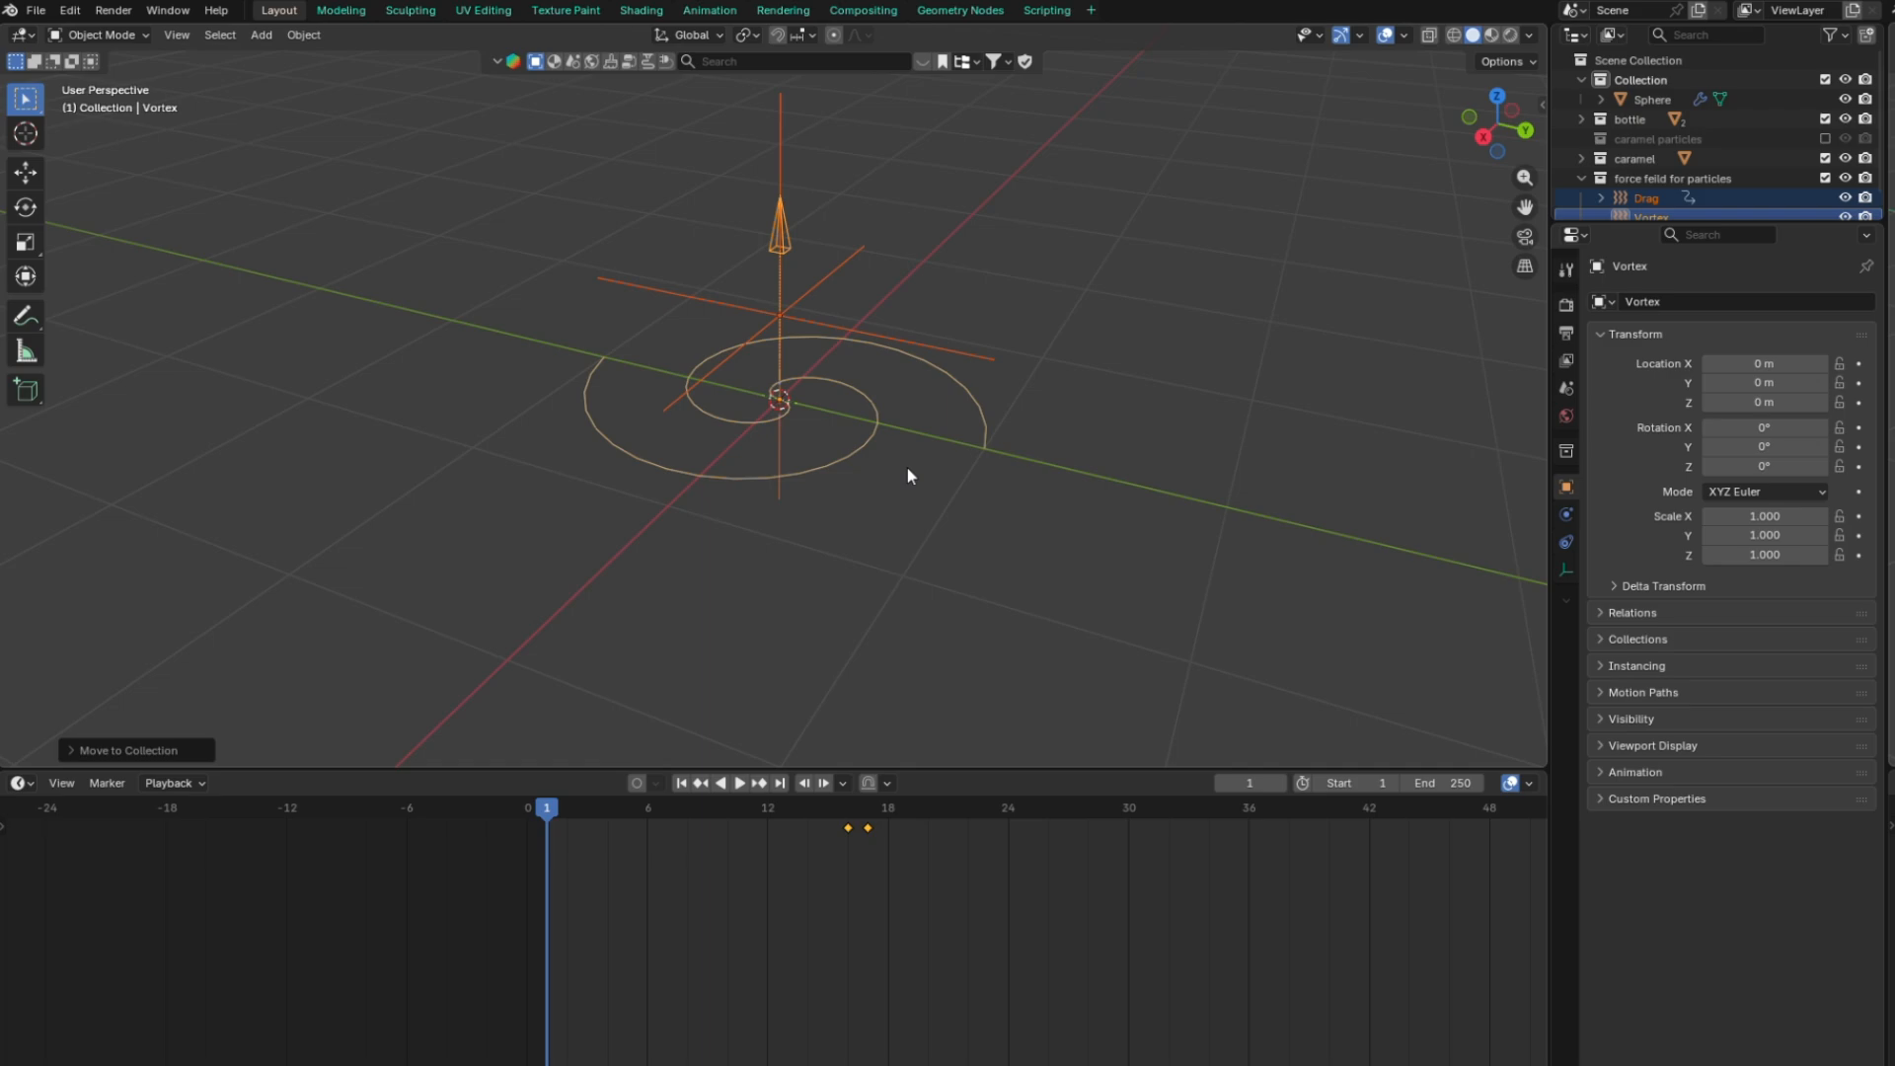
Set the sphere's particle field weights to use "force feild for particles" as the effector collection
{"action": "left_click", "coordinate": [932, 359]}
{"action": "scroll", "coordinate": [1727, 839], "scroll_direction": "down", "scroll_amount": 15}
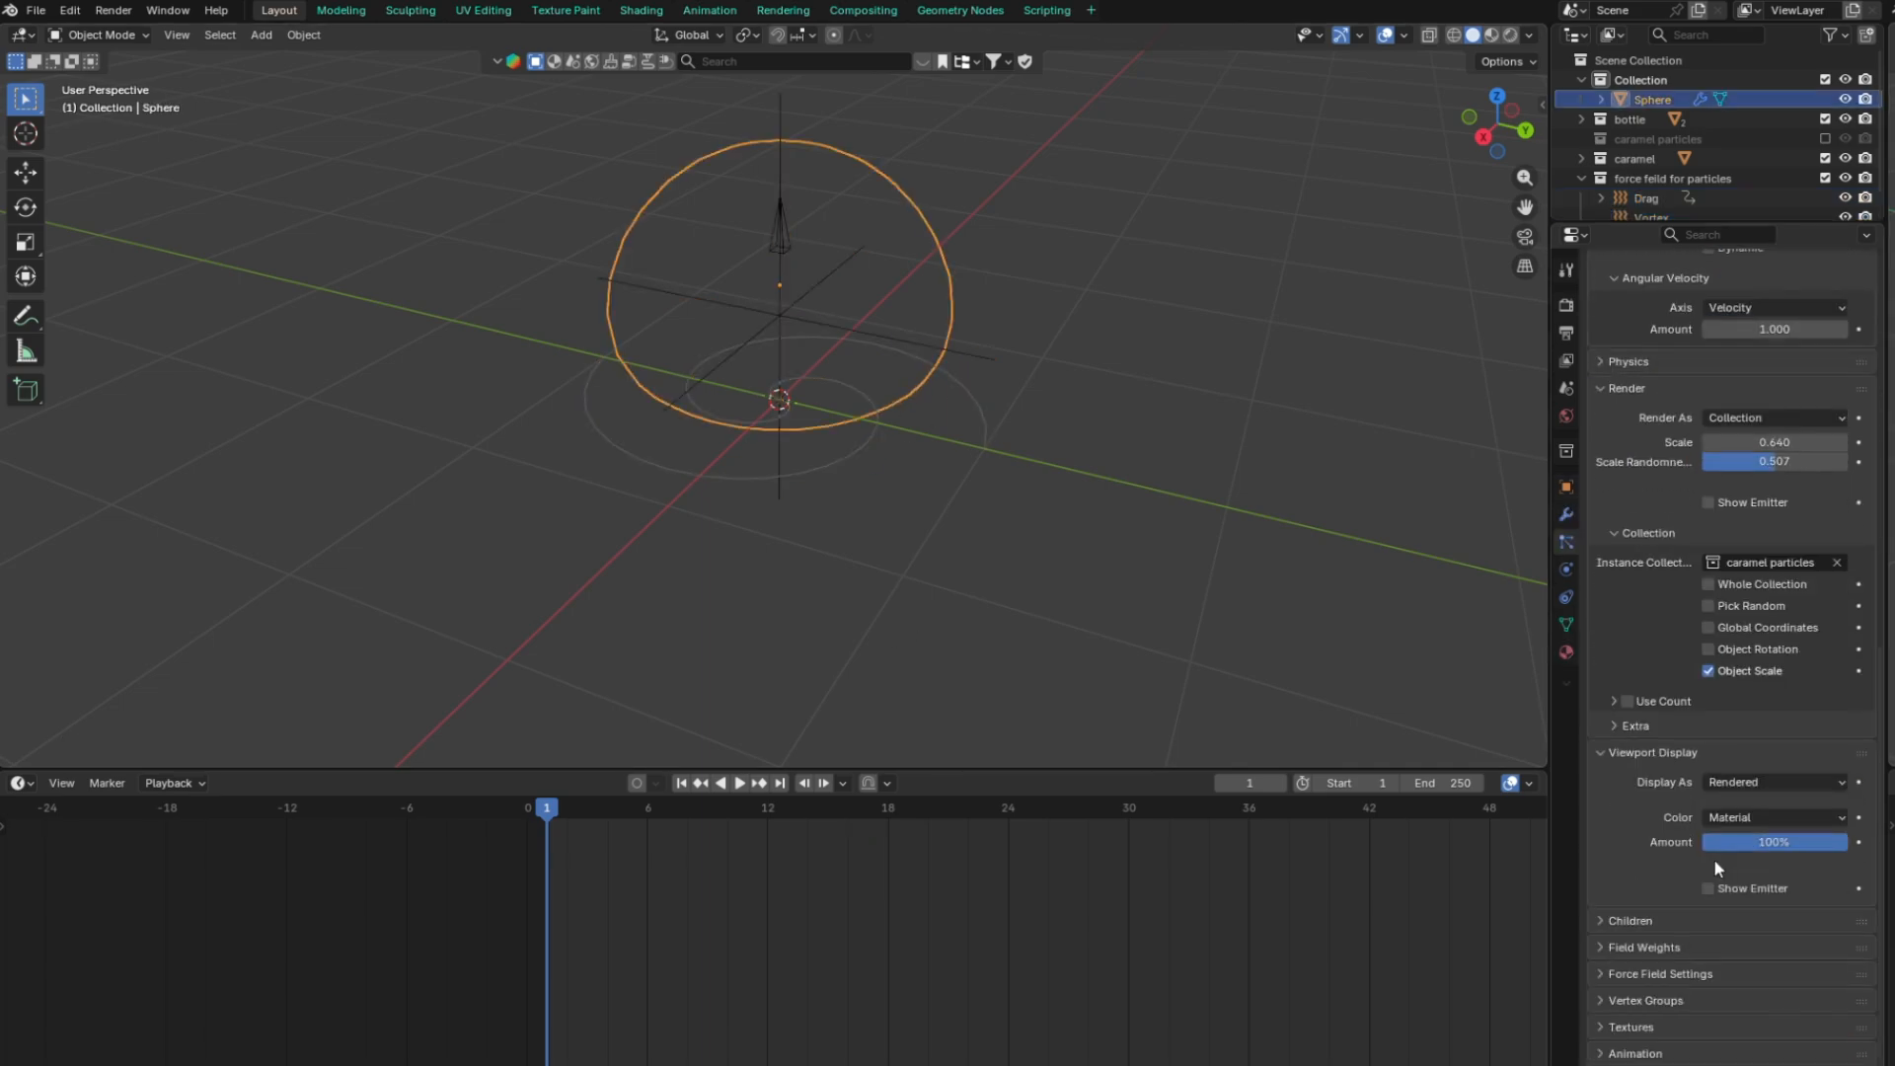
{"action": "left_click", "coordinate": [1640, 947]}
{"action": "left_click", "coordinate": [1816, 977]}
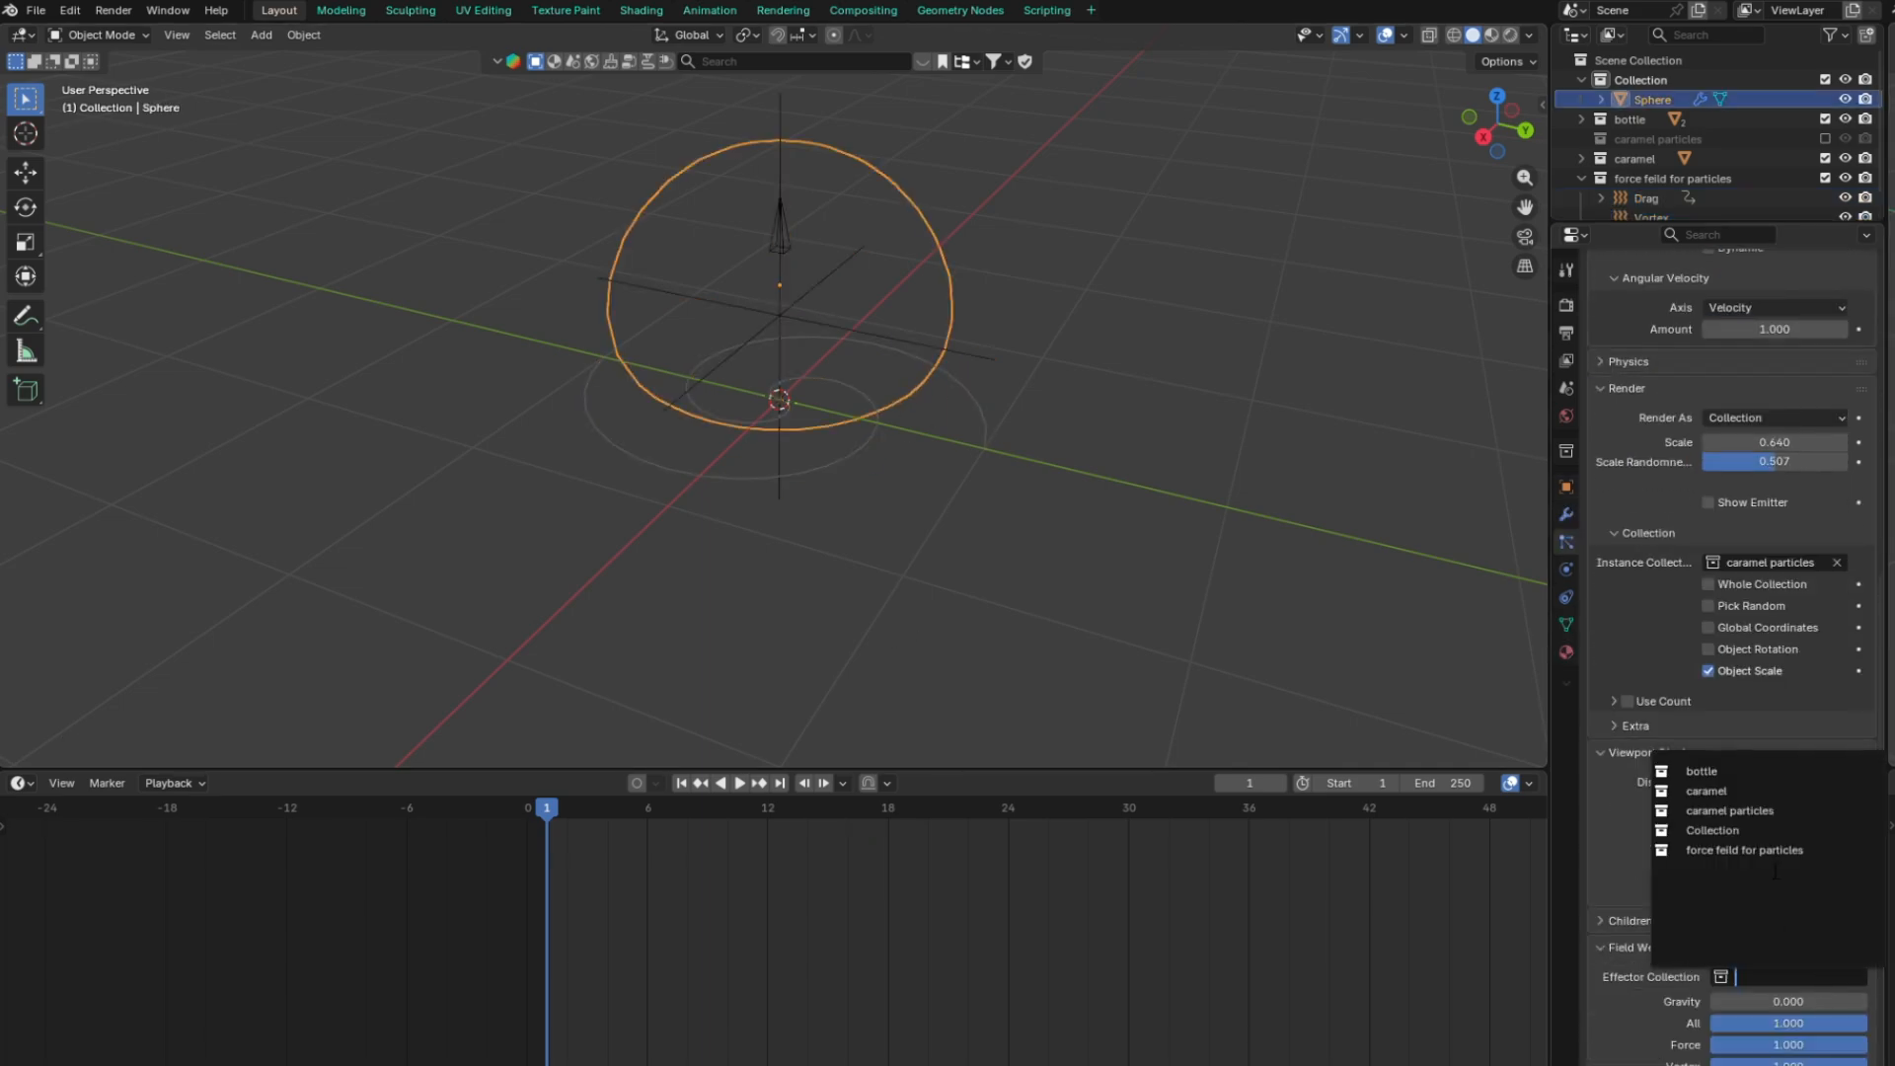
{"action": "left_click", "coordinate": [1744, 850]}
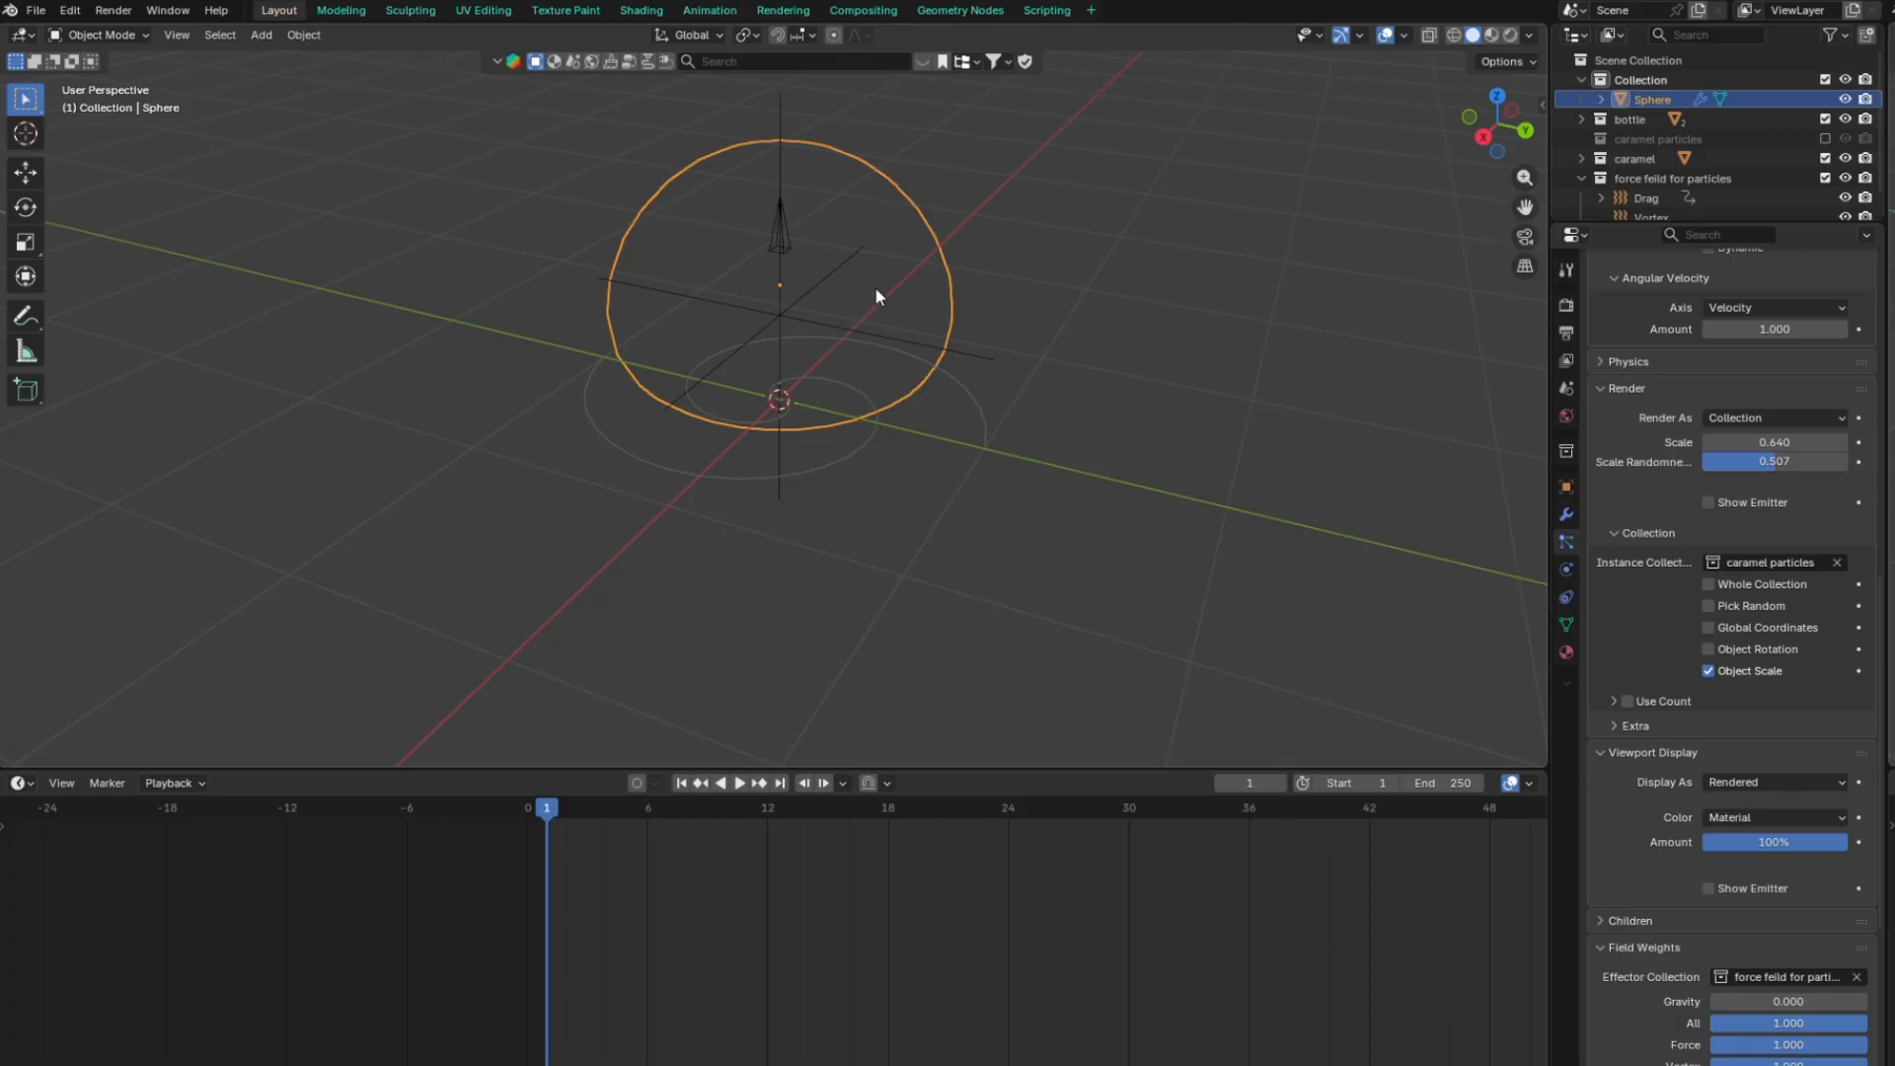
{"action": "left_click", "coordinate": [1042, 339]}
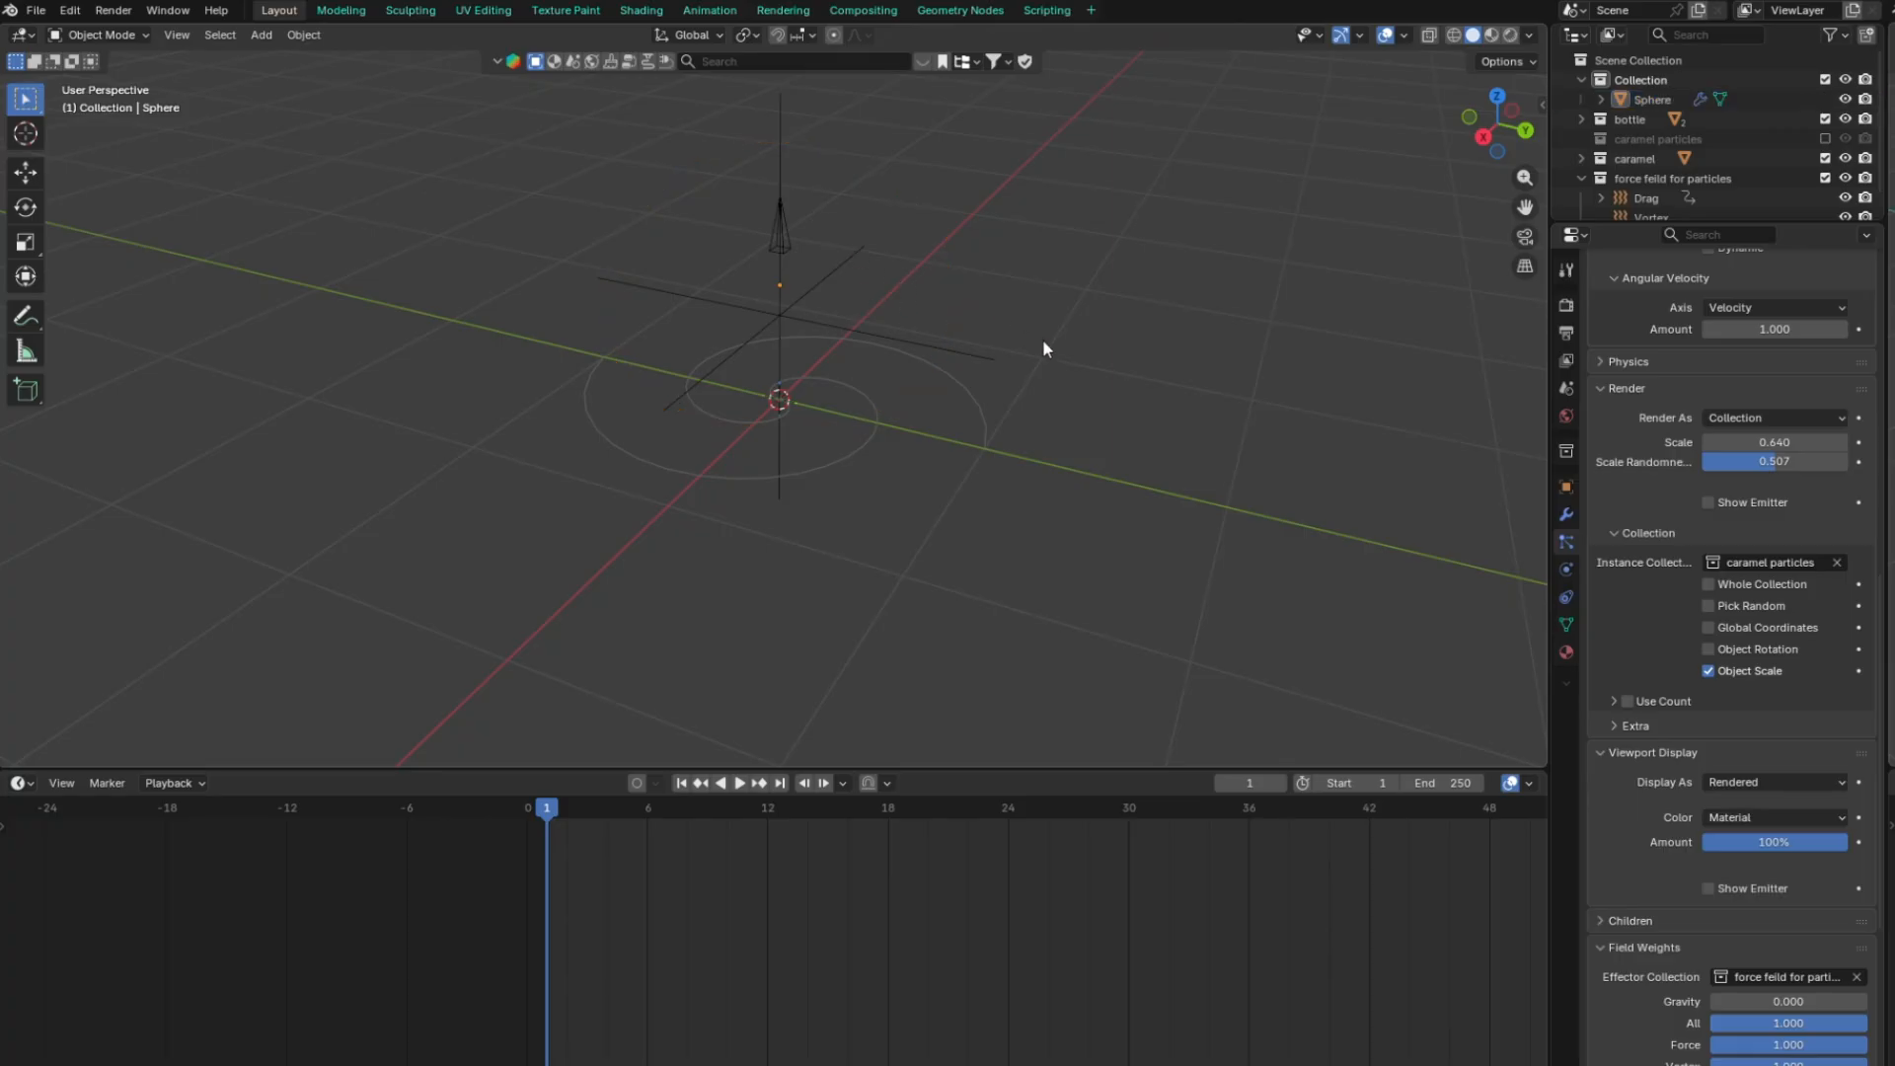
{"action": "left_click", "coordinate": [943, 289]}
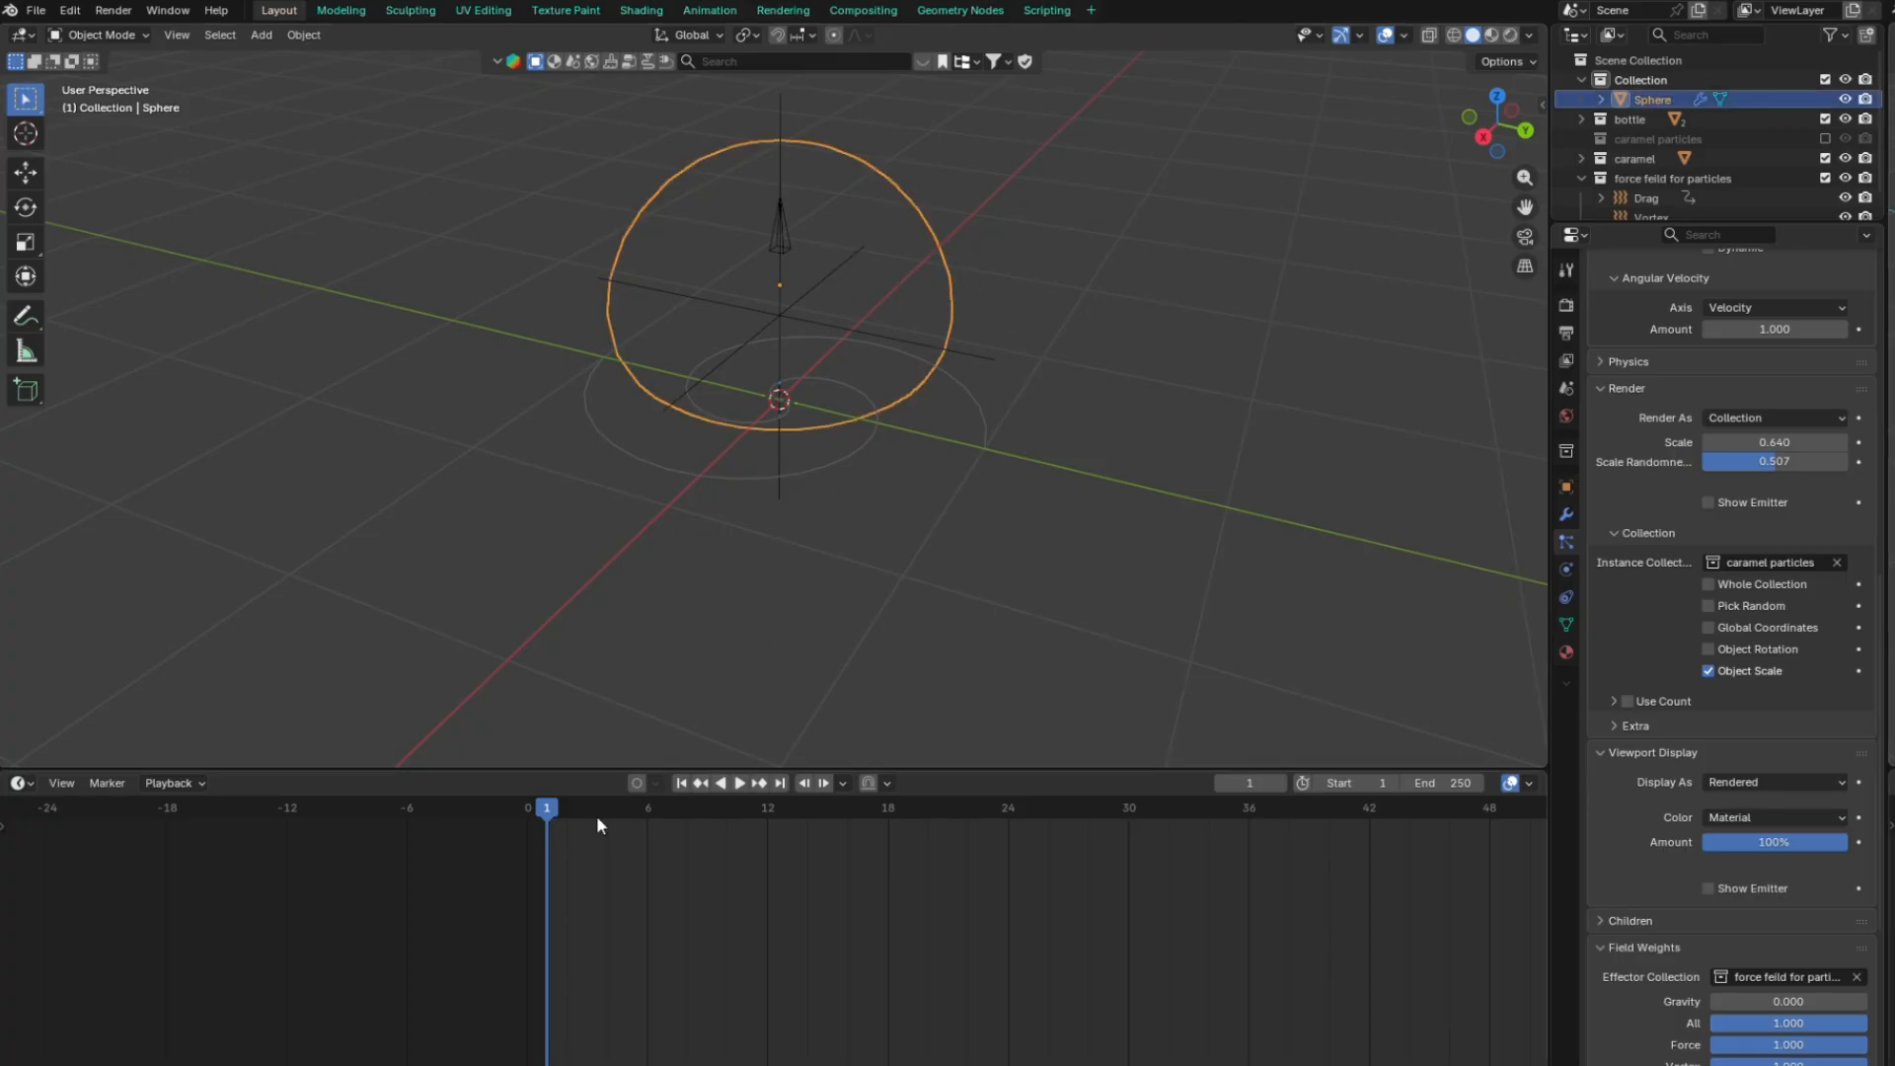
Scrub through the animation and examine the caramel pieces bursting around the bottle from several angles
{"action": "key", "text": "Left"}
{"action": "scroll", "coordinate": [808, 454], "scroll_direction": "down", "scroll_amount": 5}
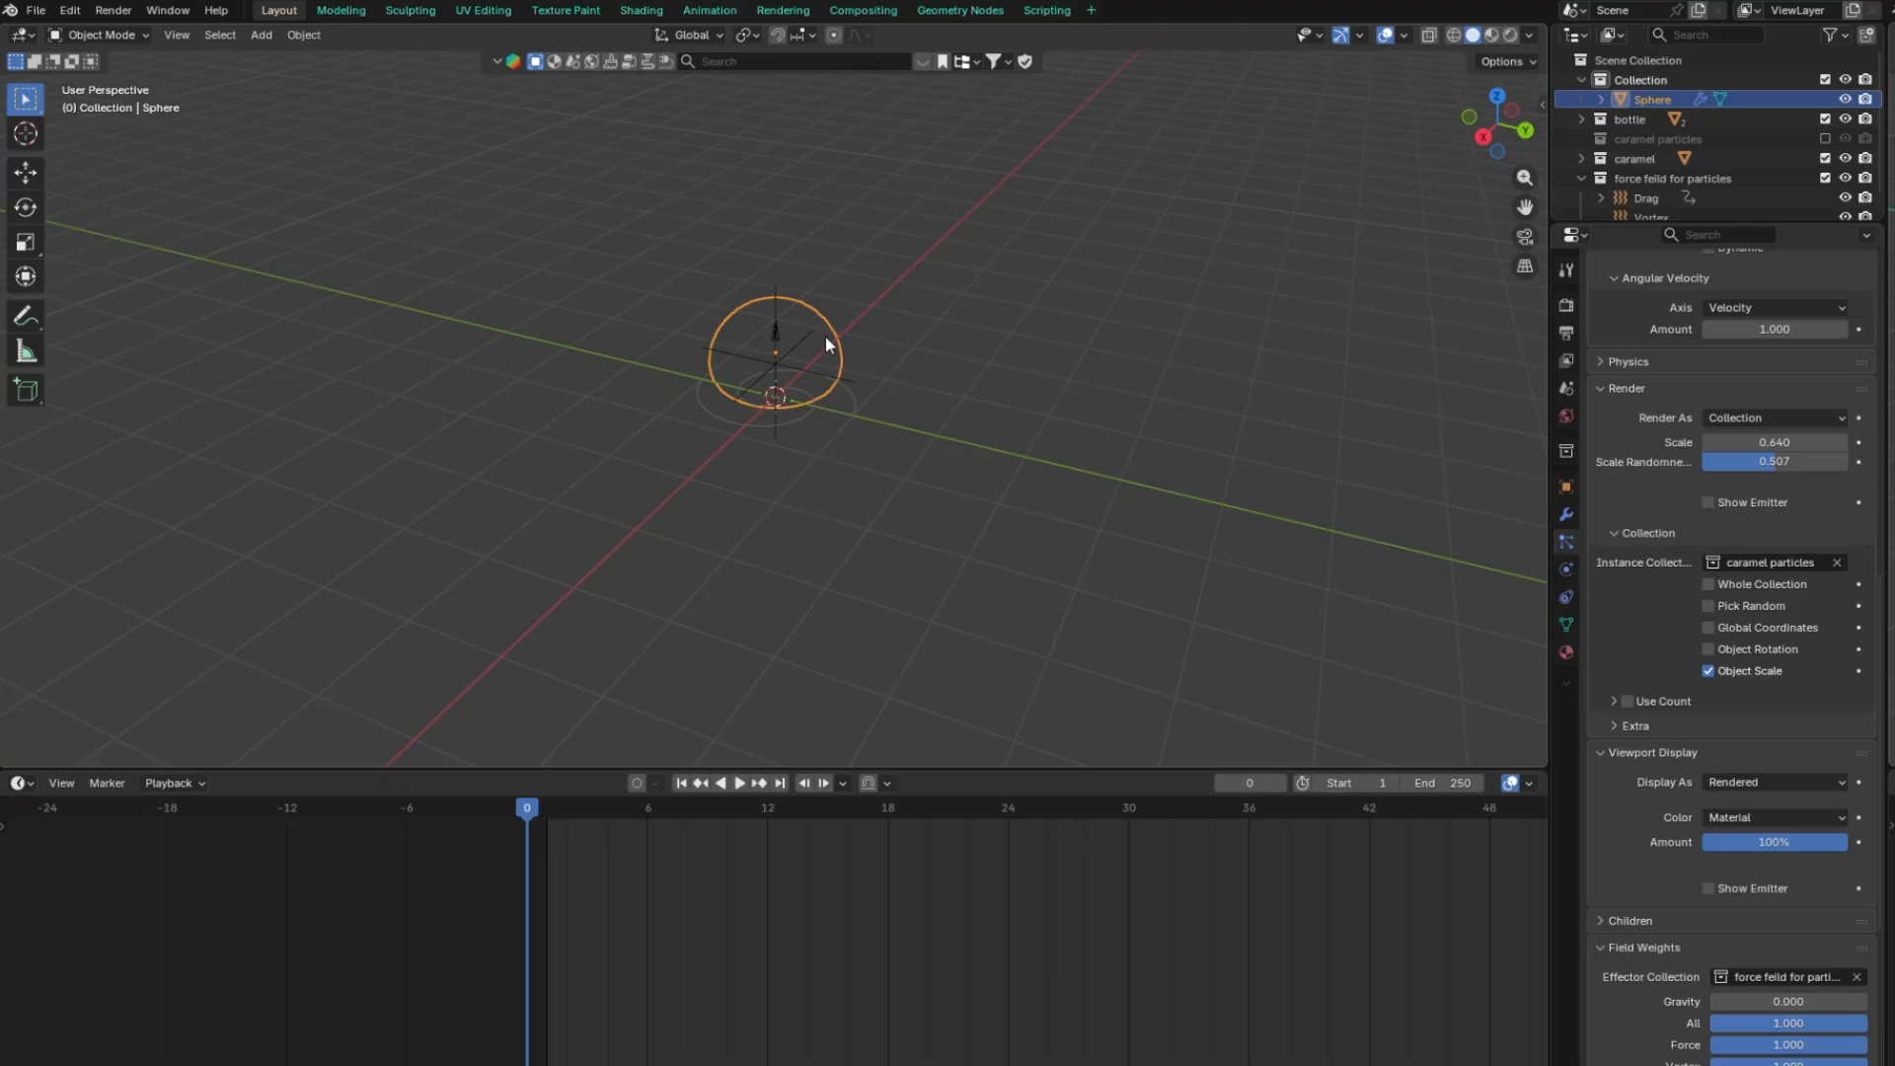
{"action": "left_click", "coordinate": [610, 804]}
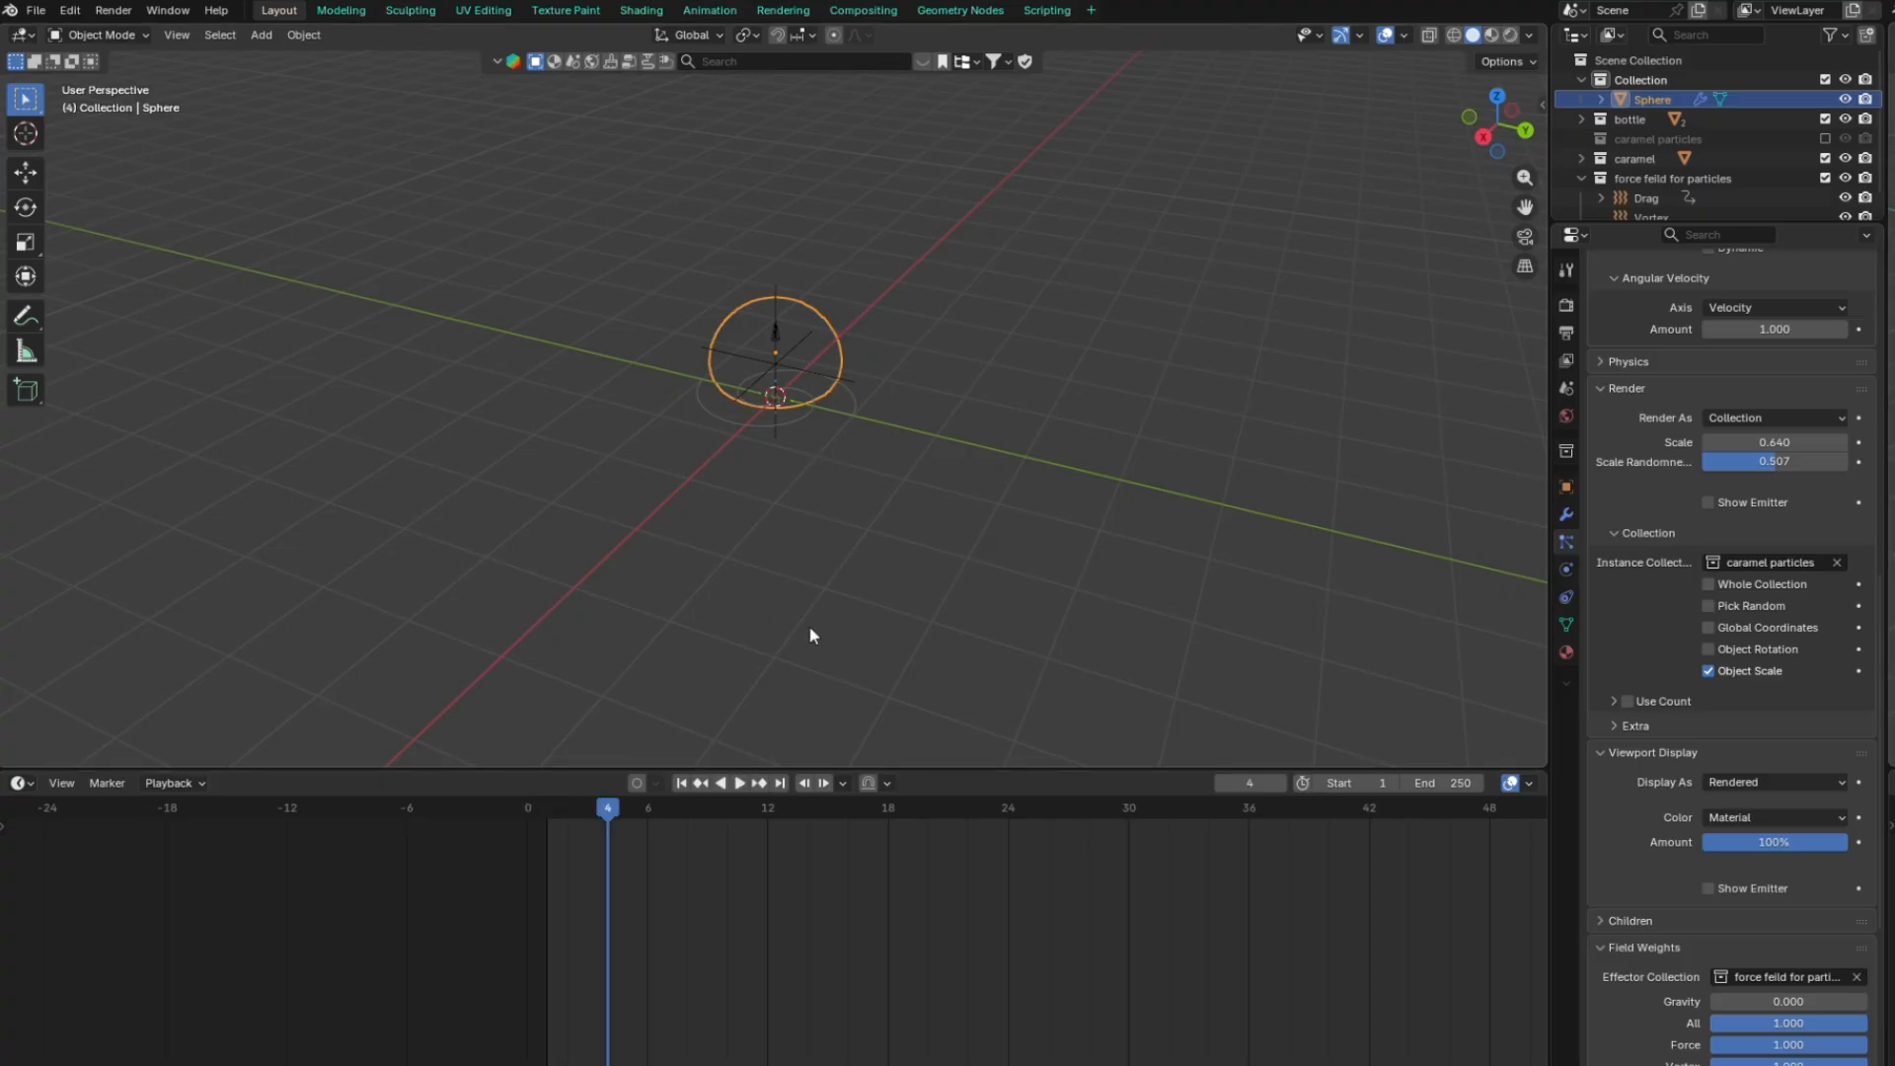
{"action": "key", "text": "alt+h"}
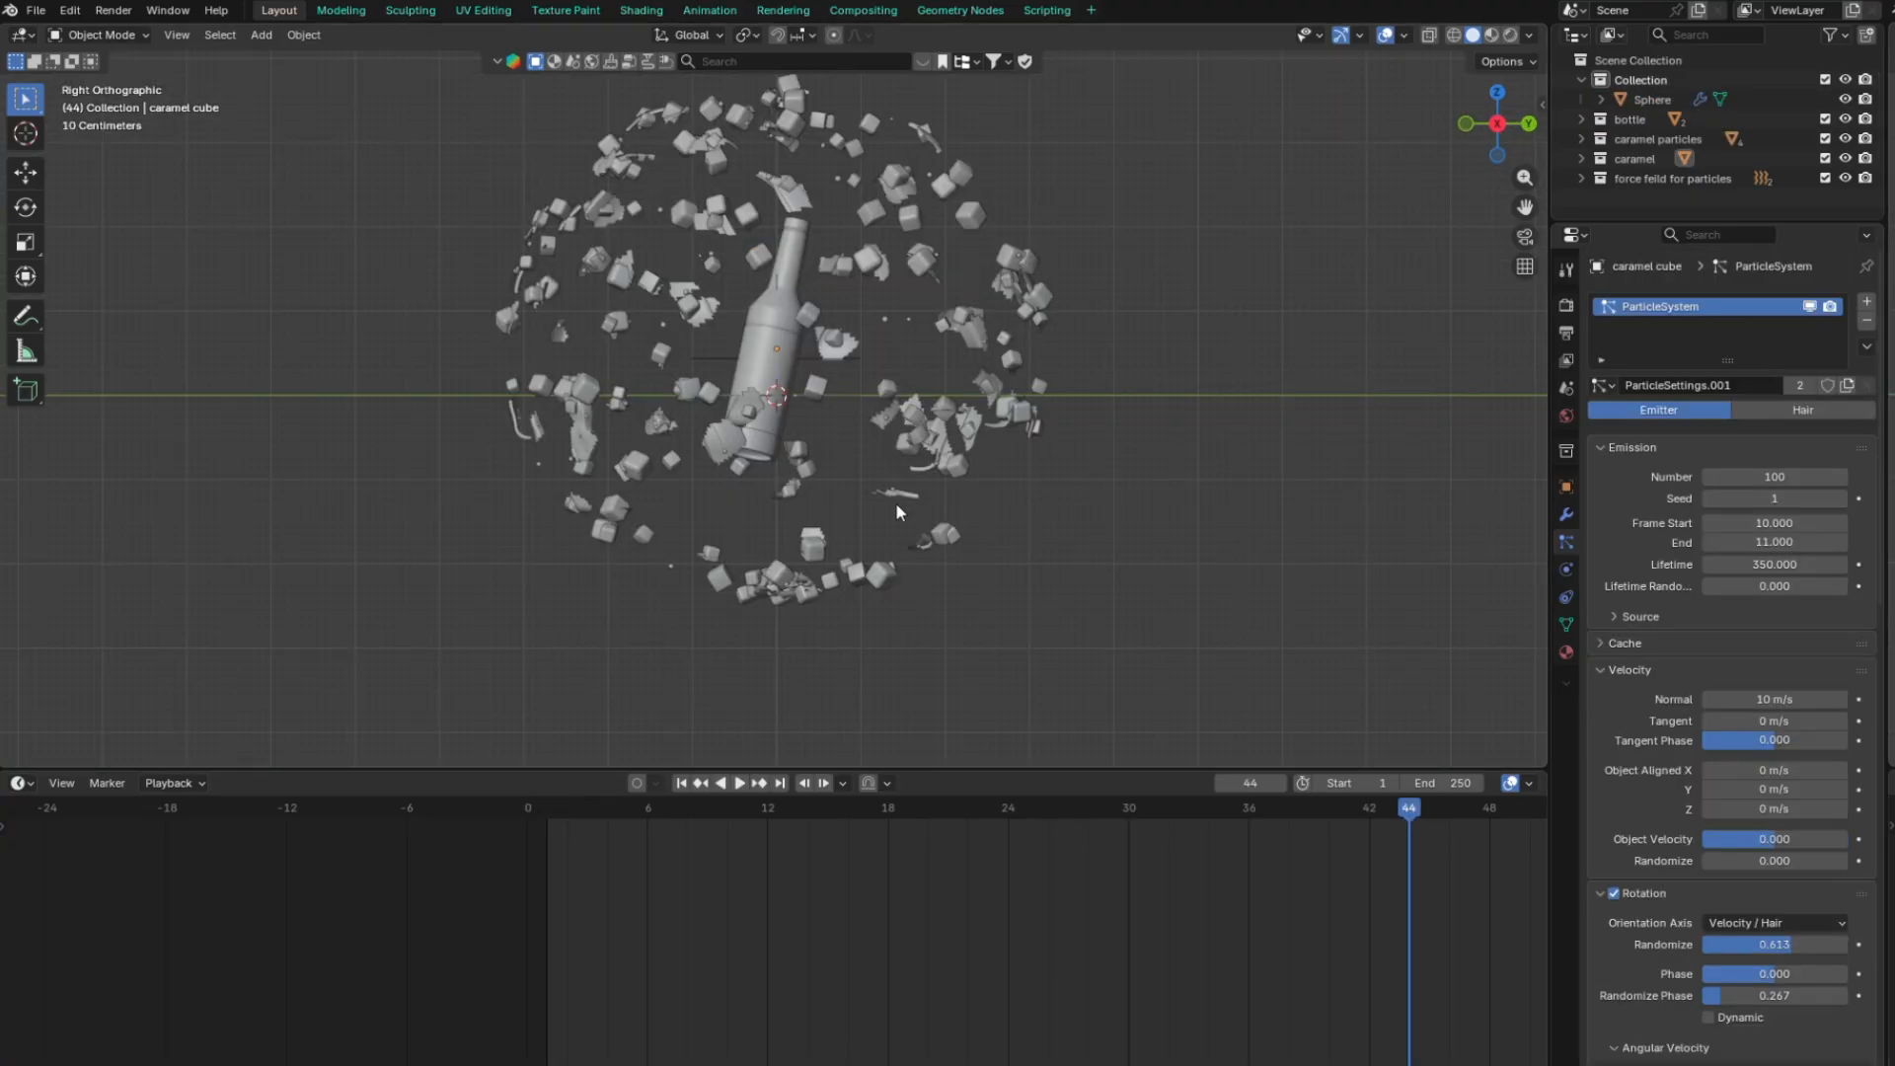
{"action": "mouse_move", "coordinate": [896, 511]}
{"action": "middle_mouse_down"}
{"action": "mouse_move", "coordinate": [879, 490]}
{"action": "mouse_move", "coordinate": [898, 477]}
{"action": "middle_mouse_up"}
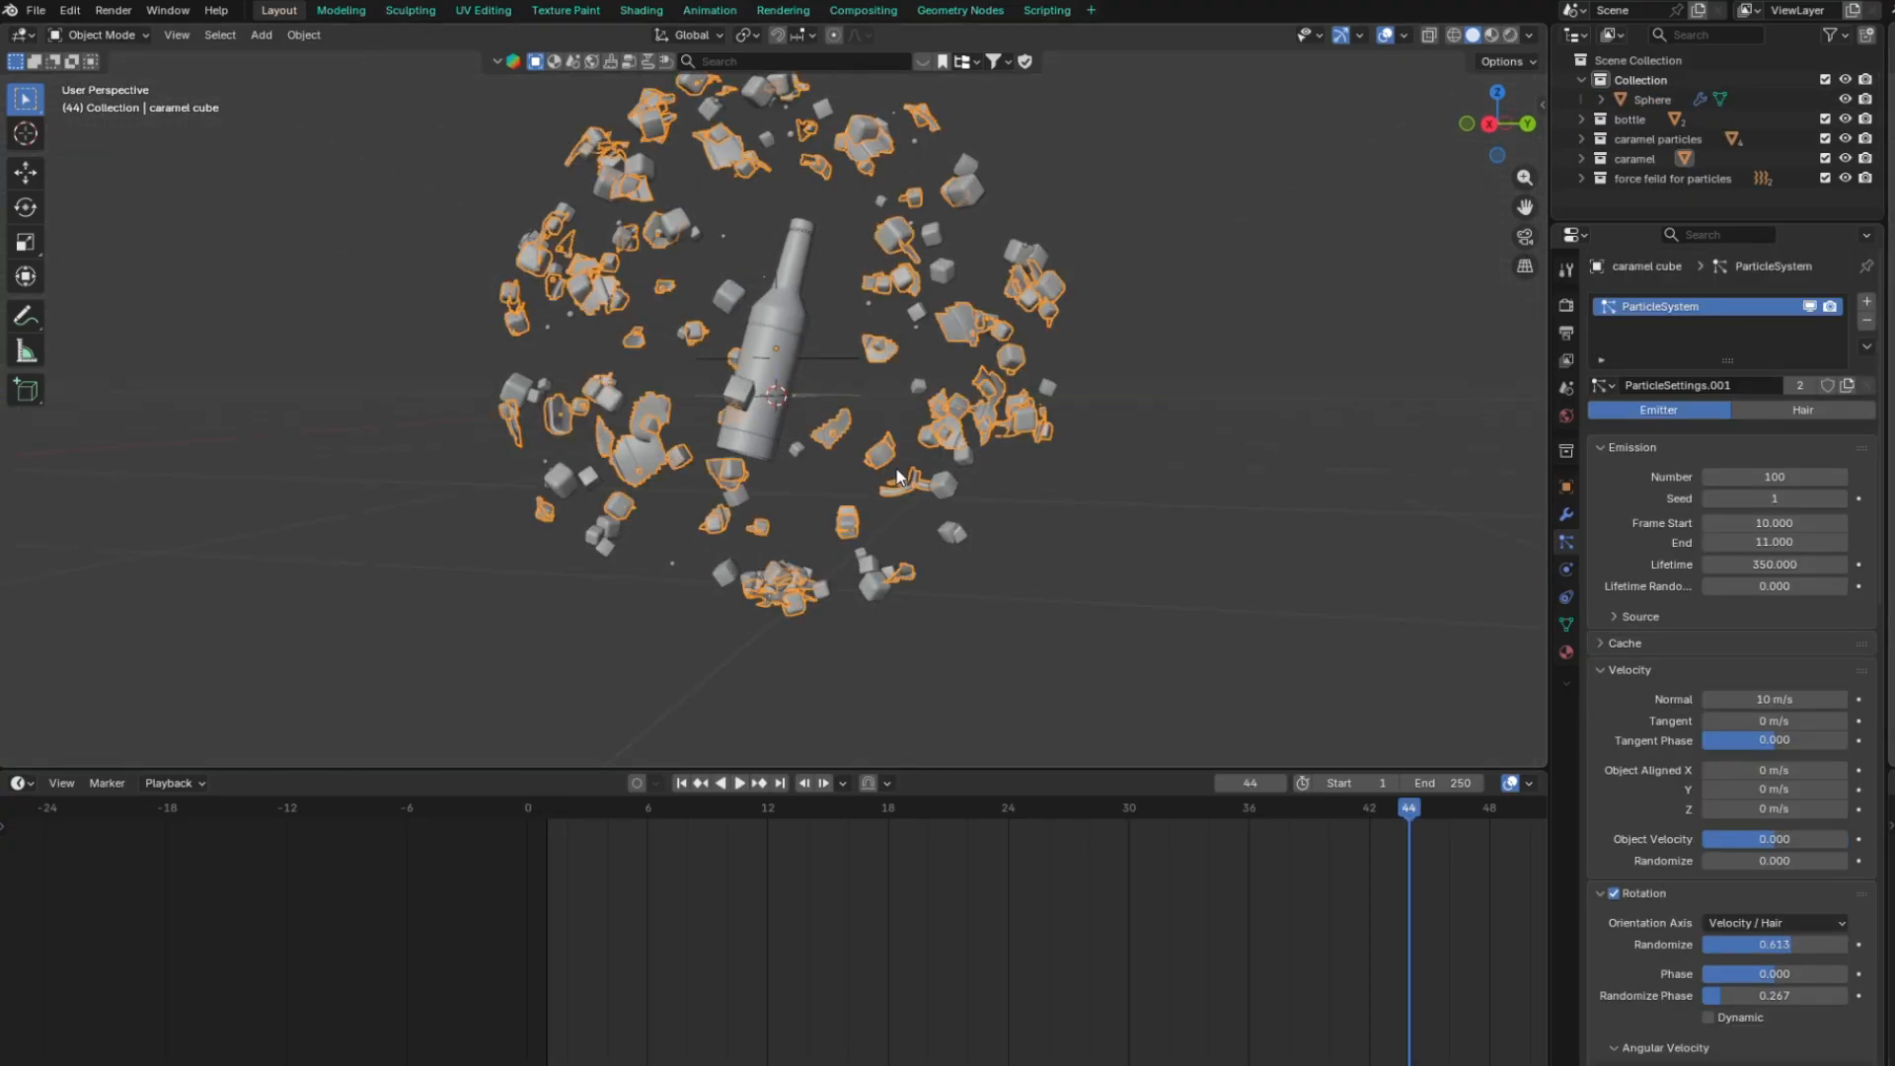
Select the sphere emitter and hide it in the viewport
{"action": "left_click", "coordinate": [1133, 473]}
{"action": "left_click", "coordinate": [965, 494]}
{"action": "key", "text": "h"}
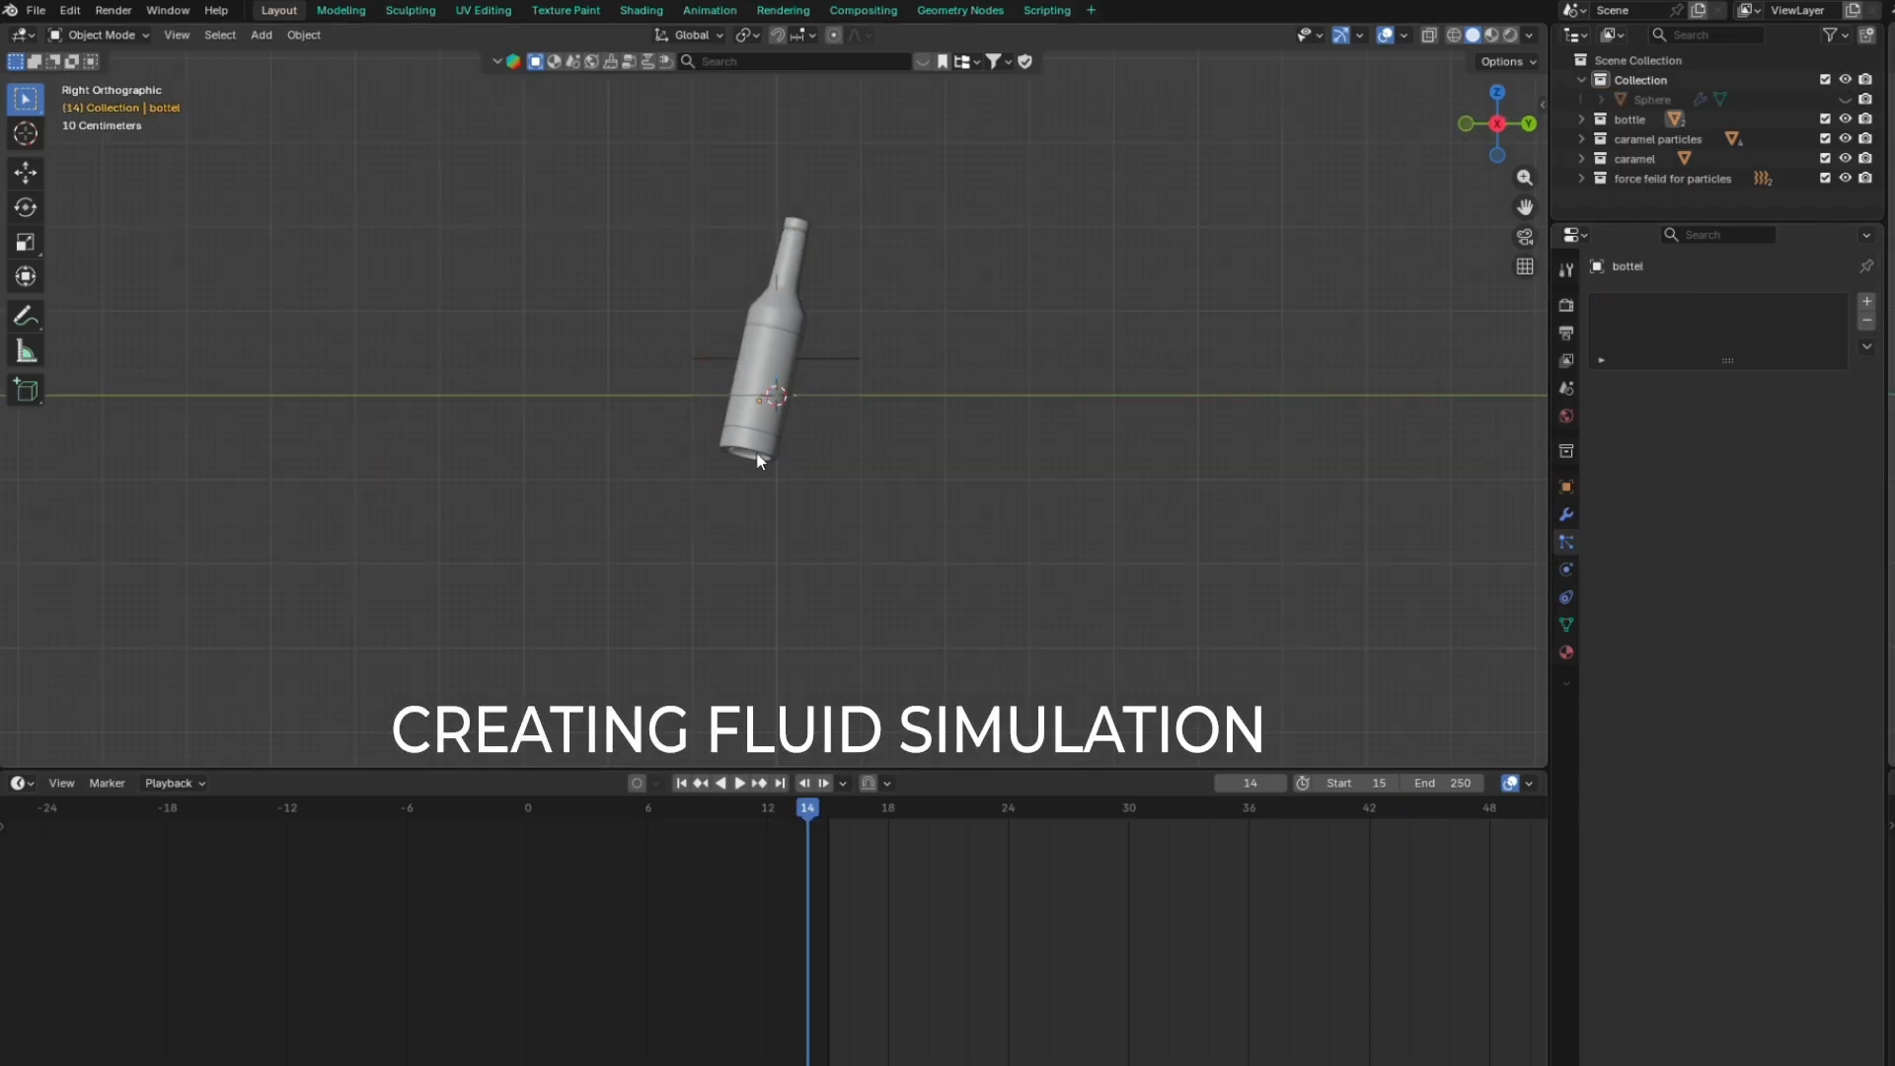
Add a cube, switch the viewport to wireframe display and scale the cube to about twice its size
{"action": "key", "text": "shift+a"}
{"action": "left_click", "coordinate": [940, 148]}
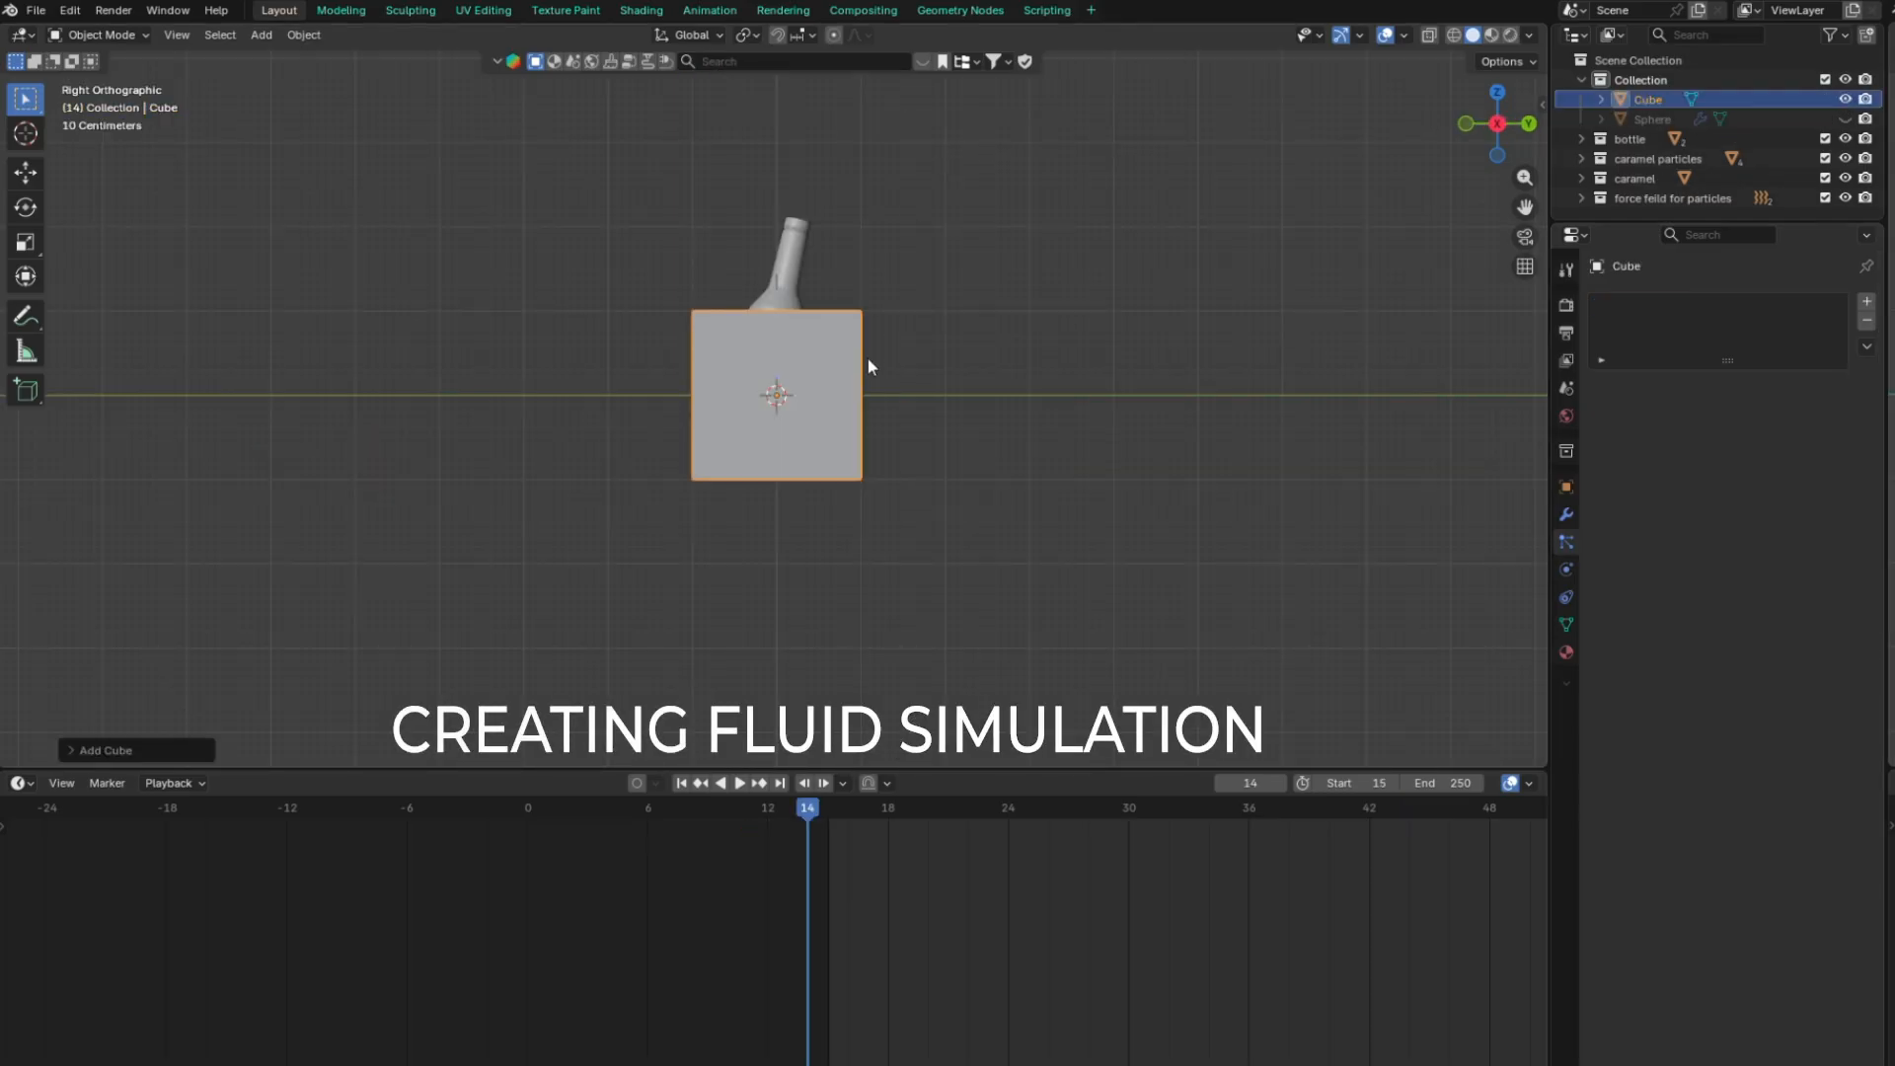
{"action": "left_click", "coordinate": [1454, 34]}
{"action": "key", "text": "s"}
{"action": "left_click", "coordinate": [927, 529]}
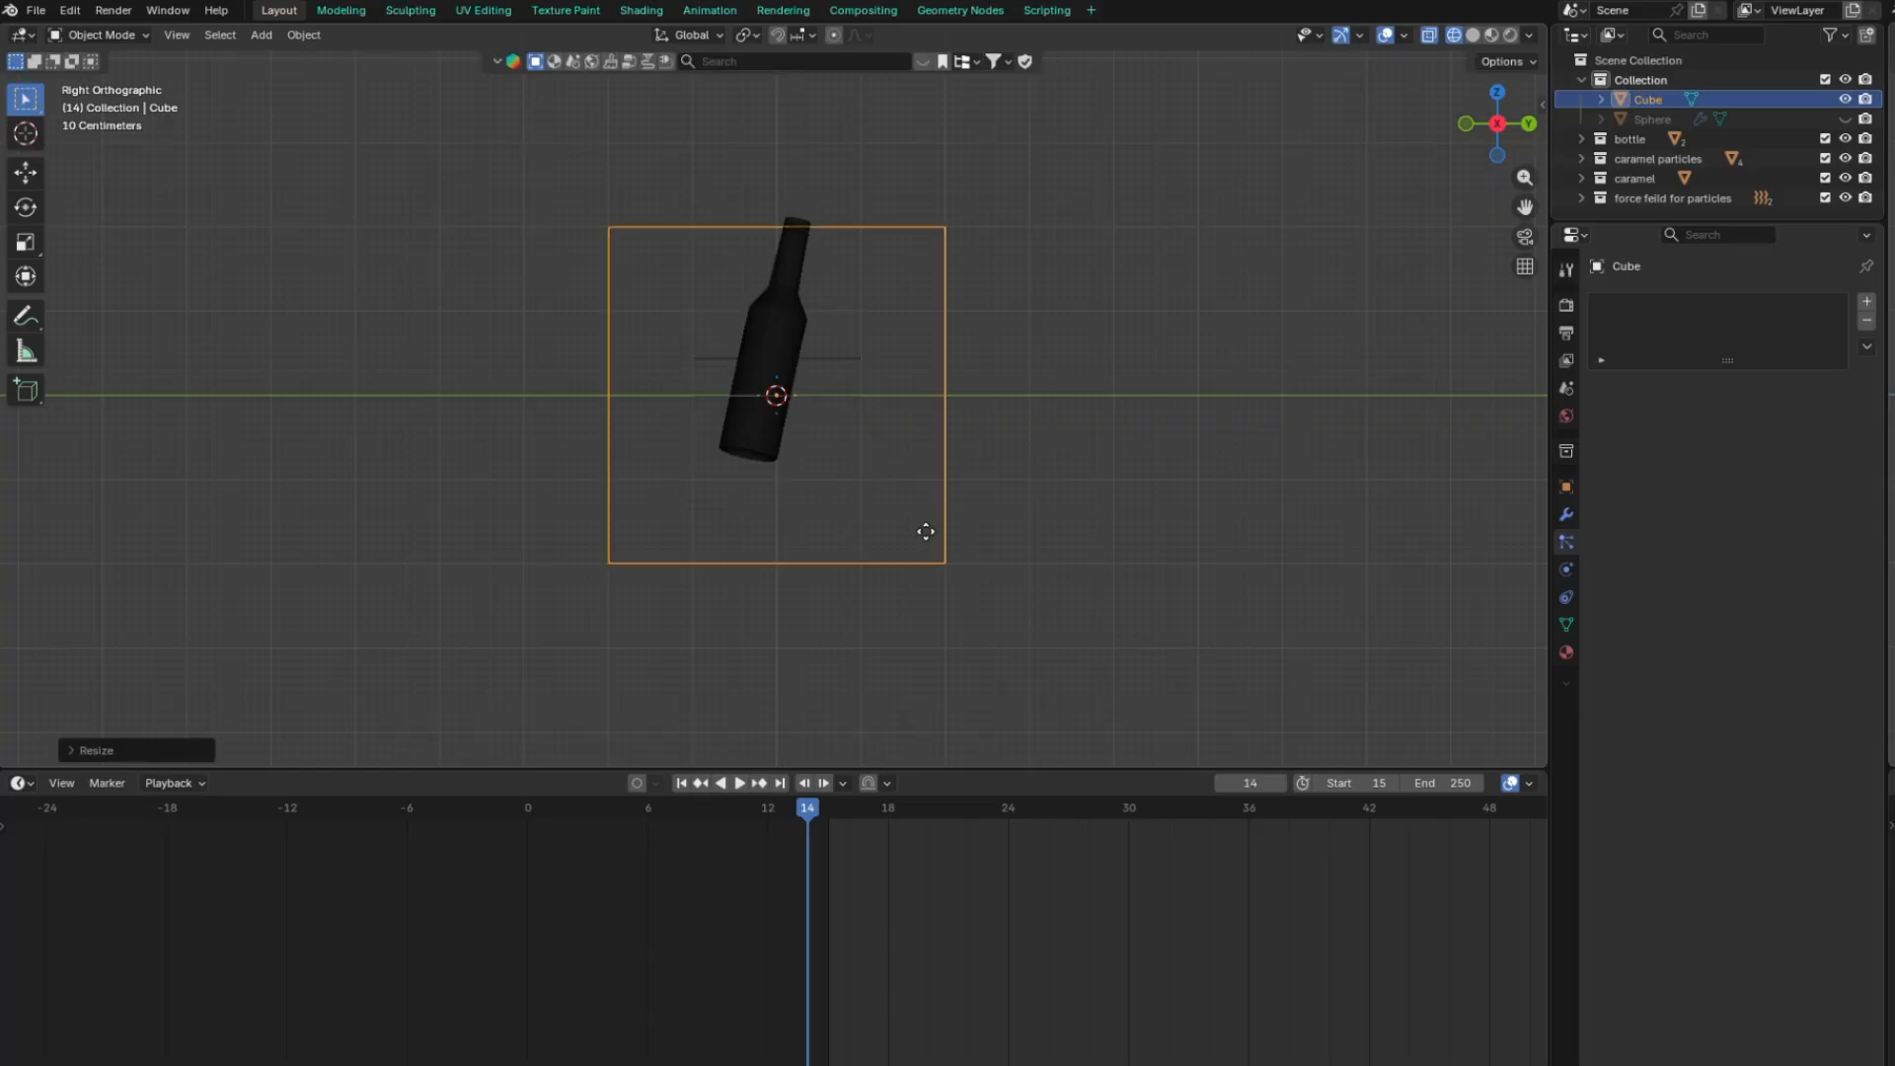
Raise the cube along the Z axis until its lower face crosses the bottle's body and it encloses the neck
{"action": "key", "text": "g"}
{"action": "key", "text": "z"}
{"action": "left_click", "coordinate": [964, 294]}
{"action": "middle_click_drag", "start_coordinate": [964, 301], "coordinate": [896, 429]}
{"action": "key", "text": "KP_3"}
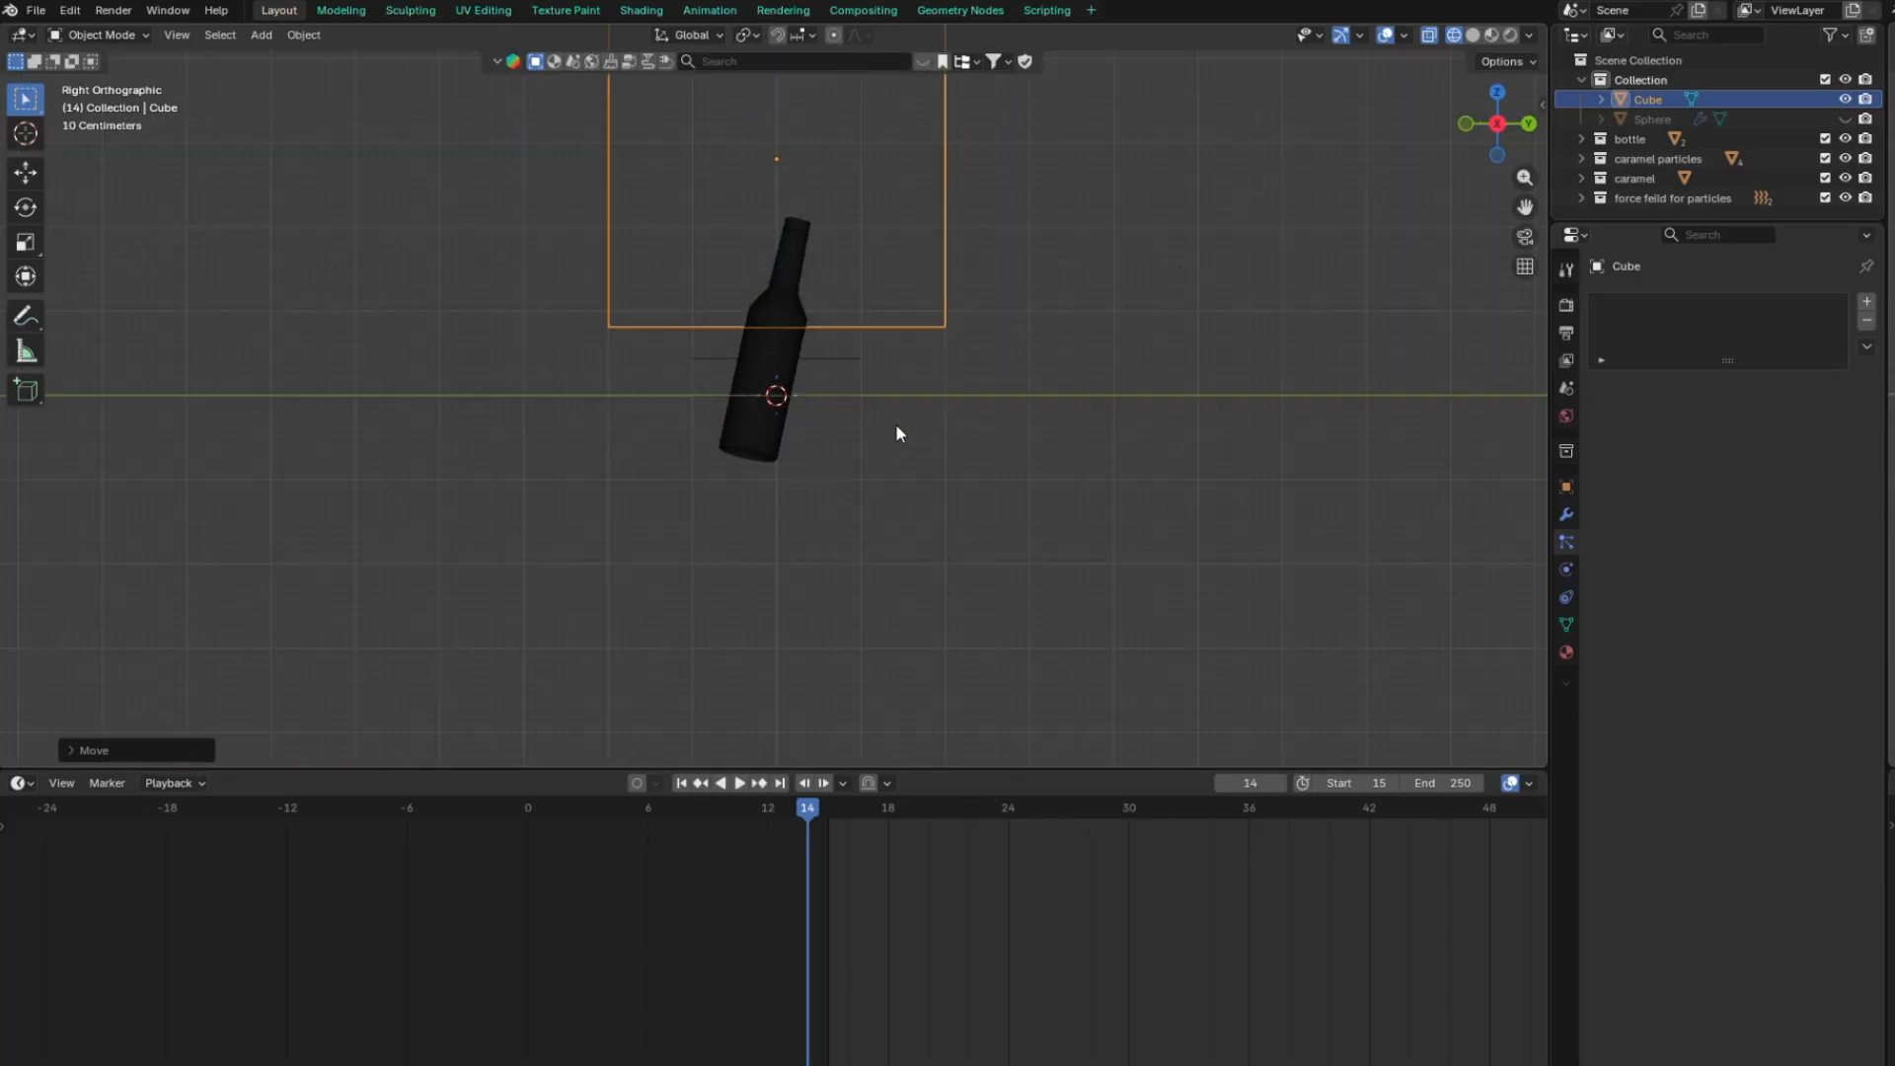
{"action": "scroll", "coordinate": [896, 429], "scroll_direction": "down", "scroll_amount": 3}
{"action": "key", "text": "g"}
{"action": "key", "text": "z"}
{"action": "left_click", "coordinate": [928, 420]}
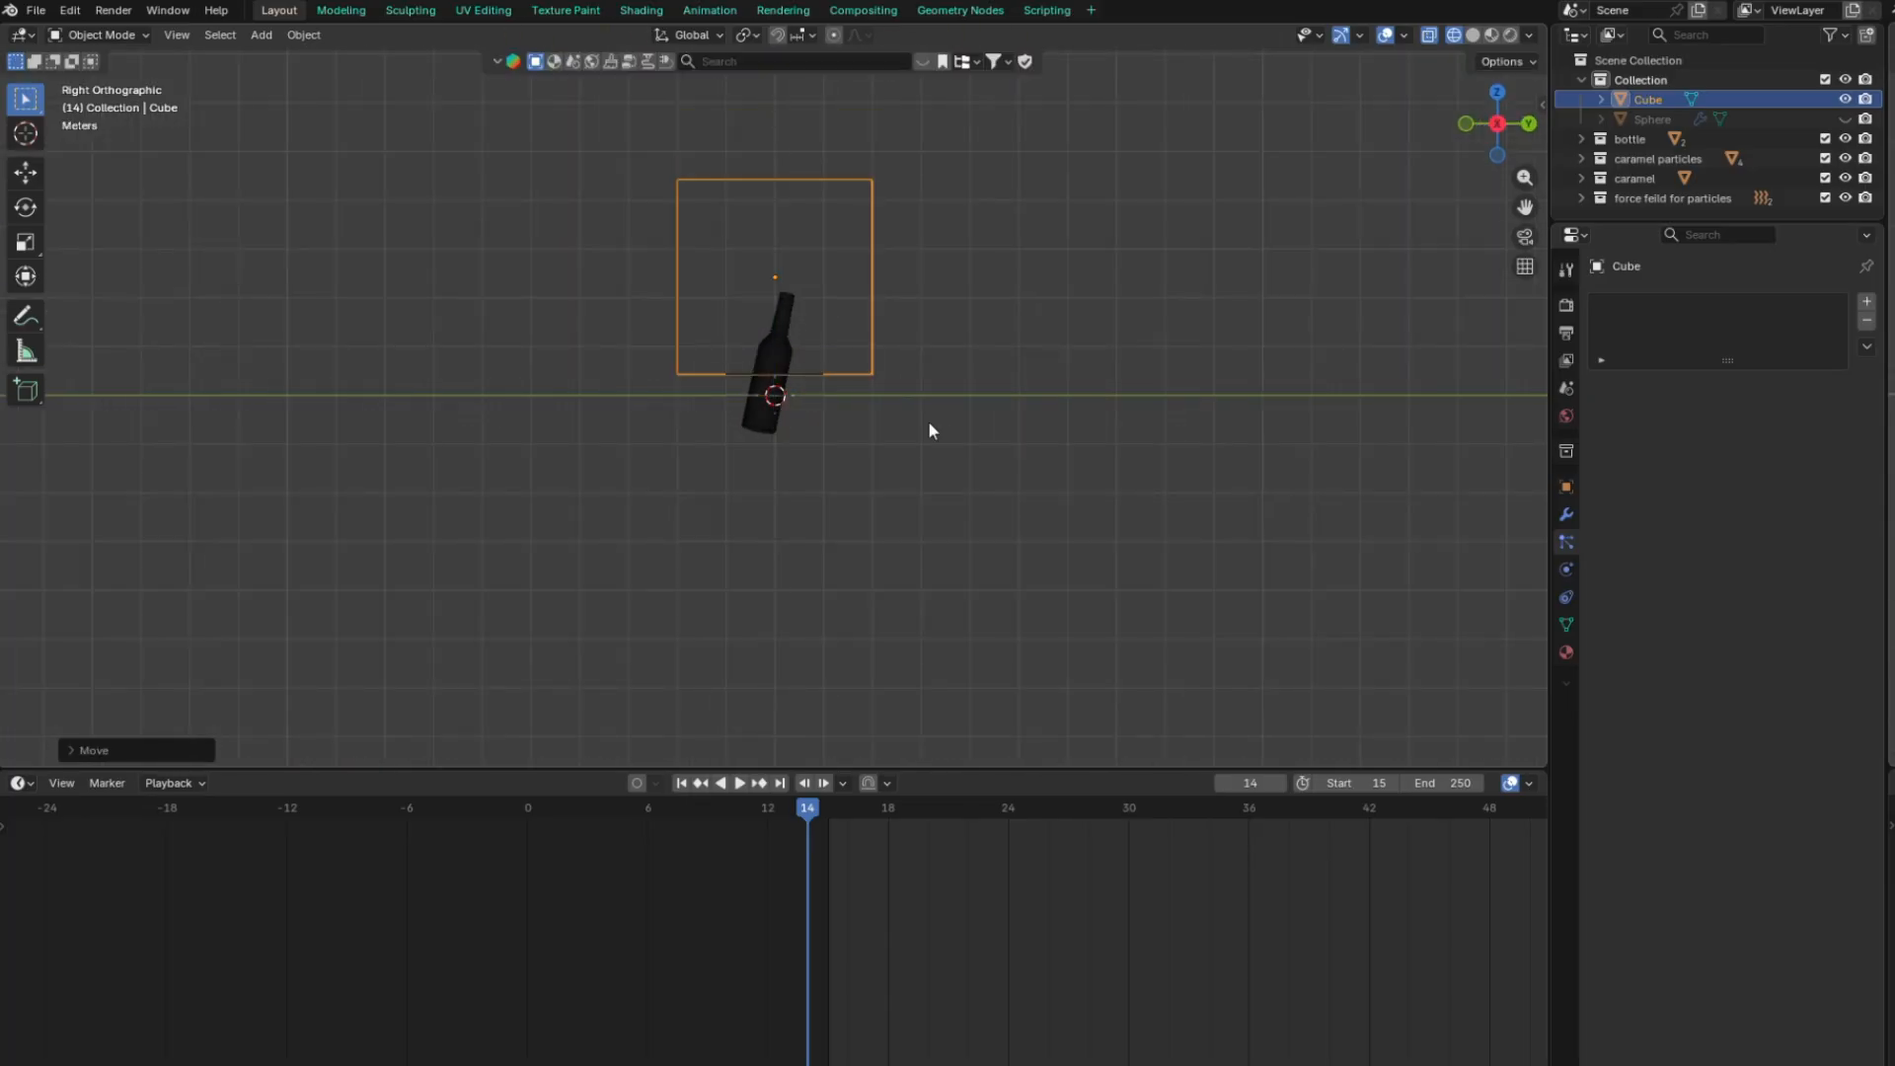
Apply the cube's transforms and set its origin to its geometry
{"action": "key", "text": "ctrl+a"}
{"action": "left_click", "coordinate": [927, 420]}
{"action": "left_click", "coordinate": [302, 35]}
{"action": "left_click", "coordinate": [557, 95]}
{"action": "scroll", "coordinate": [786, 328], "scroll_direction": "up", "scroll_amount": 4}
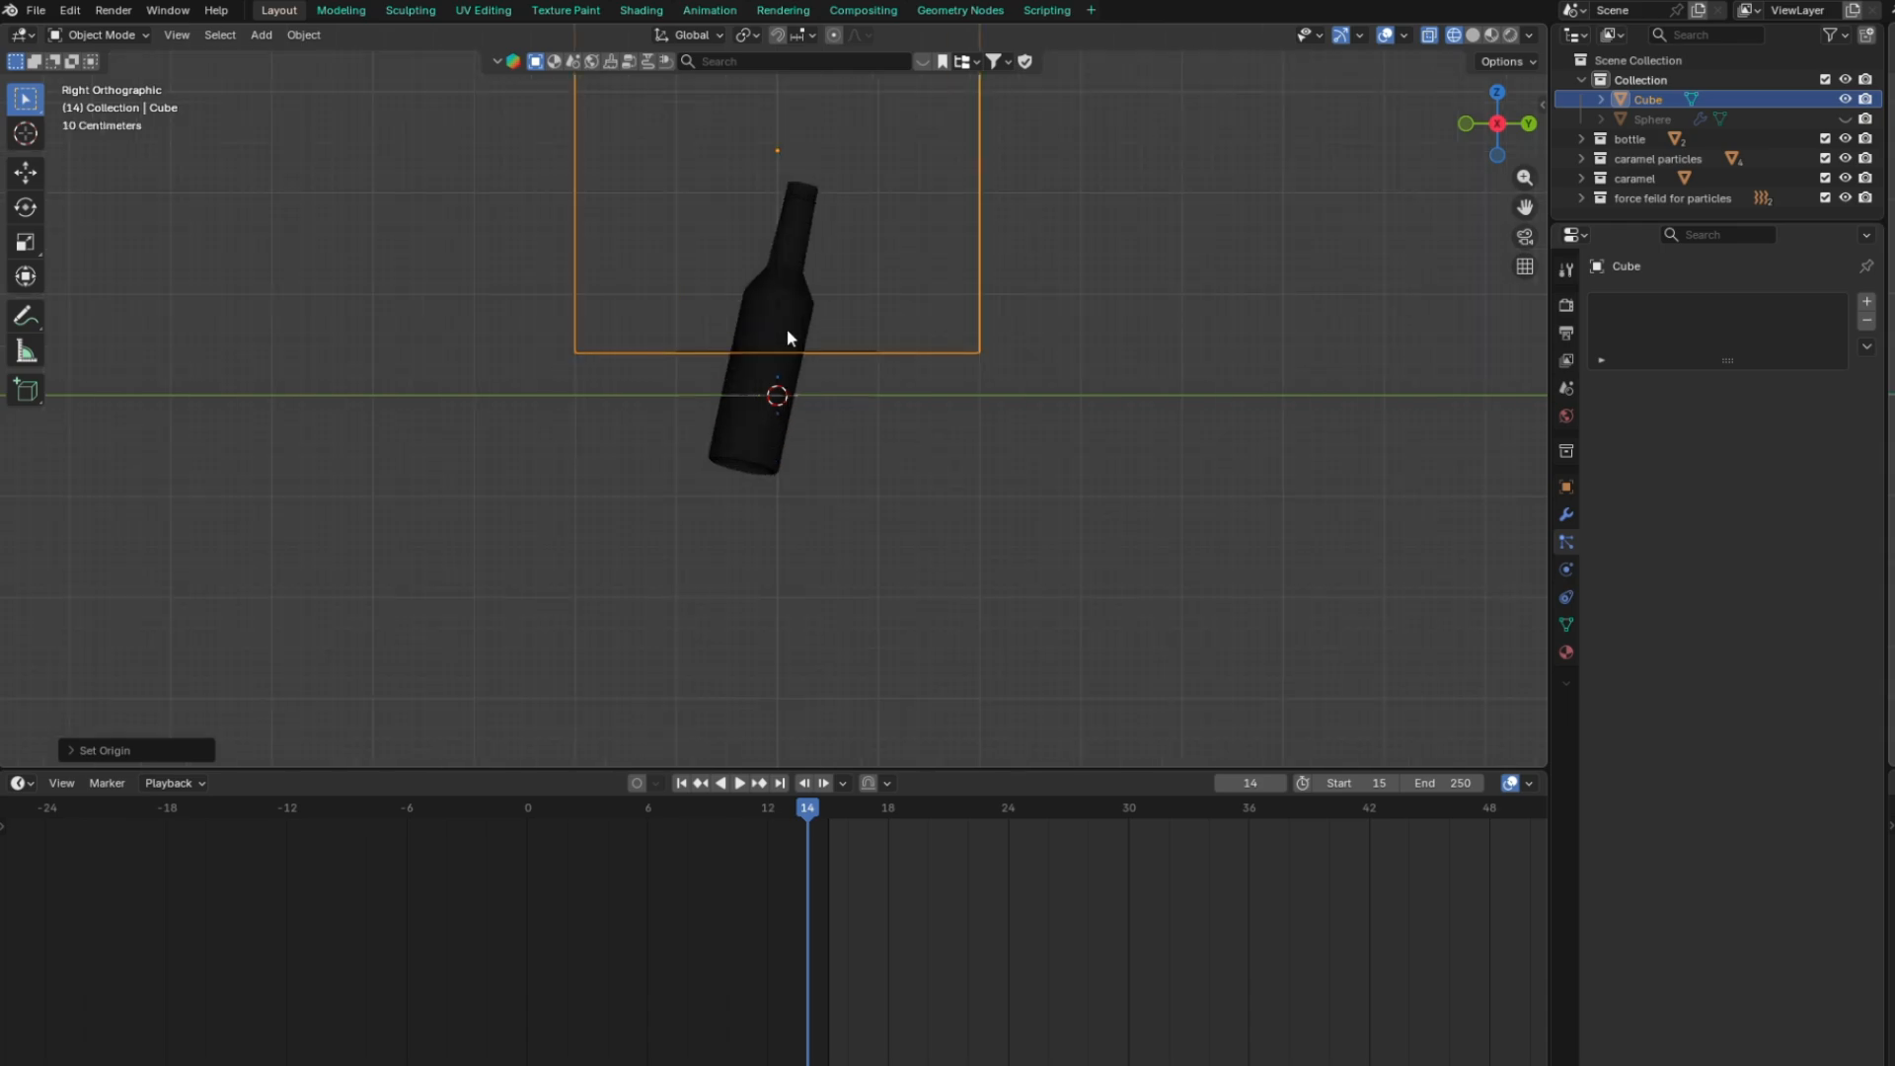
Give the cube Fluid physics as a Domain with the Liquid domain type and enable Mesh
{"action": "left_click", "coordinate": [1566, 570]}
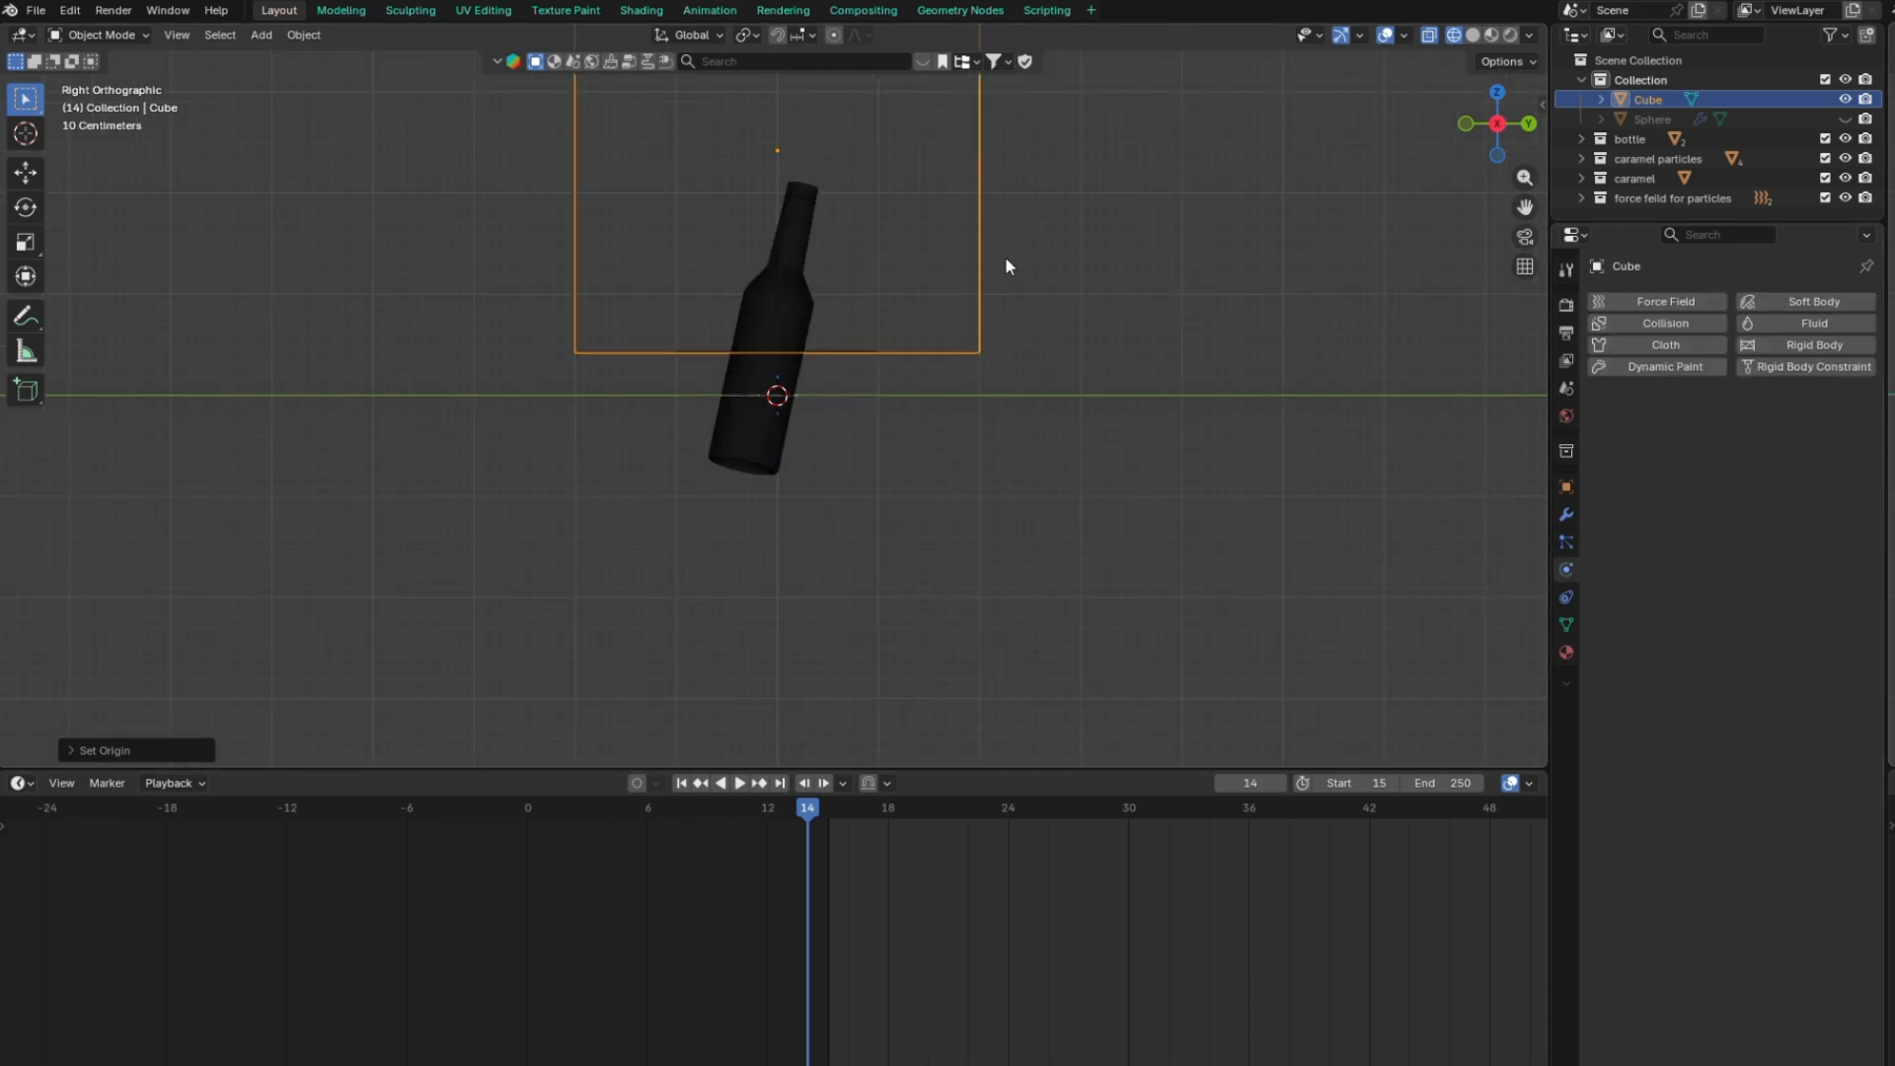
{"action": "middle_click_drag", "start_coordinate": [1007, 267], "coordinate": [1046, 296]}
{"action": "left_click", "coordinate": [1794, 323]}
{"action": "left_click", "coordinate": [1778, 424]}
{"action": "left_click", "coordinate": [1767, 456]}
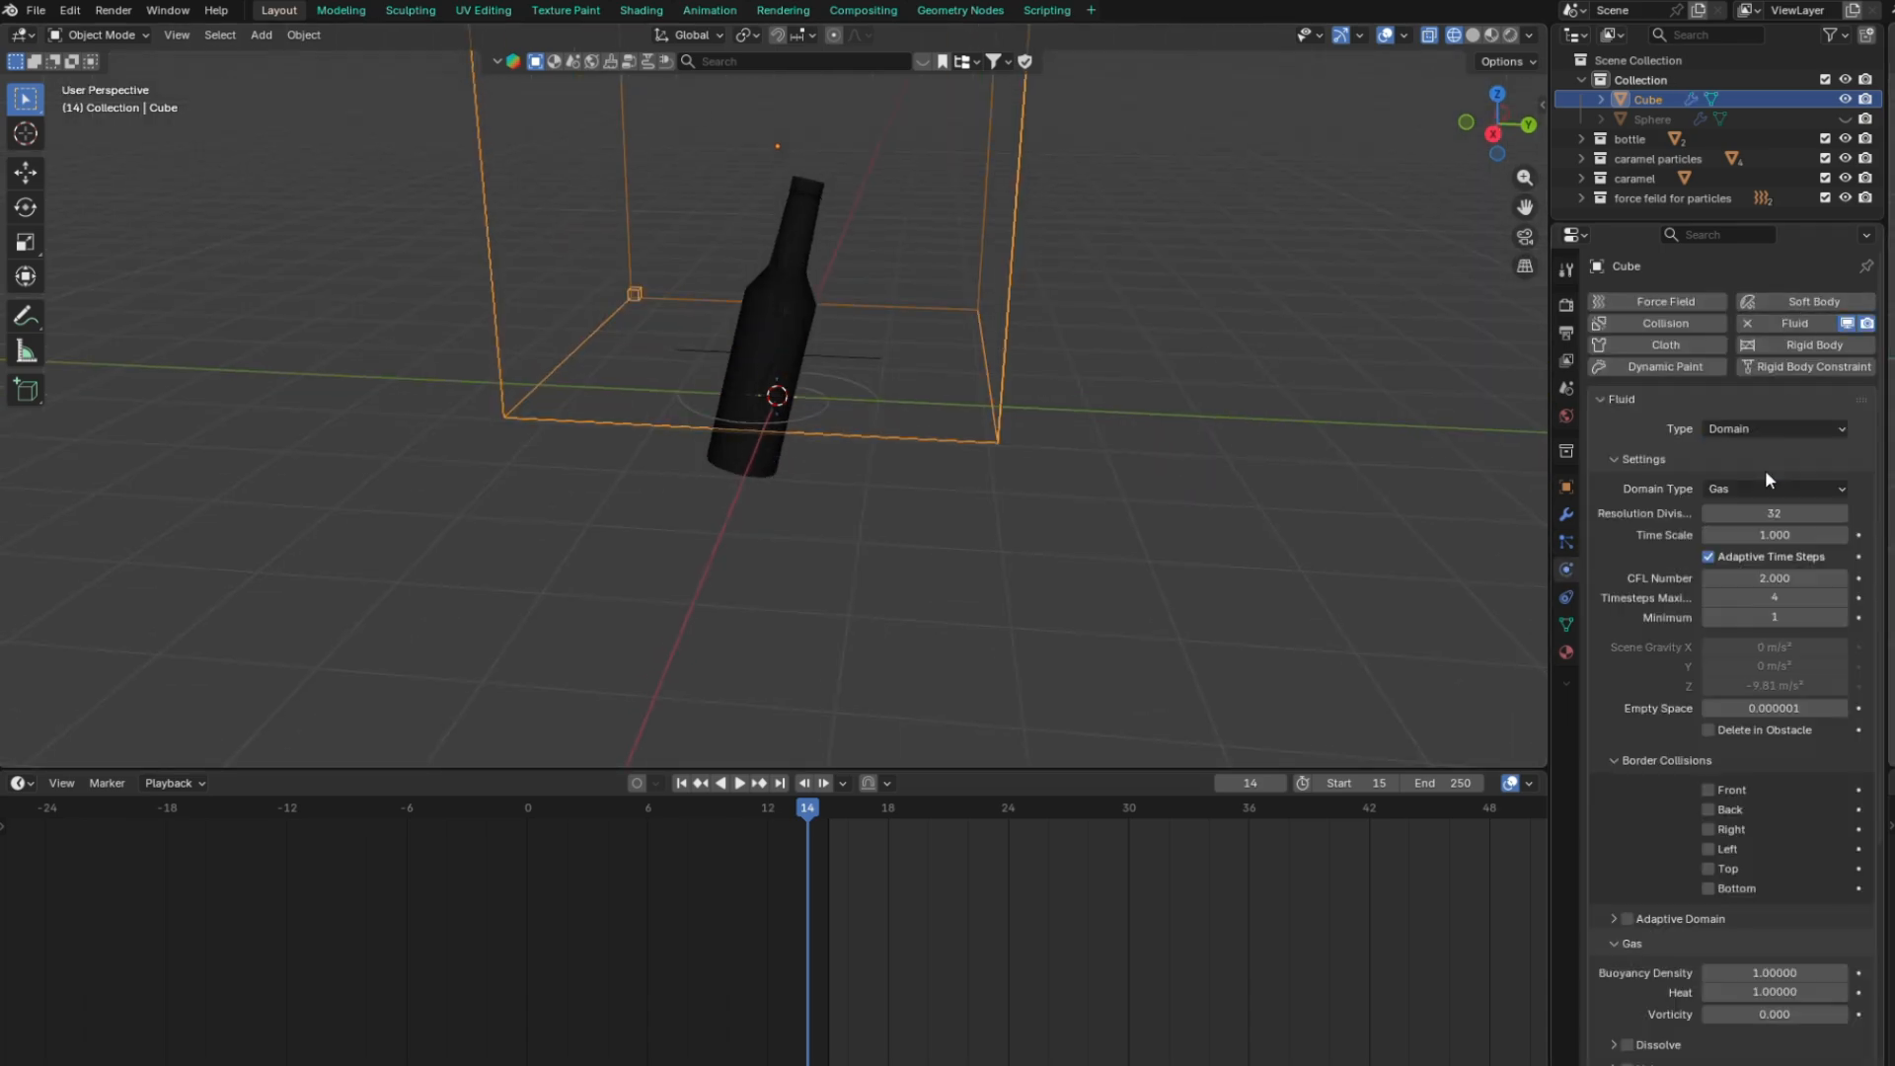
{"action": "scroll", "coordinate": [1767, 606], "scroll_direction": "down", "scroll_amount": 10}
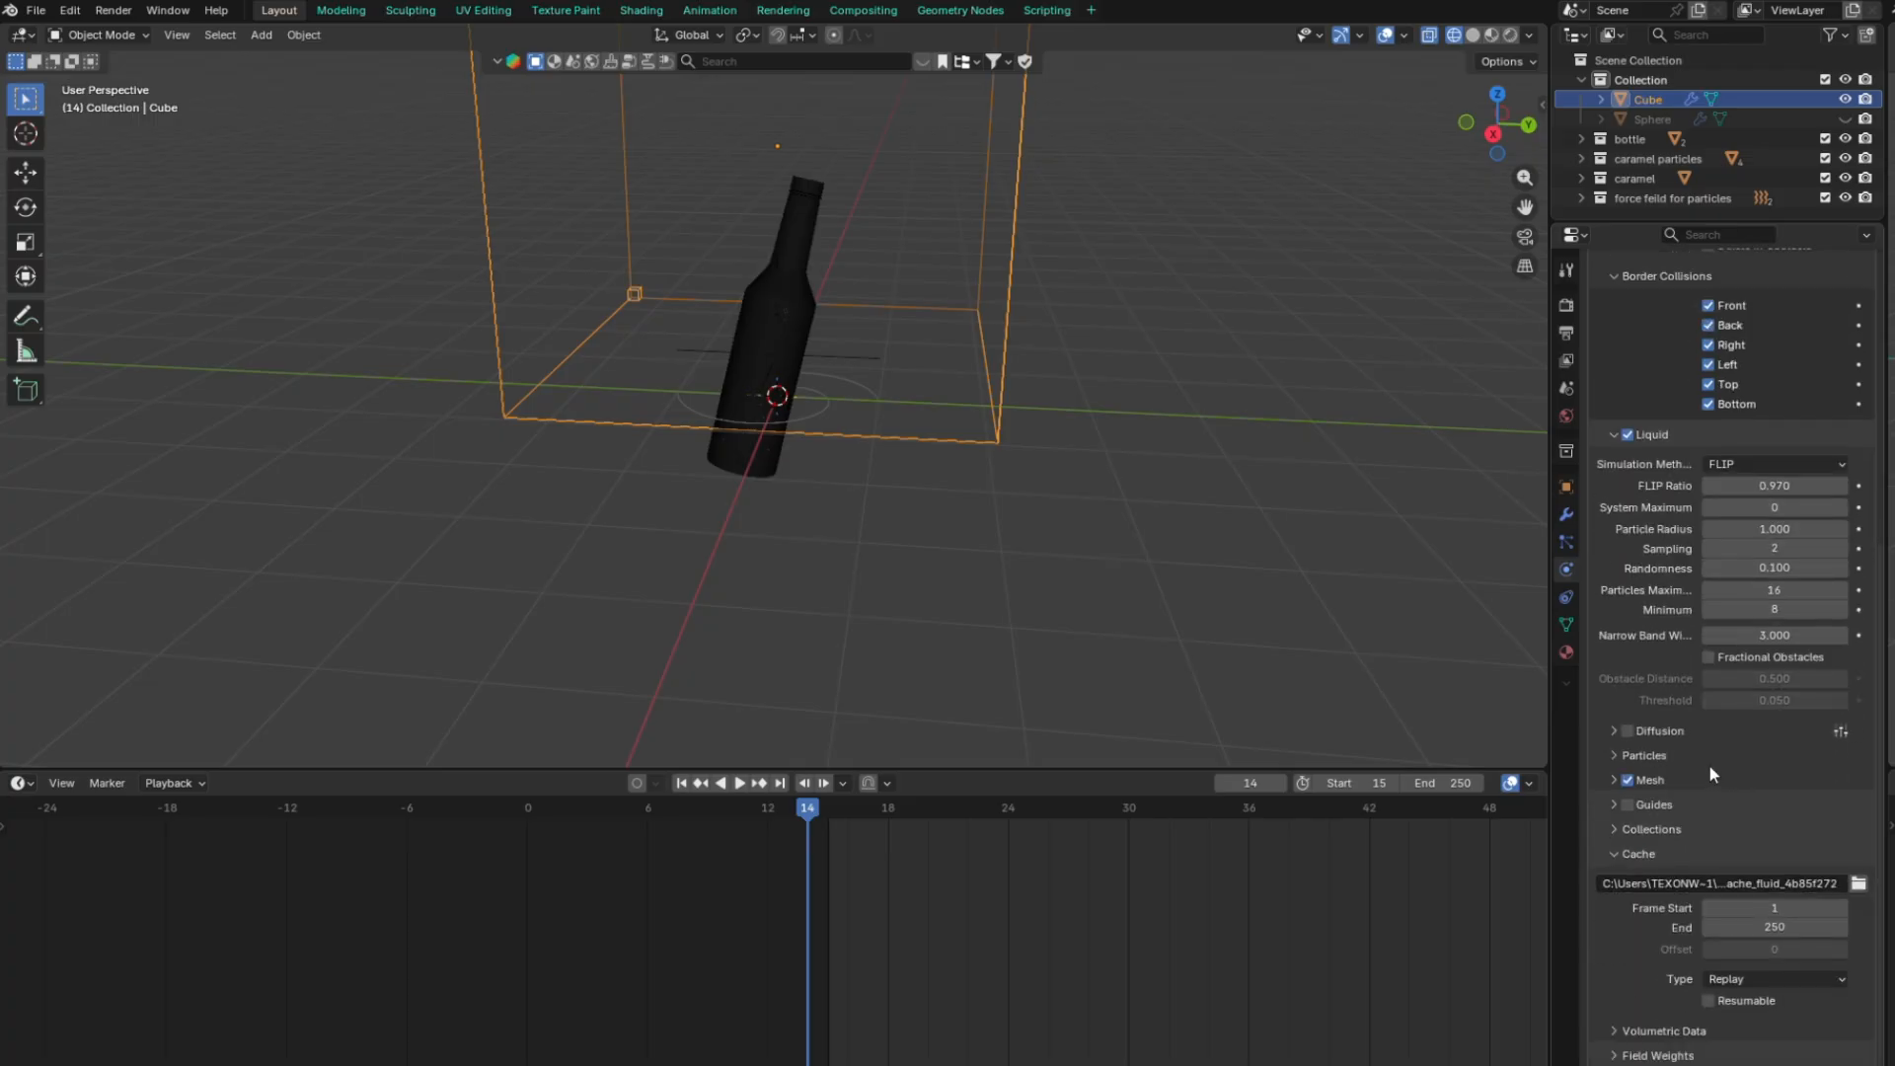
{"action": "scroll", "coordinate": [790, 294], "scroll_direction": "down", "scroll_amount": 3}
Isolate the bottle in local view with solid shading and enter Edit Mode with nothing selected
{"action": "left_click", "coordinate": [789, 294]}
{"action": "scroll", "coordinate": [790, 294], "scroll_direction": "up", "scroll_amount": 6}
{"action": "middle_click_drag", "start_coordinate": [789, 294], "coordinate": [1049, 239]}
{"action": "scroll", "coordinate": [891, 313], "scroll_direction": "down", "scroll_amount": 6}
{"action": "scroll", "coordinate": [949, 367], "scroll_direction": "up", "scroll_amount": 3}
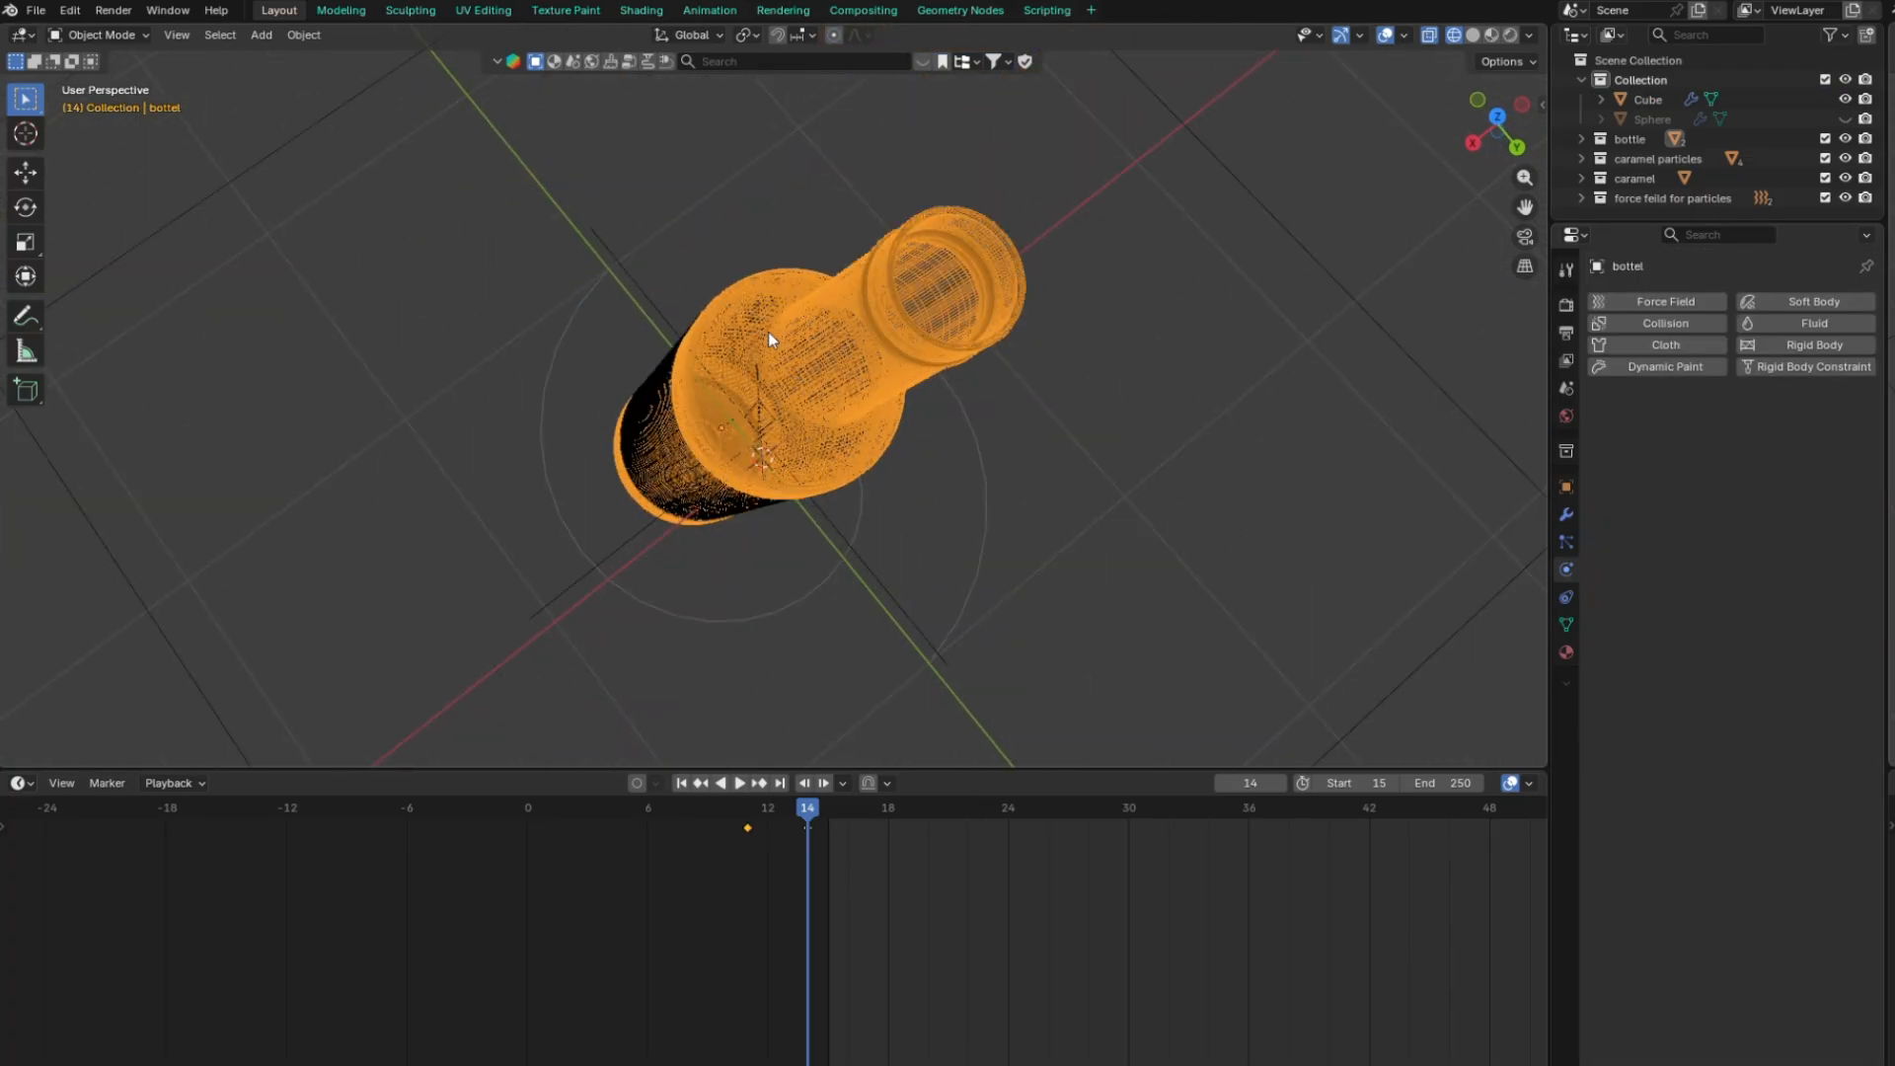
{"action": "key", "text": "KP_Divide"}
{"action": "left_click", "coordinate": [1473, 35]}
{"action": "scroll", "coordinate": [945, 333], "scroll_direction": "up", "scroll_amount": 4}
{"action": "key", "text": "Tab"}
{"action": "key", "text": "alt+a"}
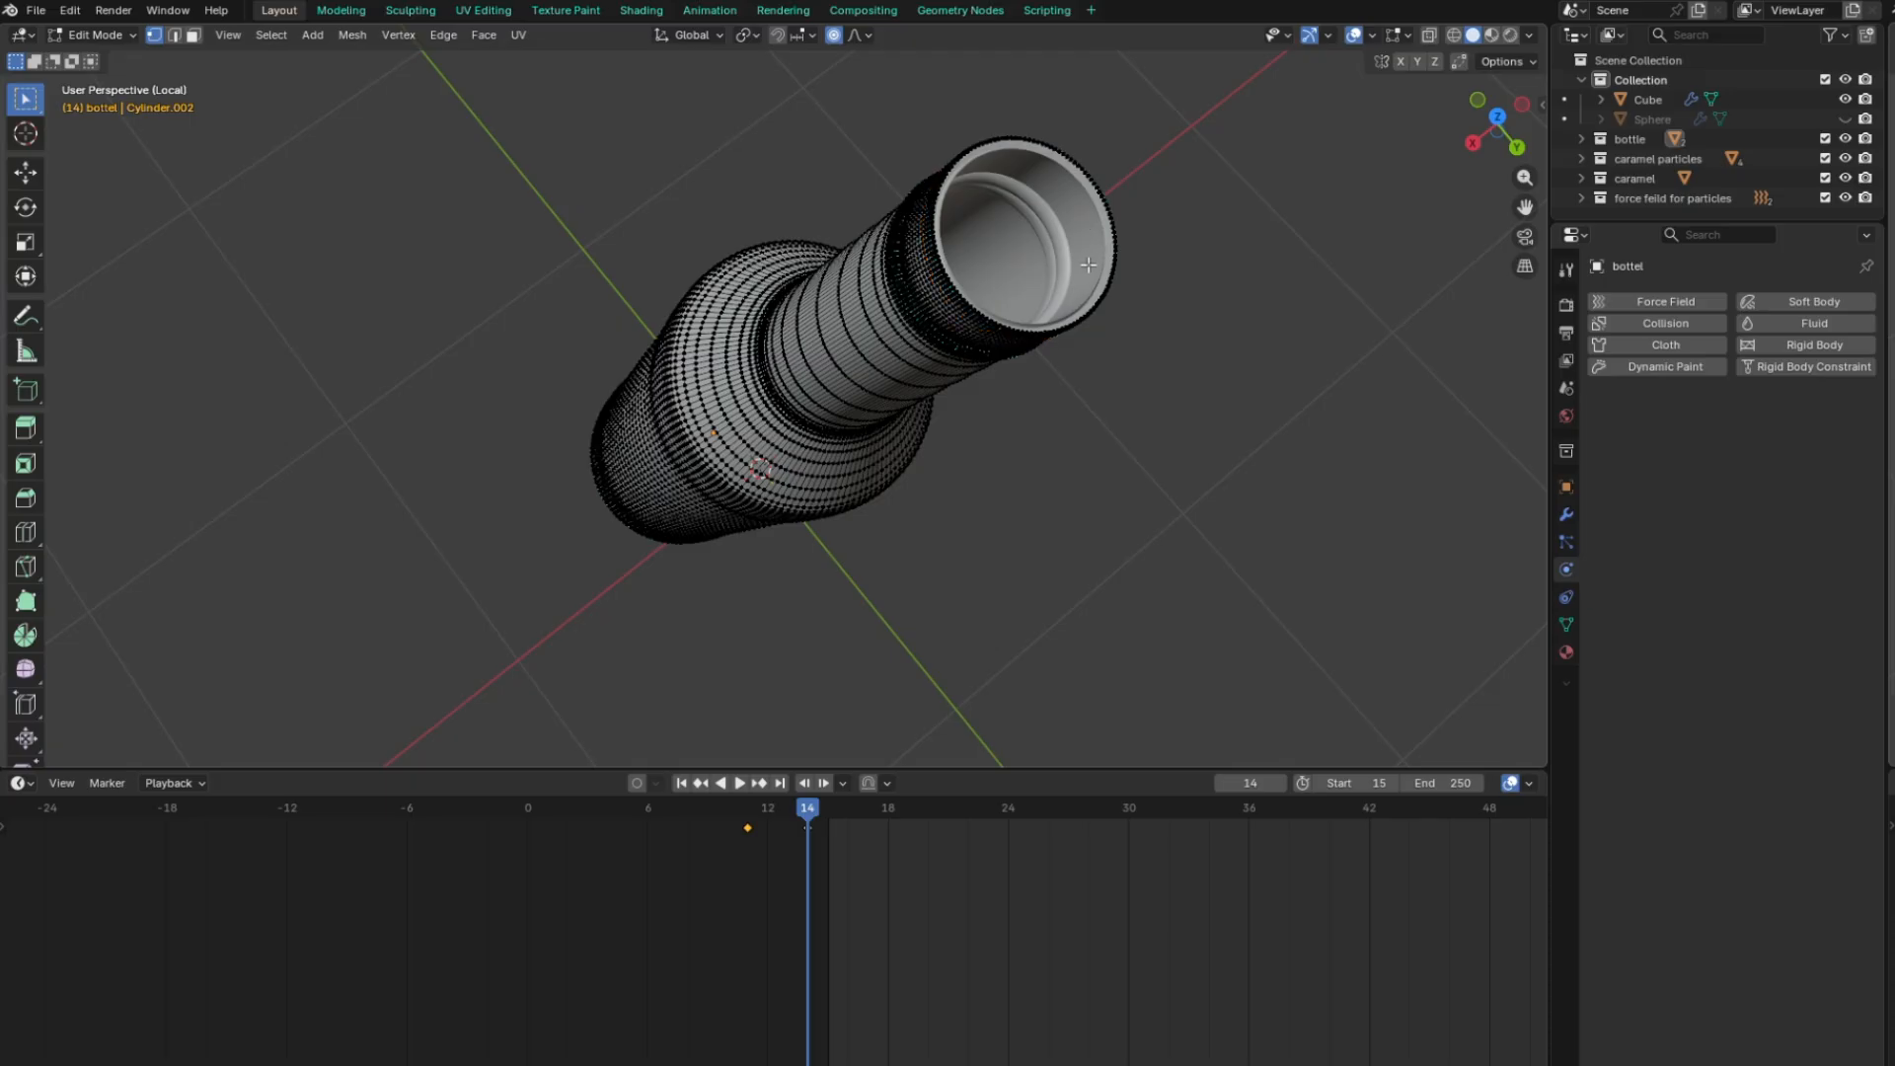
Select a horizontal edge loop just below the bottle's mouth in edge select mode and snap the 3D cursor to it
{"action": "key", "text": "Tab"}
{"action": "key", "text": "Tab"}
{"action": "scroll", "coordinate": [1046, 296], "scroll_direction": "up", "scroll_amount": 8}
{"action": "scroll", "coordinate": [938, 344], "scroll_direction": "down", "scroll_amount": 3}
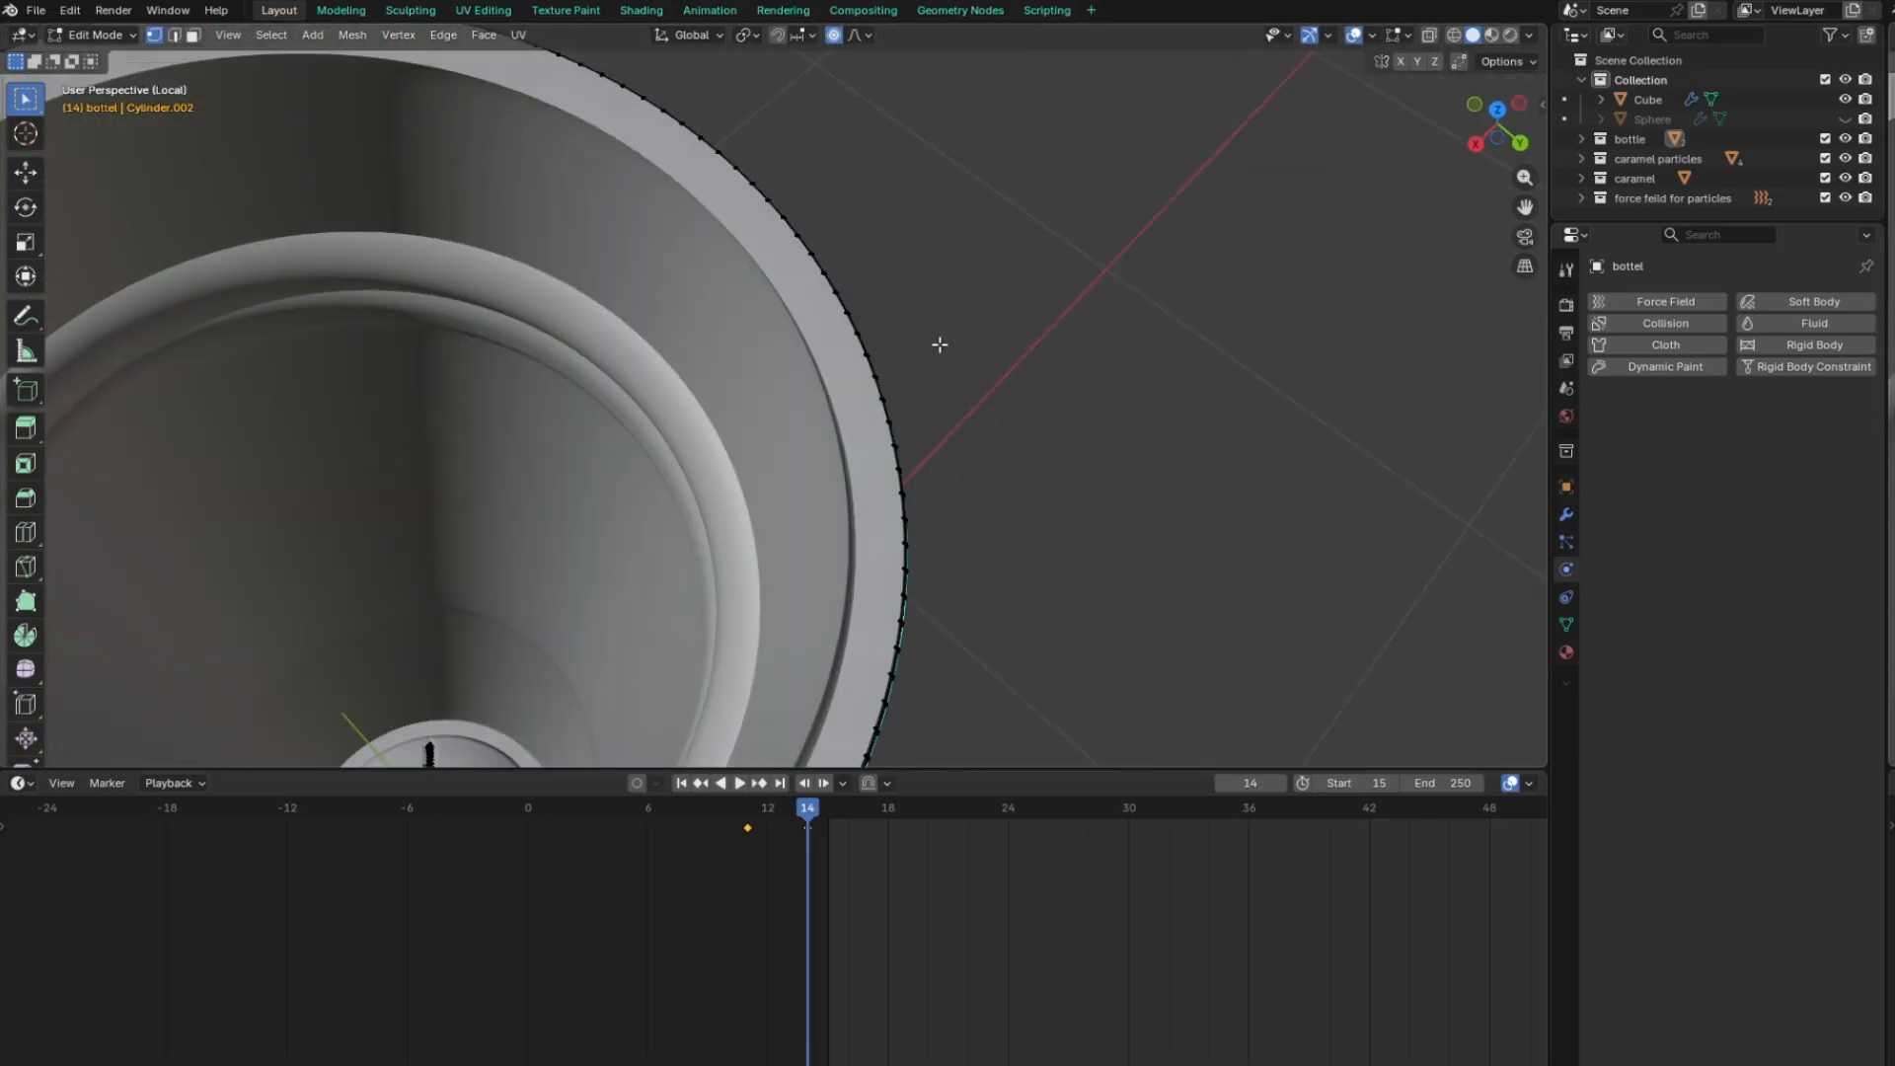
{"action": "middle_click_drag", "start_coordinate": [939, 344], "coordinate": [869, 405]}
{"action": "scroll", "coordinate": [832, 432], "scroll_direction": "up", "scroll_amount": 3}
{"action": "key", "text": "2"}
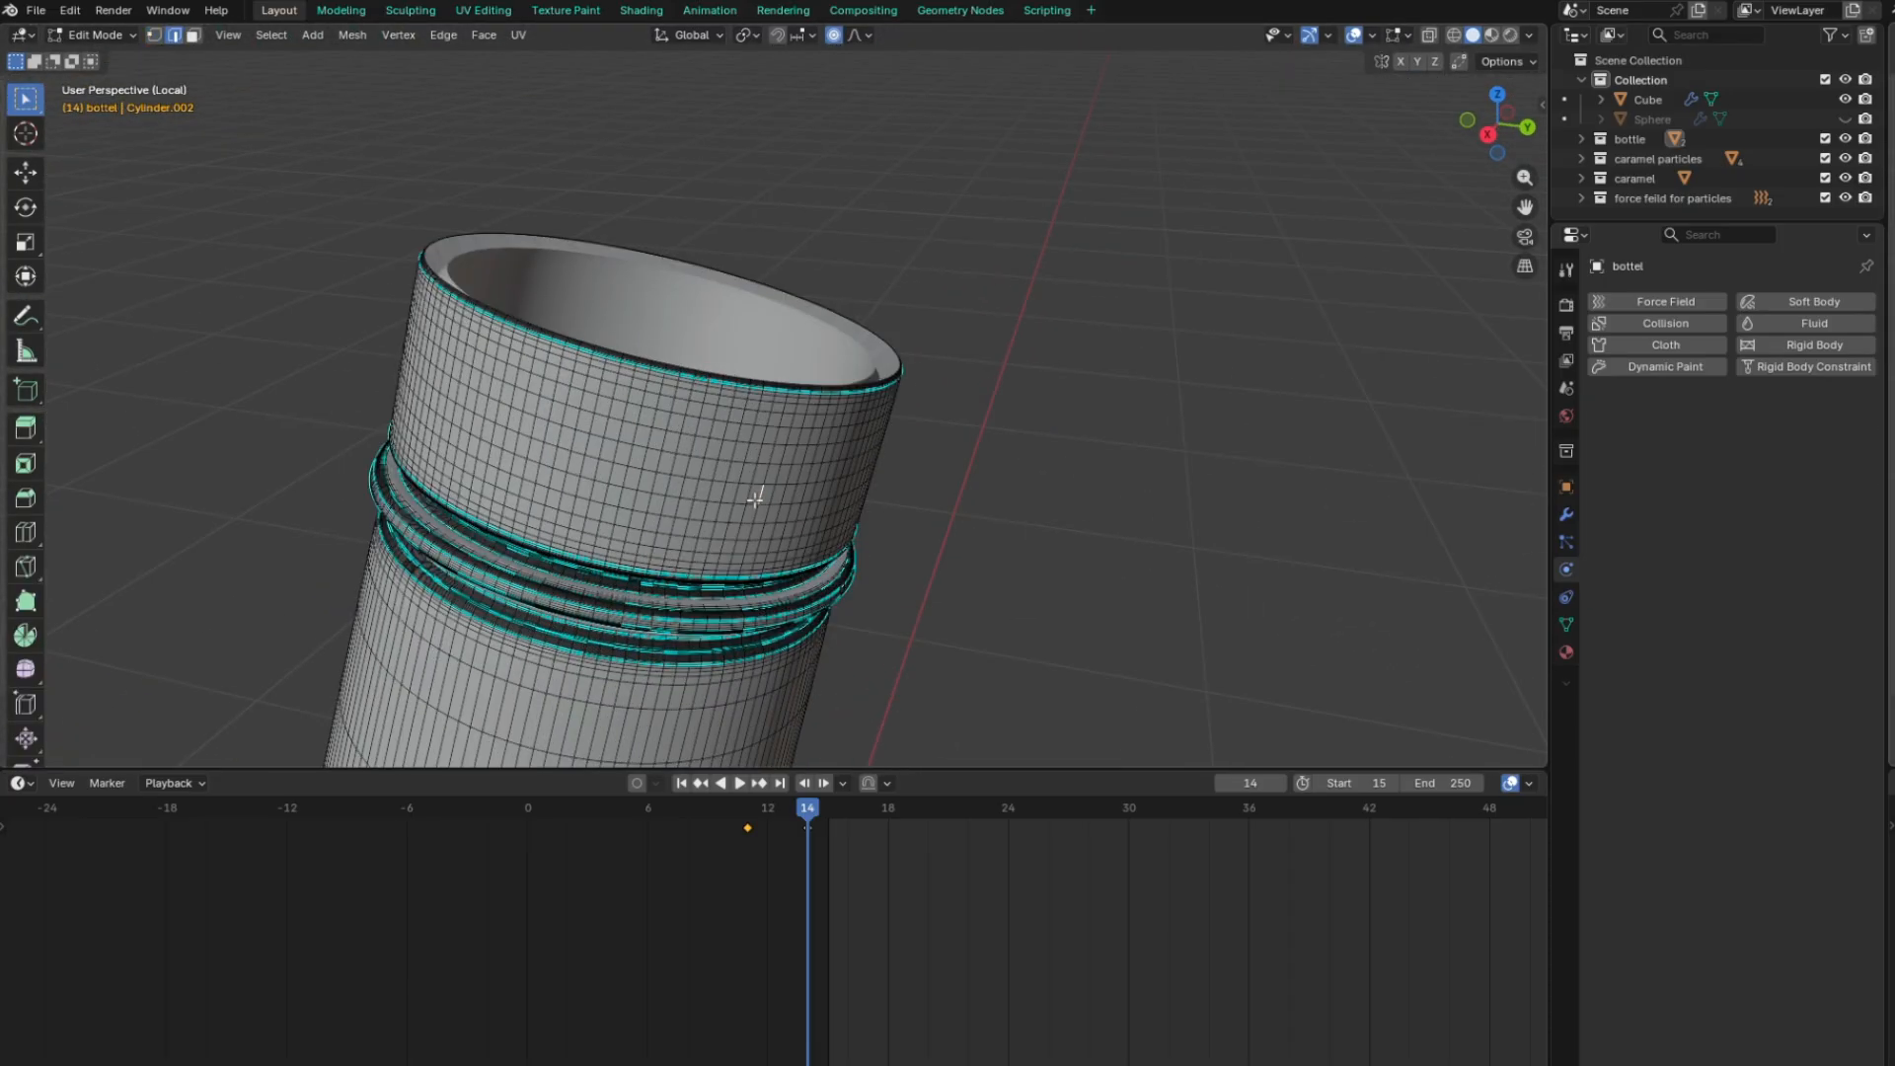
{"action": "key", "text": "shift+s"}
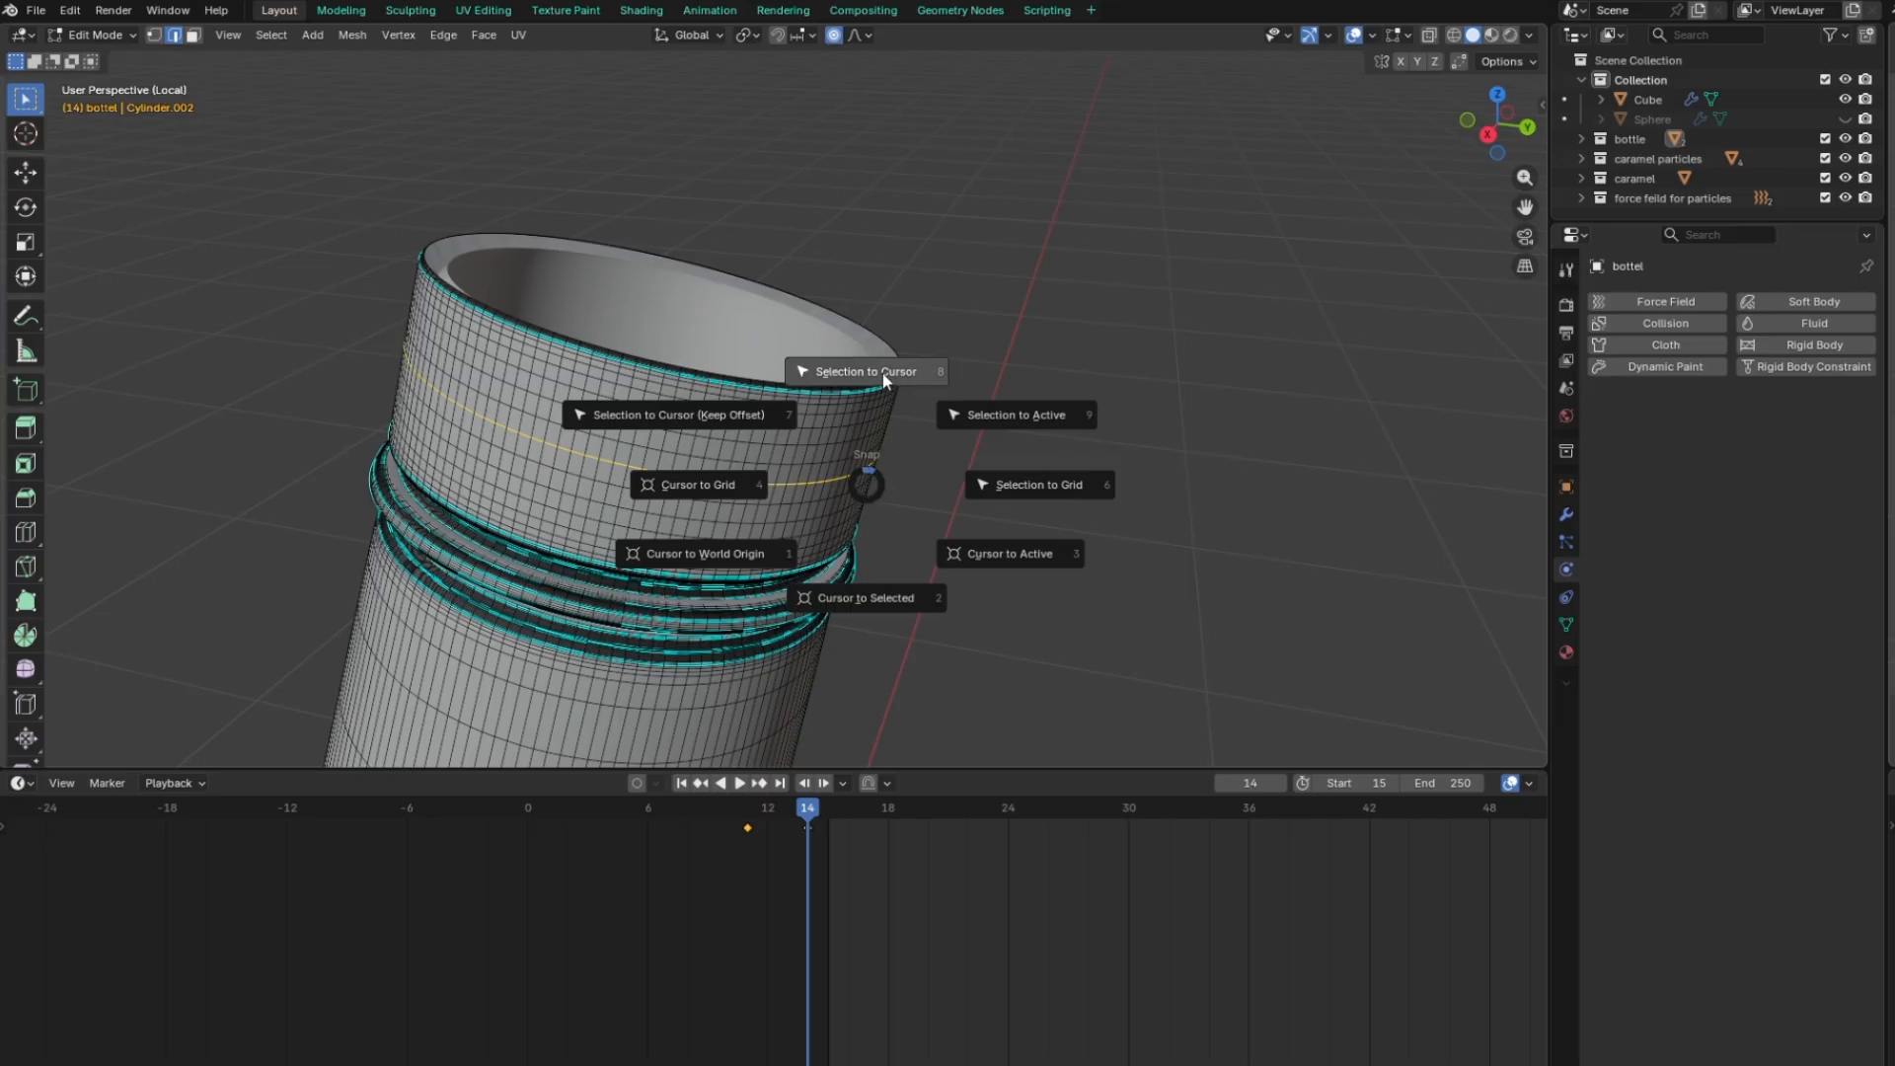
{"action": "left_click", "coordinate": [882, 373]}
{"action": "key", "text": "ctrl+z"}
{"action": "key", "text": "shift+s"}
{"action": "left_click", "coordinate": [861, 505]}
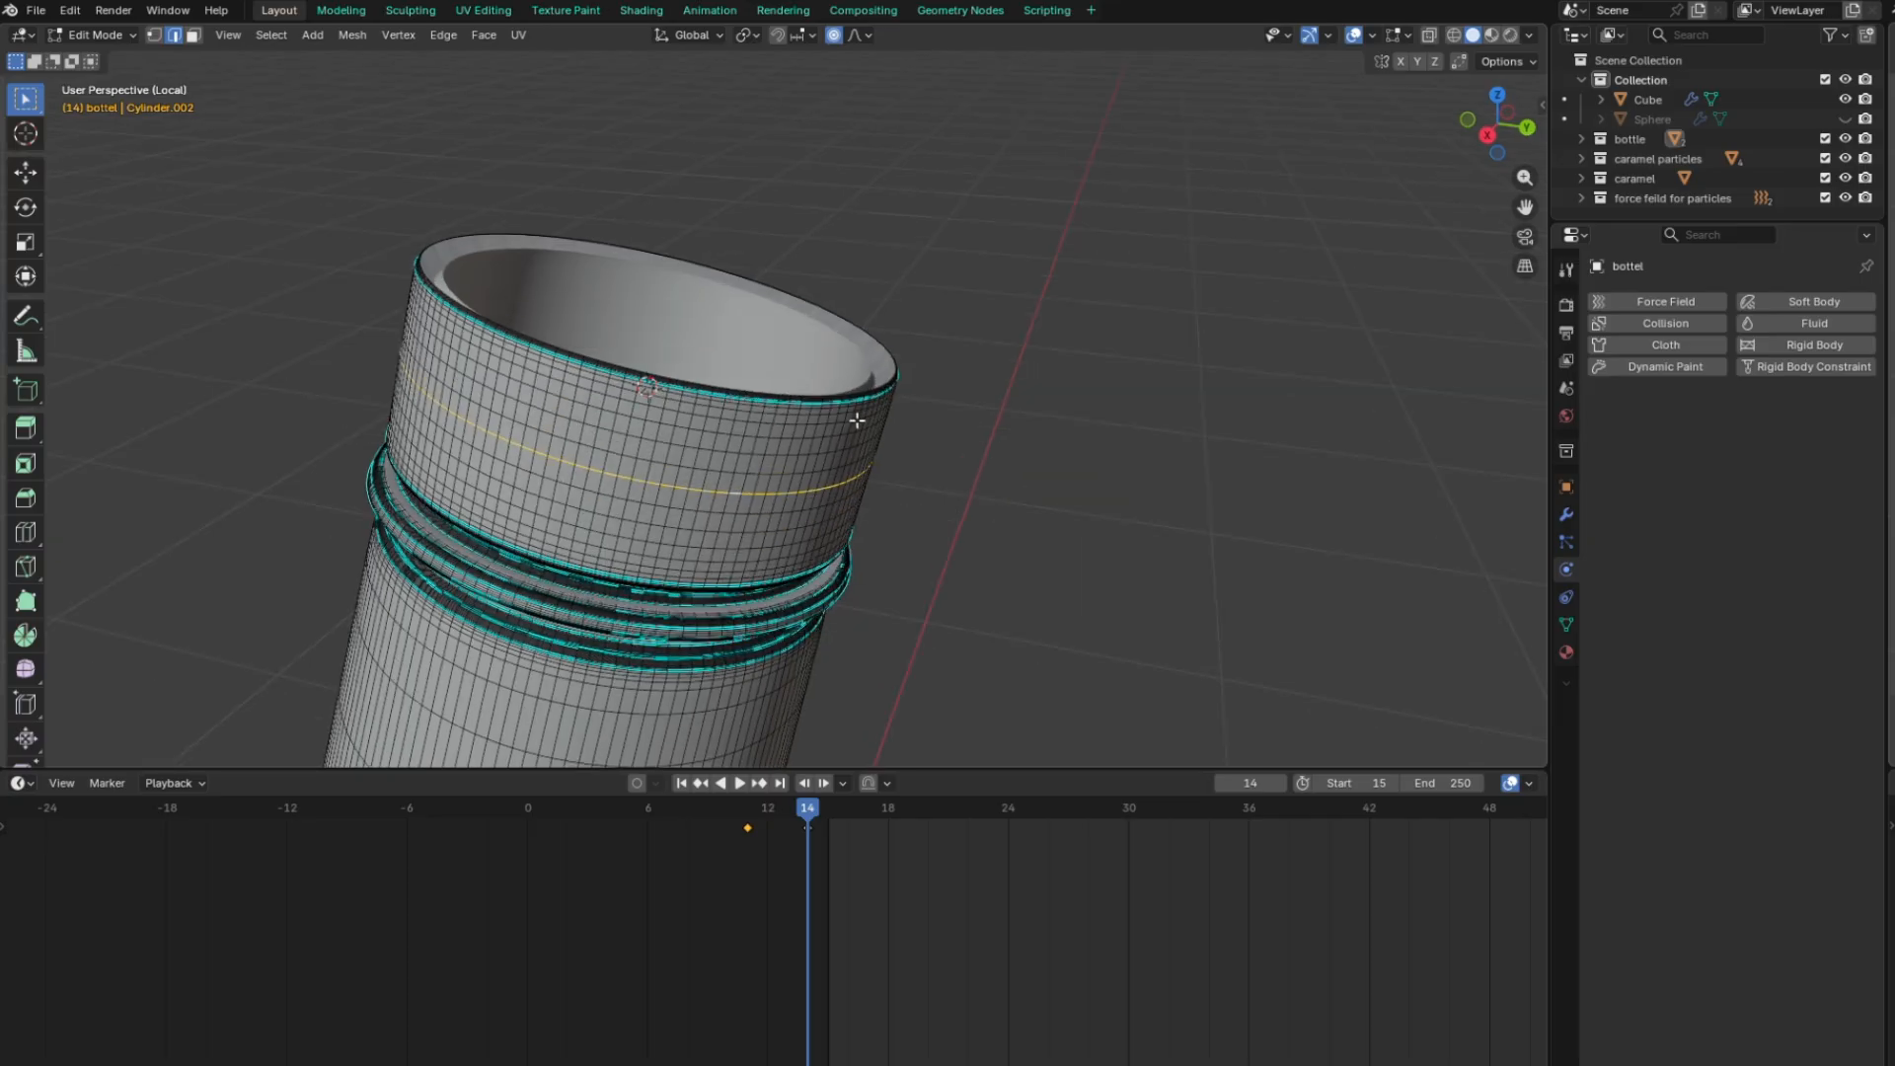
Add a plane at the 3D cursor in Object Mode and scale it down to fit inside the bottle's mouth
{"action": "middle_click_drag", "start_coordinate": [855, 418], "coordinate": [697, 490]}
{"action": "key", "text": "Tab"}
{"action": "key", "text": "shift+a"}
{"action": "mouse_move", "coordinate": [673, 529]}
{"action": "left_click", "coordinate": [748, 524]}
{"action": "key", "text": "s"}
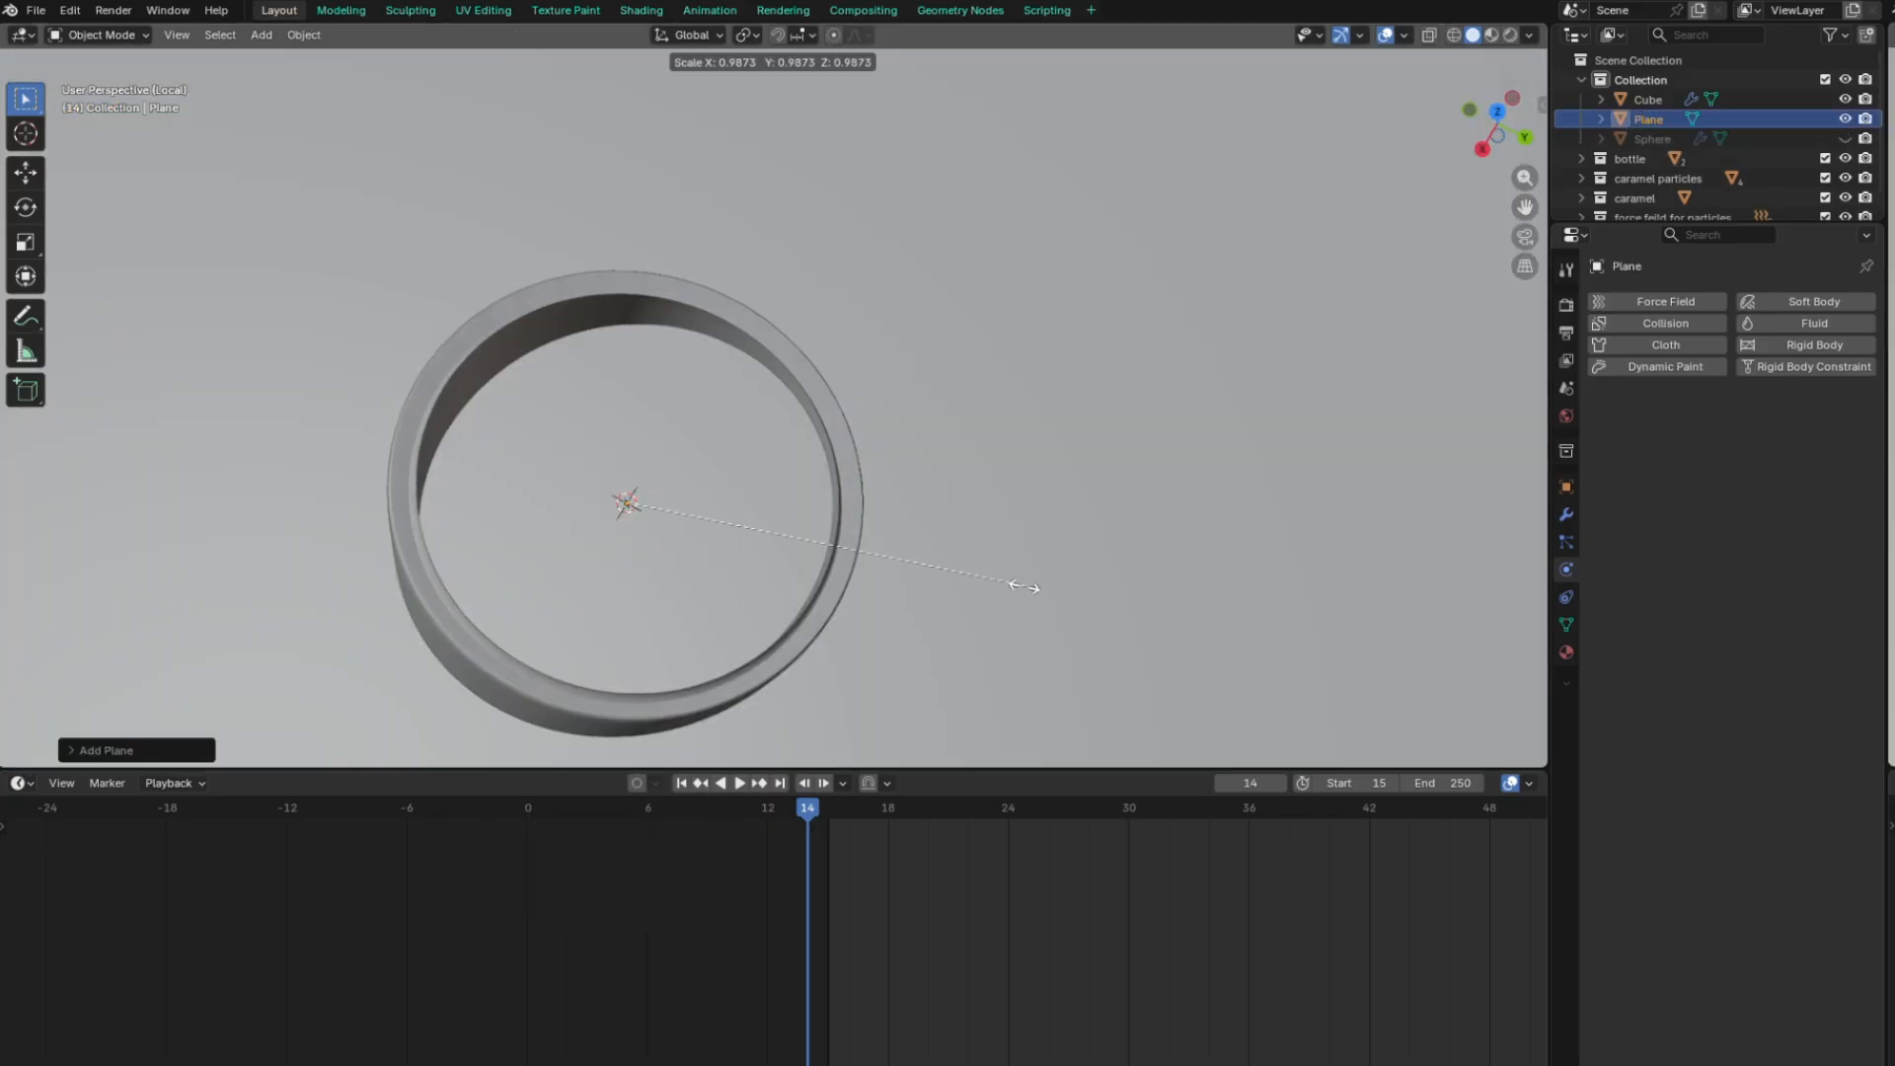
{"action": "left_click", "coordinate": [729, 524]}
Extrude the plane upward into a small box inside the bottle's mouth and subdivide it
{"action": "key", "text": "Tab"}
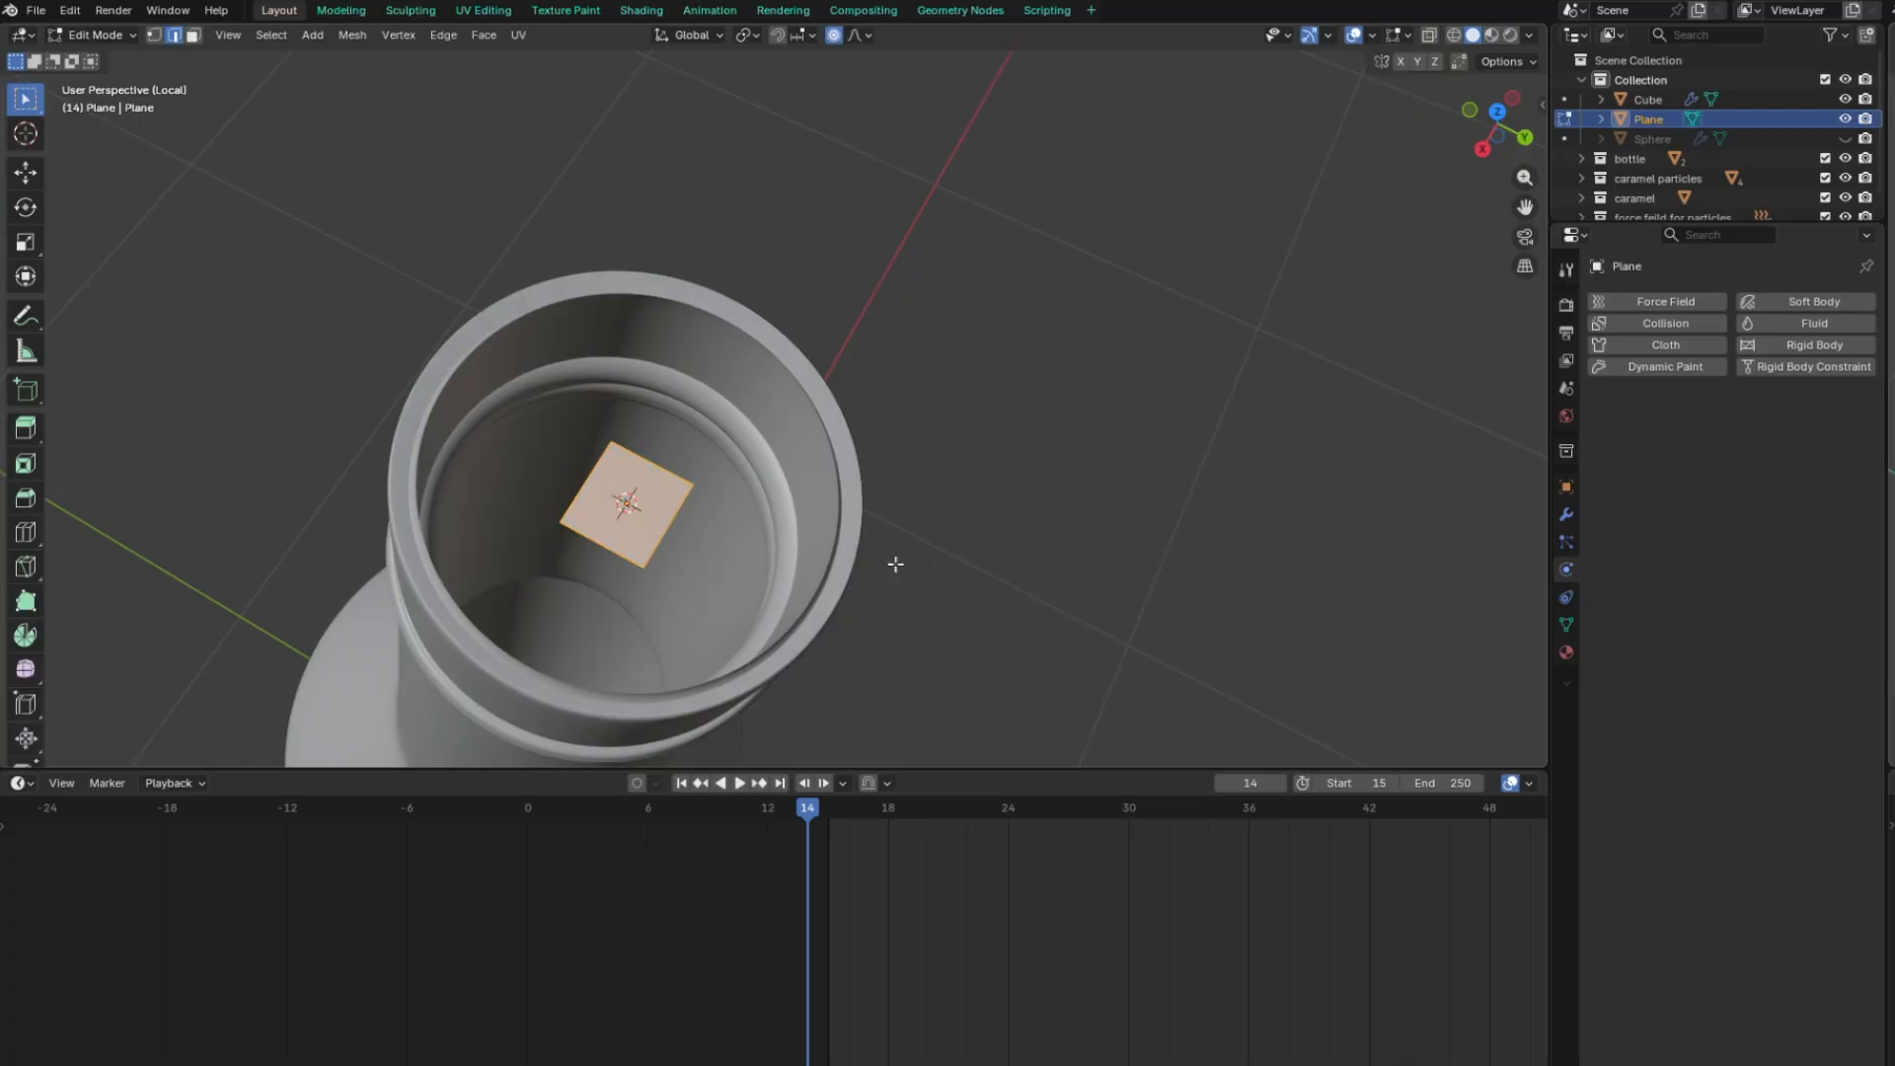
{"action": "scroll", "coordinate": [739, 517], "scroll_direction": "up", "scroll_amount": 5}
{"action": "key", "text": "e"}
{"action": "left_click", "coordinate": [565, 448]}
{"action": "right_click", "coordinate": [565, 448]}
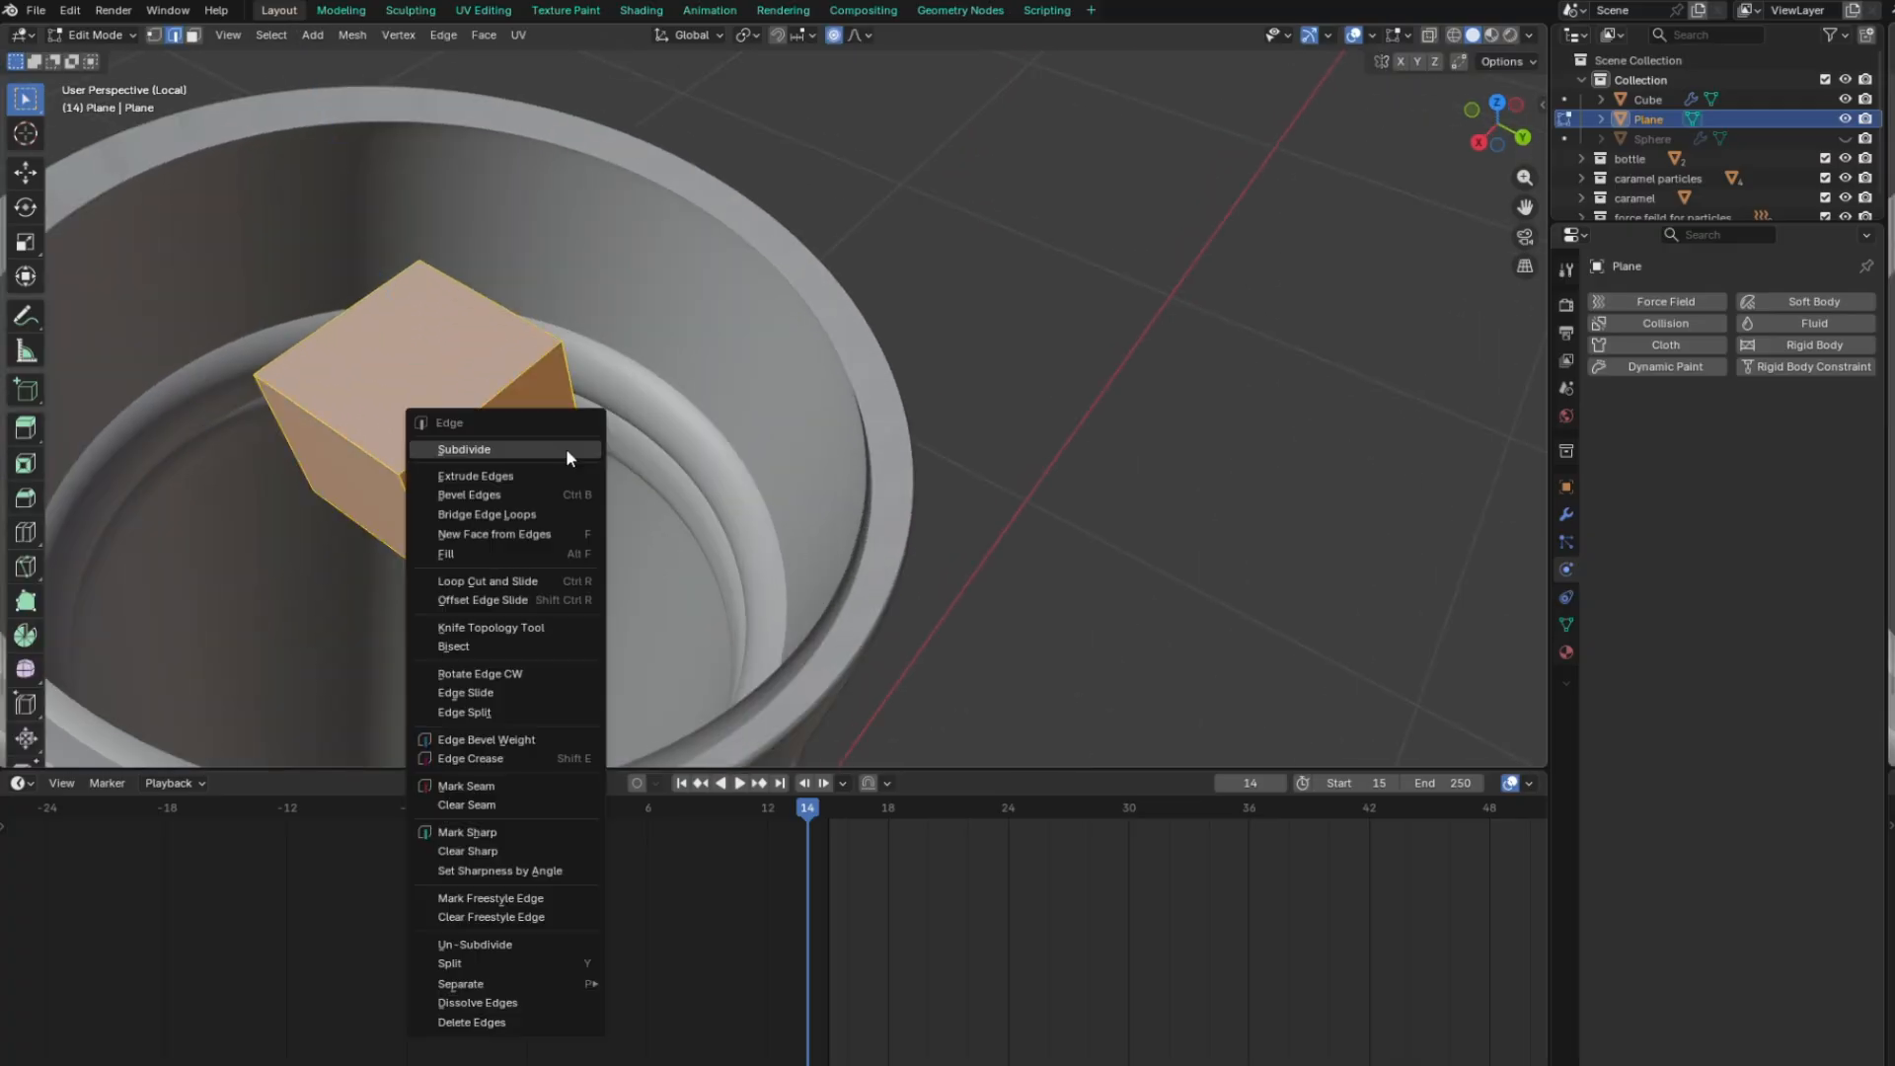
{"action": "left_click", "coordinate": [473, 443]}
Apply the small box's transforms in Object Mode and set its origin to its geometry
{"action": "key", "text": "Tab"}
{"action": "key", "text": "ctrl+a"}
{"action": "left_click", "coordinate": [464, 458]}
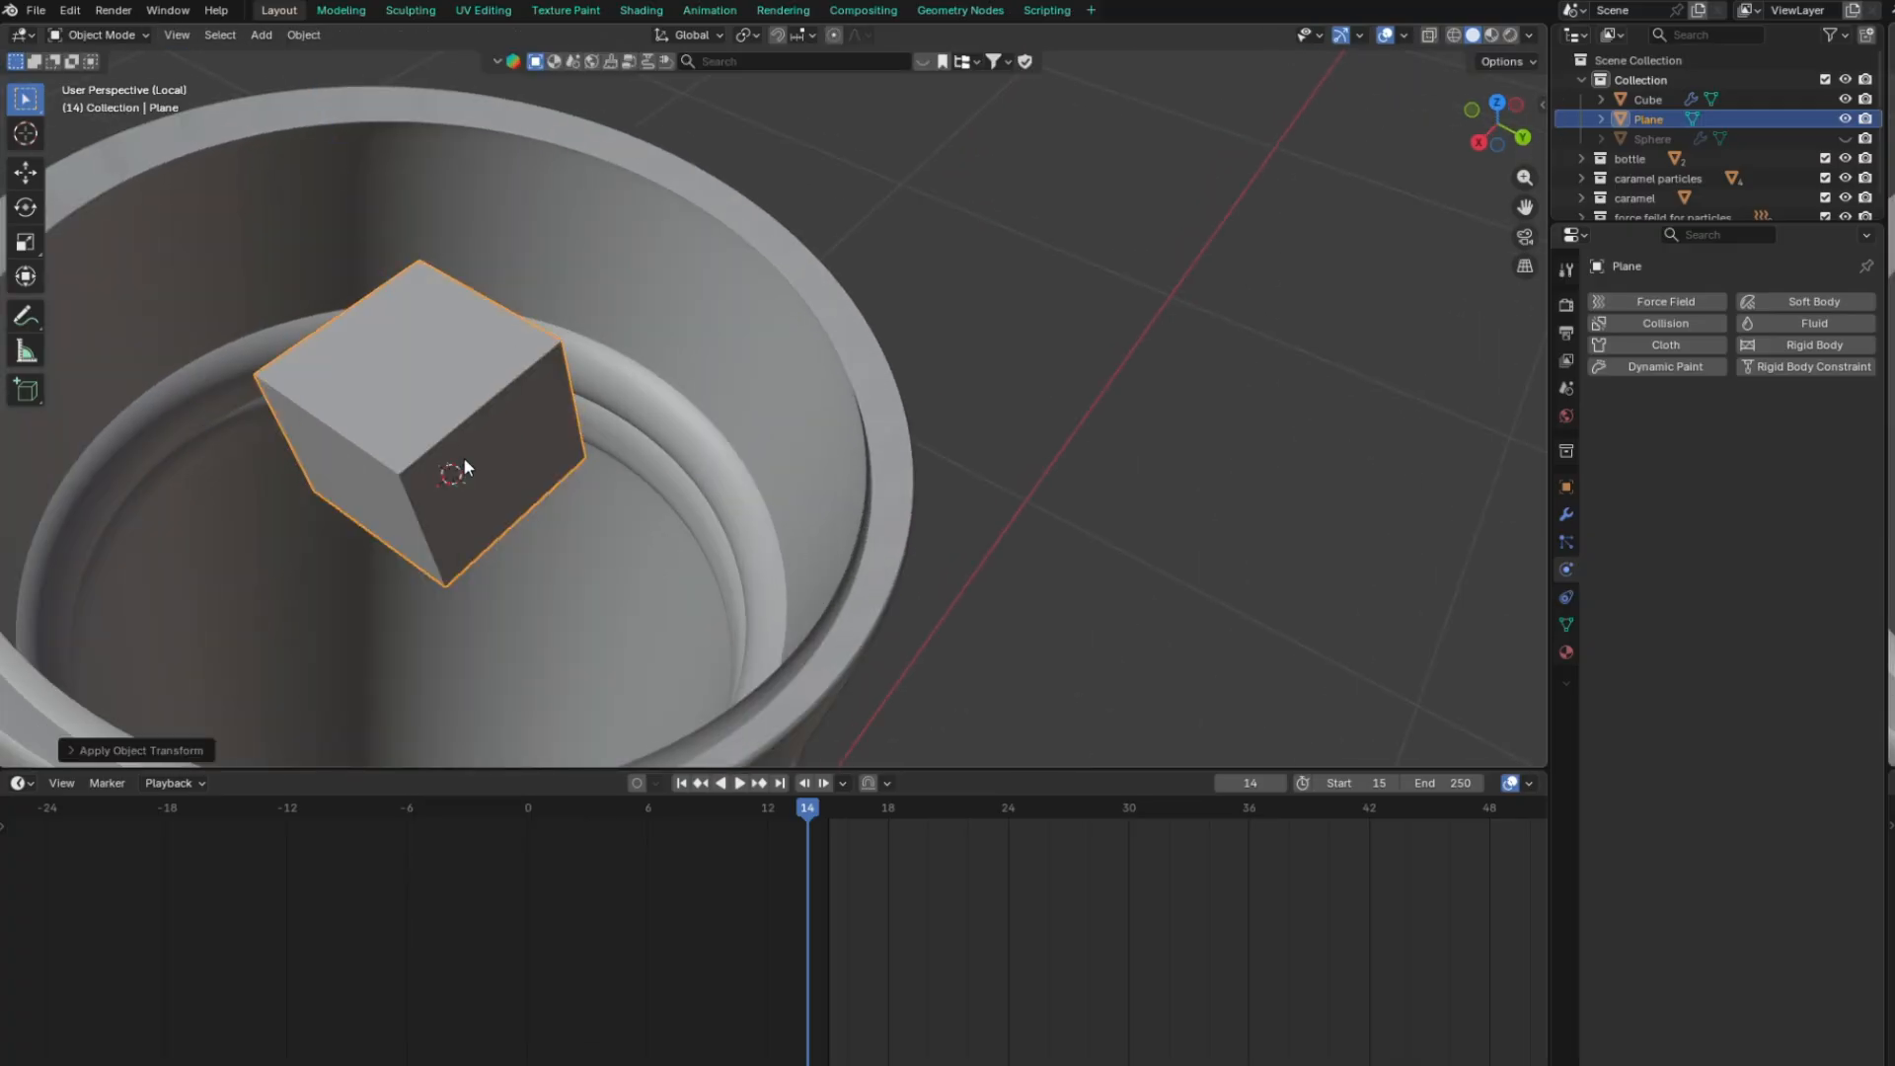
{"action": "left_click", "coordinate": [304, 34]}
{"action": "mouse_move", "coordinate": [395, 77]}
{"action": "left_click", "coordinate": [538, 98]}
{"action": "middle_click_drag", "start_coordinate": [533, 341], "coordinate": [501, 296]}
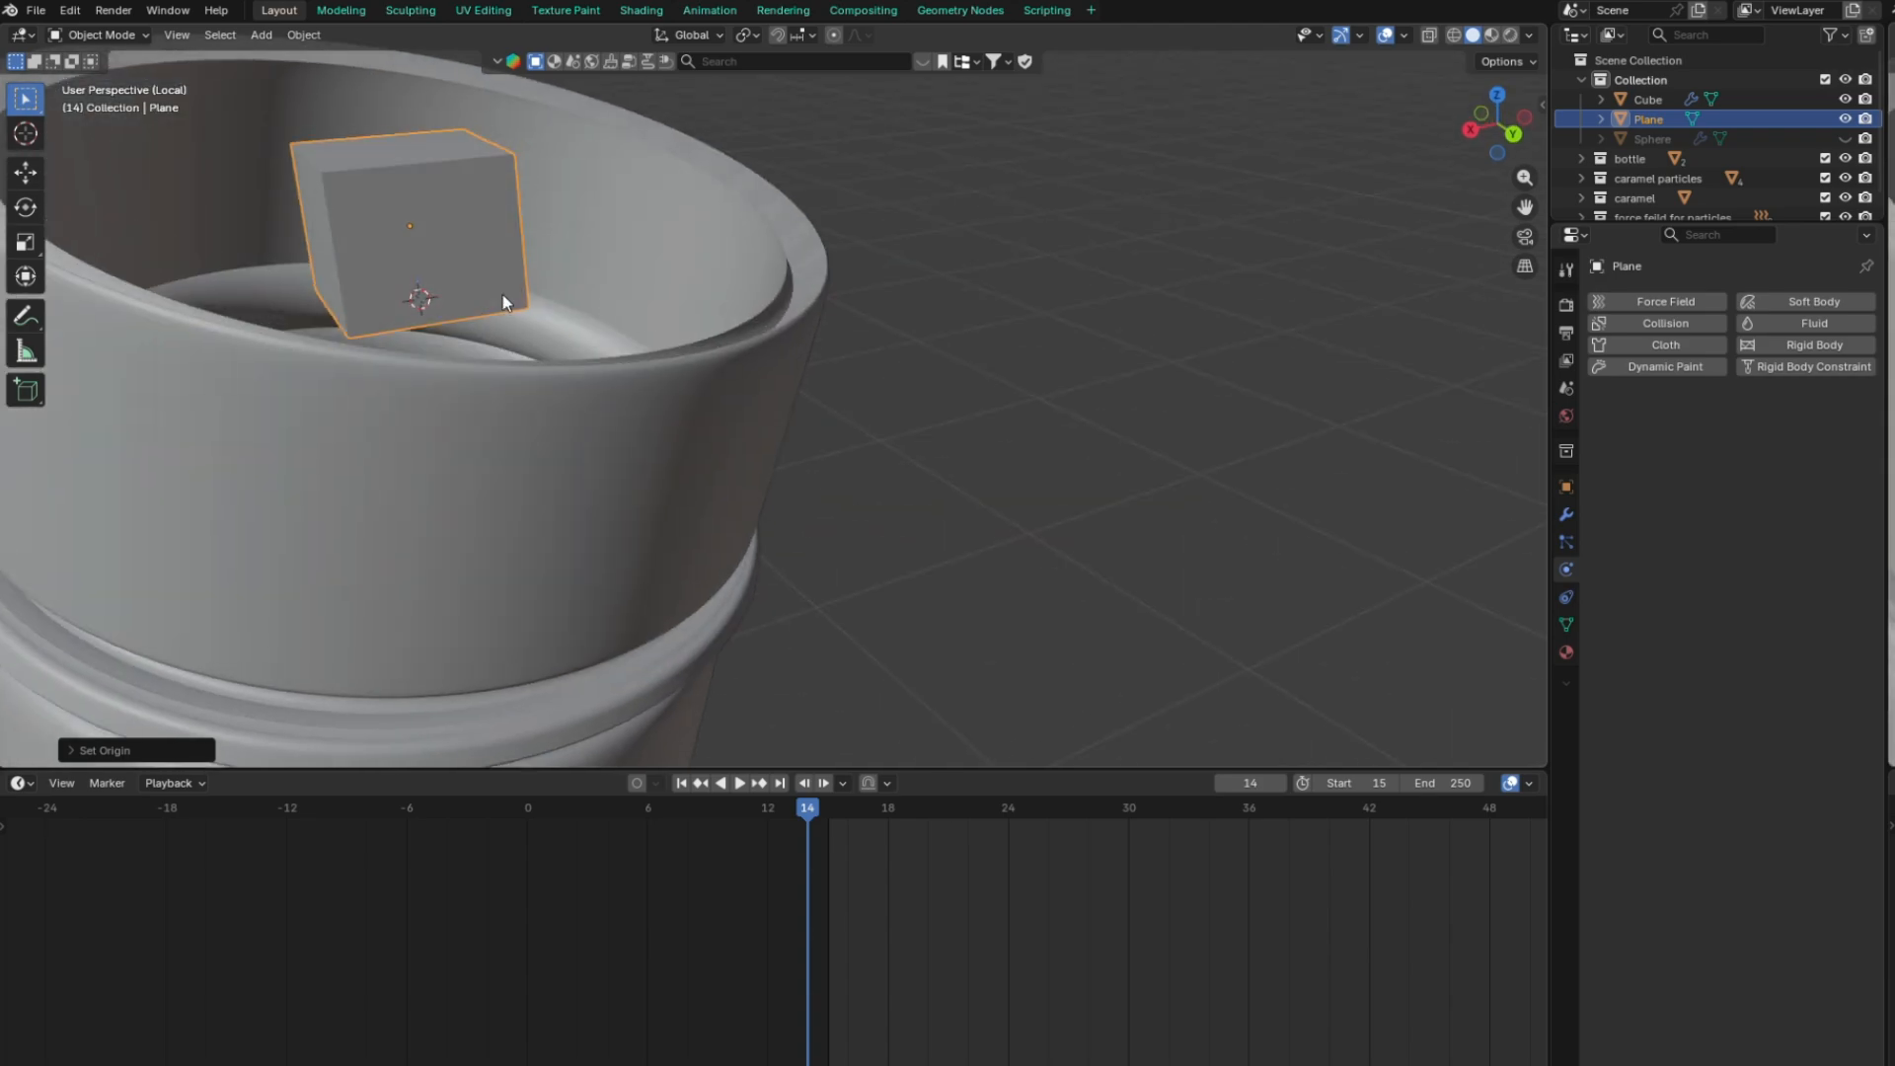
Leave local view, show the full scene from the right in wireframe display and select the fluid domain cube
{"action": "scroll", "coordinate": [501, 297], "scroll_direction": "down", "scroll_amount": 8}
{"action": "left_click", "coordinate": [1478, 128]}
{"action": "scroll", "coordinate": [1748, 173], "scroll_direction": "down", "scroll_amount": 1}
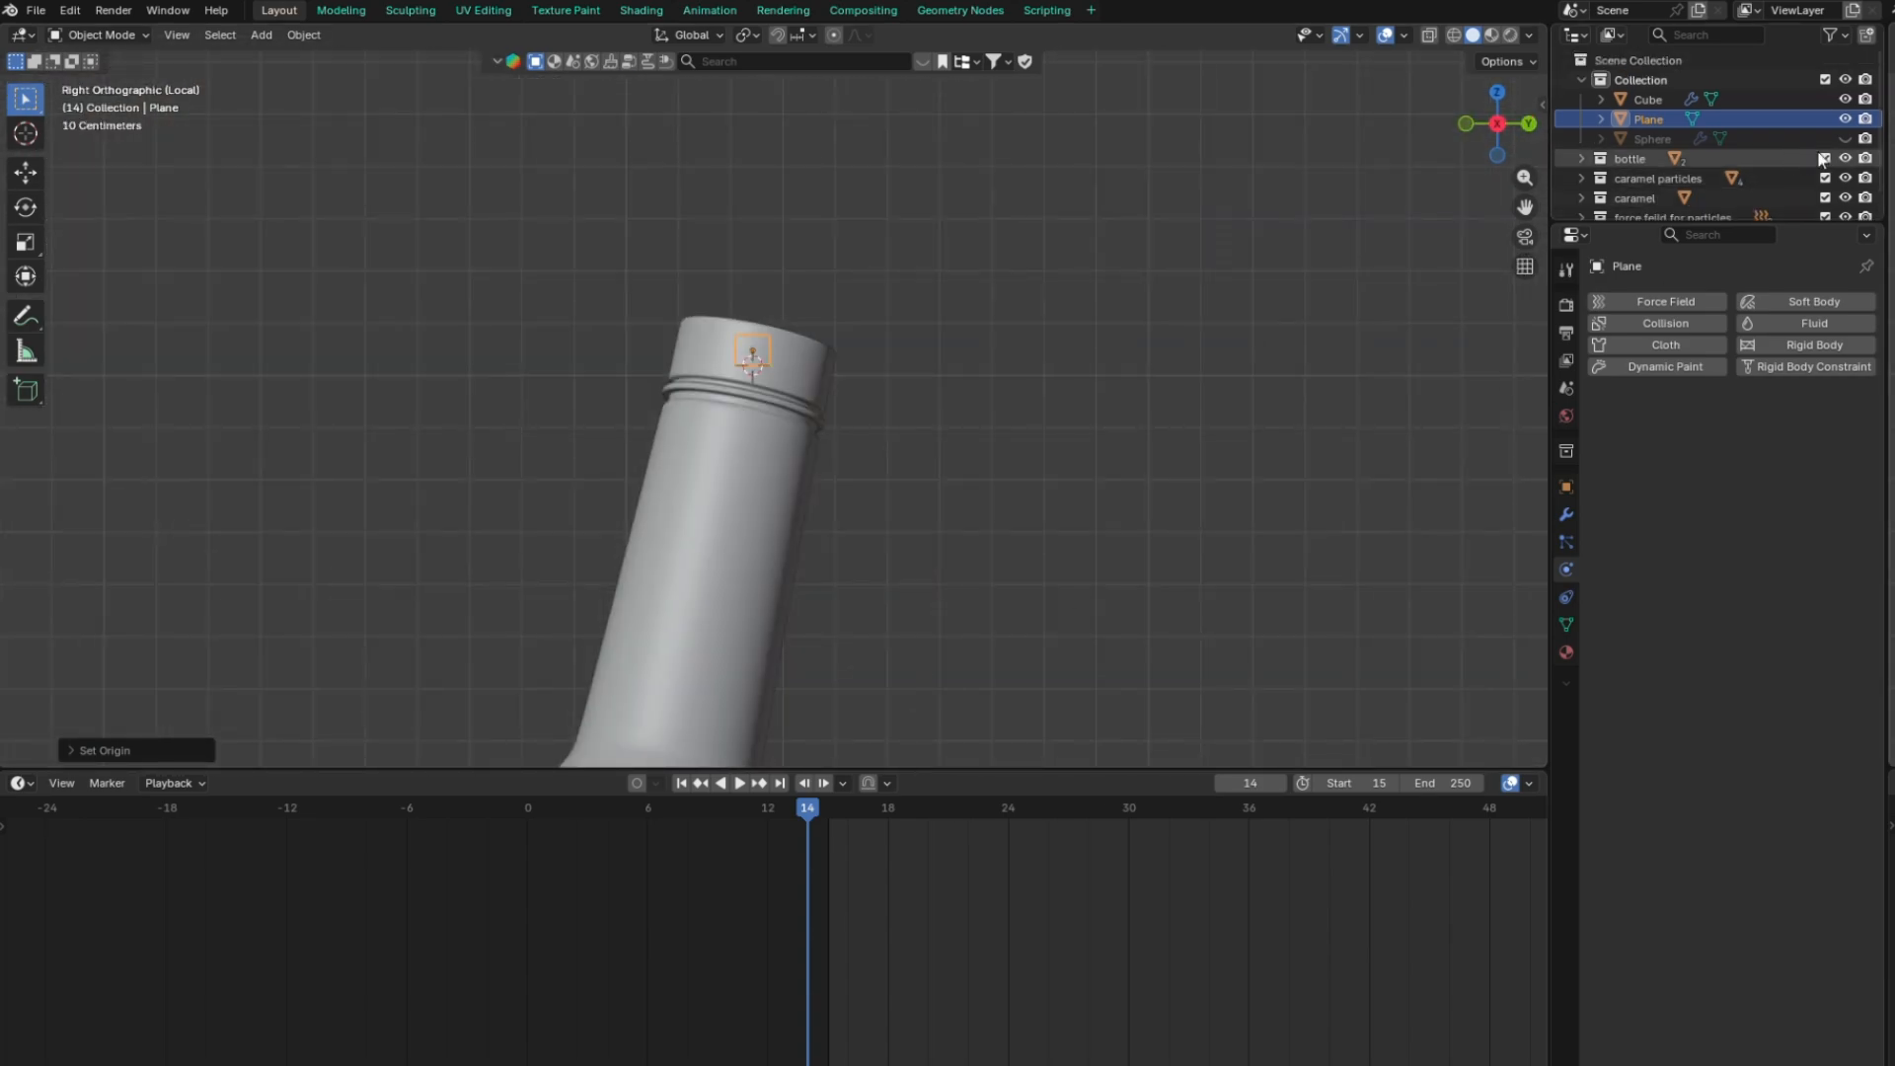
{"action": "key", "text": "KP_Divide"}
{"action": "key", "text": "KP_3"}
{"action": "scroll", "coordinate": [1133, 321], "scroll_direction": "down", "scroll_amount": 4}
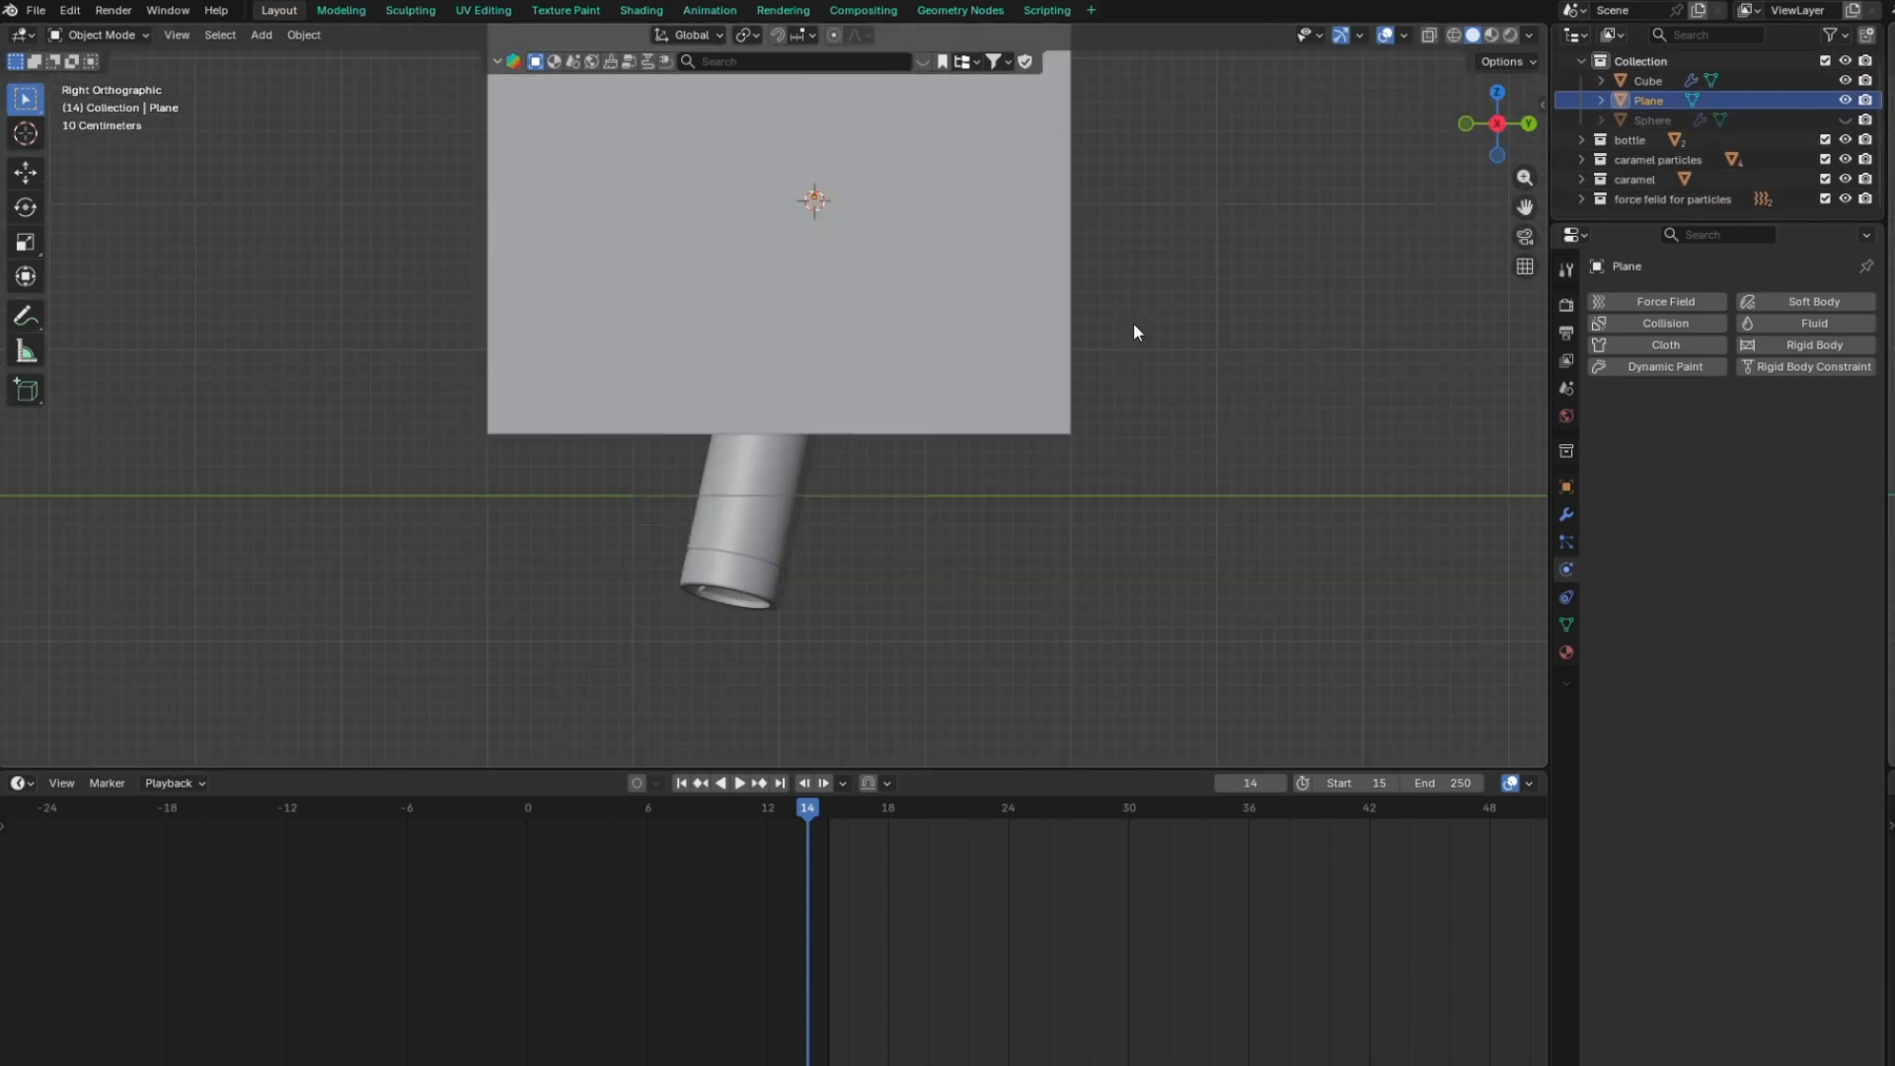
{"action": "left_click", "coordinate": [1456, 35]}
{"action": "scroll", "coordinate": [873, 335], "scroll_direction": "down", "scroll_amount": 6}
{"action": "left_click", "coordinate": [871, 335]}
{"action": "scroll", "coordinate": [869, 341], "scroll_direction": "up", "scroll_amount": 4}
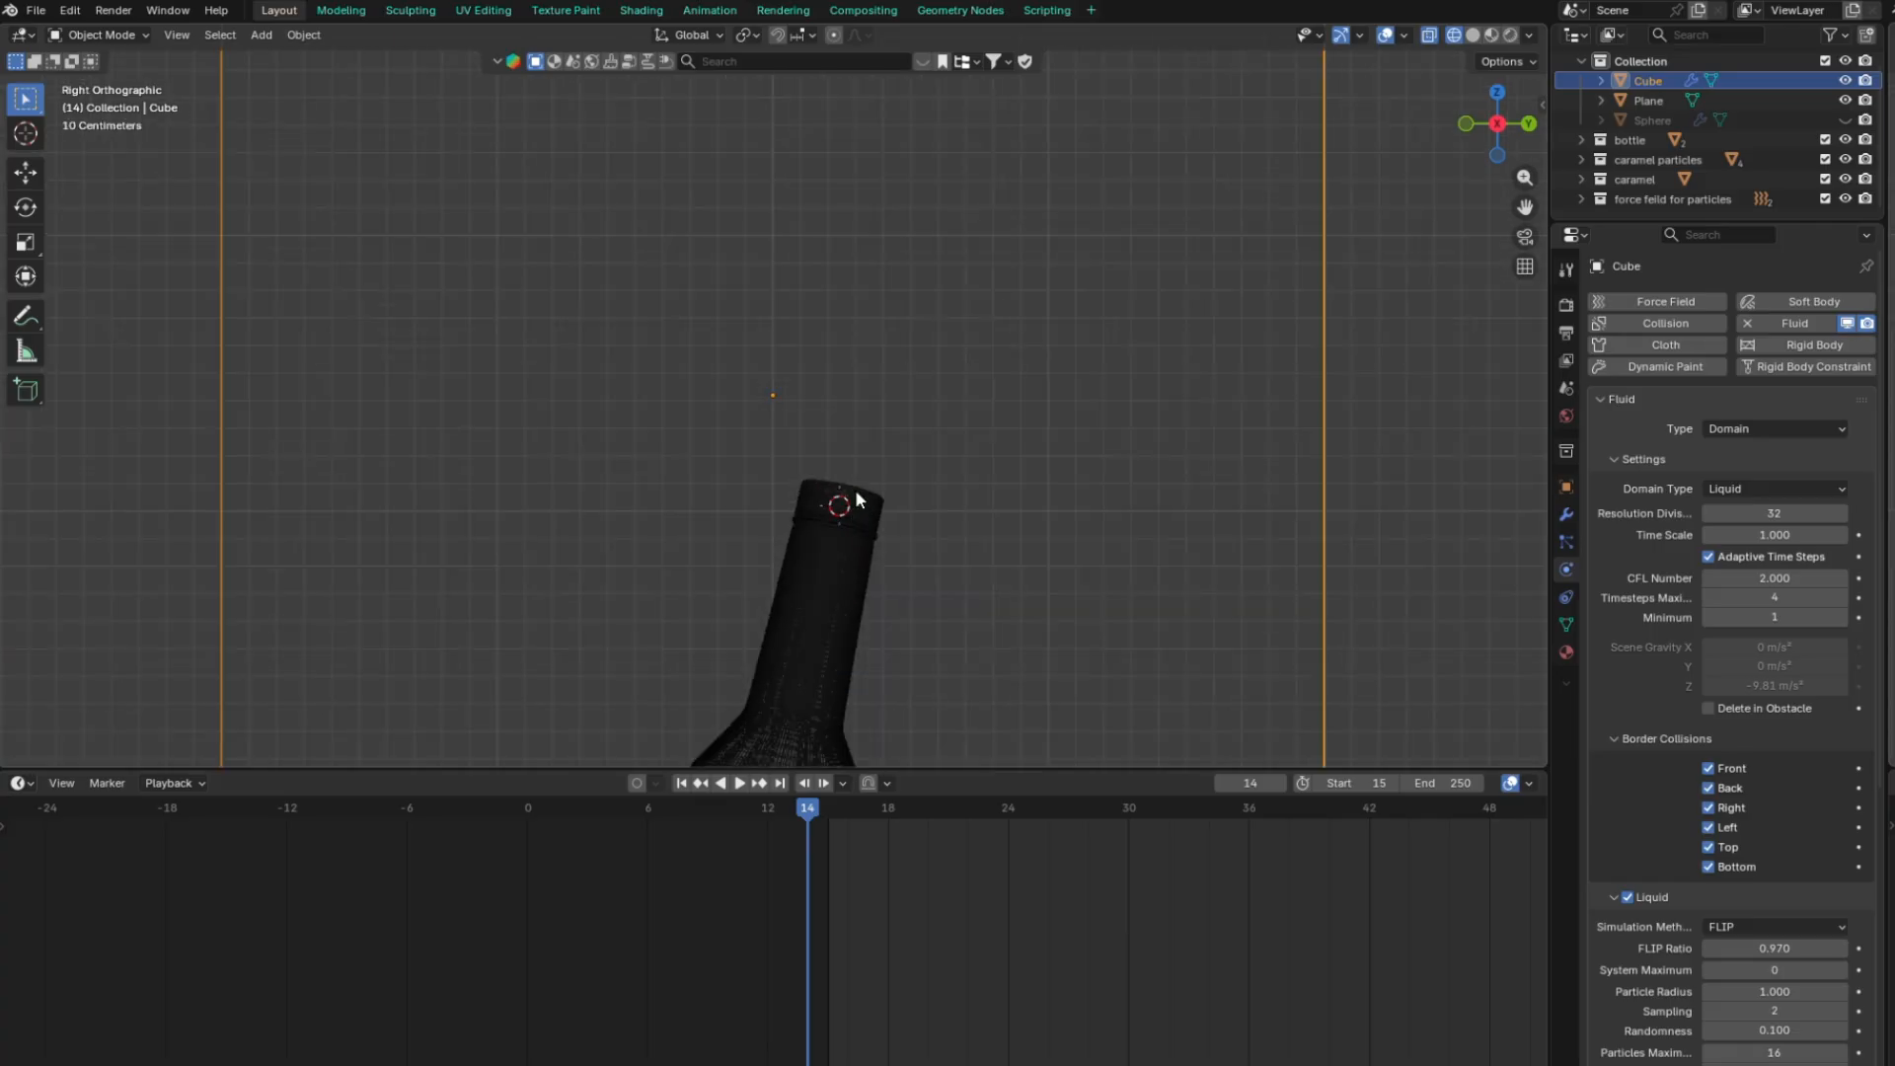
Select the small box in the bottle's mouth and rotate it about the X axis to follow the bottle's tilt
{"action": "middle_click_drag", "start_coordinate": [854, 488], "coordinate": [937, 466]}
{"action": "scroll", "coordinate": [1015, 571], "scroll_direction": "up", "scroll_amount": 3}
{"action": "left_click", "coordinate": [1015, 570]}
{"action": "key", "text": "KP_Decimal"}
{"action": "key", "text": "KP_3"}
{"action": "scroll", "coordinate": [1014, 569], "scroll_direction": "down", "scroll_amount": 6}
{"action": "key", "text": "r"}
{"action": "key", "text": "x"}
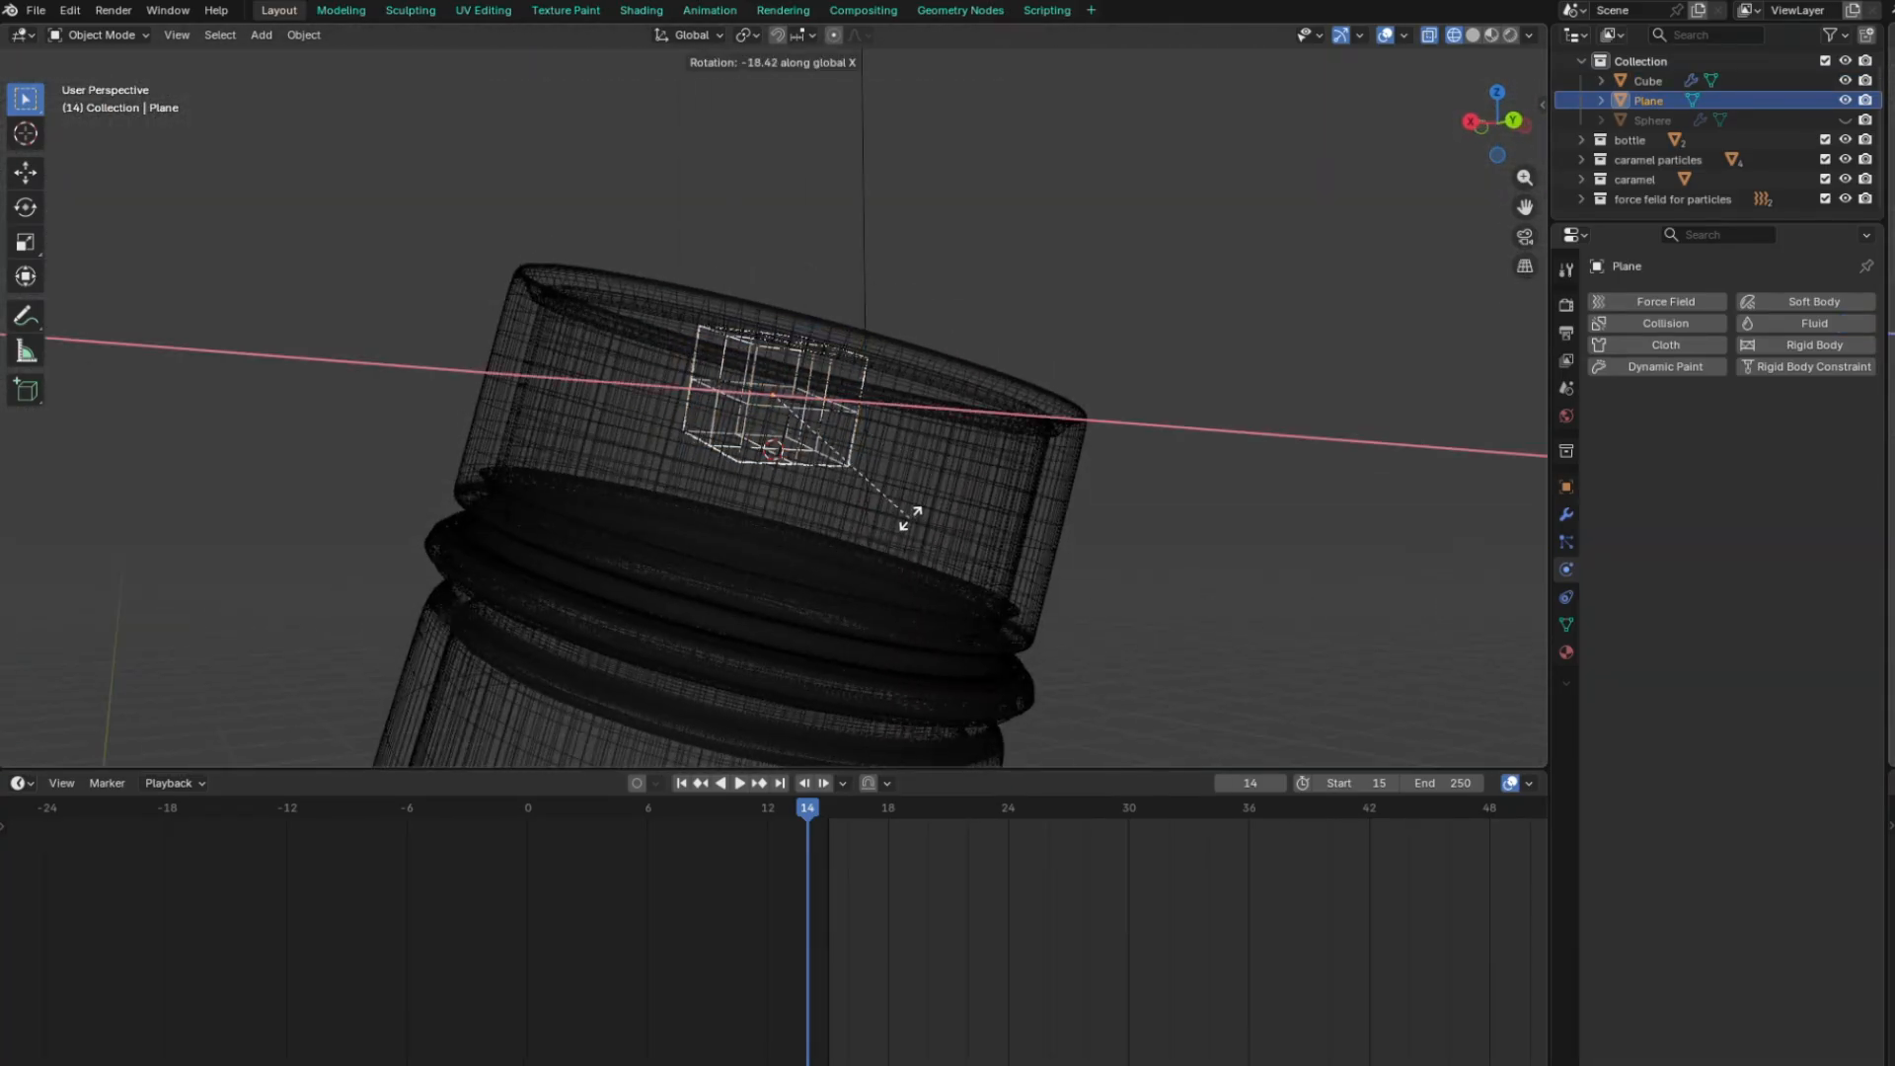
{"action": "left_click", "coordinate": [1059, 503]}
Rotate the small box about the Y axis and check its alignment inside the bottle's mouth
{"action": "key", "text": "r"}
{"action": "key", "text": "y"}
{"action": "left_click", "coordinate": [1001, 531]}
{"action": "key", "text": "KP_Decimal"}
{"action": "scroll", "coordinate": [1001, 531], "scroll_direction": "down", "scroll_amount": 8}
{"action": "key", "text": "KP_3"}
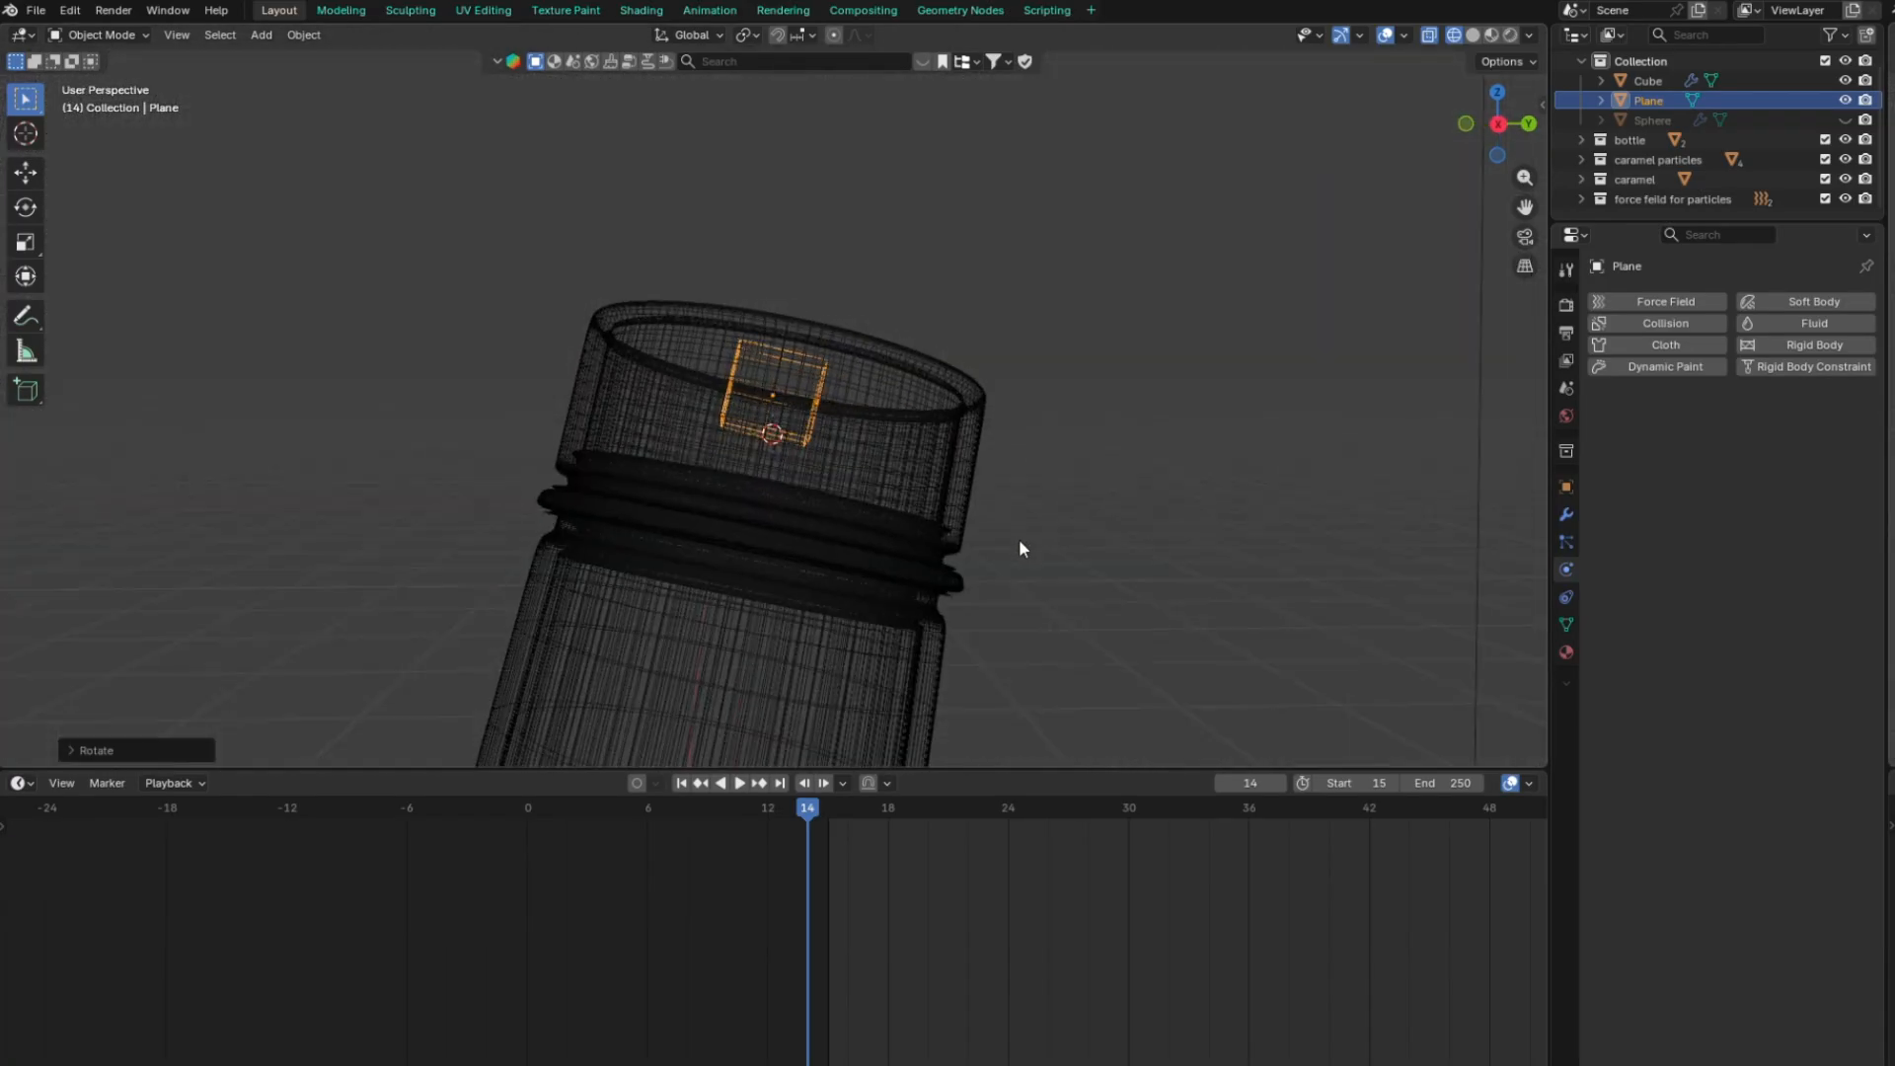
{"action": "scroll", "coordinate": [1058, 540], "scroll_direction": "down", "scroll_amount": 6}
{"action": "middle_click_drag", "start_coordinate": [1058, 541], "coordinate": [910, 403]}
{"action": "scroll", "coordinate": [915, 496], "scroll_direction": "up", "scroll_amount": 3}
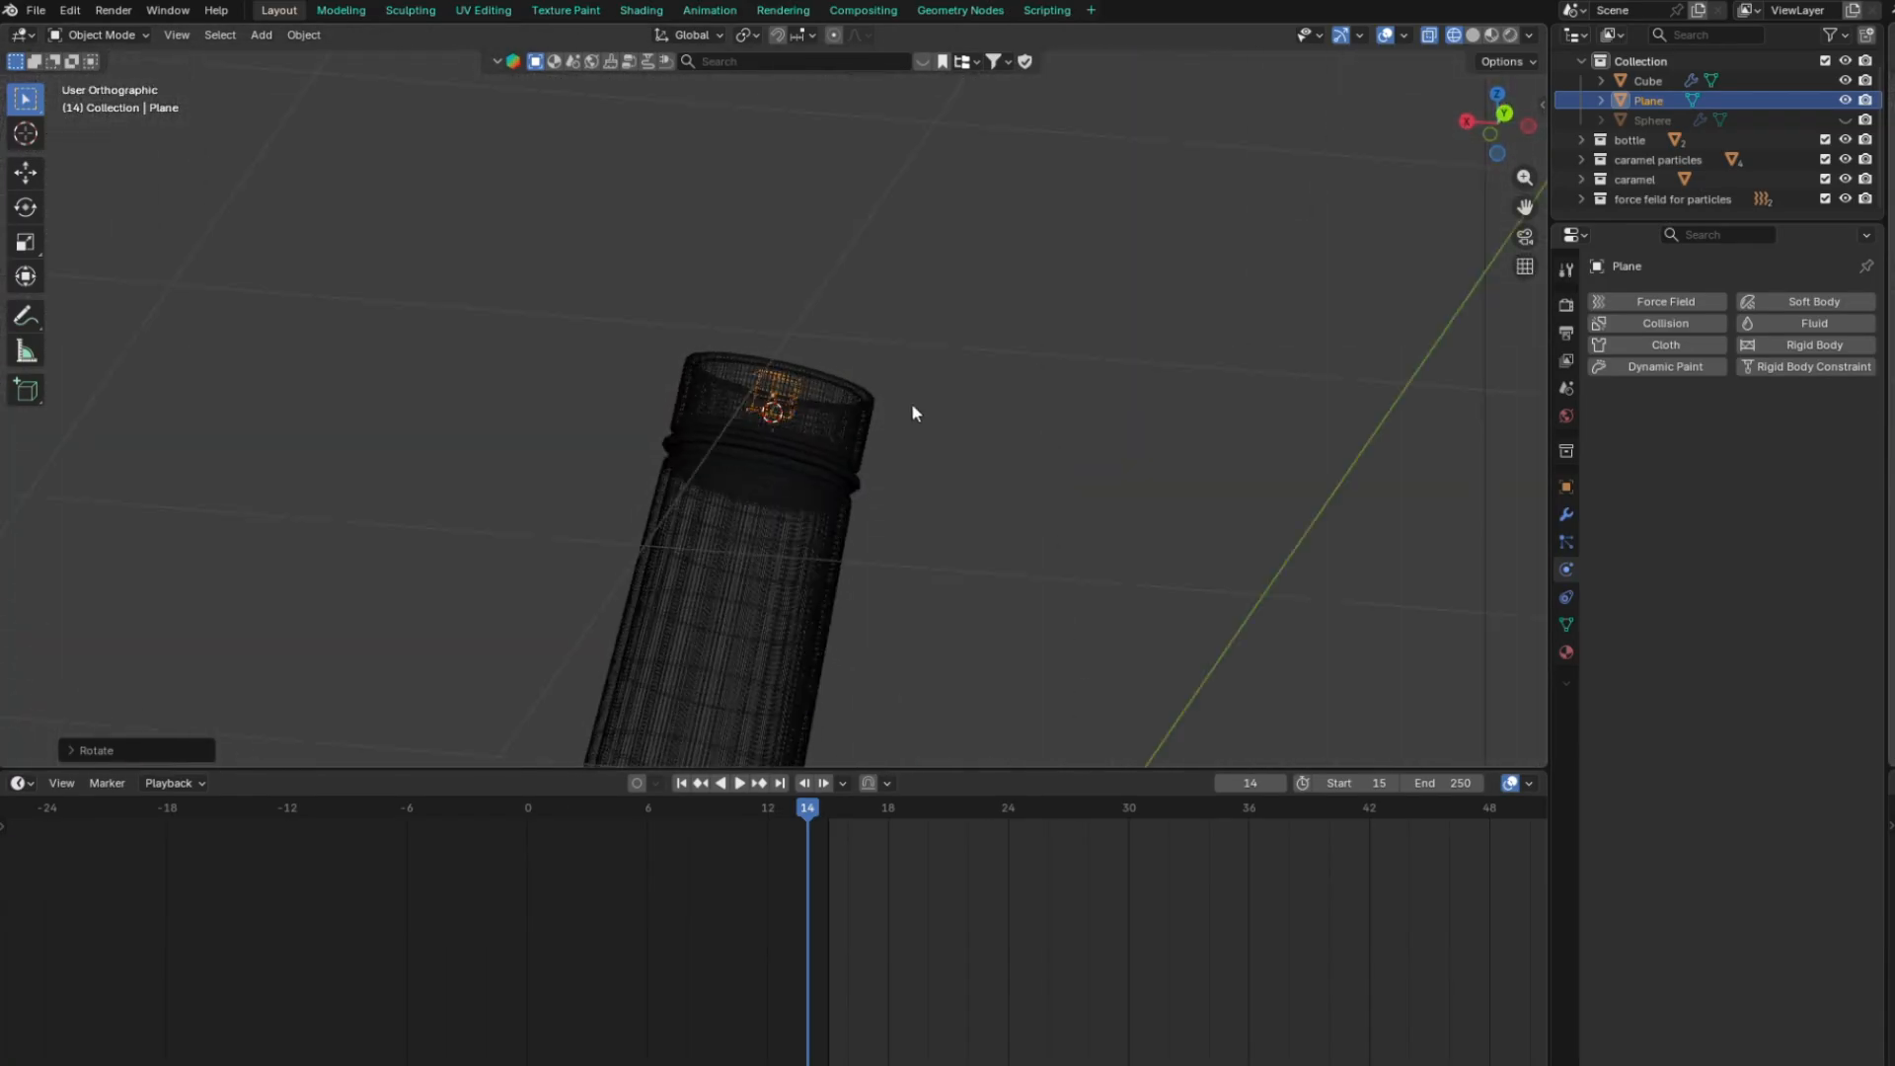
Scale the small box in the bottle's mouth slightly along its local Z axis
{"action": "key", "text": "KP_3"}
{"action": "scroll", "coordinate": [986, 424], "scroll_direction": "down", "scroll_amount": 10}
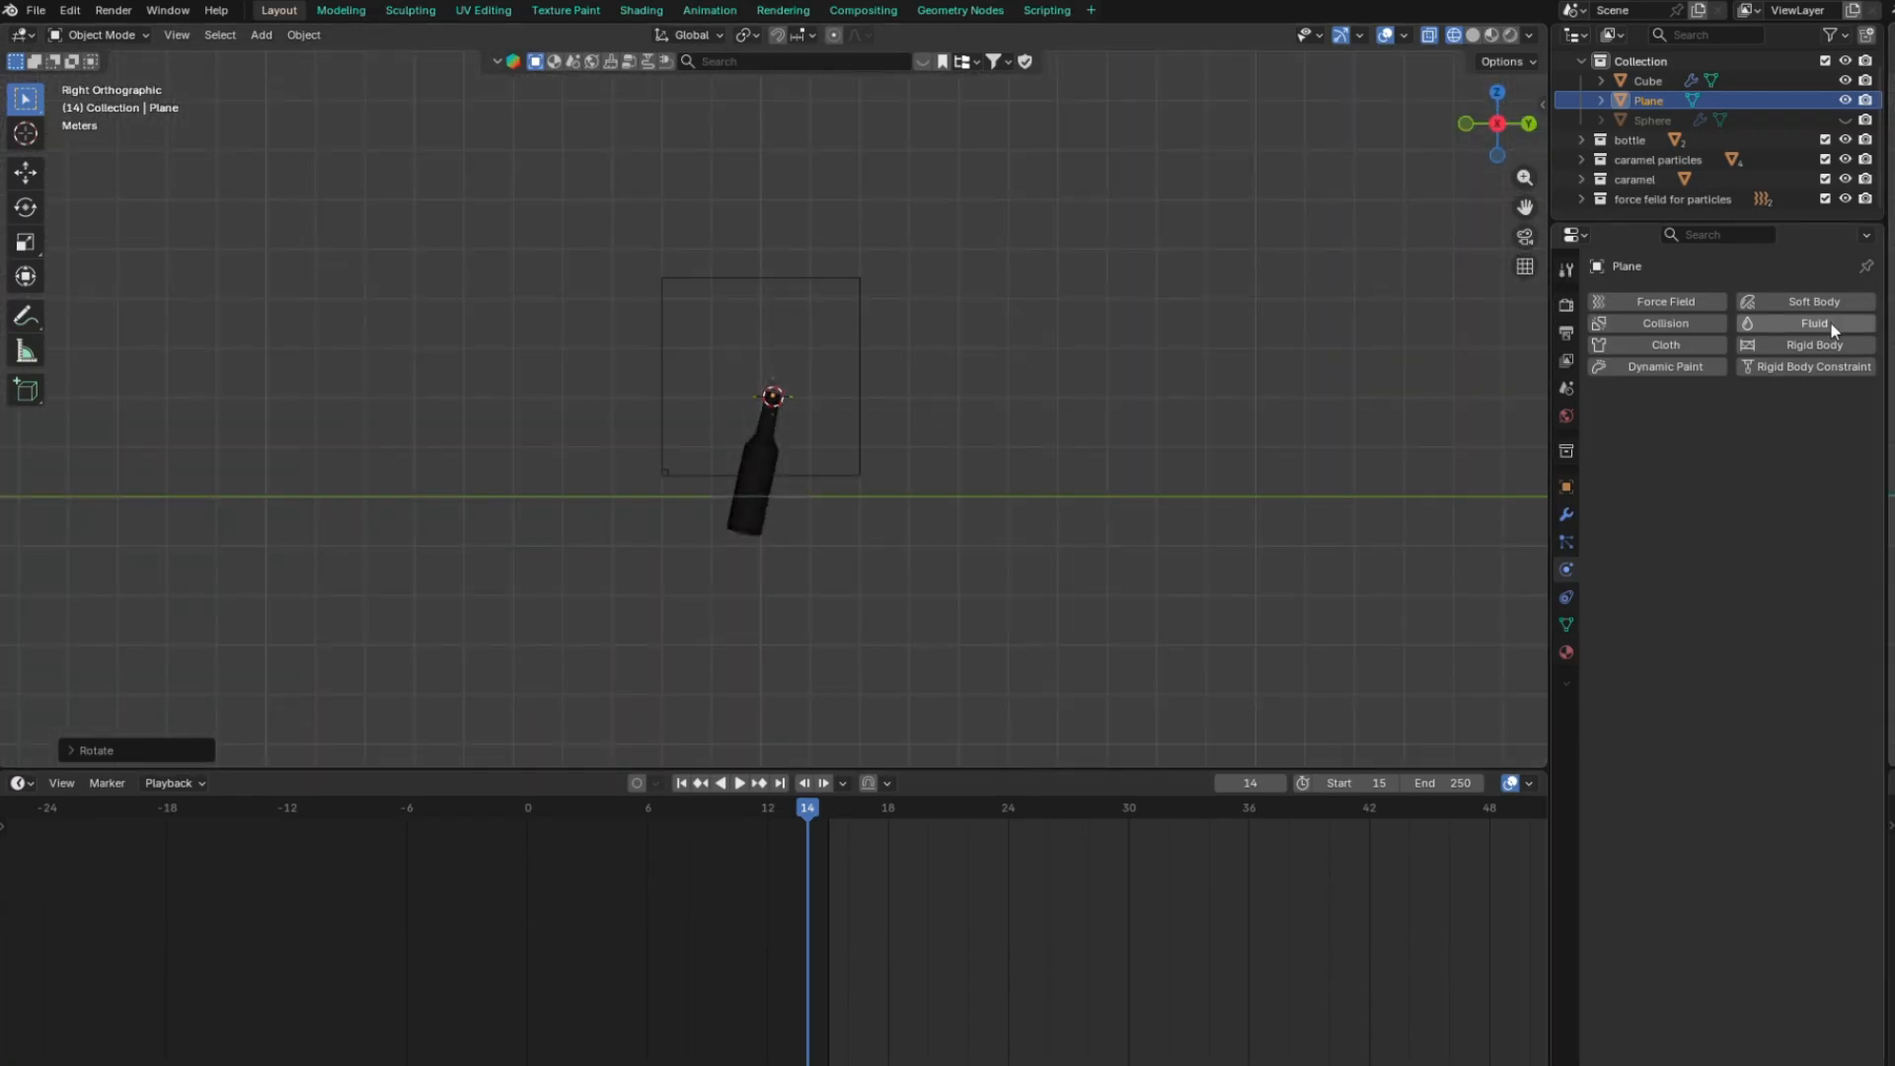
{"action": "left_click", "coordinate": [1566, 494]}
{"action": "scroll", "coordinate": [900, 352], "scroll_direction": "up", "scroll_amount": 4}
{"action": "scroll", "coordinate": [923, 380], "scroll_direction": "up", "scroll_amount": 10}
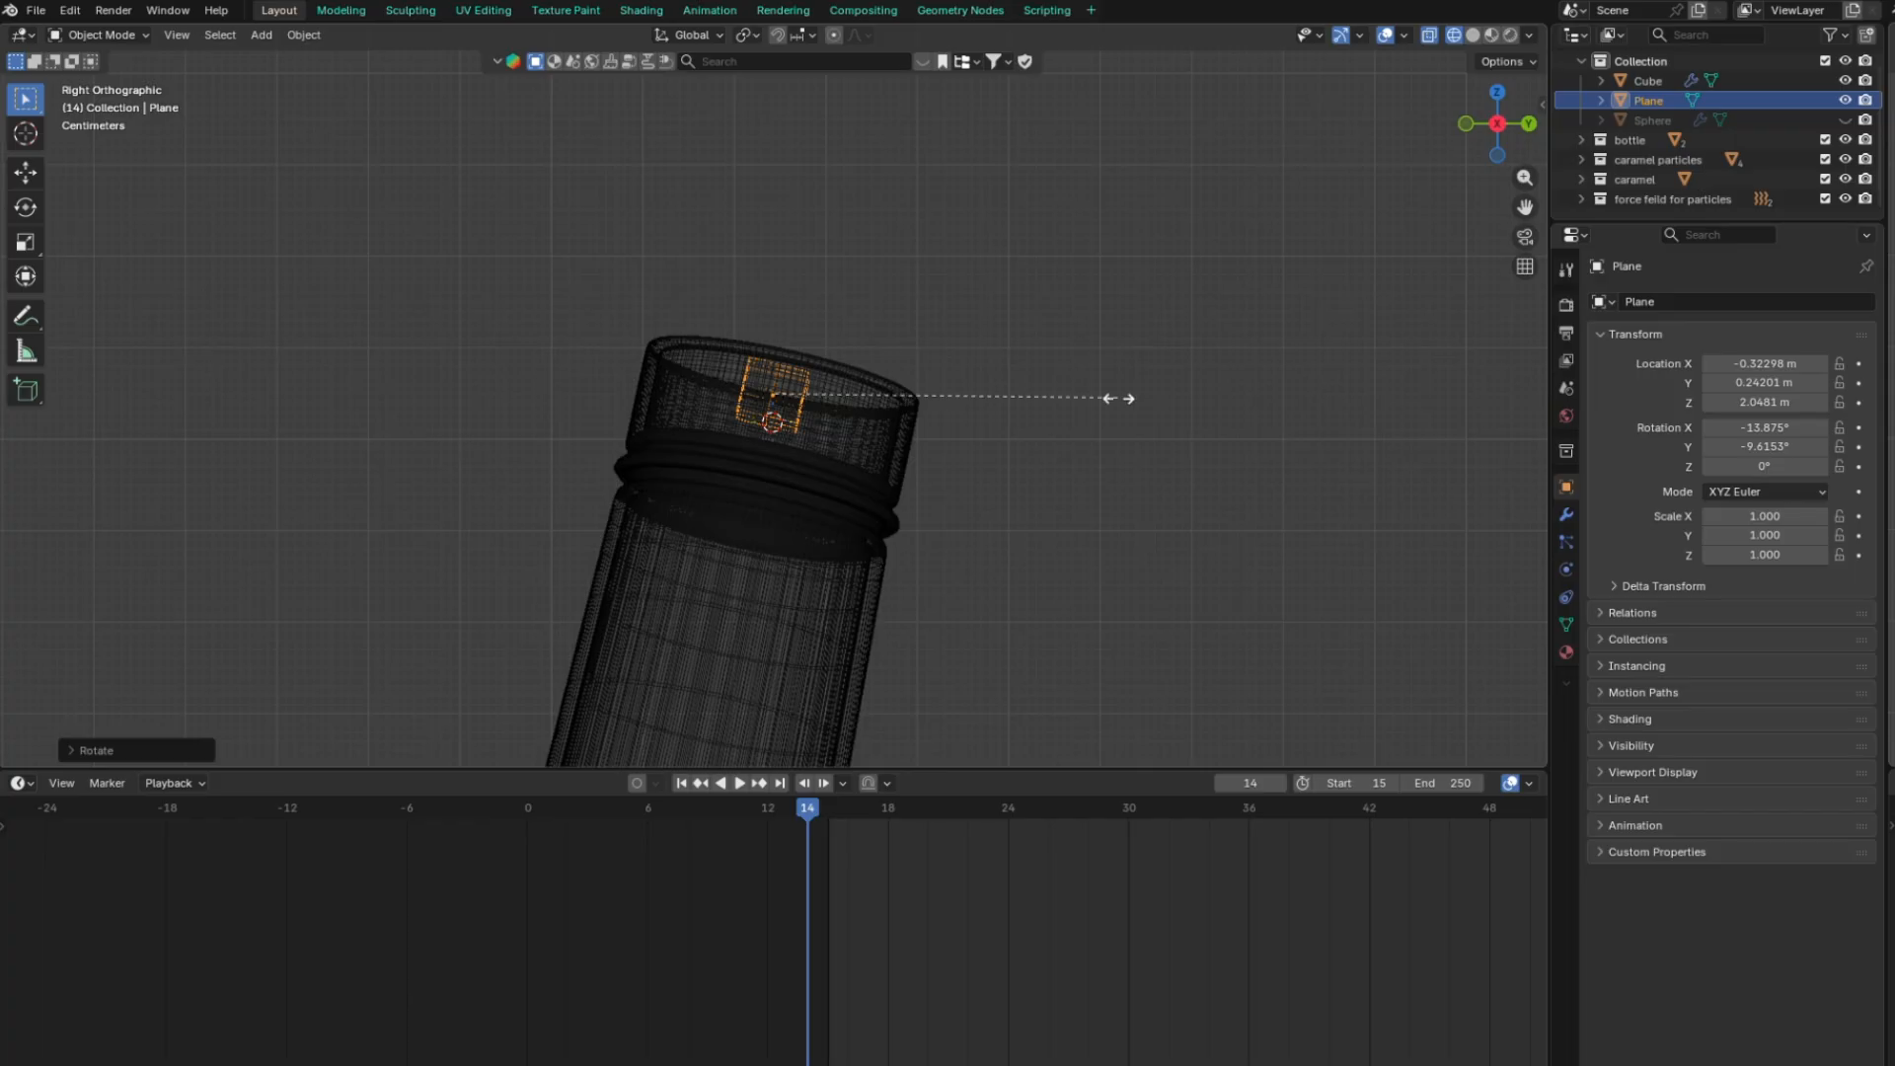
{"action": "key", "text": "z"}
{"action": "key", "text": "z"}
{"action": "left_click", "coordinate": [1046, 417]}
Apply the small box's transforms and set its origin to its geometry
{"action": "key", "text": "ctrl+a"}
{"action": "left_click", "coordinate": [1044, 417]}
{"action": "left_click", "coordinate": [308, 38]}
{"action": "mouse_move", "coordinate": [342, 77]}
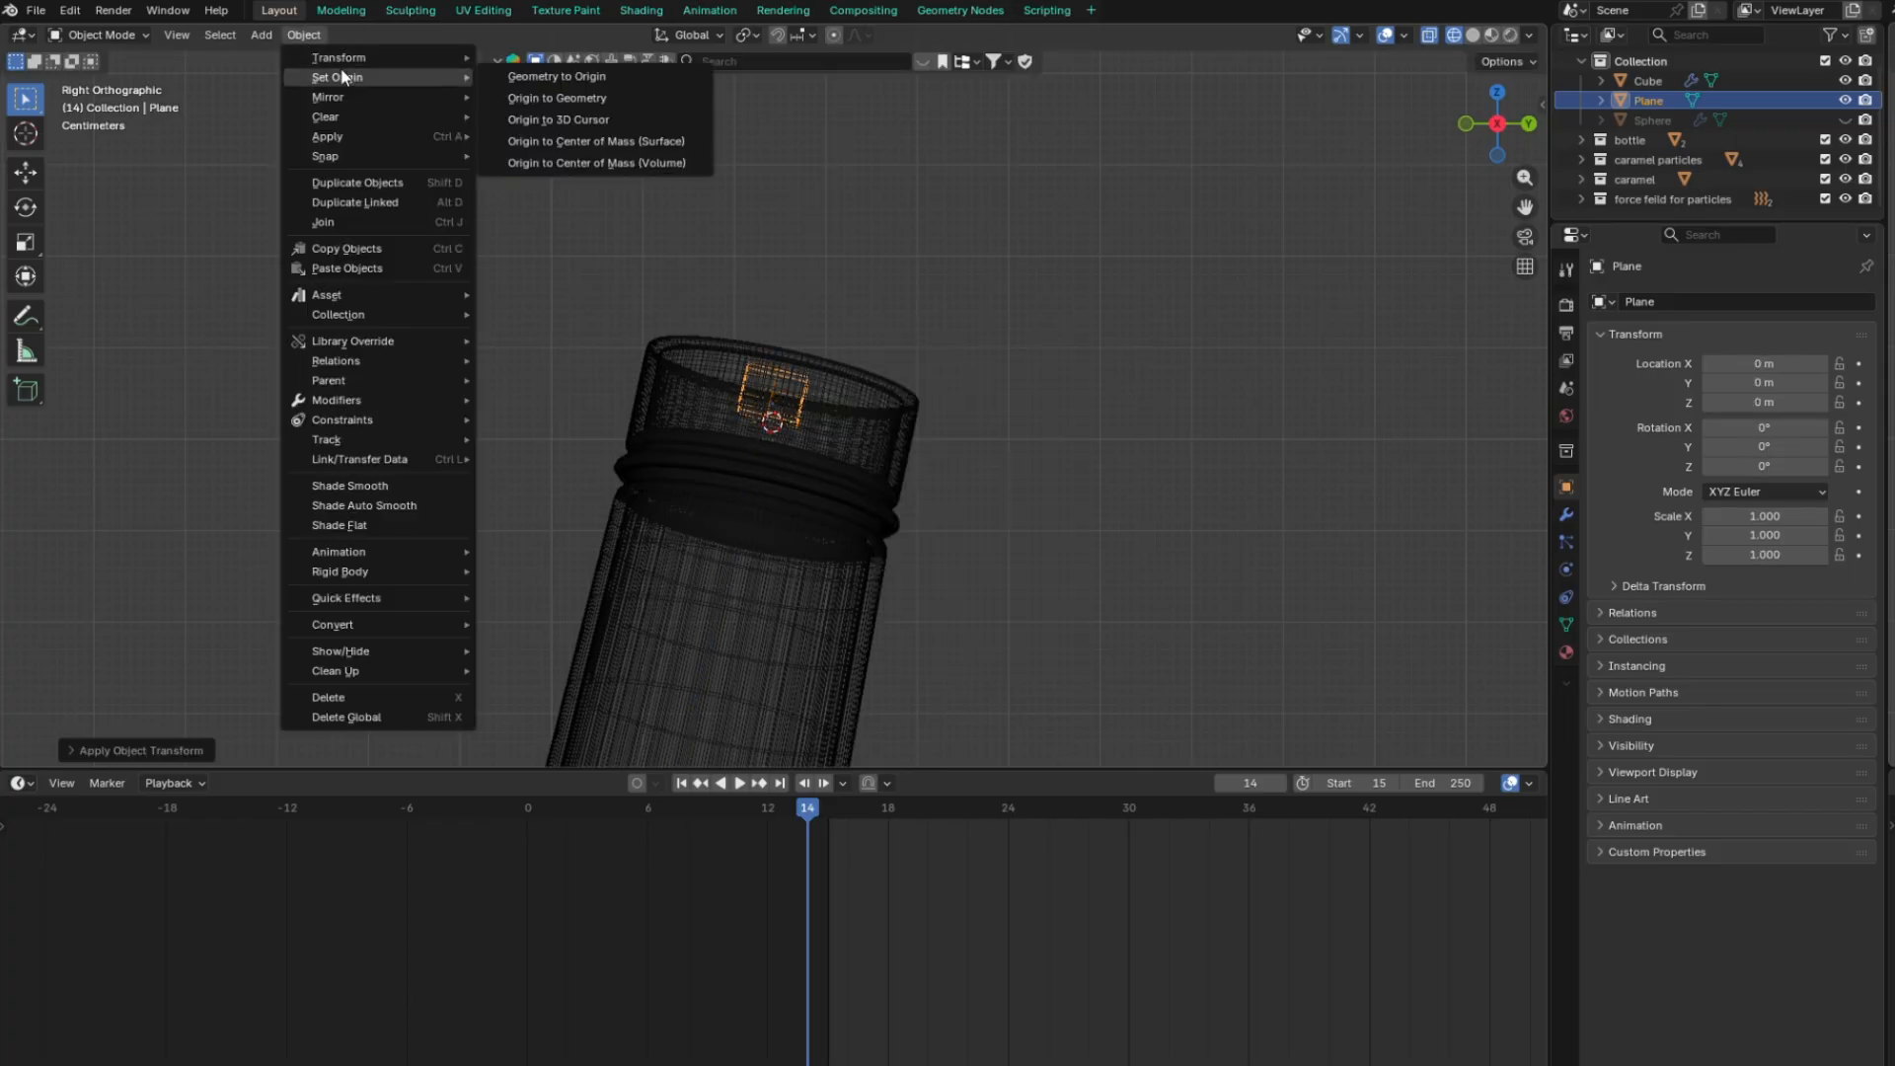
{"action": "left_click", "coordinate": [585, 99]}
Add Fluid physics to the small box with type Flow and flow type Liquid
{"action": "left_click", "coordinate": [1565, 568]}
{"action": "left_click", "coordinate": [1811, 325]}
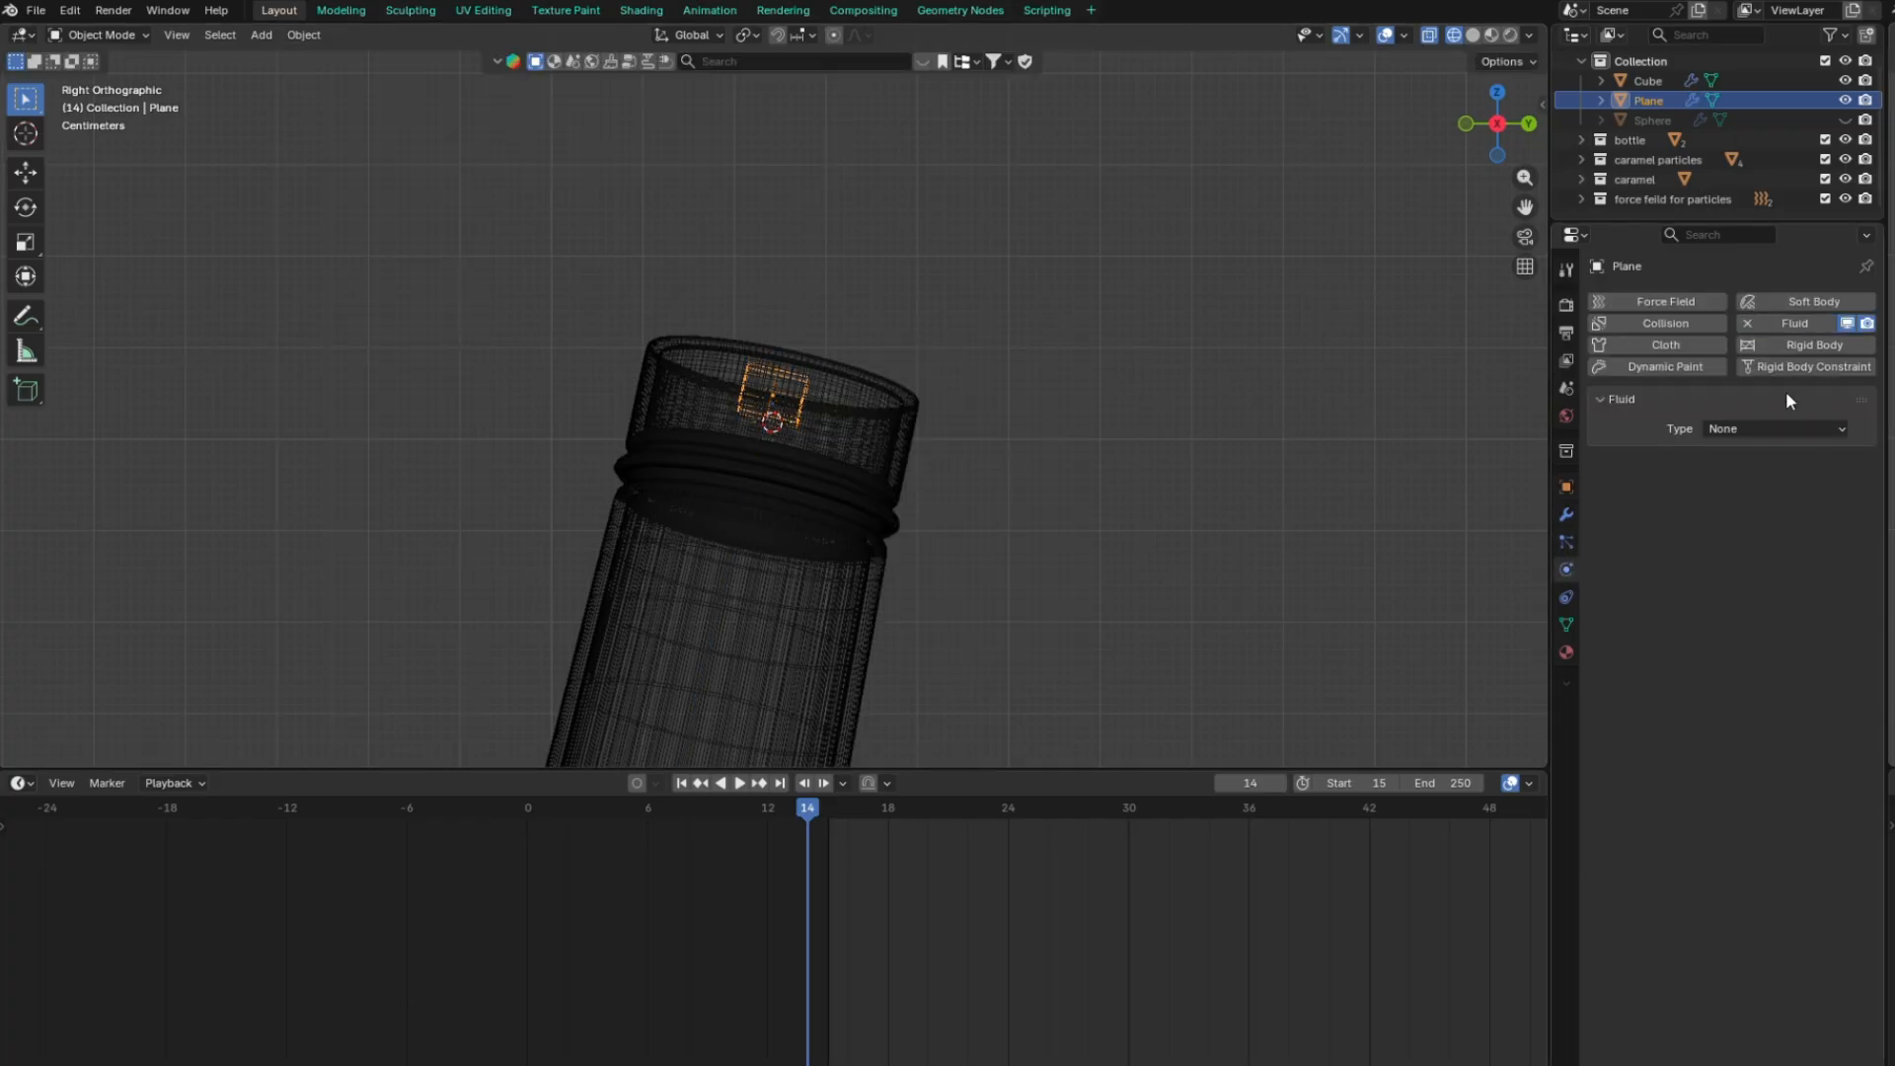
{"action": "left_click", "coordinate": [1776, 429]}
{"action": "left_click", "coordinate": [1785, 482]}
{"action": "left_click", "coordinate": [1776, 488]}
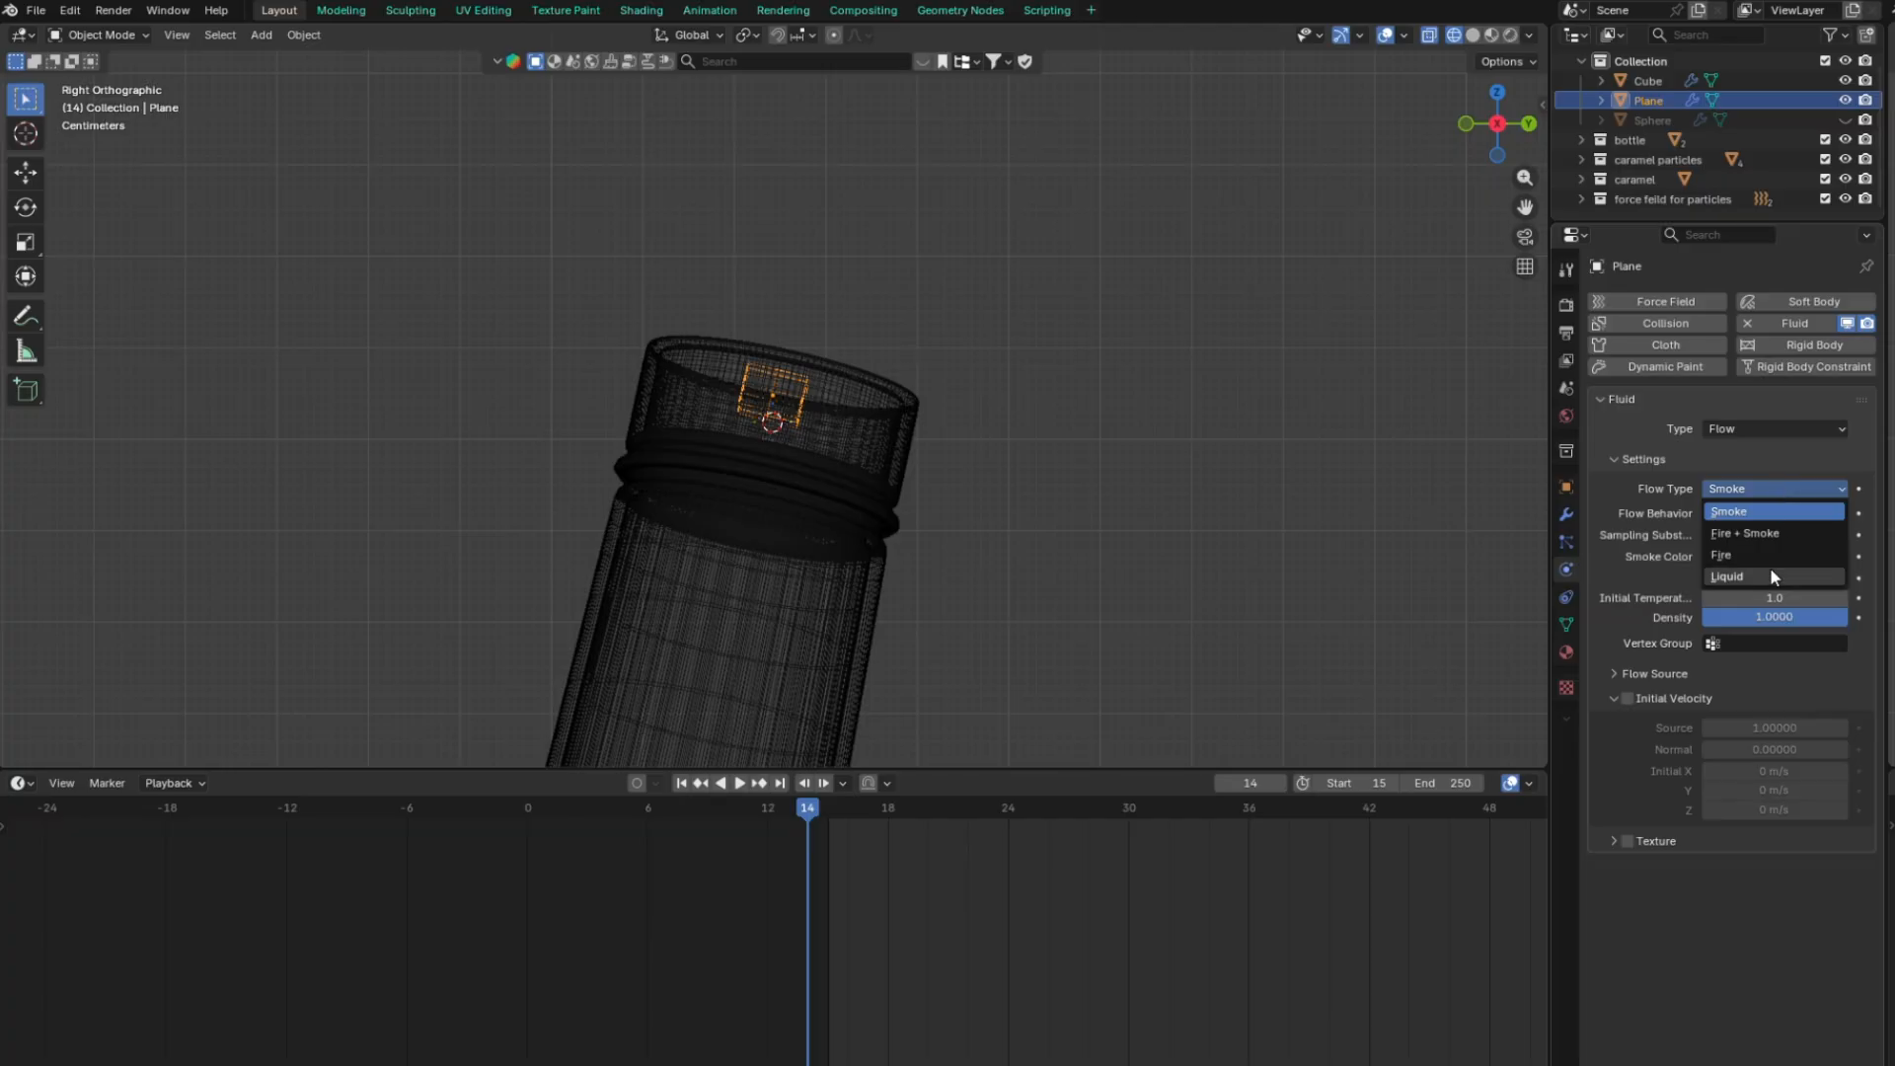
{"action": "left_click", "coordinate": [1768, 577]}
Set the small box's flow behavior to Inflow with Initial Velocity enabled, and test the playback before returning to the start frame
{"action": "left_click", "coordinate": [1760, 513]}
{"action": "left_click", "coordinate": [1747, 532]}
{"action": "left_click", "coordinate": [1627, 611]}
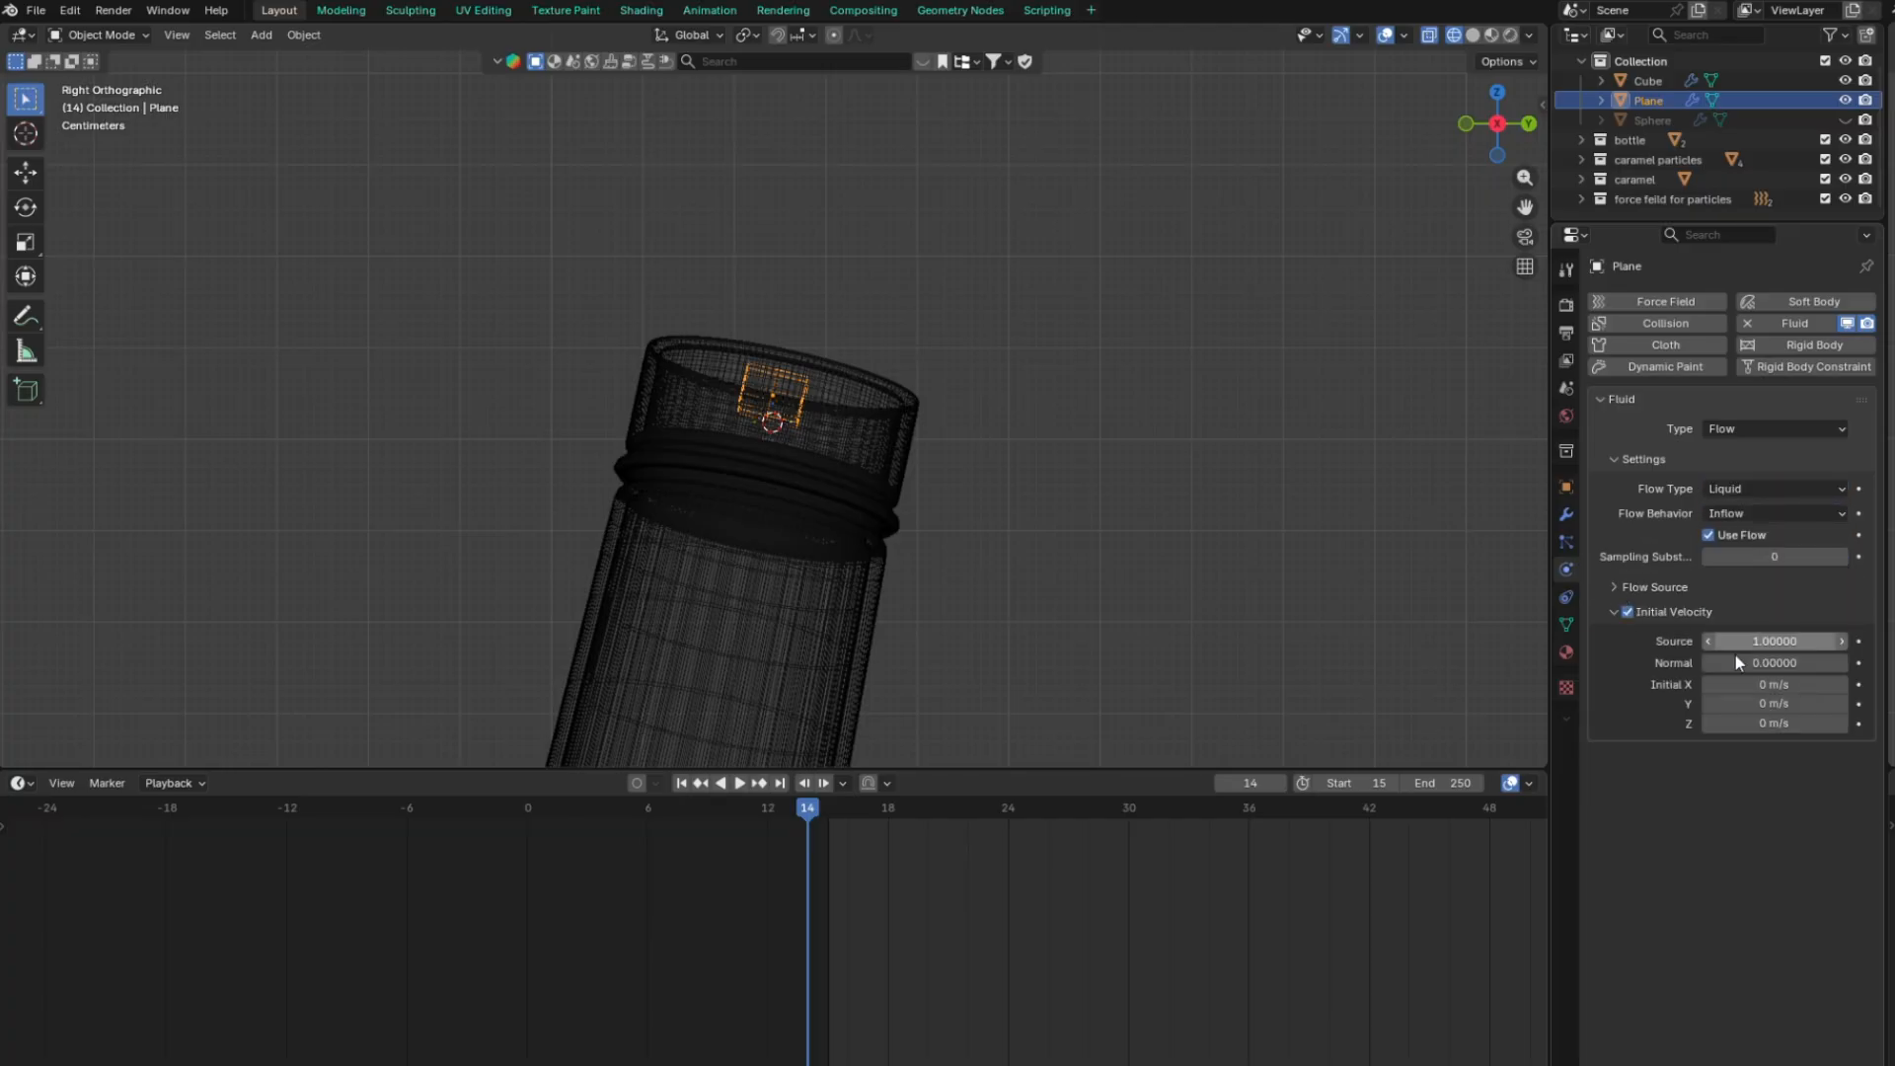
{"action": "left_click", "coordinate": [732, 783]}
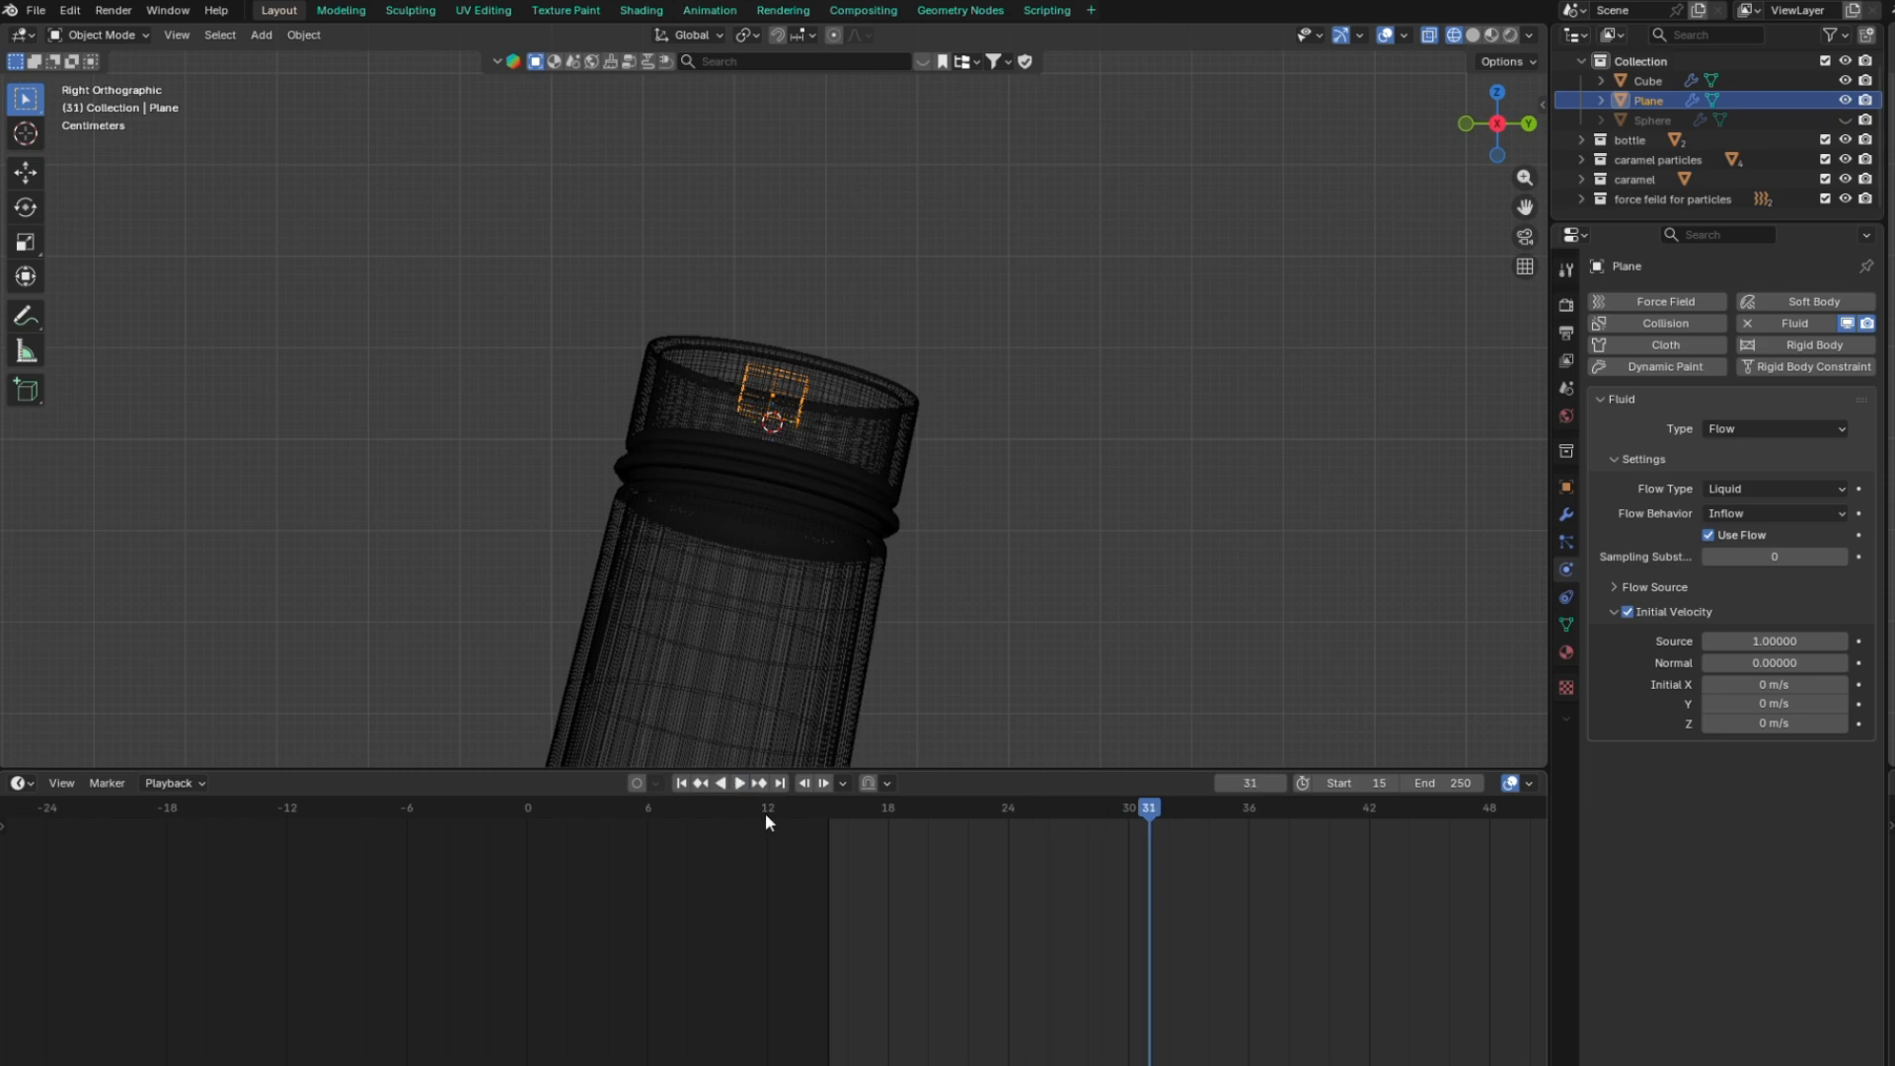
{"action": "left_click", "coordinate": [683, 785]}
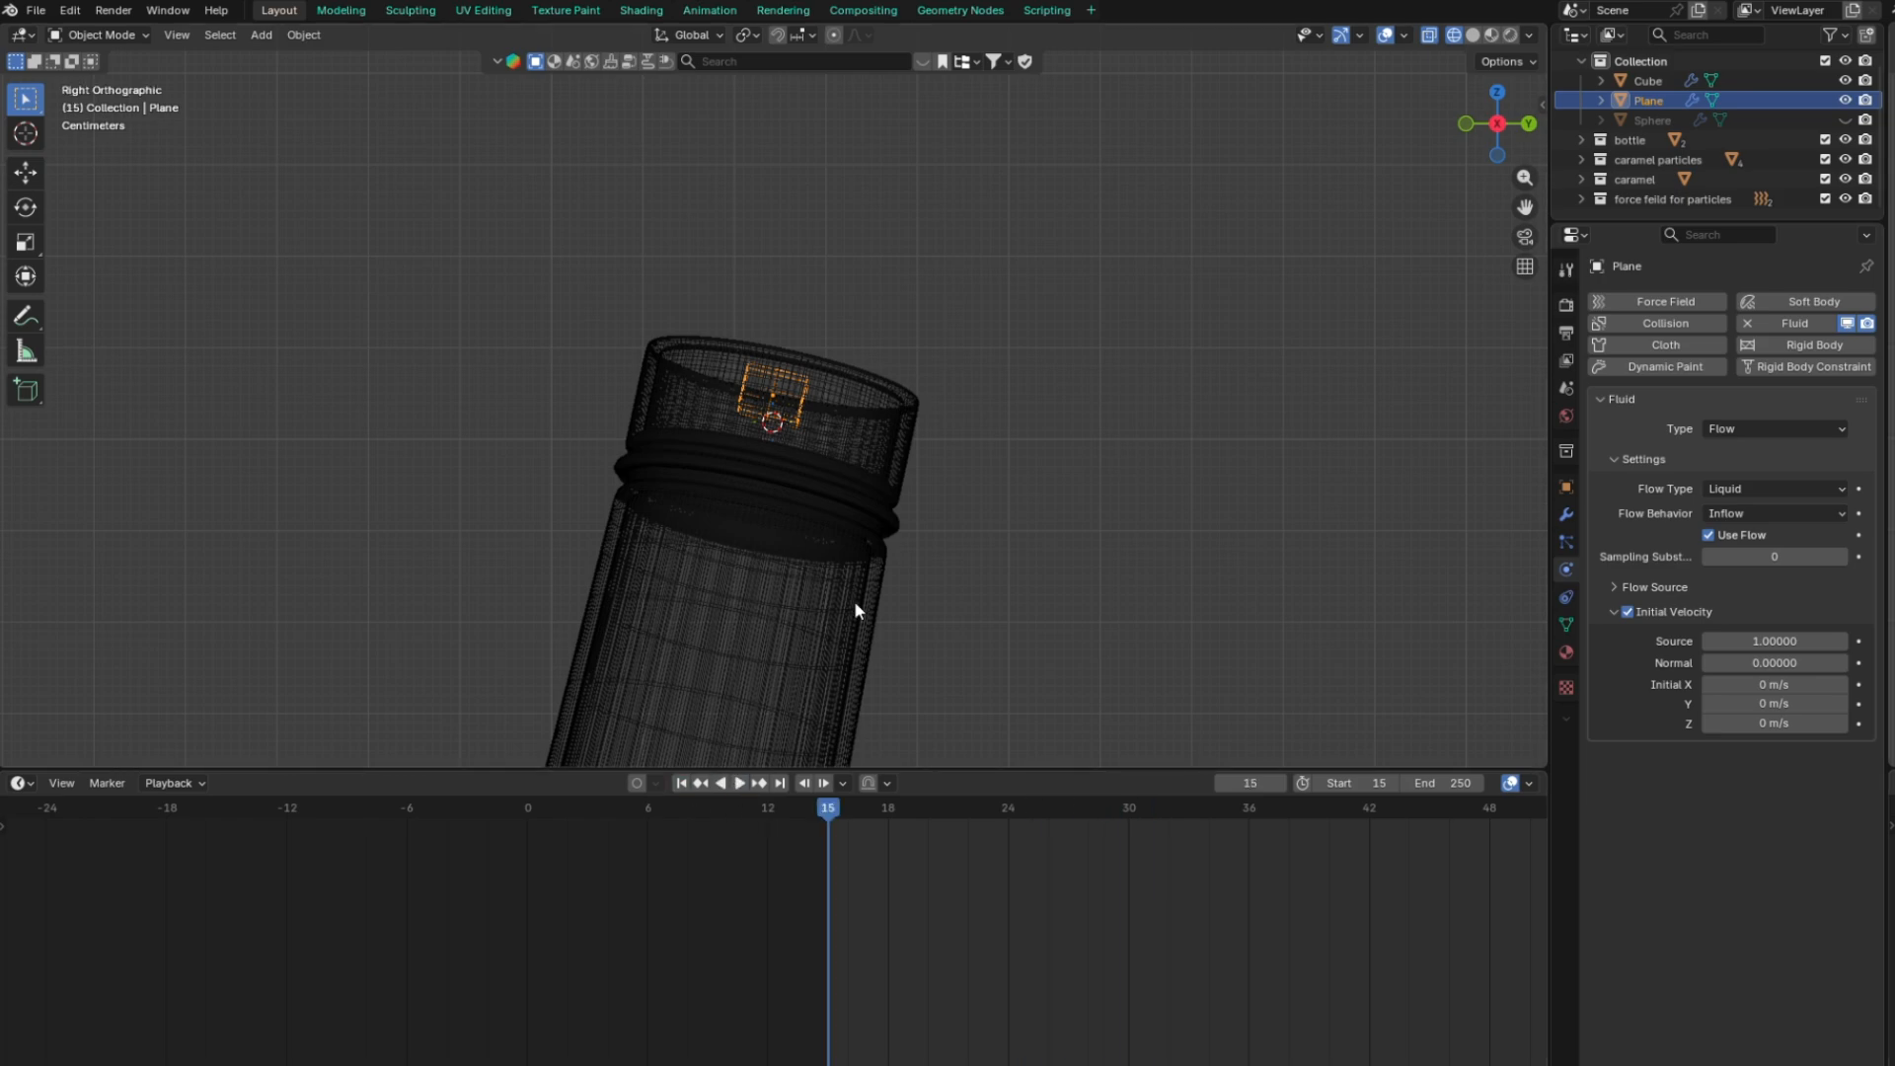
Select the fluid domain cube and set its cache start frame to 15
{"action": "scroll", "coordinate": [821, 501], "scroll_direction": "down", "scroll_amount": 5}
{"action": "left_click", "coordinate": [830, 492]}
{"action": "scroll", "coordinate": [831, 494], "scroll_direction": "up", "scroll_amount": 4}
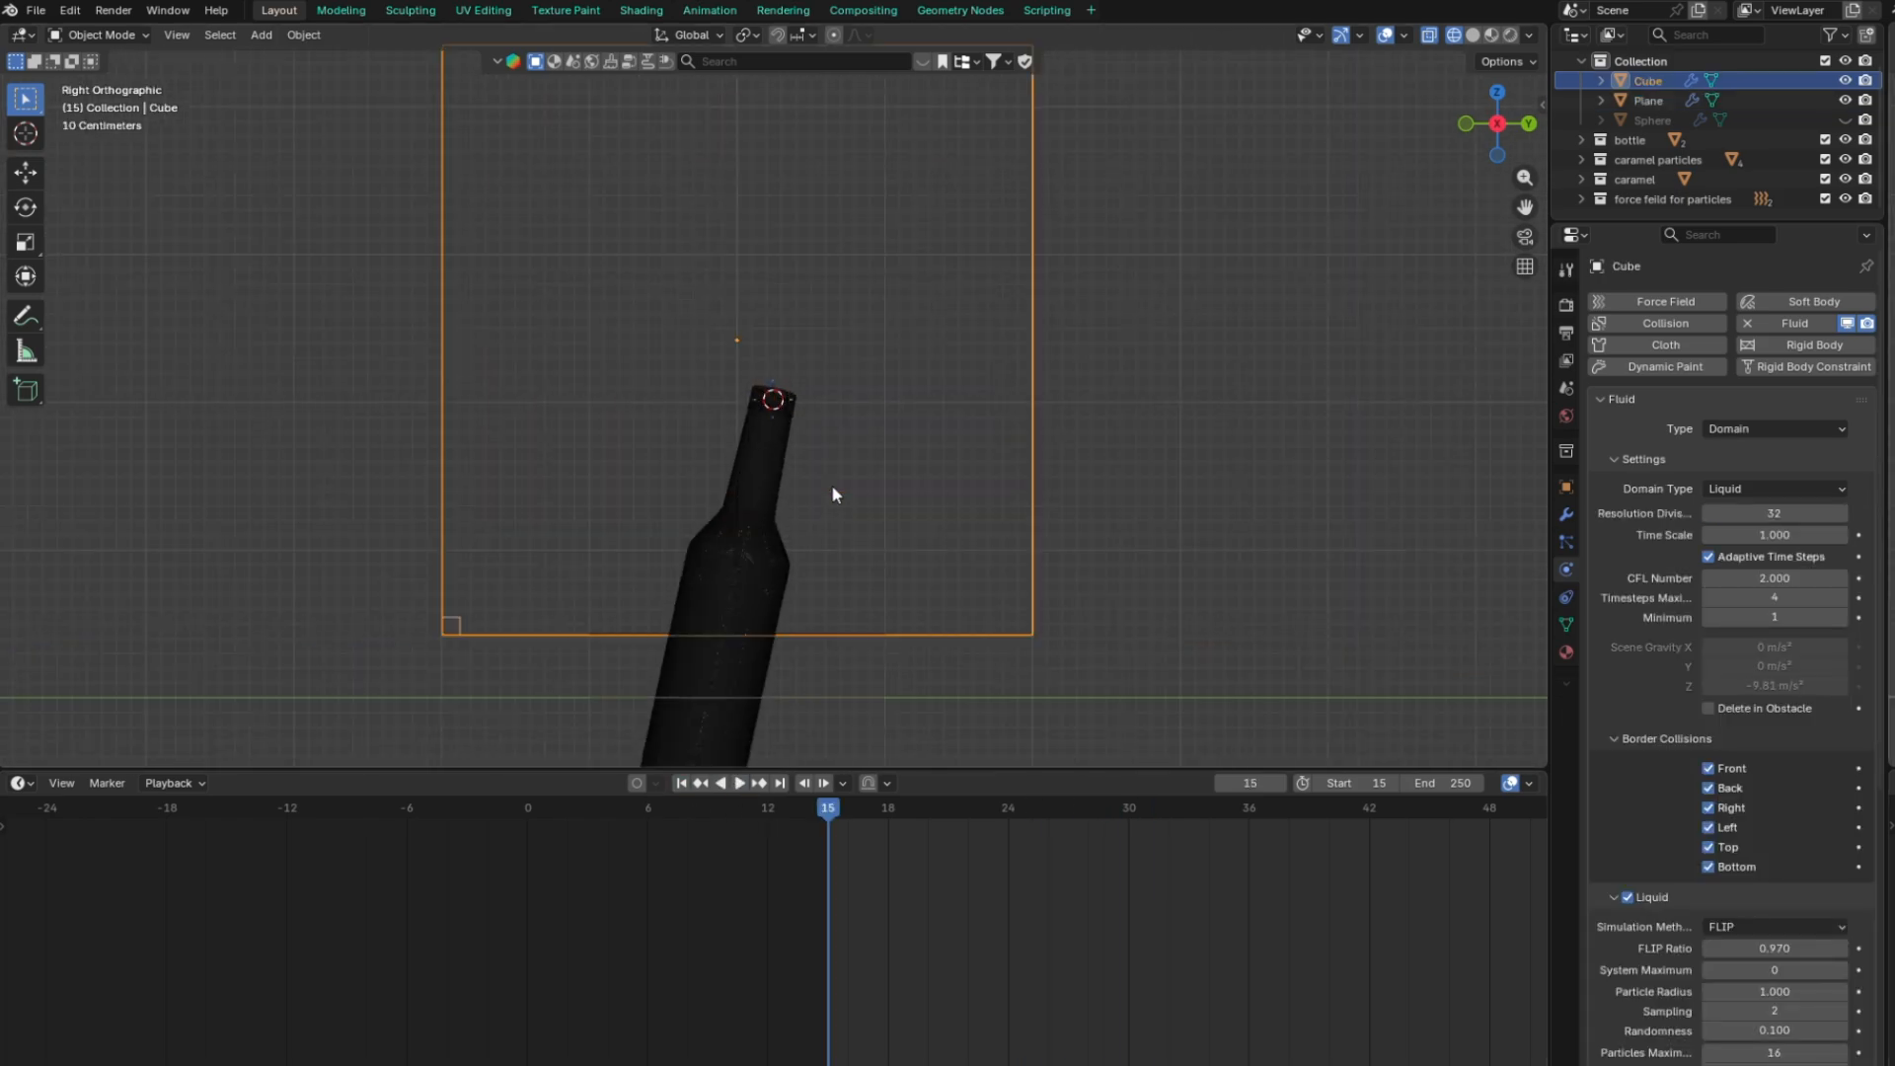
{"action": "middle_click_drag", "start_coordinate": [831, 494], "coordinate": [736, 501]}
{"action": "scroll", "coordinate": [736, 501], "scroll_direction": "up", "scroll_amount": 2}
{"action": "scroll", "coordinate": [1535, 811], "scroll_direction": "down", "scroll_amount": 2}
{"action": "scroll", "coordinate": [1719, 987], "scroll_direction": "down", "scroll_amount": 10}
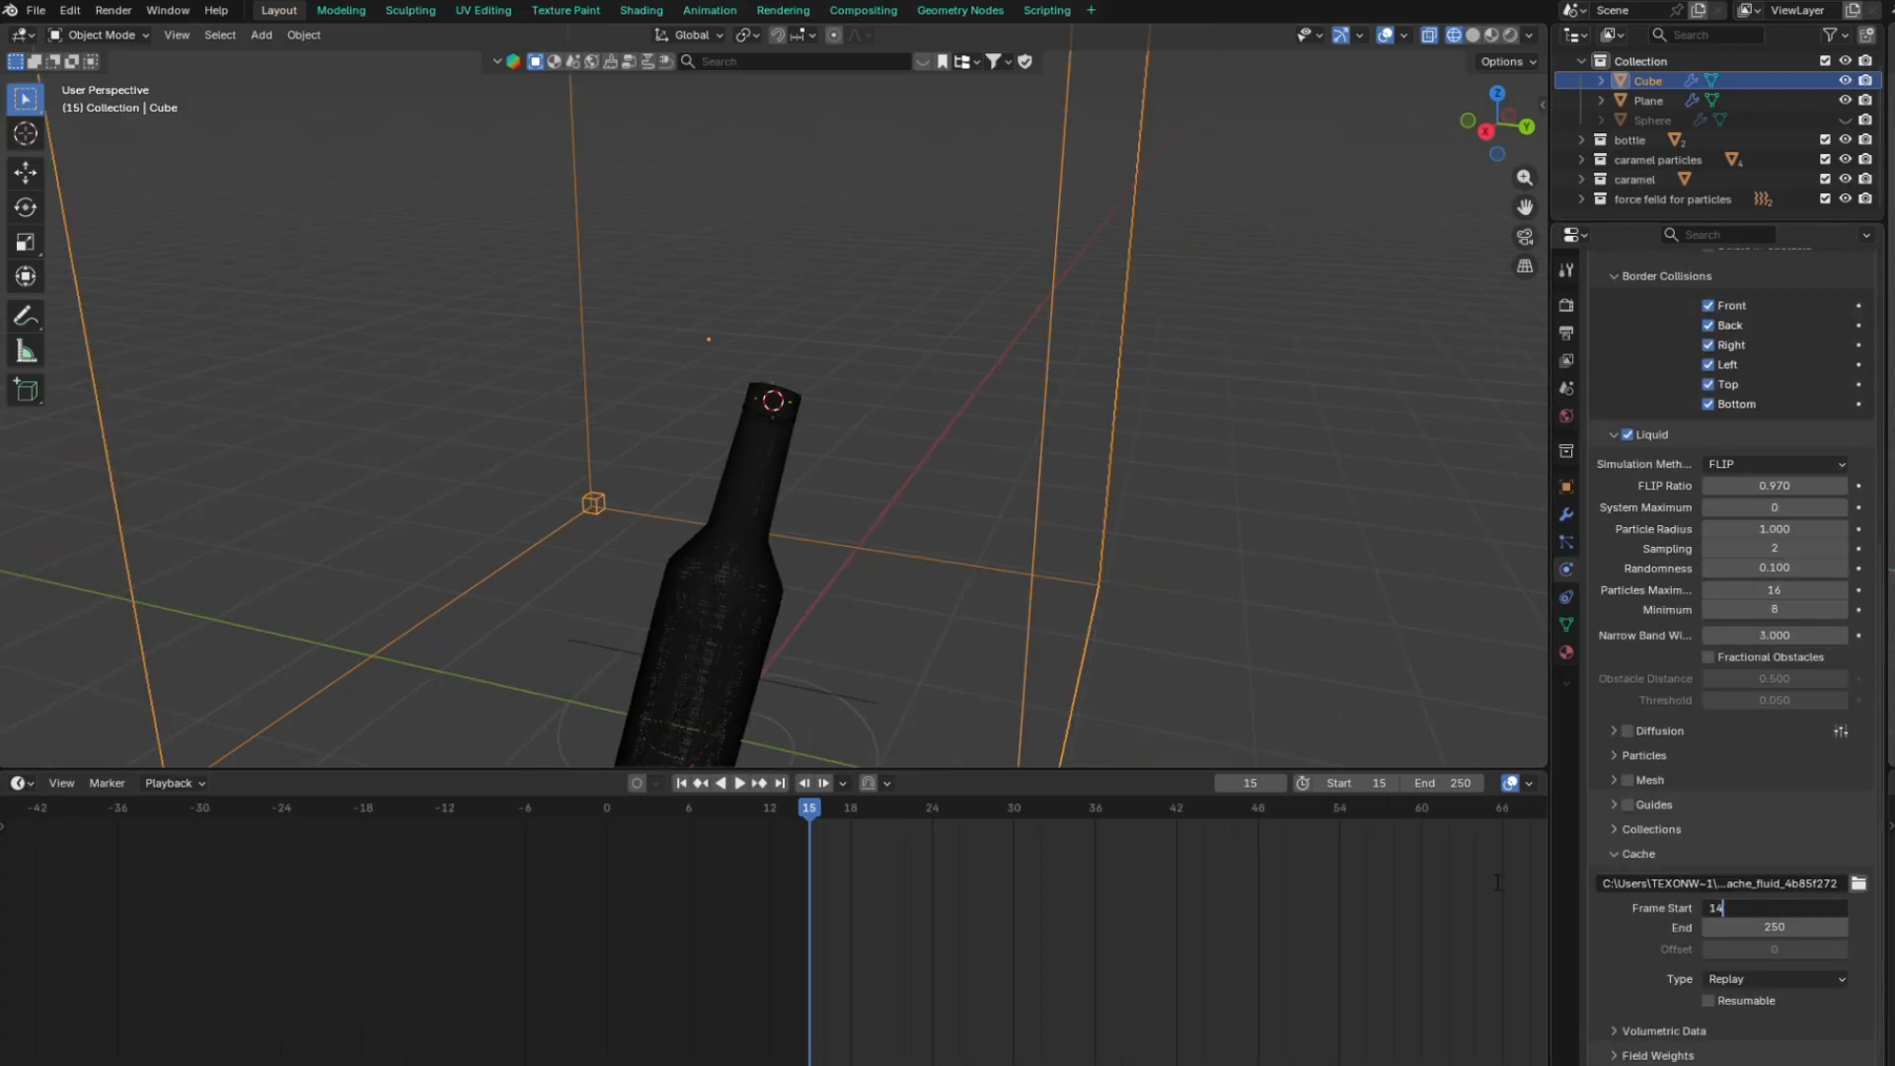
{"action": "key", "text": "Return"}
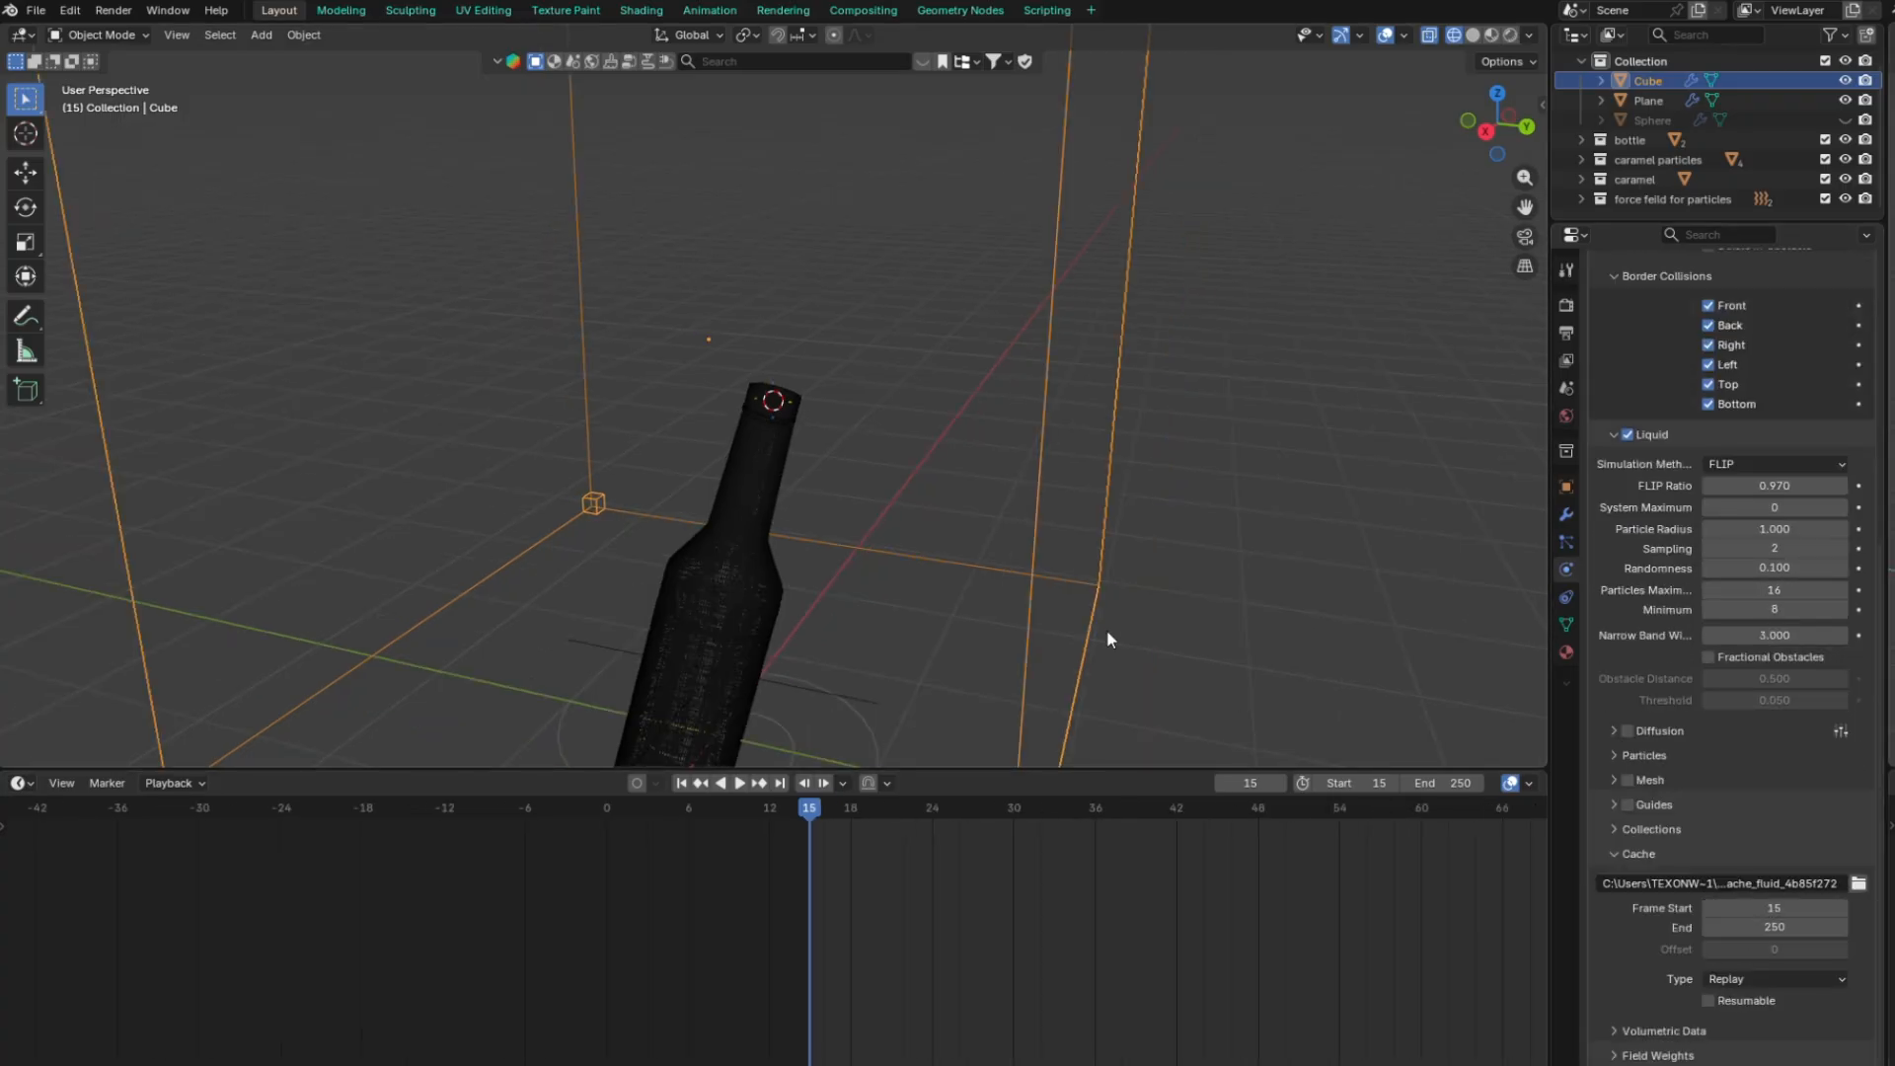
Set the fluid domain's Resolution Divisions to 64
{"action": "scroll", "coordinate": [801, 531], "scroll_direction": "down", "scroll_amount": 10}
{"action": "scroll", "coordinate": [841, 507], "scroll_direction": "up", "scroll_amount": 8}
{"action": "middle_click_drag", "start_coordinate": [797, 530], "coordinate": [854, 566]}
{"action": "scroll", "coordinate": [842, 511], "scroll_direction": "up", "scroll_amount": 2}
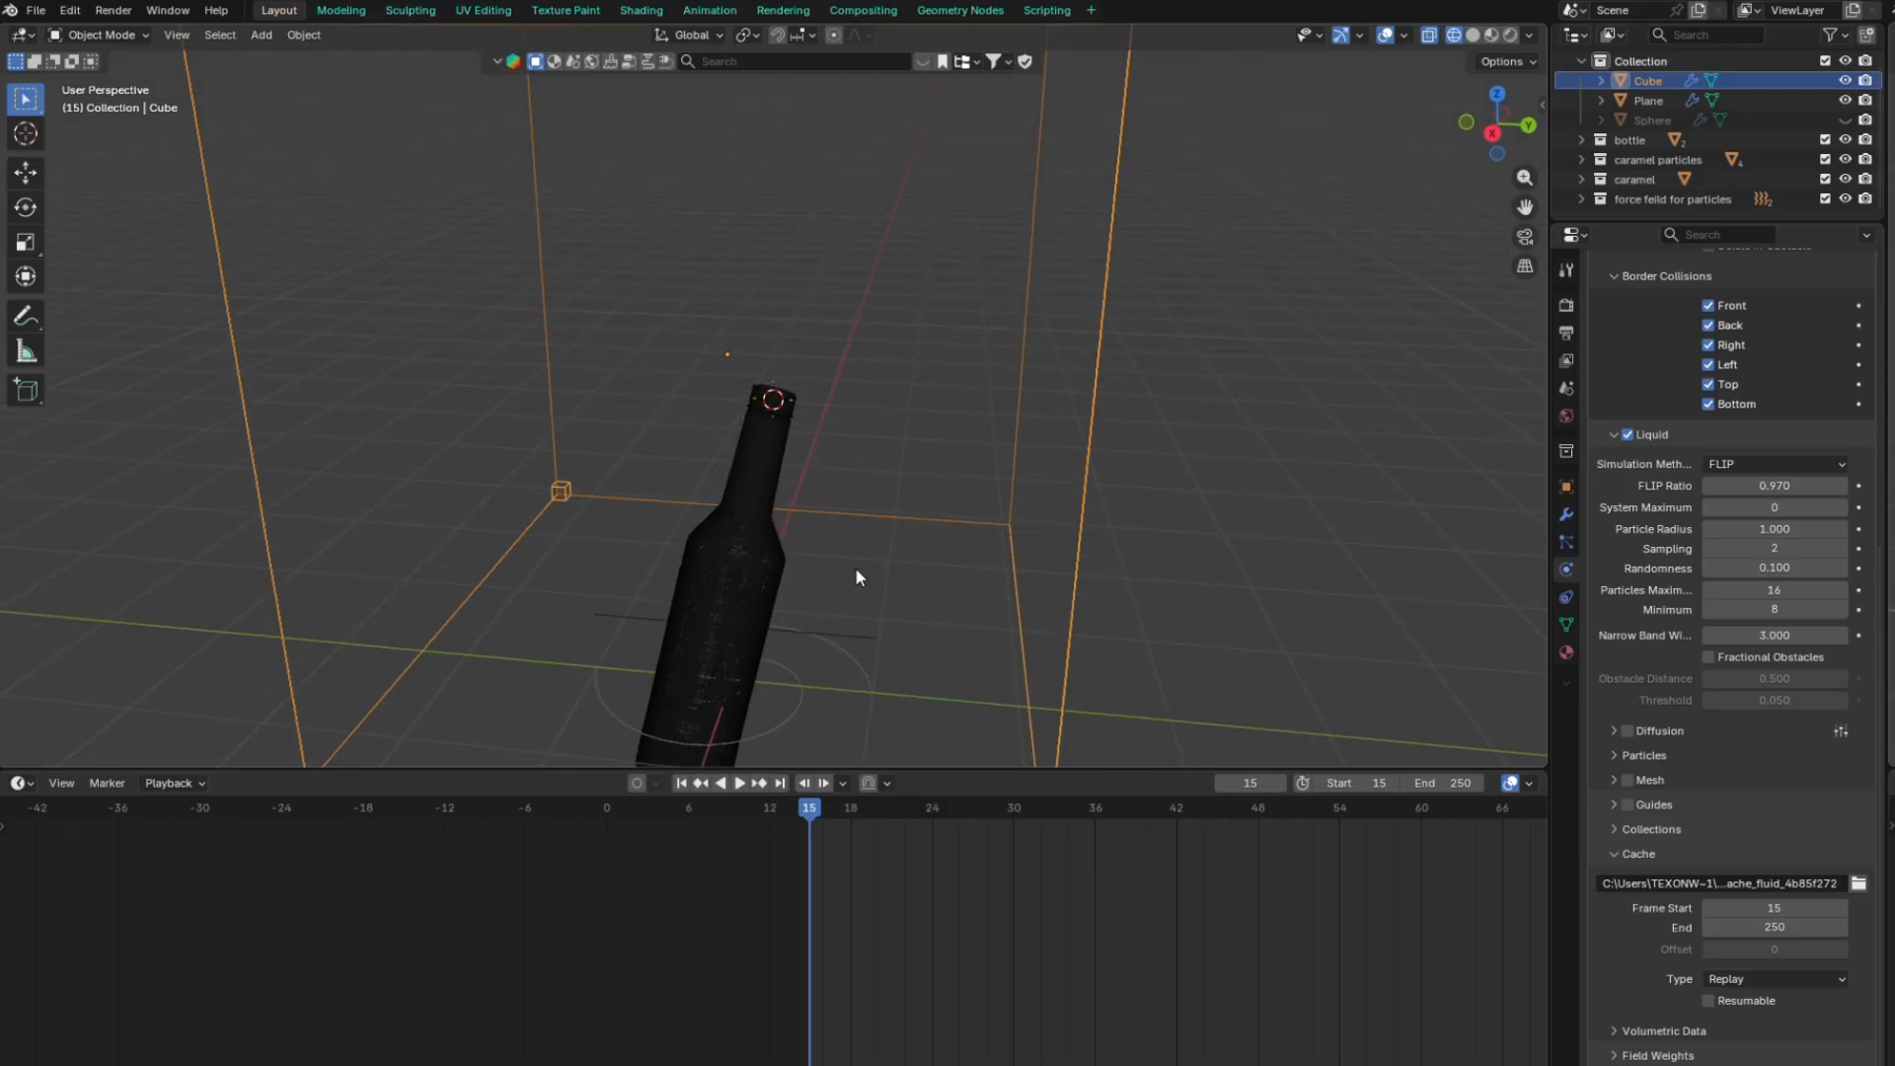
{"action": "scroll", "coordinate": [1839, 465], "scroll_direction": "up", "scroll_amount": 8}
{"action": "left_click", "coordinate": [1844, 448]}
{"action": "left_click", "coordinate": [1844, 448]}
{"action": "left_click", "coordinate": [1843, 448]}
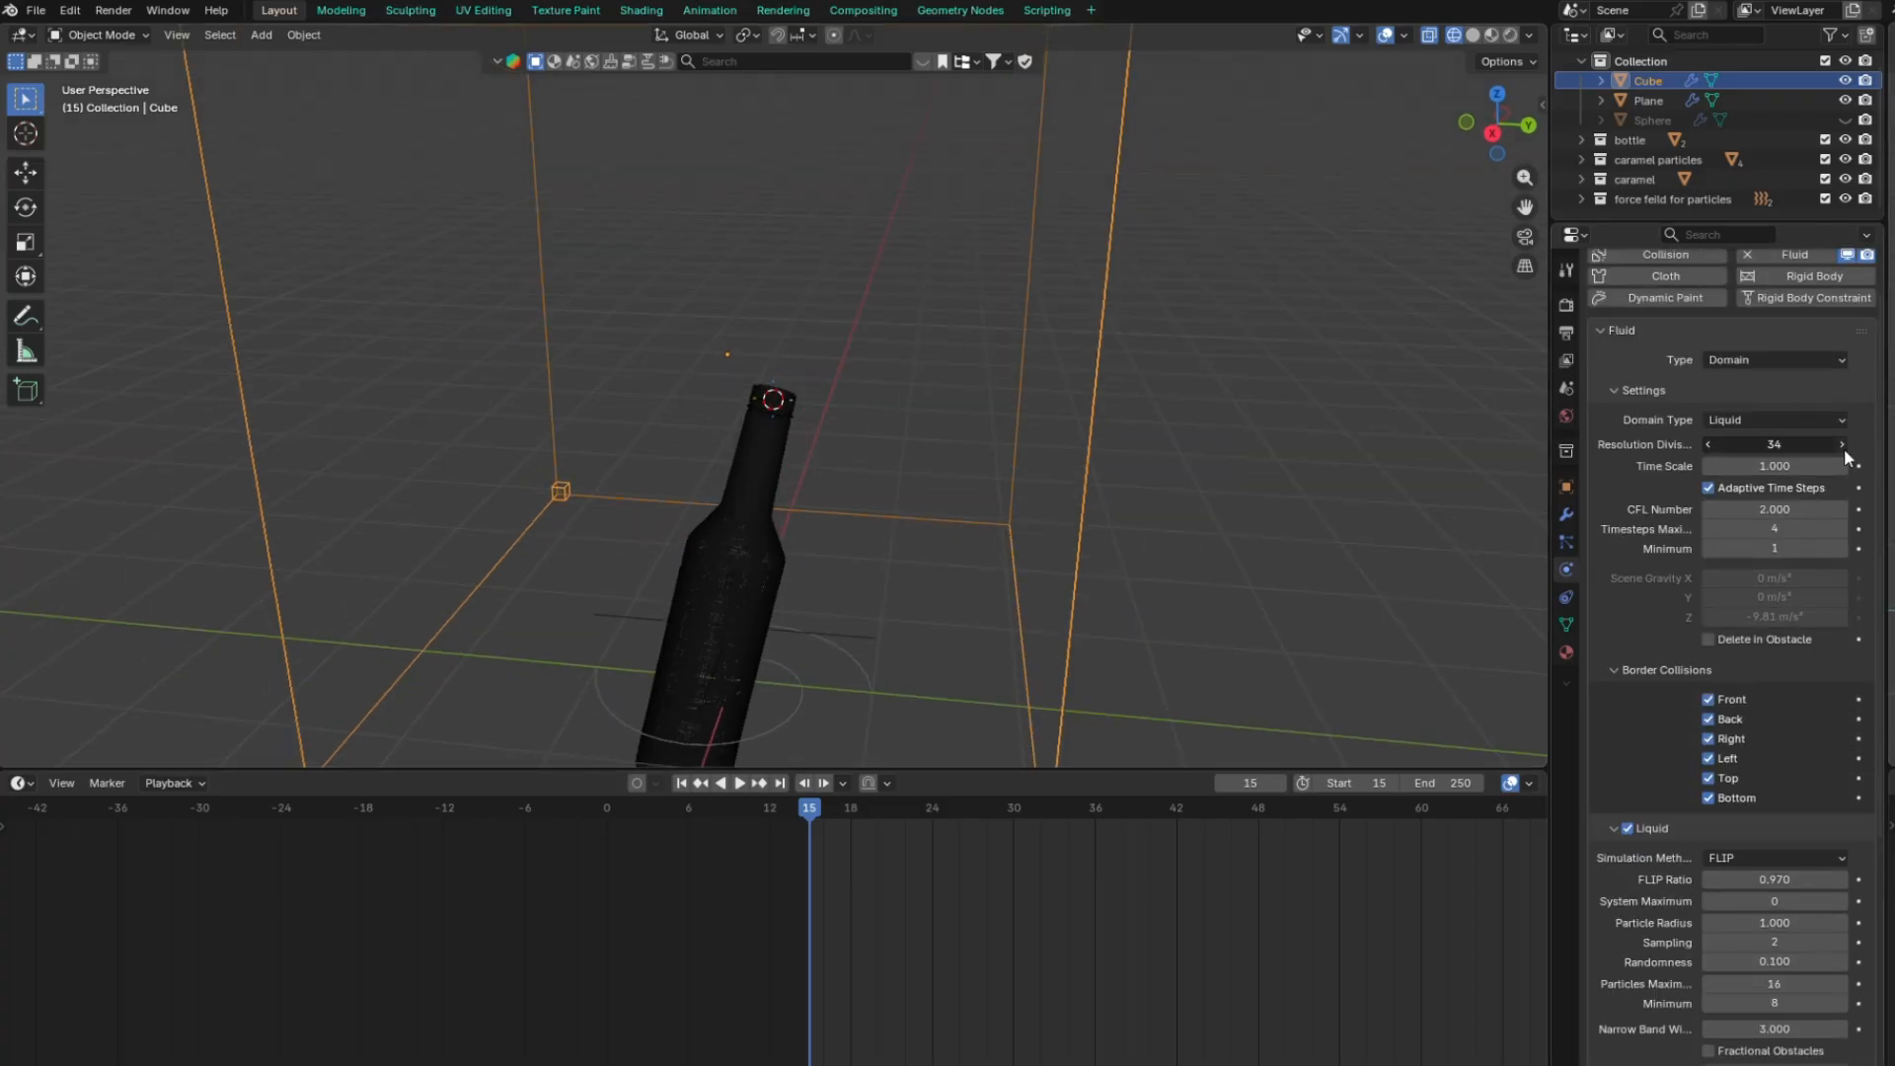
{"action": "left_click", "coordinate": [1843, 448]}
{"action": "left_click", "coordinate": [1798, 450]}
{"action": "key", "text": "Return"}
Play the liquid simulation from frame 15 and examine the bottle's mouth up close
{"action": "scroll", "coordinate": [1000, 546], "scroll_direction": "down", "scroll_amount": 4}
{"action": "left_click", "coordinate": [740, 780]}
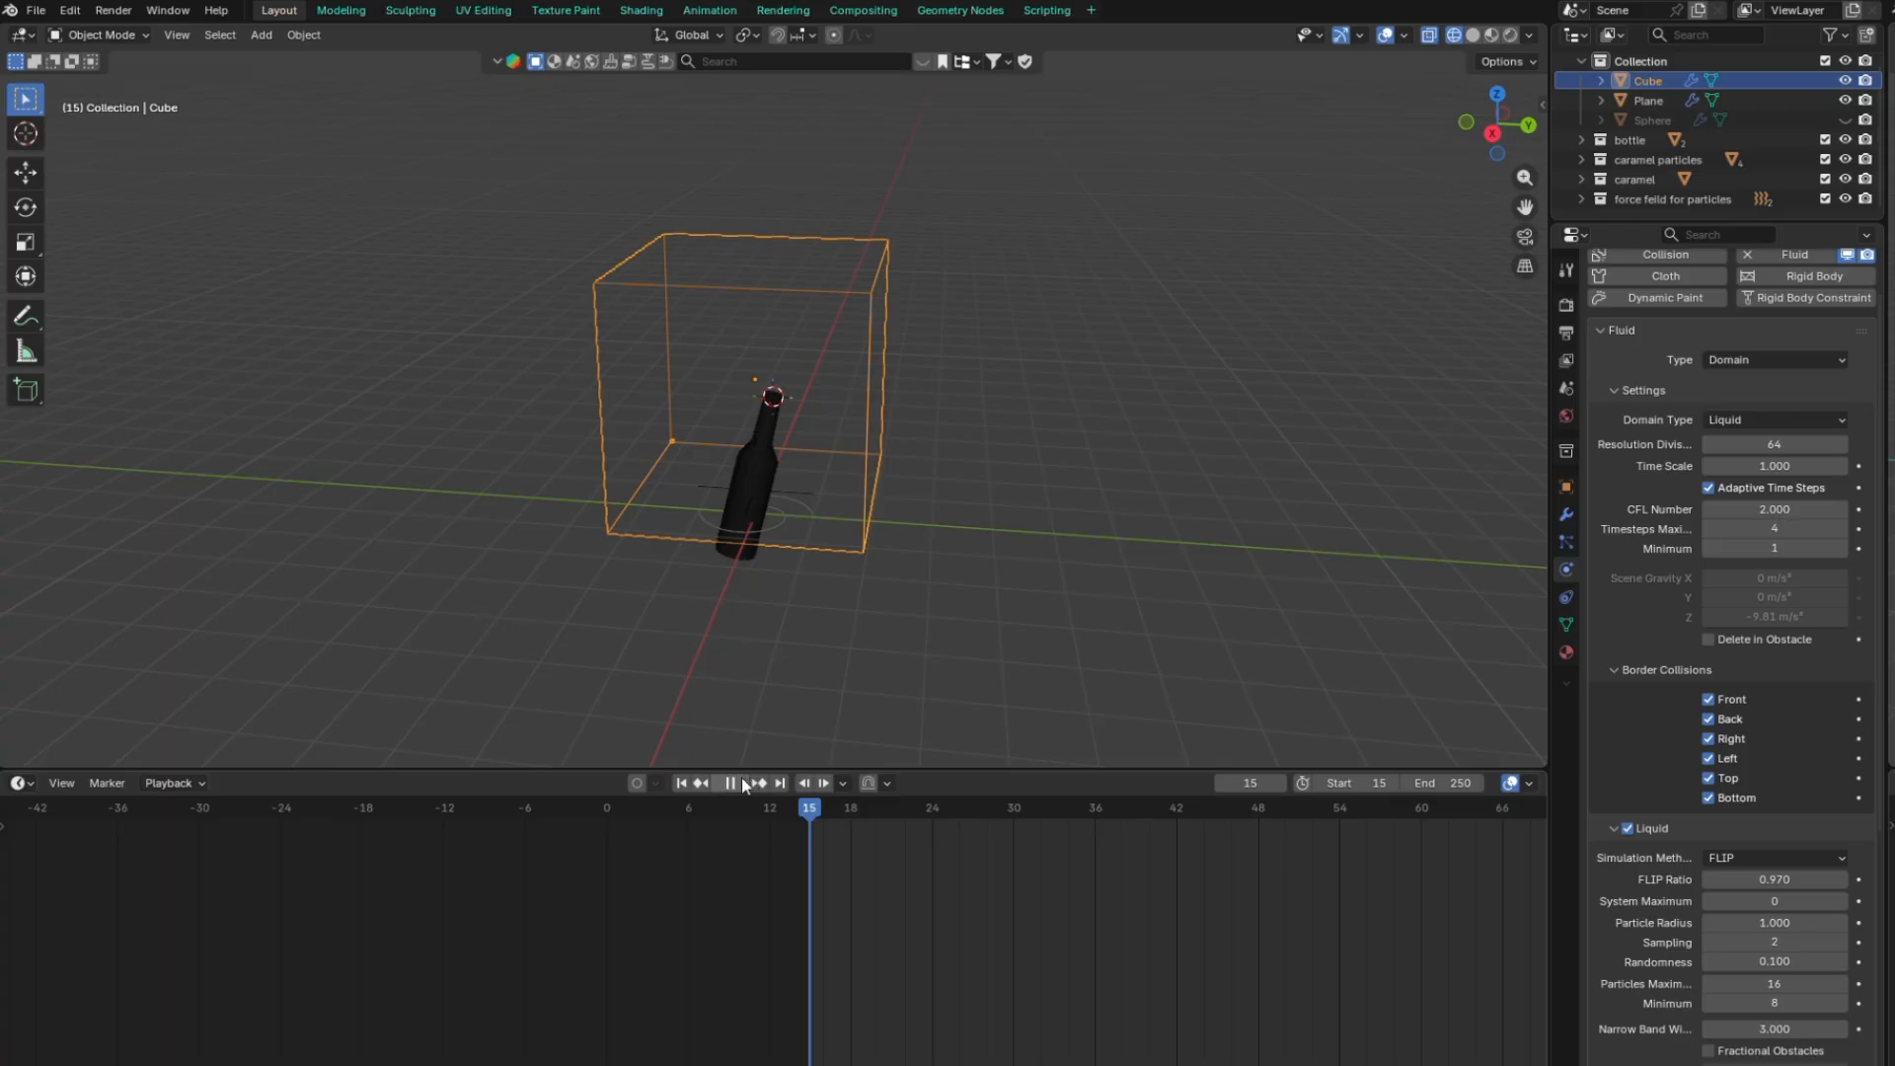
{"action": "scroll", "coordinate": [820, 550], "scroll_direction": "up", "scroll_amount": 8}
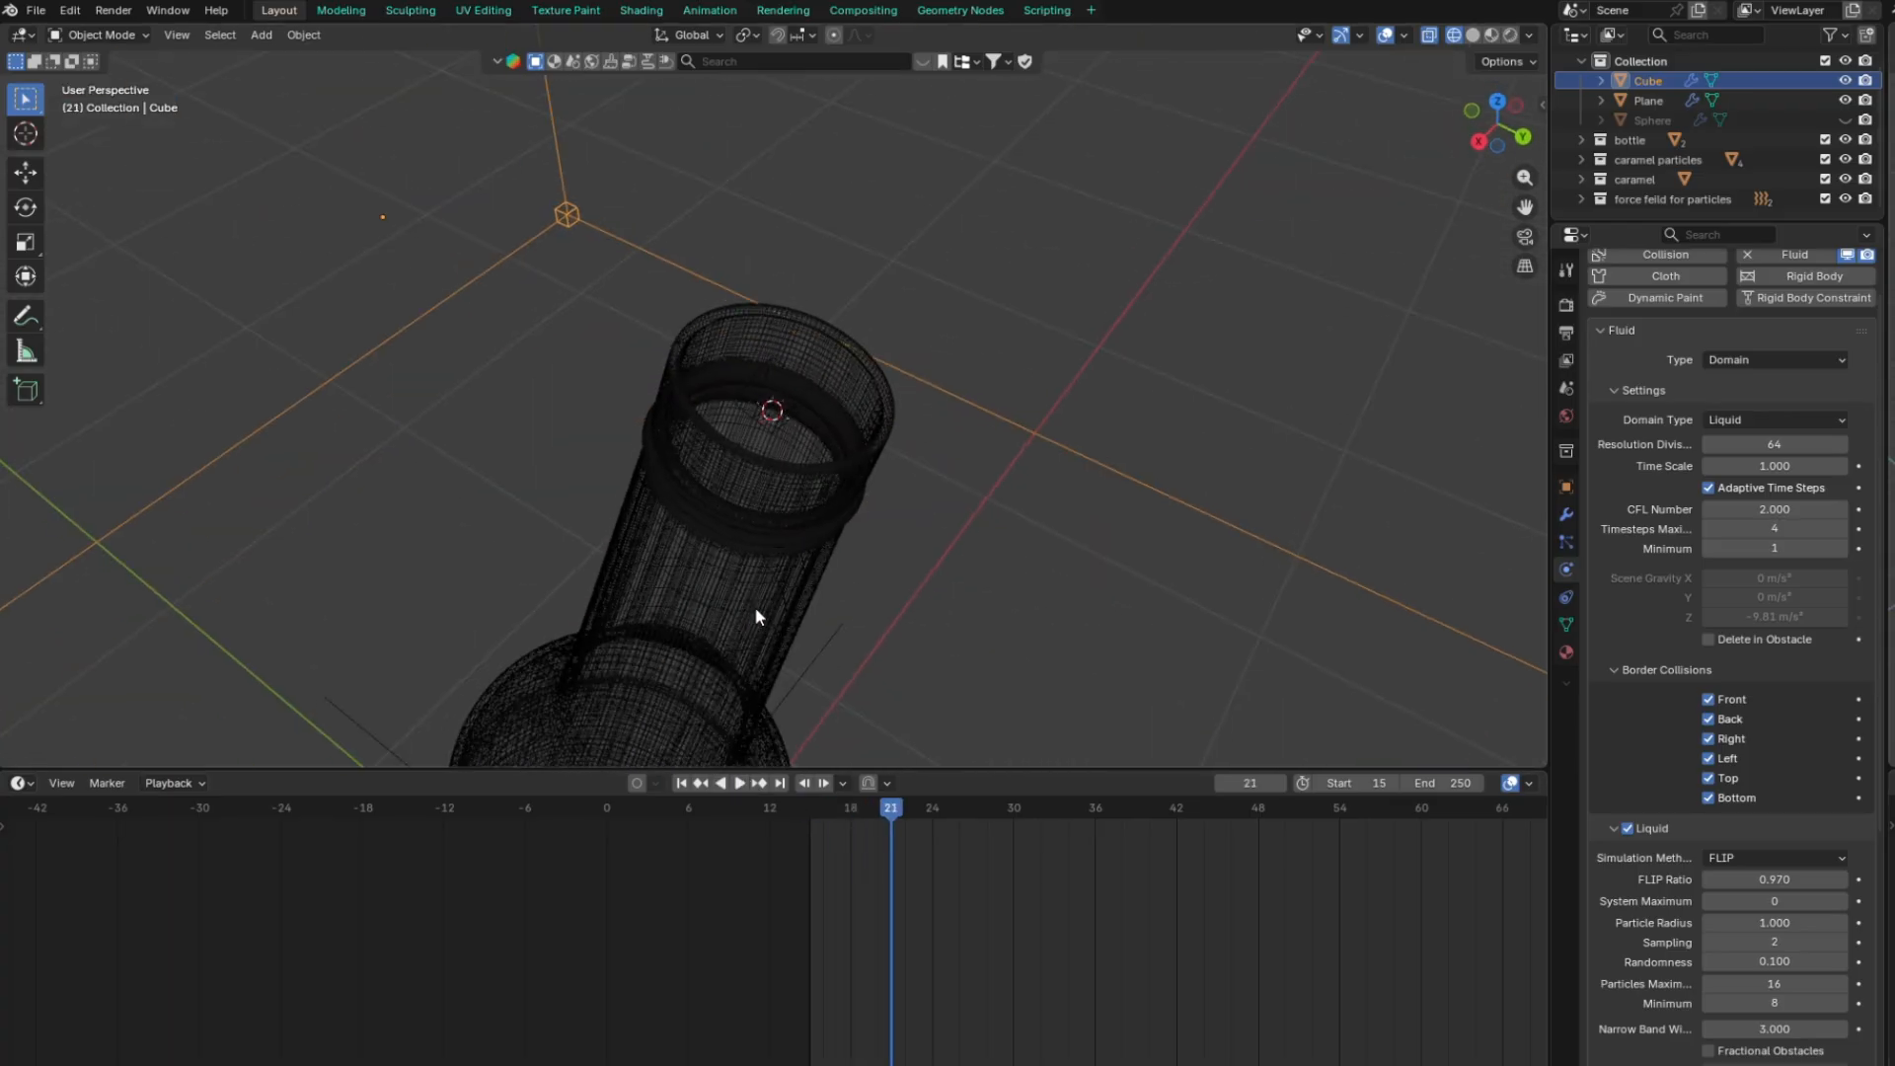
Select the small inflow box and set its flow source's Surface Emission to 2
{"action": "left_click", "coordinate": [774, 406]}
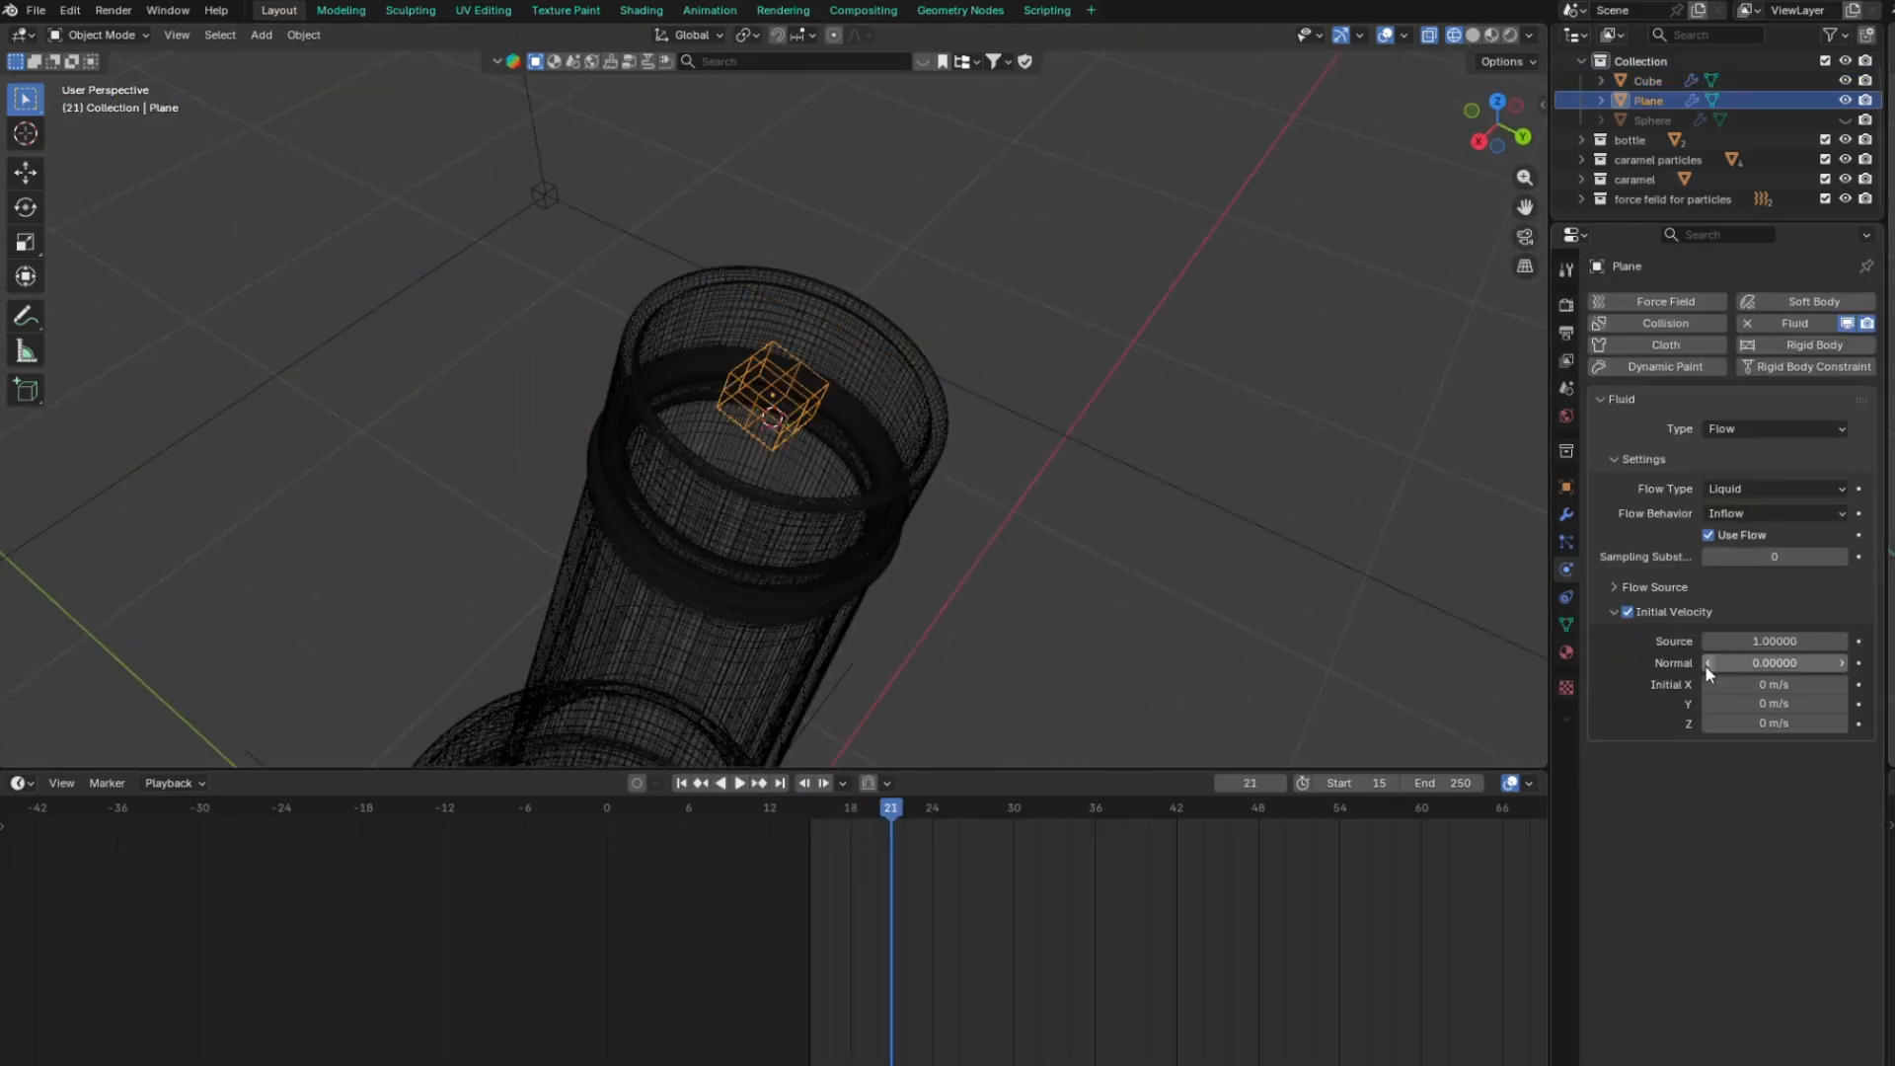
{"action": "left_click", "coordinate": [1616, 589]}
{"action": "left_click", "coordinate": [1742, 662]}
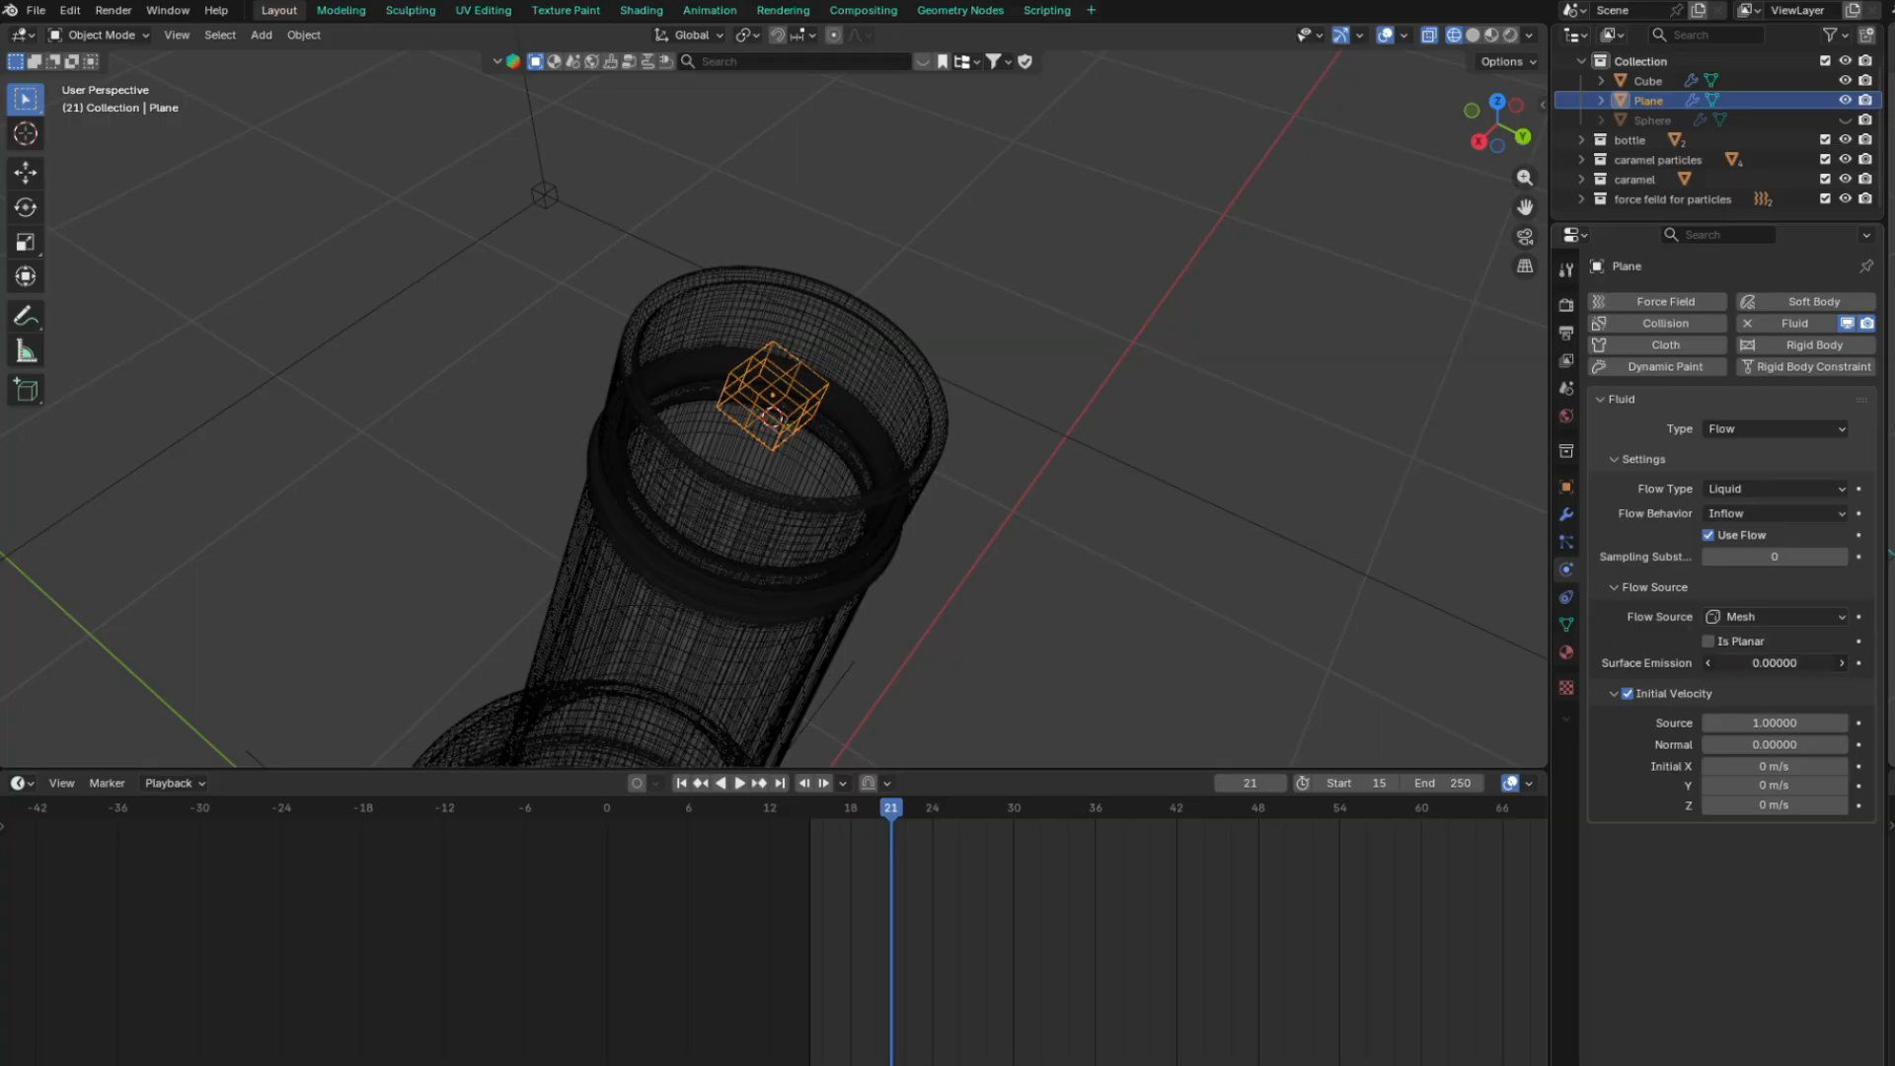
{"action": "type", "text": "2"}
{"action": "key", "text": "Return"}
{"action": "scroll", "coordinate": [954, 503], "scroll_direction": "down", "scroll_amount": 2}
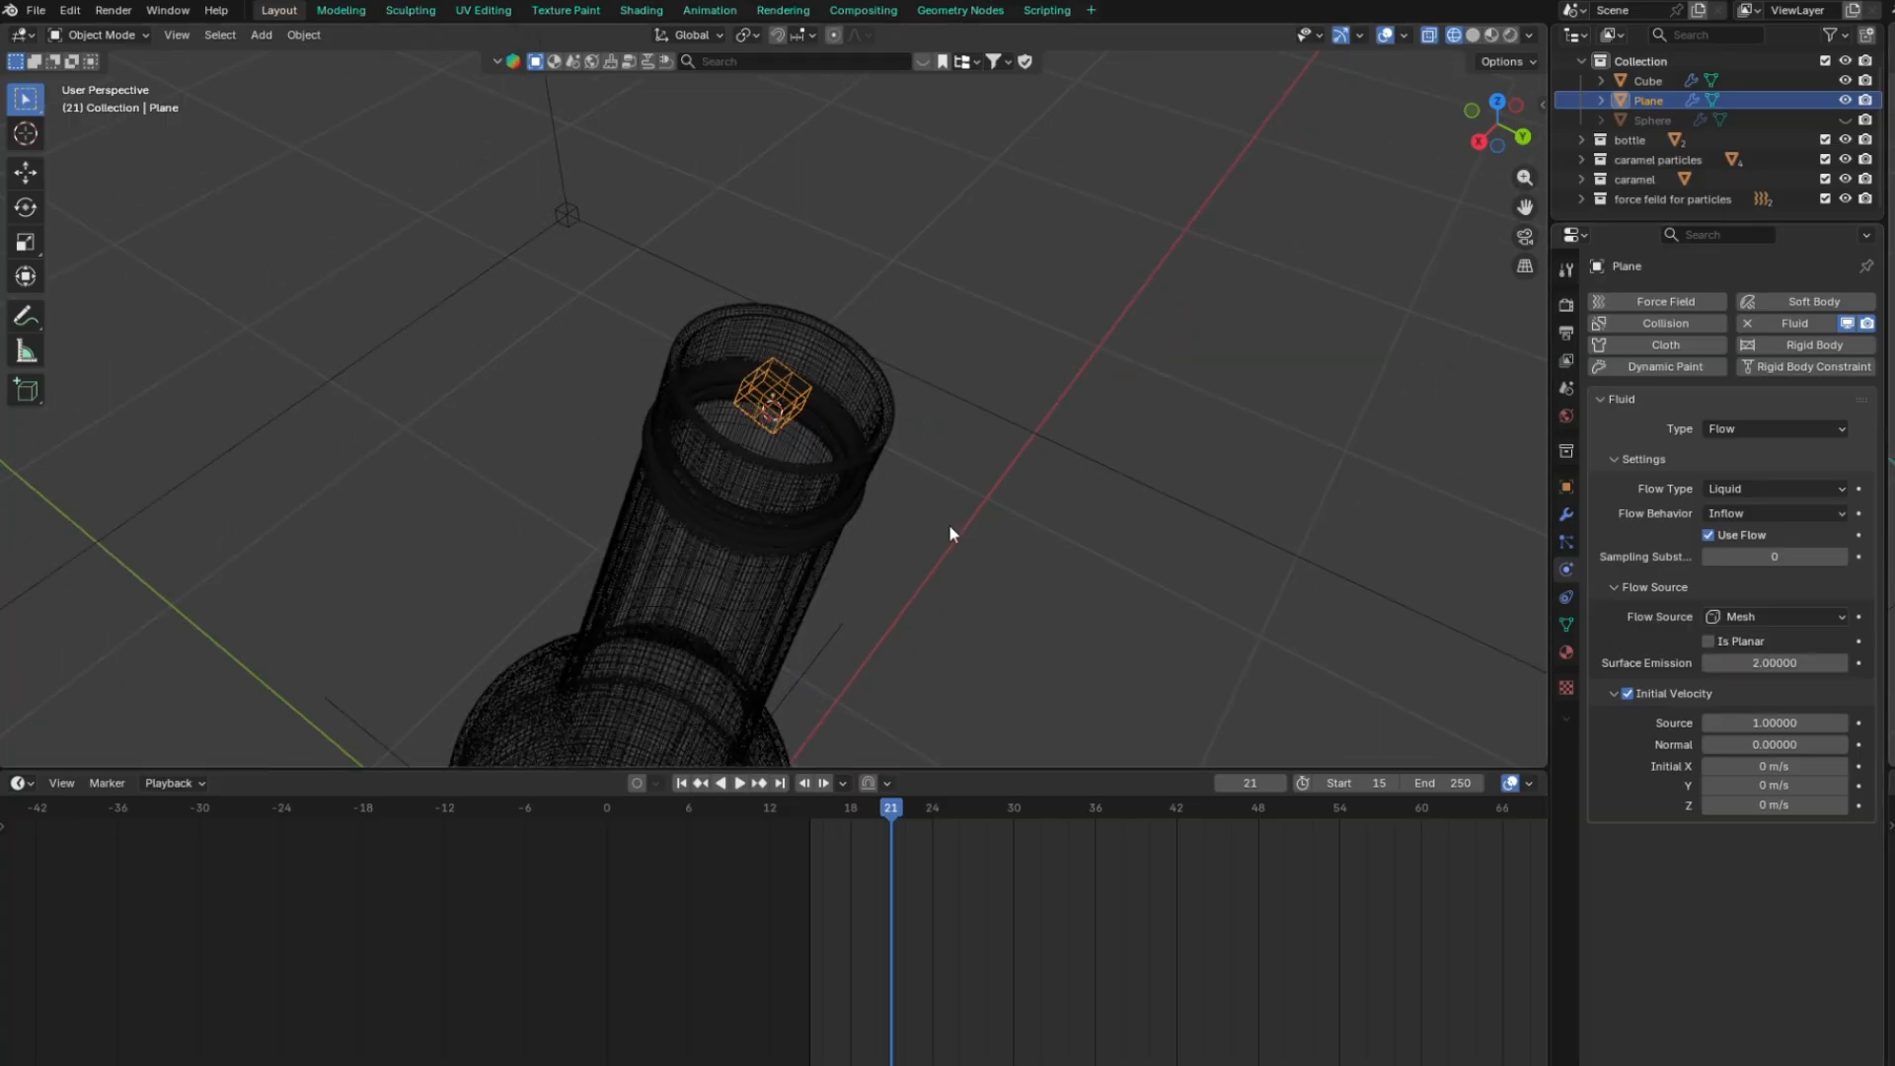
Return to the start frame and replay the simulation to examine the liquid leaving the bottle's mouth
{"action": "left_click", "coordinate": [688, 786]}
{"action": "middle_click_drag", "start_coordinate": [774, 662], "coordinate": [827, 548]}
{"action": "scroll", "coordinate": [786, 733], "scroll_direction": "down", "scroll_amount": 8}
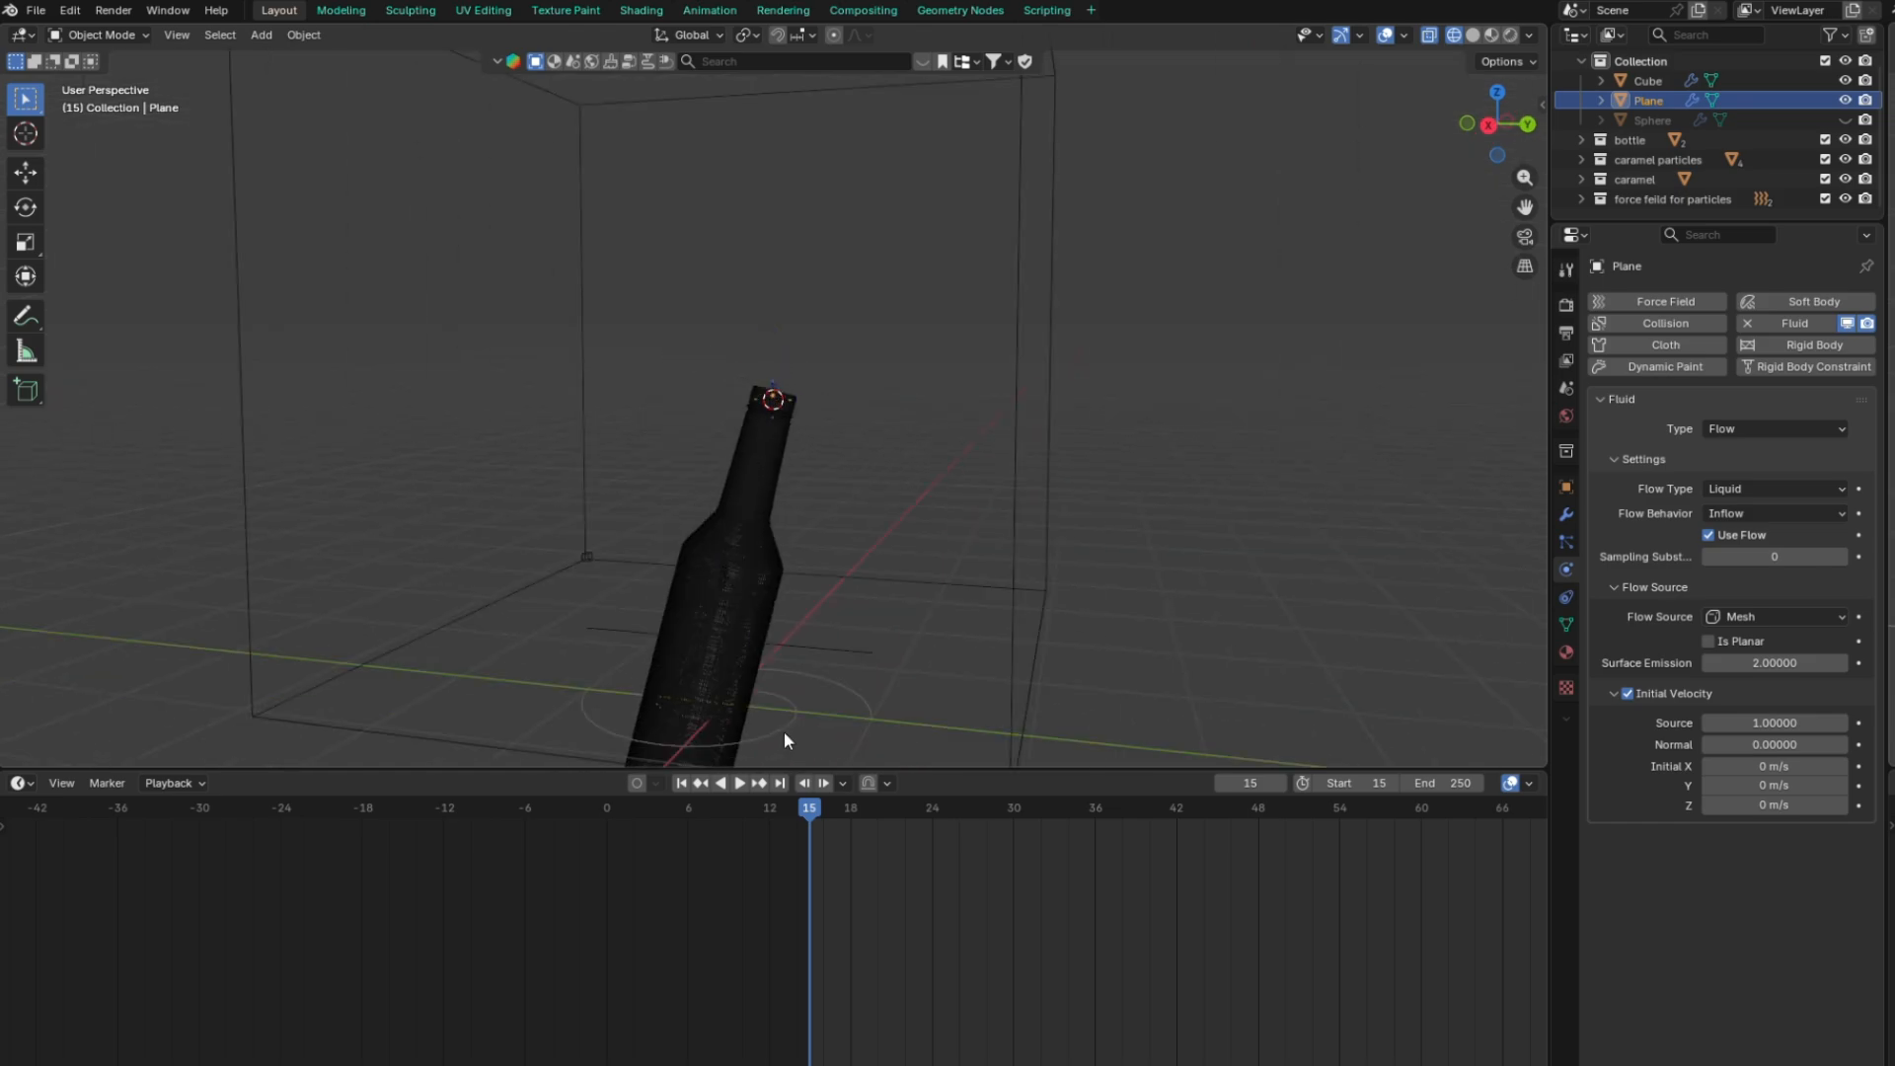
{"action": "left_click", "coordinate": [743, 784]}
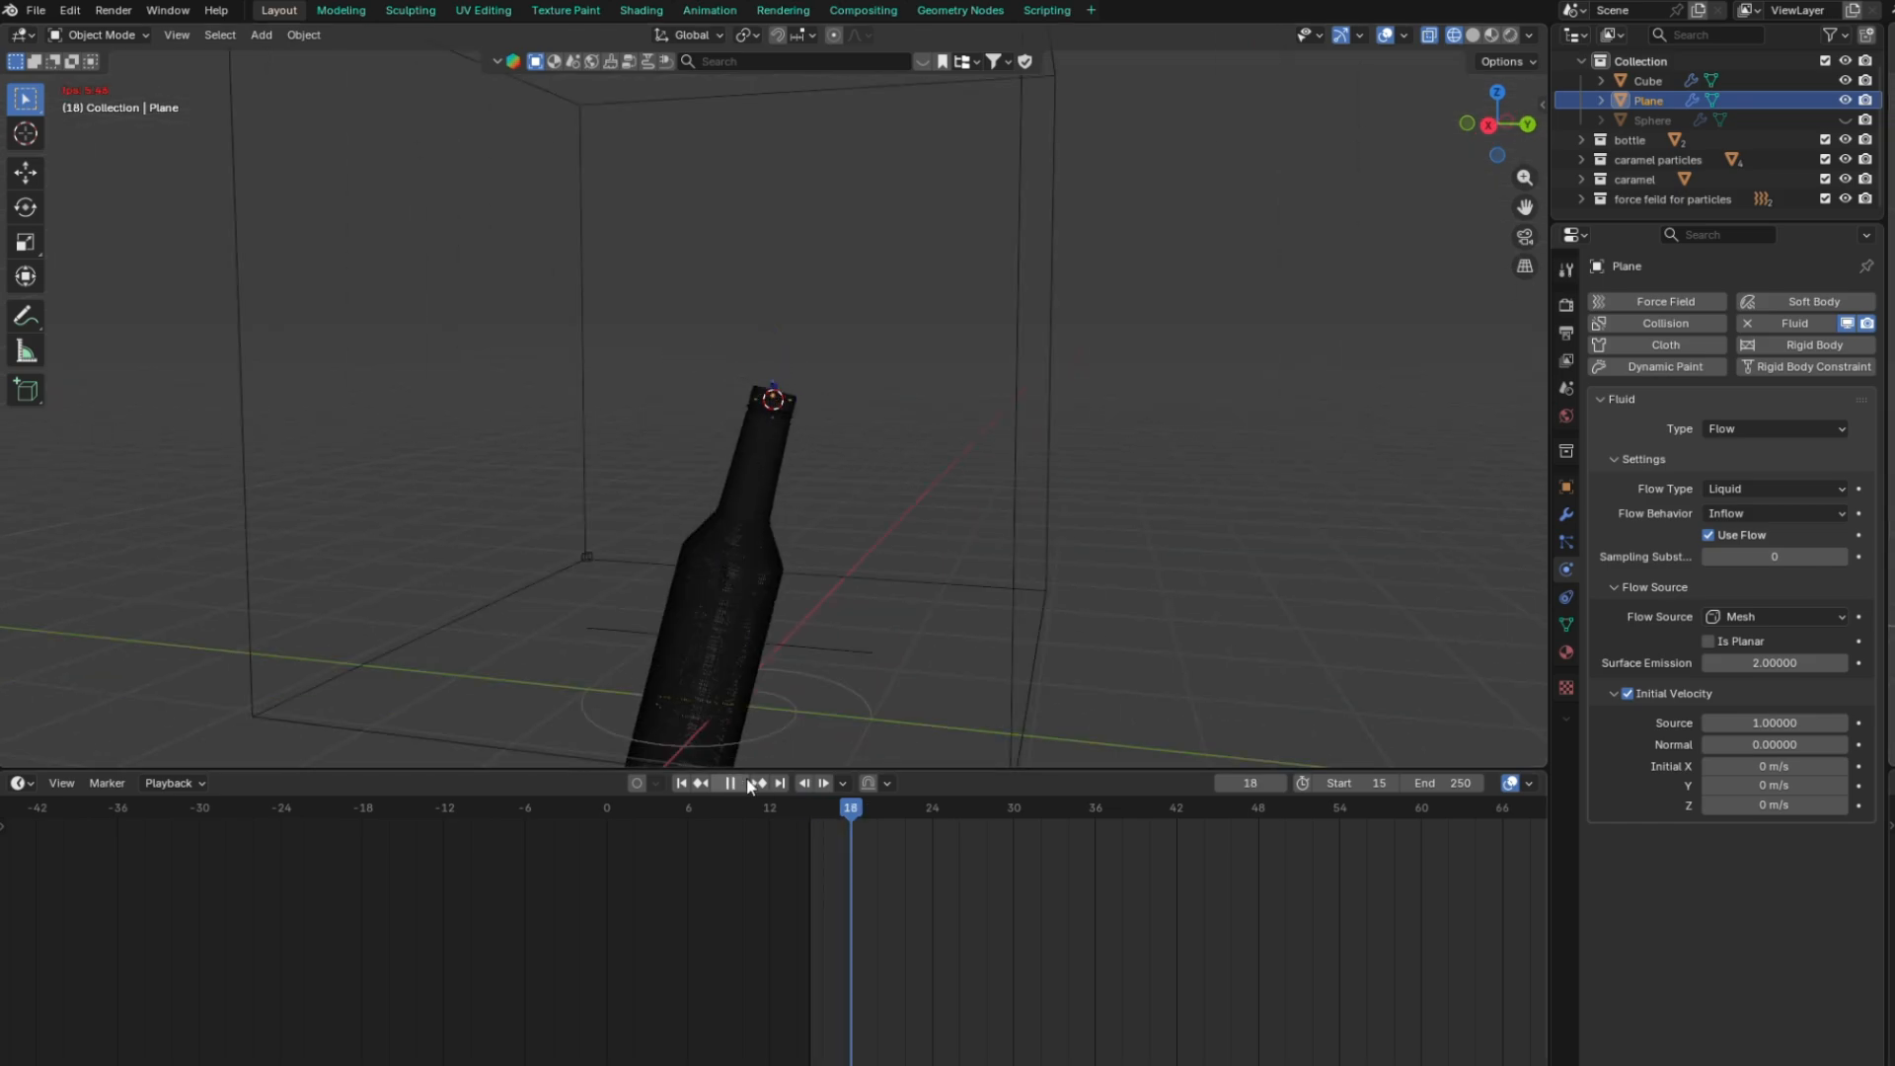
{"action": "left_click", "coordinate": [747, 784]}
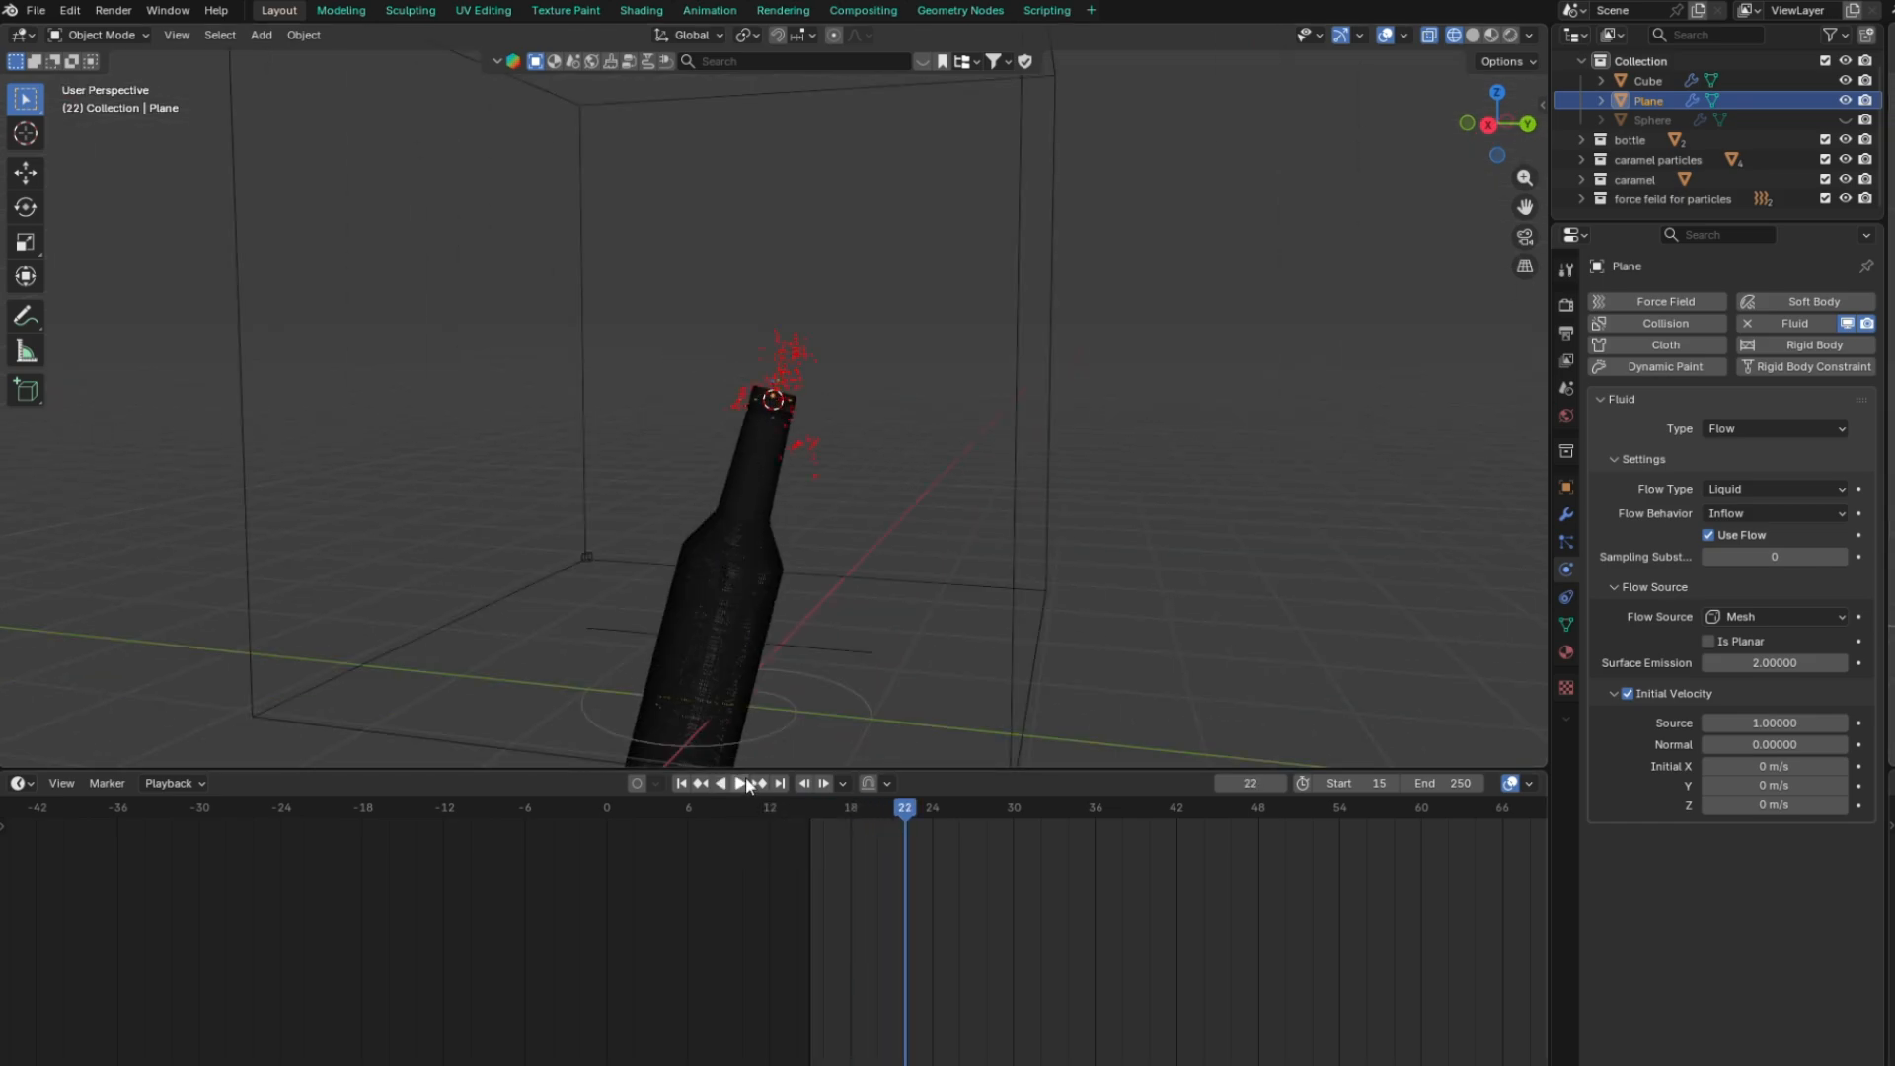
Add a Turbulence force field at the bottle's mouth, working from the right view
{"action": "middle_click_drag", "start_coordinate": [772, 625], "coordinate": [803, 671]}
{"action": "left_click", "coordinate": [807, 655]}
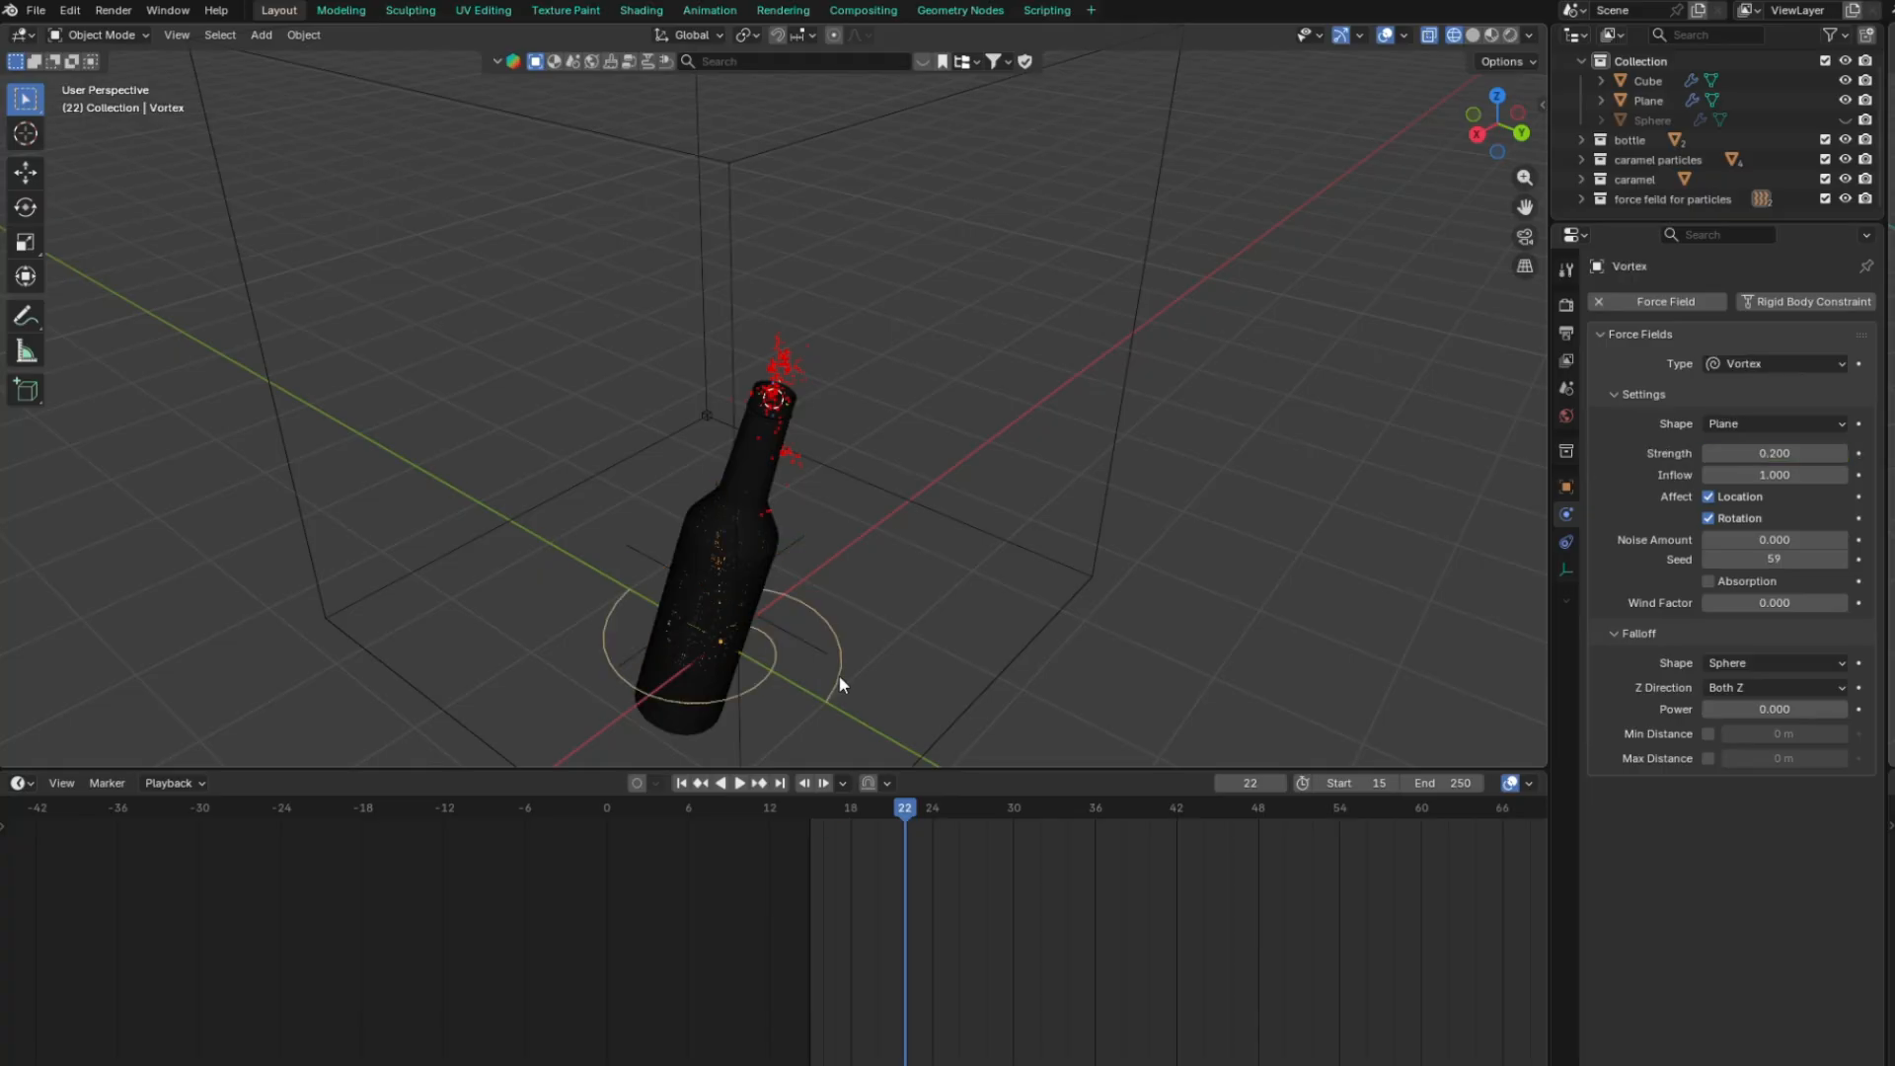
{"action": "left_click", "coordinate": [793, 645]}
{"action": "left_click", "coordinate": [827, 674]}
{"action": "left_click", "coordinate": [855, 632]}
{"action": "key", "text": "KP_3"}
{"action": "key", "text": "shift+a"}
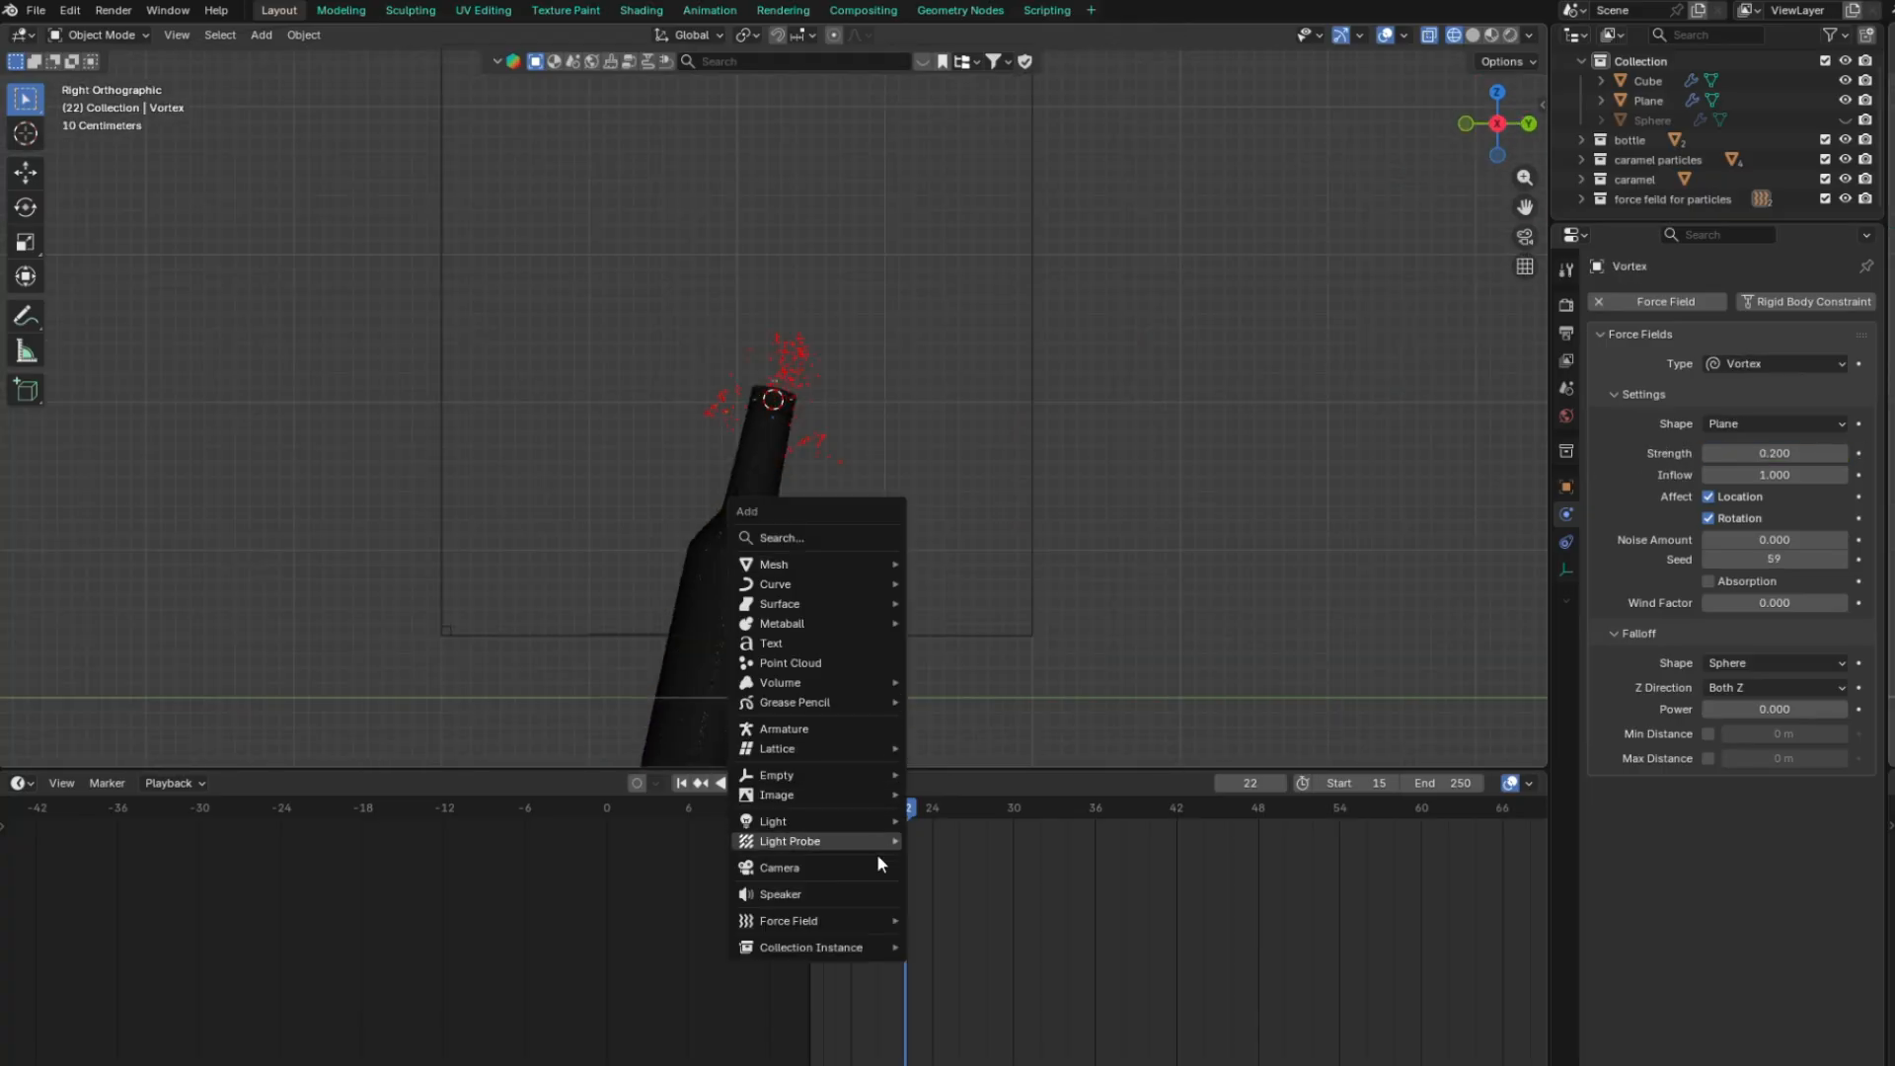
{"action": "mouse_move", "coordinate": [869, 920]}
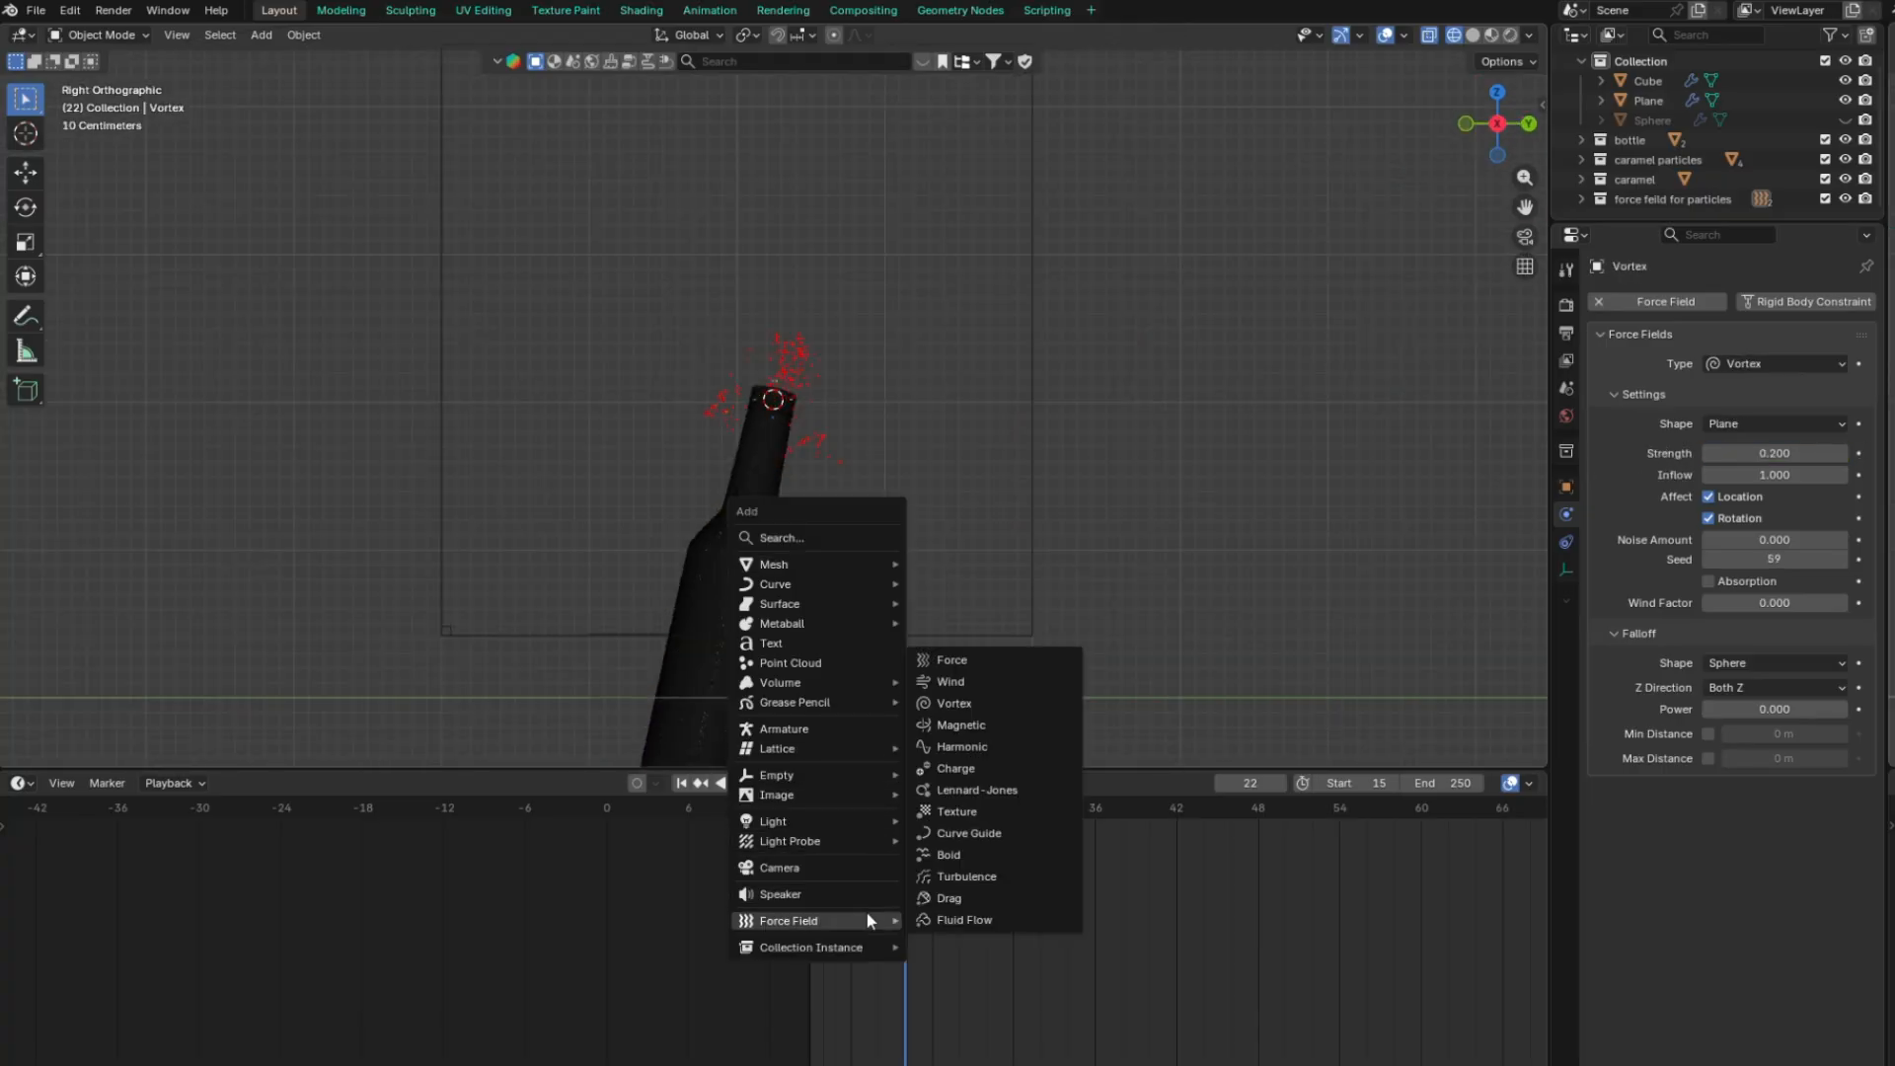
{"action": "left_click", "coordinate": [993, 880]}
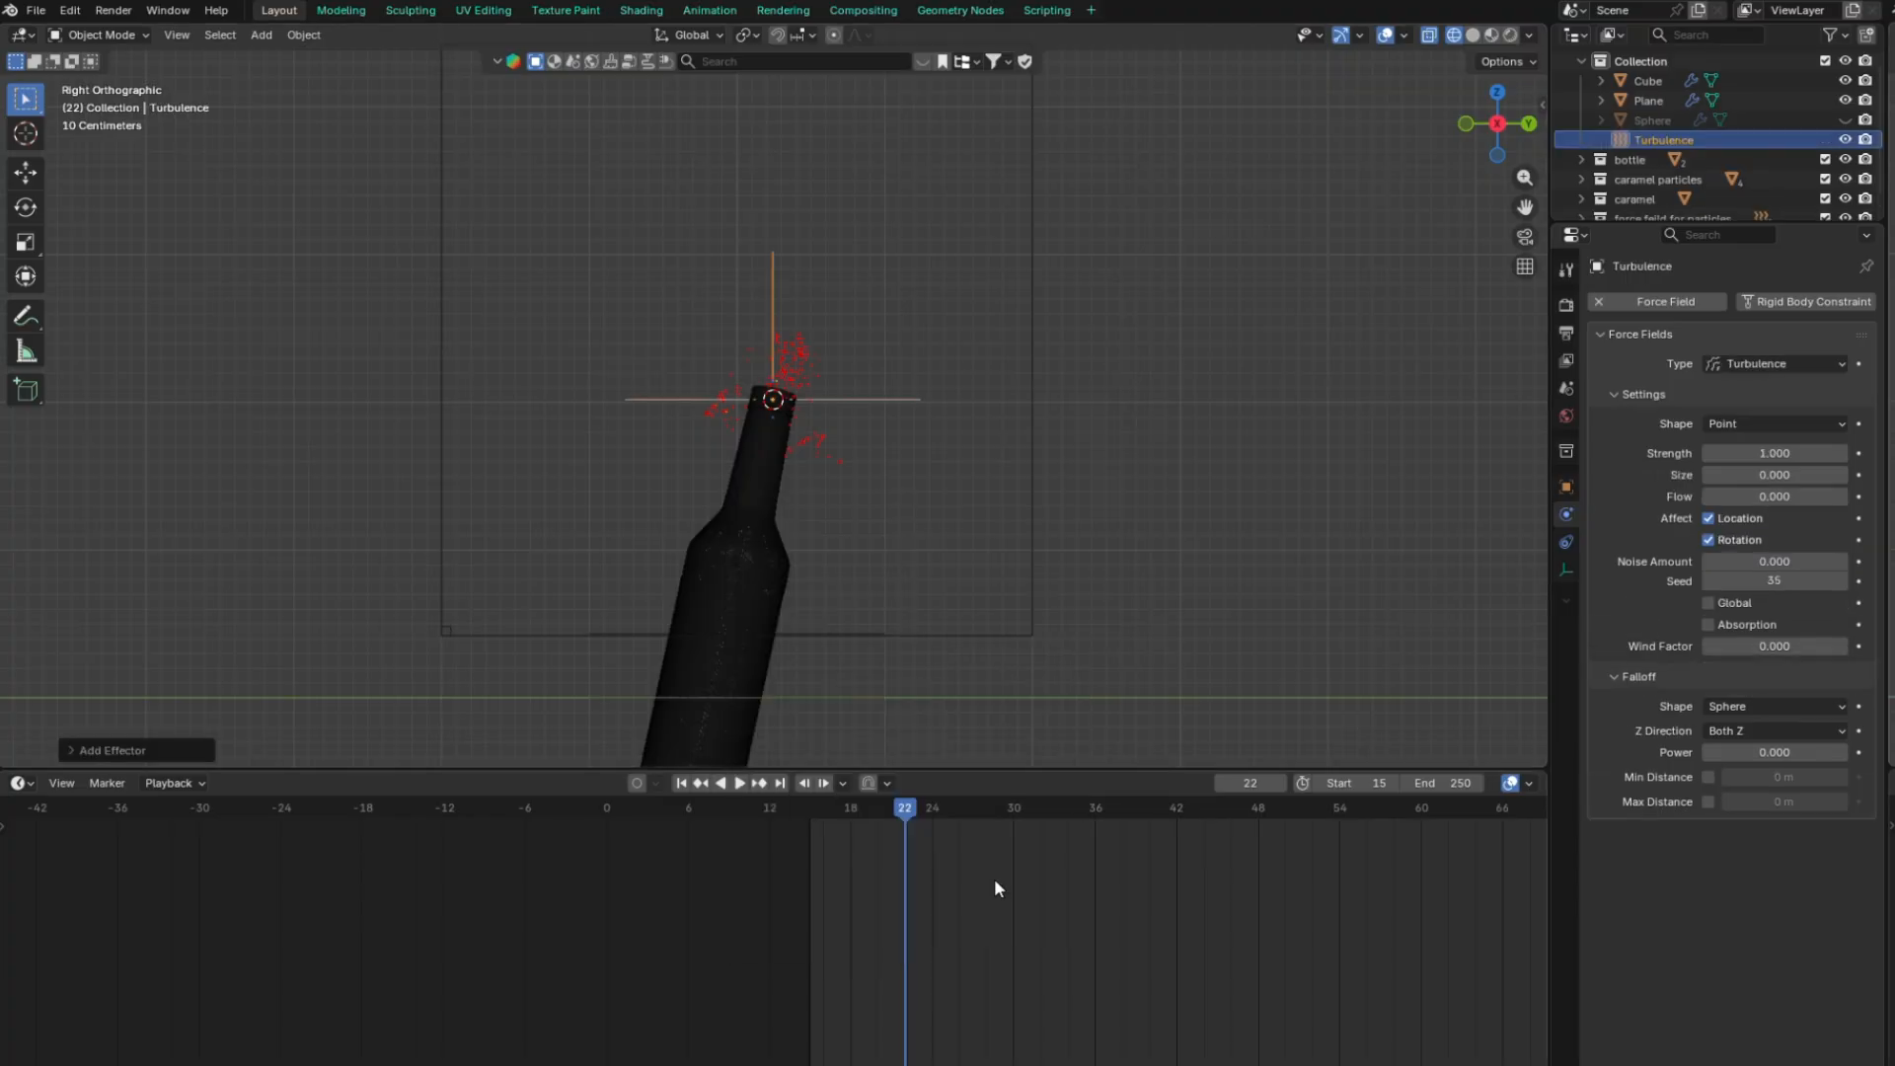
Move the turbulence force field into a new collection named "force feild for fluids"
{"action": "key", "text": "m"}
{"action": "left_click", "coordinate": [713, 494]}
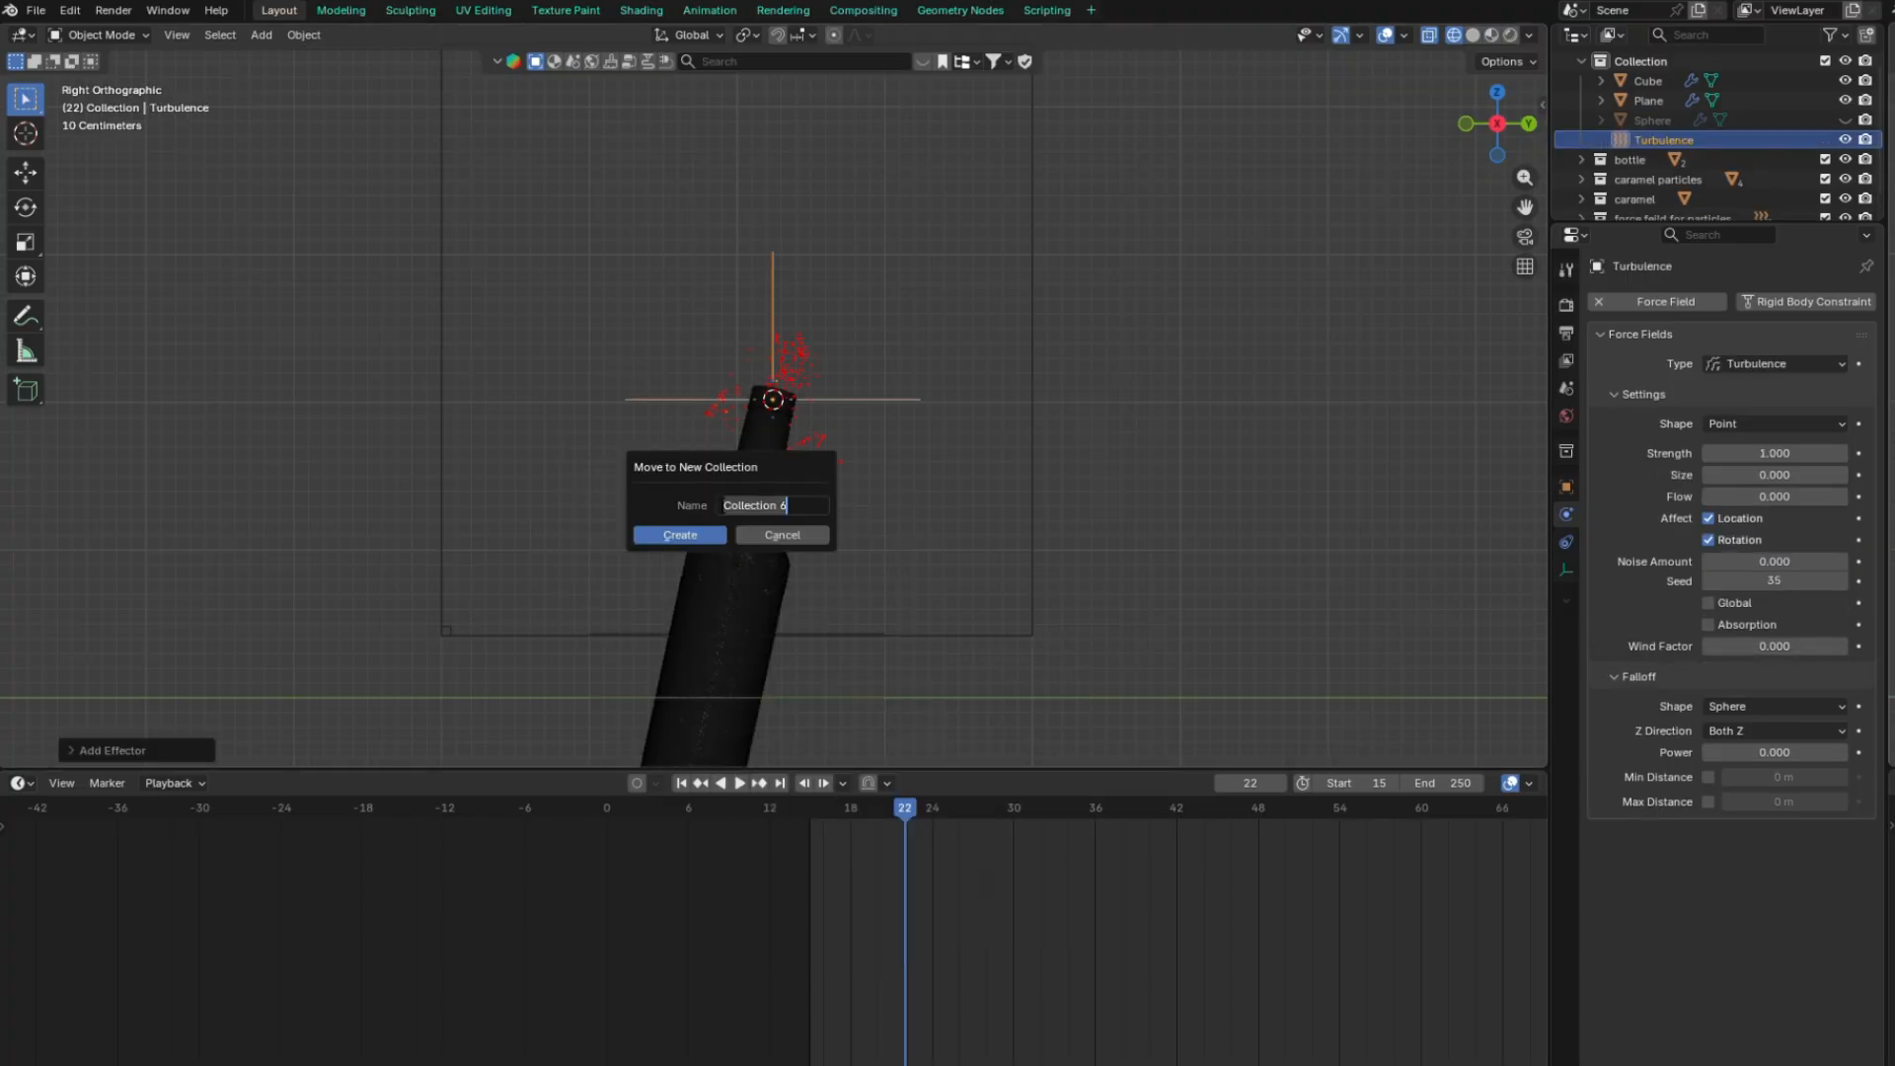
{"action": "type", "text": "f"}
{"action": "type", "text": "orce feild for fluids"}
{"action": "key", "text": "Return"}
{"action": "left_click", "coordinate": [688, 542]}
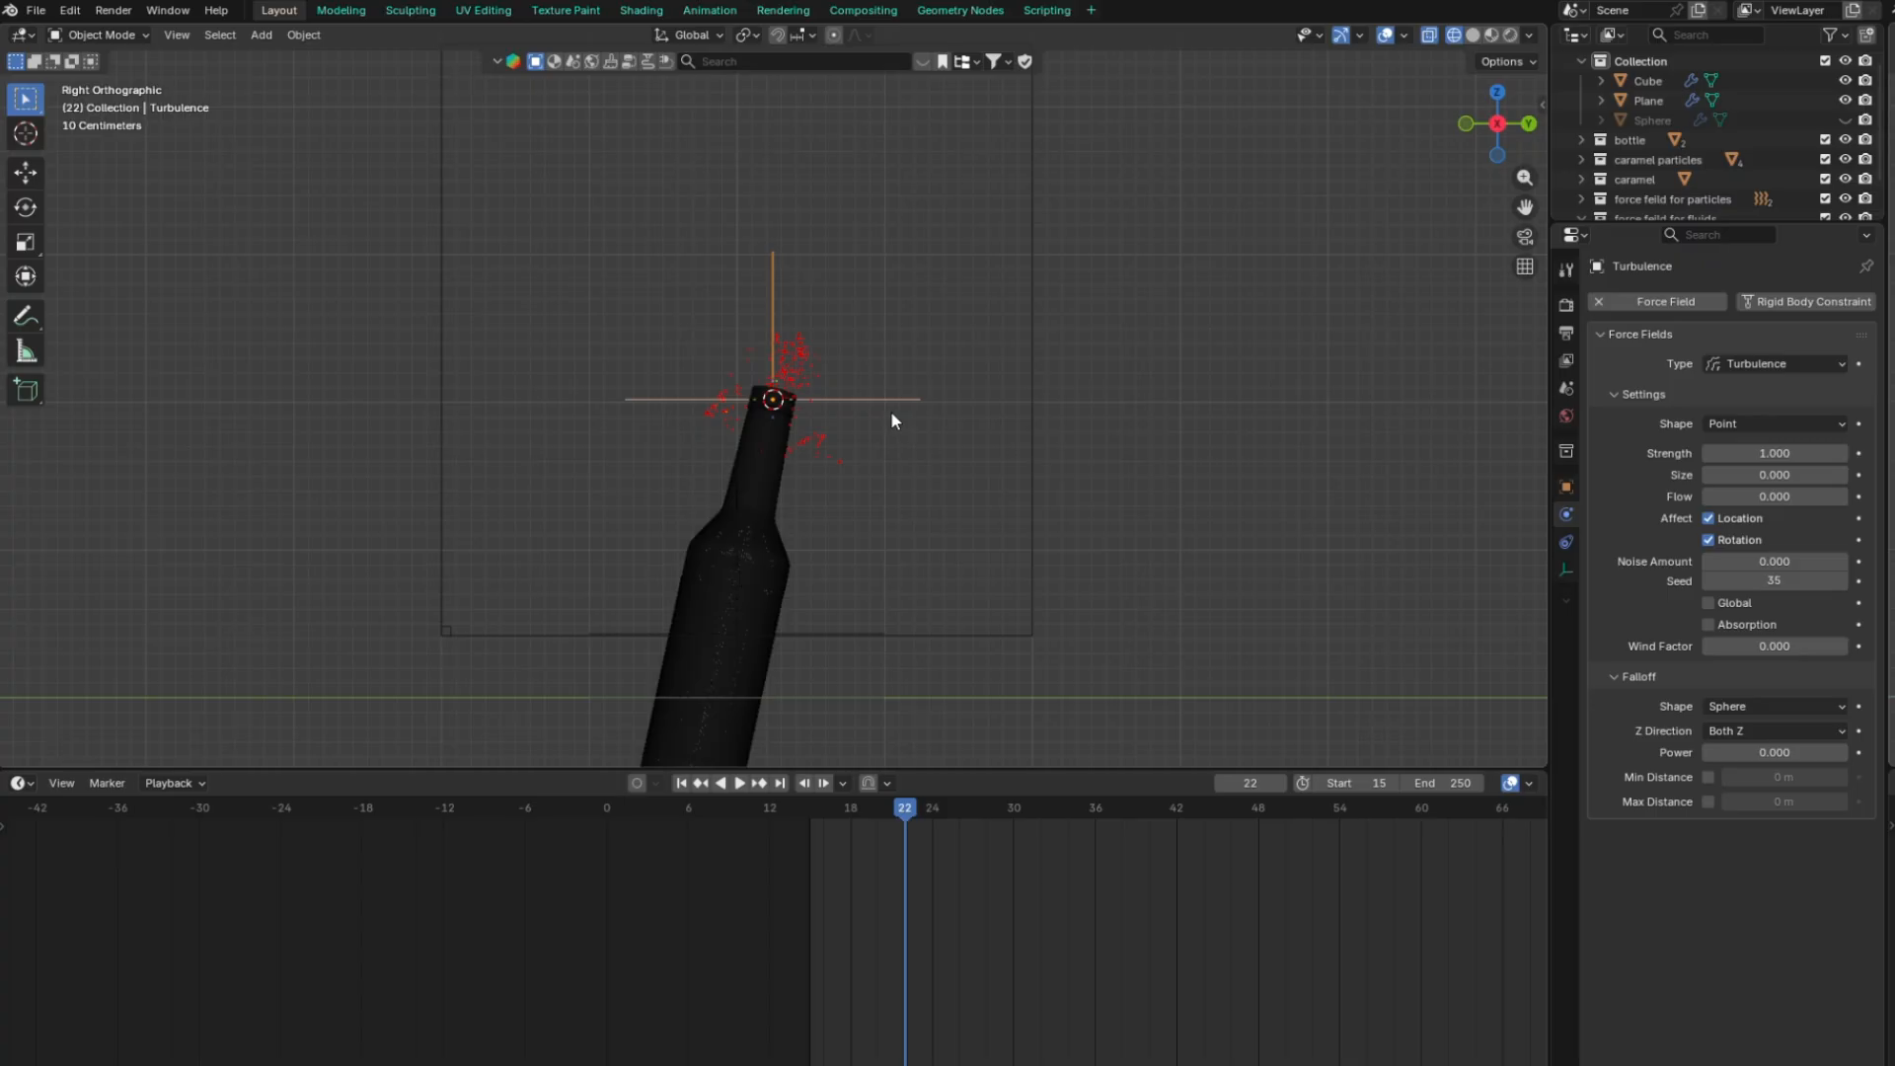
Set the fluid domain's effector collection to "force feild for fluids" and its Gravity field weight to 0
{"action": "left_click", "coordinate": [1042, 529]}
{"action": "scroll", "coordinate": [1655, 732], "scroll_direction": "down", "scroll_amount": 5}
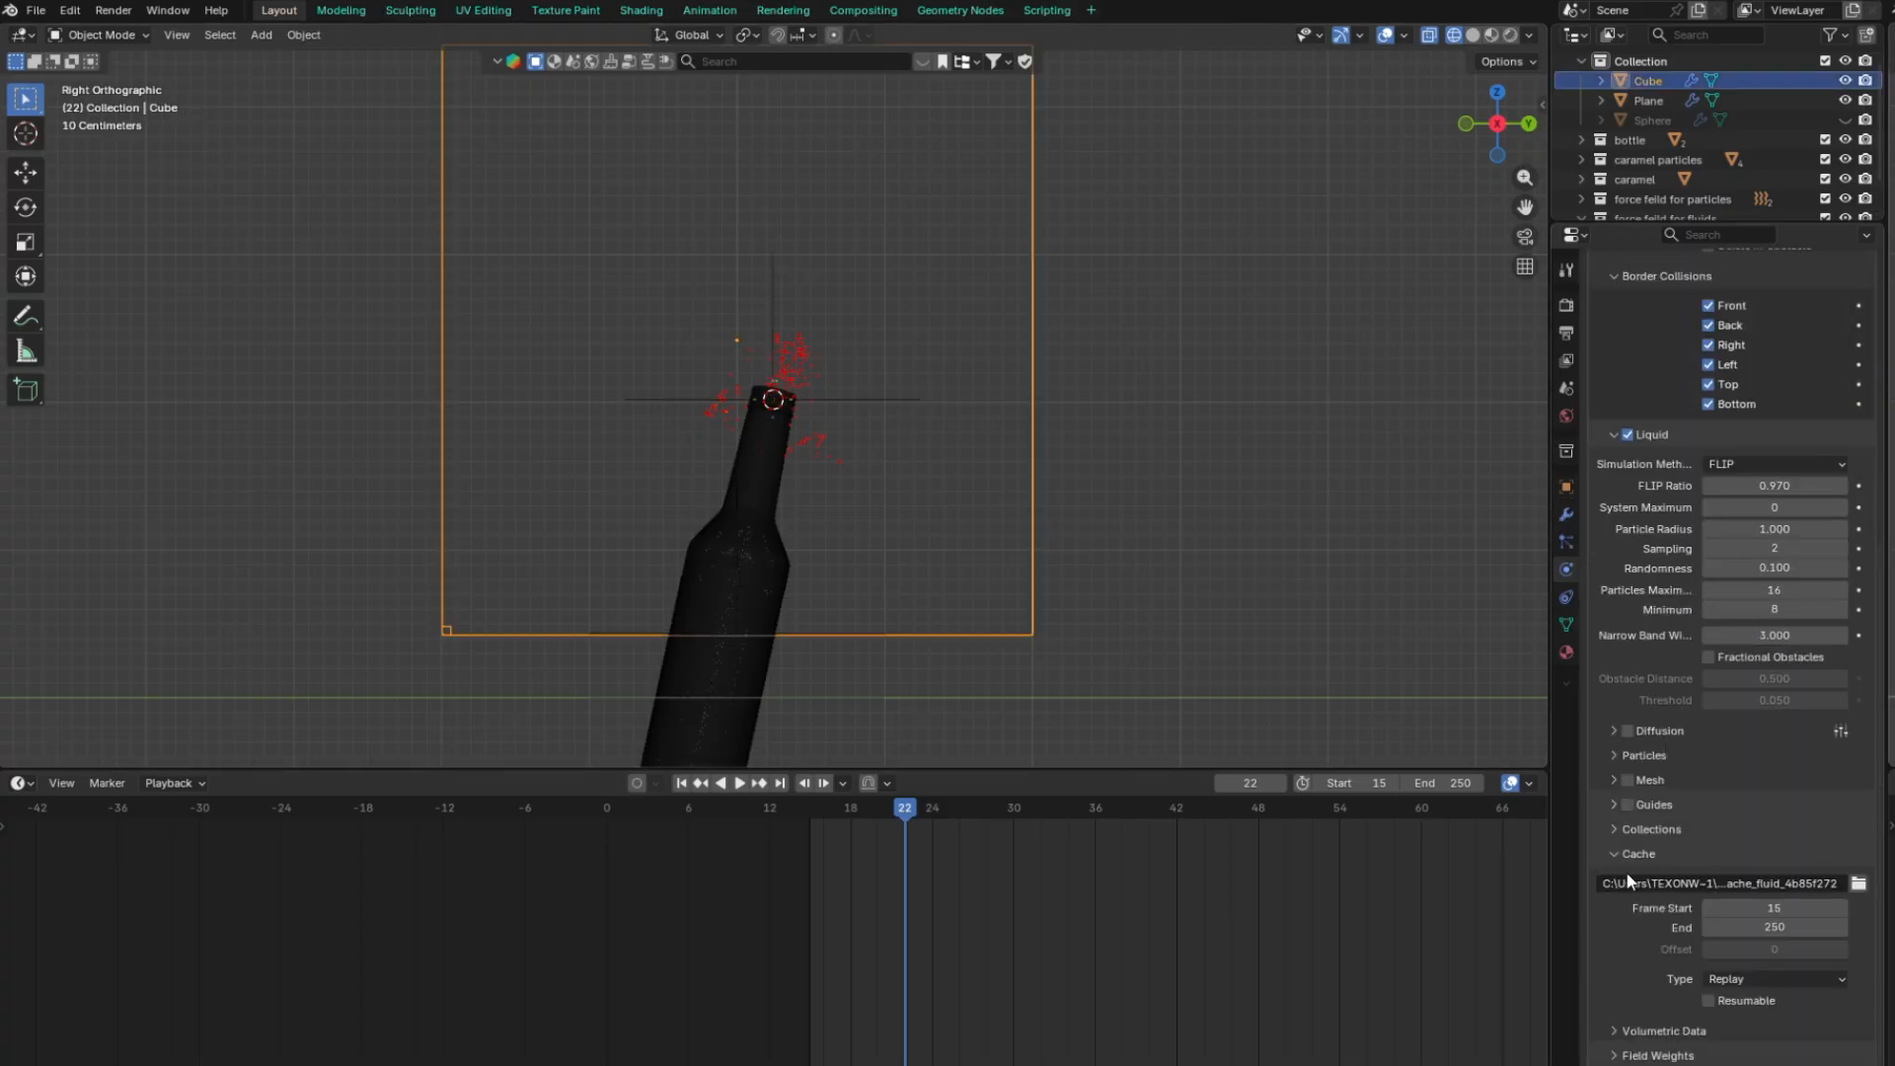
{"action": "left_click", "coordinate": [1615, 1055]}
{"action": "scroll", "coordinate": [1615, 1055], "scroll_direction": "down", "scroll_amount": 5}
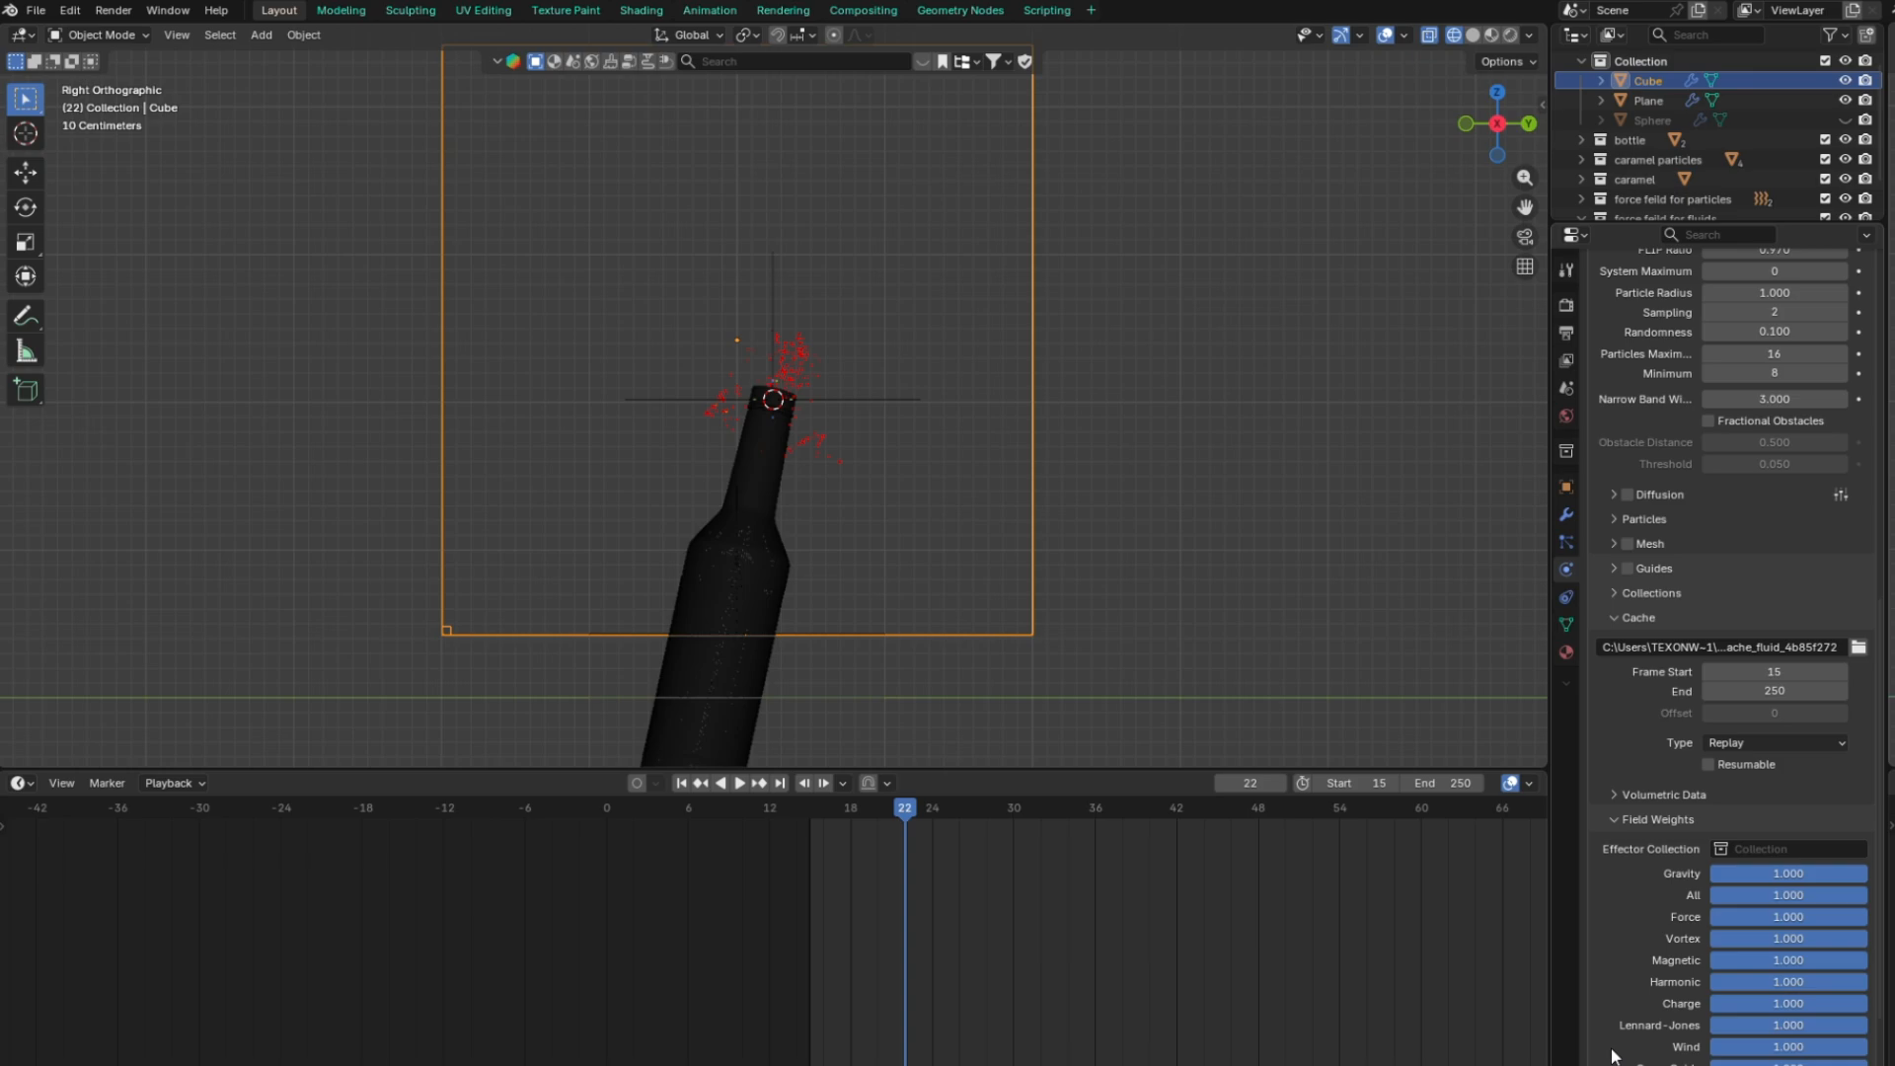
{"action": "left_click", "coordinate": [1776, 848]}
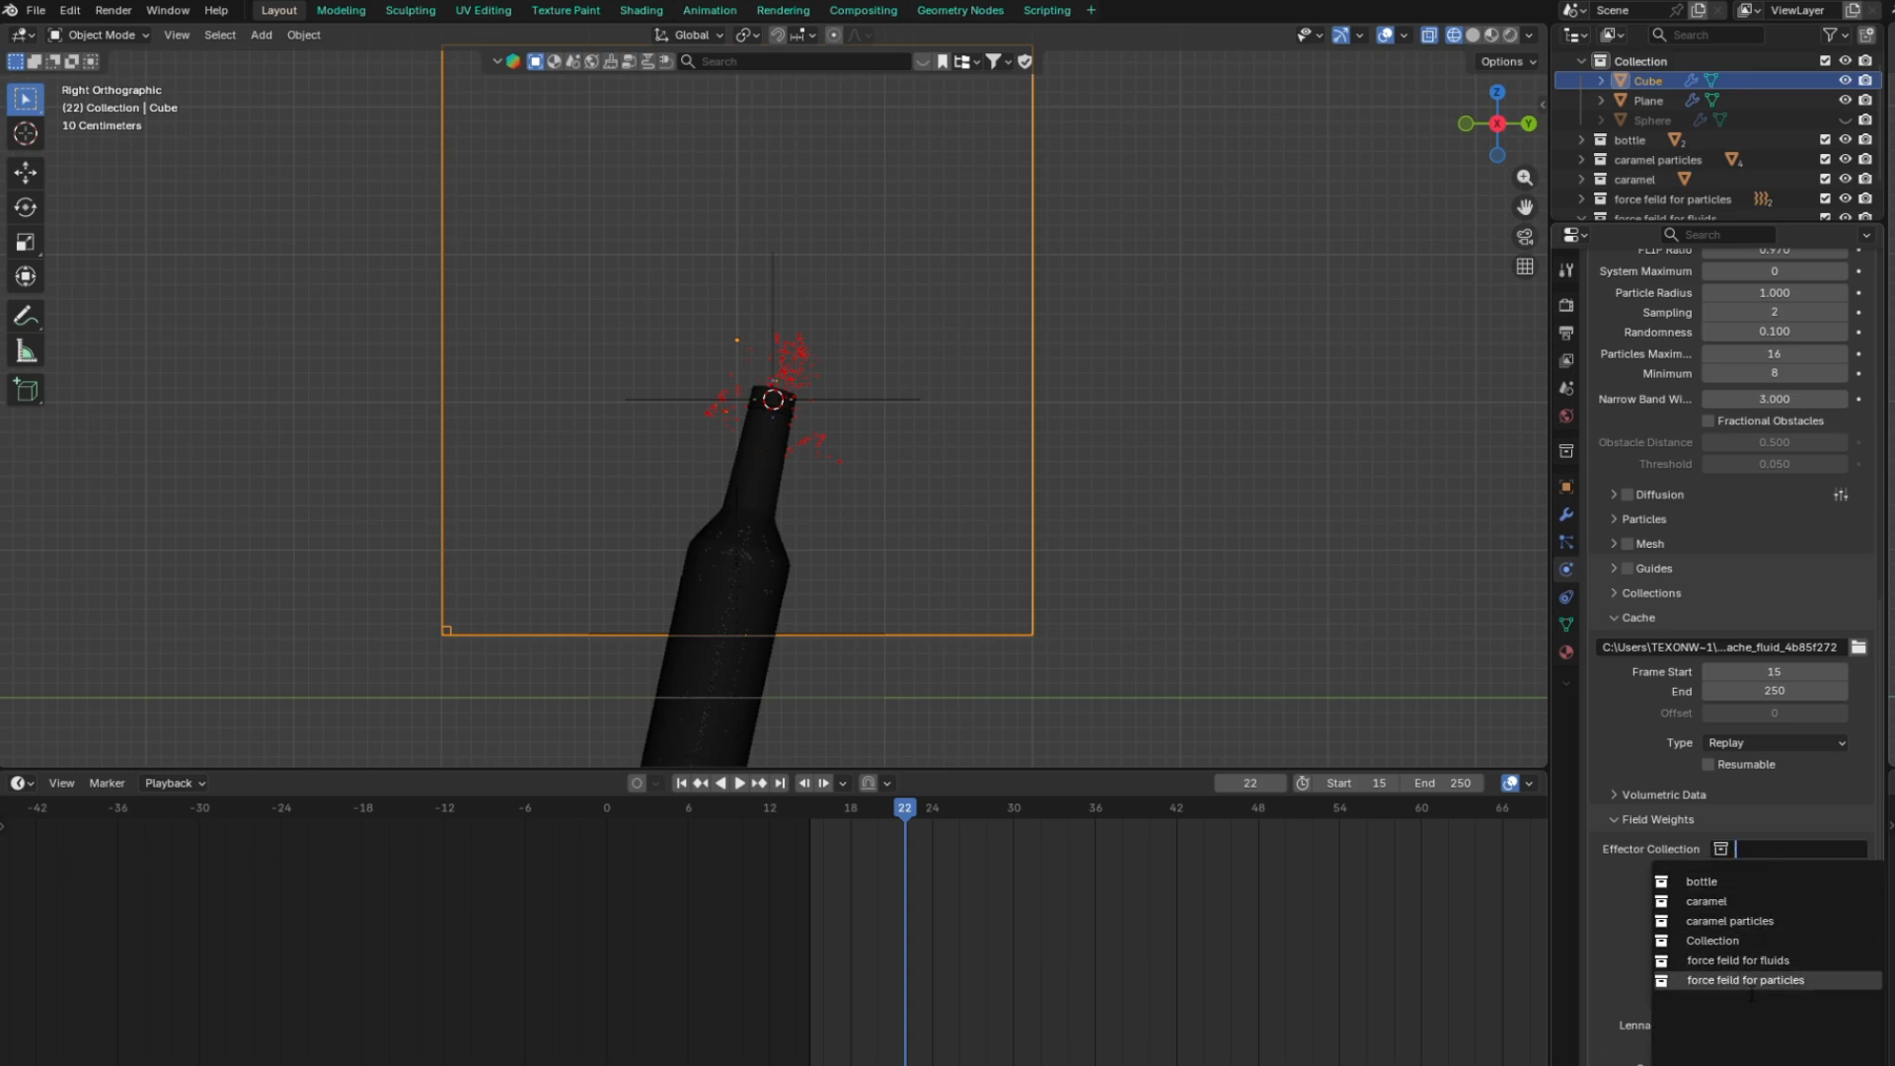
{"action": "left_click", "coordinate": [1752, 961]}
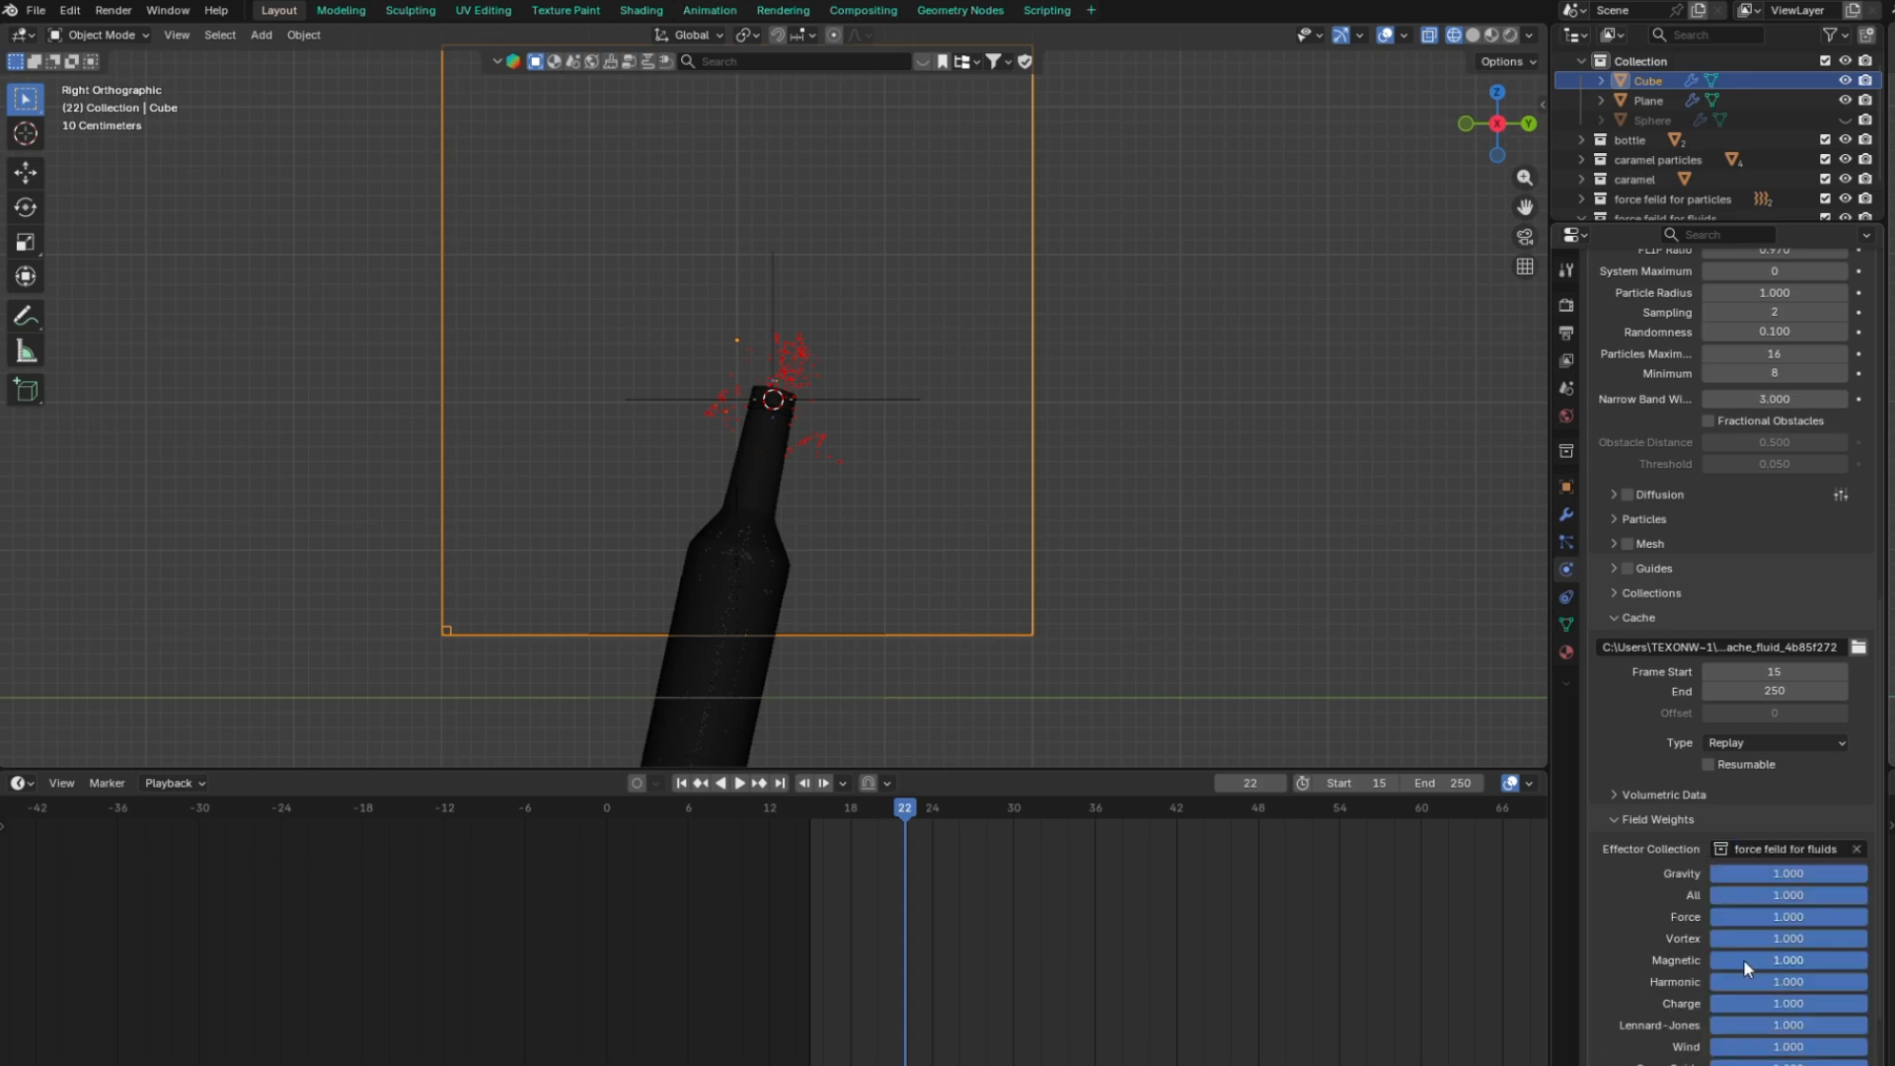
{"action": "left_click_drag", "start_coordinate": [1853, 874], "coordinate": [1708, 874]}
{"action": "left_click", "coordinate": [1096, 582]}
Select the fluid domain cube again and show its border collision settings
{"action": "scroll", "coordinate": [956, 606], "scroll_direction": "down", "scroll_amount": 4}
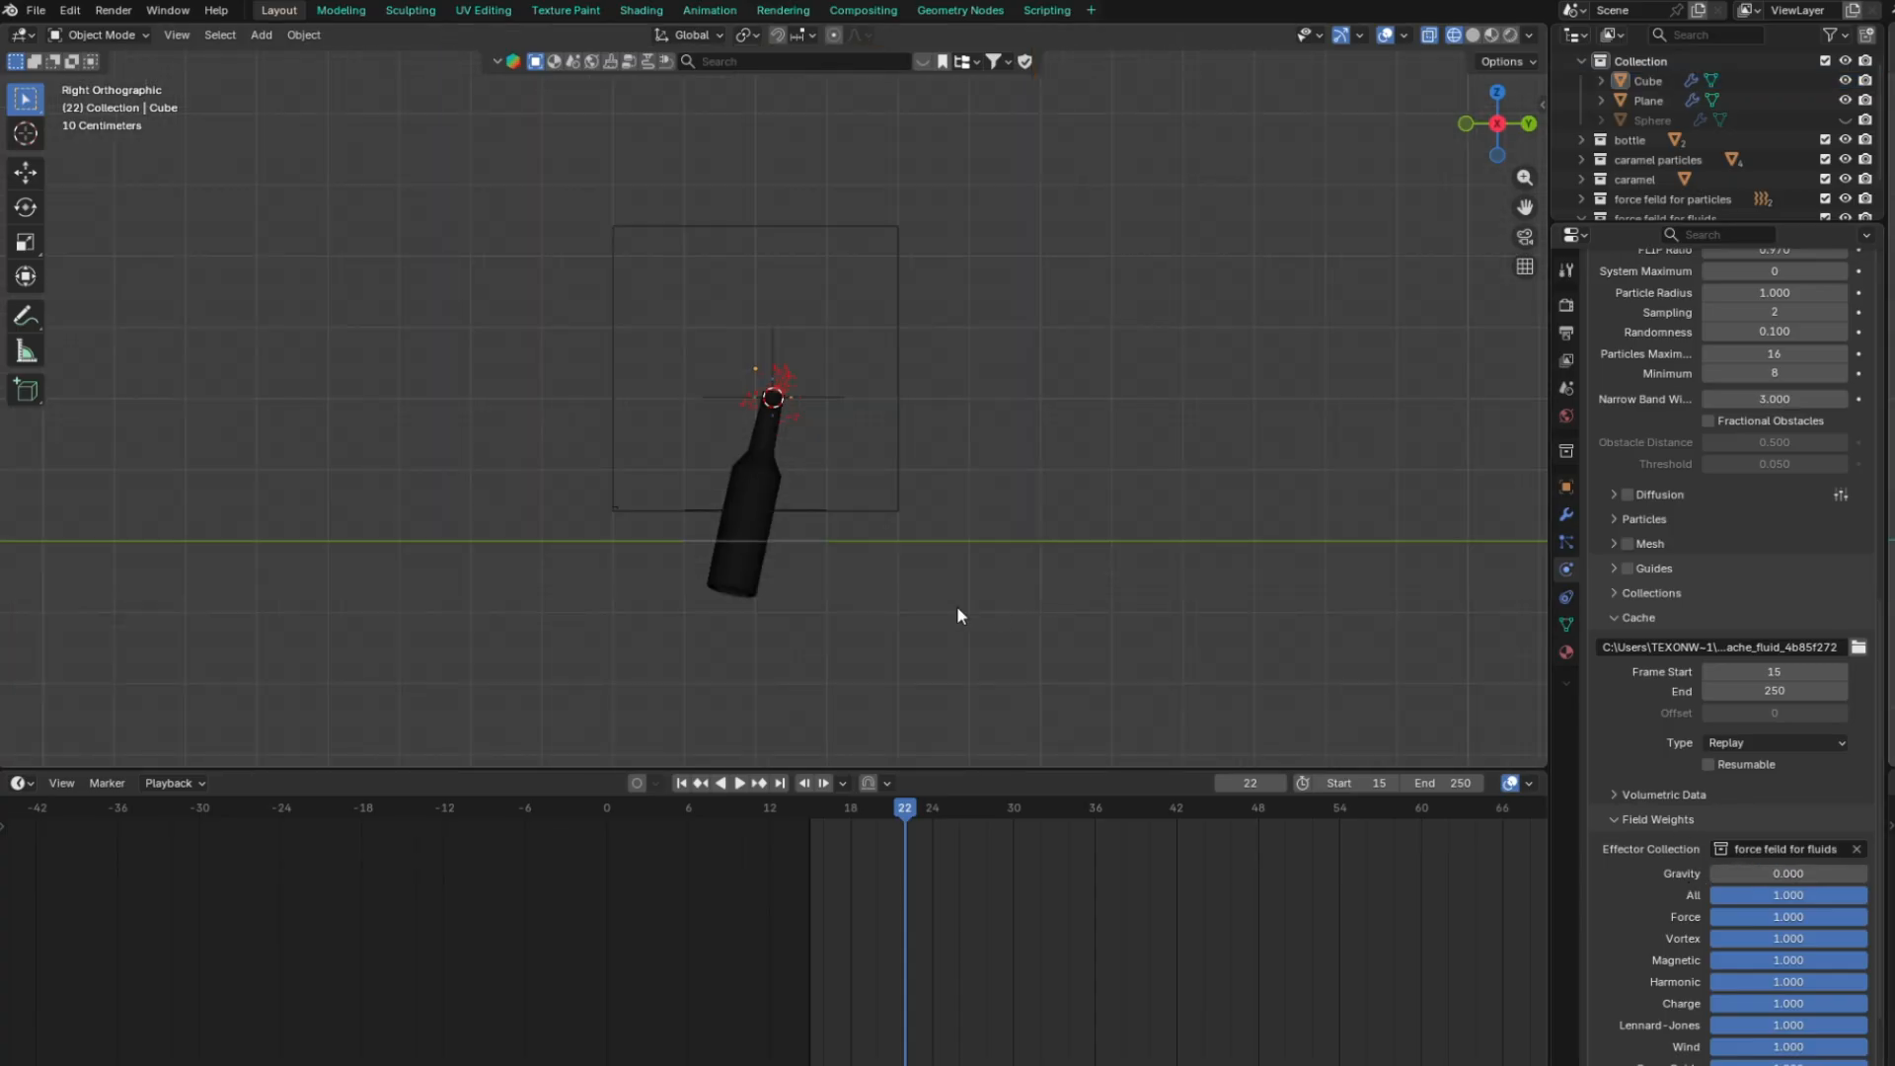
{"action": "left_click", "coordinate": [919, 476]}
{"action": "scroll", "coordinate": [1701, 523], "scroll_direction": "up", "scroll_amount": 15}
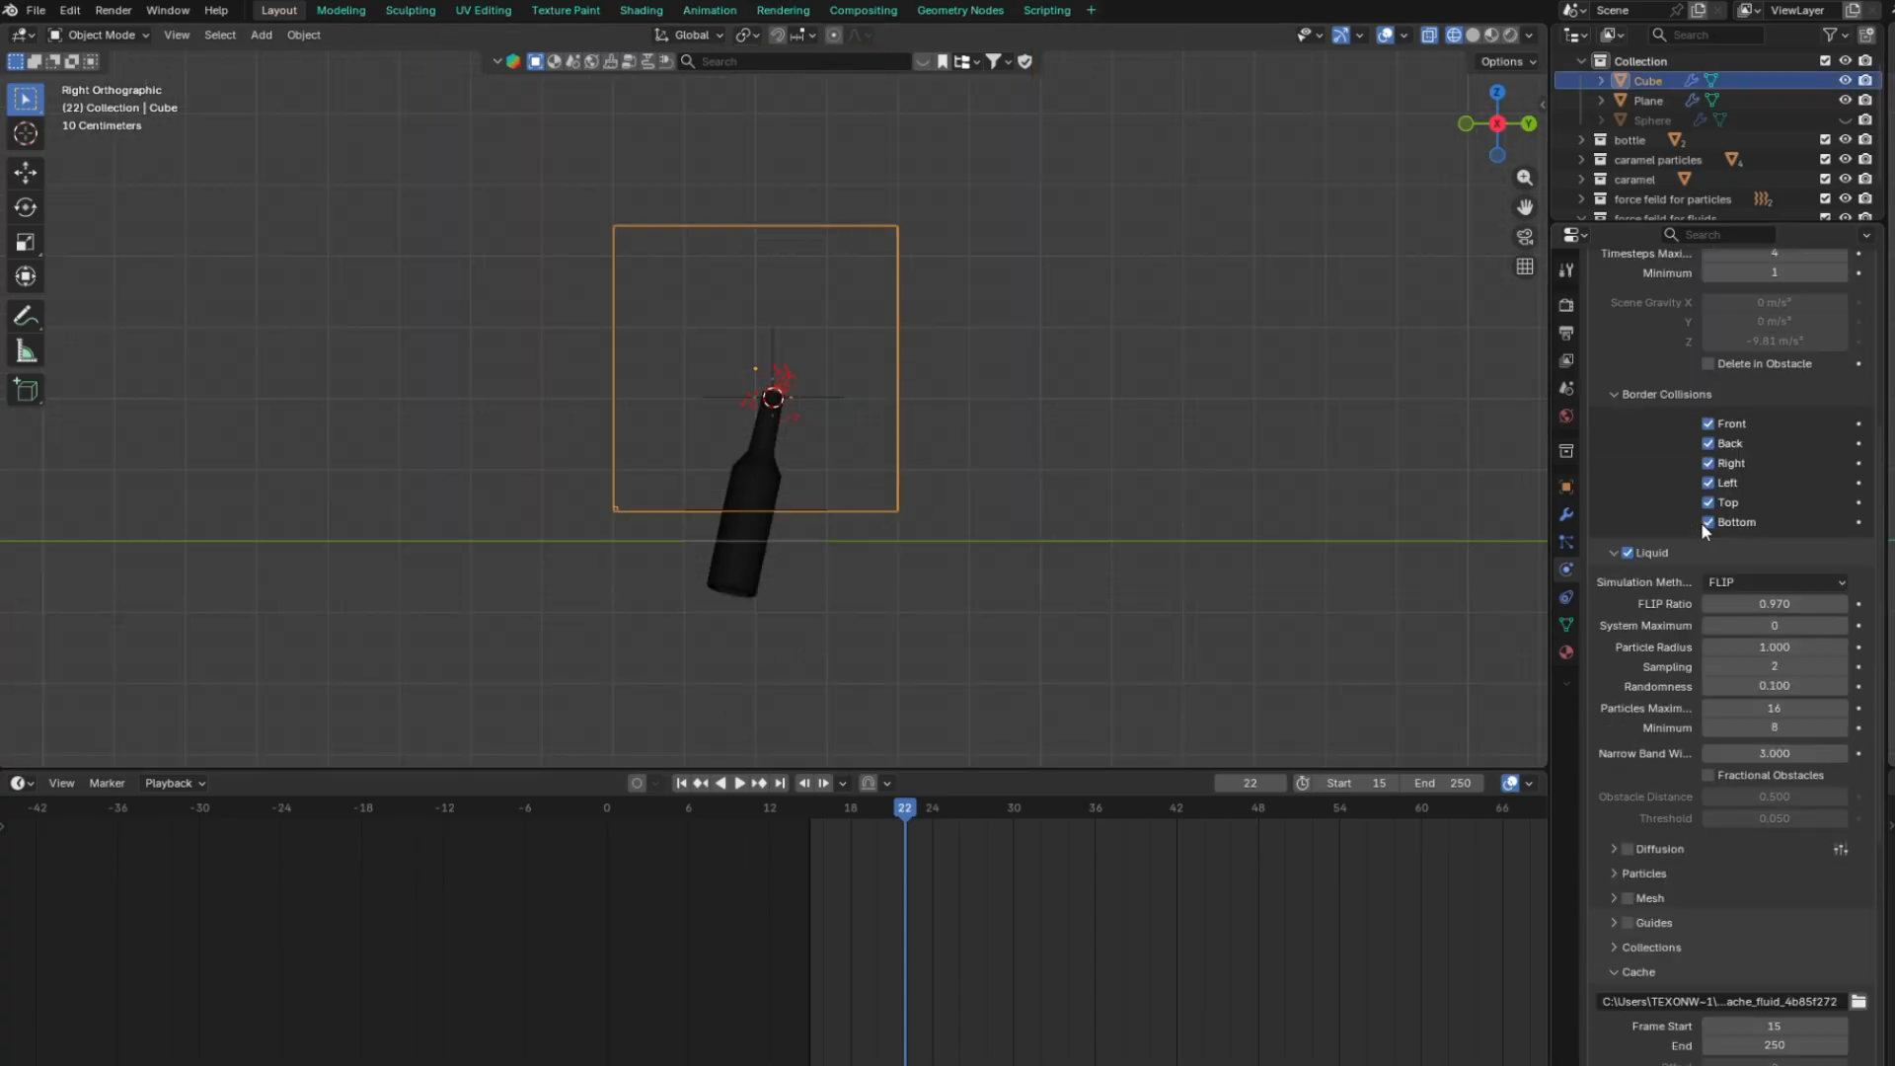
Raise the fluid domain cube's resolution divisions to 66
{"action": "scroll", "coordinate": [1700, 493], "scroll_direction": "up", "scroll_amount": 2}
{"action": "left_click", "coordinate": [1842, 513]}
{"action": "left_click", "coordinate": [1841, 514]}
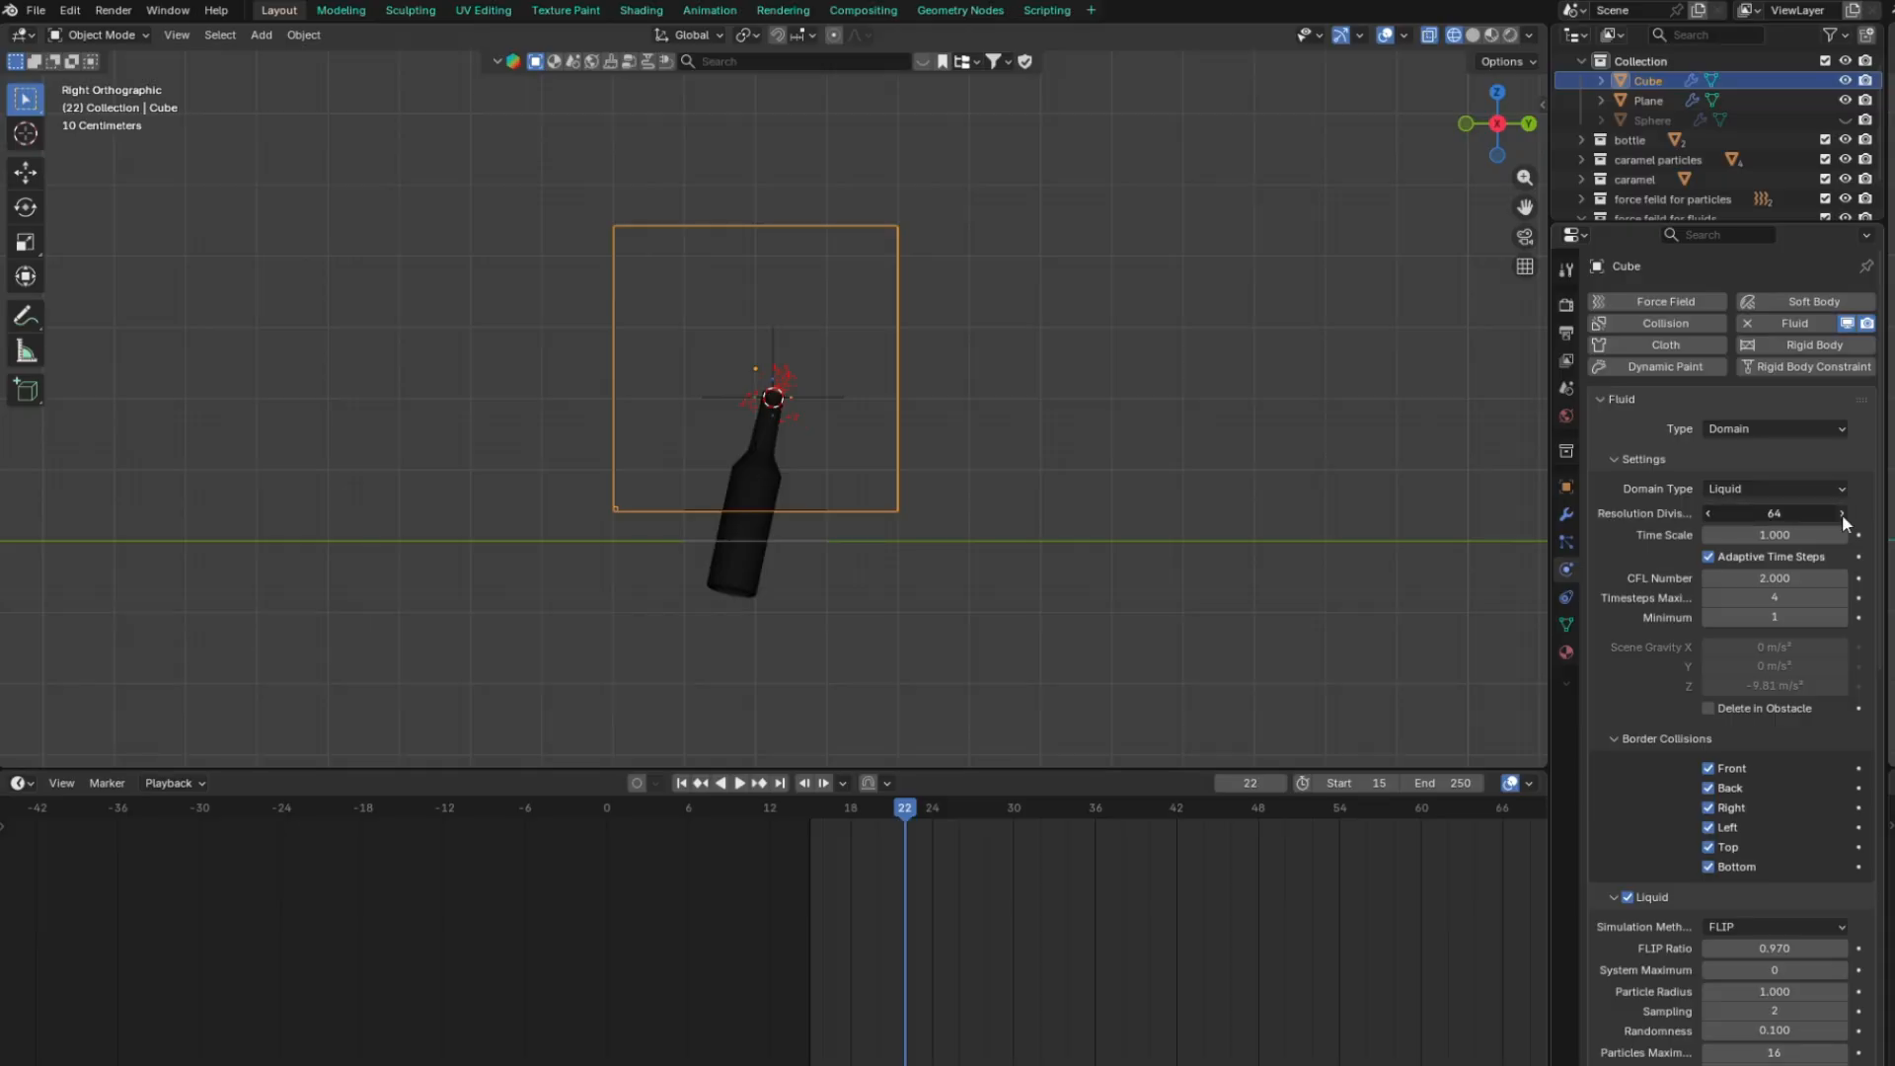
Play the fluid simulation from frame 15 to frame 25 and inspect the liquid at the bottle's mouth
{"action": "left_click", "coordinate": [941, 605]}
{"action": "left_click", "coordinate": [681, 783]}
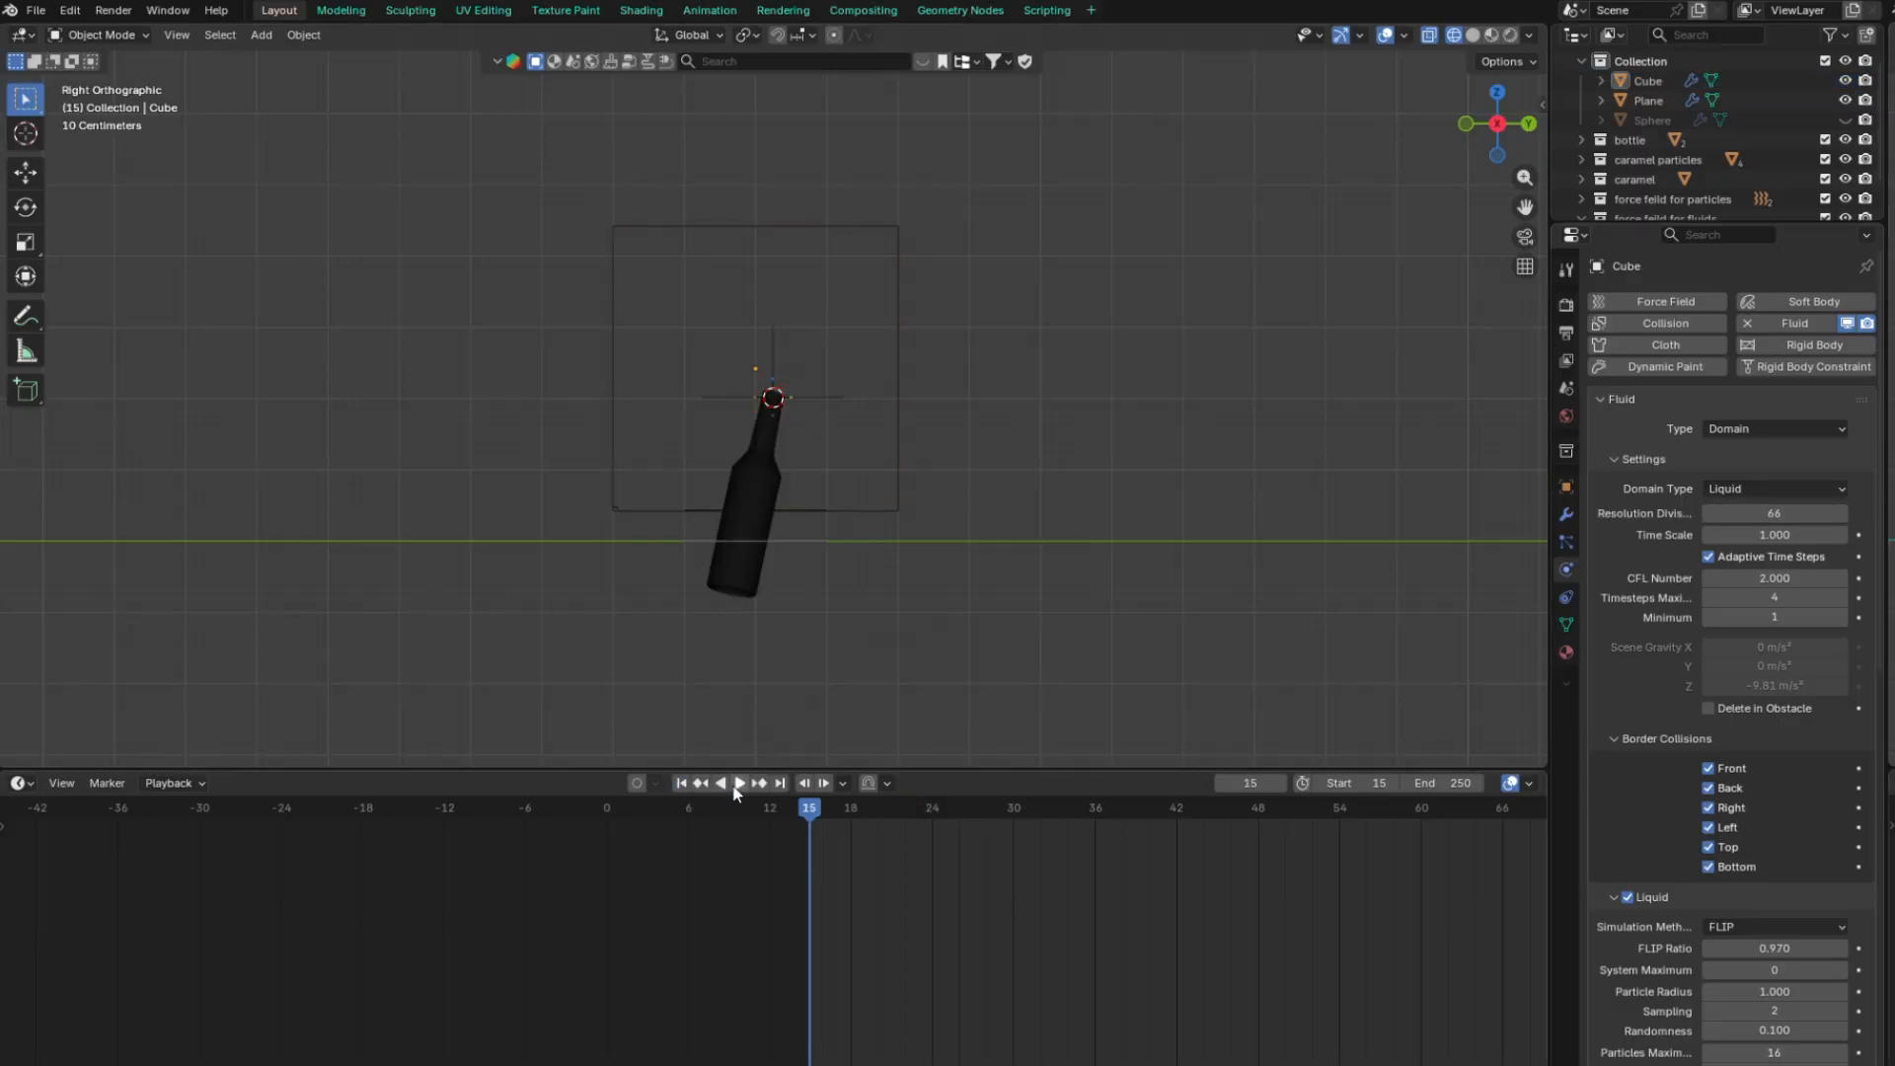
{"action": "left_click", "coordinate": [738, 783]}
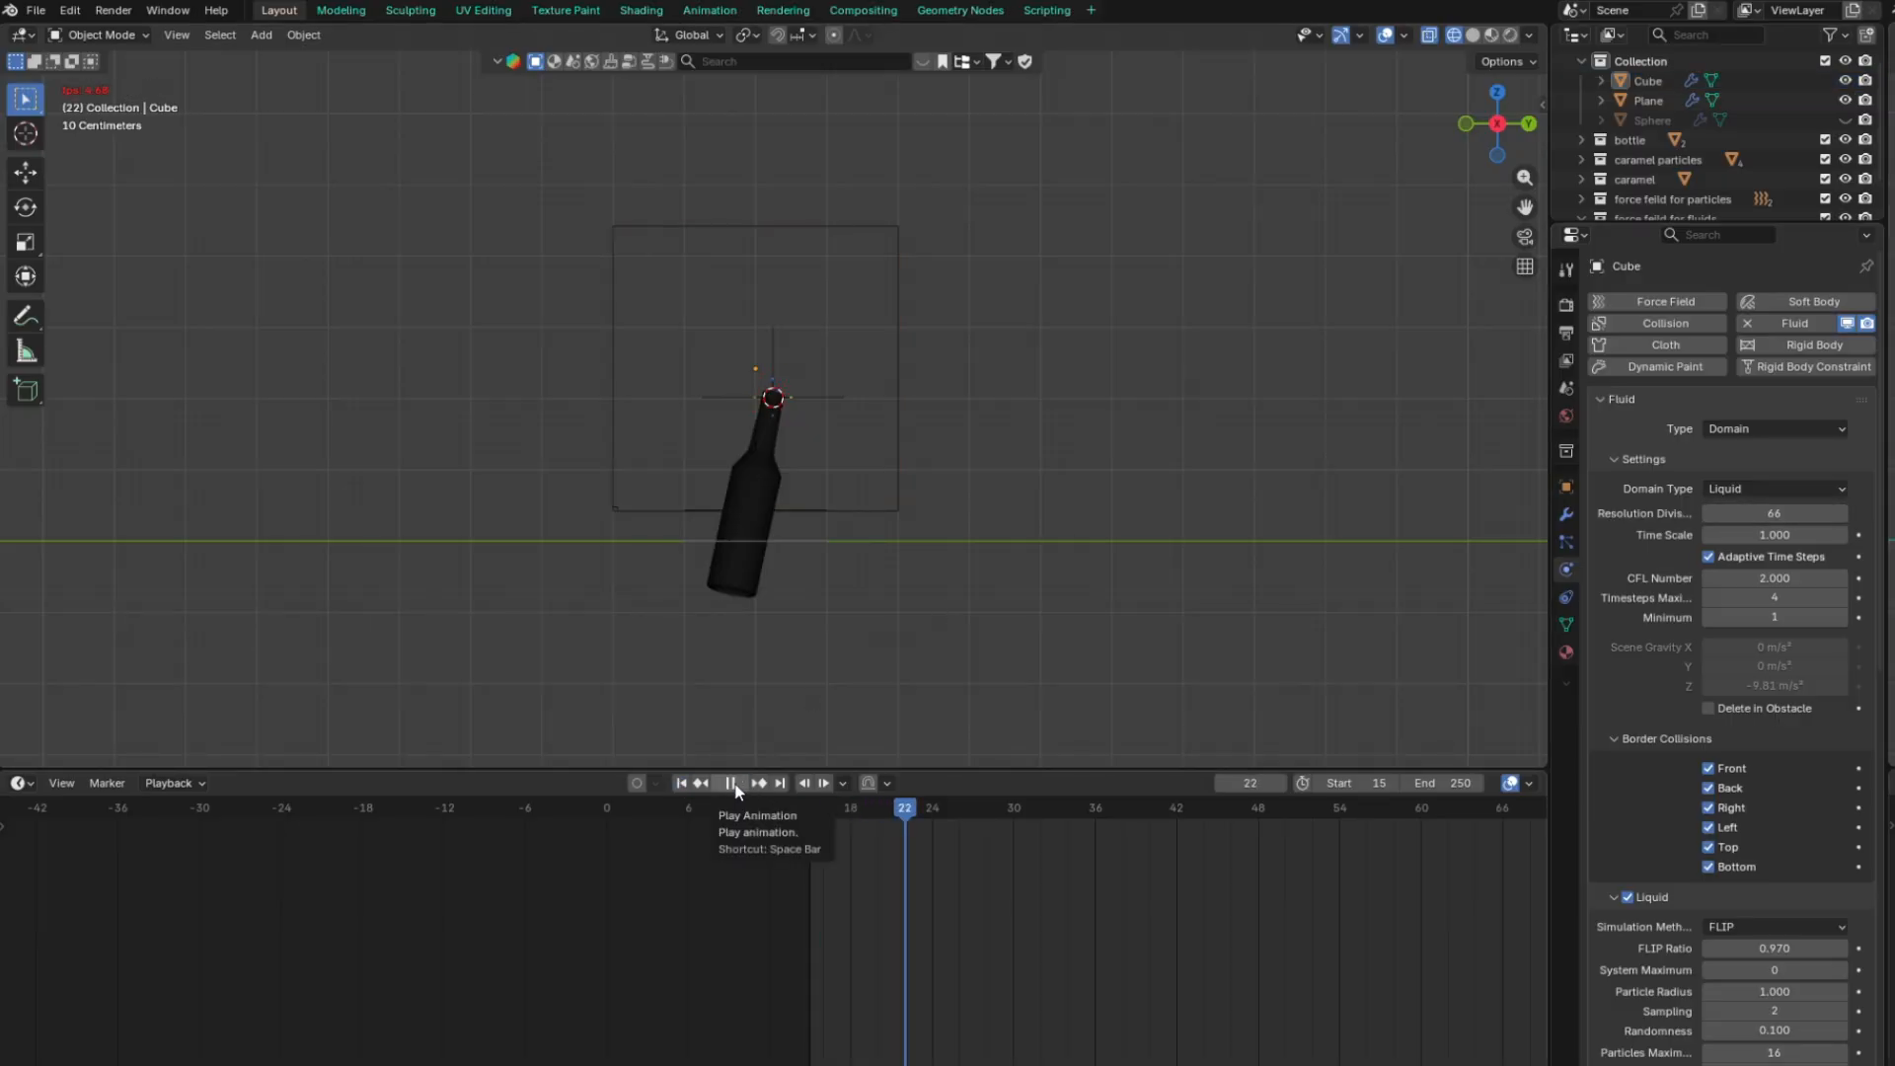
{"action": "left_click", "coordinate": [730, 777]}
{"action": "scroll", "coordinate": [756, 606], "scroll_direction": "up", "scroll_amount": 7}
{"action": "middle_click_drag", "start_coordinate": [756, 606], "coordinate": [753, 608]}
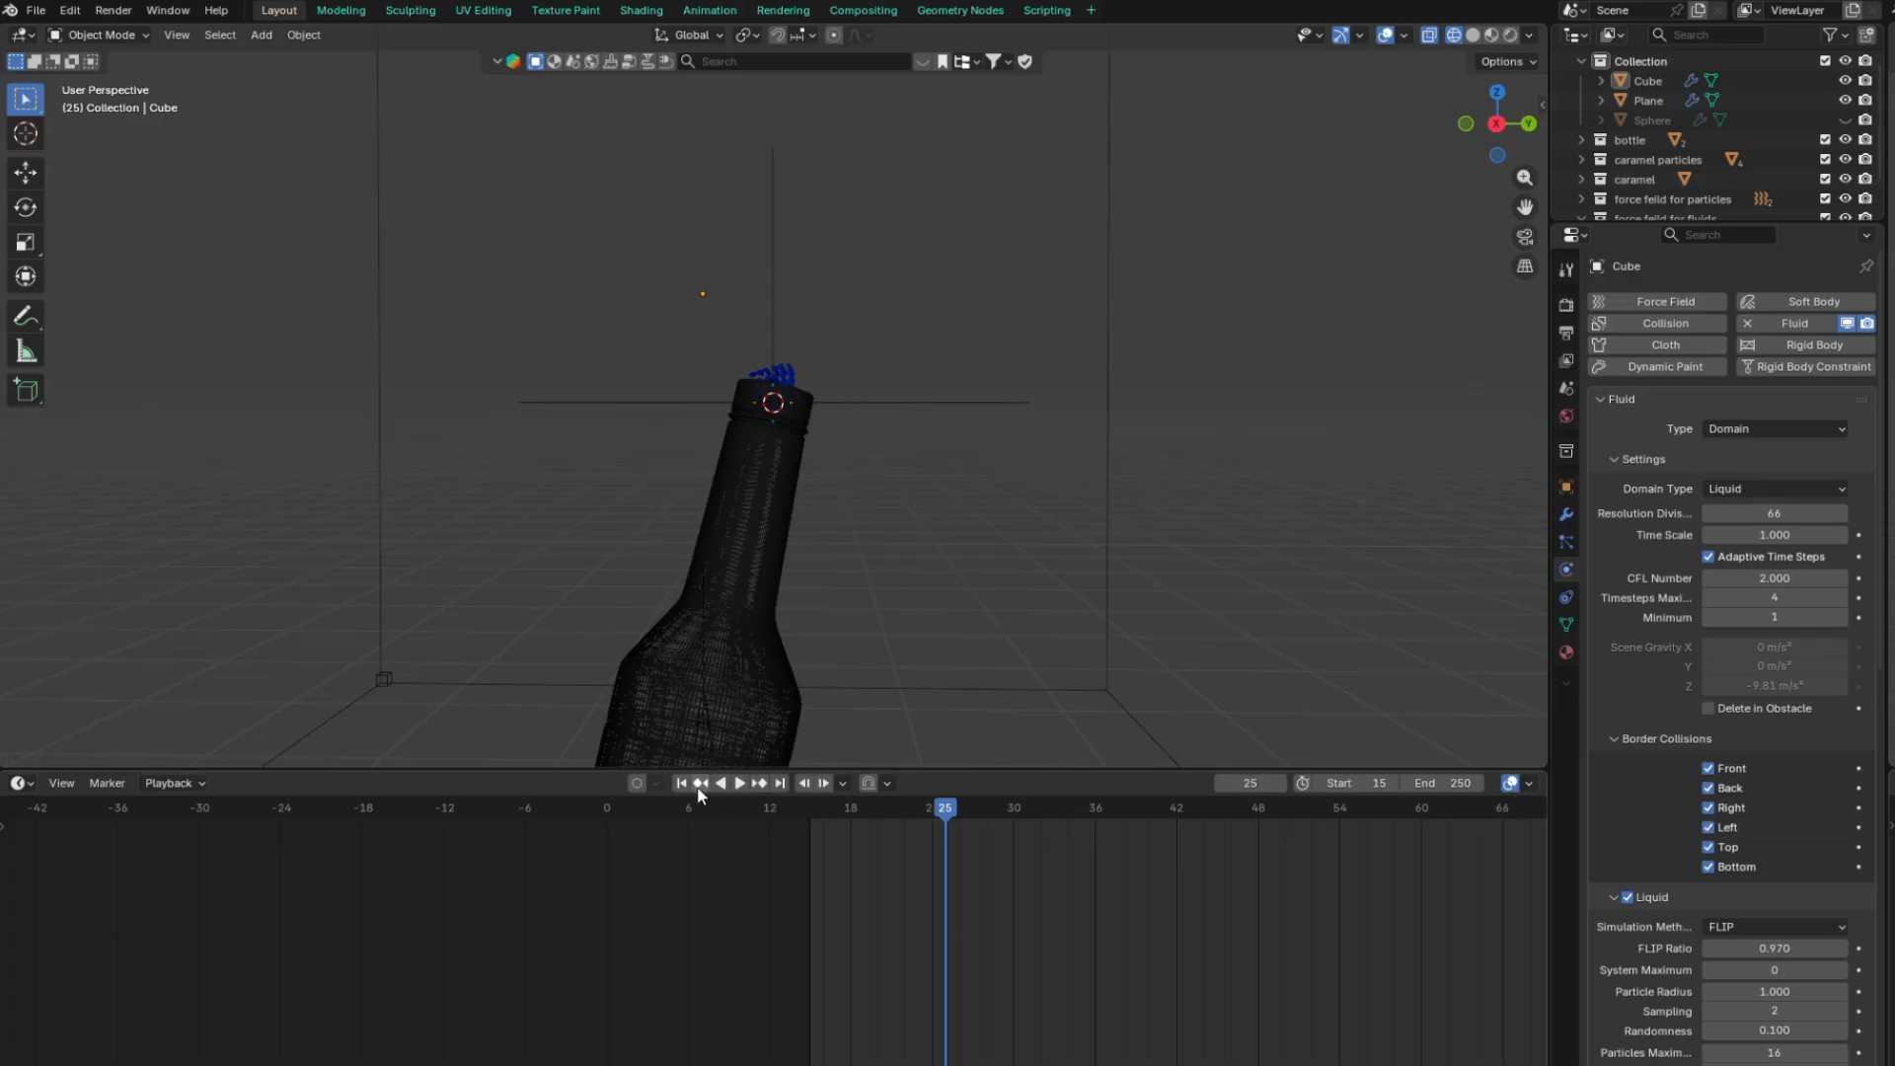
Continue the simulation playback to frame 44 and check the liquid in the right orthographic view
{"action": "left_click", "coordinate": [699, 786]}
{"action": "left_click", "coordinate": [742, 785]}
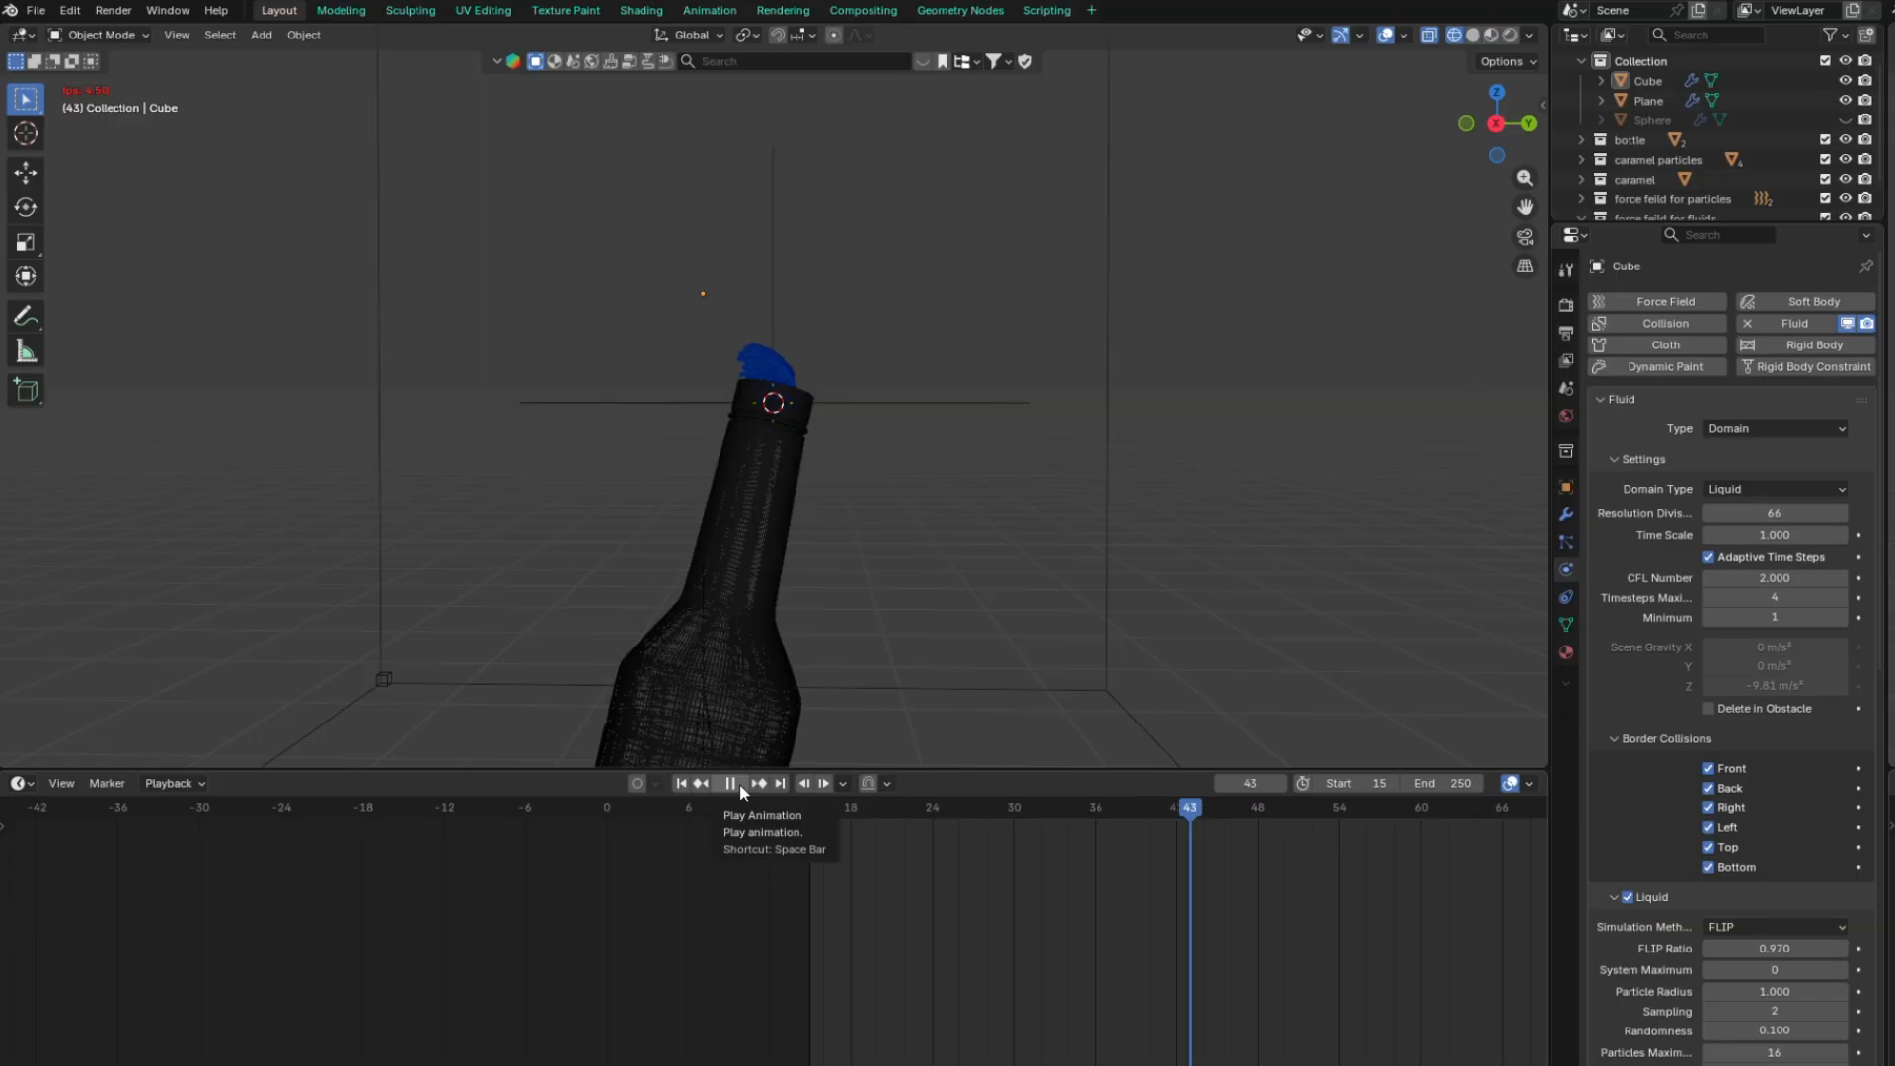
{"action": "left_click", "coordinate": [739, 784]}
{"action": "middle_click_drag", "start_coordinate": [819, 642], "coordinate": [807, 511]}
{"action": "key", "text": "KP_3"}
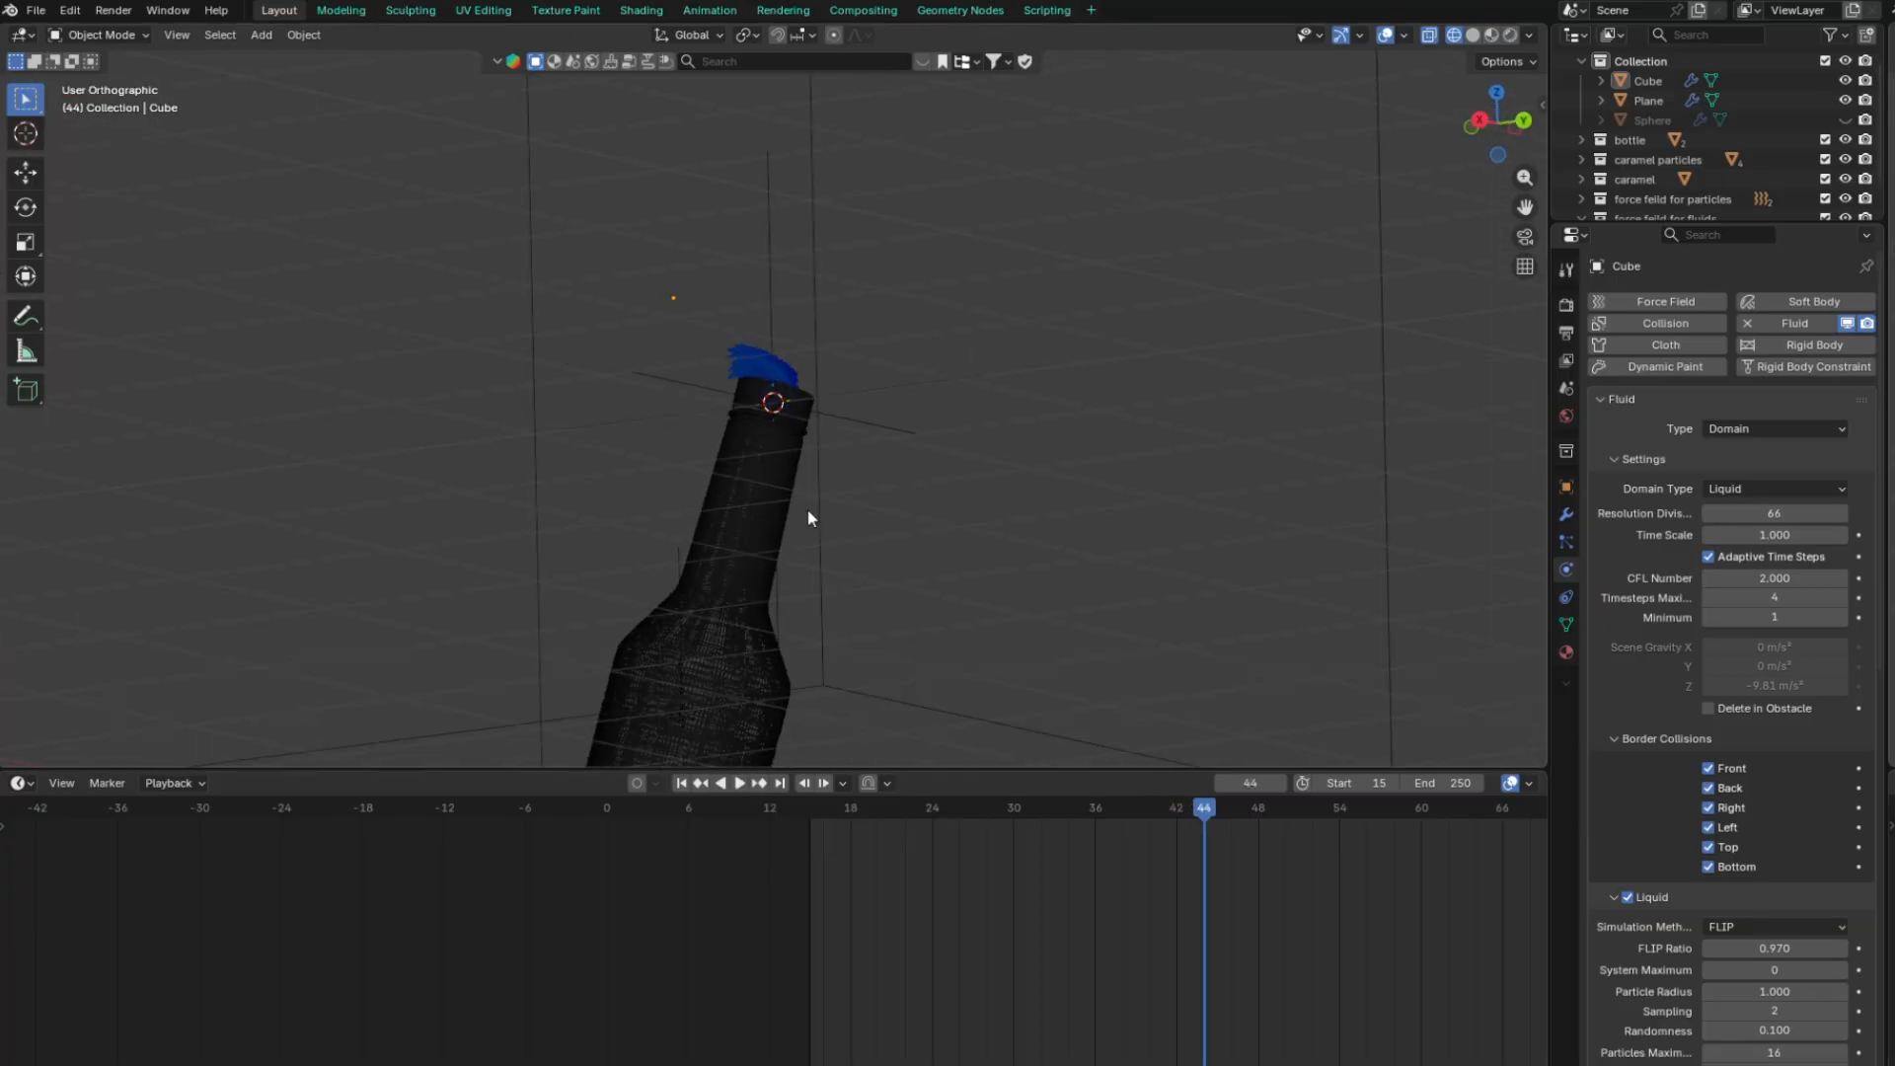
Examine up close how the liquid particles overlap the bottle's neck at frame 44
{"action": "left_click", "coordinate": [849, 407]}
{"action": "left_click", "coordinate": [784, 410]}
{"action": "left_click", "coordinate": [780, 407]}
{"action": "left_click", "coordinate": [780, 410]}
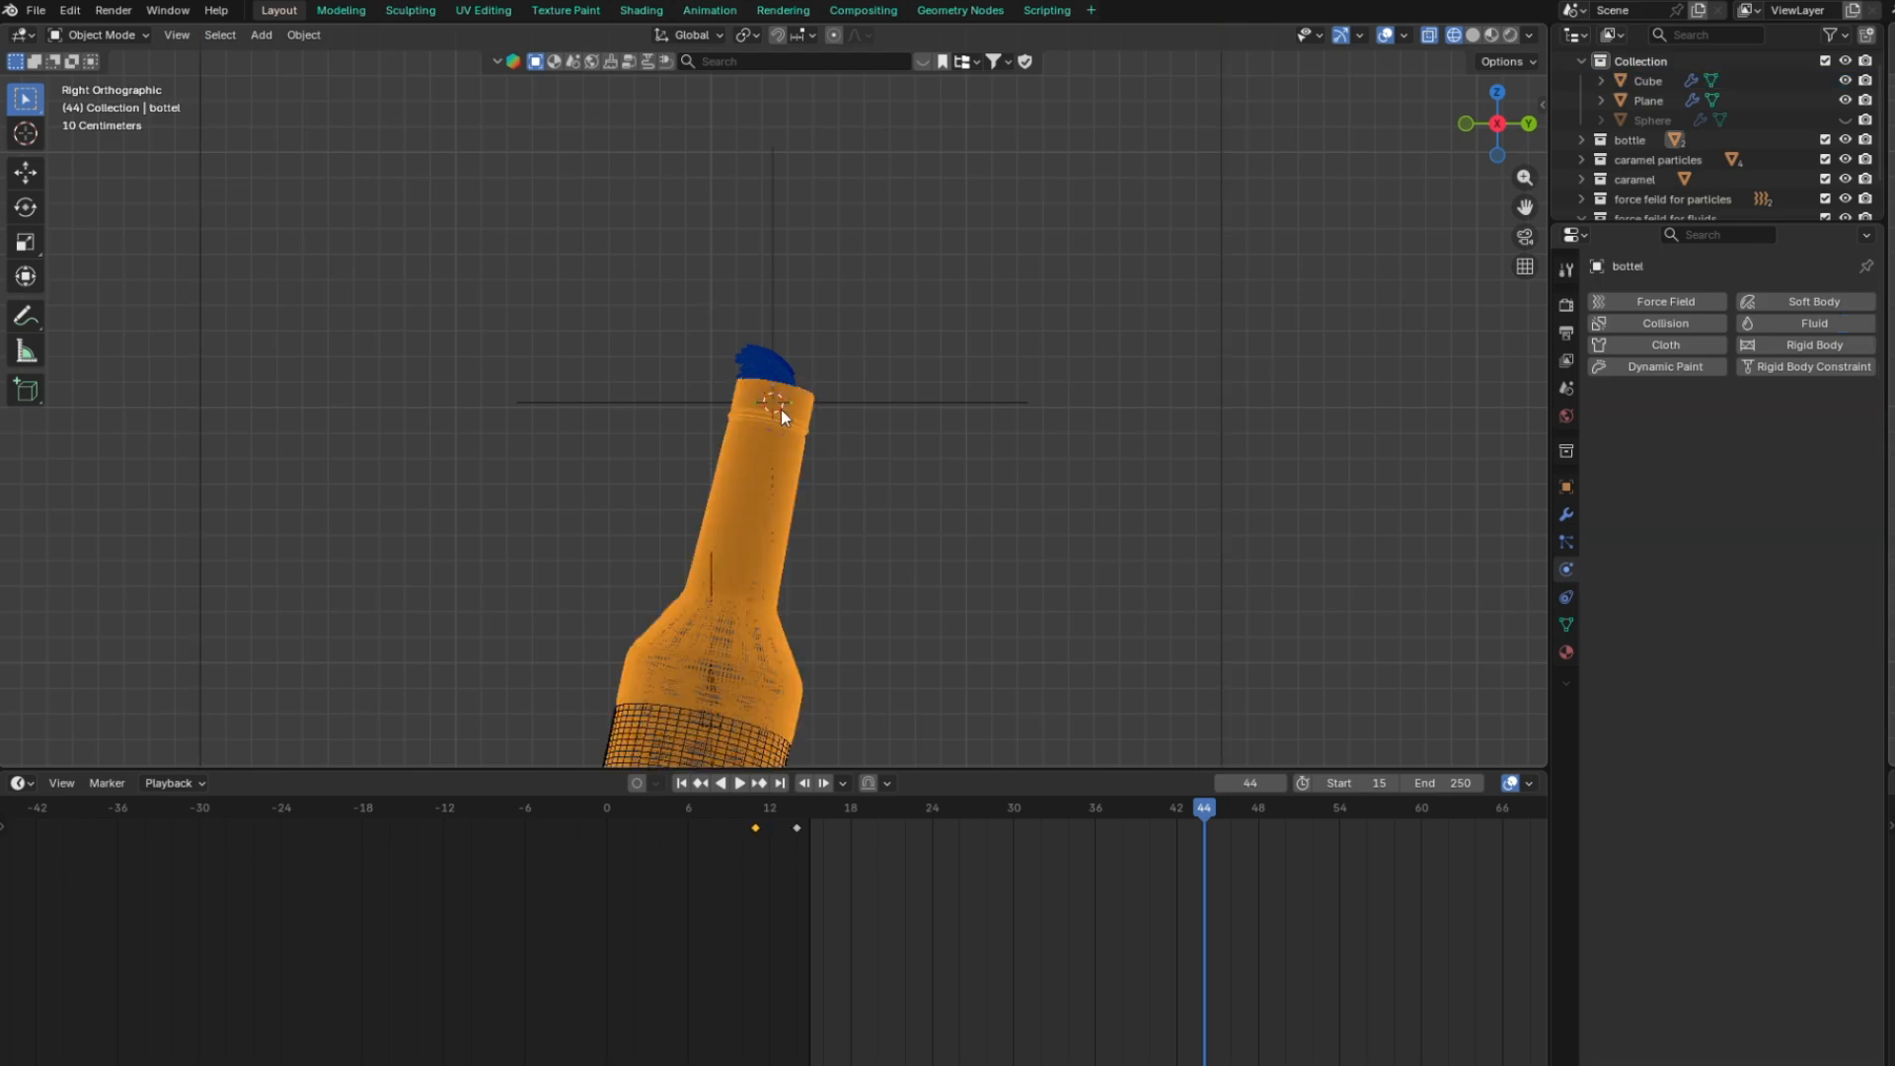
{"action": "left_click", "coordinate": [780, 409]}
{"action": "scroll", "coordinate": [778, 409], "scroll_direction": "up", "scroll_amount": 8}
{"action": "left_click", "coordinate": [817, 628]}
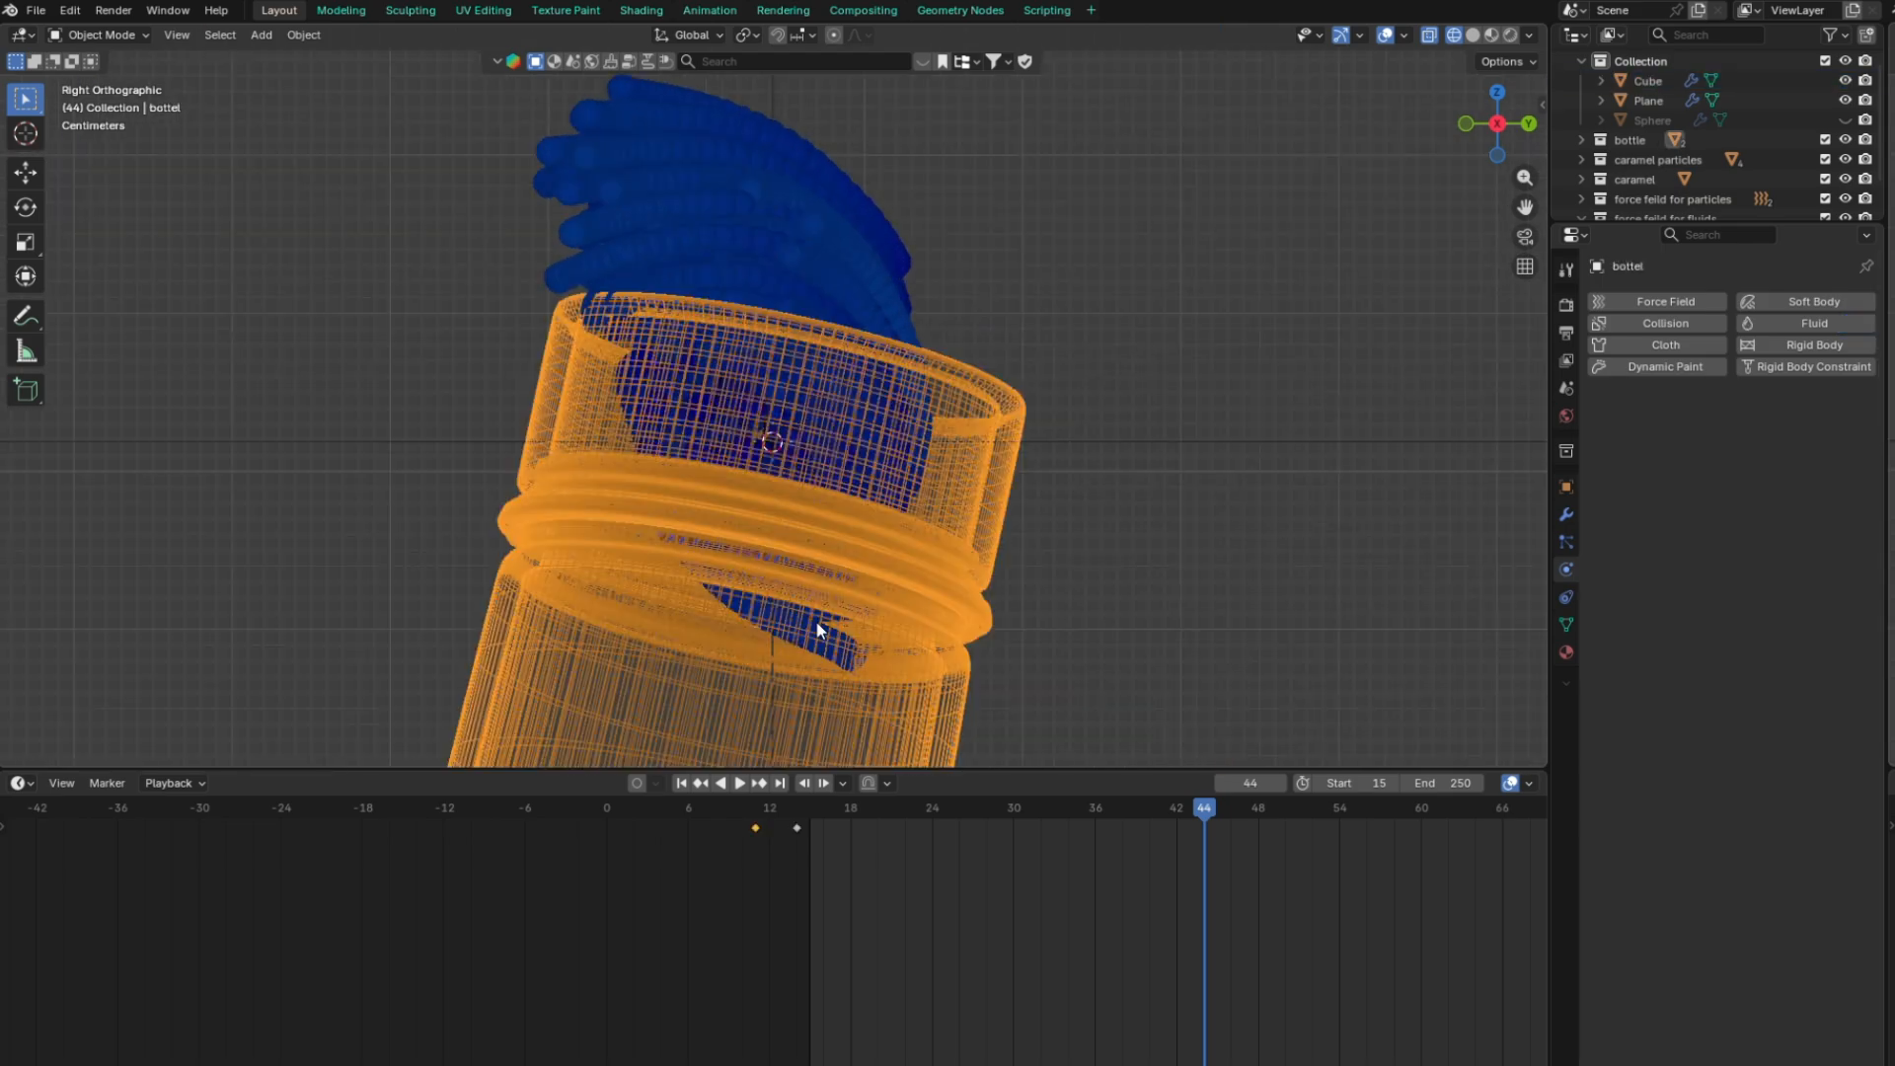
{"action": "left_click", "coordinate": [816, 624]}
{"action": "left_click", "coordinate": [815, 619]}
{"action": "middle_click_drag", "start_coordinate": [784, 539], "coordinate": [743, 442]}
{"action": "left_click", "coordinate": [801, 574]}
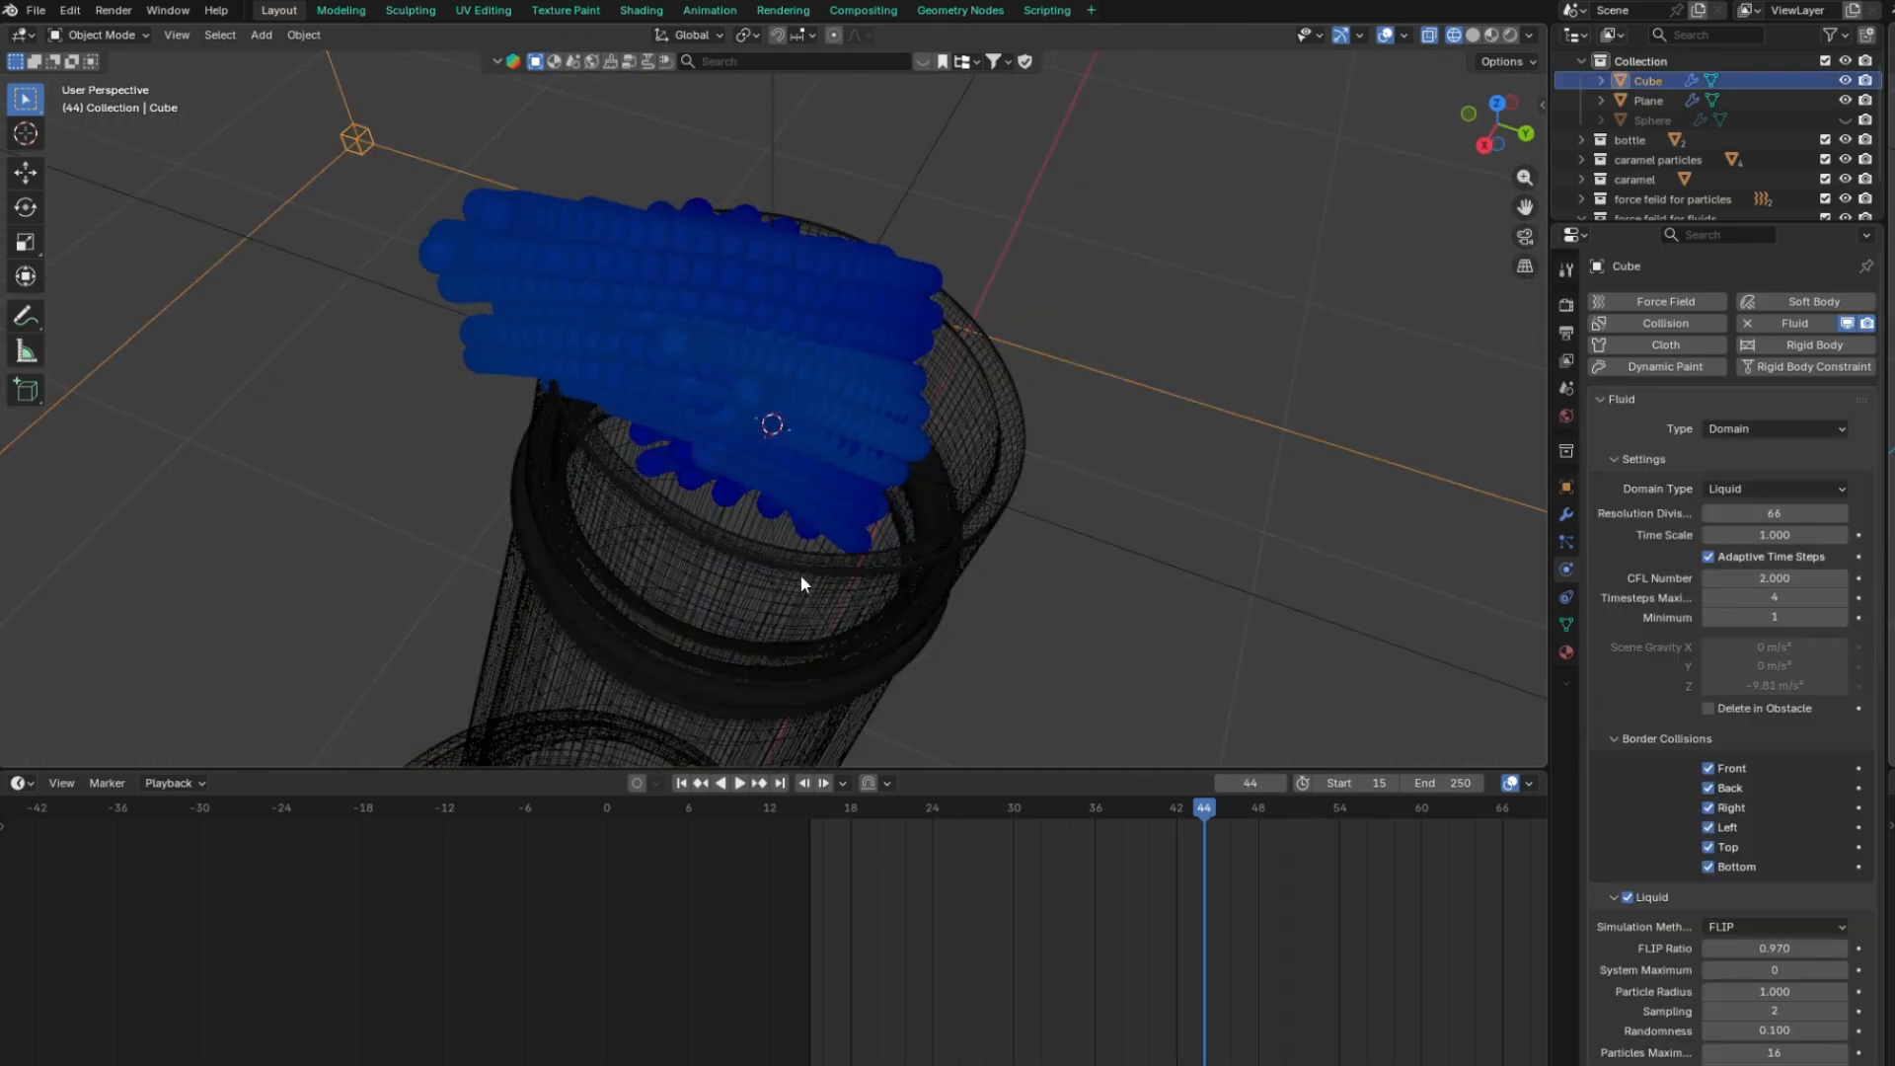
Move to frame 10 and set the inflow plane's initial velocity along its normal to 15
{"action": "left_click_drag", "start_coordinate": [1189, 810], "coordinate": [742, 811]}
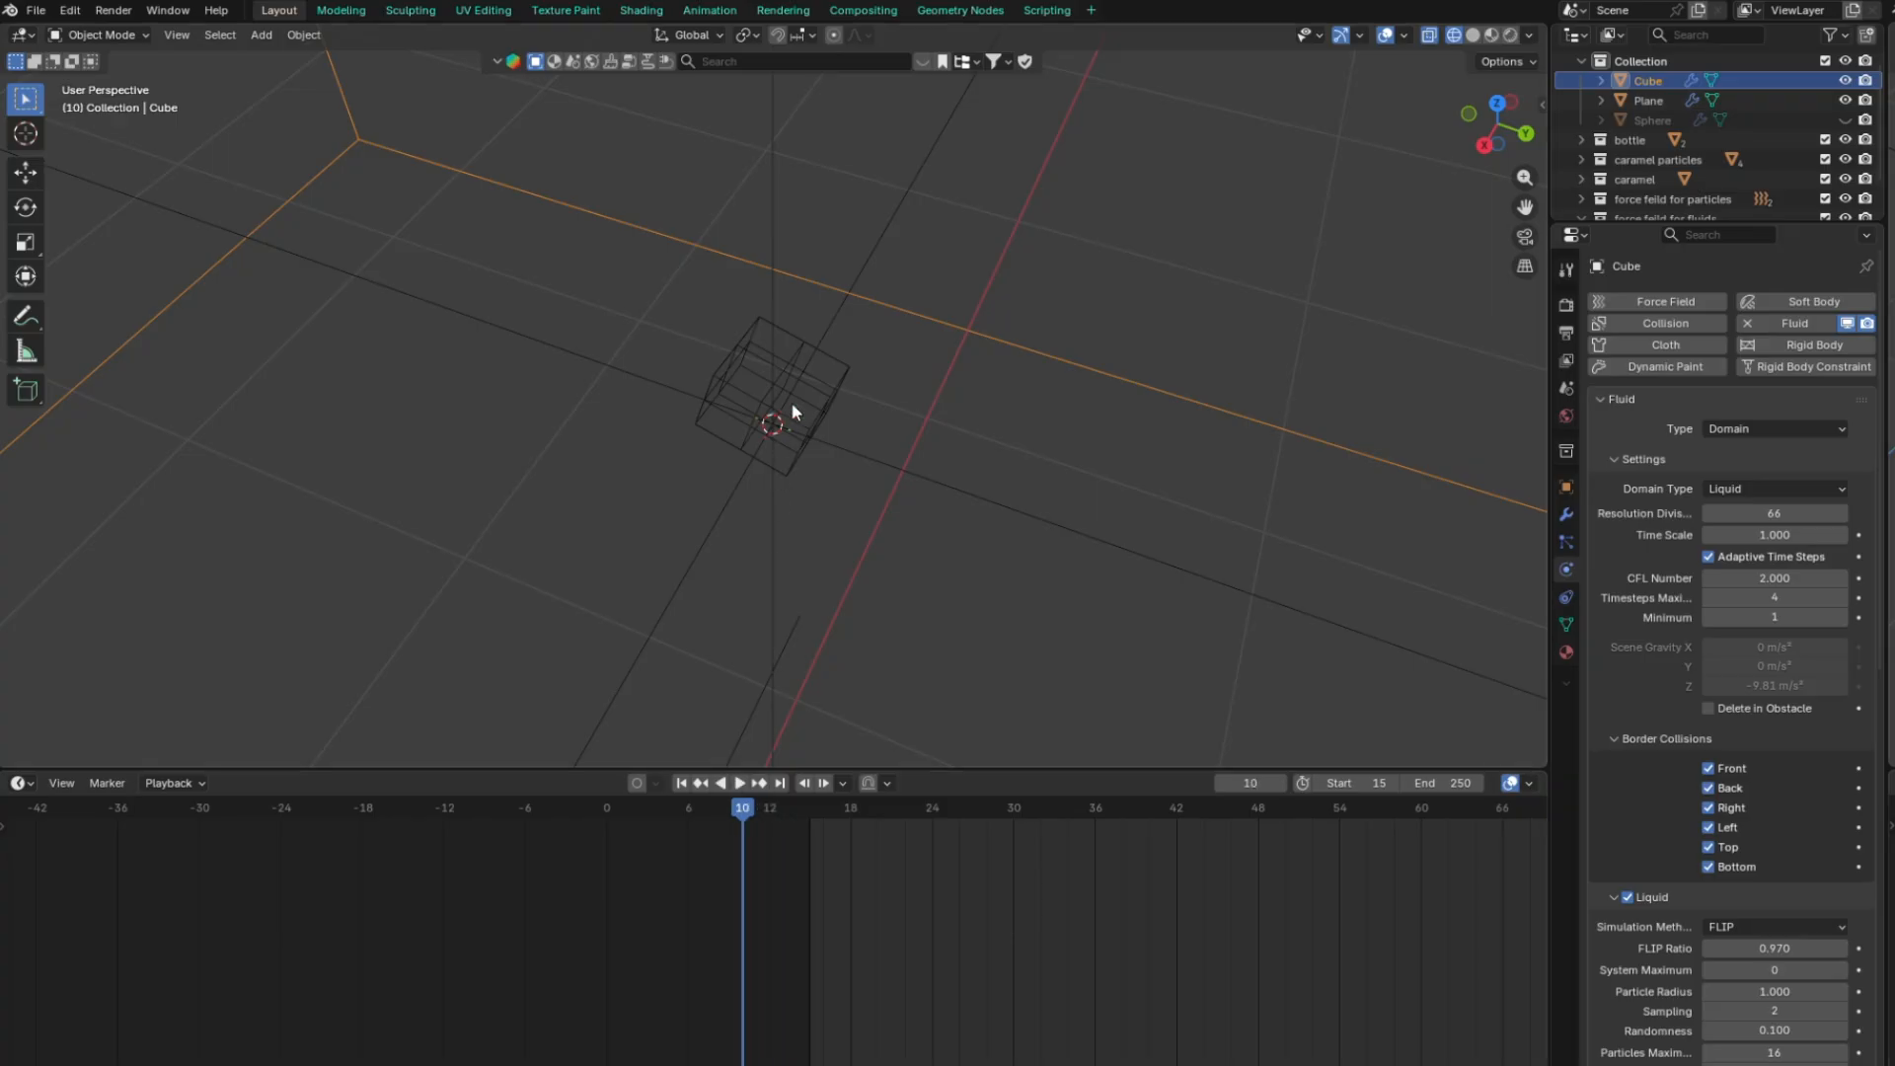
{"action": "left_click", "coordinate": [790, 403]}
{"action": "left_click", "coordinate": [841, 391]}
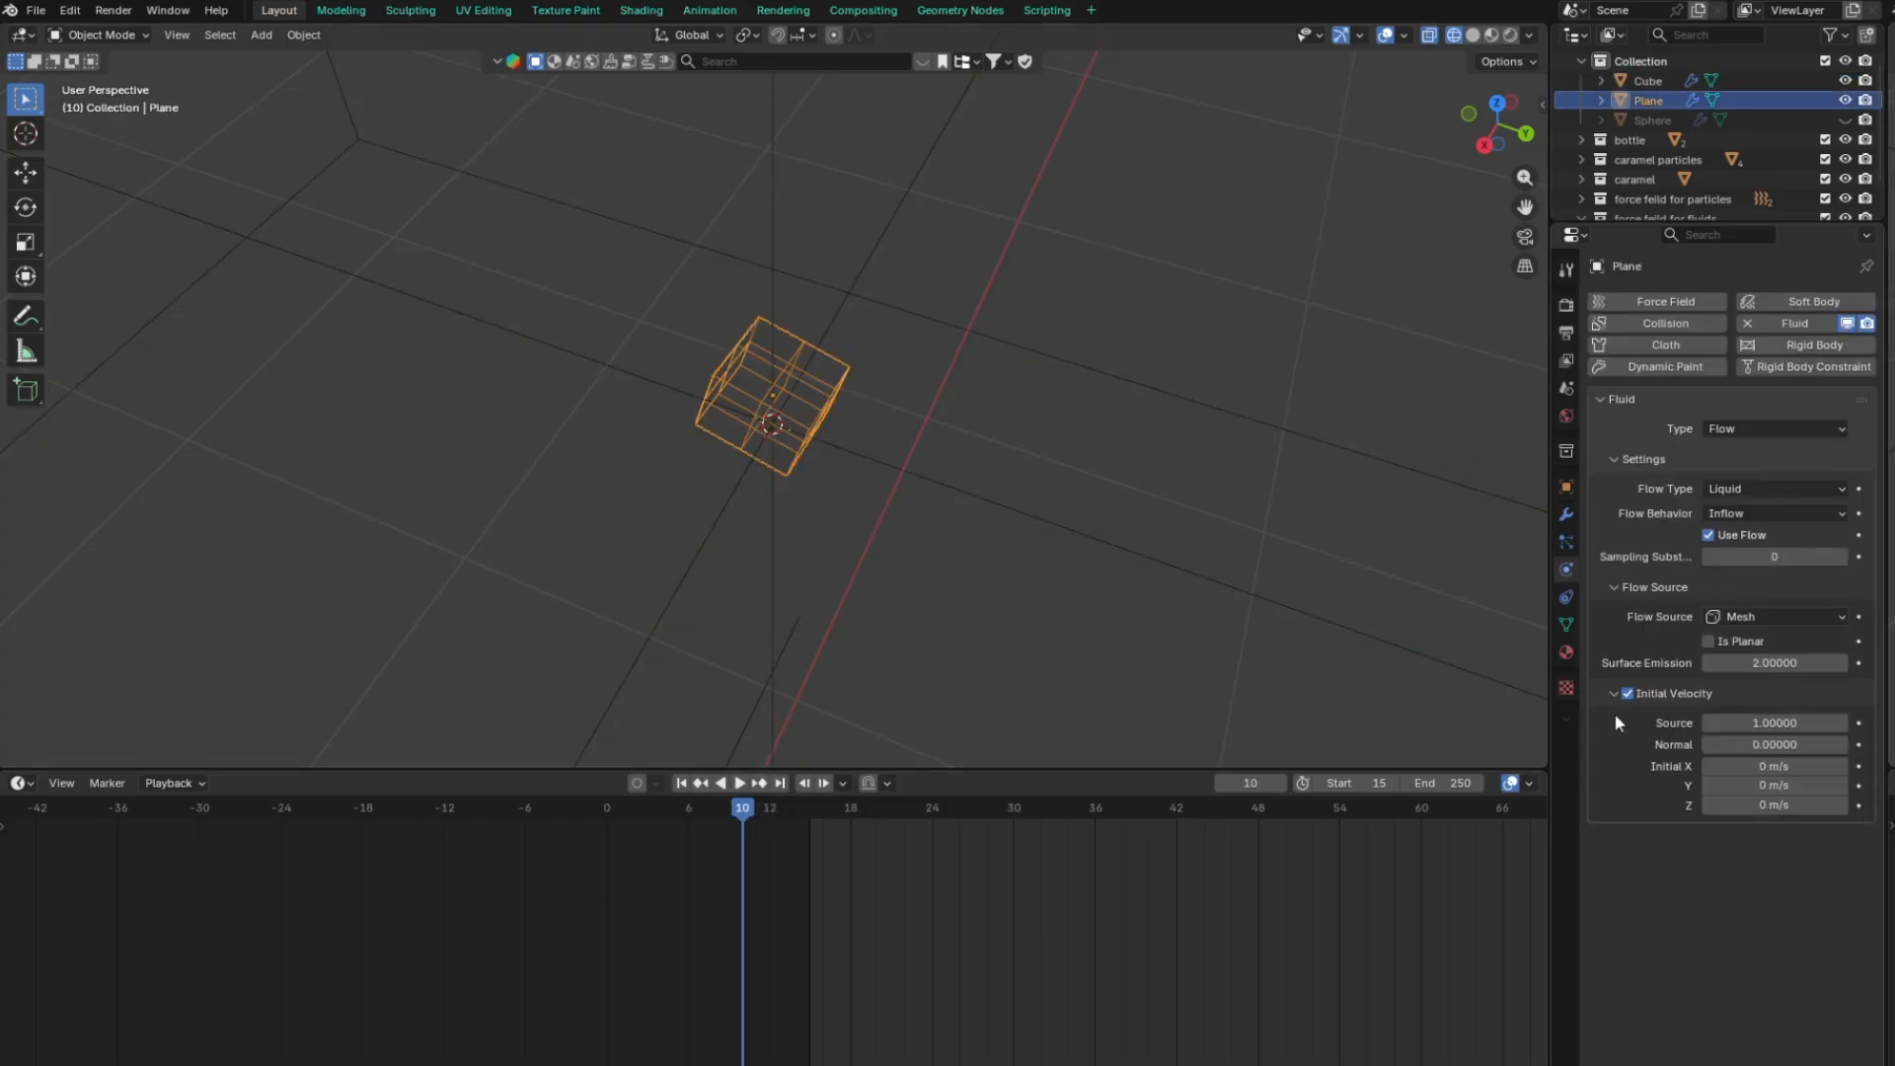
{"action": "left_click", "coordinate": [1764, 746]}
{"action": "type", "text": "15"}
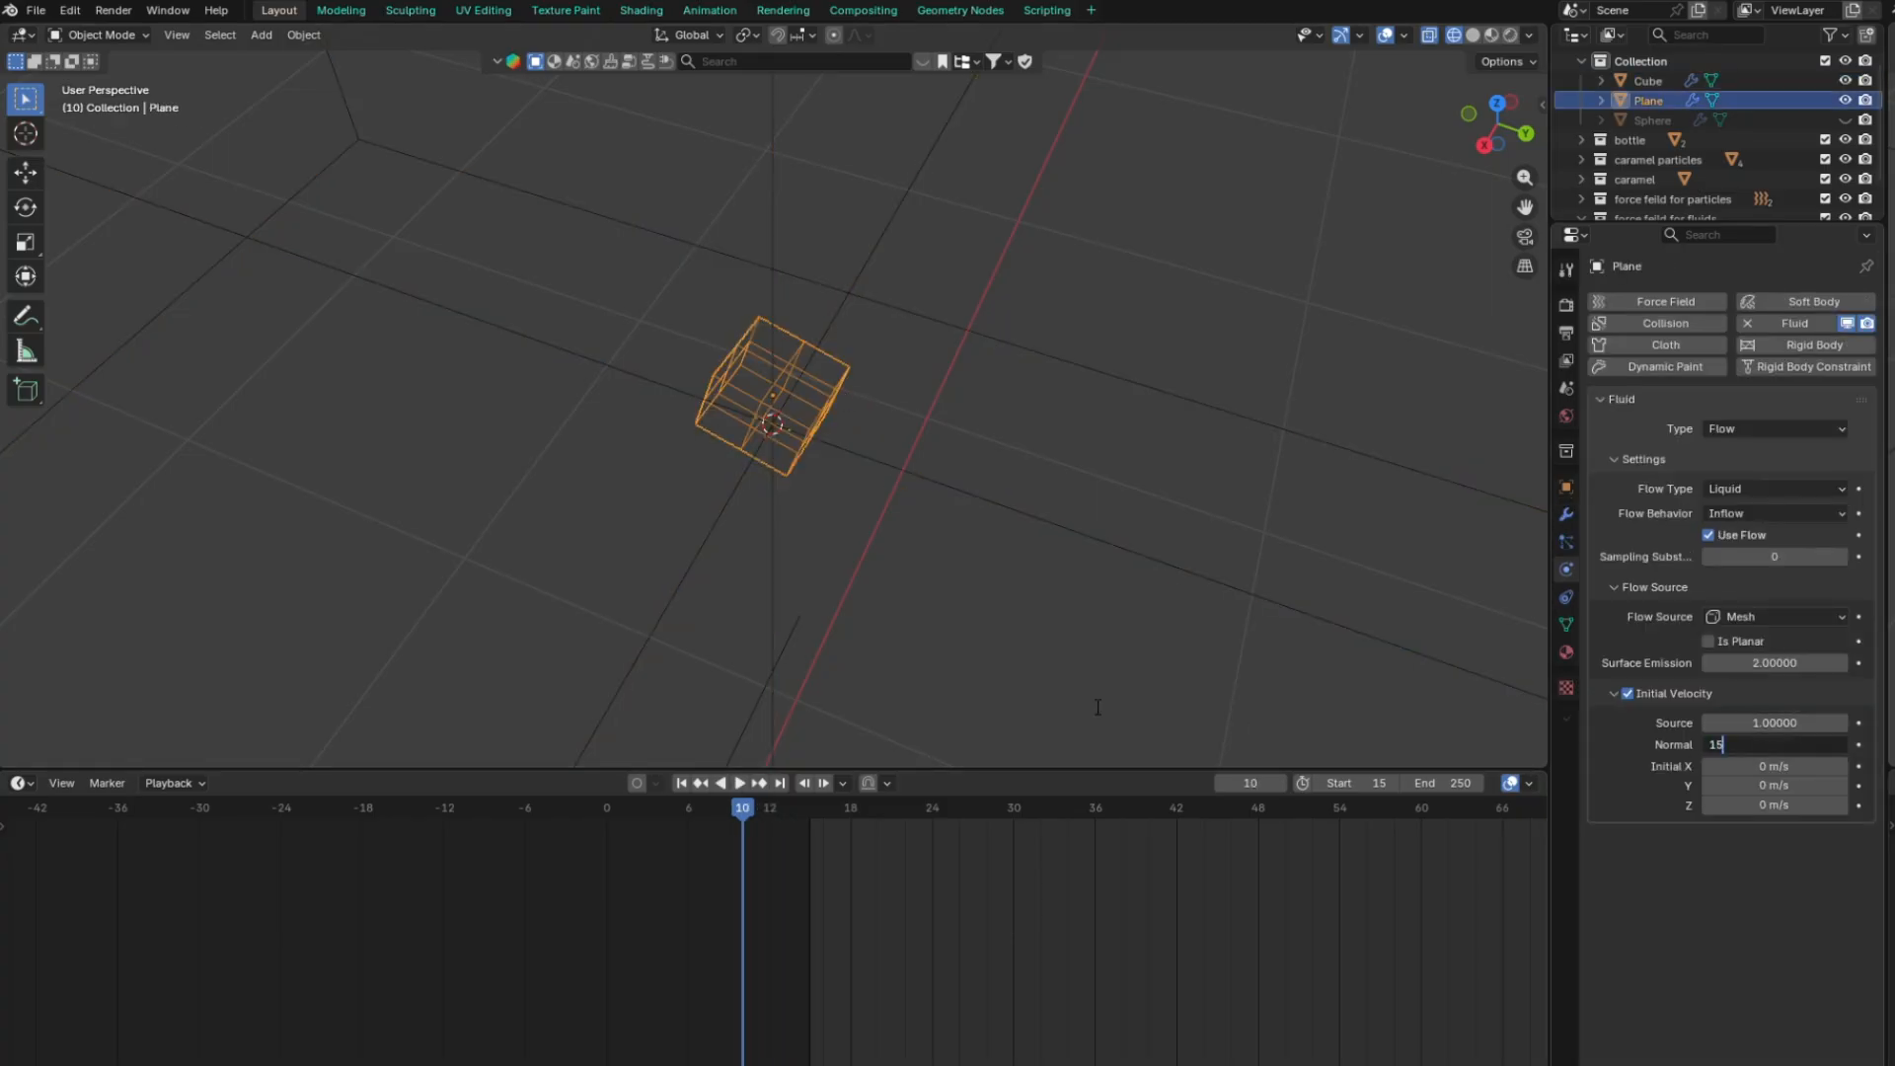
{"action": "key", "text": "Return"}
Play the simulation to frame 27 and inspect the liquid leaving the bottle's mouth
{"action": "middle_click_drag", "start_coordinate": [1098, 706], "coordinate": [977, 681]}
{"action": "left_click", "coordinate": [739, 782]}
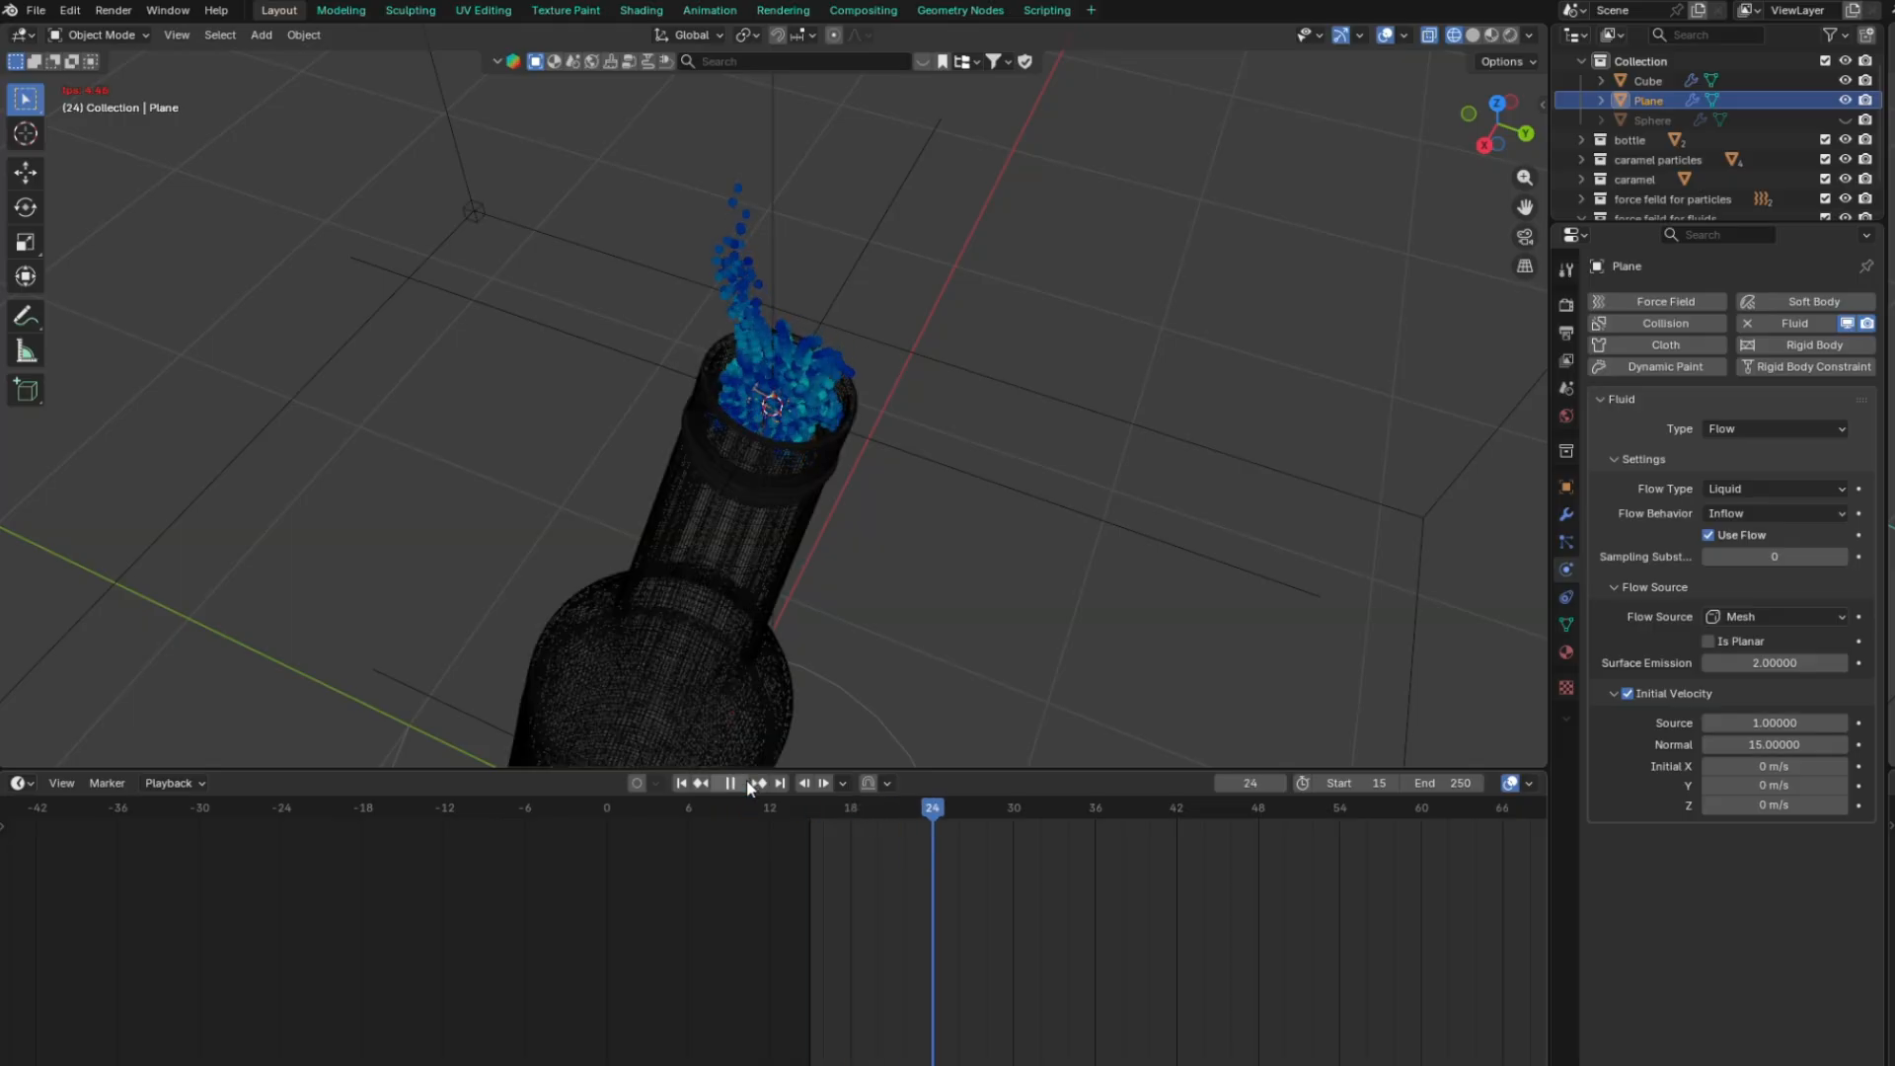
{"action": "left_click", "coordinate": [745, 781]}
{"action": "middle_click_drag", "start_coordinate": [797, 681], "coordinate": [857, 551]}
{"action": "scroll", "coordinate": [804, 691], "scroll_direction": "down", "scroll_amount": 4}
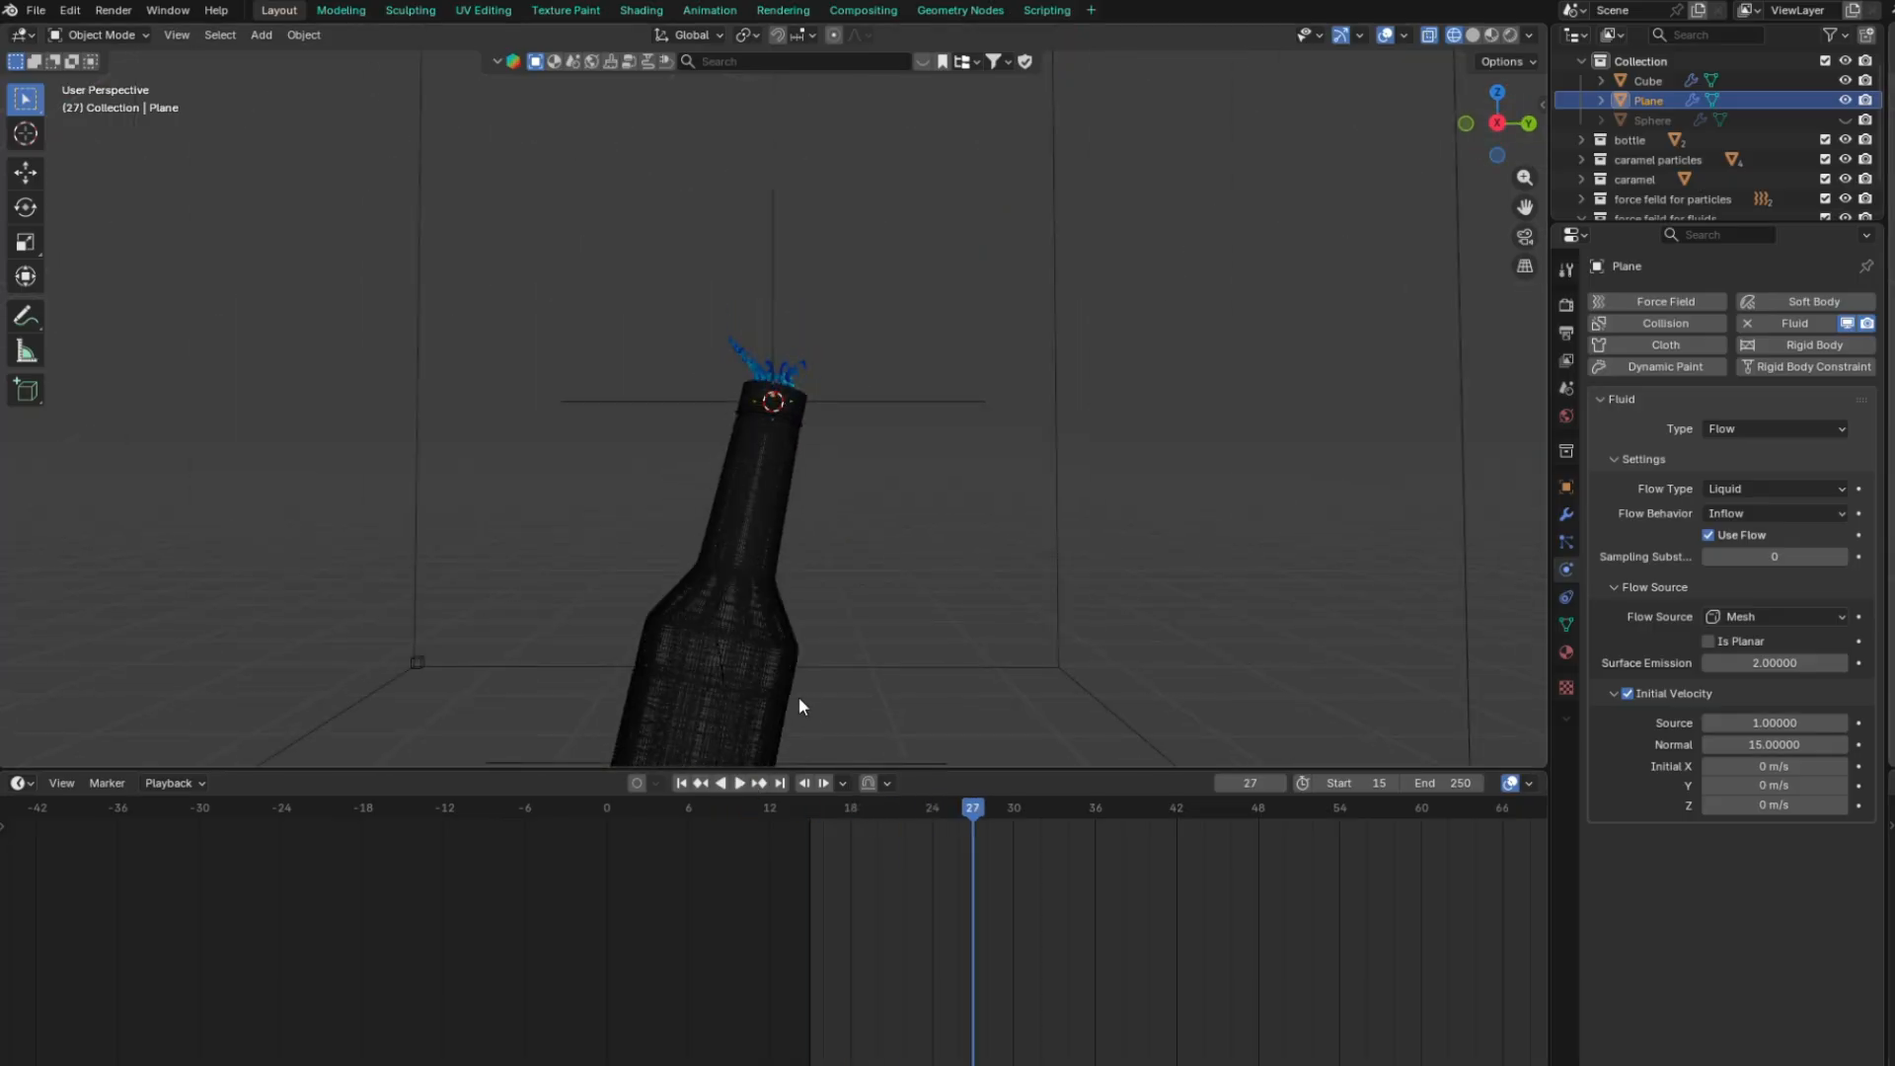
Run the simulation to frame 61 and inspect the stream at the bottle's rim in the right view
{"action": "left_click", "coordinate": [741, 782]}
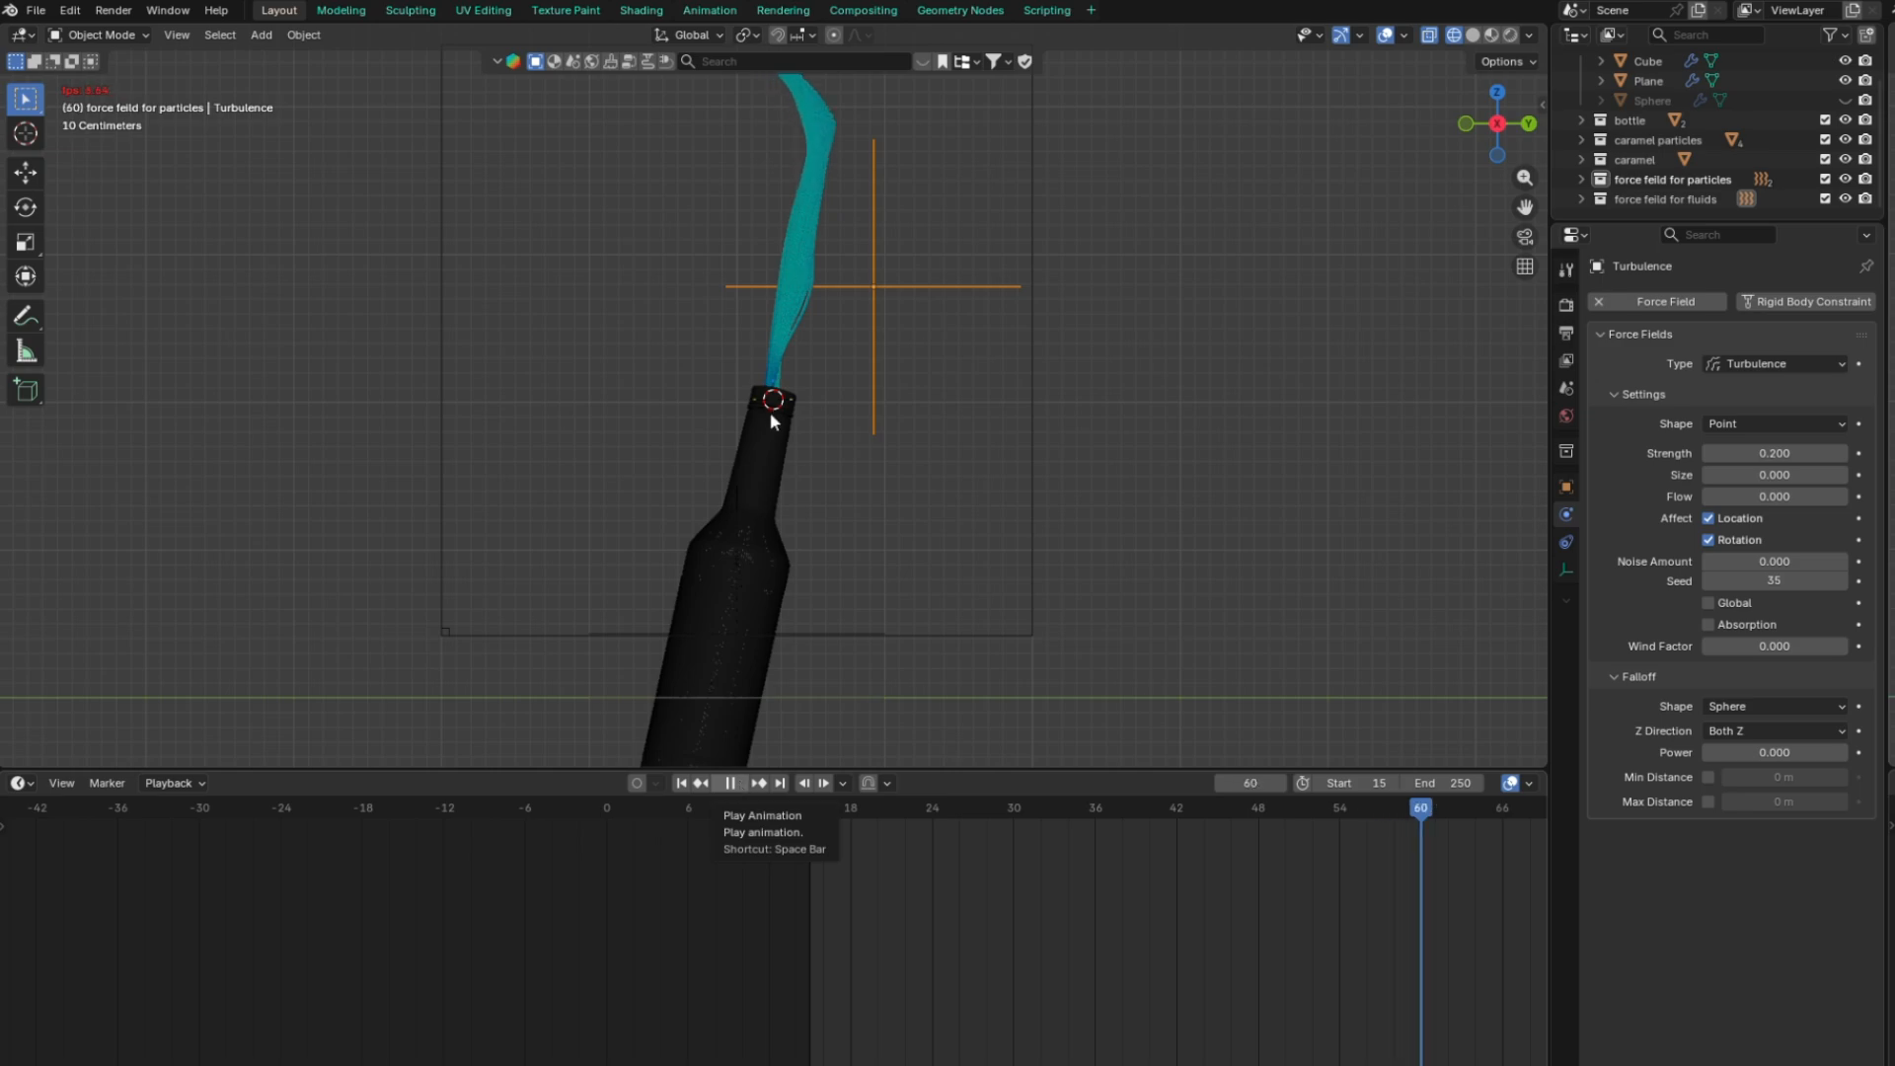
{"action": "key", "text": "space"}
{"action": "middle_click_drag", "start_coordinate": [770, 412], "coordinate": [787, 456]}
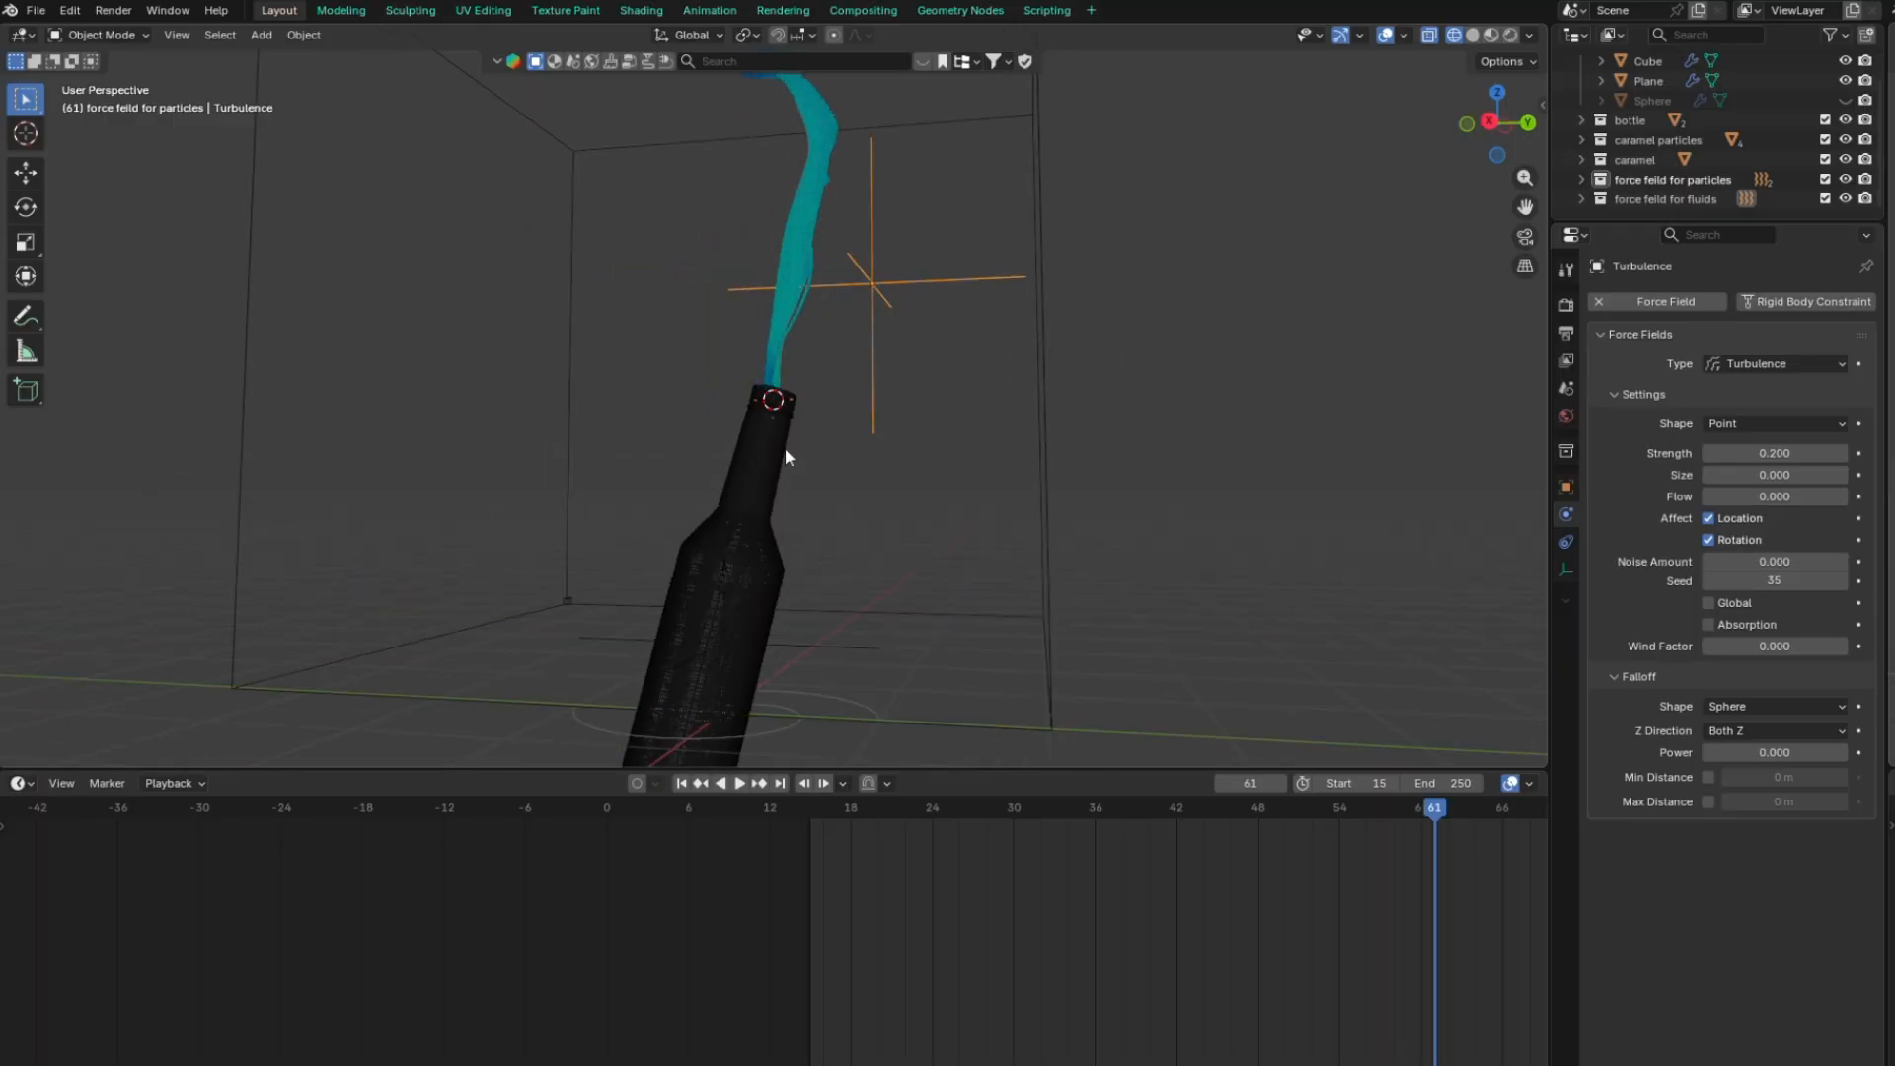
{"action": "key", "text": "KP_3"}
{"action": "scroll", "coordinate": [831, 423], "scroll_direction": "up", "scroll_amount": 6}
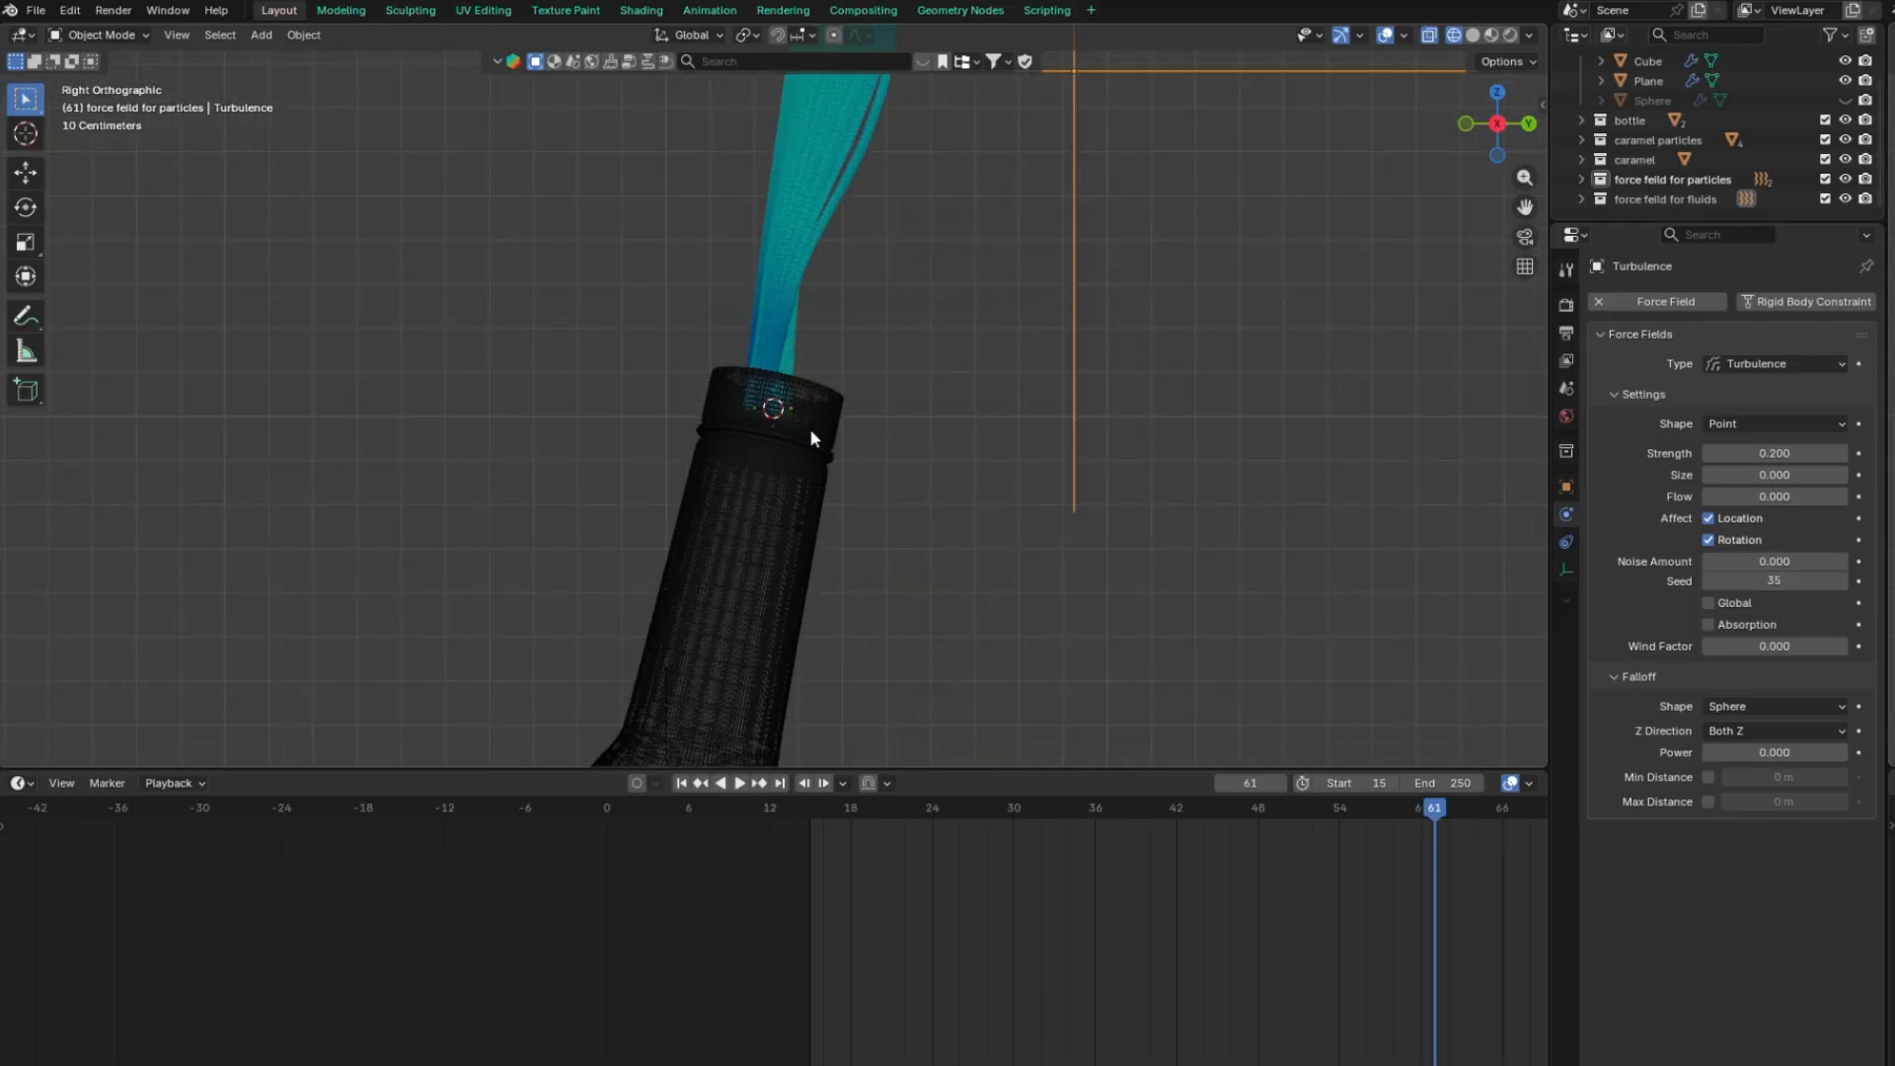
{"action": "scroll", "coordinate": [811, 435], "scroll_direction": "up", "scroll_amount": 6}
Set the inflow plane's initial velocity to 0.5 m/s in Z and -8 along the normal
{"action": "left_click", "coordinate": [1646, 81]}
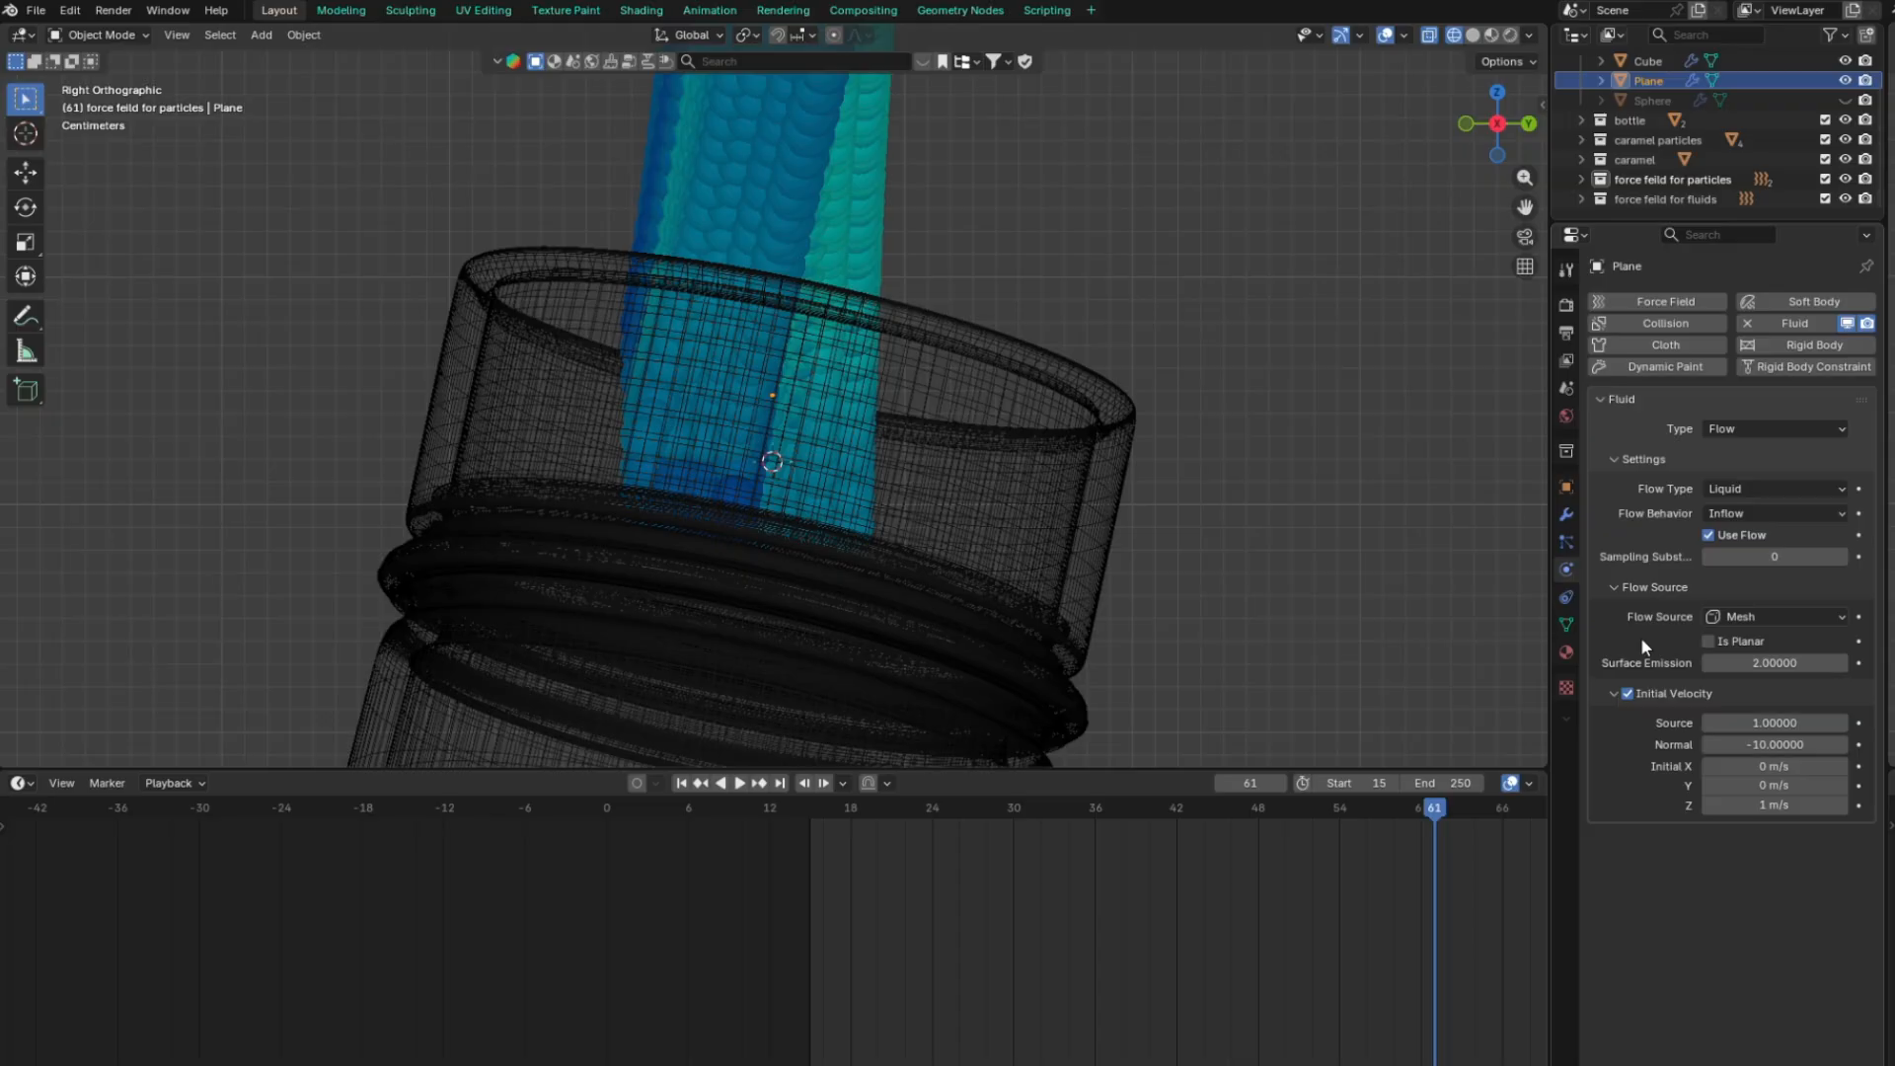
{"action": "left_click", "coordinate": [1780, 805]}
{"action": "type", "text": "0.5"}
{"action": "key", "text": "Return"}
{"action": "left_click", "coordinate": [1821, 750]}
{"action": "type", "text": "-8"}
{"action": "key", "text": "Return"}
Return the timeline to the start frame, 15, and frame the bottle with its fluid domain
{"action": "scroll", "coordinate": [825, 482], "scroll_direction": "down", "scroll_amount": 10}
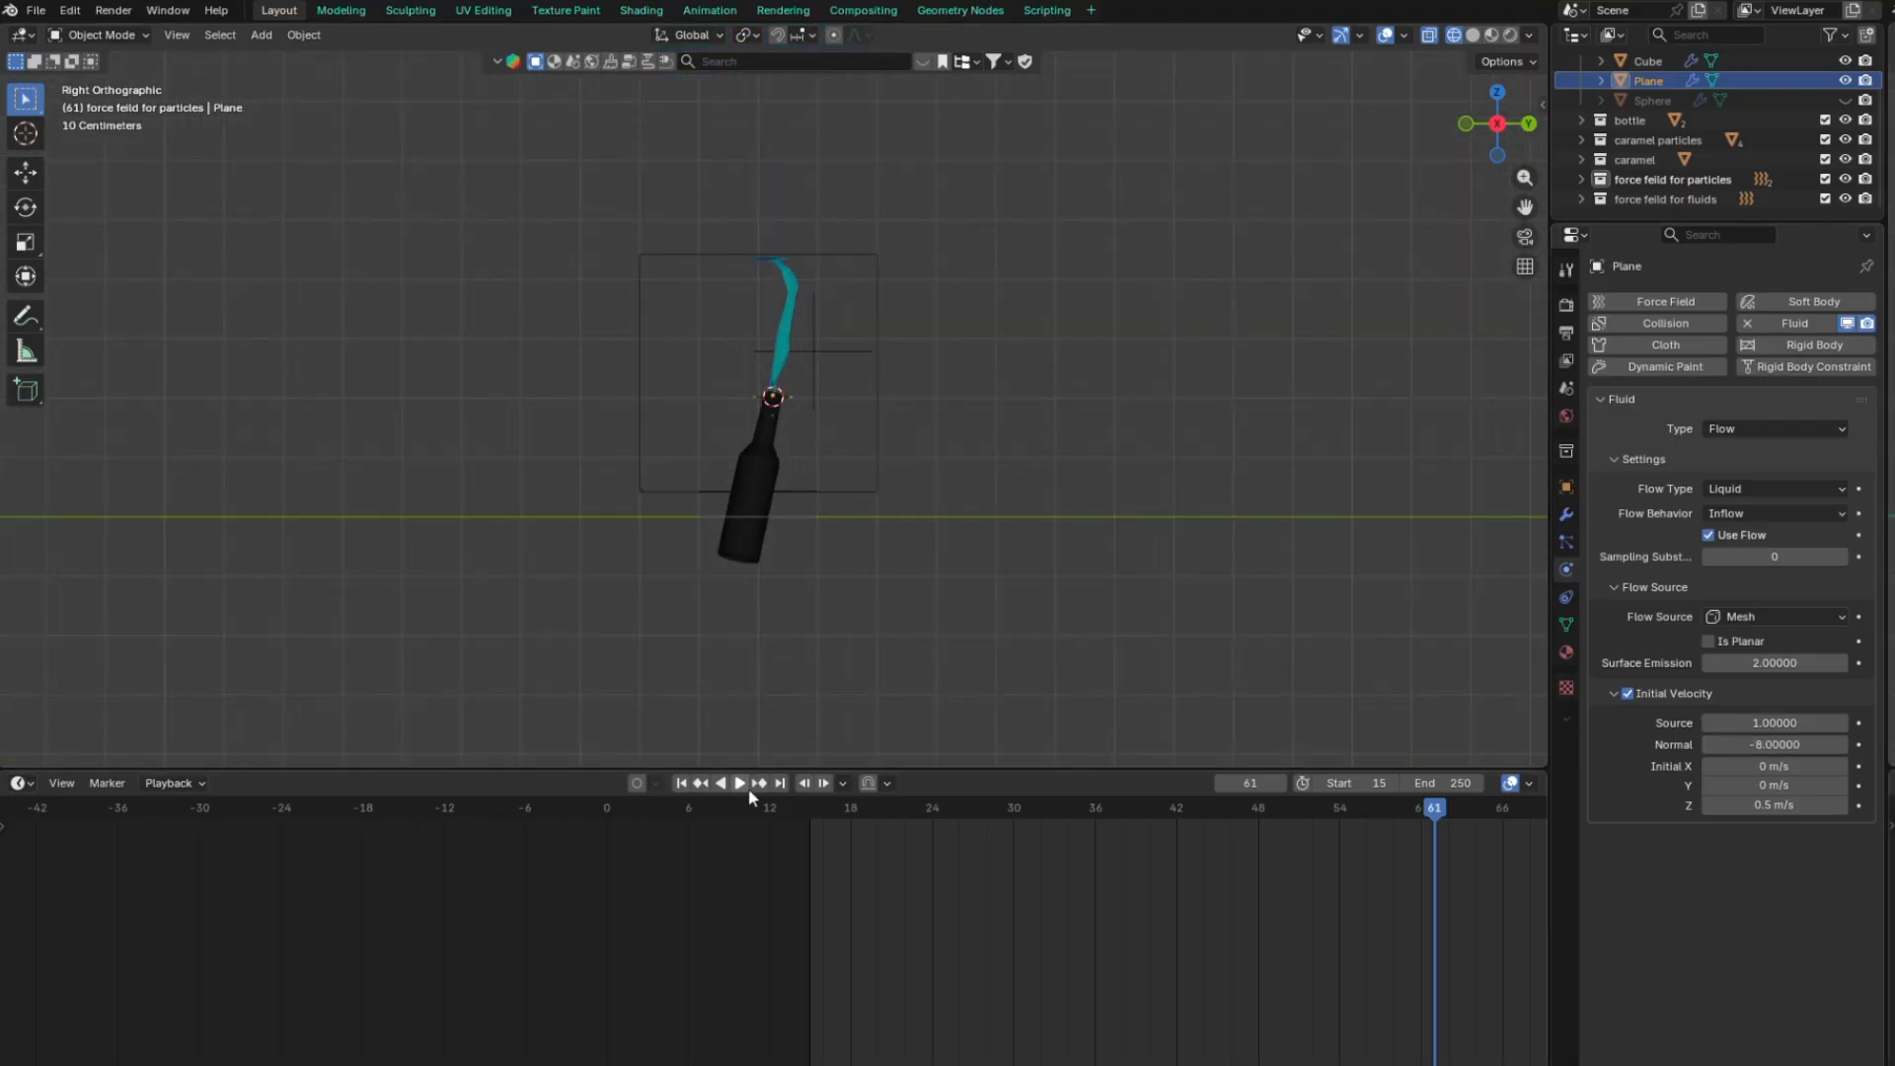
{"action": "left_click", "coordinate": [681, 782]}
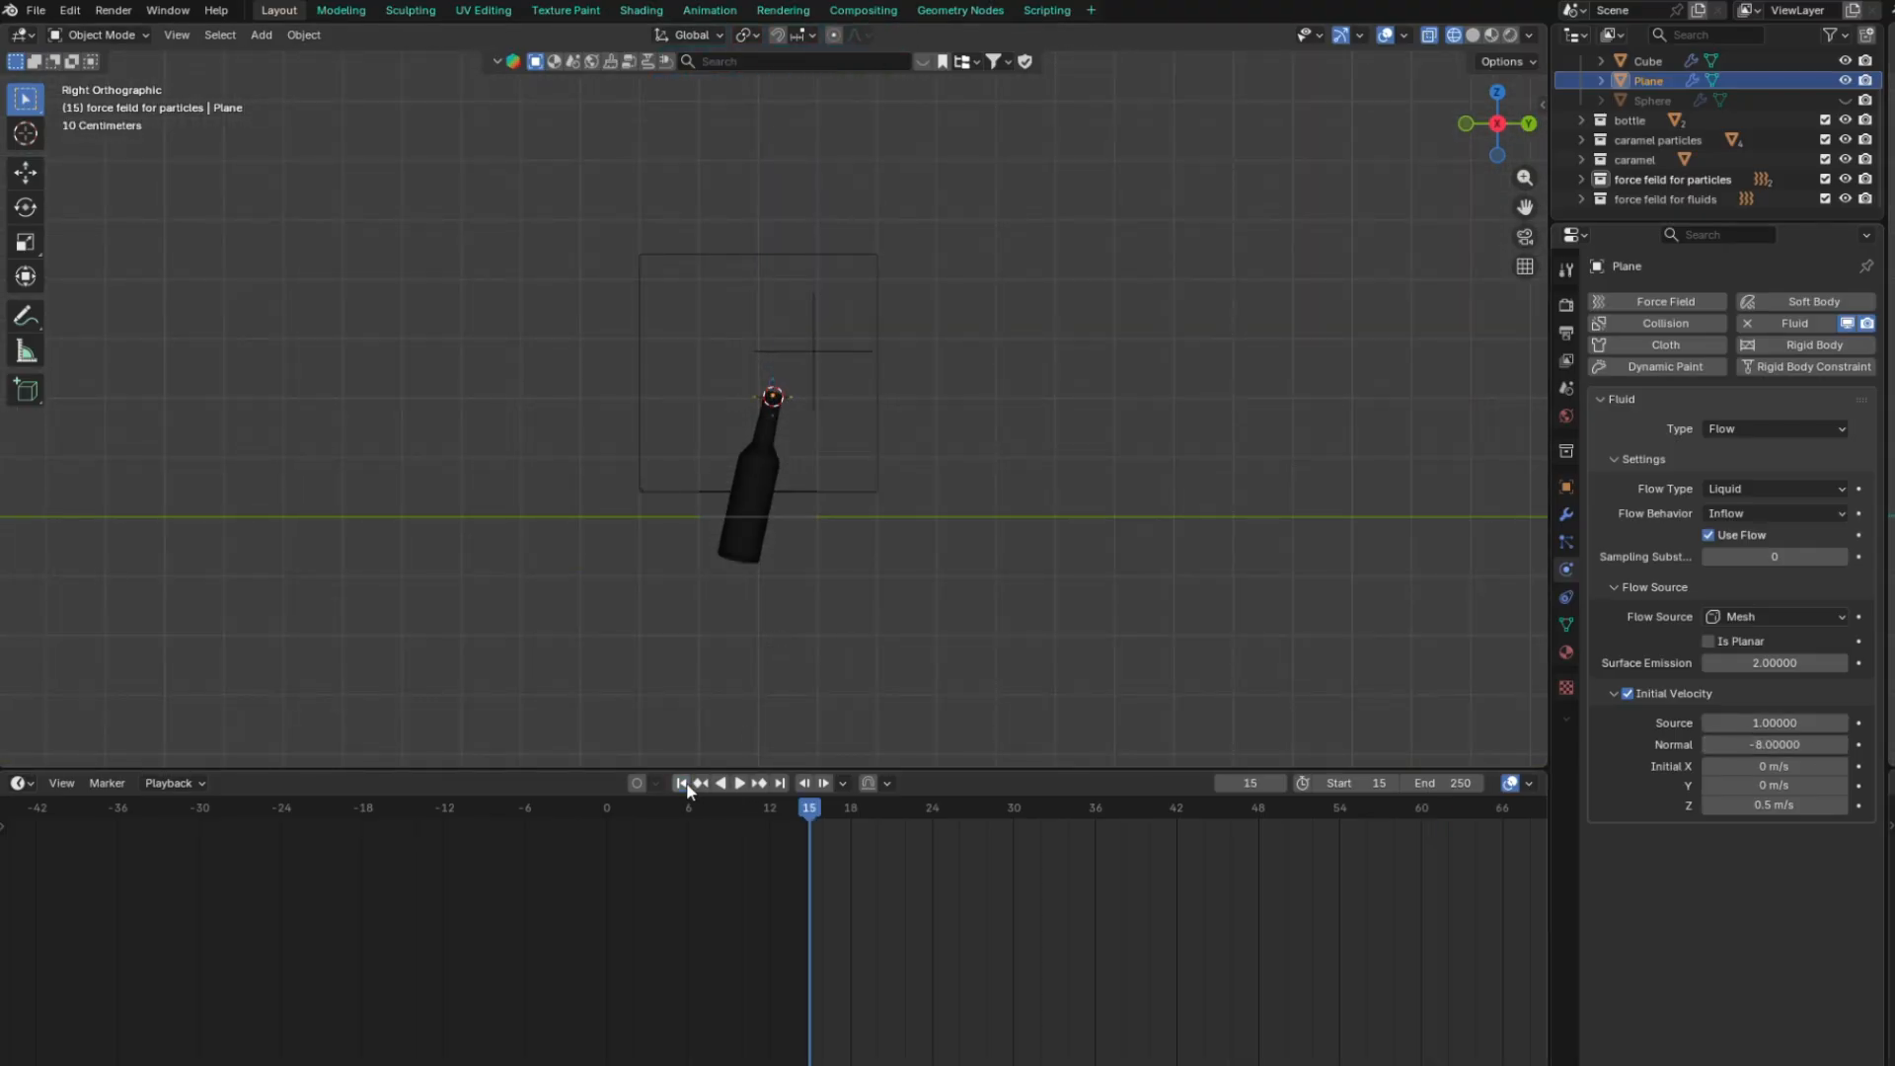
{"action": "scroll", "coordinate": [753, 614], "scroll_direction": "up", "scroll_amount": 4}
{"action": "left_click", "coordinate": [892, 596]}
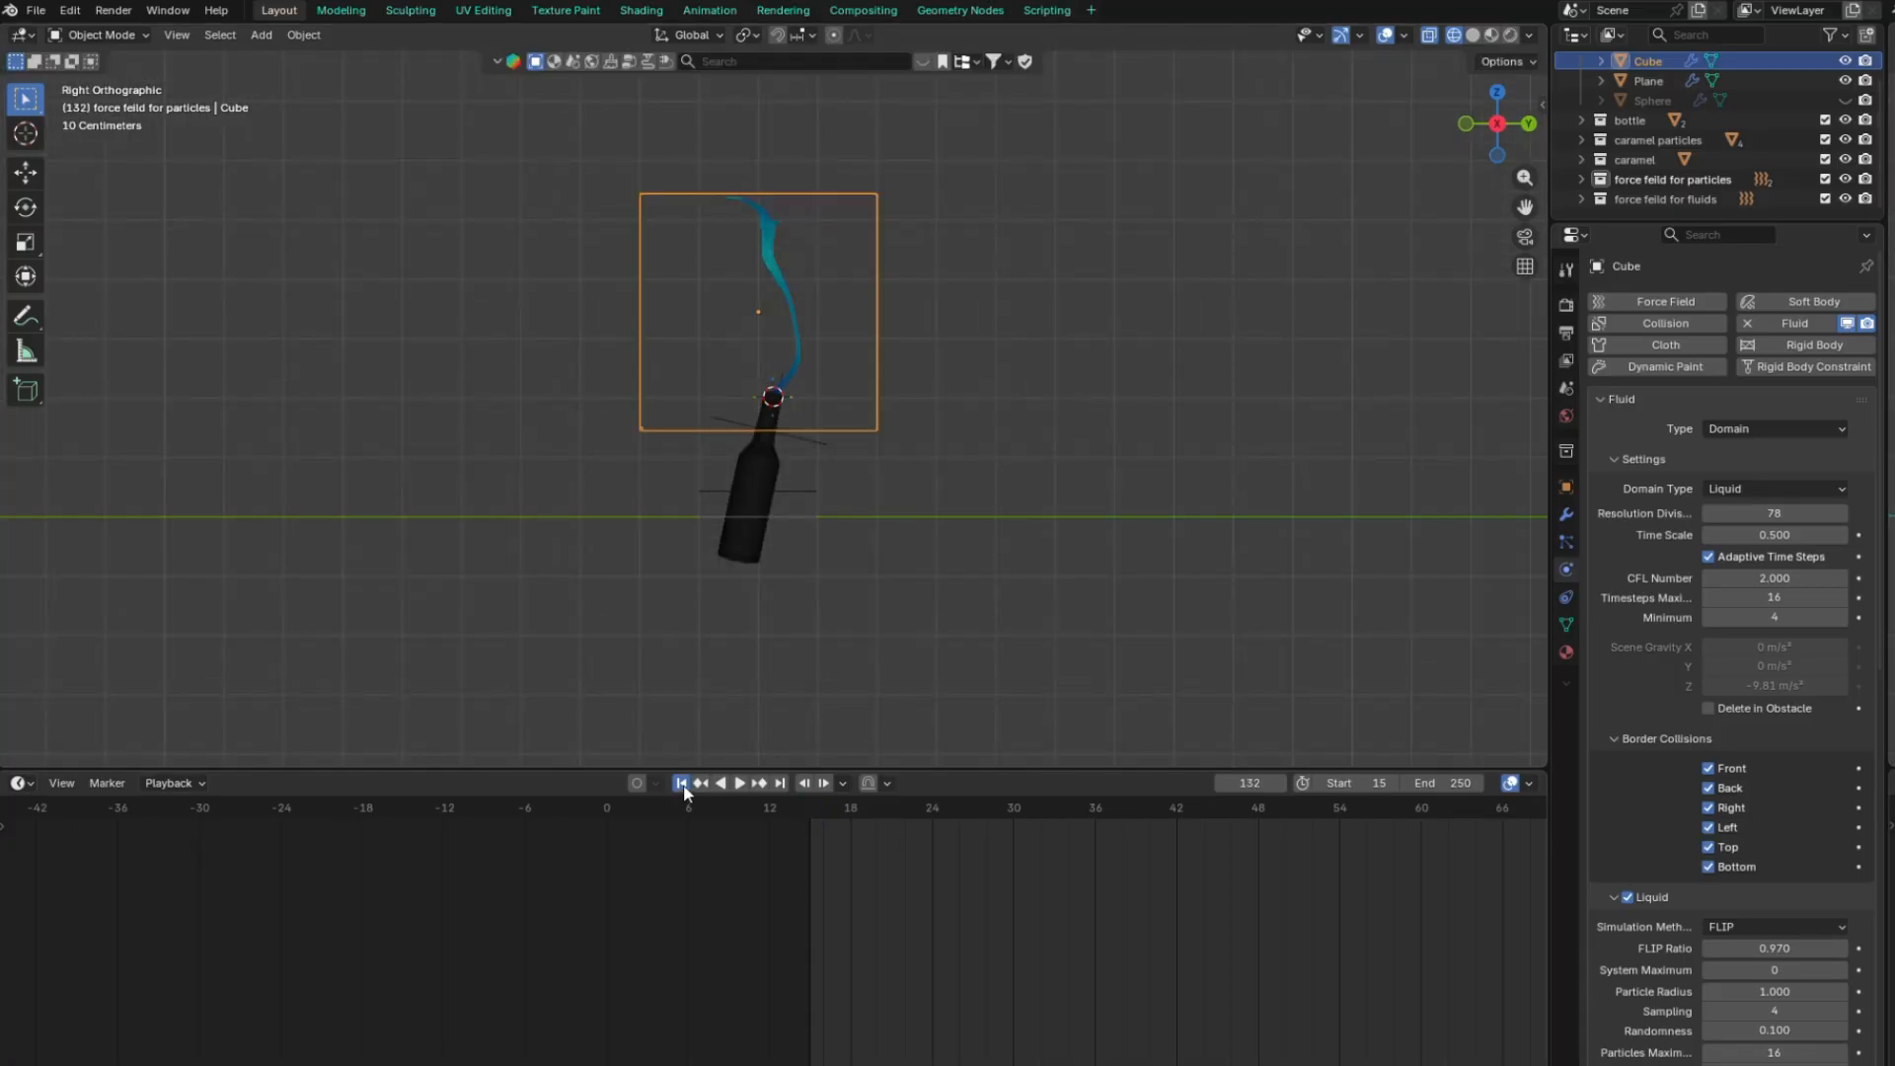
Rewind from frame 132 to frame 15 and select the tilted turbulence force field at the bottle's neck to view its settings
{"action": "left_click", "coordinate": [681, 783]}
{"action": "scroll", "coordinate": [750, 642], "scroll_direction": "up", "scroll_amount": 6}
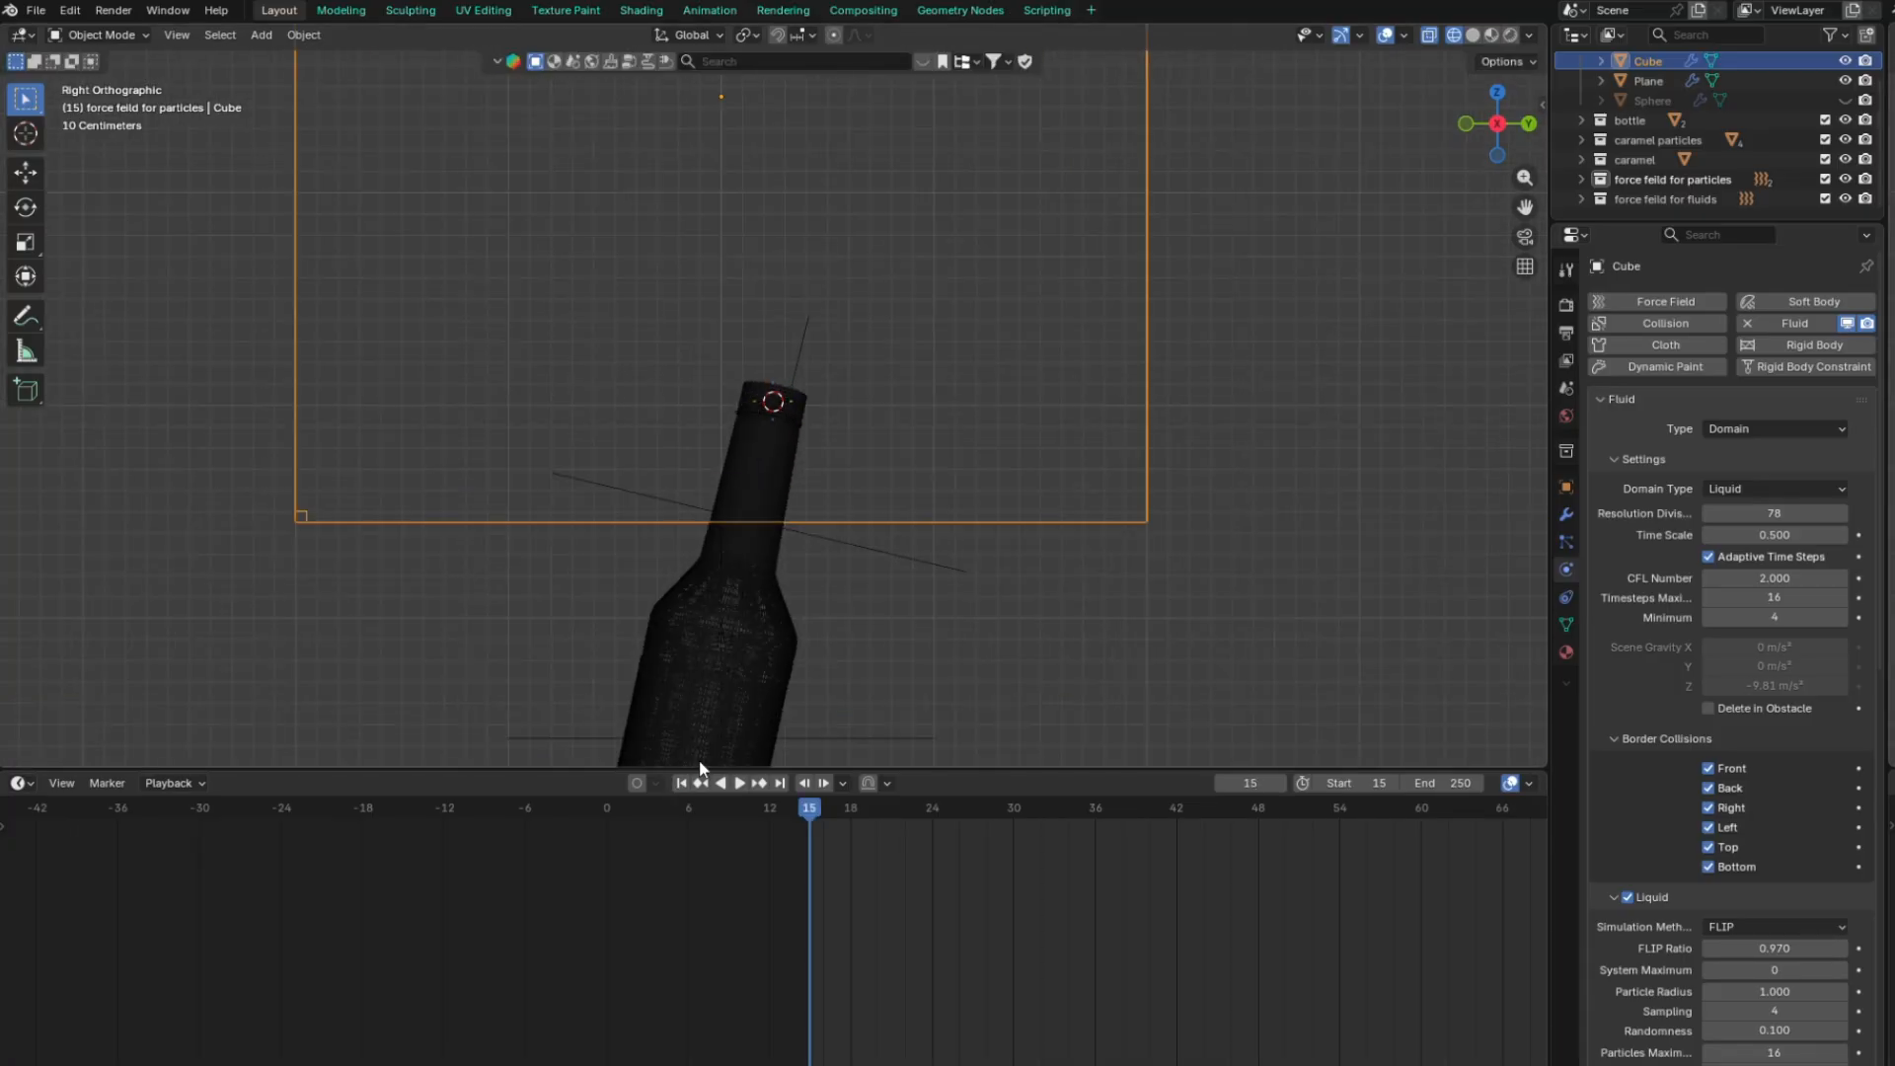
{"action": "scroll", "coordinate": [825, 706], "scroll_direction": "down", "scroll_amount": 3}
{"action": "left_click", "coordinate": [896, 528]}
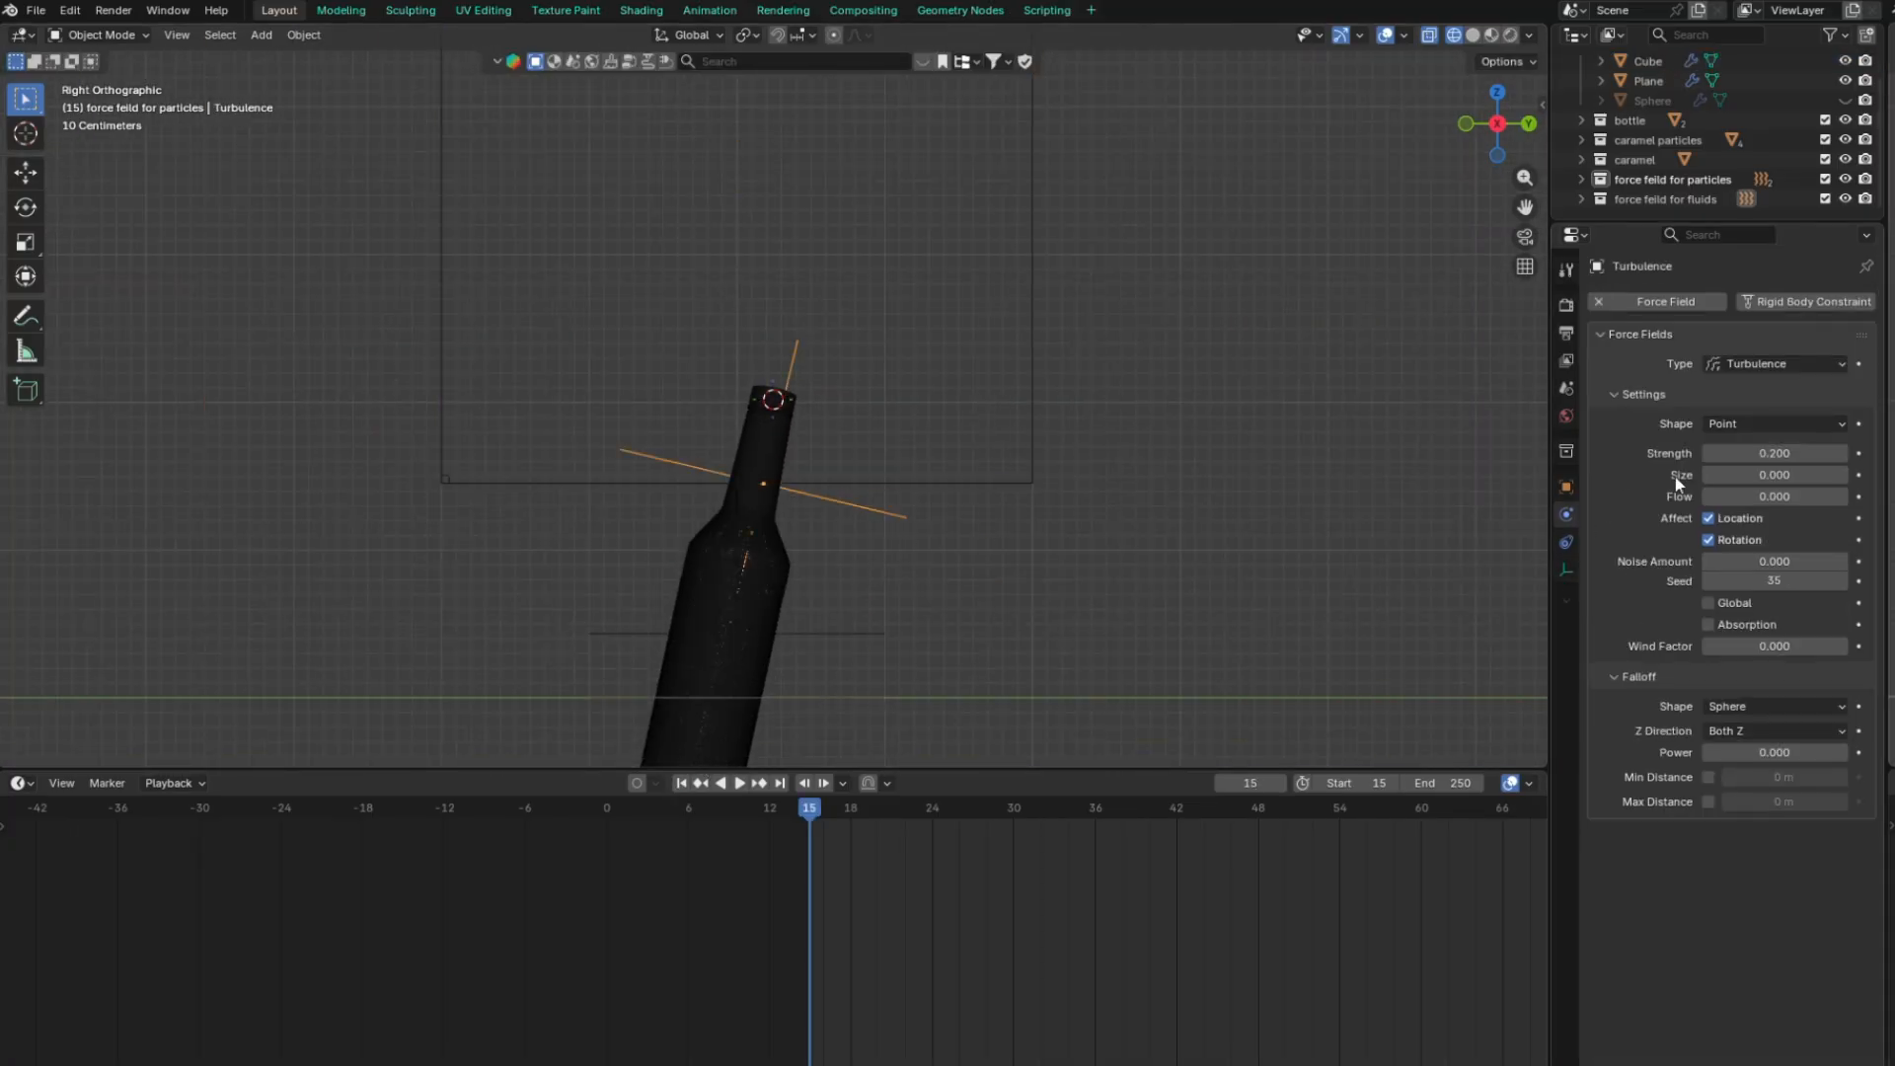
Play the simulation in perspective to watch the liquid stream rise, and rewind to frame 15
{"action": "mouse_move", "coordinate": [818, 426]}
{"action": "middle_mouse_down"}
{"action": "mouse_move", "coordinate": [739, 739]}
{"action": "mouse_move", "coordinate": [746, 498]}
{"action": "mouse_move", "coordinate": [772, 437]}
{"action": "mouse_move", "coordinate": [1123, 419]}
{"action": "mouse_move", "coordinate": [873, 460]}
{"action": "mouse_move", "coordinate": [736, 418]}
{"action": "mouse_move", "coordinate": [902, 399]}
{"action": "mouse_move", "coordinate": [795, 437]}
{"action": "middle_mouse_up"}
{"action": "left_click", "coordinate": [744, 785]}
{"action": "scroll", "coordinate": [795, 437], "scroll_direction": "down", "scroll_amount": 3}
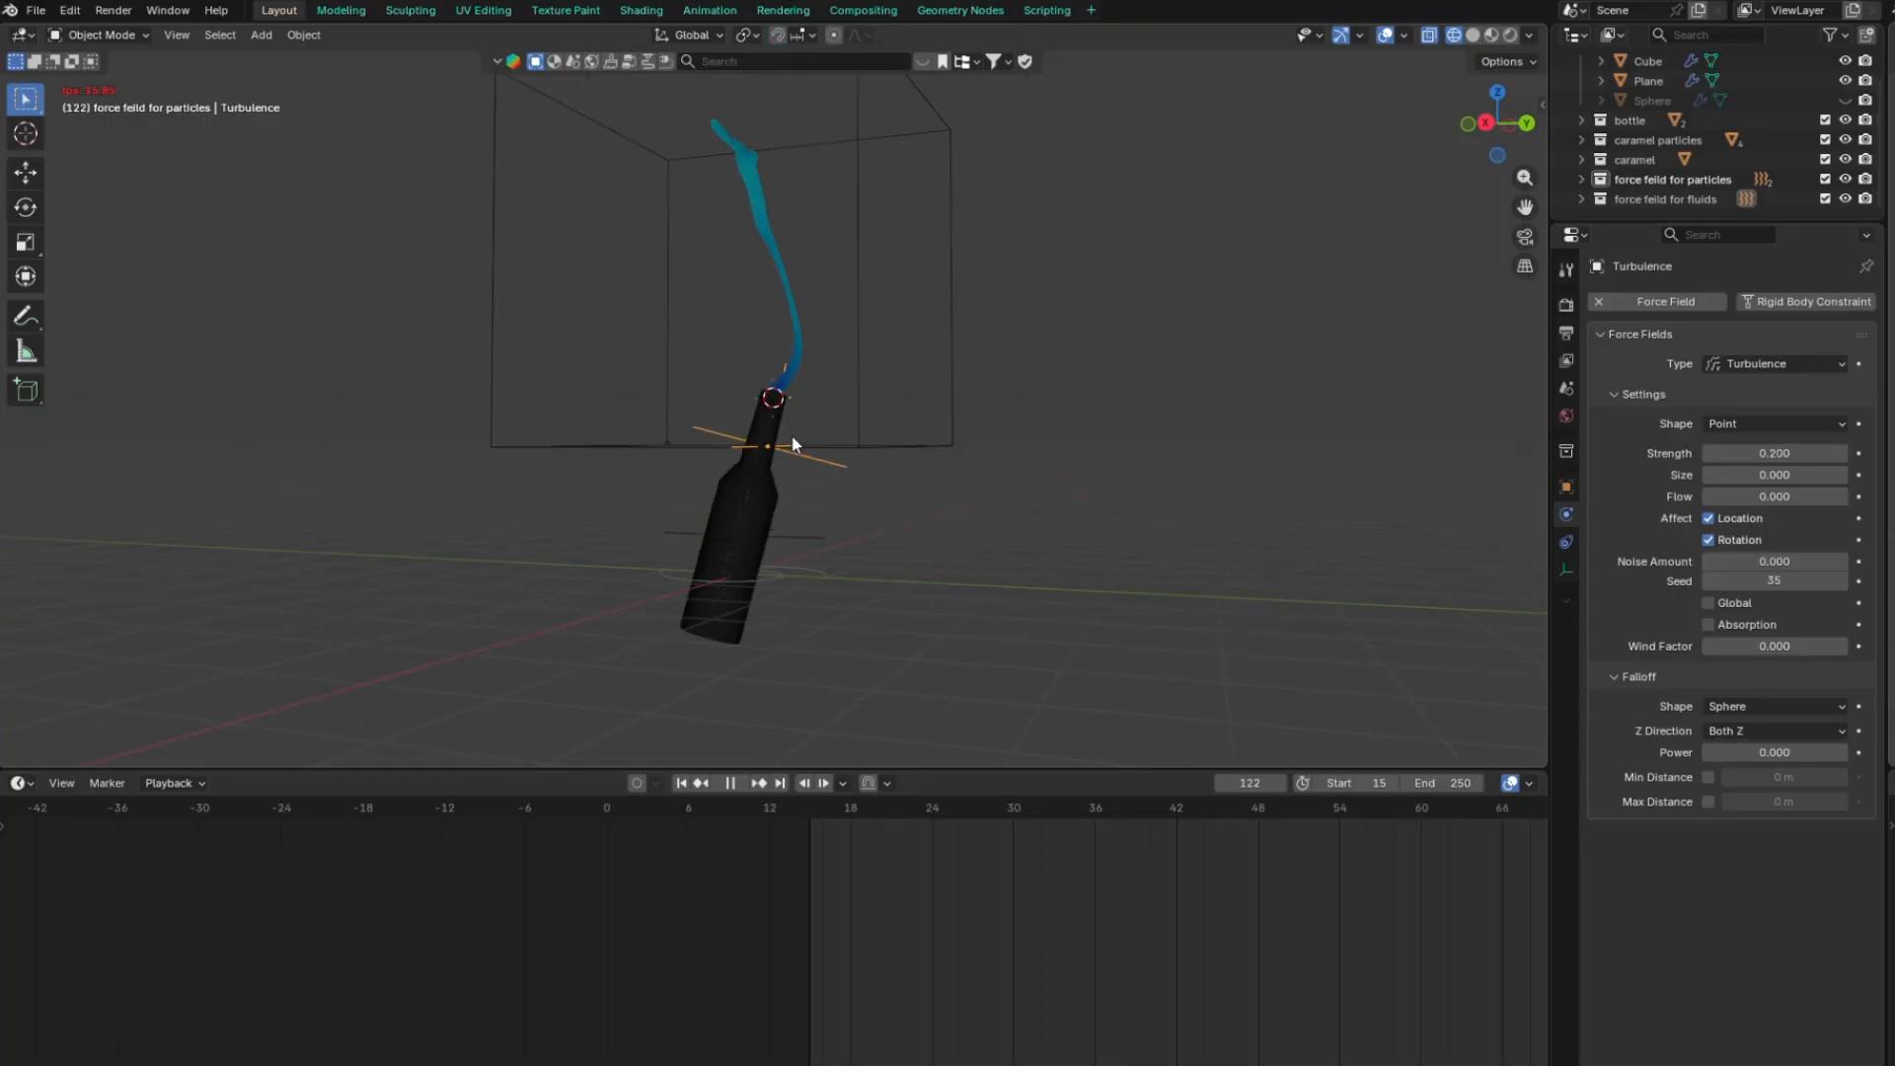
{"action": "left_click", "coordinate": [729, 785]}
{"action": "left_click", "coordinate": [681, 783]}
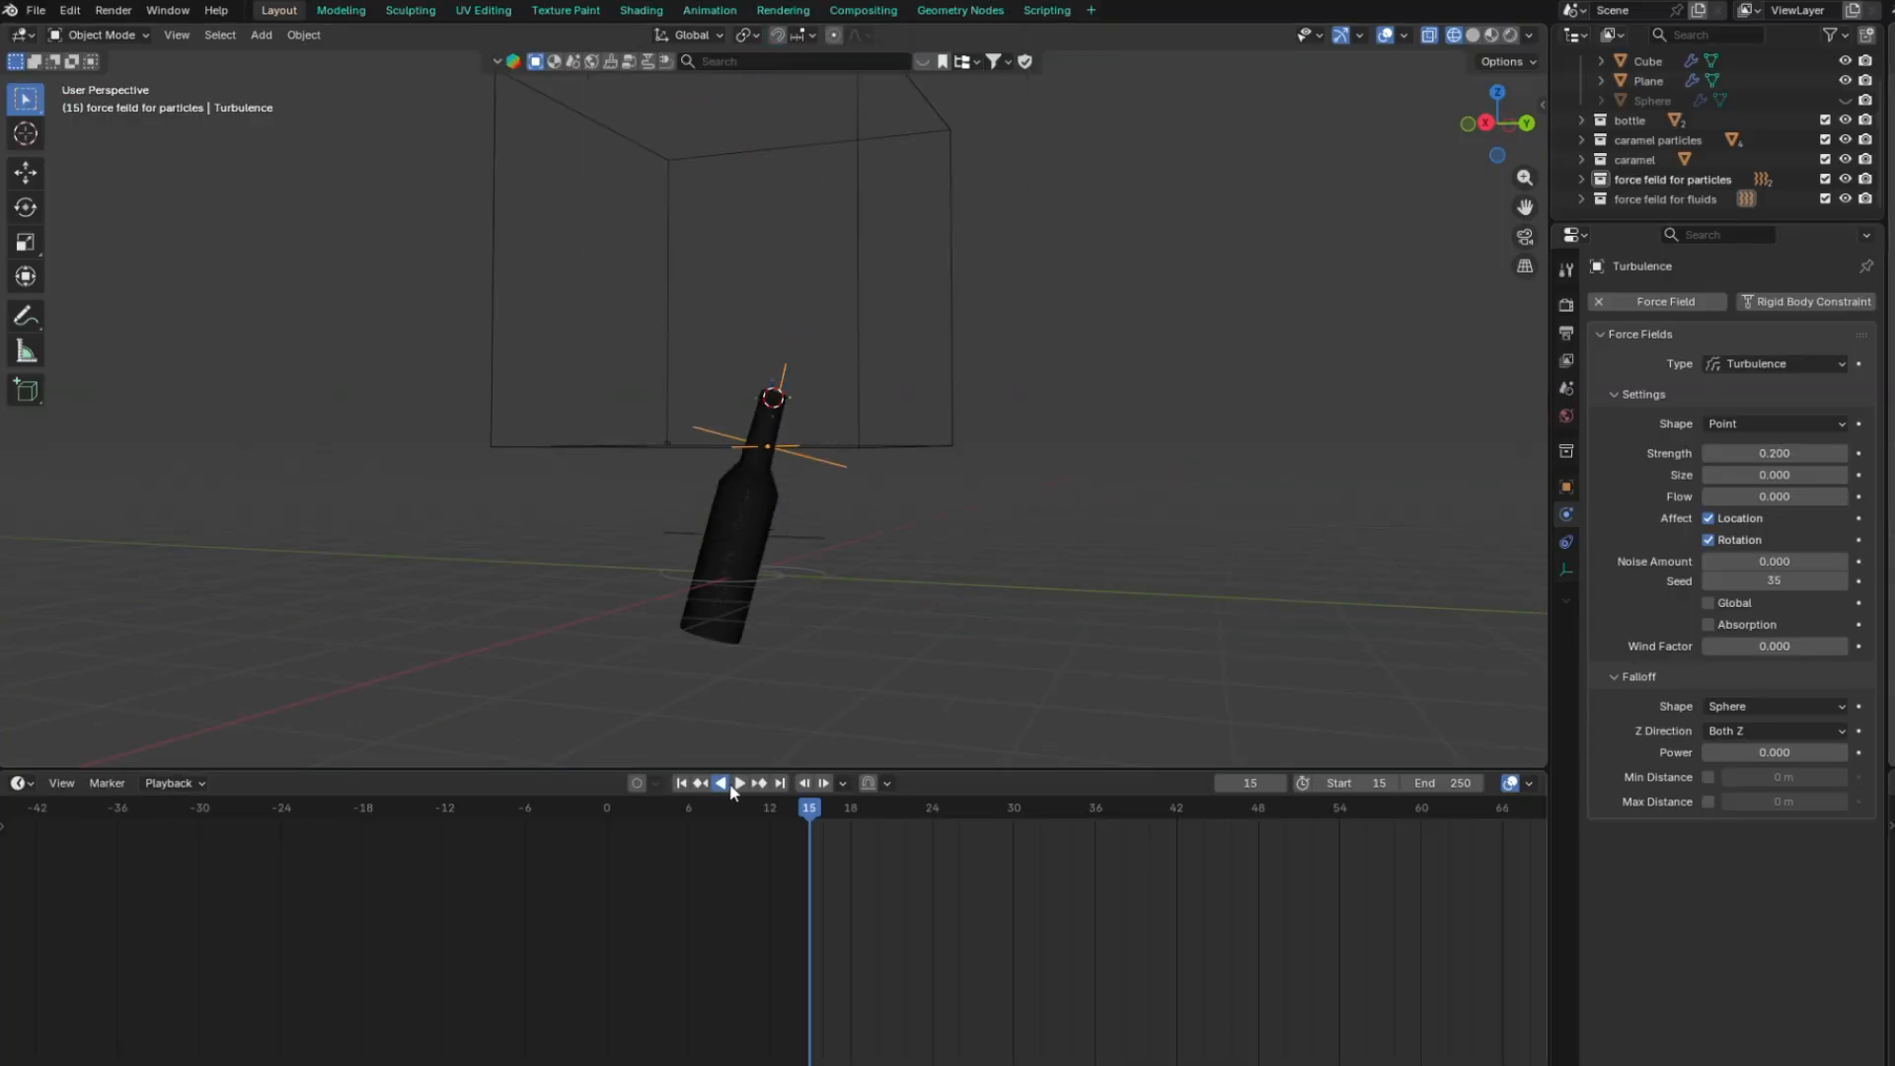
Replay the simulation from frame 17 to frame 106 and inspect the stream near the bottle's mouth
{"action": "left_click", "coordinate": [731, 785]}
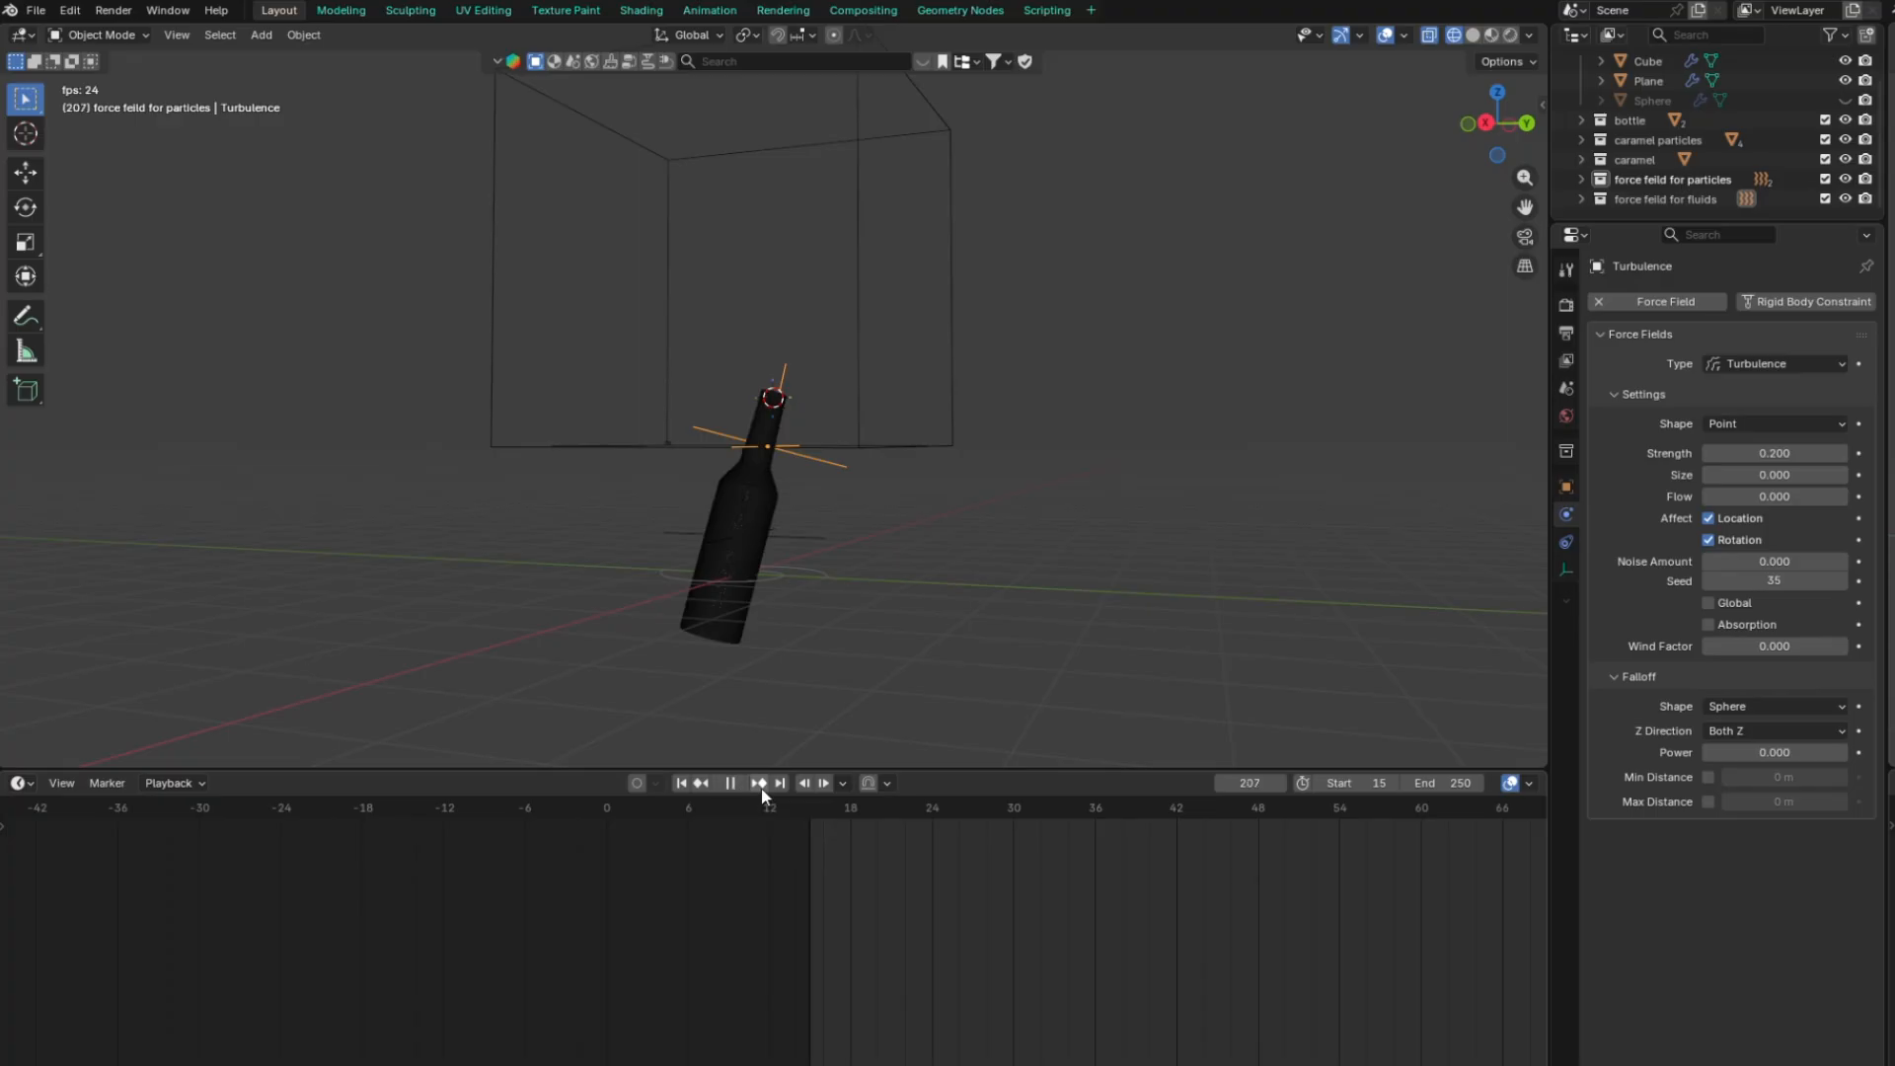
{"action": "left_click", "coordinate": [730, 784]}
{"action": "left_click", "coordinate": [839, 809]}
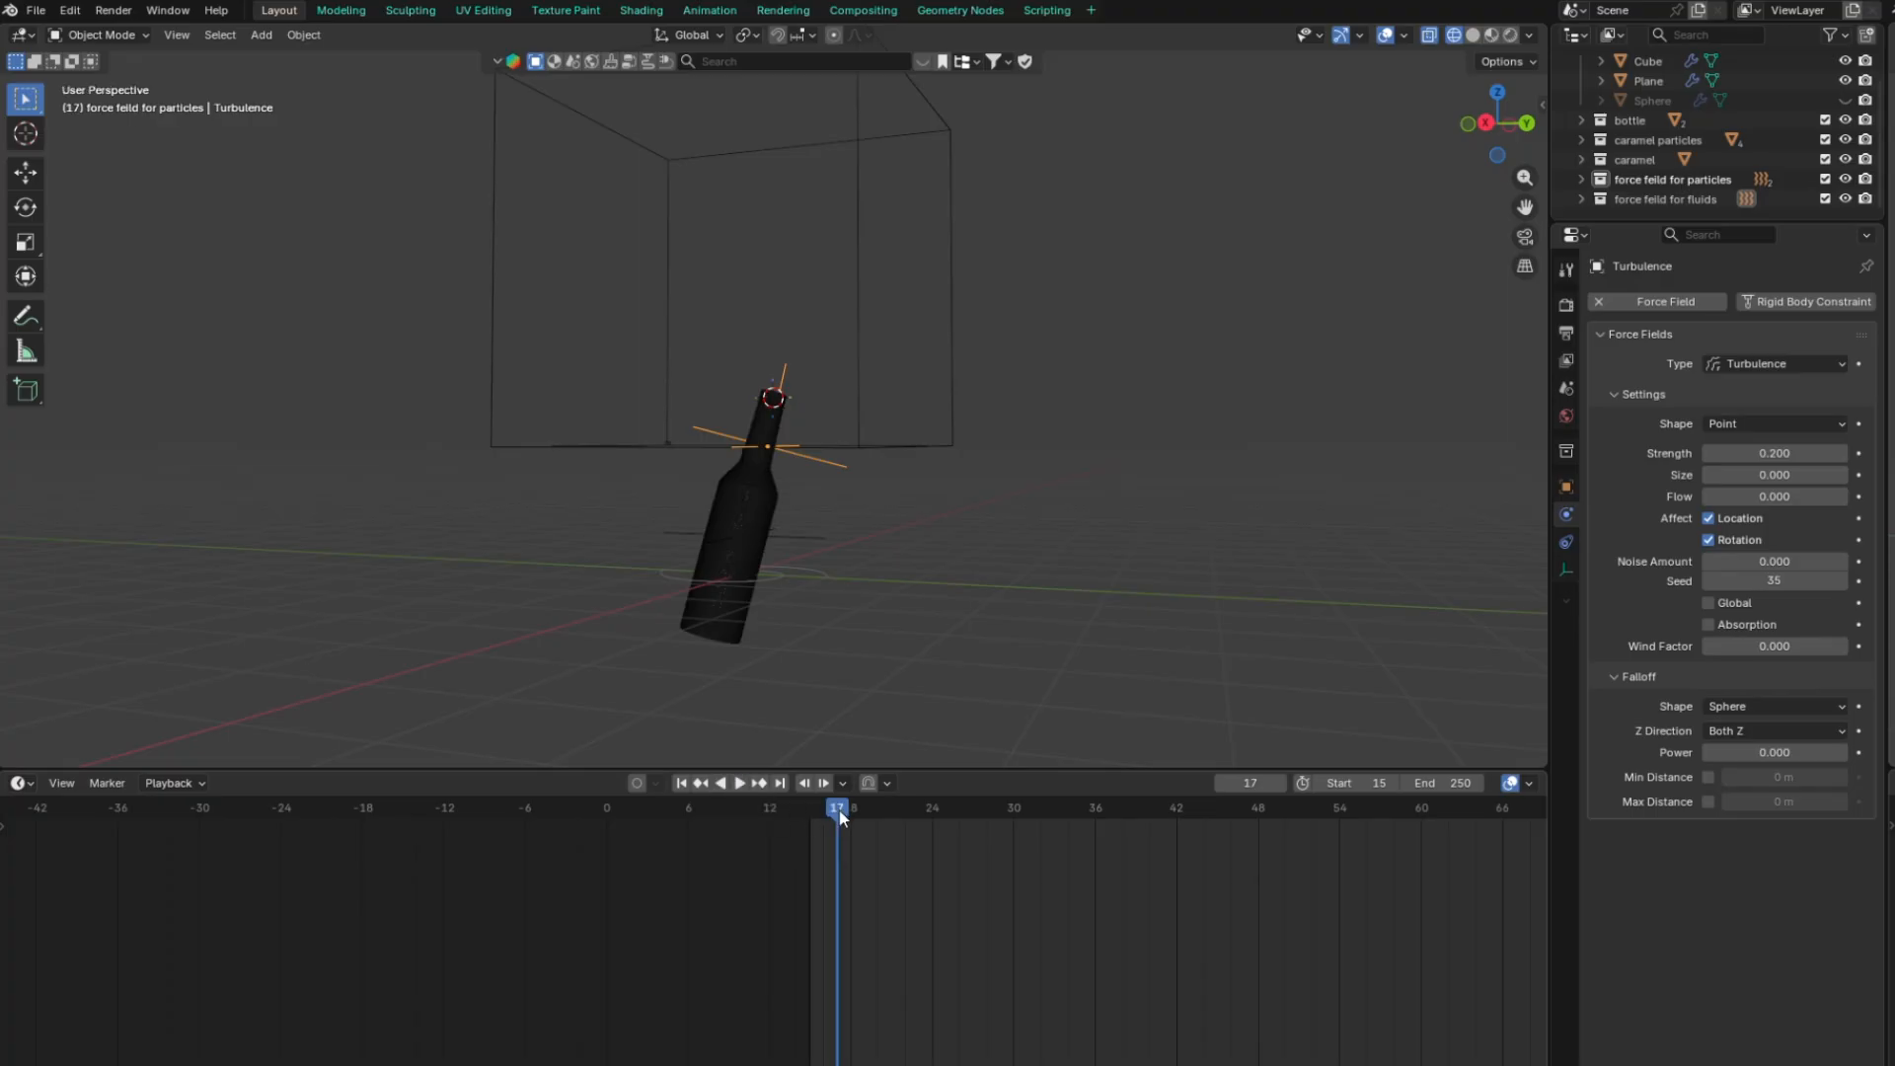
{"action": "left_click", "coordinate": [743, 785]}
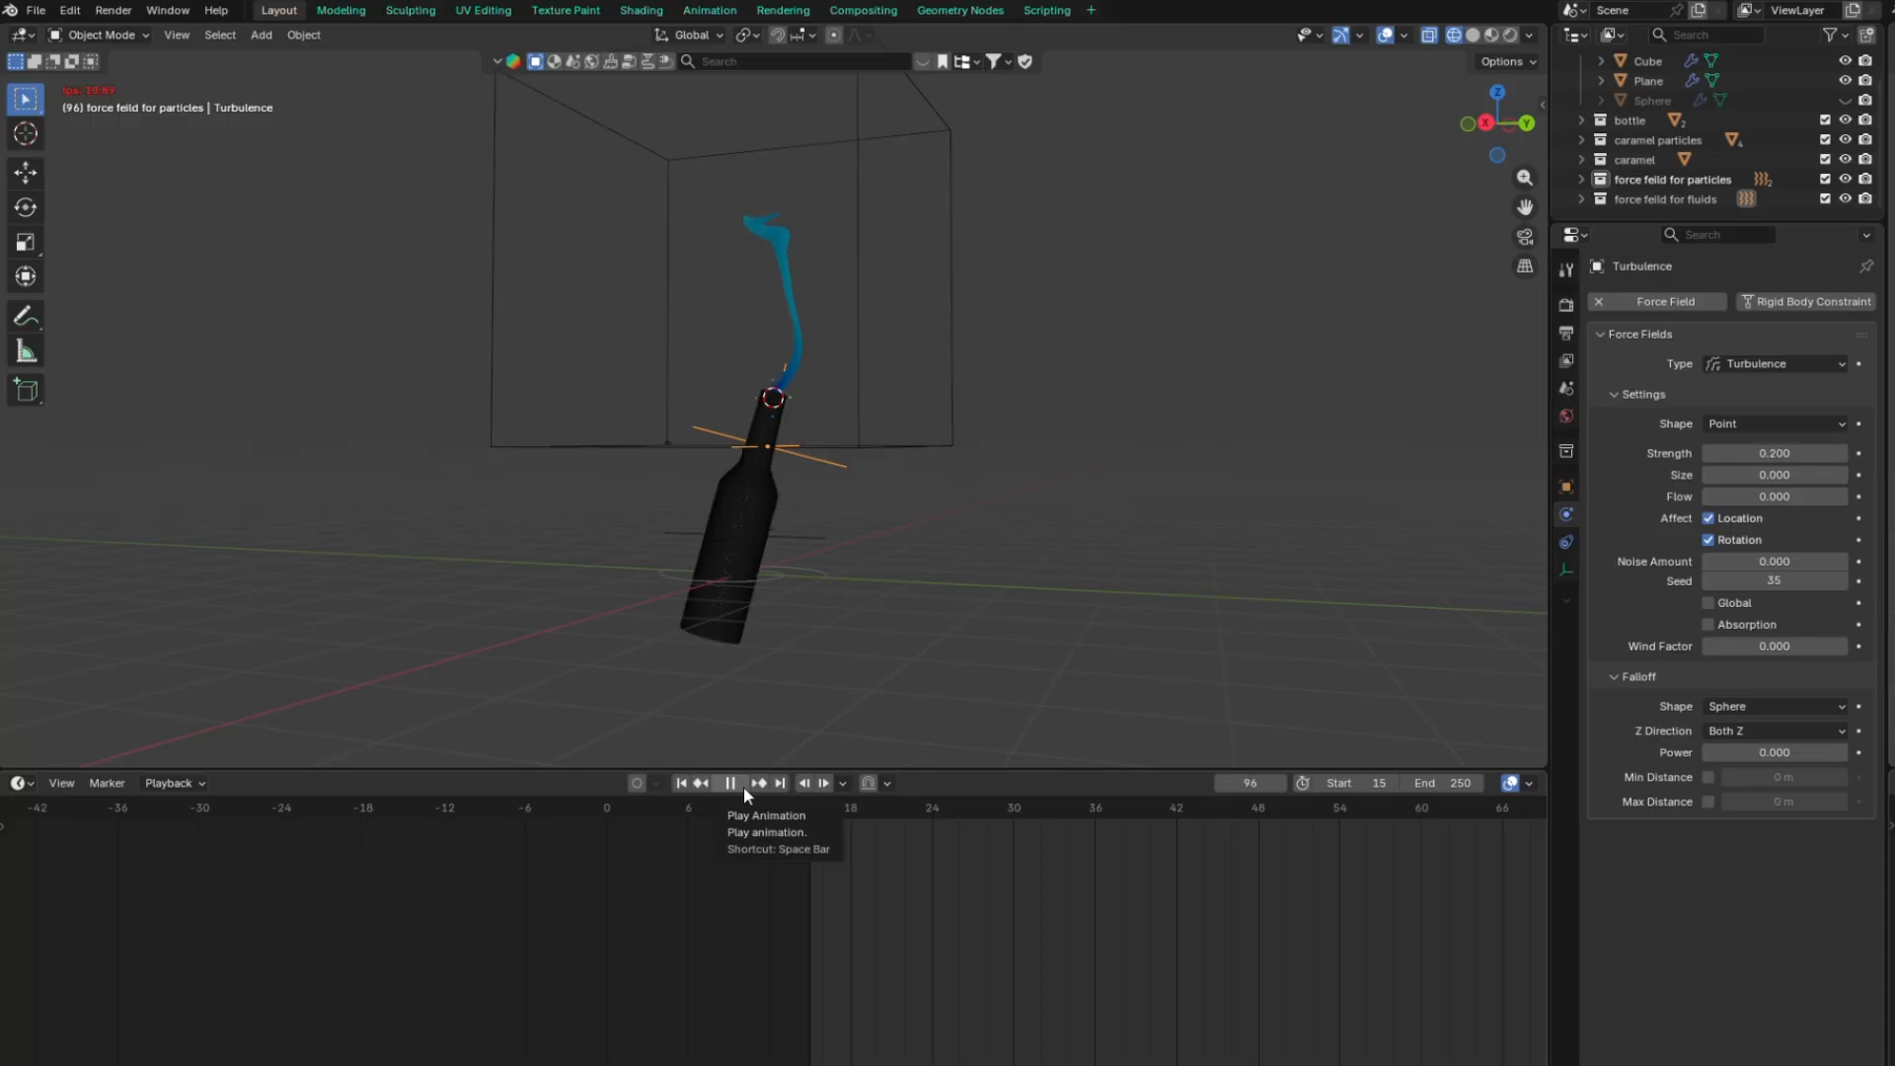
{"action": "left_click", "coordinate": [743, 785]}
{"action": "scroll", "coordinate": [705, 417], "scroll_direction": "up", "scroll_amount": 8}
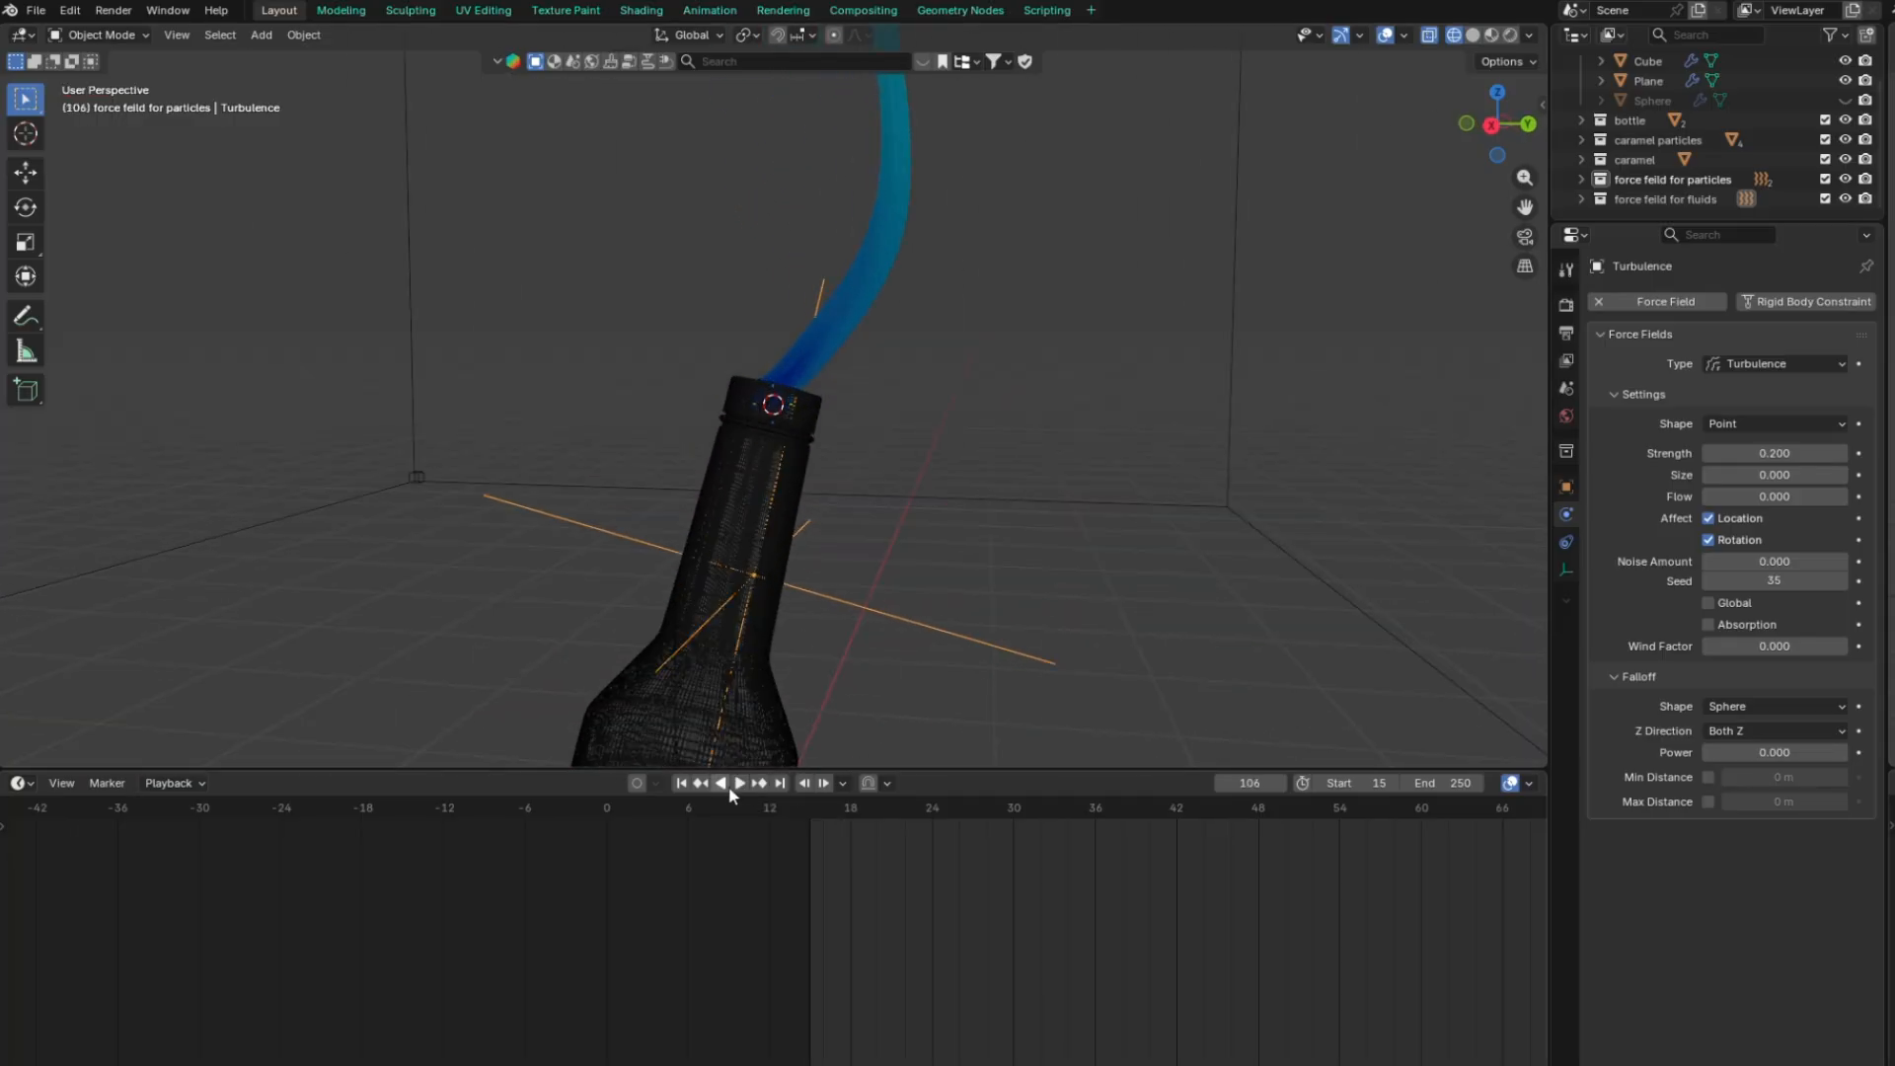
Move the timeline to frame 11 and select the small inflow object at the bottle's mouth
{"action": "left_click", "coordinate": [681, 783]}
{"action": "middle_click_drag", "start_coordinate": [725, 535], "coordinate": [789, 691]}
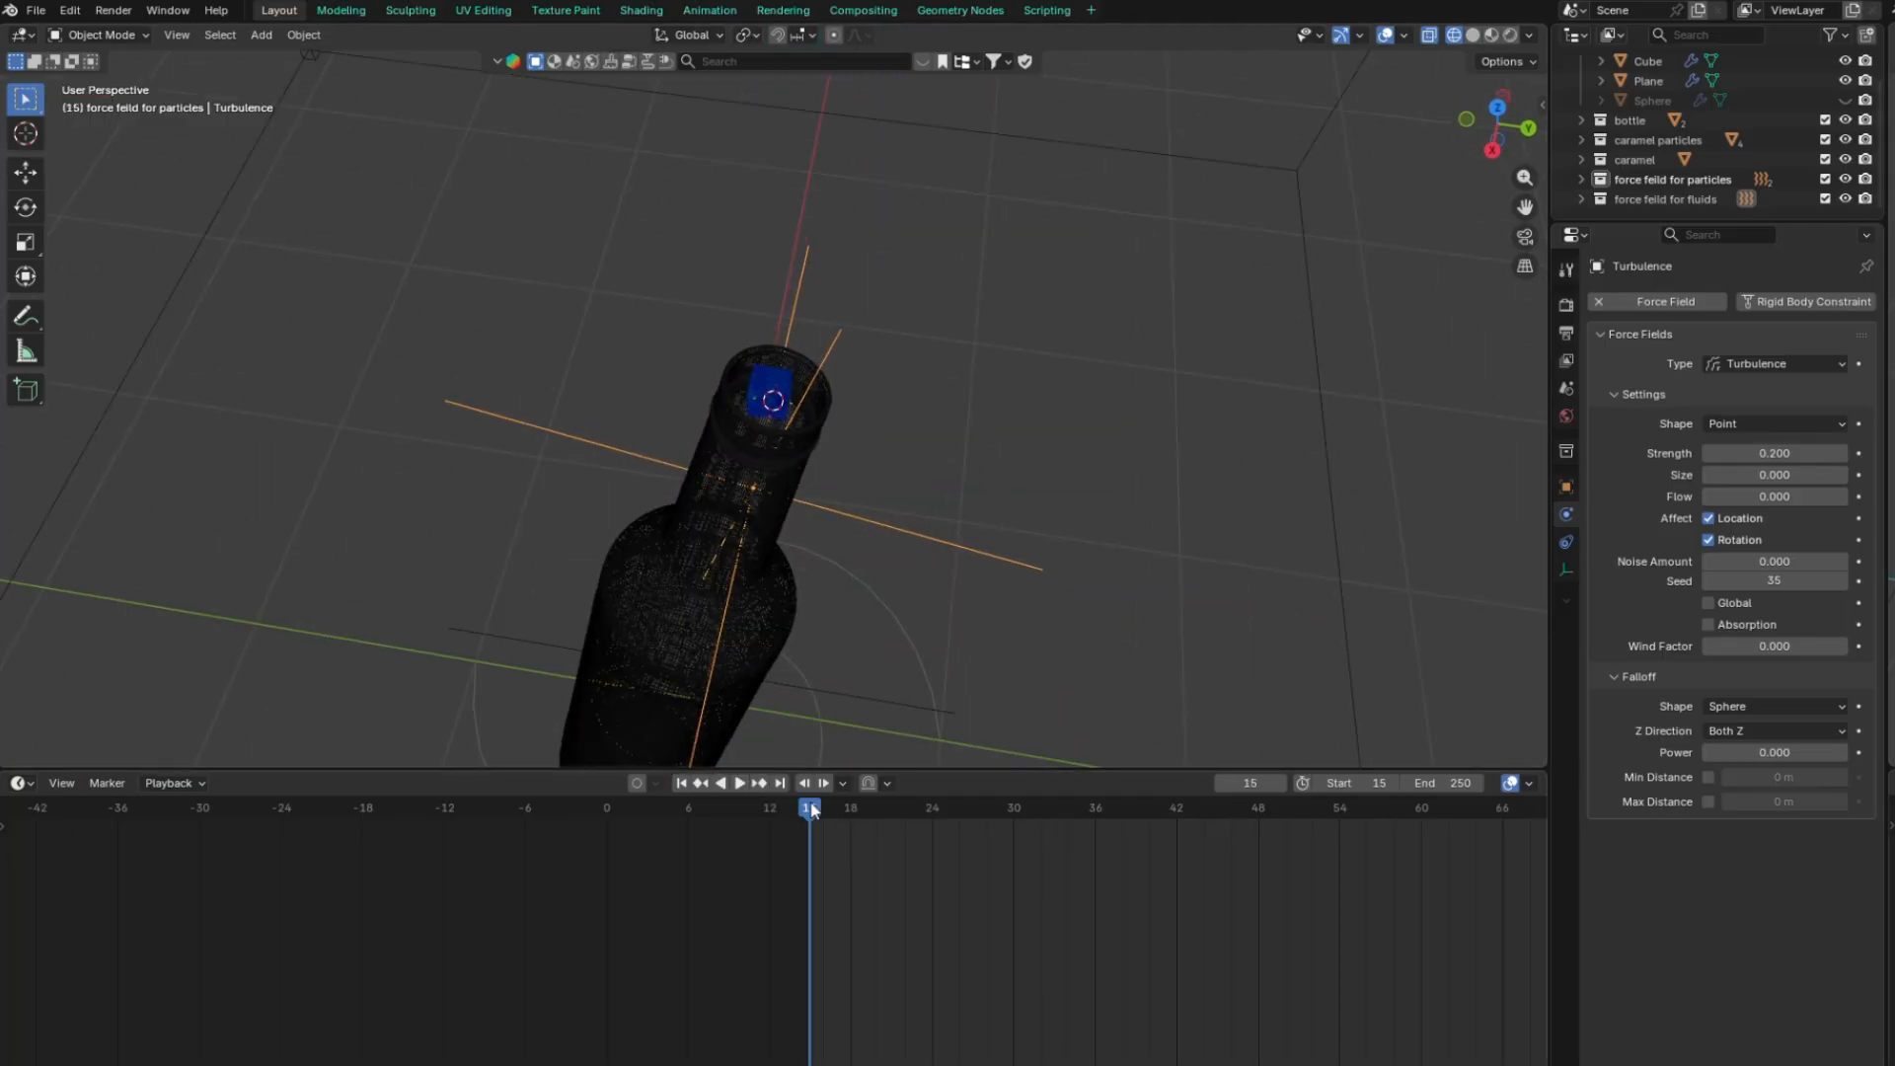
{"action": "left_click_drag", "start_coordinate": [811, 809], "coordinate": [756, 809]}
{"action": "left_click", "coordinate": [773, 394]}
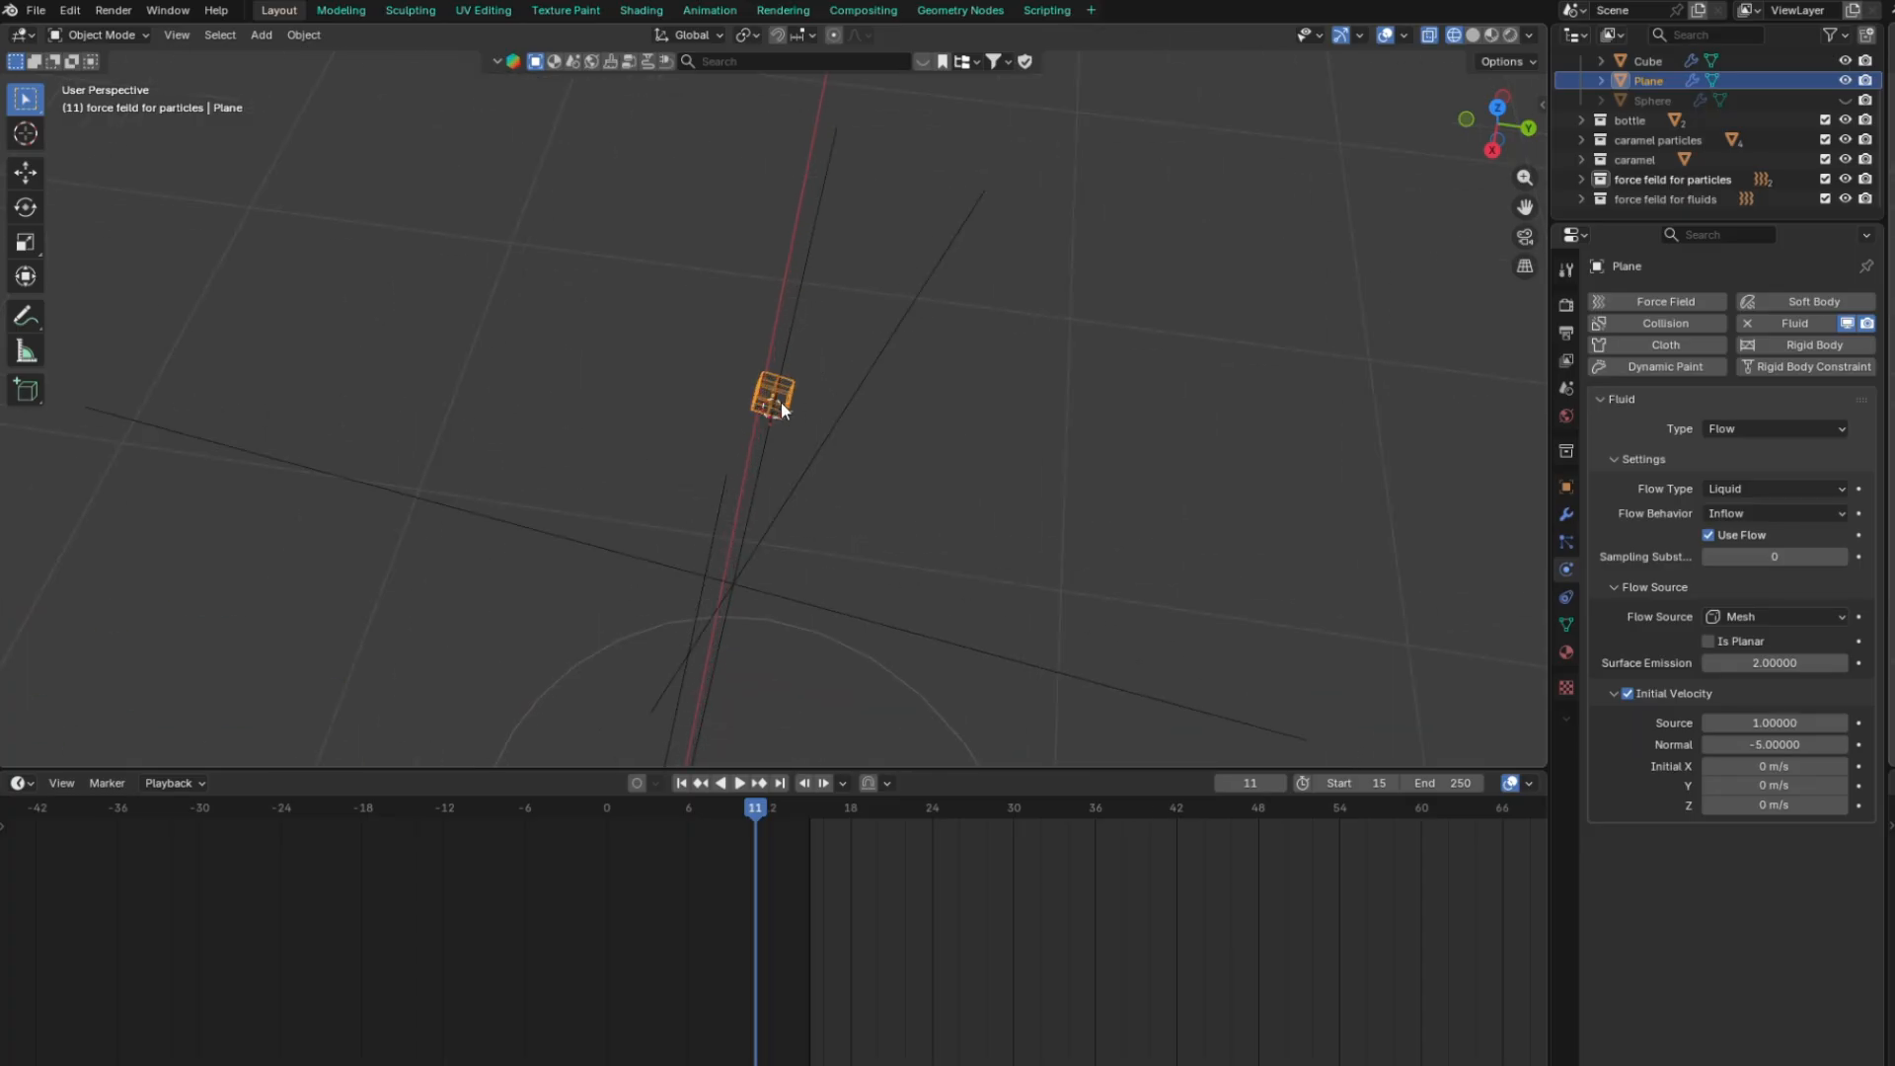
Add an ico sphere with 1 subdivision at the inflow object's position
{"action": "key", "text": "shift+a"}
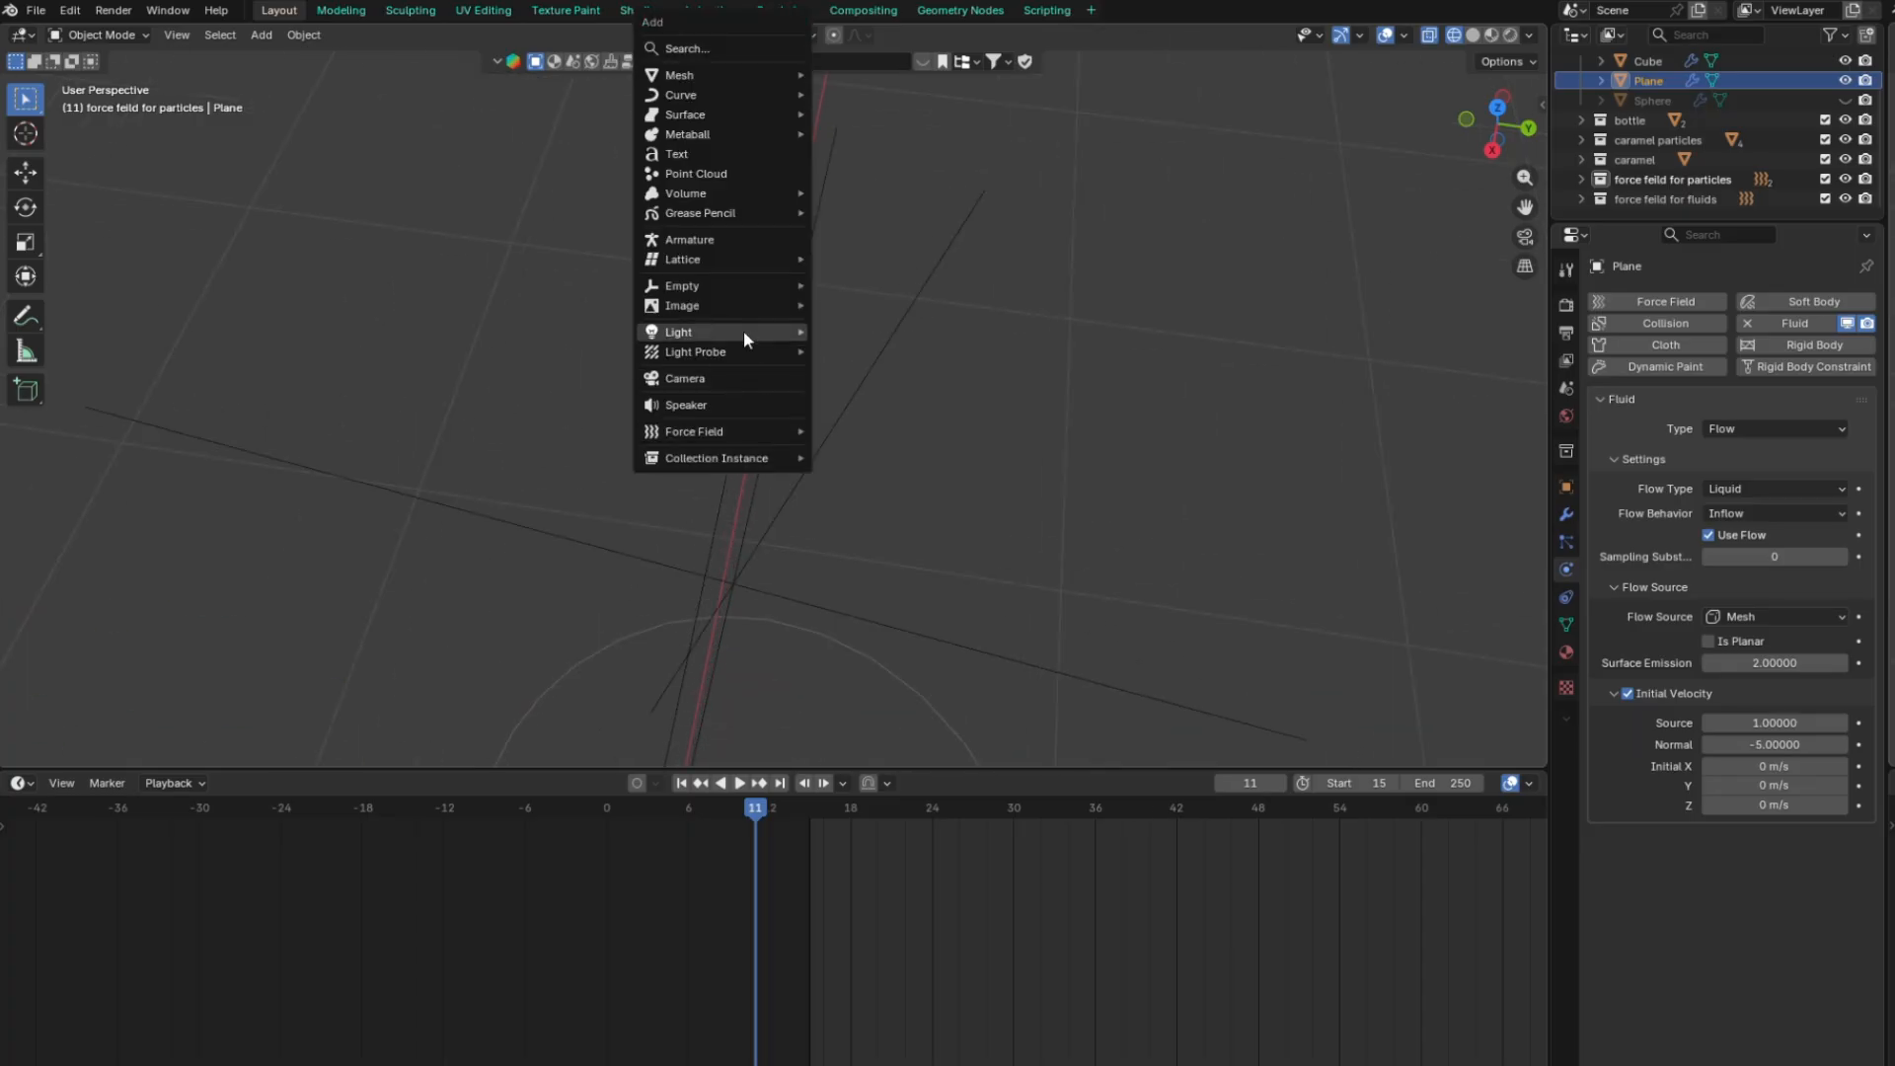
{"action": "mouse_move", "coordinate": [715, 75]}
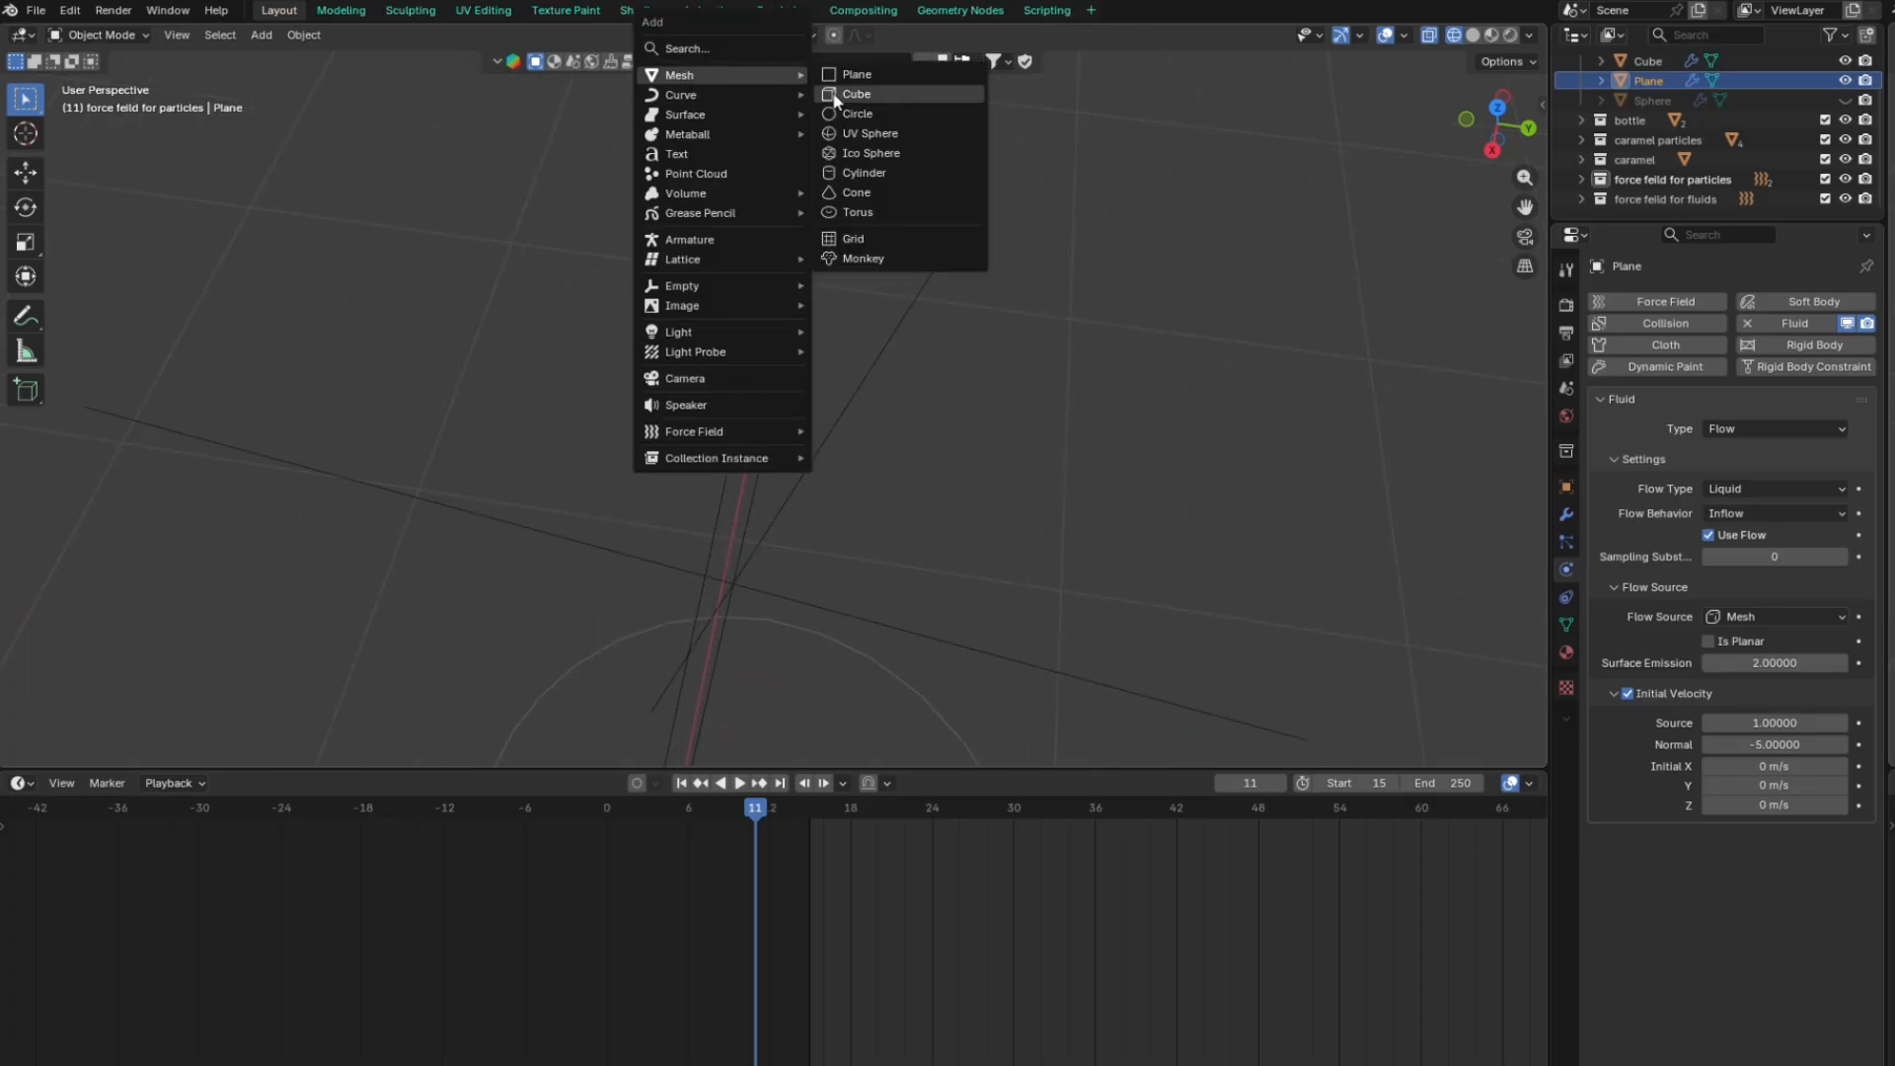
{"action": "left_click", "coordinate": [904, 155]}
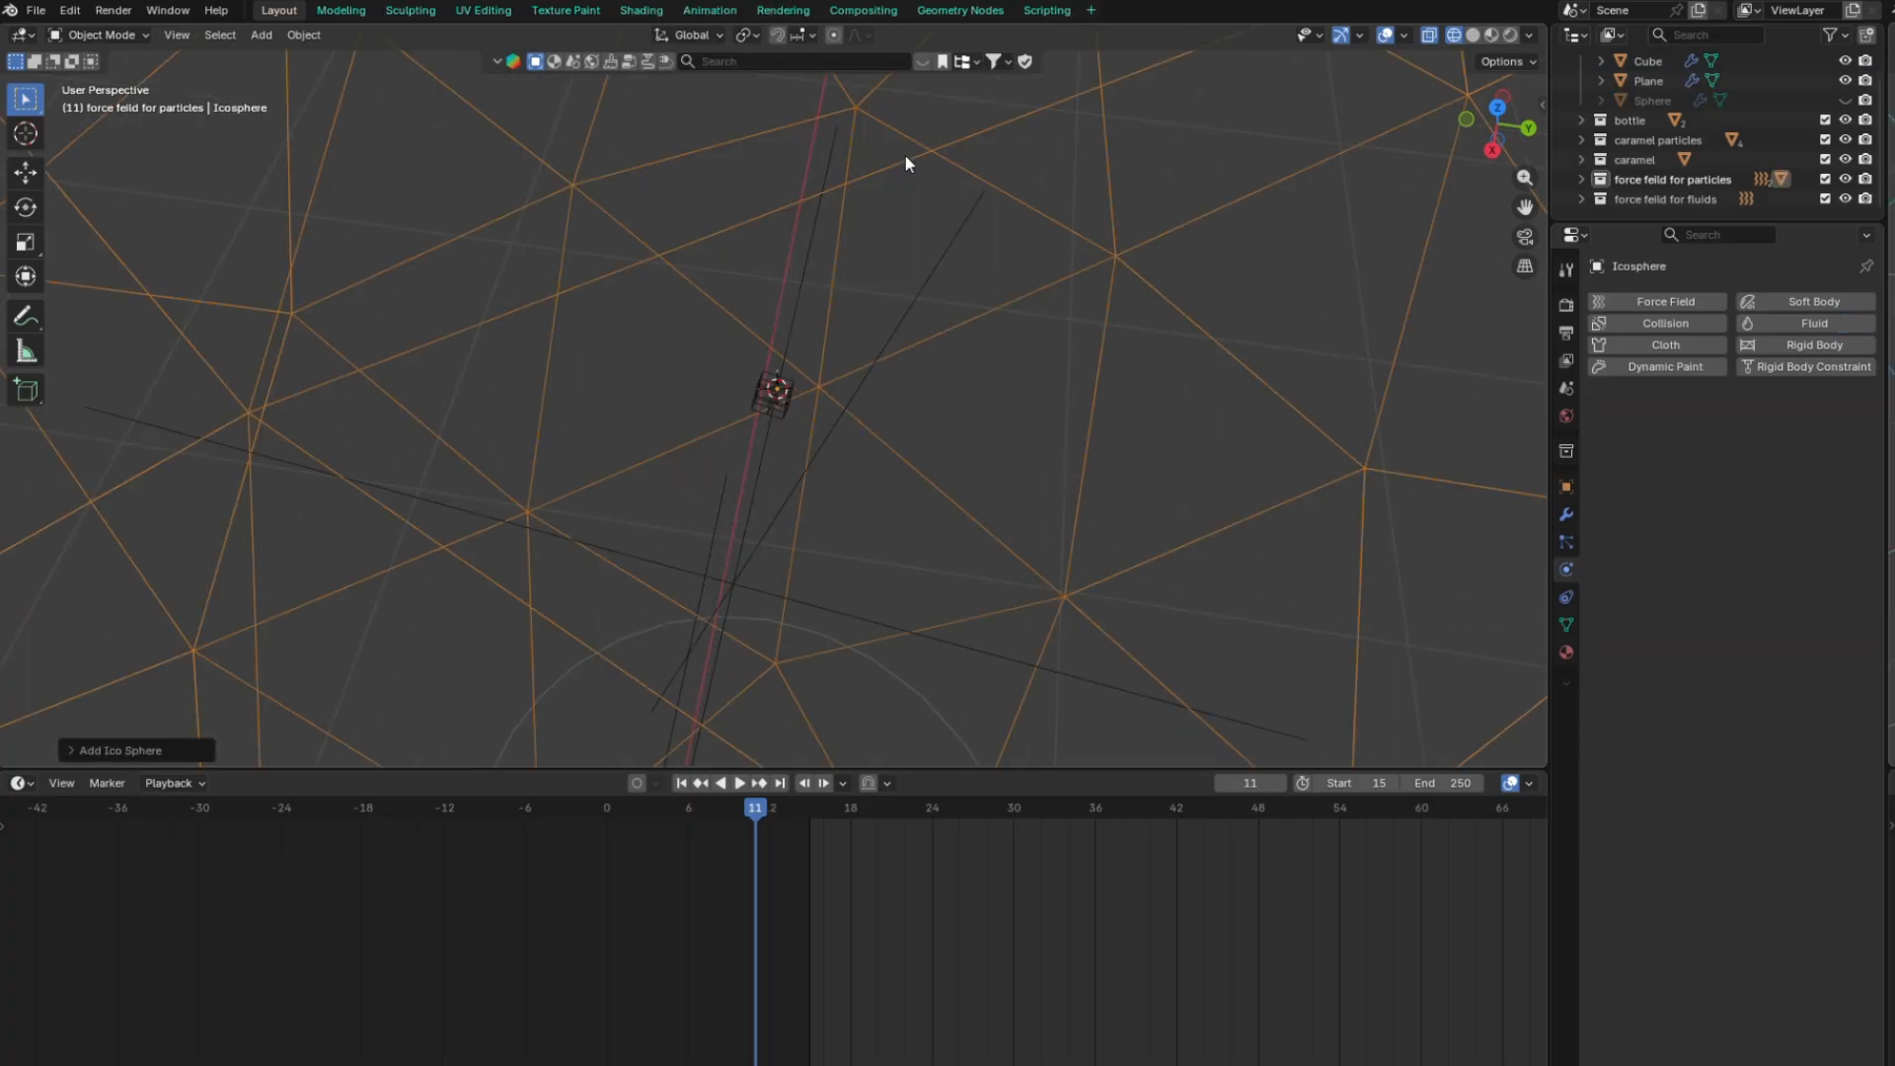
{"action": "left_click", "coordinate": [76, 746]}
{"action": "left_click", "coordinate": [248, 561]}
{"action": "type", "text": "1"}
{"action": "key", "text": "Return"}
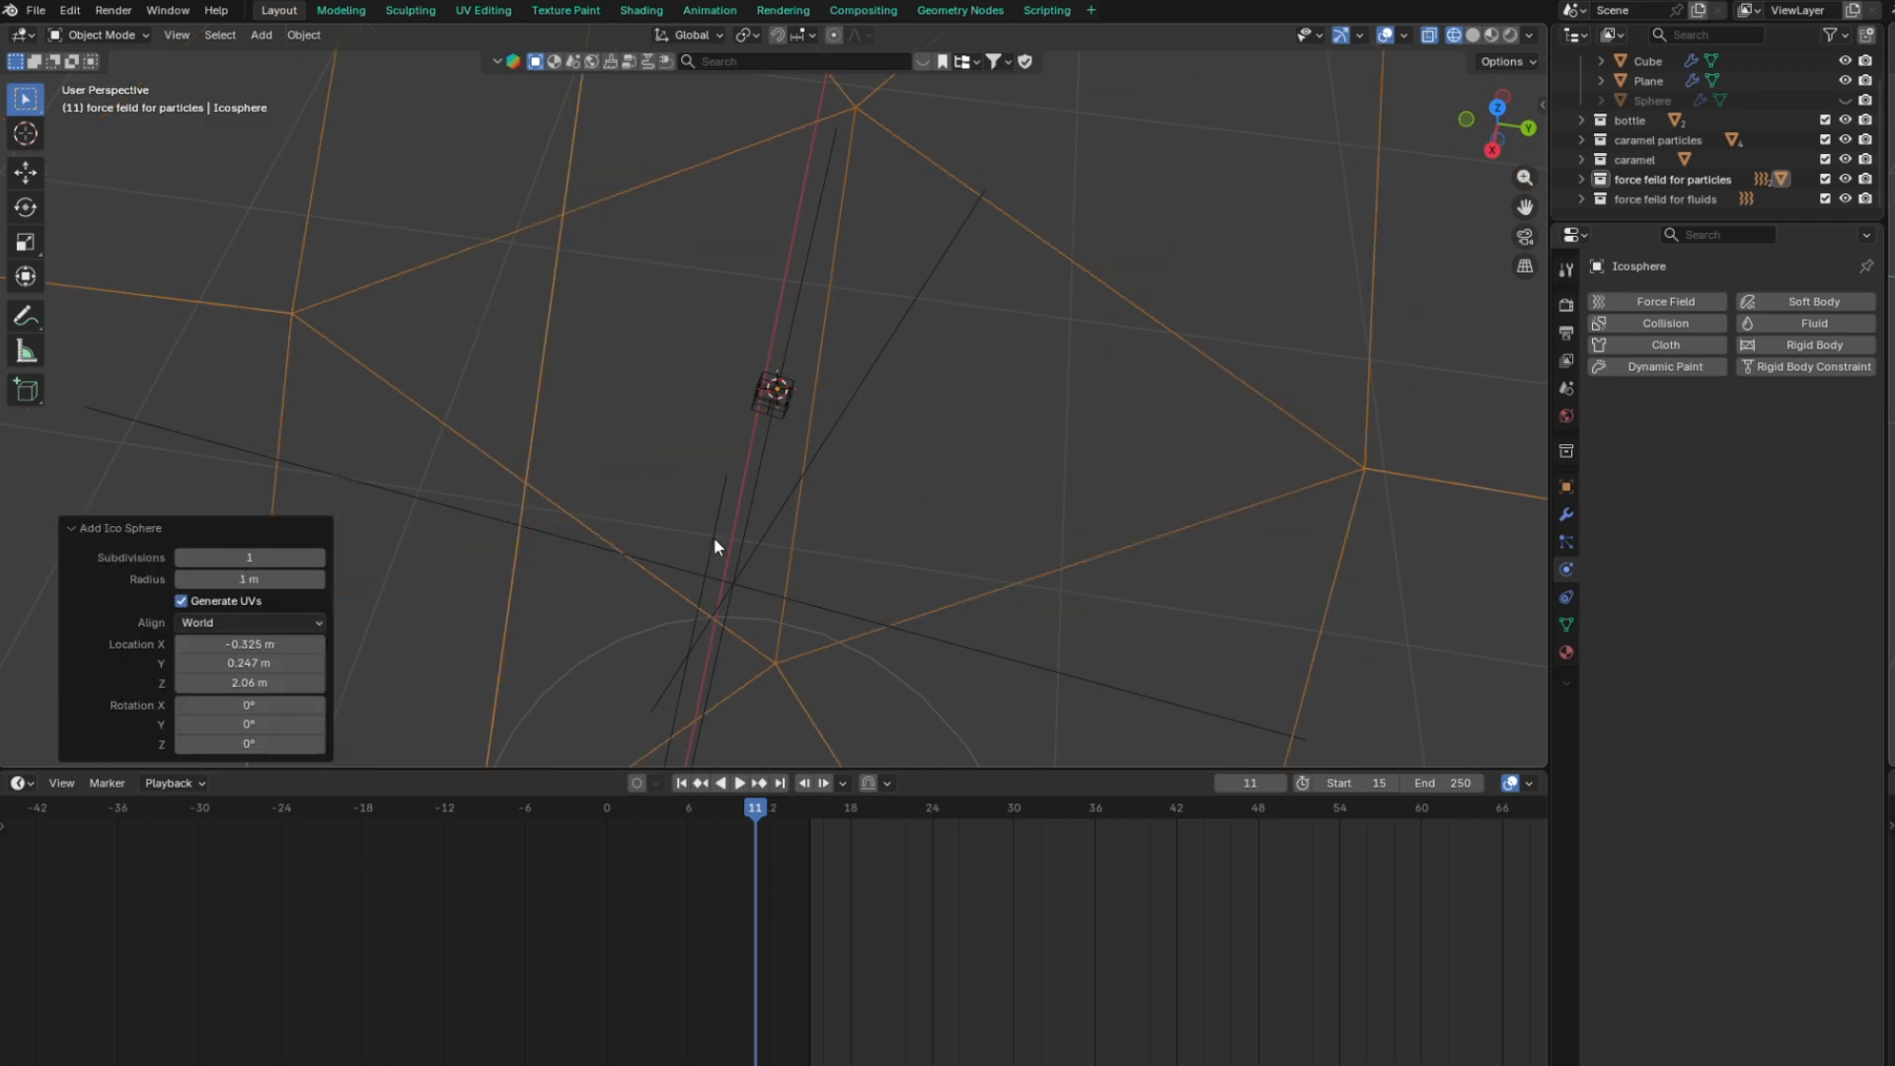
Scale the new ico sphere down until it is about the size of the inflow object at the bottle's mouth
{"action": "key", "text": "s"}
{"action": "left_click", "coordinate": [744, 411]}
{"action": "key", "text": "KP_3"}
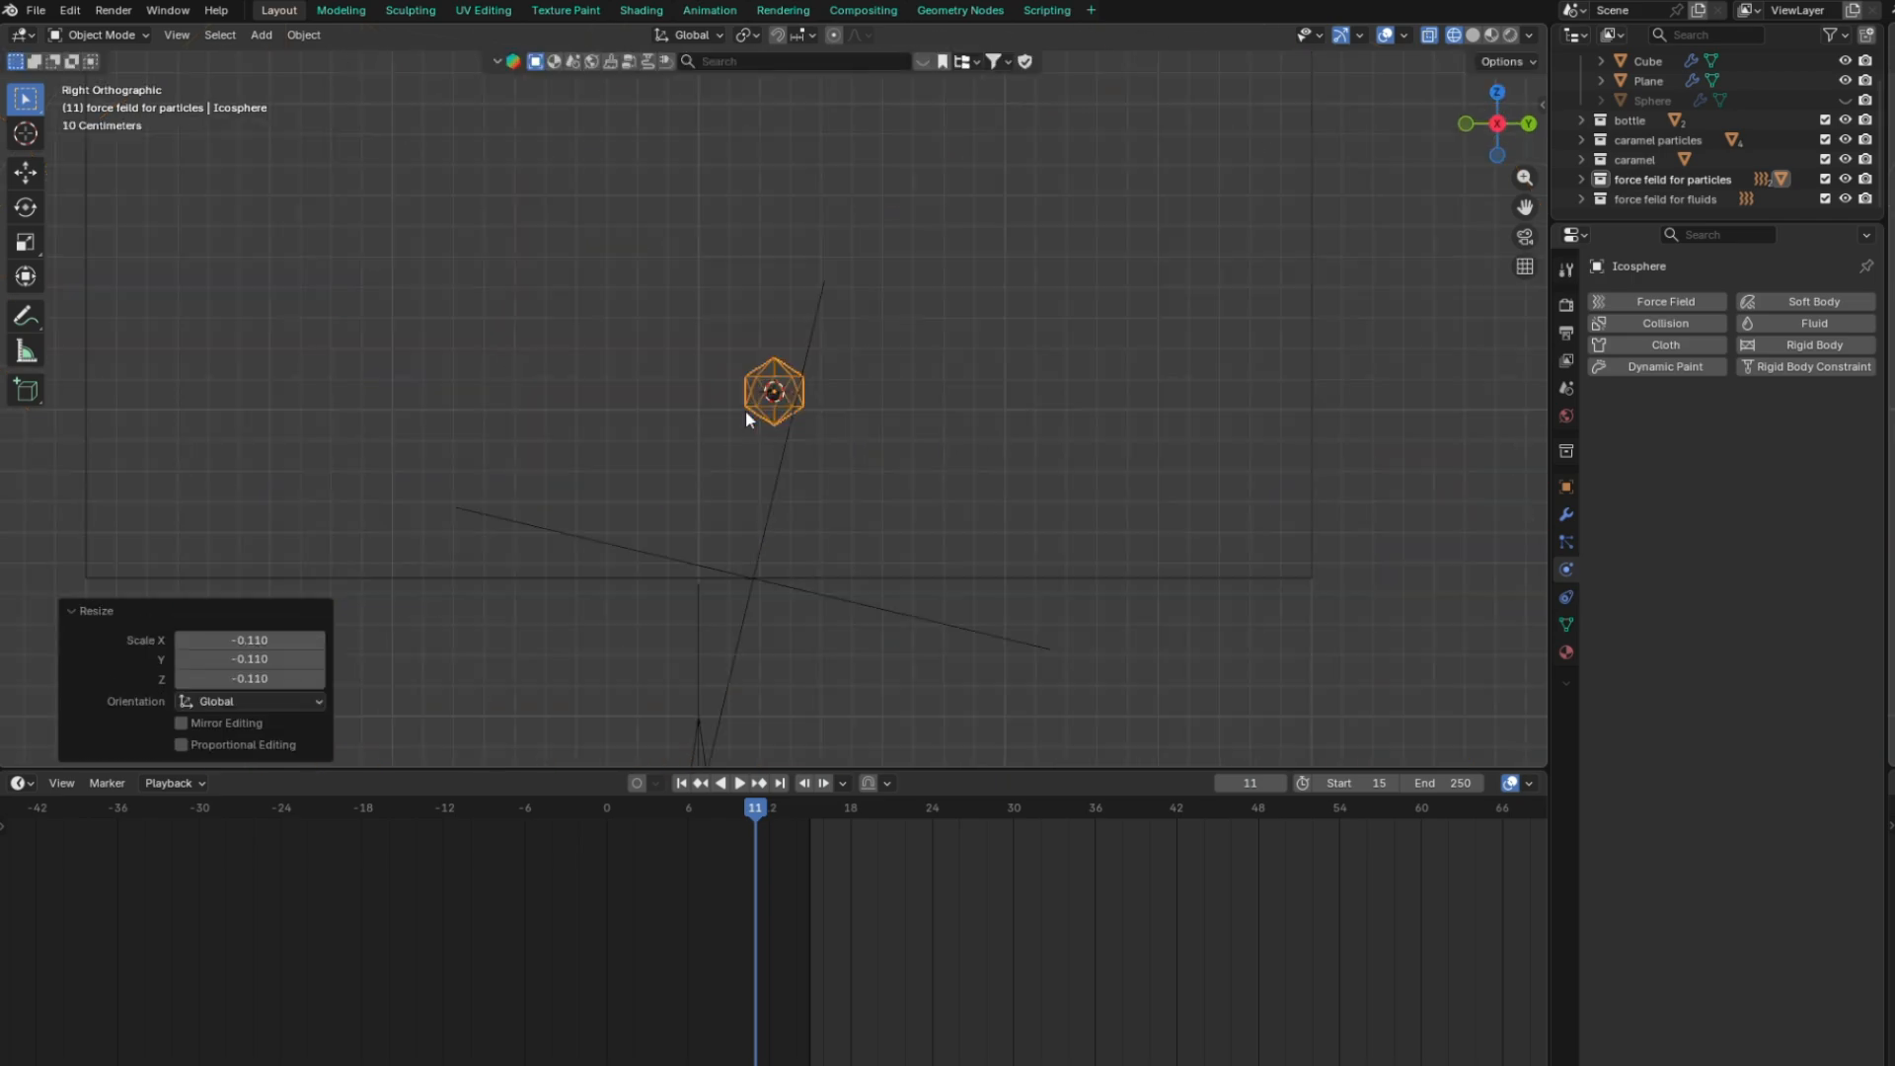
{"action": "key", "text": "KP_Decimal"}
{"action": "middle_click_drag", "start_coordinate": [802, 572], "coordinate": [1005, 624]}
{"action": "key", "text": "s"}
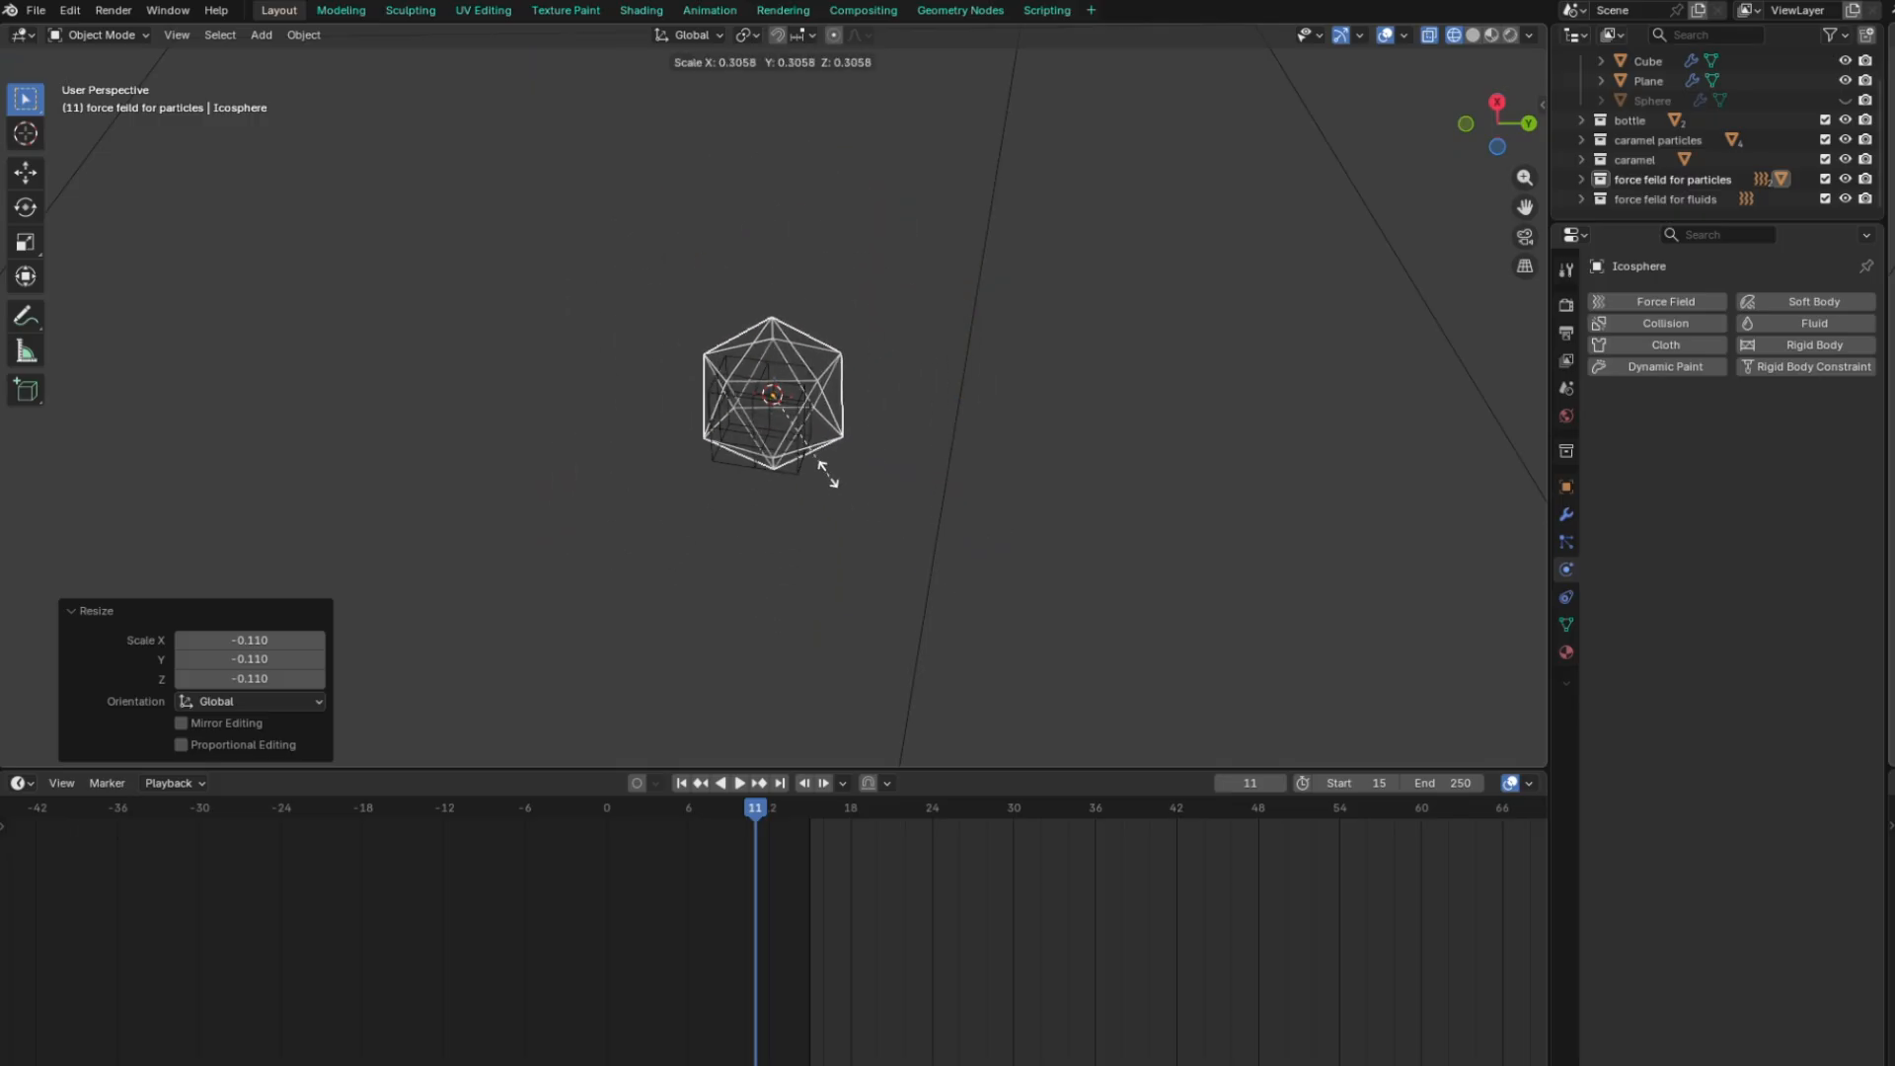
{"action": "left_click", "coordinate": [813, 456]}
Raise the ico sphere above the inflow object along Z and shift it about 0.011 m along Y
{"action": "middle_click_drag", "start_coordinate": [811, 460], "coordinate": [804, 518]}
{"action": "key", "text": "g"}
{"action": "key", "text": "z"}
{"action": "left_click", "coordinate": [819, 423]}
{"action": "middle_click_drag", "start_coordinate": [817, 429], "coordinate": [774, 576]}
{"action": "key", "text": "g"}
{"action": "key", "text": "y"}
{"action": "left_click", "coordinate": [787, 592]}
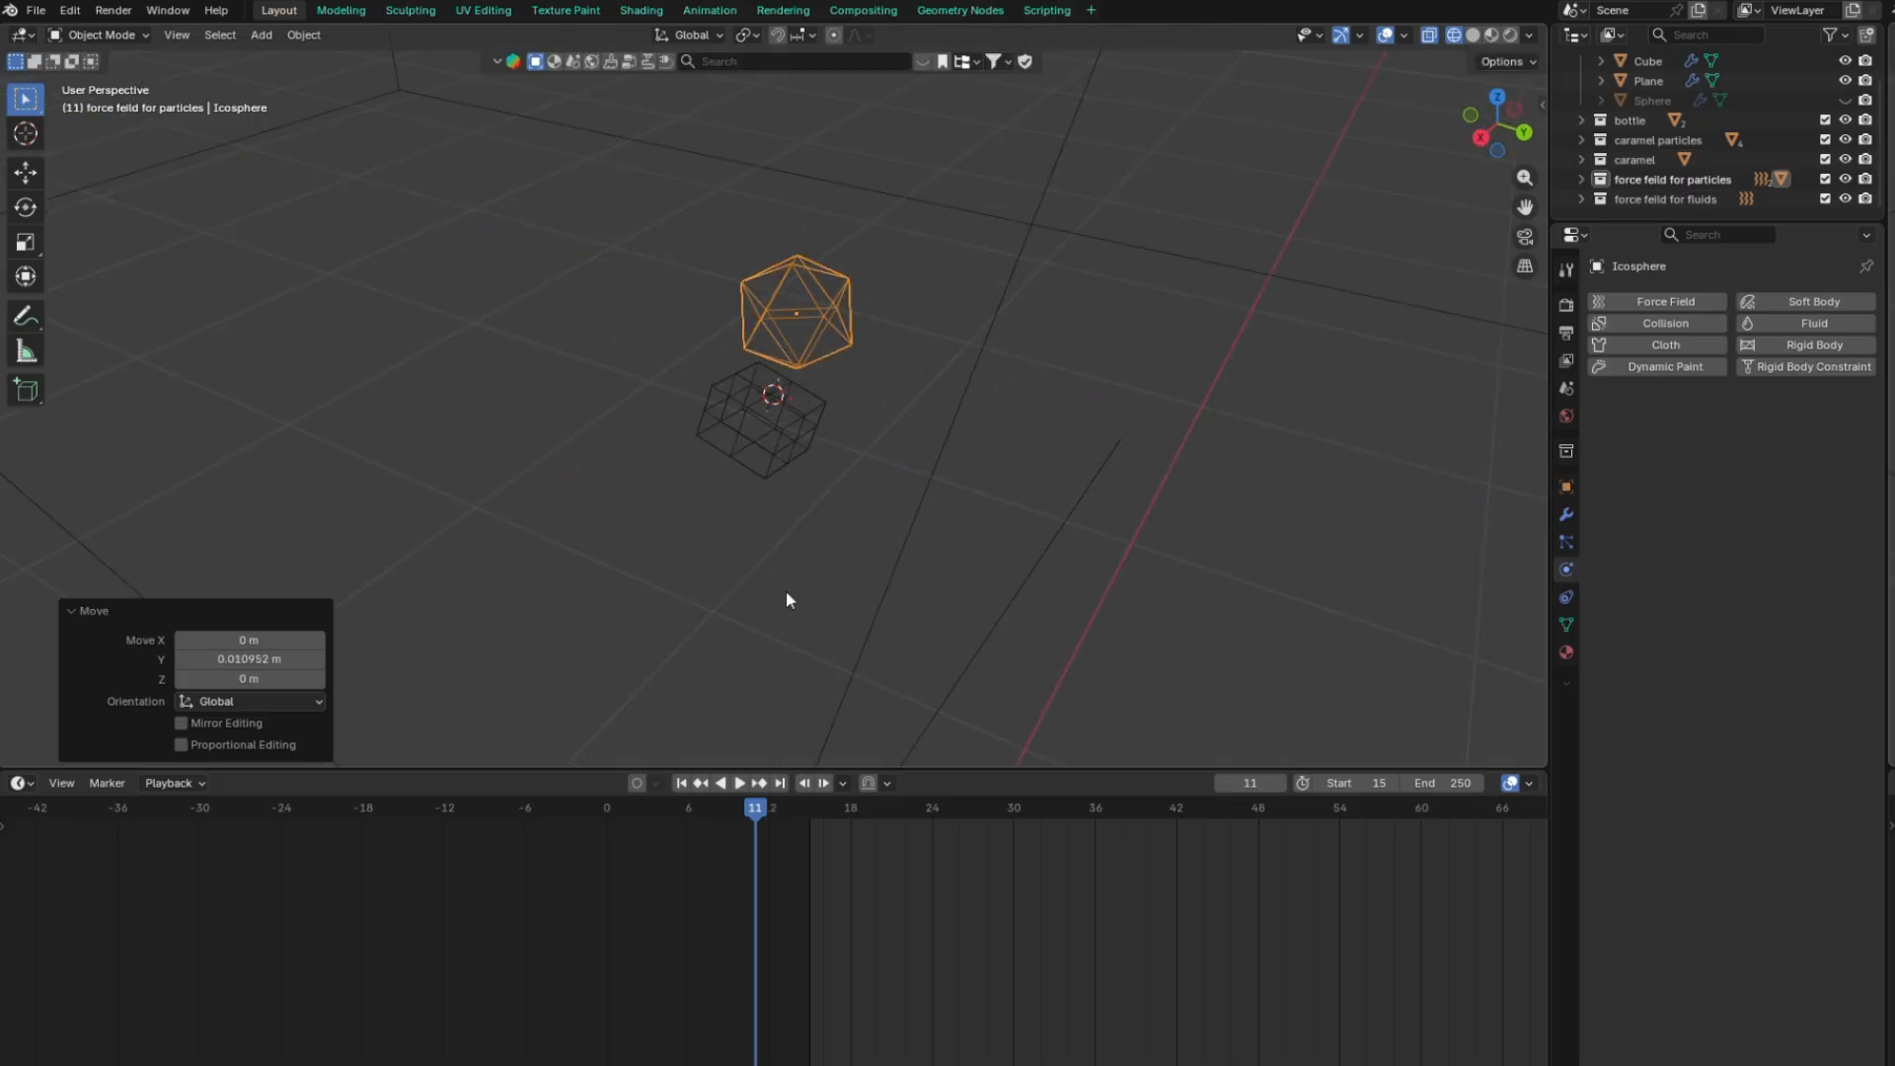
{"action": "key", "text": "g"}
{"action": "key", "text": "z"}
{"action": "left_click", "coordinate": [810, 456]}
Apply all transforms to the ico sphere and set its origin to its geometry
{"action": "key", "text": "ctrl+a"}
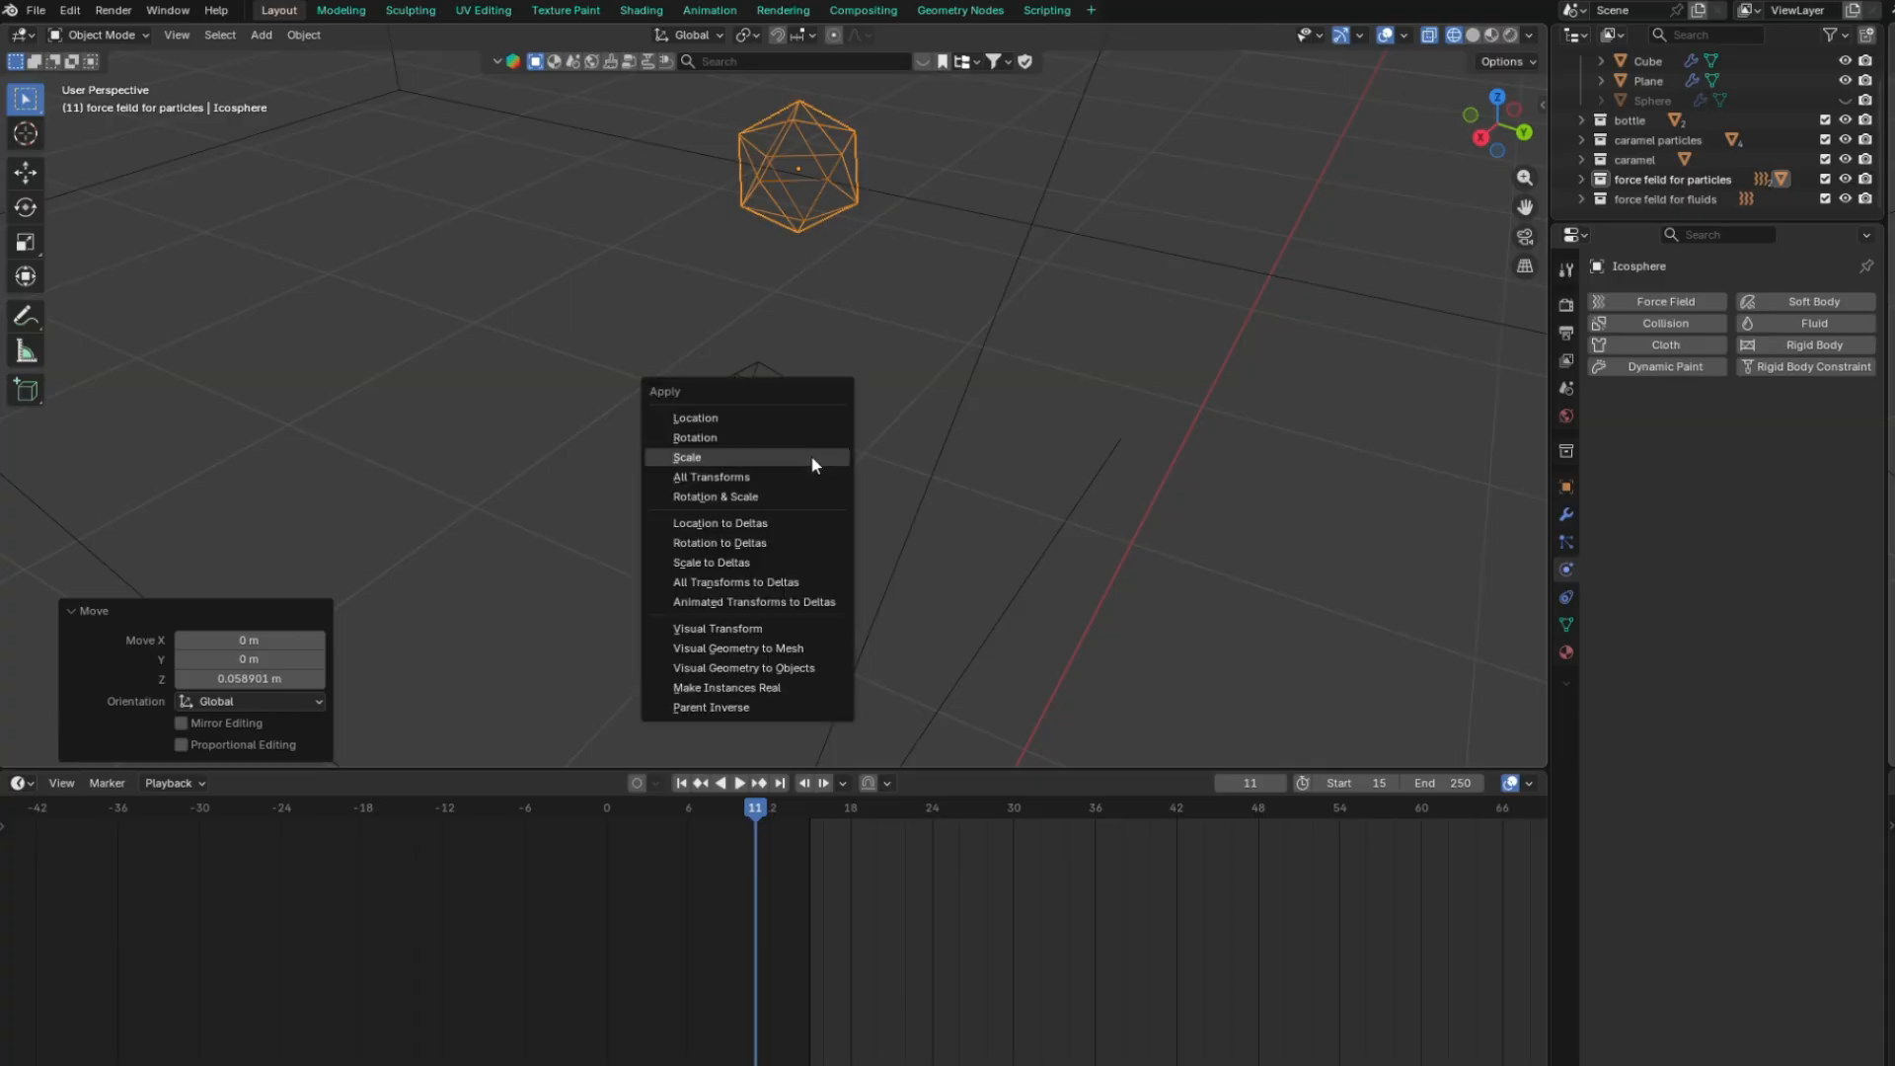
{"action": "left_click", "coordinate": [815, 476]}
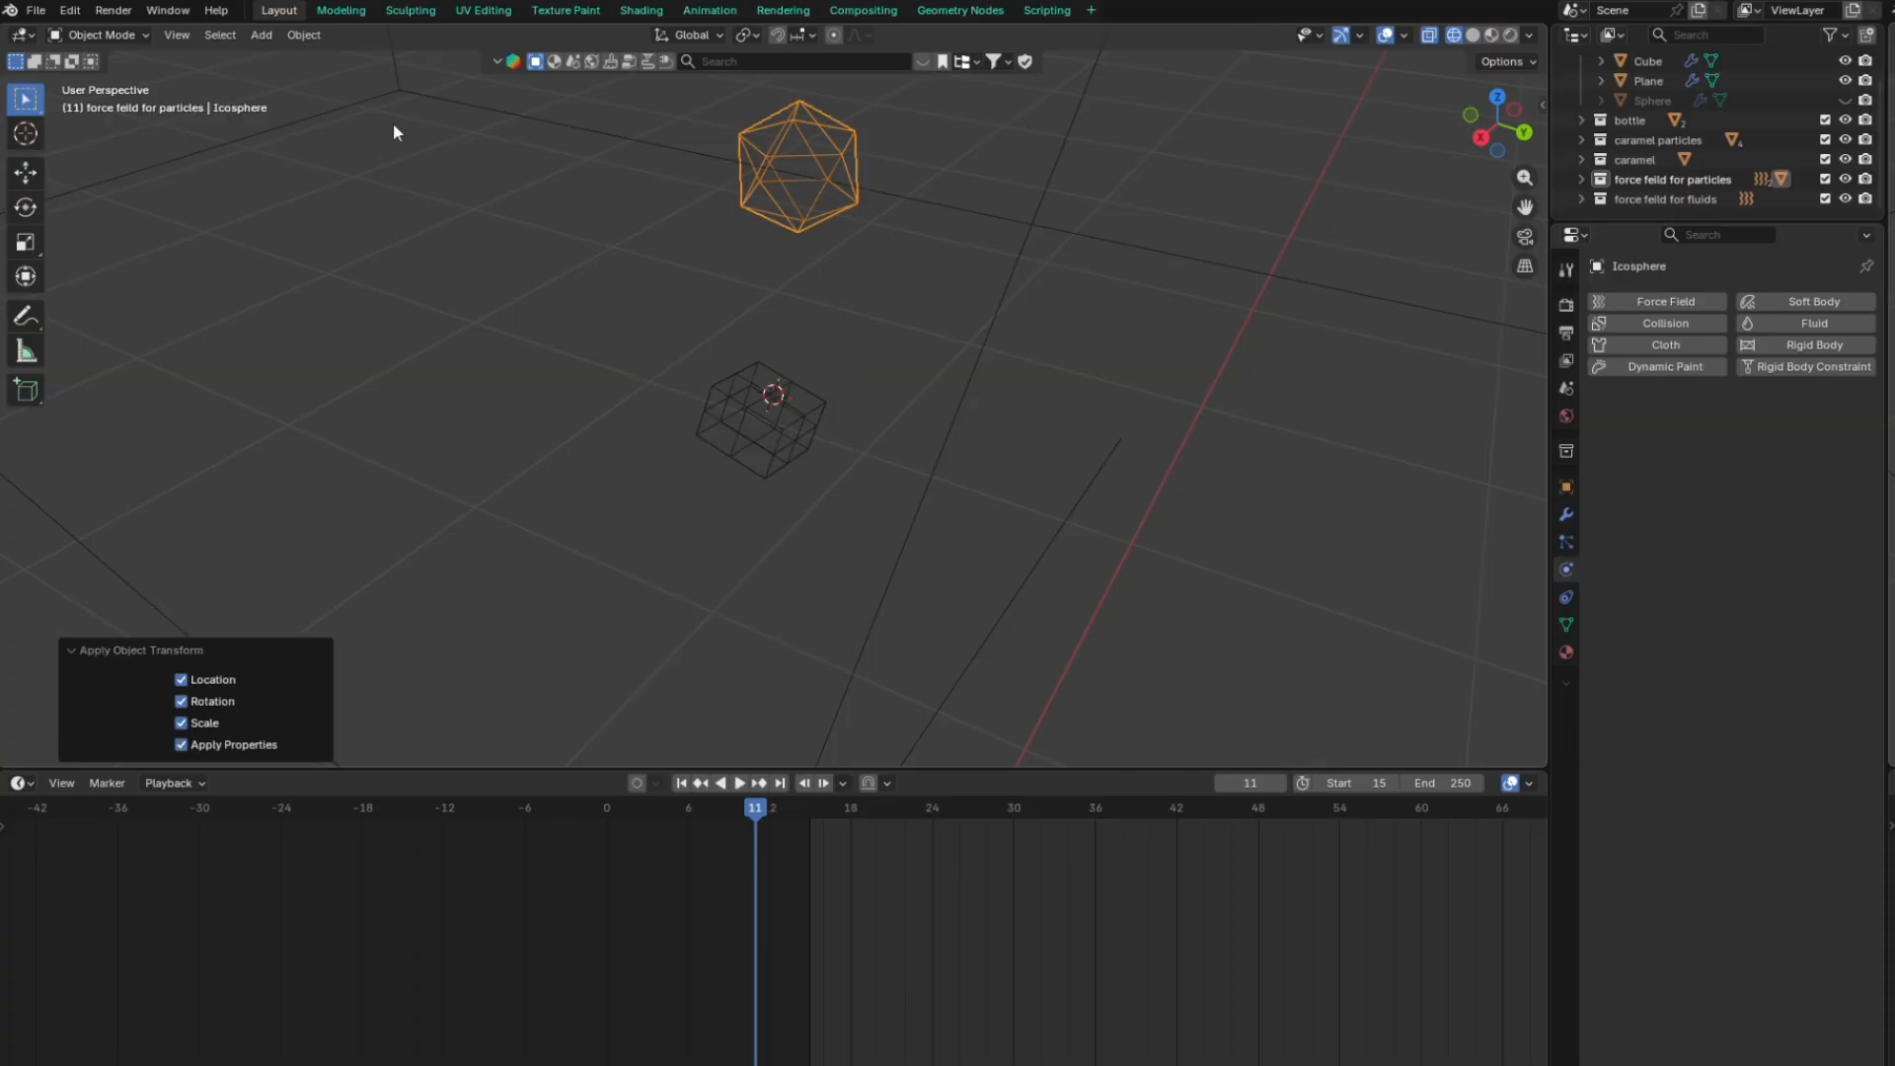
{"action": "left_click", "coordinate": [322, 40]}
{"action": "mouse_move", "coordinate": [405, 76]}
{"action": "left_click", "coordinate": [530, 99]}
{"action": "scroll", "coordinate": [661, 249], "scroll_direction": "down", "scroll_amount": 3}
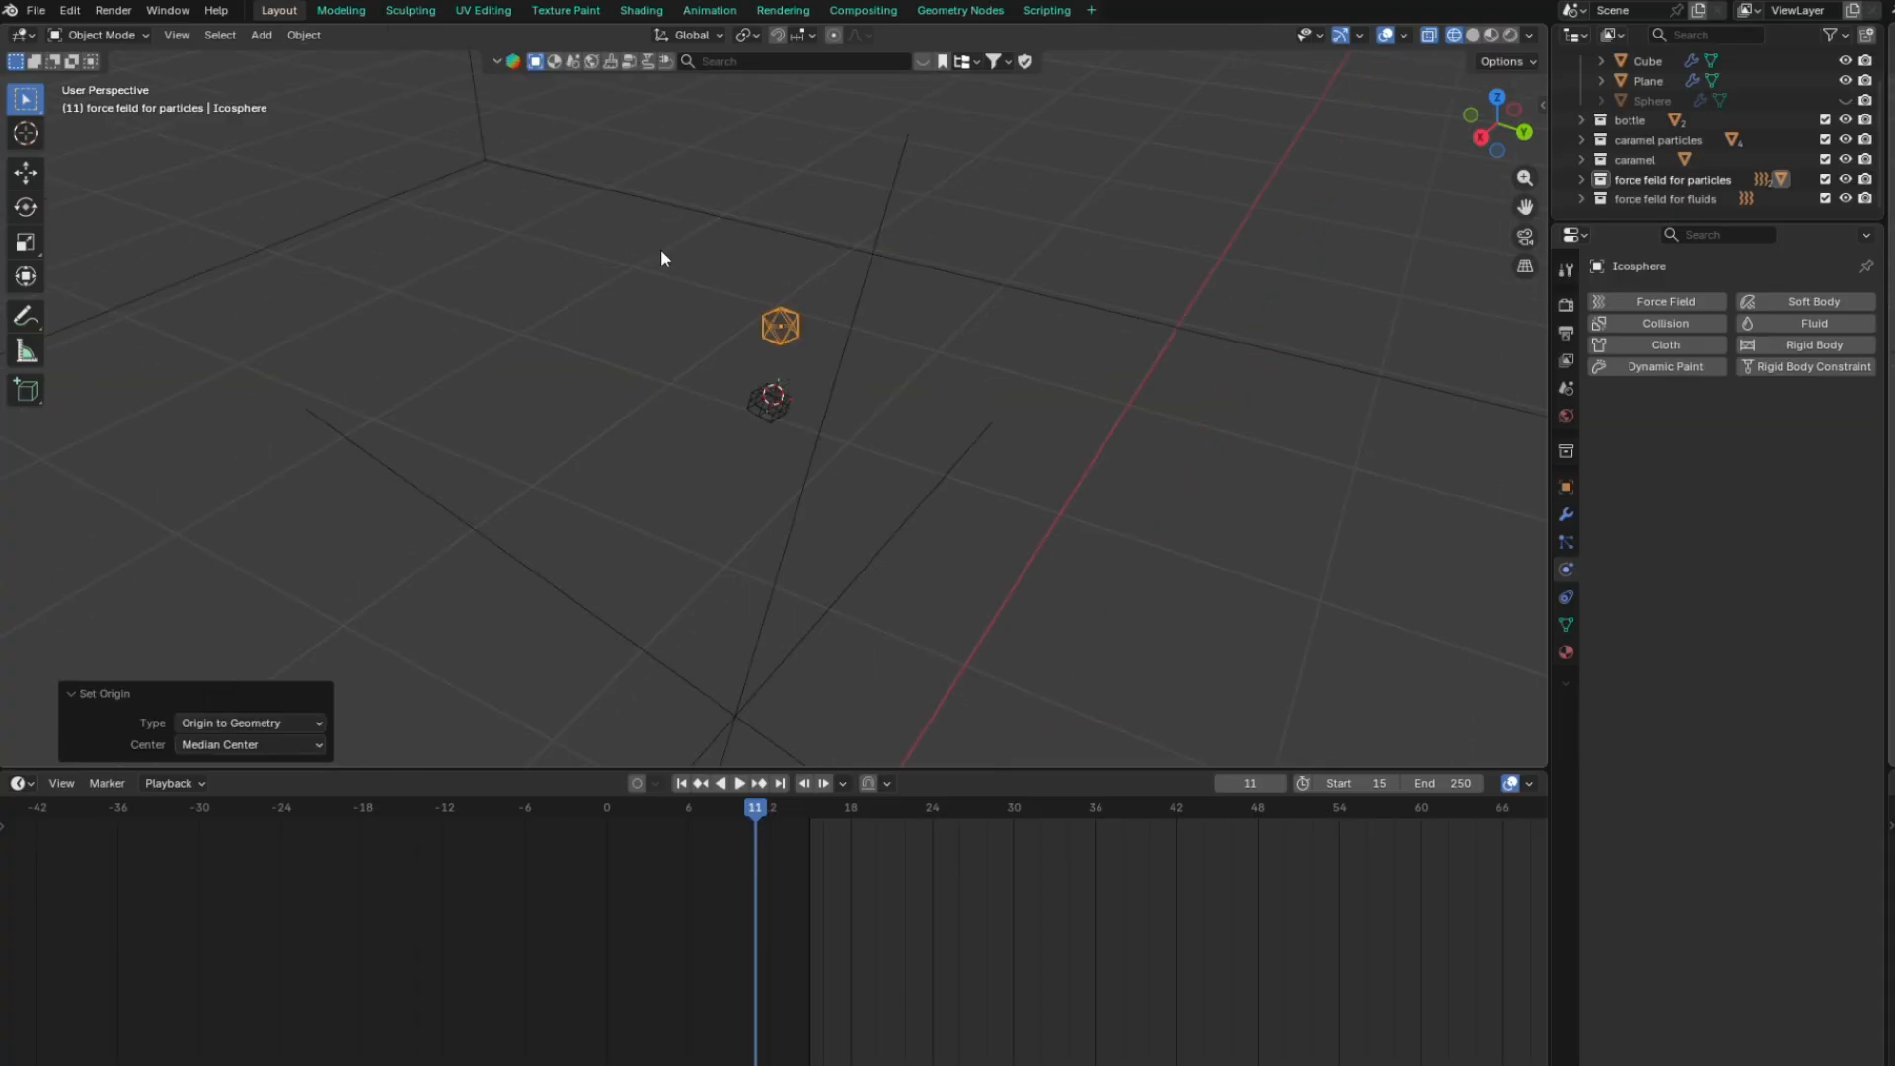
Select the fluid domain cube and play the simulation to frame 44 to compare the stream with the ico sphere
{"action": "key", "text": "KP_3"}
{"action": "key", "text": "KP_Divide"}
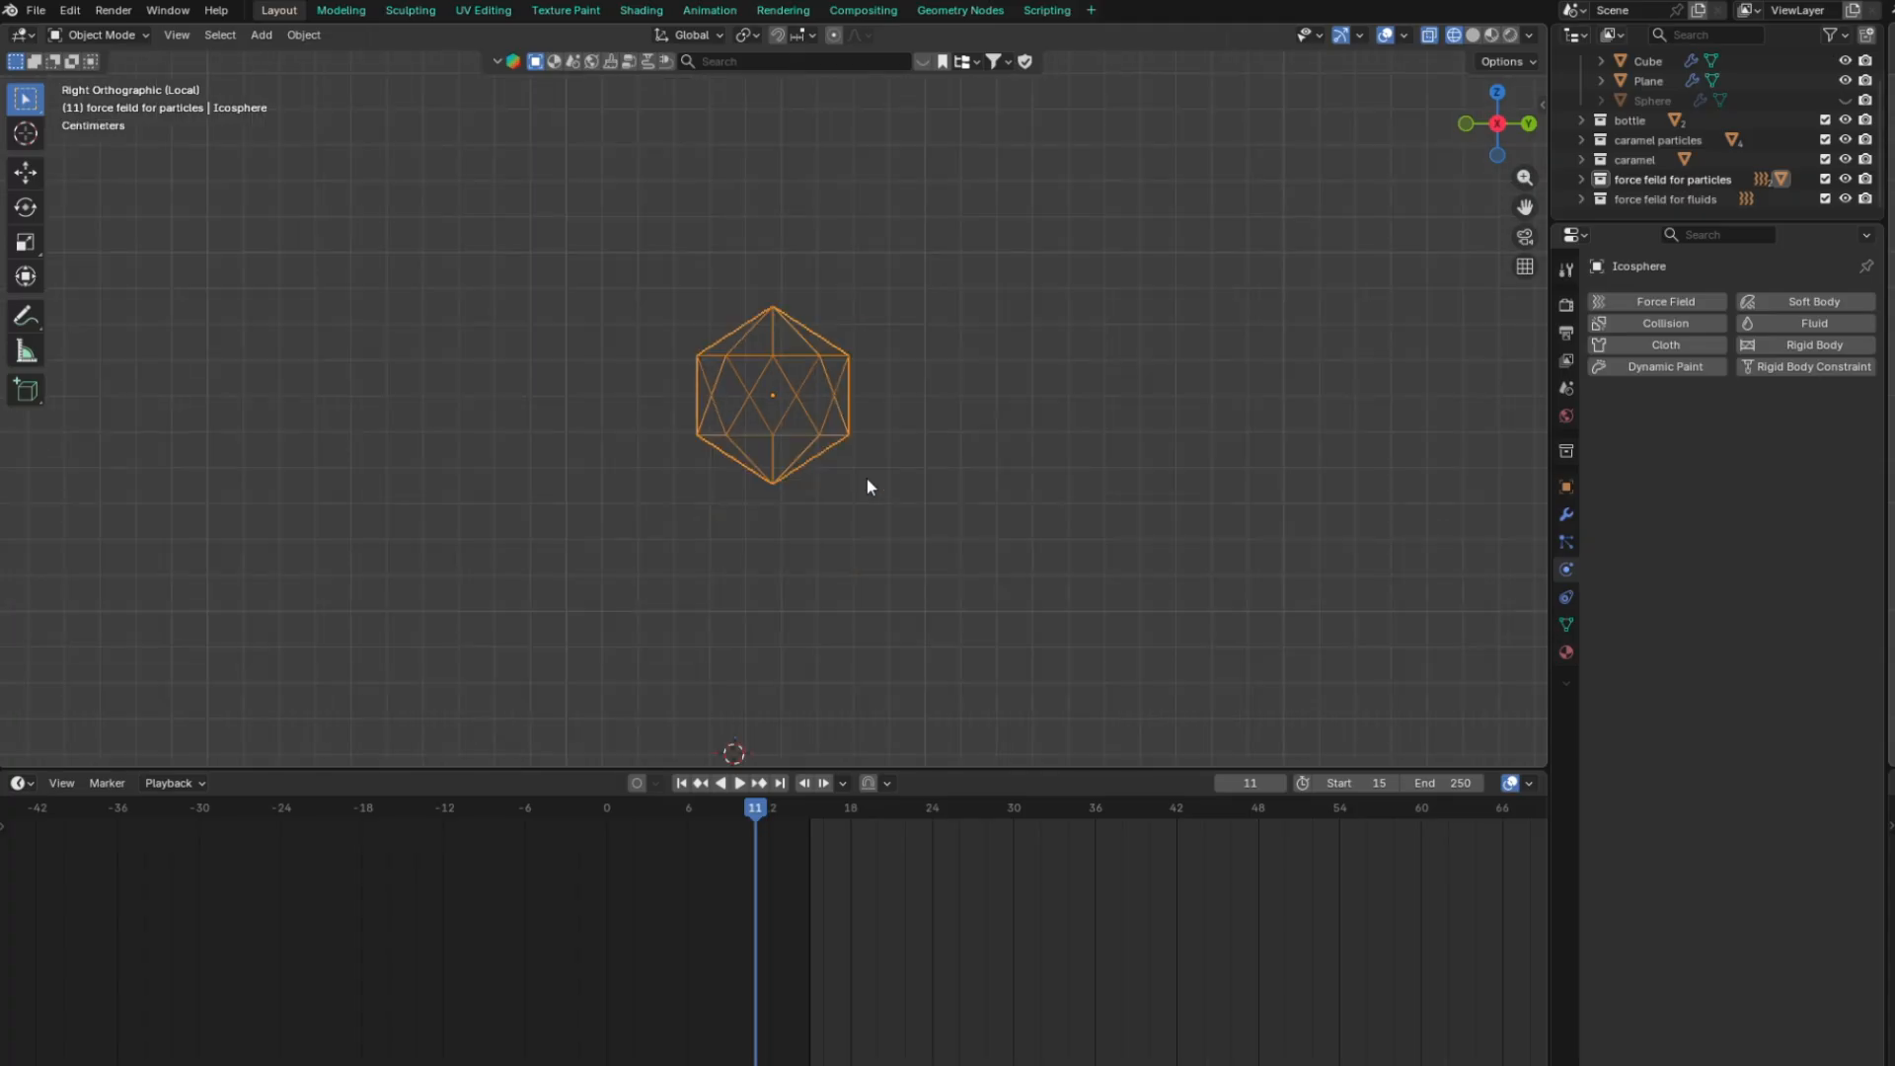
{"action": "key", "text": "KP_Divide"}
{"action": "left_click", "coordinate": [891, 410]}
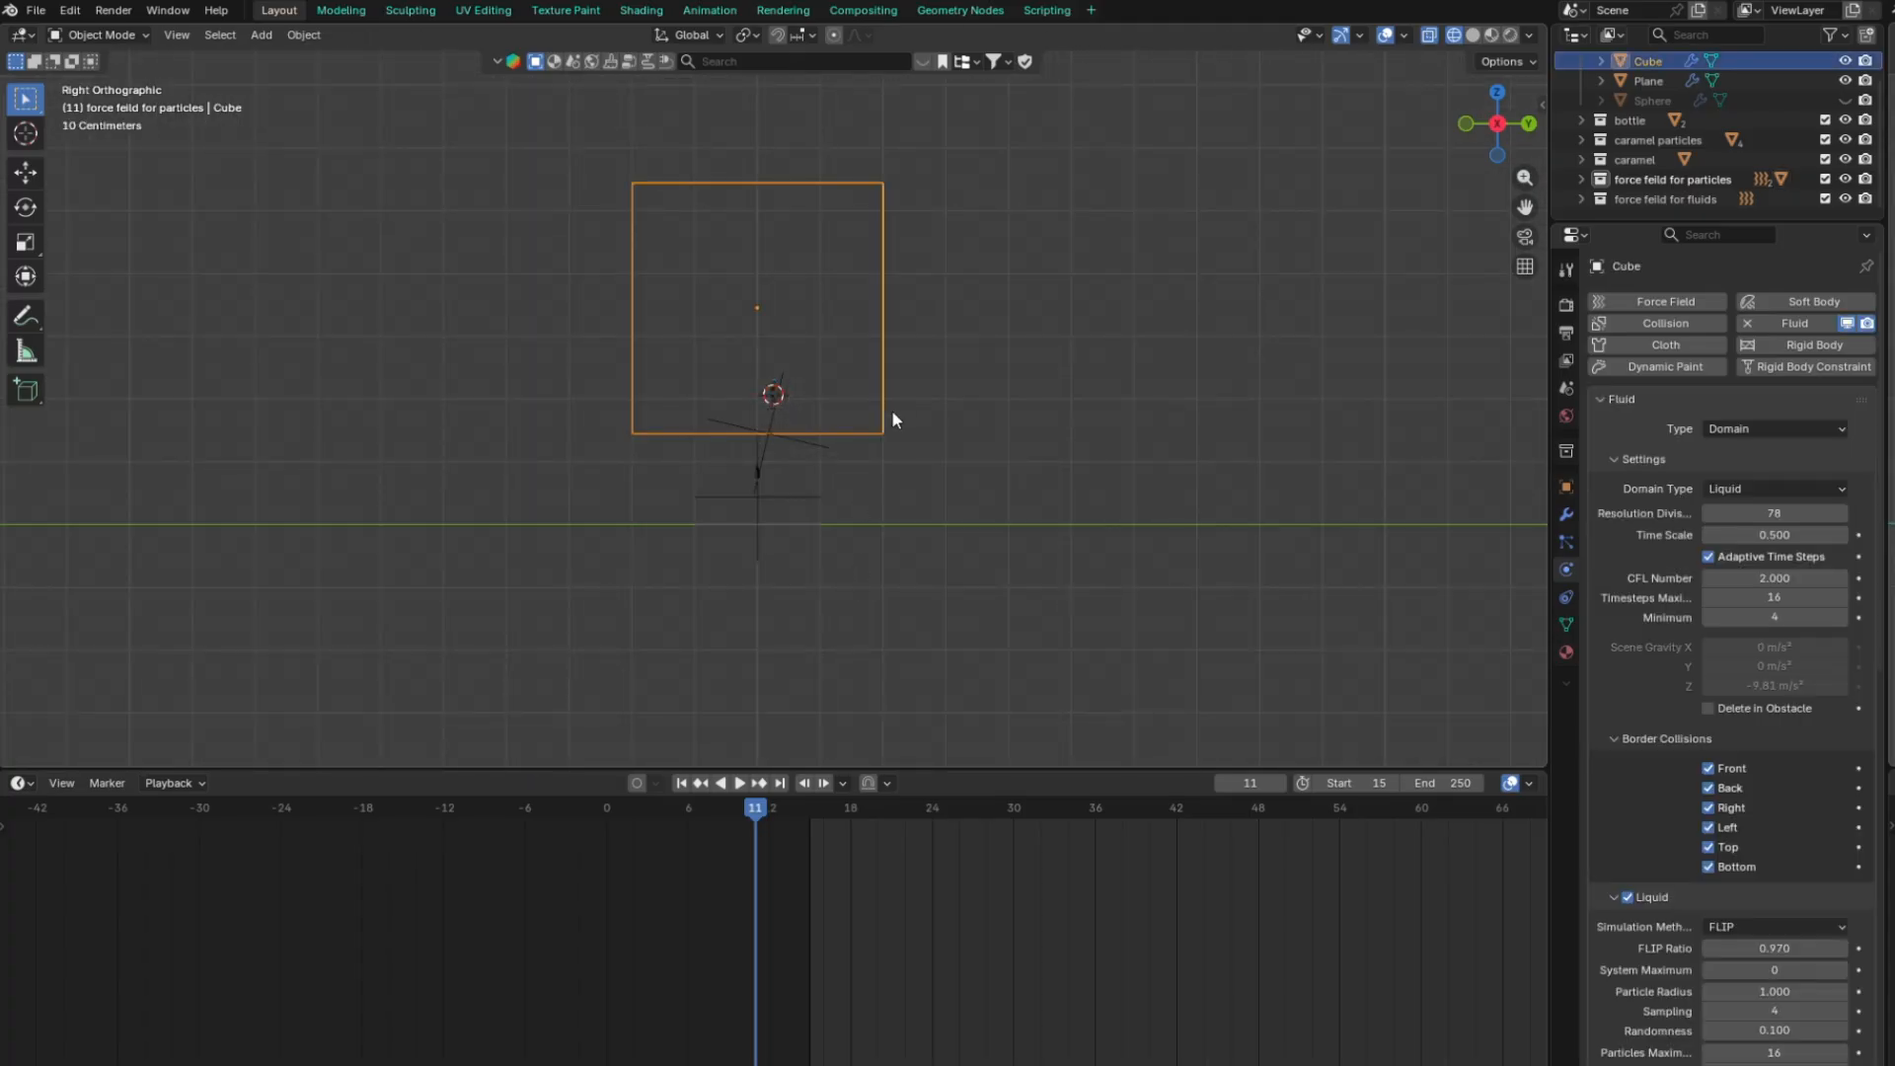
{"action": "scroll", "coordinate": [891, 410], "scroll_direction": "up", "scroll_amount": 4}
{"action": "left_click", "coordinate": [740, 783]}
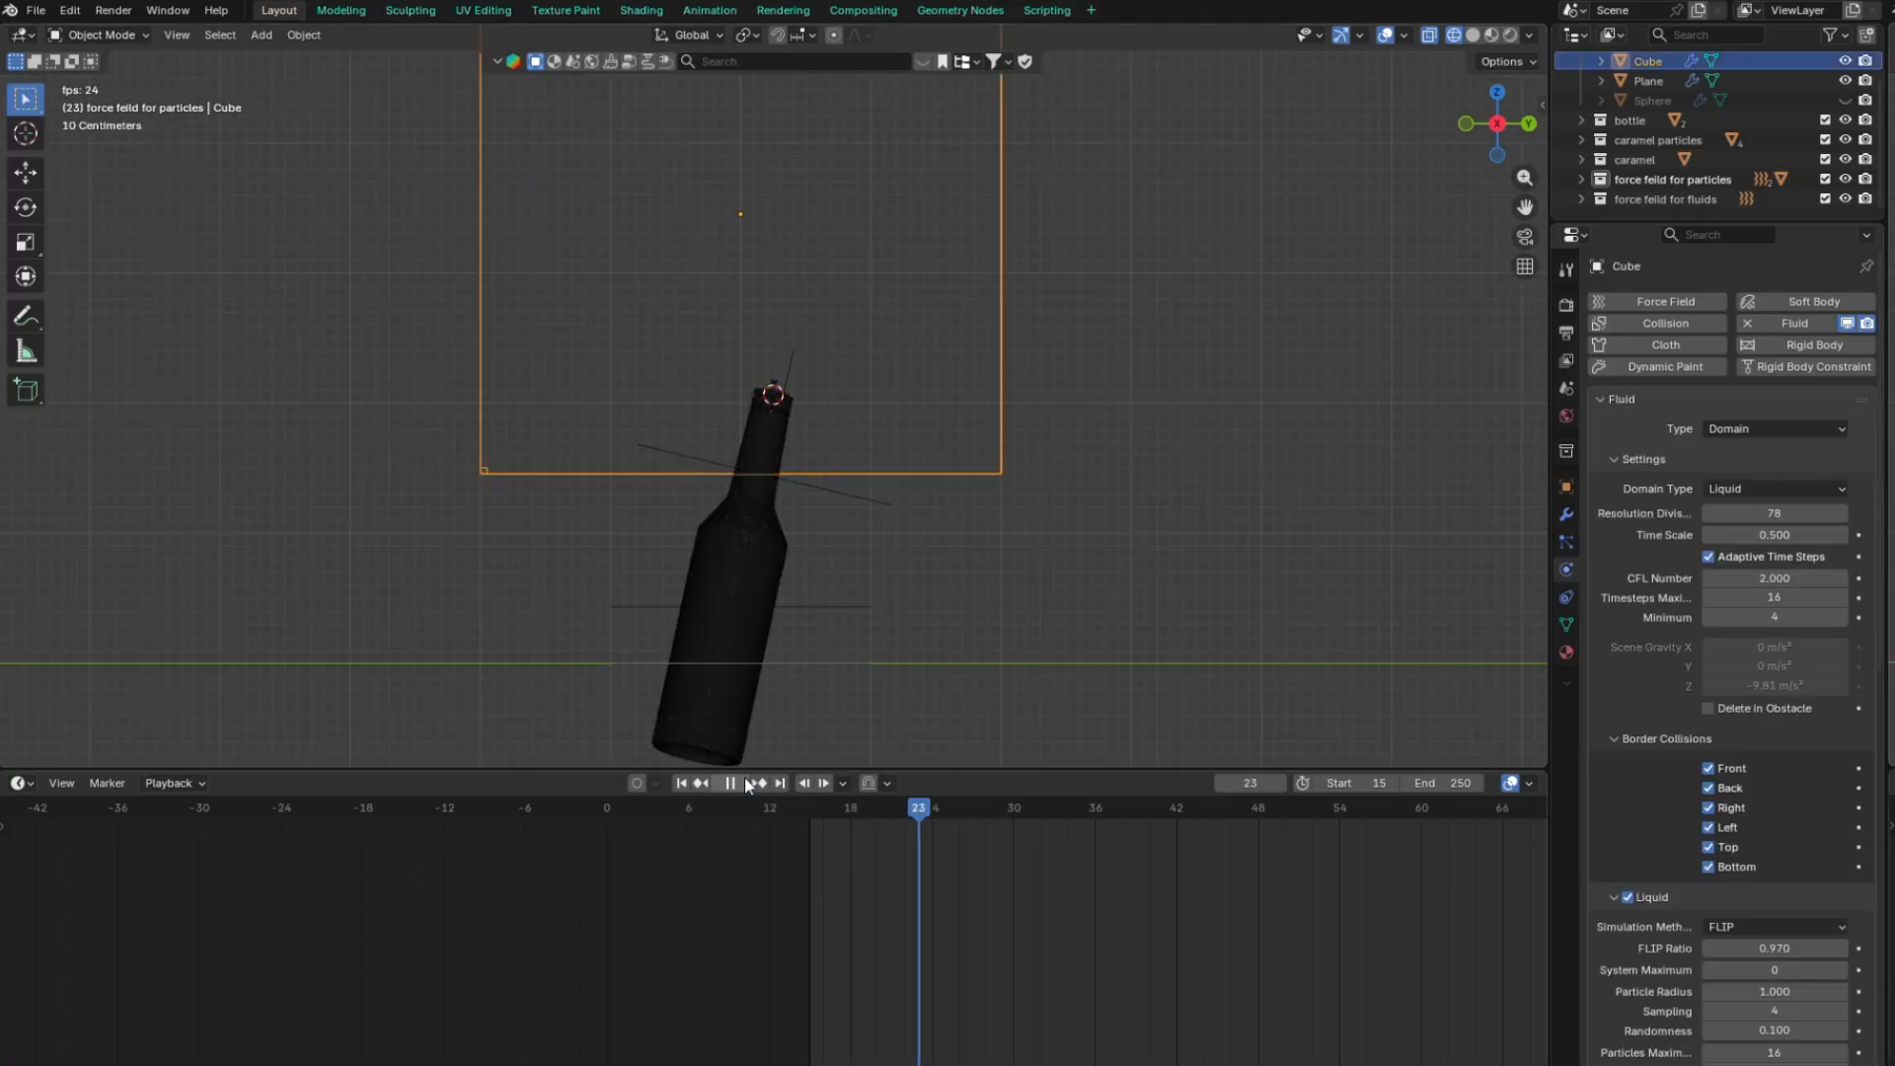
{"action": "left_click", "coordinate": [744, 779]}
{"action": "scroll", "coordinate": [706, 334], "scroll_direction": "up", "scroll_amount": 6}
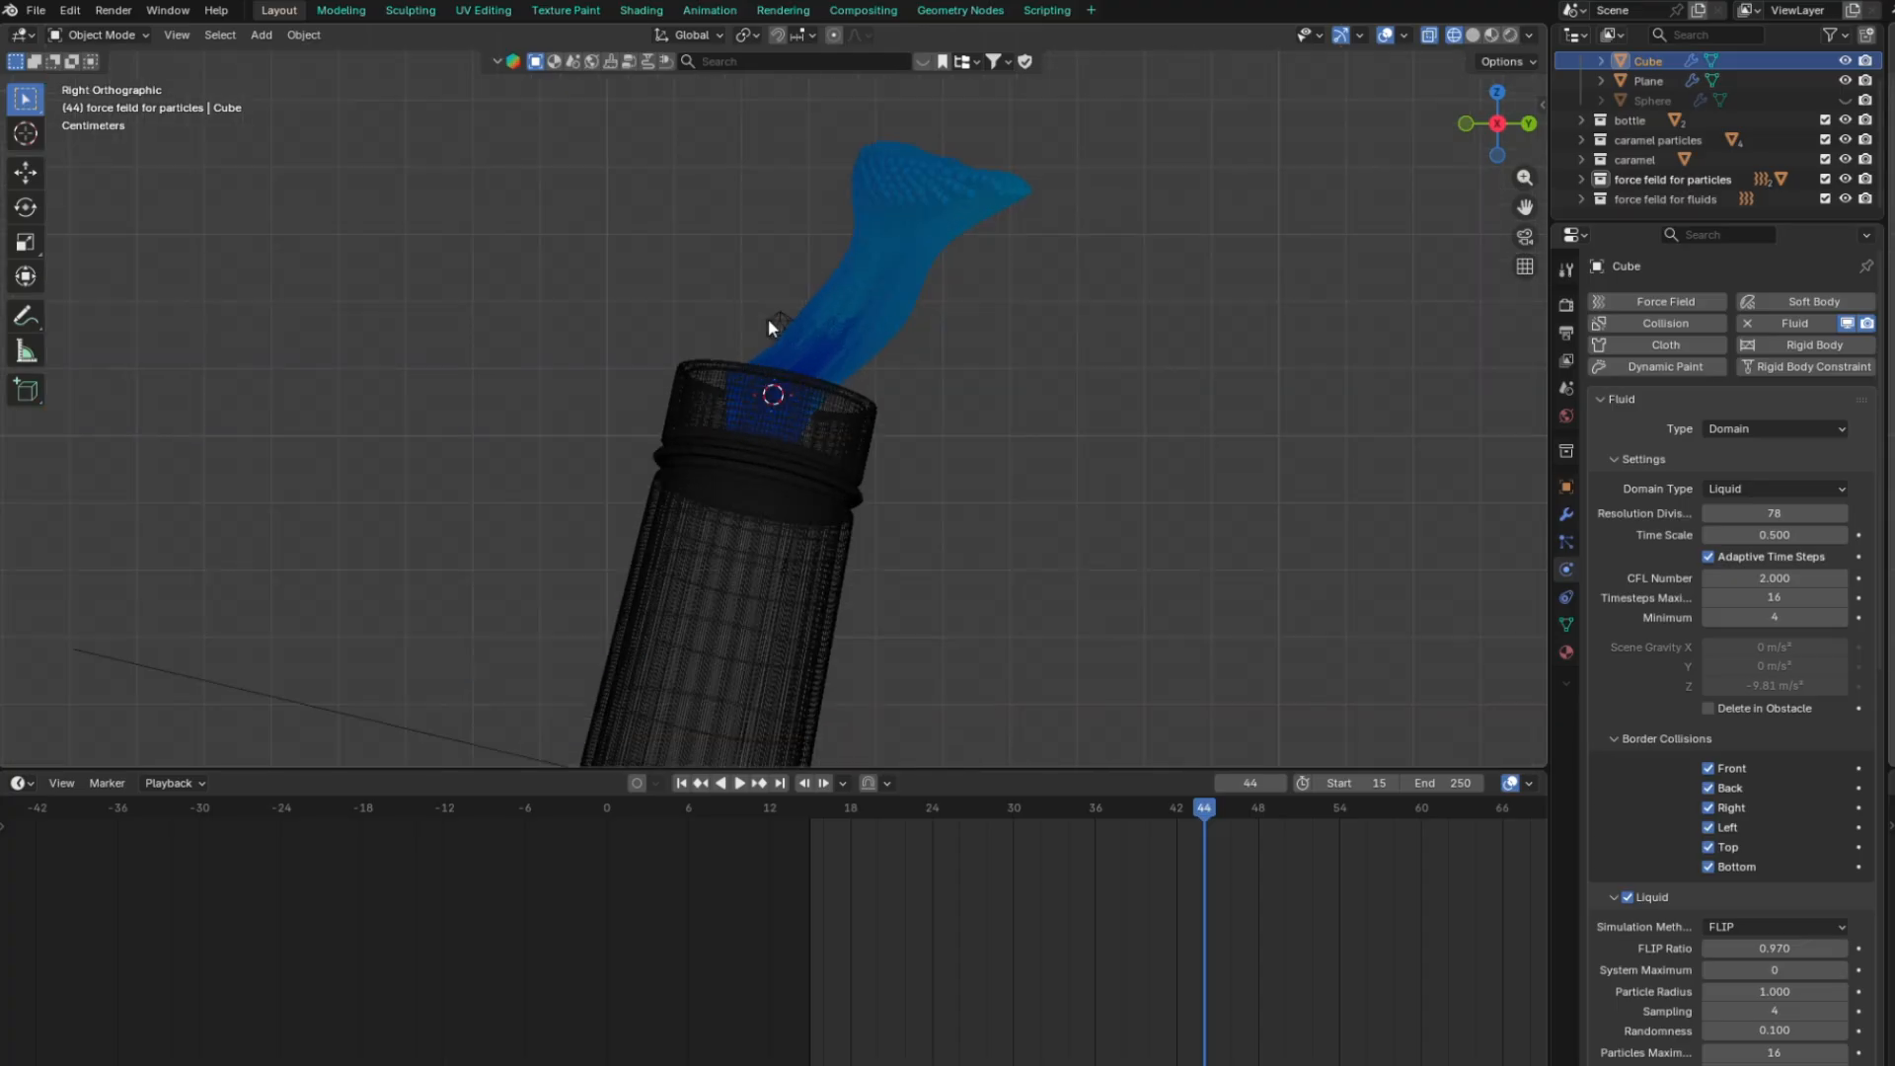
{"action": "middle_click_drag", "start_coordinate": [768, 318], "coordinate": [851, 419]}
Give the ico sphere fluid physics and make it an Effector of the Collision type
{"action": "left_click", "coordinate": [784, 344]}
{"action": "left_click", "coordinate": [785, 343]}
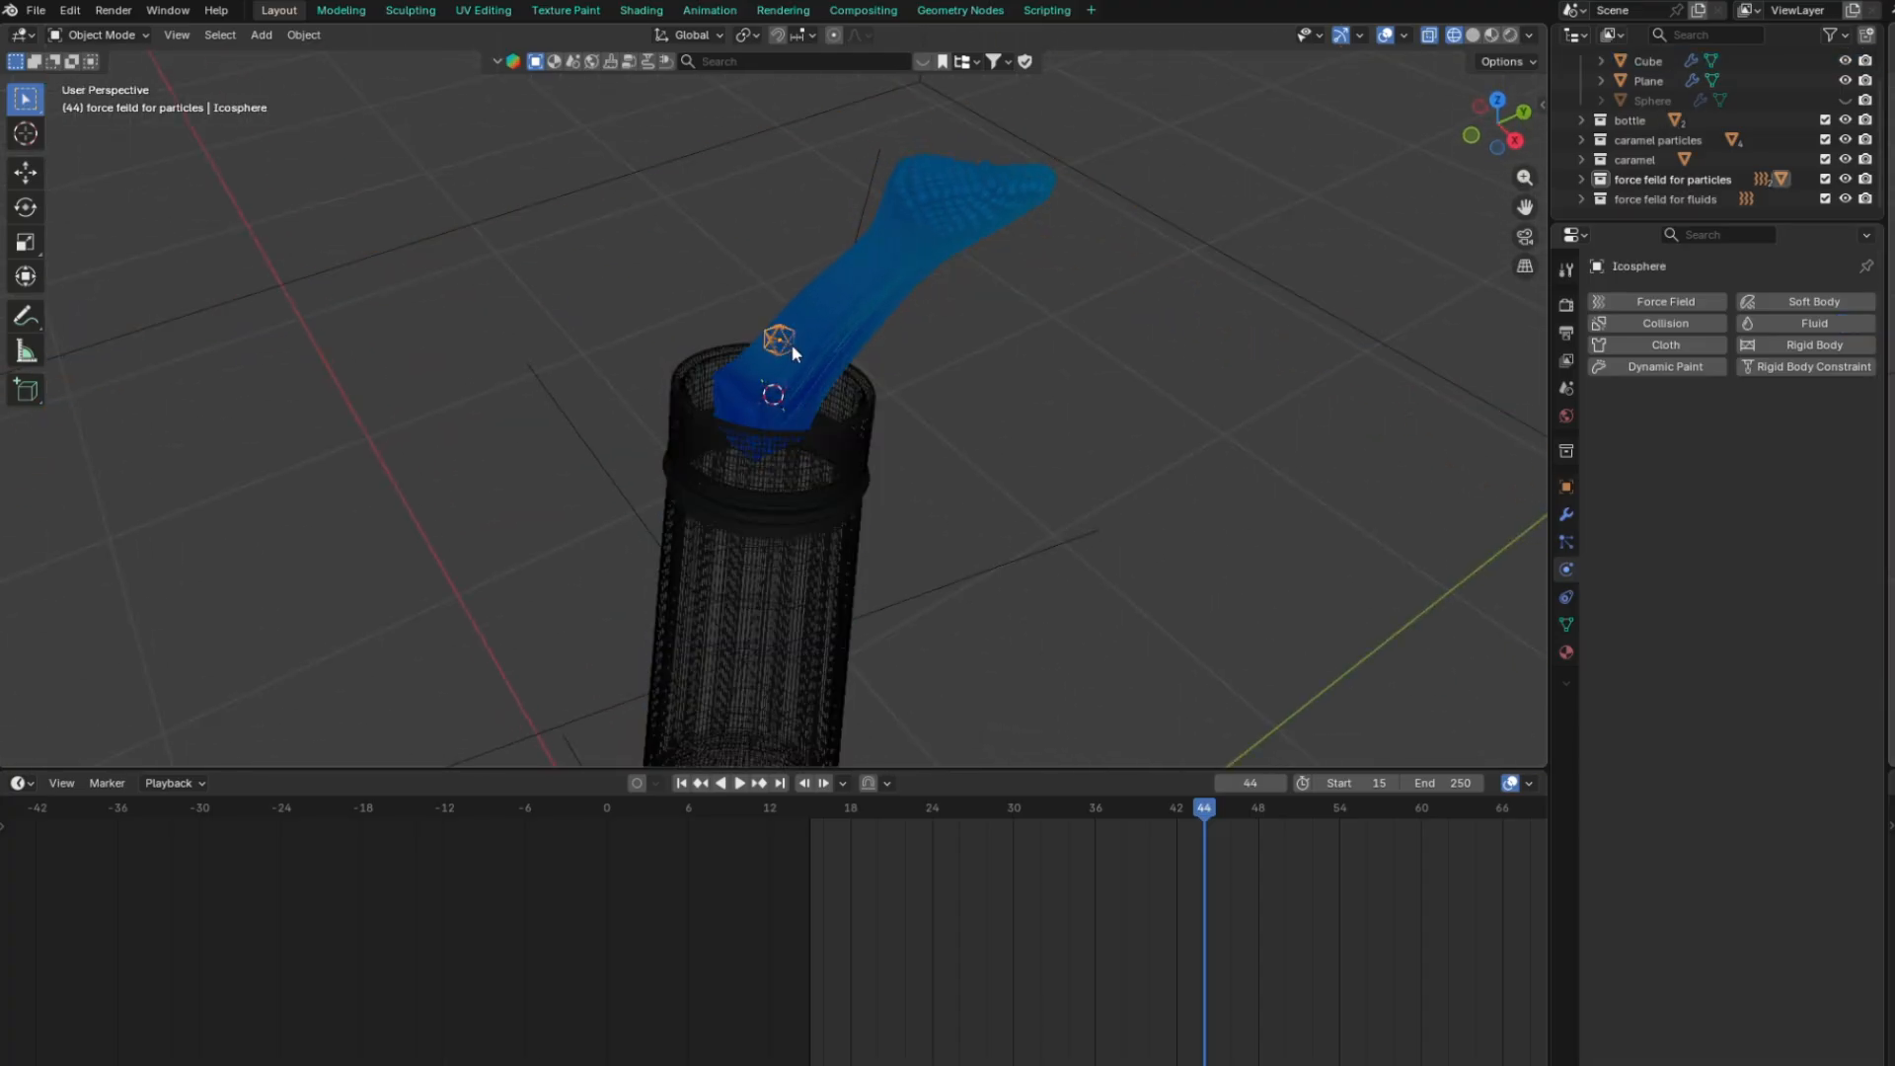
{"action": "left_click", "coordinate": [1796, 321]}
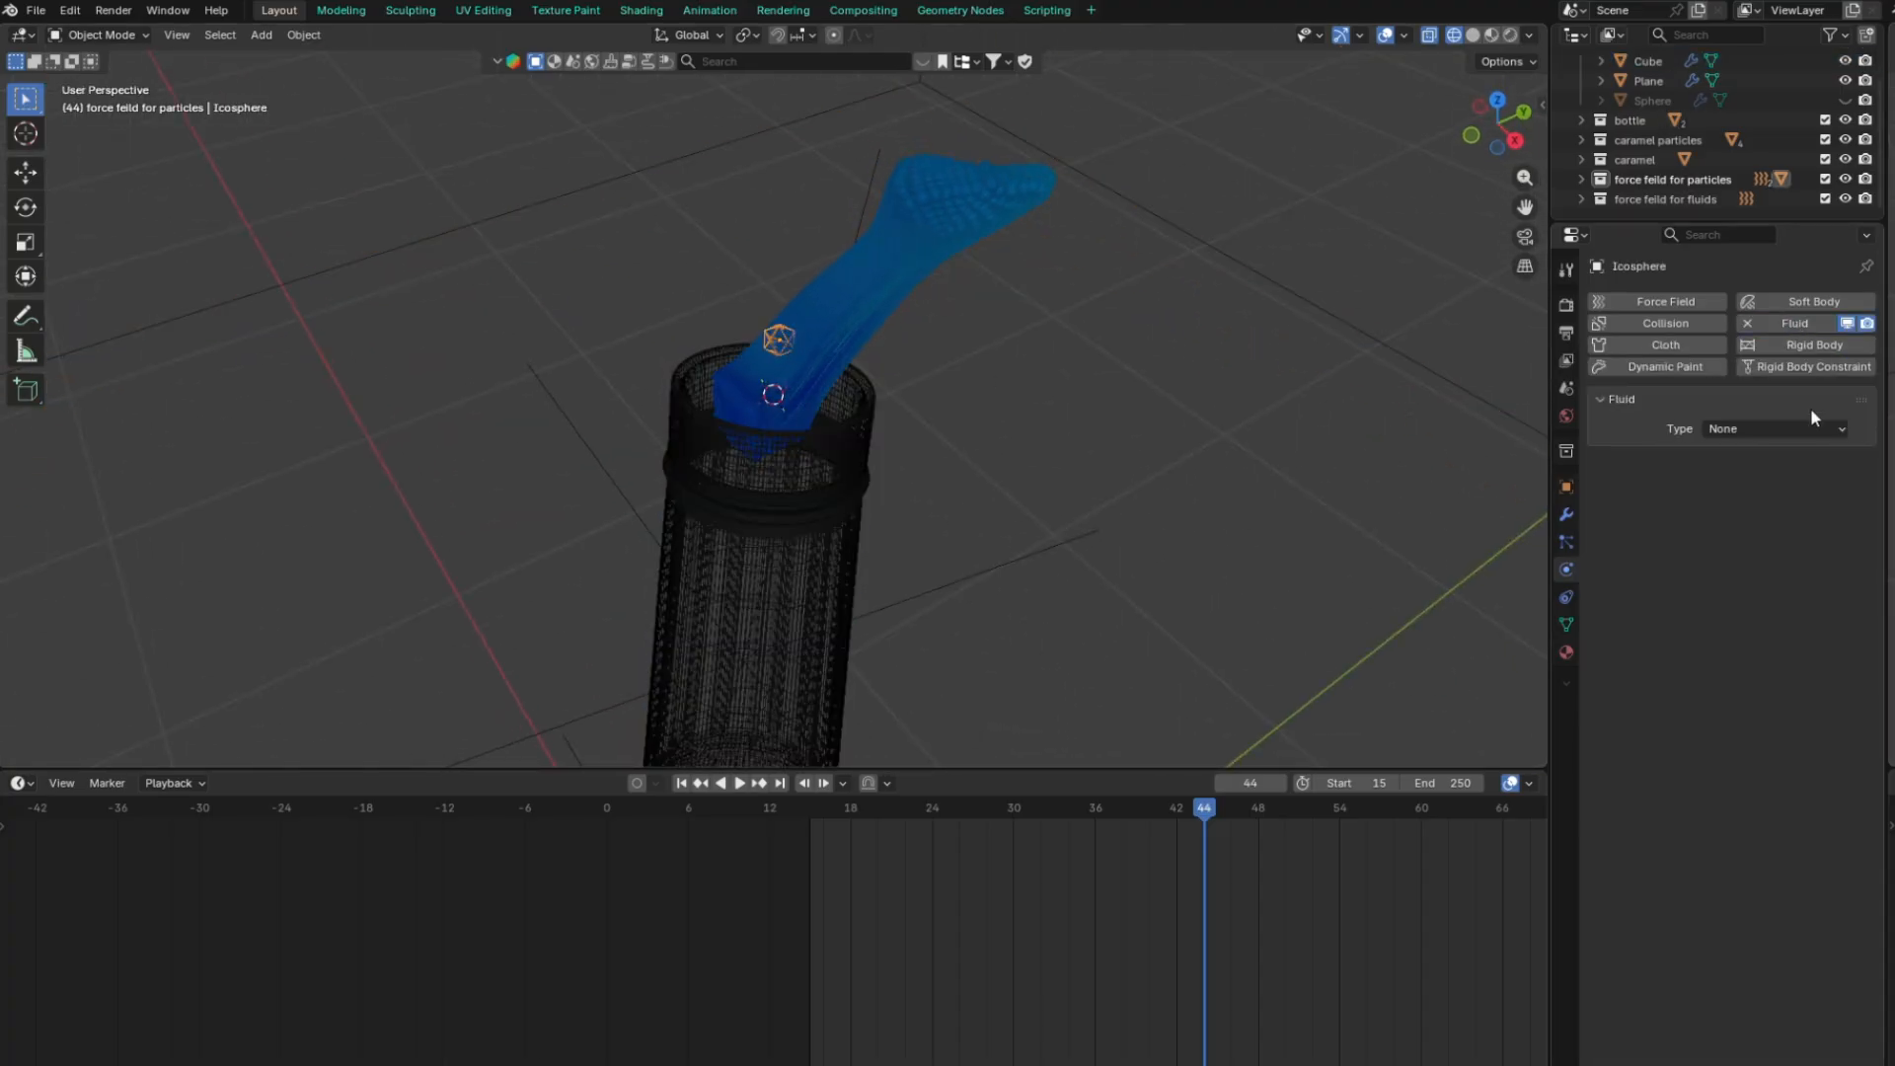
{"action": "left_click", "coordinate": [1808, 429]}
{"action": "left_click", "coordinate": [1808, 515]}
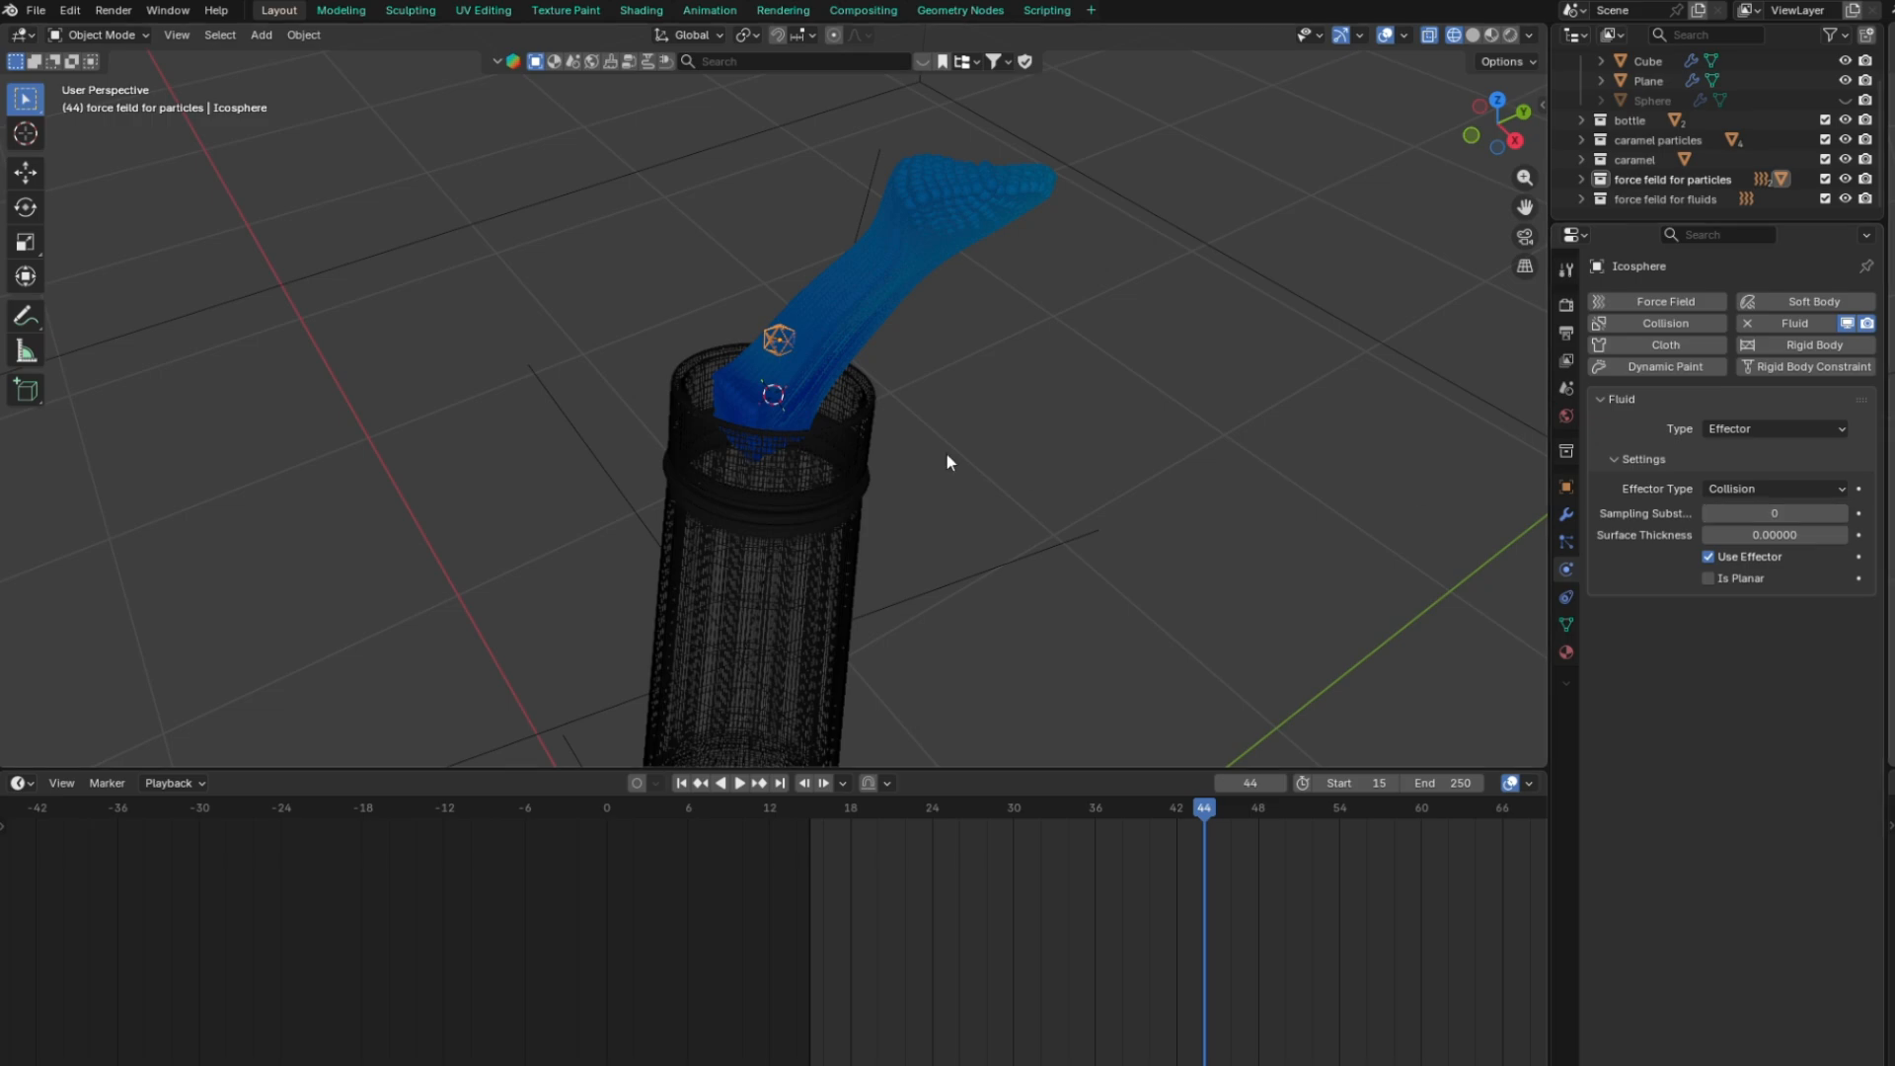
Move the ico sphere about 0.17 m along Y and about 0.25 m up along Z
{"action": "left_click", "coordinate": [766, 347]}
{"action": "left_click", "coordinate": [768, 344]}
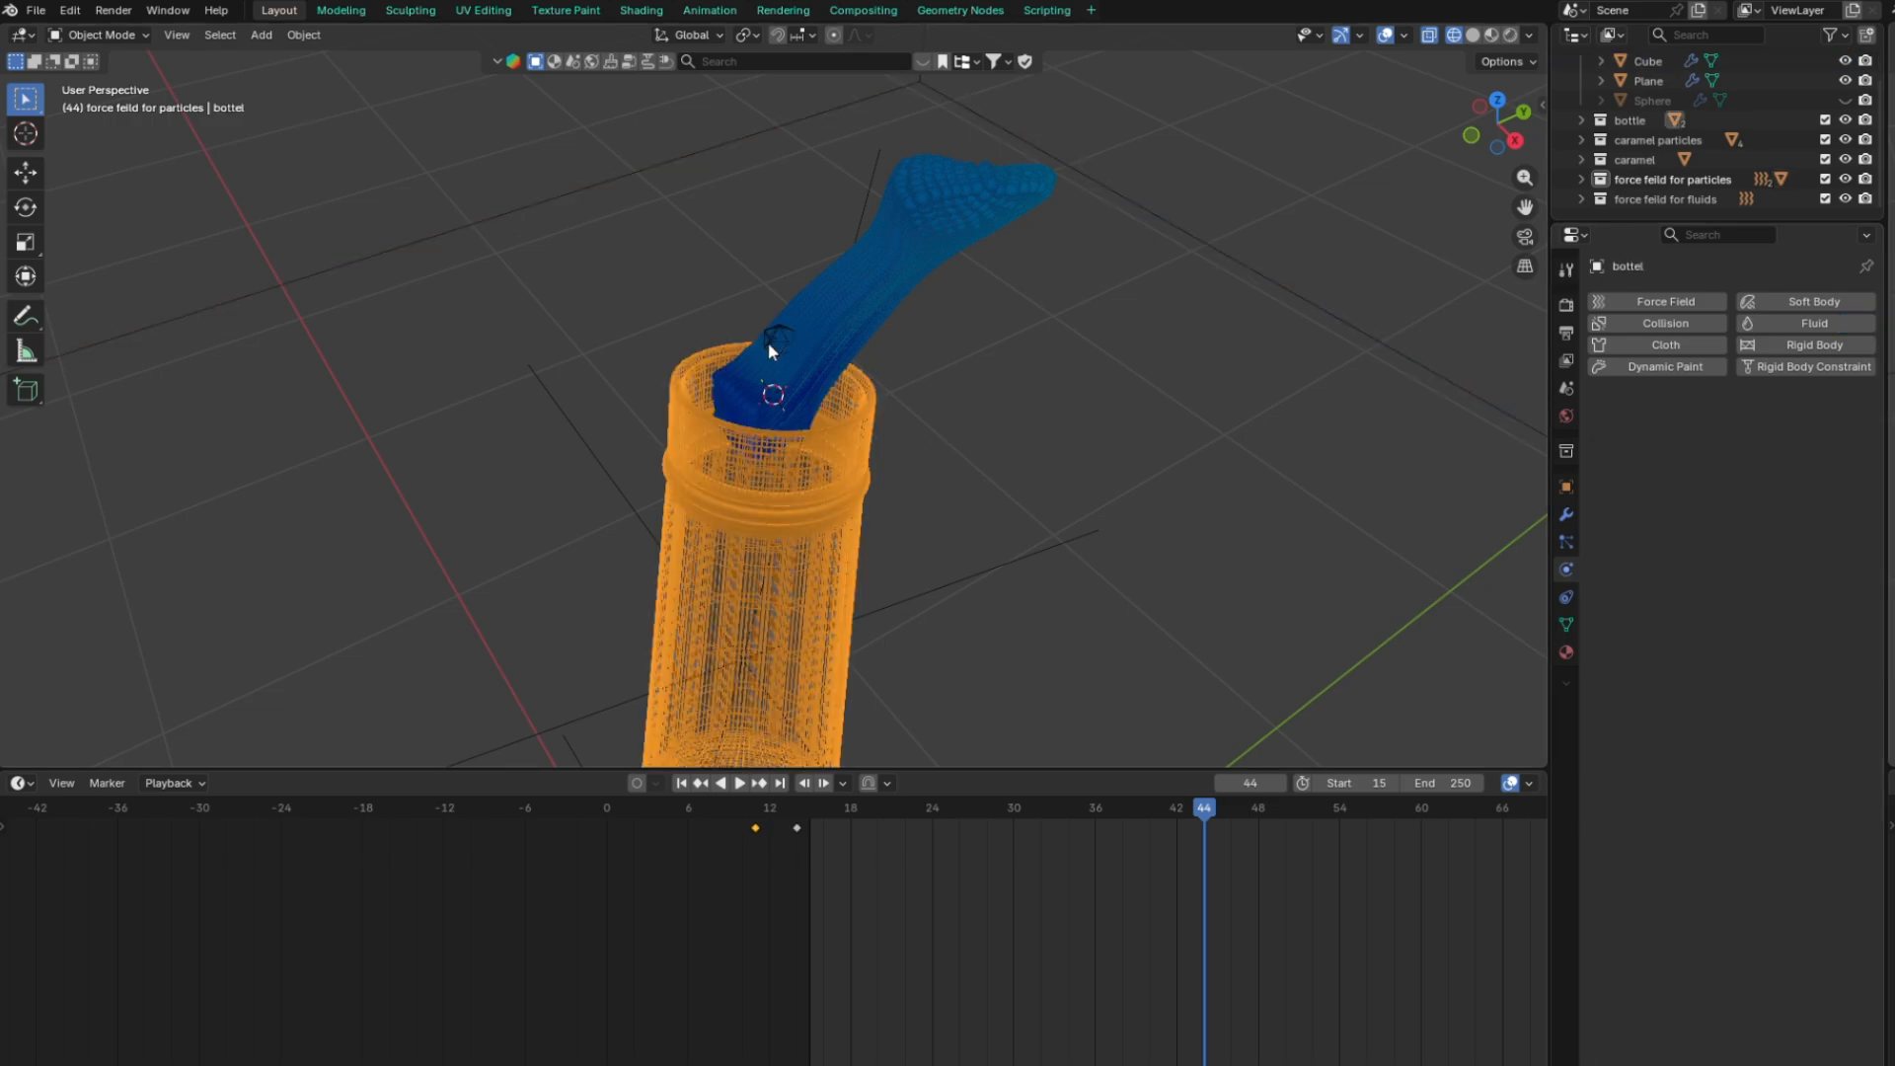
{"action": "left_click", "coordinate": [772, 344]}
{"action": "key", "text": "KP_3"}
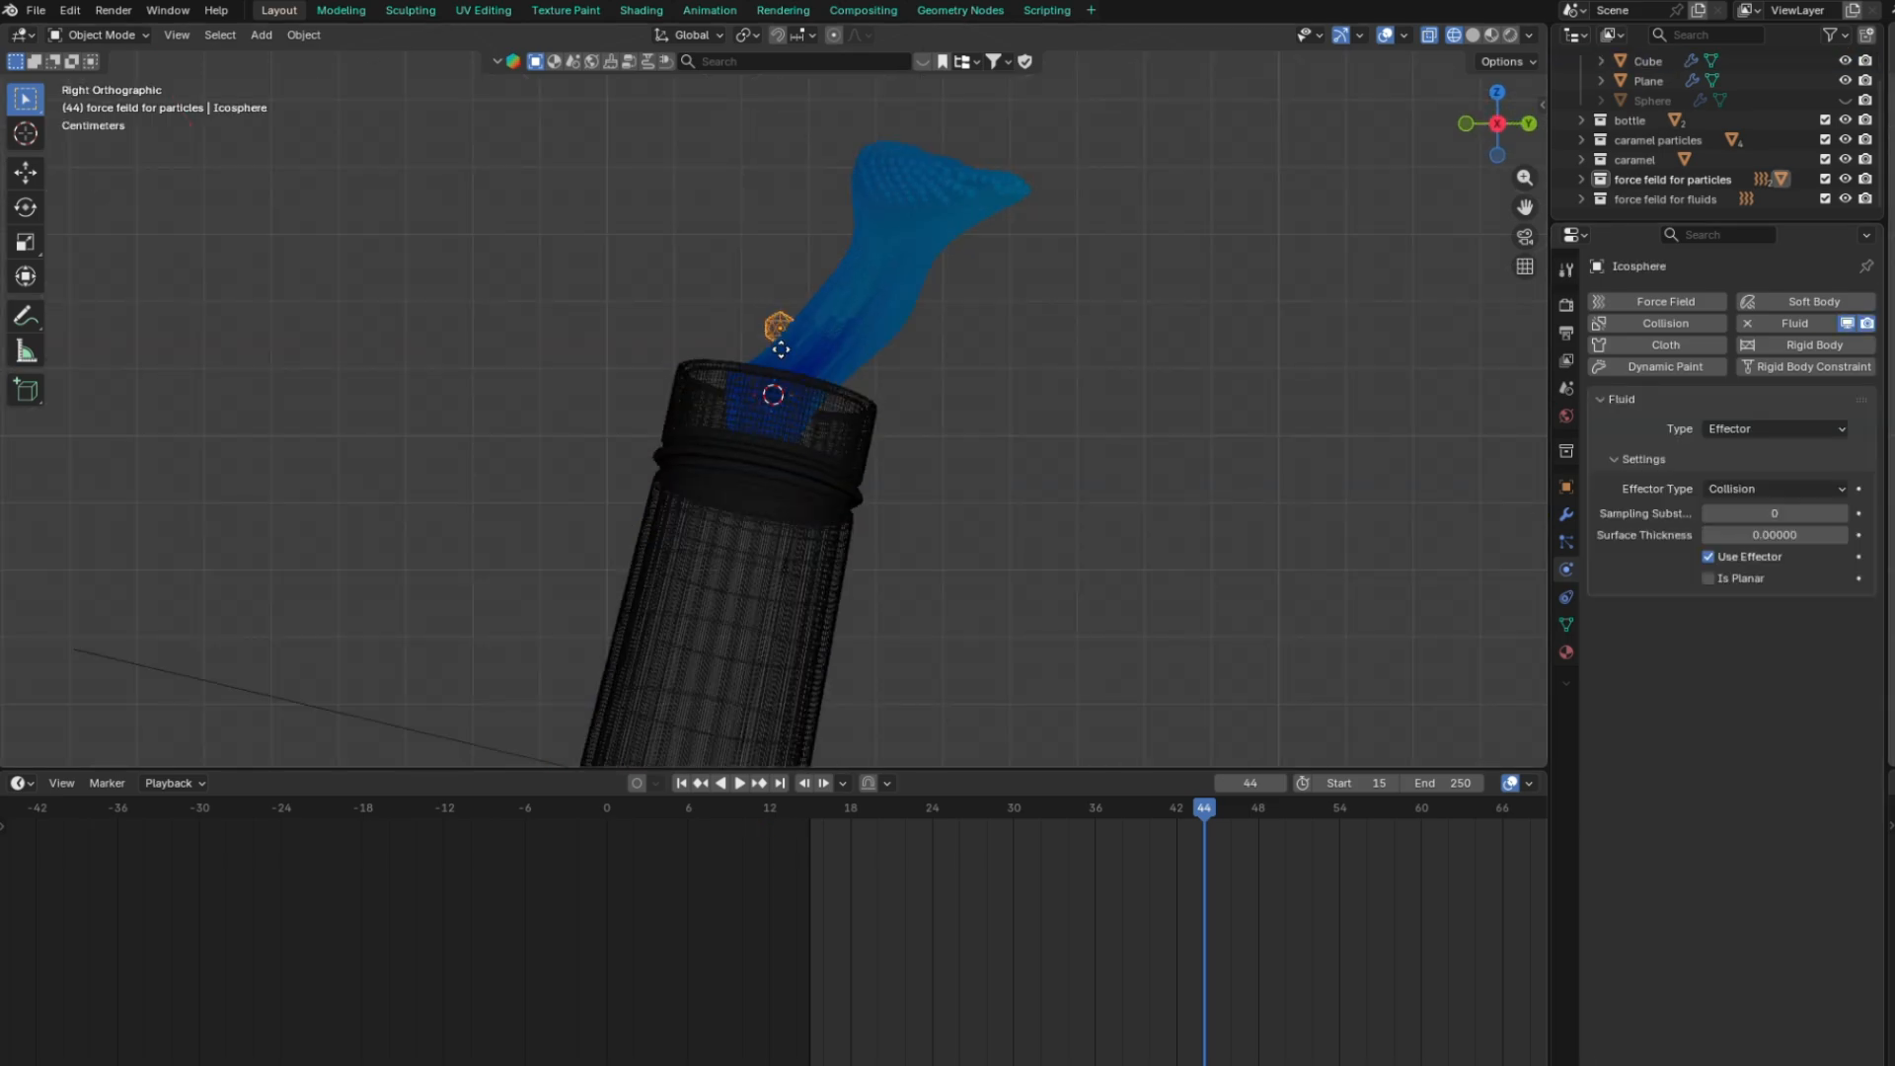
{"action": "key", "text": "g"}
{"action": "key", "text": "y"}
{"action": "left_click", "coordinate": [893, 338]}
{"action": "key", "text": "g"}
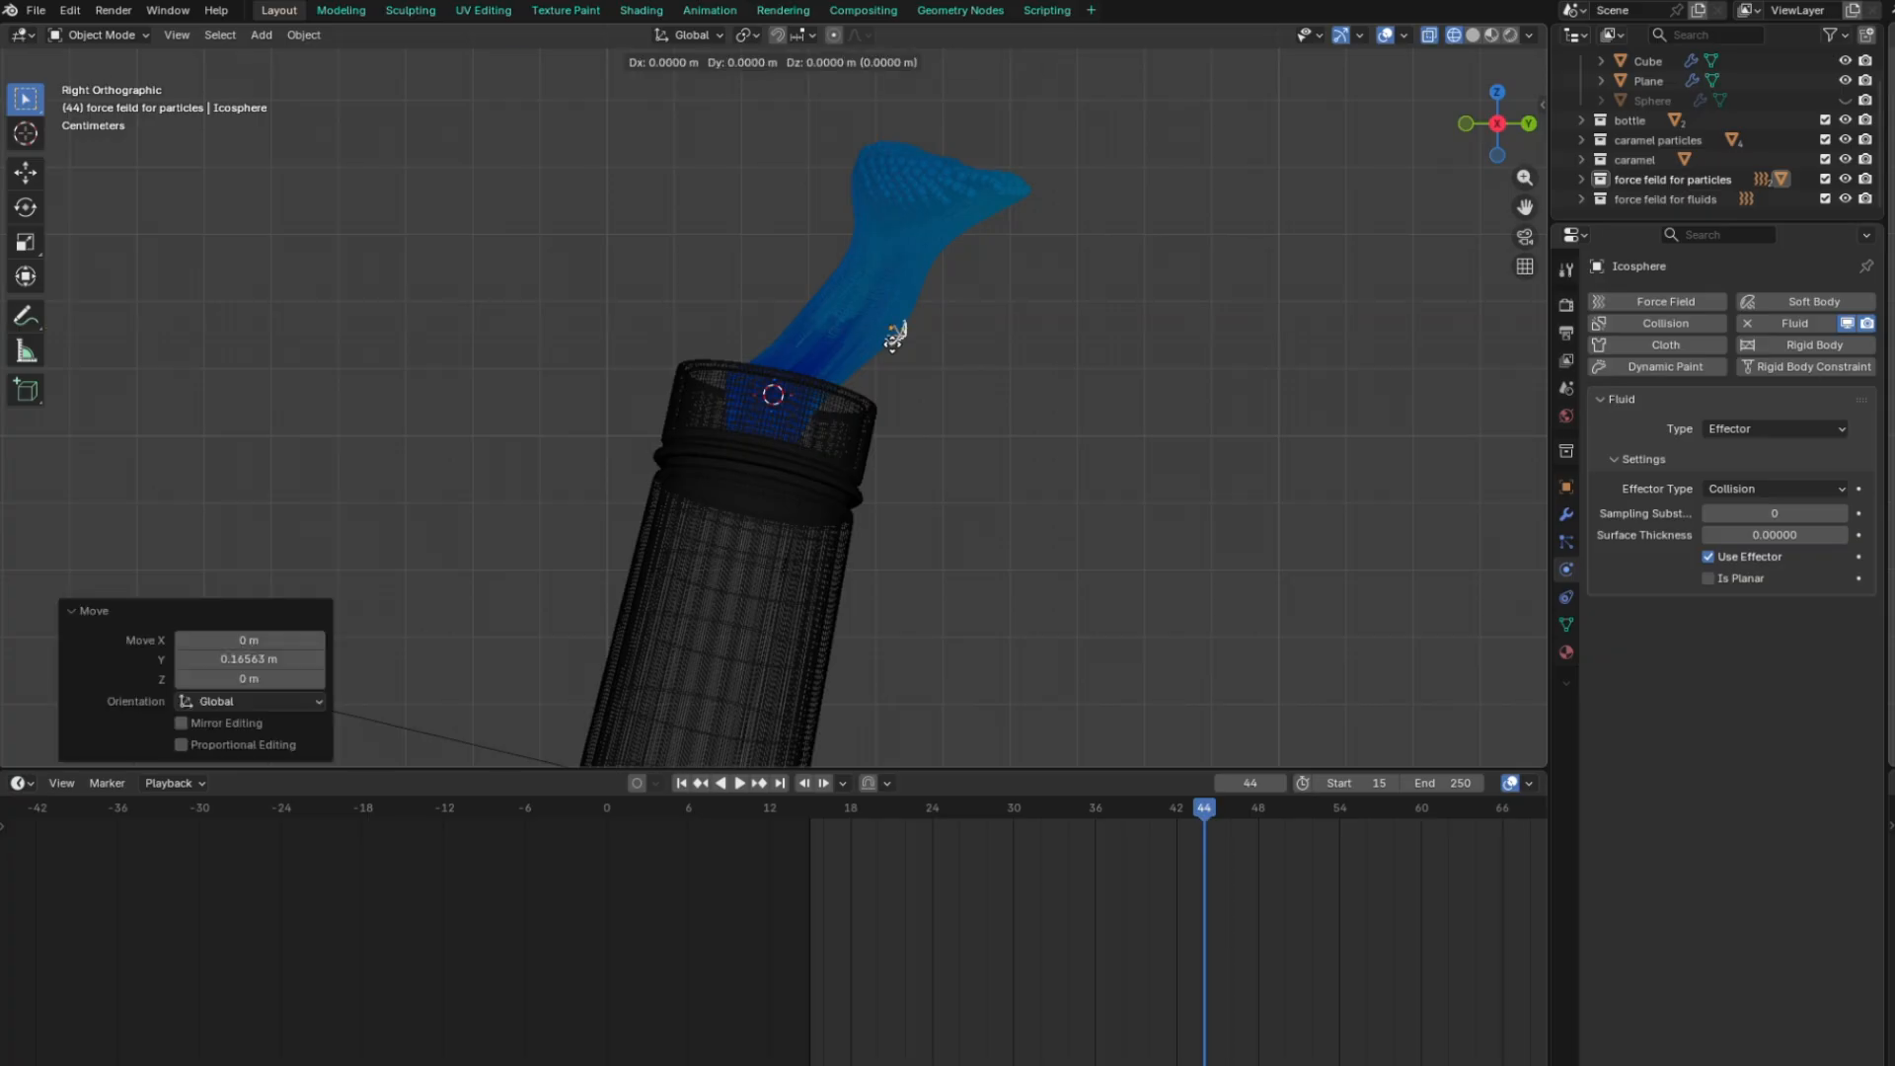
{"action": "key", "text": "z"}
{"action": "left_click", "coordinate": [892, 177]}
From the top view, move the ico sphere about 0.11 m along X and slightly further along Y into the stream's path
{"action": "key", "text": "KP_7"}
{"action": "key", "text": "g"}
{"action": "key", "text": "x"}
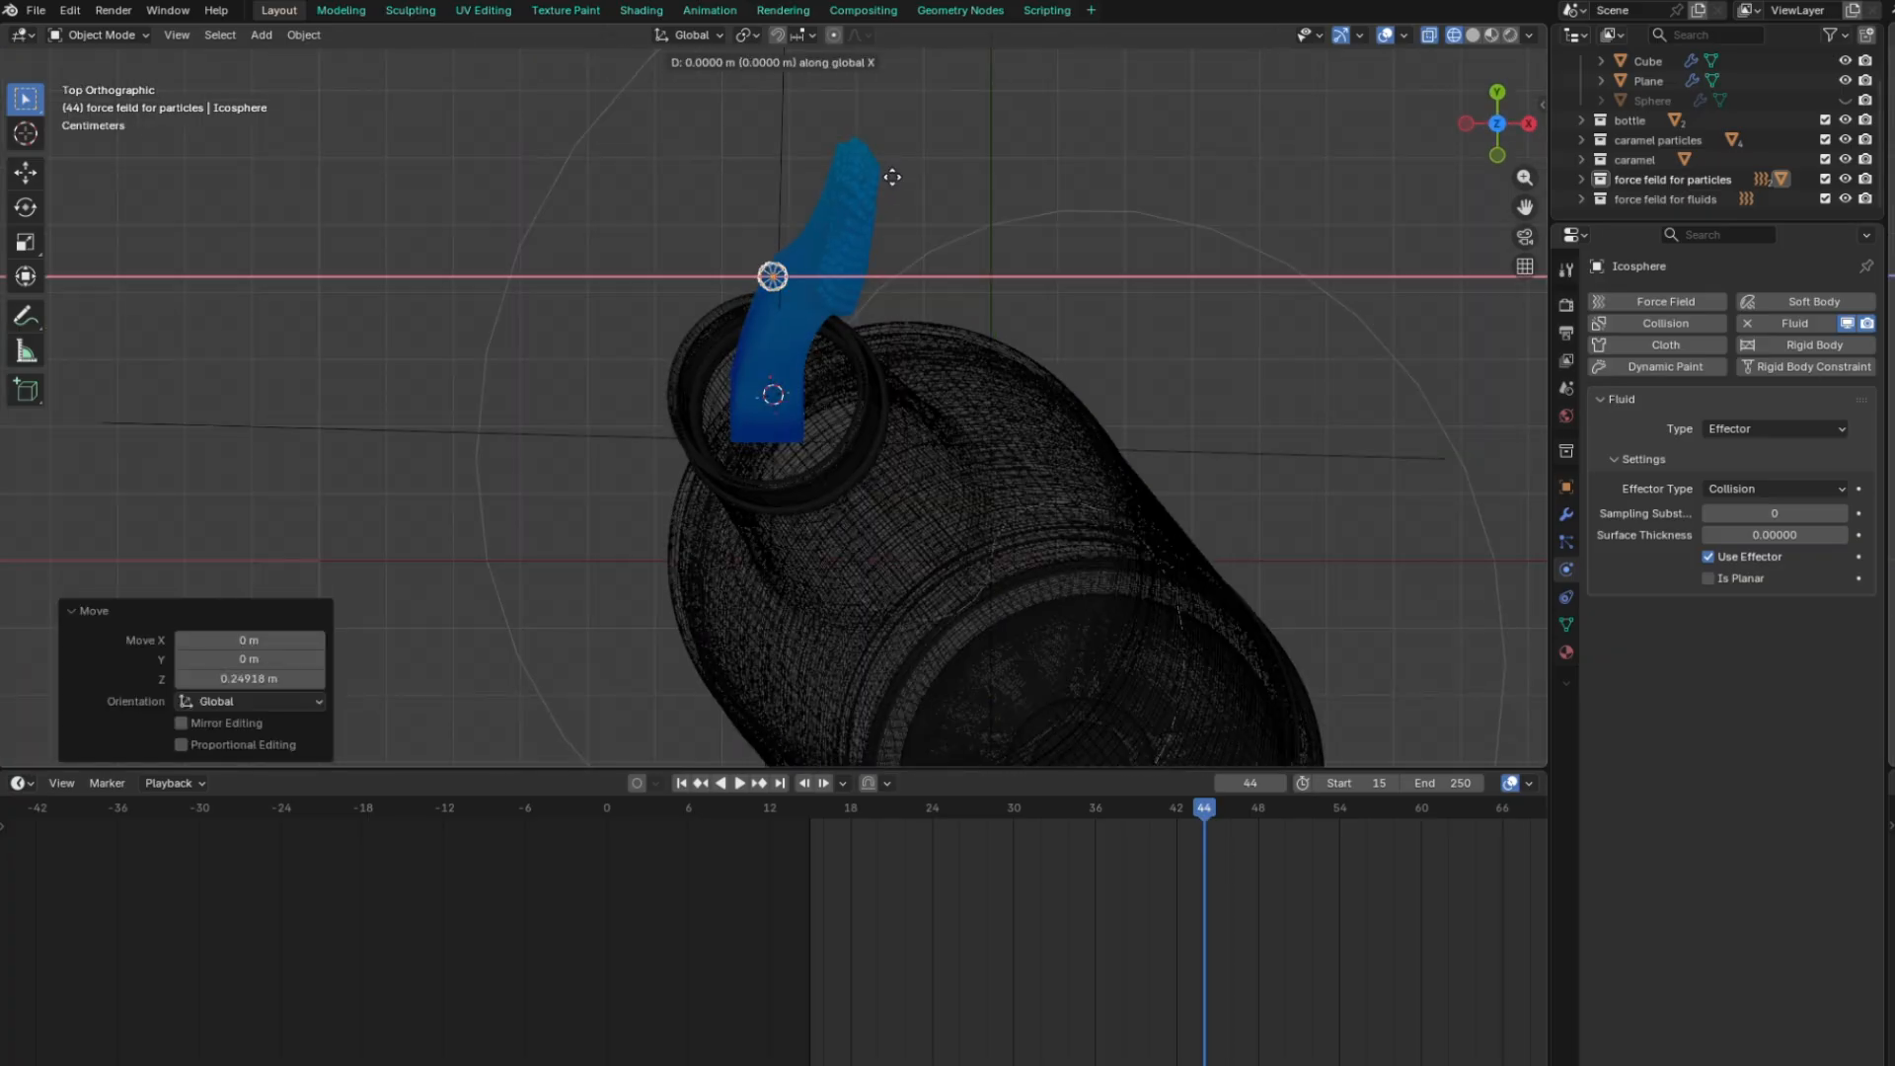
{"action": "left_click", "coordinate": [963, 176]}
{"action": "key", "text": "g"}
{"action": "key", "text": "y"}
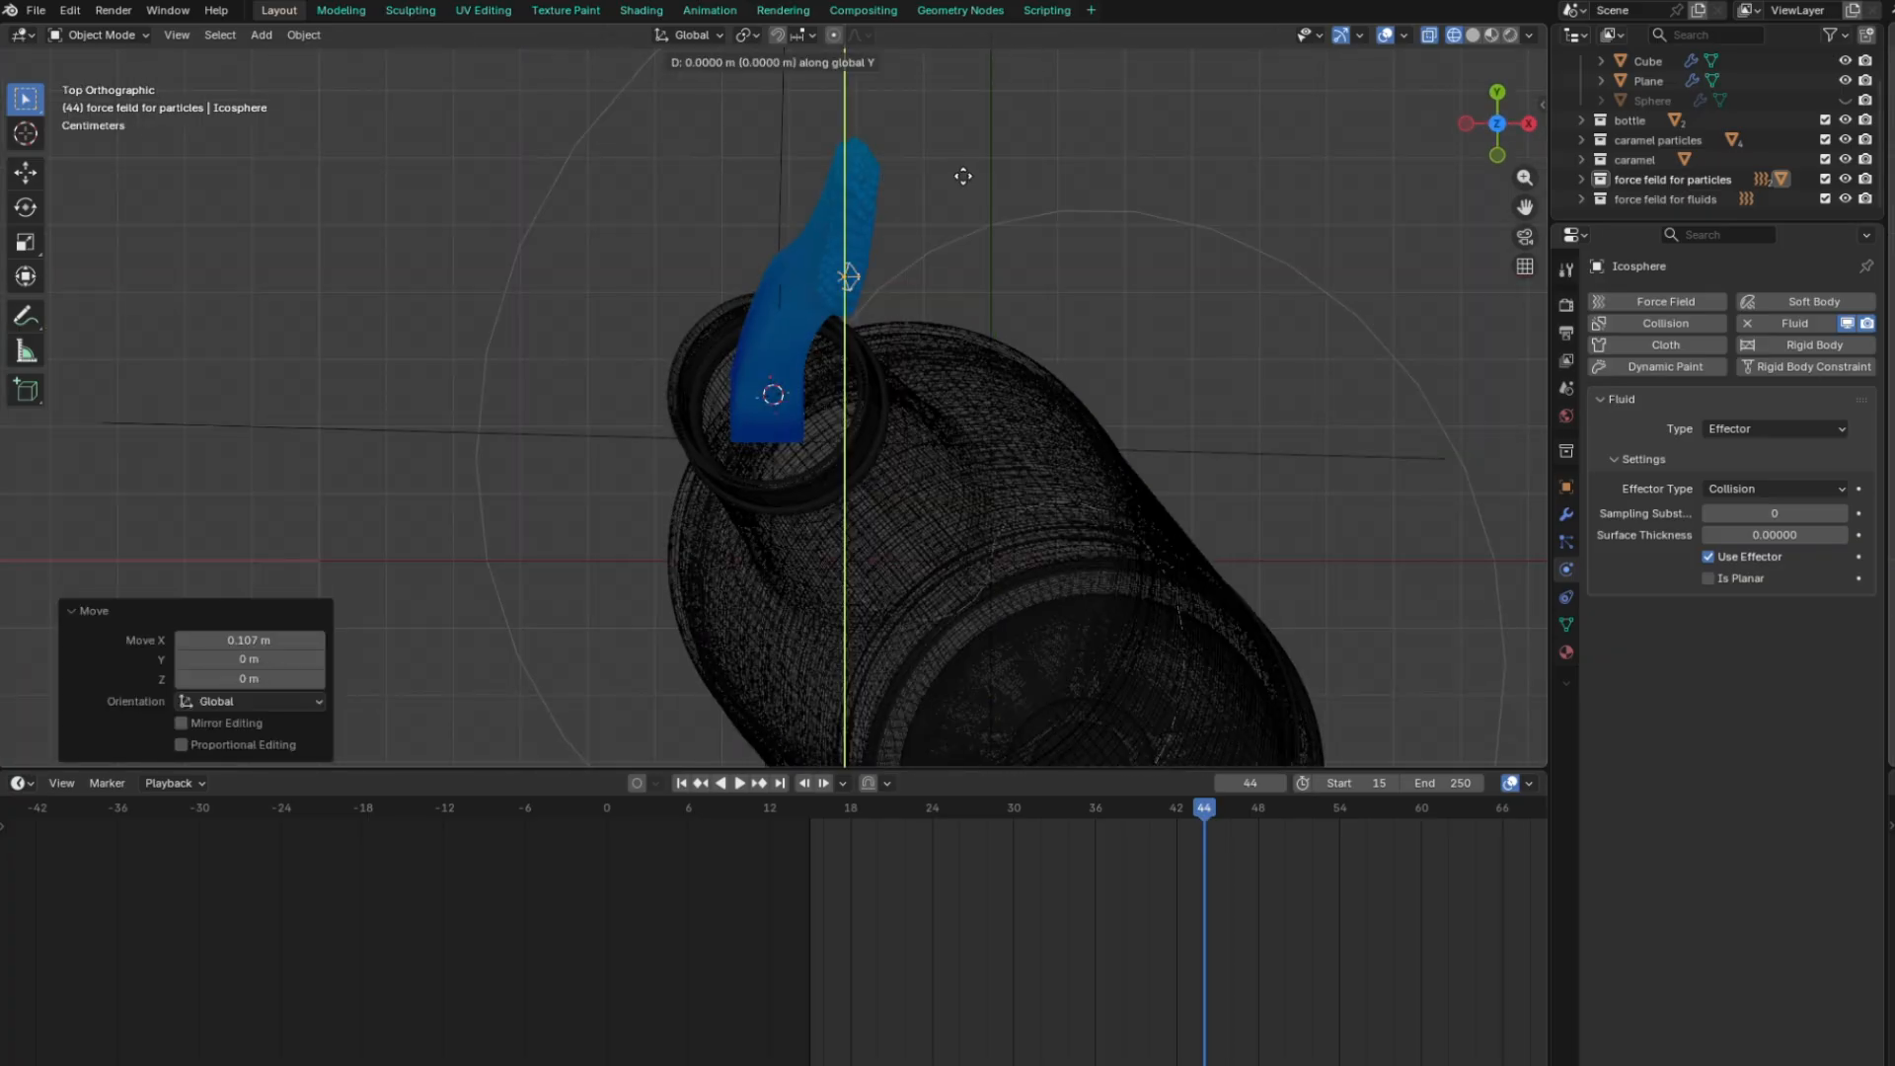
{"action": "left_click", "coordinate": [947, 127]}
Play the simulation from frame 22 to frame 154 in the side view and stop it
{"action": "key", "text": "KP_3"}
{"action": "scroll", "coordinate": [947, 126], "scroll_direction": "down", "scroll_amount": 3}
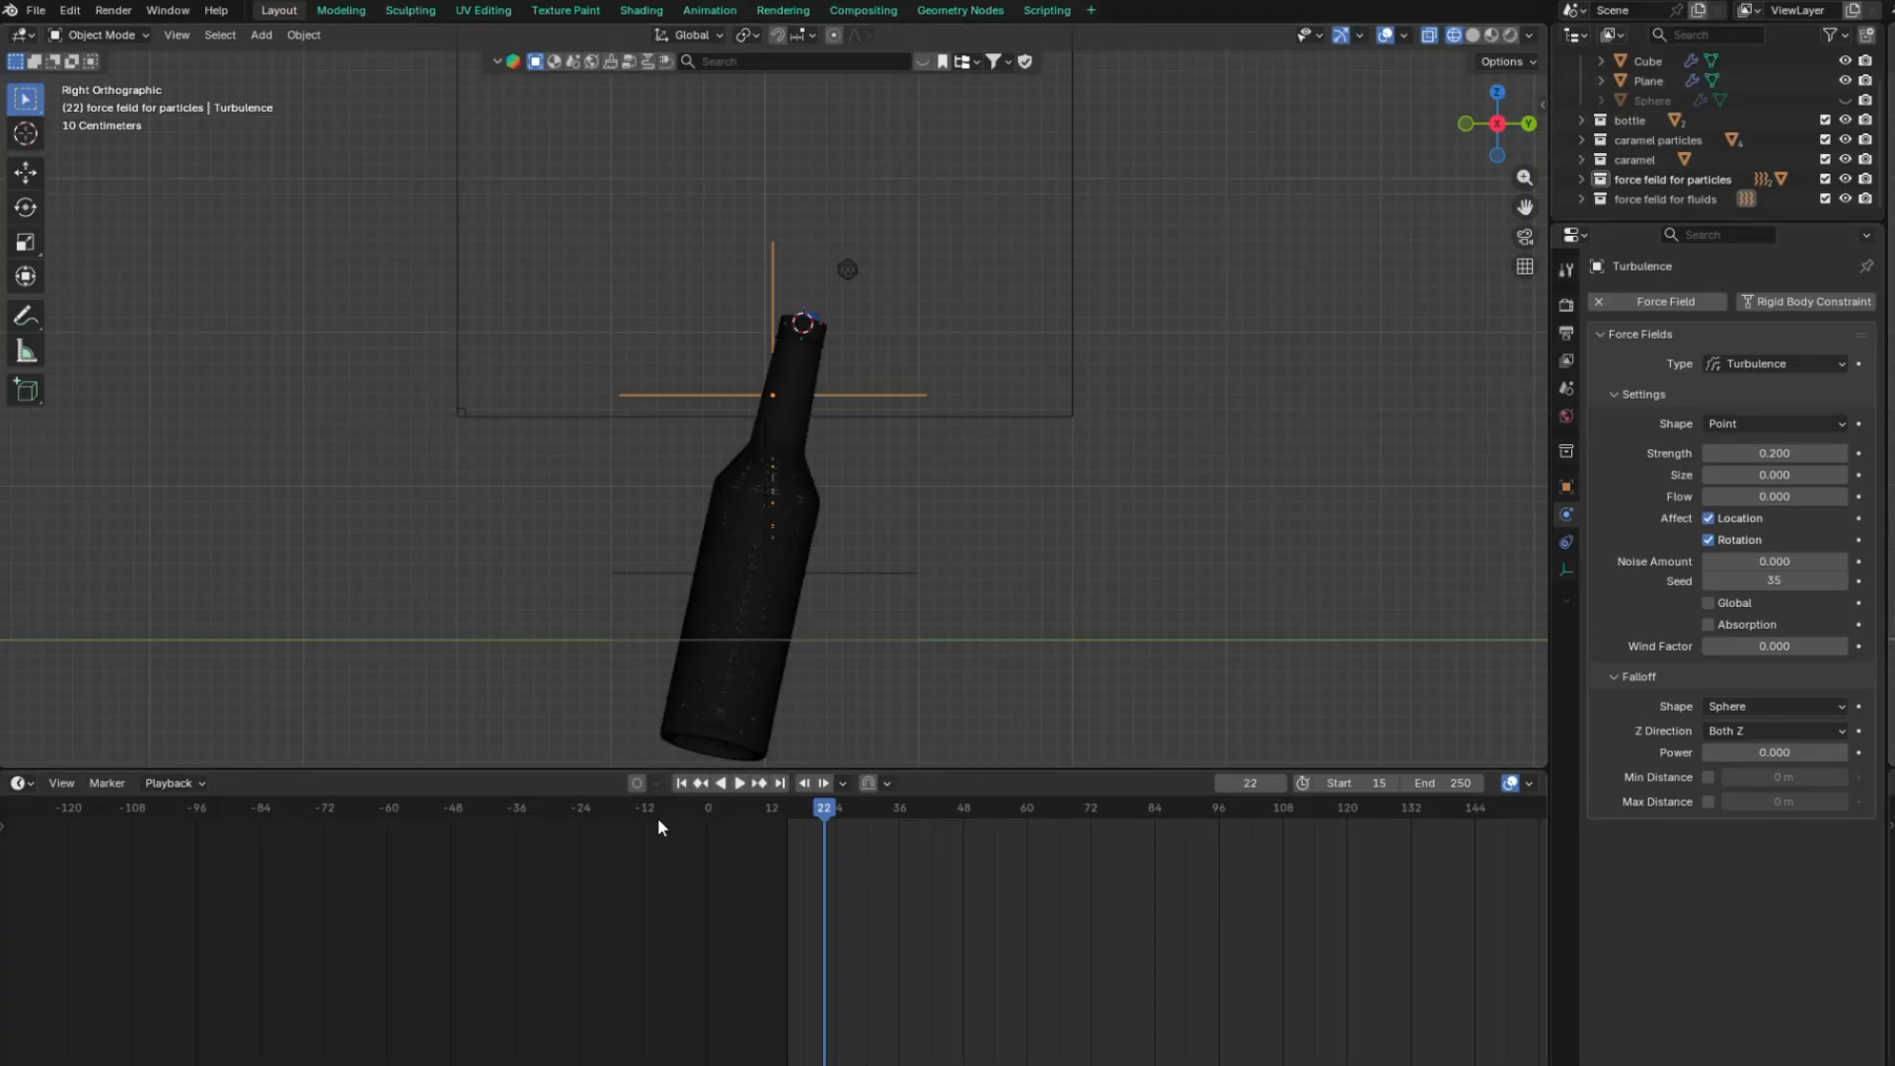
{"action": "left_click", "coordinate": [739, 783]}
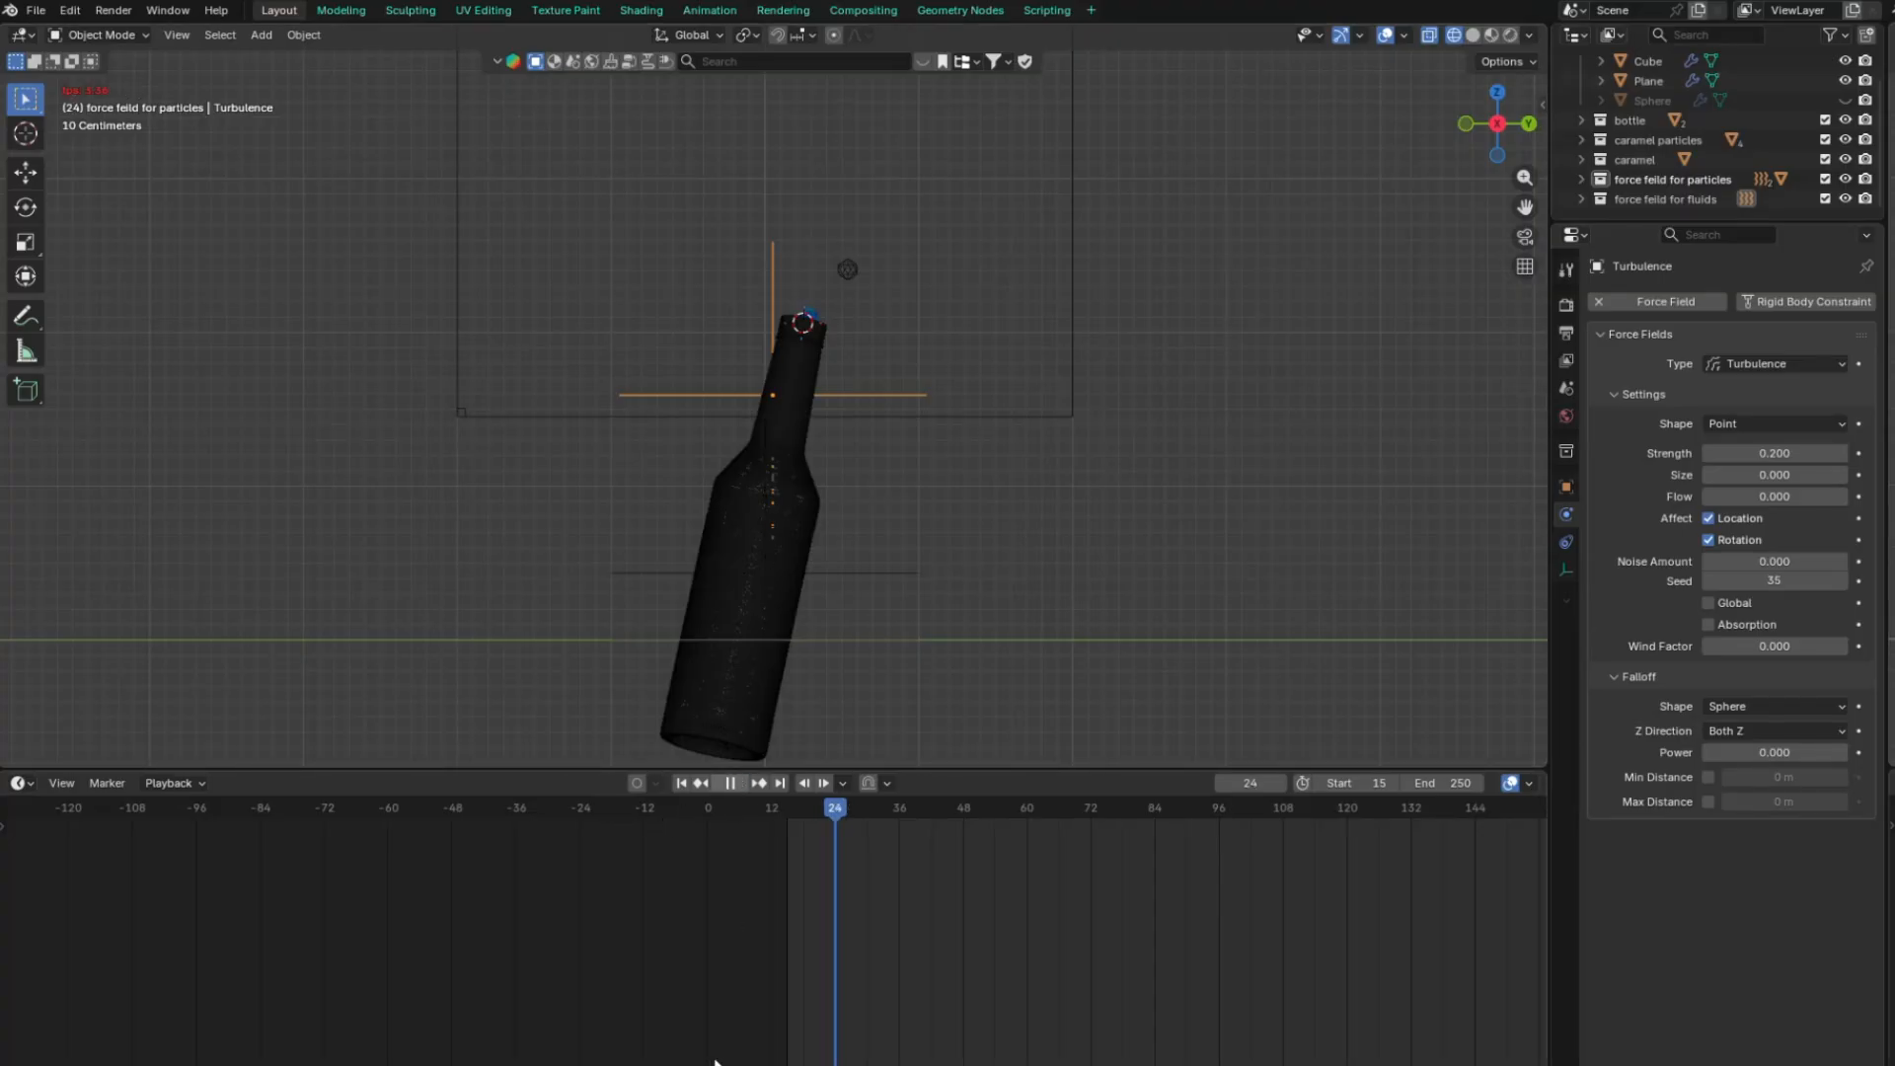
{"action": "scroll", "coordinate": [849, 681], "scroll_direction": "down", "scroll_amount": 1}
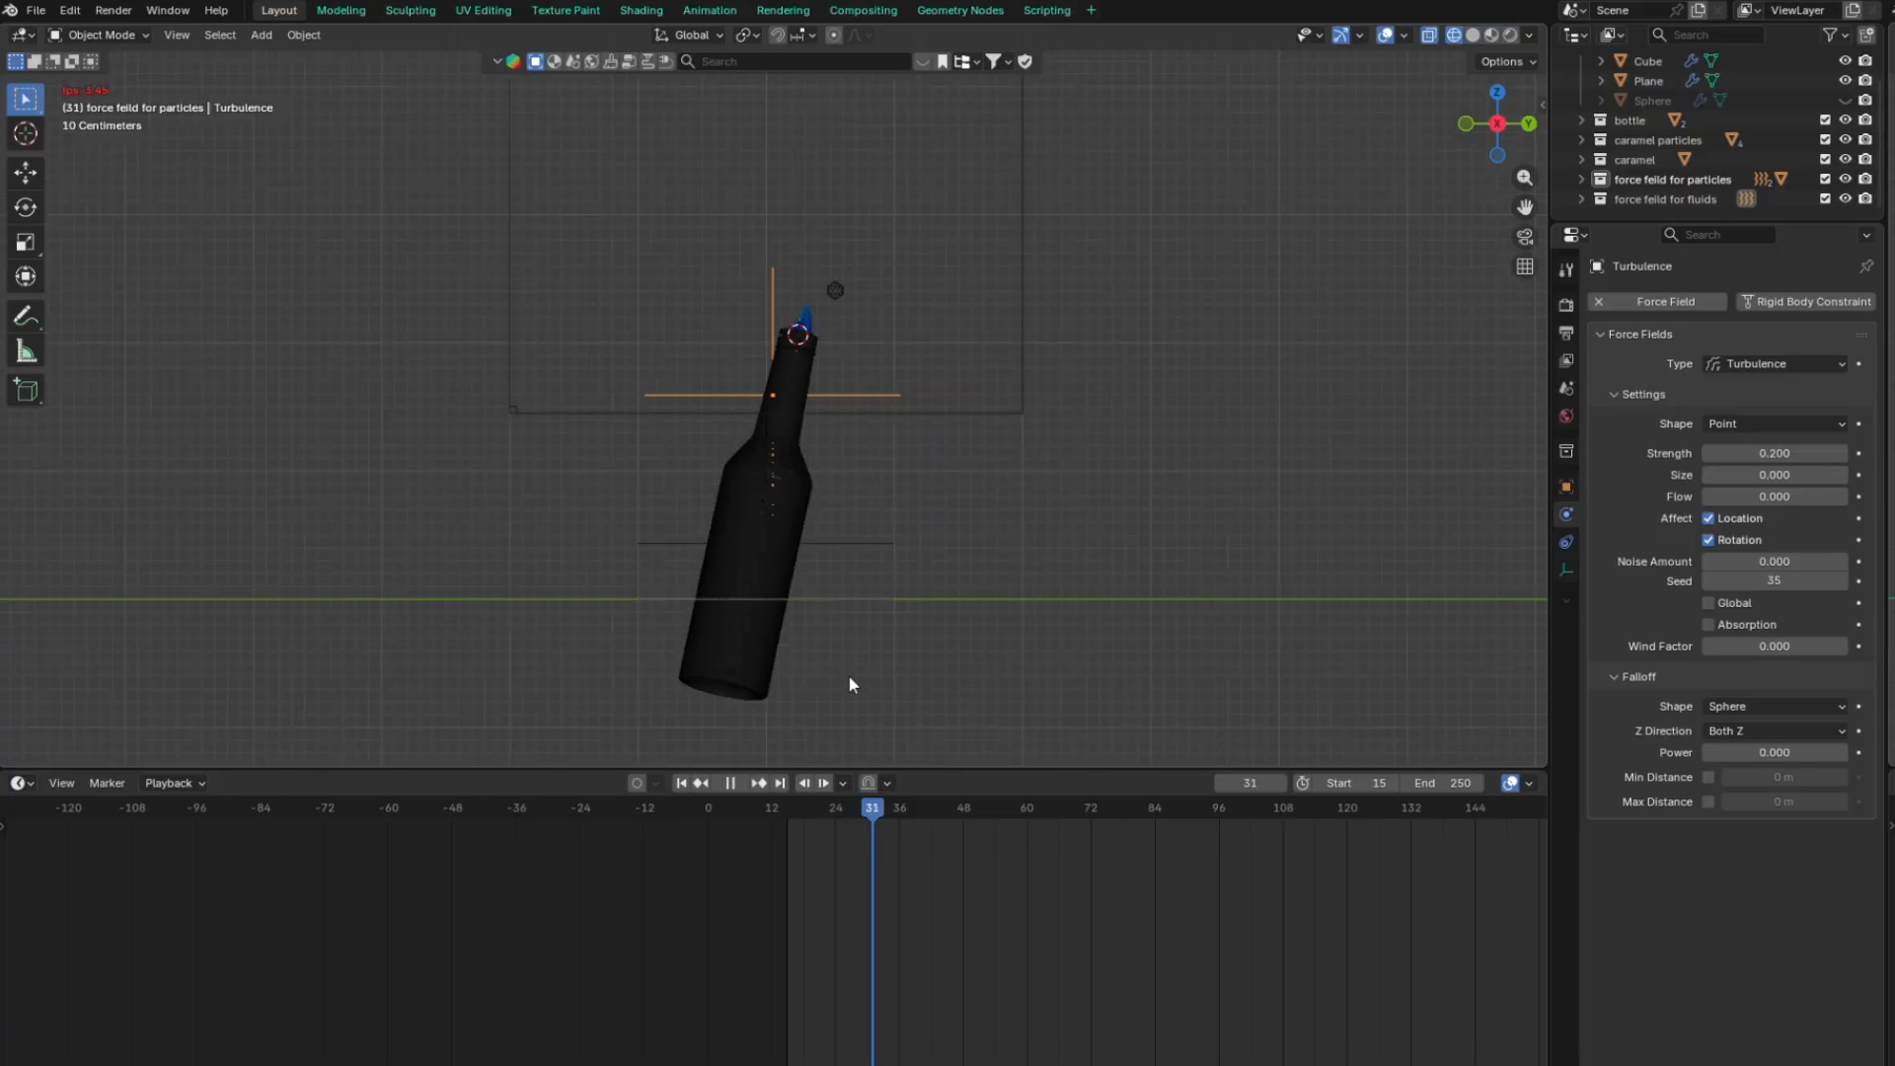
{"action": "scroll", "coordinate": [848, 680], "scroll_direction": "down", "scroll_amount": 1}
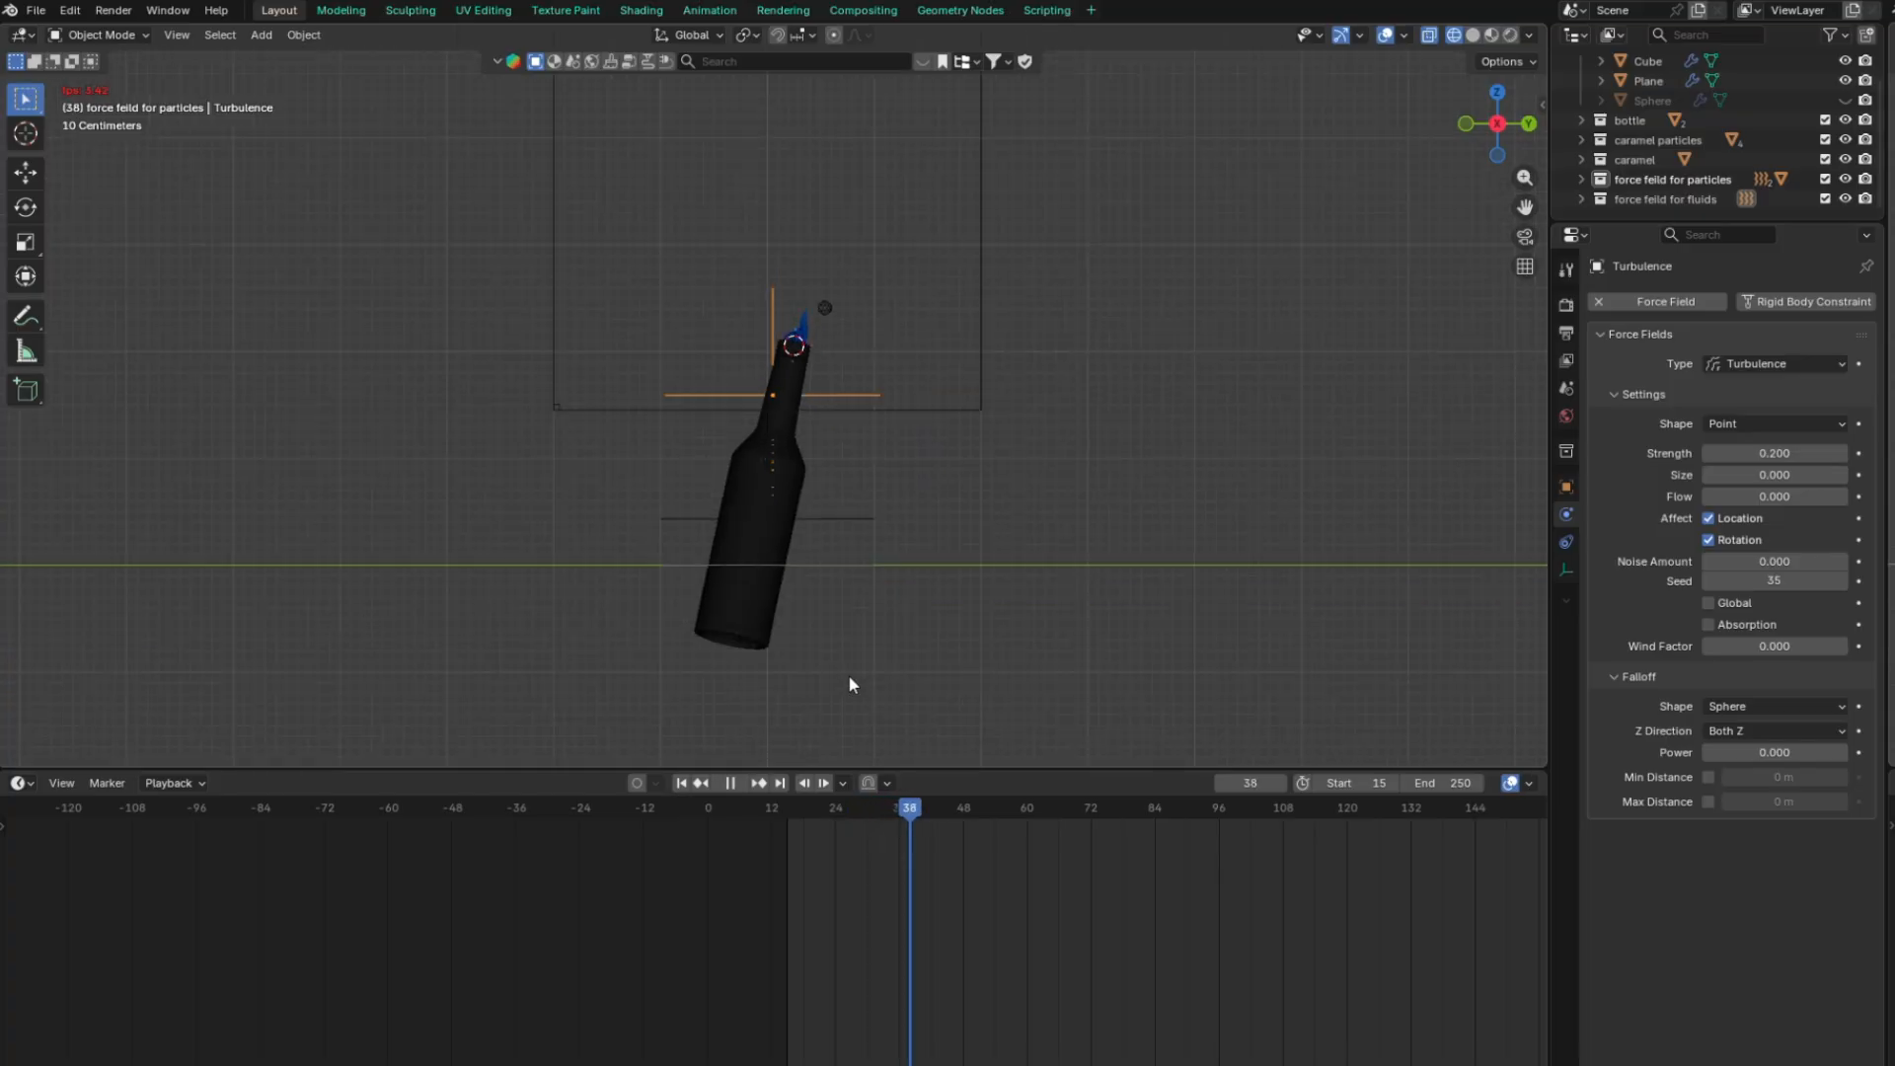
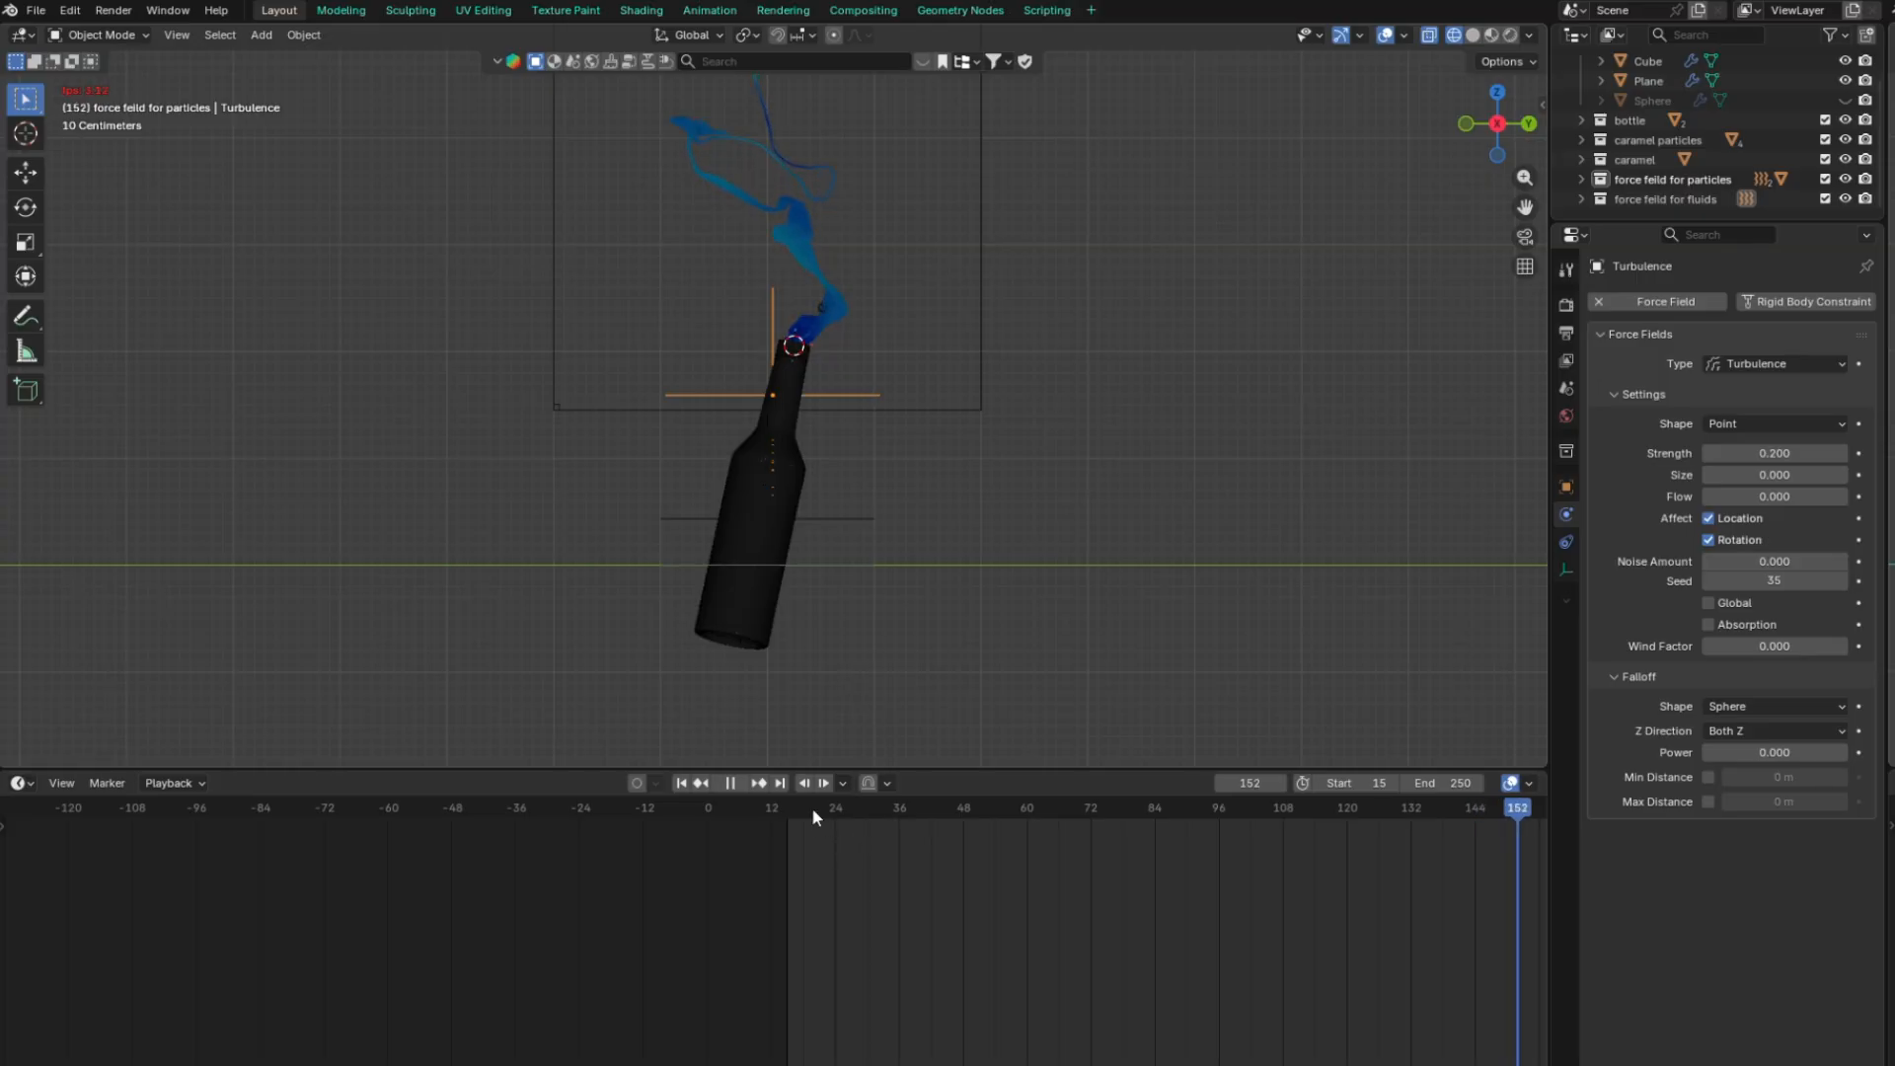
{"action": "left_click", "coordinate": [730, 785]}
Examine the liquid stream at frame 154 in perspective, front and side views
{"action": "middle_click_drag", "start_coordinate": [736, 631], "coordinate": [740, 558]}
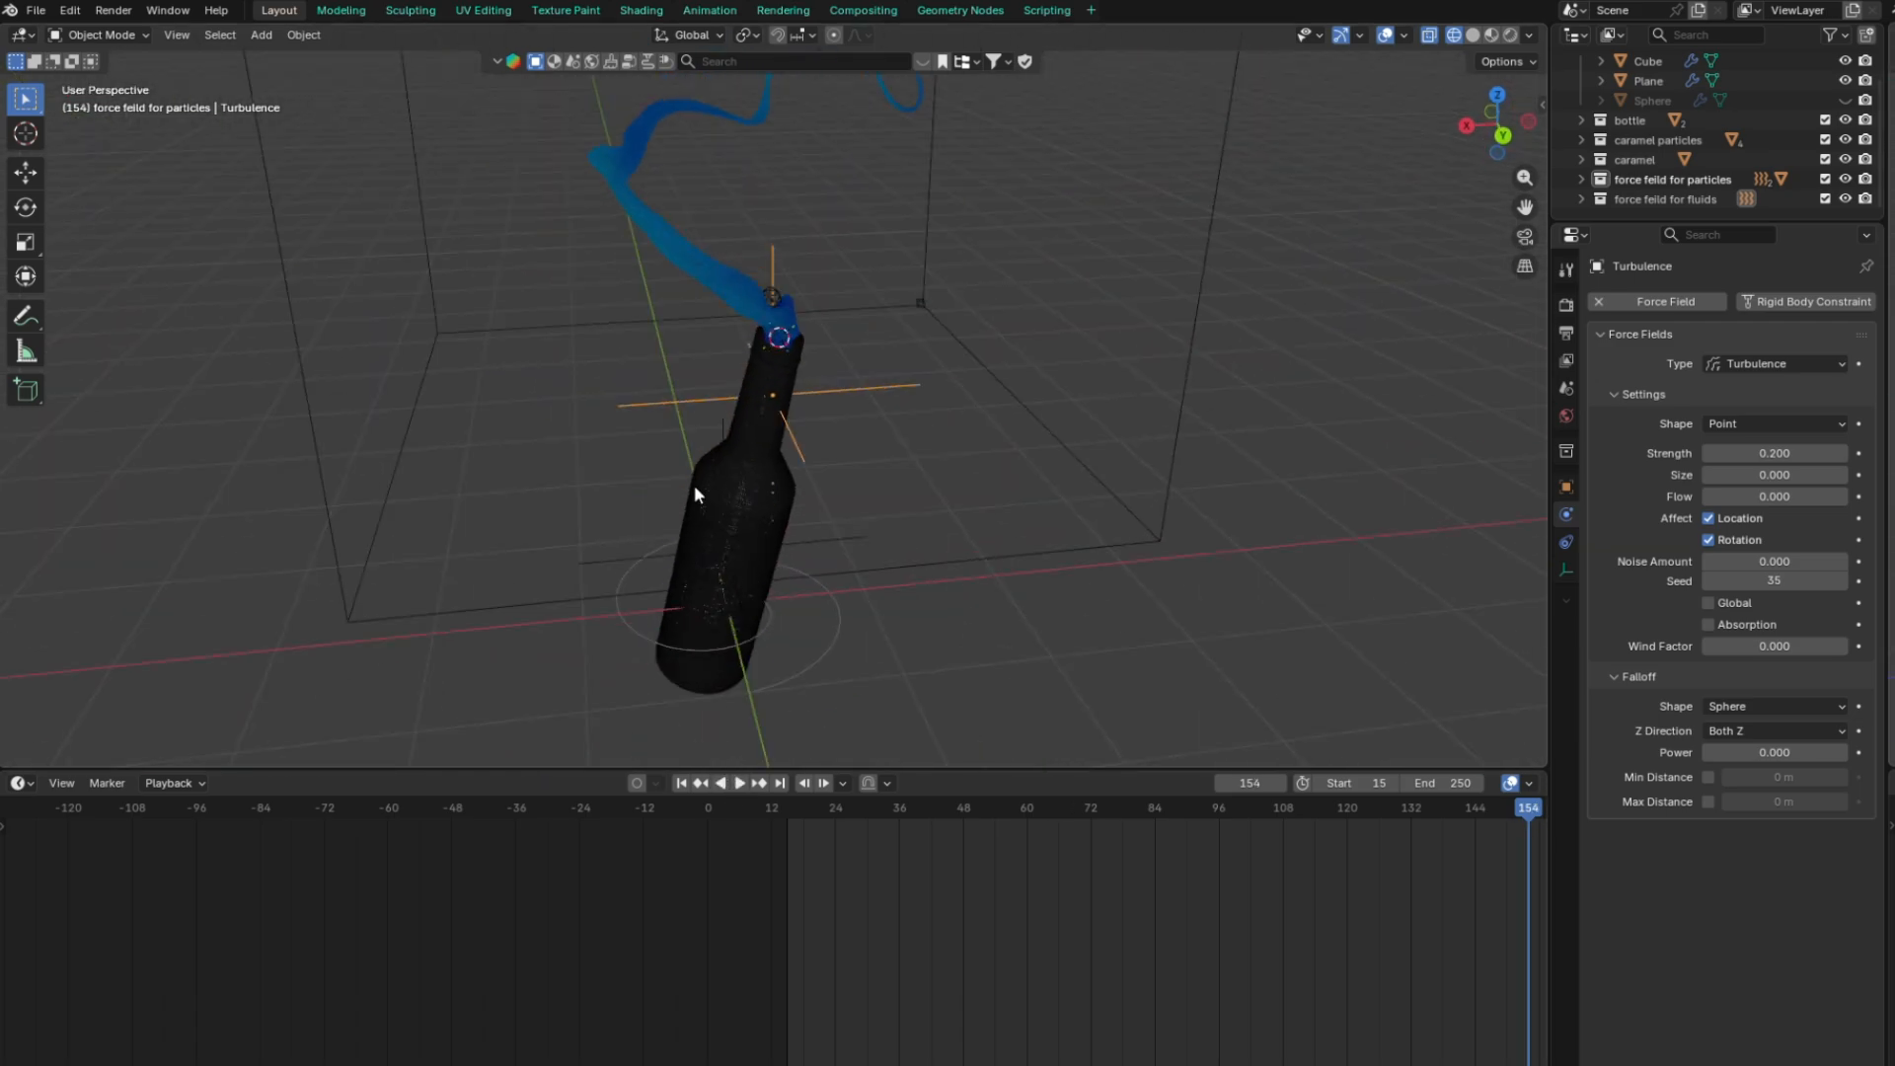
{"action": "middle_click_drag", "start_coordinate": [695, 484], "coordinate": [1016, 482]}
{"action": "scroll", "coordinate": [807, 490], "scroll_direction": "down", "scroll_amount": 4}
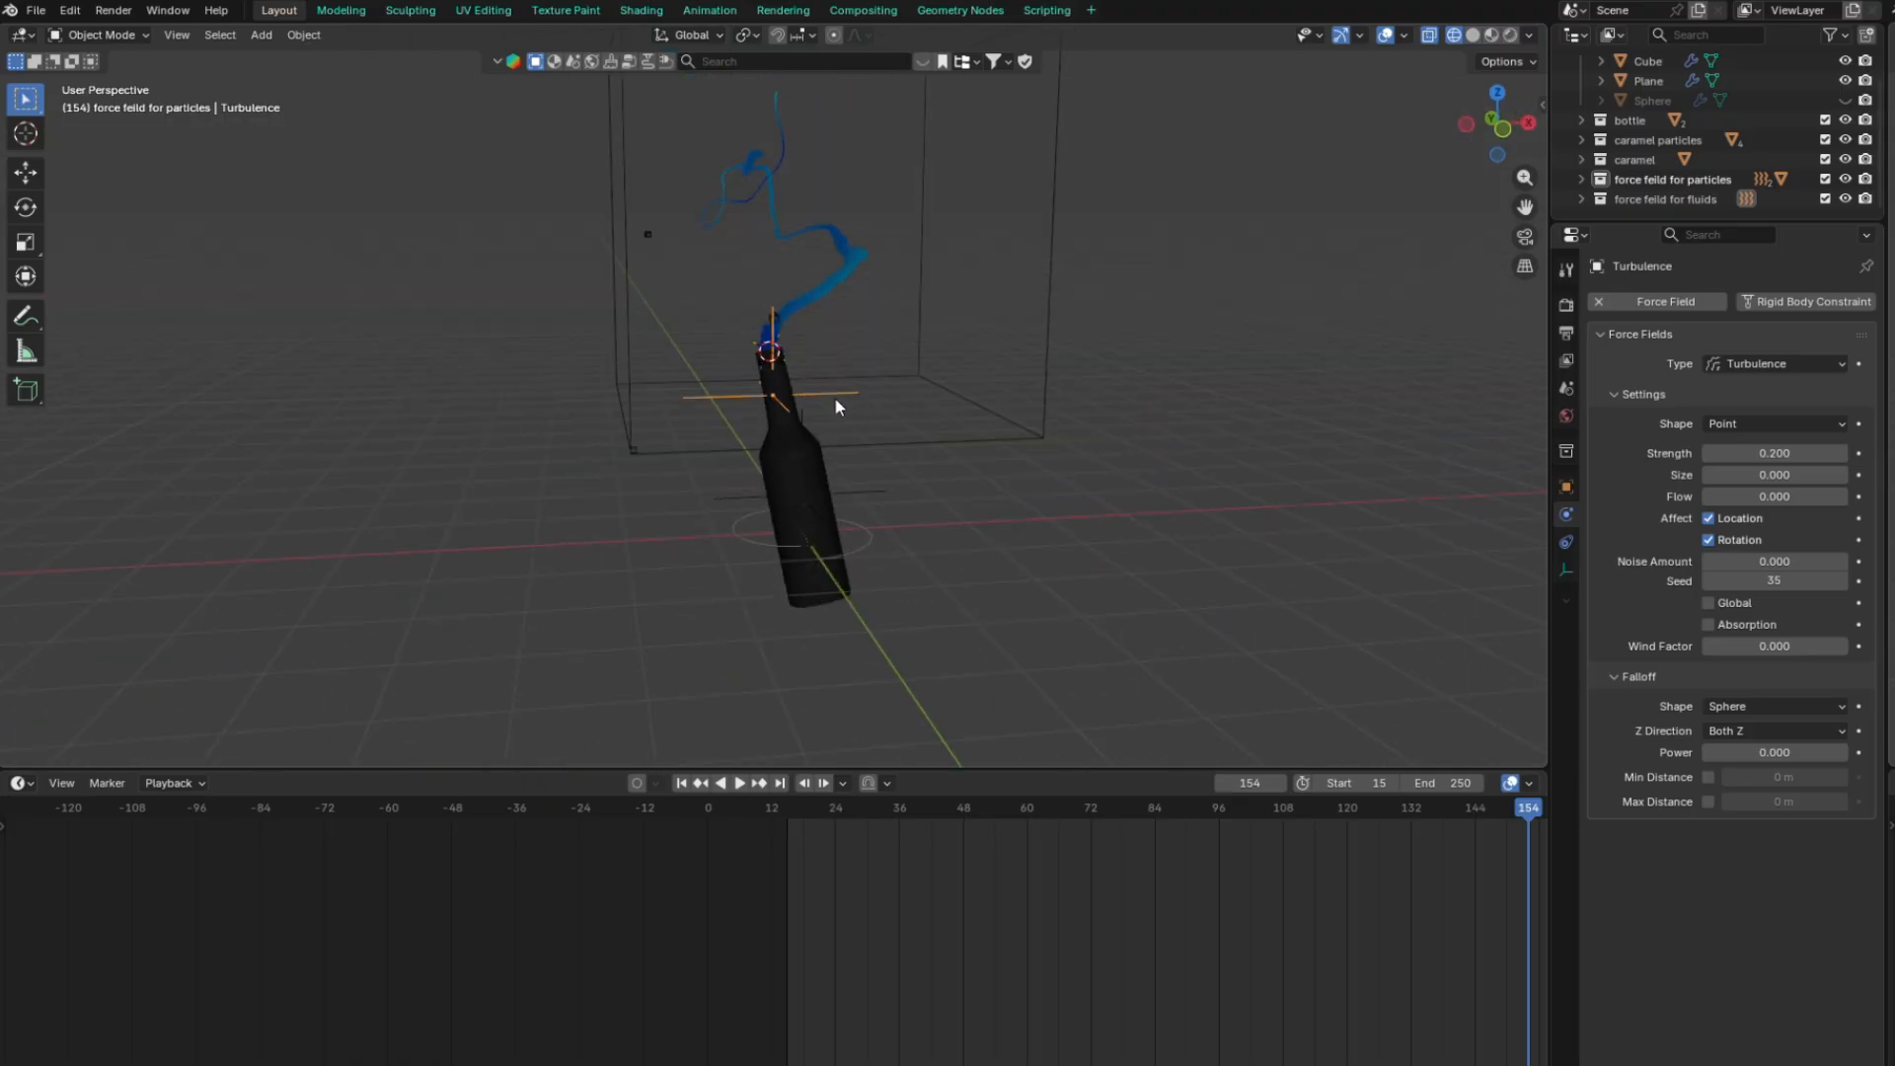
{"action": "middle_click_drag", "start_coordinate": [833, 398], "coordinate": [779, 393]}
{"action": "key", "text": "KP_1"}
{"action": "key", "text": "KP_Decimal"}
{"action": "key", "text": "KP_3"}
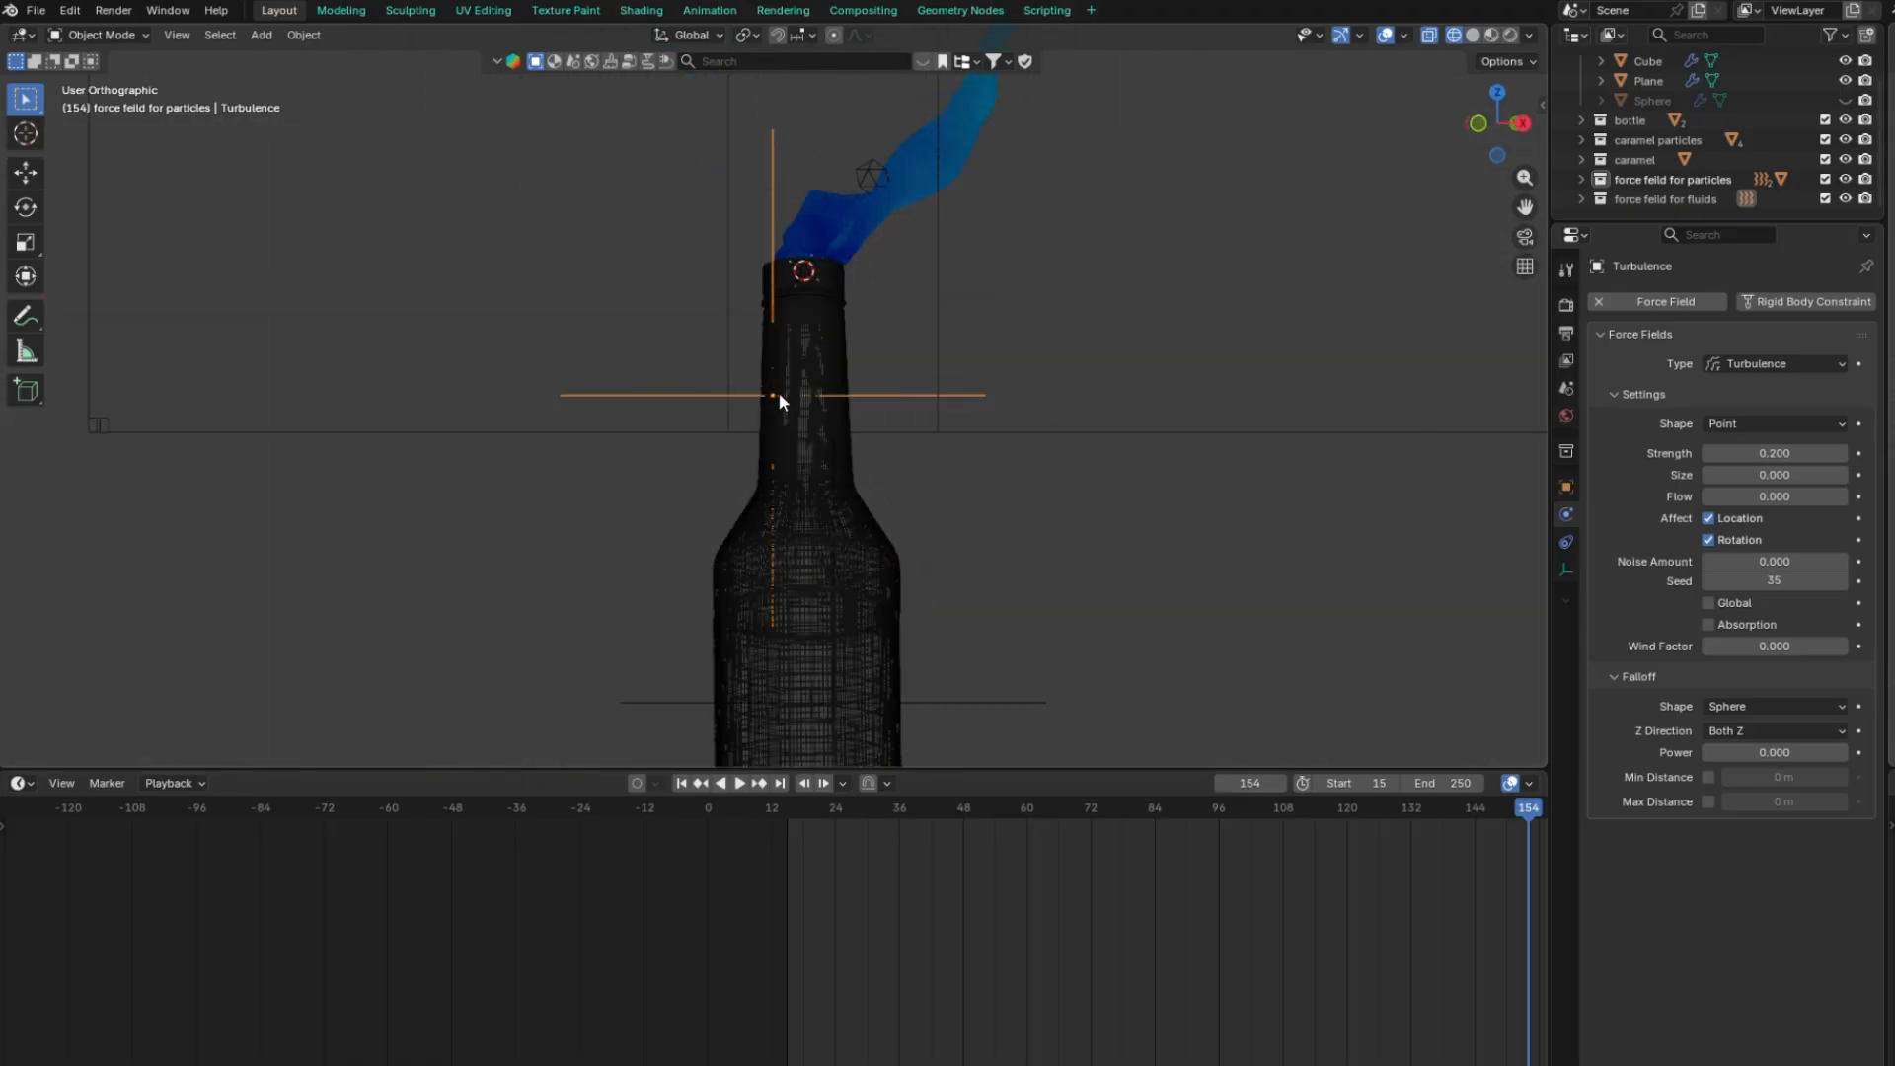
{"action": "scroll", "coordinate": [772, 409], "scroll_direction": "down", "scroll_amount": 6}
{"action": "scroll", "coordinate": [1051, 895], "scroll_direction": "down", "scroll_amount": 4}
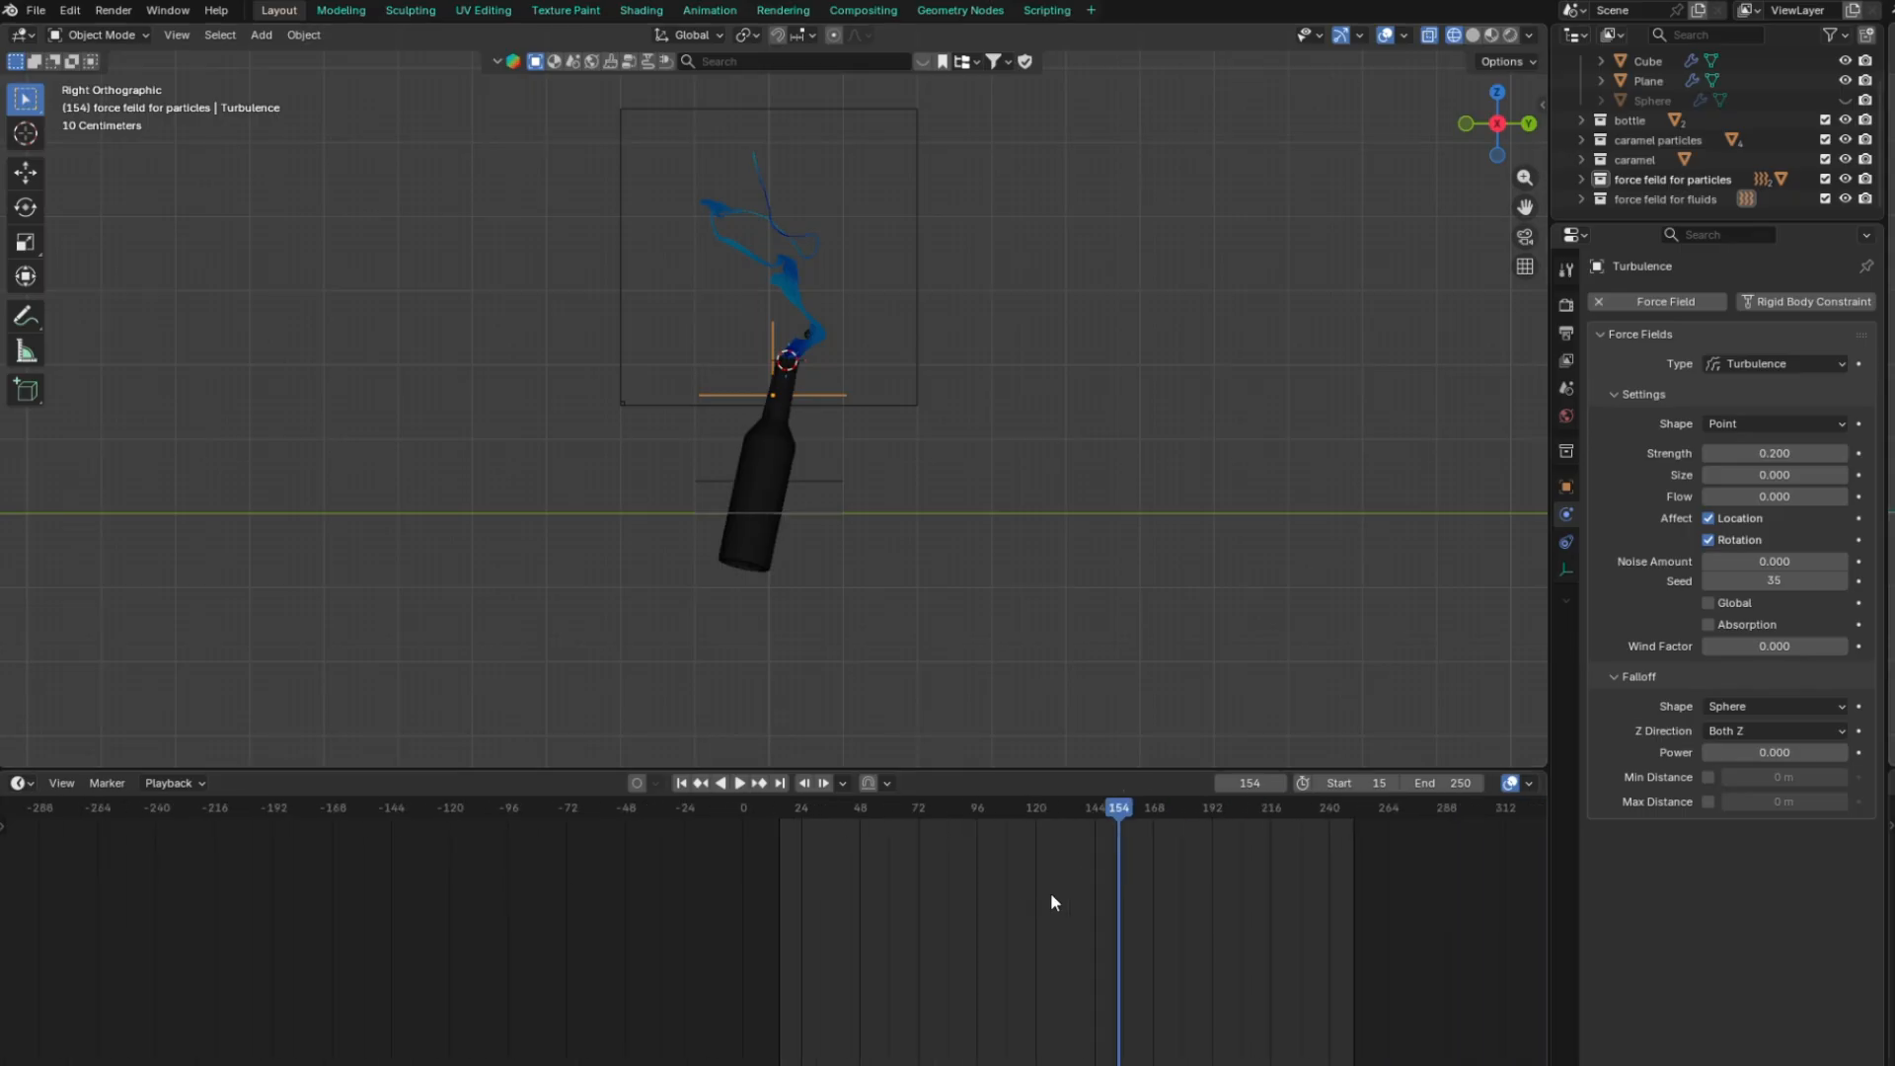
Continue the simulation to frame 159 and check the stream around the bottle's mouth
{"action": "left_click", "coordinate": [742, 783]}
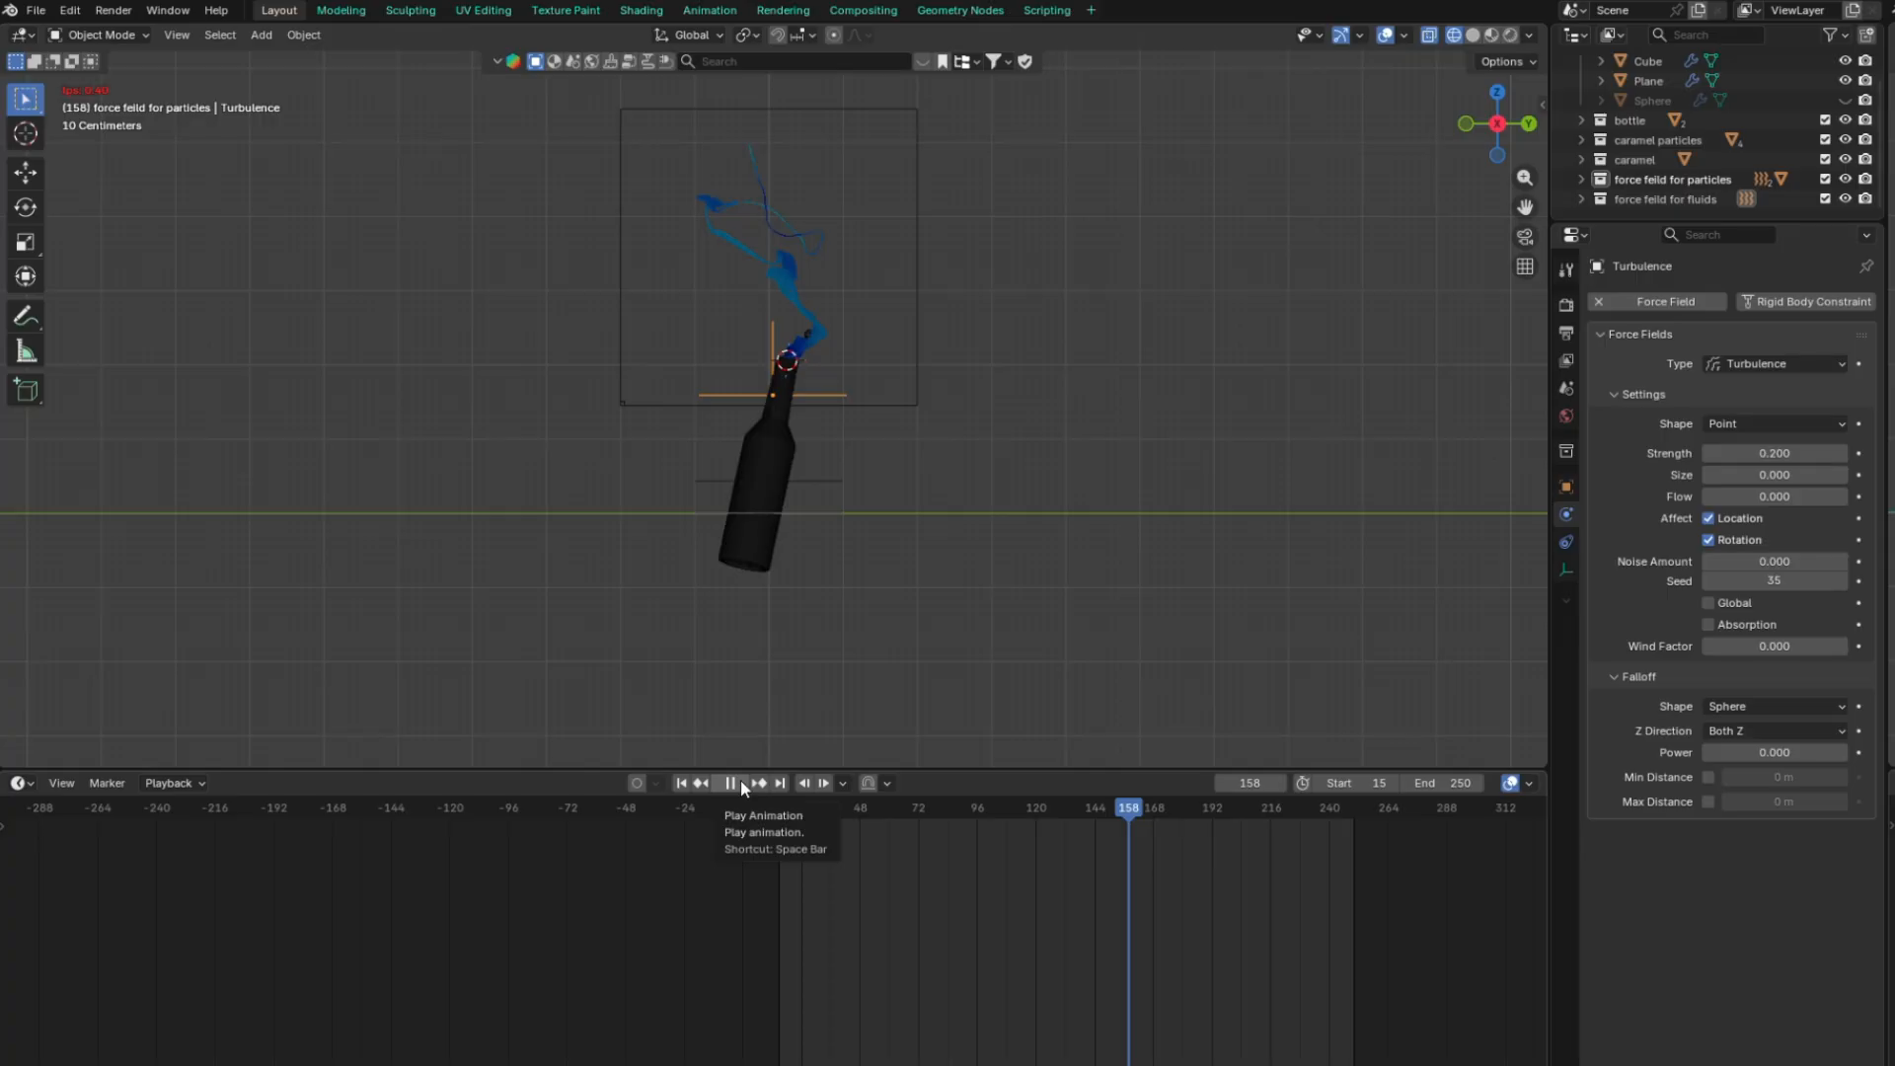
{"action": "key", "text": "space"}
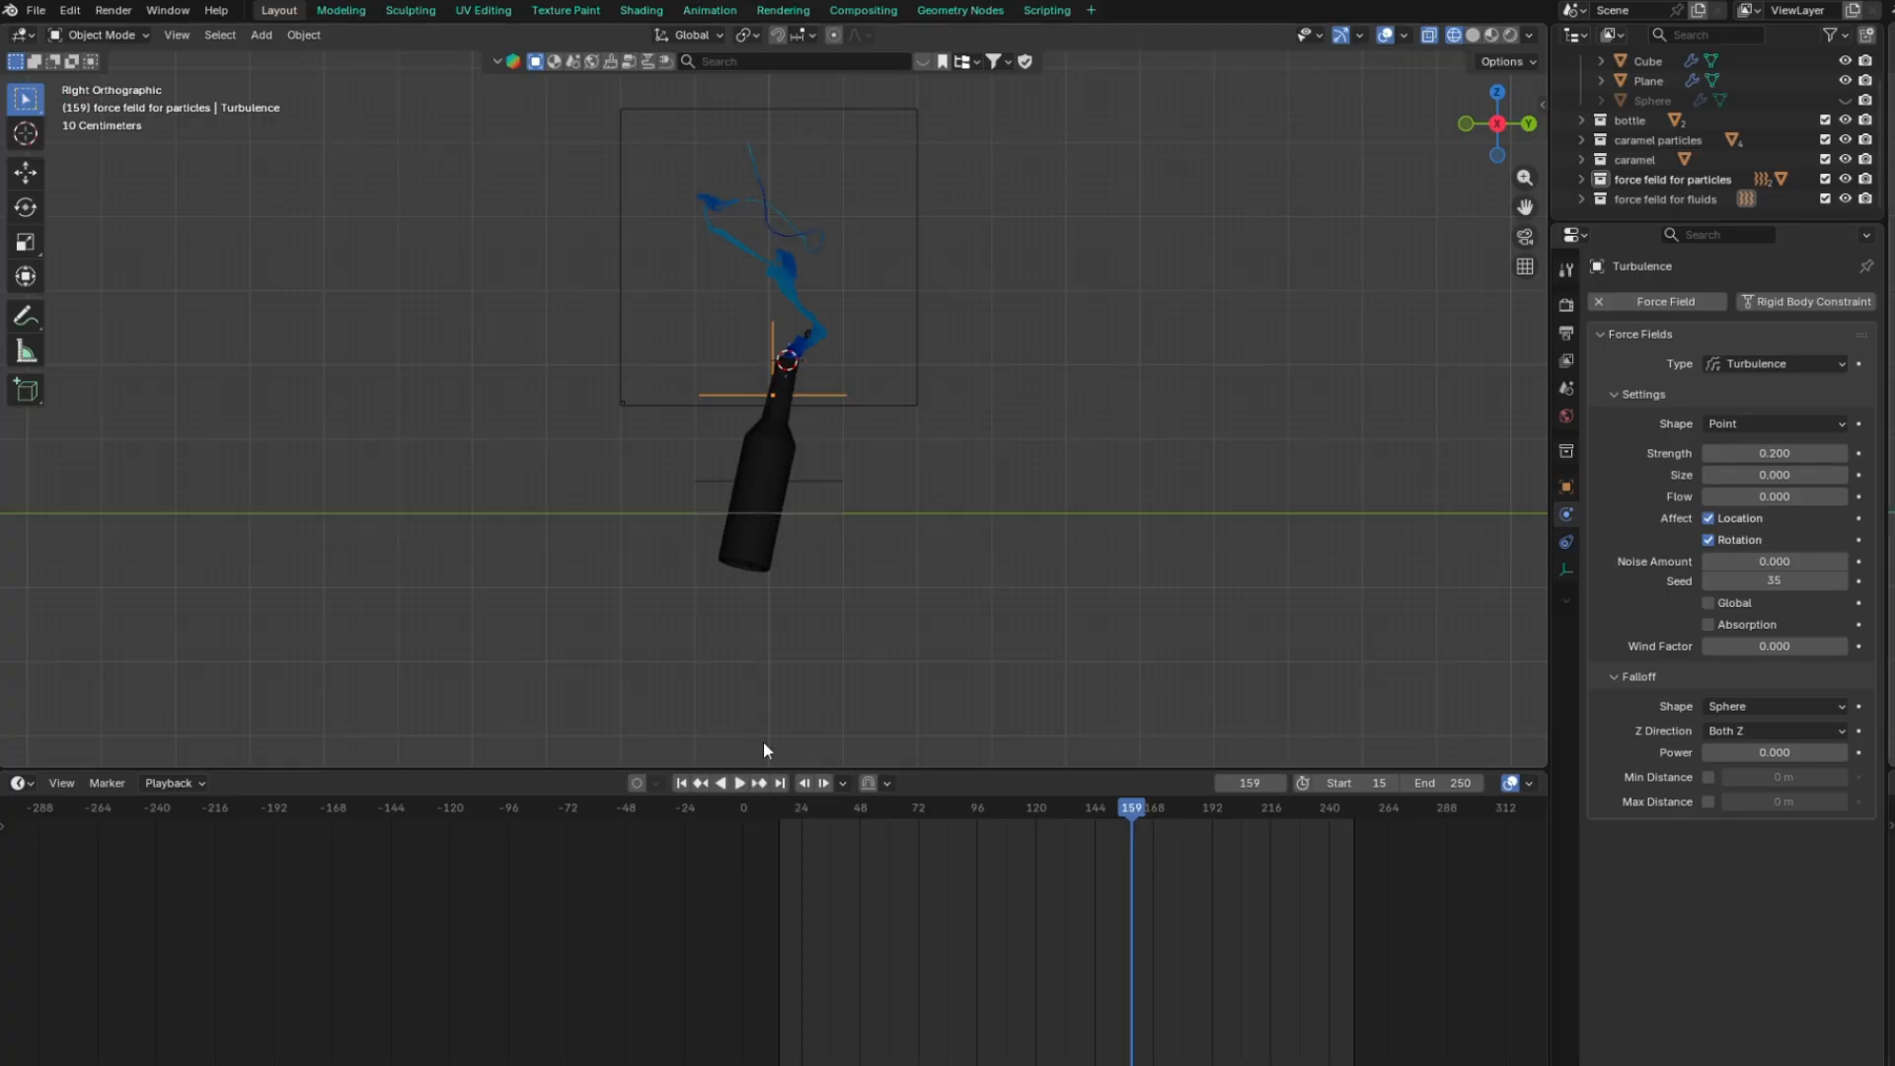
{"action": "middle_click_drag", "start_coordinate": [735, 505], "coordinate": [843, 400]}
{"action": "key", "text": "KP_3"}
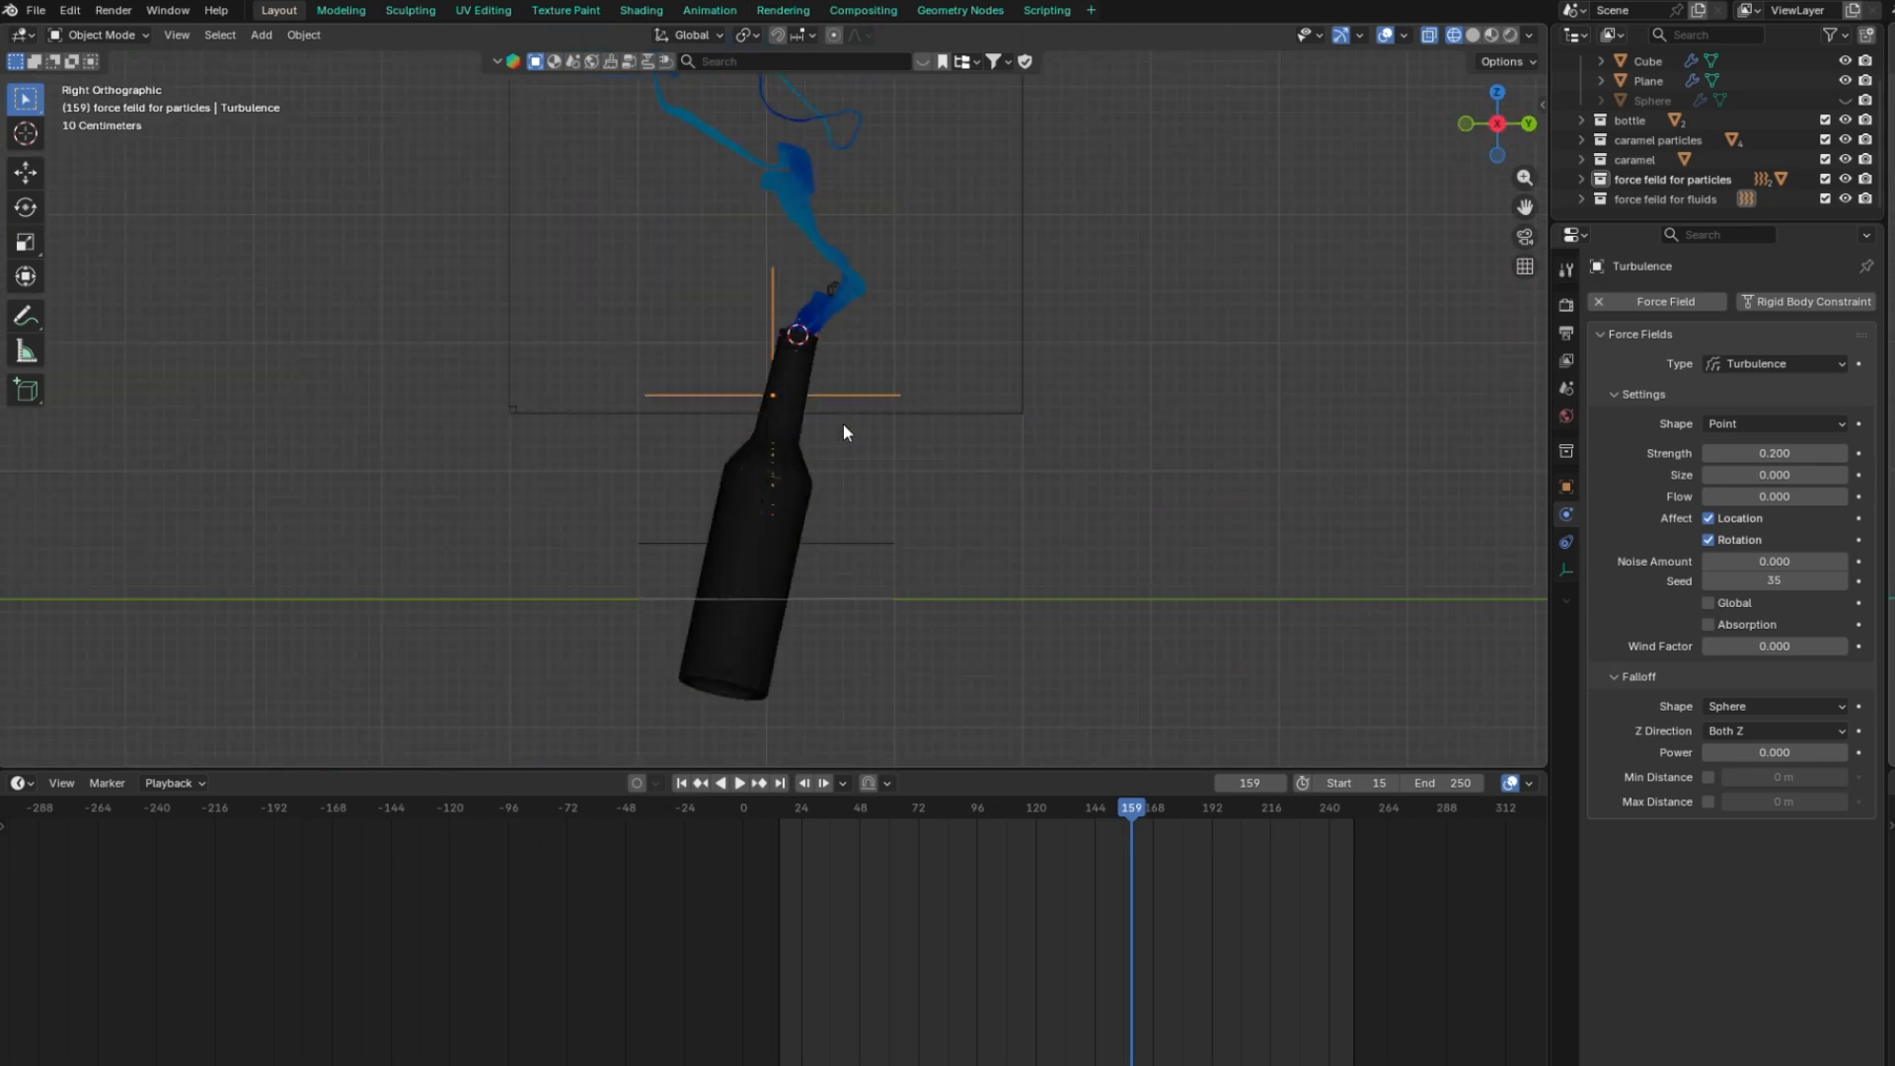
Select the fluid domain cube and set its cache end frame to 200
{"action": "left_click", "coordinate": [1023, 312]}
{"action": "scroll", "coordinate": [1618, 711], "scroll_direction": "down", "scroll_amount": 10}
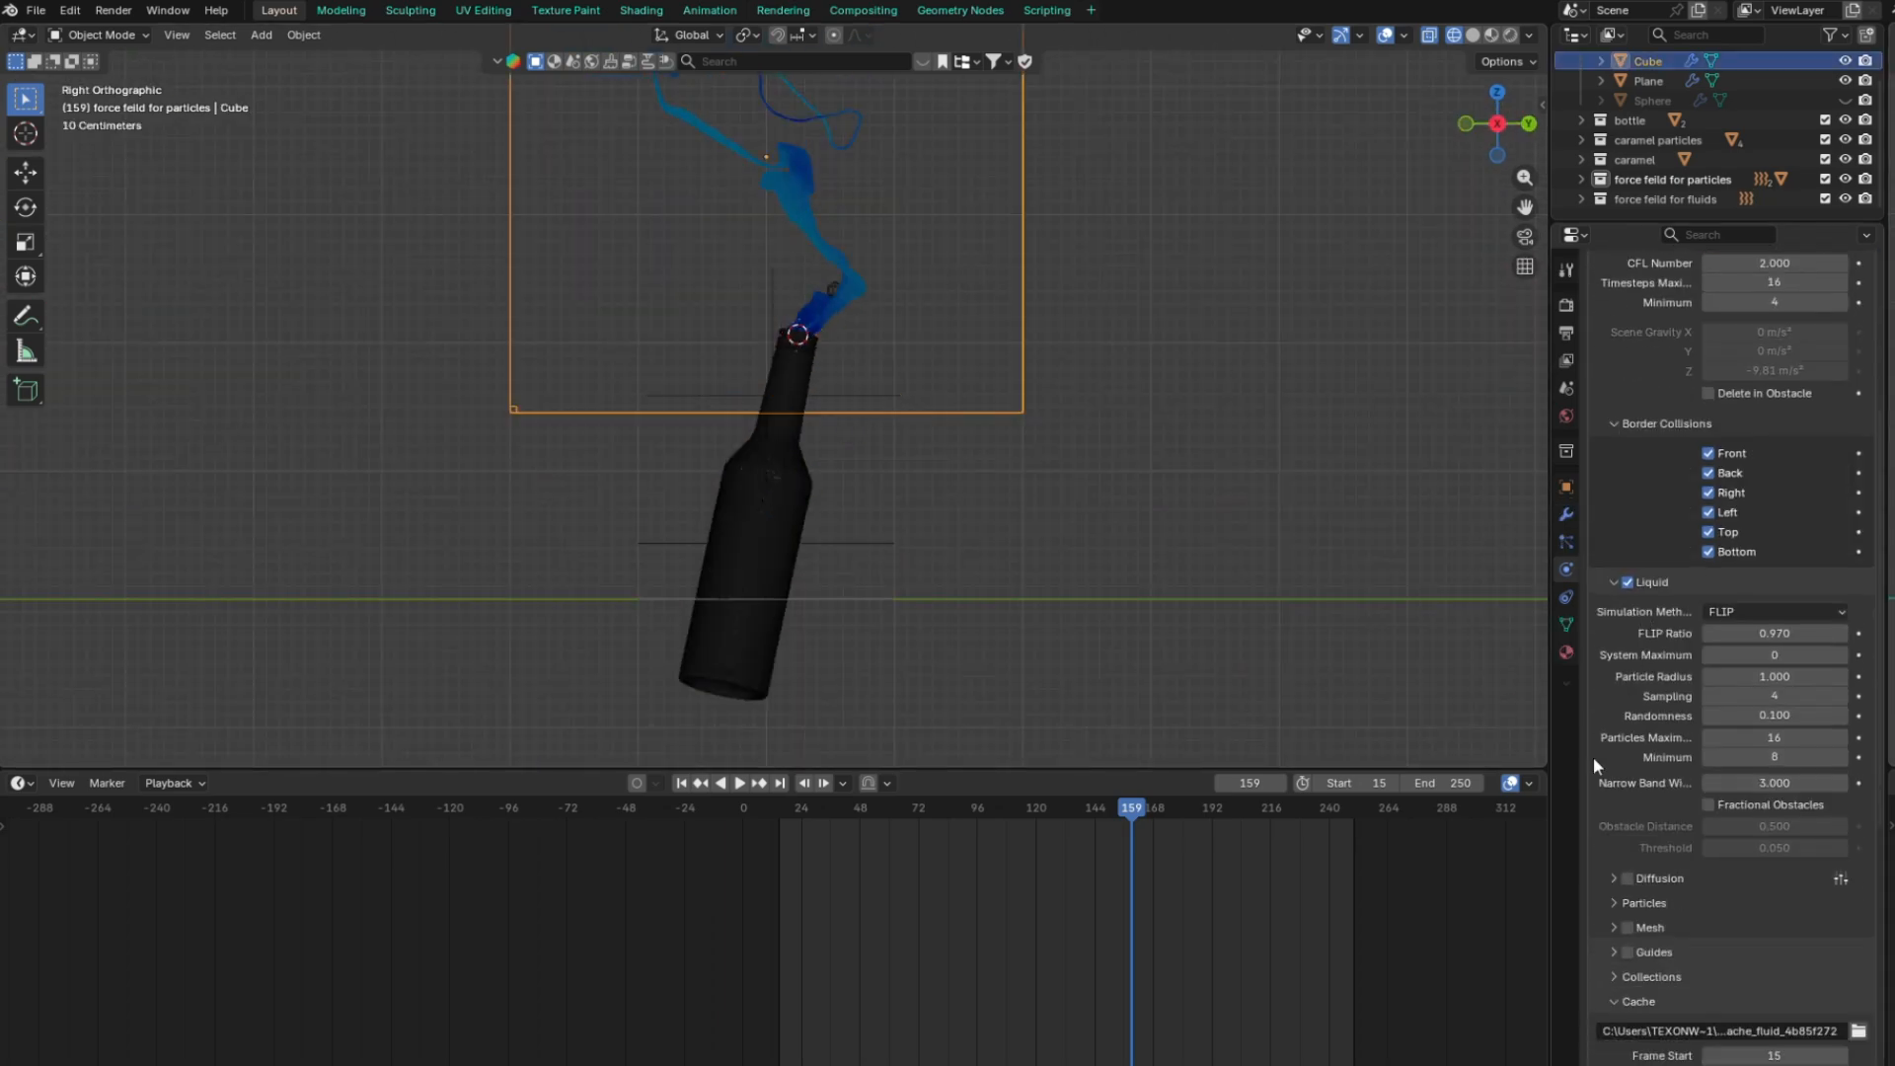
{"action": "scroll", "coordinate": [967, 541], "scroll_direction": "down", "scroll_amount": 5}
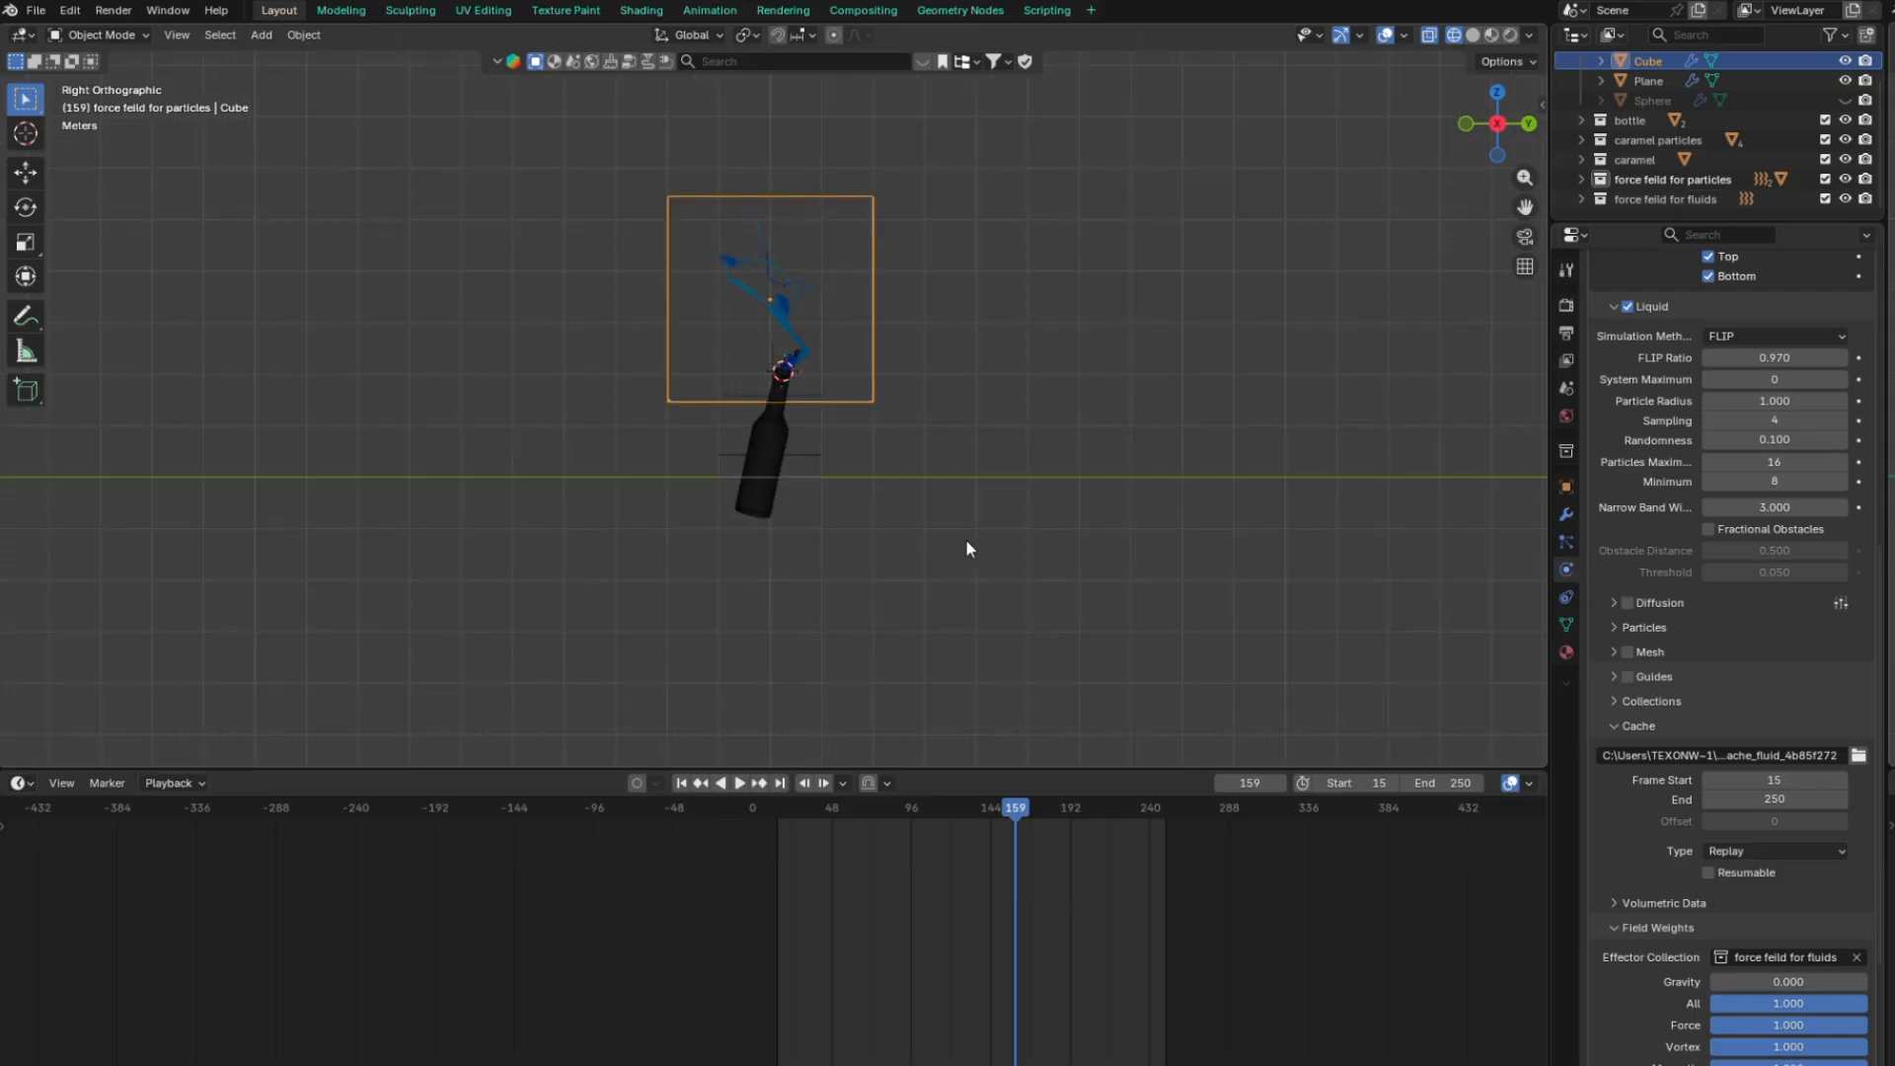
{"action": "left_click", "coordinate": [1767, 801]}
{"action": "key", "text": "Return"}
Enable the domain's liquid mesh and set the mesh particle radius to 1.2
{"action": "left_click", "coordinate": [1611, 651]}
{"action": "left_click", "coordinate": [1778, 711]}
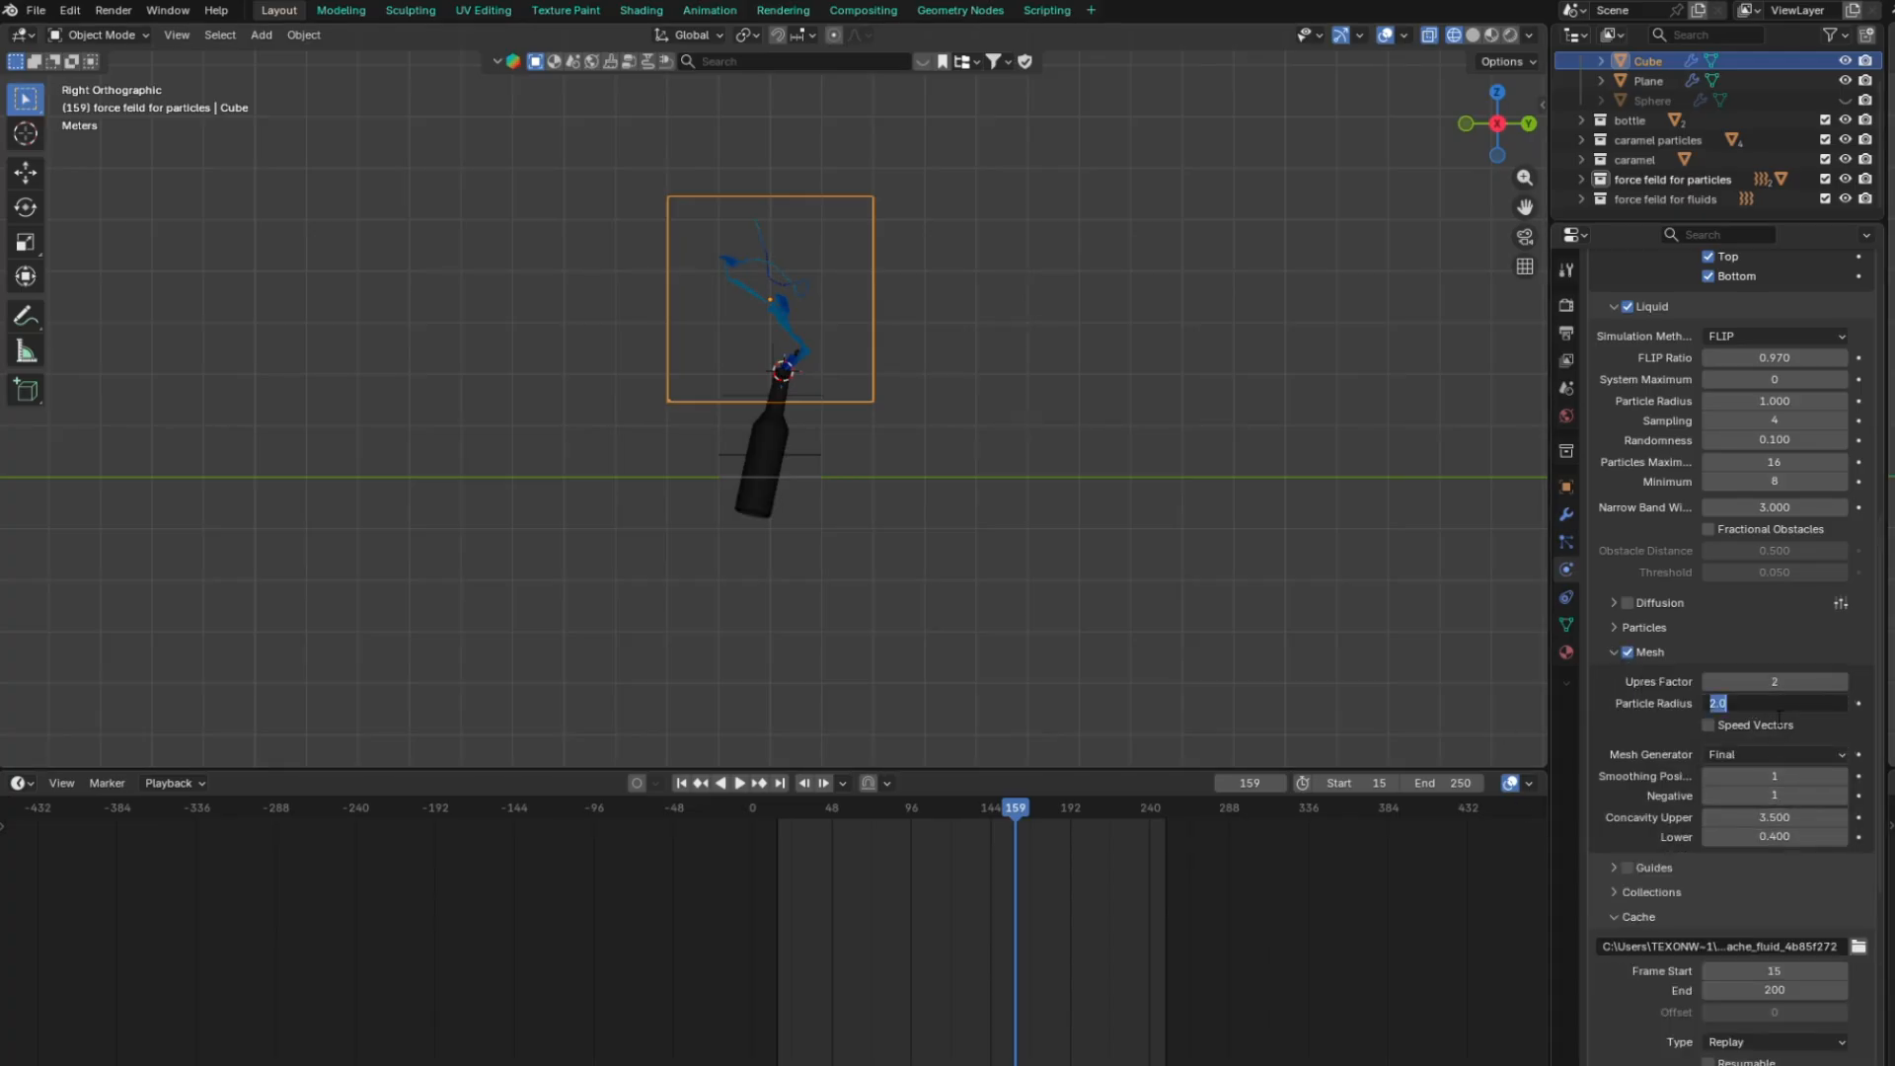
{"action": "type", "text": "1.2"}
{"action": "key", "text": "Return"}
Set the domain's cache folder to G:\tutorial assets\ and rewind the timeline to frame 15
{"action": "scroll", "coordinate": [1762, 735], "scroll_direction": "down", "scroll_amount": 6}
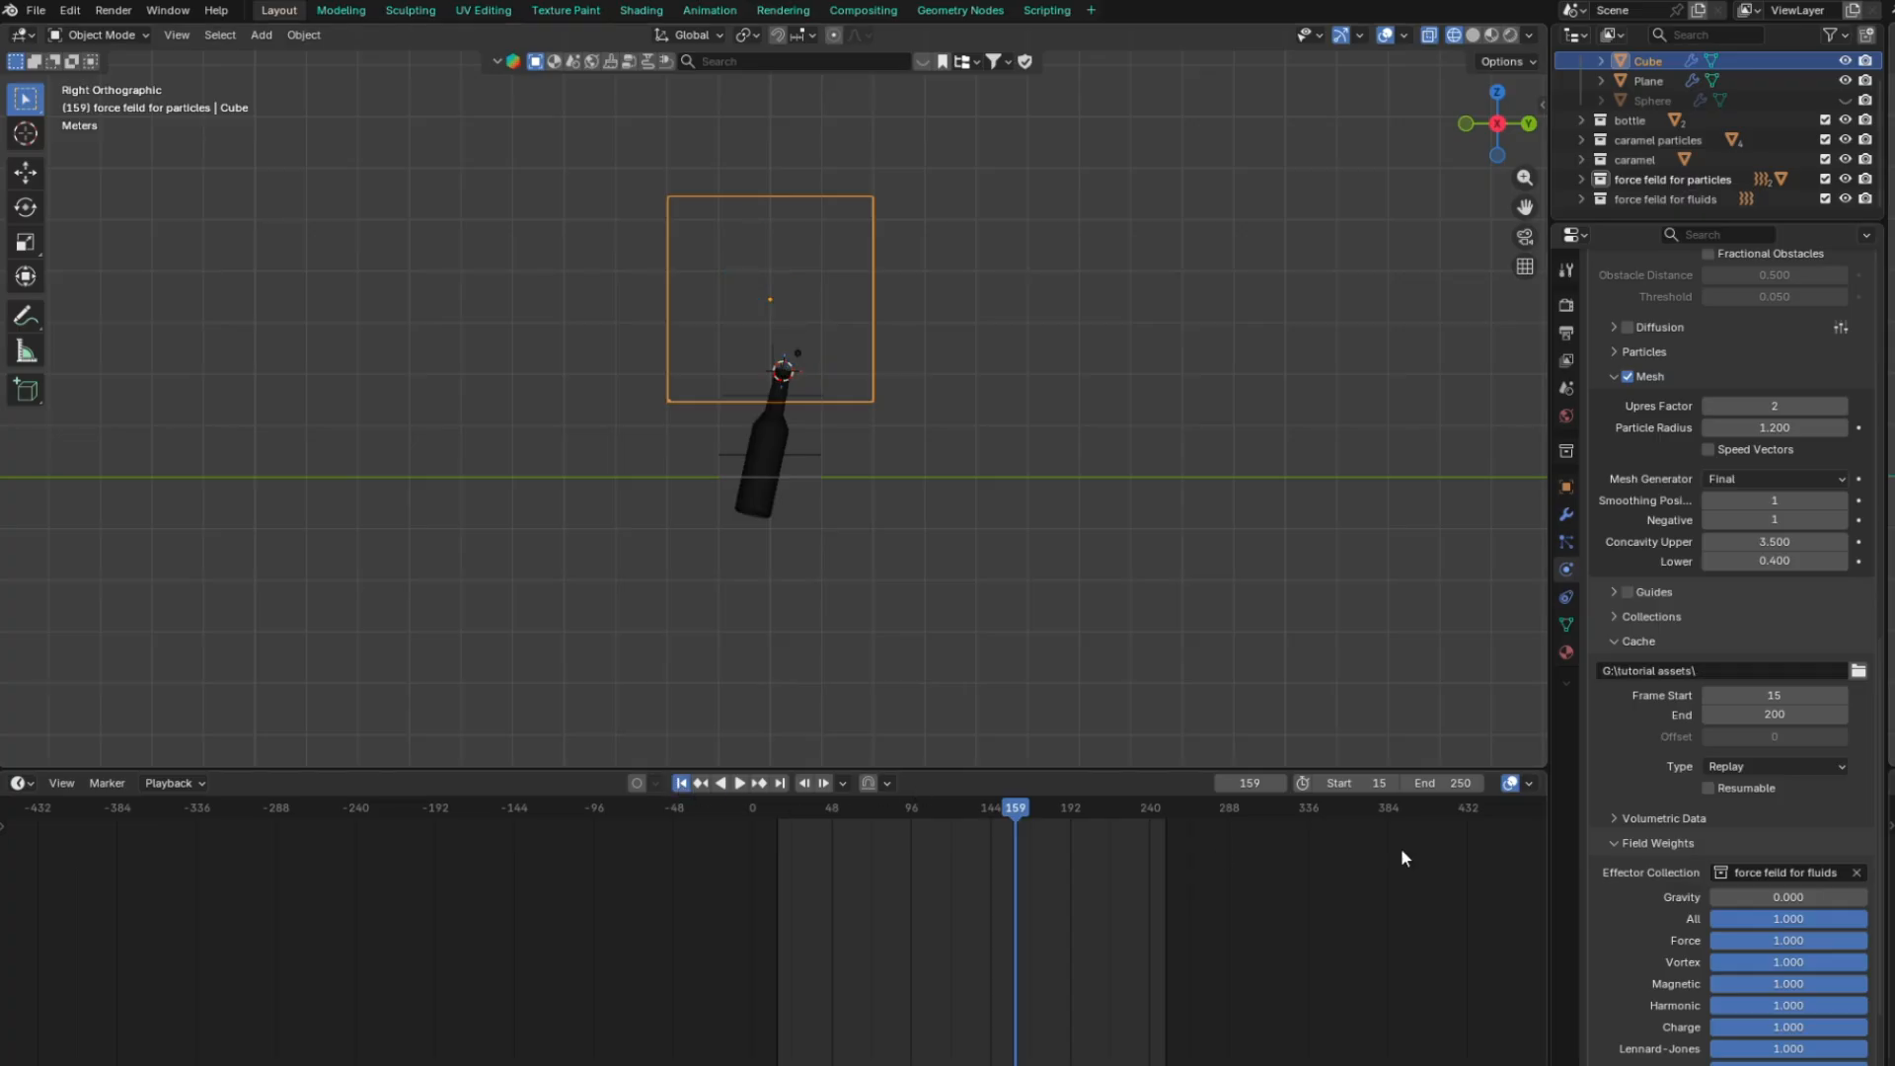
{"action": "left_click", "coordinate": [684, 787]}
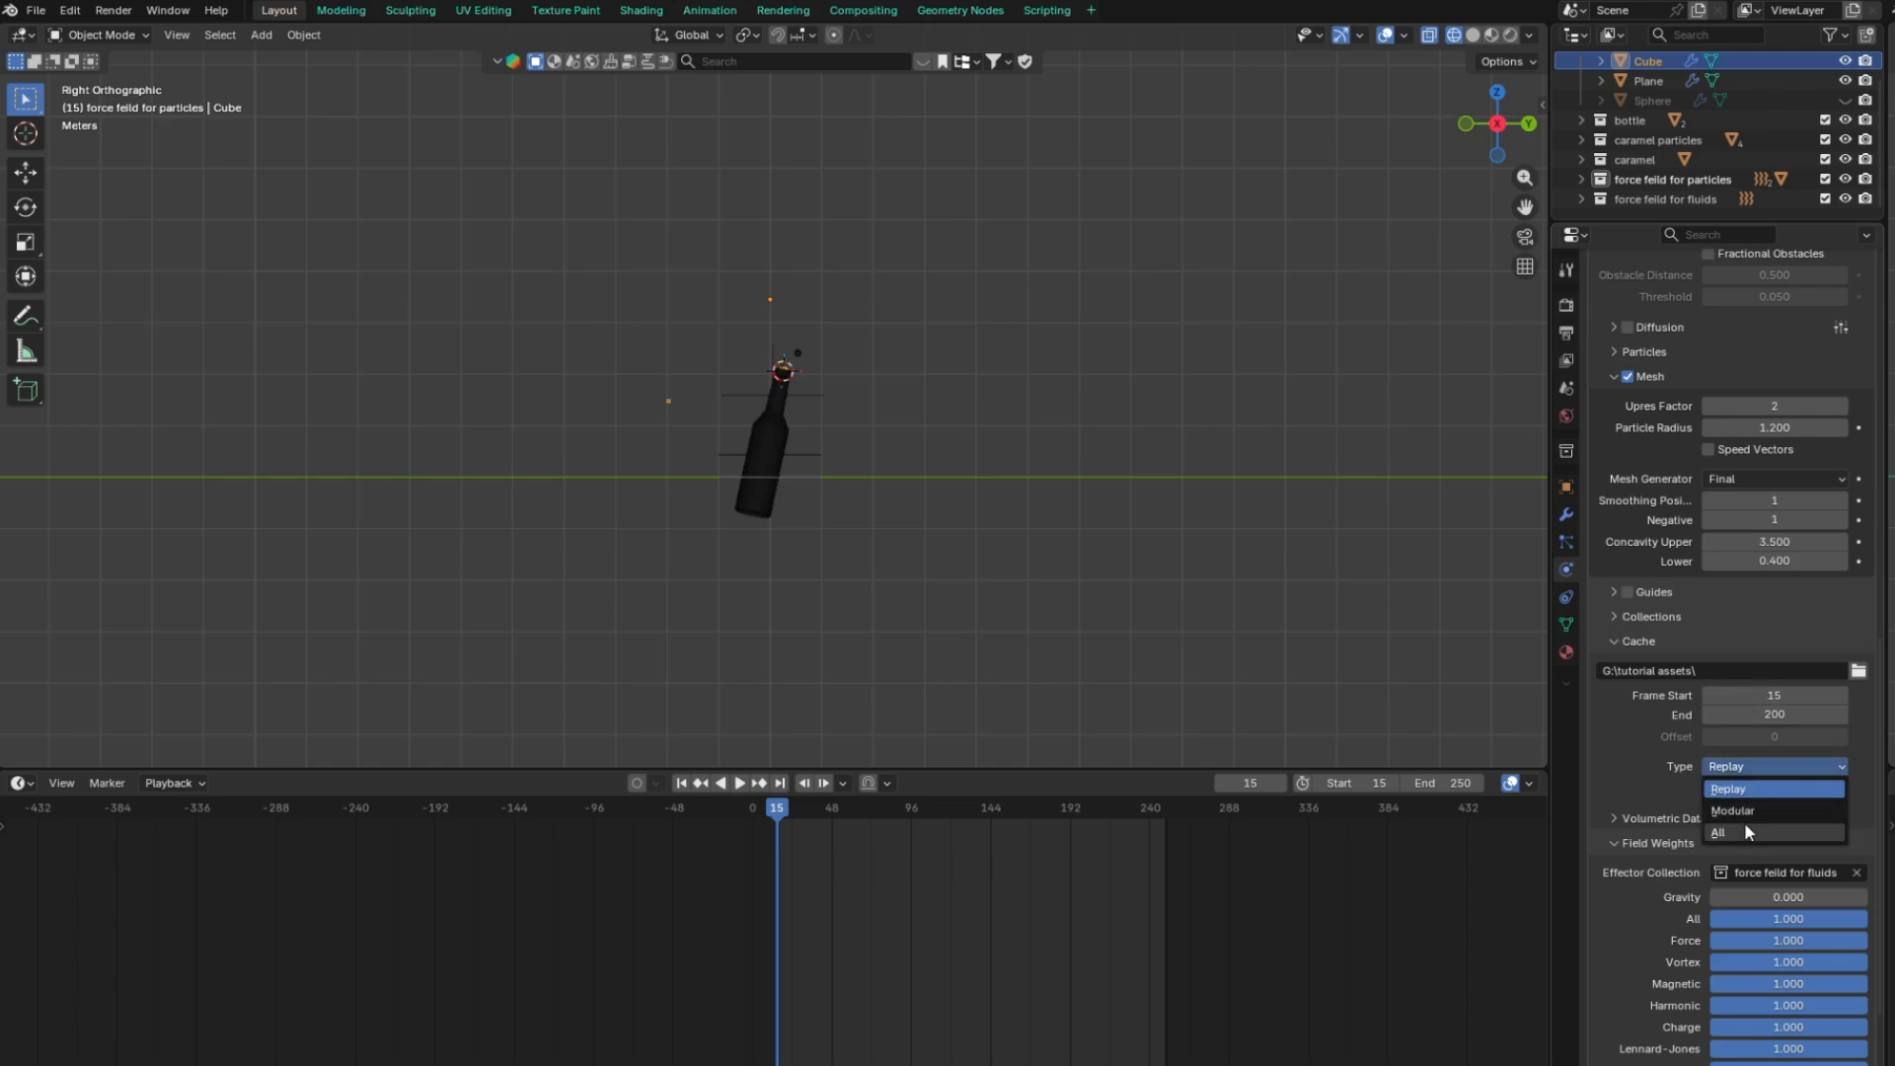
Set the fluid domain's cache type to All and review the domain's resolution and simulation settings
{"action": "left_click", "coordinate": [1743, 825]}
{"action": "scroll", "coordinate": [1722, 838], "scroll_direction": "down", "scroll_amount": 4}
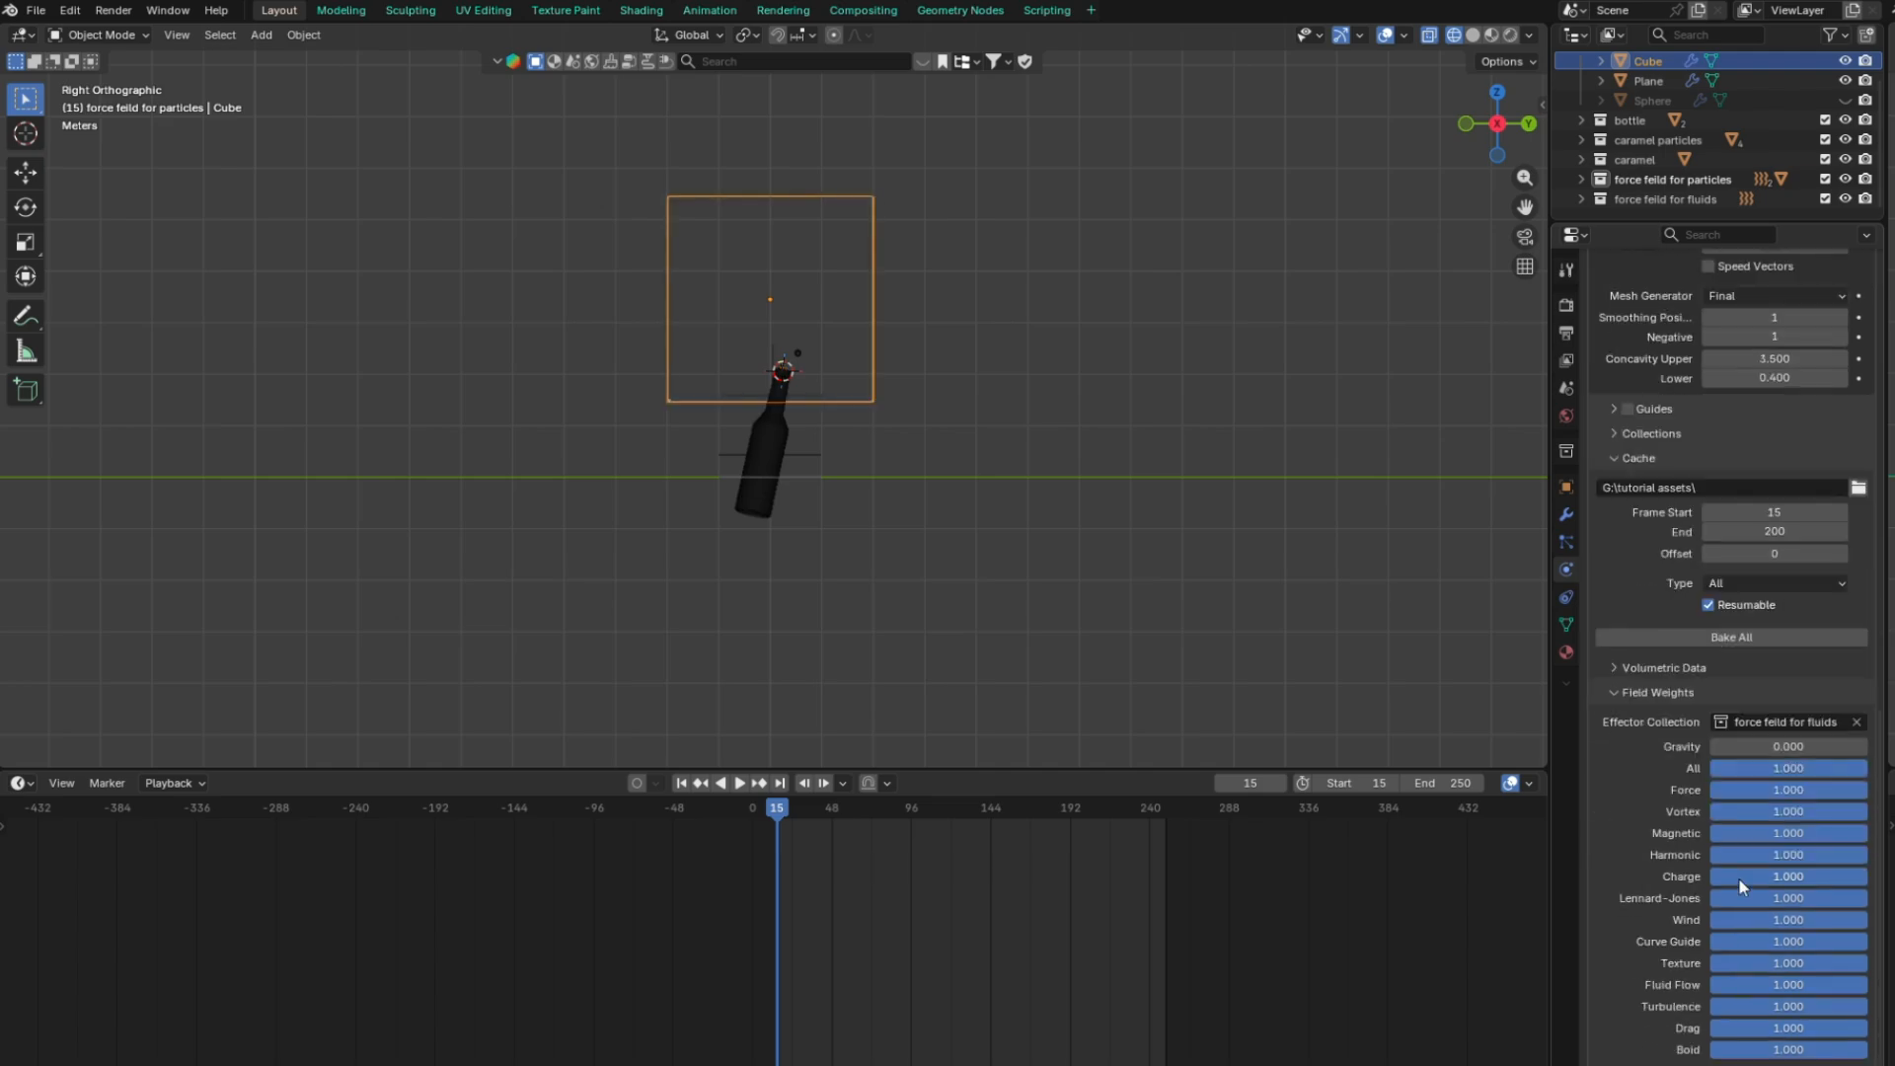
{"action": "scroll", "coordinate": [1708, 790], "scroll_direction": "up", "scroll_amount": 15}
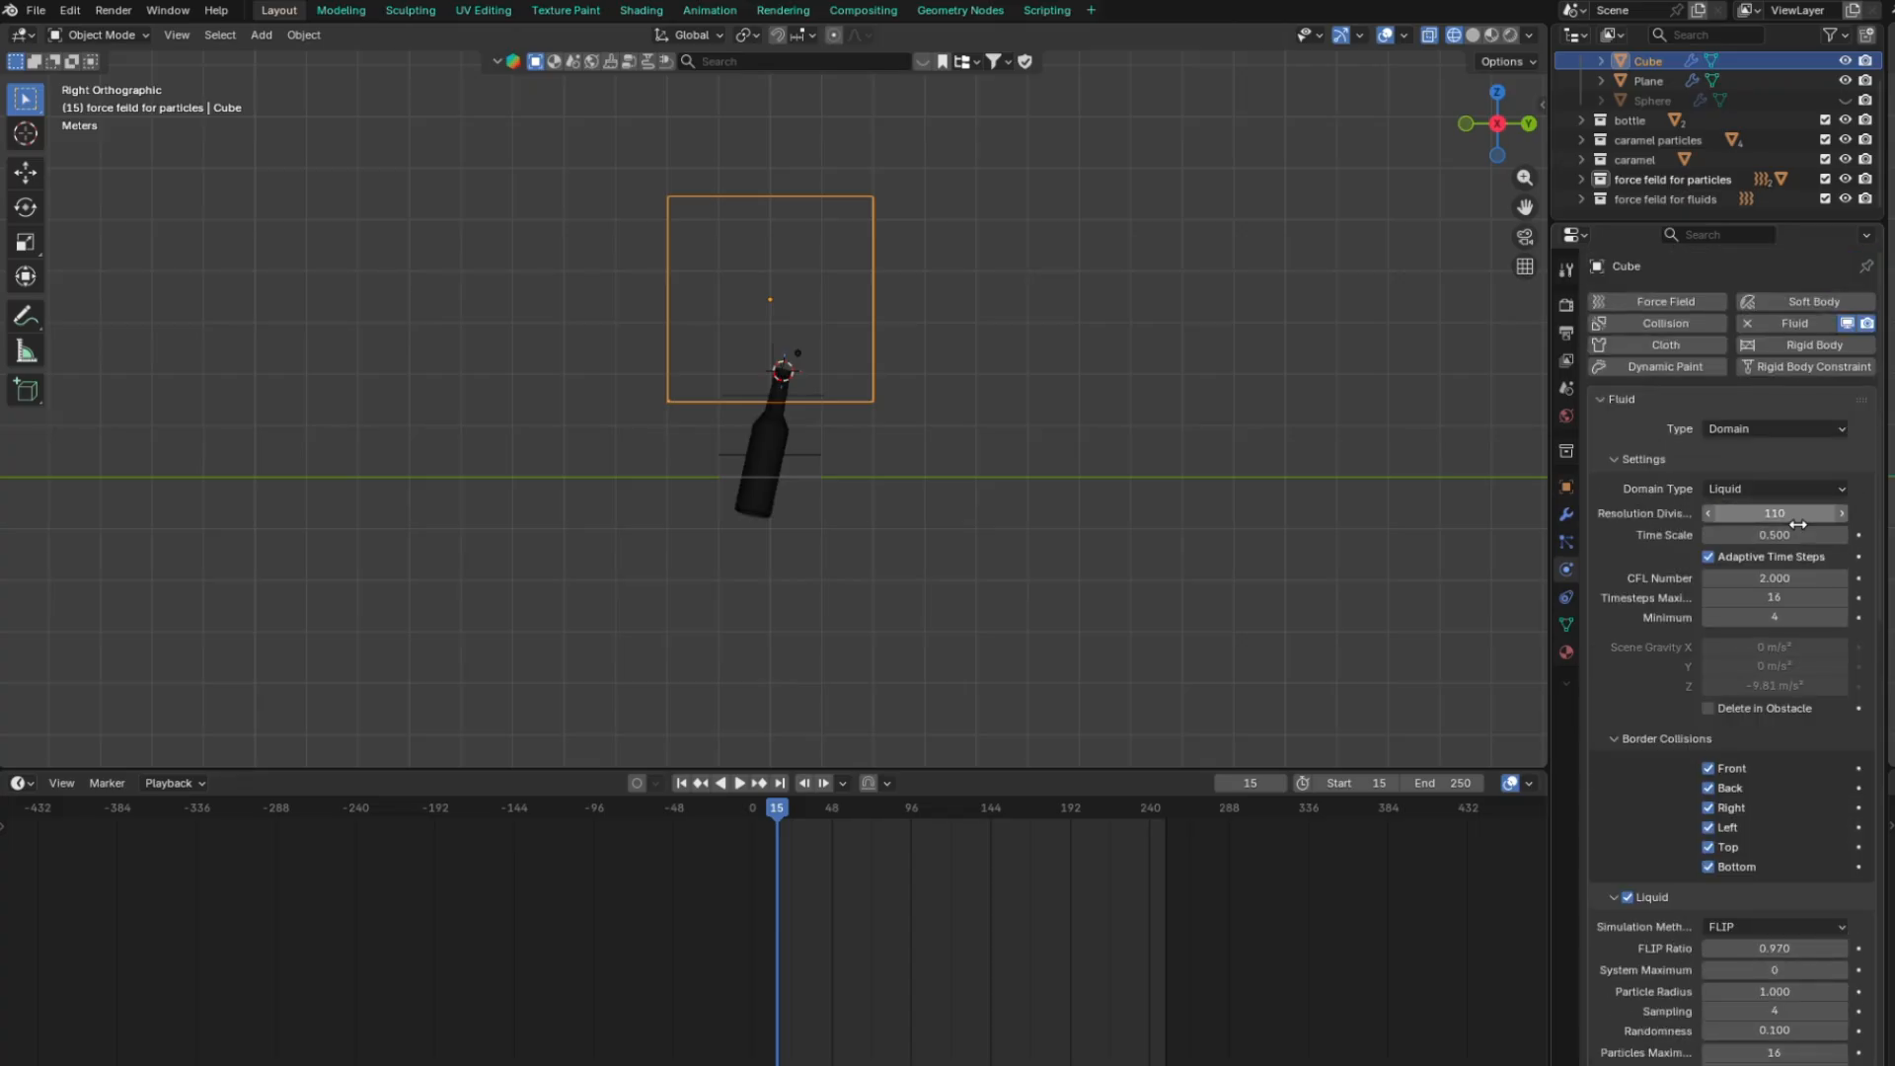
{"action": "scroll", "coordinate": [1787, 516], "scroll_direction": "down", "scroll_amount": 15}
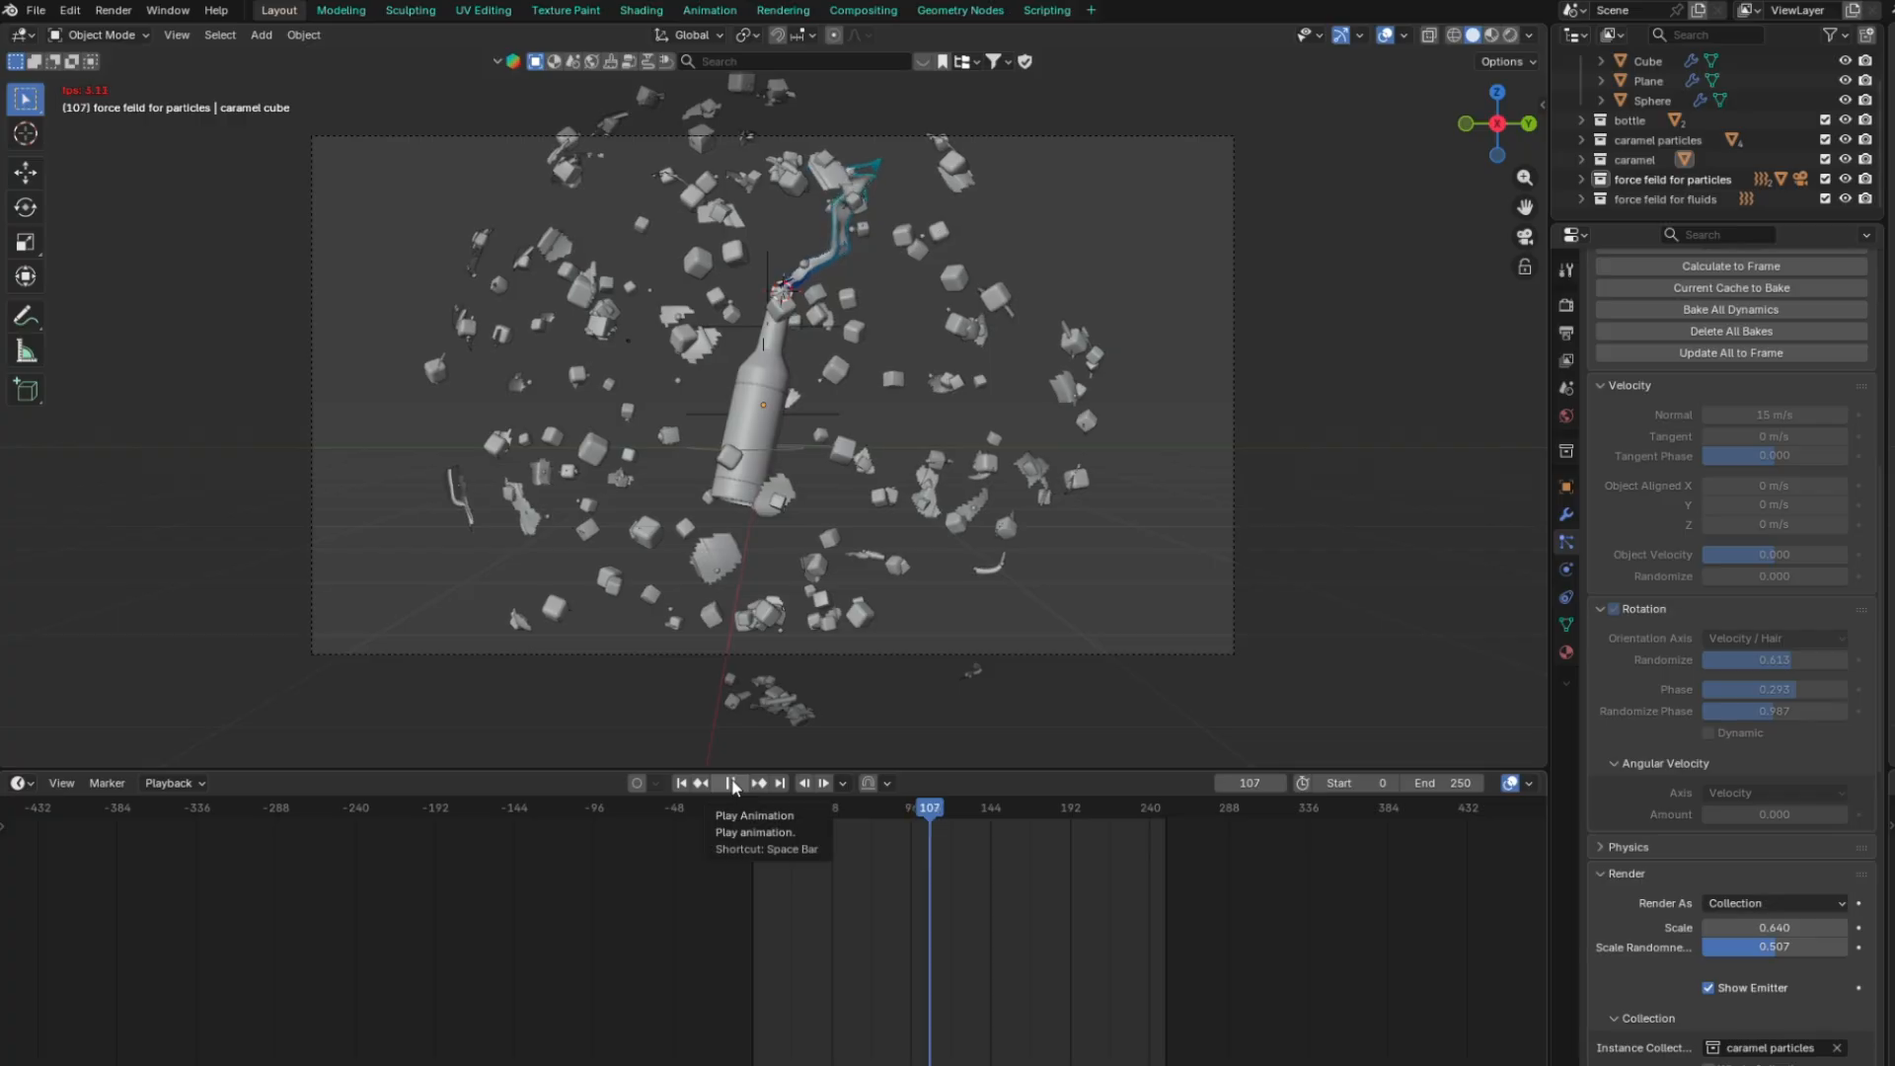
Stop the playback, go to frame 159 and check the liquid stream from the right side and through the camera
{"action": "left_click", "coordinate": [731, 782]}
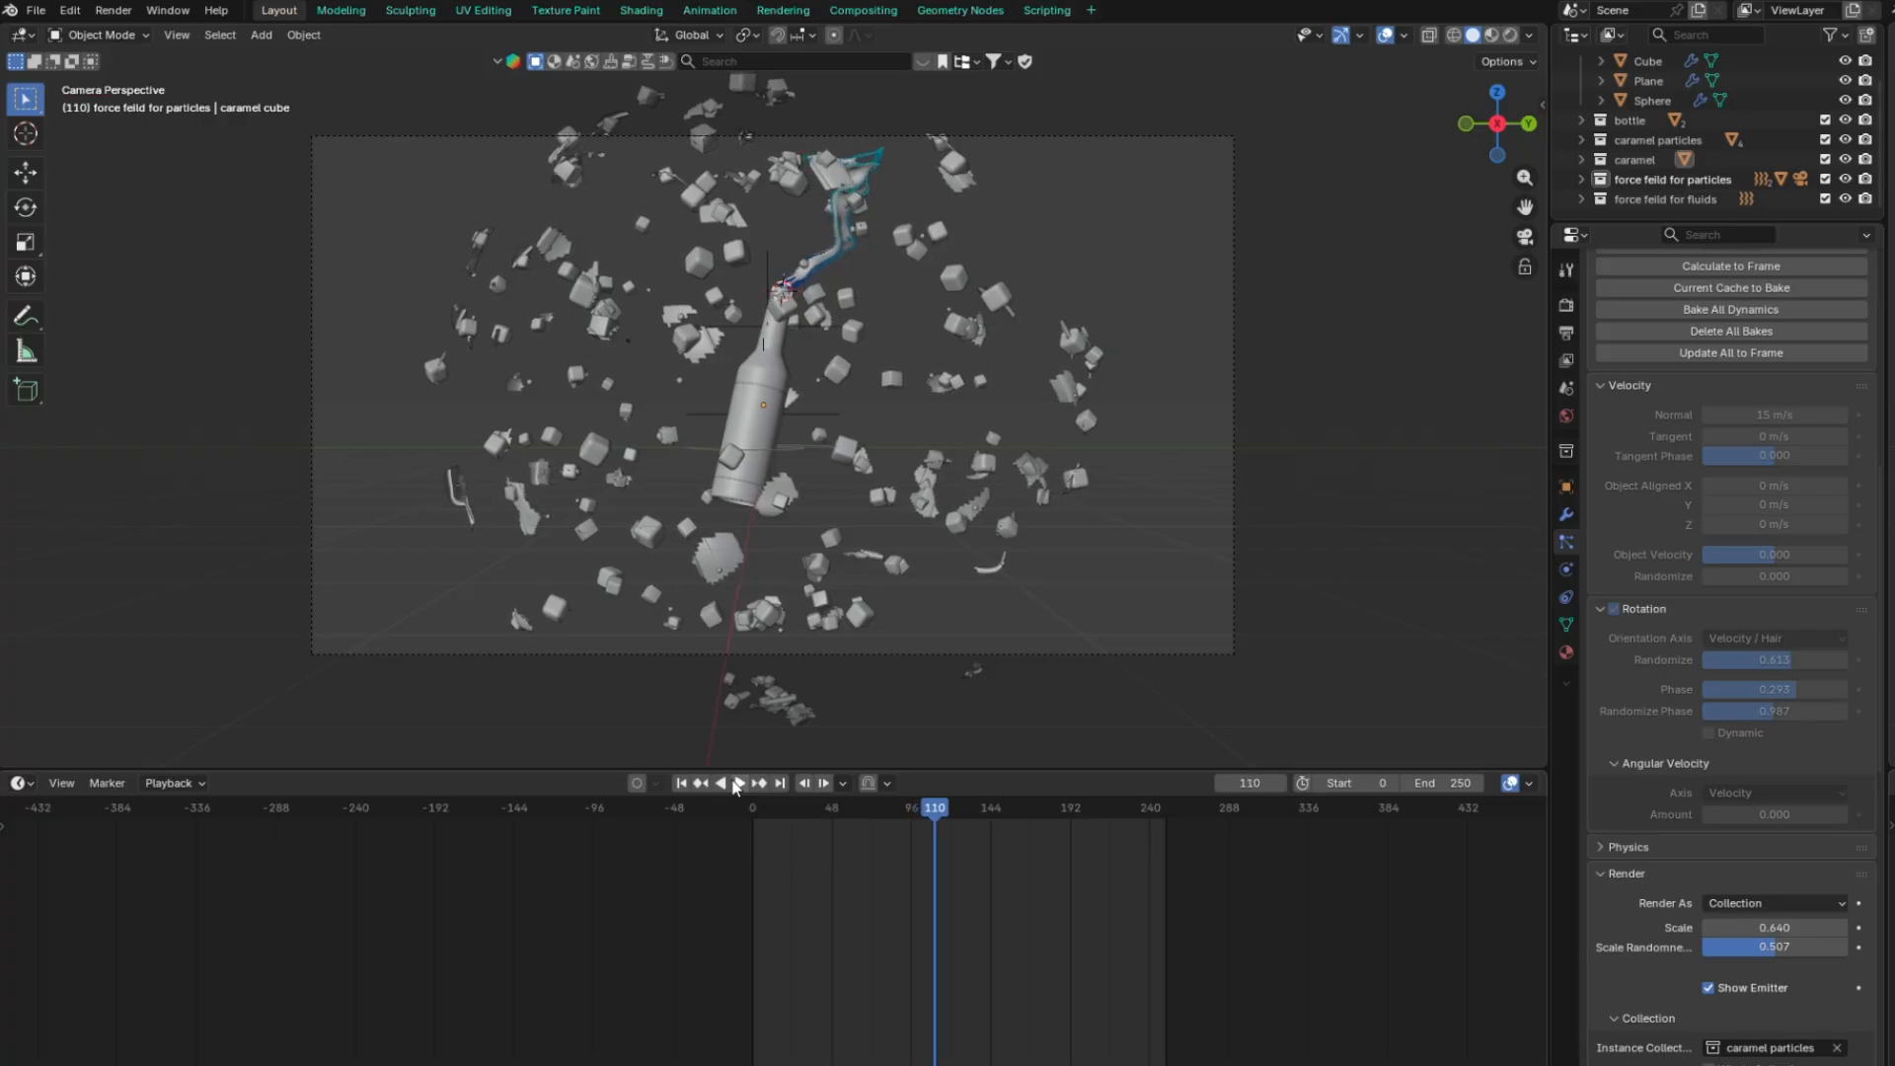
{"action": "left_click", "coordinate": [1016, 812]}
{"action": "middle_click_drag", "start_coordinate": [956, 647], "coordinate": [586, 557]}
{"action": "key", "text": "KP_0"}
{"action": "key", "text": "KP_3"}
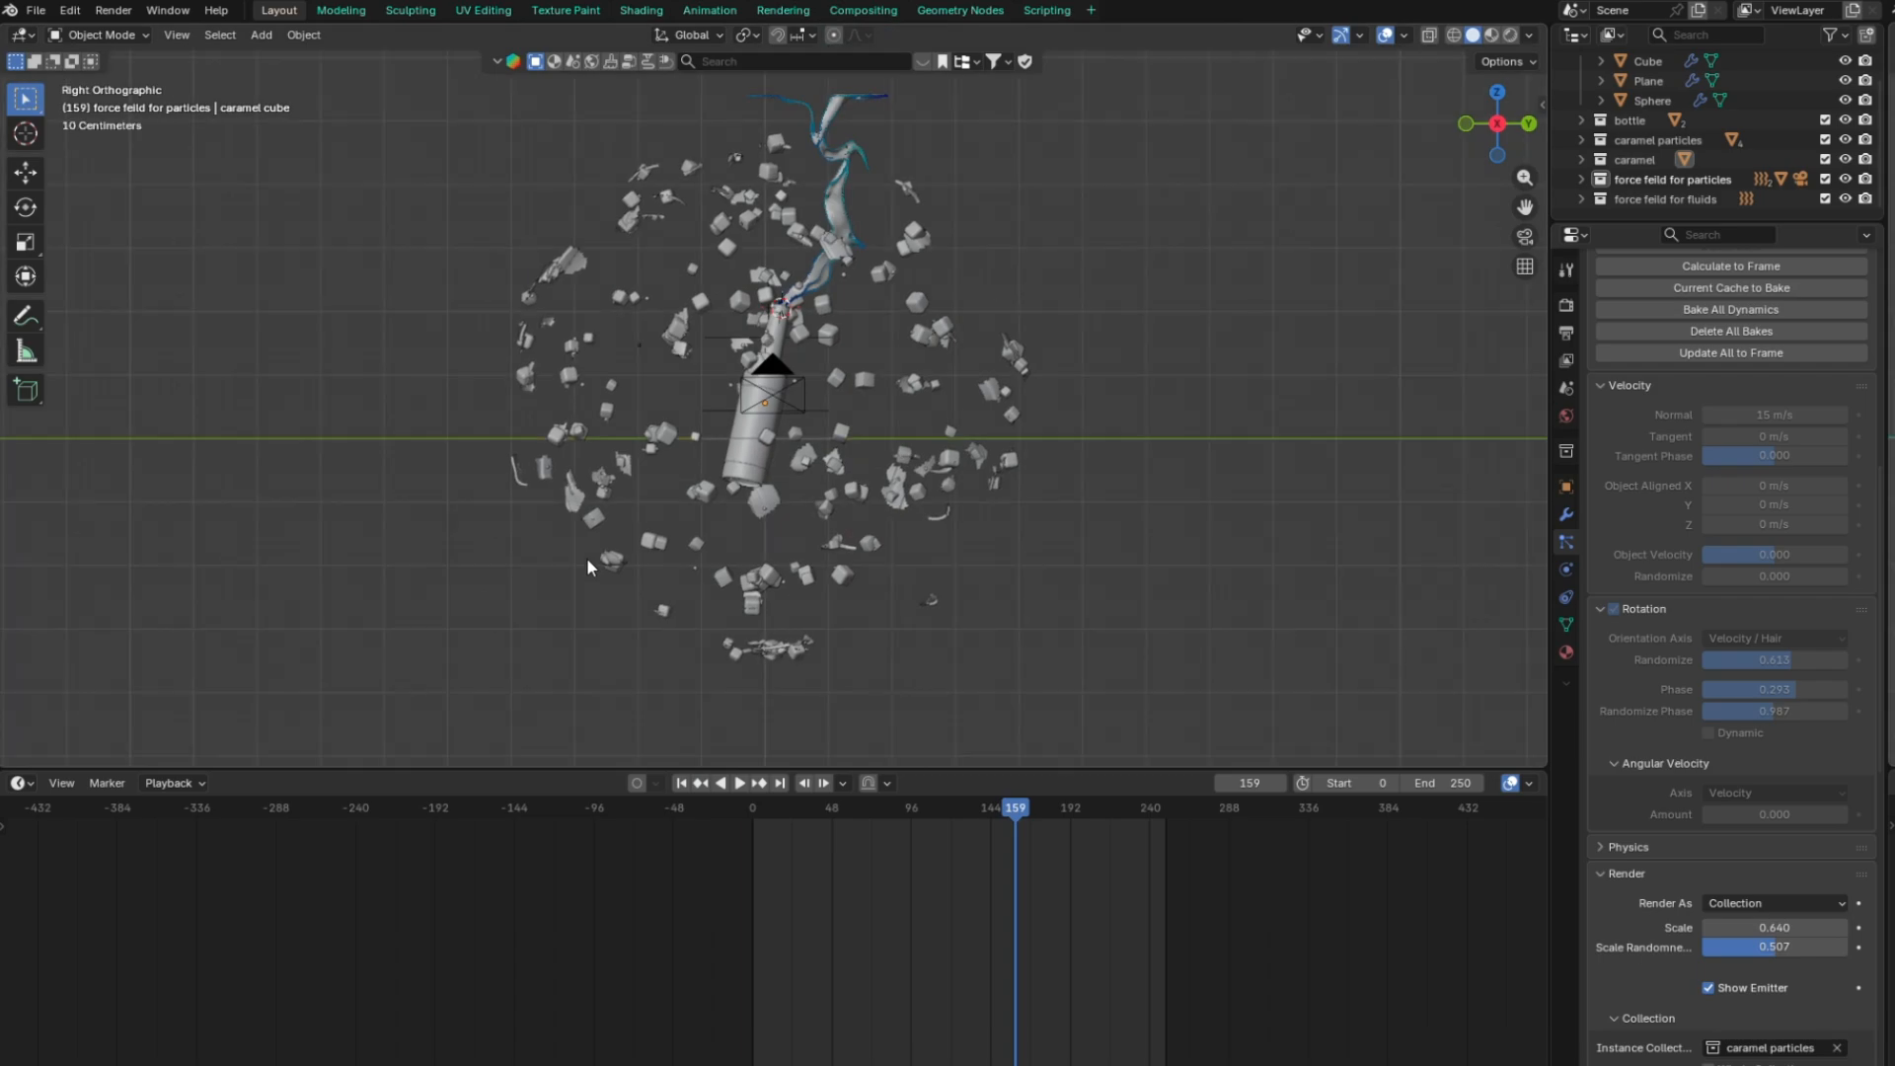
{"action": "key", "text": "KP_0"}
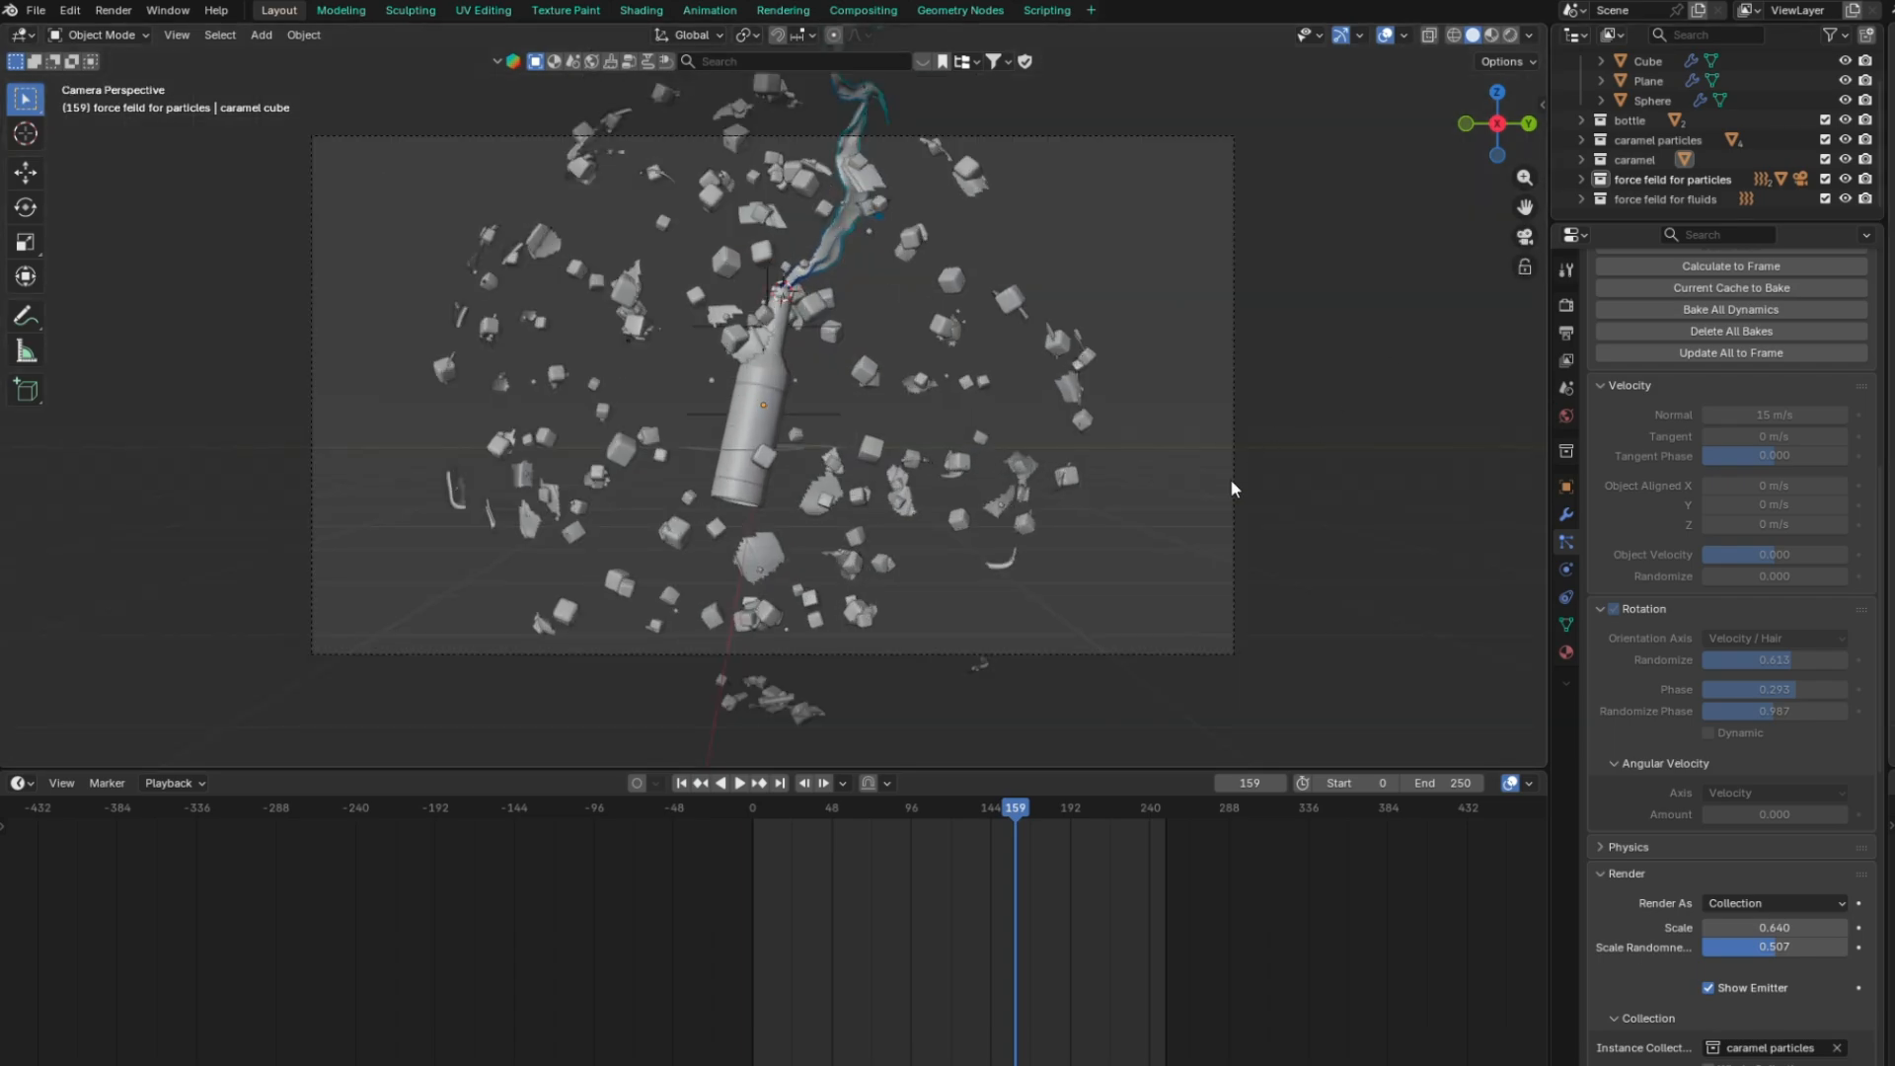
Enlarge the timeline area and turn it into a second 3D viewport showing the camera view
{"action": "left_click_drag", "start_coordinate": [1143, 780], "coordinate": [1123, 460]}
{"action": "scroll", "coordinate": [1135, 347], "scroll_direction": "down", "scroll_amount": 1}
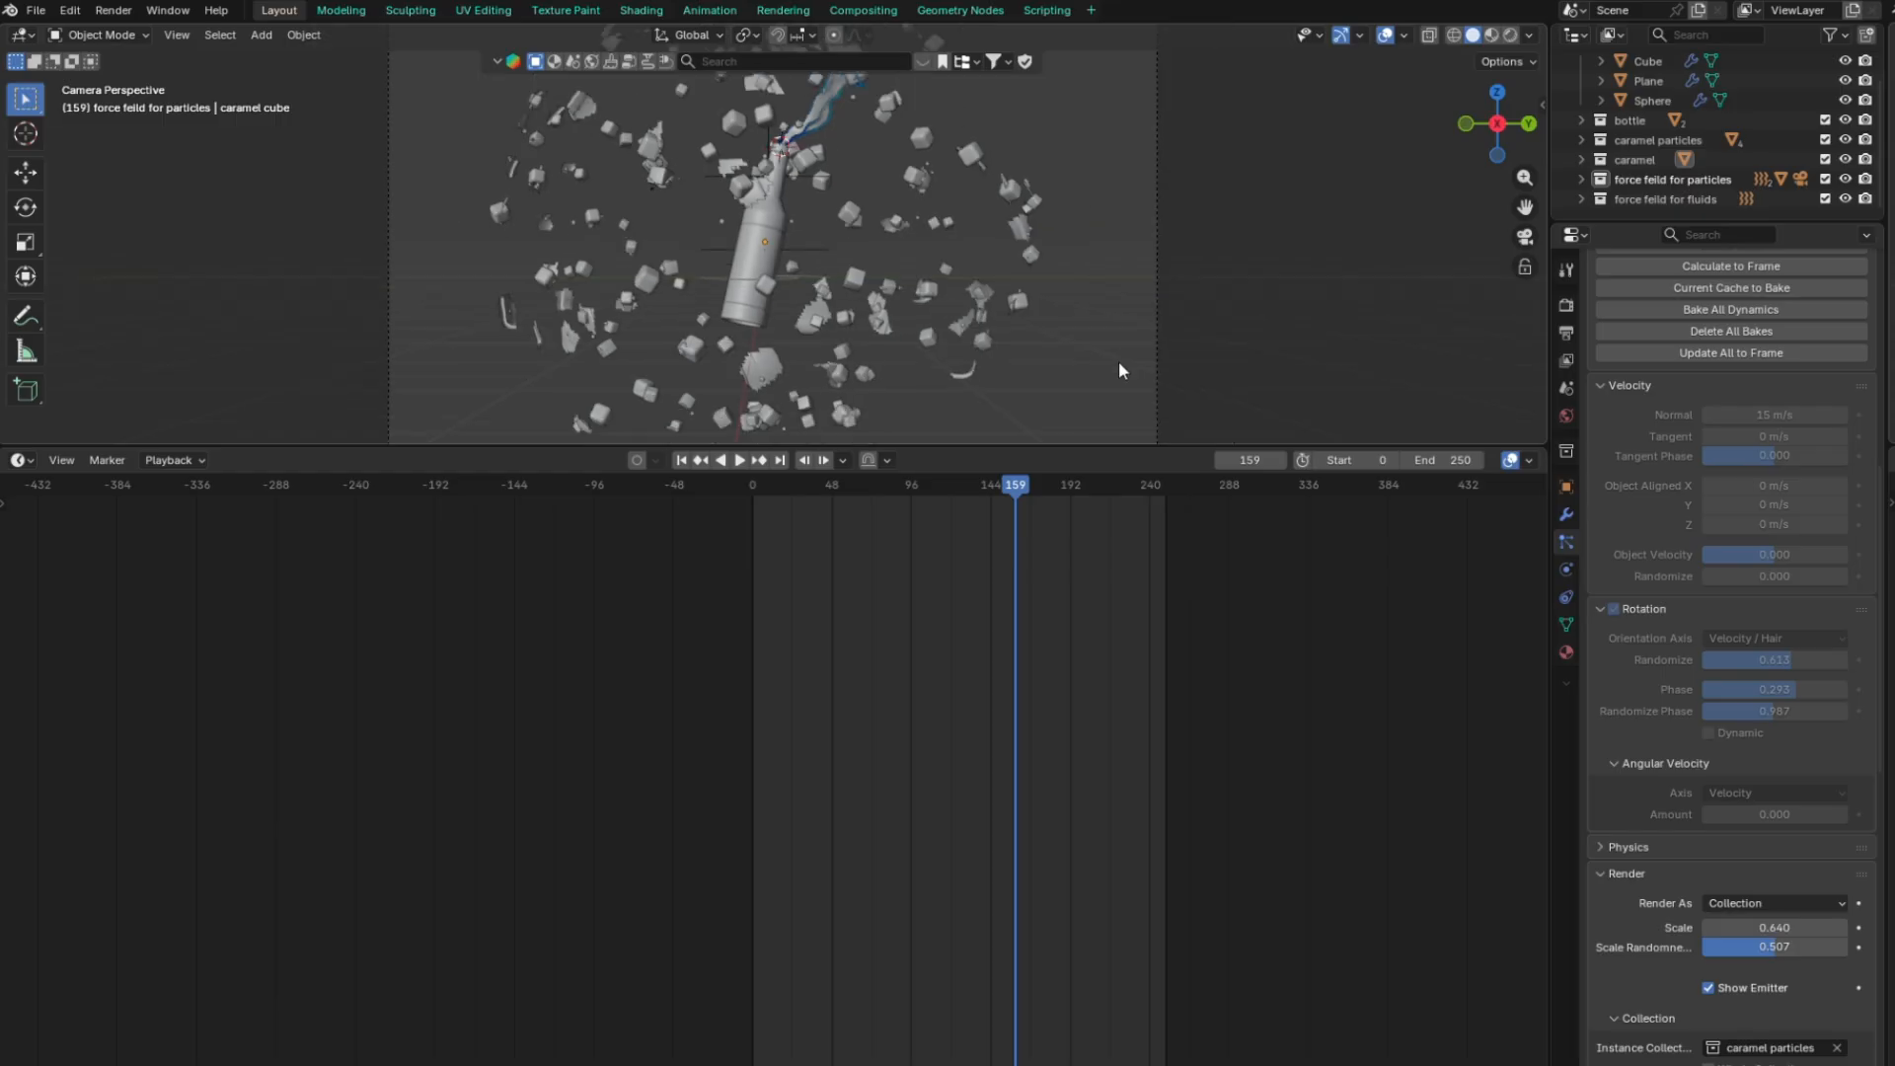
{"action": "scroll", "coordinate": [971, 411], "scroll_direction": "down", "scroll_amount": 1}
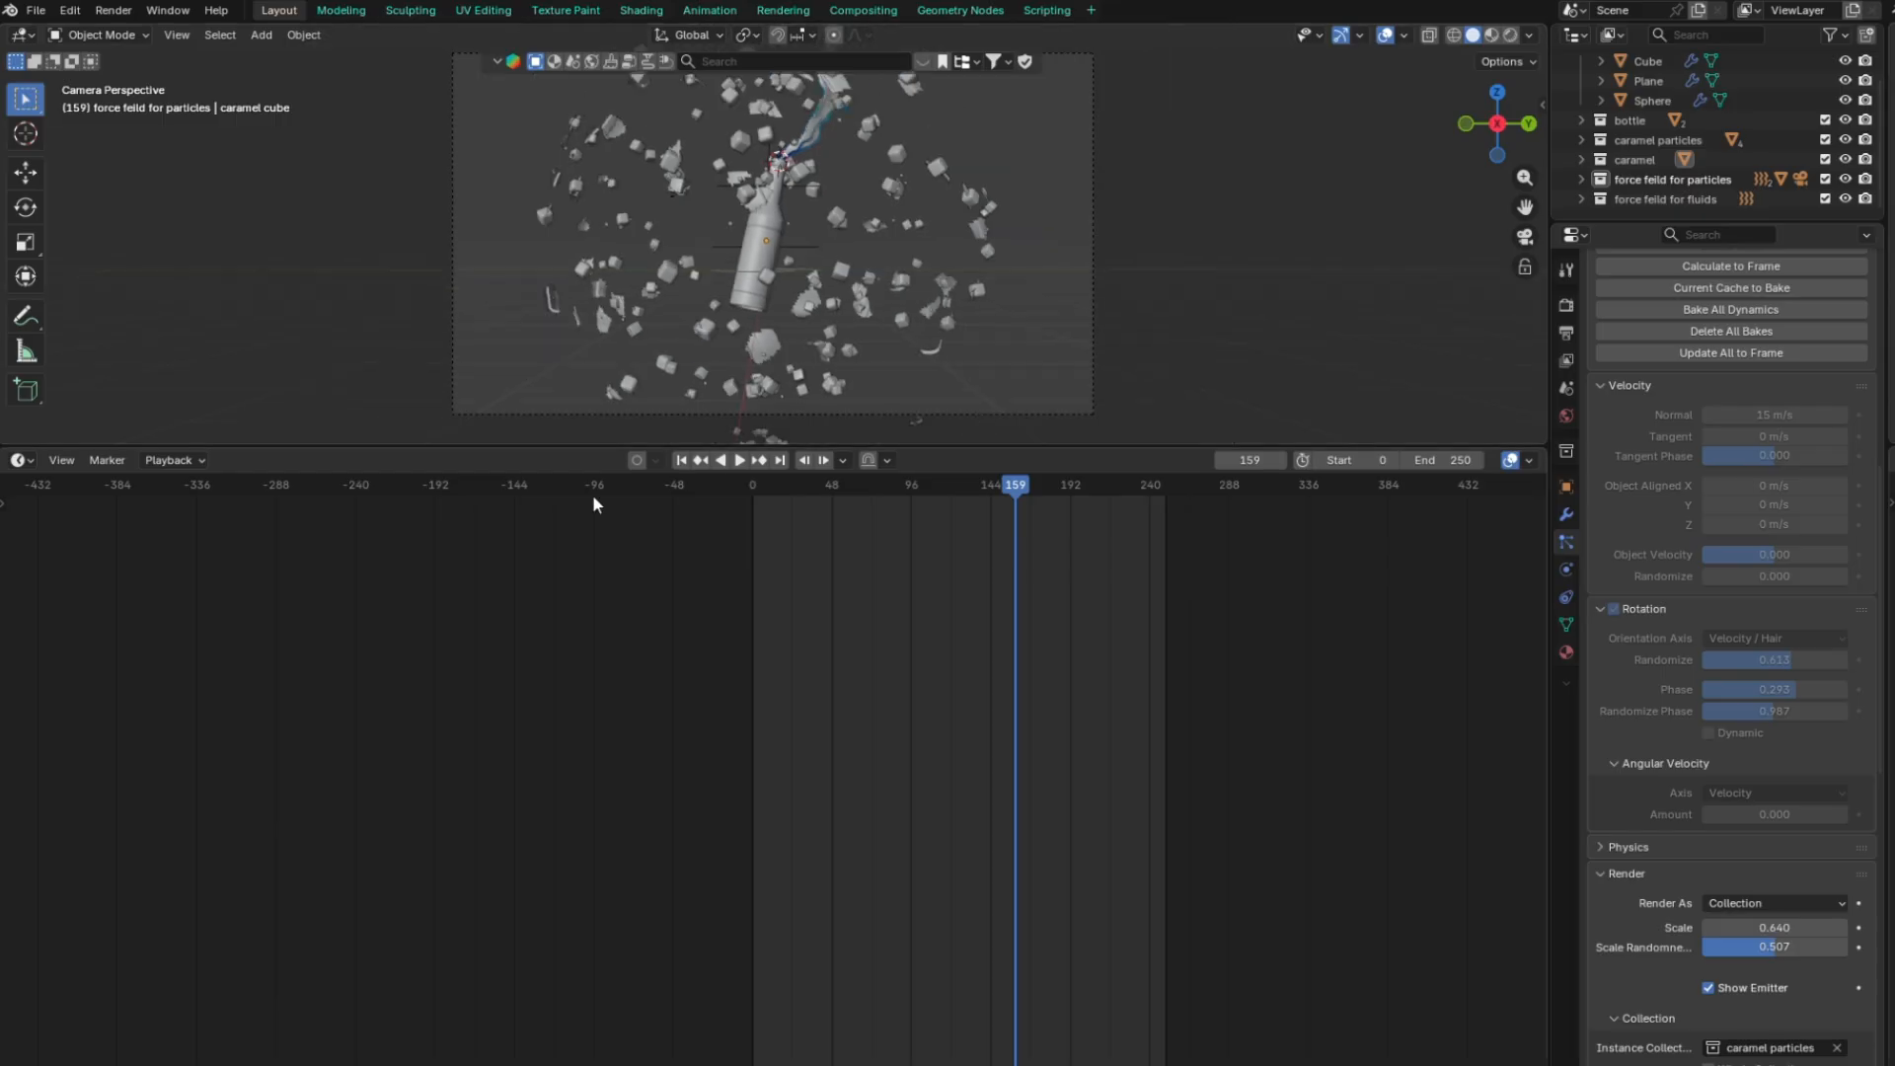
{"action": "left_click", "coordinate": [18, 461]}
{"action": "left_click", "coordinate": [92, 511]}
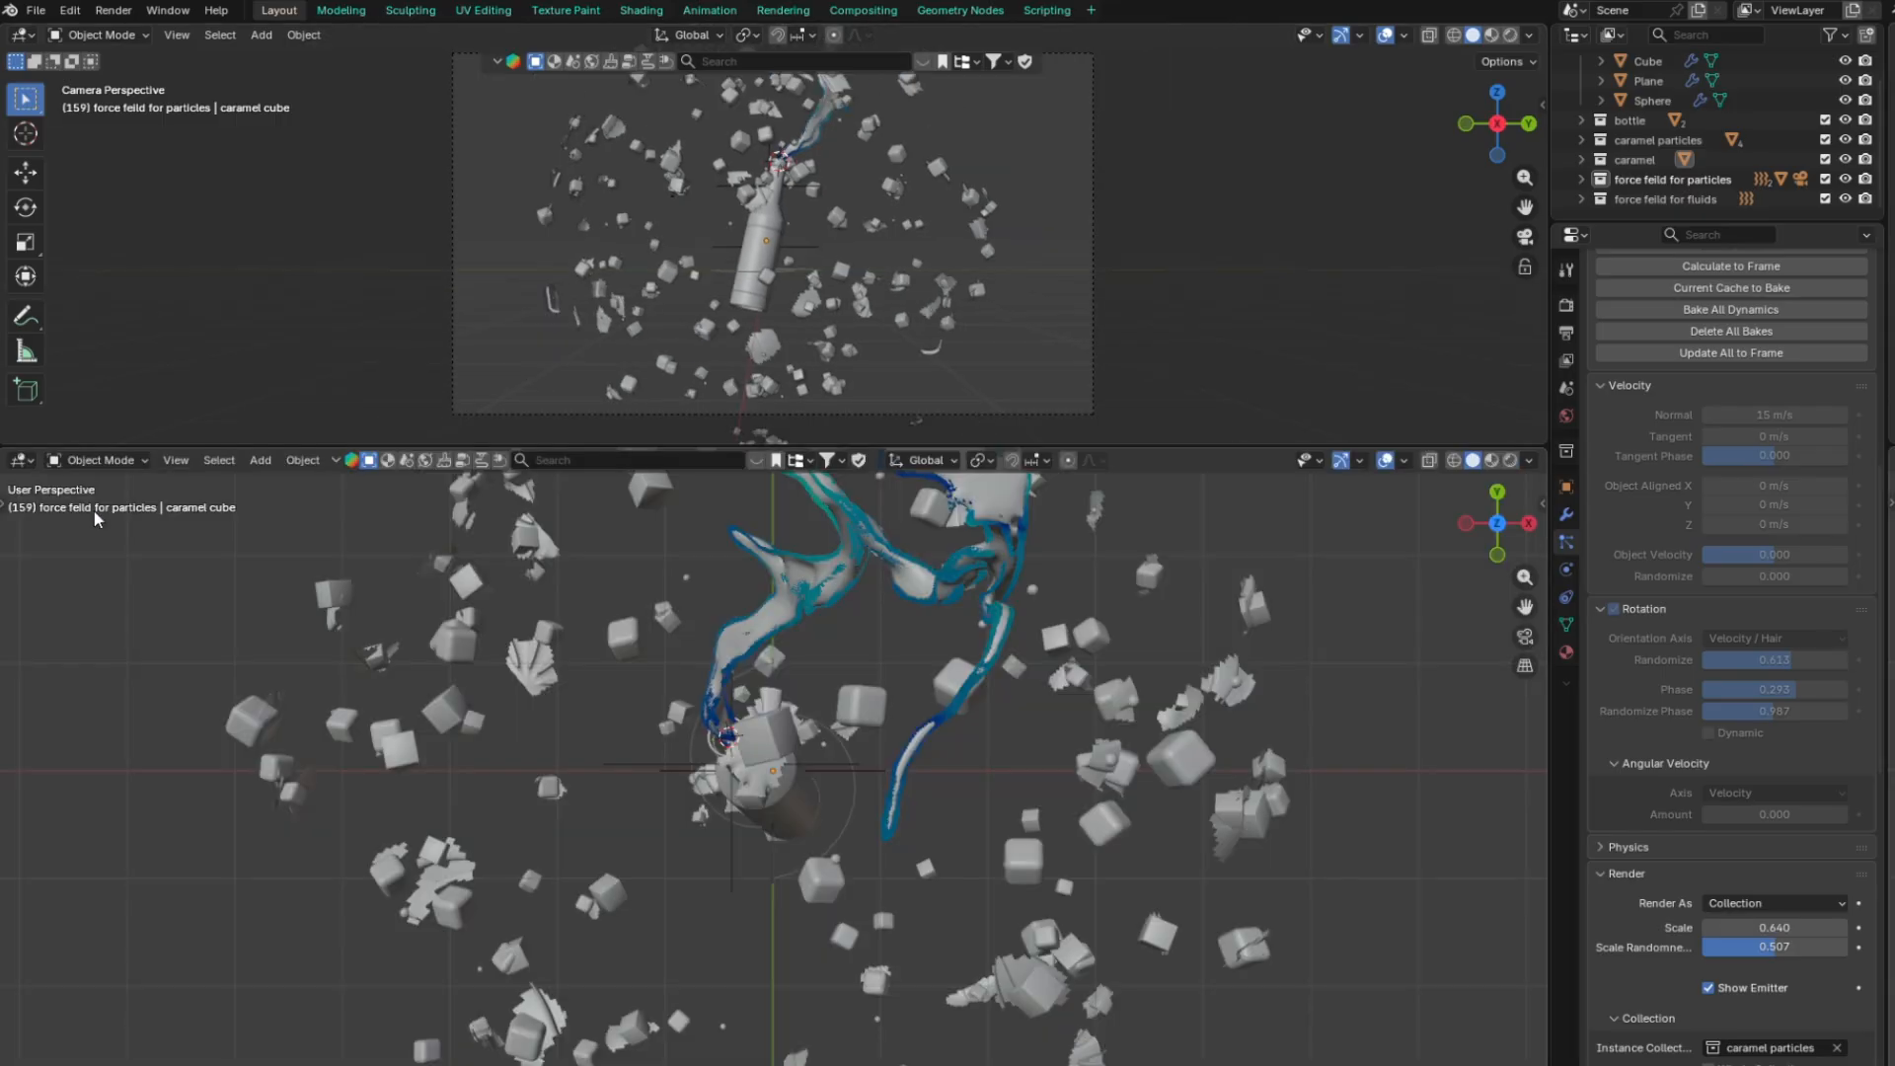
{"action": "key", "text": "KP_0"}
{"action": "scroll", "coordinate": [987, 785], "scroll_direction": "up", "scroll_amount": 2}
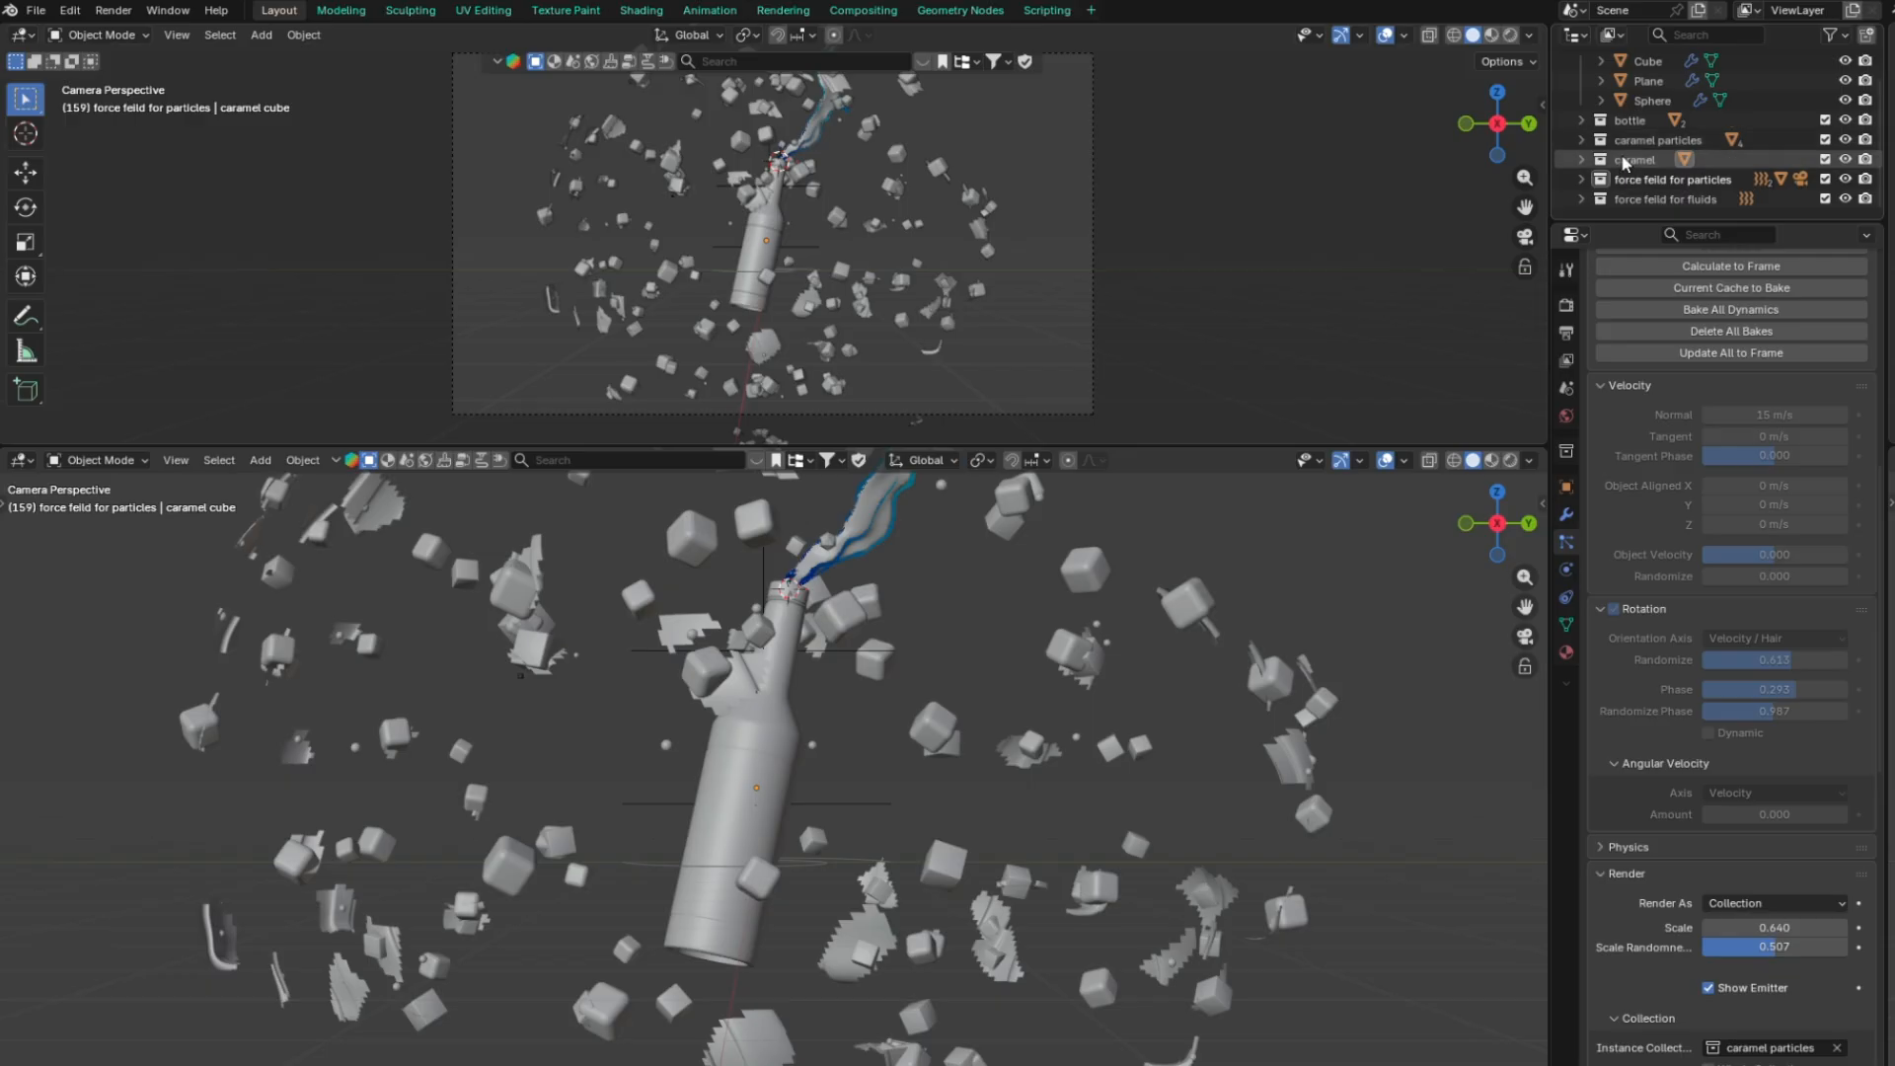
Select the camera, set its passepartout opacity to 1.000 and return the upper viewport to the camera view
{"action": "middle_click_drag", "start_coordinate": [929, 340], "coordinate": [804, 420]}
{"action": "scroll", "coordinate": [806, 651], "scroll_direction": "down", "scroll_amount": 5}
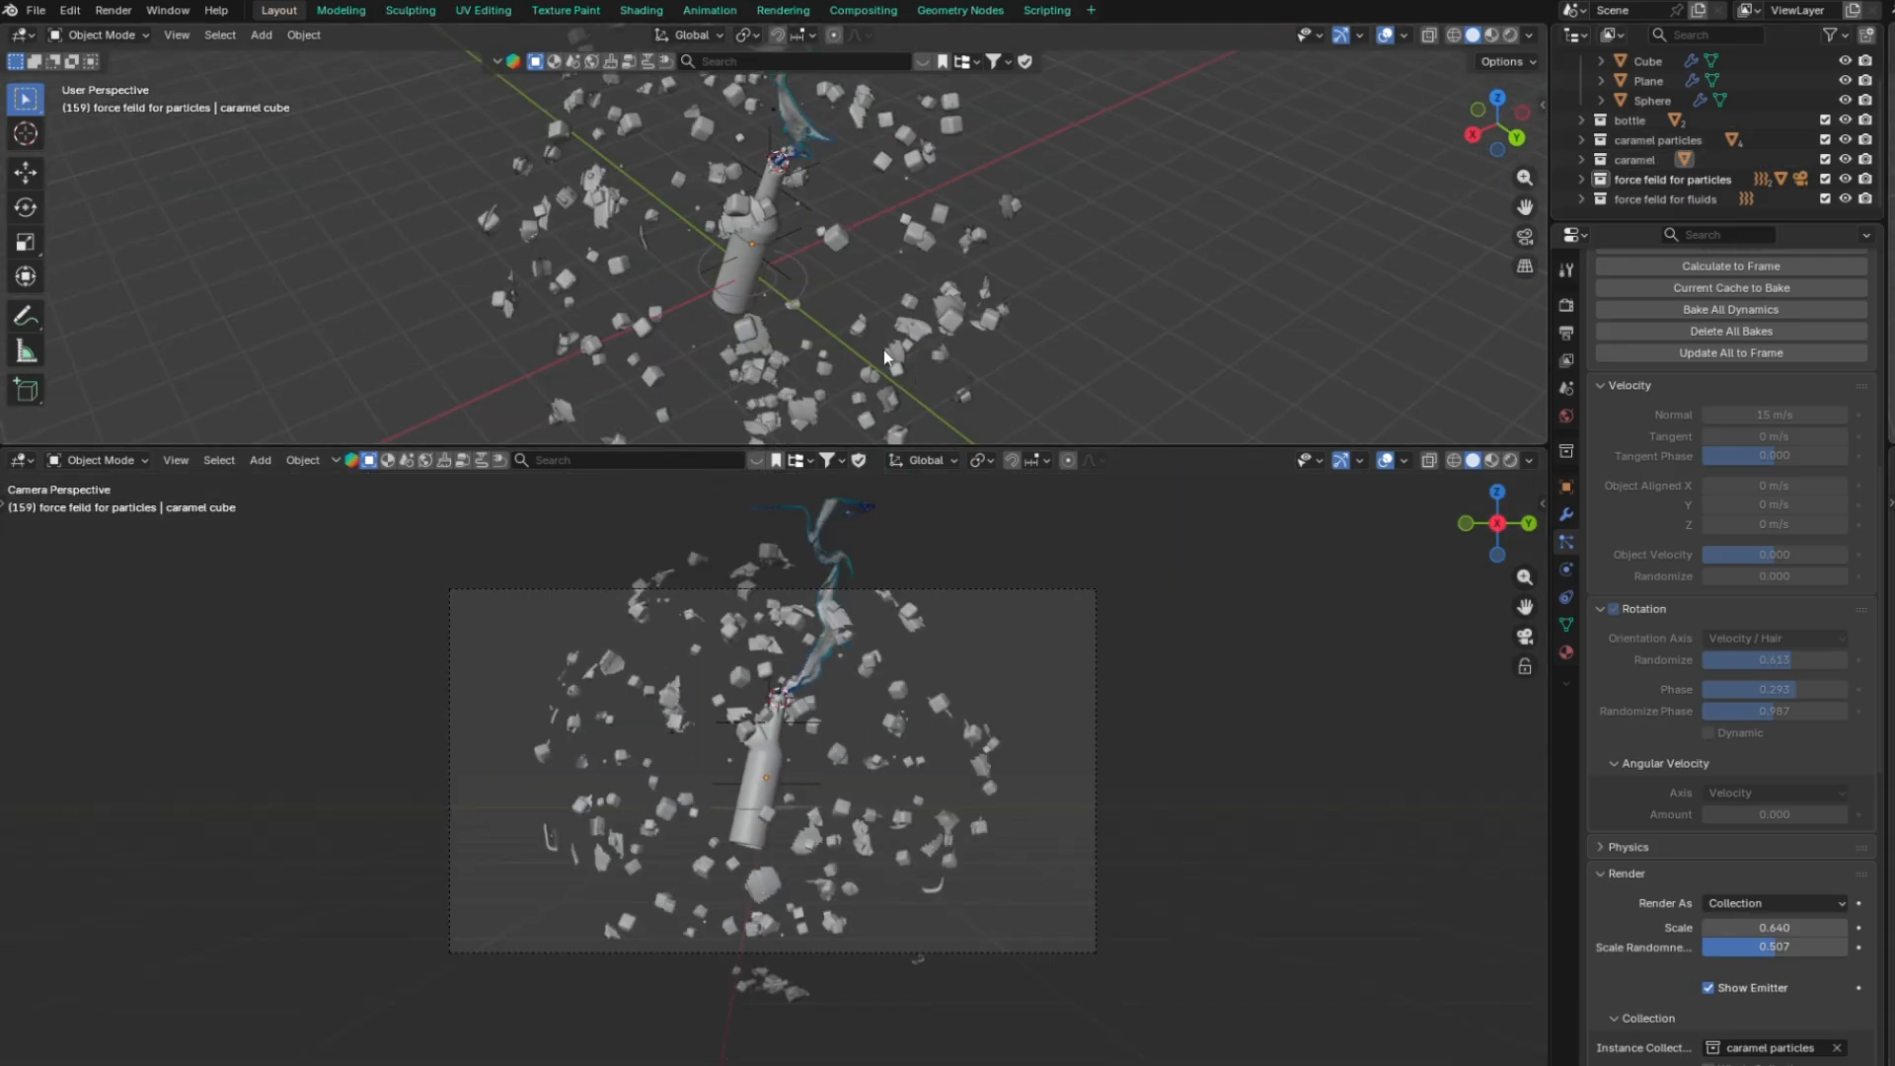
{"action": "scroll", "coordinate": [654, 364], "scroll_direction": "down", "scroll_amount": 6}
{"action": "left_click", "coordinate": [541, 345]}
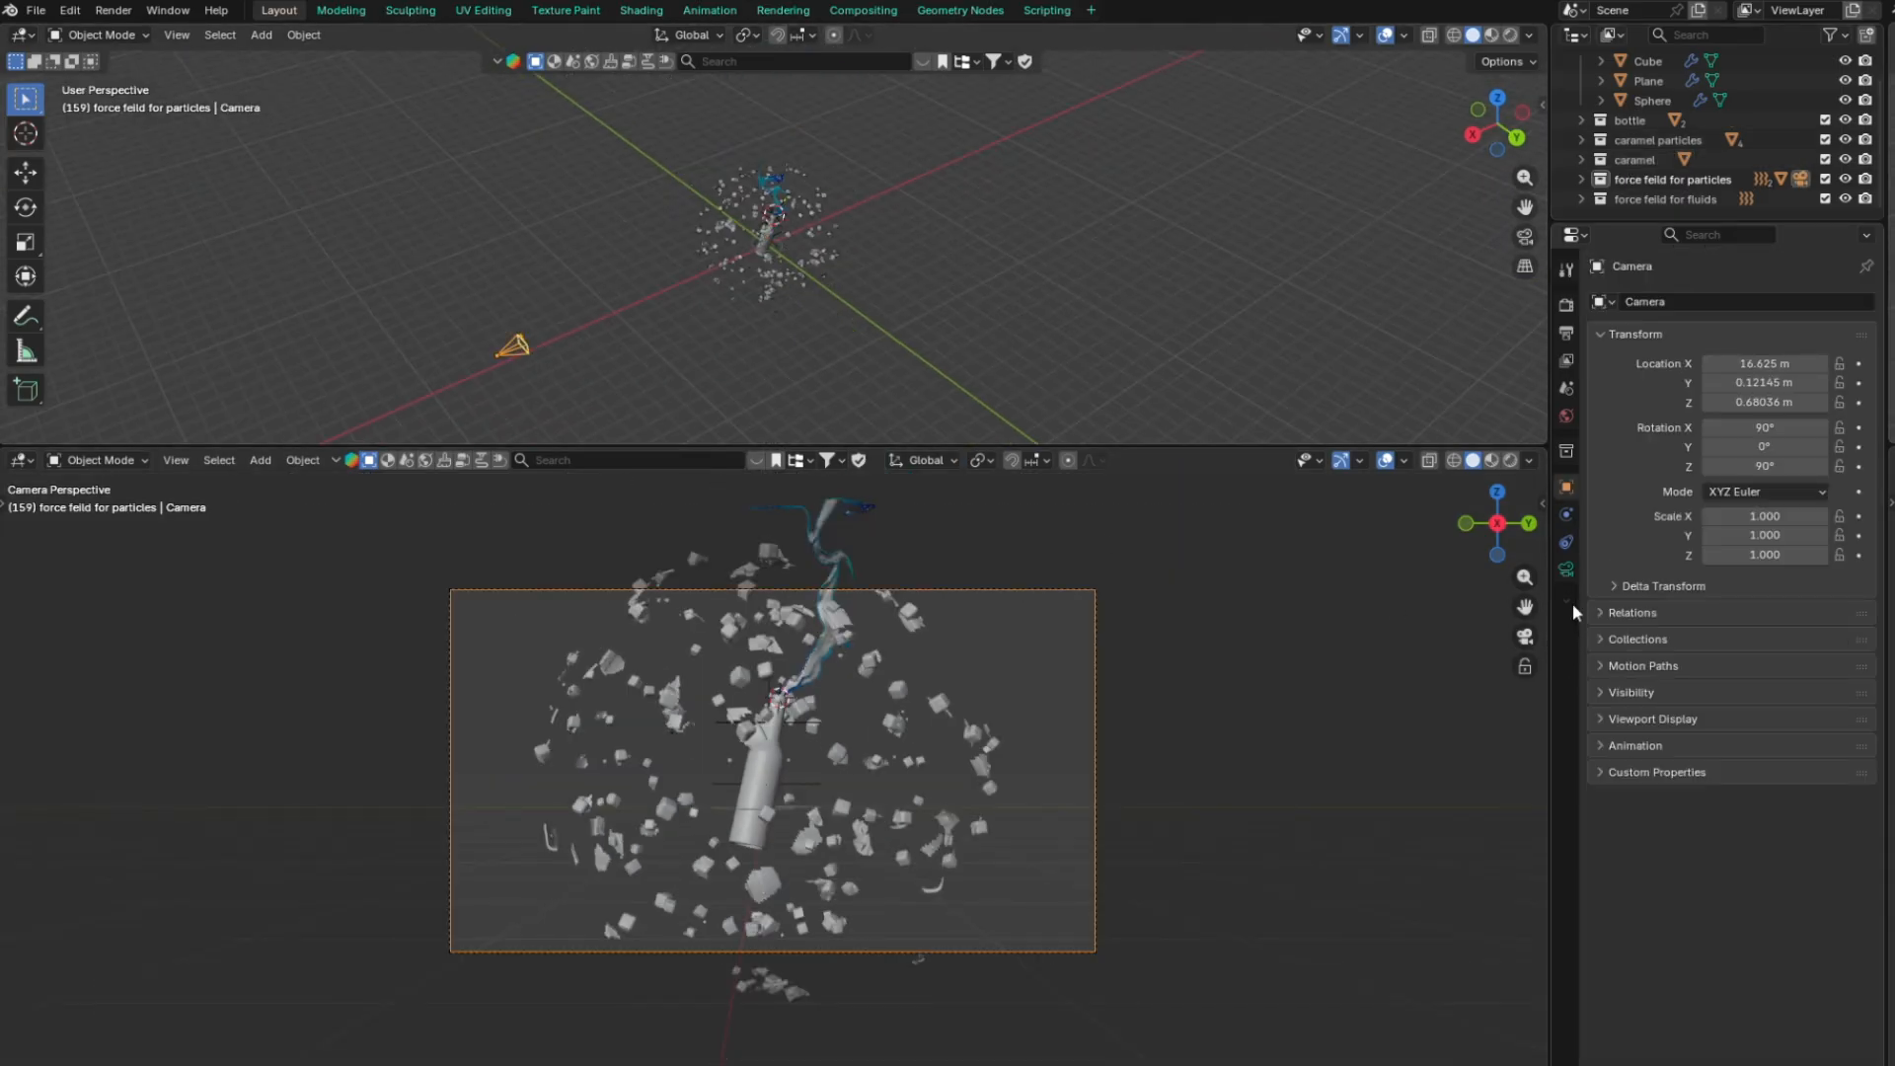
{"action": "left_click", "coordinate": [1566, 569]}
{"action": "left_click", "coordinate": [1640, 658]}
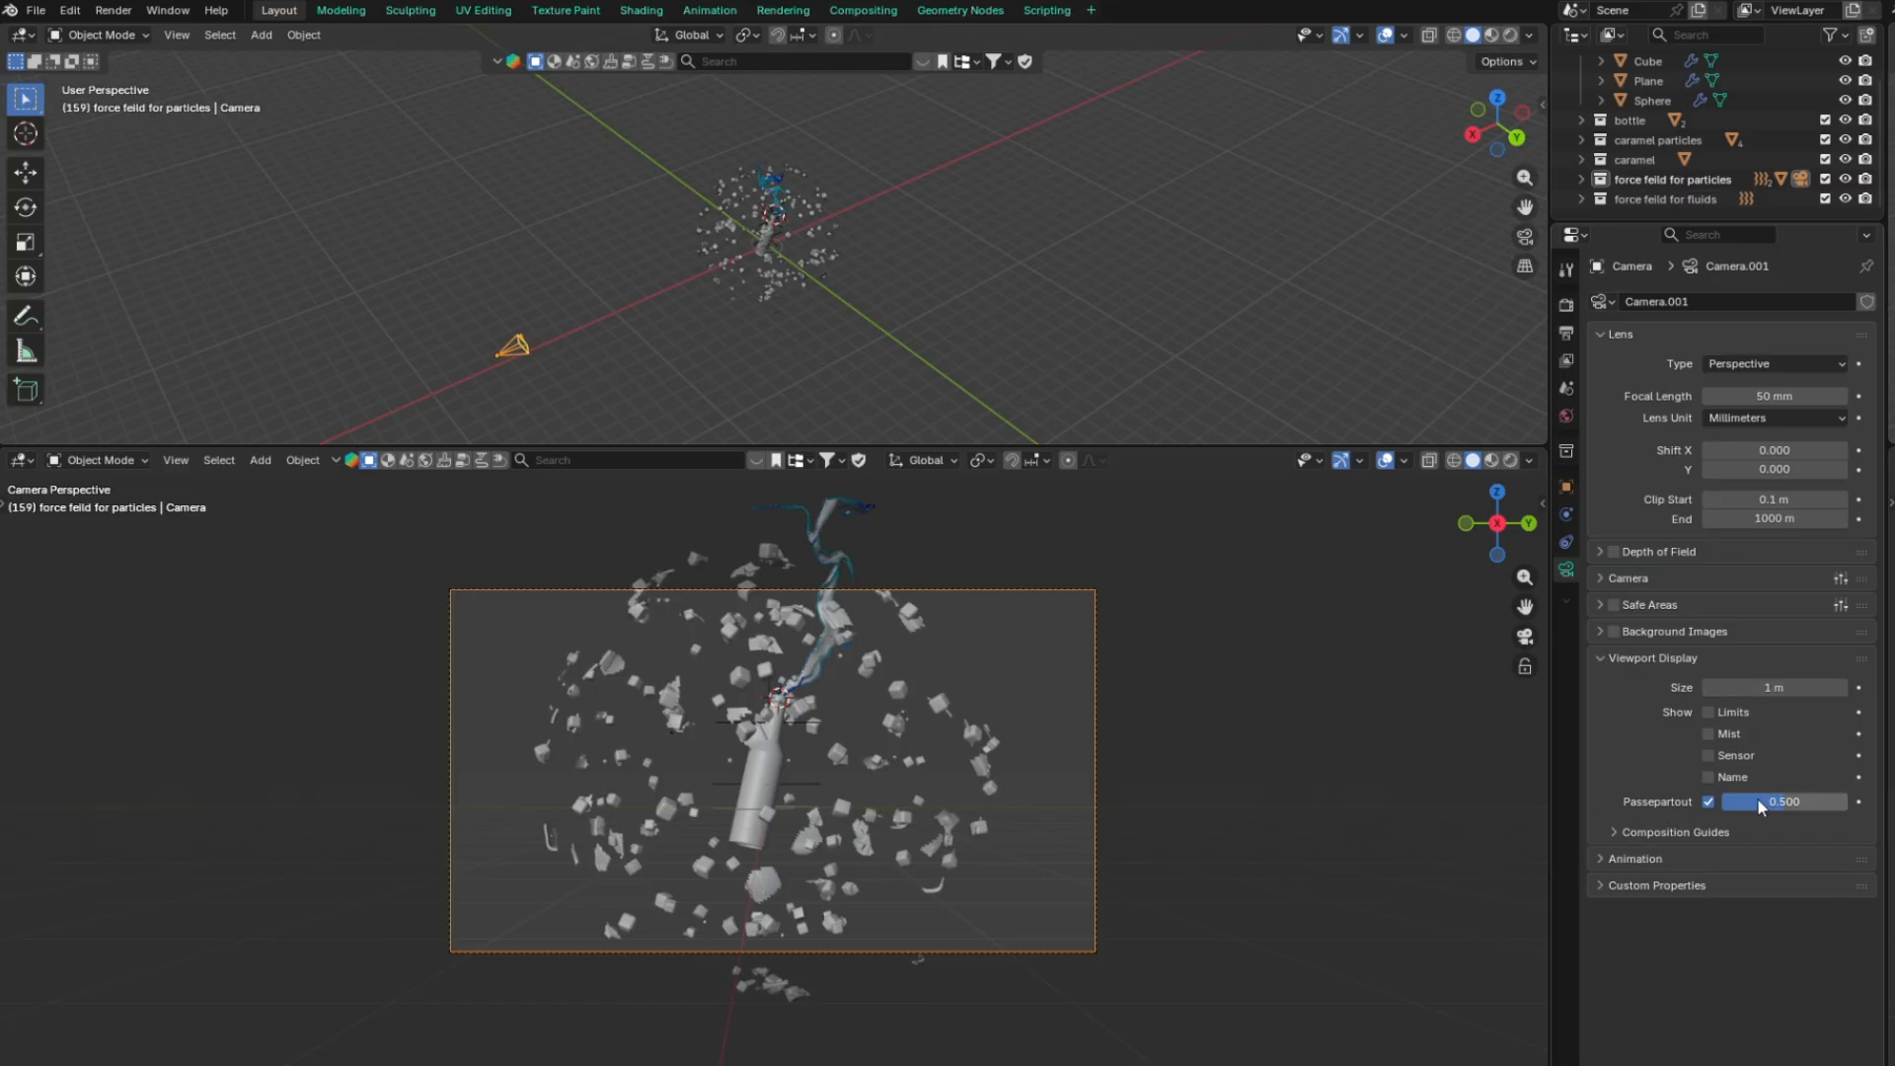
{"action": "left_click_drag", "start_coordinate": [1771, 802], "coordinate": [1848, 801]}
{"action": "left_click", "coordinate": [1146, 333]}
{"action": "key", "text": "KP_0"}
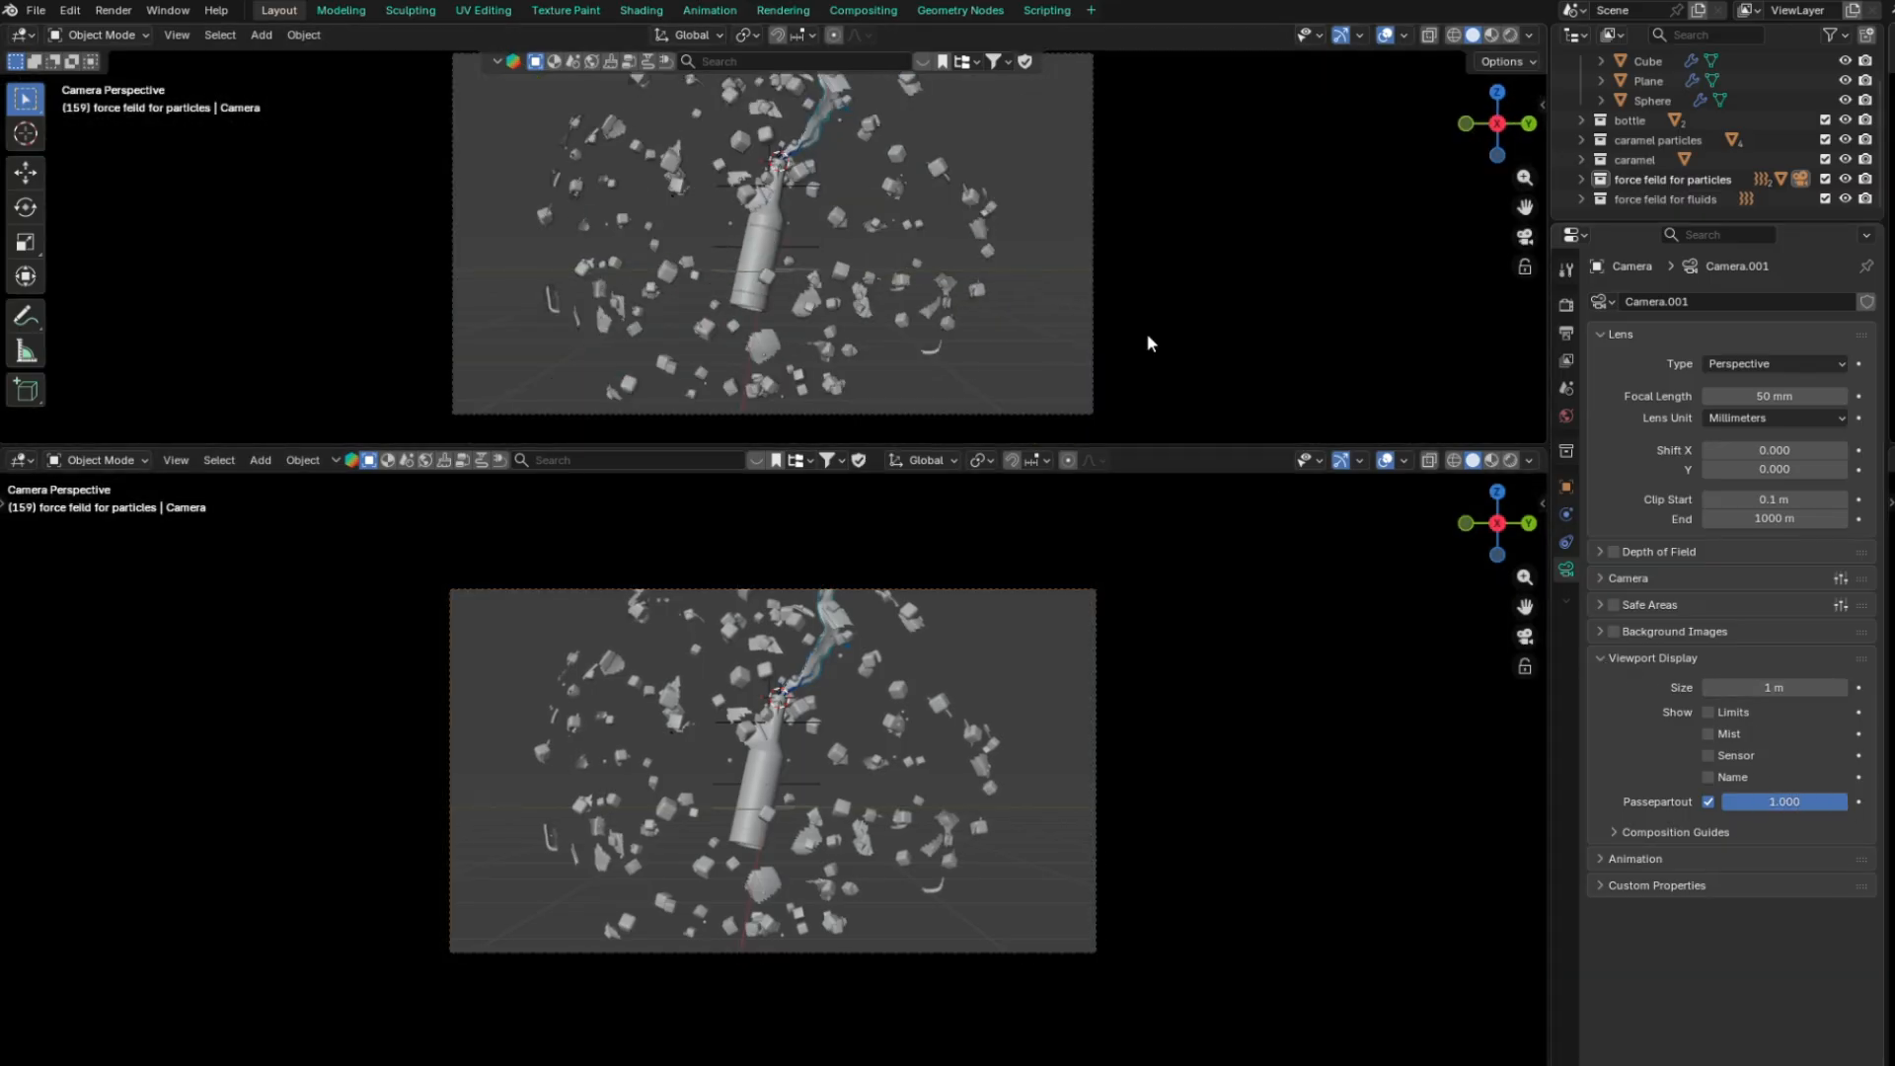
Switch the upper viewport to rendered shading and set the world background colour to black
{"action": "left_click", "coordinate": [1509, 35]}
{"action": "left_click", "coordinate": [1566, 415]}
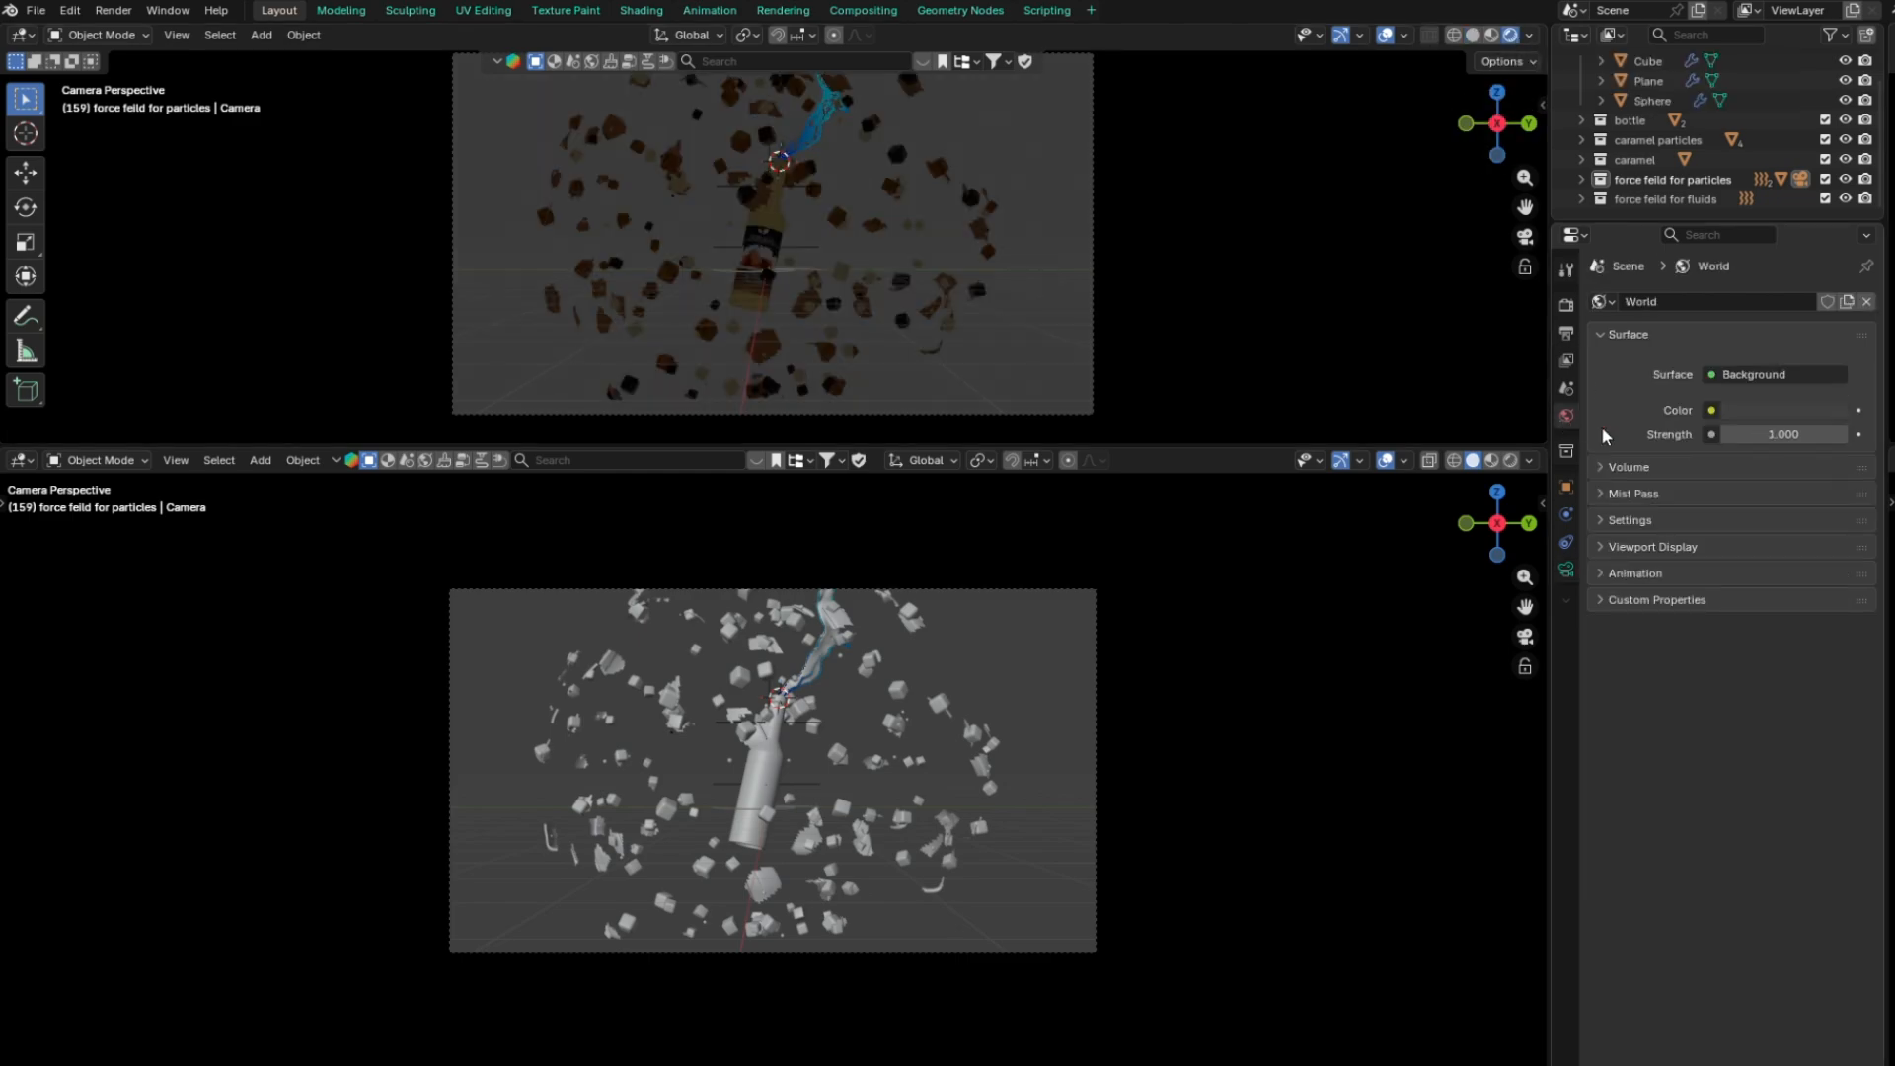
{"action": "left_click", "coordinate": [1821, 410]}
{"action": "left_click_drag", "start_coordinate": [1839, 207], "coordinate": [1832, 221]}
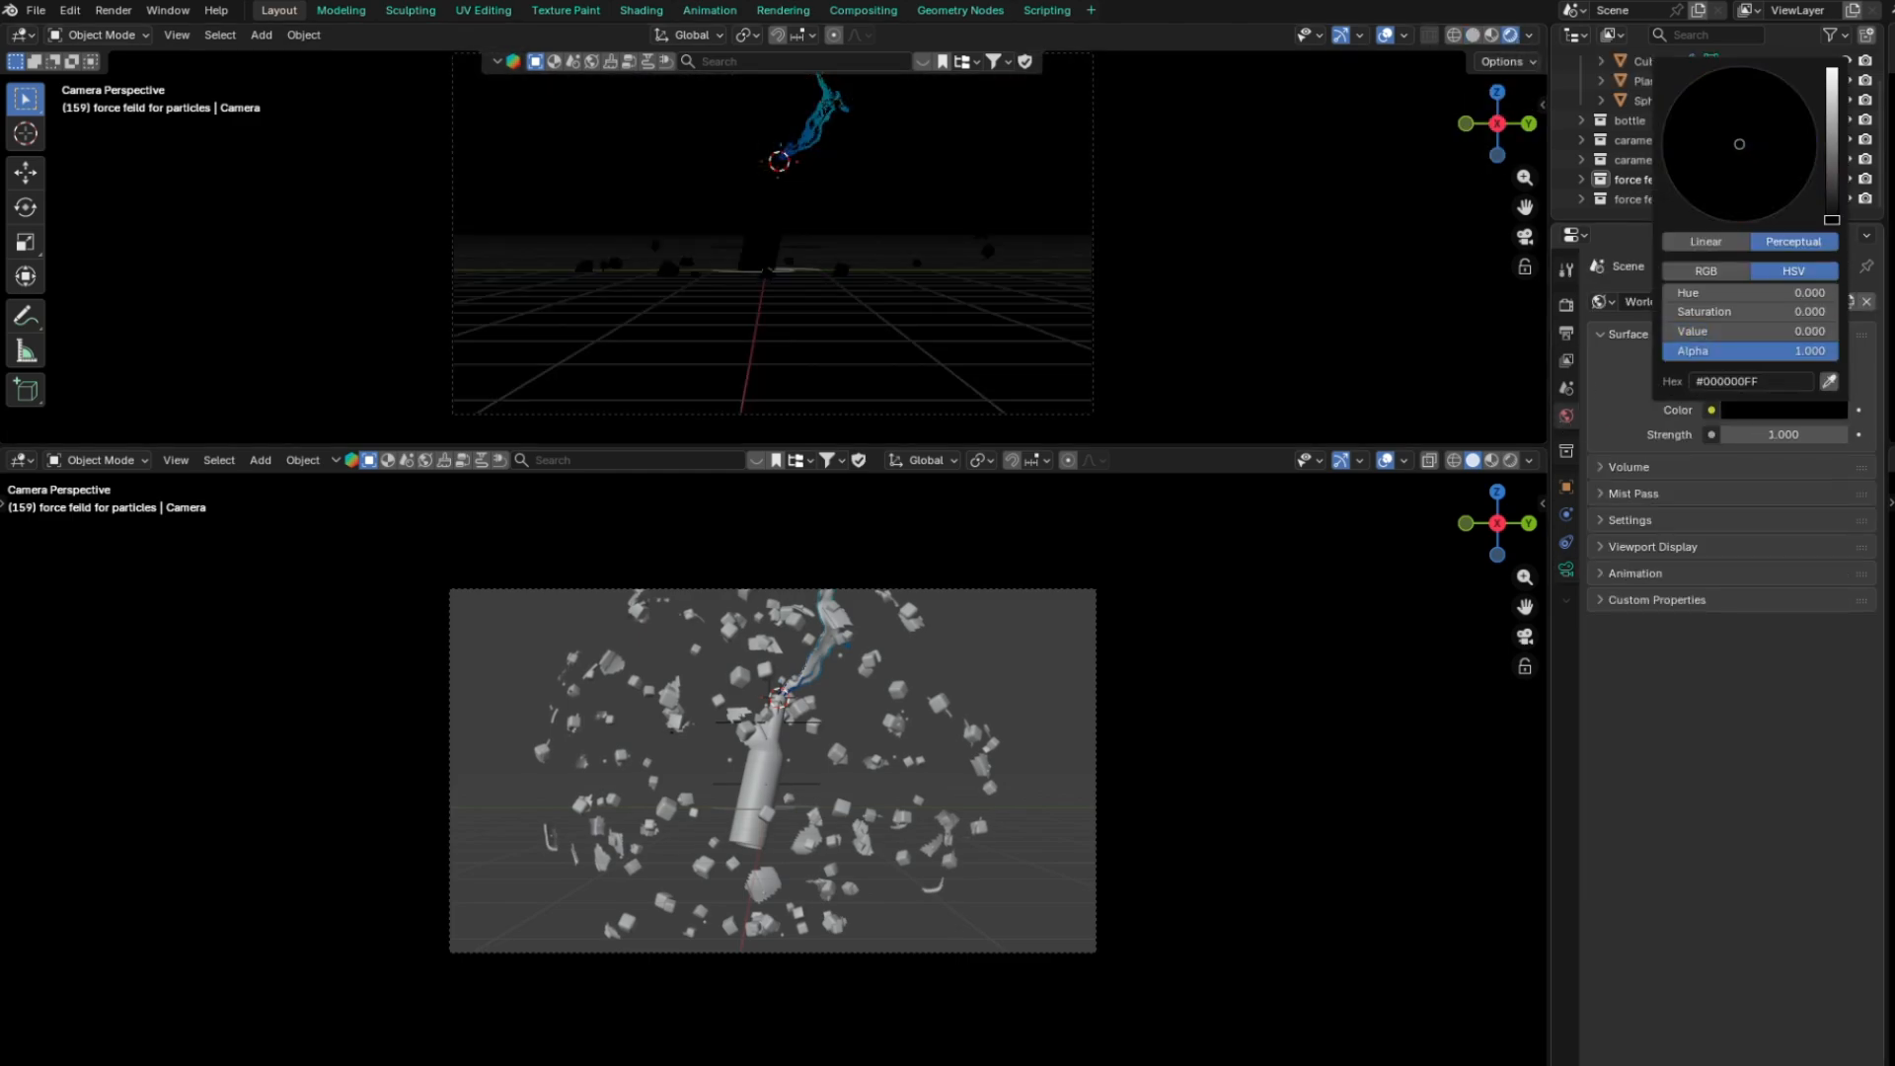
Set the render engine to Cycles and its device to GPU Compute
{"action": "left_click", "coordinate": [1566, 304]}
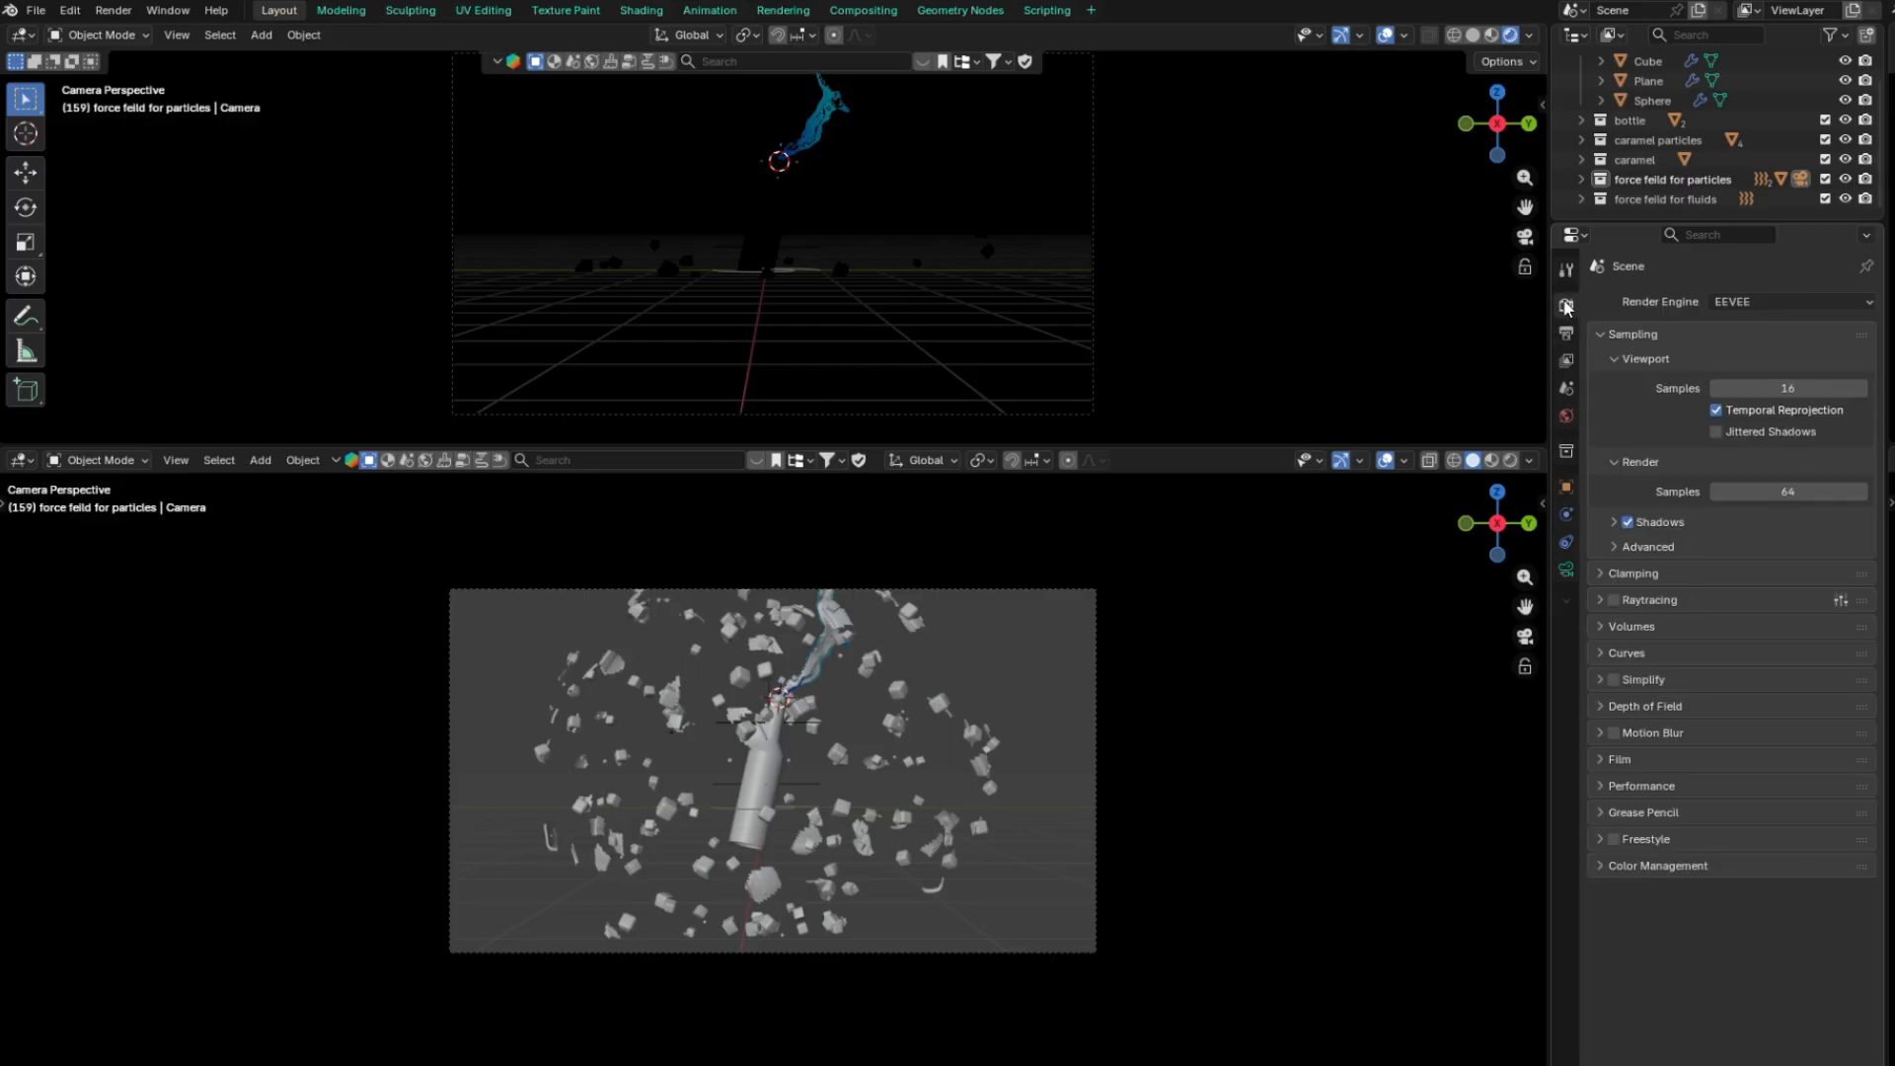
{"action": "left_click", "coordinate": [1814, 301]}
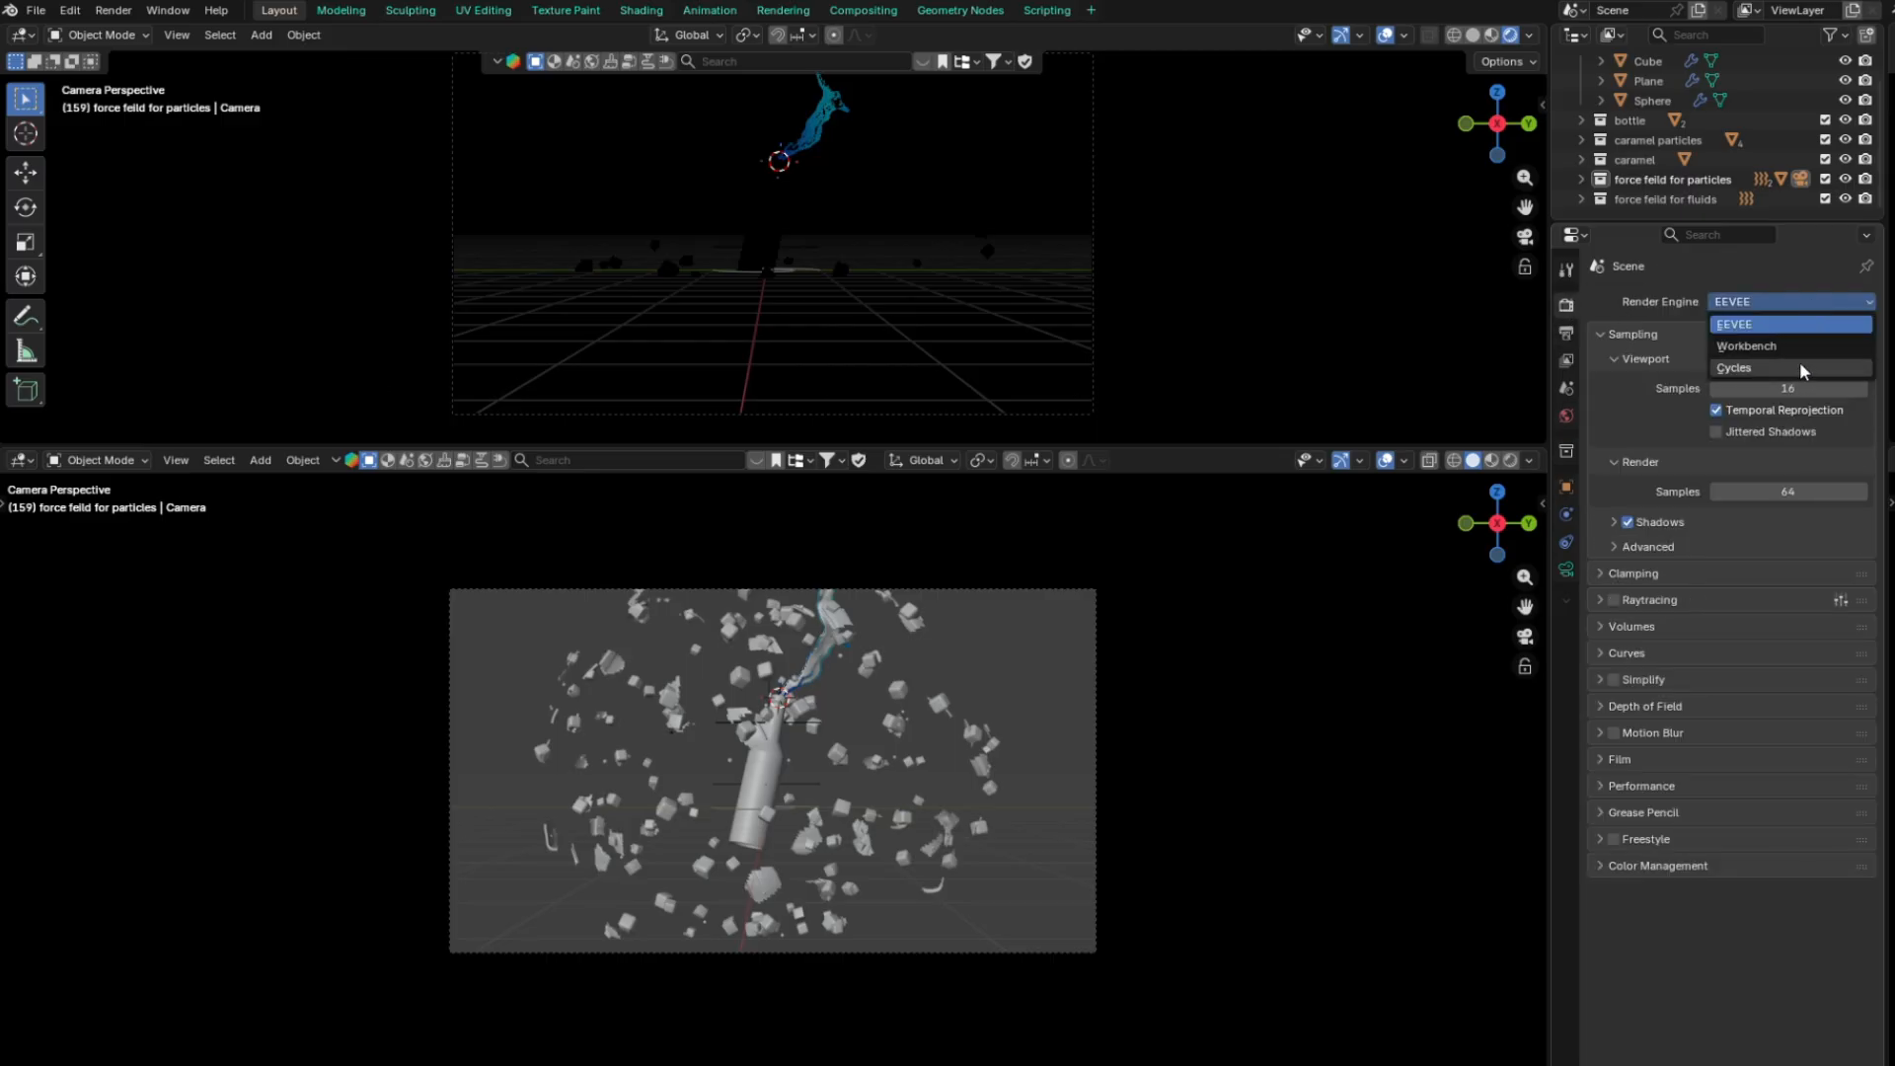
{"action": "left_click", "coordinate": [1798, 365]}
{"action": "left_click", "coordinate": [1763, 326]}
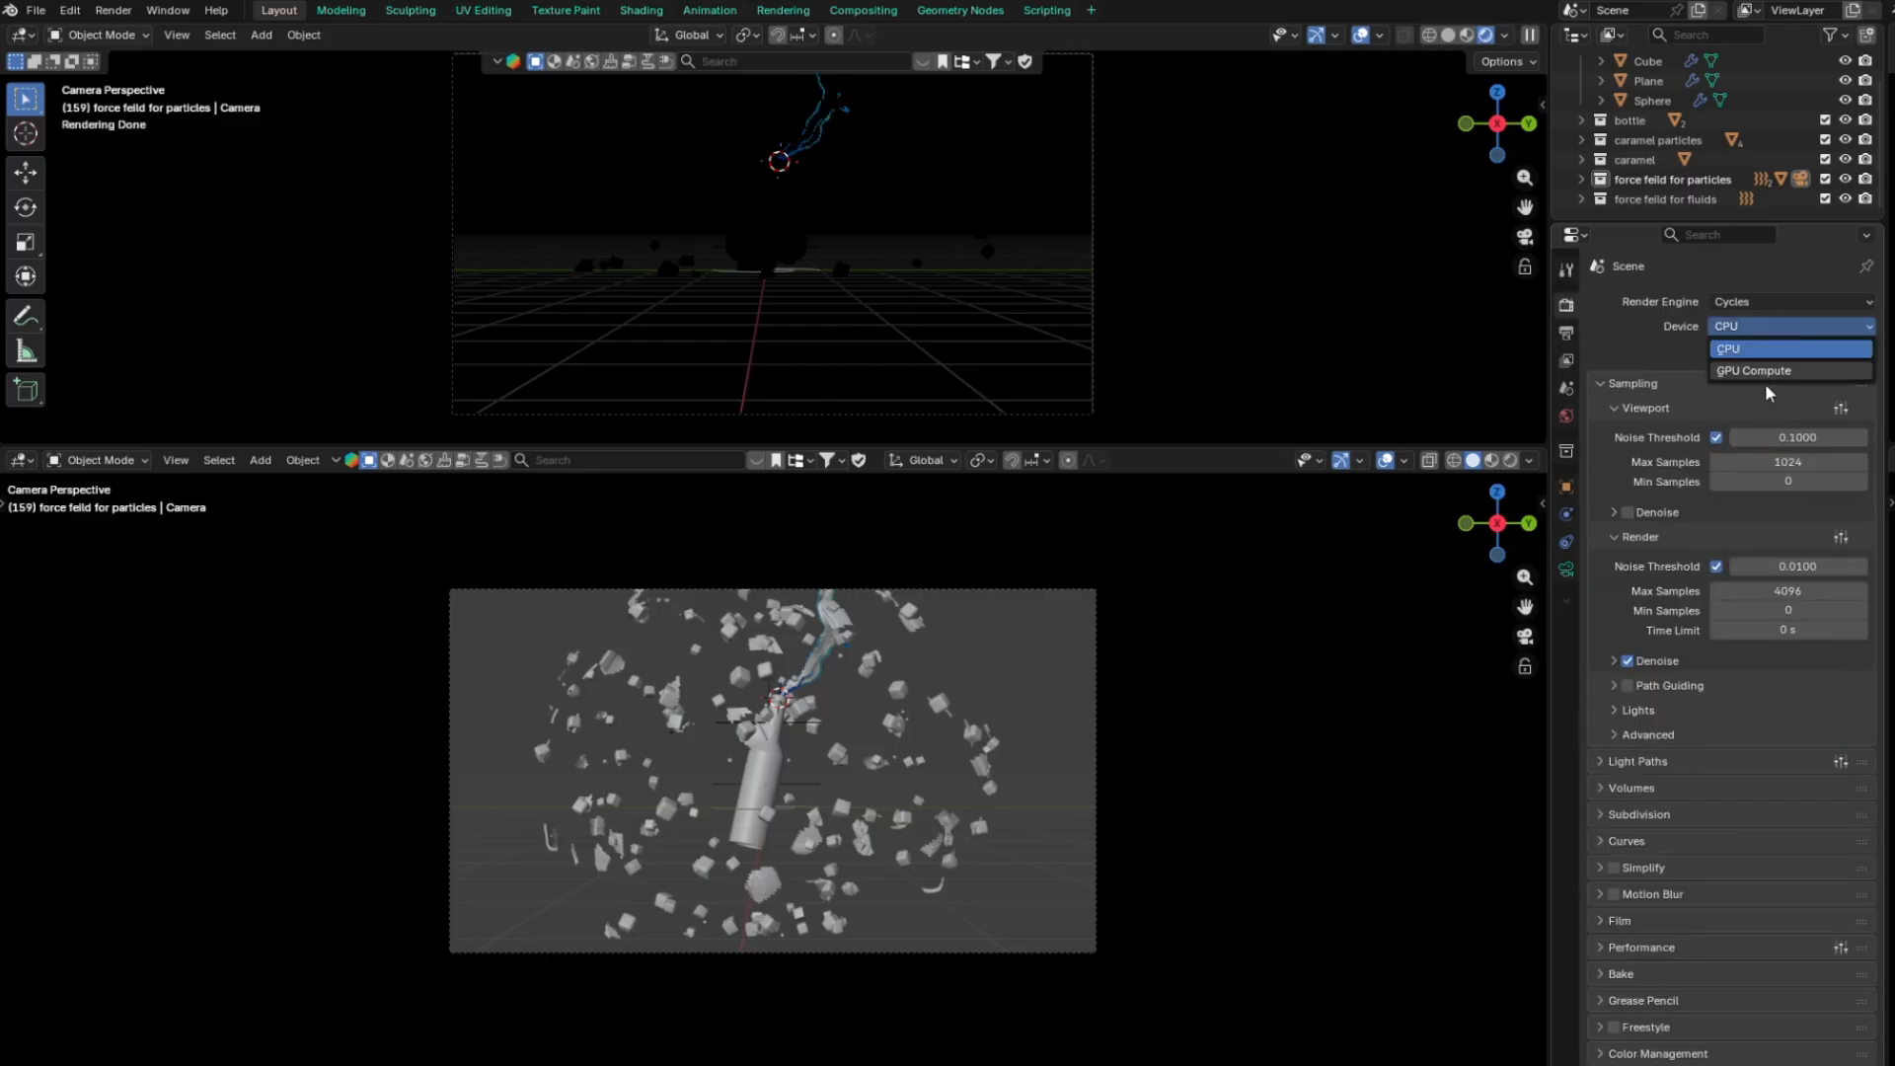
{"action": "left_click", "coordinate": [1764, 372]}
Set the maximum samples to 100 for both the viewport and the final render
{"action": "left_click", "coordinate": [1808, 481]}
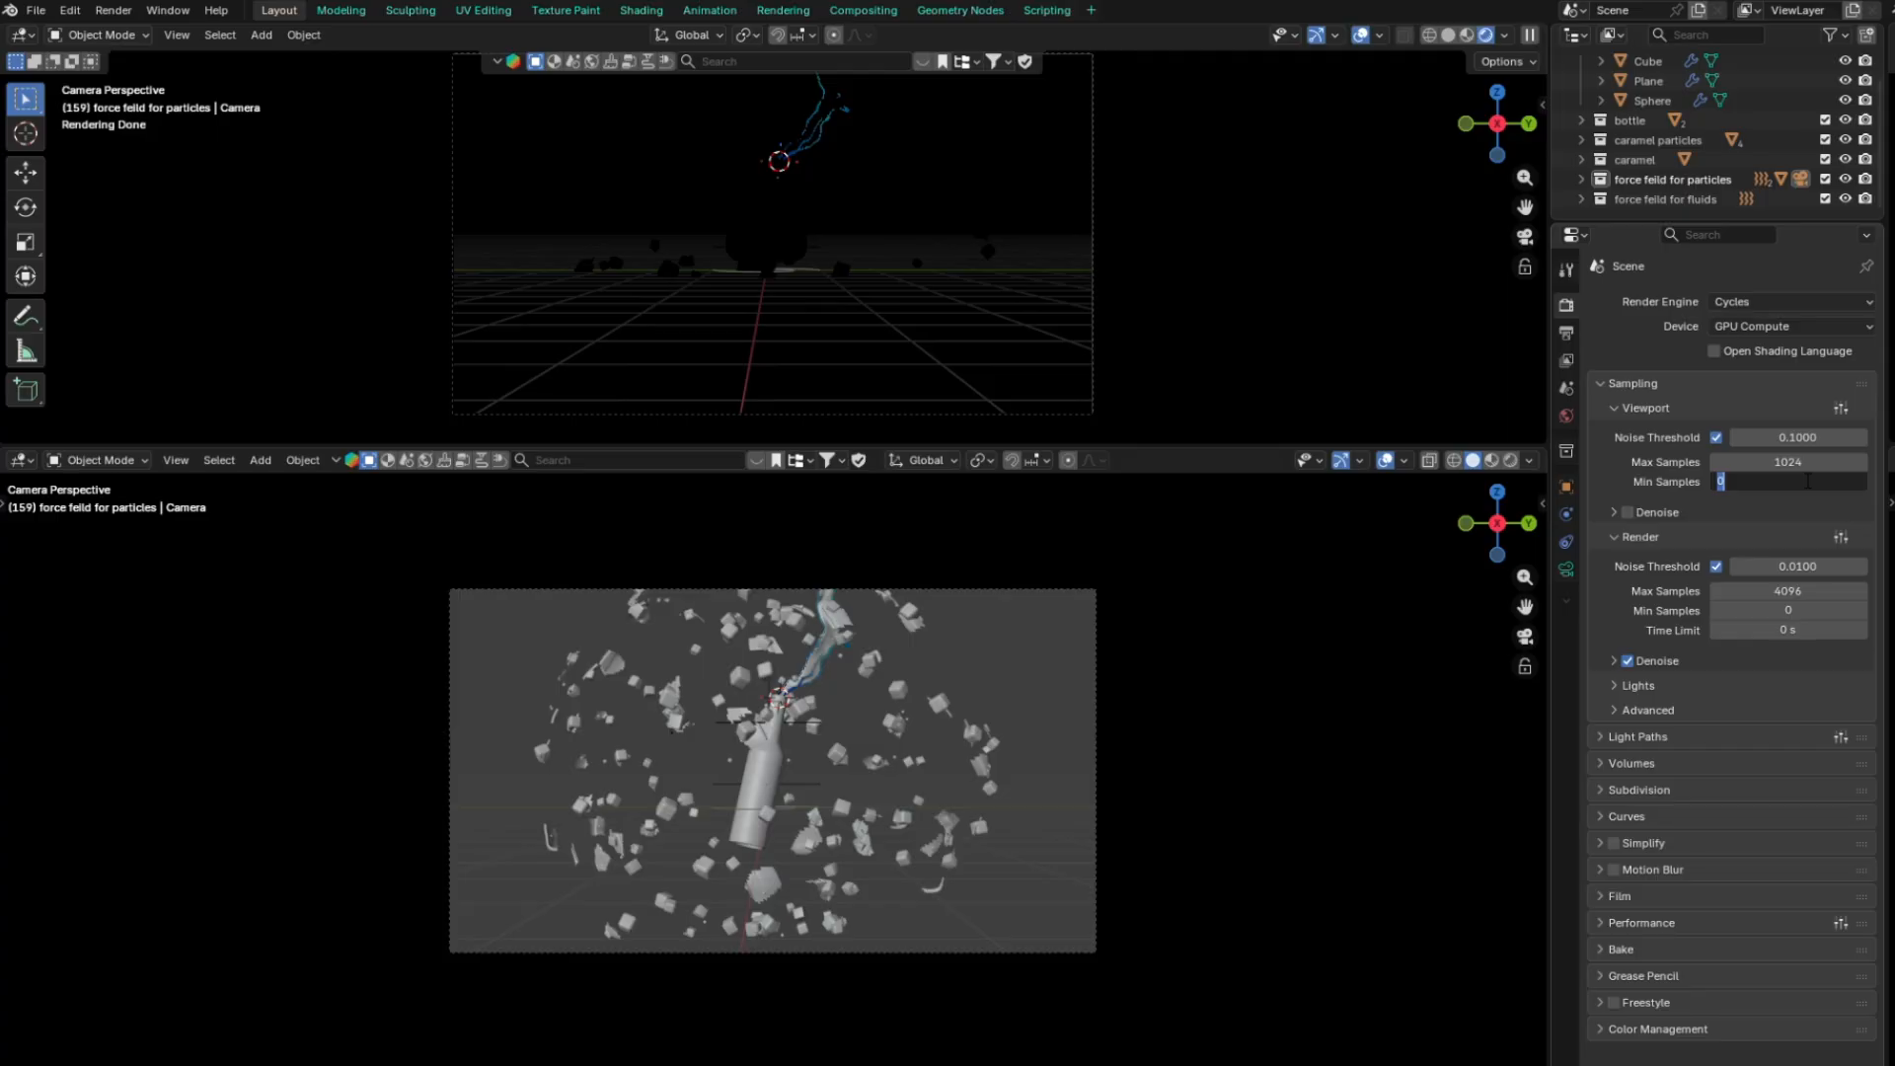
{"action": "key", "text": "Return"}
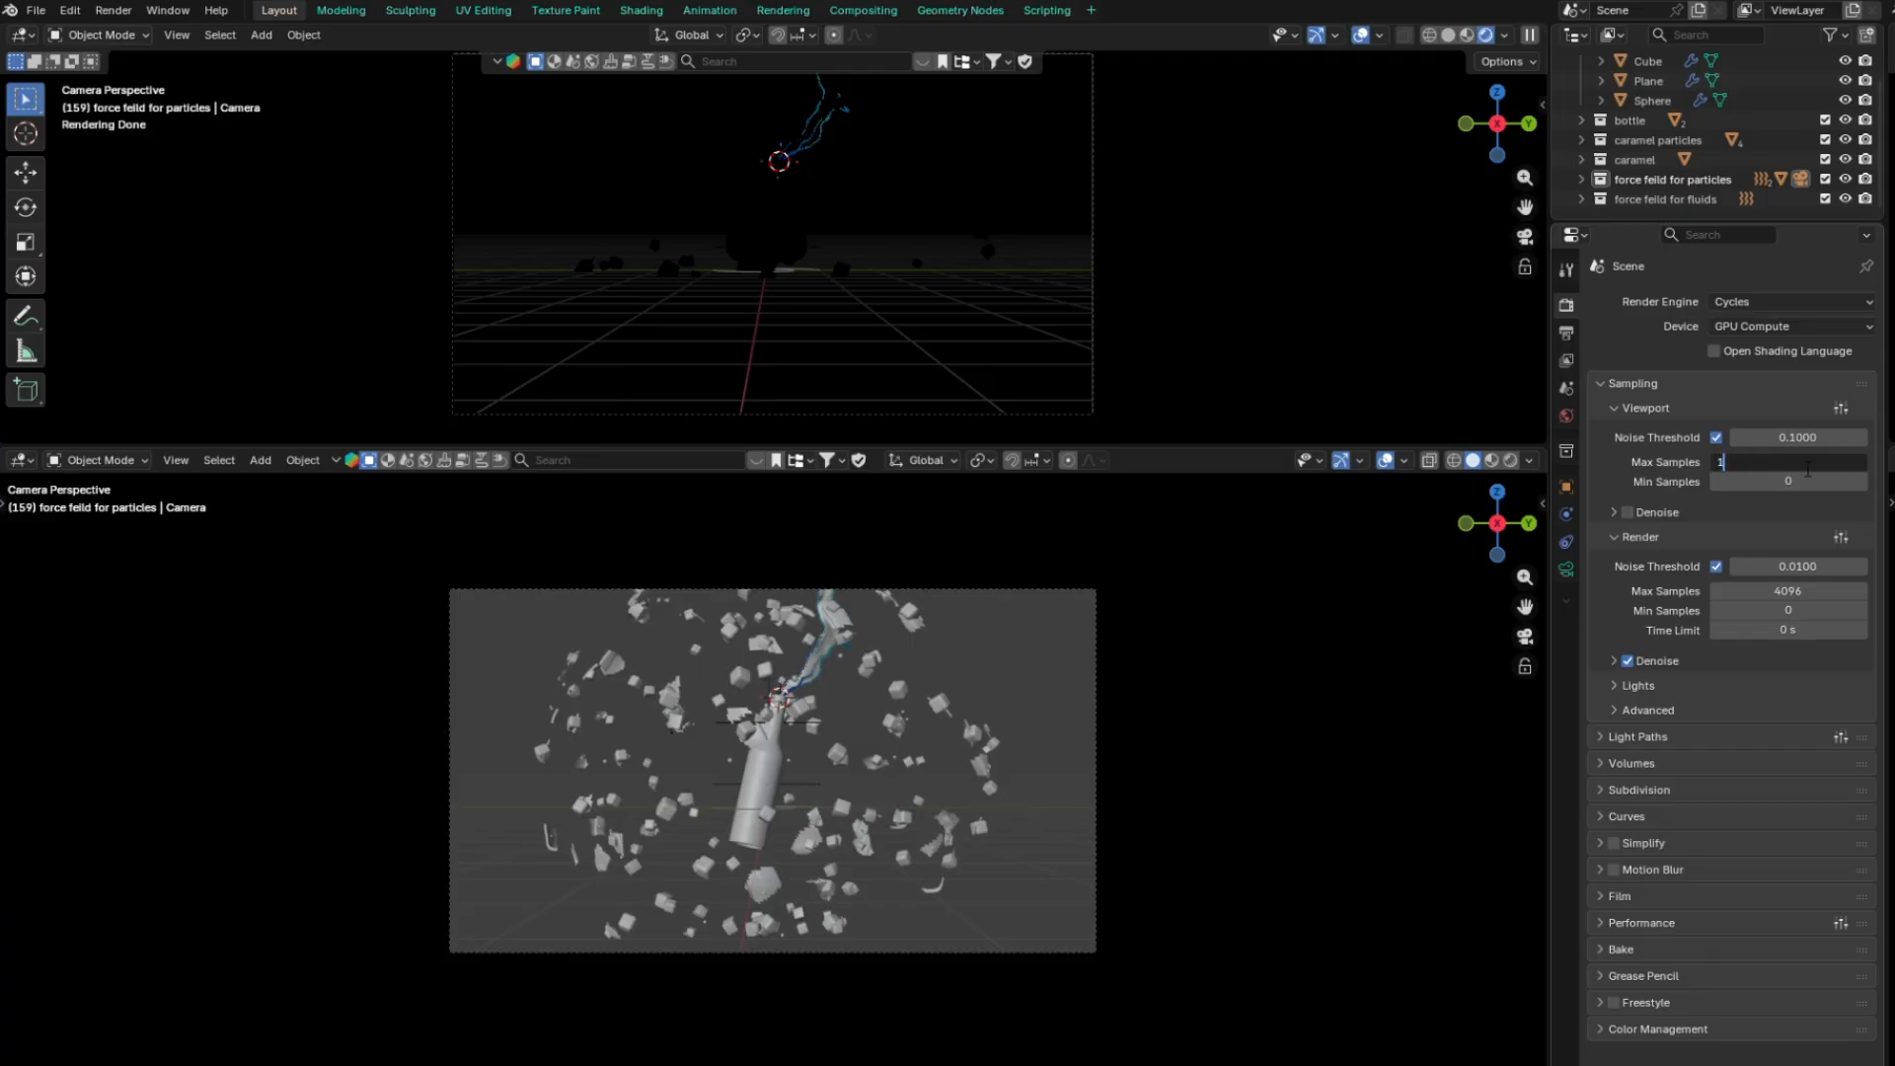
{"action": "left_click", "coordinate": [1763, 592]}
{"action": "type", "text": "100"}
{"action": "key", "text": "Return"}
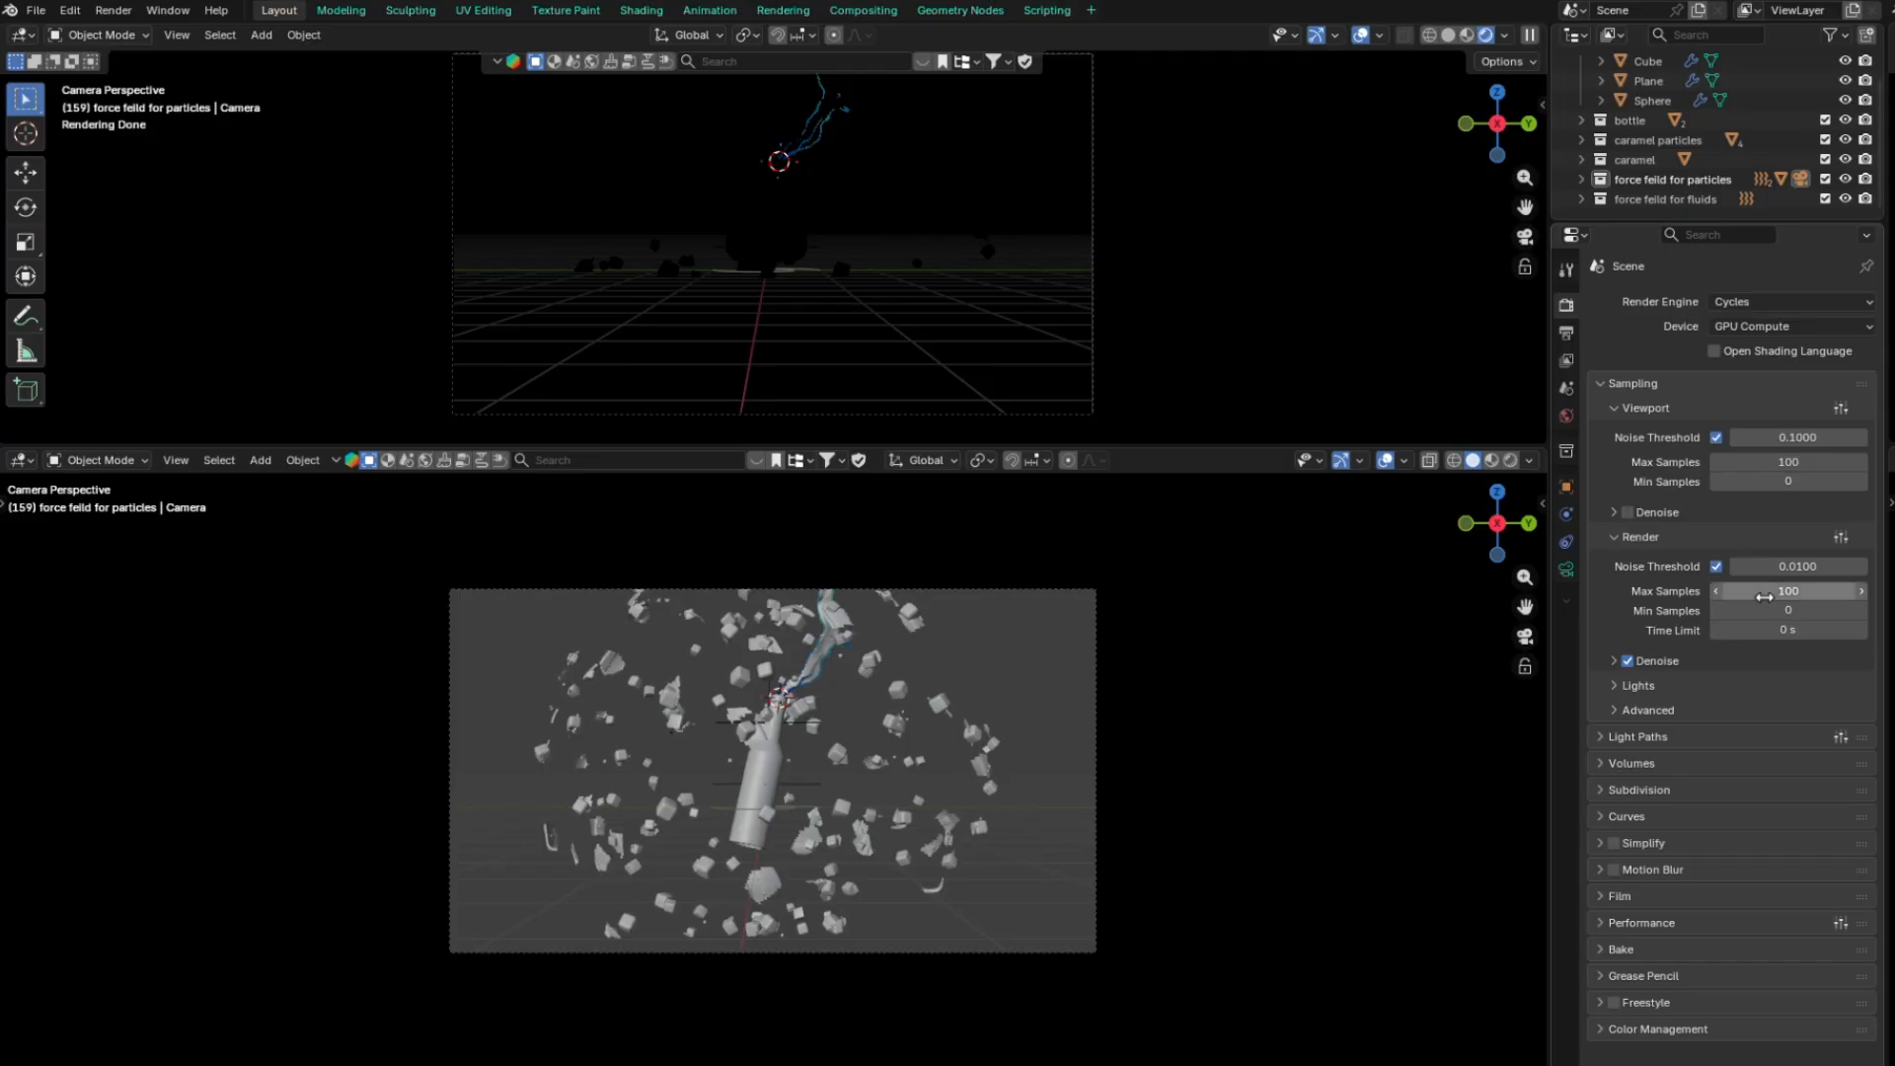
Set the total and transmission light path bounces to 32
{"action": "left_click", "coordinate": [1604, 738]}
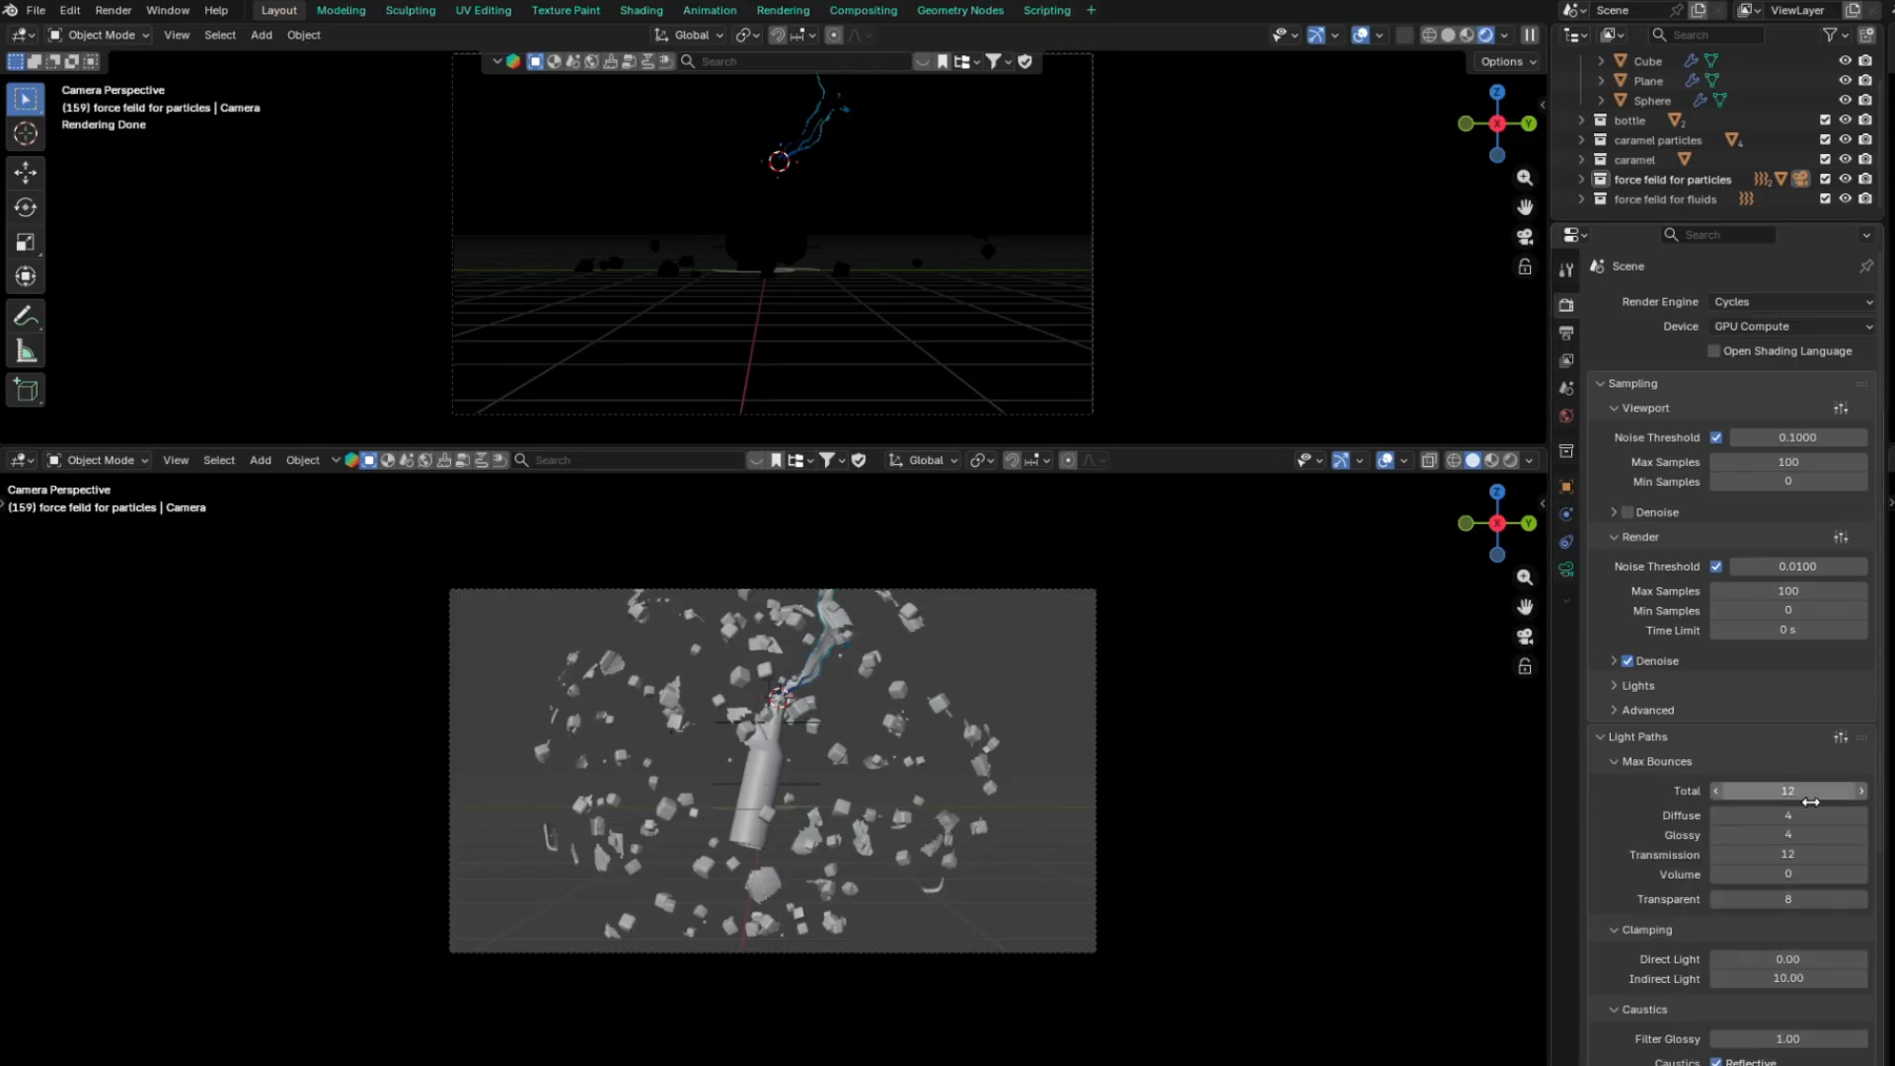
{"action": "key", "text": "Return"}
{"action": "left_click", "coordinate": [1793, 855]}
{"action": "type", "text": "32"}
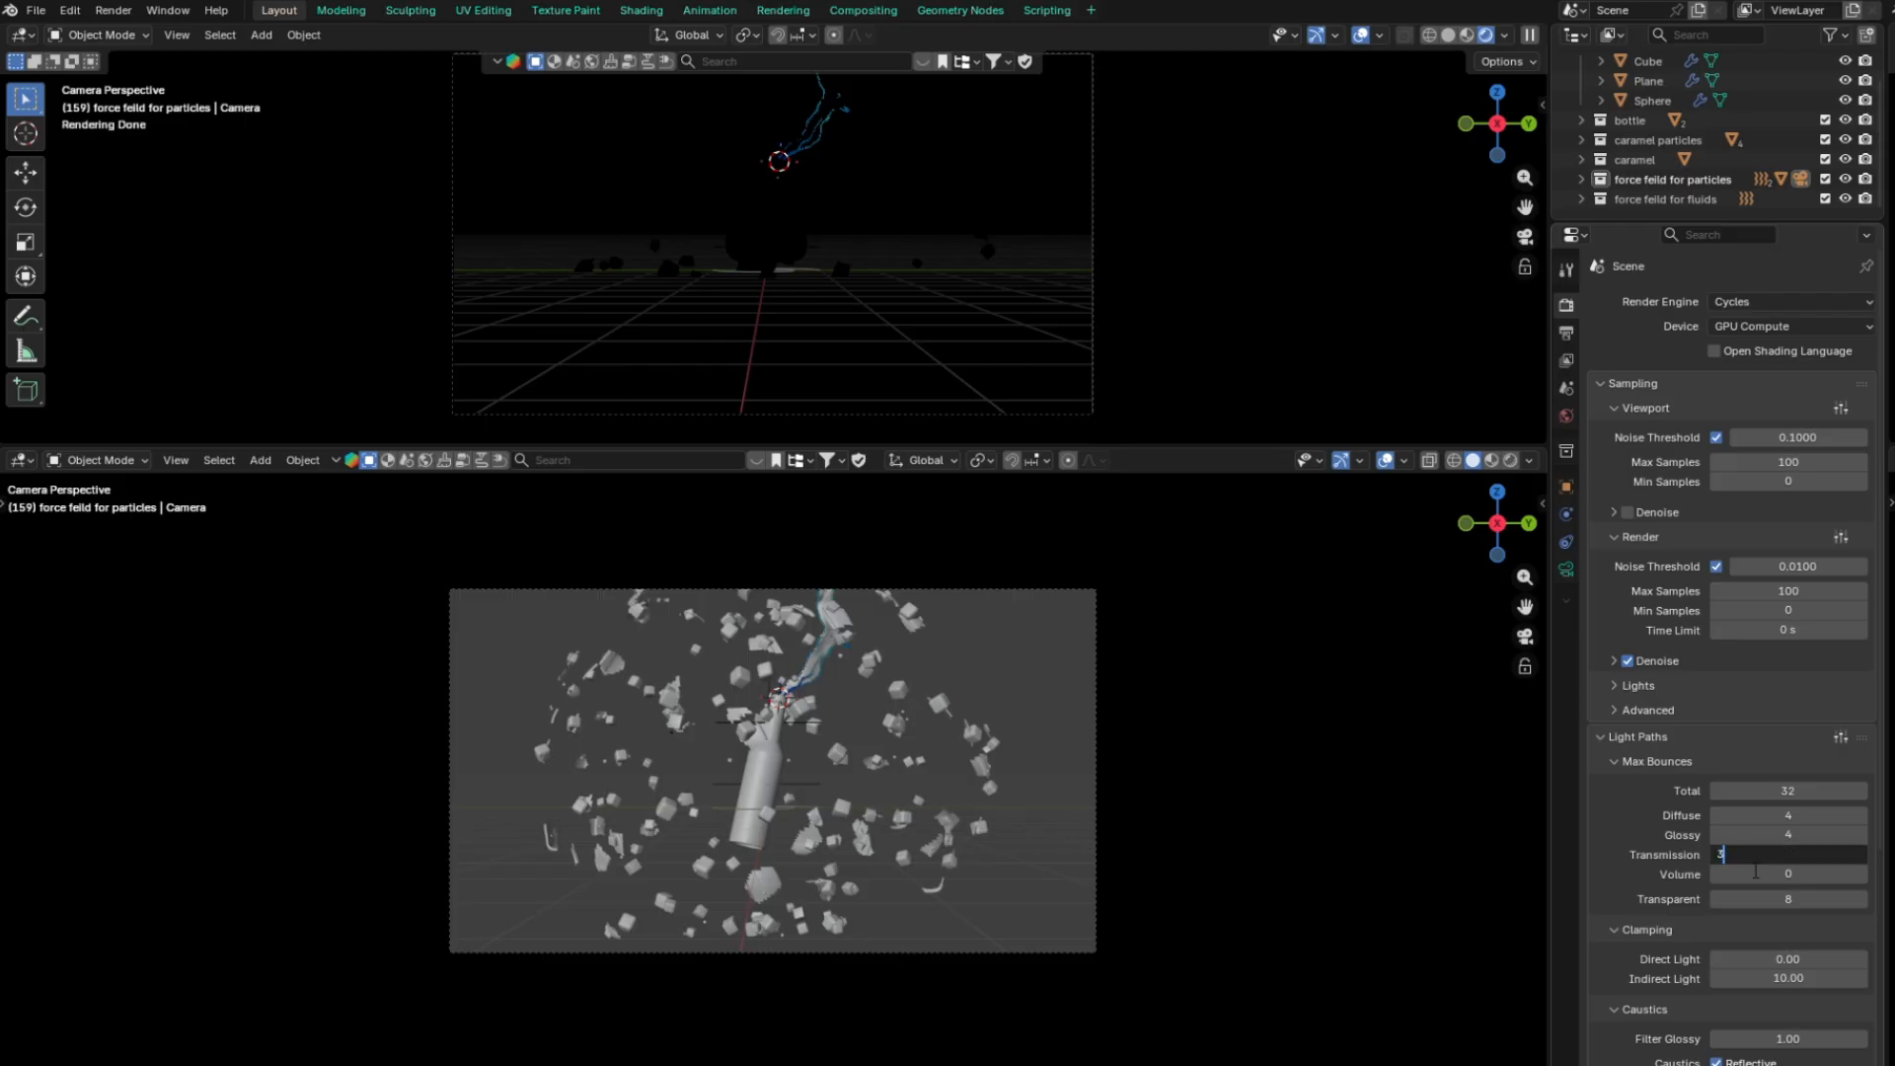
{"action": "key", "text": "Return"}
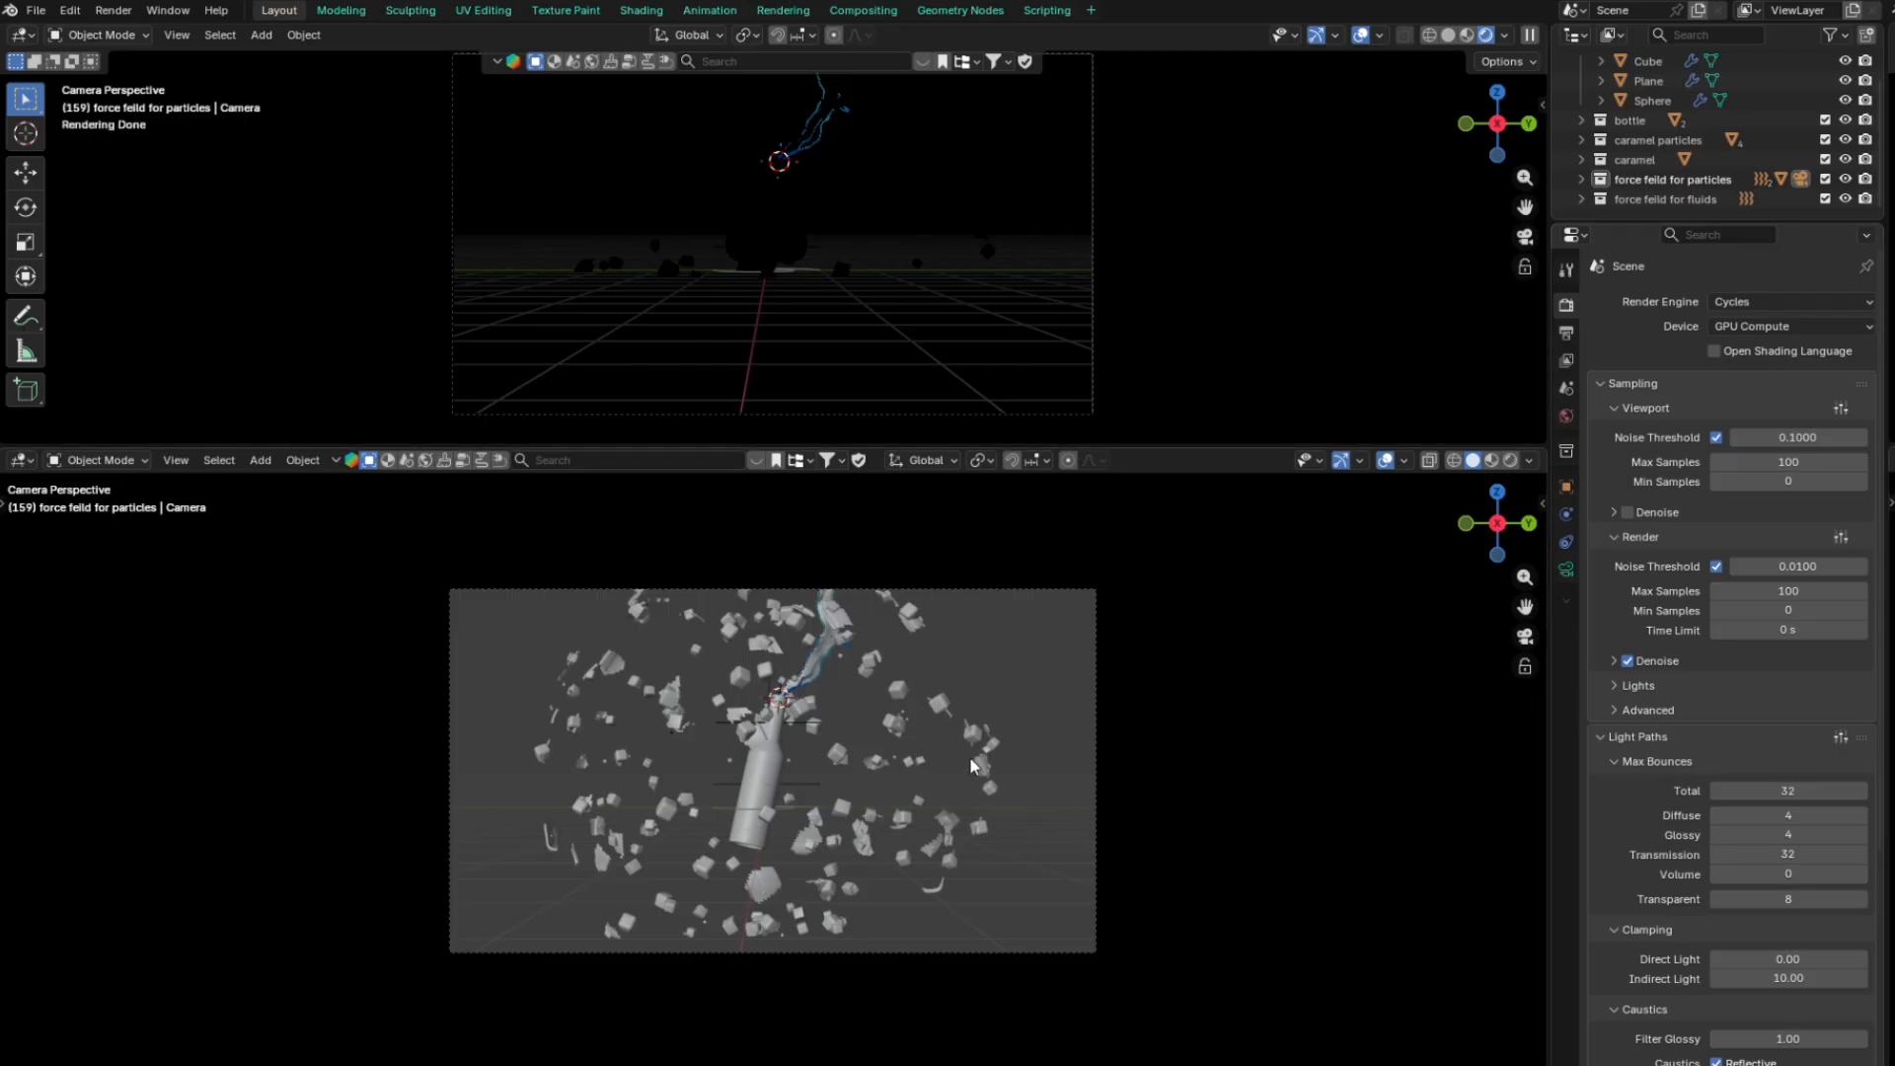
Select the bottle up close and display its material settings
{"action": "middle_click_drag", "start_coordinate": [959, 810], "coordinate": [871, 789]}
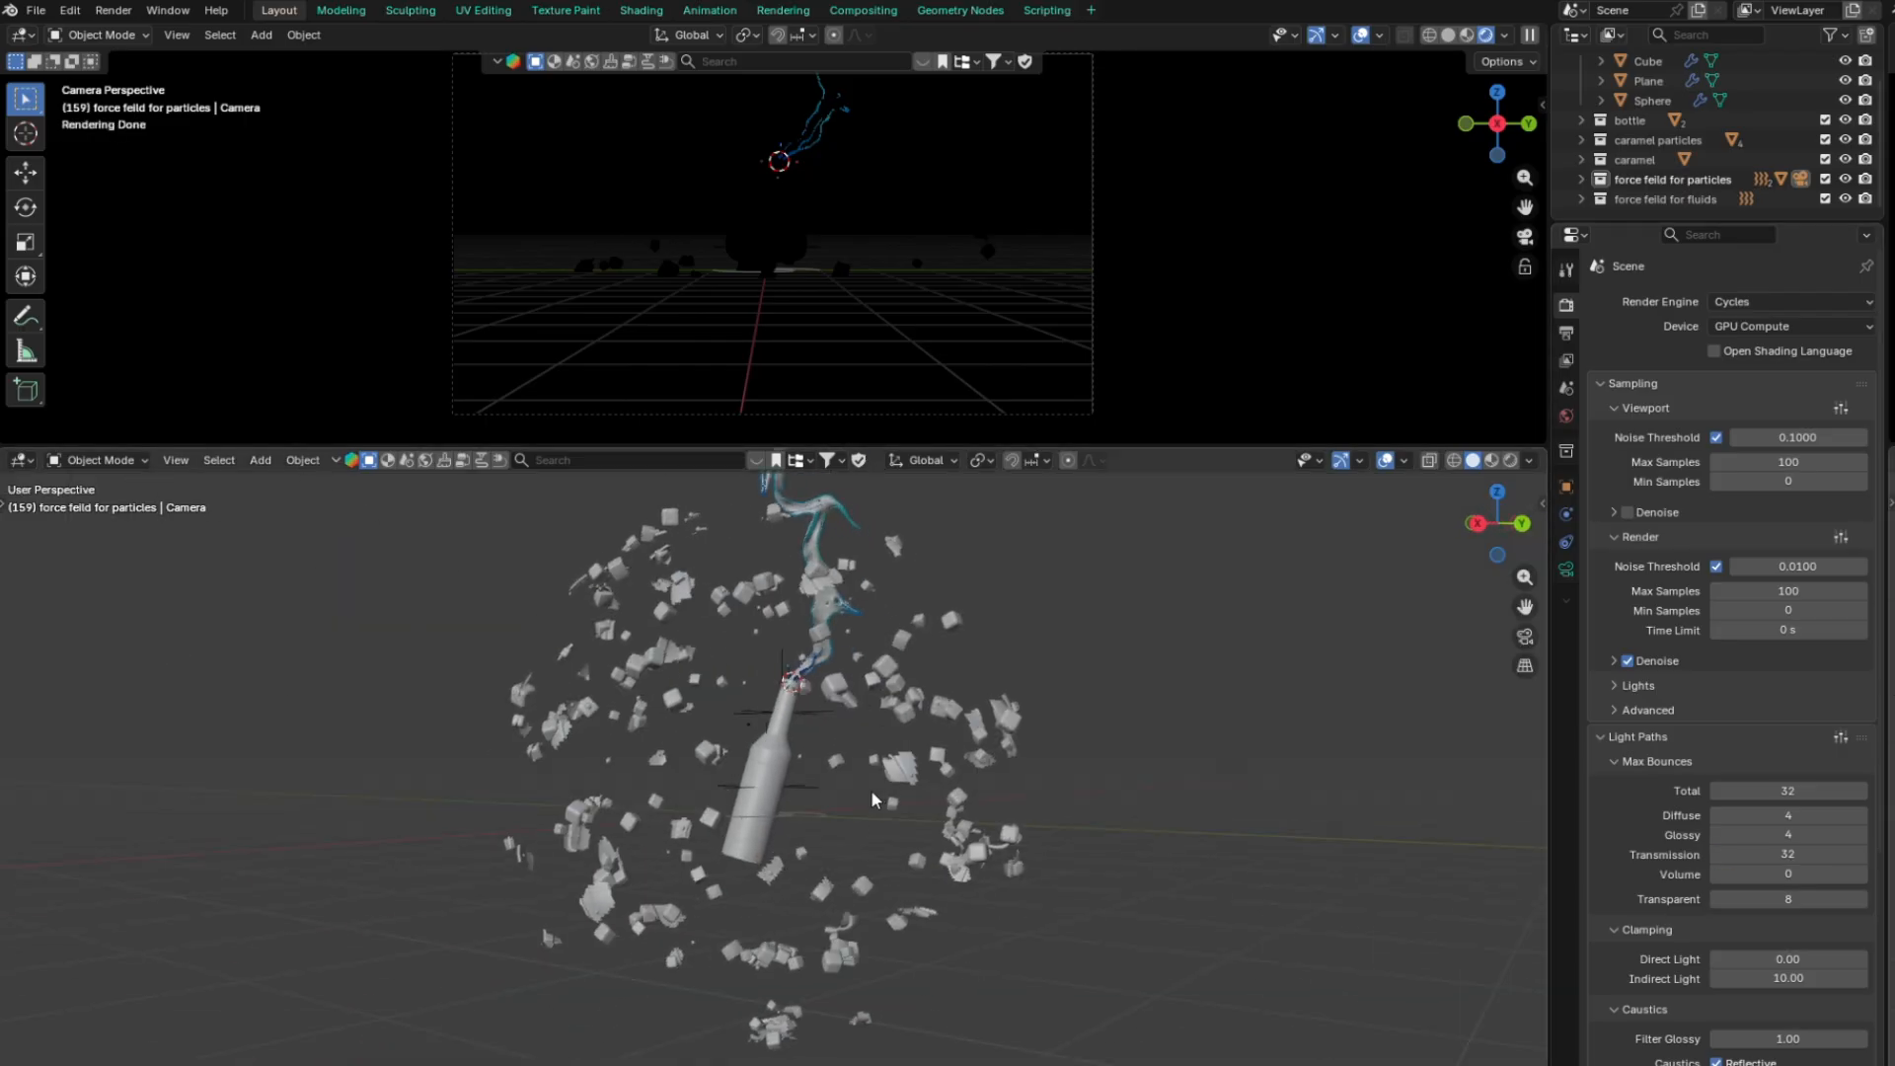
{"action": "scroll", "coordinate": [786, 748], "scroll_direction": "up", "scroll_amount": 3}
{"action": "left_click", "coordinate": [833, 579]}
{"action": "scroll", "coordinate": [835, 675], "scroll_direction": "up", "scroll_amount": 3}
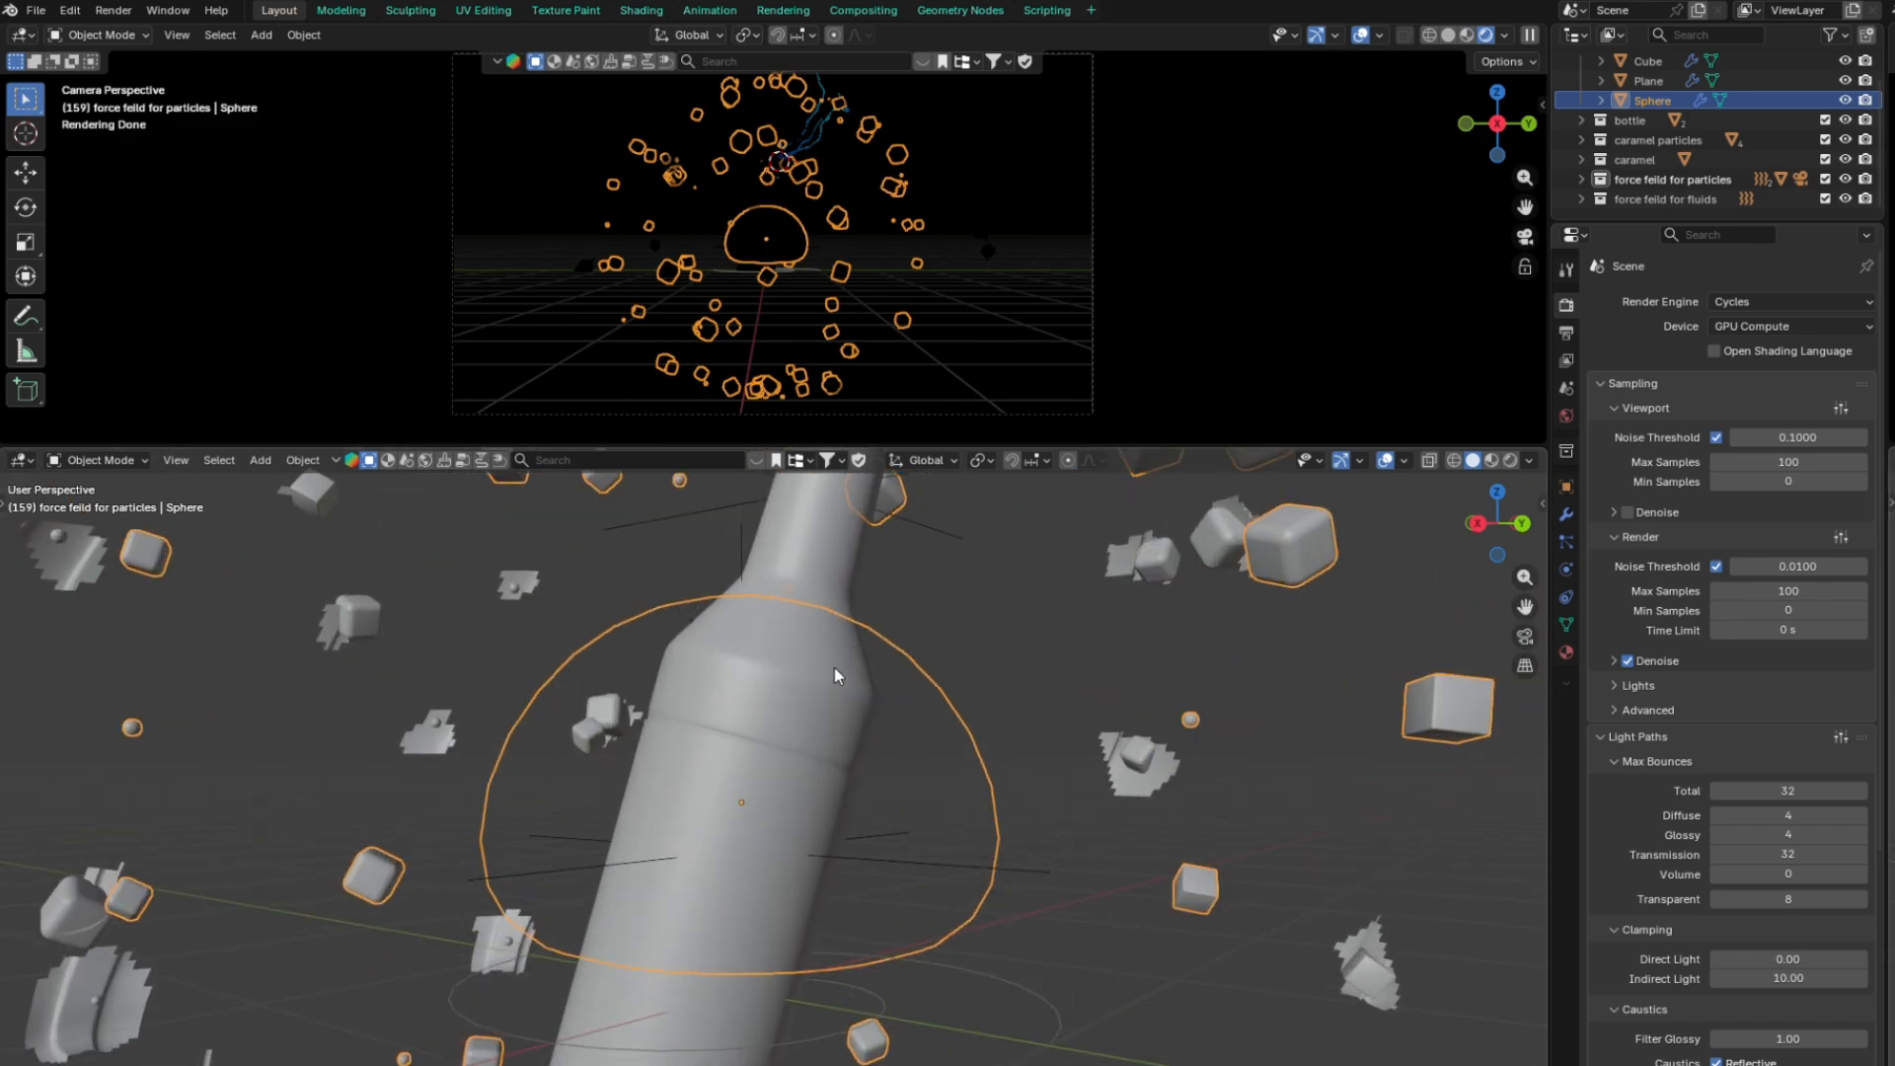
{"action": "left_click", "coordinate": [838, 569]}
{"action": "left_click", "coordinate": [1565, 656]}
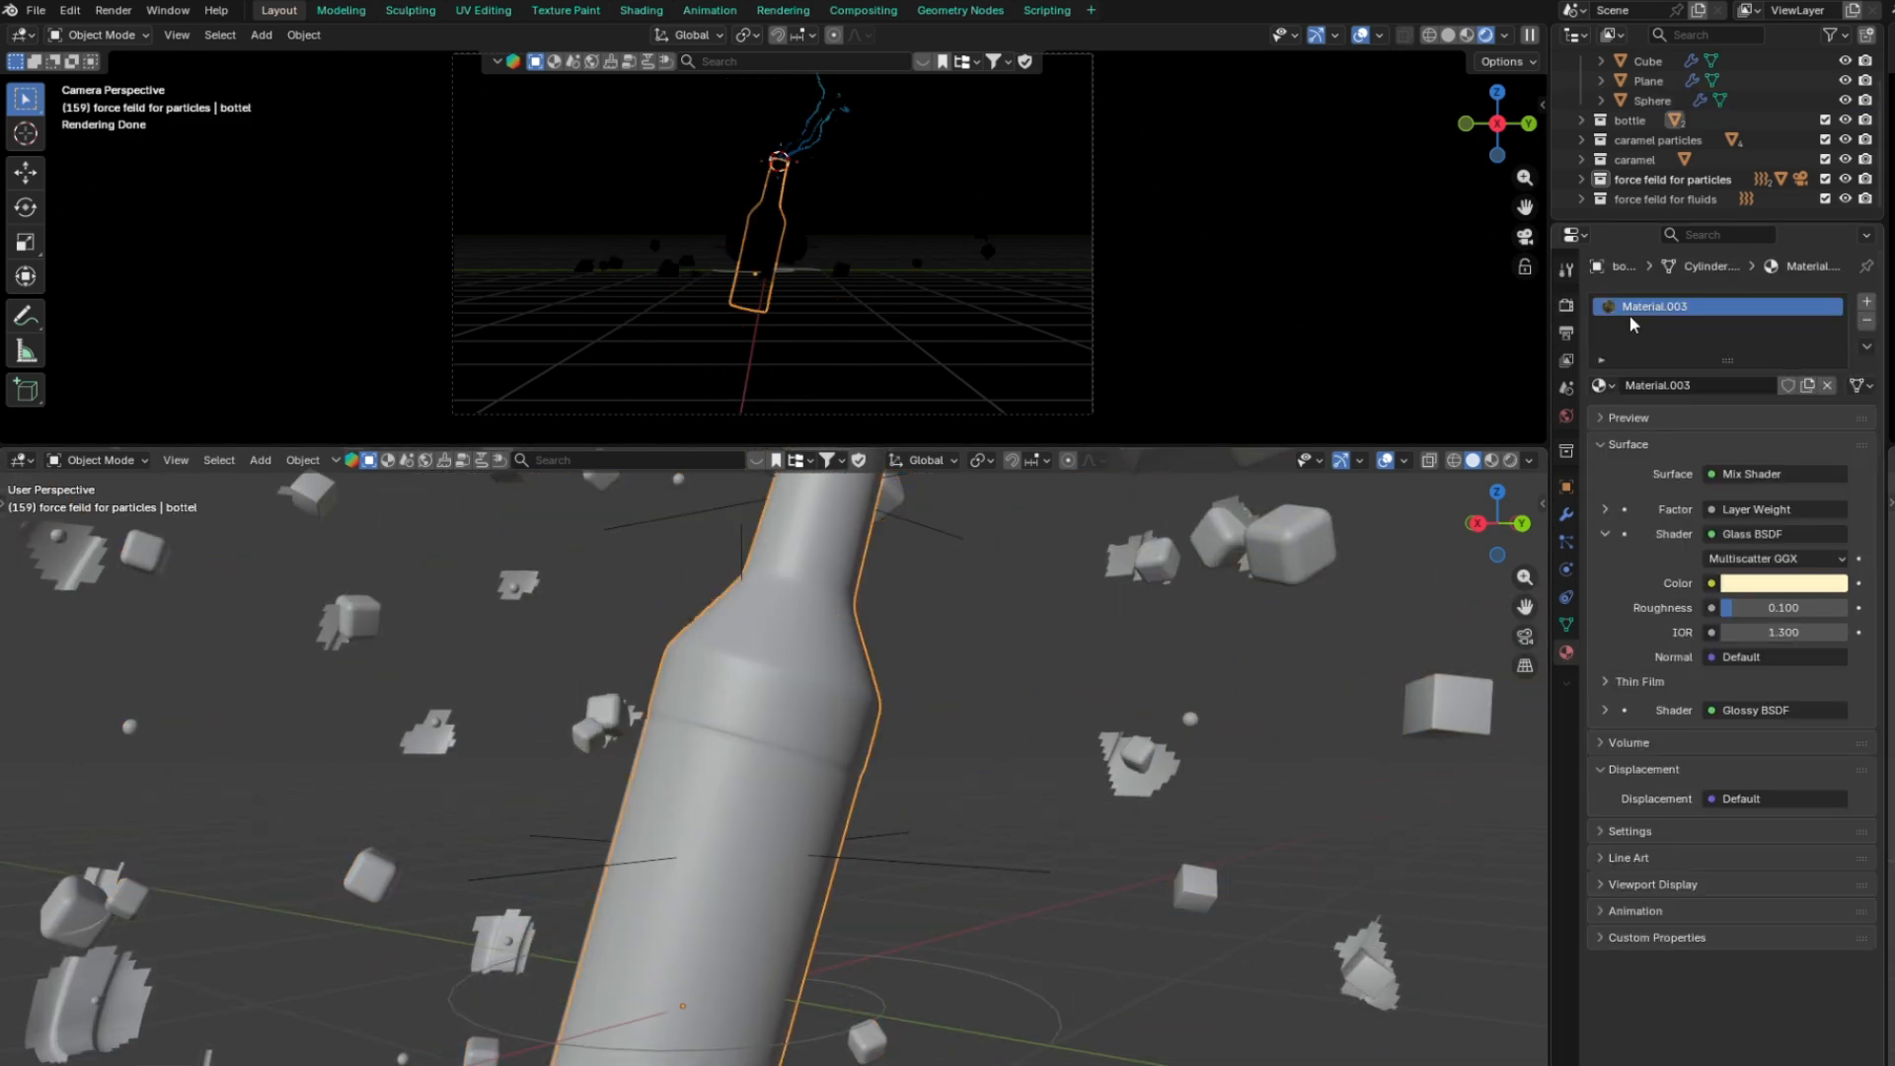
Assign the bottle's Material.003 to the fluid domain cube and return the lower viewport to the camera view
{"action": "scroll", "coordinate": [866, 547], "scroll_direction": "down", "scroll_amount": 7}
{"action": "left_click", "coordinate": [849, 519]}
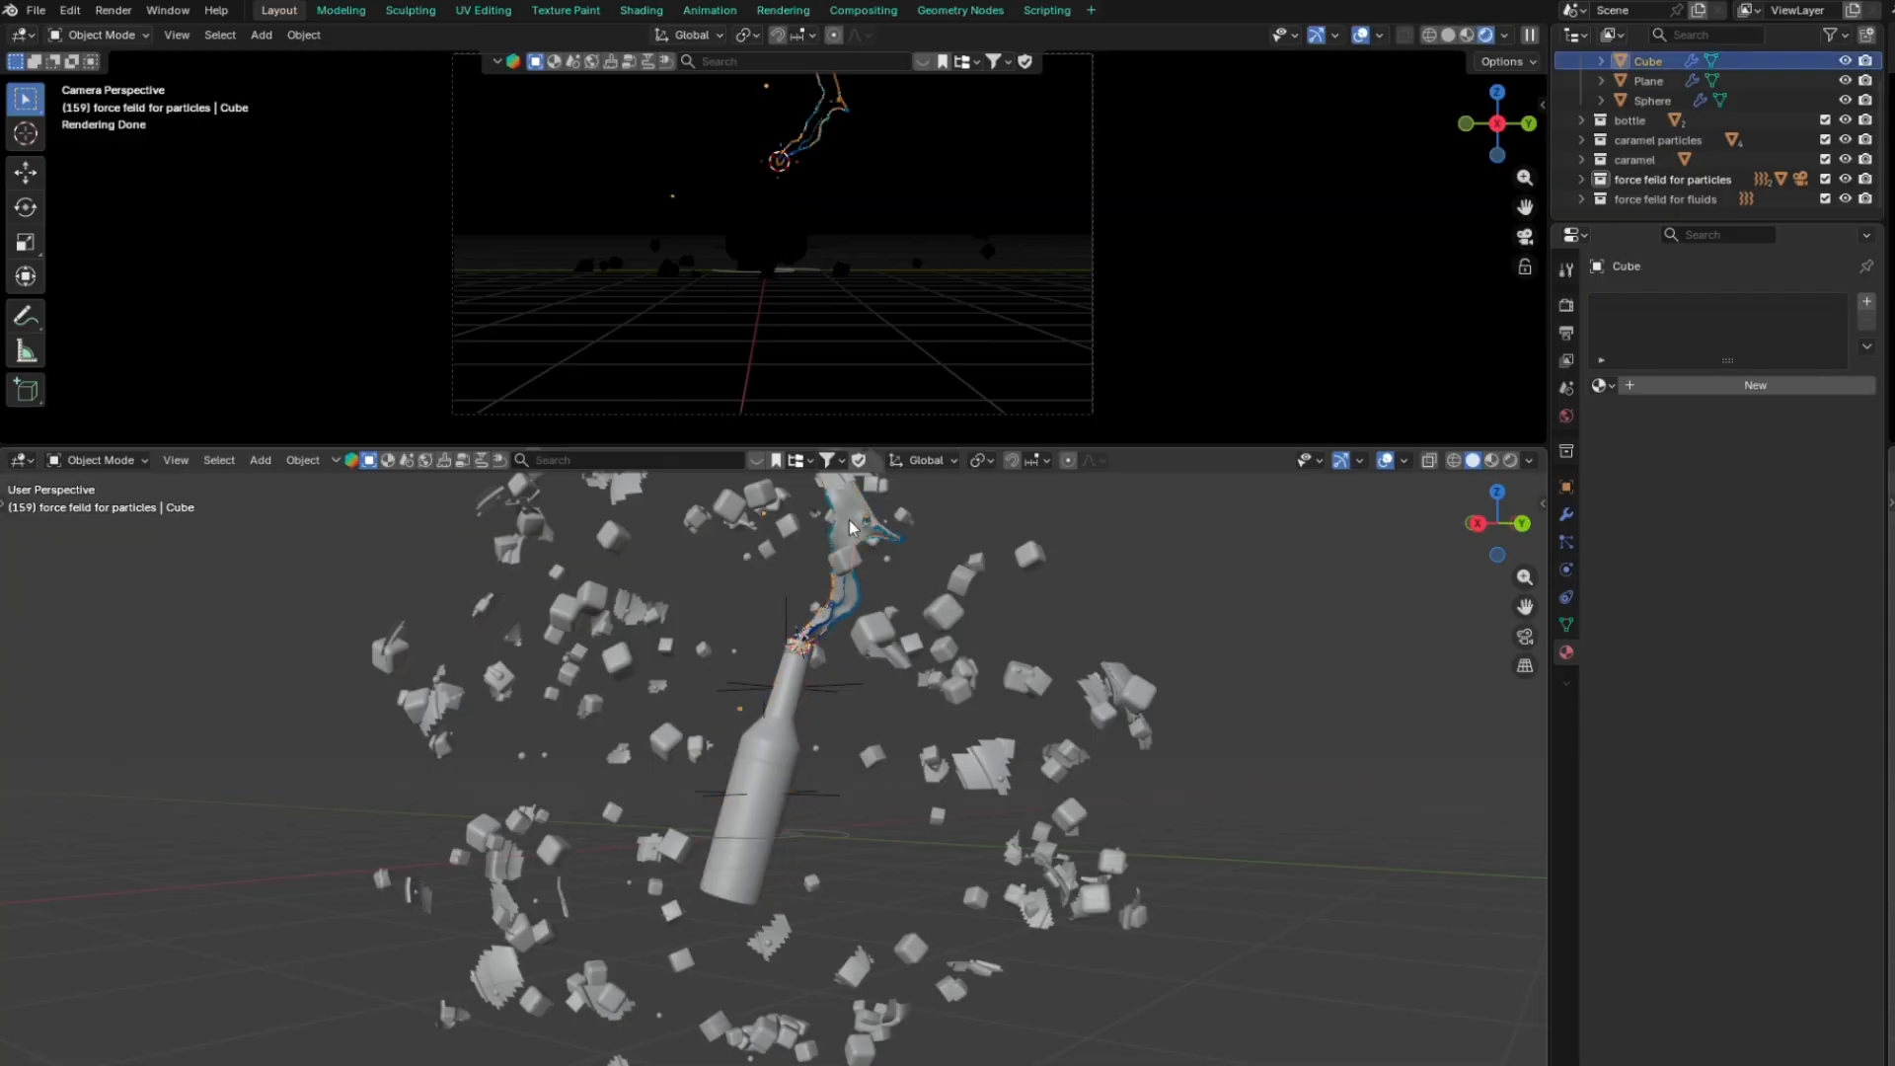
{"action": "left_click", "coordinate": [1602, 386]}
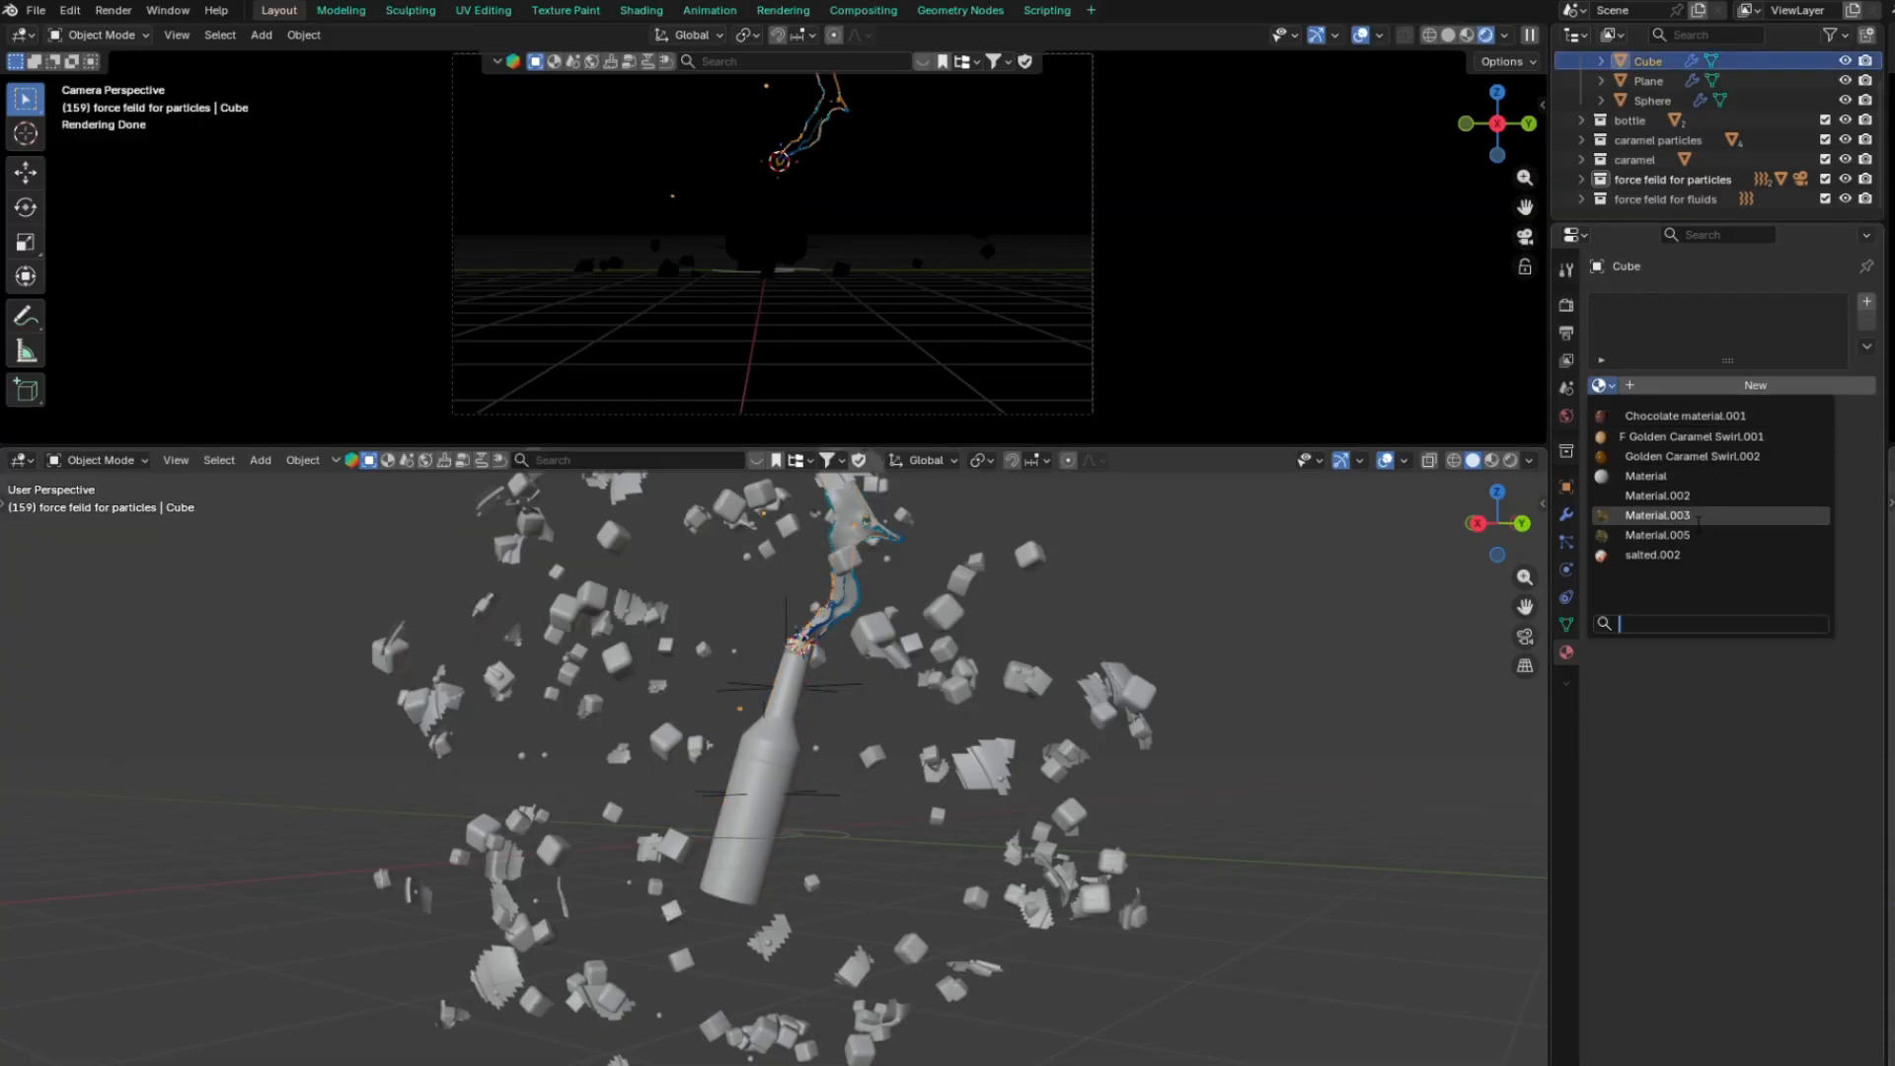
{"action": "left_click", "coordinate": [1003, 598]}
{"action": "scroll", "coordinate": [1022, 649], "scroll_direction": "down", "scroll_amount": 3}
{"action": "key", "text": "KP_0"}
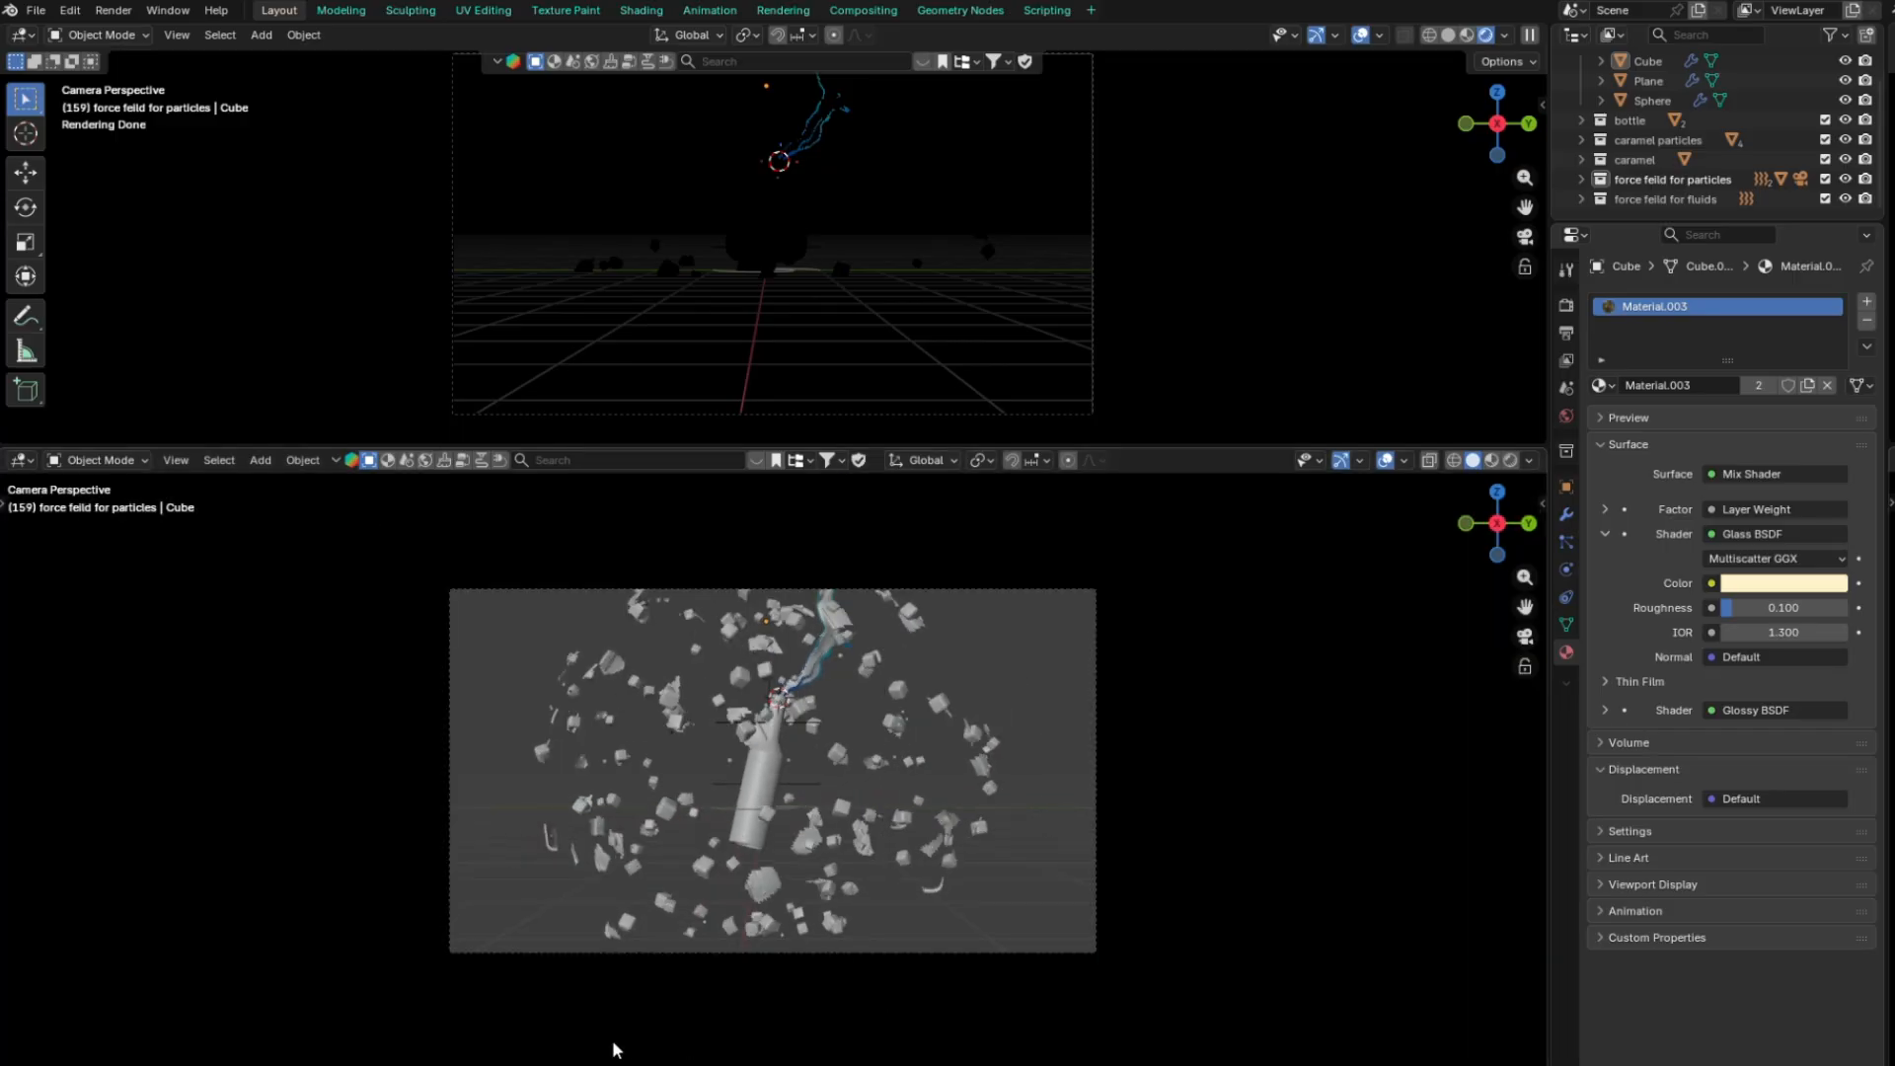
Split a new area off below the lower viewport, make it a timeline and enlarge it
{"action": "left_click_drag", "start_coordinate": [5, 1063], "coordinate": [10, 1044]}
{"action": "left_click", "coordinate": [18, 1058]}
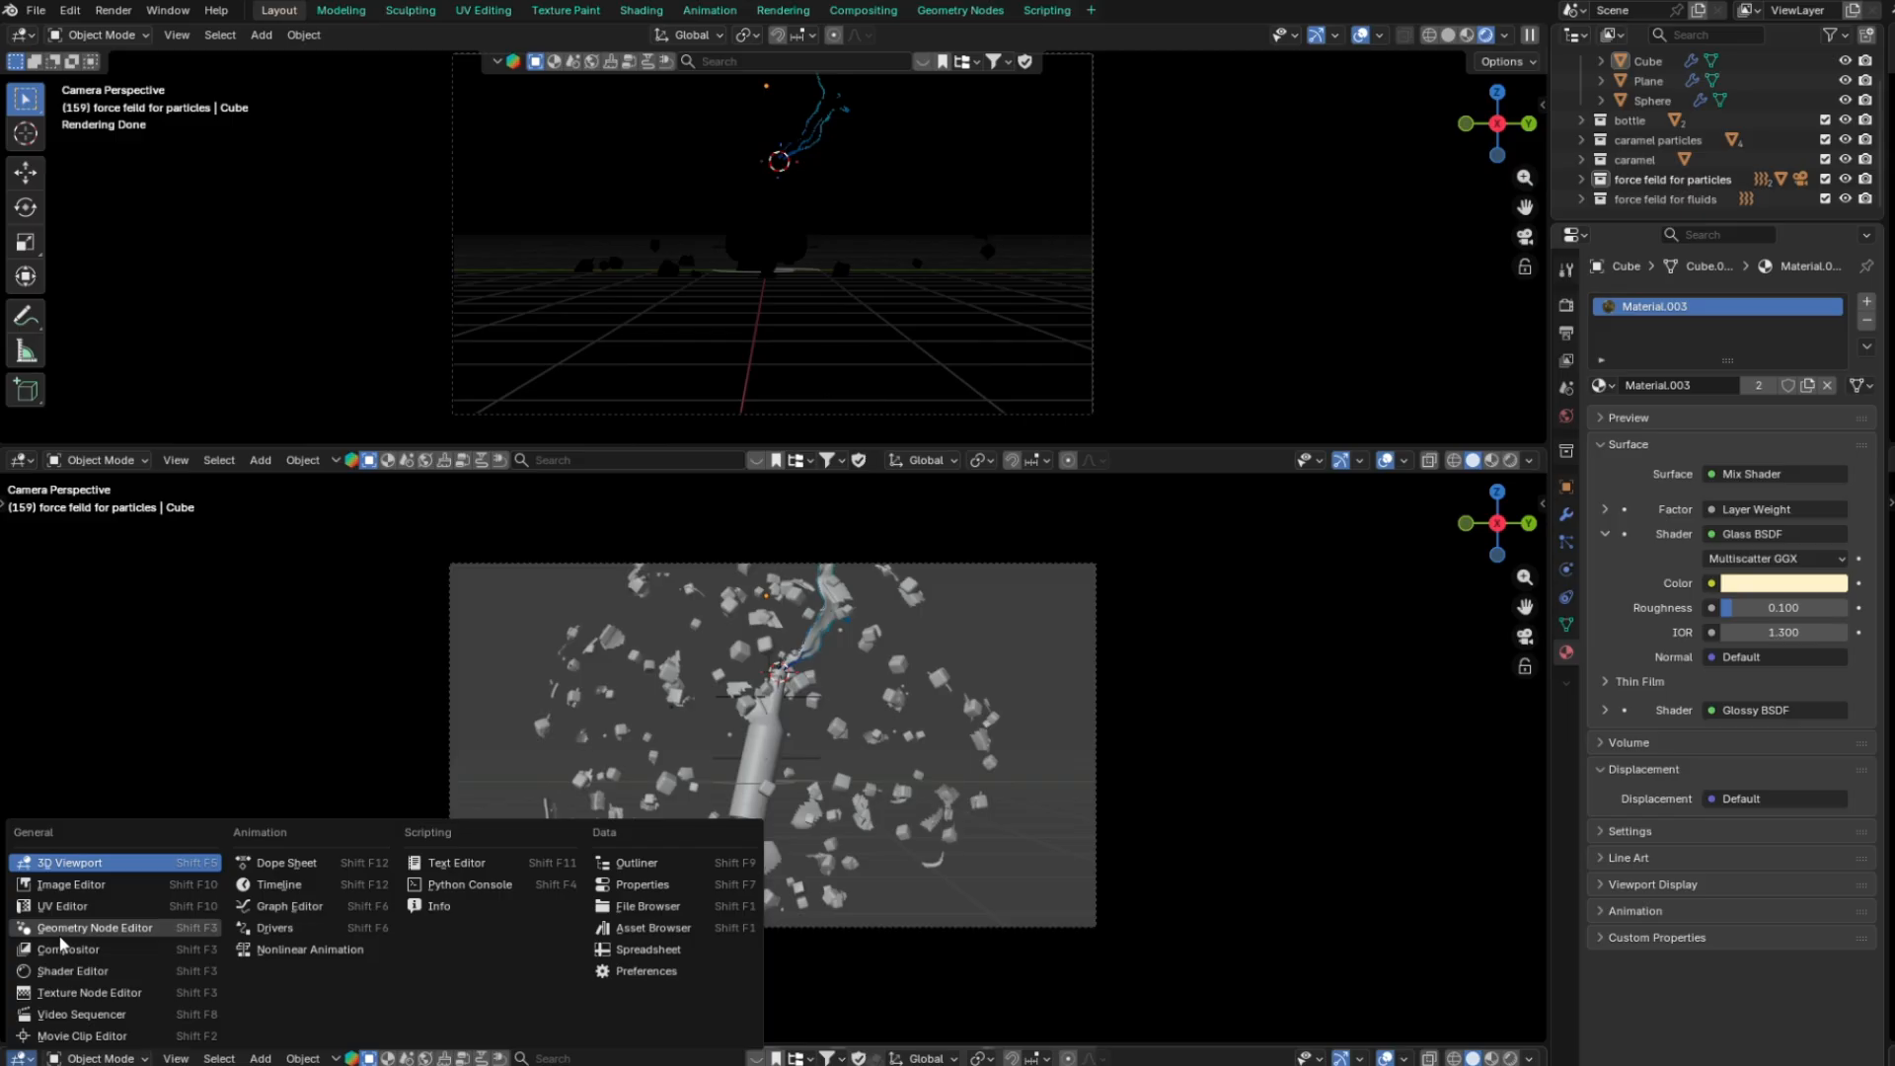
{"action": "left_click", "coordinate": [251, 895]}
{"action": "left_click_drag", "start_coordinate": [964, 1057], "coordinate": [952, 934]}
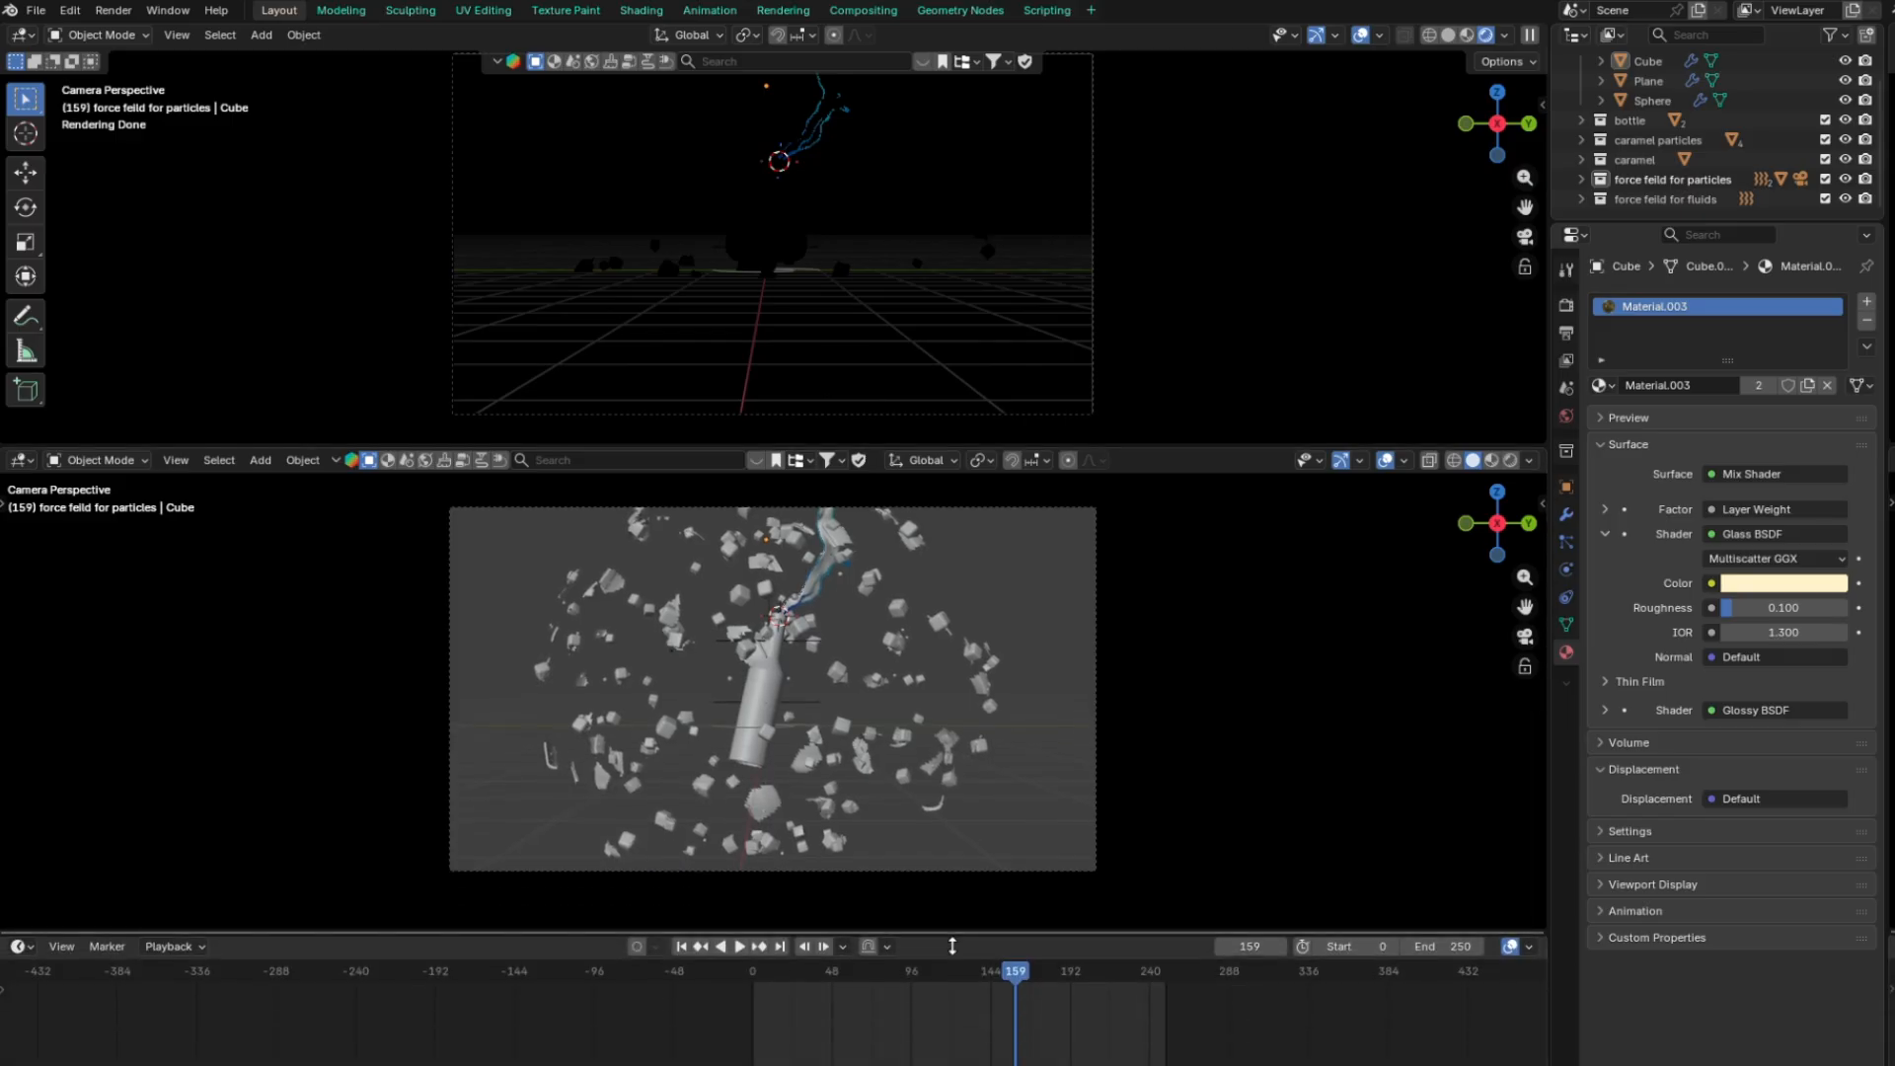
Return the animation to frame 0 and add a plane rotated 90° about the Y axis
{"action": "left_click", "coordinate": [681, 947]}
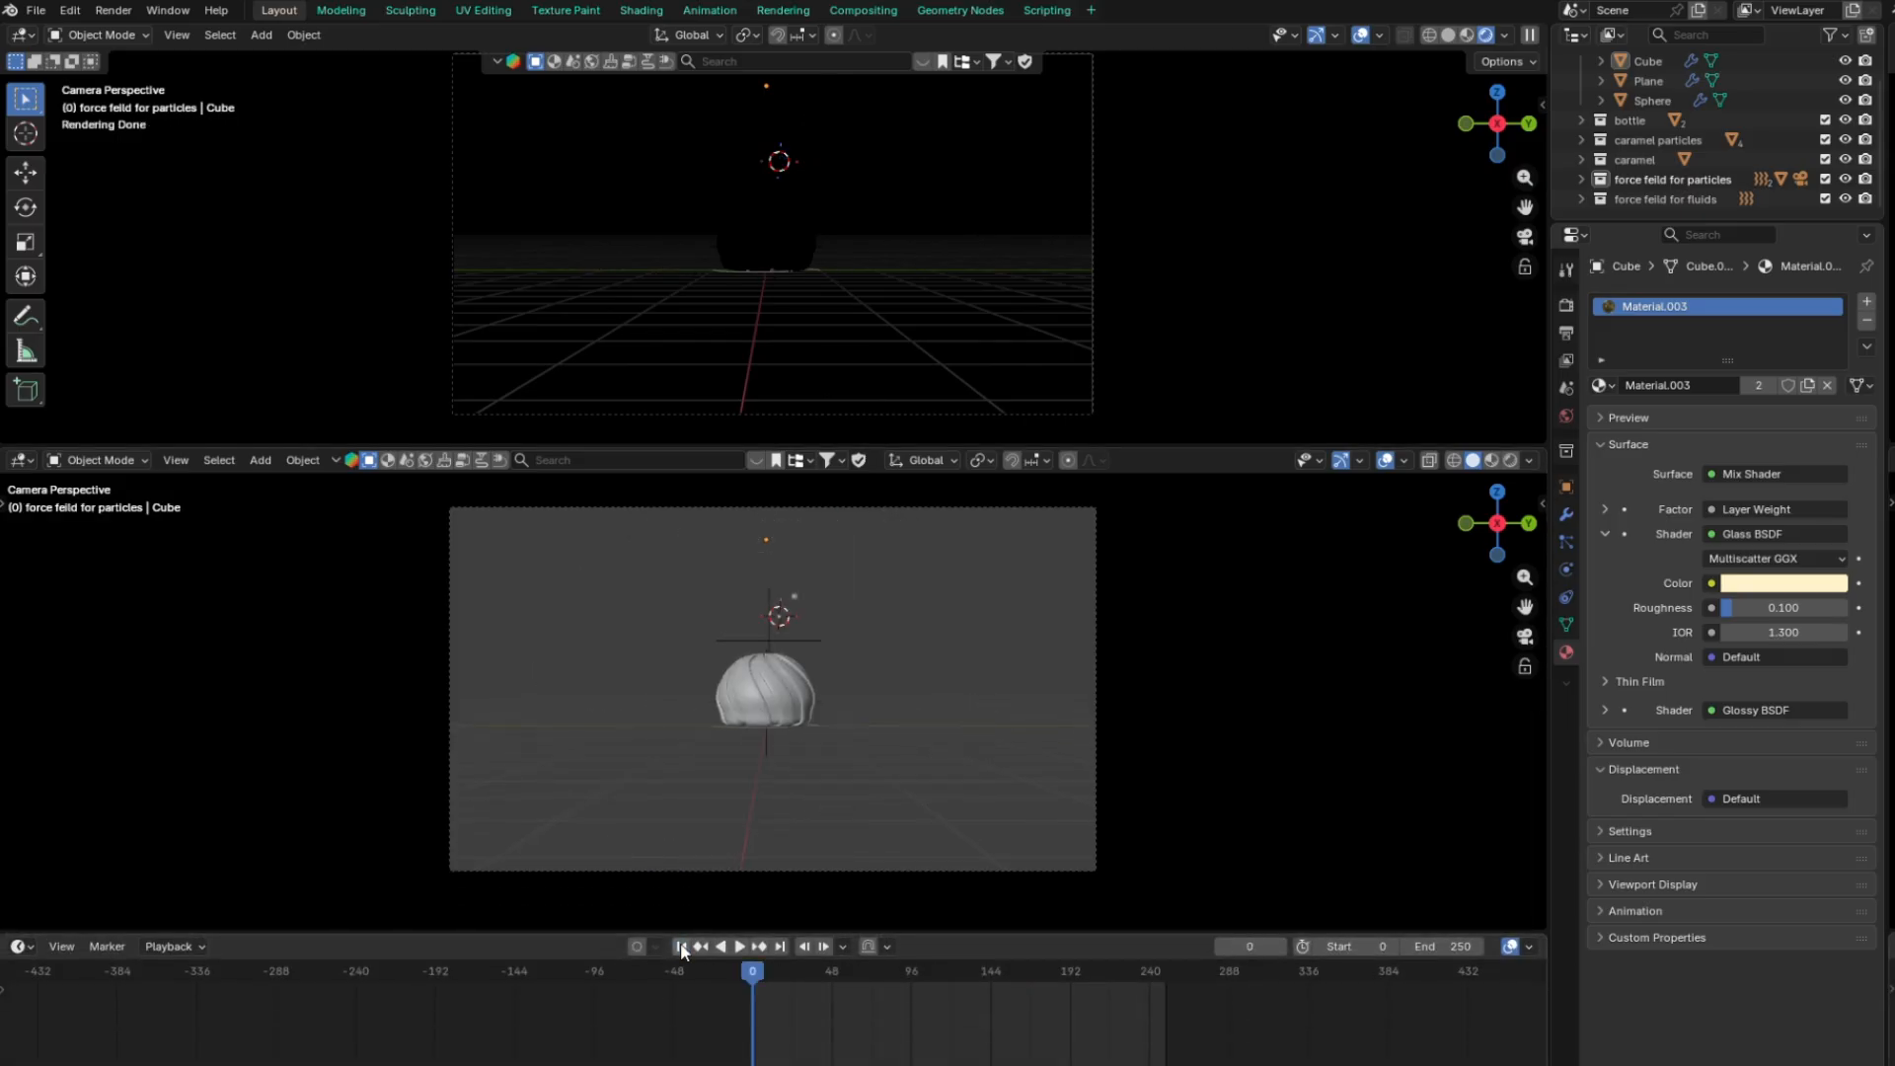
{"action": "key", "text": "shift+a"}
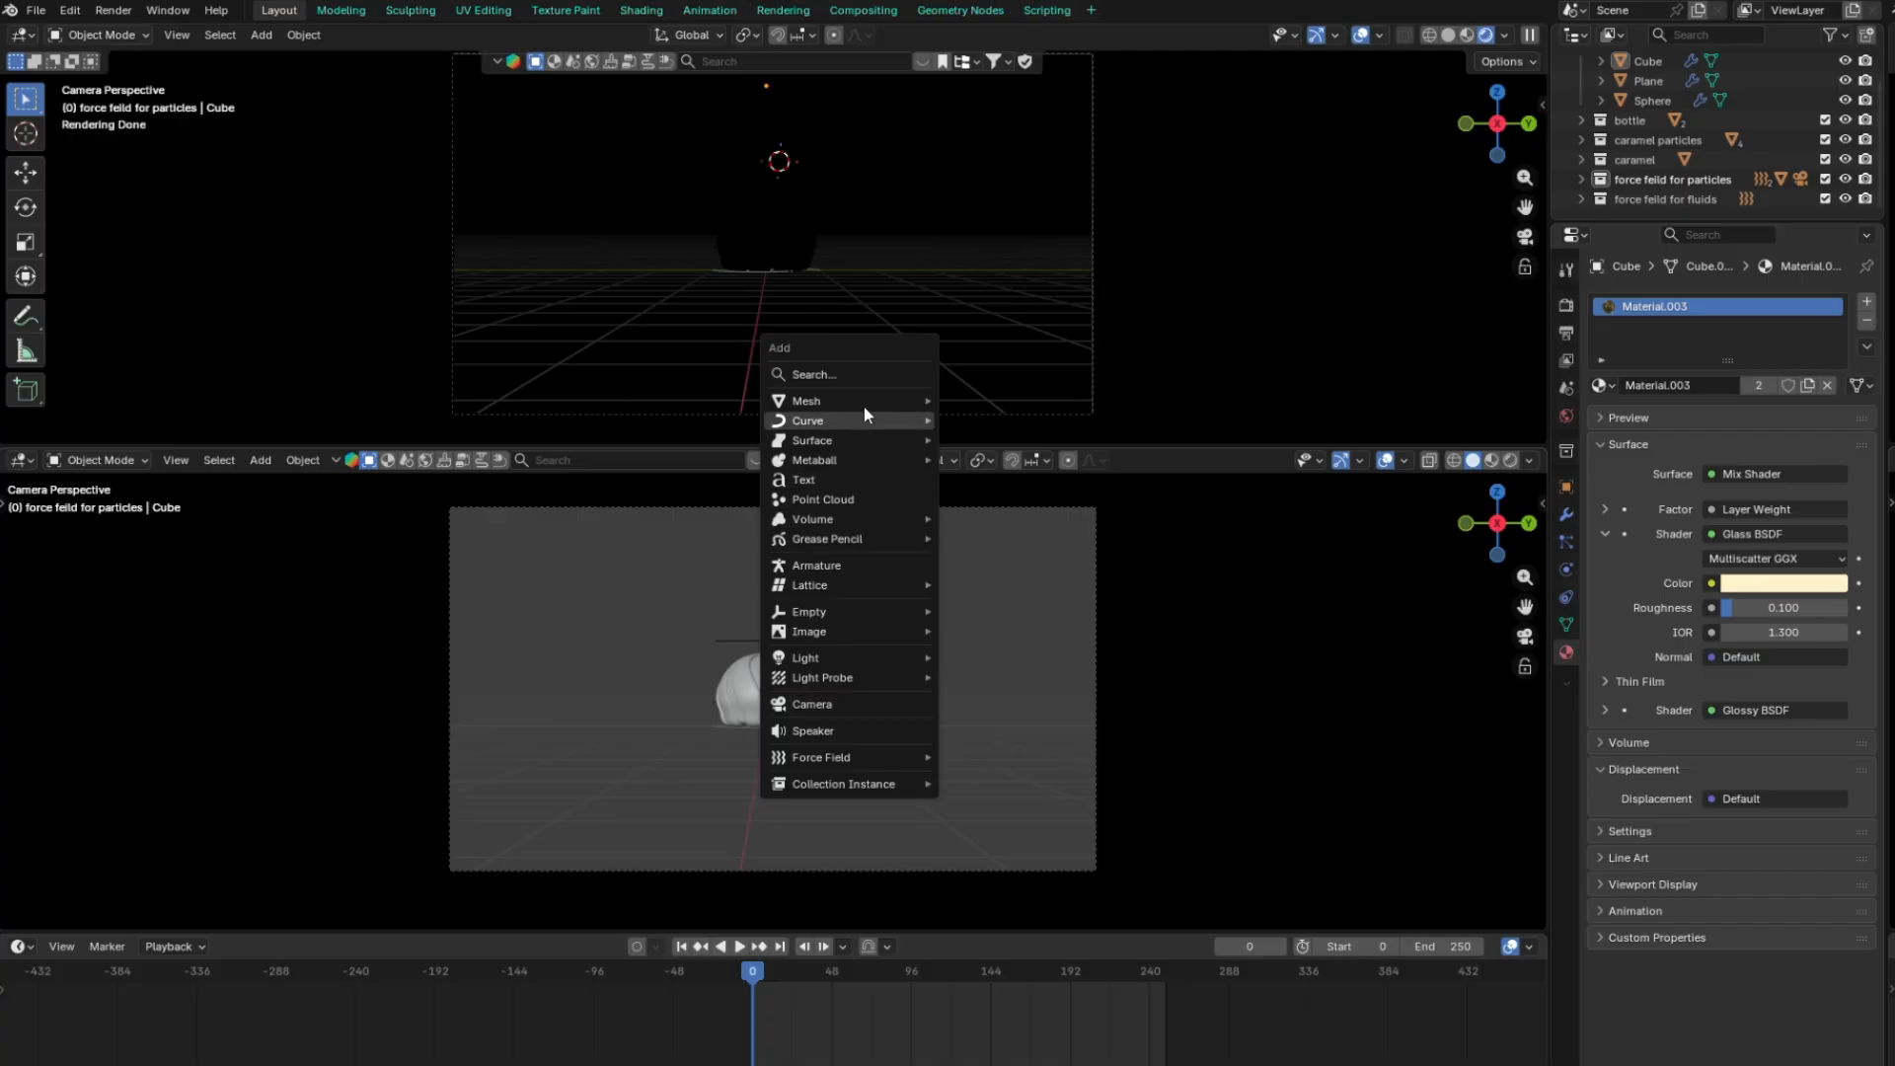
{"action": "mouse_move", "coordinate": [862, 401]}
{"action": "left_click", "coordinate": [969, 401]}
{"action": "type", "text": "ry"}
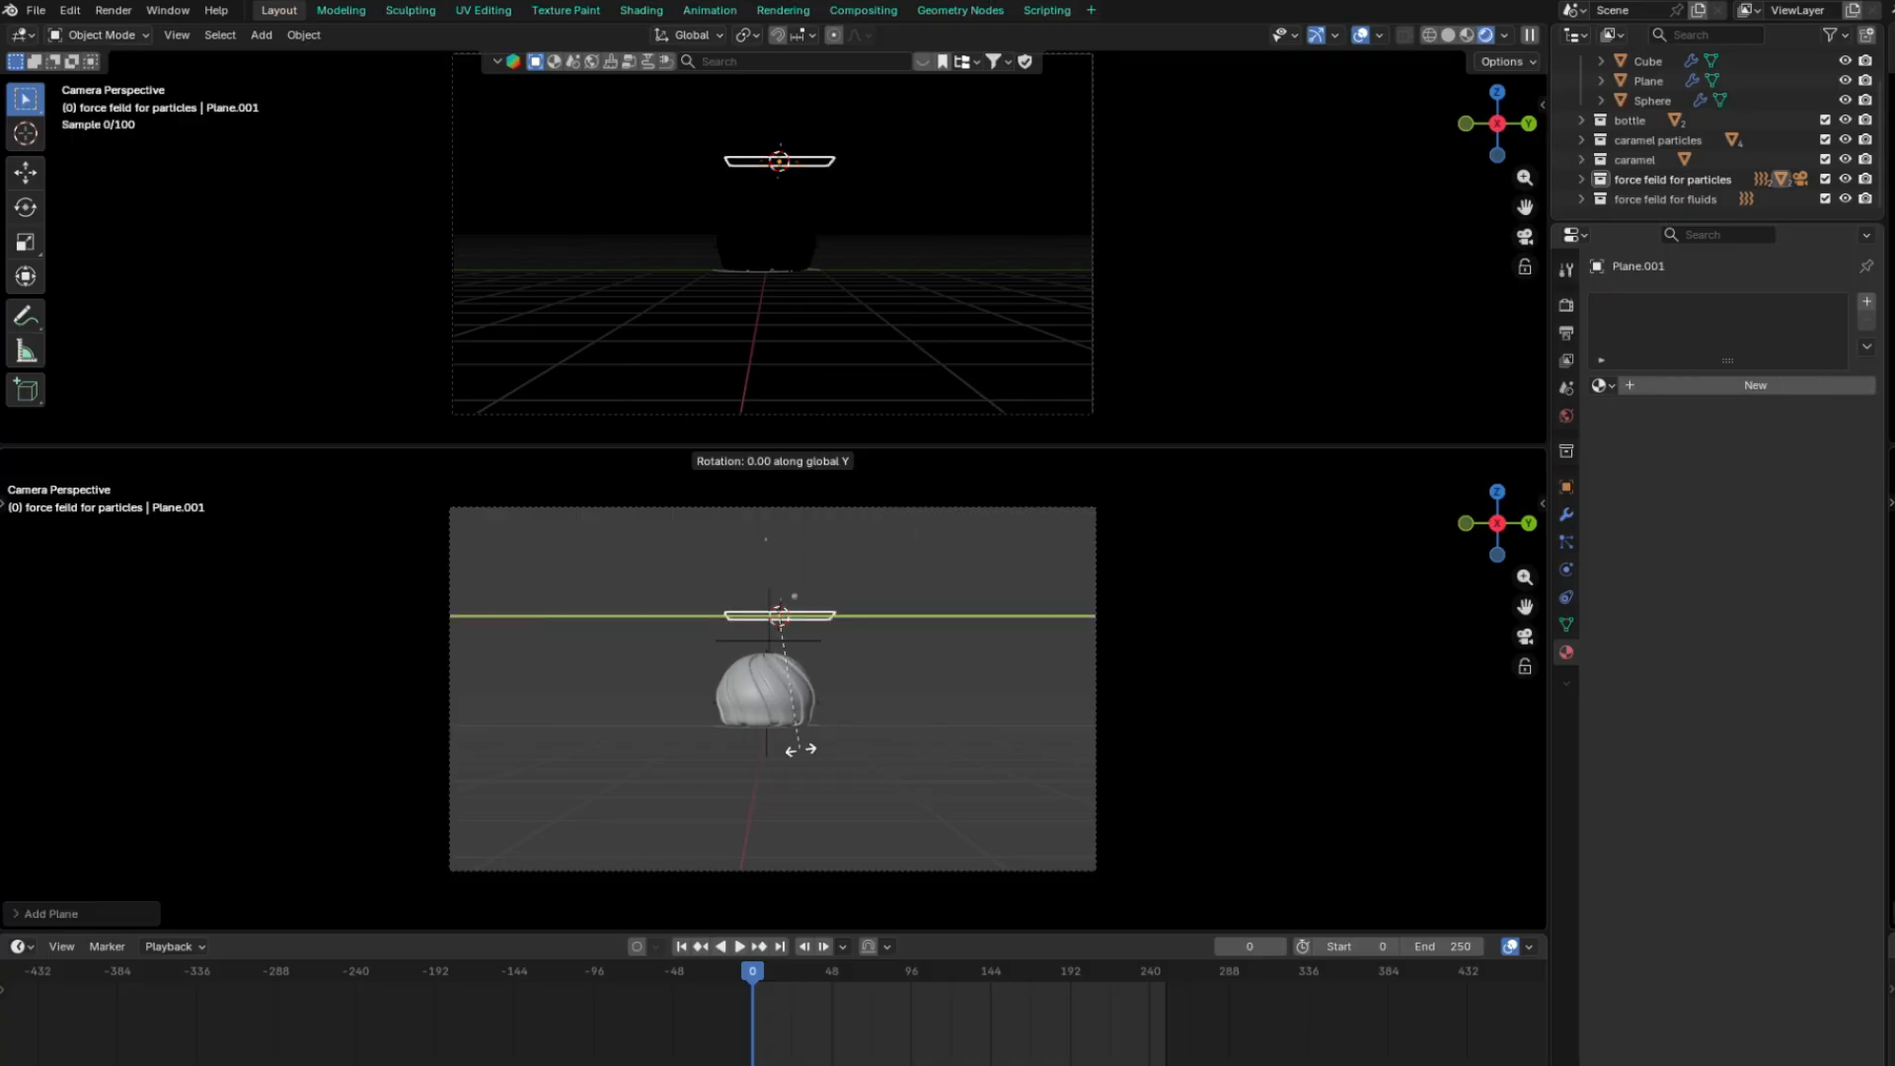
{"action": "type", "text": "90"}
{"action": "key", "text": "Return"}
Scale up the upright plane, lower it slightly and widen it along Y to the full width of the camera frame
{"action": "key", "text": "s"}
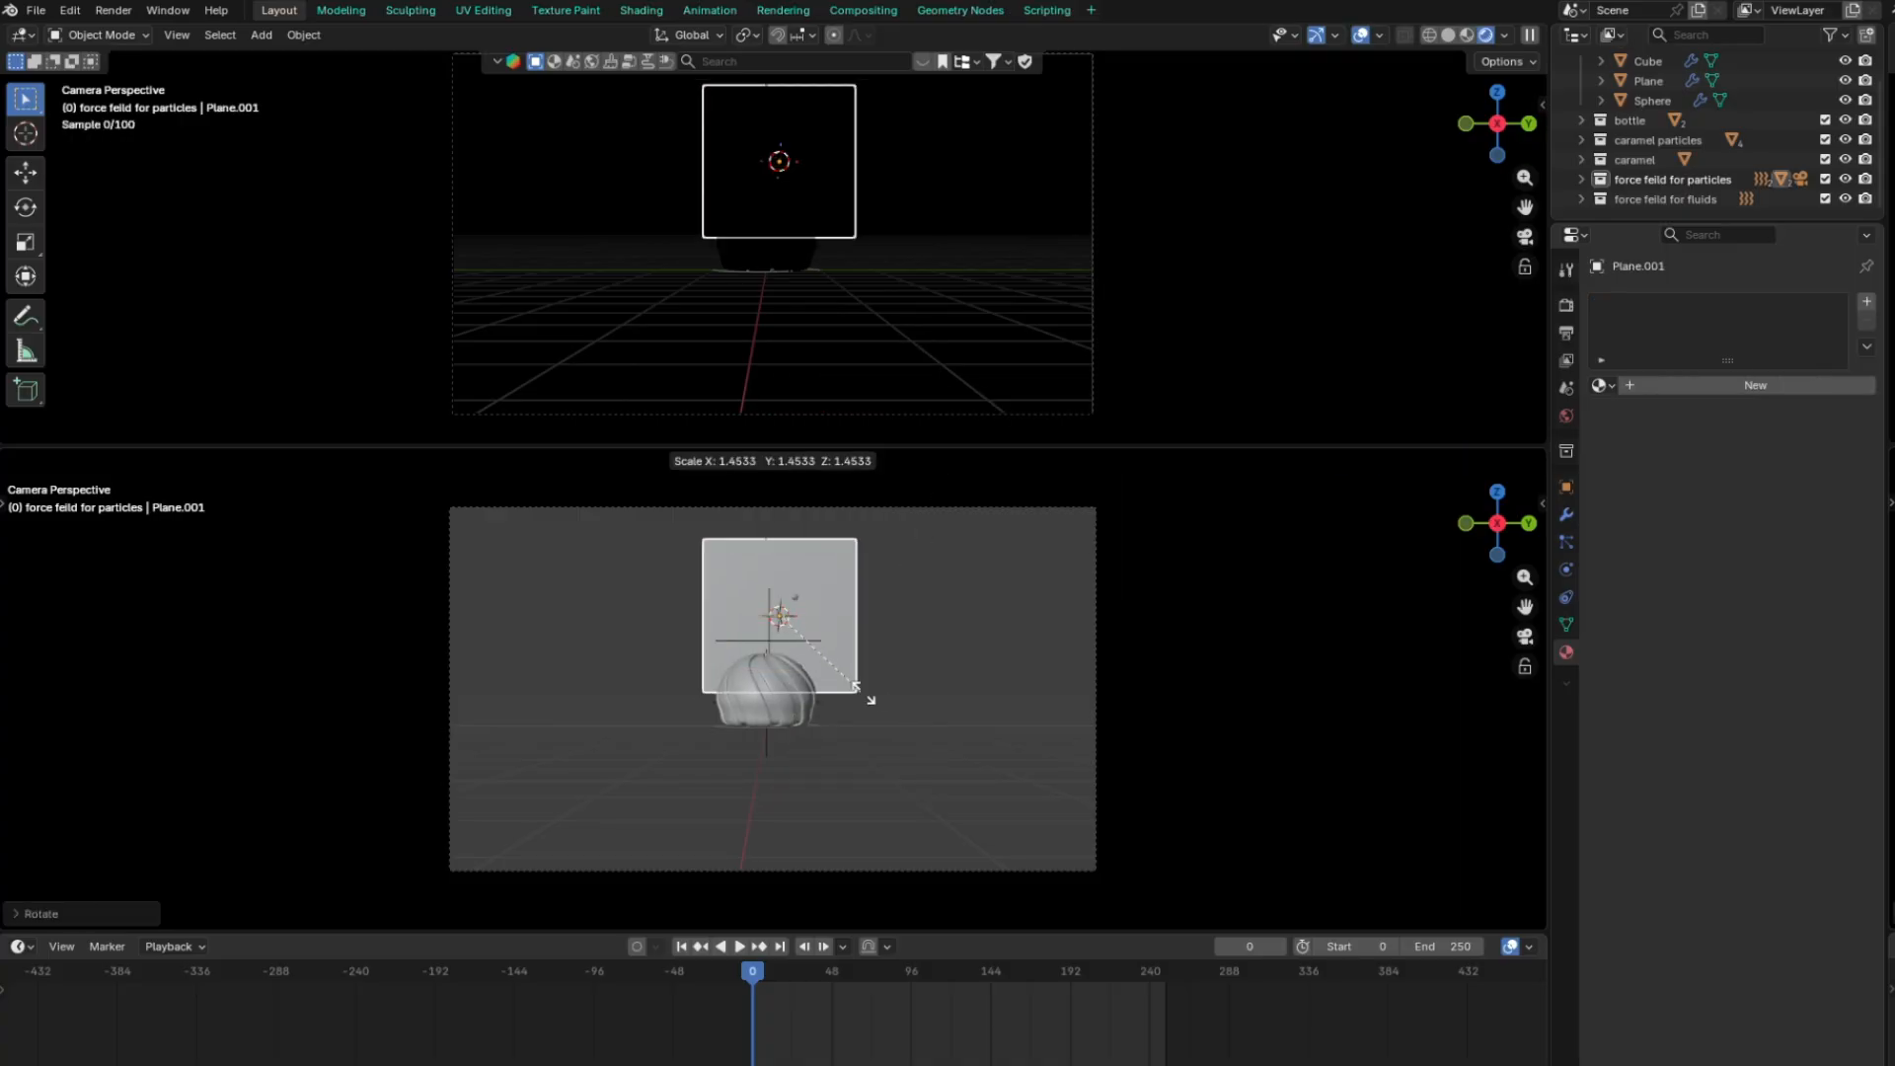
{"action": "left_click", "coordinate": [956, 710]}
{"action": "key", "text": "g"}
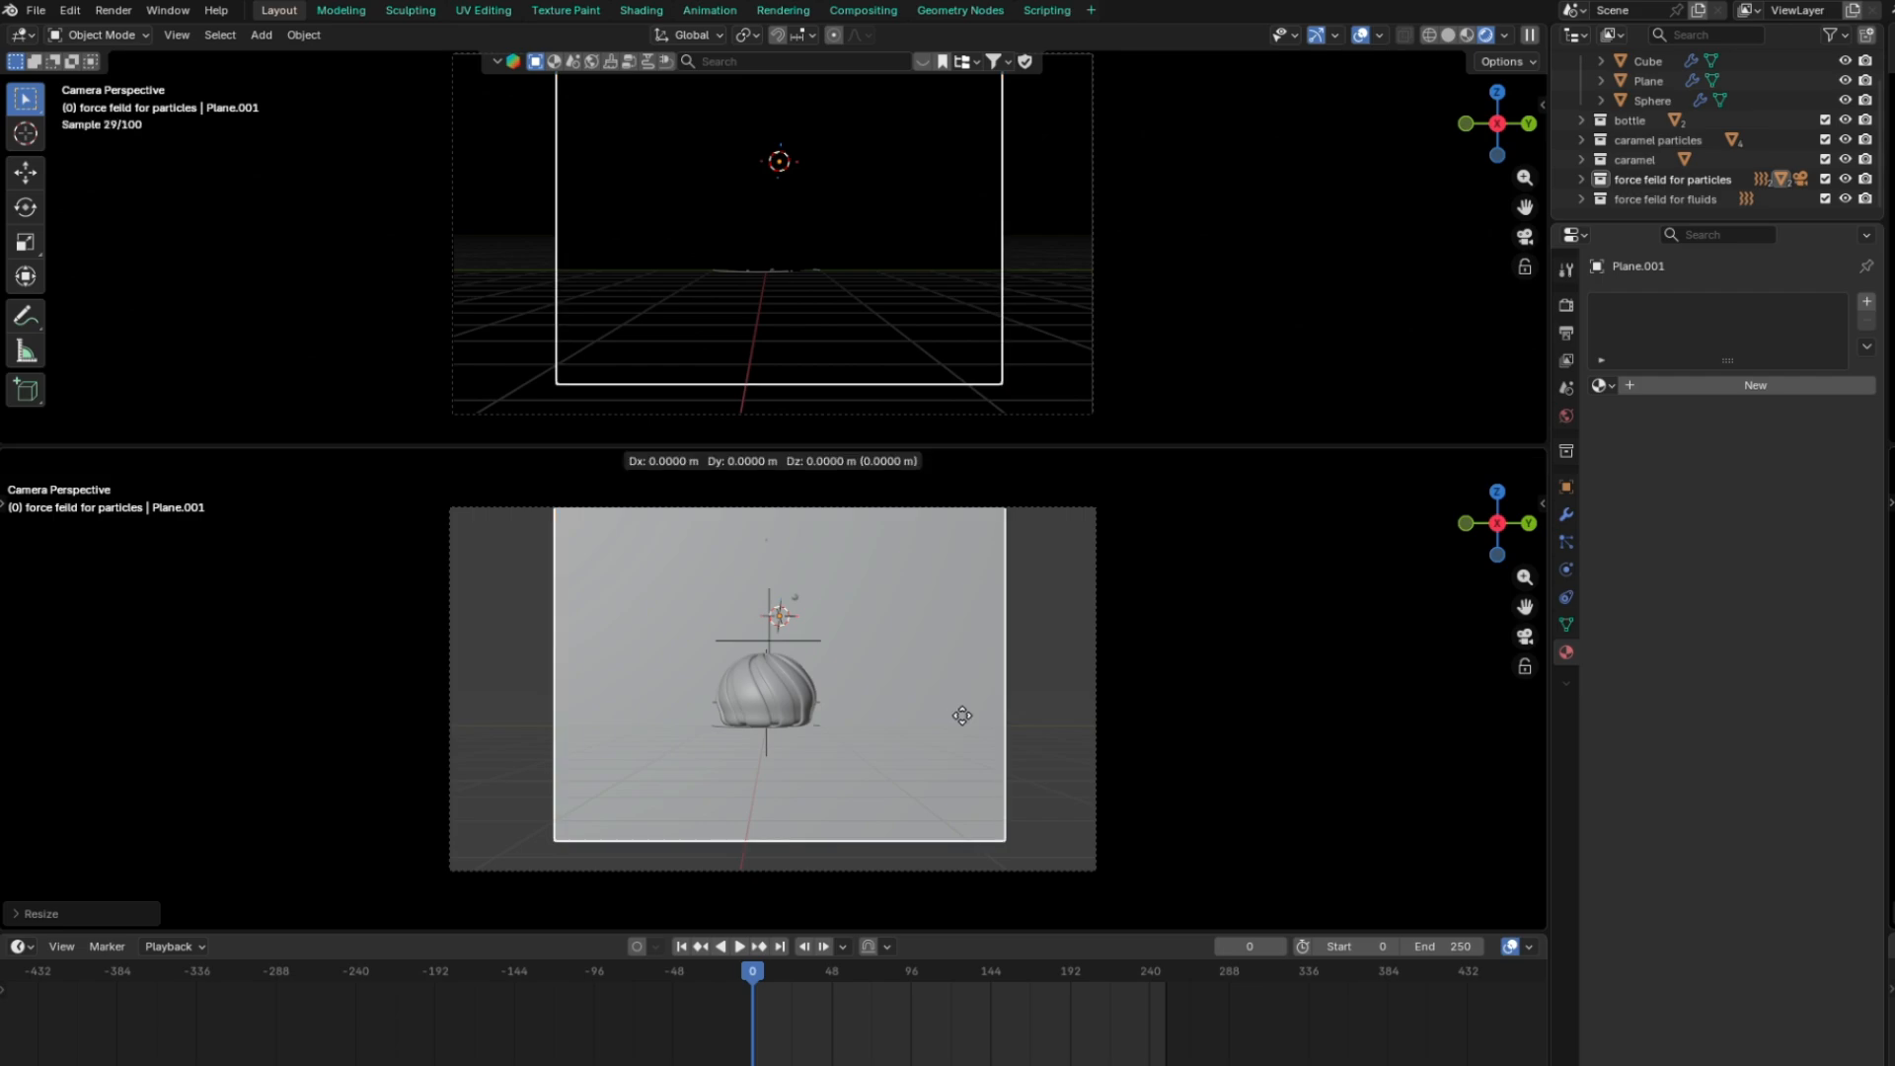
{"action": "left_click", "coordinate": [955, 740]}
{"action": "key", "text": "s"}
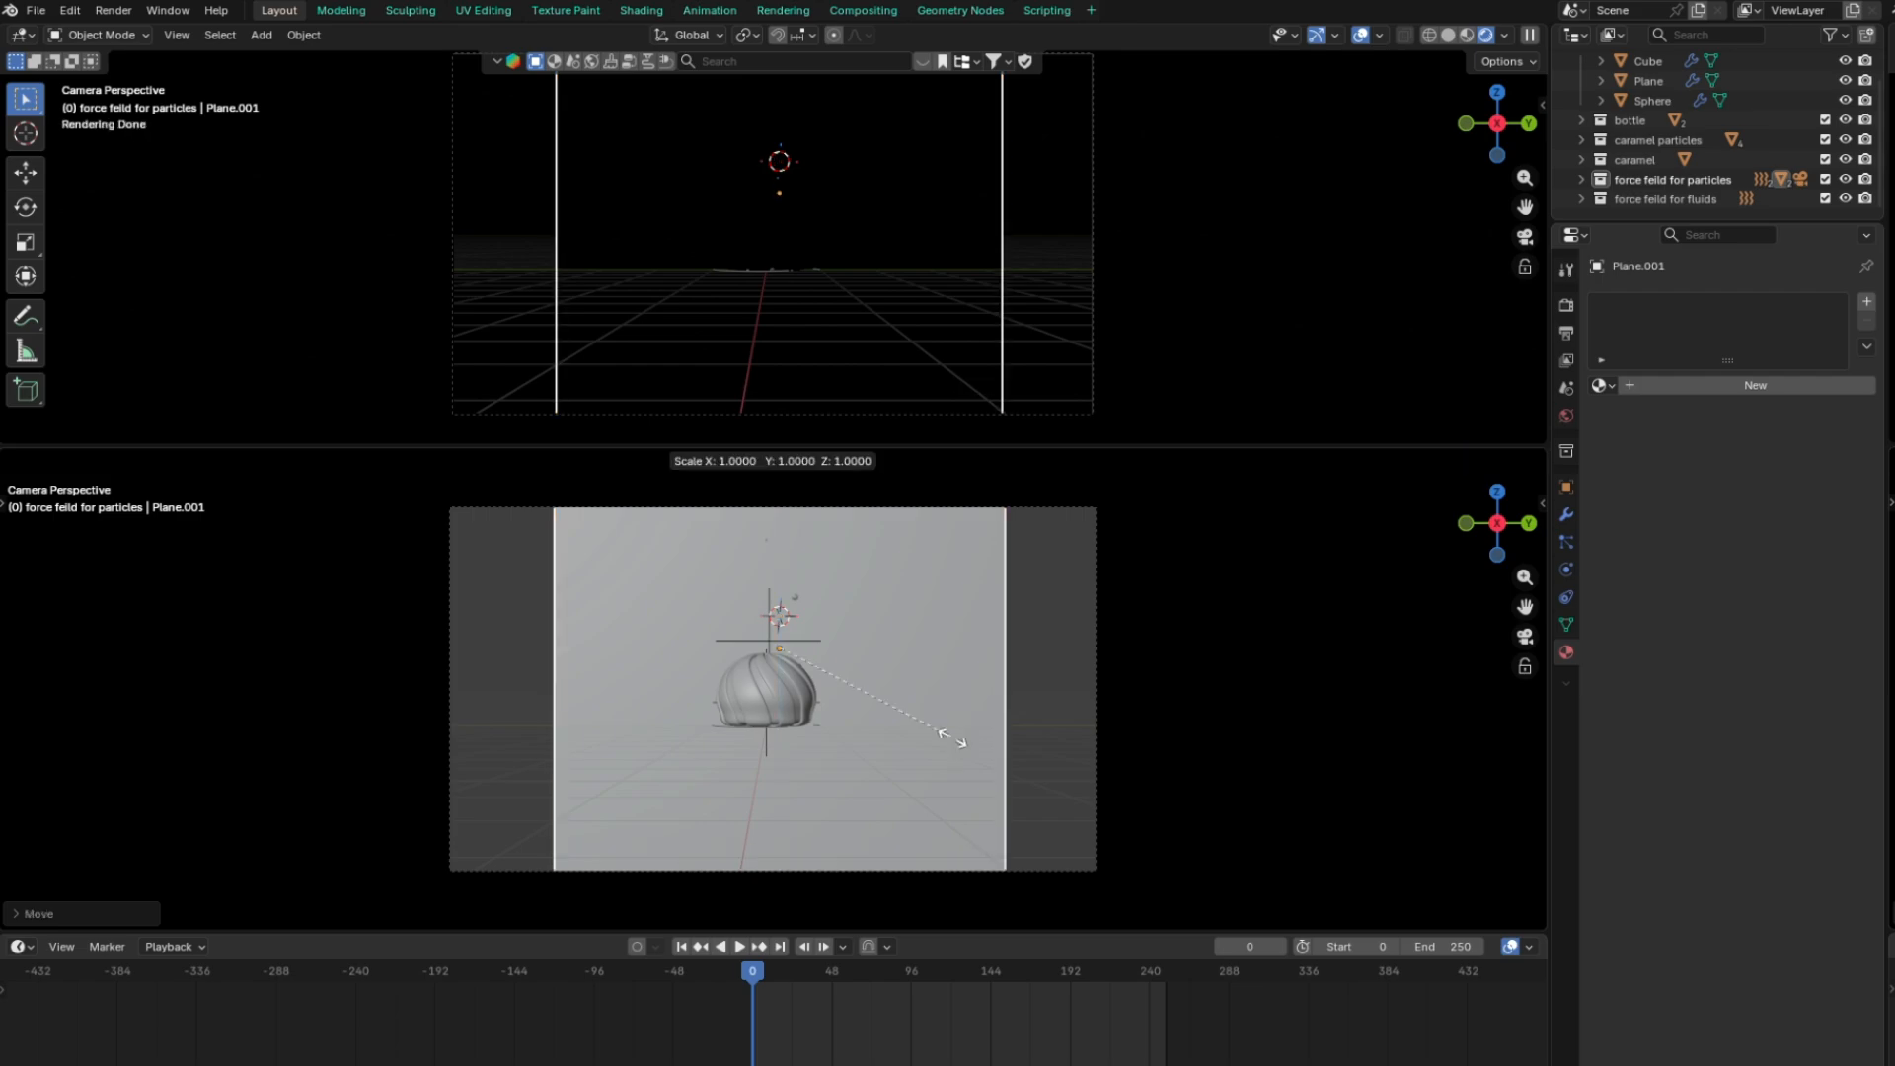
{"action": "key", "text": "y"}
{"action": "left_click", "coordinate": [1058, 747]}
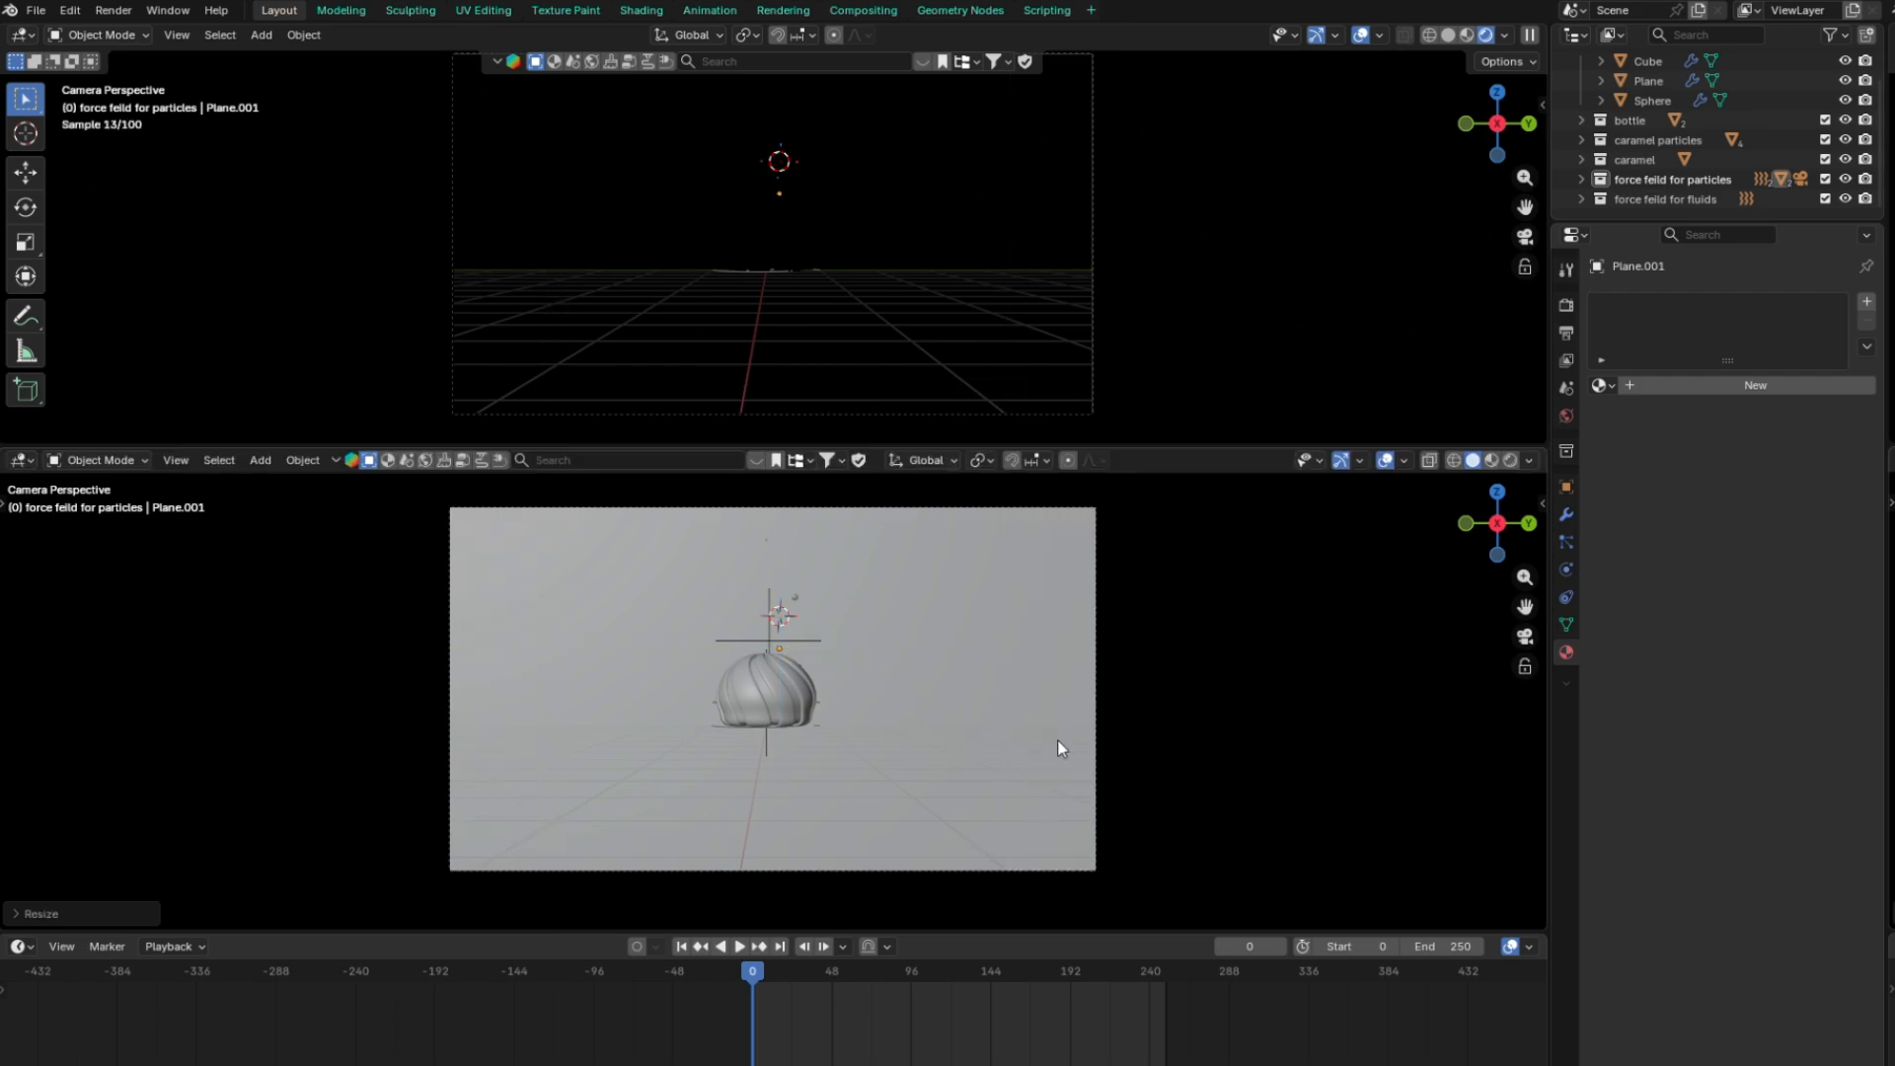
Push the plane back along the X axis to about -12 m so it stands behind the caramel as a backdrop
{"action": "middle_click_drag", "start_coordinate": [1058, 747], "coordinate": [879, 802]}
{"action": "key", "text": "g"}
{"action": "key", "text": "x"}
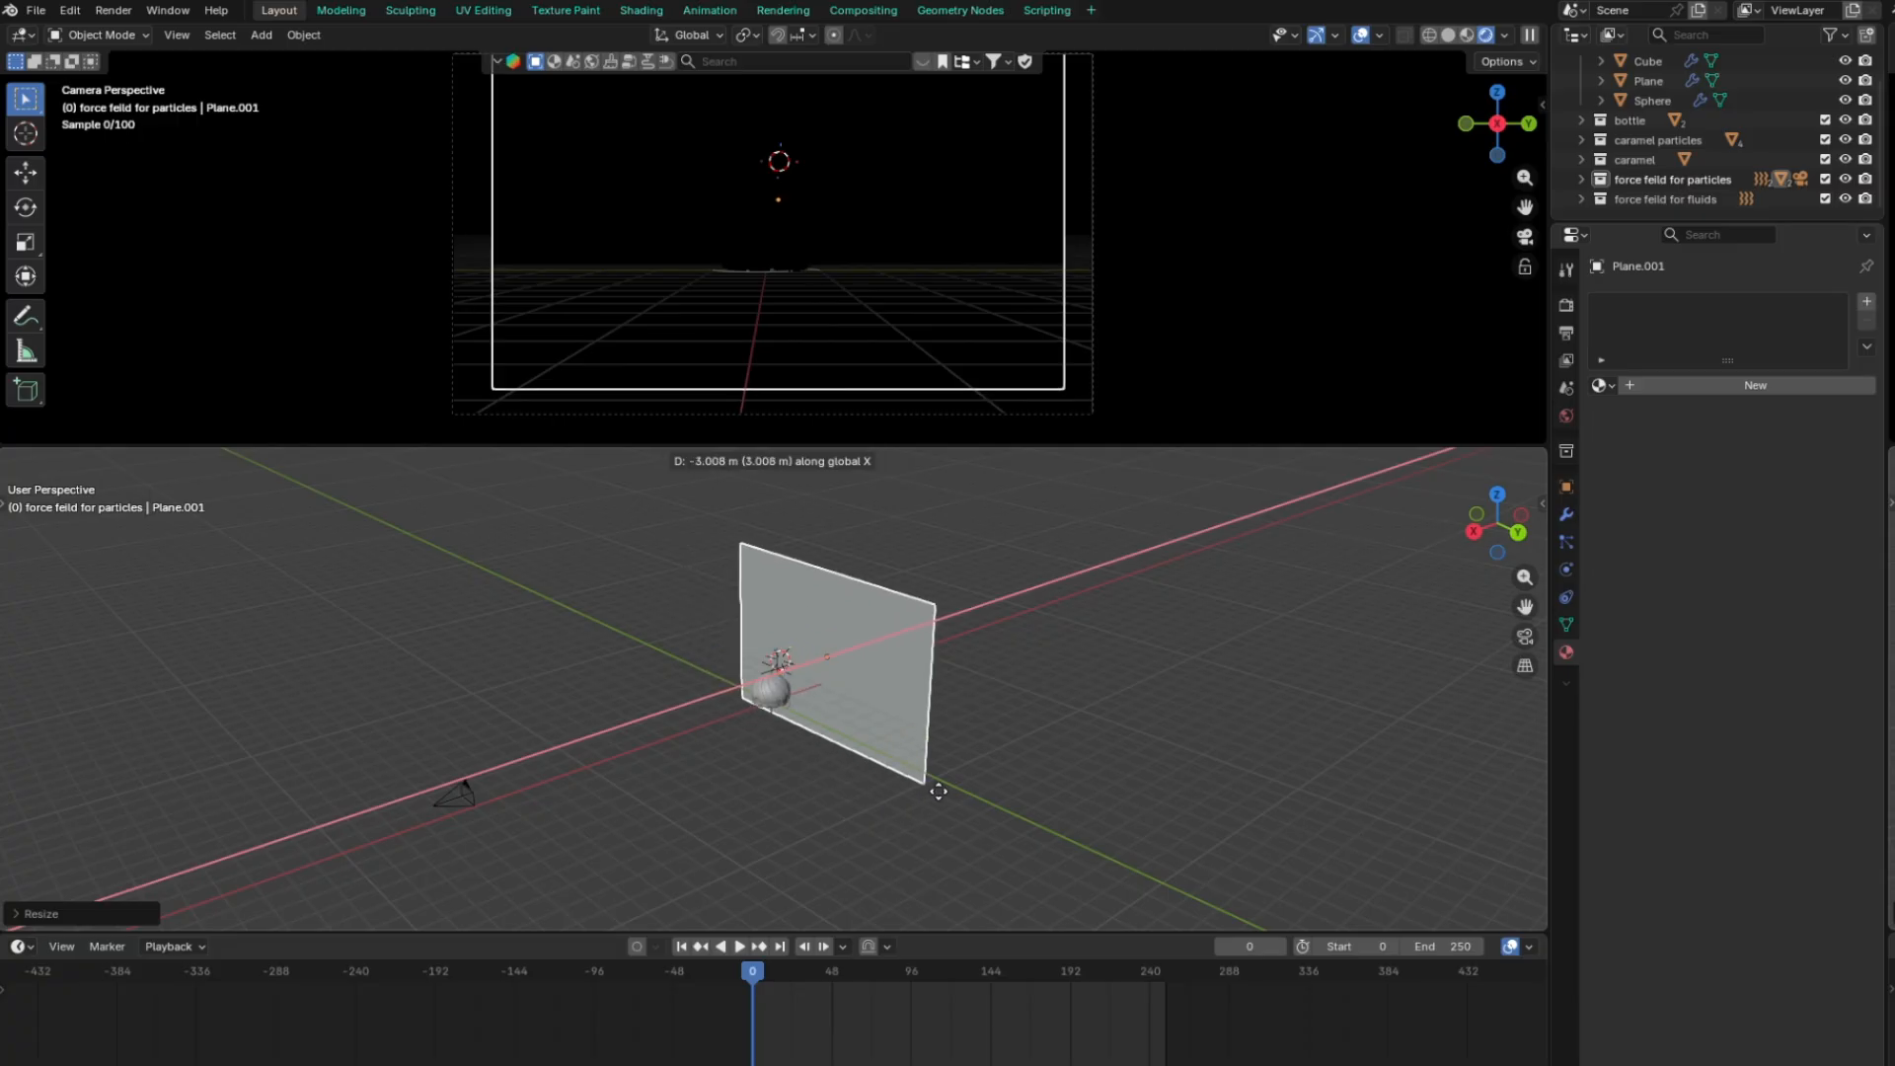
{"action": "left_click", "coordinate": [1040, 736]}
Scale the backdrop plane up in the camera view and lower it slightly along Z
{"action": "key", "text": "KP_0"}
{"action": "key", "text": "s"}
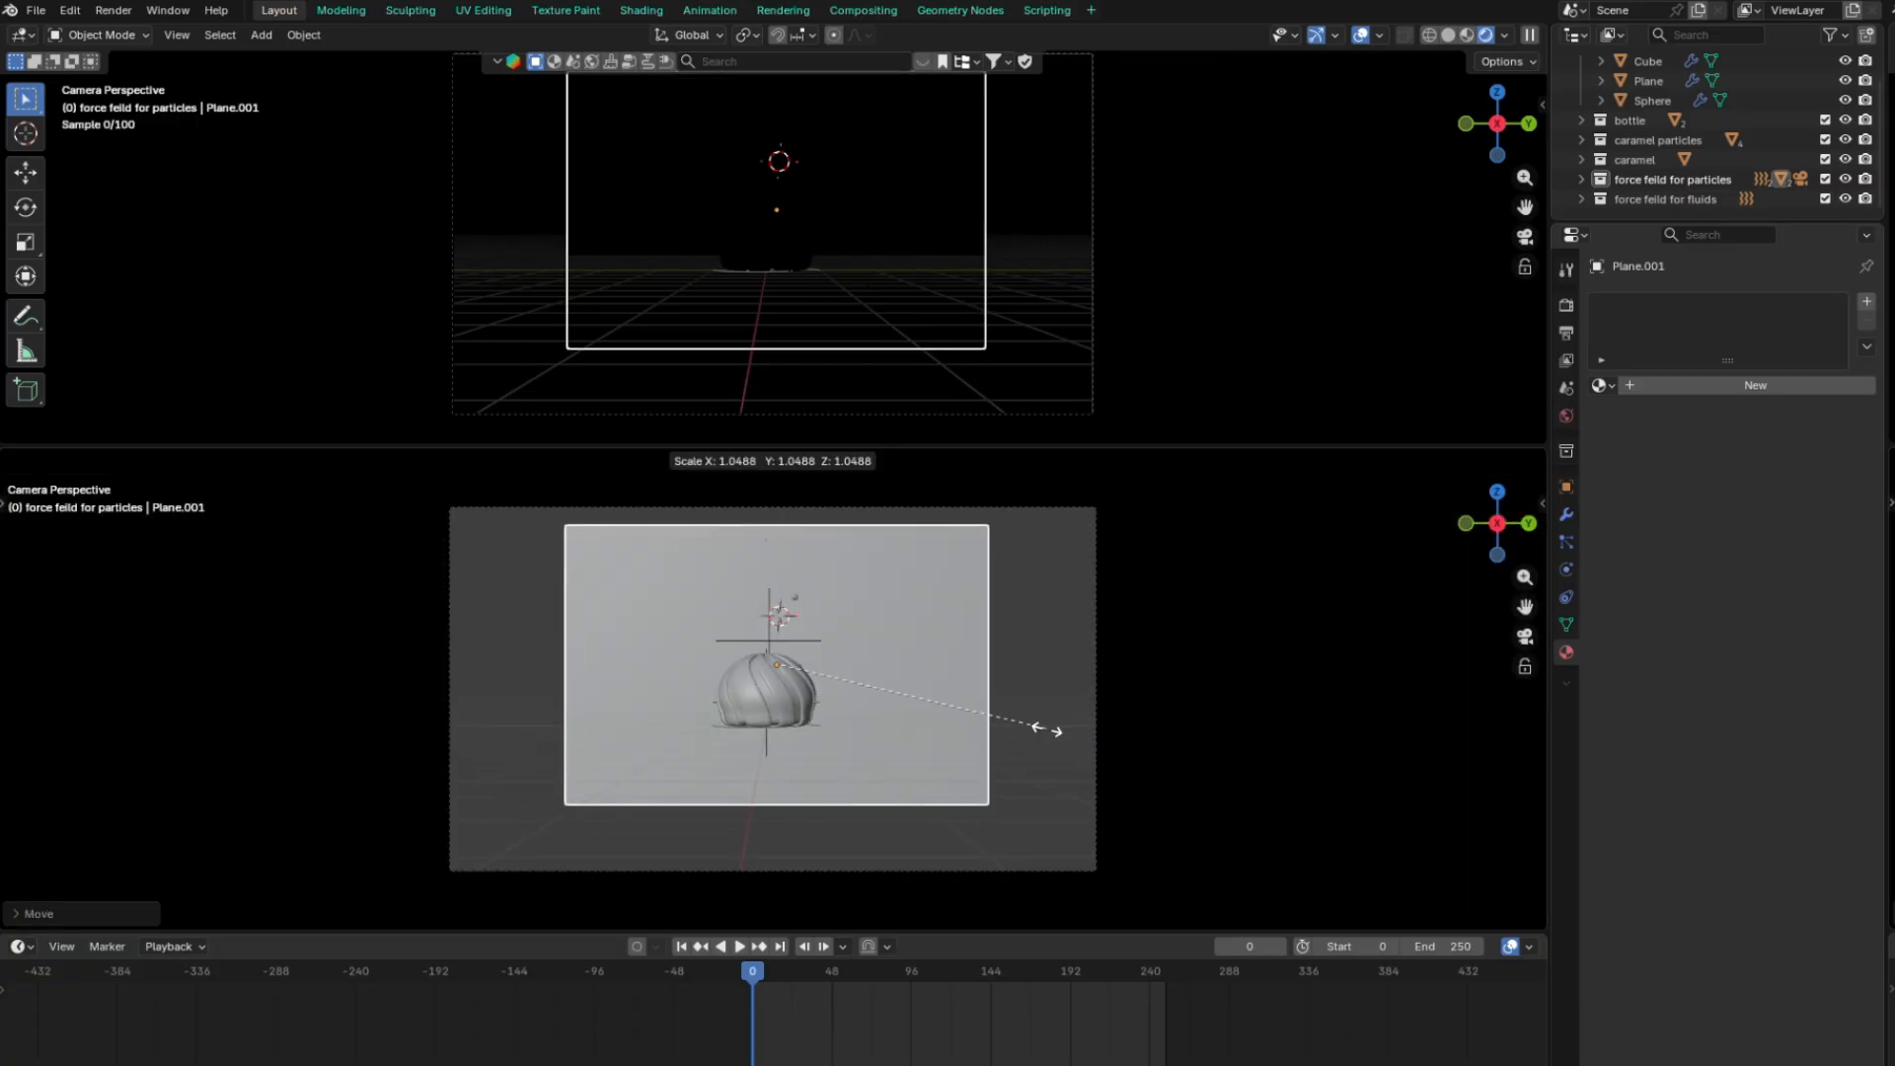
{"action": "left_click", "coordinate": [1148, 713]}
{"action": "key", "text": "g"}
{"action": "key", "text": "z"}
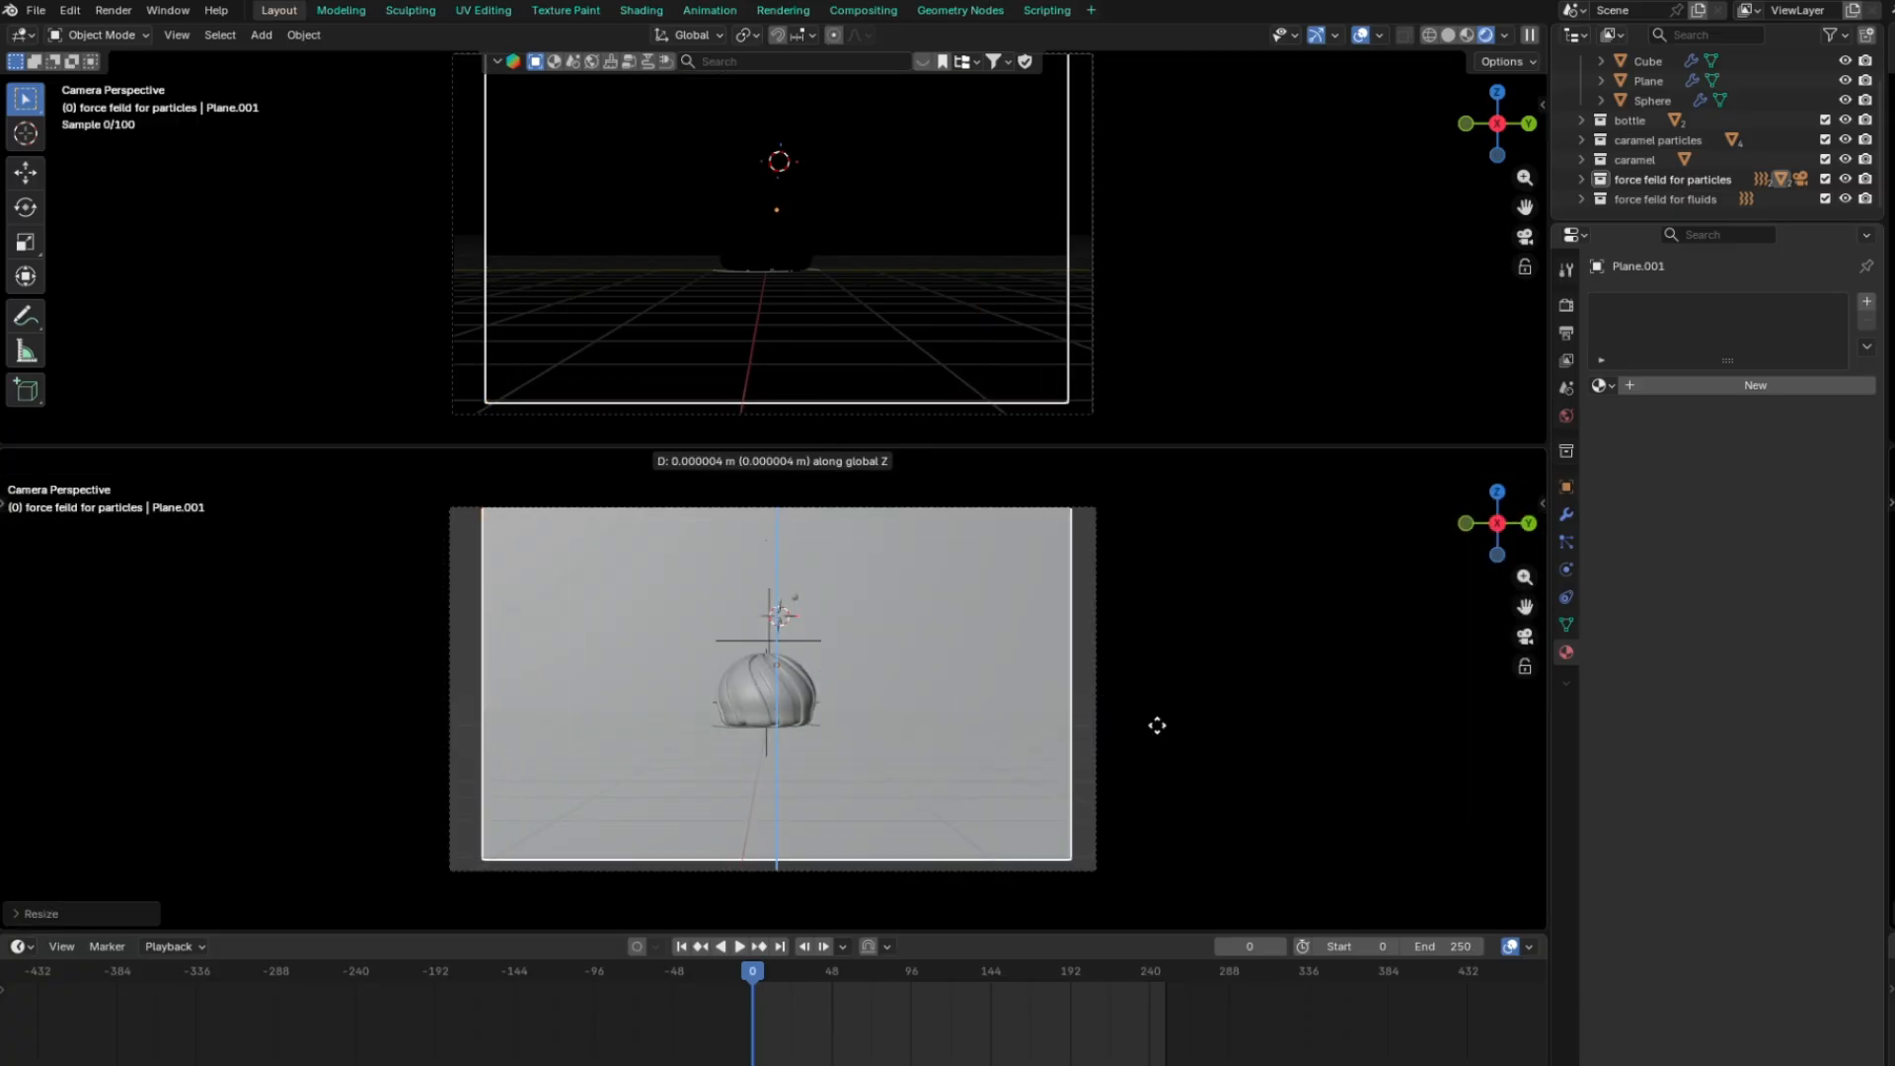
{"action": "left_click", "coordinate": [1149, 722]}
Scale the backdrop plane further until it covers the whole camera frame
{"action": "key", "text": "s"}
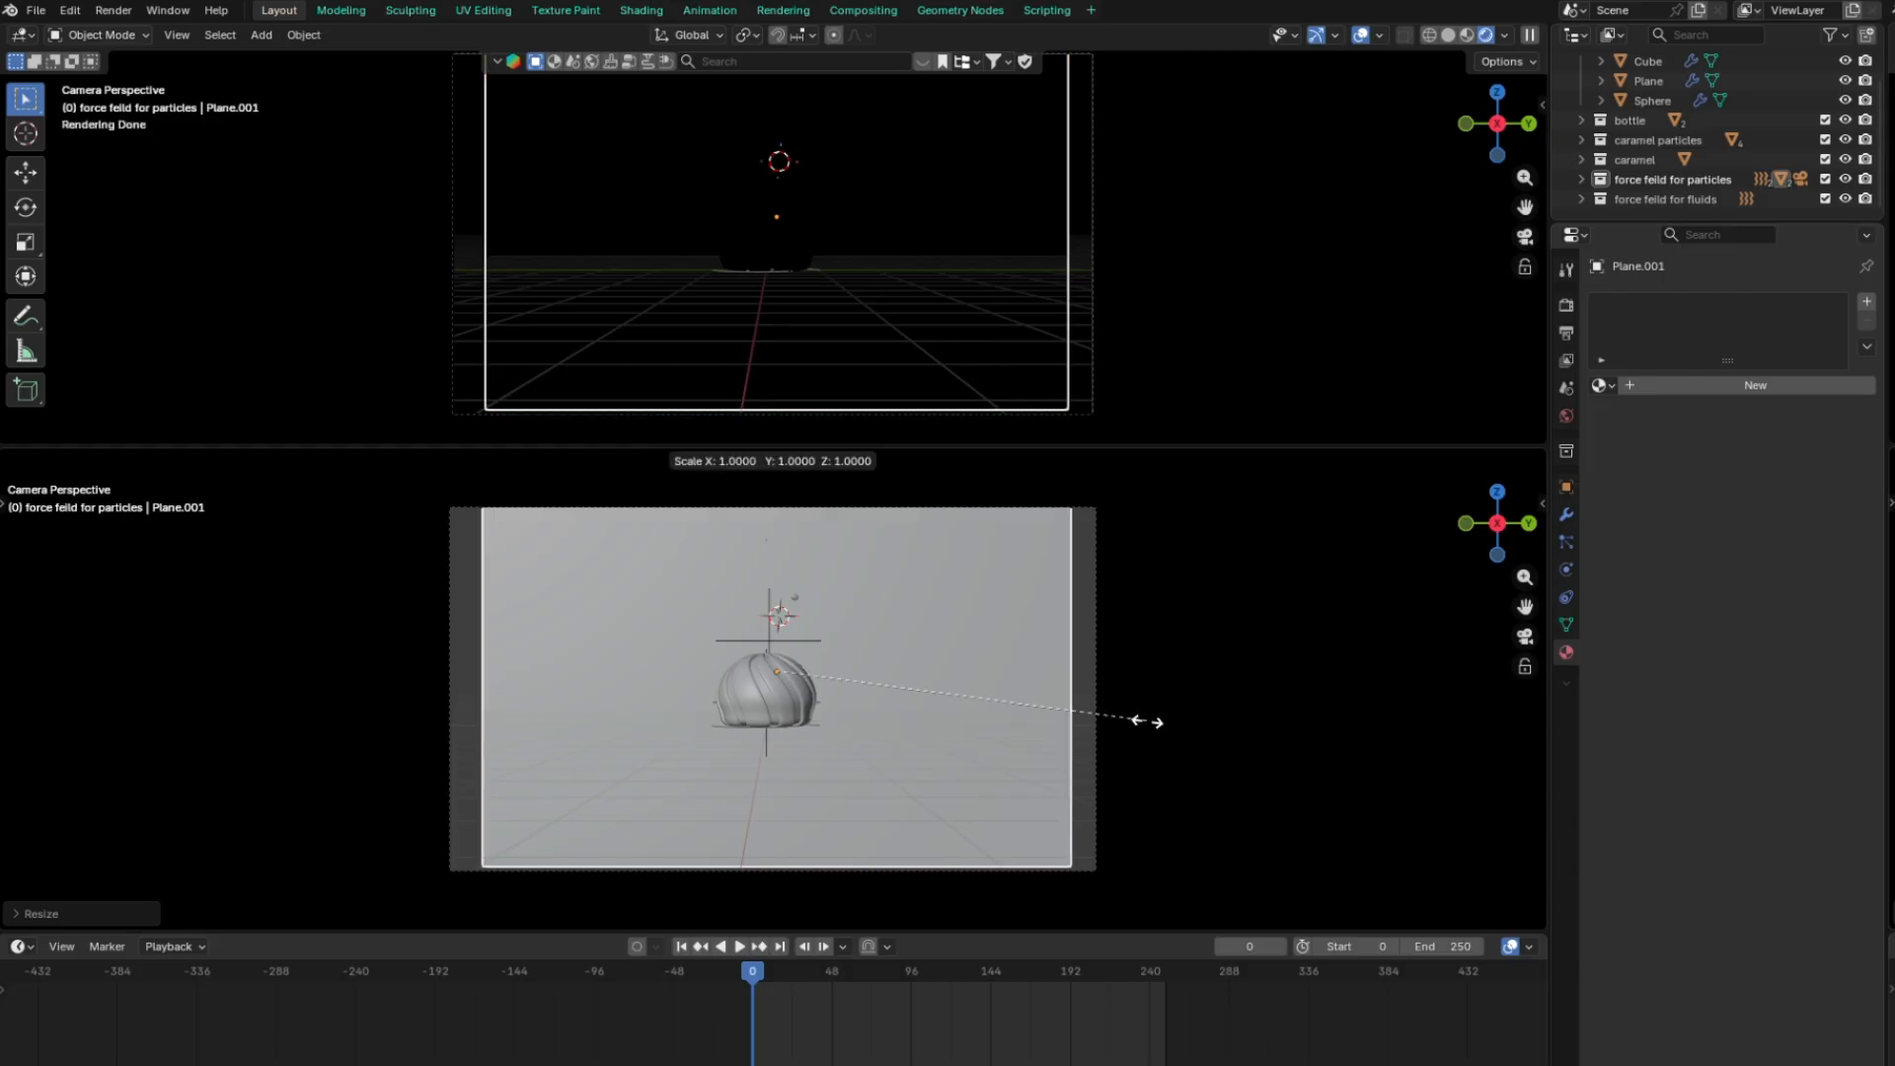
{"action": "left_click", "coordinate": [1184, 727]}
{"action": "key", "text": "KP_0"}
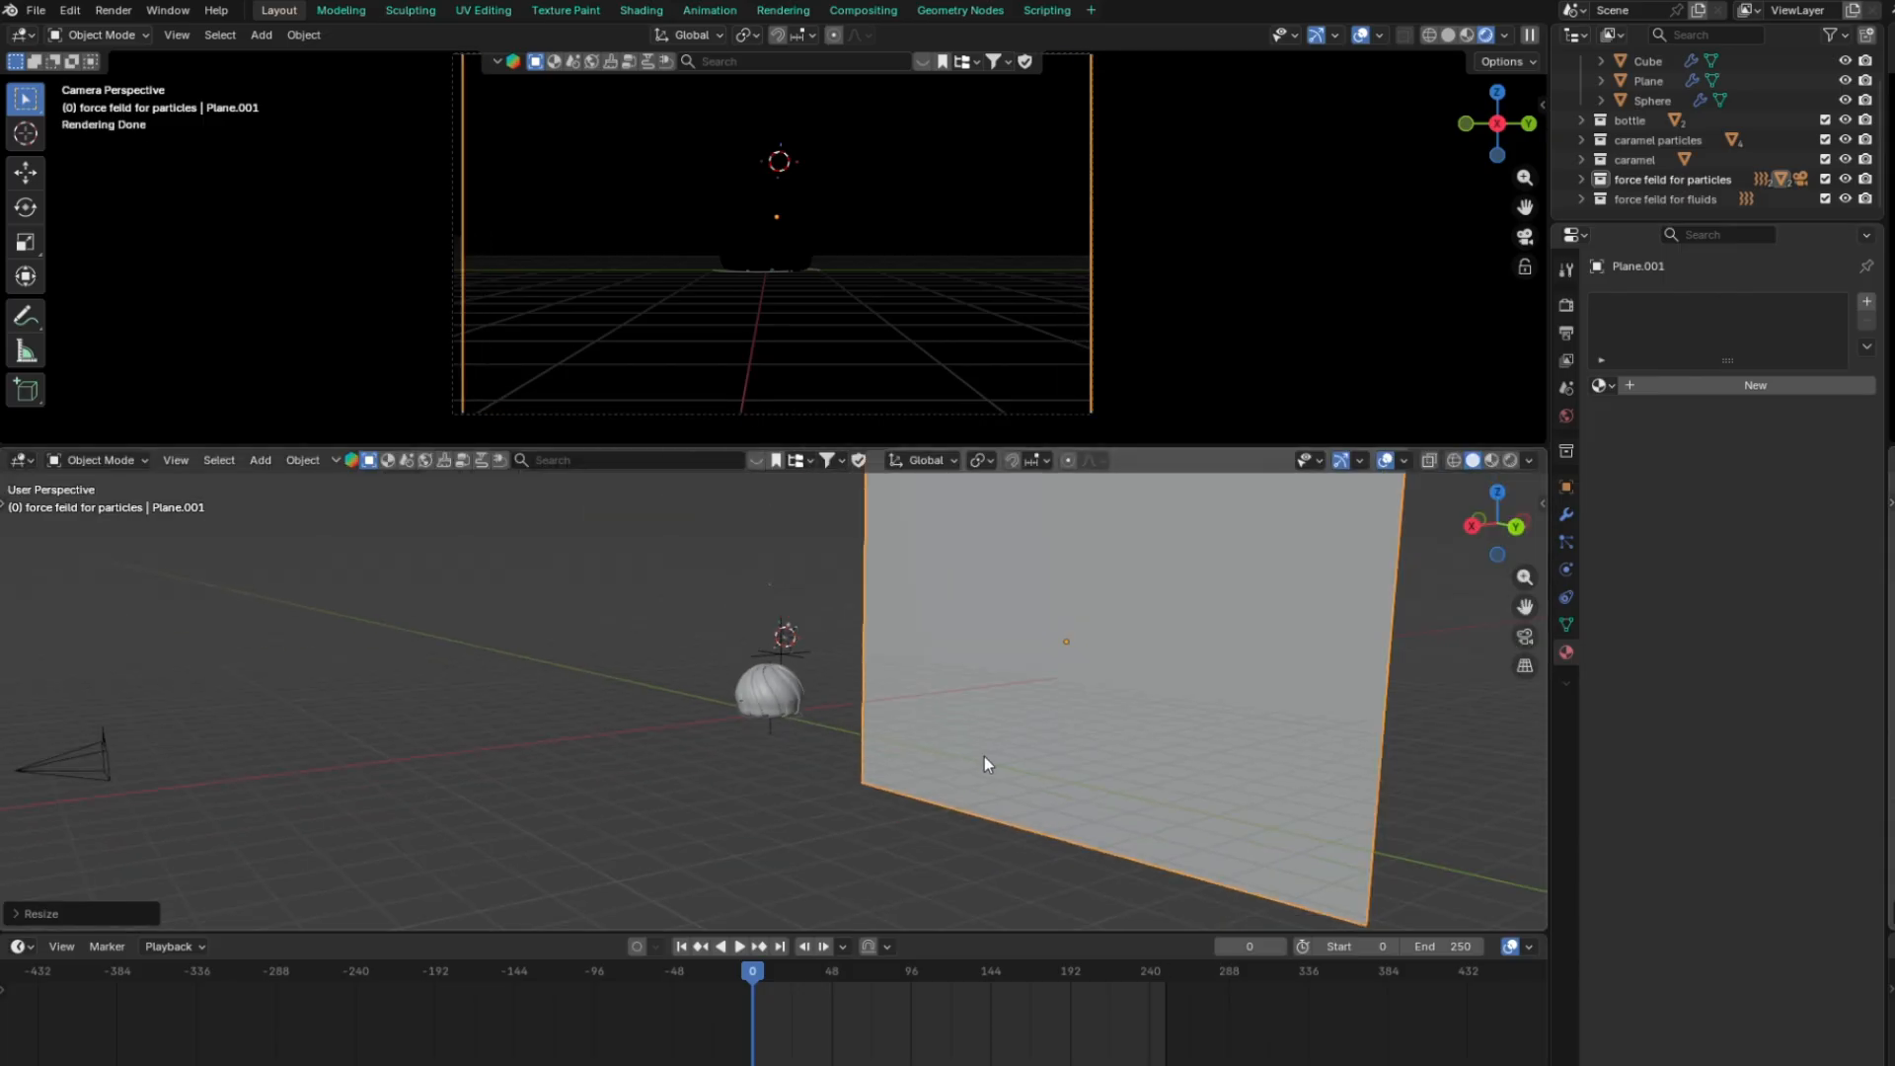
{"action": "key", "text": "s"}
{"action": "left_click", "coordinate": [985, 766]}
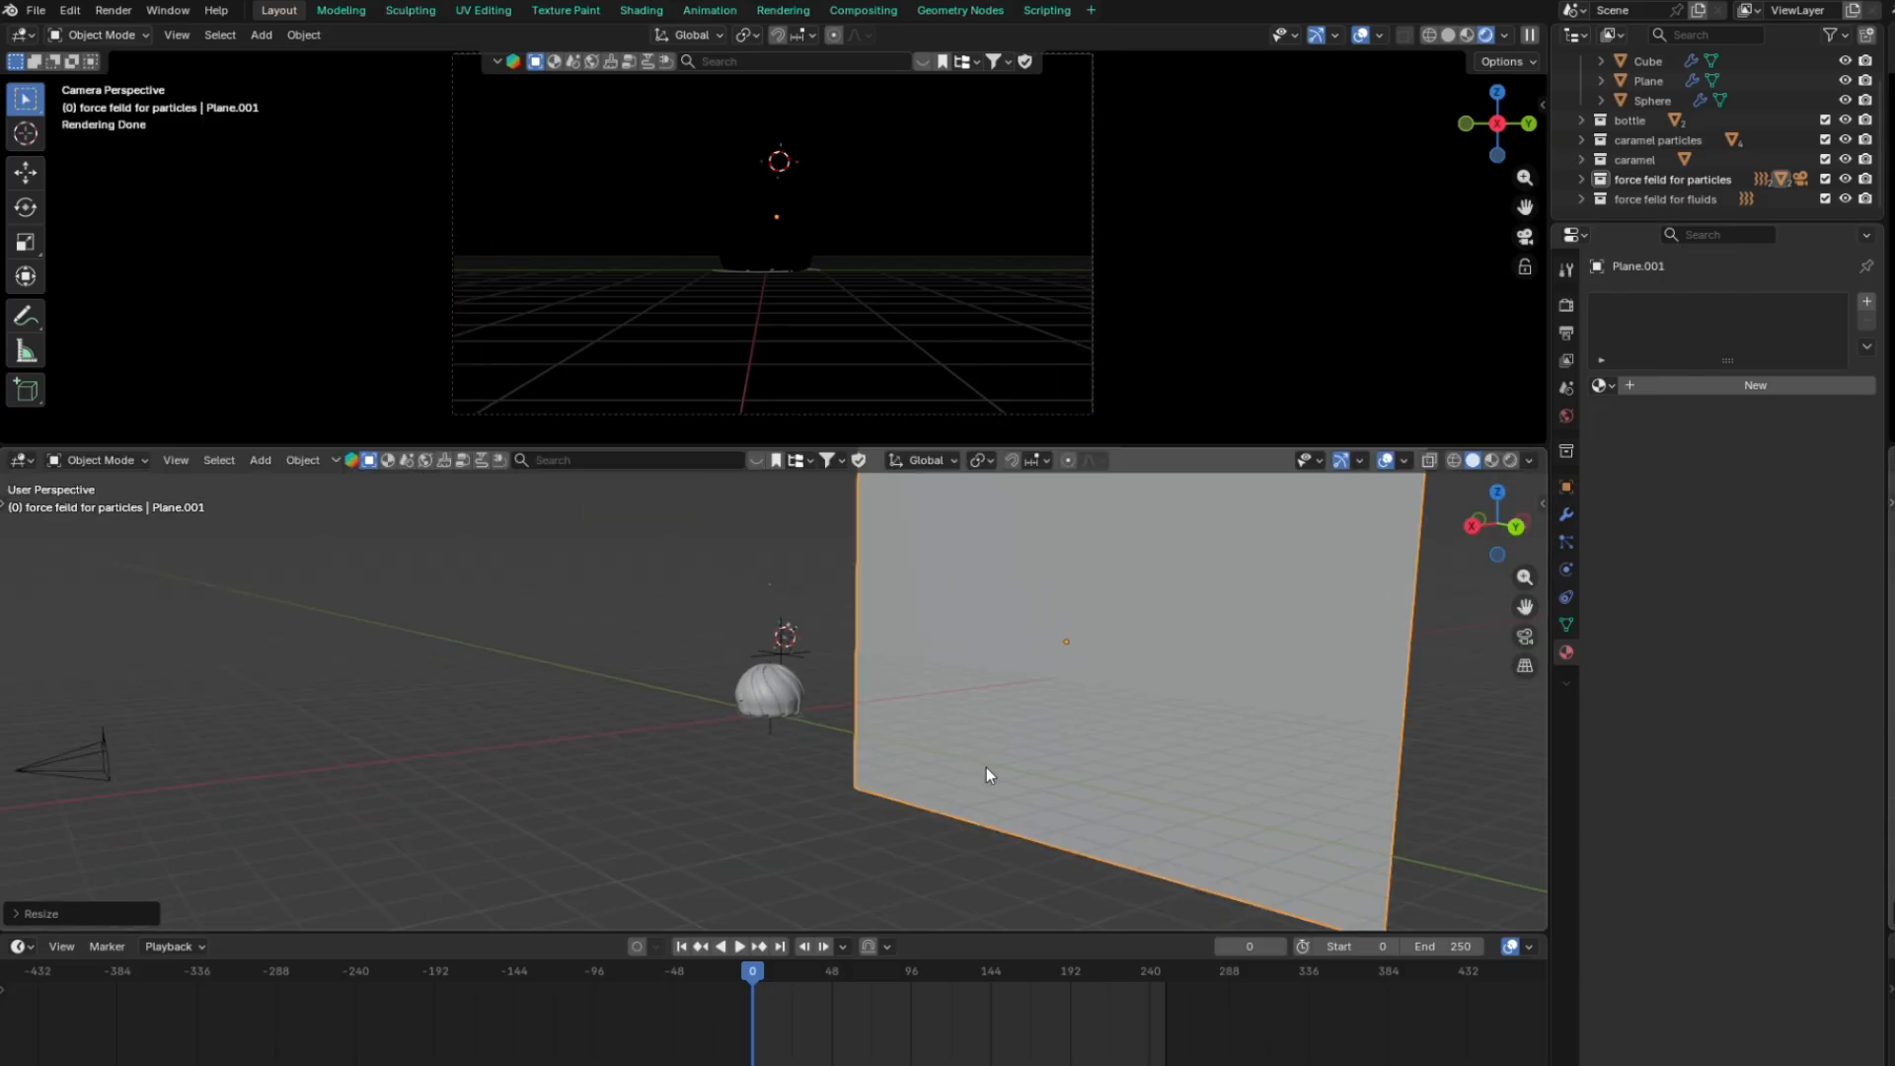
{"action": "key", "text": "KP_0"}
{"action": "key", "text": "Home"}
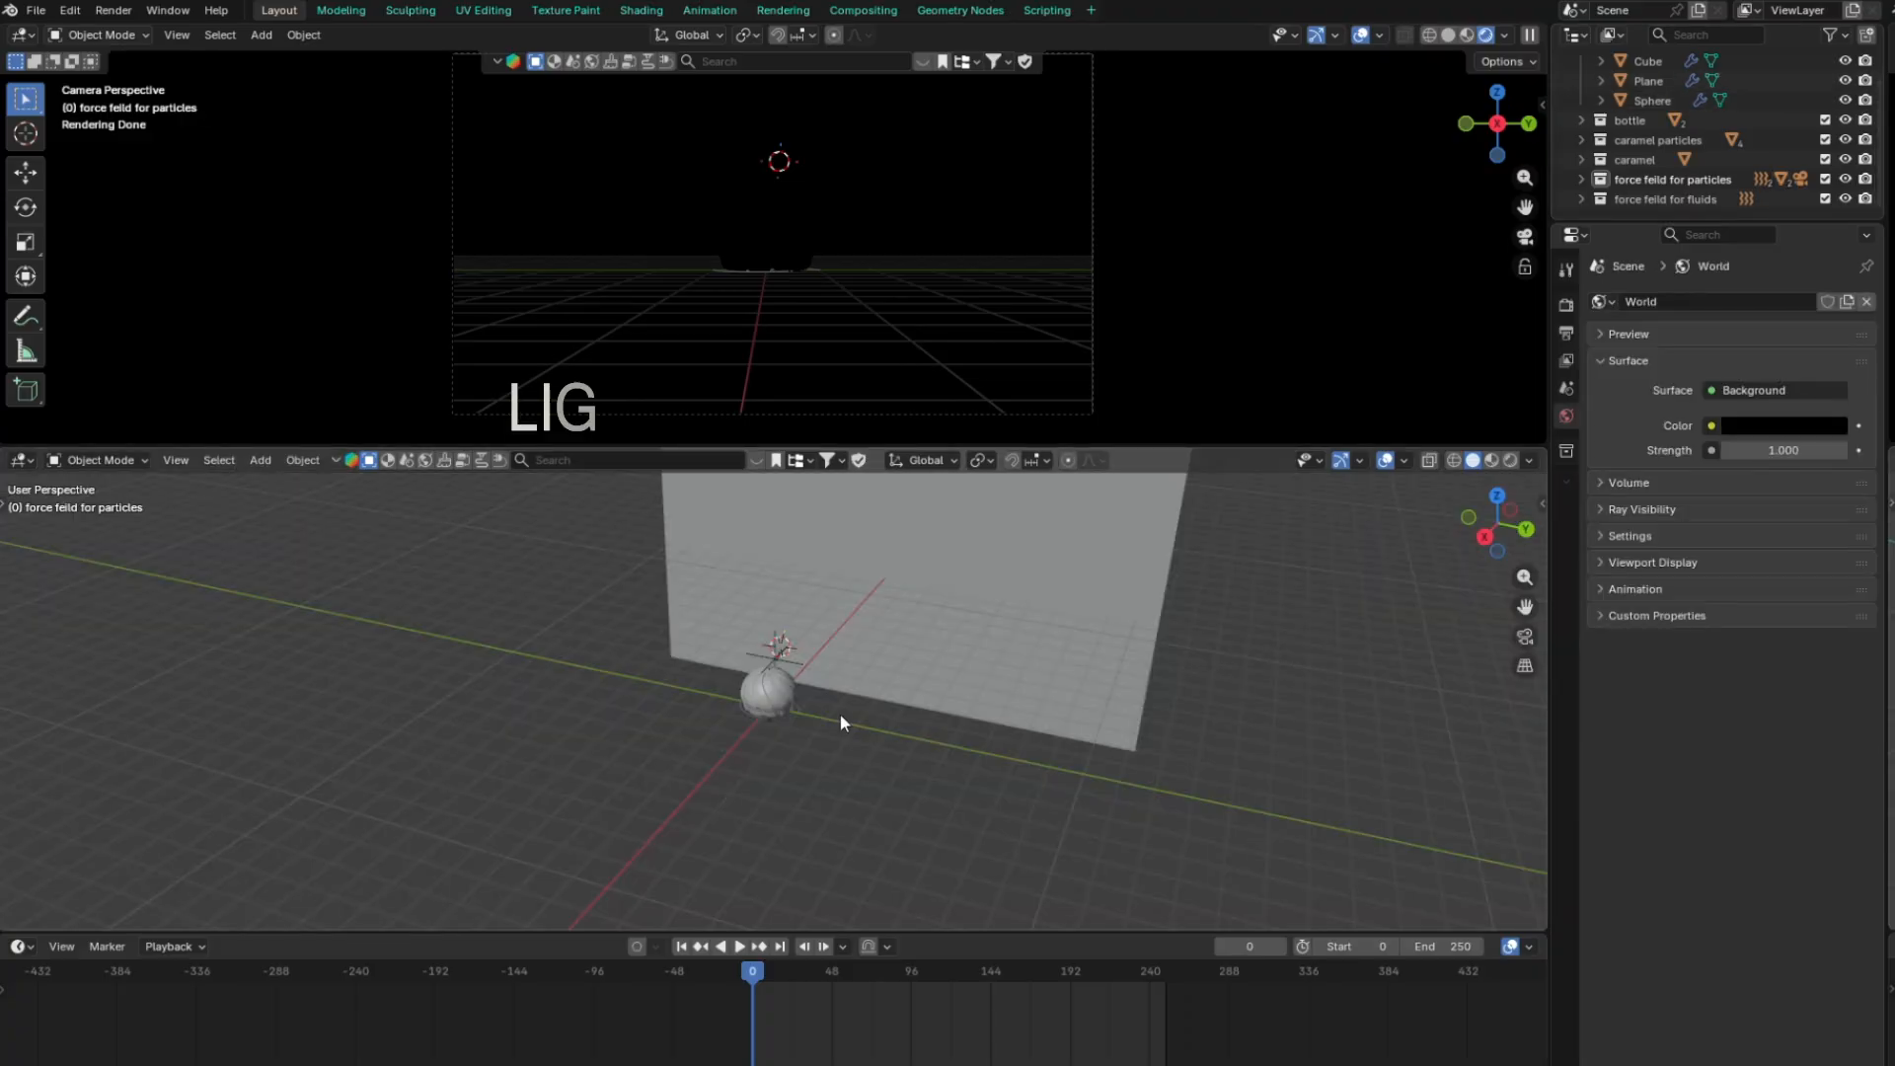
Add an area light at the 3D cursor and shift it along the X axis near the caramel
{"action": "middle_click_drag", "start_coordinate": [839, 713], "coordinate": [958, 665]}
{"action": "key", "text": "shift+a"}
{"action": "mouse_move", "coordinate": [764, 921]}
{"action": "left_click", "coordinate": [1002, 990]}
{"action": "middle_click_drag", "start_coordinate": [823, 746], "coordinate": [786, 809]}
{"action": "key", "text": "g"}
{"action": "key", "text": "x"}
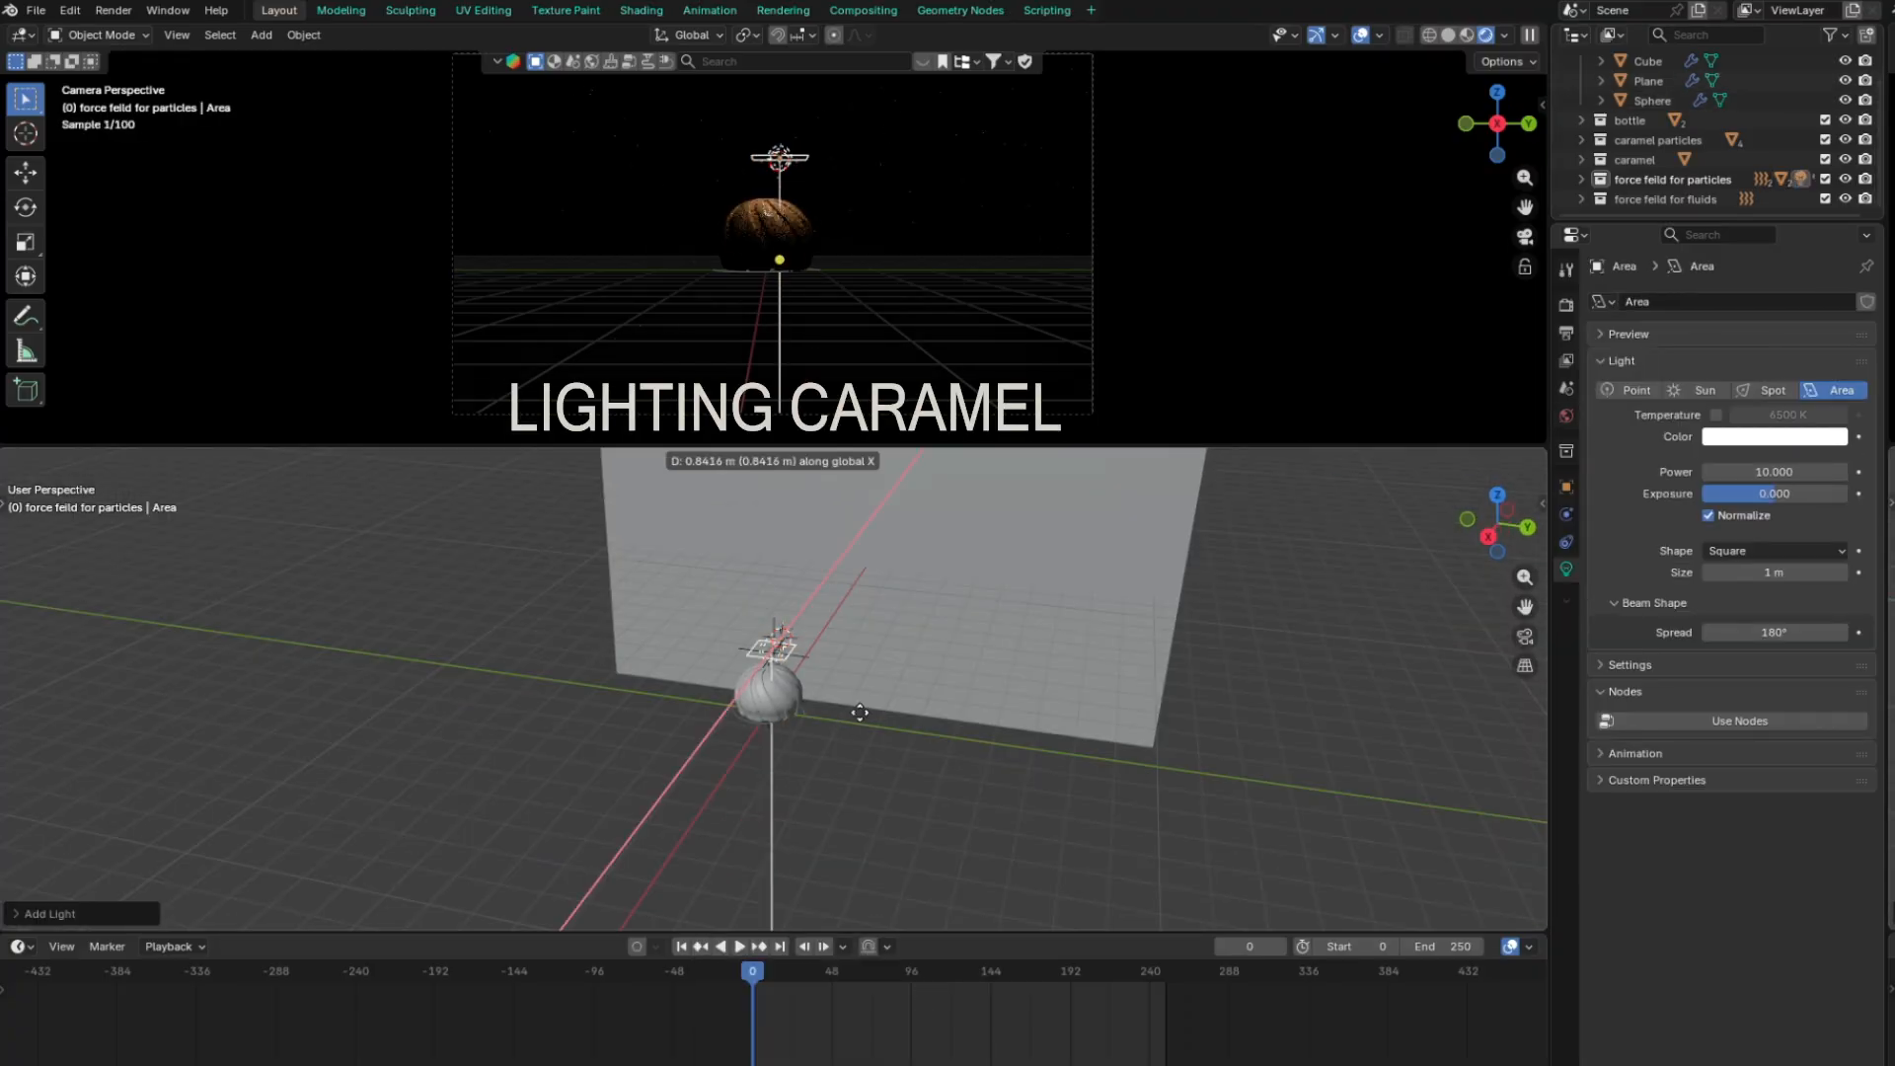
{"action": "left_click", "coordinate": [838, 707]}
Raise the area light to about 5.4 m above the caramel and scale it up to about 4.1
{"action": "key", "text": "g"}
{"action": "key", "text": "z"}
{"action": "left_click", "coordinate": [824, 614]}
{"action": "scroll", "coordinate": [824, 613], "scroll_direction": "down", "scroll_amount": 2}
{"action": "key", "text": "s"}
{"action": "left_click", "coordinate": [932, 594]}
Set the area light's power to 300 and give it a pale warm orange color
{"action": "double_click", "coordinate": [1766, 472]}
{"action": "type", "text": "300"}
{"action": "key", "text": "Return"}
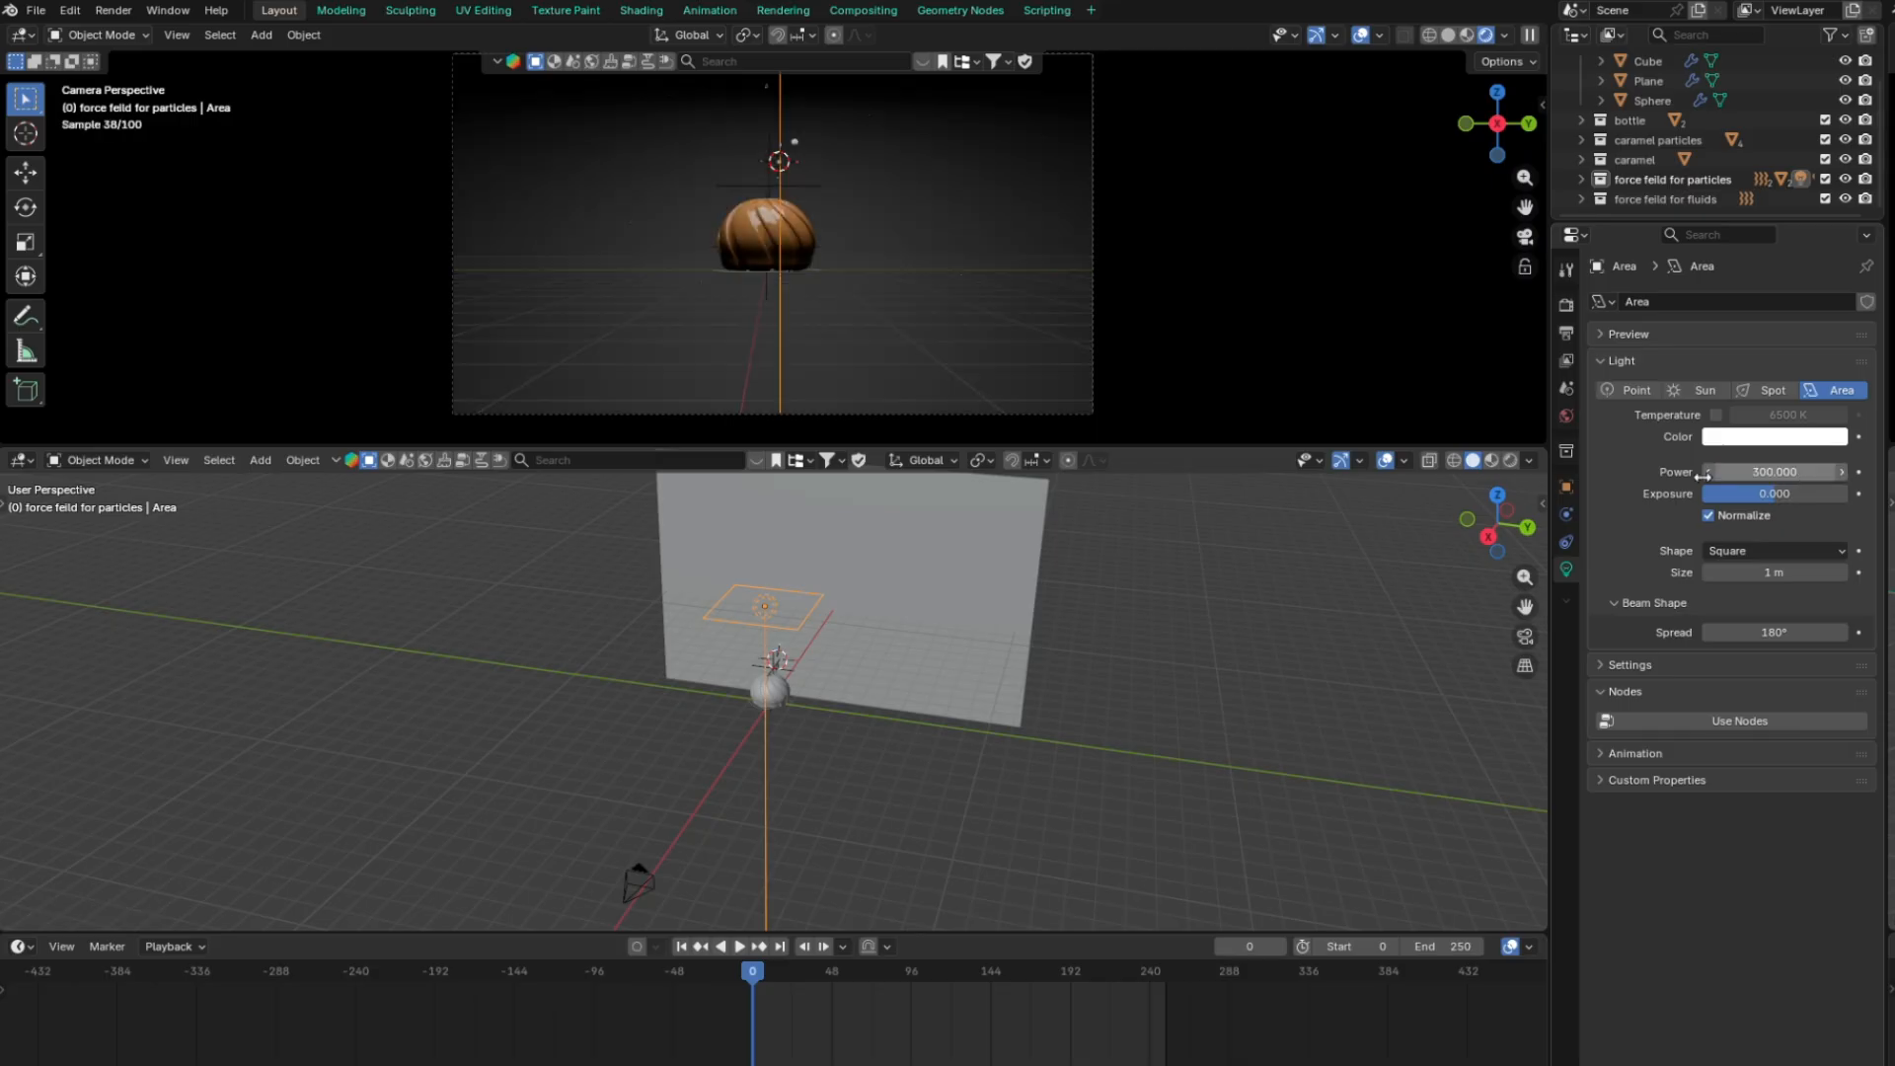
{"action": "left_click", "coordinate": [1766, 436]}
{"action": "left_click_drag", "start_coordinate": [1734, 190], "coordinate": [1716, 213]}
{"action": "middle_click_drag", "start_coordinate": [922, 632], "coordinate": [925, 595]}
{"action": "scroll", "coordinate": [926, 595], "scroll_direction": "up", "scroll_amount": 4}
Reposition the area light along X directly over the caramel, at about -0.1 m, working from the top view
{"action": "key", "text": "KP_3"}
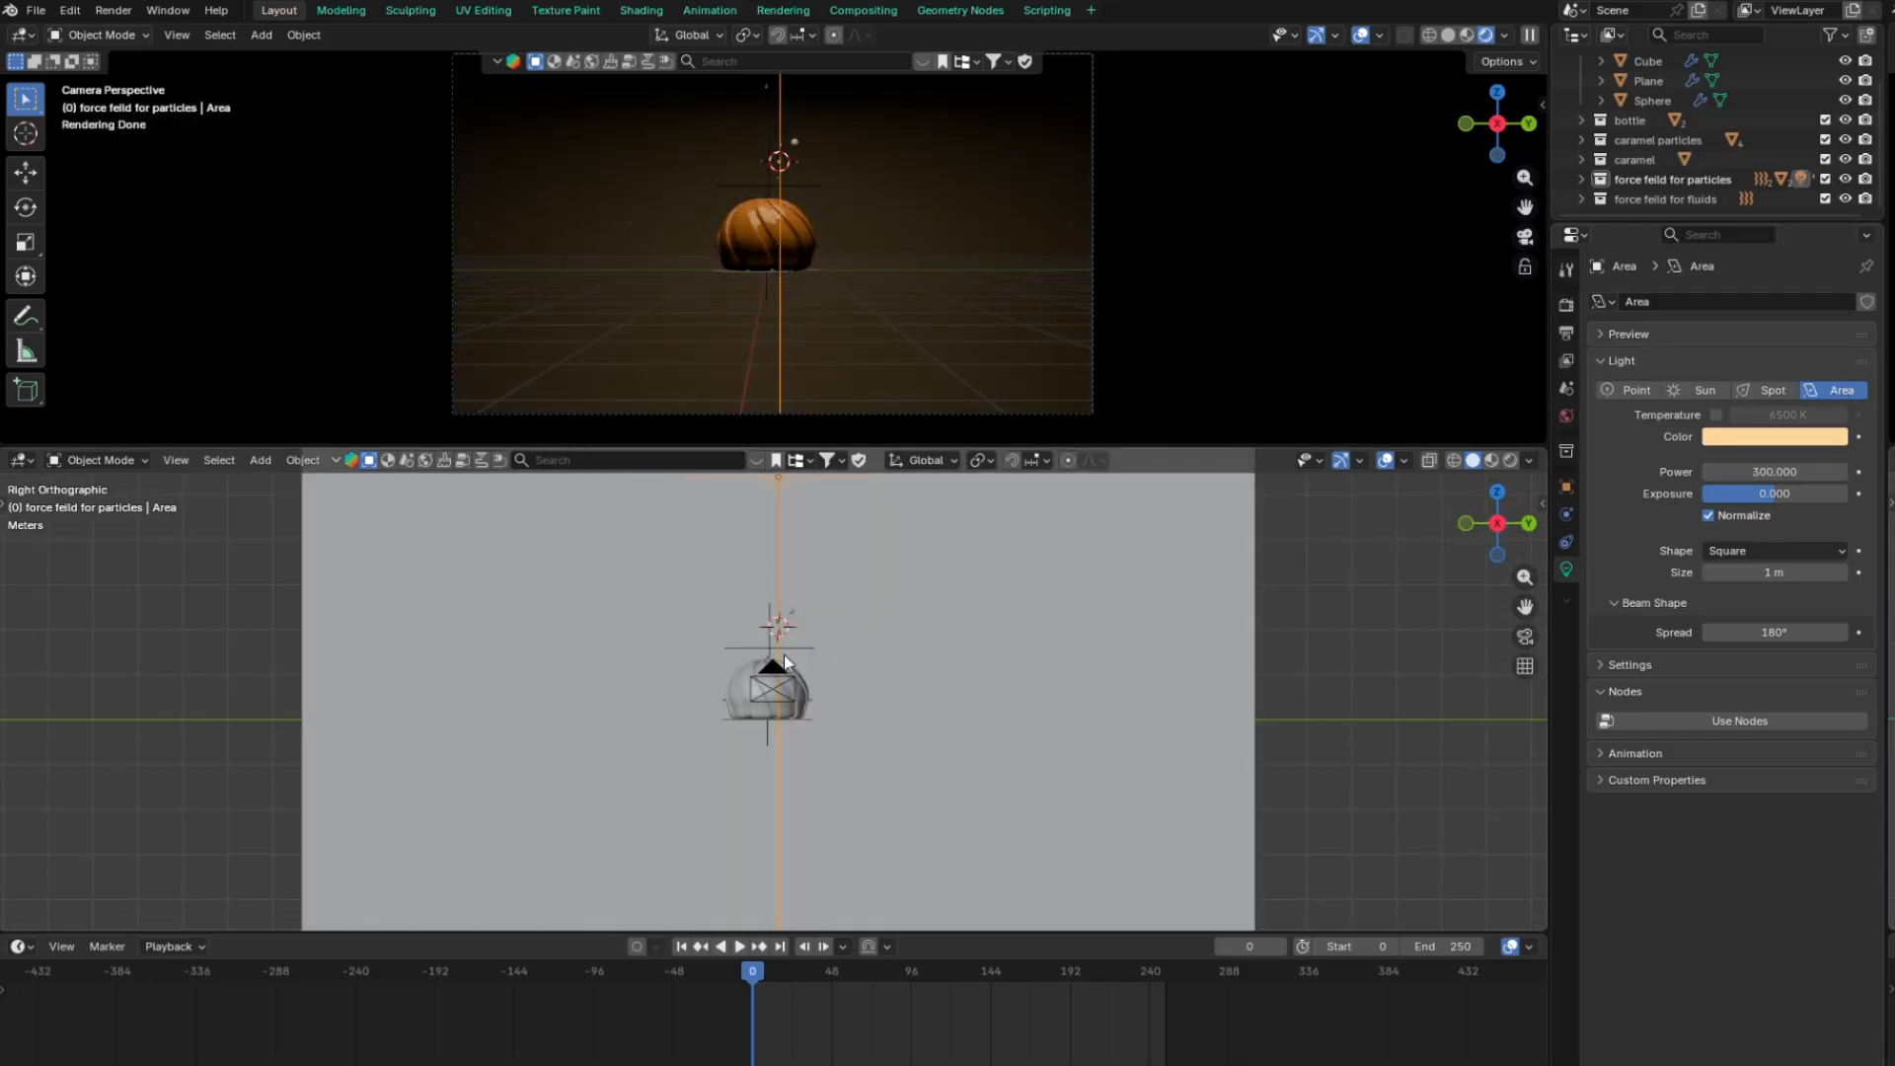
{"action": "key", "text": "KP_7"}
{"action": "left_click", "coordinate": [773, 681]}
{"action": "left_click", "coordinate": [857, 688]}
{"action": "key", "text": "g"}
{"action": "key", "text": "x"}
{"action": "left_click", "coordinate": [780, 697]}
{"action": "key", "text": "KP_3"}
{"action": "scroll", "coordinate": [779, 696], "scroll_direction": "down", "scroll_amount": 5}
Create a light linking collection for the area light
{"action": "left_click", "coordinate": [1565, 487]}
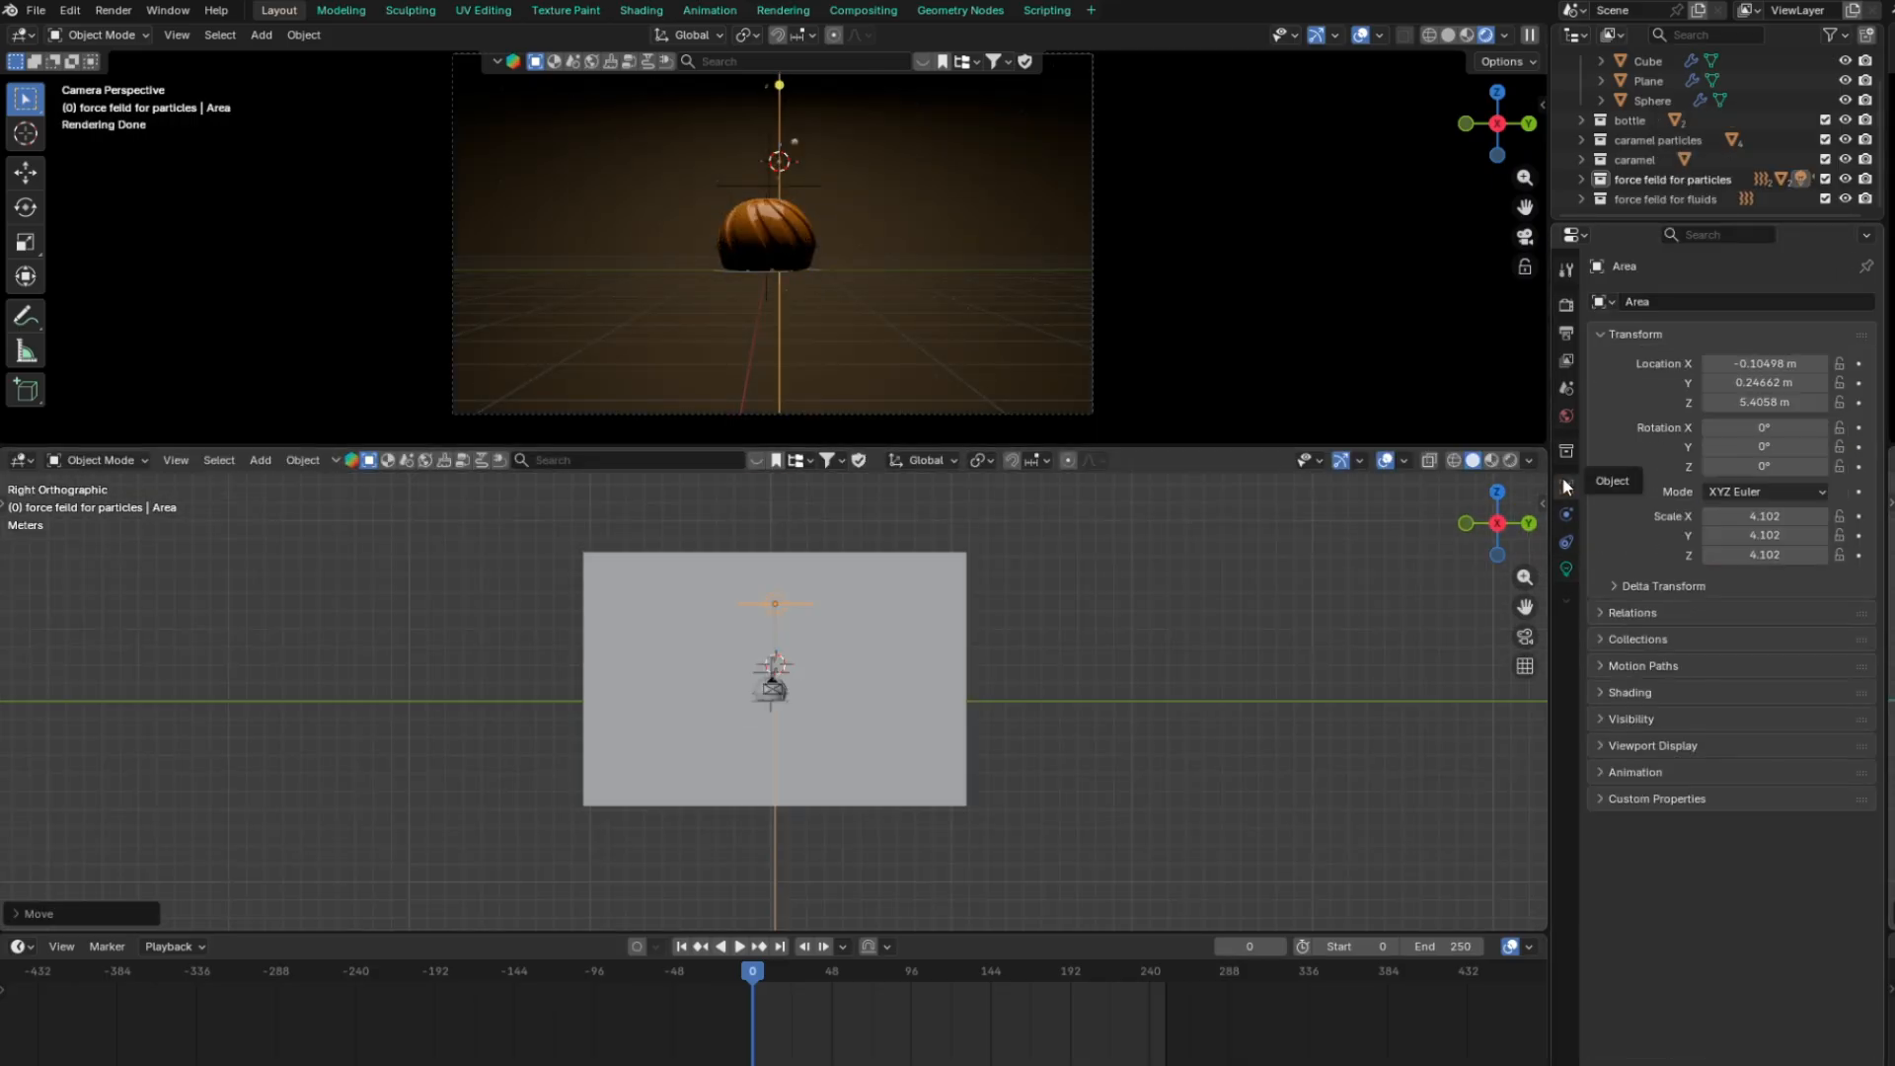
{"action": "left_click", "coordinate": [1646, 692]}
{"action": "left_click", "coordinate": [1717, 719]}
{"action": "left_click", "coordinate": [1732, 747]}
Expand the caramel collection and add the caramel cube to the area light's light linking list
{"action": "scroll", "coordinate": [888, 605], "scroll_direction": "up", "scroll_amount": 4}
{"action": "left_click", "coordinate": [1633, 160]}
{"action": "left_click", "coordinate": [1581, 160]}
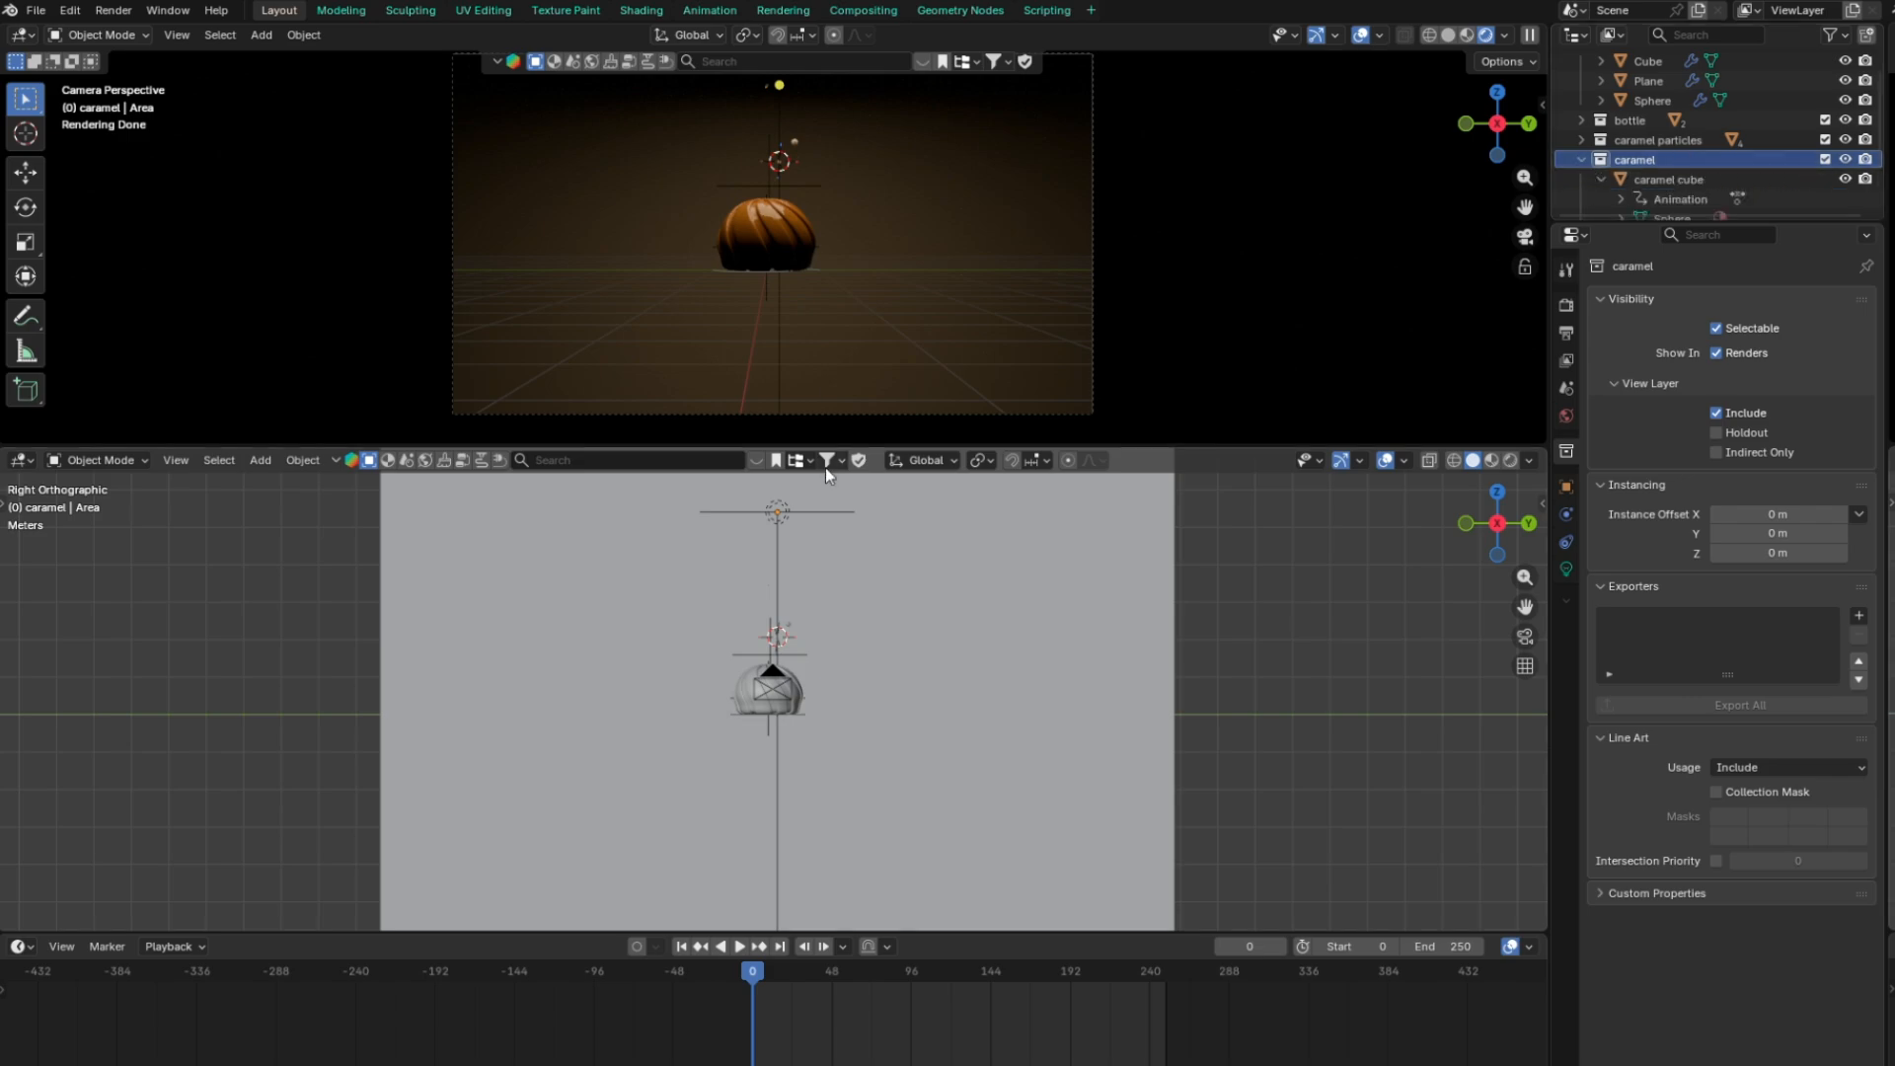
{"action": "key", "text": "ctrl+z"}
{"action": "left_click", "coordinate": [1566, 569]}
{"action": "left_click", "coordinate": [1566, 487]}
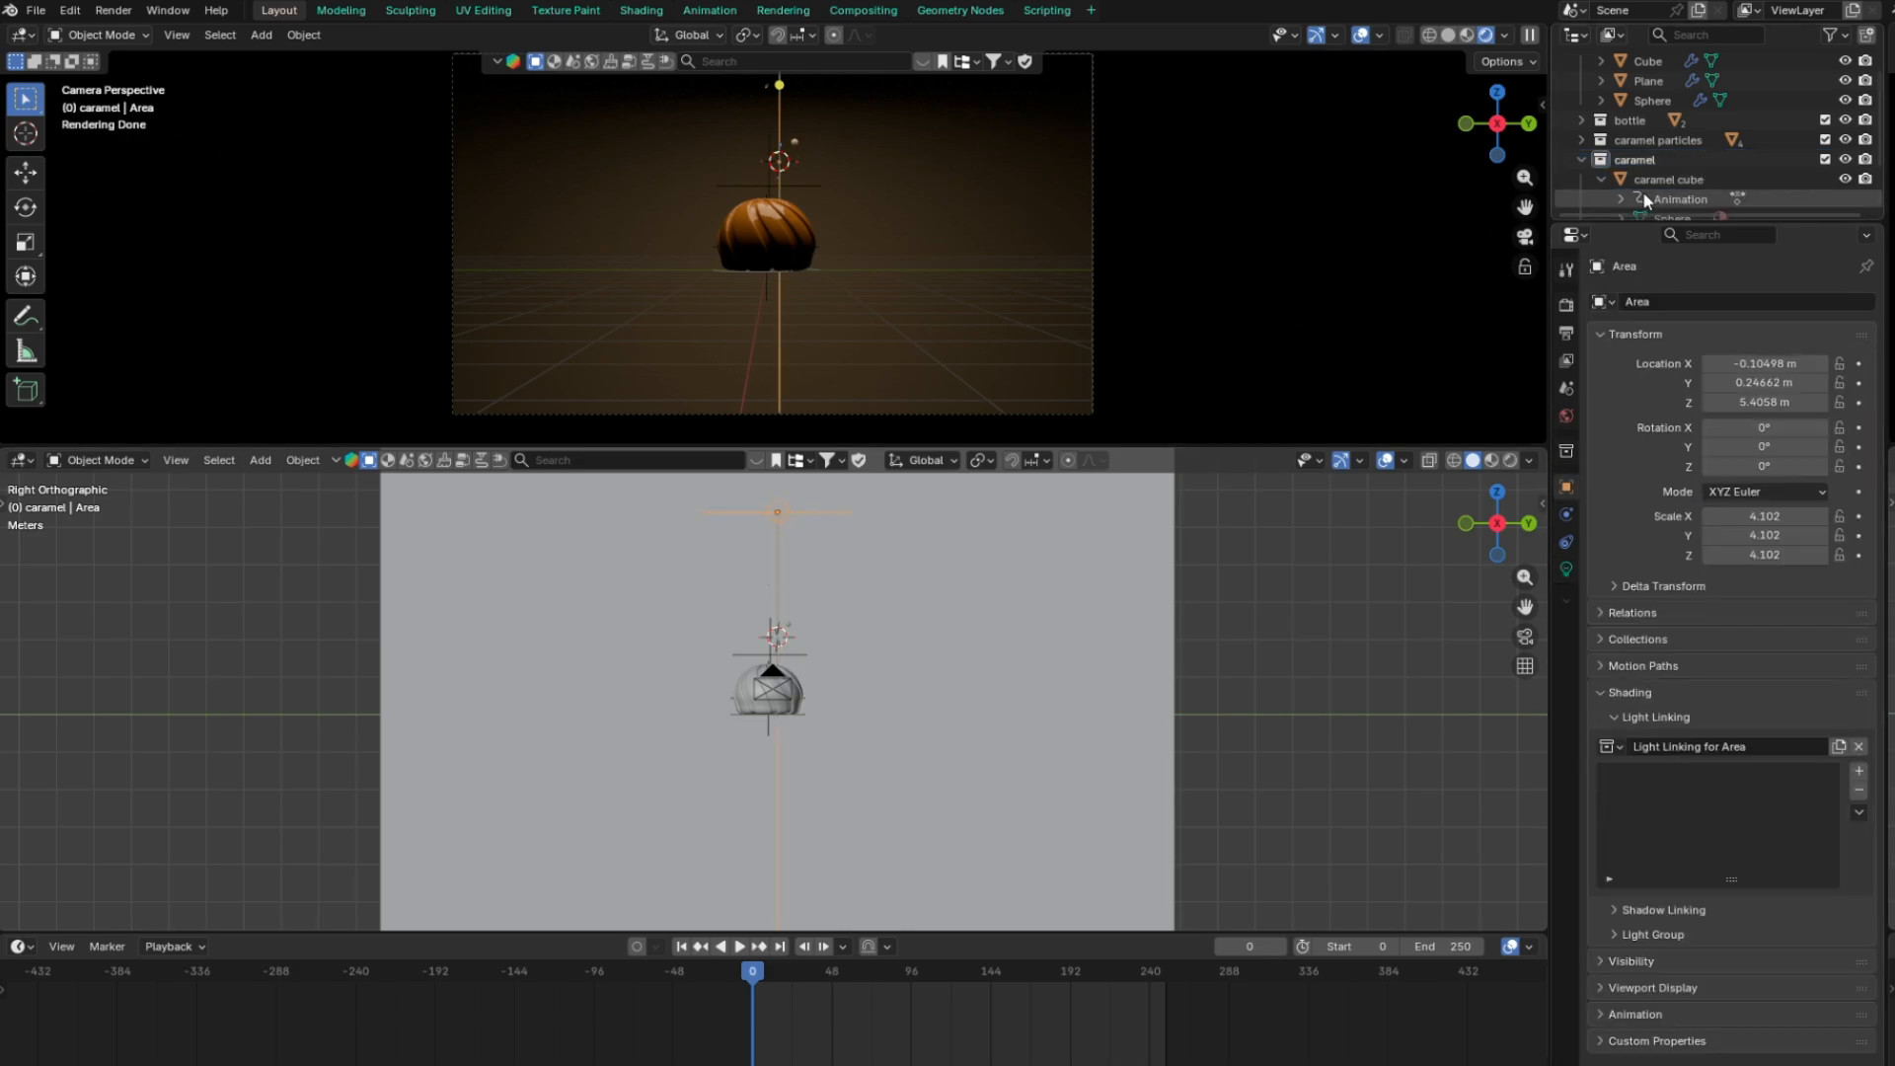
{"action": "left_click_drag", "start_coordinate": [1646, 181], "coordinate": [1678, 815]}
{"action": "left_click", "coordinate": [1681, 777]}
Give the area light a round shape instead of a square one
{"action": "middle_click_drag", "start_coordinate": [893, 711], "coordinate": [820, 749]}
{"action": "scroll", "coordinate": [820, 749], "scroll_direction": "down", "scroll_amount": 2}
{"action": "left_click", "coordinate": [1565, 569]}
{"action": "left_click", "coordinate": [1772, 550]}
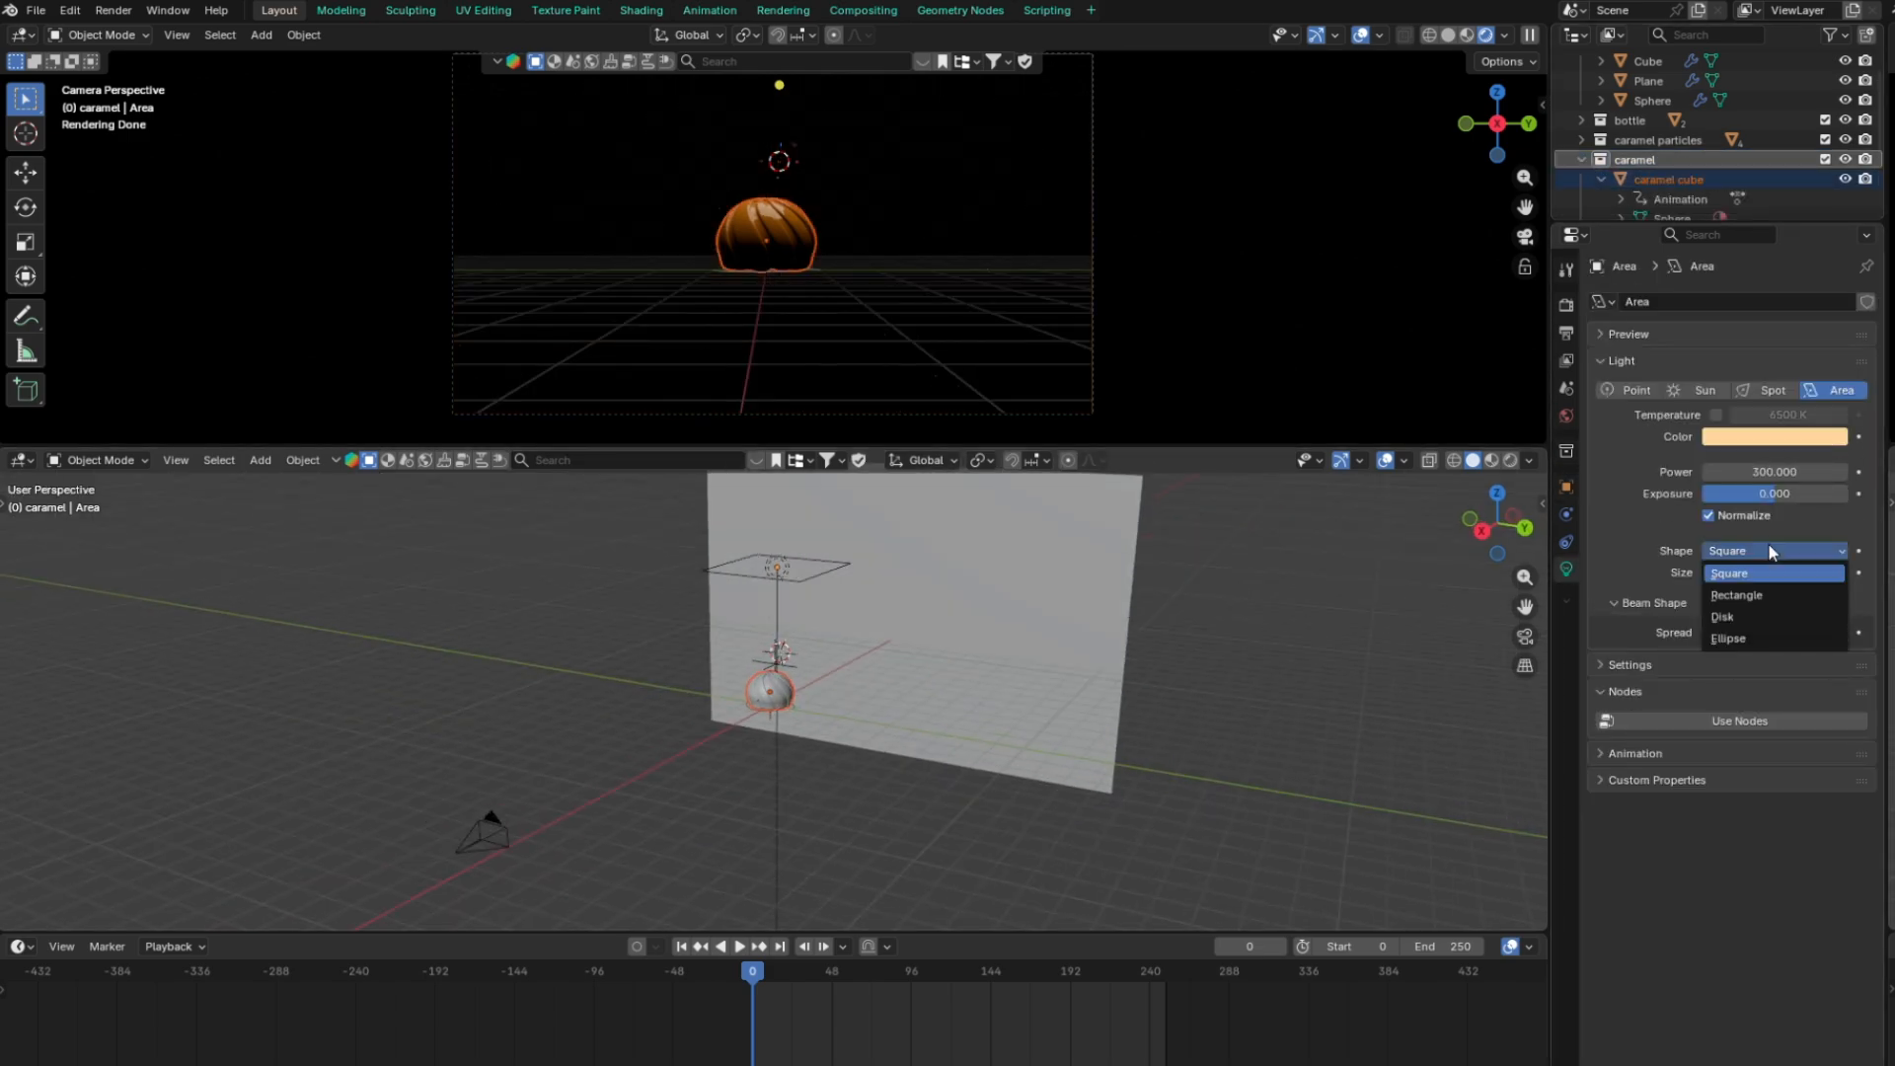
{"action": "left_click", "coordinate": [1824, 634]}
Hide the selected object, reveal all hidden objects again and select the caramel up close
{"action": "middle_click_drag", "start_coordinate": [1164, 740], "coordinate": [1108, 781]}
{"action": "scroll", "coordinate": [1109, 782], "scroll_direction": "up", "scroll_amount": 3}
{"action": "scroll", "coordinate": [1640, 173], "scroll_direction": "down", "scroll_amount": 2}
{"action": "scroll", "coordinate": [781, 711], "scroll_direction": "up", "scroll_amount": 2}
{"action": "key", "text": "h"}
{"action": "key", "text": "alt+h"}
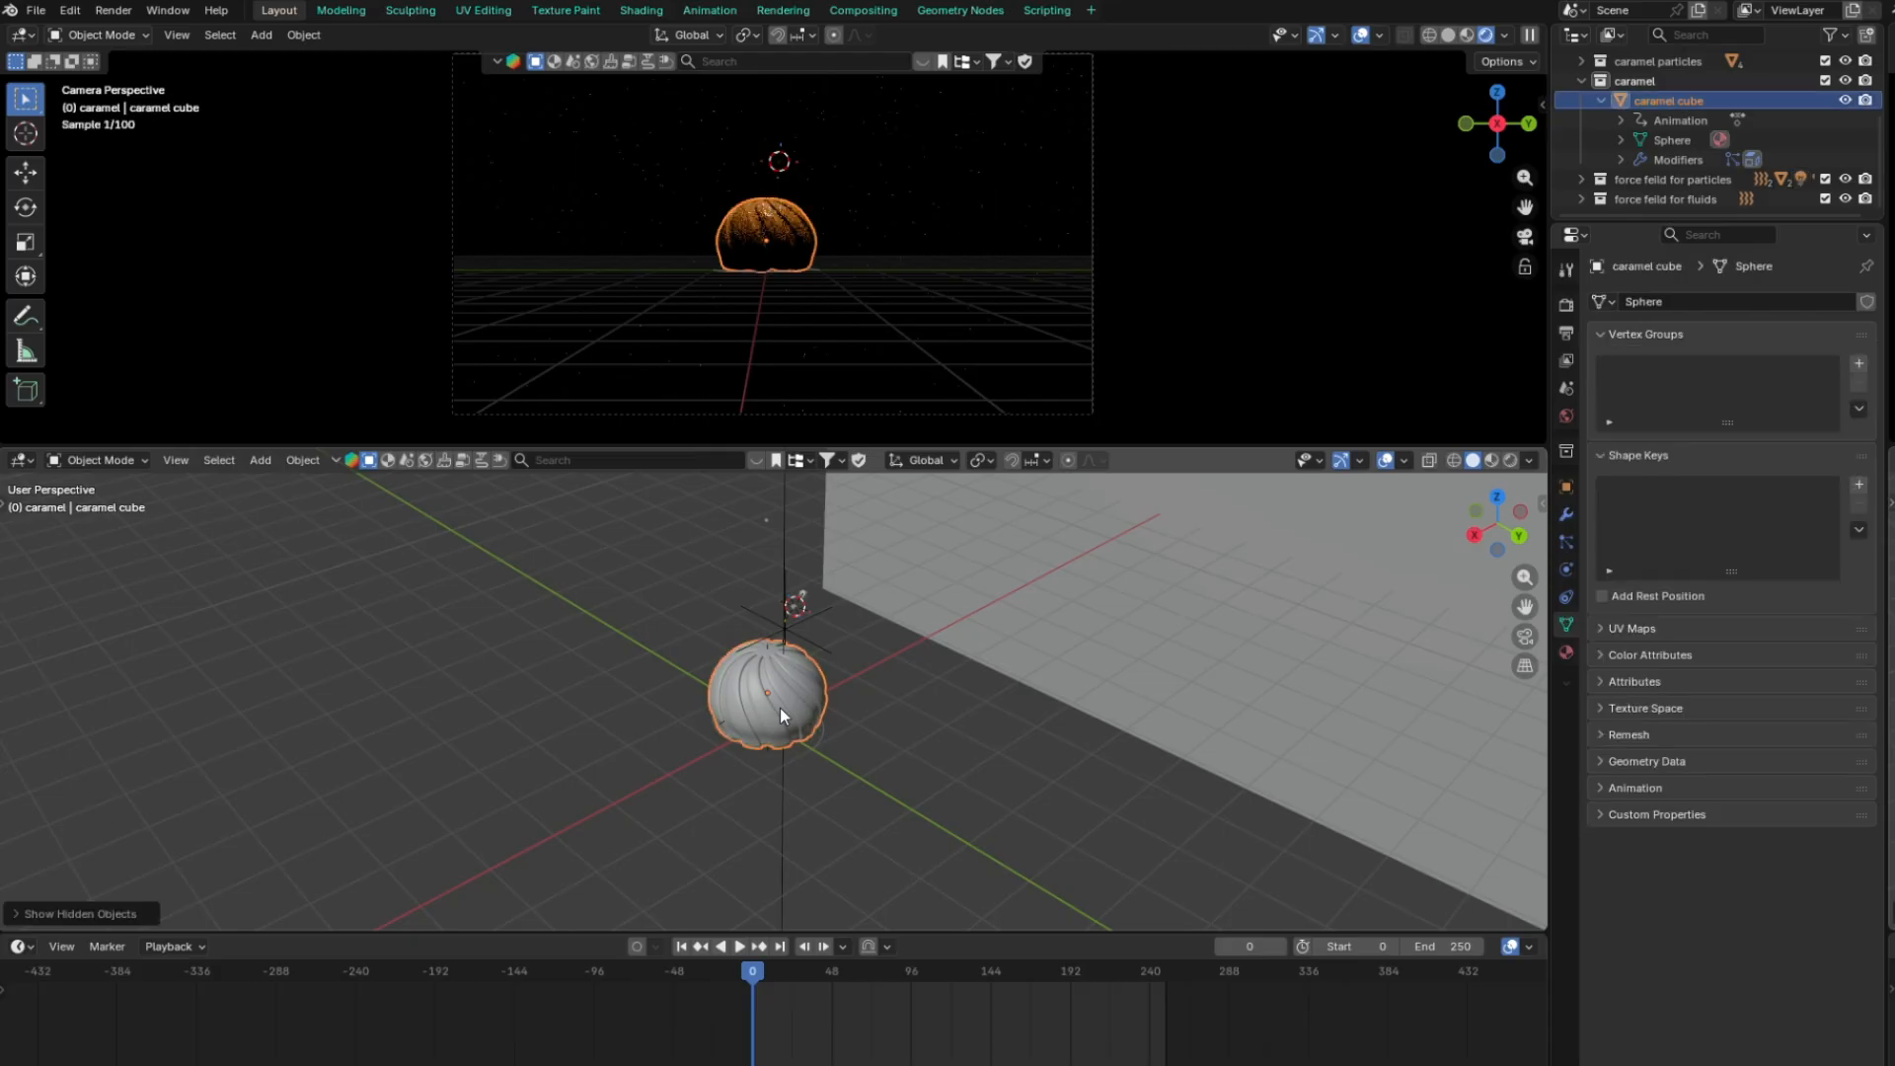
{"action": "left_click", "coordinate": [780, 710]}
{"action": "scroll", "coordinate": [1574, 197], "scroll_direction": "up", "scroll_amount": 3}
{"action": "scroll", "coordinate": [778, 601], "scroll_direction": "down", "scroll_amount": 2}
{"action": "left_click", "coordinate": [809, 534]}
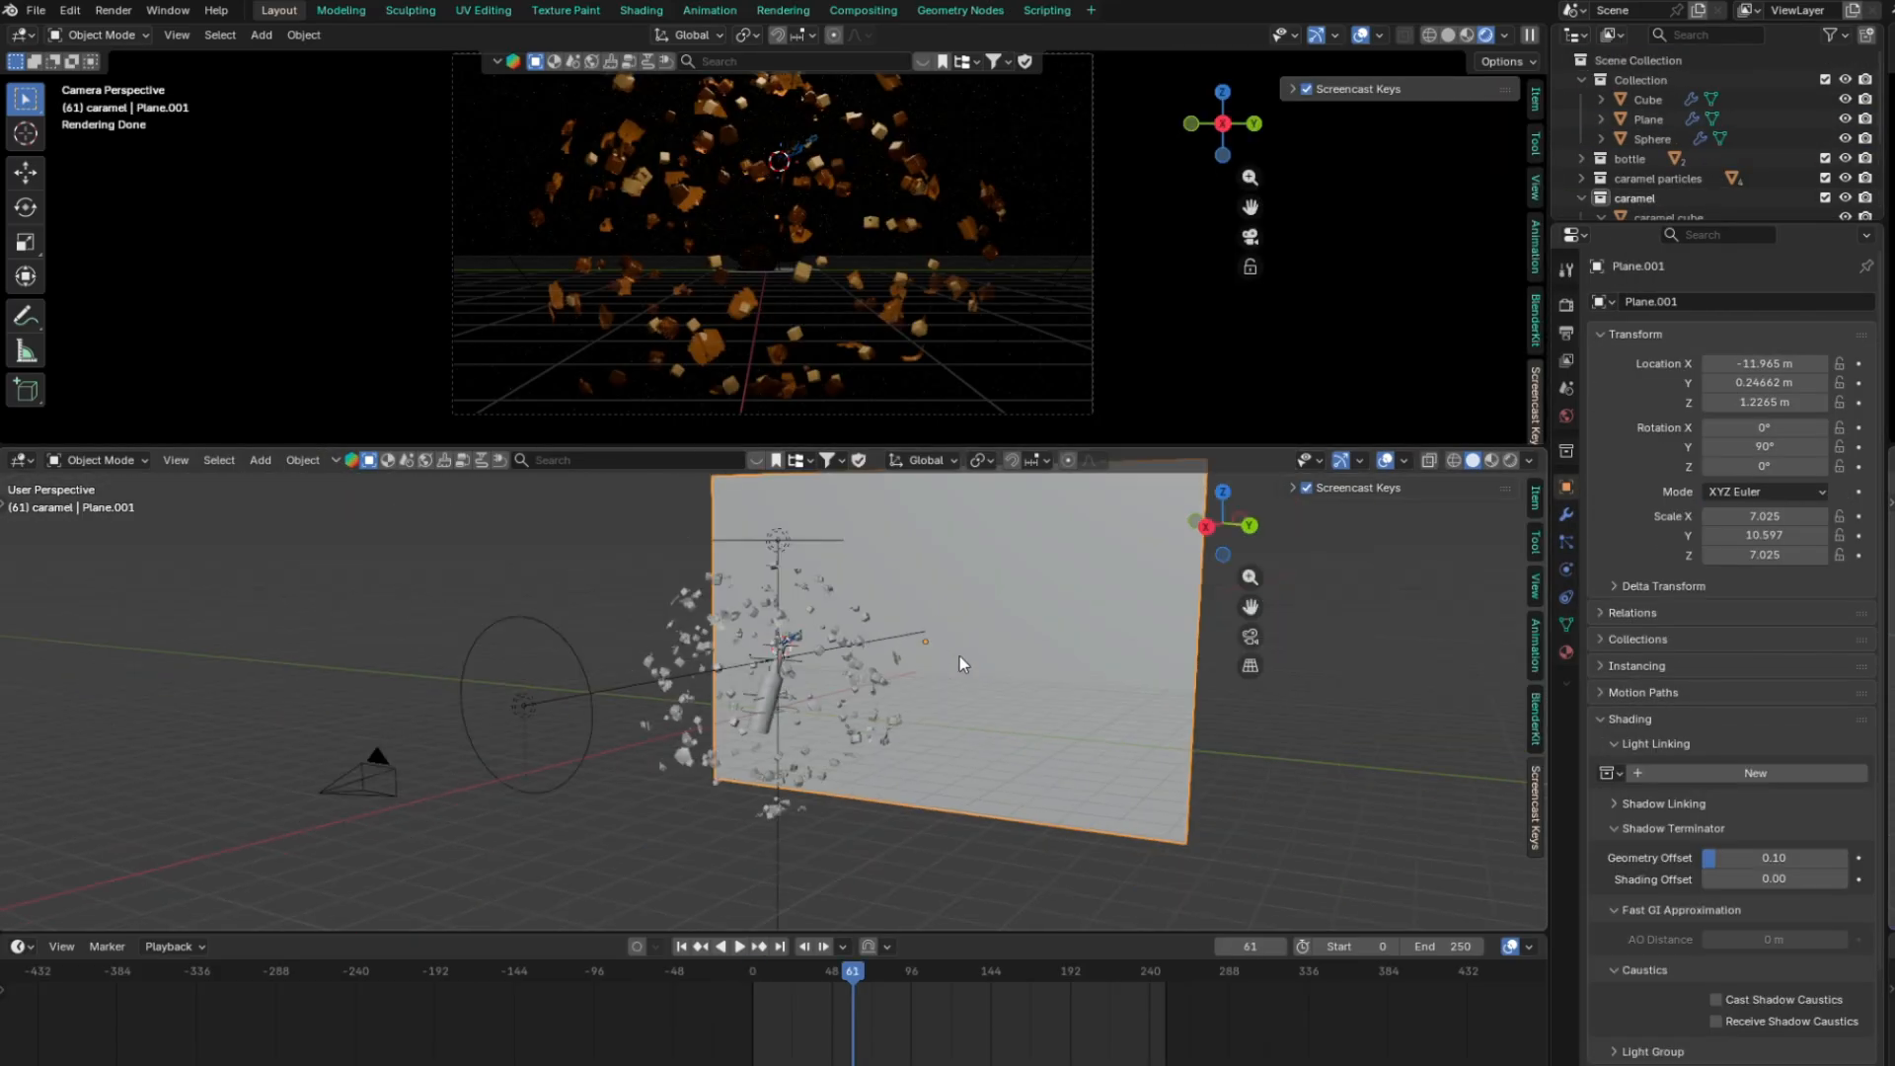
Add a spot light and rotate it 89° about the Y axis so it faces the backdrop plane
{"action": "key", "text": "shift+a"}
{"action": "mouse_move", "coordinate": [959, 655]}
{"action": "left_click", "coordinate": [1095, 692]}
{"action": "key", "text": "r"}
{"action": "key", "text": "y"}
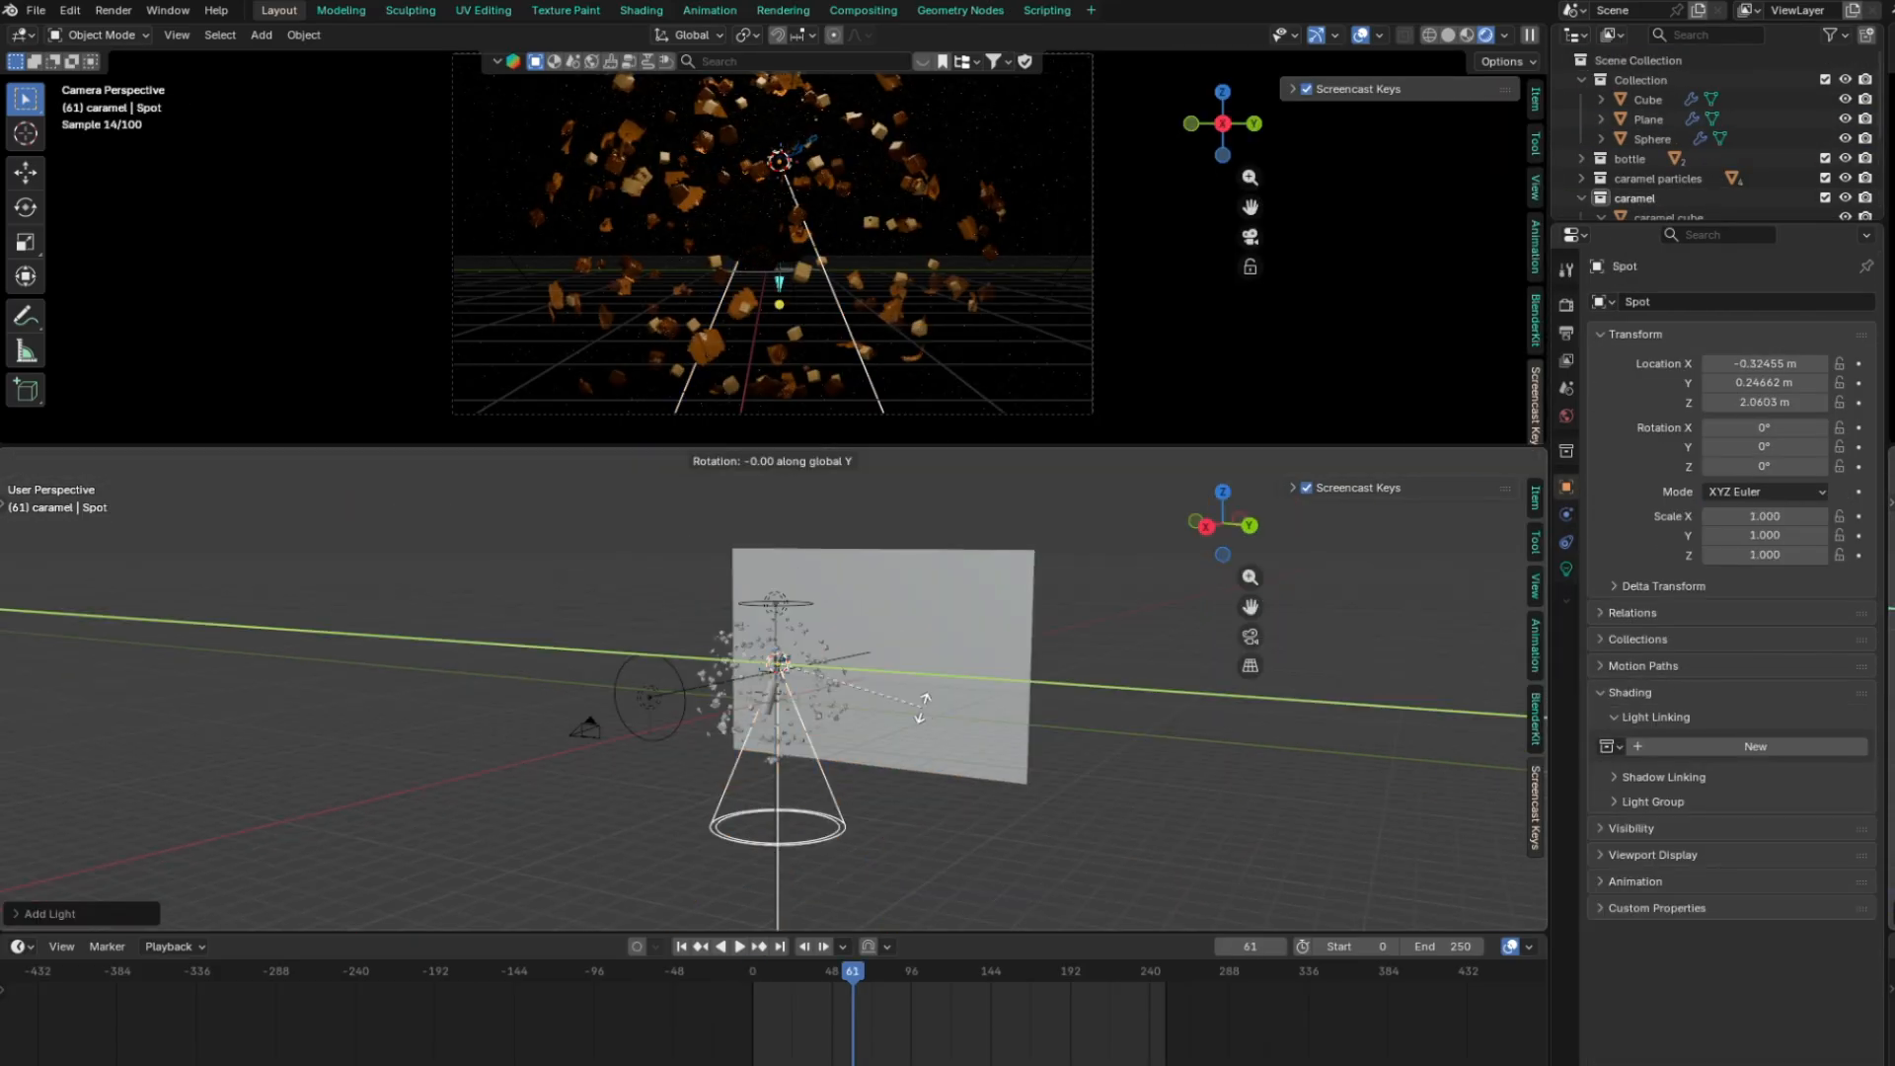
{"action": "key", "text": "9"}
{"action": "key", "text": "0"}
{"action": "key", "text": "Return"}
Move the spot light along the X axis to adjust its distance from the backdrop plane
{"action": "key", "text": "g"}
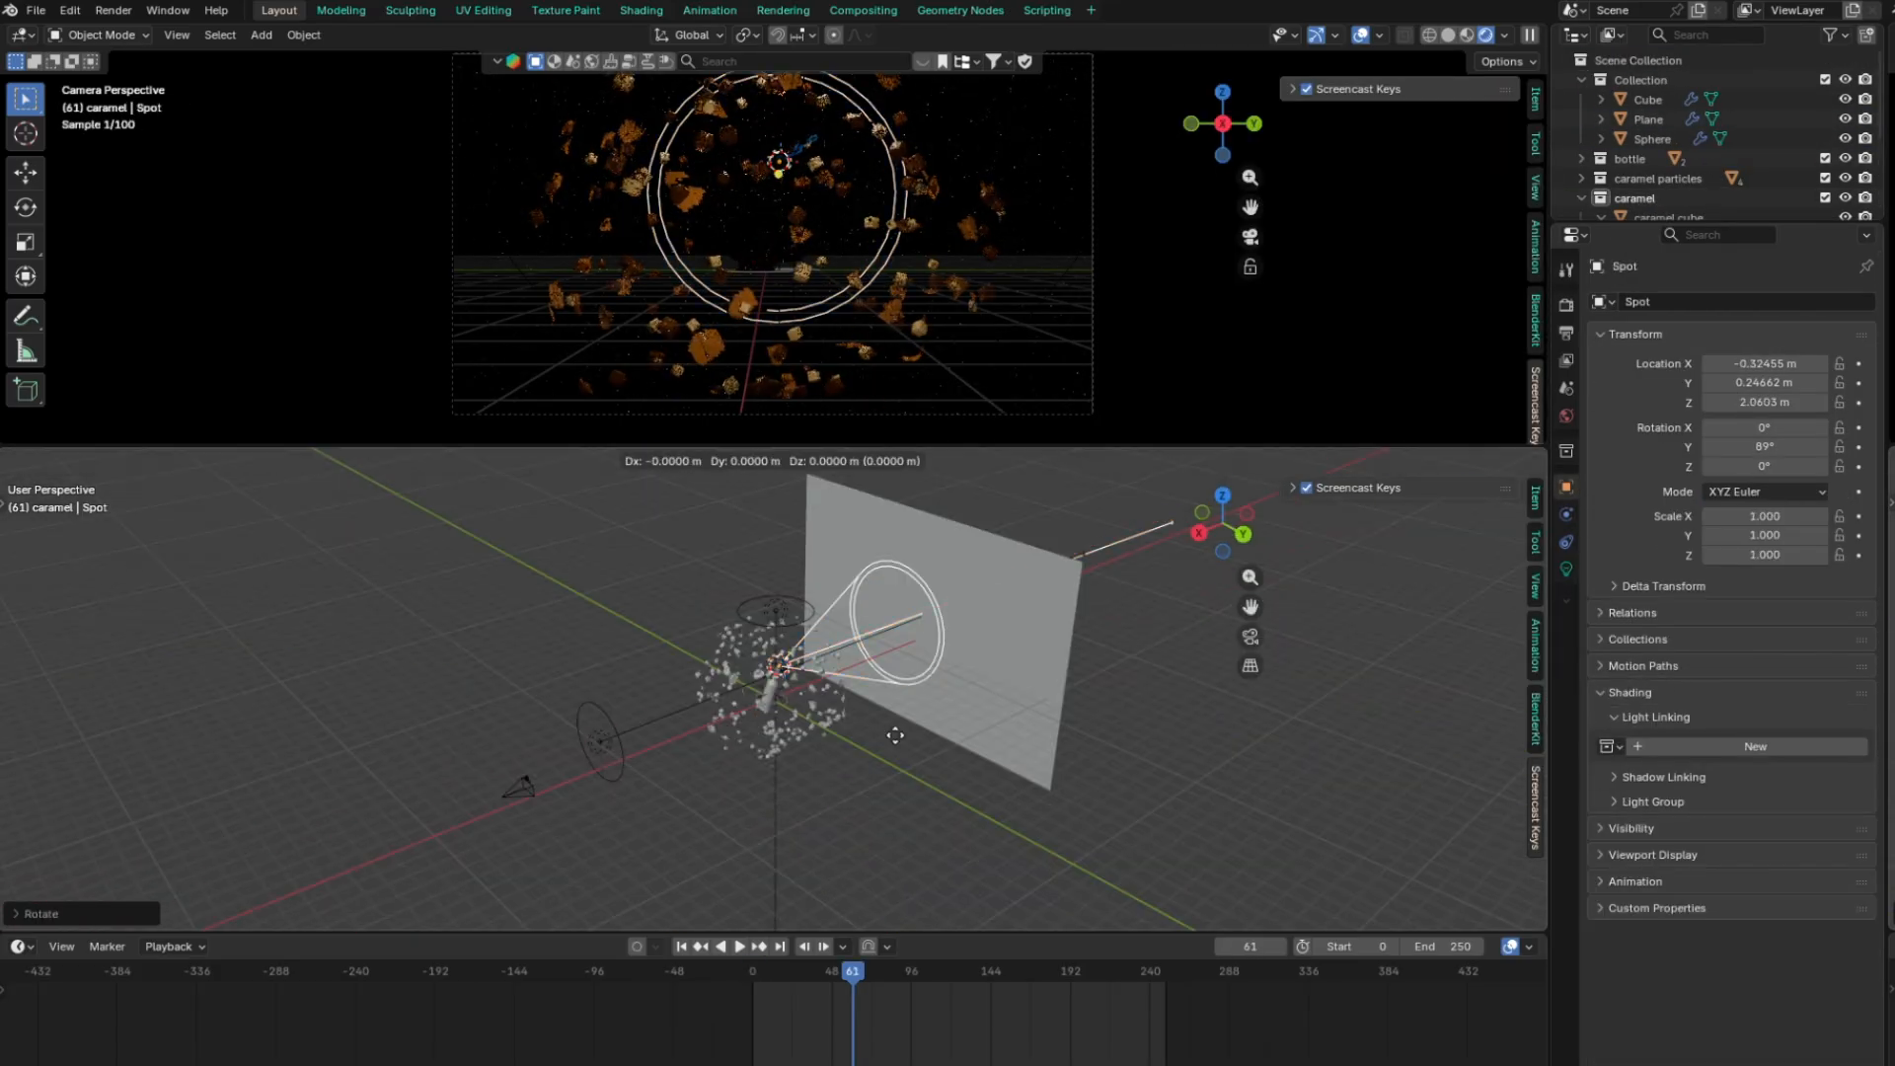
{"action": "key", "text": "x"}
{"action": "left_click", "coordinate": [907, 720]}
Select the backdrop plane, create a light linking collection for it and collapse the caramel collection in the outliner
{"action": "left_click", "coordinate": [909, 720]}
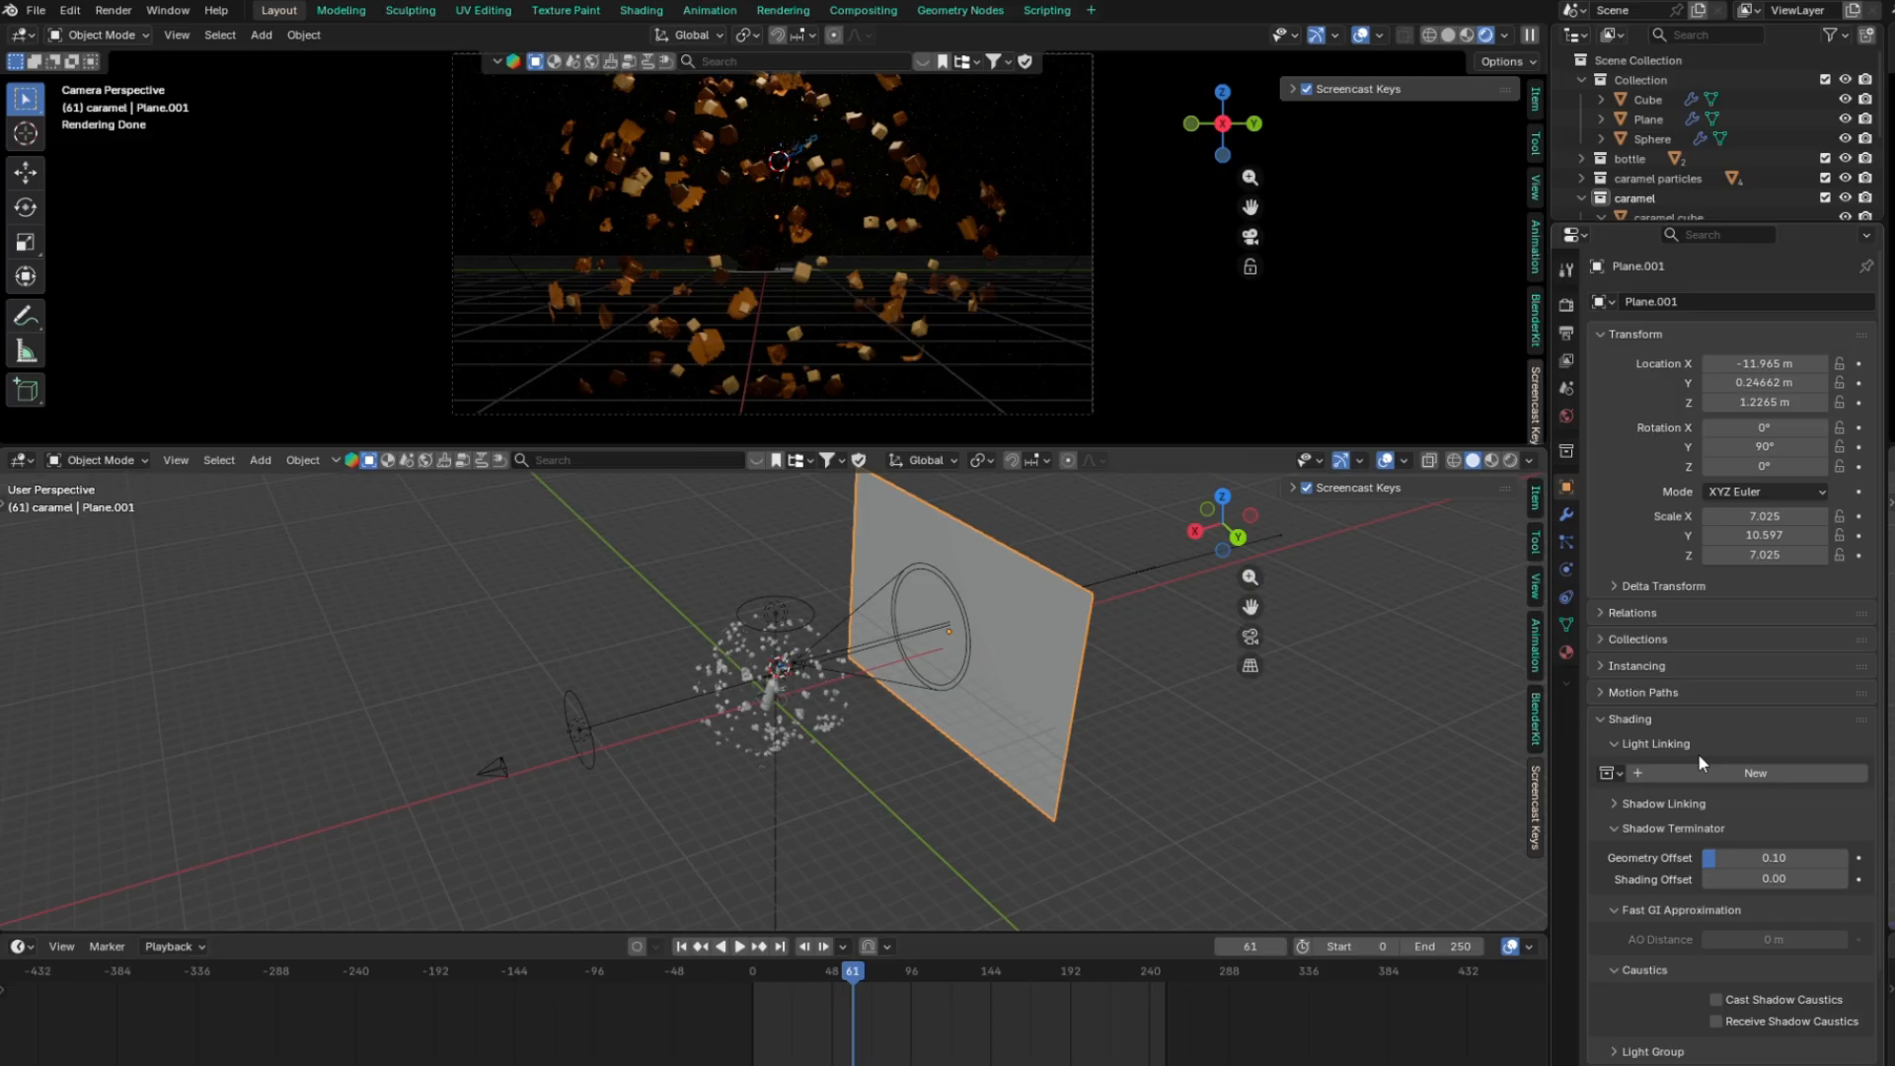
{"action": "left_click", "coordinate": [1699, 771]}
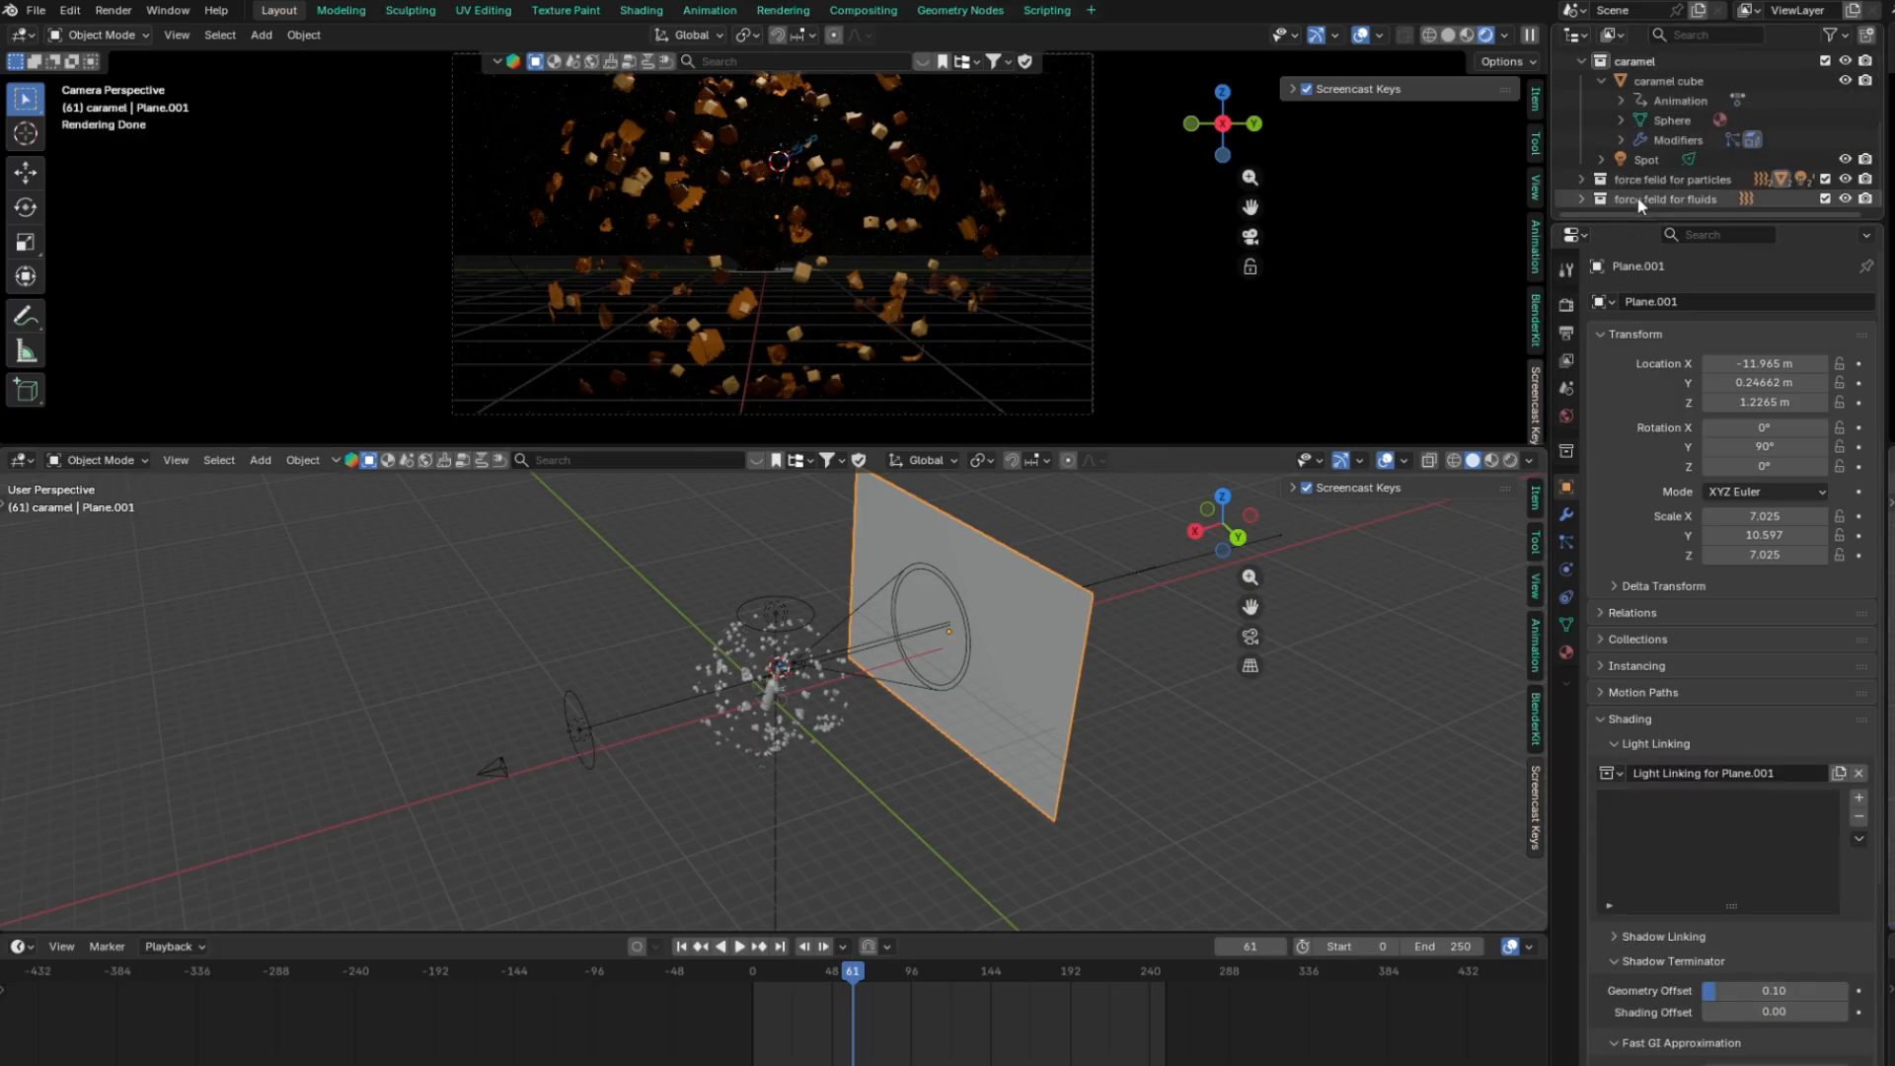
{"action": "scroll", "coordinate": [1609, 158], "scroll_direction": "down", "scroll_amount": 3}
{"action": "left_click", "coordinate": [1582, 120]}
{"action": "scroll", "coordinate": [1591, 123], "scroll_direction": "up", "scroll_amount": 3}
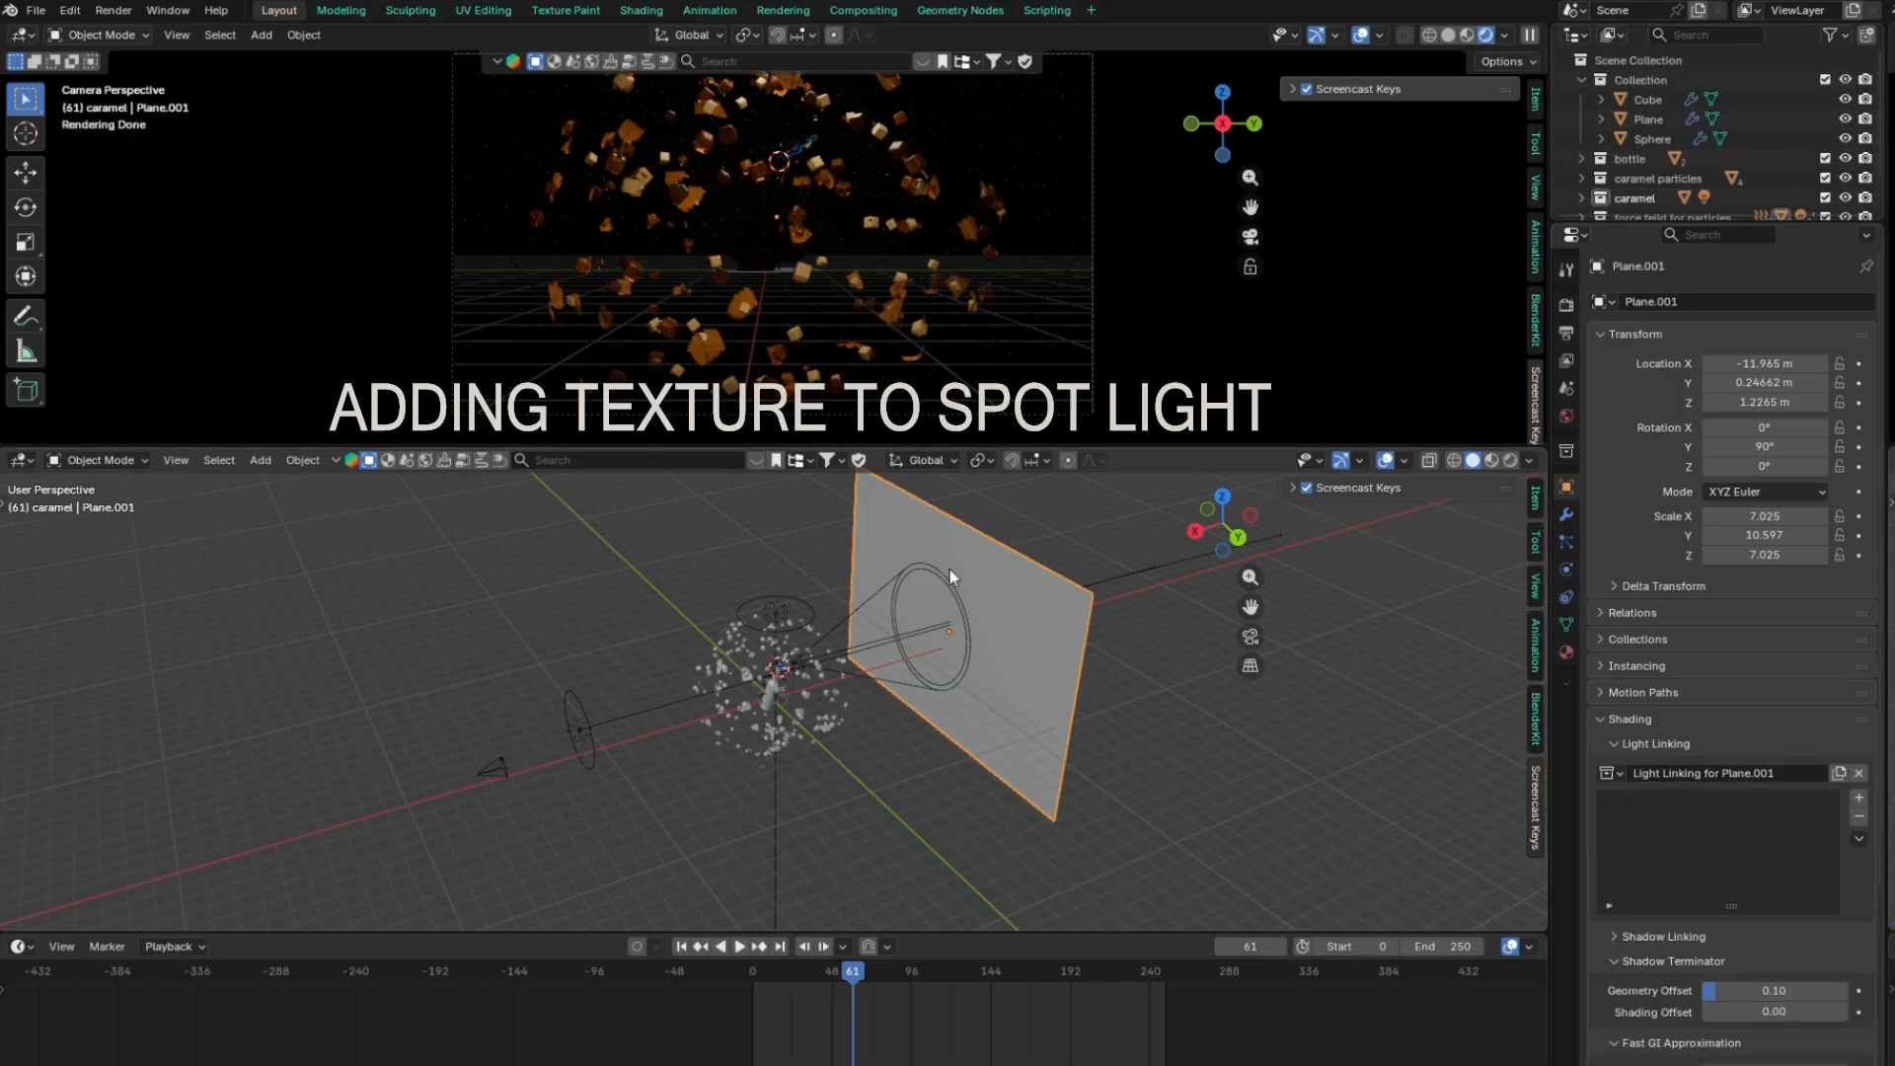
{"action": "left_click_drag", "start_coordinate": [1647, 119], "coordinate": [1674, 850]}
Set the spot light's power to 300 and give it a warm yellow color
{"action": "left_click", "coordinate": [968, 671]}
{"action": "left_click", "coordinate": [1566, 569]}
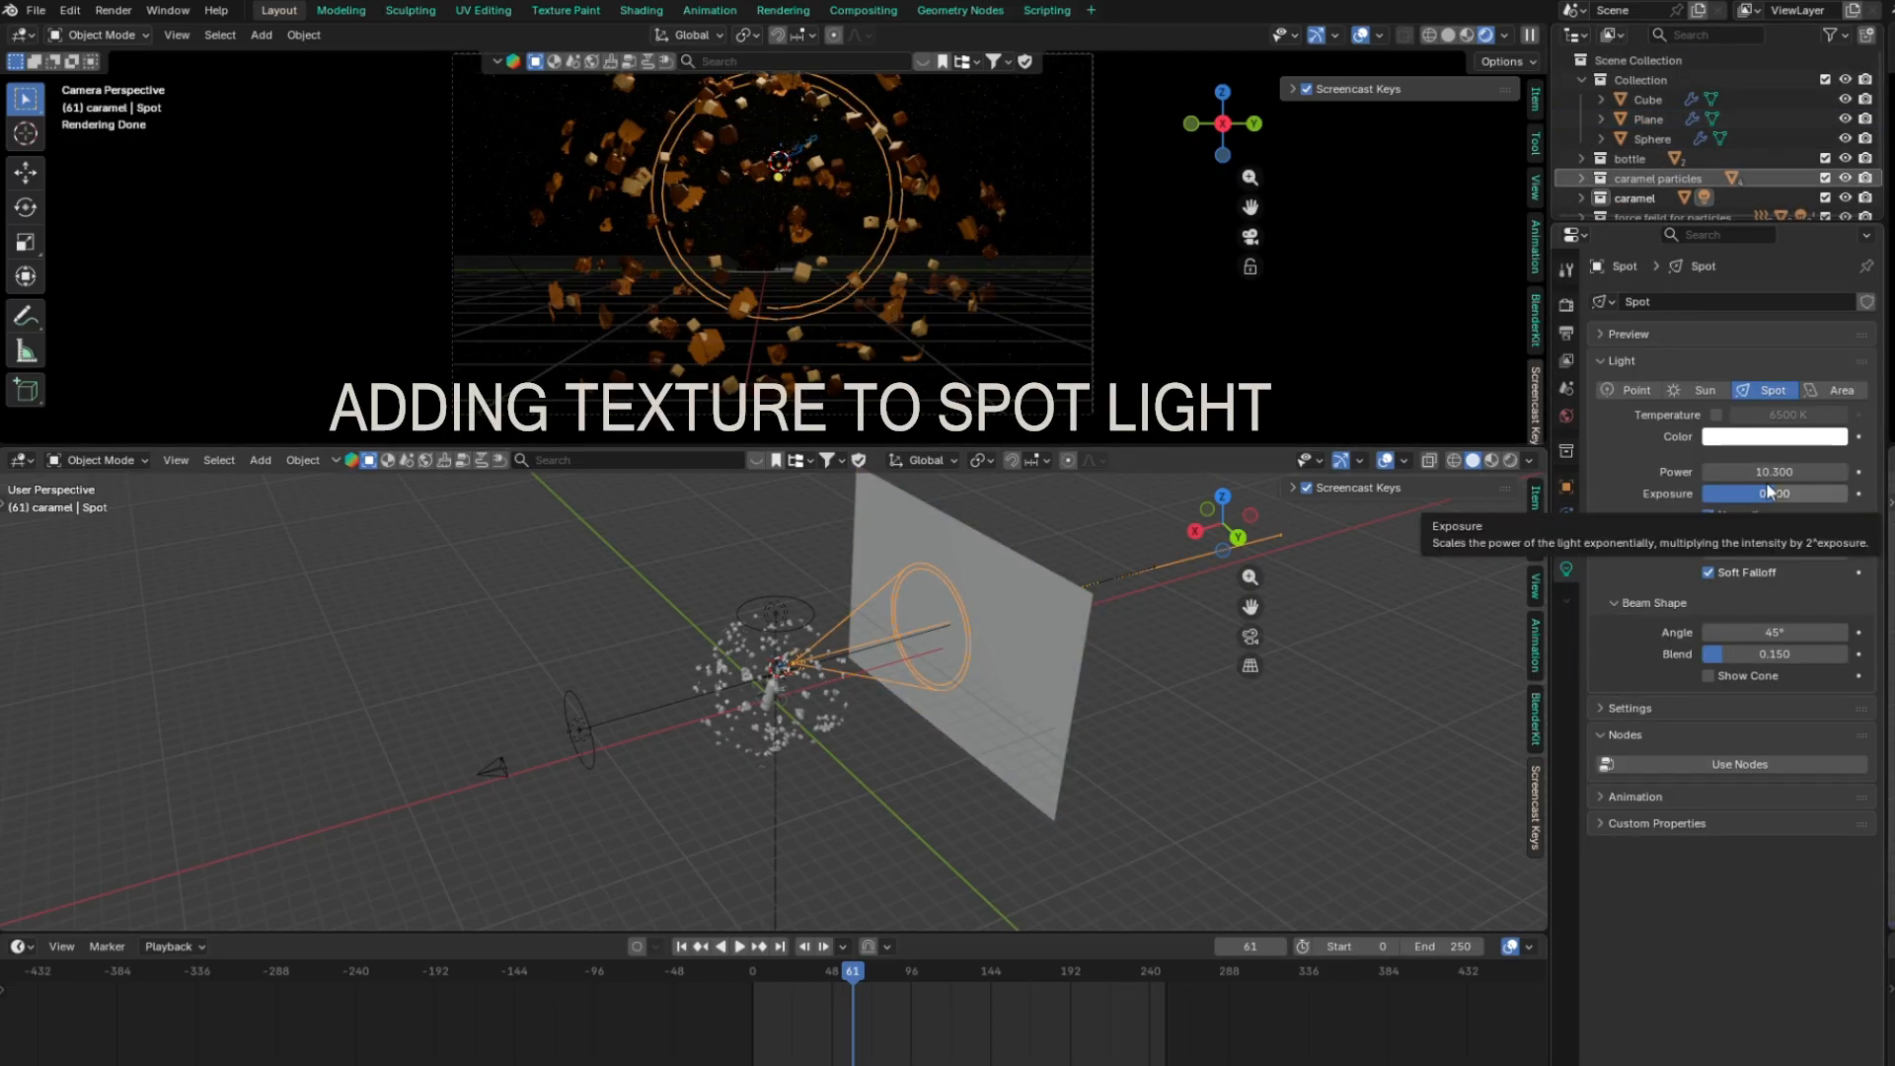
{"action": "left_click", "coordinate": [1775, 472]}
{"action": "type", "text": "300"}
{"action": "key", "text": "Return"}
{"action": "left_click", "coordinate": [1774, 437]}
{"action": "left_click", "coordinate": [1708, 224]}
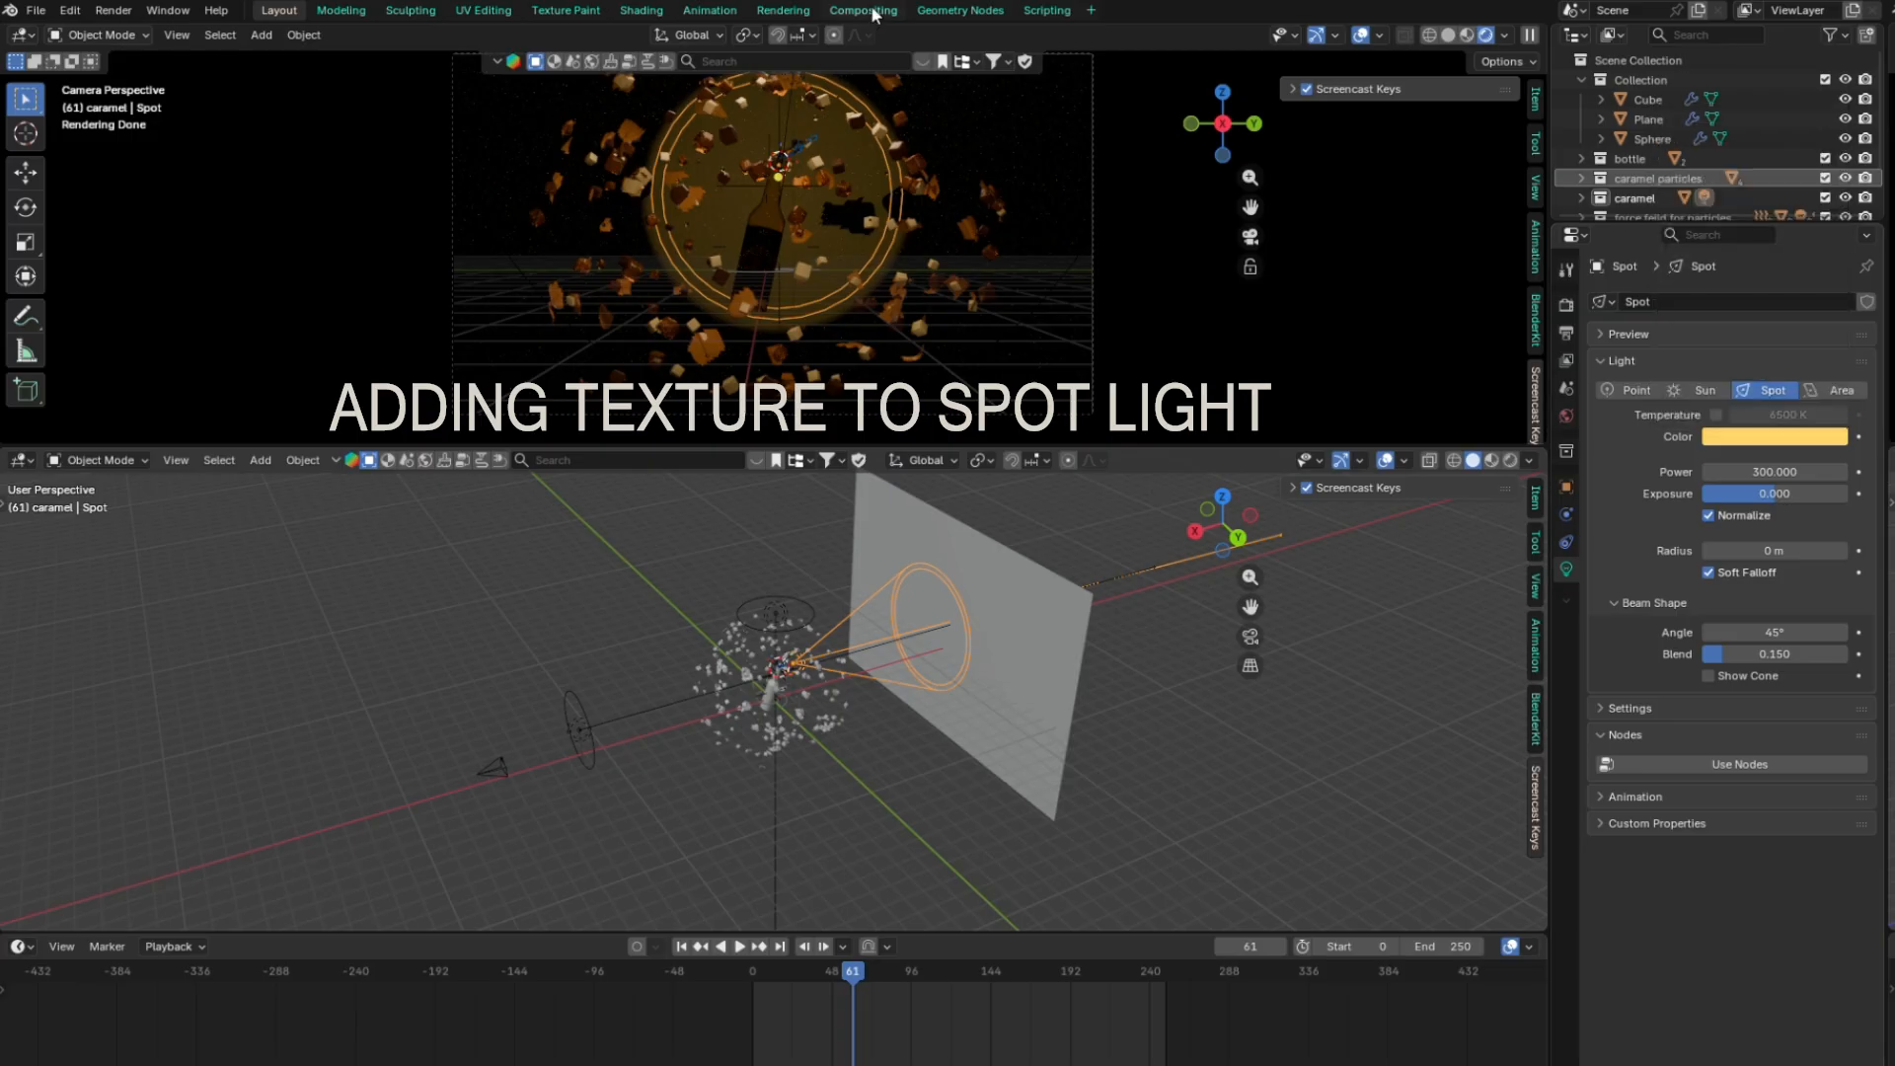
Switch to the Shading workspace, widen its file browser area and show the rendered camera view
{"action": "left_click", "coordinate": [960, 10]}
{"action": "left_click", "coordinate": [1046, 10]}
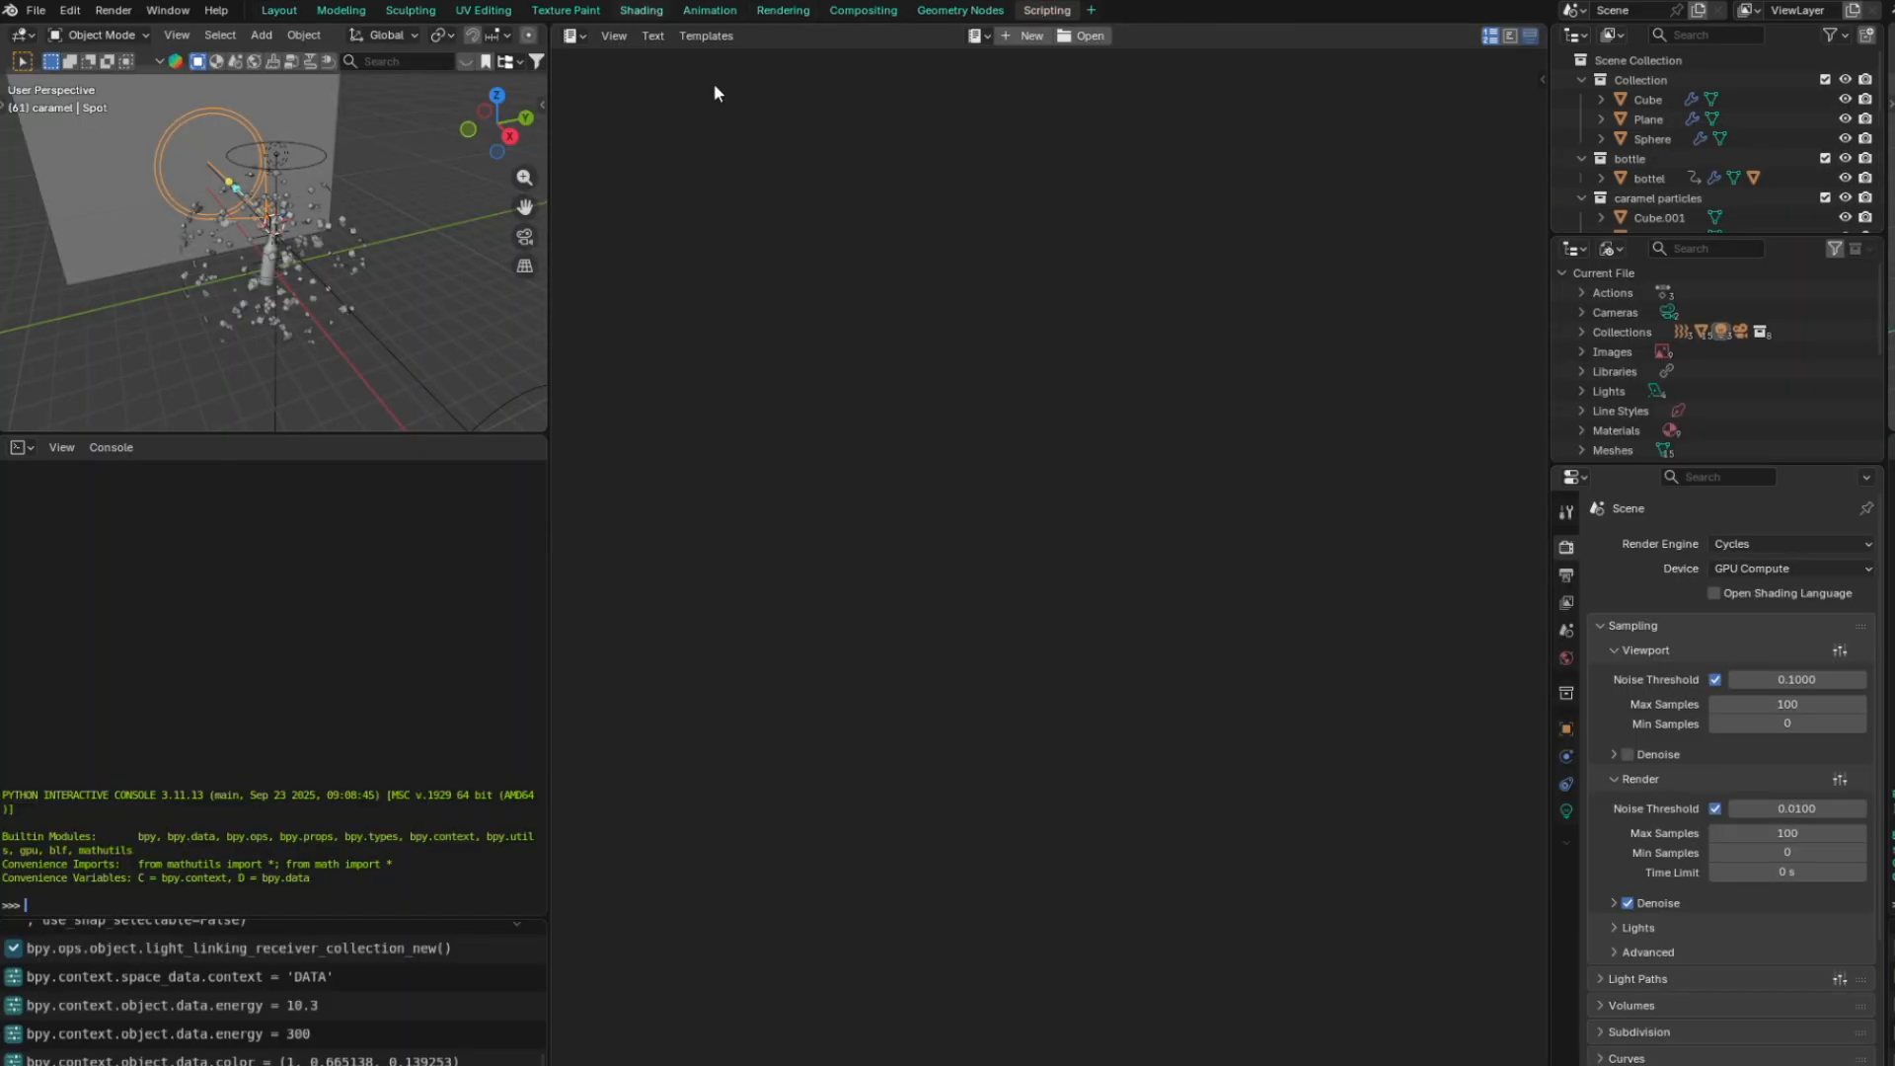
{"action": "left_click", "coordinate": [642, 9]}
{"action": "left_click_drag", "start_coordinate": [281, 227], "coordinate": [609, 227]}
{"action": "left_click", "coordinate": [1486, 35]}
{"action": "left_click", "coordinate": [1525, 237]}
Enable nodes for the spot light and set its Emission strength to 5
{"action": "left_click", "coordinate": [952, 574]}
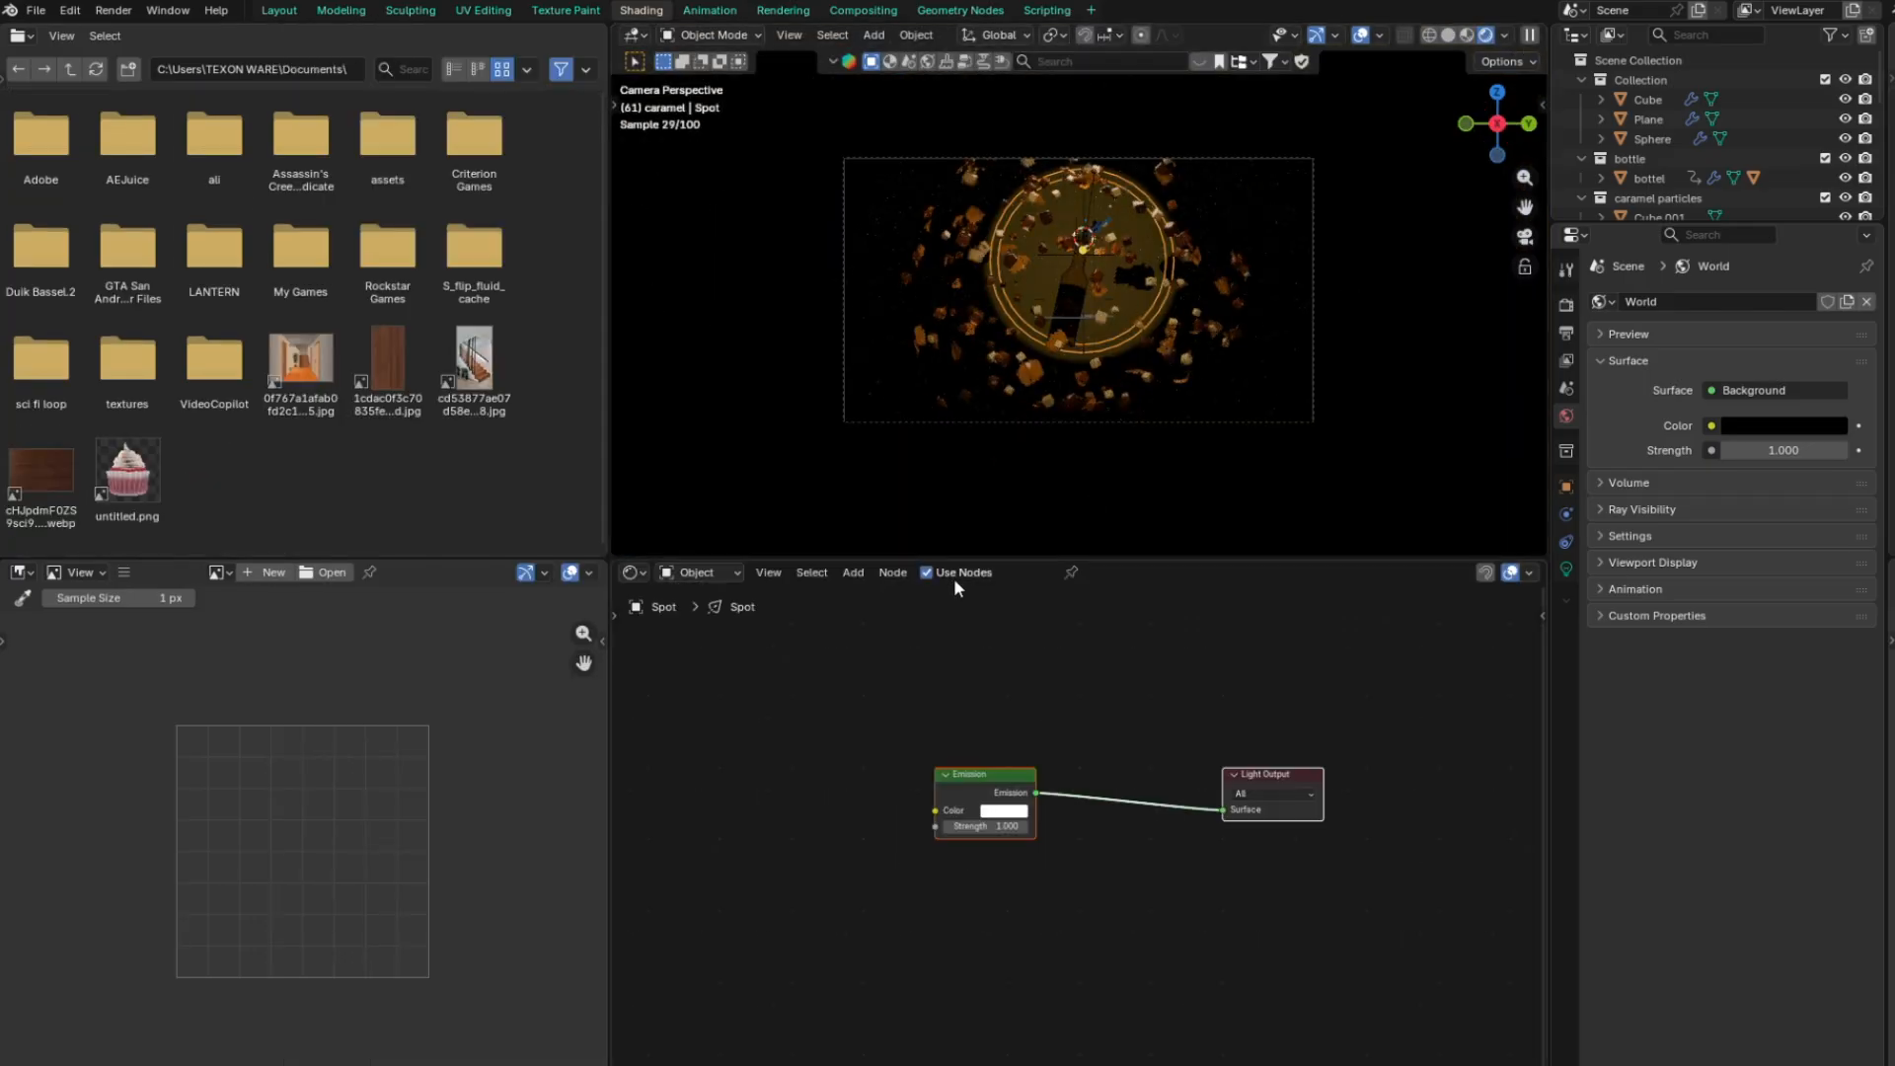
{"action": "scroll", "coordinate": [987, 819], "scroll_direction": "up", "scroll_amount": 8}
{"action": "left_click", "coordinate": [888, 812]}
{"action": "type", "text": "5"}
{"action": "left_click", "coordinate": [927, 780]}
{"action": "left_click", "coordinate": [980, 458]}
{"action": "key", "text": "ctrl+z"}
Add a Wave Texture node beside the Emission node and feed its color into the Emission color
{"action": "key", "text": "shift+a"}
{"action": "type", "text": "wa"}
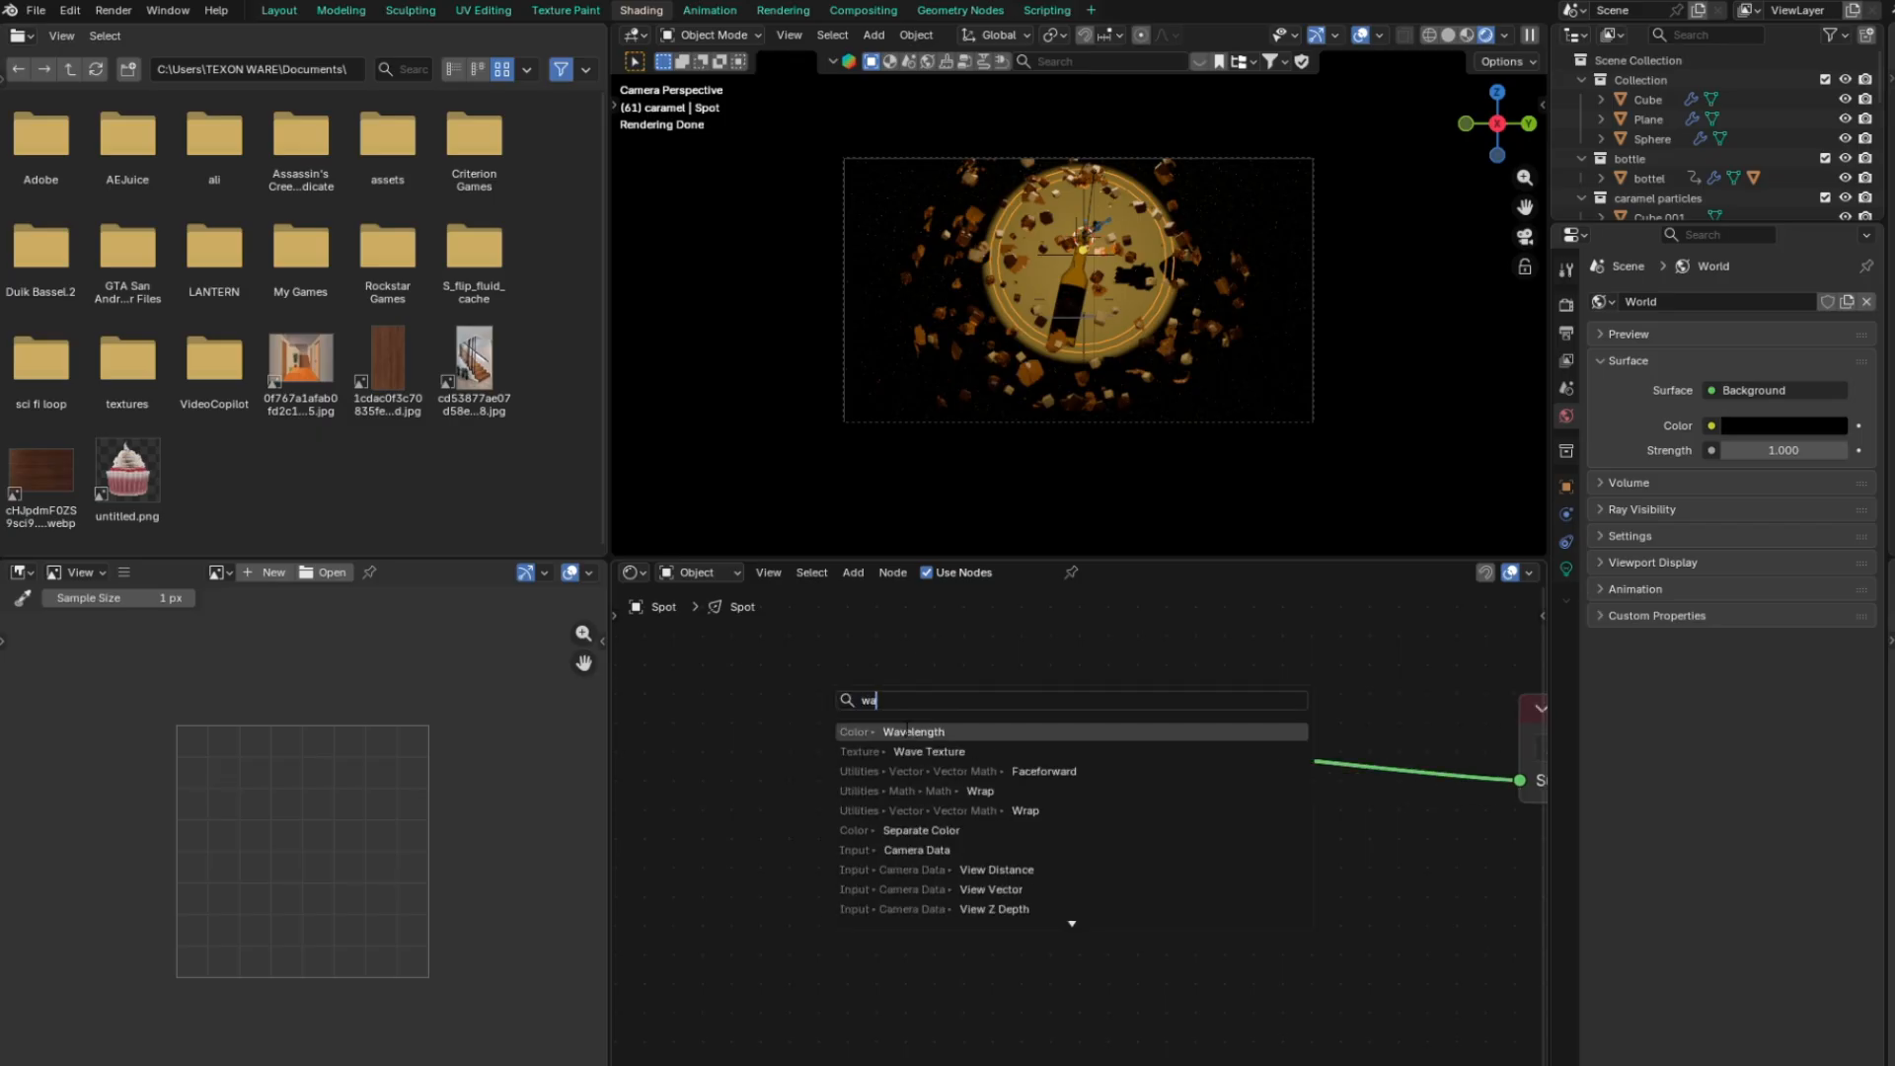
{"action": "left_click", "coordinate": [928, 751]}
{"action": "left_click", "coordinate": [908, 783]}
{"action": "left_click_drag", "start_coordinate": [952, 742], "coordinate": [975, 791]}
{"action": "left_click", "coordinate": [854, 816]}
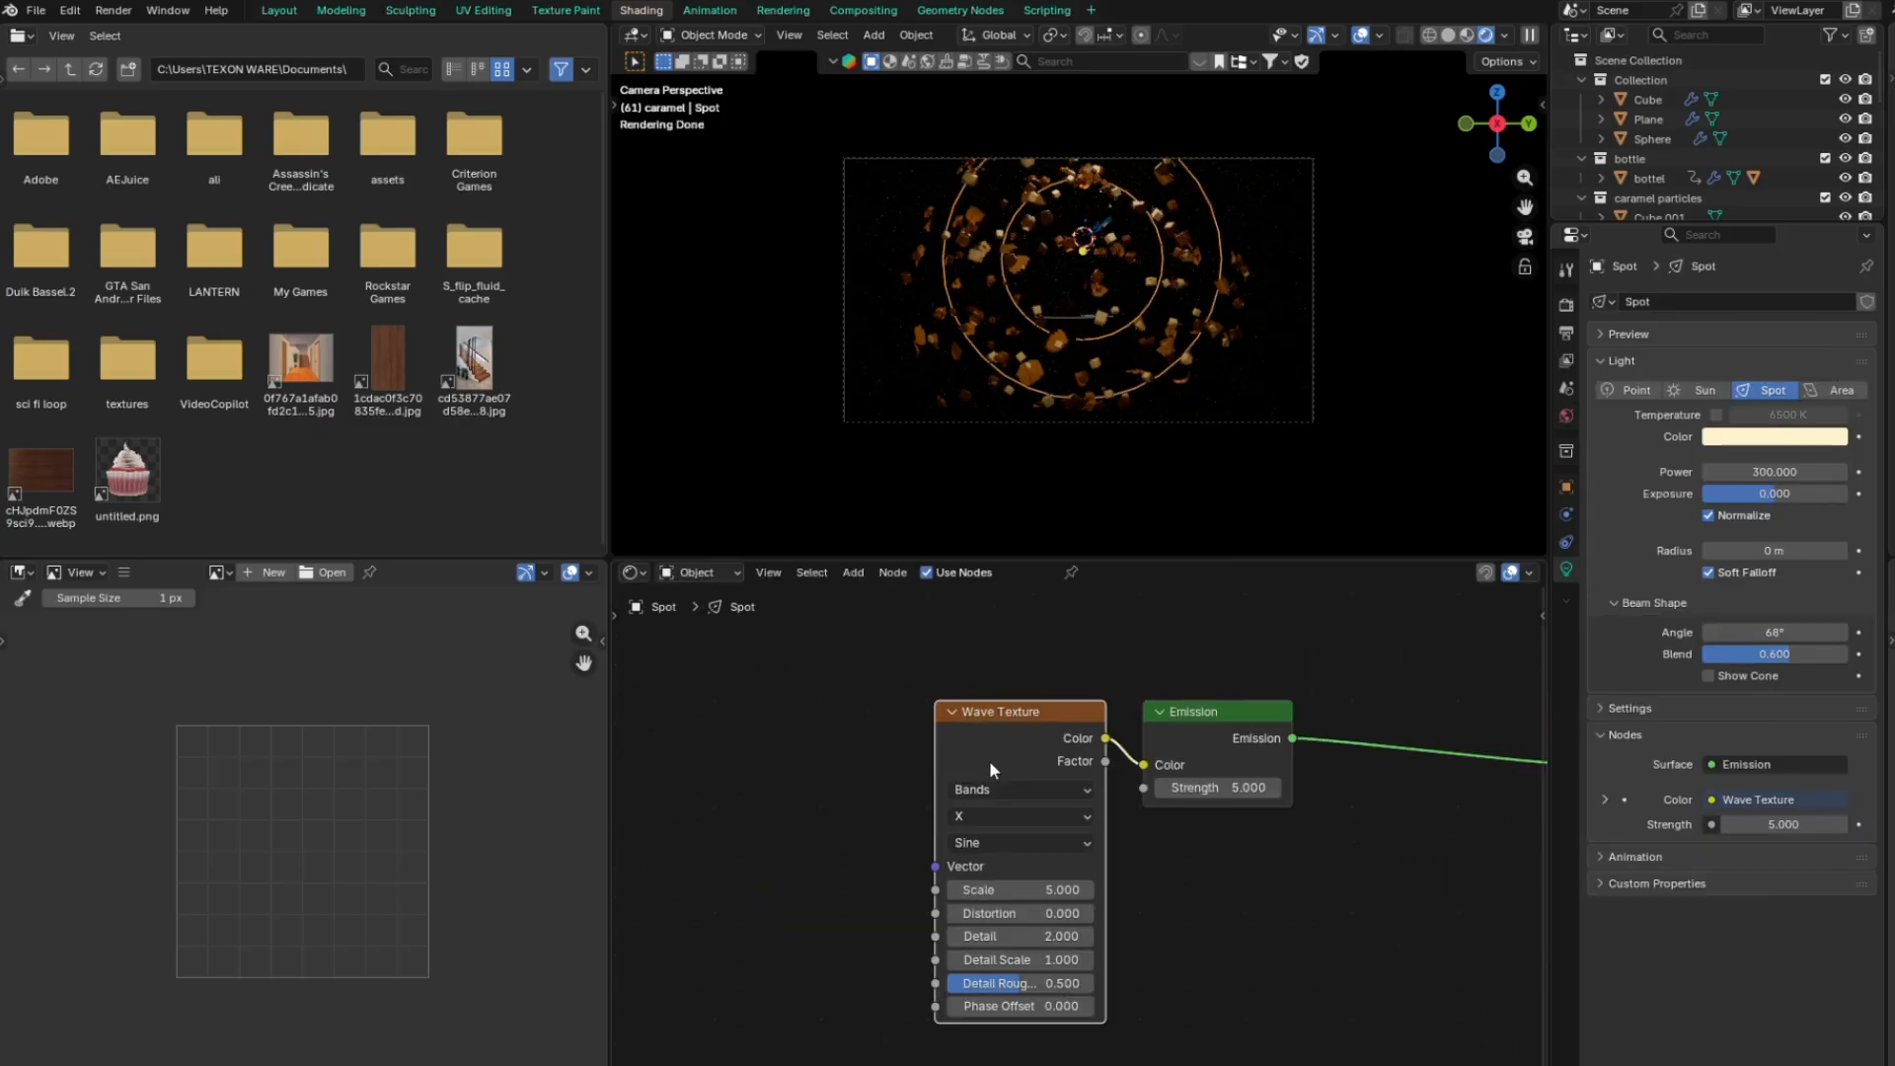
{"action": "scroll", "coordinate": [989, 760], "scroll_direction": "down", "scroll_amount": 2}
{"action": "scroll", "coordinate": [1010, 773], "scroll_direction": "up", "scroll_amount": 1}
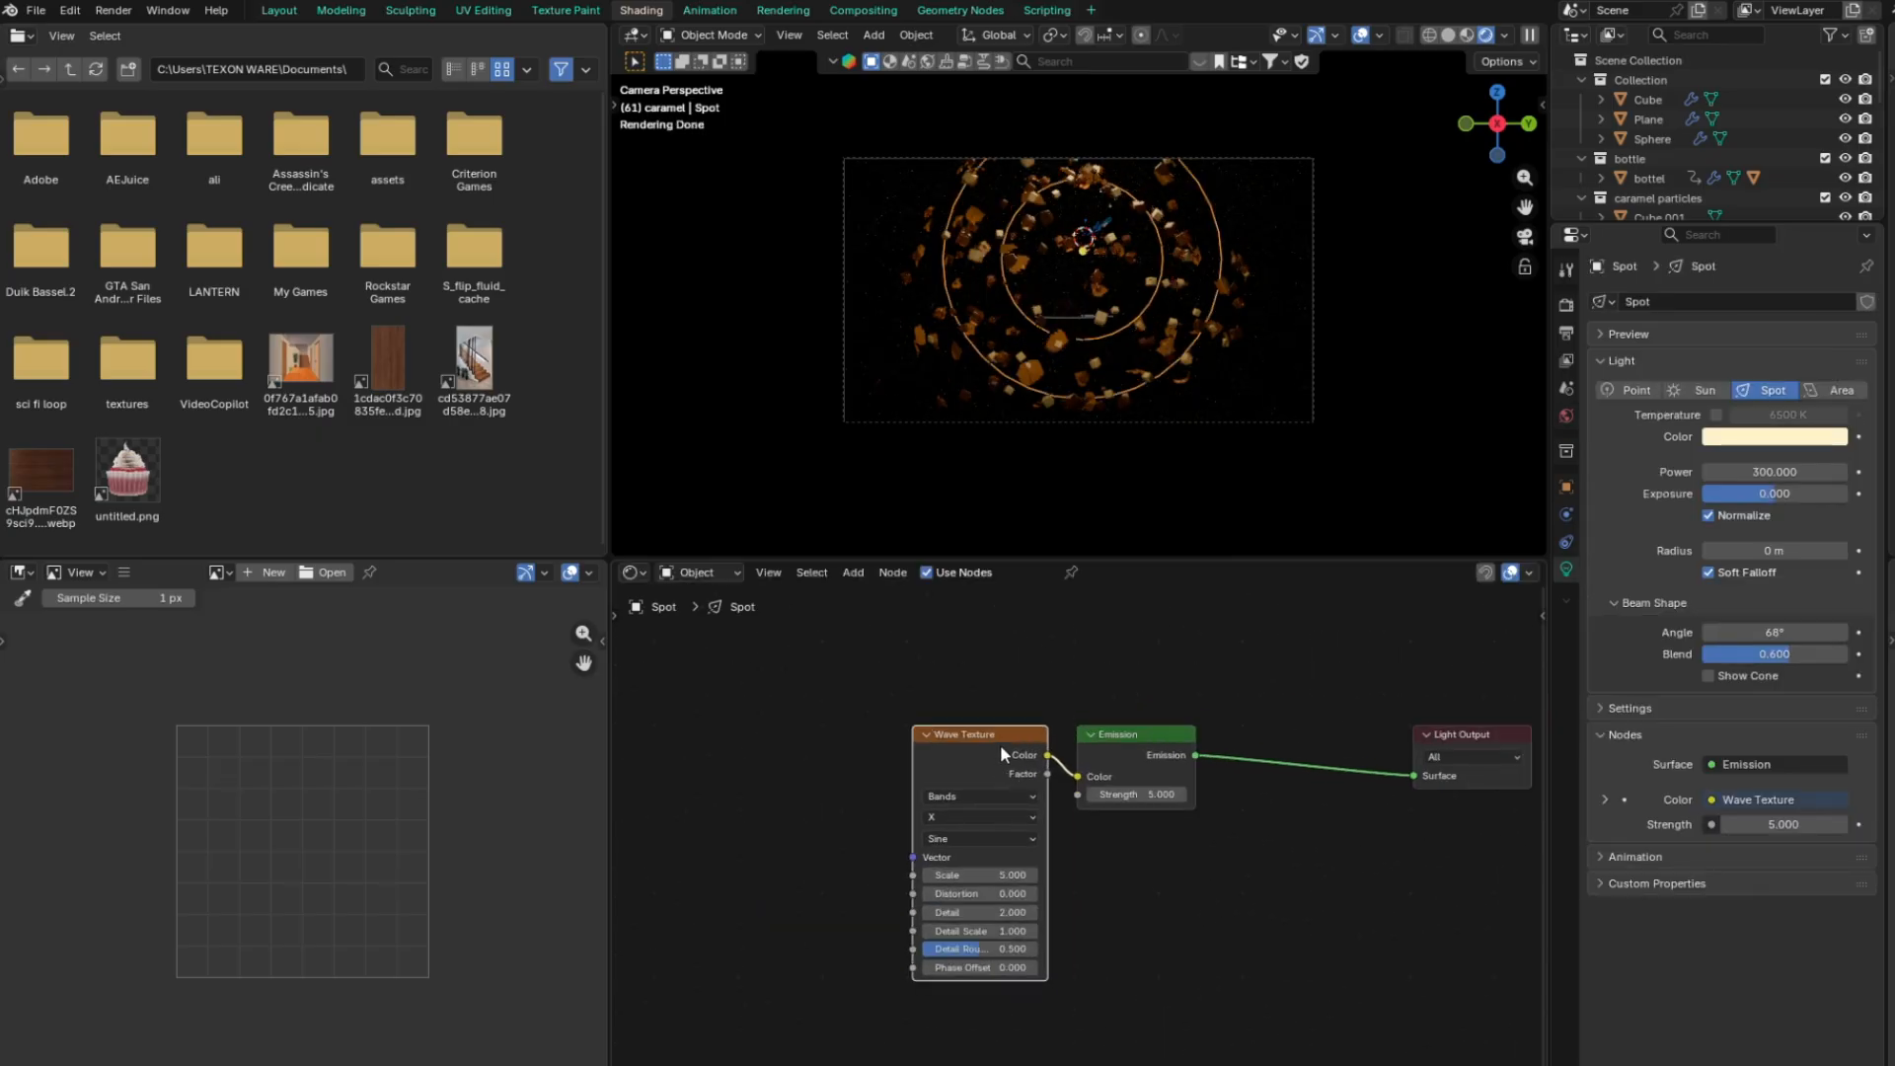
Add a Mapping node before the Wave Texture and connect it to the texture's Vector input
{"action": "left_click", "coordinate": [825, 779]}
{"action": "key", "text": "shift+a"}
{"action": "type", "text": "ma"}
{"action": "left_click", "coordinate": [967, 863]}
{"action": "left_click", "coordinate": [831, 810]}
{"action": "left_click_drag", "start_coordinate": [861, 812], "coordinate": [910, 857]}
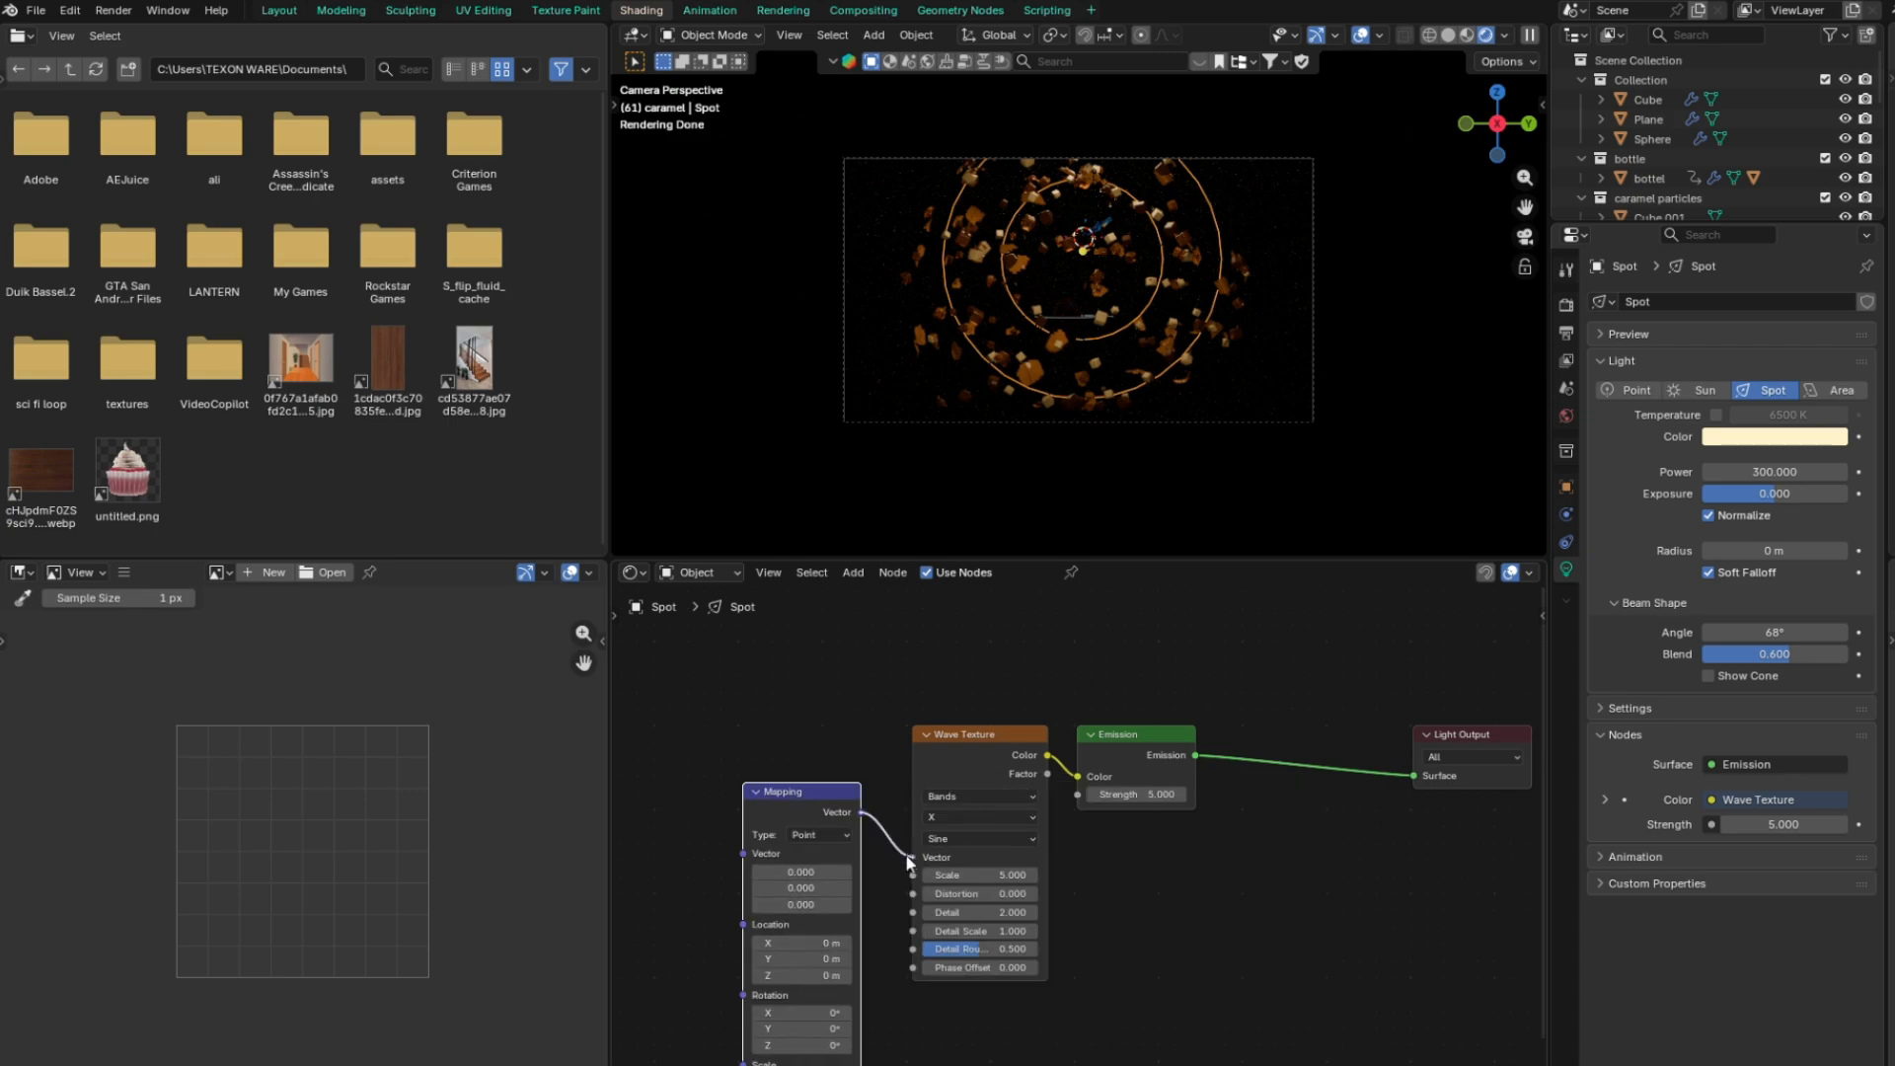
{"action": "left_click_drag", "start_coordinate": [806, 790], "coordinate": [793, 707]}
Add a Texture Coordinate node and feed its UV output into the Mapping node's Vector input
{"action": "left_click", "coordinate": [1147, 872]}
{"action": "scroll", "coordinate": [1080, 839], "scroll_direction": "down", "scroll_amount": 4}
{"action": "key", "text": "shift+a"}
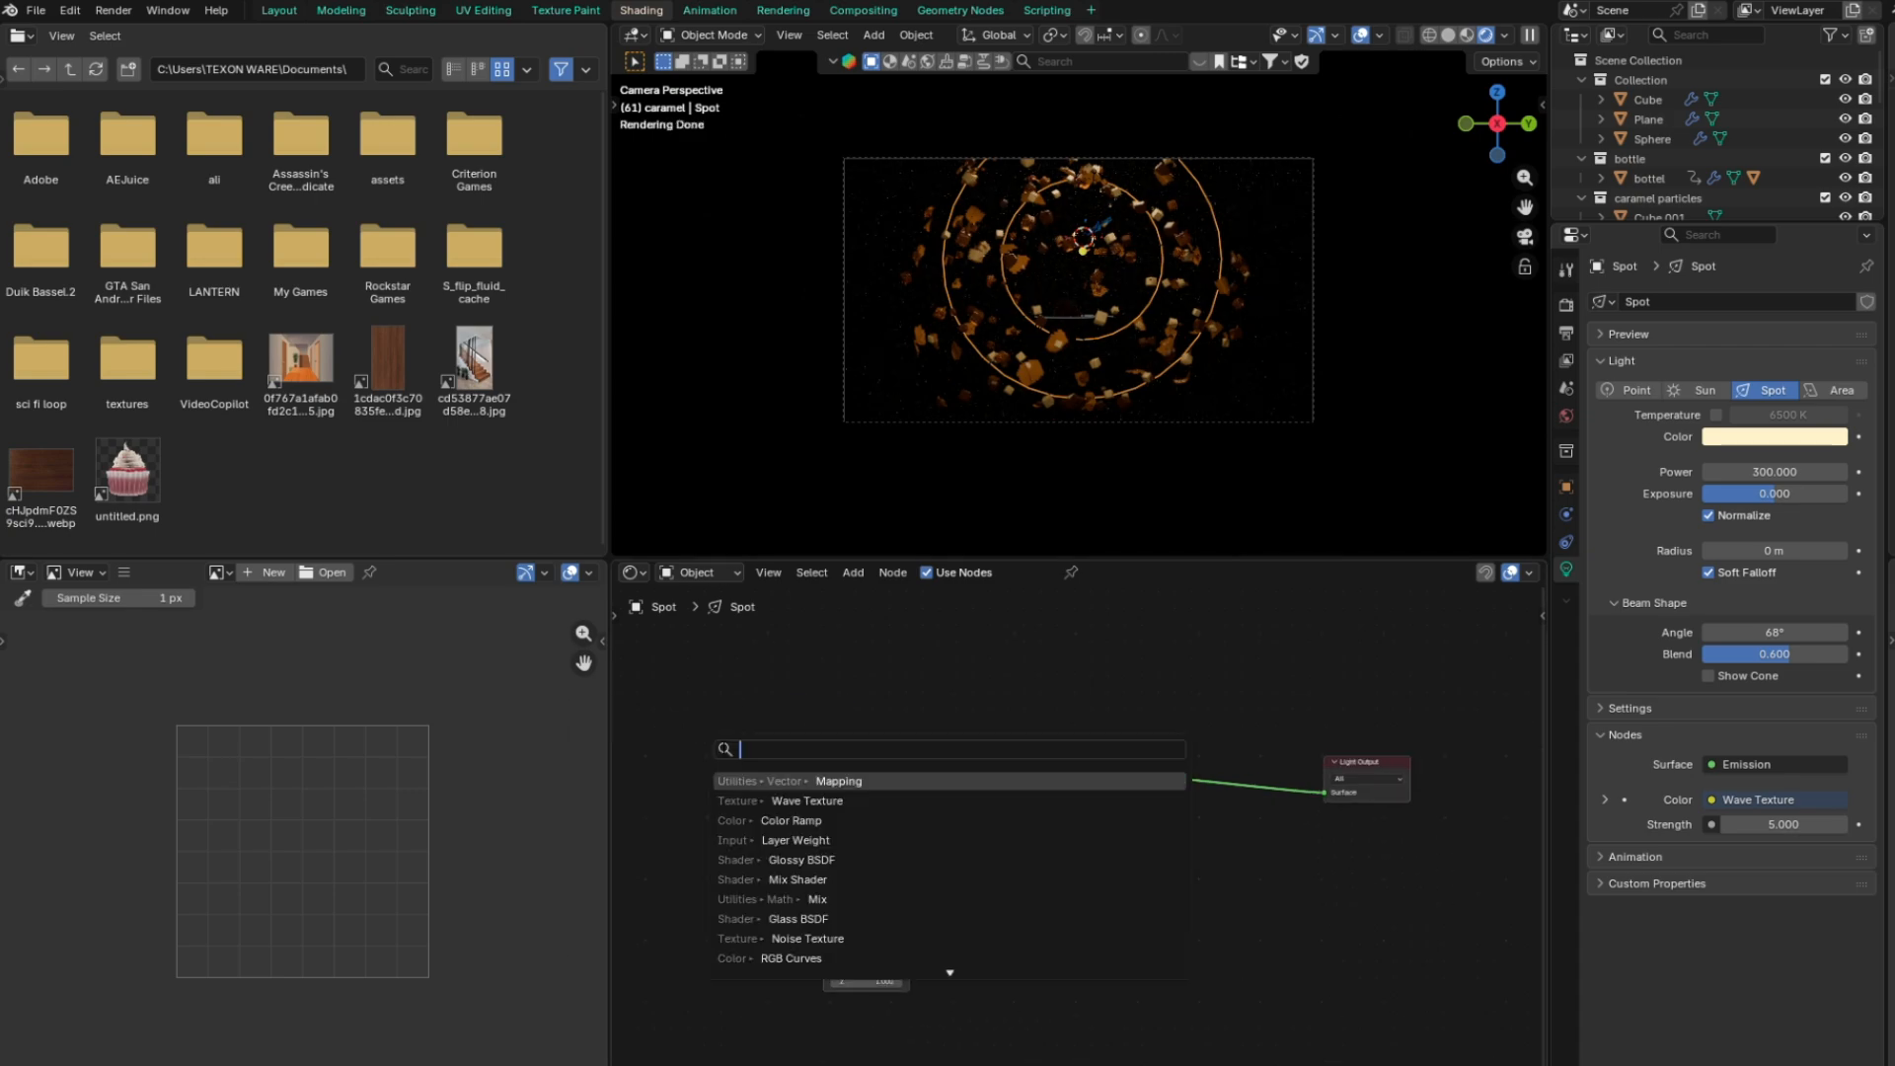
{"action": "type", "text": "tex c"}
{"action": "key", "text": "Return"}
{"action": "left_click", "coordinate": [670, 796]}
{"action": "scroll", "coordinate": [632, 857], "scroll_direction": "up", "scroll_amount": 5}
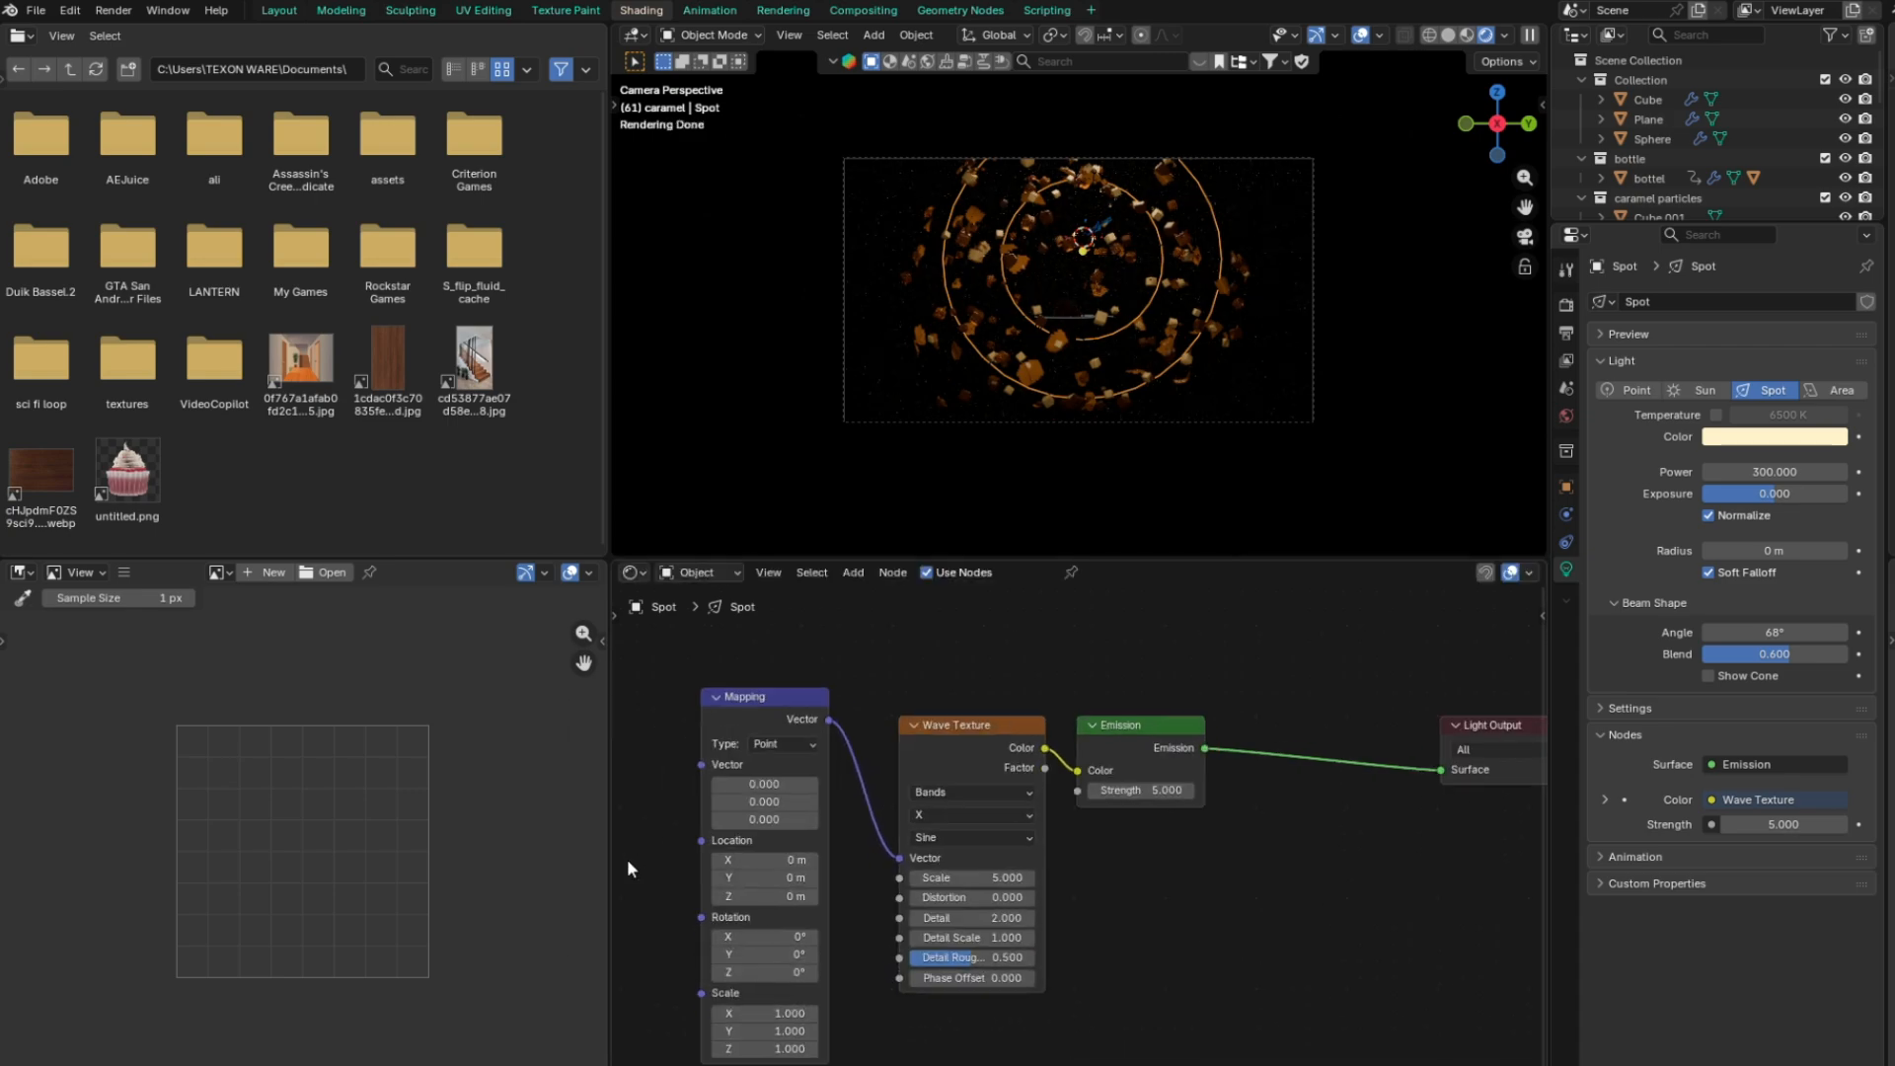
{"action": "middle_click_drag", "start_coordinate": [626, 861], "coordinate": [730, 896]}
{"action": "left_click_drag", "start_coordinate": [692, 866], "coordinate": [800, 799]}
Set the Wave Texture scale to 2.3 and the Emission strength to 45 for the spot light
{"action": "scroll", "coordinate": [1046, 444], "scroll_direction": "up", "scroll_amount": 3}
{"action": "left_click", "coordinate": [1273, 827]}
{"action": "type", "text": "45"}
{"action": "key", "text": "Return"}
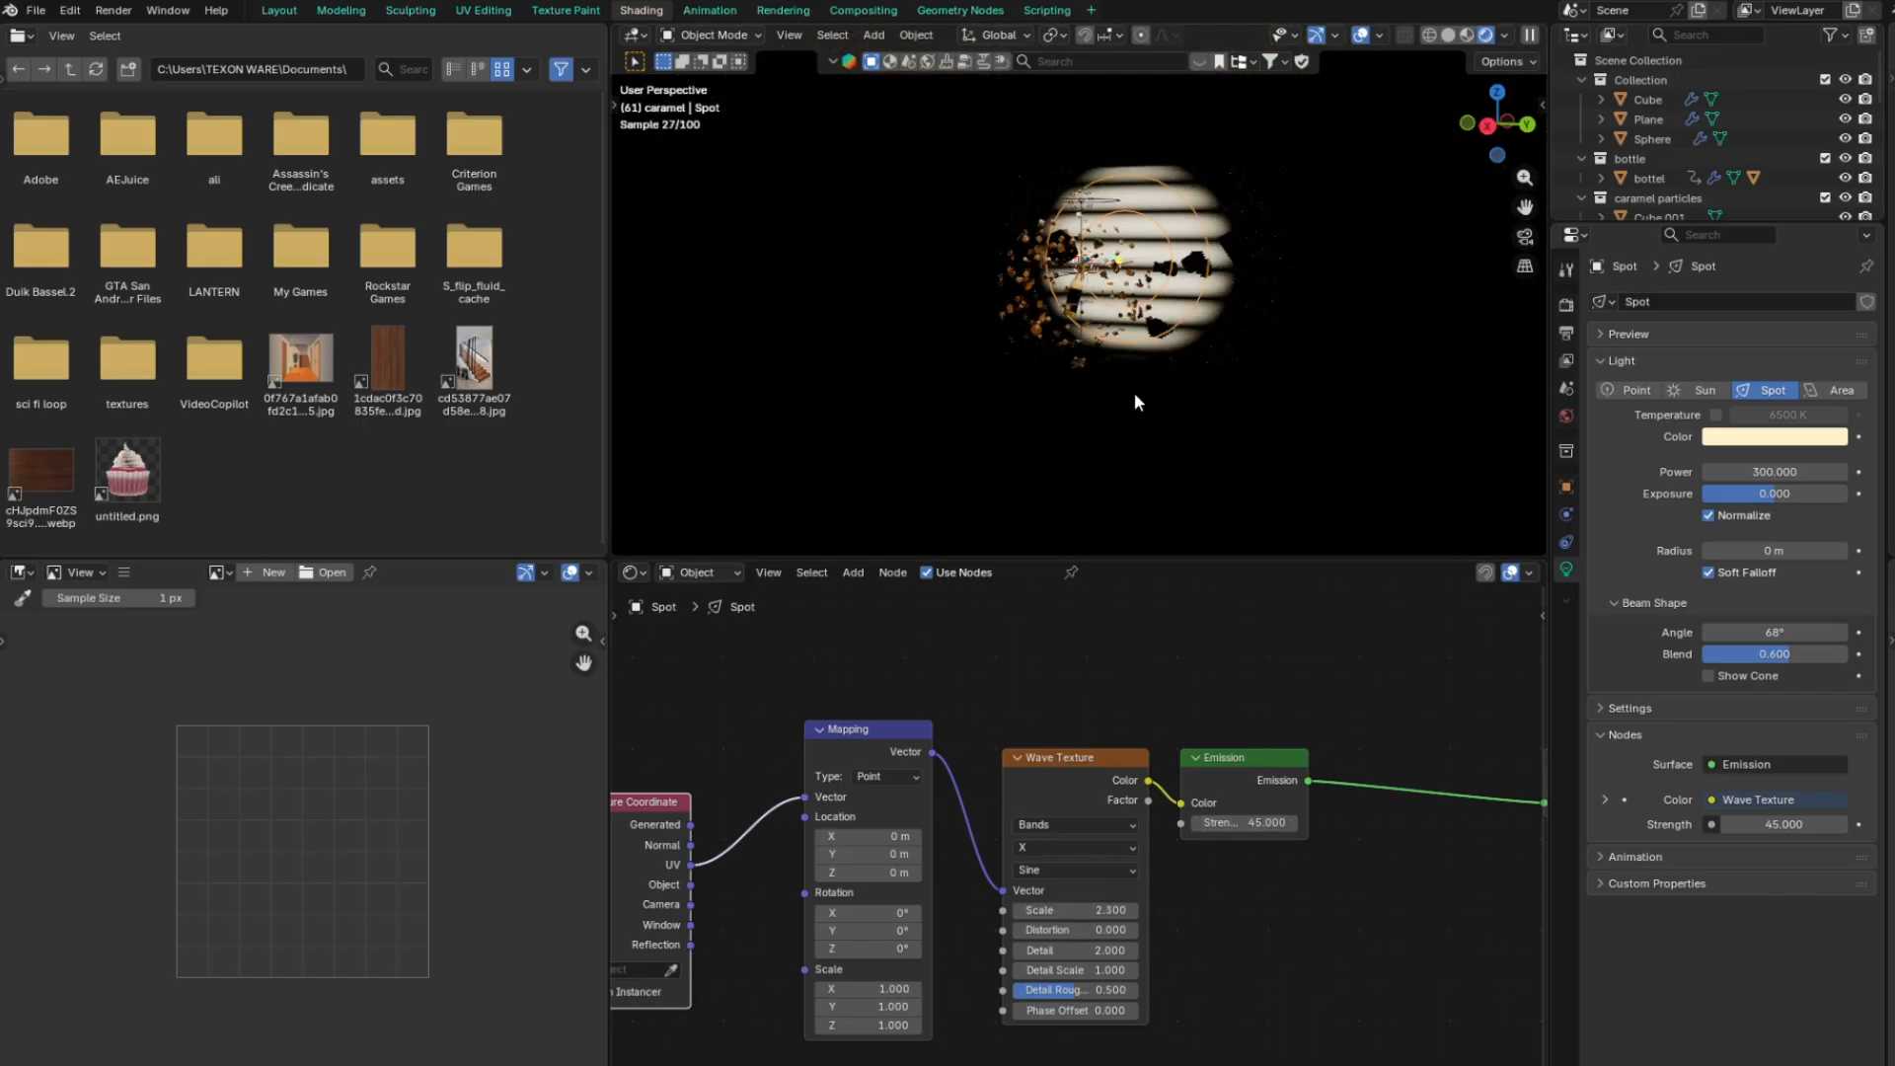
Turn the file browser area into a second 3D viewport that looks through the camera
{"action": "middle_click_drag", "start_coordinate": [1134, 402], "coordinate": [1105, 410]}
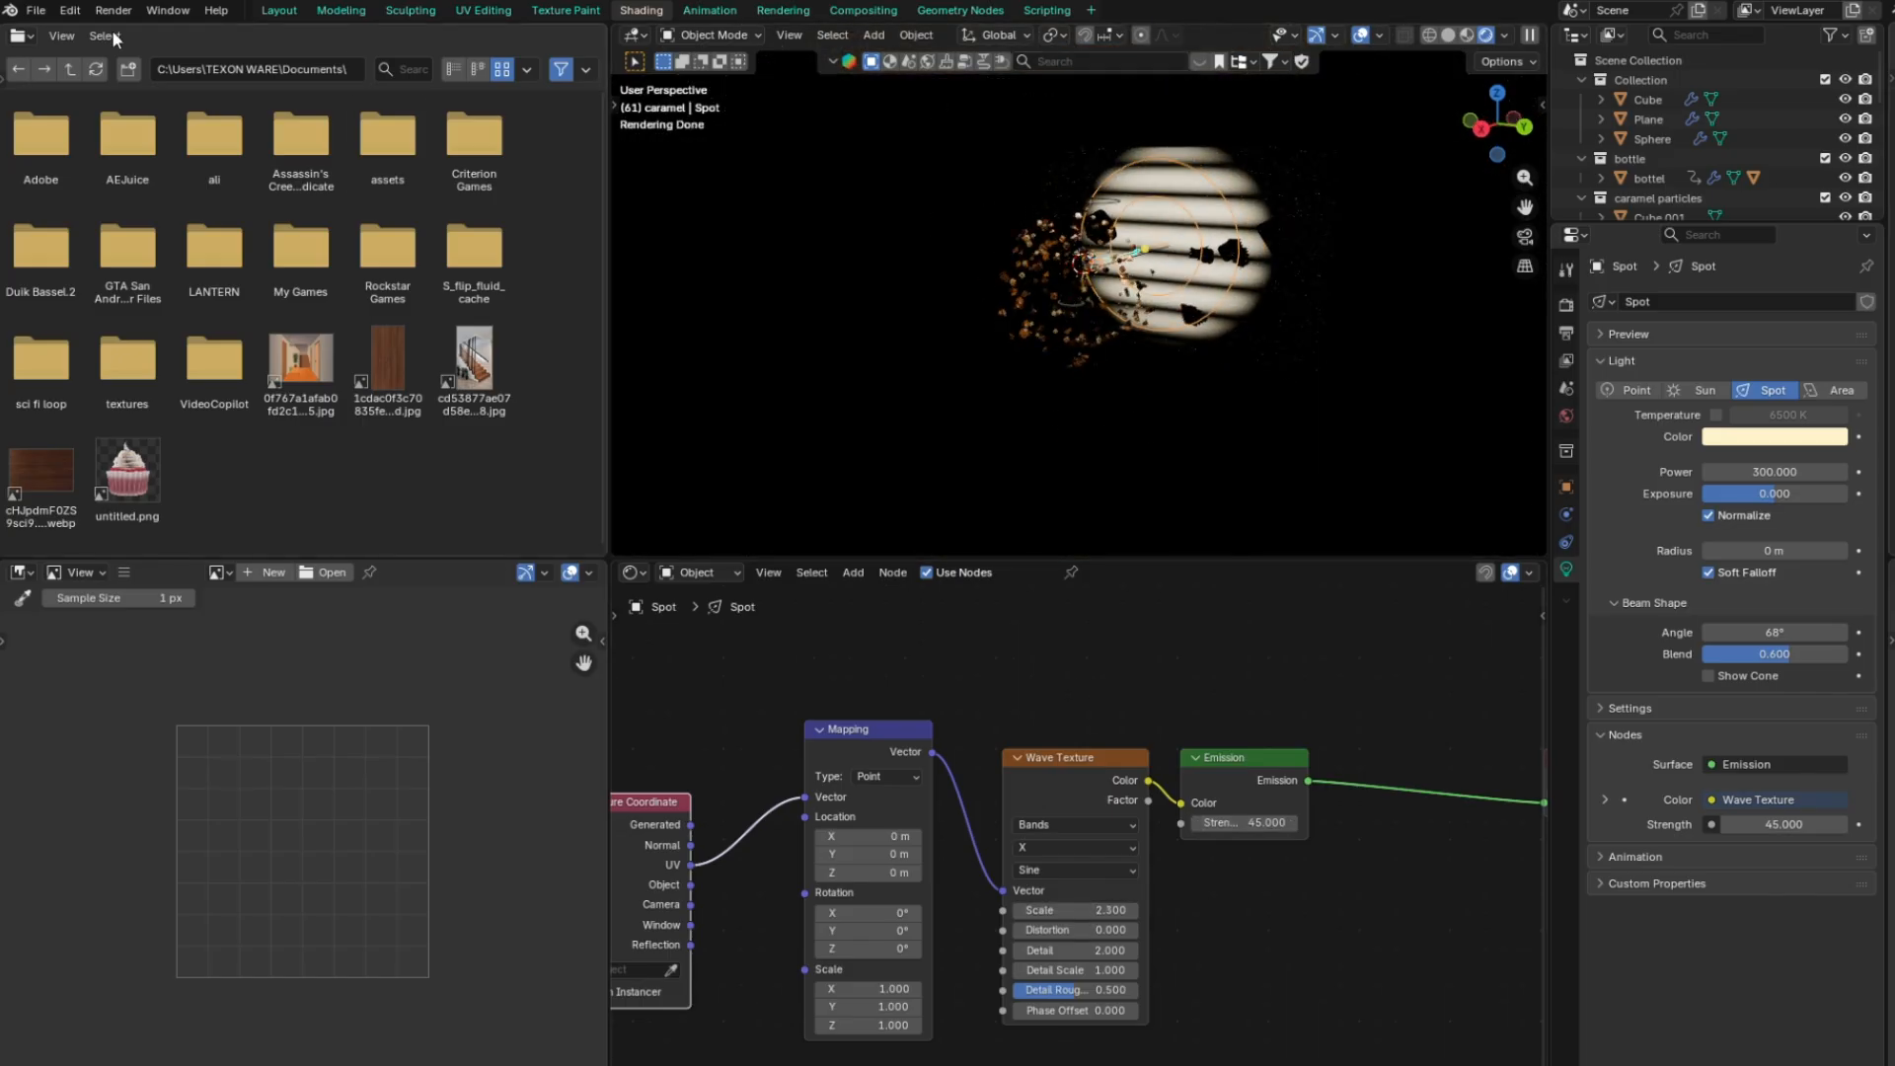
{"action": "left_click", "coordinate": [22, 36]}
{"action": "left_click", "coordinate": [61, 90]}
{"action": "key", "text": "KP_0"}
{"action": "scroll", "coordinate": [456, 193], "scroll_direction": "up", "scroll_amount": 3}
{"action": "scroll", "coordinate": [1431, 148], "scroll_direction": "down", "scroll_amount": 4}
Show the main viewport in solid shading and the small camera viewport in rendered shading
{"action": "left_click", "coordinate": [1449, 35]}
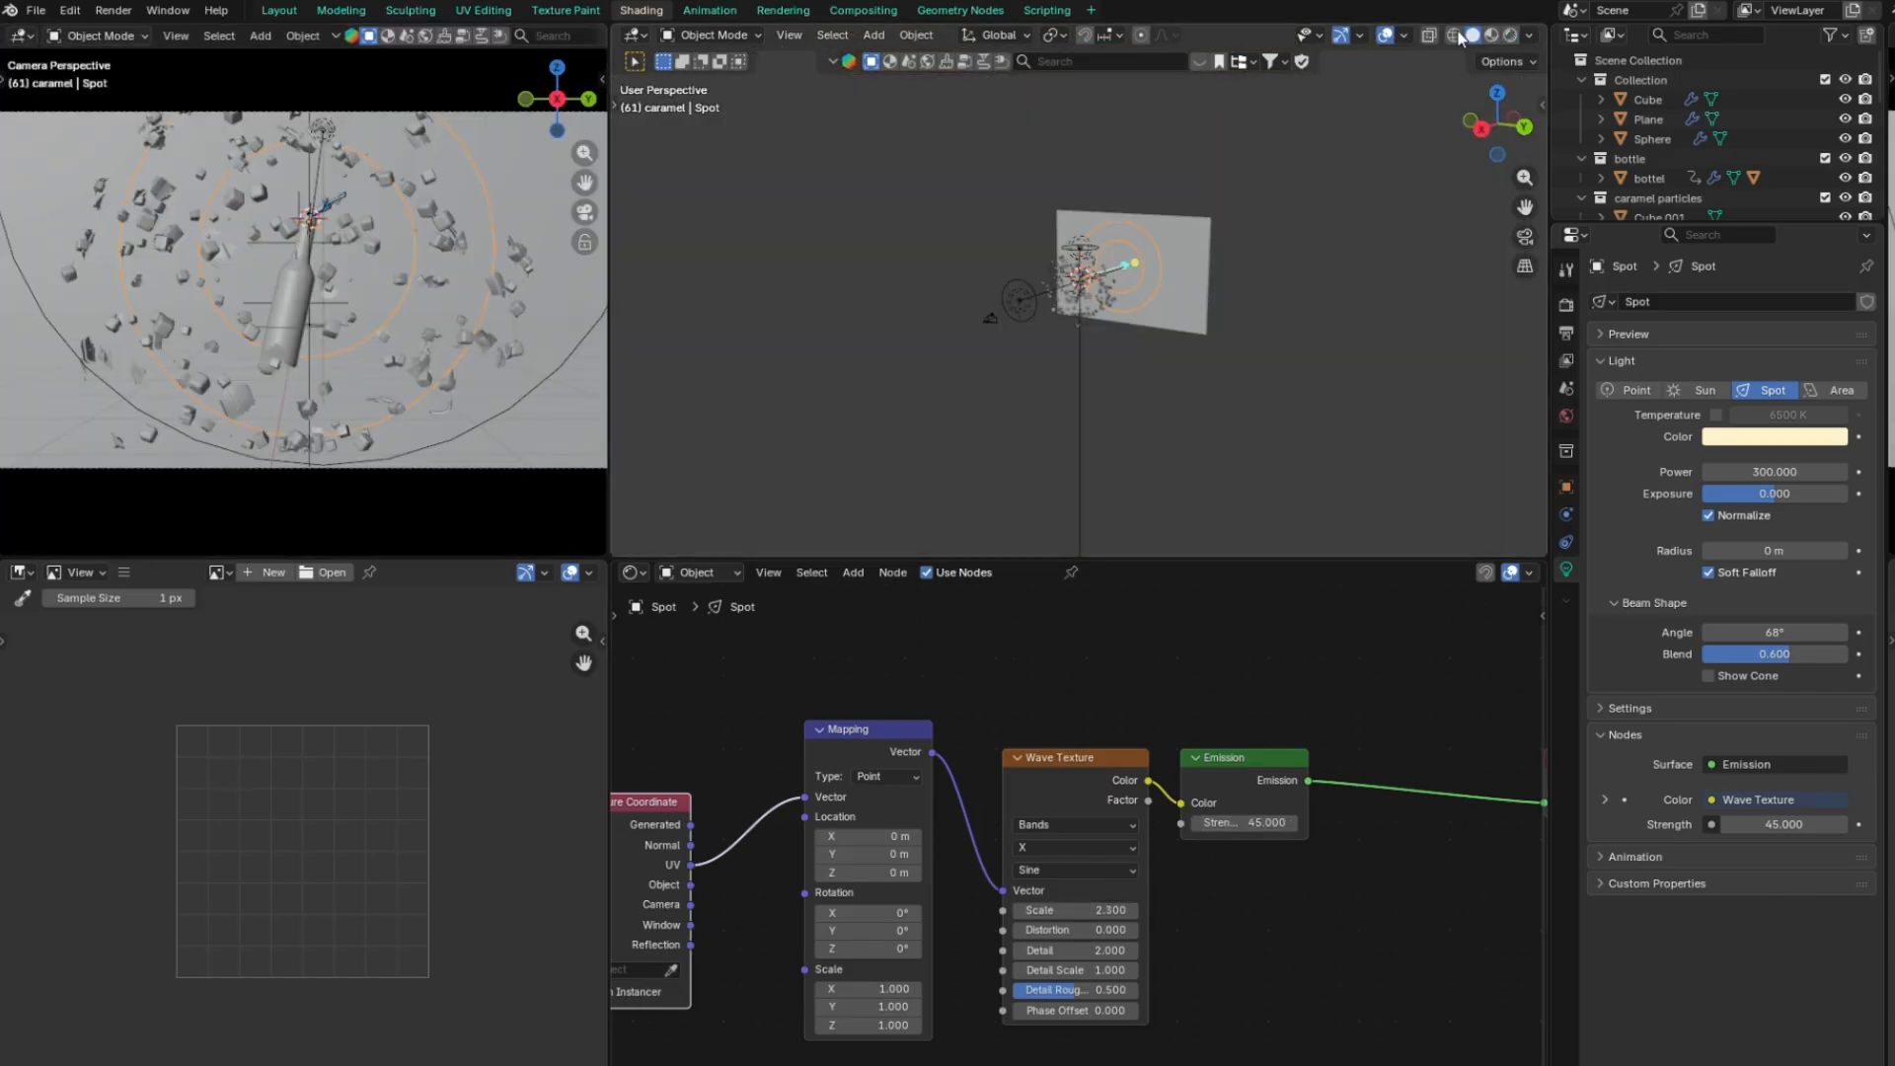
{"action": "scroll", "coordinate": [463, 197], "scroll_direction": "down", "scroll_amount": 3}
{"action": "scroll", "coordinate": [474, 37], "scroll_direction": "down", "scroll_amount": 10}
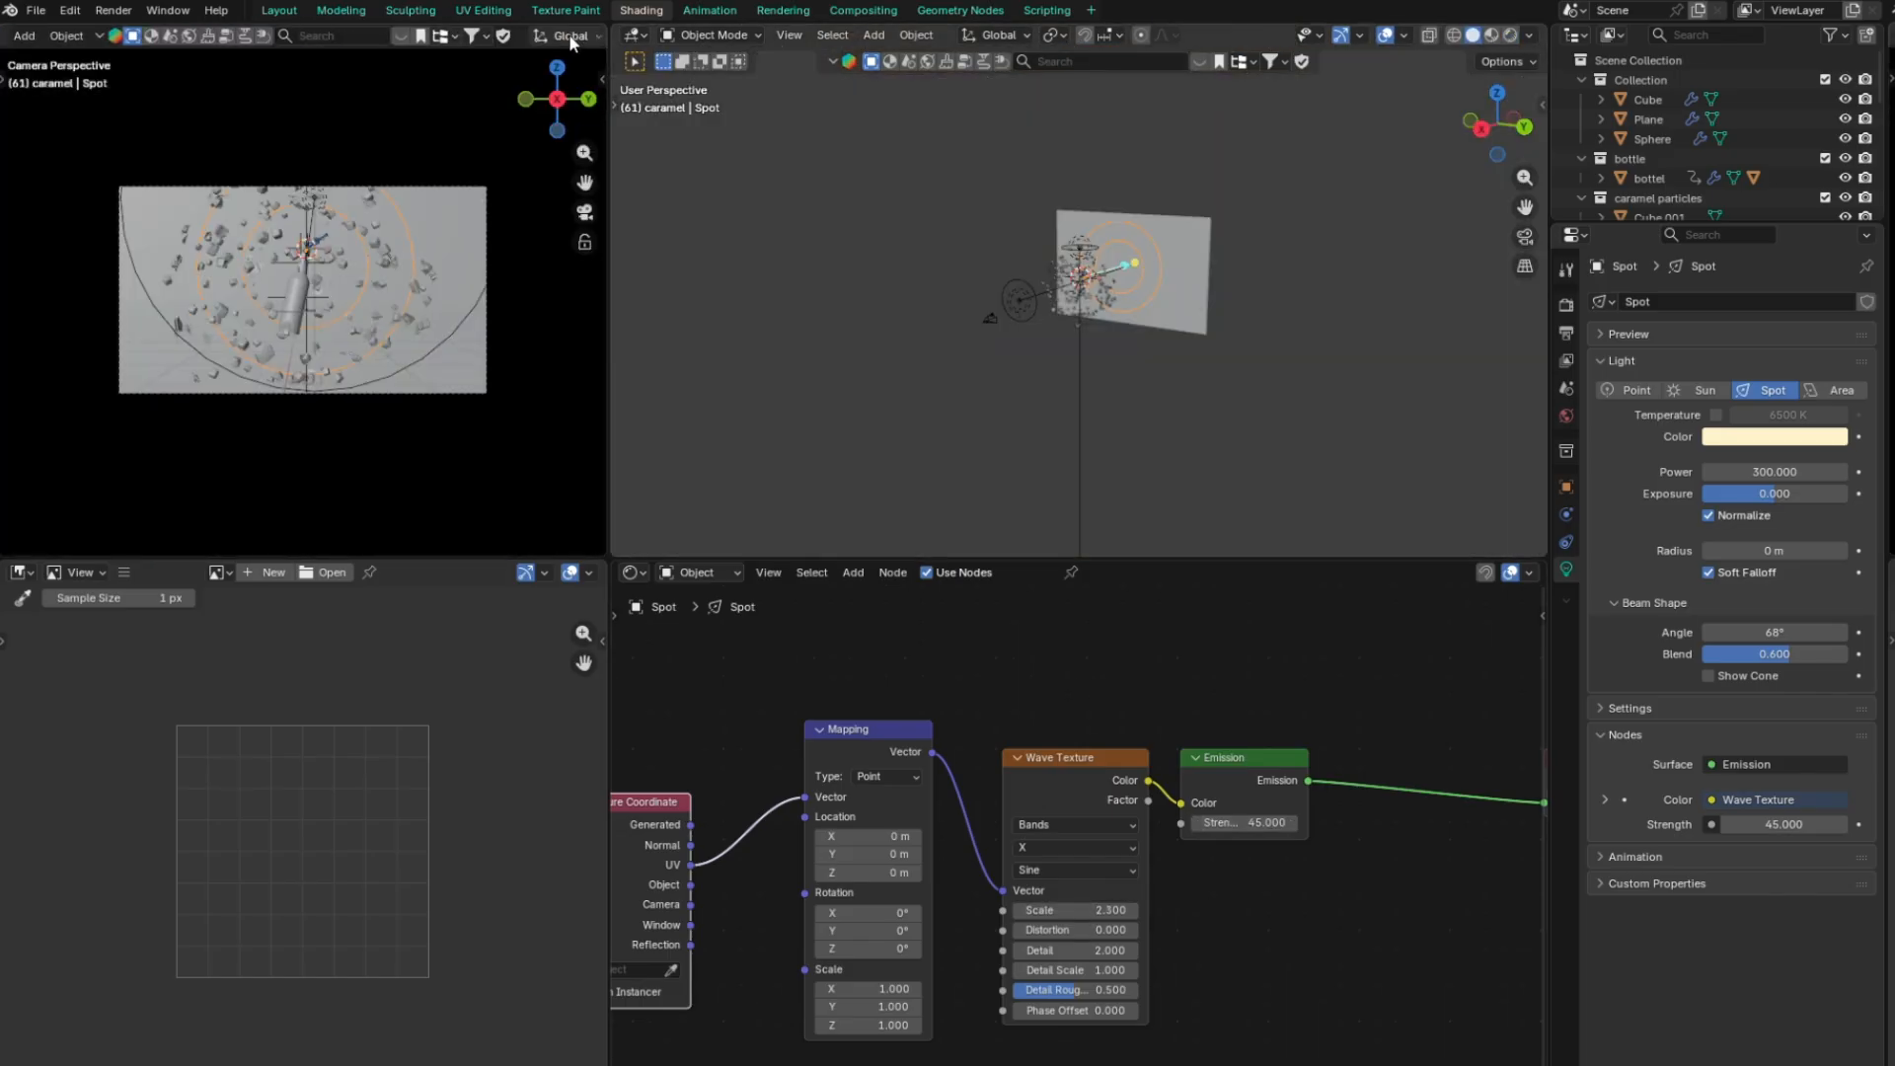
{"action": "left_click", "coordinate": [569, 37]}
{"action": "scroll", "coordinate": [1283, 212], "scroll_direction": "up", "scroll_amount": 3}
Move the spot light along the global X axis toward the backdrop plane
{"action": "middle_click_drag", "start_coordinate": [1445, 213], "coordinate": [1396, 233]}
{"action": "scroll", "coordinate": [1138, 333], "scroll_direction": "up", "scroll_amount": 5}
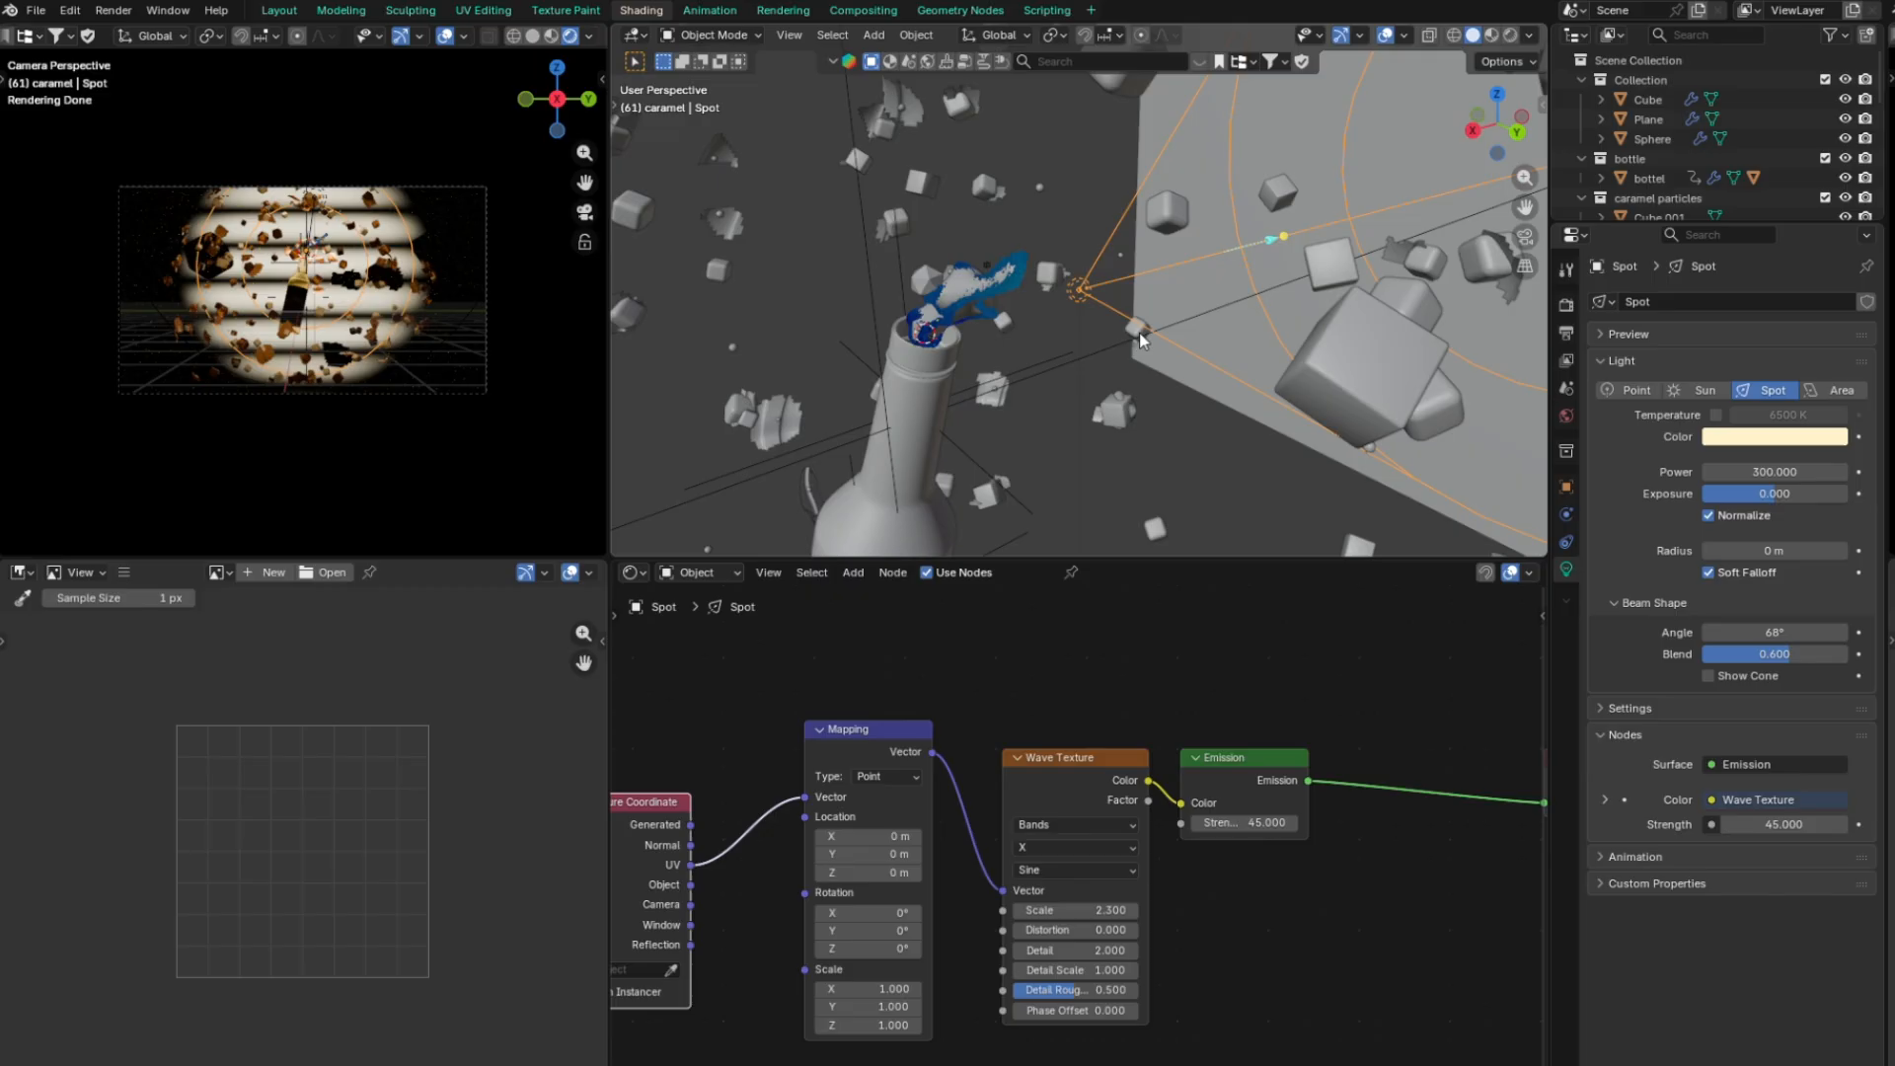
{"action": "scroll", "coordinate": [1139, 334], "scroll_direction": "down", "scroll_amount": 6}
{"action": "key", "text": "g"}
{"action": "key", "text": "x"}
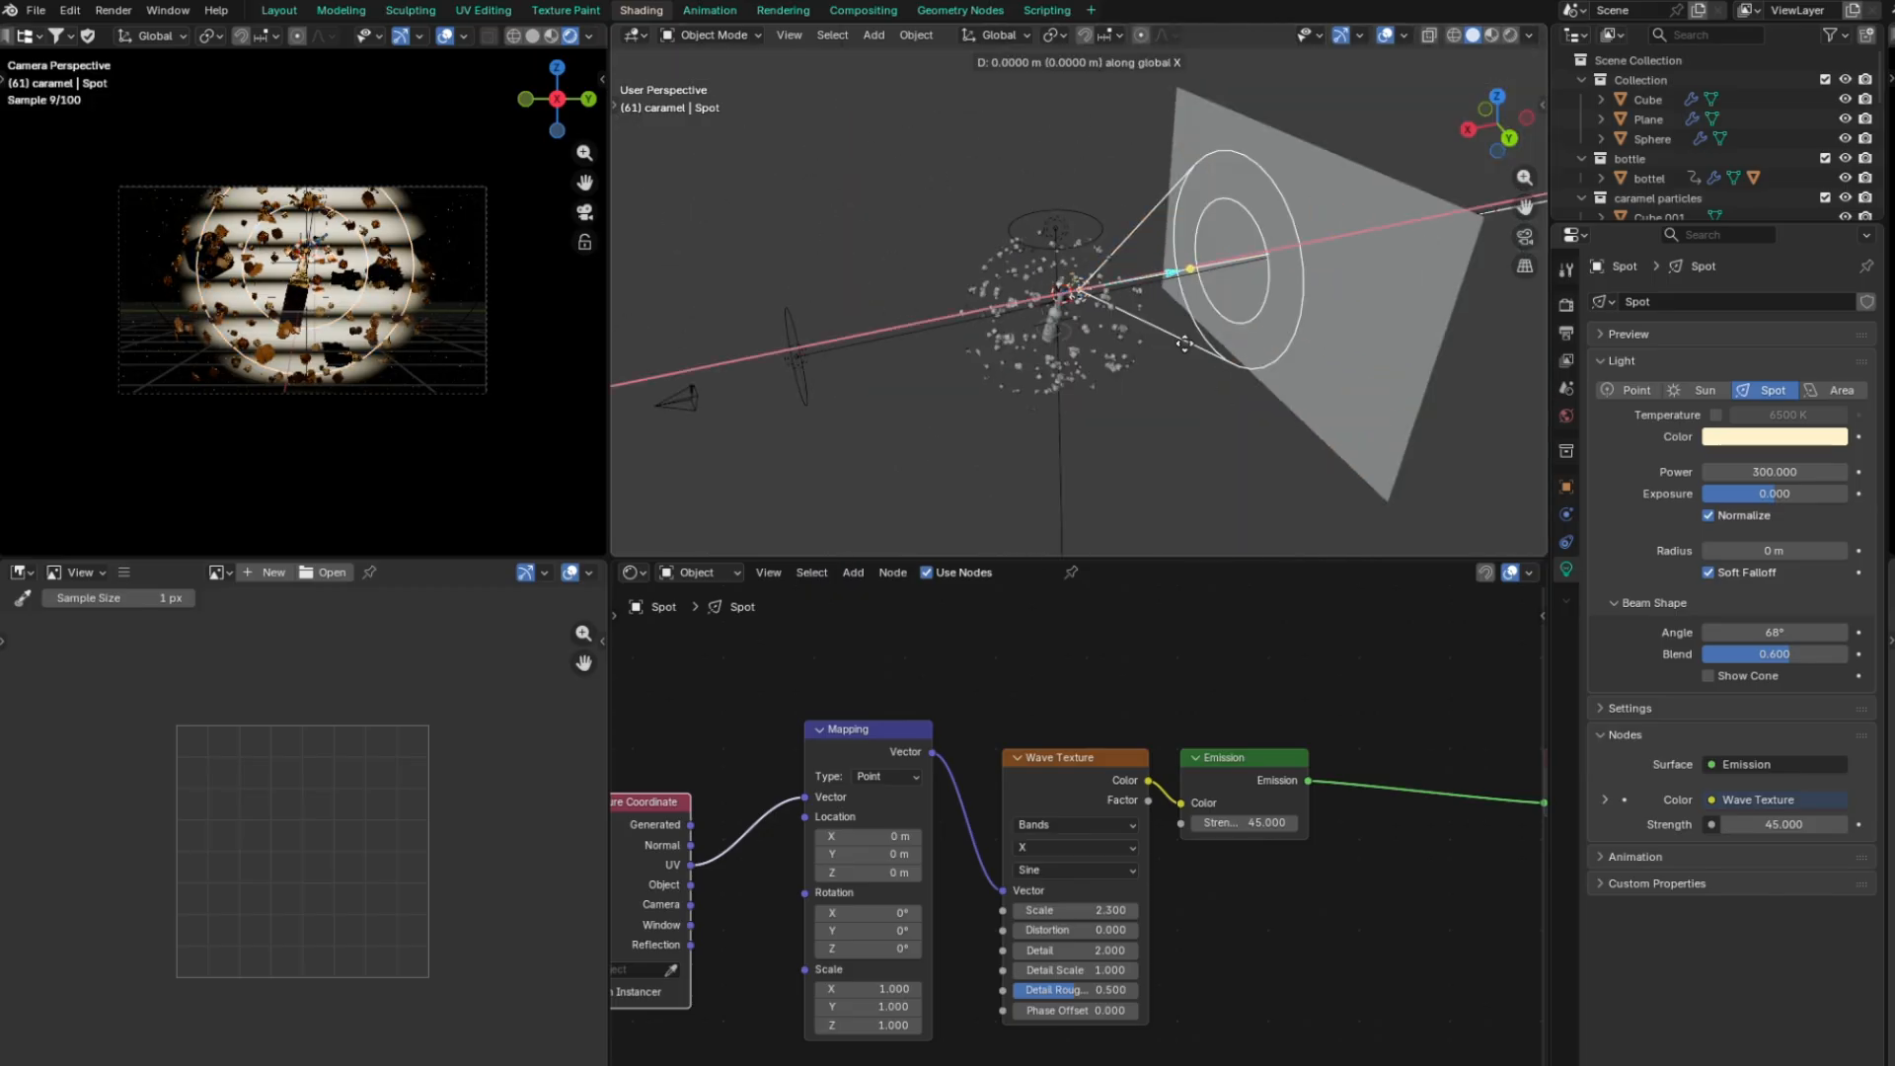
{"action": "left_click", "coordinate": [1239, 310]}
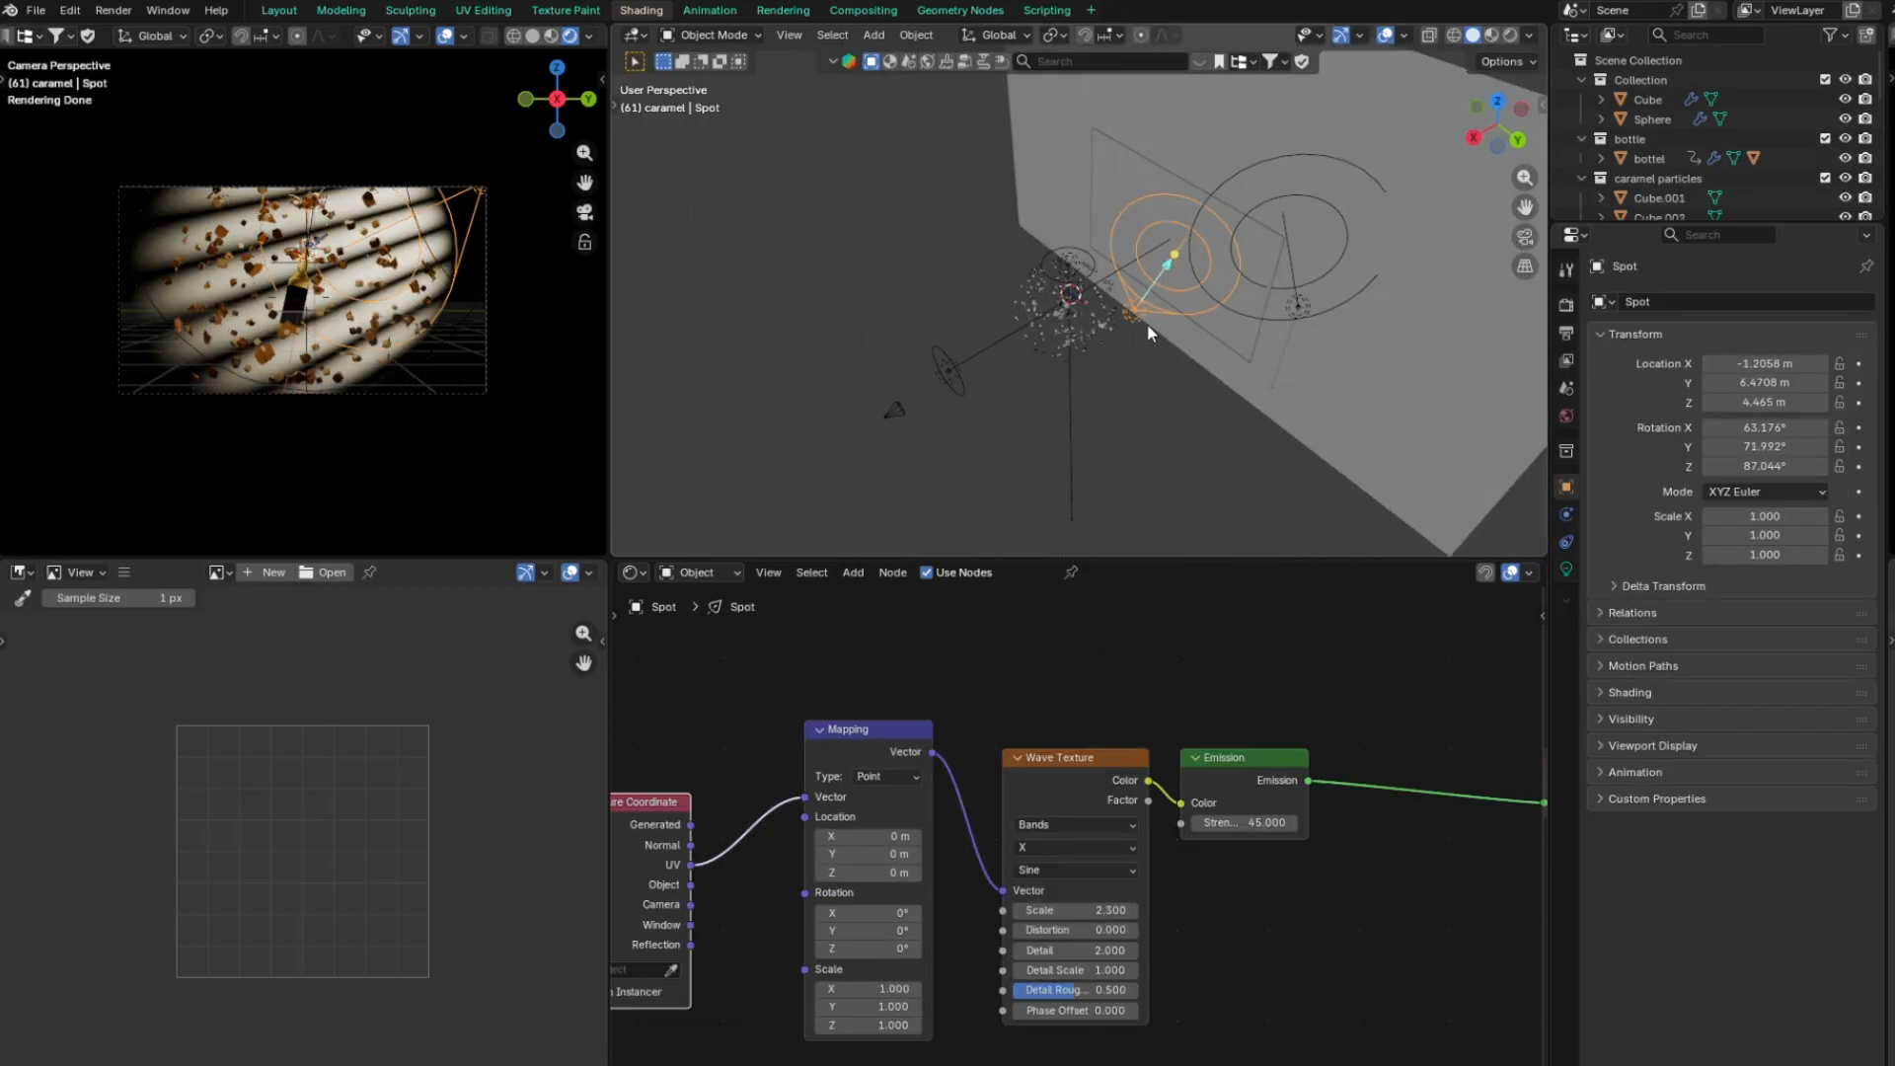
Delete the spot light nearest the caramel particles, keeping the larger striped spot light aimed at the backdrop
{"action": "key", "text": "Delete"}
{"action": "left_click", "coordinate": [1144, 318]}
{"action": "key", "text": "Delete"}
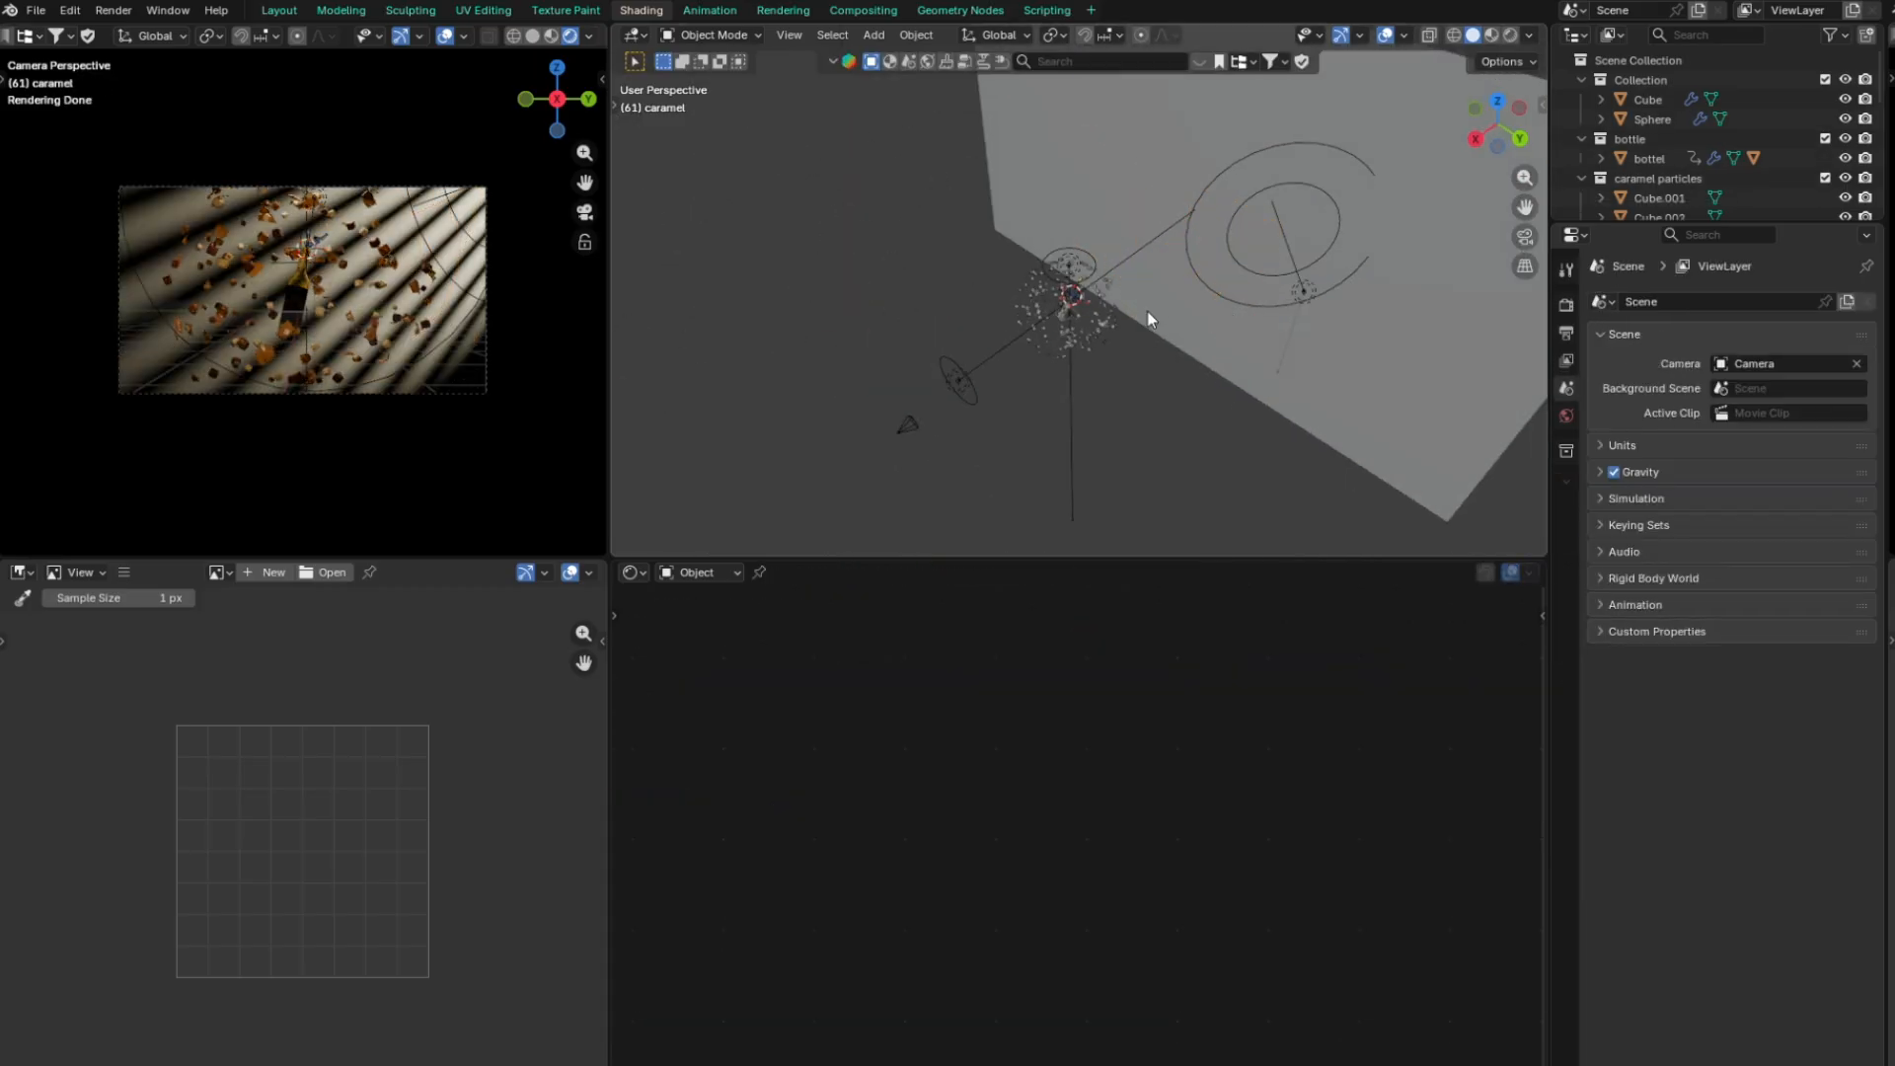
Select the remaining striped spot light in camera view and examine its wave texture and mapping nodes
{"action": "key", "text": "KP_0"}
{"action": "scroll", "coordinate": [317, 359], "scroll_direction": "up", "scroll_amount": 4}
{"action": "scroll", "coordinate": [317, 359], "scroll_direction": "down", "scroll_amount": 3}
{"action": "left_click", "coordinate": [1191, 254]}
{"action": "middle_click_drag", "start_coordinate": [1135, 755], "coordinate": [1026, 797]}
{"action": "scroll", "coordinate": [1027, 797], "scroll_direction": "up", "scroll_amount": 2}
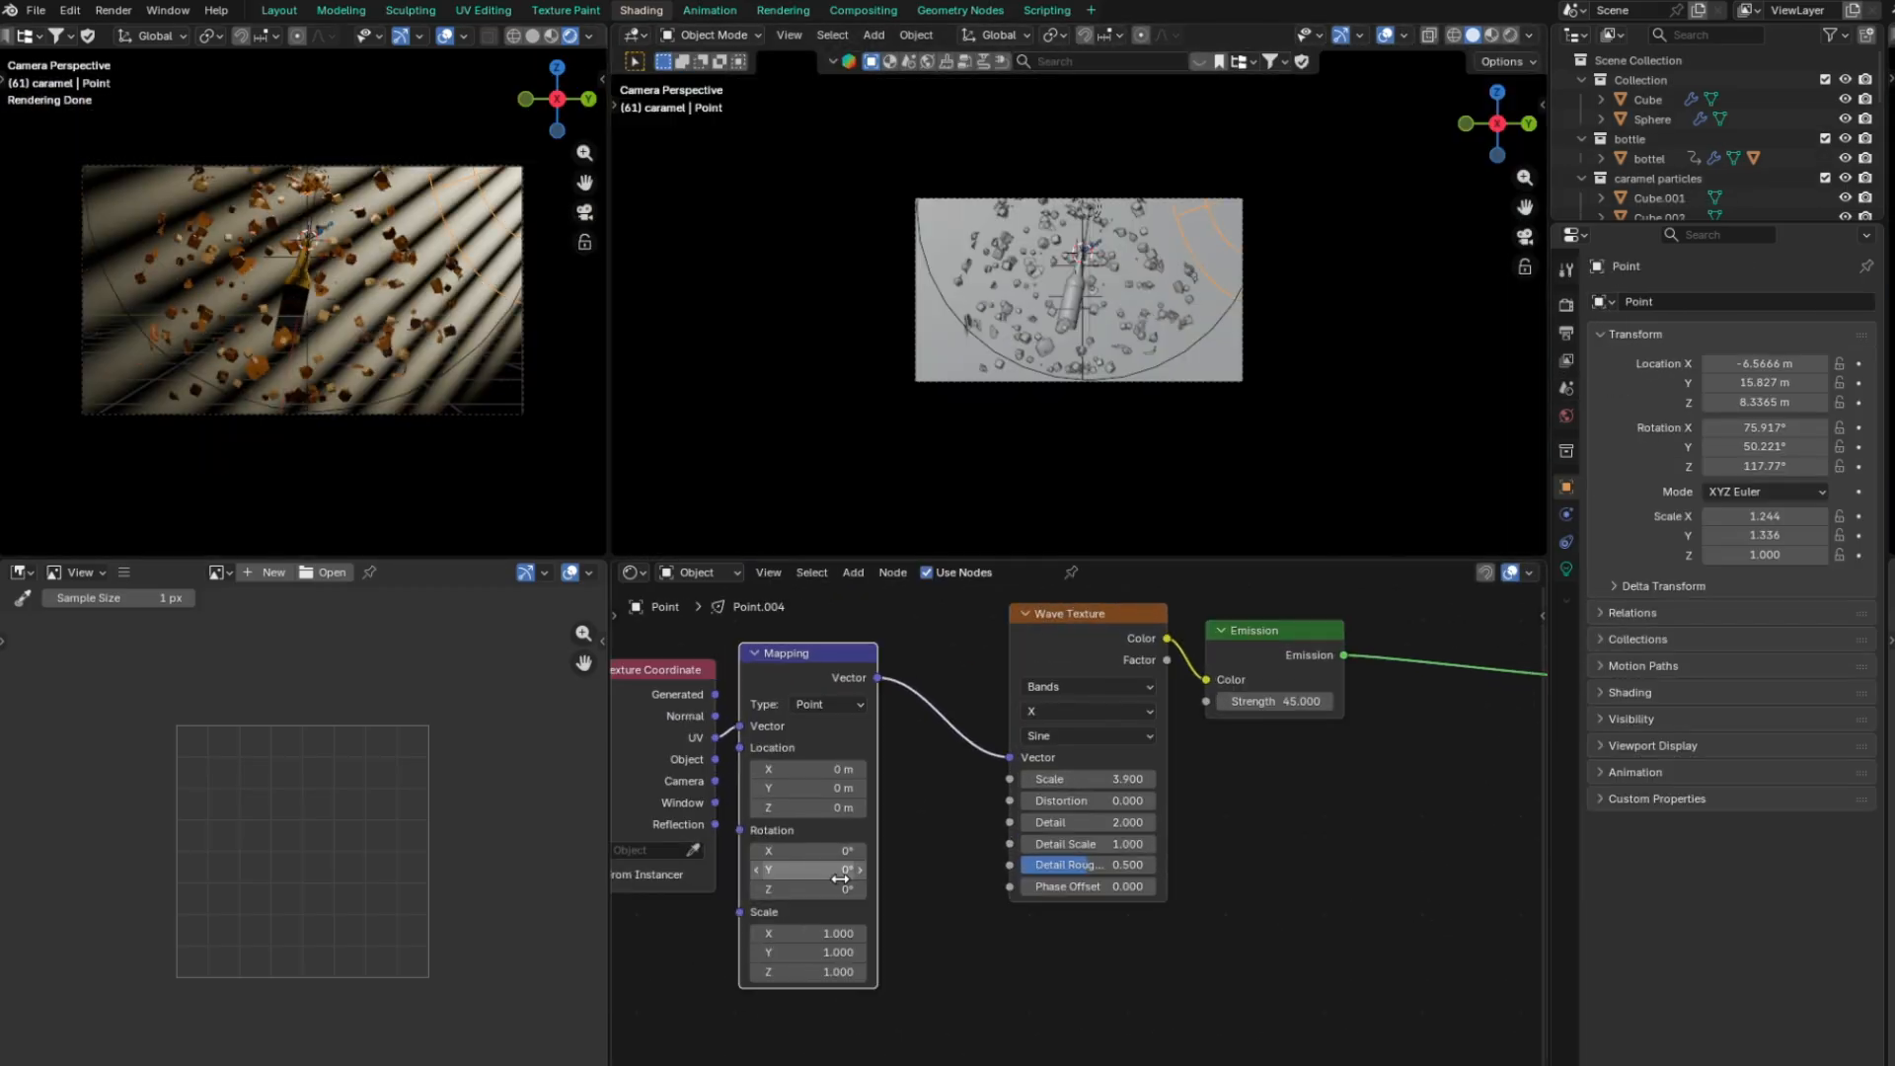
{"action": "scroll", "coordinate": [340, 72], "scroll_direction": "up", "scroll_amount": 6}
Switch to the Layout workspace and select the bottle's label in the camera view
{"action": "left_click", "coordinate": [279, 12]}
{"action": "key", "text": "KP_0"}
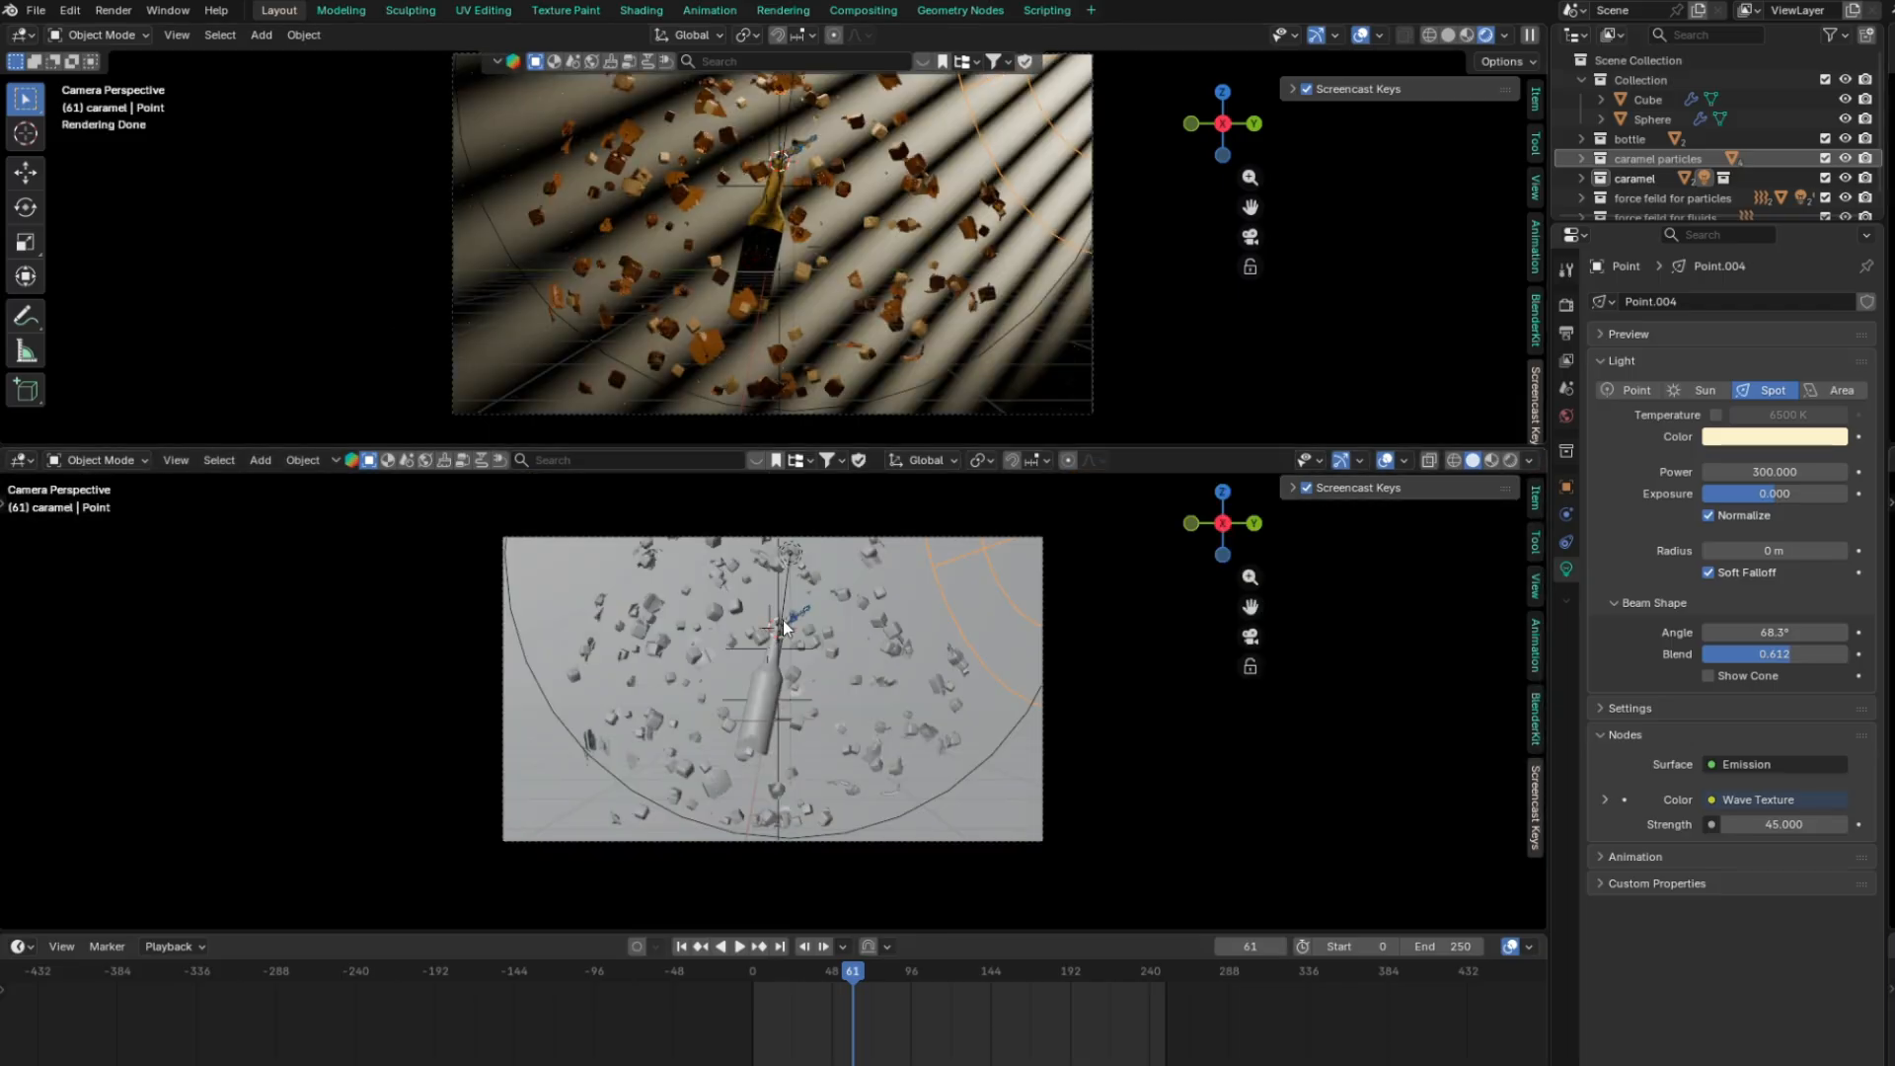
{"action": "scroll", "coordinate": [691, 691], "scroll_direction": "up", "scroll_amount": 5}
{"action": "left_click", "coordinate": [786, 626]}
{"action": "left_click", "coordinate": [779, 549]}
{"action": "left_click", "coordinate": [1566, 652]}
{"action": "left_click", "coordinate": [868, 839]}
{"action": "scroll", "coordinate": [868, 839], "scroll_direction": "down", "scroll_amount": 4}
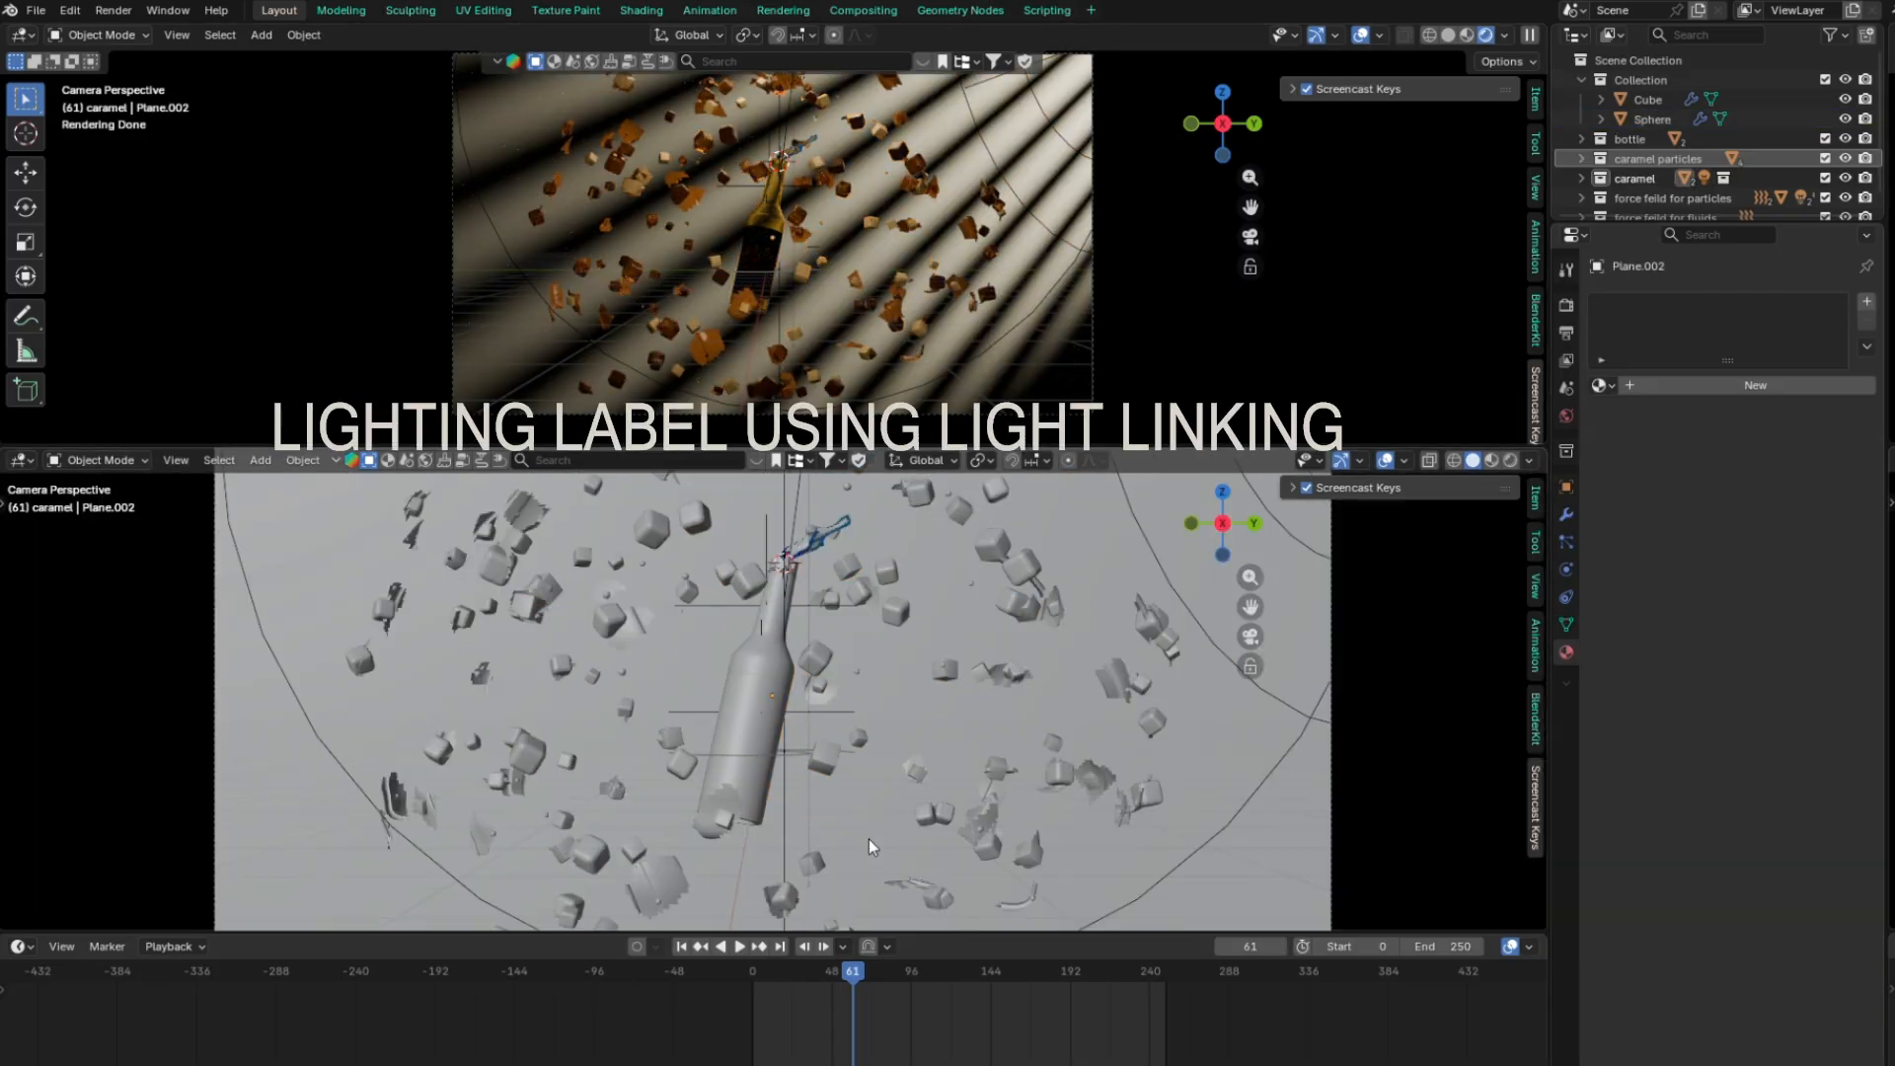
{"action": "left_click", "coordinate": [768, 732]}
Add an area light, rotate it about 89° around Y and move it vertically to the height of the bottle
{"action": "key", "text": "shift+a"}
{"action": "mouse_move", "coordinate": [710, 979]}
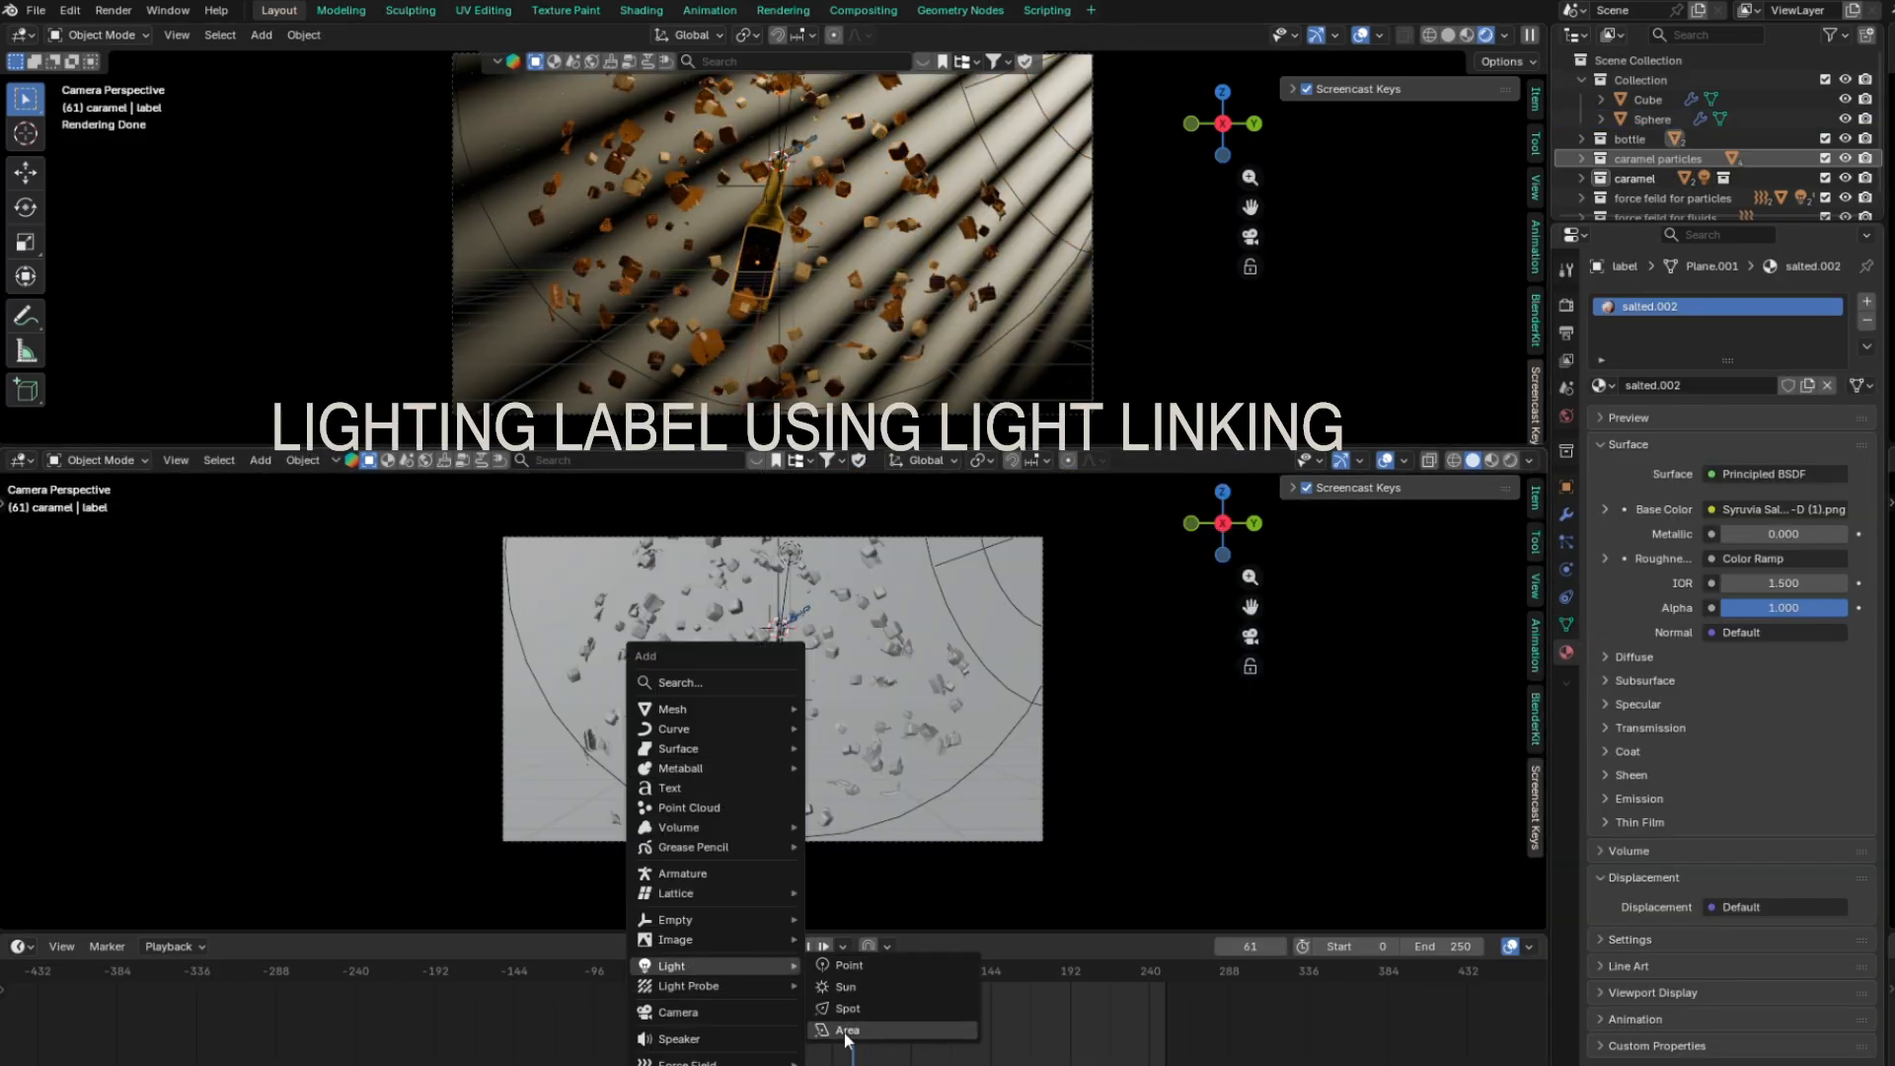
{"action": "left_click", "coordinate": [844, 1030]}
{"action": "key", "text": "r"}
{"action": "key", "text": "y"}
{"action": "left_click", "coordinate": [612, 804]}
{"action": "key", "text": "g"}
{"action": "key", "text": "z"}
{"action": "left_click", "coordinate": [632, 839]}
{"action": "key", "text": "KP_0"}
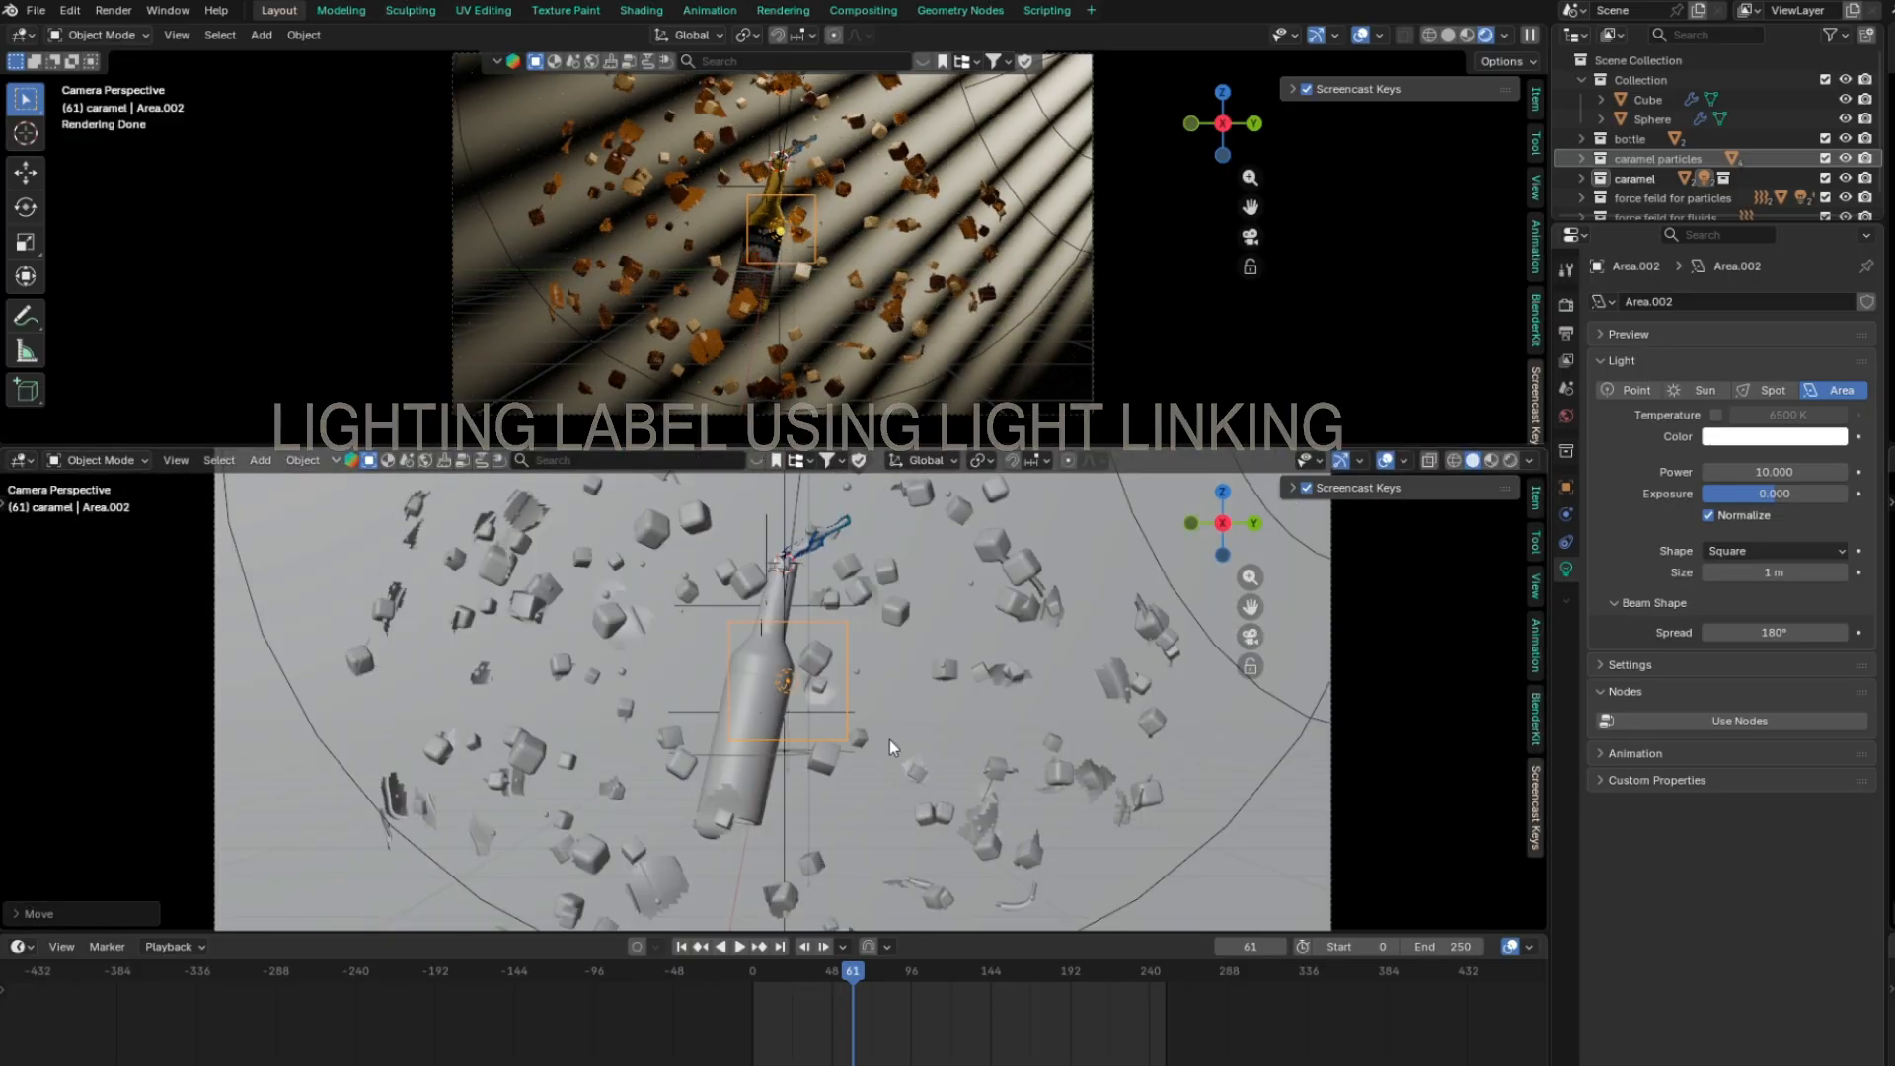
Move the area light along X in front of the bottle and raise its power to 106.6
{"action": "middle_click_drag", "start_coordinate": [890, 738], "coordinate": [829, 789]}
{"action": "key", "text": "g"}
{"action": "key", "text": "x"}
{"action": "left_click", "coordinate": [936, 681]}
{"action": "left_click_drag", "start_coordinate": [1782, 471], "coordinate": [1836, 470]}
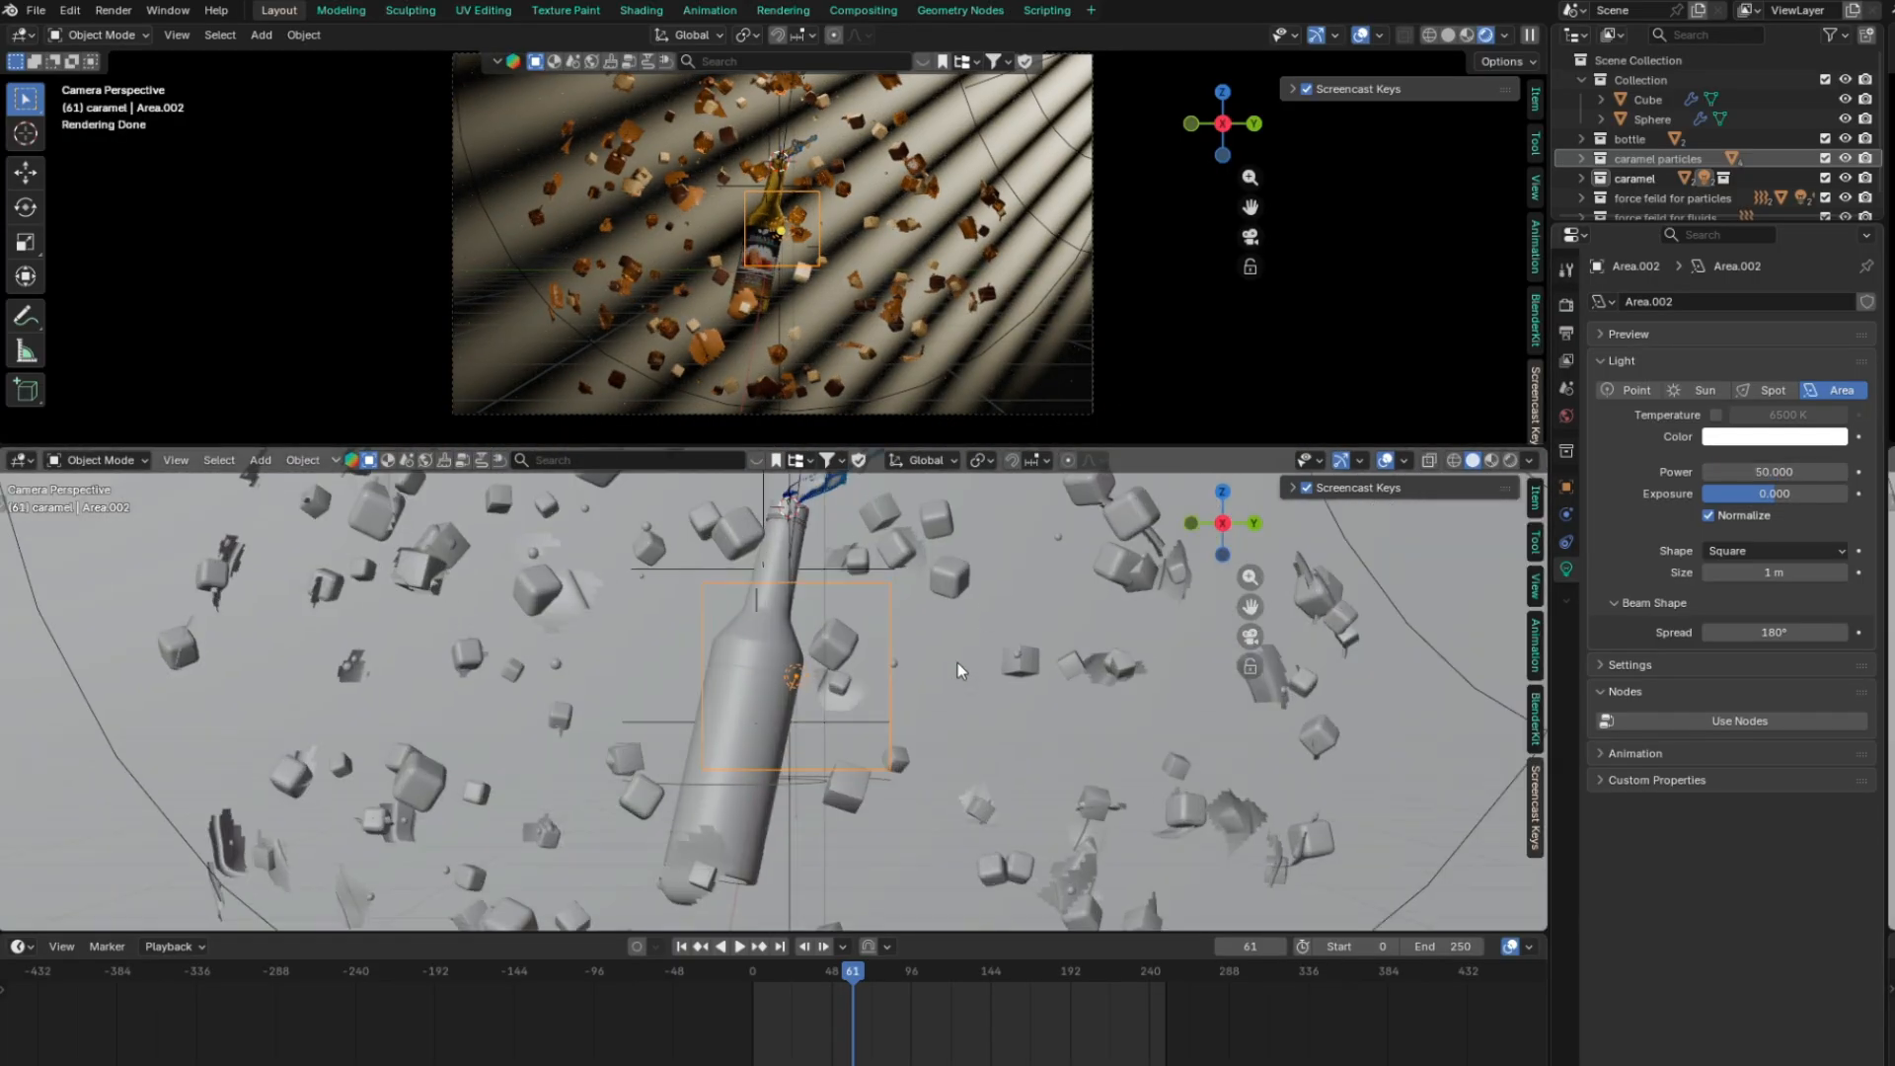
{"action": "key", "text": "KP_0"}
{"action": "key", "text": "KP_0"}
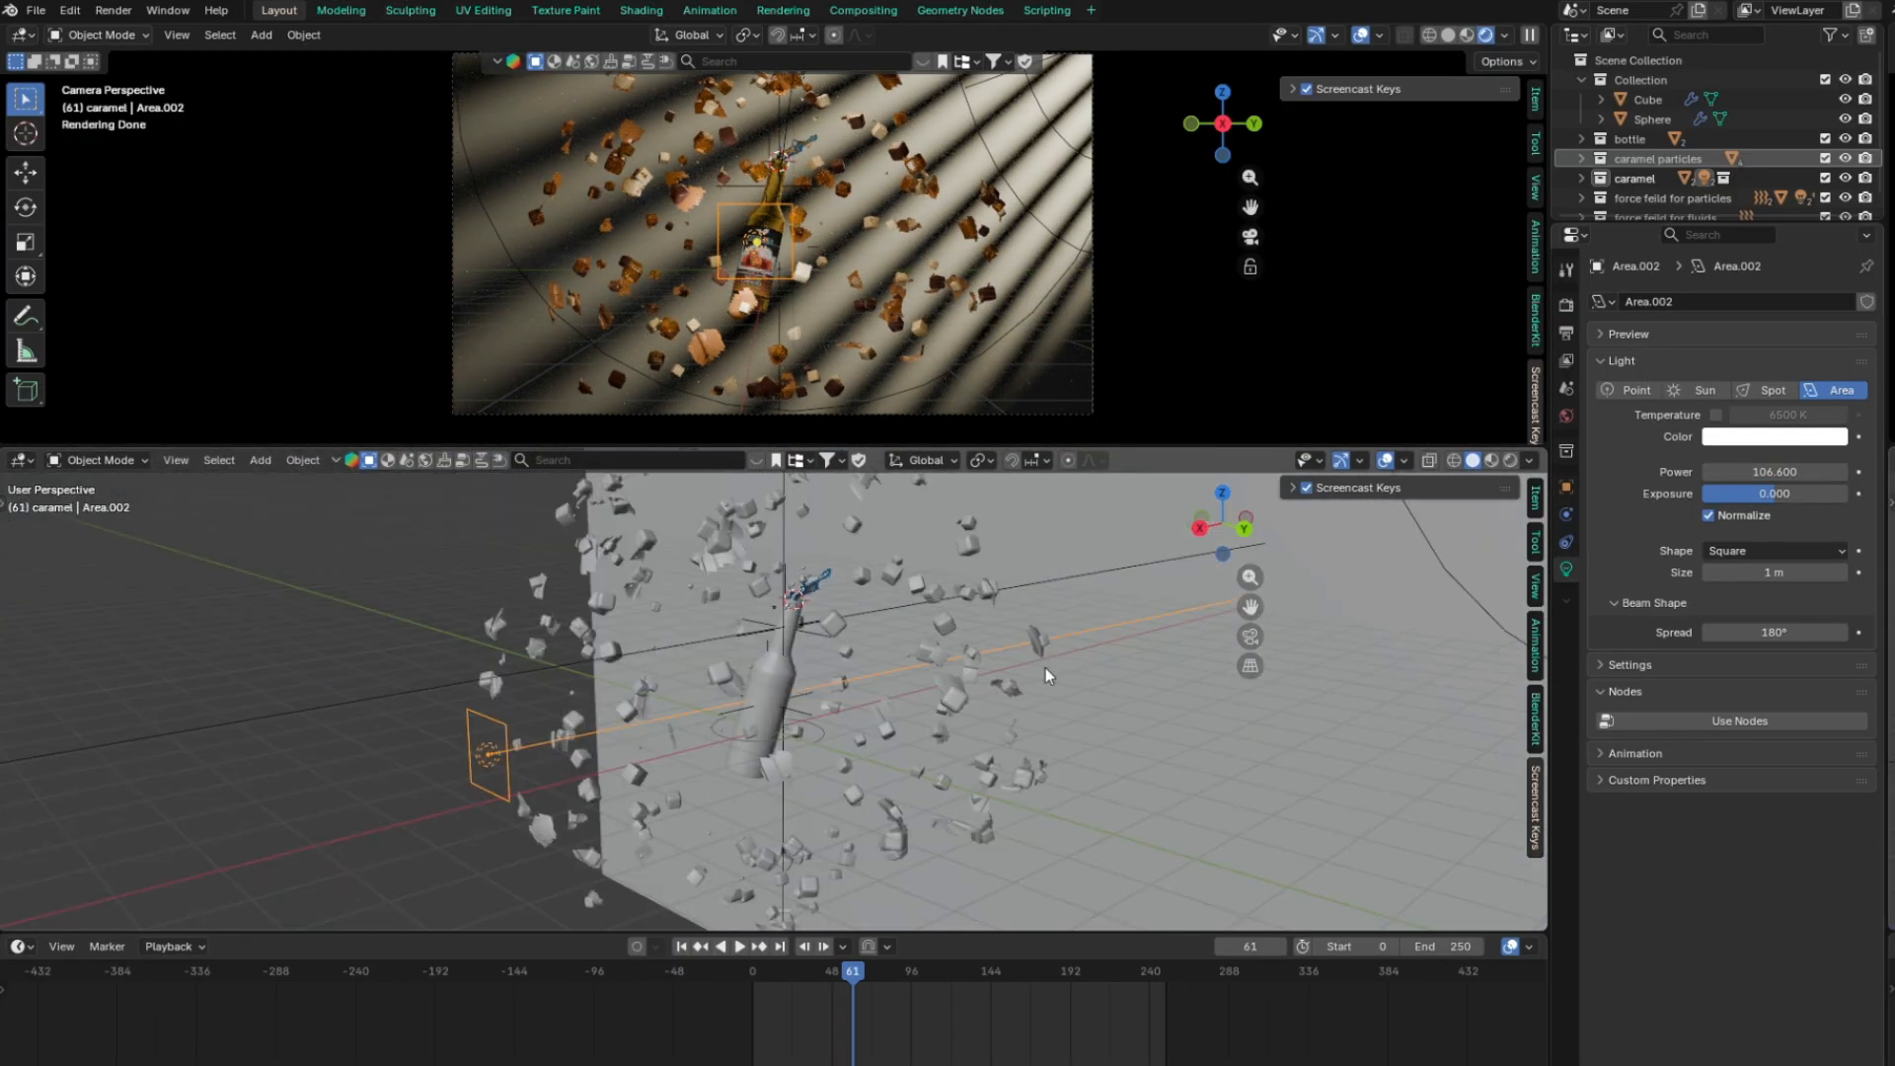
Create a light linking collection so the area light affects only the bottle label, and set its power to 126.7
{"action": "scroll", "coordinate": [773, 246], "scroll_direction": "up", "scroll_amount": 4}
{"action": "scroll", "coordinate": [773, 701], "scroll_direction": "up", "scroll_amount": 4}
{"action": "scroll", "coordinate": [772, 701], "scroll_direction": "down", "scroll_amount": 4}
{"action": "scroll", "coordinate": [772, 247], "scroll_direction": "down", "scroll_amount": 2}
{"action": "left_click", "coordinate": [1566, 486]}
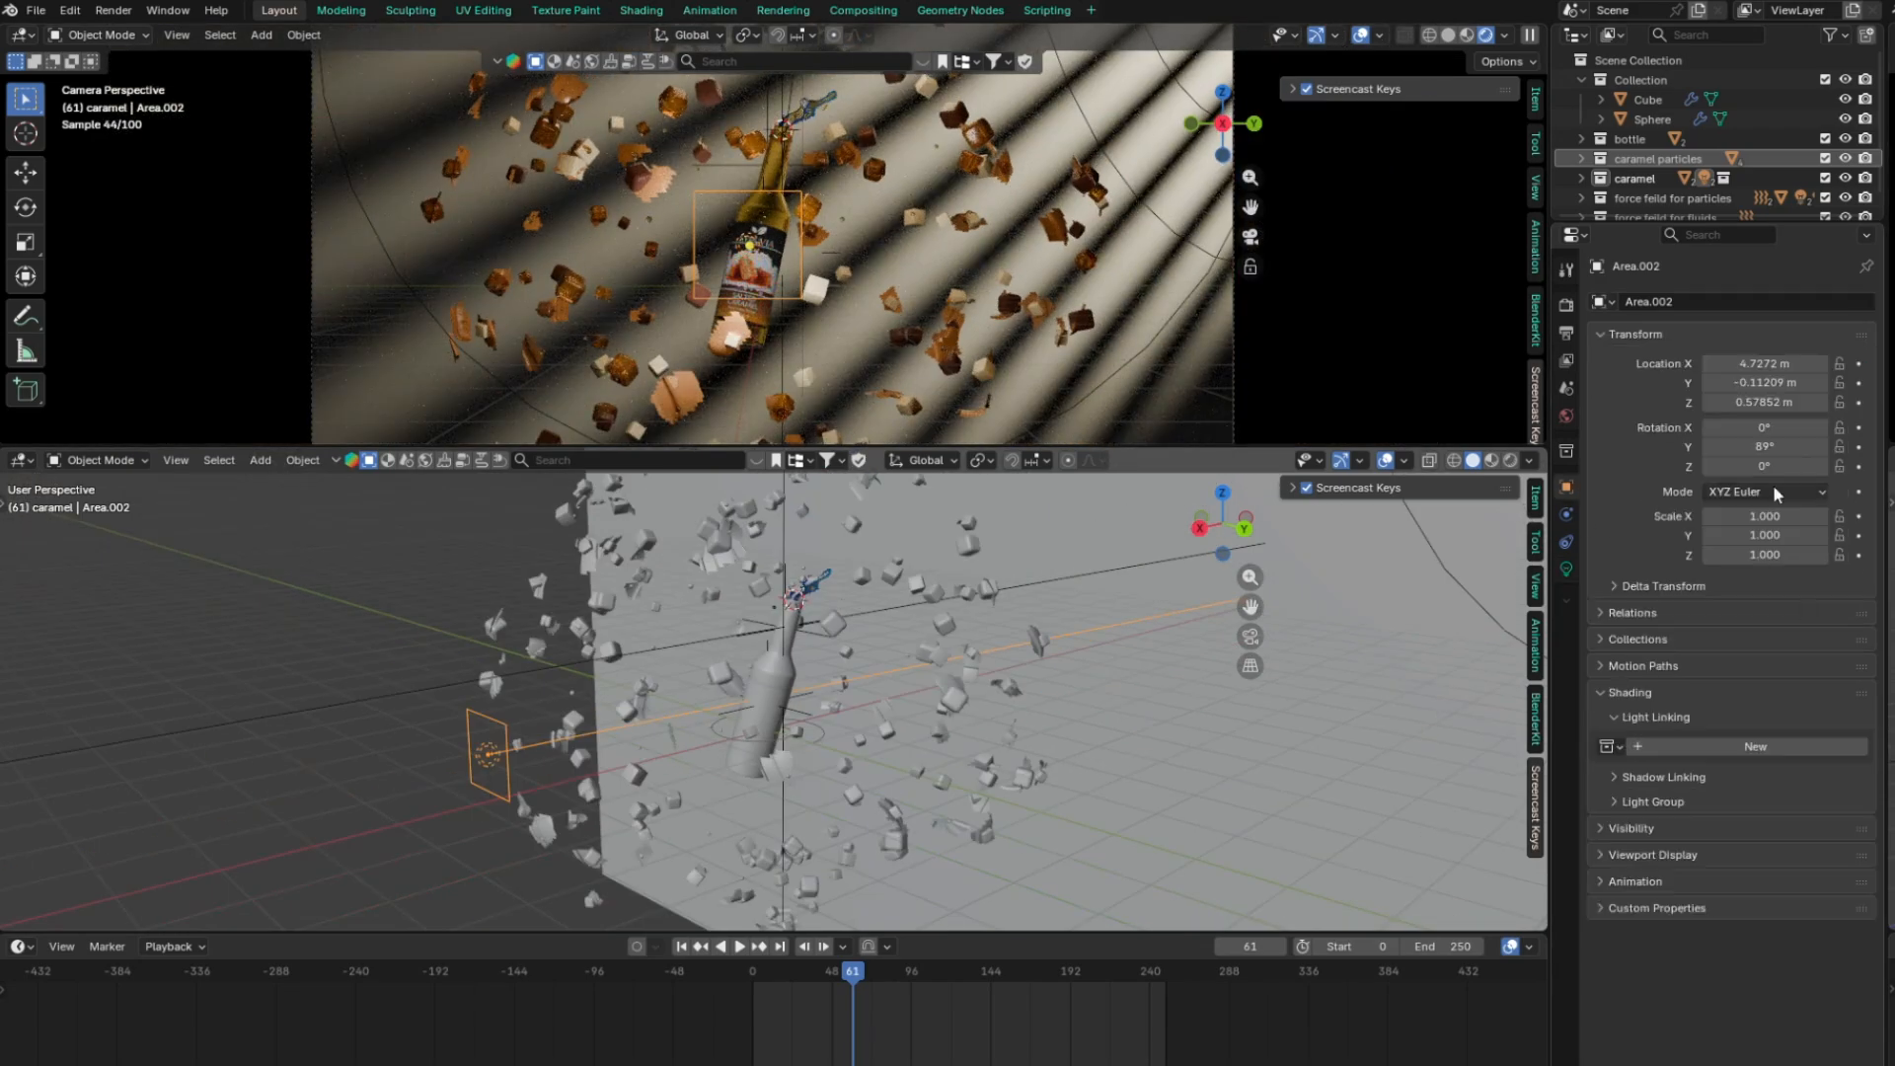
{"action": "left_click", "coordinate": [1755, 747]}
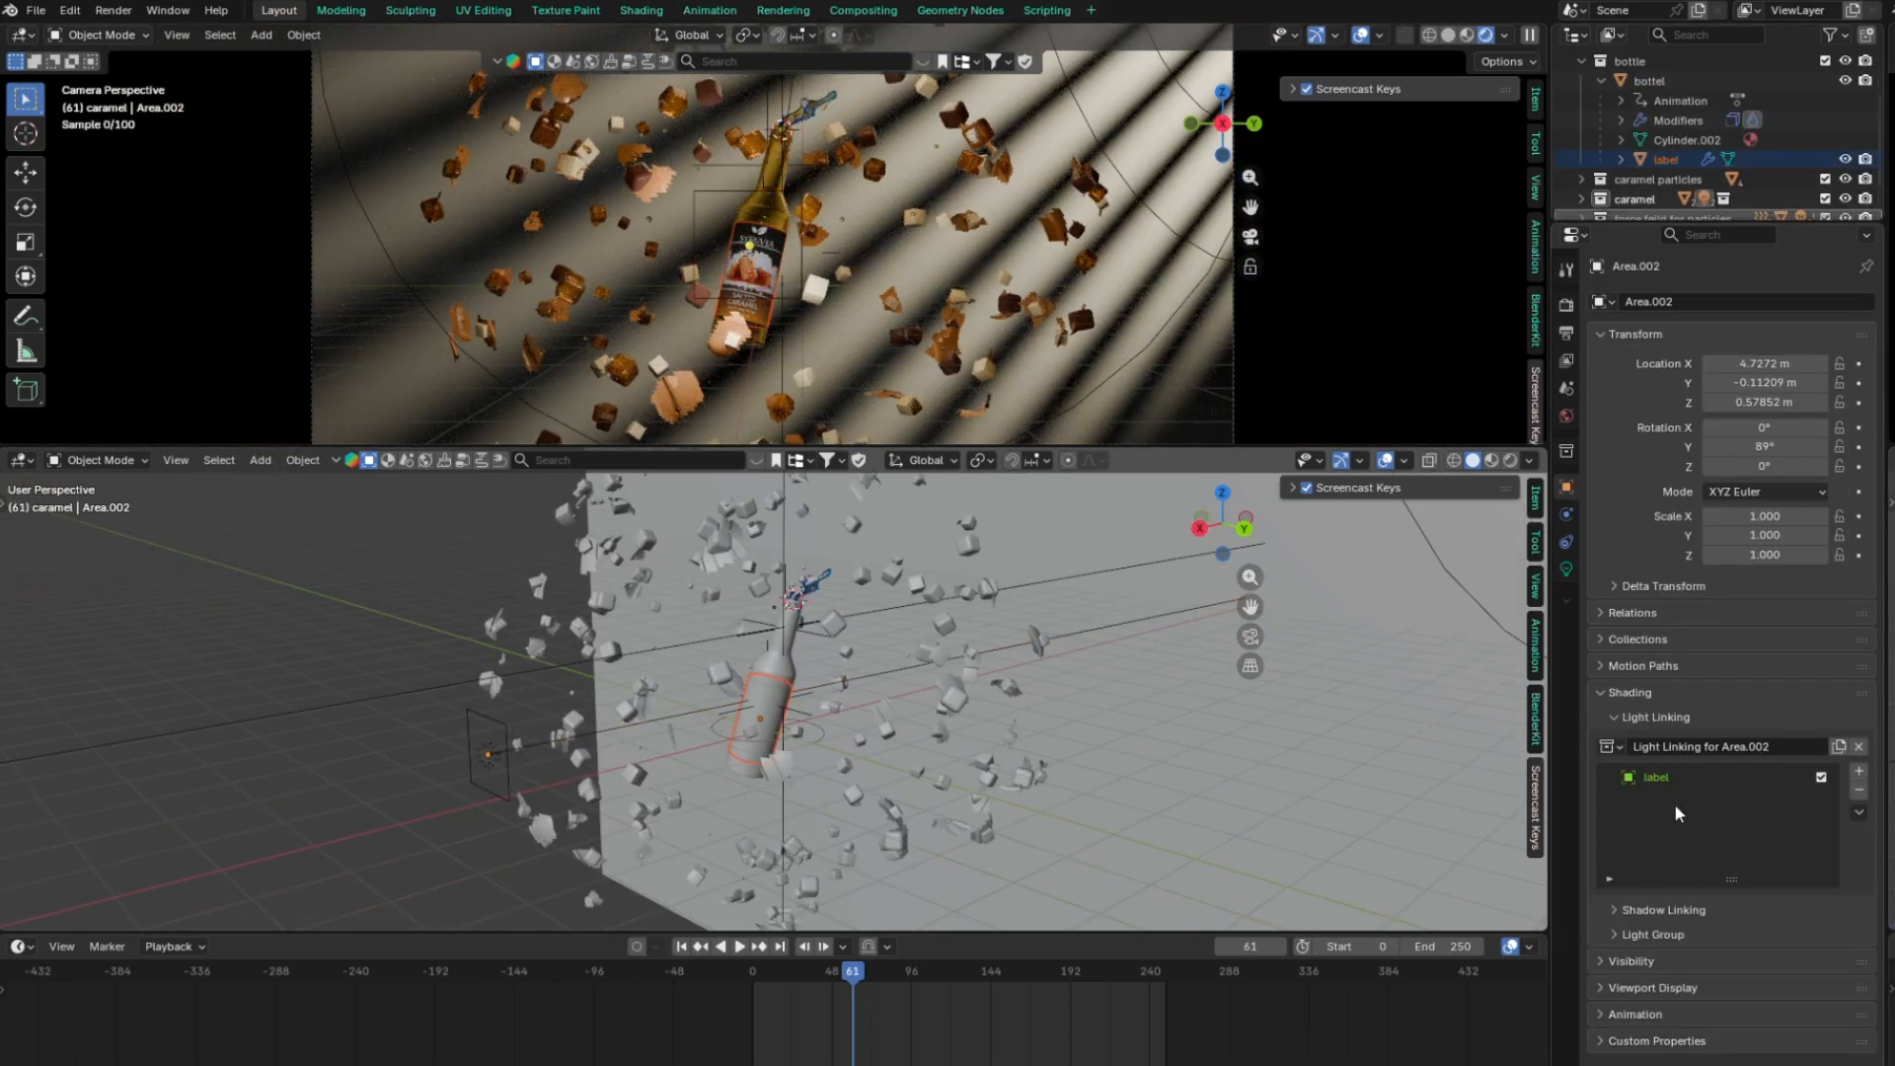
{"action": "left_click", "coordinate": [1566, 570]}
{"action": "key", "text": "KP_0"}
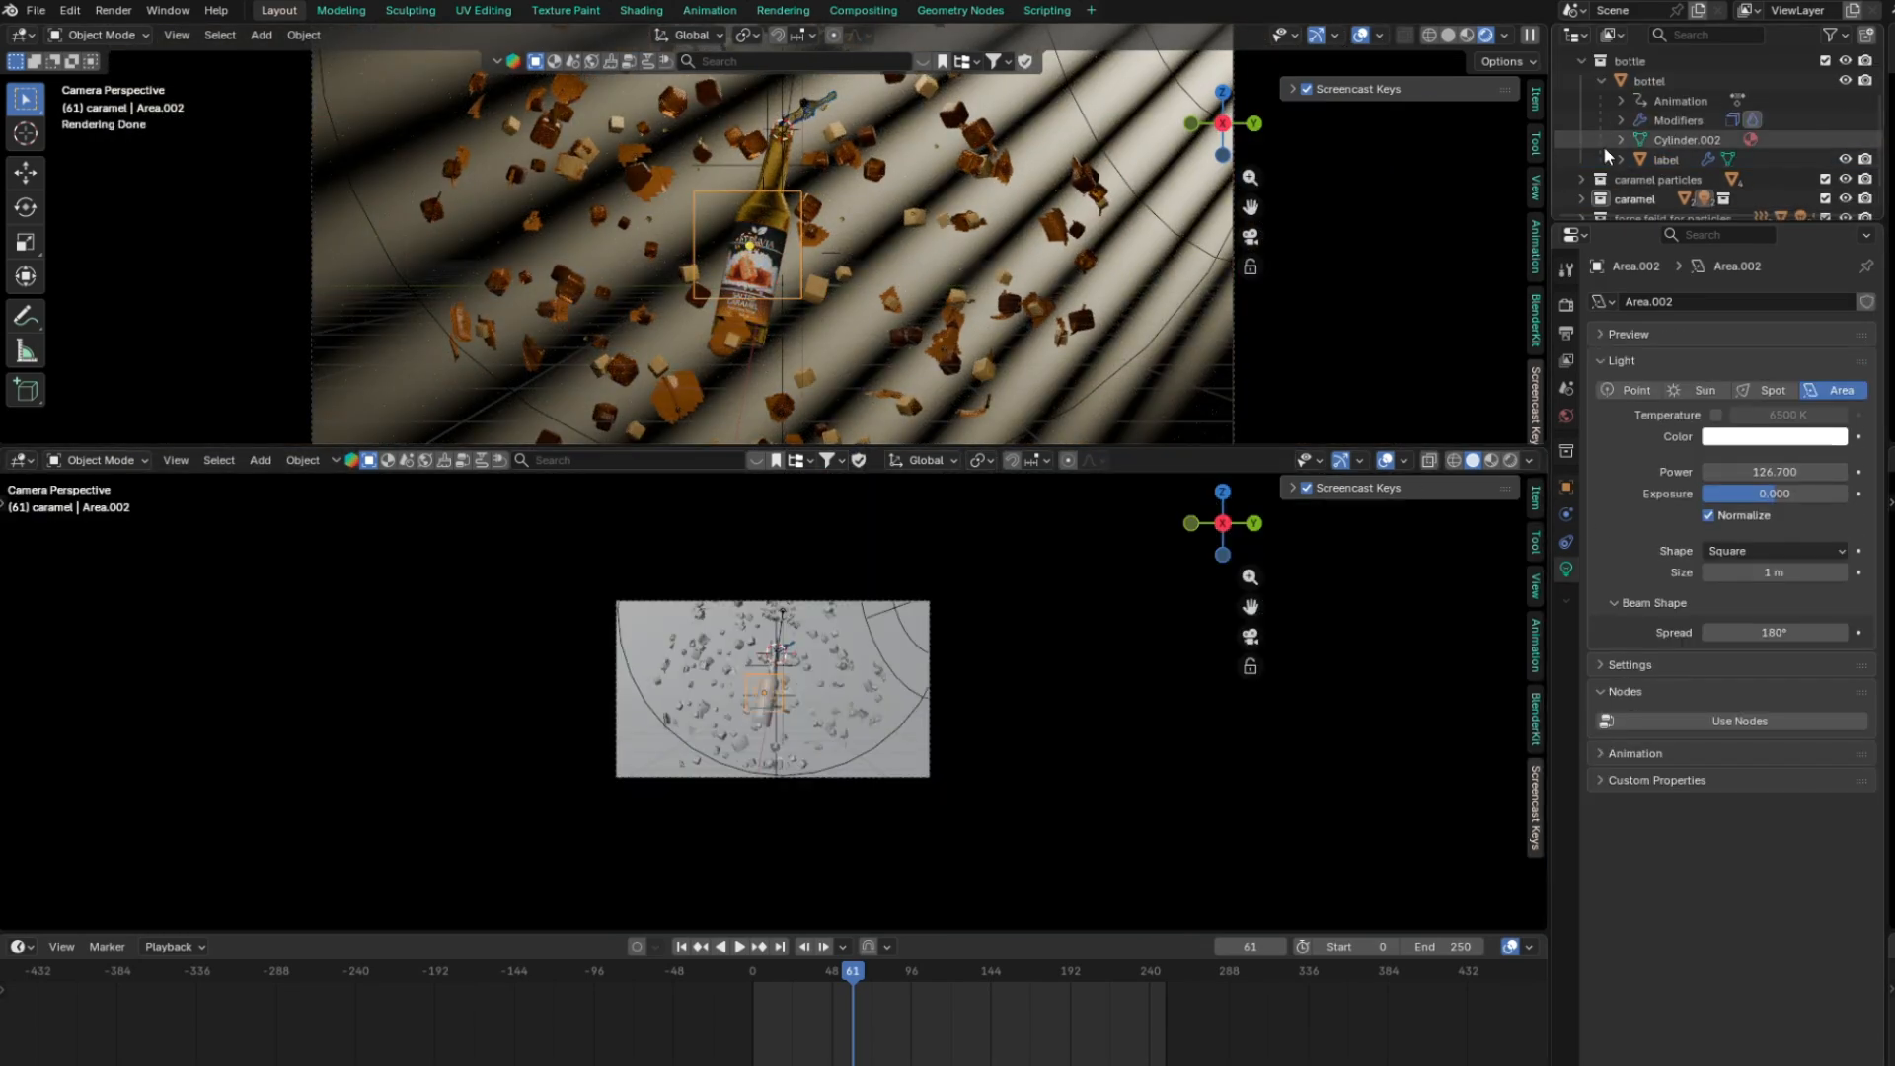
Select the camera and move it along X closer to the bottle
{"action": "key", "text": "KP_0"}
{"action": "left_click", "coordinate": [440, 545]}
{"action": "left_click", "coordinate": [1567, 486]}
{"action": "left_click_drag", "start_coordinate": [1767, 363], "coordinate": [1638, 363]}
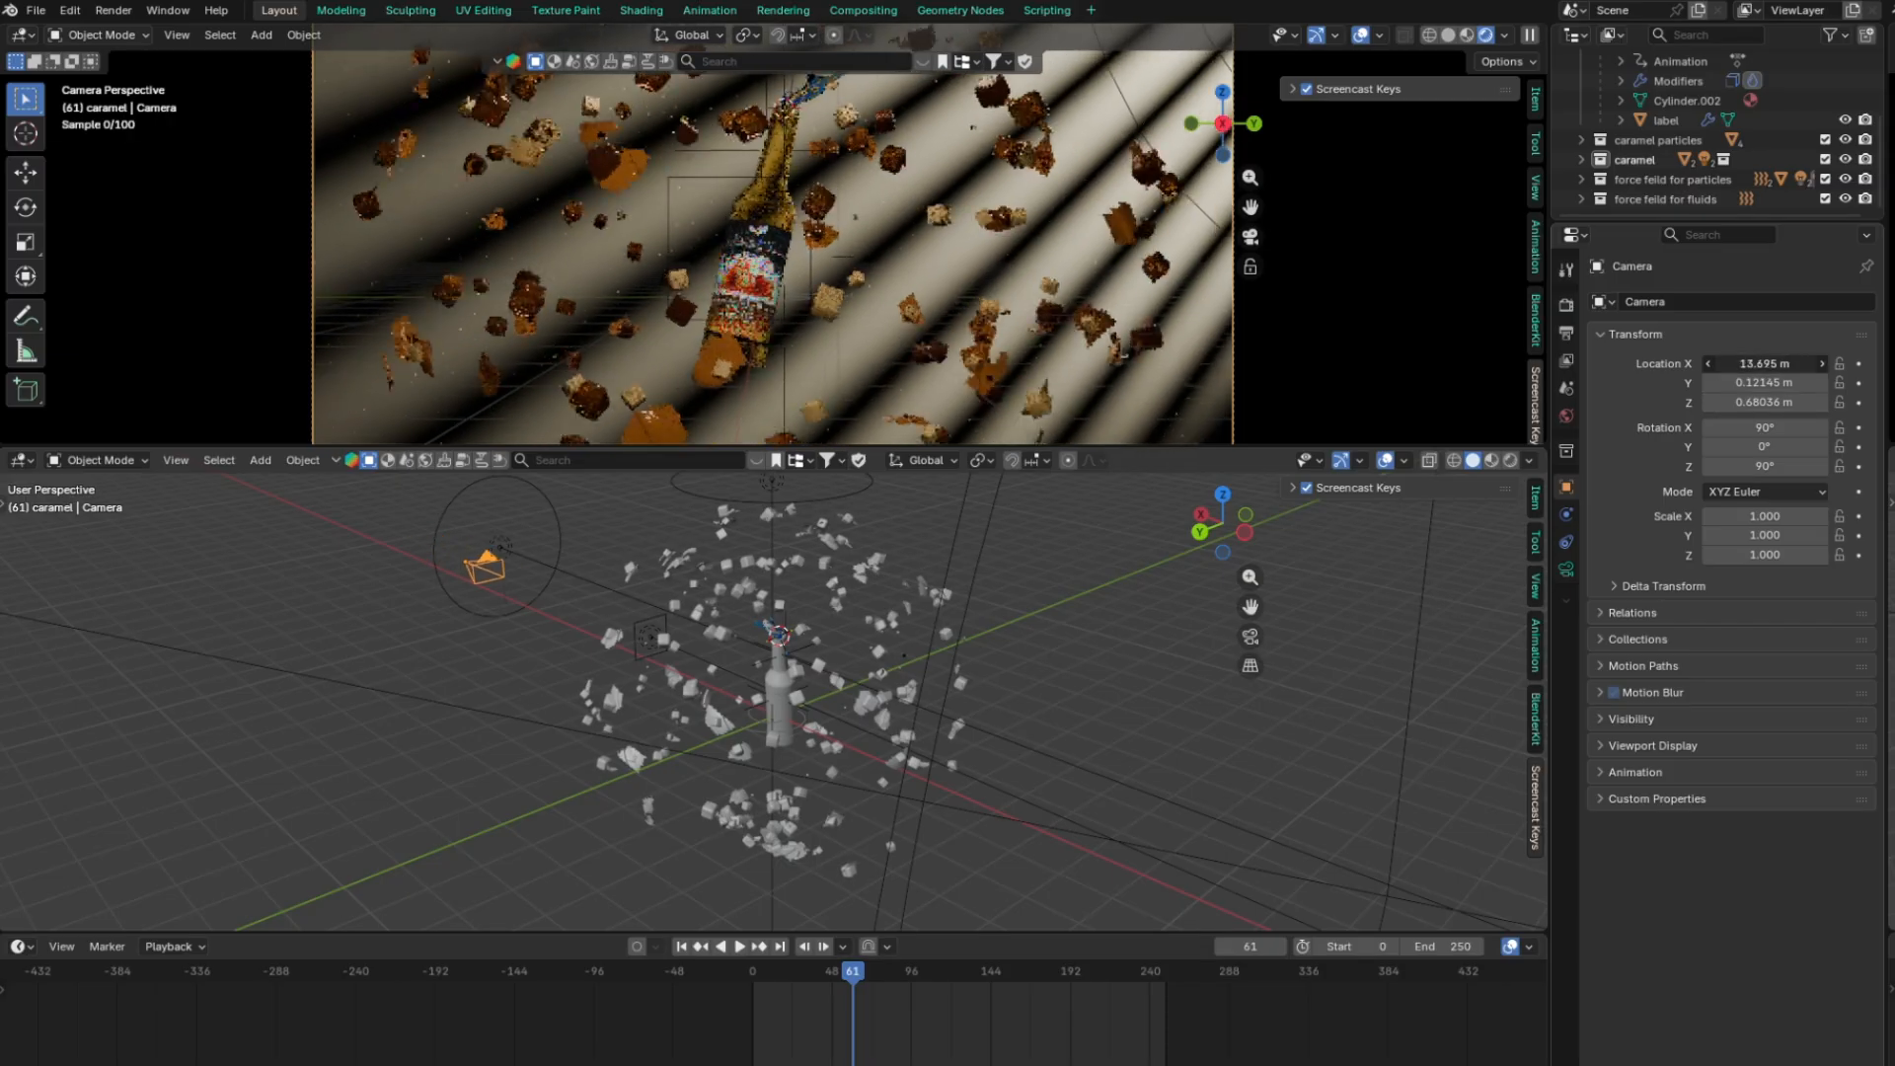
Move the striped spot light along X toward the backdrop and increase its power
{"action": "scroll", "coordinate": [1079, 672], "scroll_direction": "down", "scroll_amount": 6}
{"action": "middle_click_drag", "start_coordinate": [997, 663], "coordinate": [1145, 659]}
{"action": "left_click", "coordinate": [1079, 665]}
{"action": "left_click", "coordinate": [846, 639], "text": "shift"}
{"action": "key", "text": "g"}
{"action": "key", "text": "x"}
{"action": "left_click", "coordinate": [932, 639]}
{"action": "left_click", "coordinate": [1566, 570]}
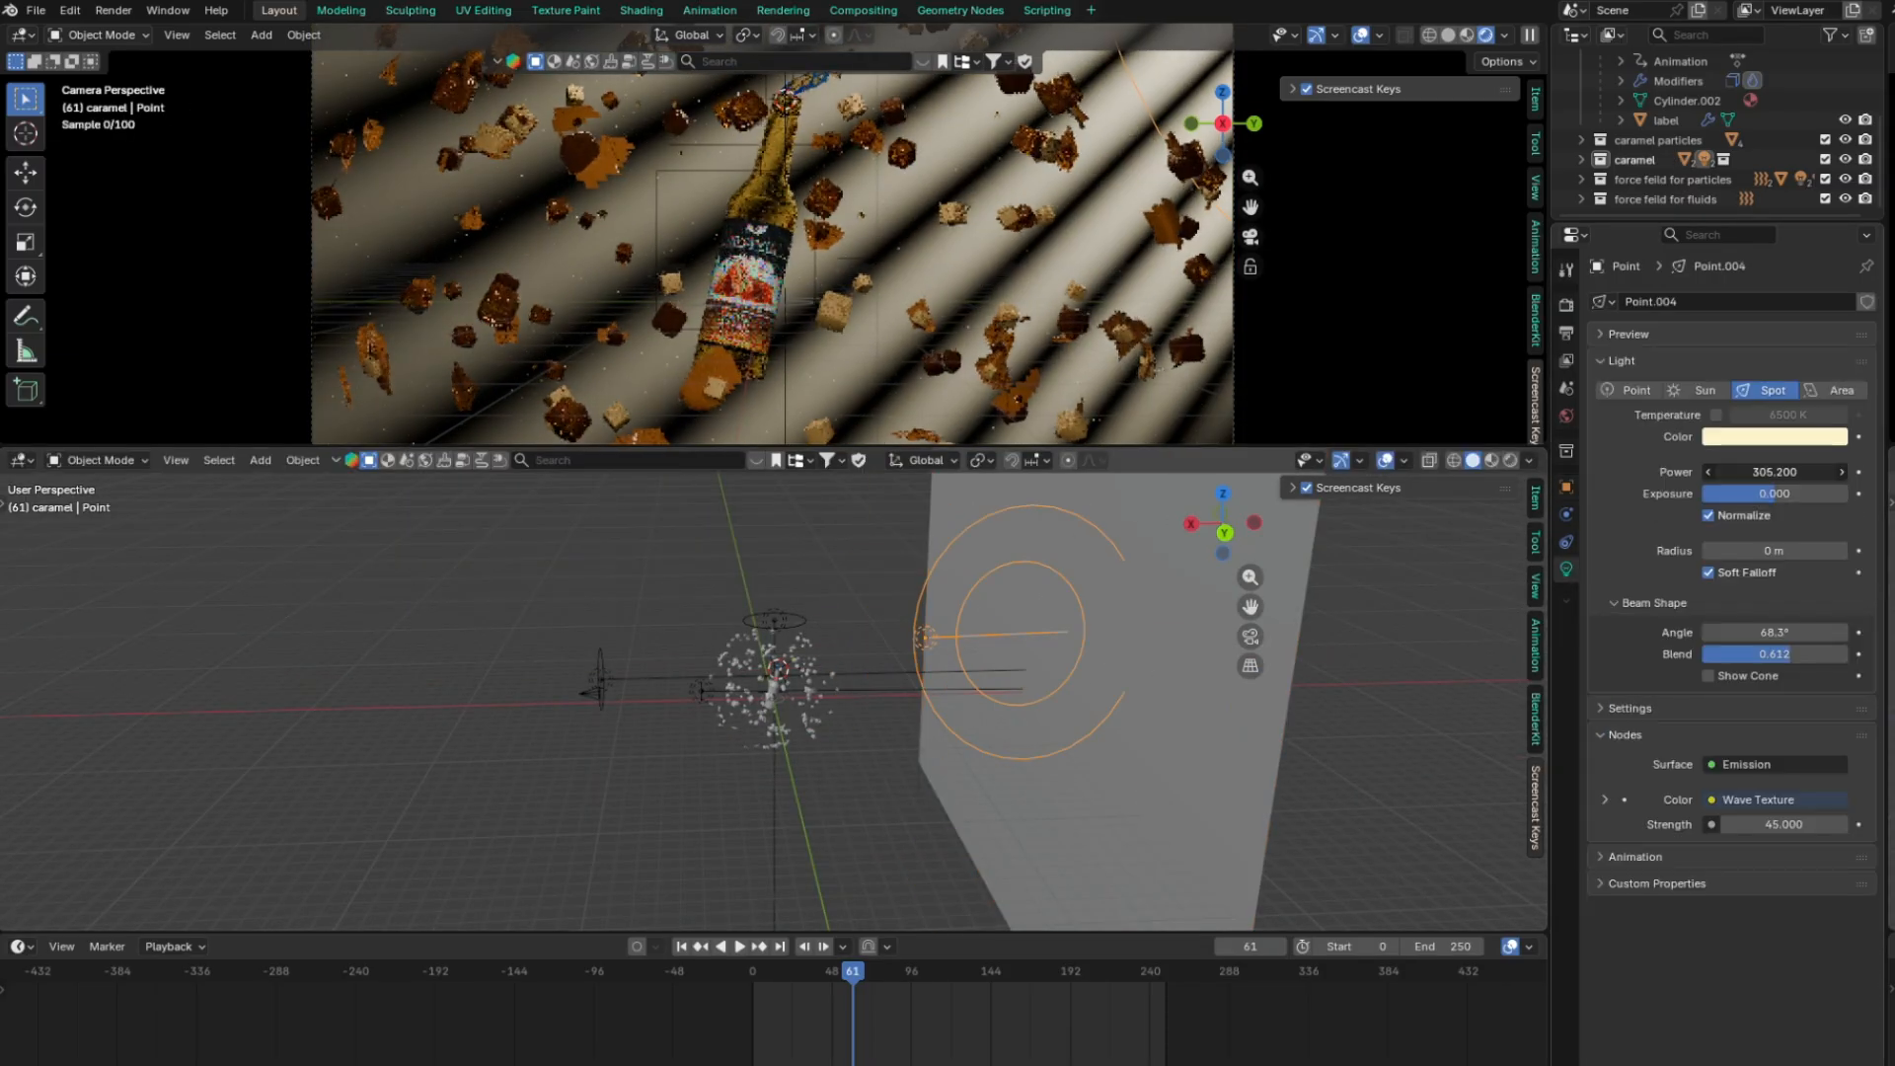
{"action": "left_click_drag", "start_coordinate": [1774, 472], "coordinate": [1815, 471]}
{"action": "key", "text": "KP_0"}
{"action": "scroll", "coordinate": [725, 697], "scroll_direction": "up", "scroll_amount": 1}
Add a plane to the scene with the swirled caramel piece and isolate it in the Shading workspace
{"action": "left_click", "coordinate": [724, 697]}
{"action": "key", "text": "shift+a"}
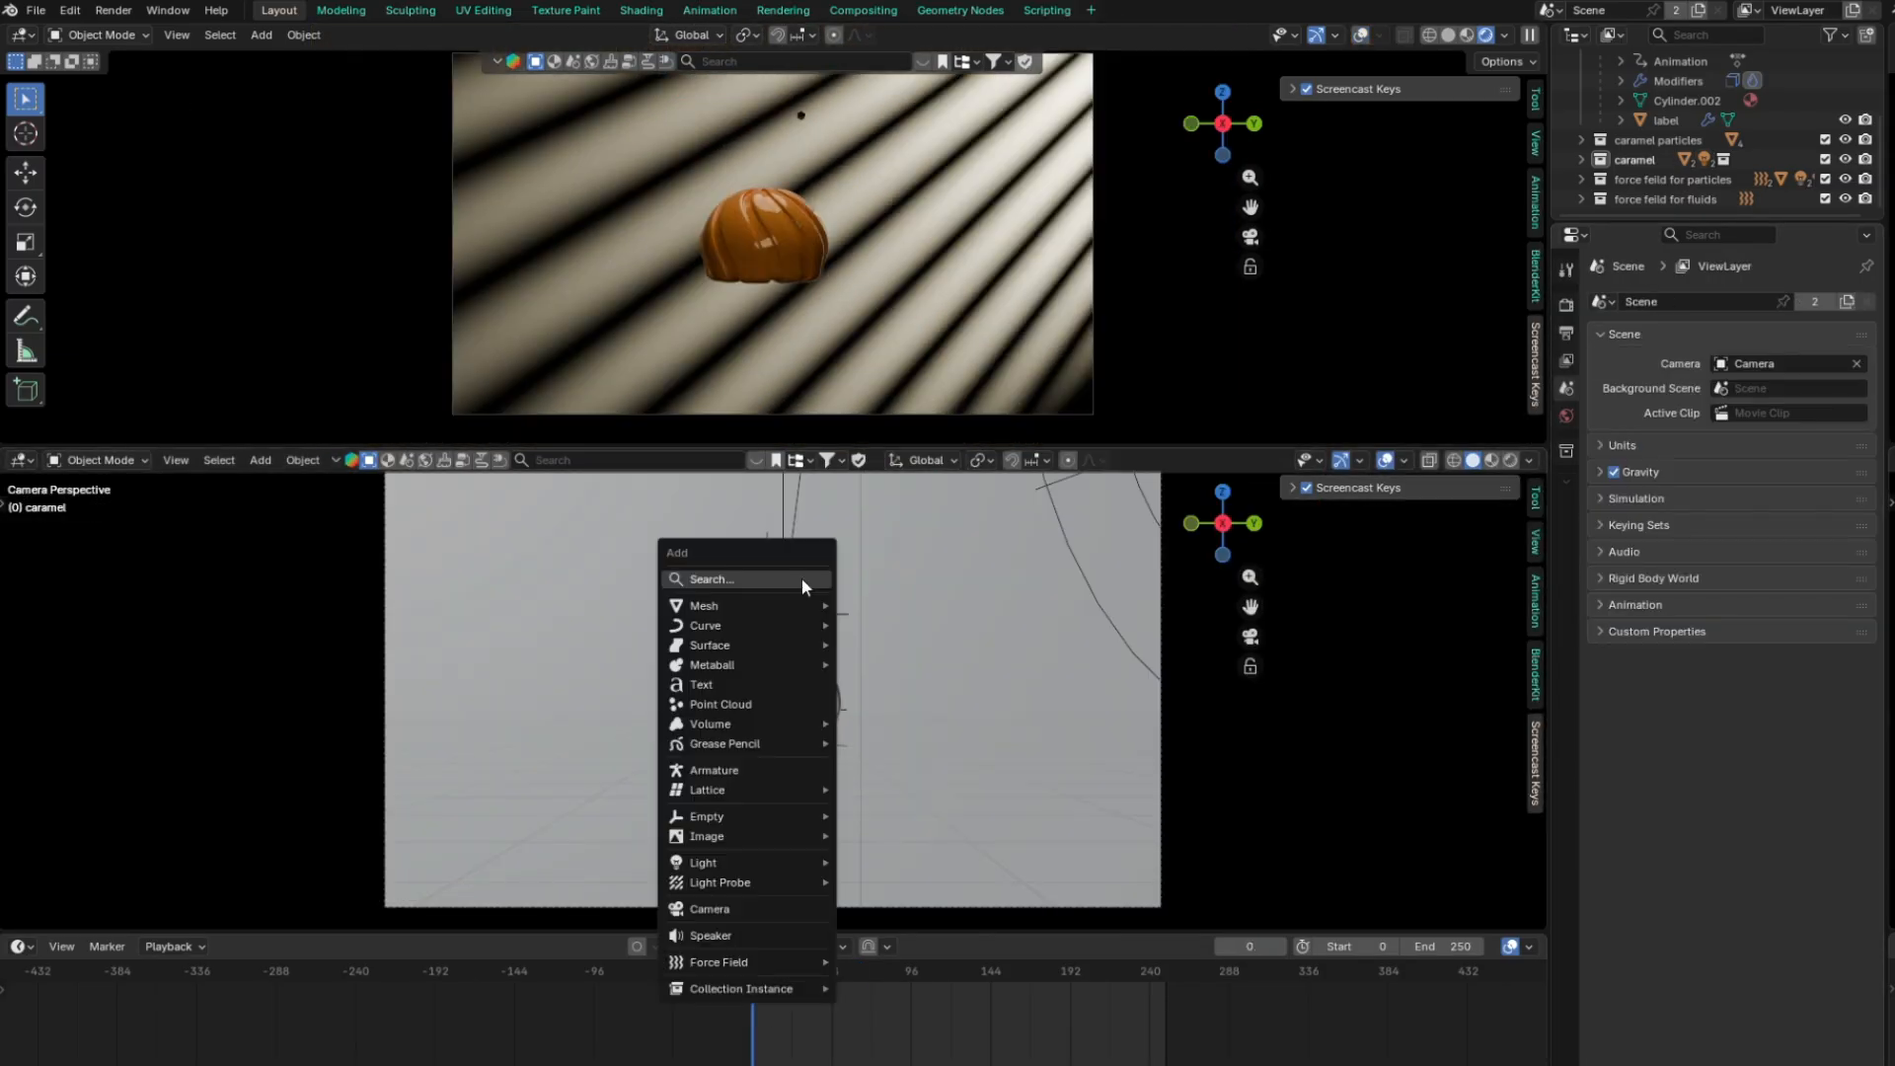
{"action": "mouse_move", "coordinate": [801, 604]}
{"action": "left_click", "coordinate": [861, 605]}
{"action": "middle_click_drag", "start_coordinate": [847, 648], "coordinate": [844, 748]}
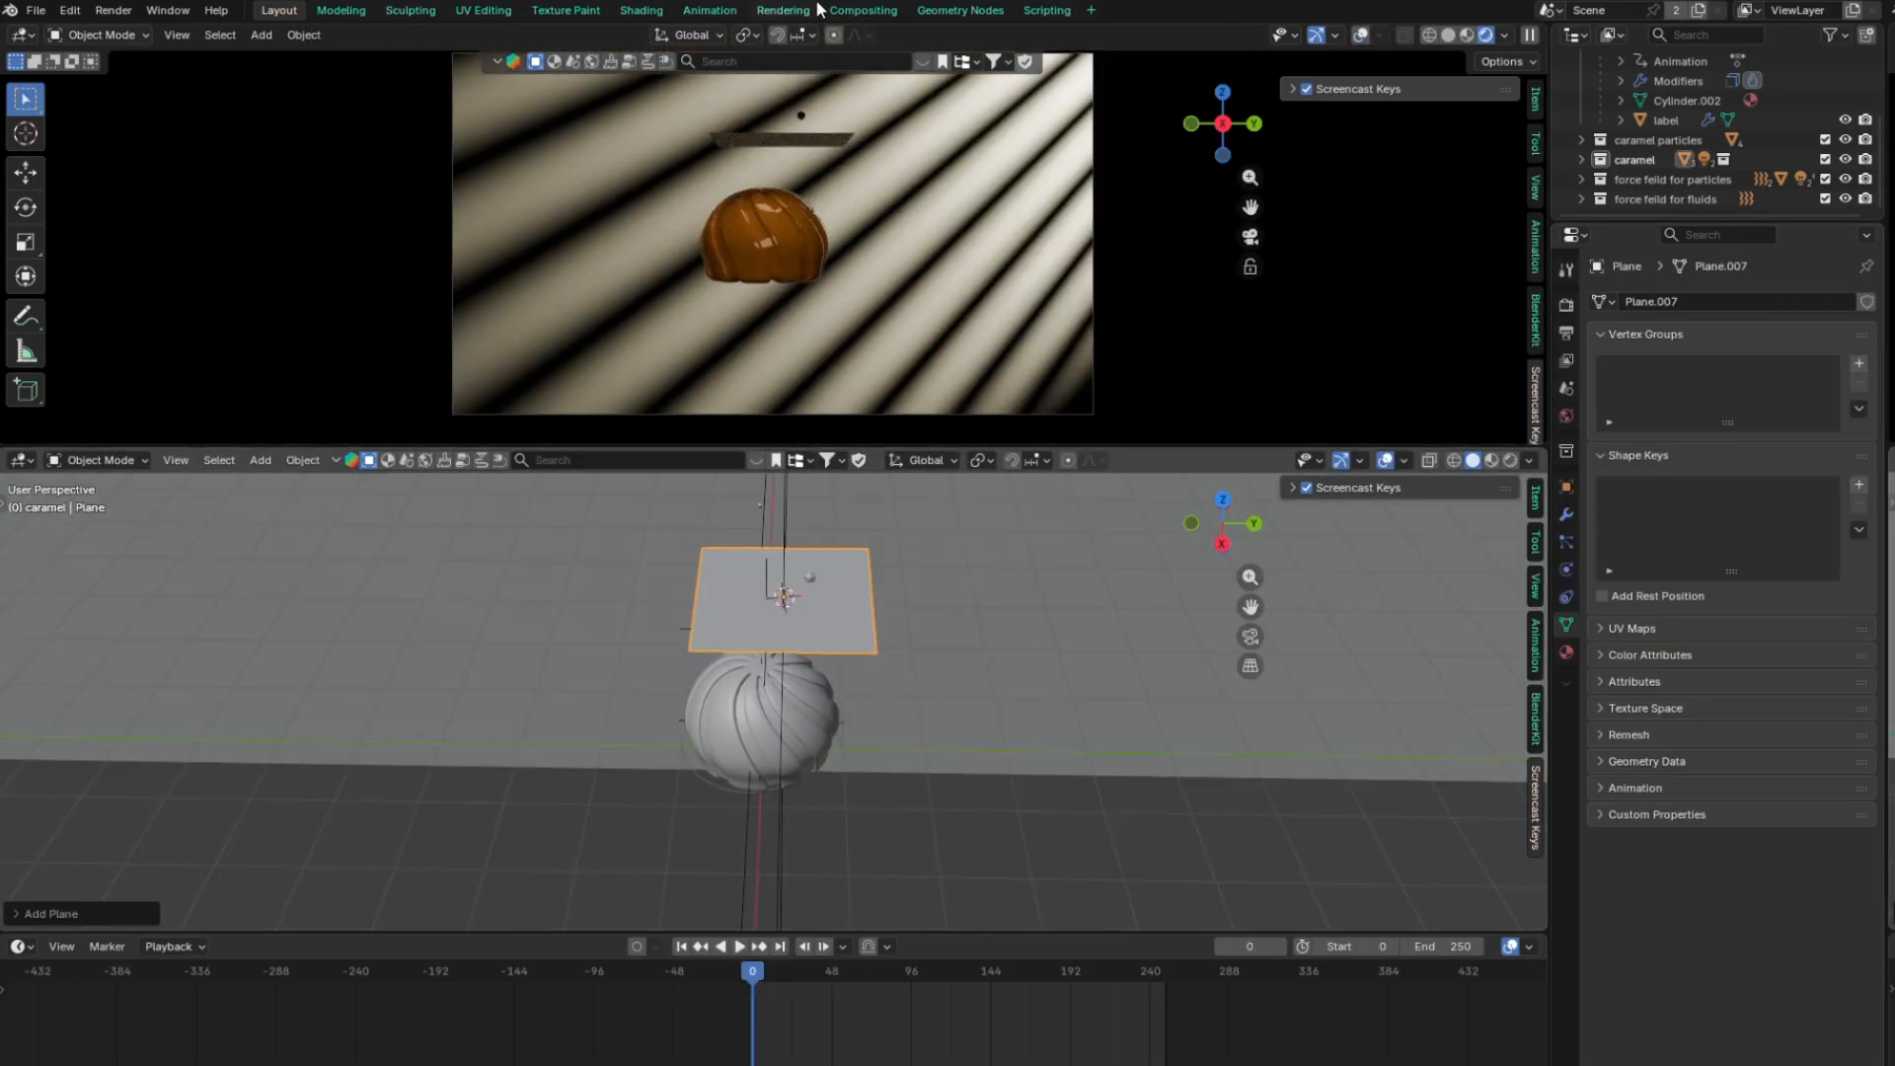
{"action": "left_click", "coordinate": [644, 12]}
{"action": "key", "text": "KP_Divide"}
Create a new material for the plane and delete its Principled BSDF node
{"action": "middle_click_drag", "start_coordinate": [1091, 410], "coordinate": [1094, 452]}
{"action": "scroll", "coordinate": [1093, 452], "scroll_direction": "down", "scroll_amount": 1}
{"action": "left_click", "coordinate": [1121, 572]}
{"action": "scroll", "coordinate": [1085, 750], "scroll_direction": "up", "scroll_amount": 2}
{"action": "middle_click_drag", "start_coordinate": [1071, 814], "coordinate": [1109, 738]}
{"action": "key", "text": "x"}
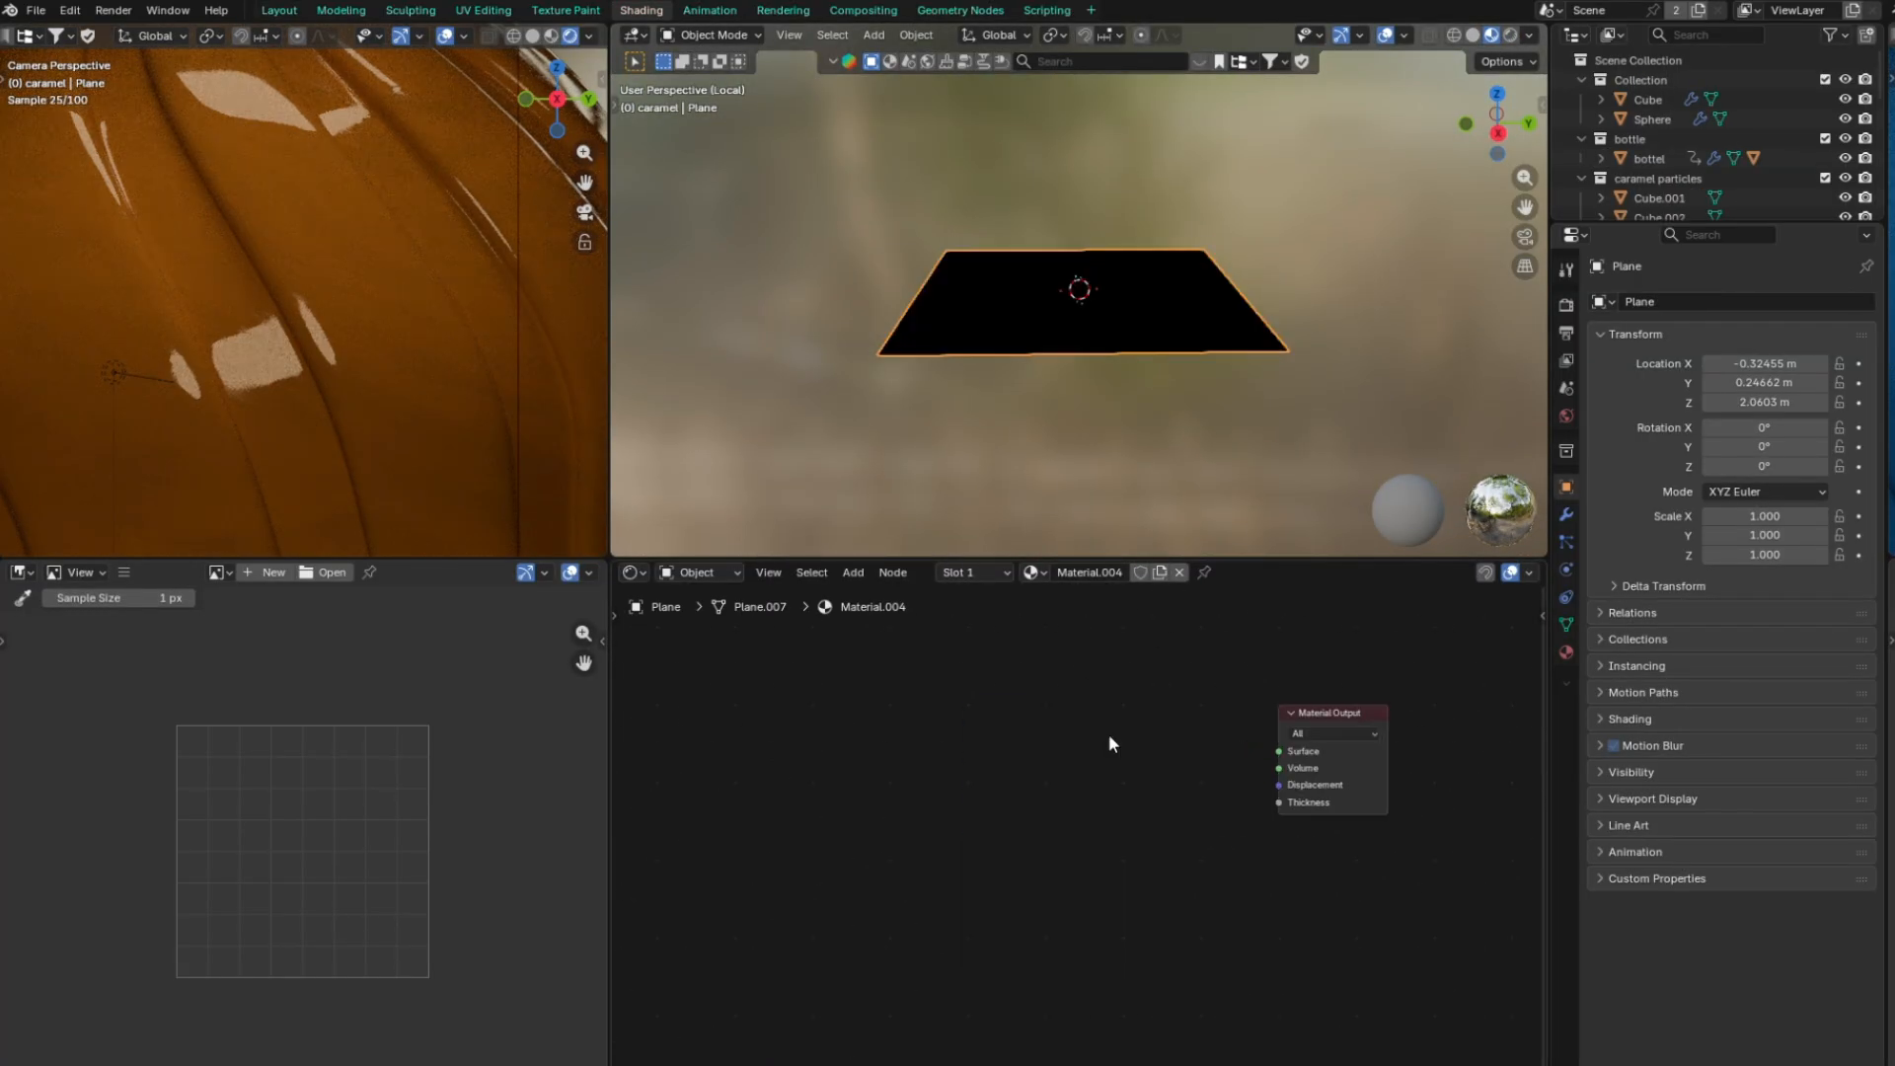
Feed a Gradient Texture with Mapping and Texture Coordinate nodes into the output and set it to Quadratic Sphere
{"action": "key", "text": "Return"}
{"action": "left_click", "coordinate": [1069, 771]}
{"action": "left_click", "coordinate": [1068, 772], "text": "ctrl+shift"}
{"action": "key", "text": "ctrl+t"}
{"action": "left_click_drag", "start_coordinate": [881, 842], "coordinate": [861, 803]}
{"action": "left_click", "coordinate": [1107, 814]}
{"action": "left_click", "coordinate": [1131, 959]}
Rotate the plane 90° around the Y axis
{"action": "key", "text": "r"}
{"action": "key", "text": "y"}
{"action": "key", "text": "9"}
{"action": "key", "text": "0"}
{"action": "key", "text": "Return"}
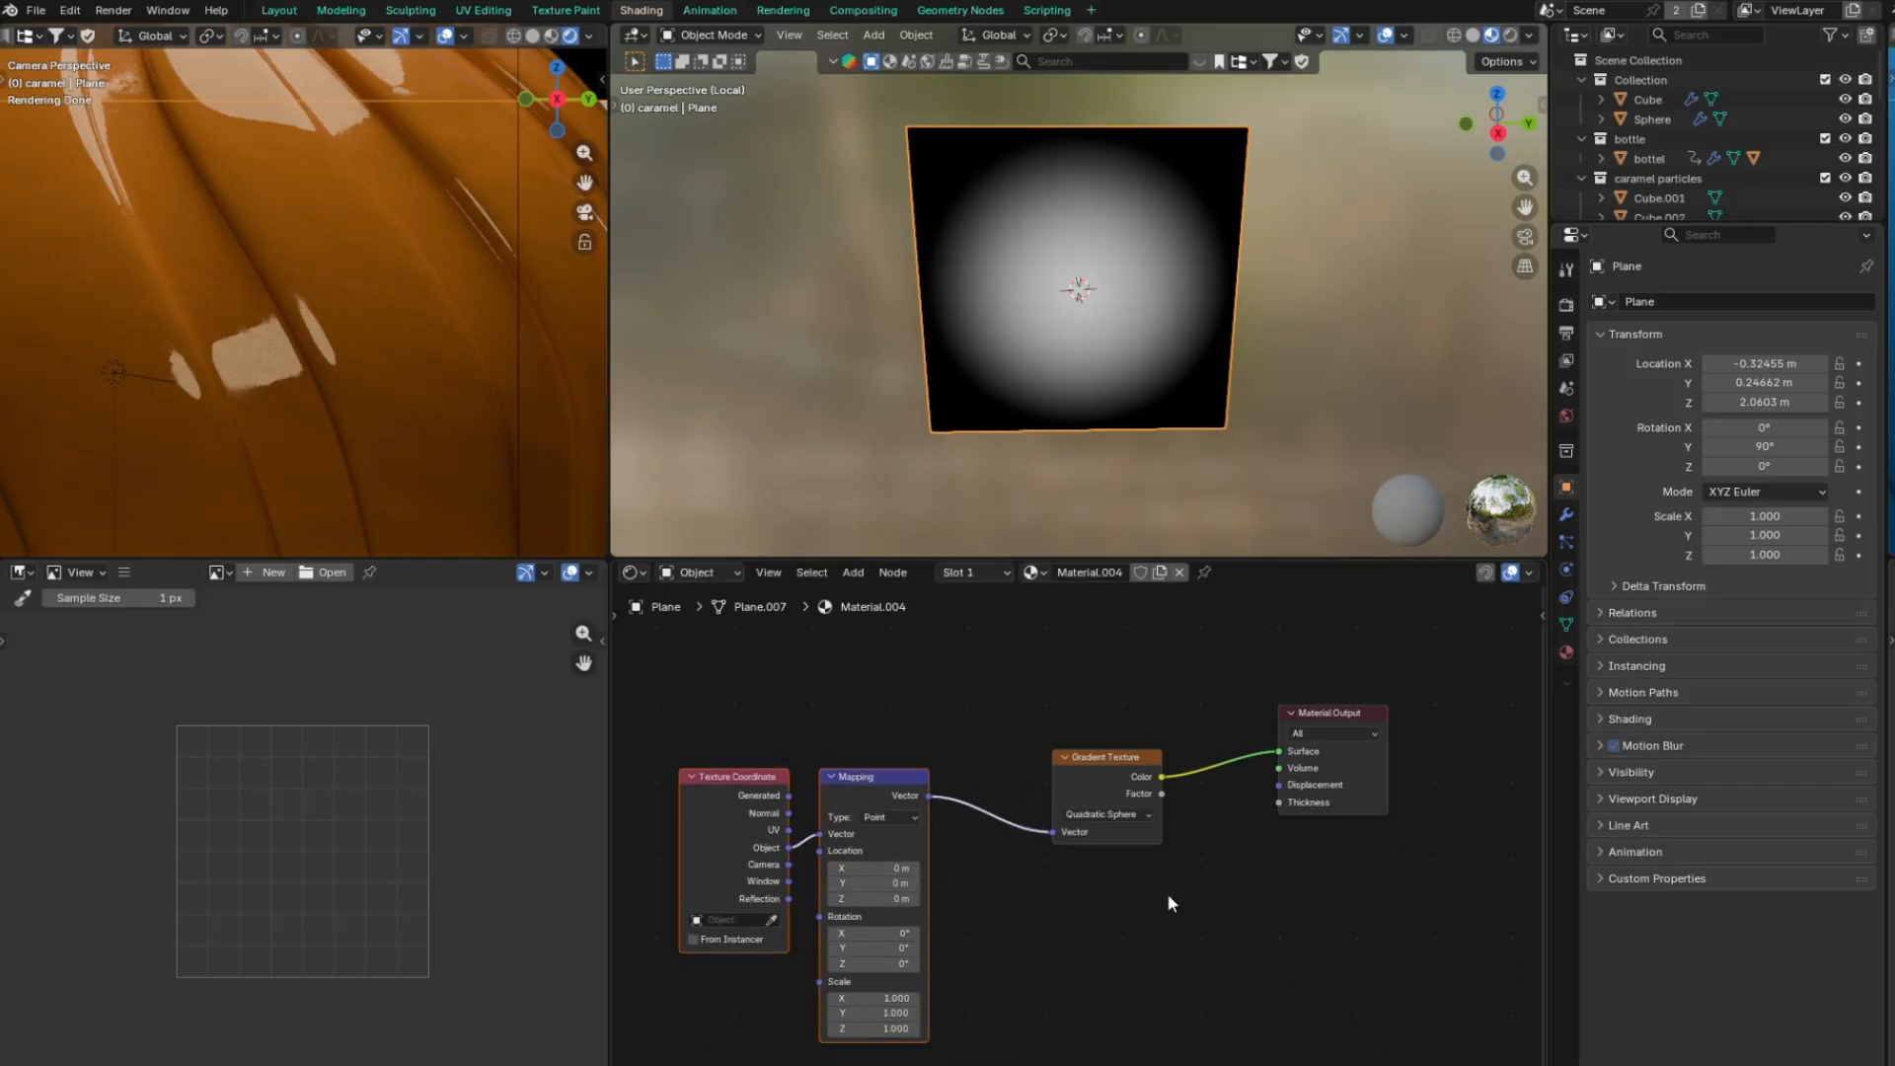
Insert a Color Ramp node between the Gradient Texture and the Material Output
{"action": "middle_click_drag", "start_coordinate": [1168, 899], "coordinate": [1054, 840]}
{"action": "left_click_drag", "start_coordinate": [1227, 658], "coordinate": [1349, 703]}
{"action": "key", "text": "shift+a"}
{"action": "type", "text": "m"}
{"action": "key", "text": "BackSpace"}
{"action": "type", "text": "ra"}
{"action": "key", "text": "Return"}
{"action": "left_click", "coordinate": [1115, 666]}
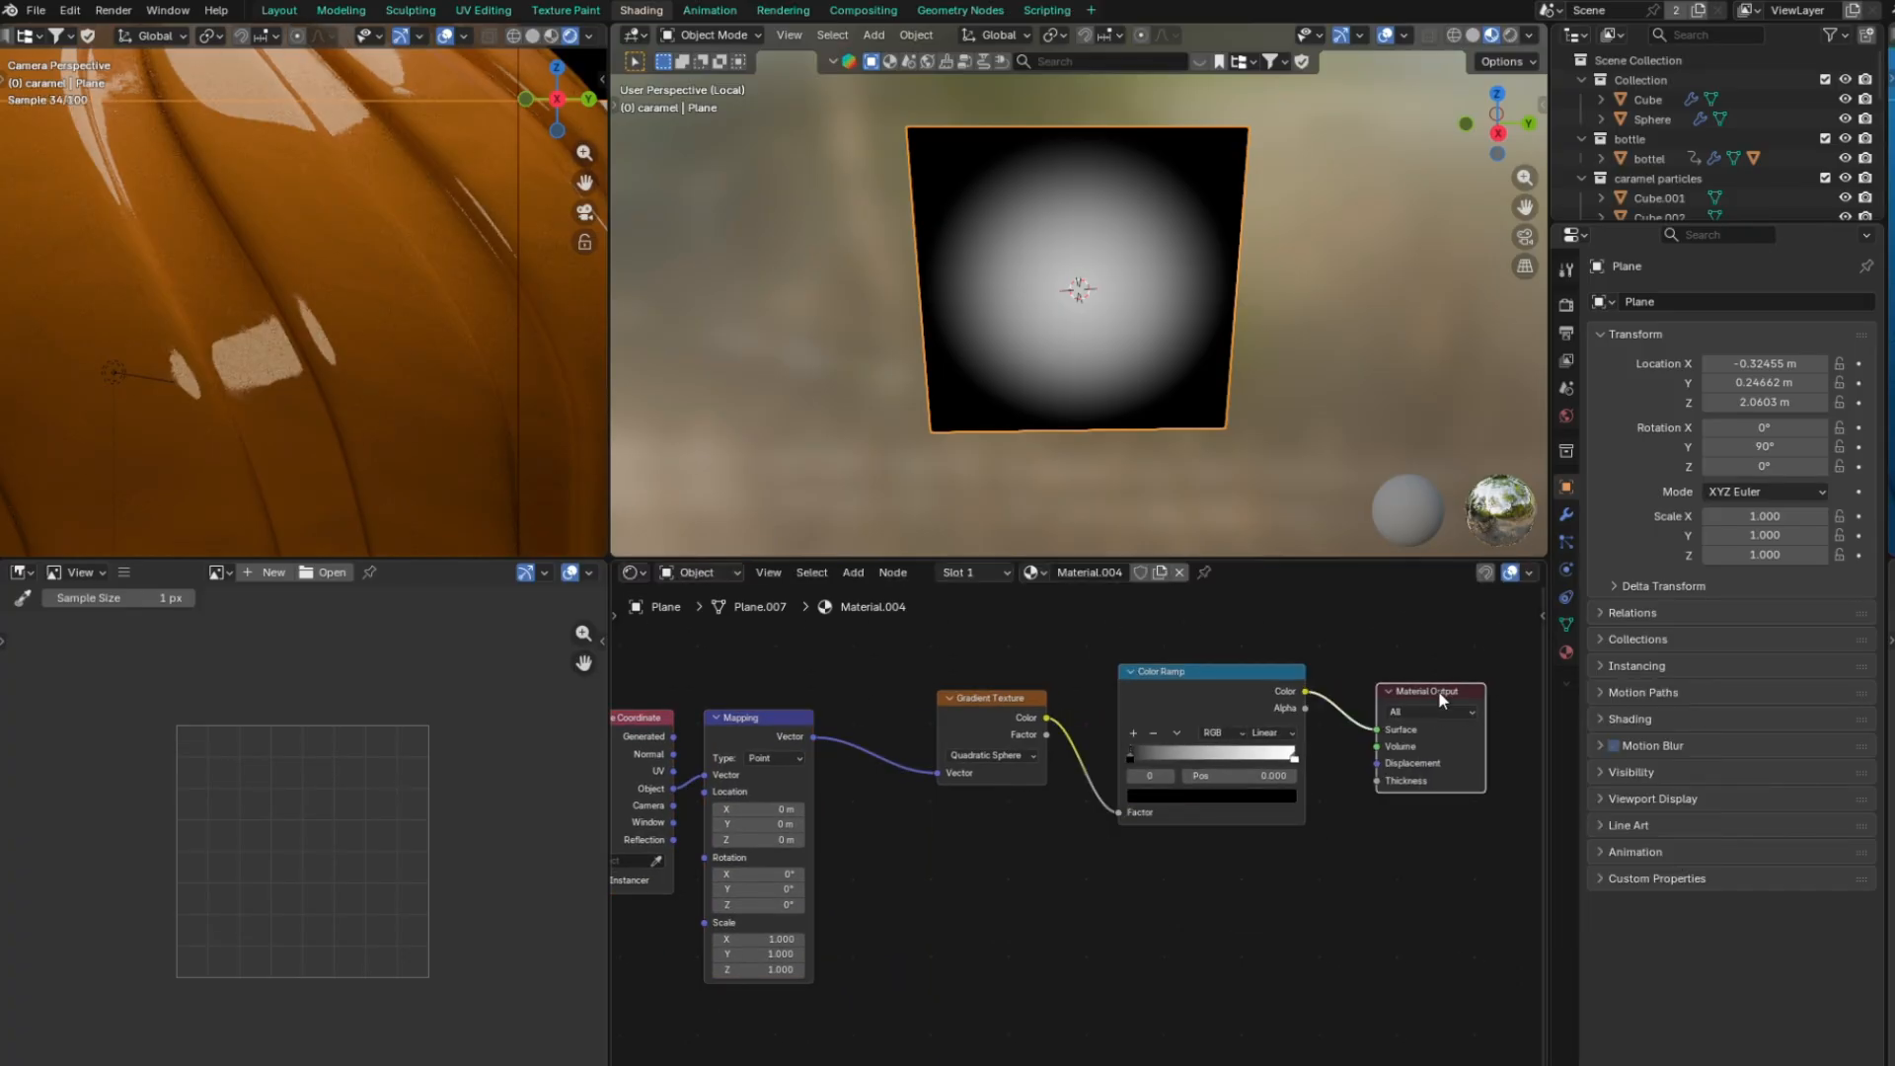
Add a Mix Shader before the Material Output and an Emission node connected to one of its shader inputs
{"action": "scroll", "coordinate": [1441, 698], "scroll_direction": "down", "scroll_amount": 5}
{"action": "middle_click_drag", "start_coordinate": [1441, 698], "coordinate": [1118, 729]}
{"action": "left_click_drag", "start_coordinate": [1118, 730], "coordinate": [1386, 722]}
{"action": "key", "text": "Return"}
{"action": "left_click", "coordinate": [1178, 698]}
{"action": "key", "text": "shift+a"}
{"action": "type", "text": "e"}
{"action": "key", "text": "Return"}
{"action": "left_click_drag", "start_coordinate": [1223, 876], "coordinate": [1221, 668]}
Add a Transparent BSDF node and connect it to the Mix Shader's other shader input
{"action": "key", "text": "shift+a"}
{"action": "type", "text": "tr"}
{"action": "left_click", "coordinate": [1333, 800]}
{"action": "left_click", "coordinate": [1054, 746]}
Set the Color Ramp to Constant interpolation with white at the start and the black stop at position 0.3
{"action": "left_click", "coordinate": [949, 693]}
{"action": "left_click", "coordinate": [938, 801]}
{"action": "left_click_drag", "start_coordinate": [786, 722], "coordinate": [858, 725]}
{"action": "left_click_drag", "start_coordinate": [969, 722], "coordinate": [853, 730]}
{"action": "mouse_move", "coordinate": [1221, 667]}
{"action": "left_mouse_down"}
{"action": "mouse_move", "coordinate": [1229, 698]}
{"action": "mouse_move", "coordinate": [1219, 671]}
{"action": "left_mouse_up"}
{"action": "left_click", "coordinate": [847, 730]}
{"action": "left_click_drag", "start_coordinate": [853, 724], "coordinate": [839, 725]}
{"action": "left_click_drag", "start_coordinate": [855, 729], "coordinate": [850, 726]}
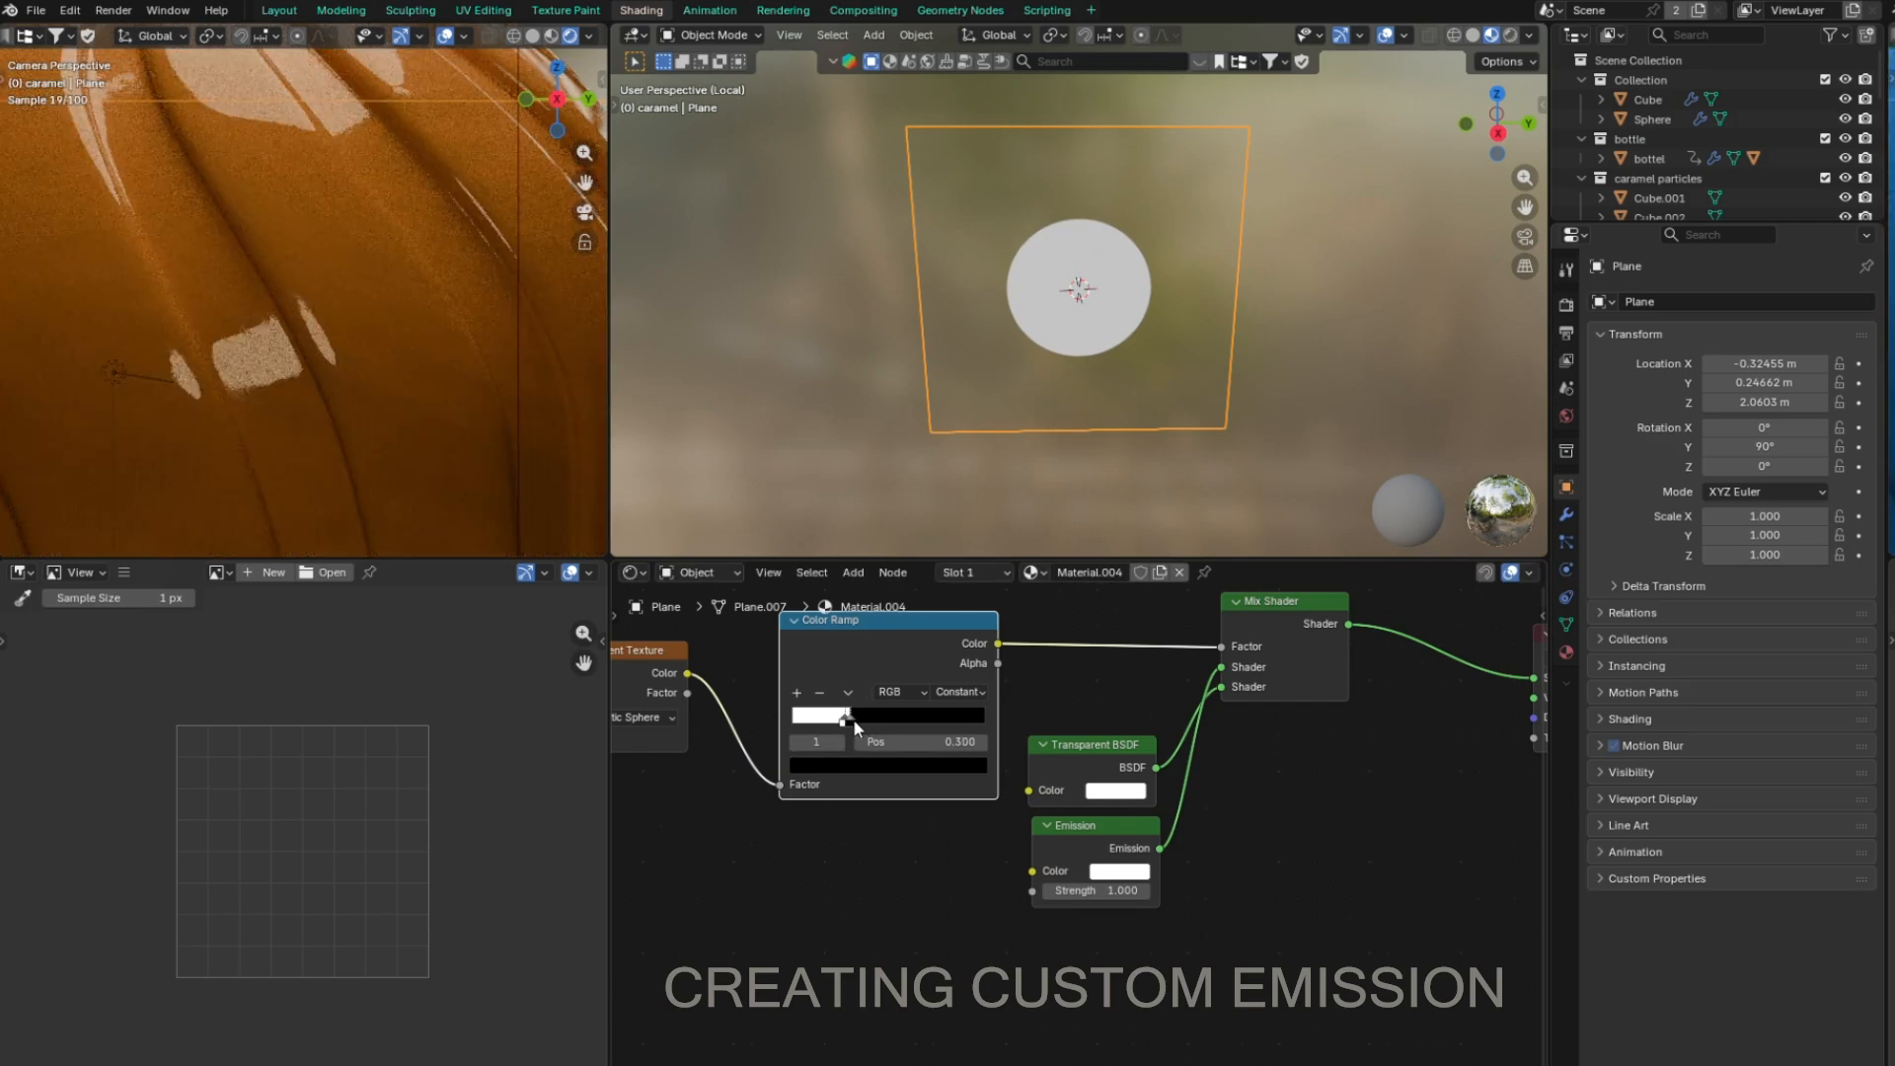
Lower the Mapping node's scale on all axes to enlarge the glowing circle on the plane
{"action": "middle_click_drag", "start_coordinate": [849, 725], "coordinate": [1249, 682]}
{"action": "scroll", "coordinate": [987, 770], "scroll_direction": "up", "scroll_amount": 3}
{"action": "left_click_drag", "start_coordinate": [747, 897], "coordinate": [730, 943]}
Set the plane material's Emission strength to 15 and open its emission color
{"action": "middle_click_drag", "start_coordinate": [1115, 884], "coordinate": [779, 867]}
{"action": "scroll", "coordinate": [778, 867], "scroll_direction": "down", "scroll_amount": 3}
{"action": "double_click", "coordinate": [1199, 838]}
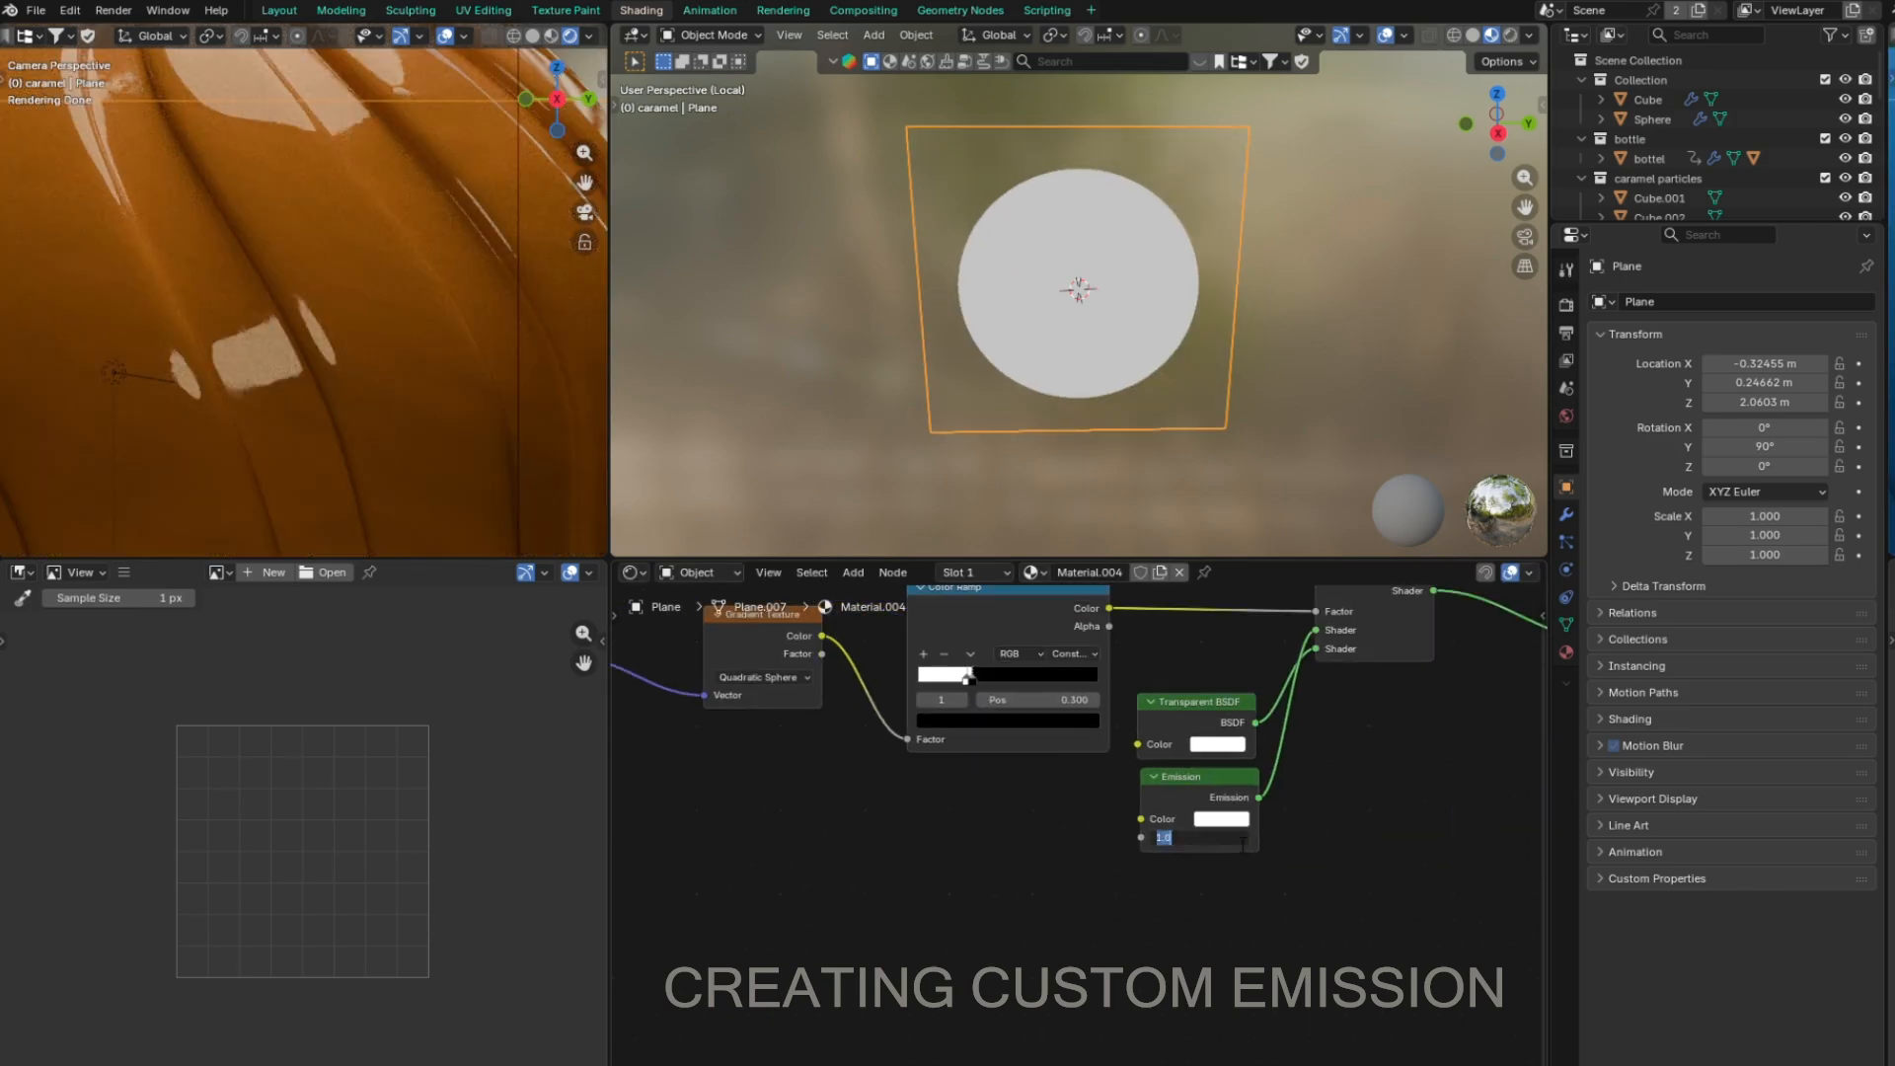
{"action": "type", "text": "15"}
{"action": "left_click", "coordinate": [1221, 819]}
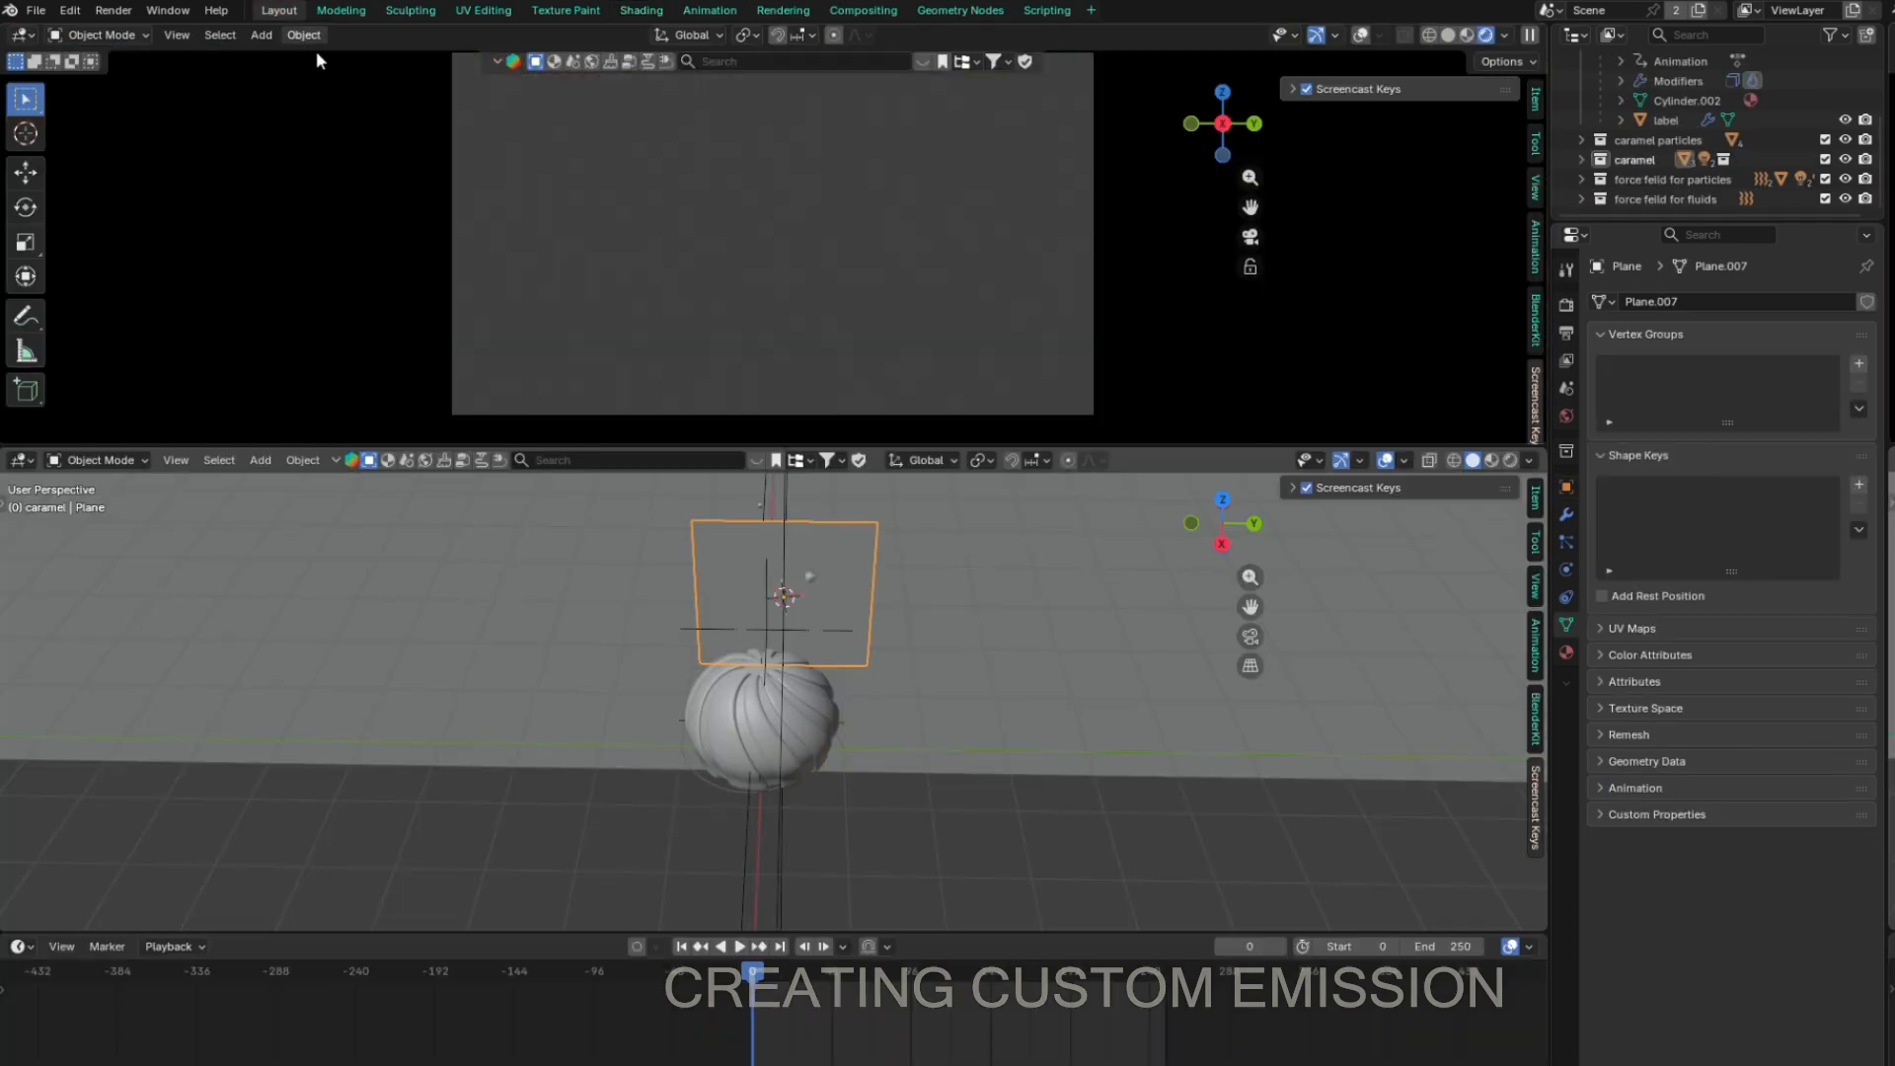
Rotate the emission plane 90° about the Z axis
{"action": "key", "text": "KP_0"}
{"action": "middle_click_drag", "start_coordinate": [880, 554], "coordinate": [935, 631]}
{"action": "type", "text": "rz90"}
{"action": "key", "text": "Return"}
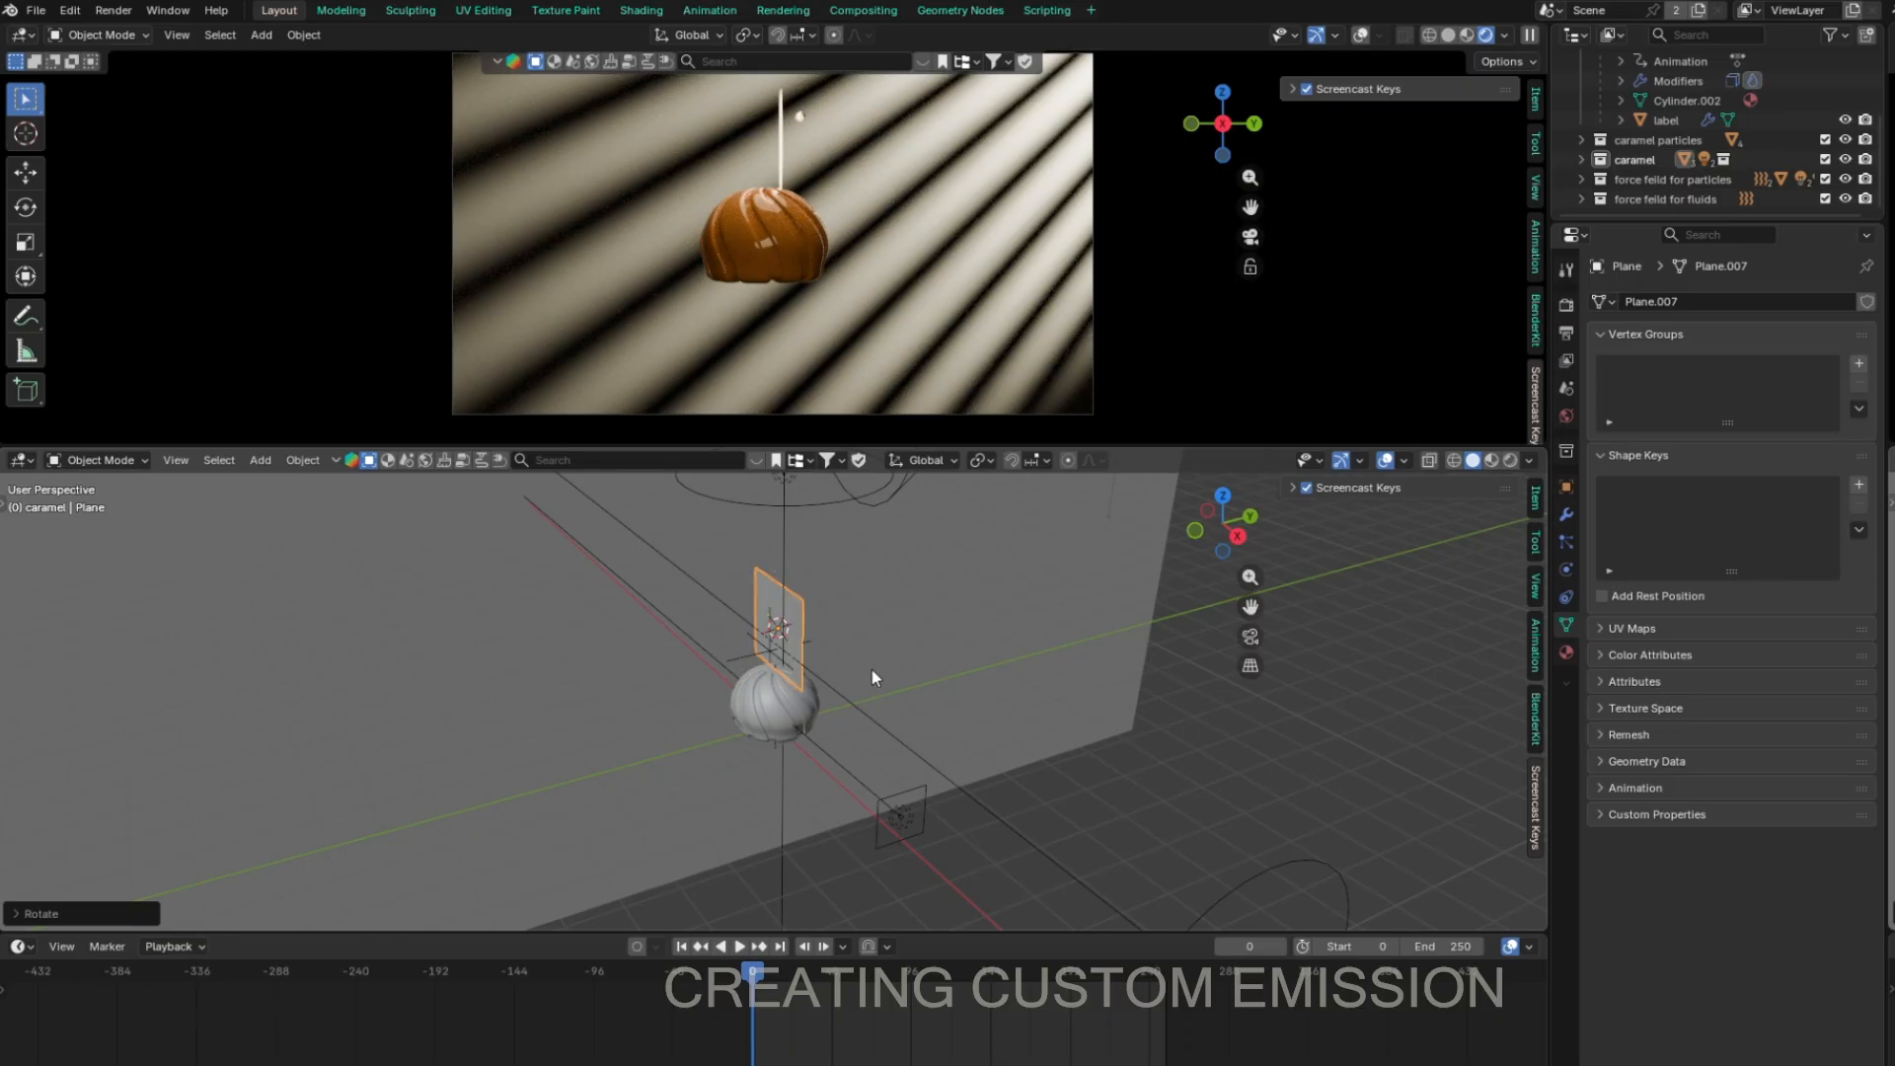
Move the rotated emission plane along Y so it stands to one side of the caramel
{"action": "key", "text": "g"}
{"action": "key", "text": "x"}
{"action": "left_click", "coordinate": [1220, 695]}
{"action": "key", "text": "KP_0"}
{"action": "middle_click_drag", "start_coordinate": [1141, 725], "coordinate": [1001, 729]}
{"action": "scroll", "coordinate": [1001, 728], "scroll_direction": "down", "scroll_amount": 5}
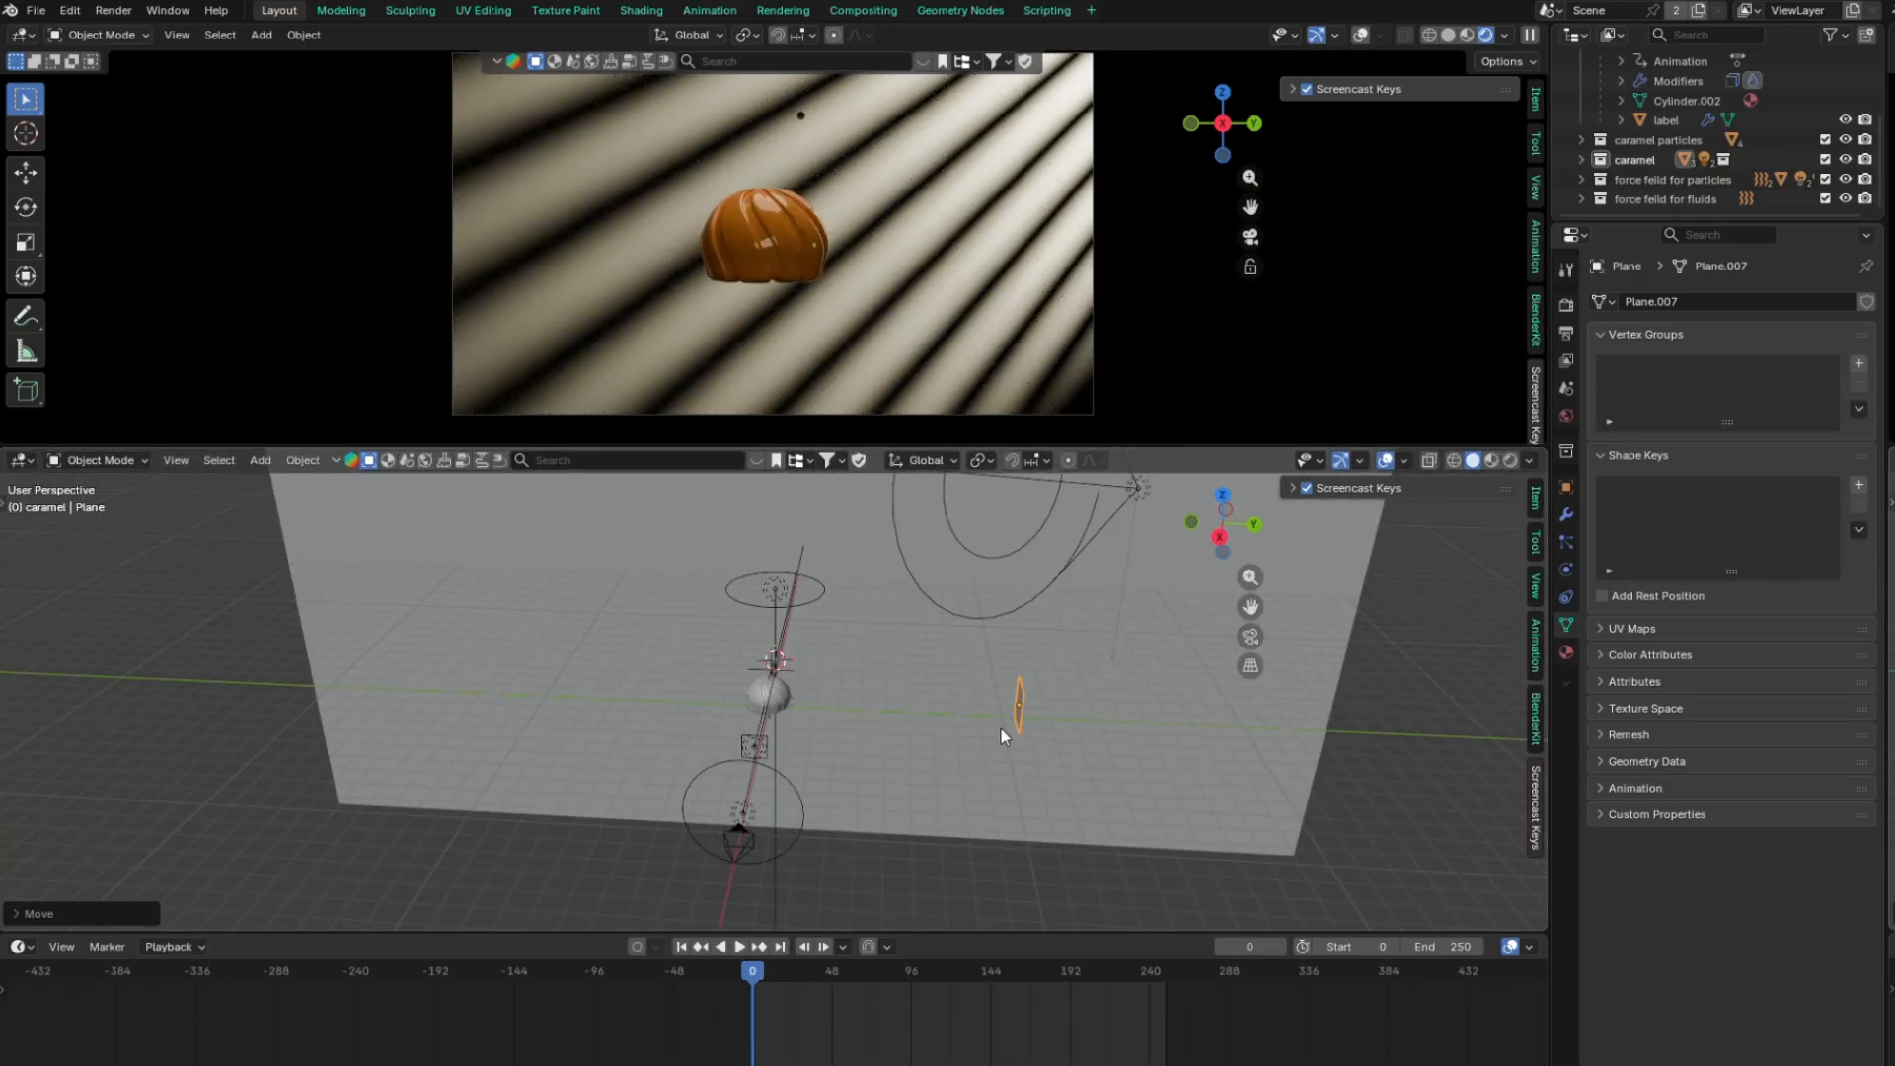
{"action": "key", "text": "KP_3"}
{"action": "key", "text": "g"}
{"action": "key", "text": "y"}
{"action": "left_click", "coordinate": [920, 757]}
Duplicate the emission plane, move the copy along Y to the caramel's opposite side, and play the animation
{"action": "key", "text": "shift+d"}
{"action": "left_click", "coordinate": [919, 755]}
{"action": "key", "text": "g"}
{"action": "key", "text": "y"}
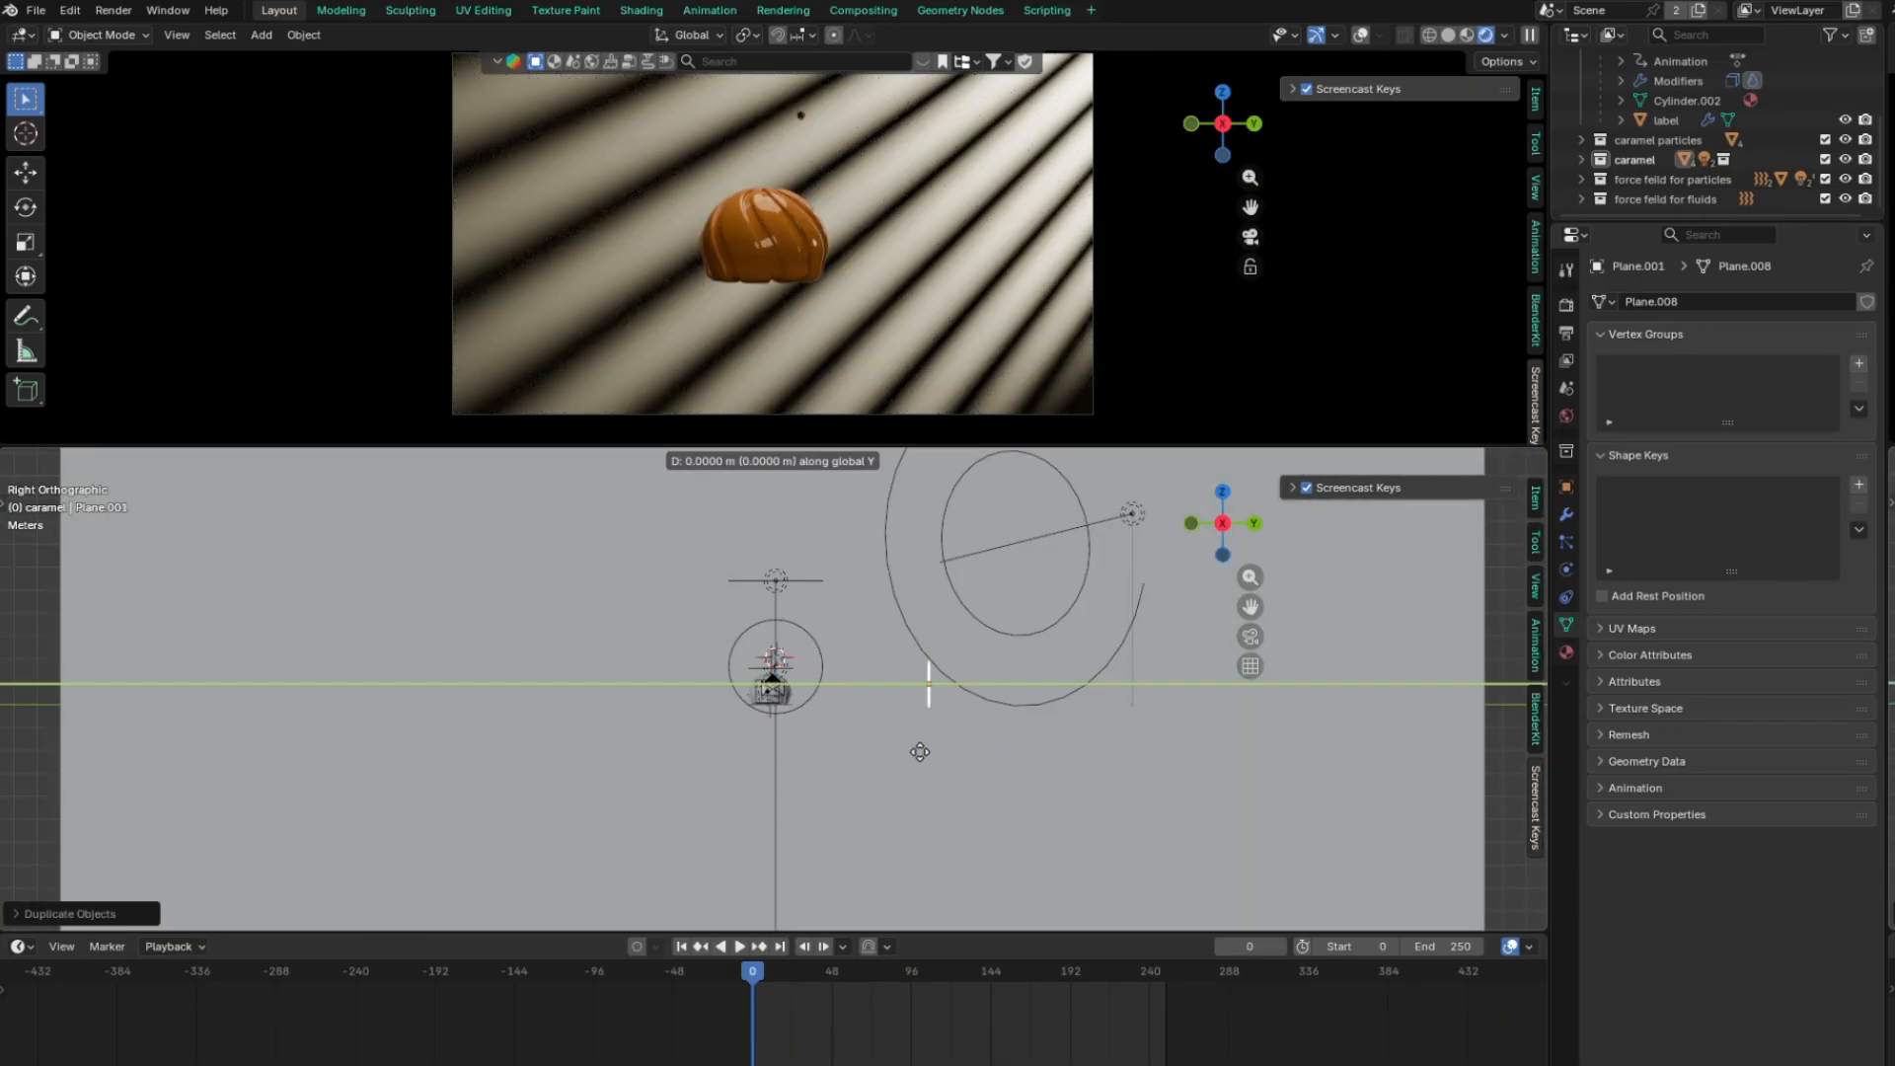
{"action": "left_click", "coordinate": [606, 746]}
{"action": "left_click", "coordinate": [742, 945]}
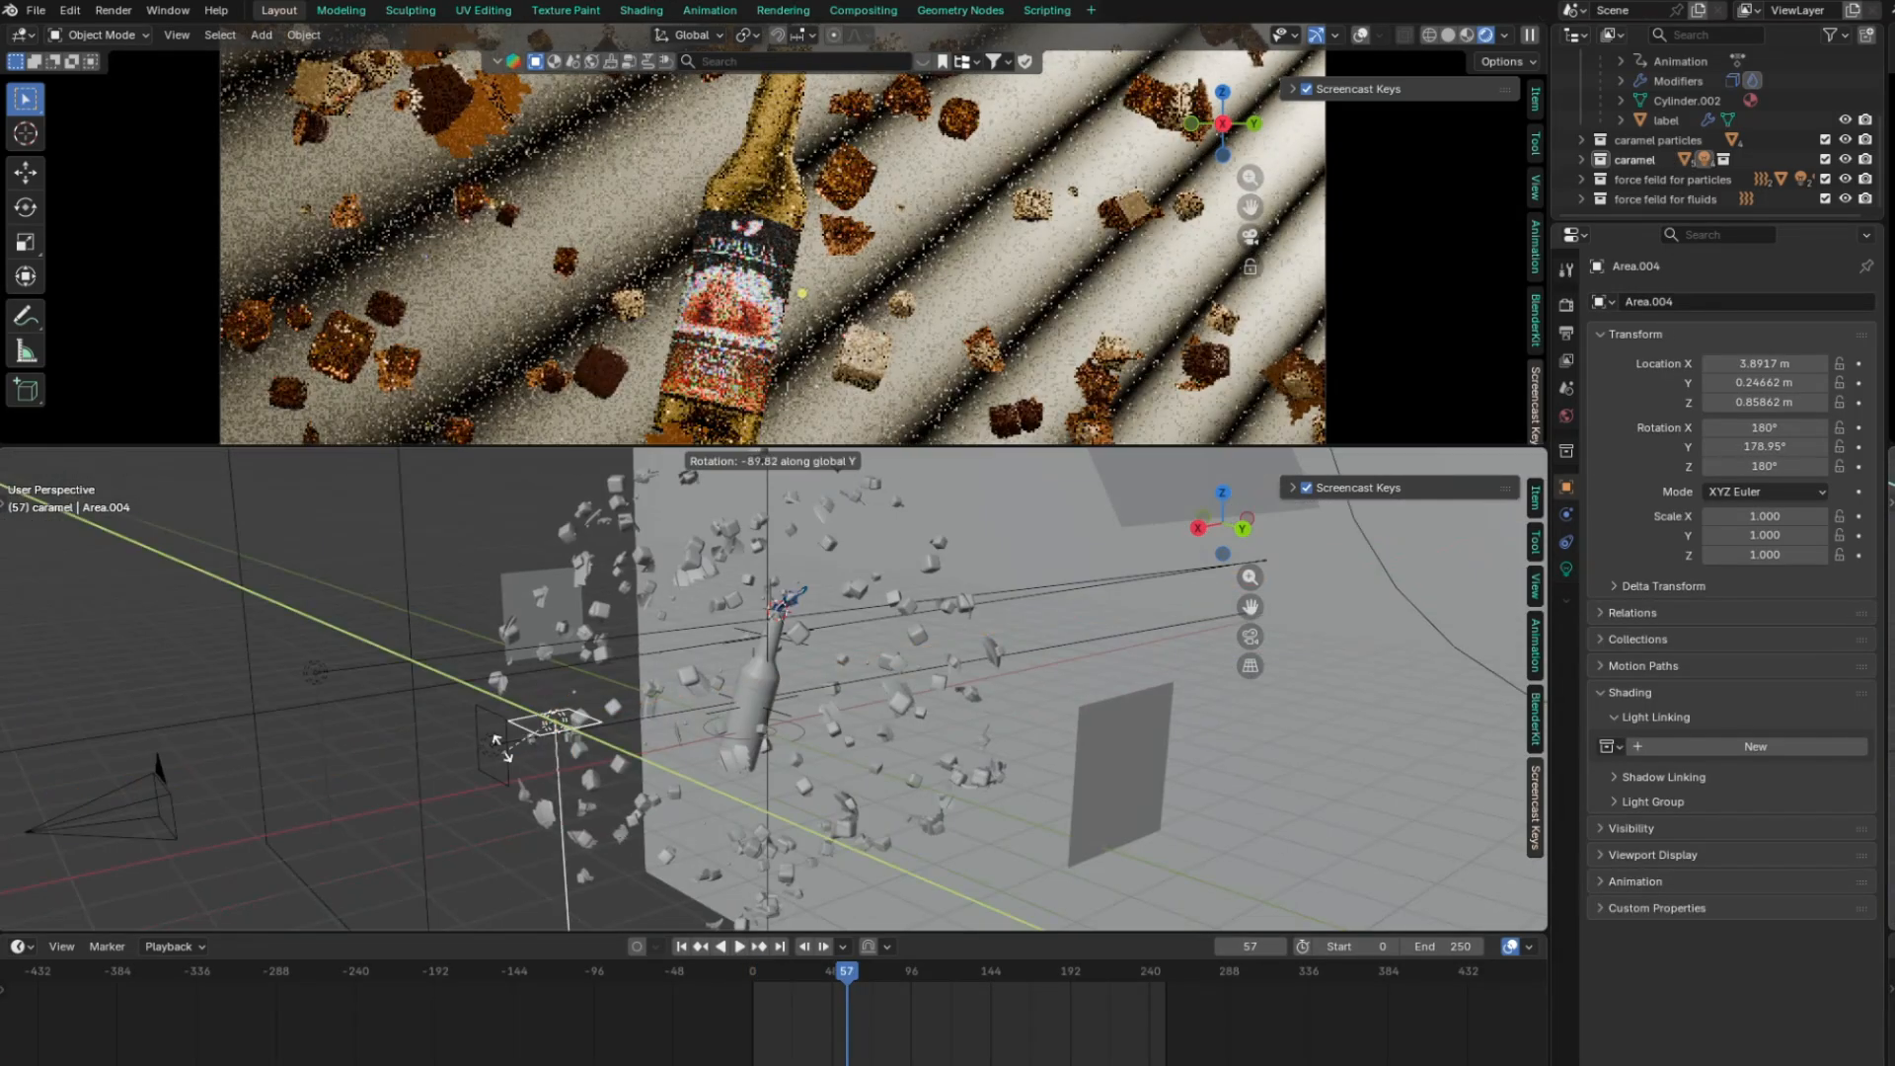
Set the area light's rotation to 0°, -90°, 0° and move it along X to about -1.78 m, behind the bottle
{"action": "left_click", "coordinate": [1765, 446]}
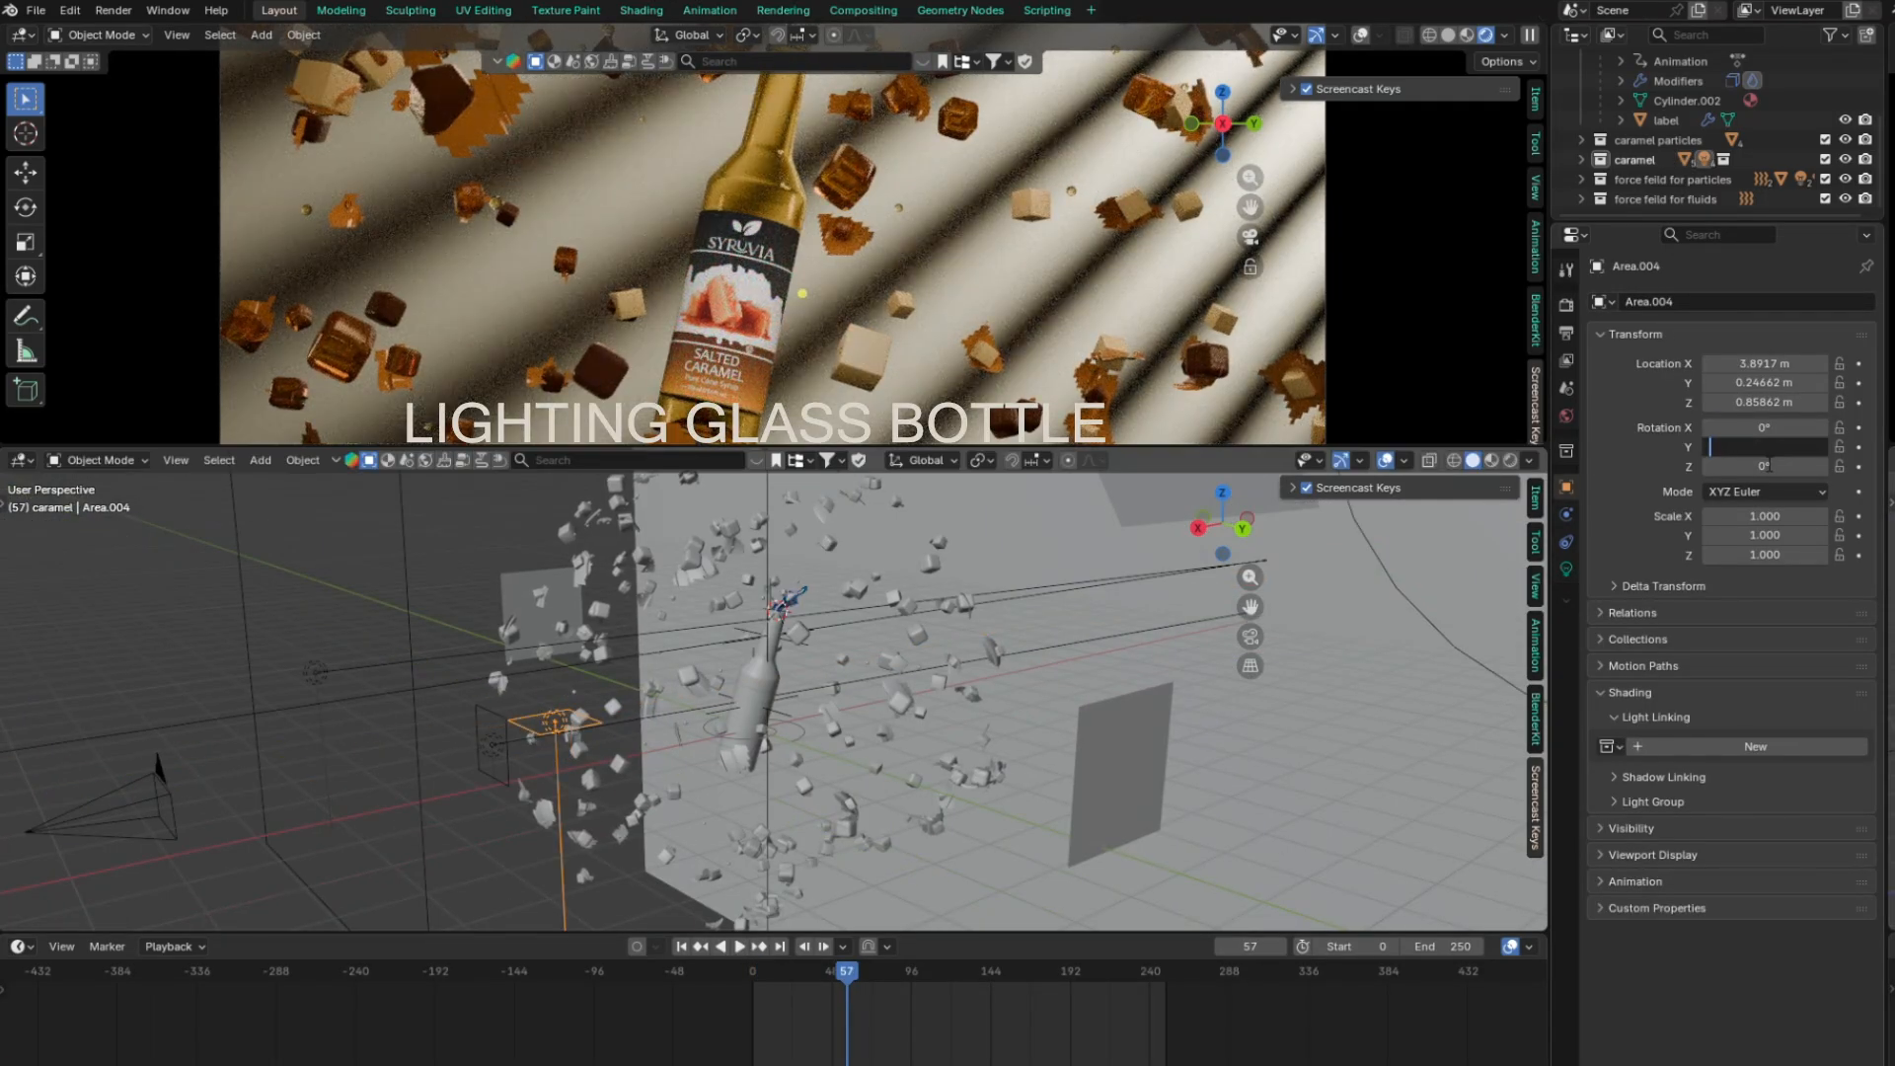
{"action": "key", "text": "g"}
{"action": "key", "text": "x"}
{"action": "left_click", "coordinate": [879, 641]}
{"action": "key", "text": "KP_3"}
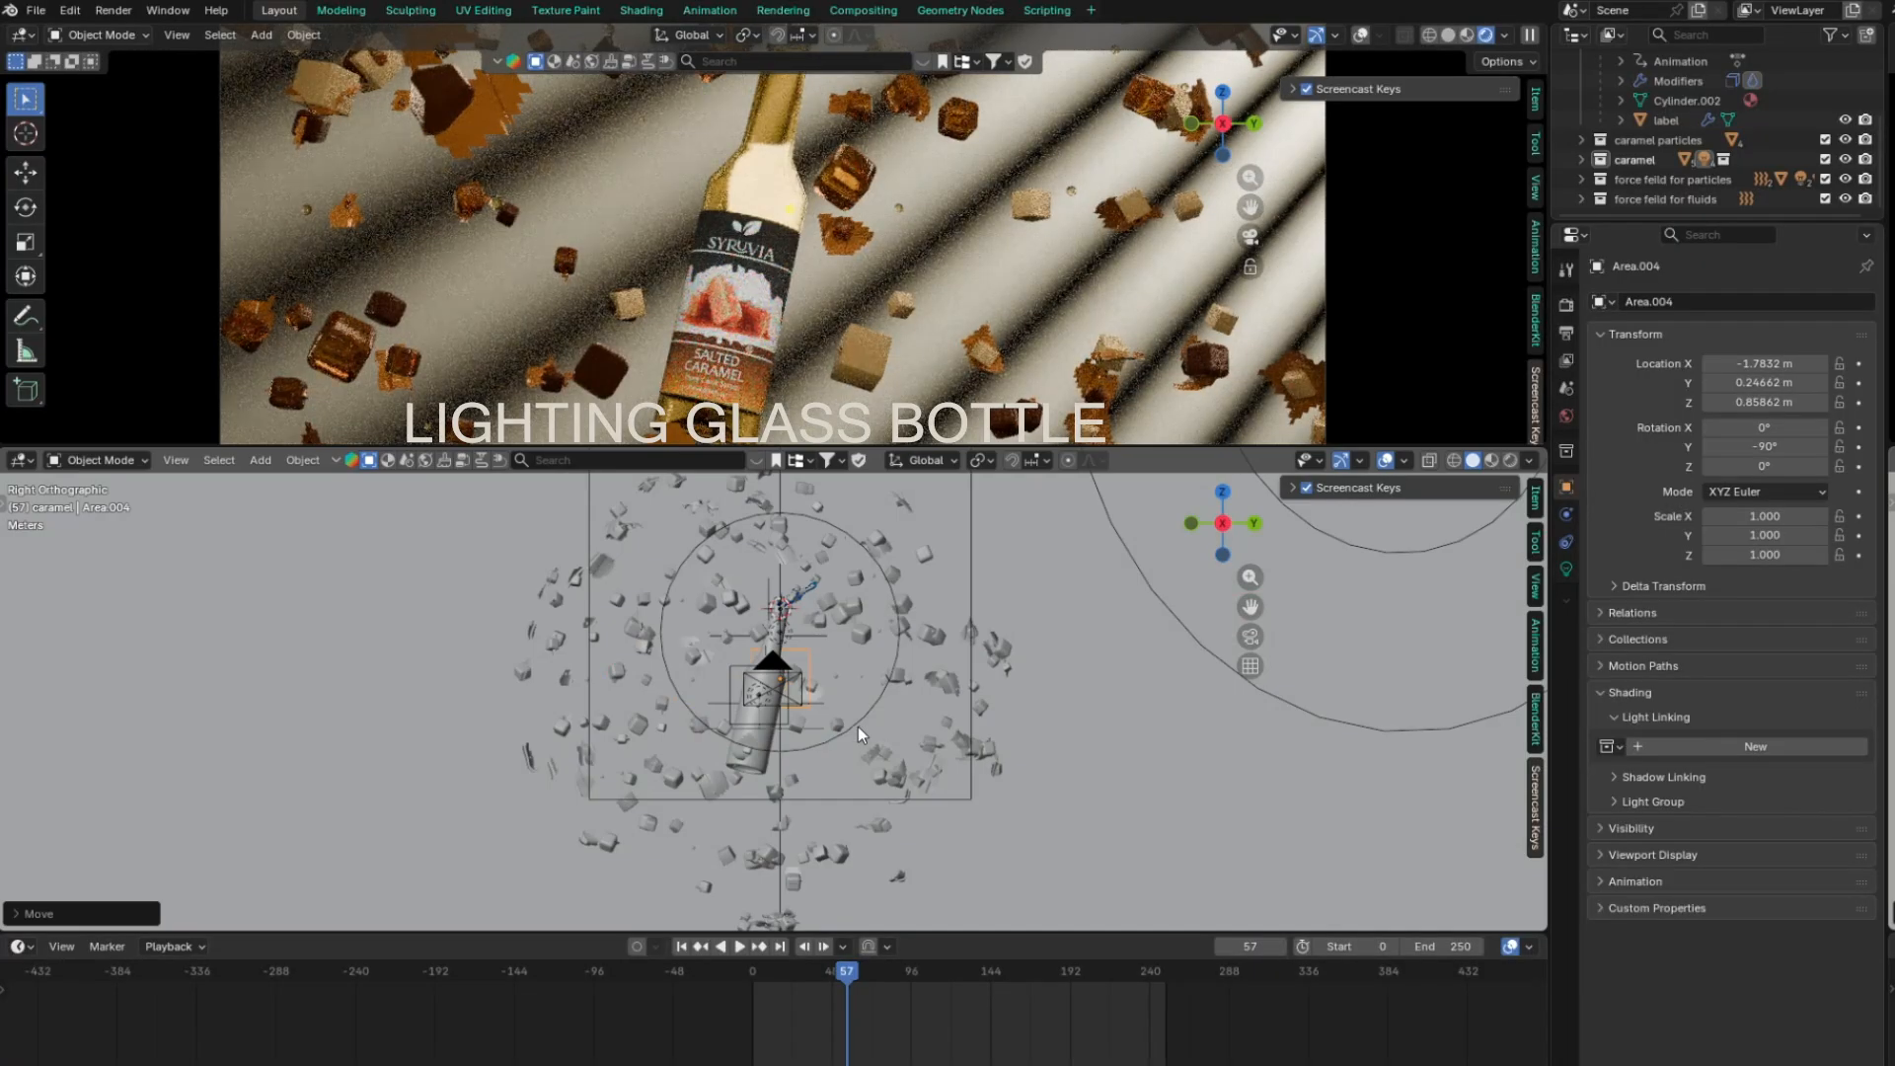
Create a light linking collection for the area light and add the bottel object to it
{"action": "scroll", "coordinate": [856, 727], "scroll_direction": "up", "scroll_amount": 3}
{"action": "left_click", "coordinate": [1732, 747]}
{"action": "scroll", "coordinate": [1629, 123], "scroll_direction": "up", "scroll_amount": 2}
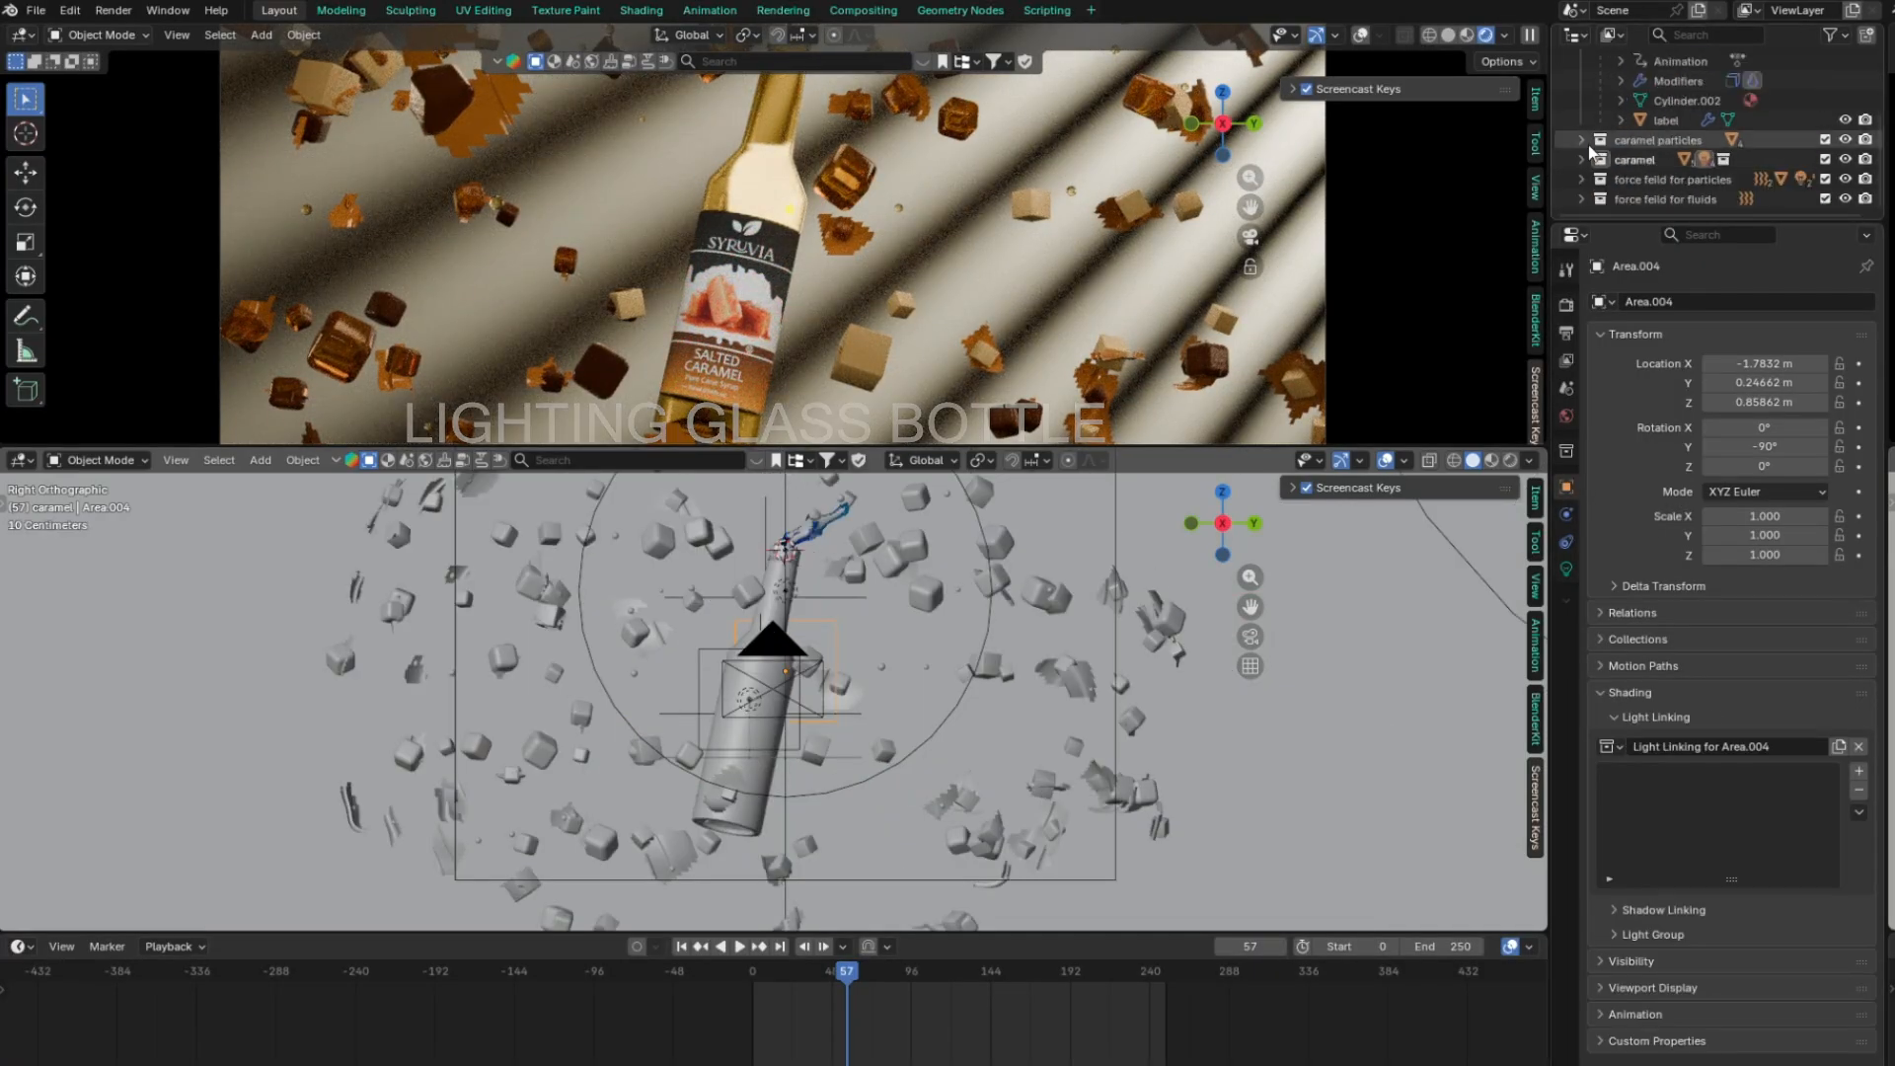
{"action": "scroll", "coordinate": [1603, 185], "scroll_direction": "up", "scroll_amount": 2}
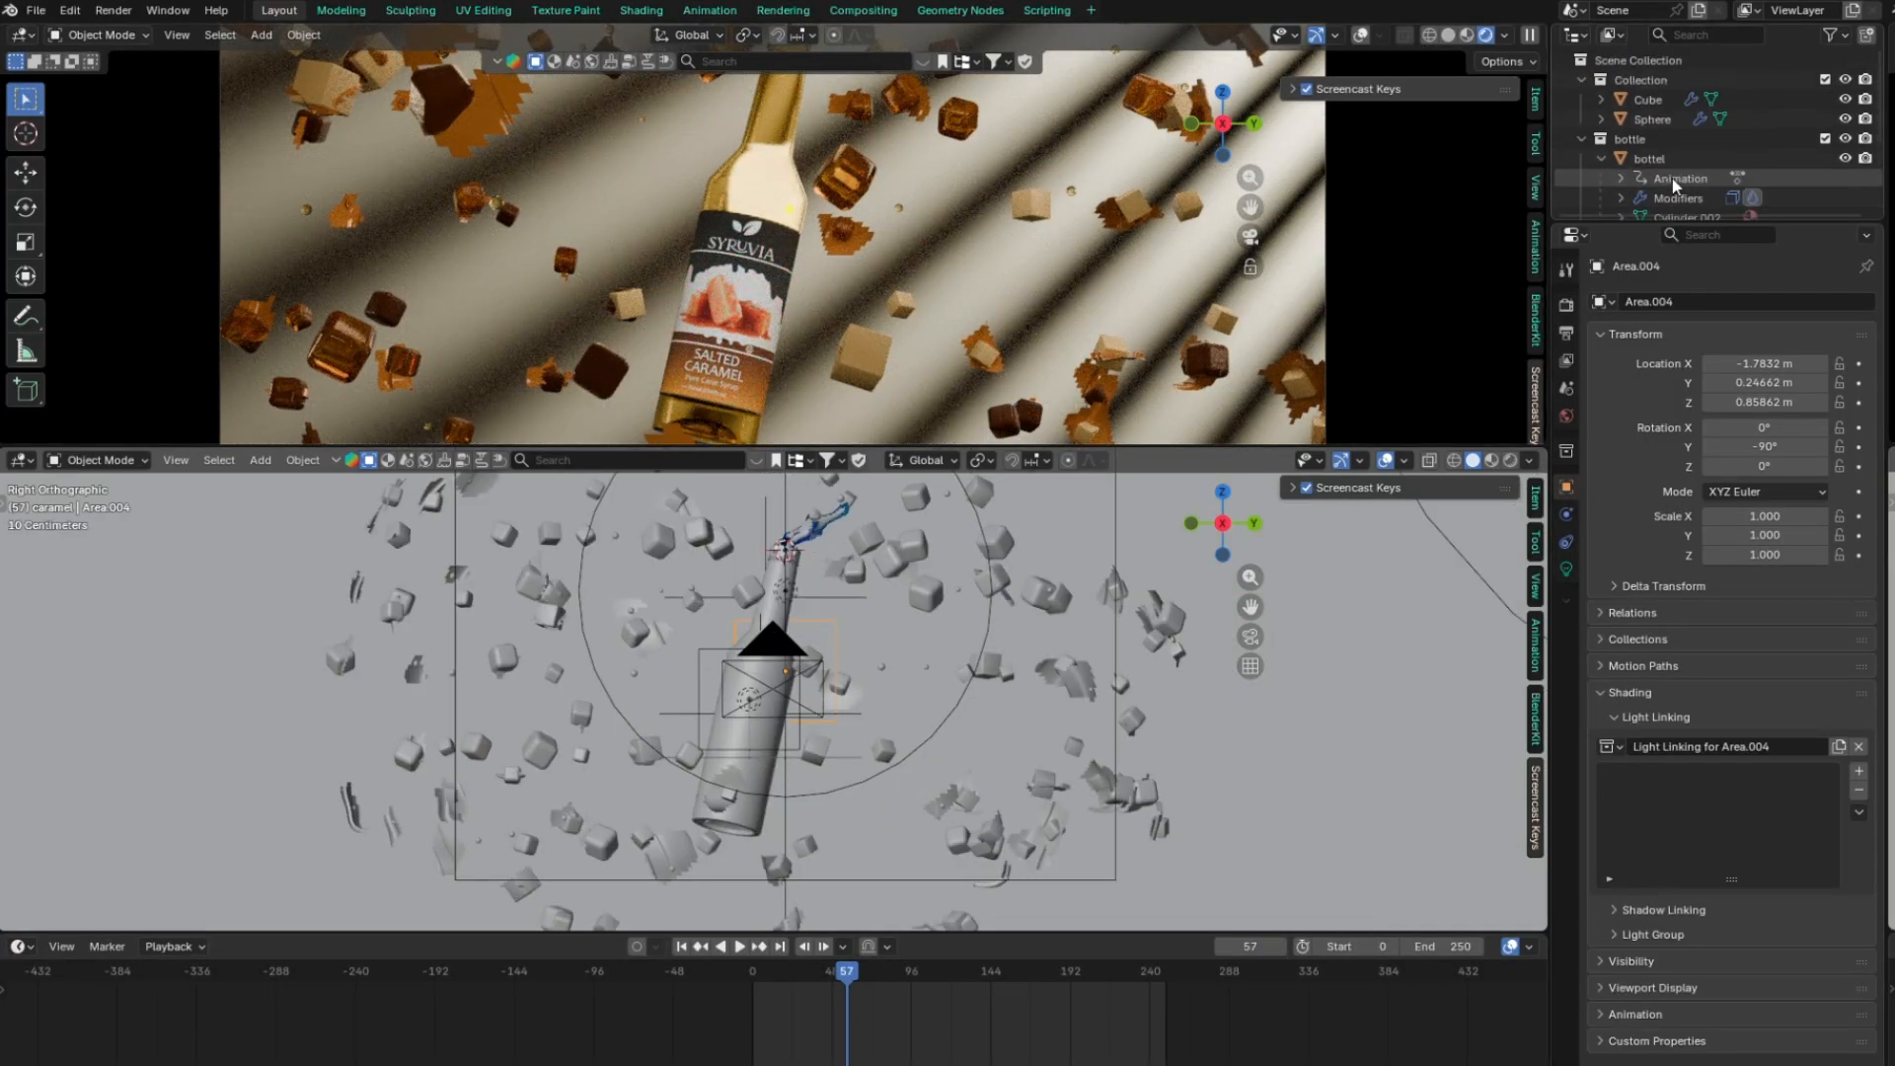
{"action": "left_click_drag", "start_coordinate": [1648, 157], "coordinate": [1717, 831]}
{"action": "left_click", "coordinate": [1700, 778]}
Narrow the area light into a thin vertical strip behind the bottle, with a Y scale of about 0.124
{"action": "mouse_move", "coordinate": [769, 671]}
{"action": "middle_mouse_down"}
{"action": "mouse_move", "coordinate": [878, 675]}
{"action": "mouse_move", "coordinate": [783, 696]}
{"action": "middle_mouse_up"}
{"action": "left_click", "coordinate": [827, 659]}
{"action": "key", "text": "g"}
{"action": "left_click", "coordinate": [850, 671]}
{"action": "key", "text": "KP_0"}
{"action": "key", "text": "s"}
{"action": "key", "text": "x"}
{"action": "left_click", "coordinate": [803, 673]}
Move the area light along Y so the strip stands beside the bottle, at about Y 1.24 m
{"action": "key", "text": "g"}
{"action": "key", "text": "x"}
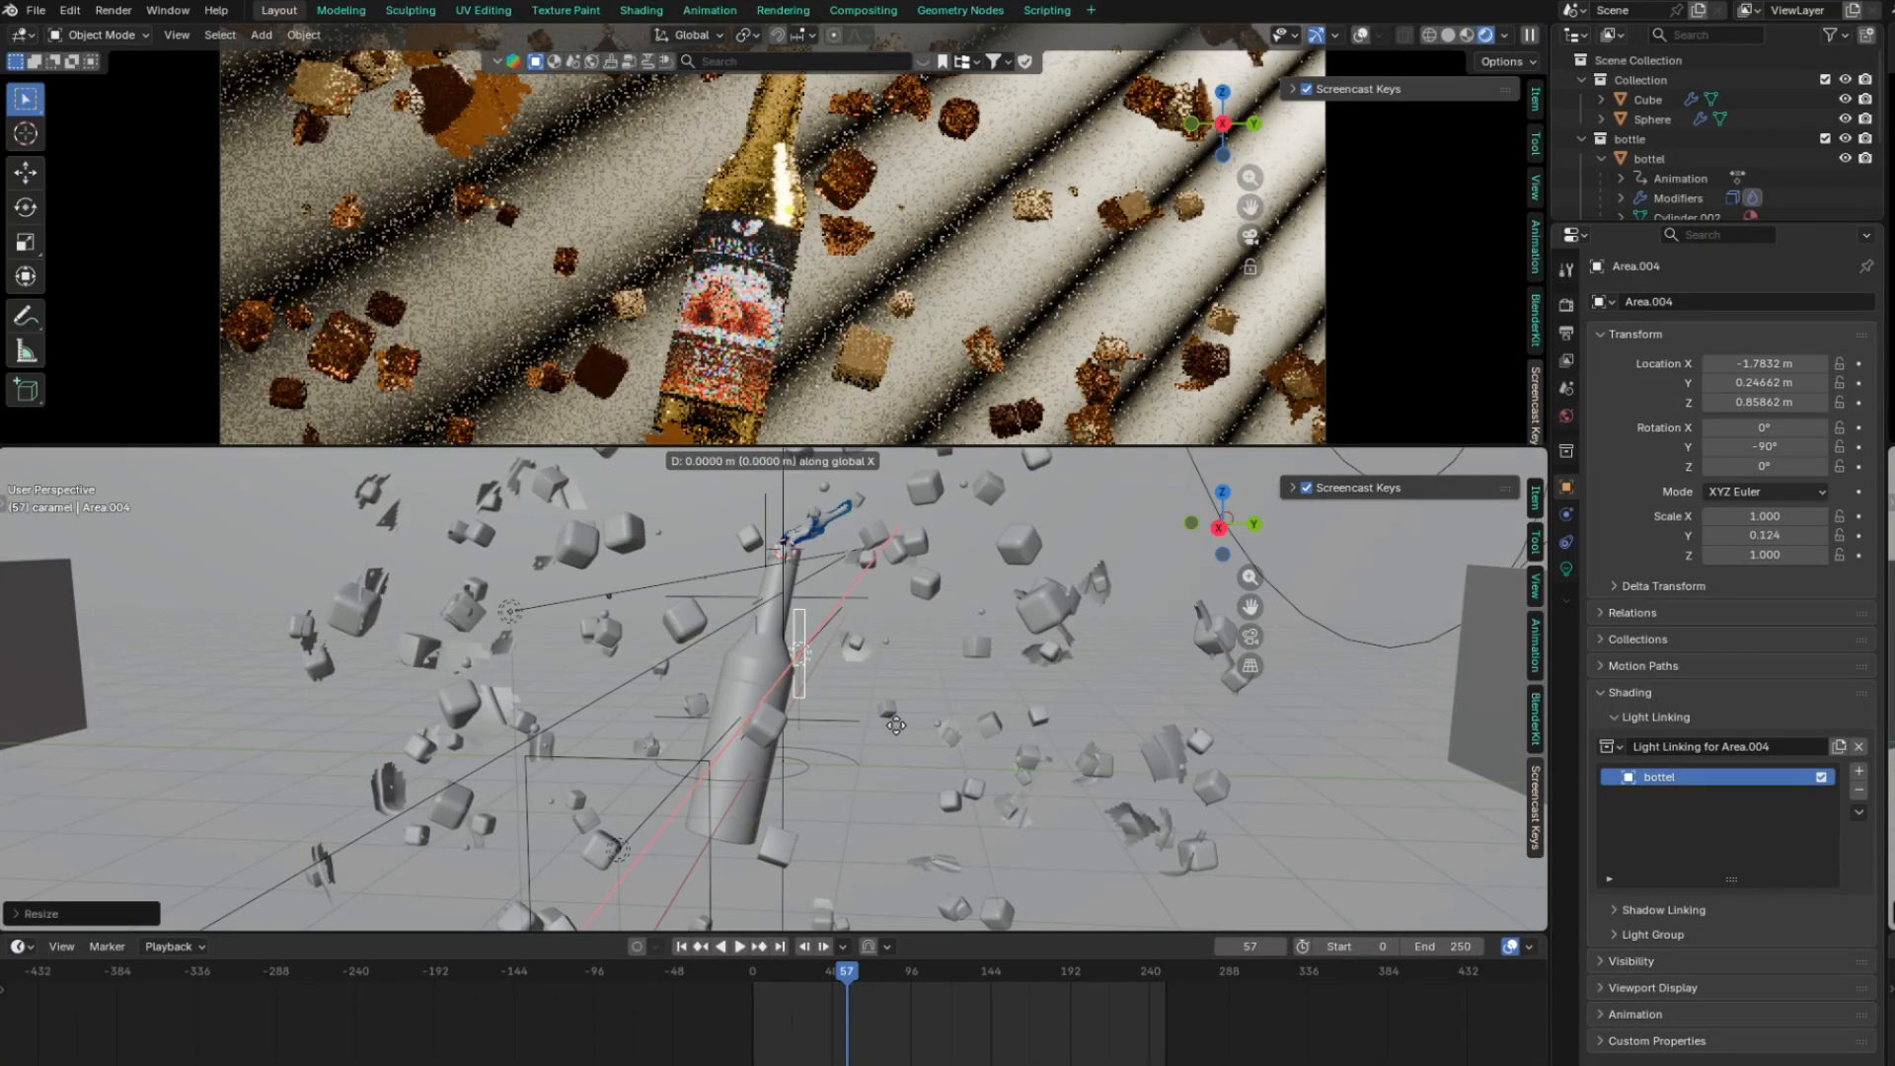
{"action": "left_click", "coordinate": [790, 697]}
{"action": "key", "text": "g"}
{"action": "key", "text": "y"}
{"action": "left_click", "coordinate": [898, 703]}
Scale up the area light into a taller, wider strip beside the bottle
{"action": "key", "text": "s"}
{"action": "key", "text": "x"}
{"action": "left_click", "coordinate": [1003, 758]}
{"action": "key", "text": "s"}
{"action": "key", "text": "y"}
{"action": "left_click", "coordinate": [909, 705]}
{"action": "scroll", "coordinate": [912, 702], "scroll_direction": "down", "scroll_amount": 4}
{"action": "key", "text": "s"}
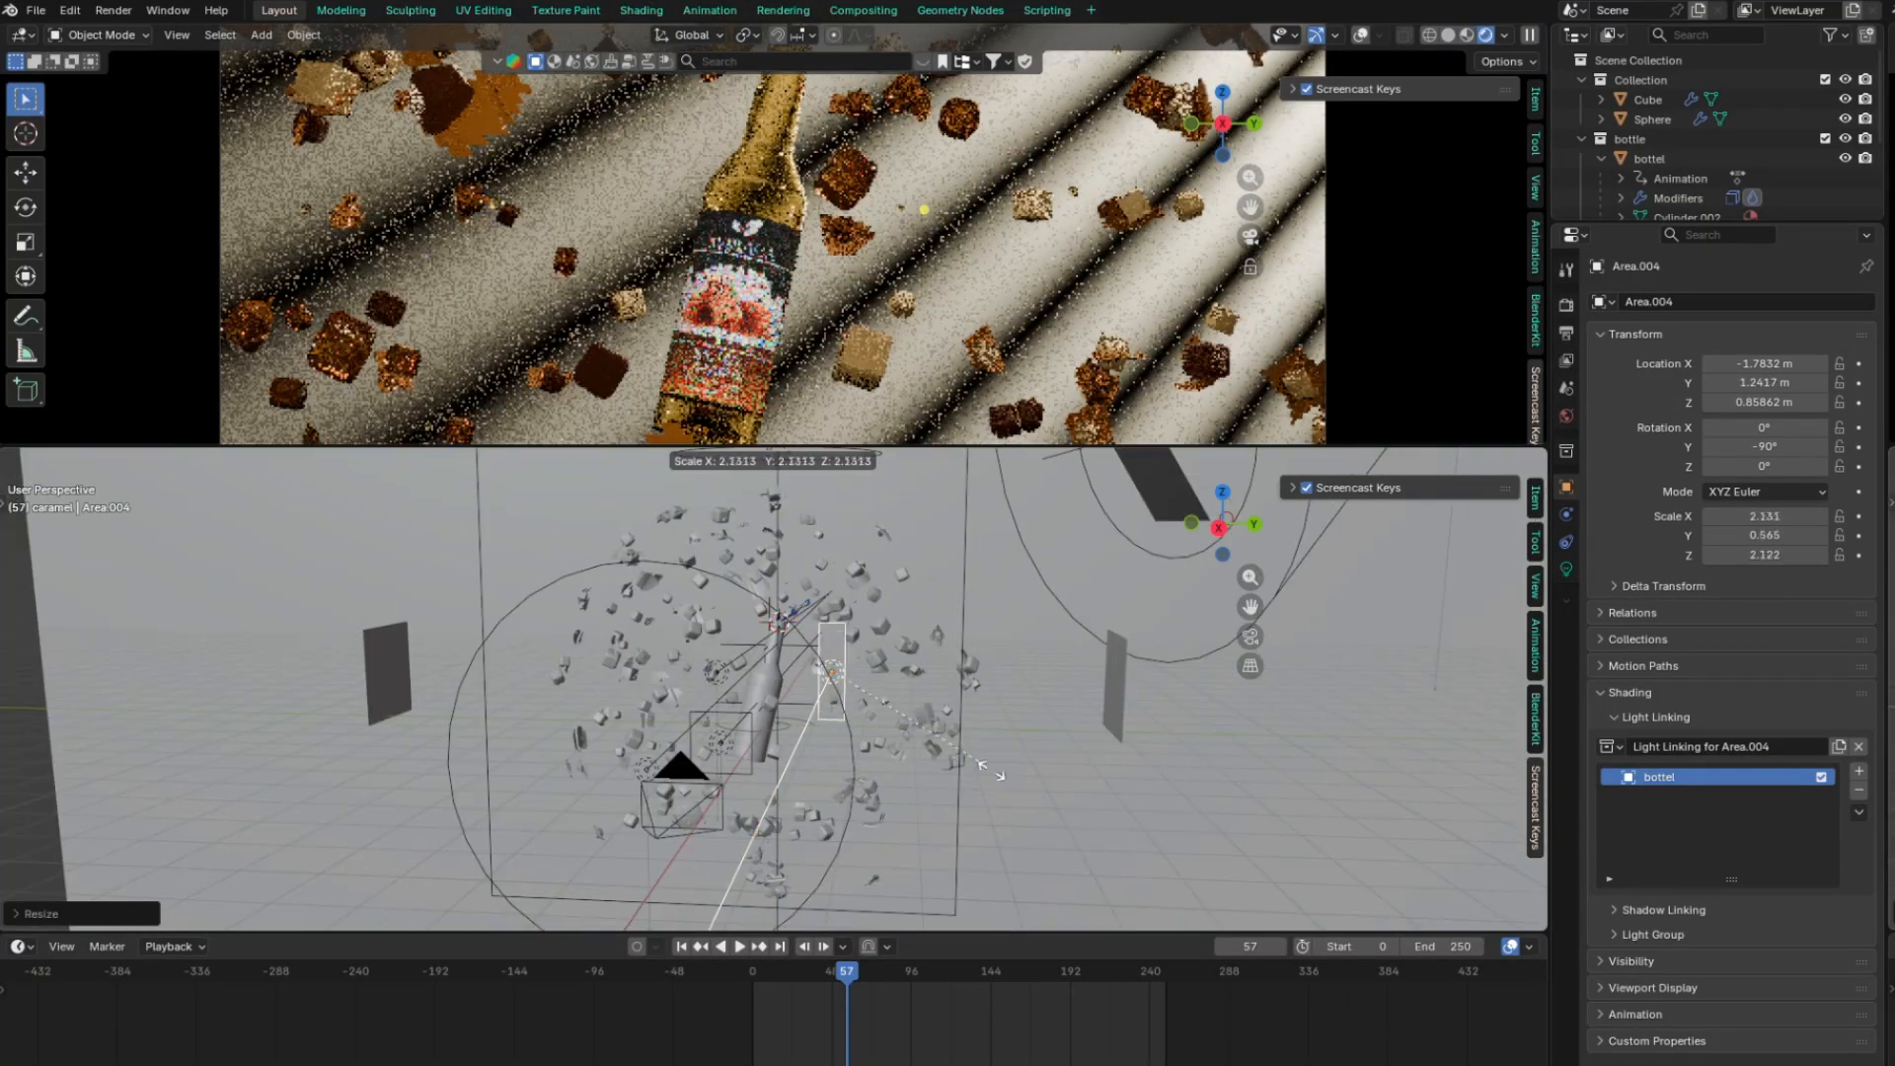
{"action": "left_click", "coordinate": [995, 768]}
Rotate the area light about Z to angle it toward the bottle
{"action": "scroll", "coordinate": [947, 346], "scroll_direction": "down", "scroll_amount": 2}
{"action": "scroll", "coordinate": [930, 726], "scroll_direction": "up", "scroll_amount": 2}
{"action": "key", "text": "r"}
{"action": "key", "text": "z"}
{"action": "left_click", "coordinate": [970, 726]}
Set the area light's power to 15 and its color to the warm tone #FFDCA7
{"action": "left_click", "coordinate": [1566, 570]}
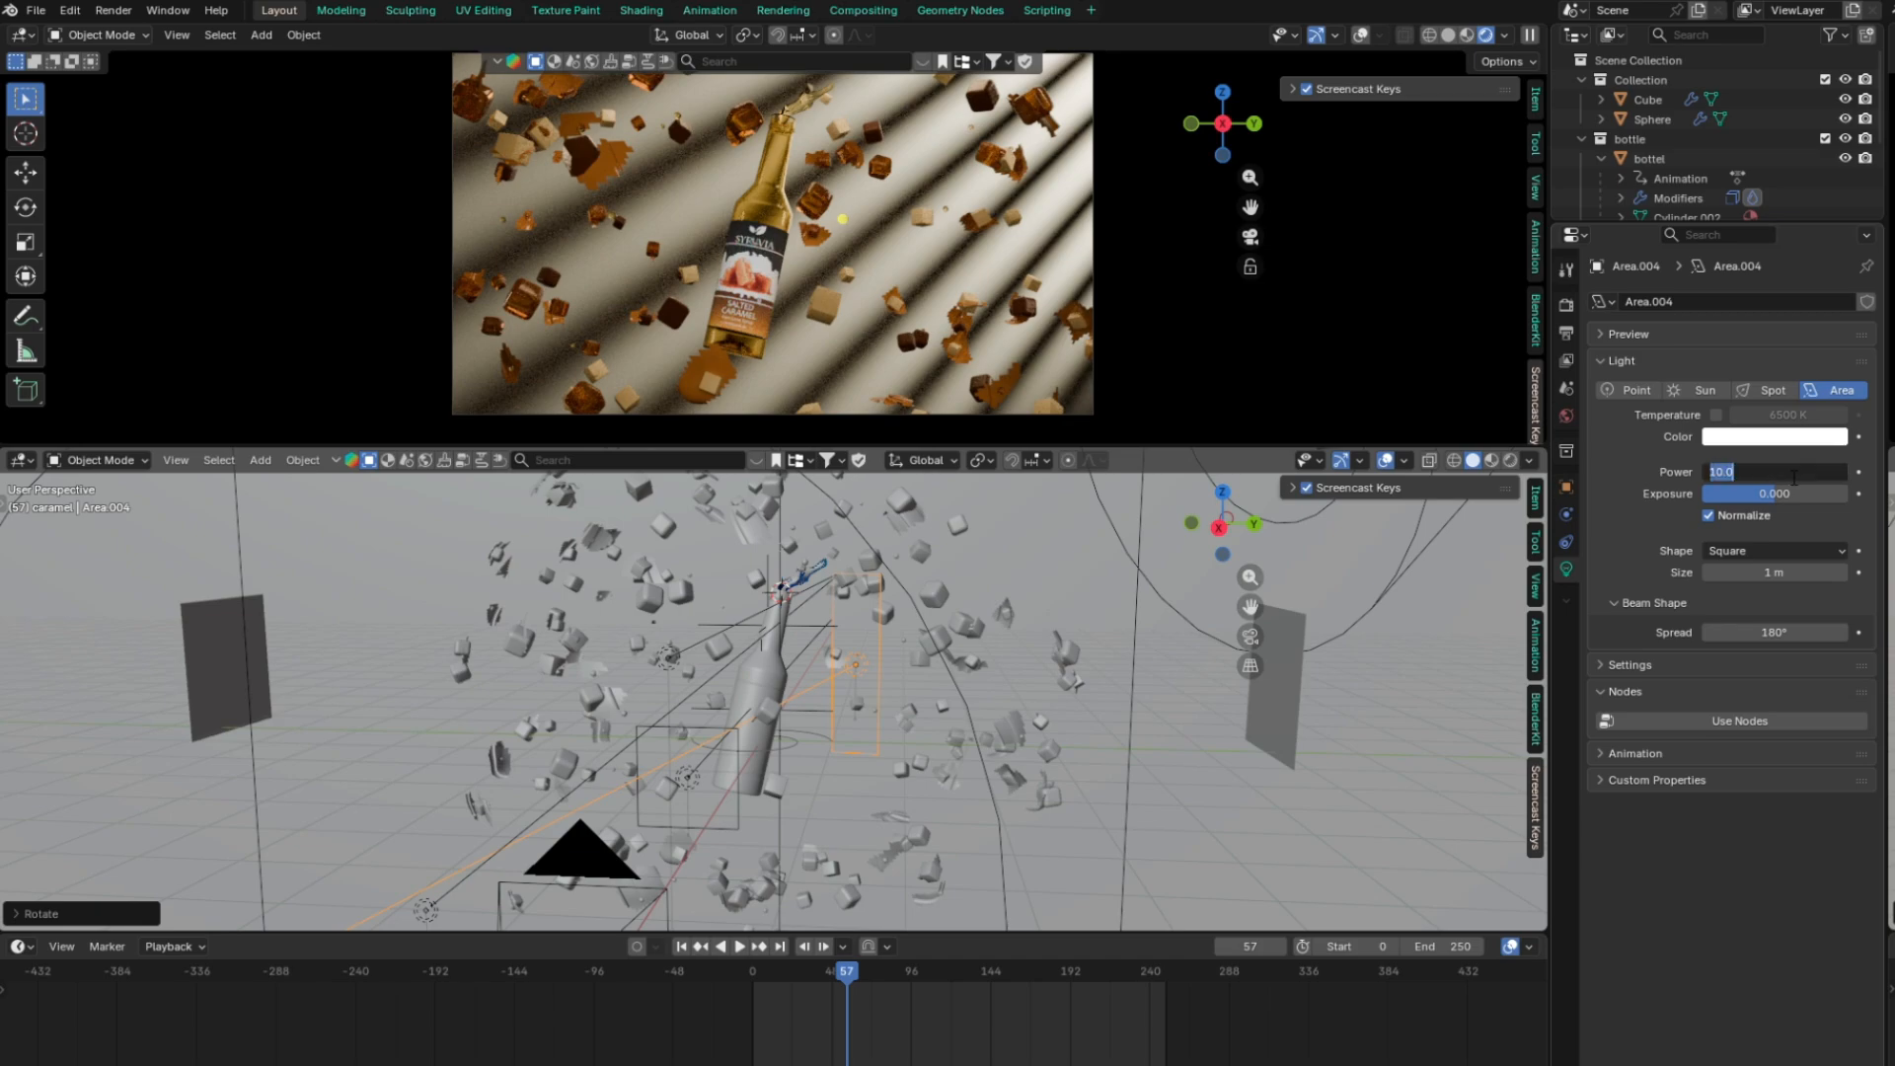
{"action": "left_click", "coordinate": [1784, 437]}
{"action": "left_click_drag", "start_coordinate": [1737, 187], "coordinate": [1723, 210]}
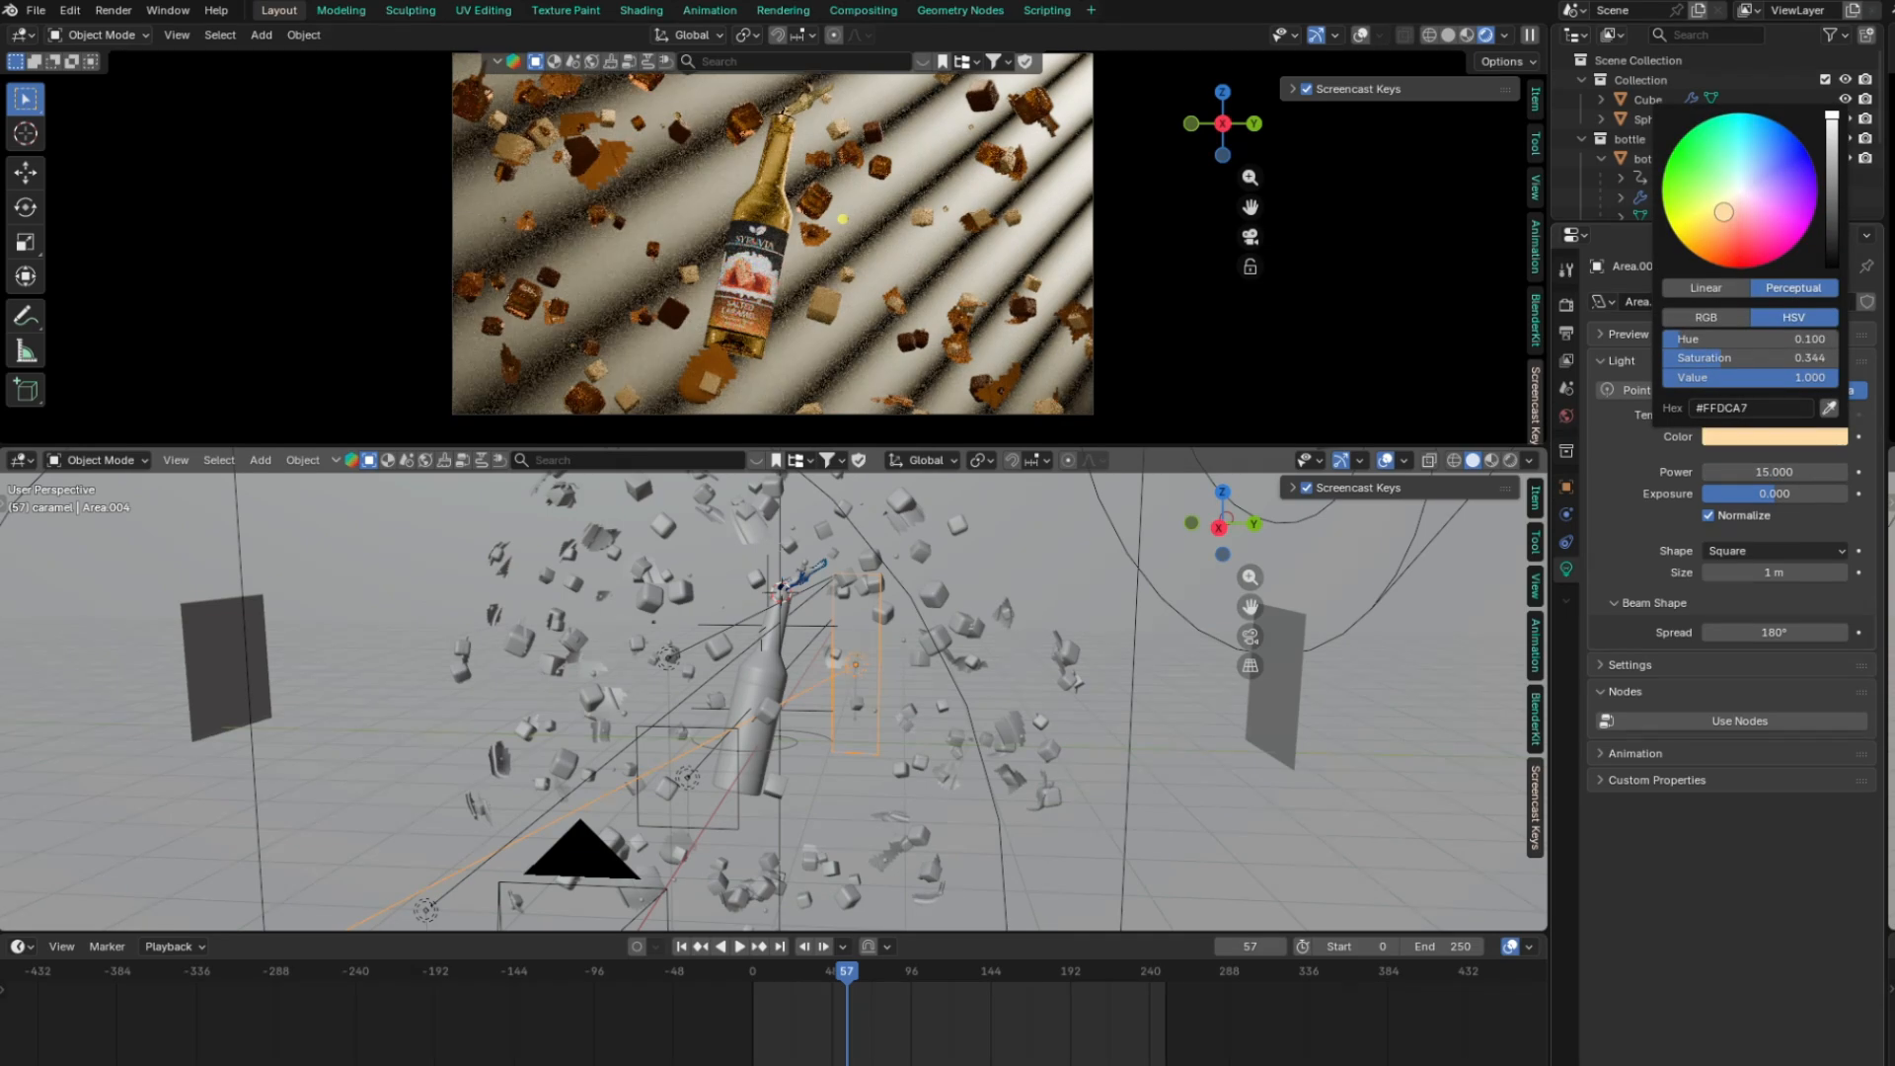
Duplicate the area light and move the copy along Y to the bottle's other side
{"action": "key", "text": "shift+d"}
{"action": "left_click", "coordinate": [903, 697]}
{"action": "scroll", "coordinate": [905, 699], "scroll_direction": "up", "scroll_amount": 2}
{"action": "key", "text": "g"}
{"action": "key", "text": "y"}
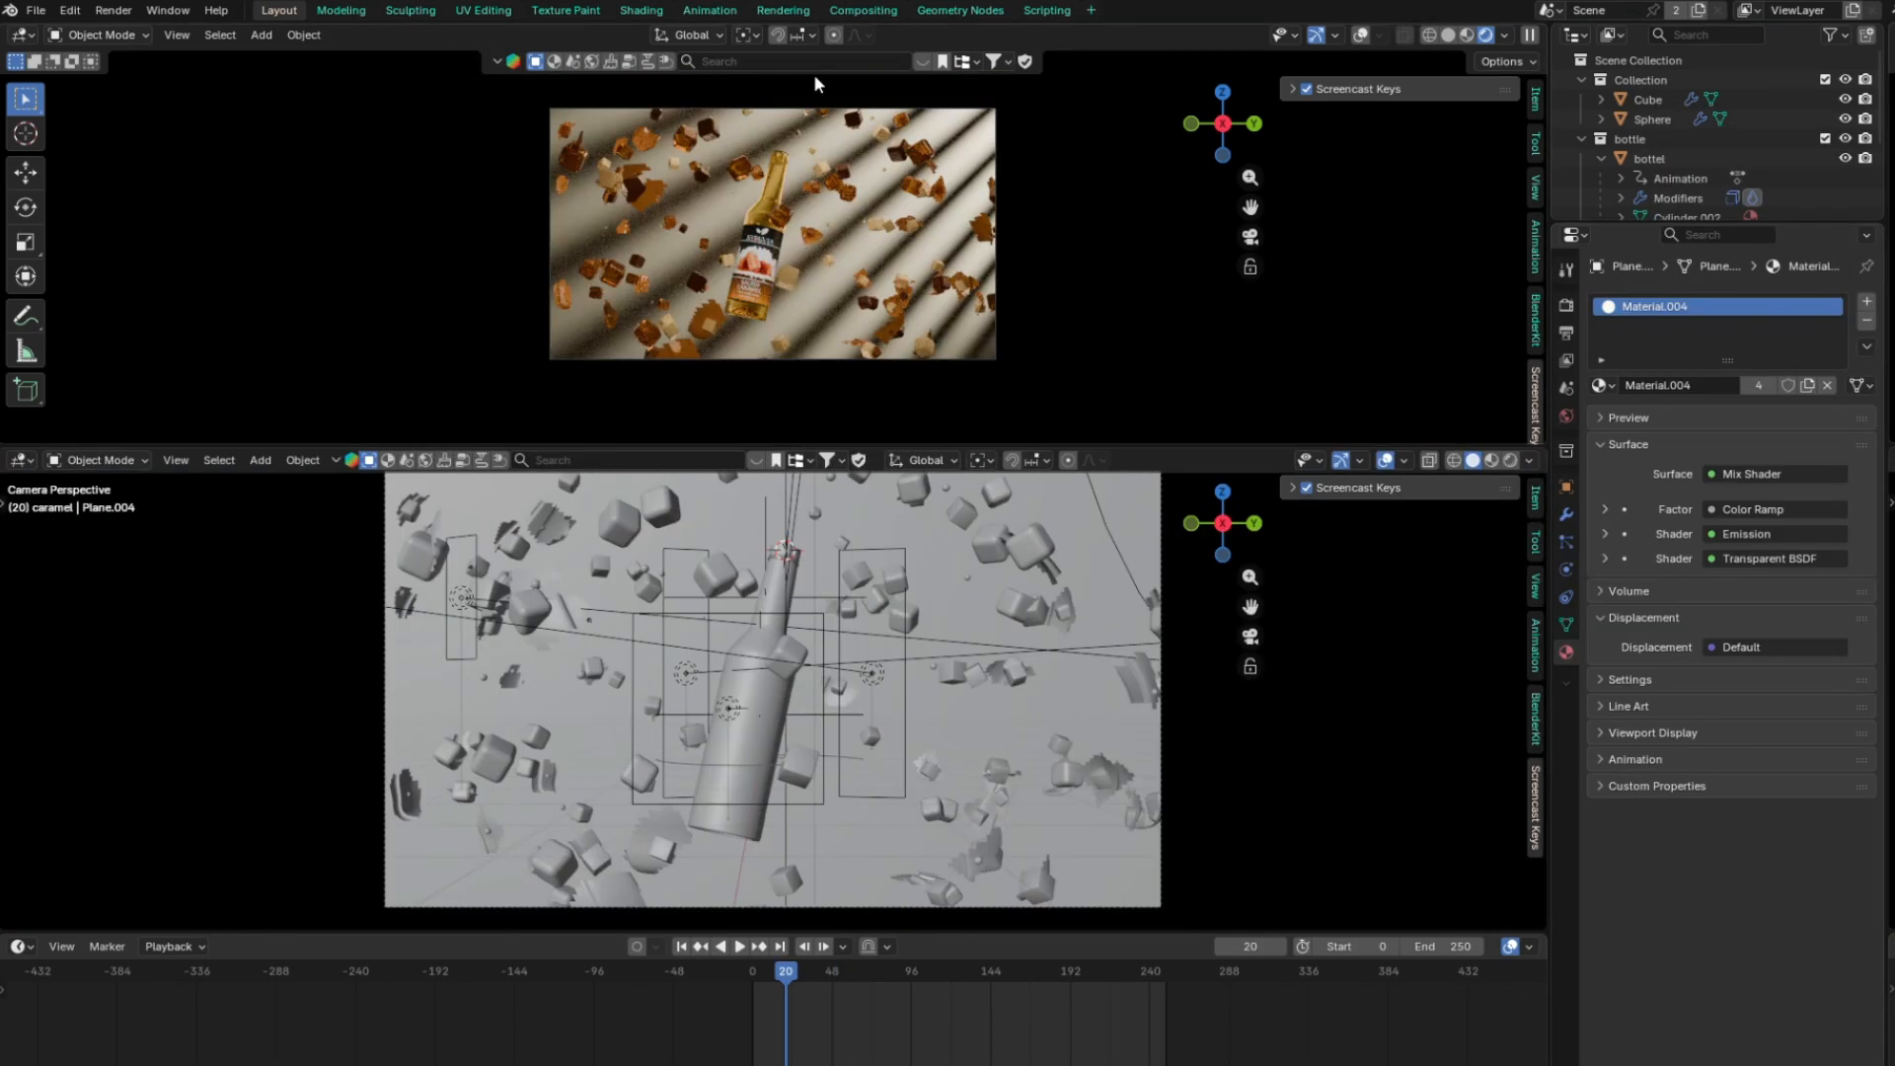
Switch to the Compositing workspace and insert a Glare node between Render Layers and the output nodes
{"action": "left_click", "coordinate": [868, 11]}
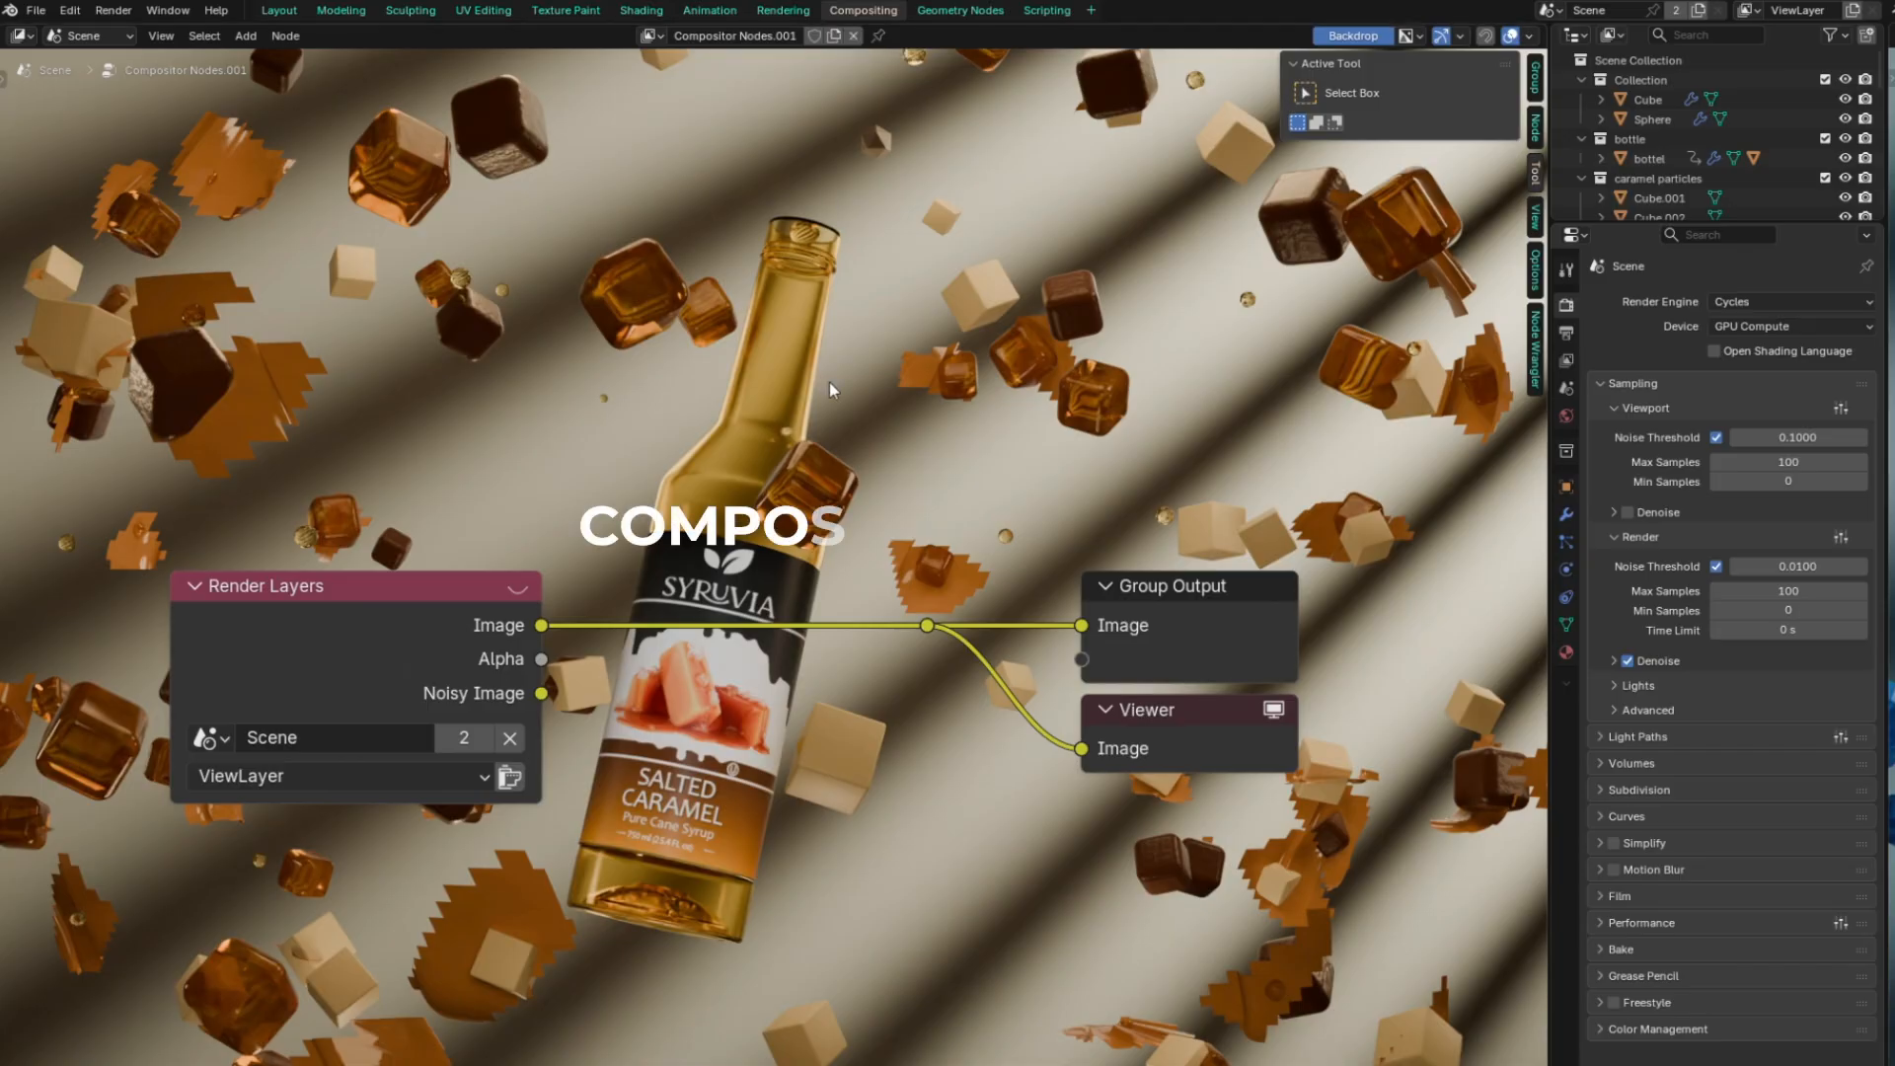
{"action": "key", "text": "shift+a"}
{"action": "type", "text": "glare"}
{"action": "key", "text": "Return"}
{"action": "left_click", "coordinate": [835, 694]}
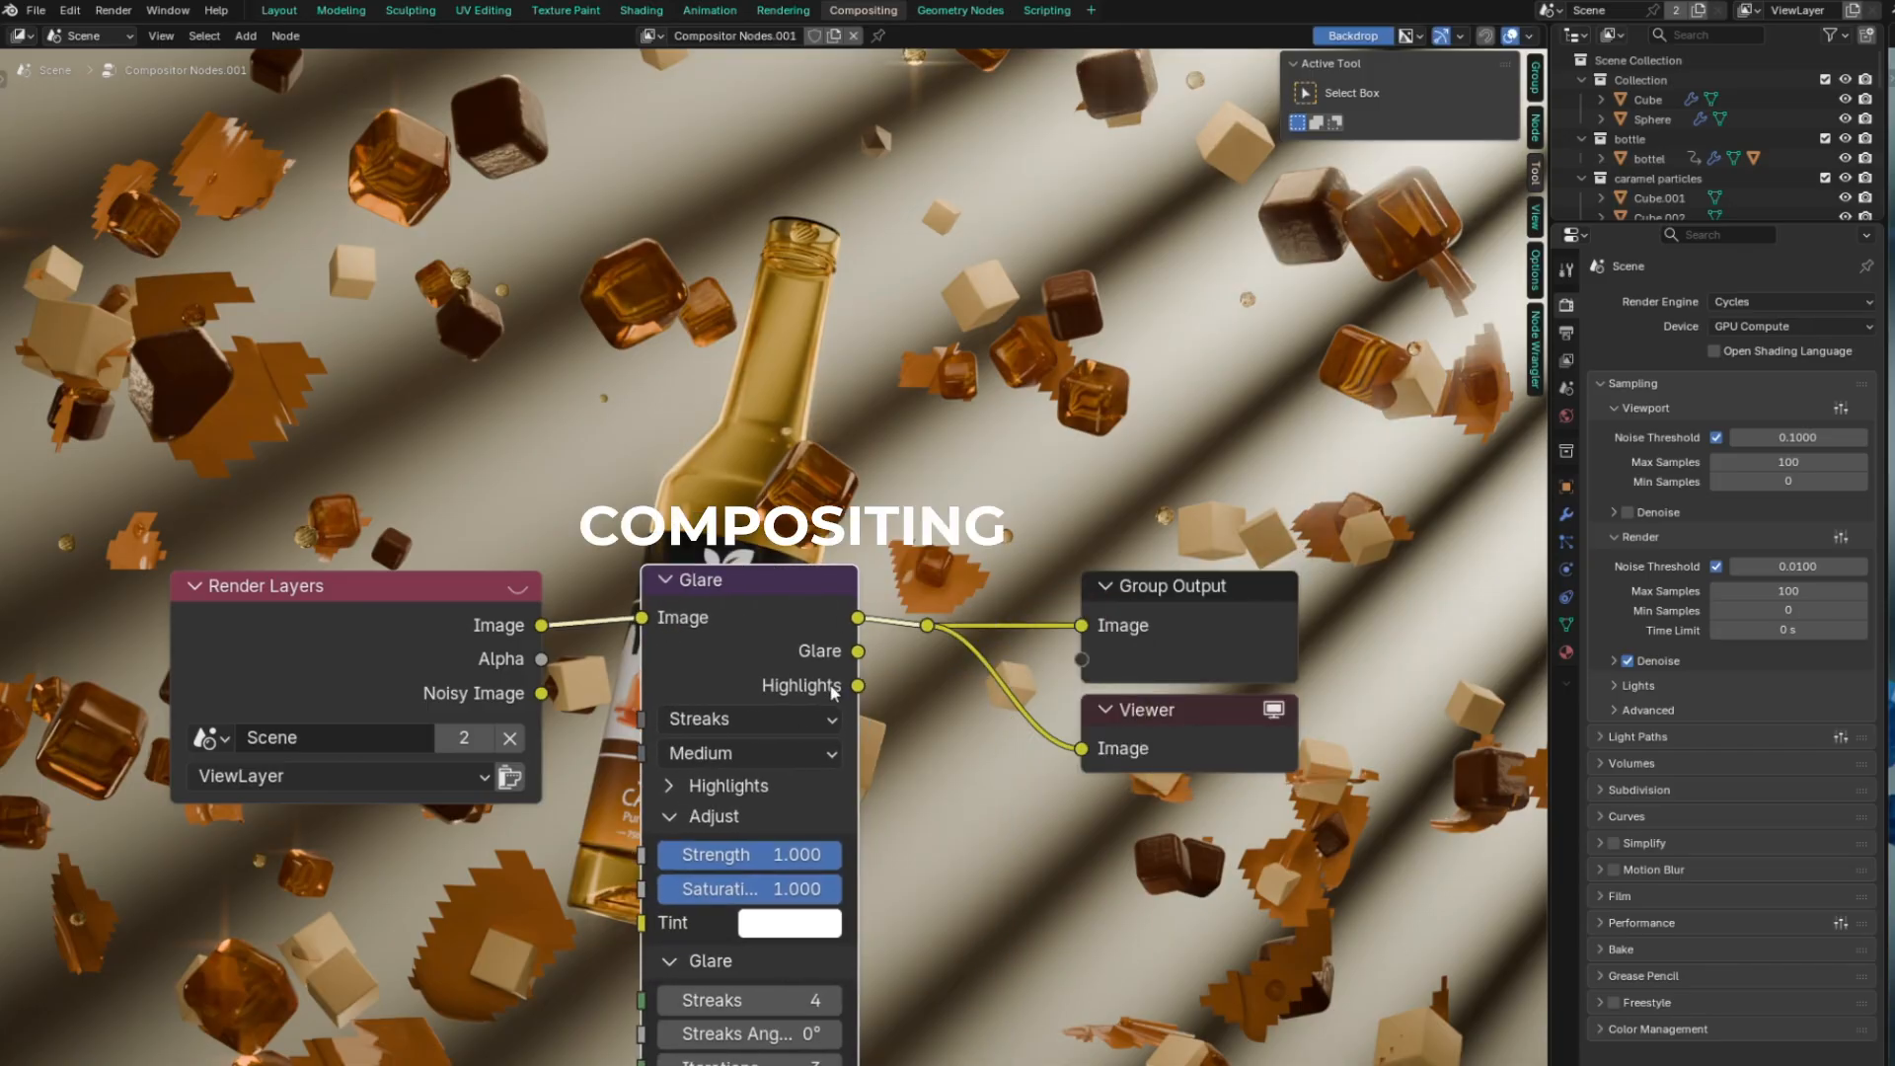
Set the Glare node to Fog Glow and space the Glare and Render Layers nodes apart
{"action": "left_click", "coordinate": [750, 719]}
{"action": "left_click", "coordinate": [745, 893]}
{"action": "scroll", "coordinate": [898, 752], "scroll_direction": "down", "scroll_amount": 5}
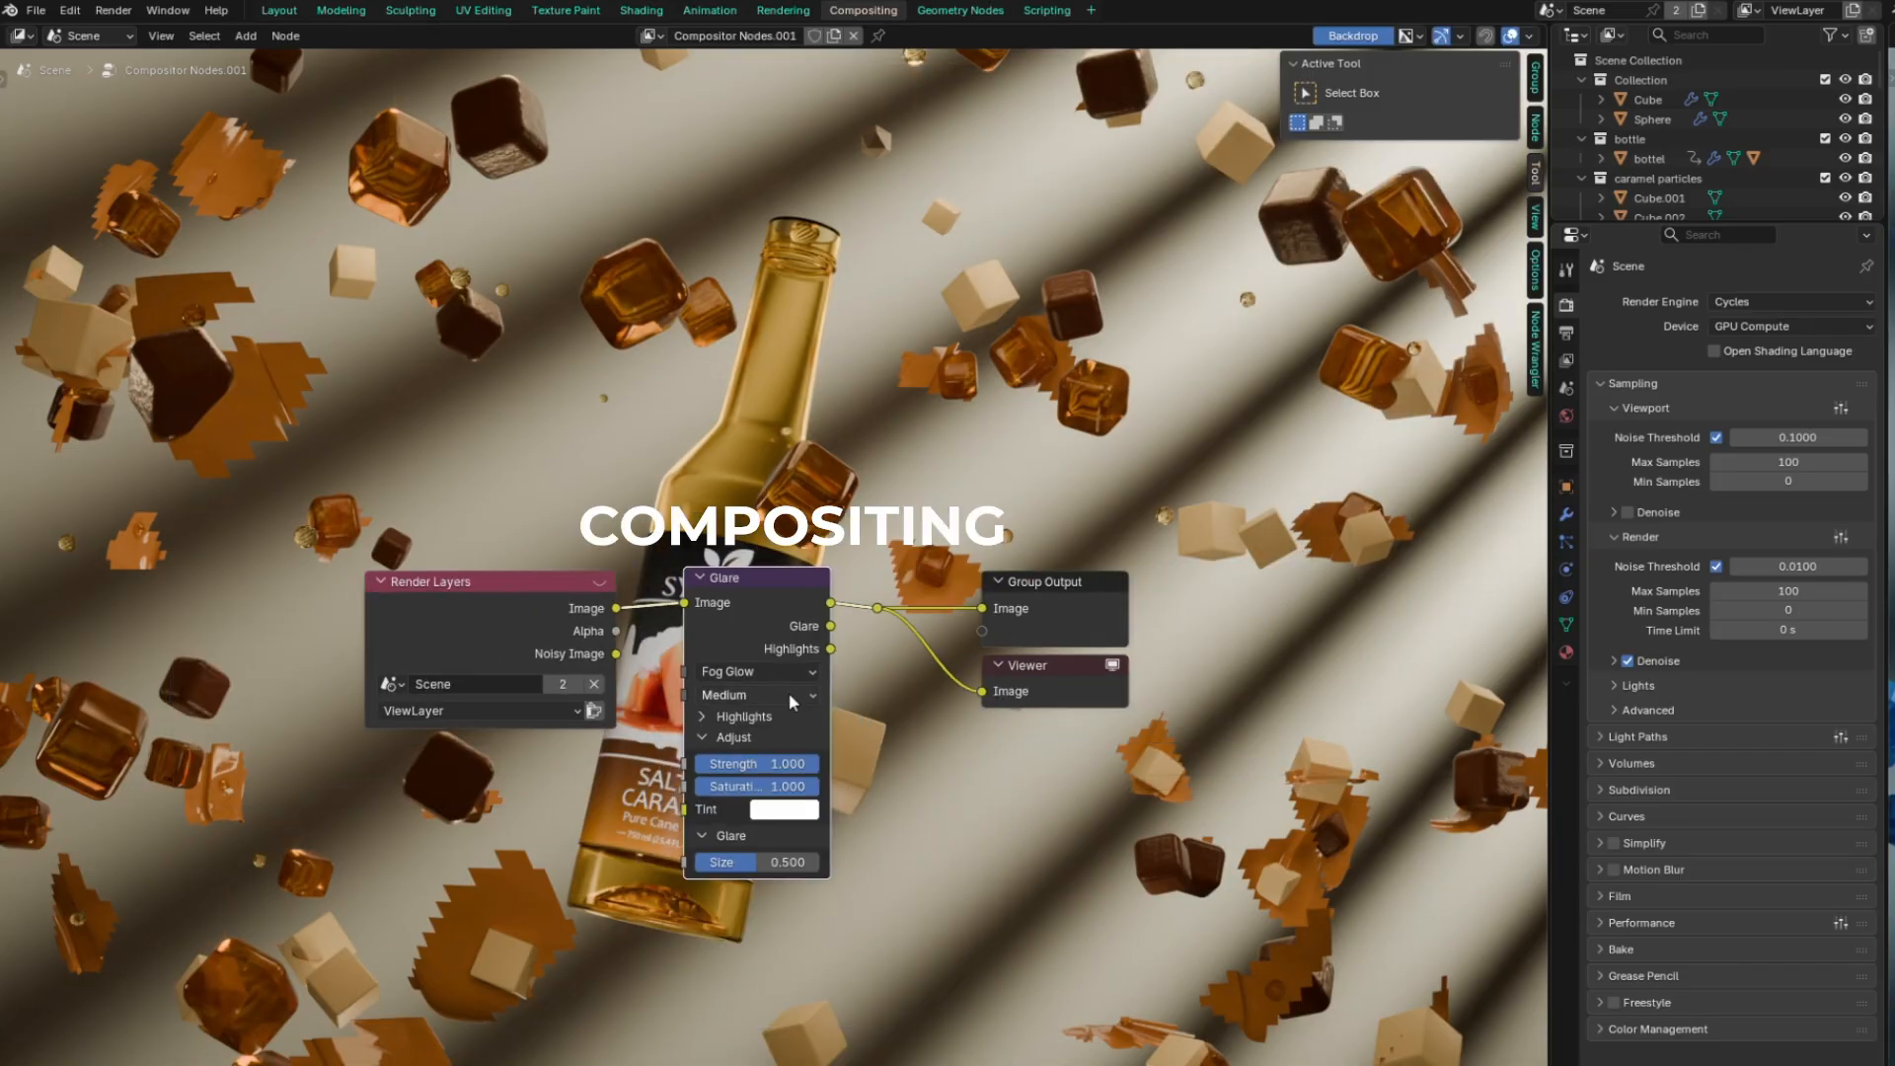
{"action": "left_click_drag", "start_coordinate": [758, 631], "coordinate": [808, 657]}
{"action": "left_click_drag", "start_coordinate": [538, 616], "coordinate": [410, 611]}
Insert a Tune Image node between the Render Layers and Glare nodes
{"action": "key", "text": "shift+a"}
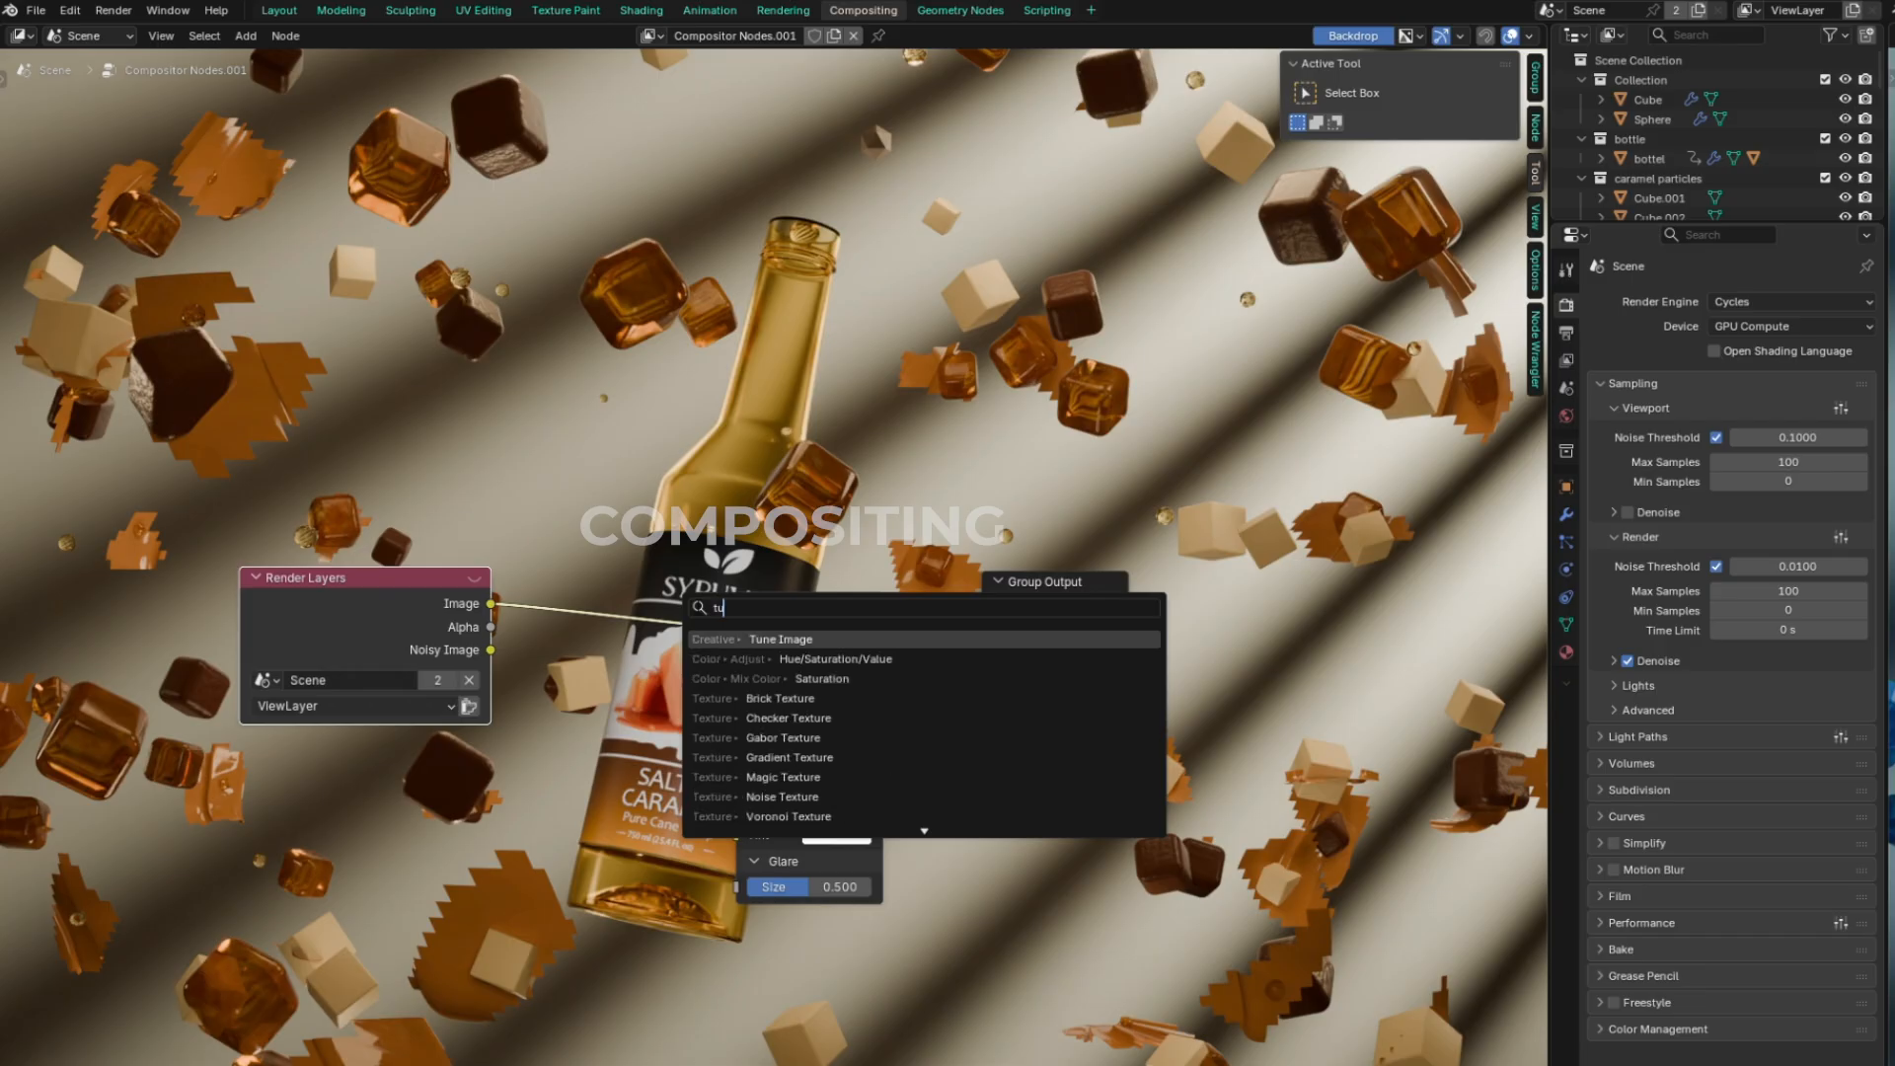
{"action": "key", "text": "Return"}
{"action": "left_click", "coordinate": [546, 595]}
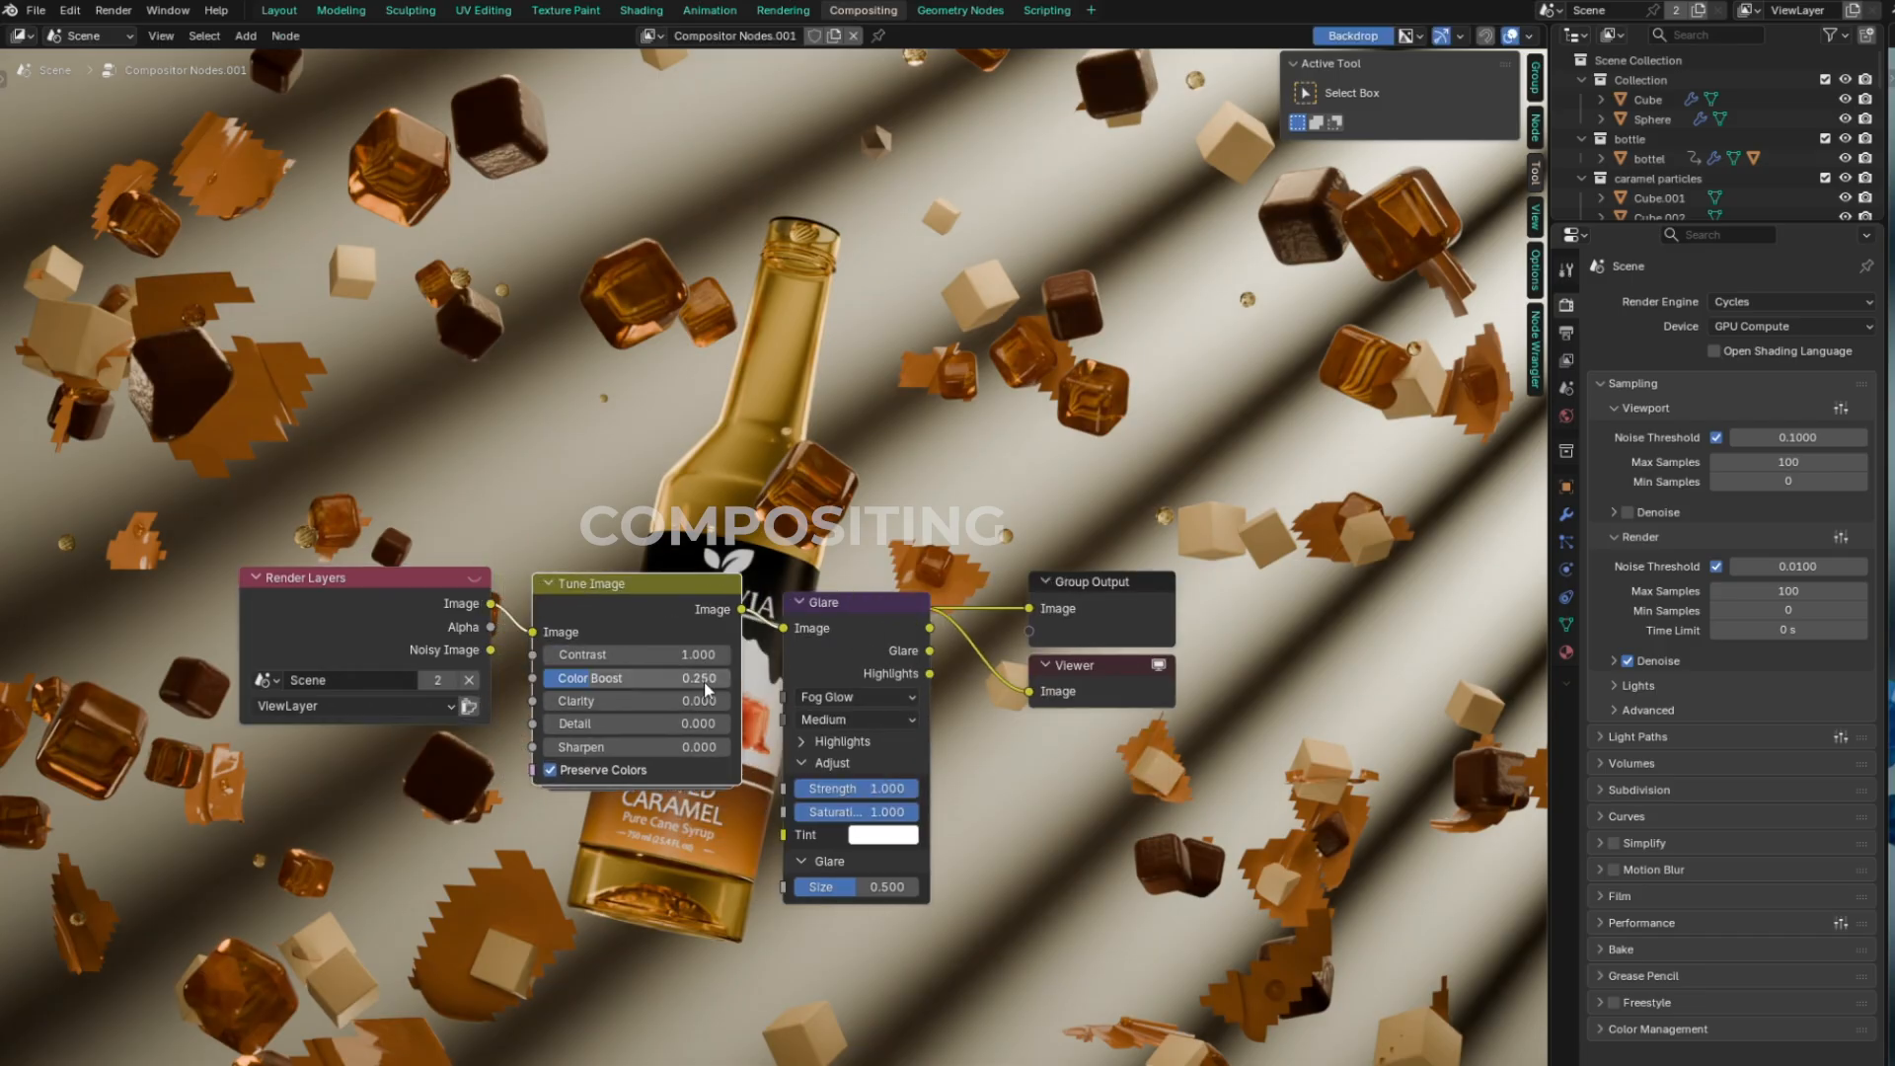
Set the Tune Image node's Color Boost to 0.25, Clarity and Detail to 0.2, and open its Sharpen value
{"action": "scroll", "coordinate": [707, 709], "scroll_direction": "up", "scroll_amount": 1}
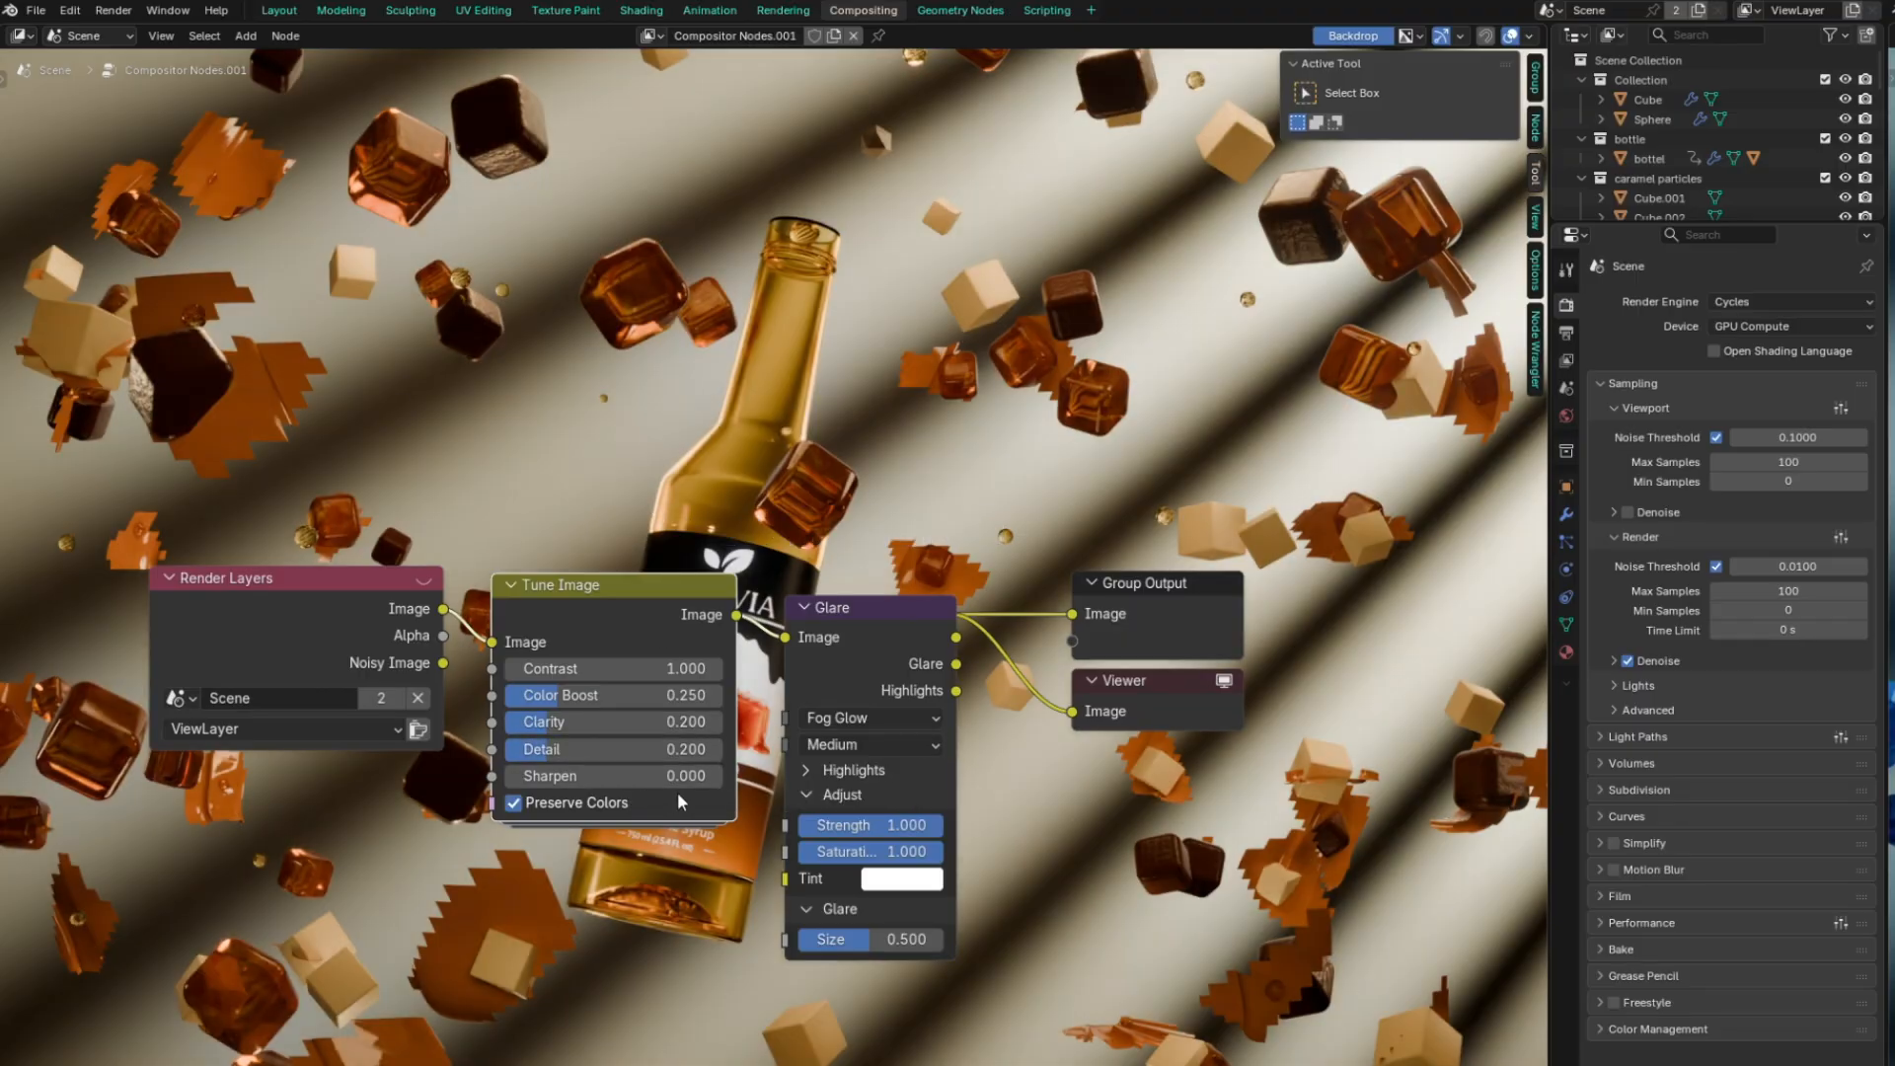
{"action": "left_click", "coordinate": [679, 776]}
{"action": "scroll", "coordinate": [854, 412], "scroll_direction": "down", "scroll_amount": 1}
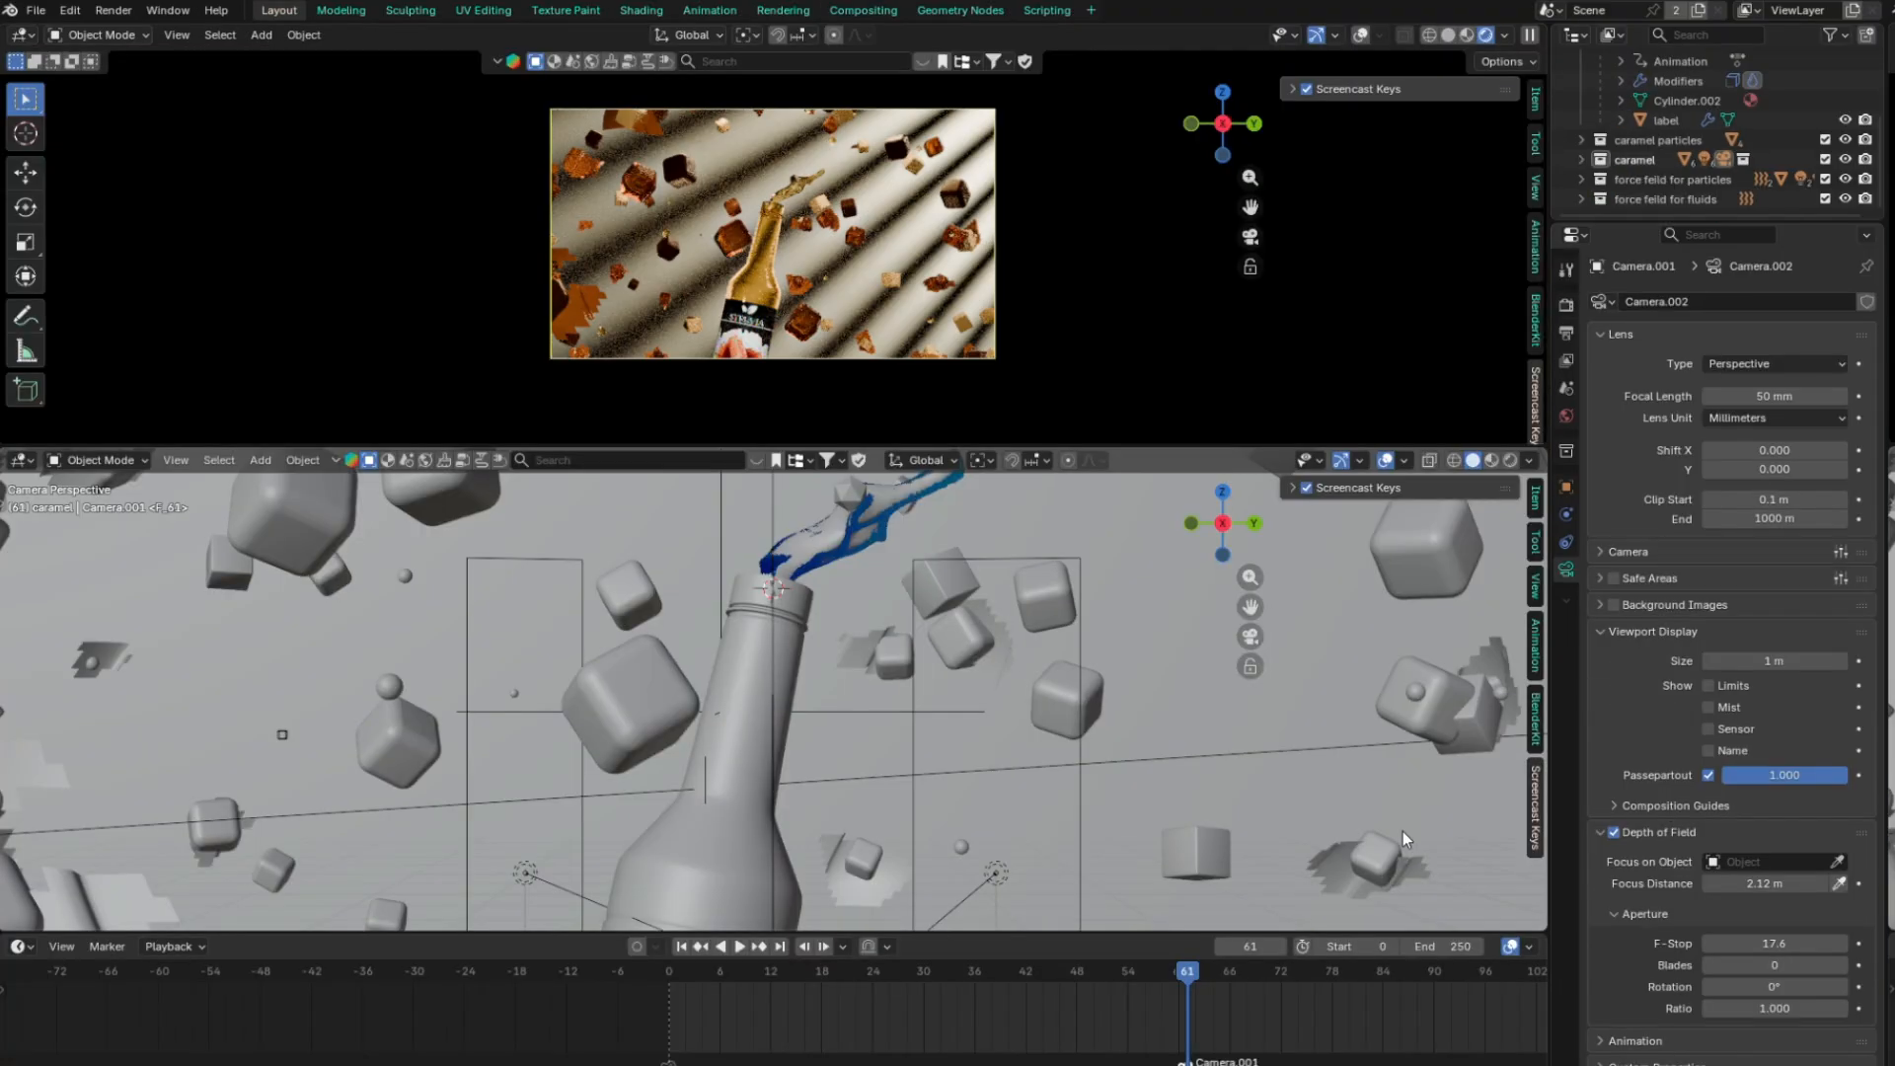
Add a new camera and bind it to a timeline marker at frame 133
{"action": "key", "text": "KP_0"}
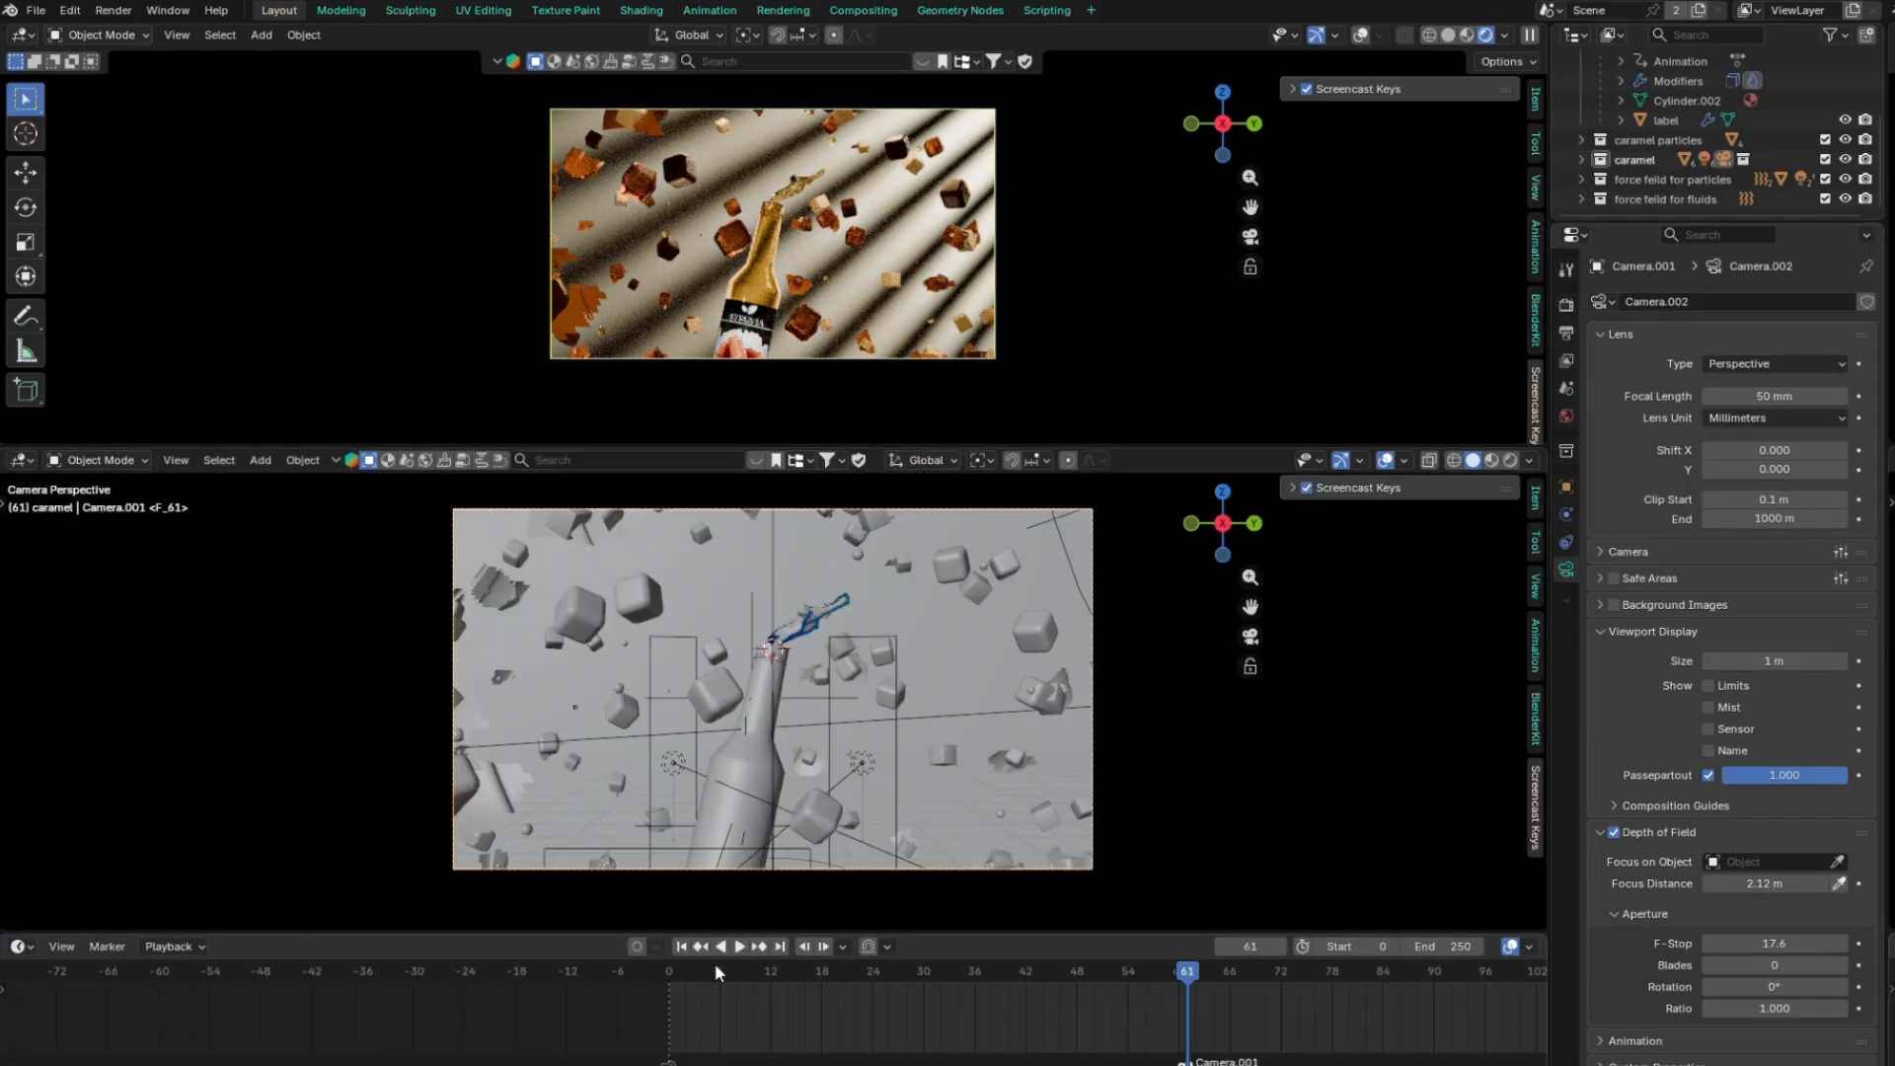
{"action": "key", "text": "space"}
{"action": "scroll", "coordinate": [1119, 1030], "scroll_direction": "down", "scroll_amount": 5}
{"action": "left_click_drag", "start_coordinate": [969, 975], "coordinate": [1066, 975]}
{"action": "middle_click_drag", "start_coordinate": [868, 839], "coordinate": [758, 854]}
{"action": "scroll", "coordinate": [758, 855], "scroll_direction": "down", "scroll_amount": 8}
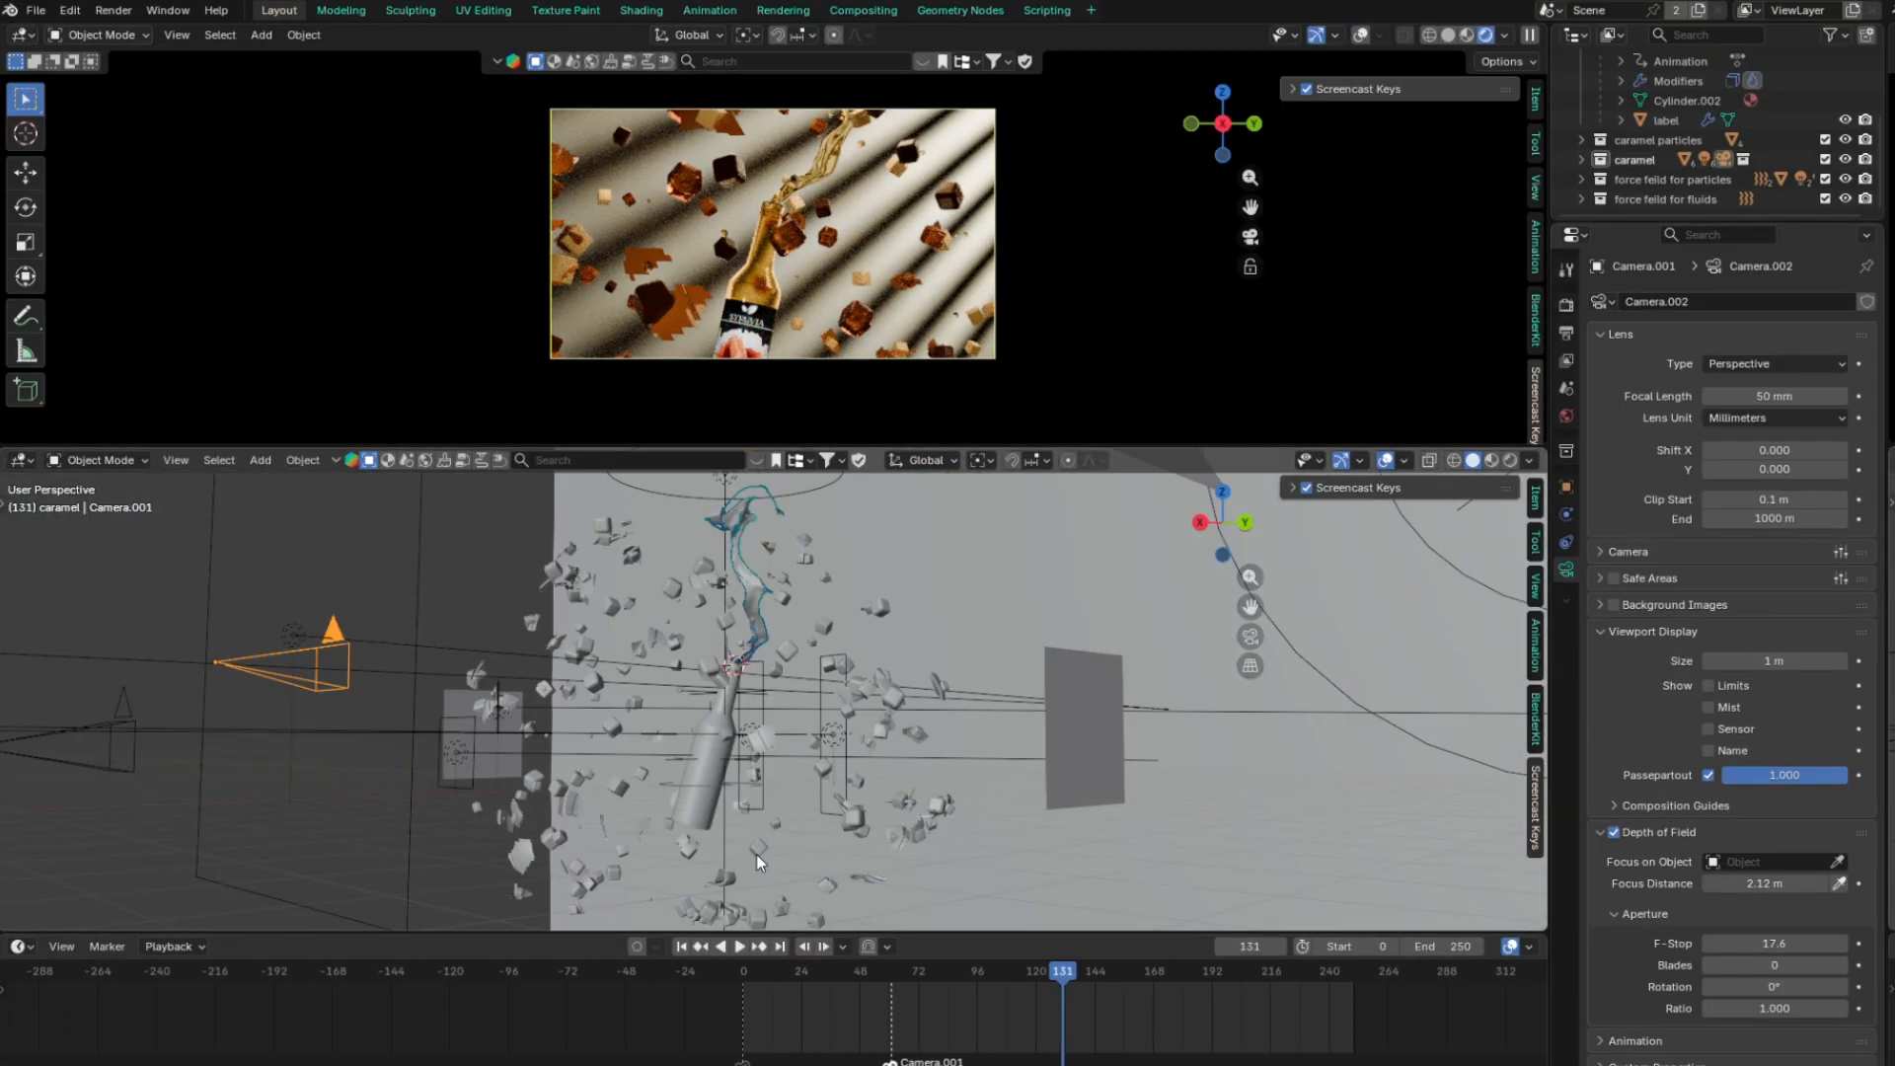
{"action": "key", "text": "shift+a"}
{"action": "left_click", "coordinate": [790, 746]}
{"action": "left_click", "coordinate": [1069, 974]}
{"action": "key", "text": "ctrl+b"}
Move the new camera along X, align it to the side view, and dolly it along its local Z axis
{"action": "key", "text": "g"}
{"action": "key", "text": "x"}
{"action": "left_click", "coordinate": [821, 843]}
{"action": "key", "text": "KP_3"}
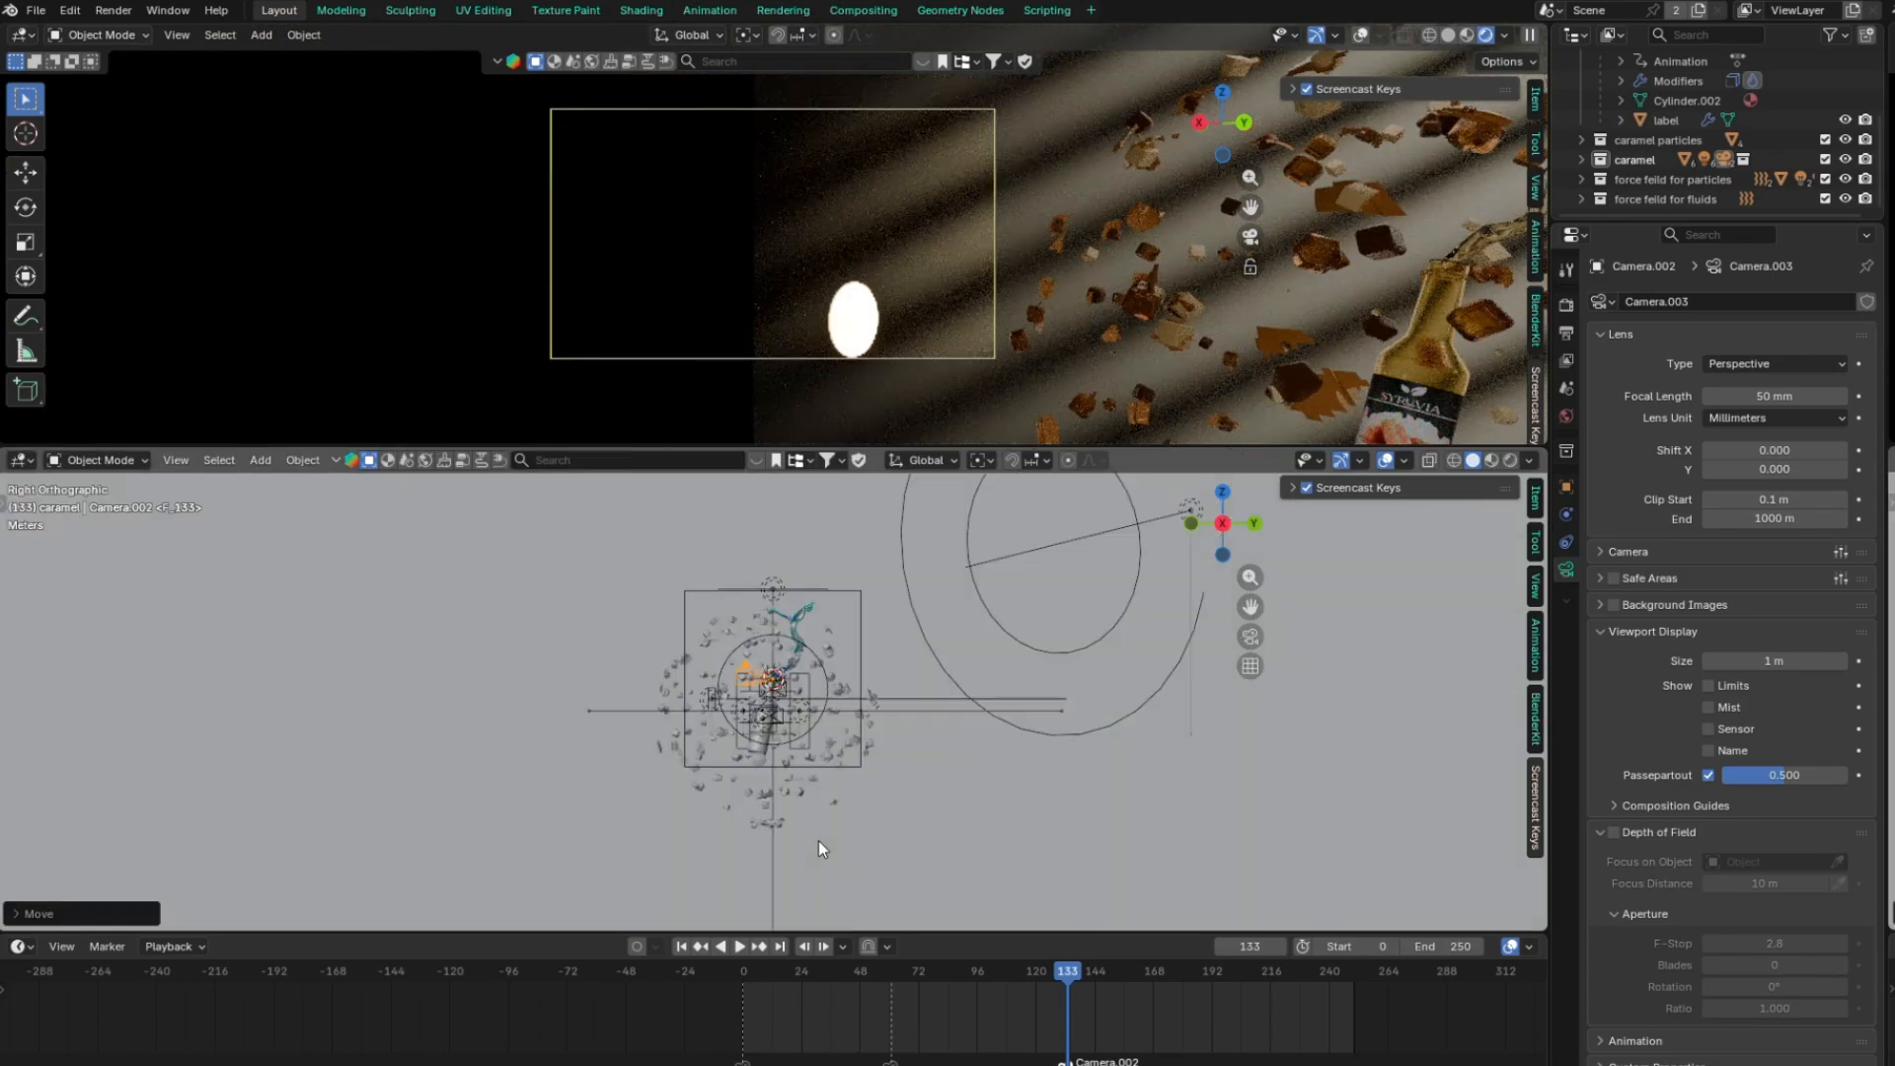
{"action": "key", "text": "ctrl+alt+KP_0"}
{"action": "key", "text": "g"}
{"action": "key", "text": "z"}
{"action": "key", "text": "z"}
{"action": "left_click", "coordinate": [747, 517]}
Align the new camera to a low-angle view of the bottle and set its passepartout to 1
{"action": "scroll", "coordinate": [857, 584], "scroll_direction": "up", "scroll_amount": 2}
{"action": "middle_click_drag", "start_coordinate": [878, 626], "coordinate": [853, 568]}
{"action": "scroll", "coordinate": [857, 584], "scroll_direction": "down", "scroll_amount": 2}
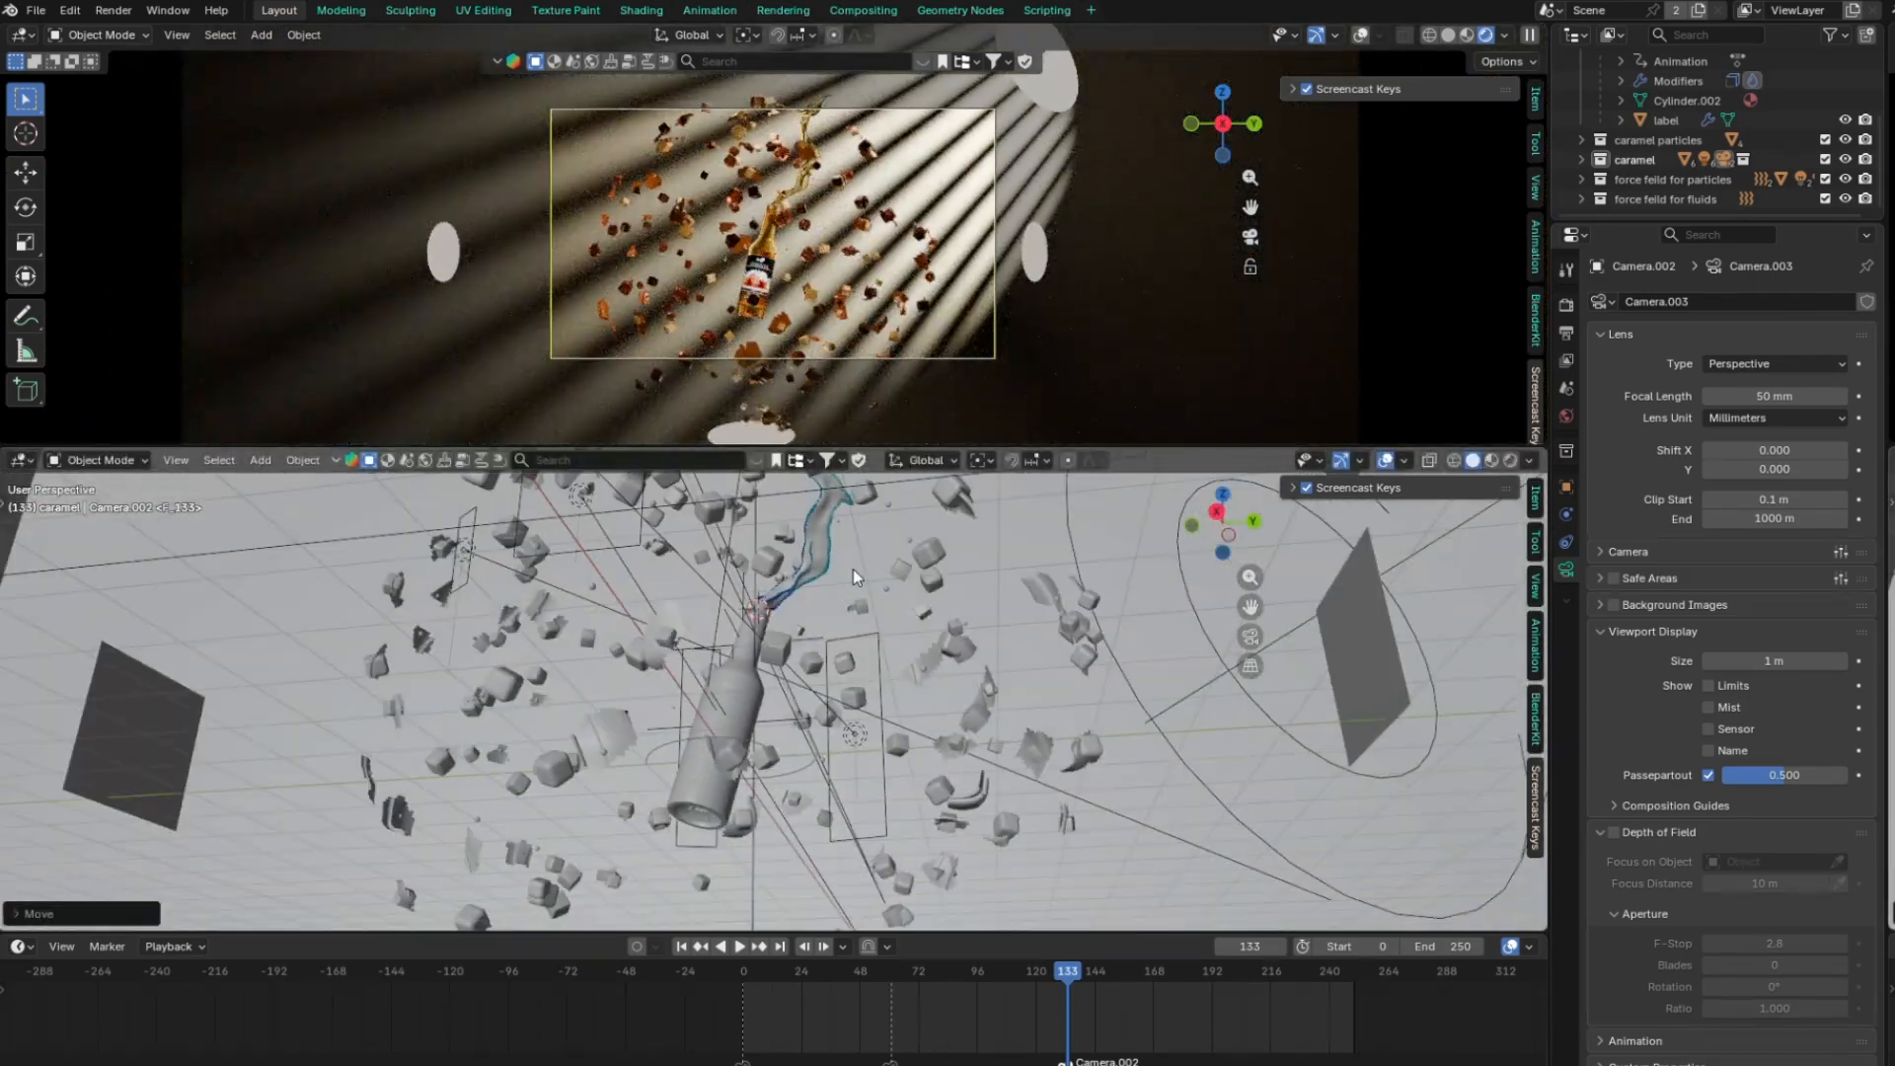
{"action": "key", "text": "ctrl+alt+KP_0"}
{"action": "middle_click_drag", "start_coordinate": [997, 632], "coordinate": [799, 691]}
{"action": "scroll", "coordinate": [800, 691], "scroll_direction": "down", "scroll_amount": 4}
{"action": "left_click_drag", "start_coordinate": [1778, 774], "coordinate": [1855, 775]}
{"action": "scroll", "coordinate": [951, 347], "scroll_direction": "up", "scroll_amount": 1}
{"action": "key", "text": "KP_0"}
{"action": "key", "text": "KP_0"}
Dolly the low-angle camera along its local Z axis and shift it to frame the bottle and splash
{"action": "key", "text": "g"}
{"action": "key", "text": "z"}
{"action": "key", "text": "z"}
{"action": "left_click", "coordinate": [954, 353]}
{"action": "key", "text": "g"}
{"action": "left_click", "coordinate": [963, 326]}
{"action": "middle_click_drag", "start_coordinate": [963, 326], "coordinate": [1016, 212]}
{"action": "scroll", "coordinate": [1017, 212], "scroll_direction": "down", "scroll_amount": 5}
{"action": "left_click", "coordinate": [790, 212]}
{"action": "key", "text": "KP_0"}
{"action": "key", "text": "KP_0"}
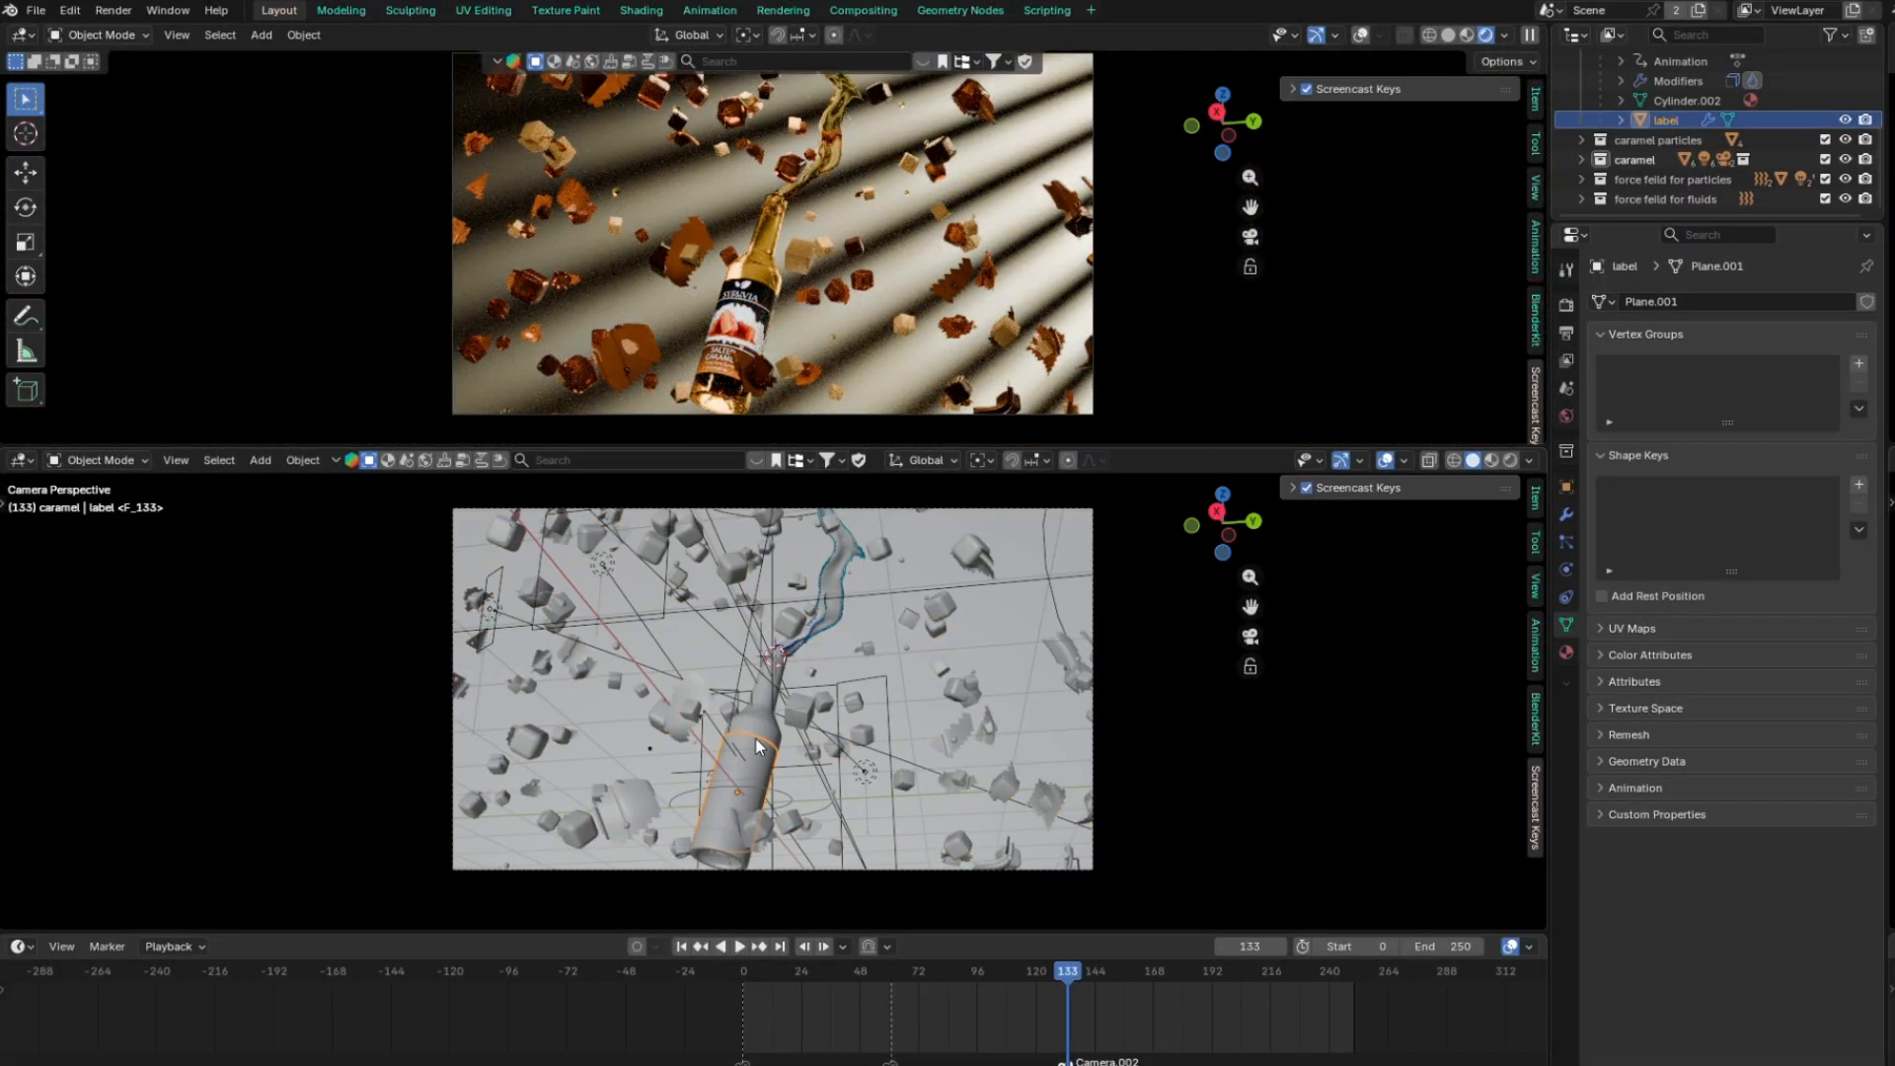
Align the frame 133 camera to a slightly rotated low-angle view of the bottle
{"action": "middle_click_drag", "start_coordinate": [757, 746], "coordinate": [691, 750]}
{"action": "key", "text": "KP_0"}
{"action": "key", "text": "ctrl+alt+KP_0"}
Select the frame 133 camera and dolly it back along its local Z axis to widen the framing
{"action": "left_click", "coordinate": [941, 616]}
{"action": "scroll", "coordinate": [691, 750], "scroll_direction": "down", "scroll_amount": 5}
{"action": "left_click", "coordinate": [483, 837]}
{"action": "key", "text": "KP_0"}
{"action": "key", "text": "g"}
{"action": "key", "text": "z"}
{"action": "key", "text": "z"}
{"action": "left_click", "coordinate": [862, 703]}
{"action": "key", "text": "KP_0"}
{"action": "key", "text": "KP_0"}
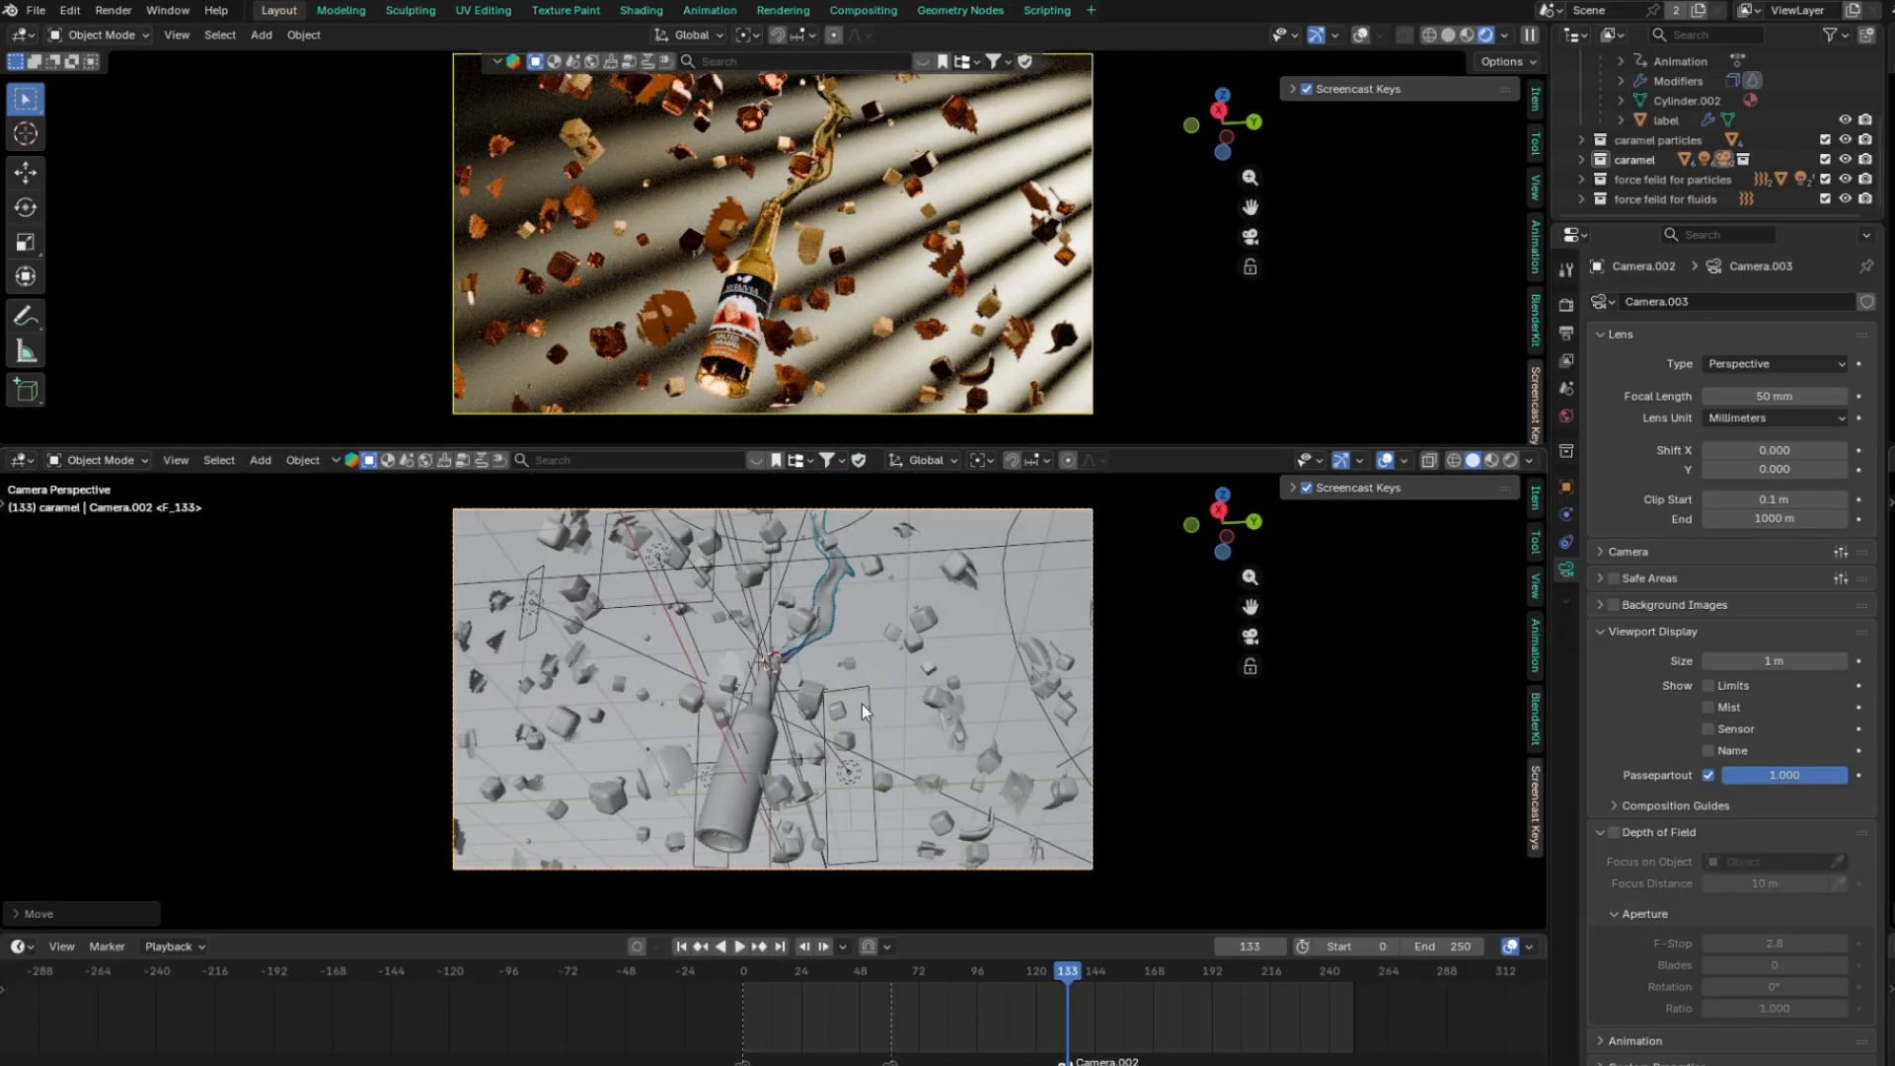
Readjust the camera's distance along its local Z axis and shift it to recenter the bottle in frame
{"action": "left_click", "coordinate": [1566, 486]}
{"action": "key", "text": "g"}
{"action": "key", "text": "z"}
{"action": "key", "text": "z"}
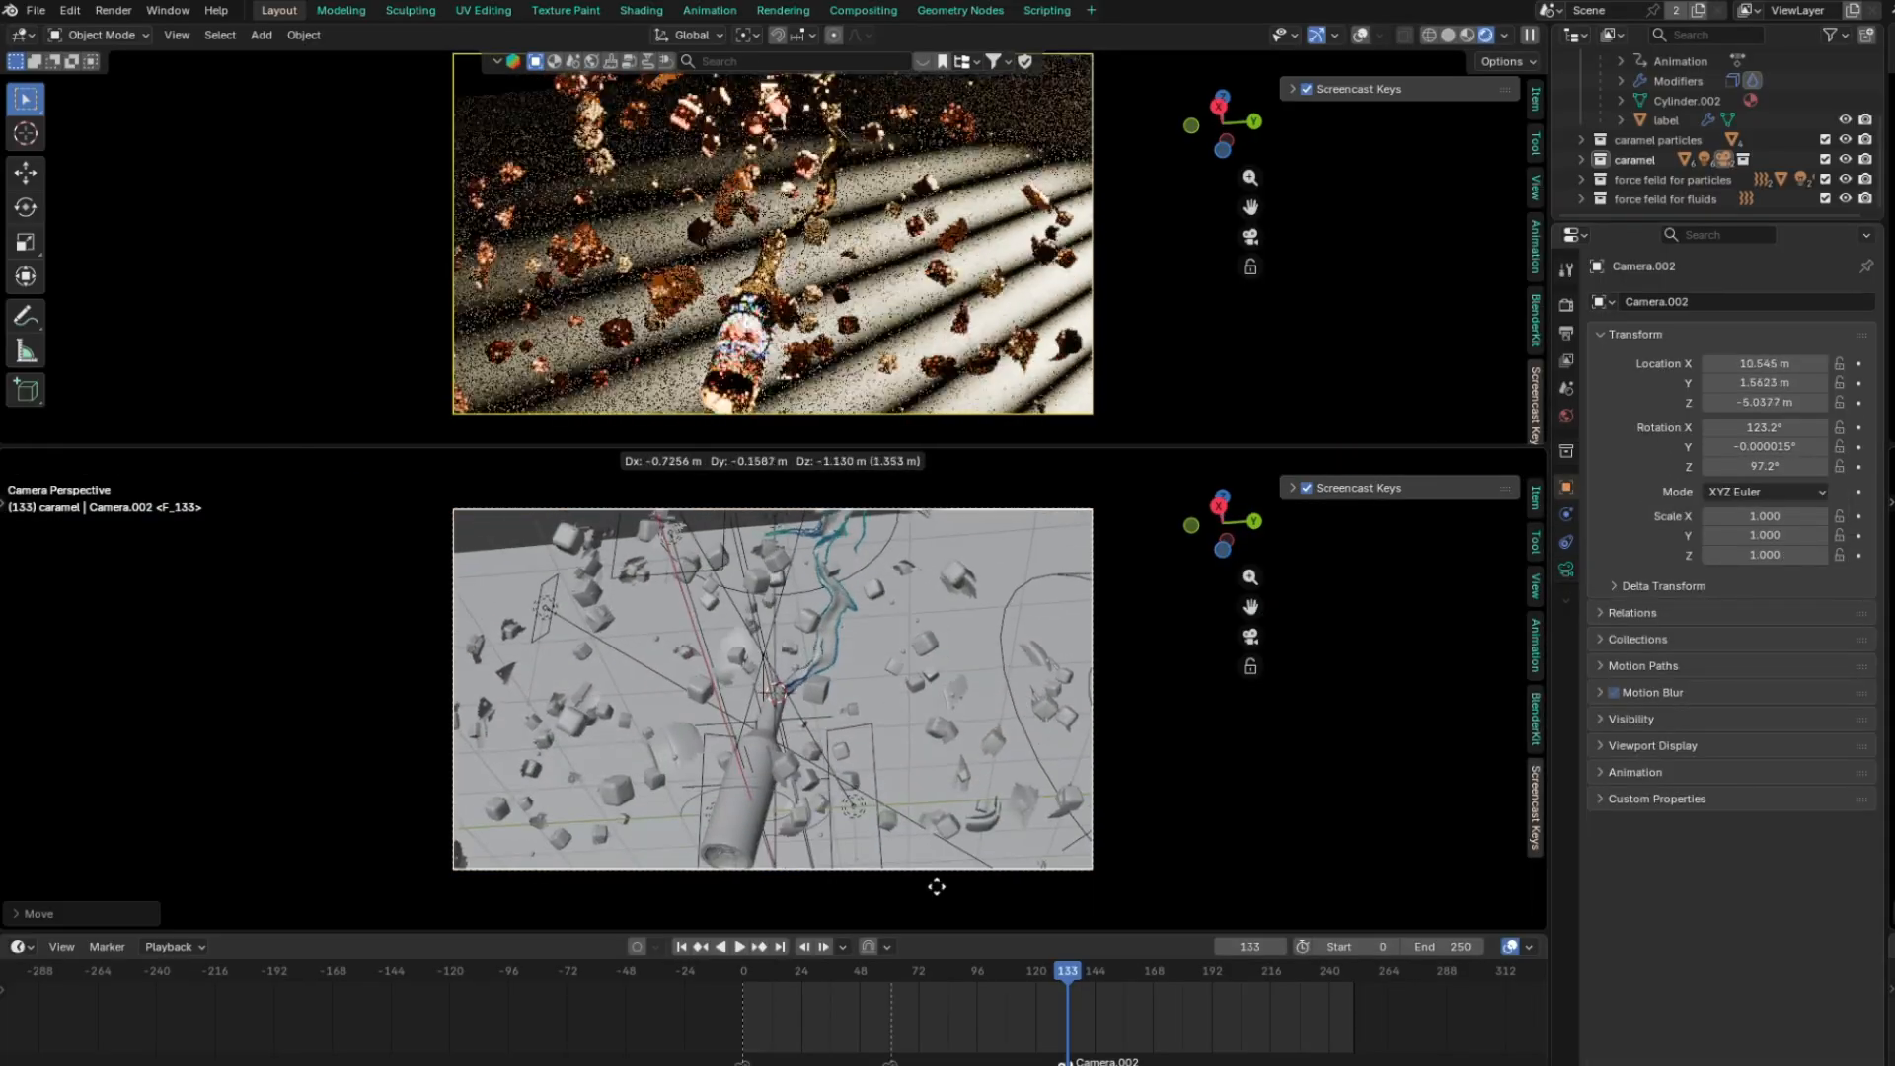
{"action": "left_click", "coordinate": [894, 771]}
{"action": "key", "text": "g"}
{"action": "left_click", "coordinate": [888, 755]}
{"action": "middle_click_drag", "start_coordinate": [888, 755], "coordinate": [790, 827]}
{"action": "scroll", "coordinate": [789, 827], "scroll_direction": "down", "scroll_amount": 5}
{"action": "left_click", "coordinate": [789, 825]}
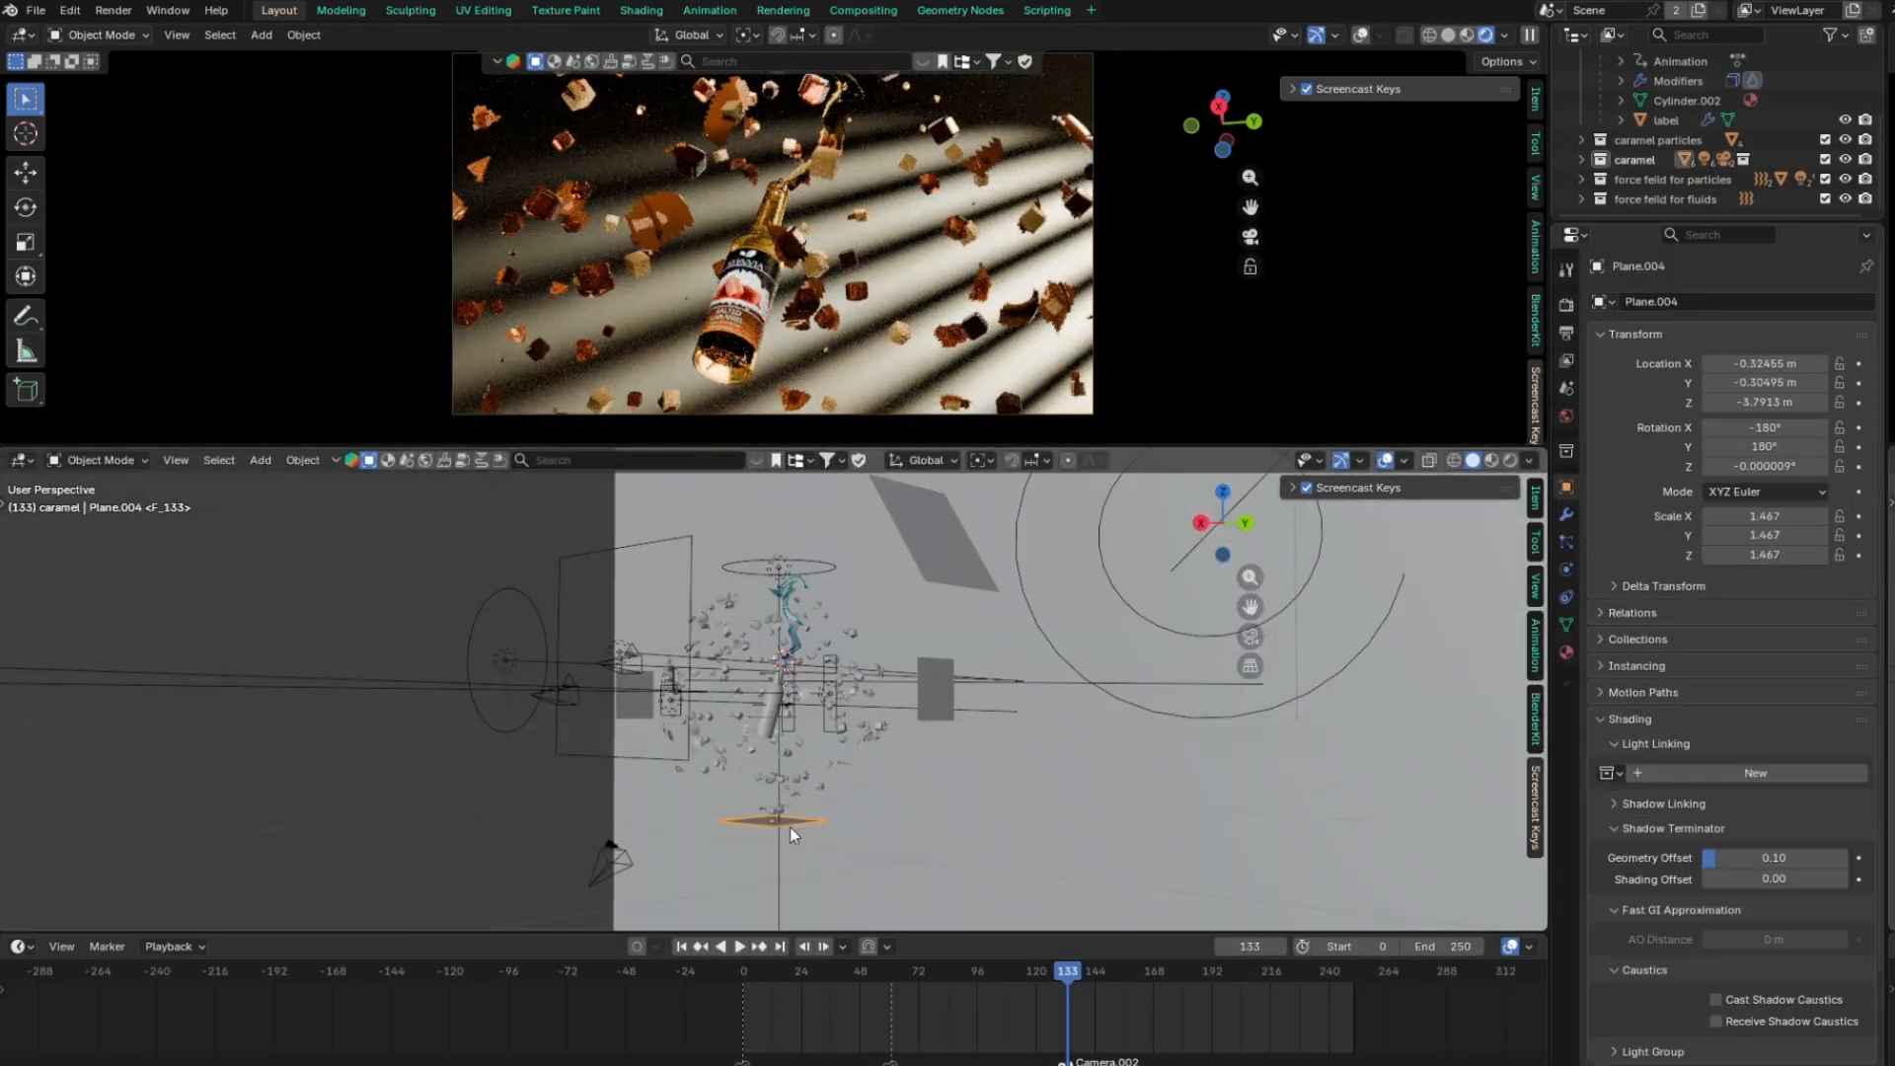
{"action": "key", "text": "ctrl+z"}
{"action": "key", "text": "KP_0"}
{"action": "key", "text": "KP_0"}
{"action": "key", "text": "KP_0"}
Select the Point light off to the side of the scene and scrub the timeline to frame 135 in camera view
{"action": "scroll", "coordinate": [697, 618], "scroll_direction": "down", "scroll_amount": 2}
{"action": "middle_click_drag", "start_coordinate": [697, 617], "coordinate": [1388, 693]}
{"action": "left_click", "coordinate": [1298, 659]}
{"action": "key", "text": "KP_0"}
{"action": "left_click_drag", "start_coordinate": [761, 972], "coordinate": [1083, 976]}
{"action": "scroll", "coordinate": [726, 644], "scroll_direction": "down", "scroll_amount": 2}
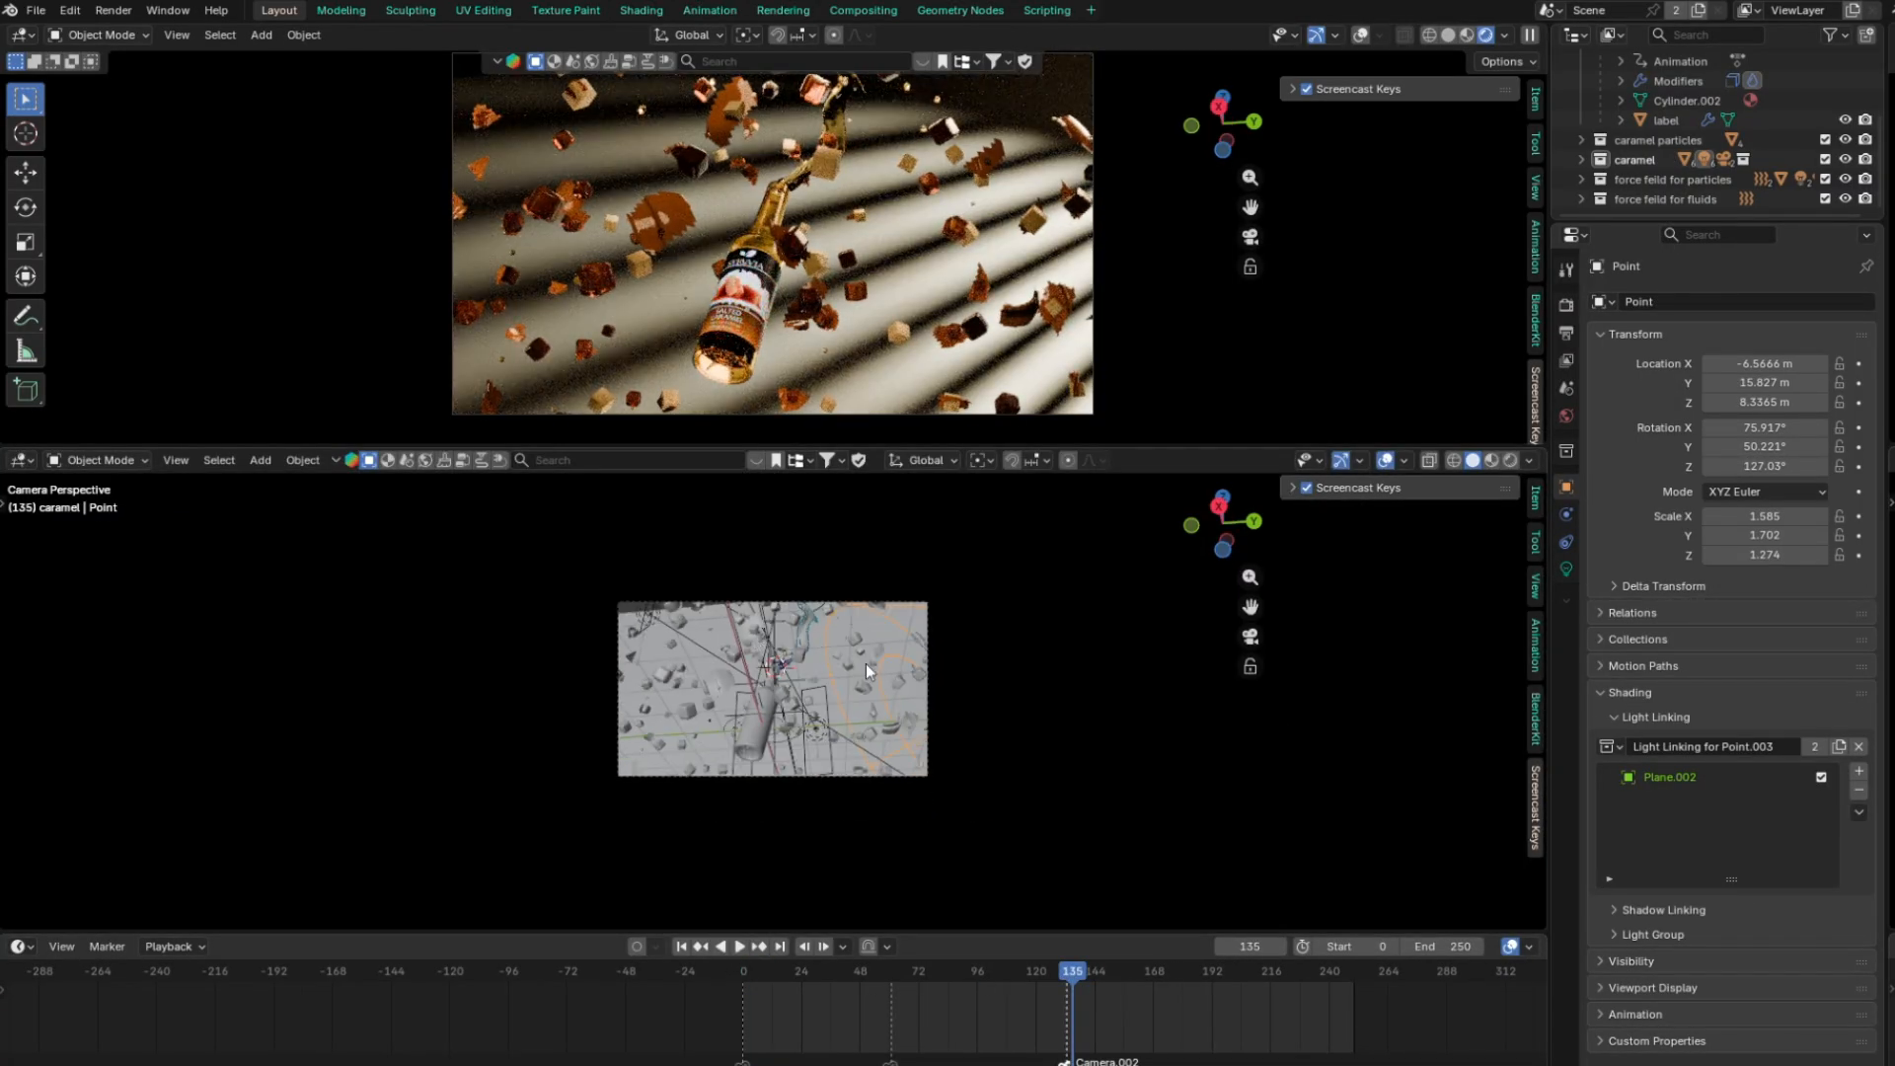
Select the frame 133 camera and move it to frame the bottle's neck and the caramel stream above it
{"action": "scroll", "coordinate": [877, 179], "scroll_direction": "up", "scroll_amount": 2}
{"action": "scroll", "coordinate": [866, 663], "scroll_direction": "up", "scroll_amount": 2}
{"action": "left_click", "coordinate": [993, 691]}
{"action": "key", "text": "g"}
{"action": "left_click", "coordinate": [997, 681]}
{"action": "scroll", "coordinate": [877, 197], "scroll_direction": "down", "scroll_amount": 3}
Set the camera's depth of field to F-Stop 0.1 with a focus distance of 10.21 m and preview the animation
{"action": "left_click", "coordinate": [1566, 569]}
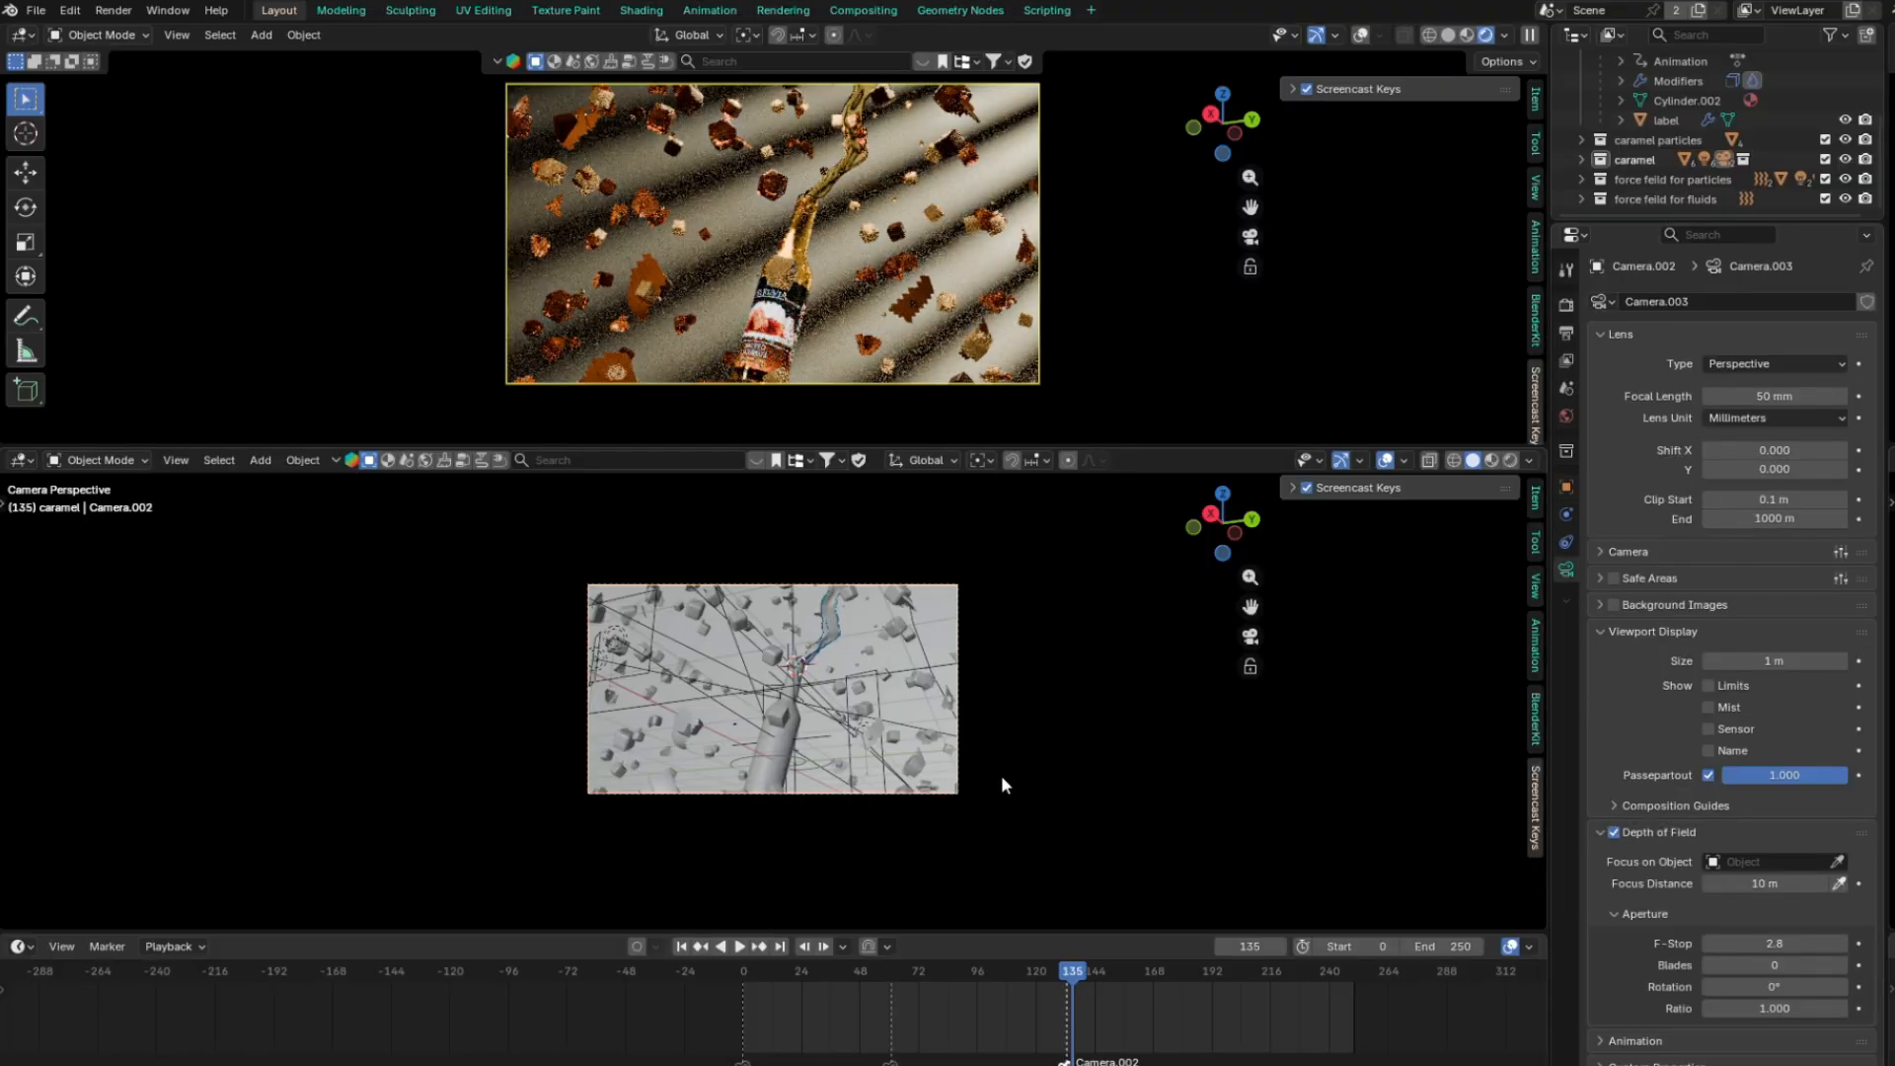
{"action": "scroll", "coordinate": [1001, 774], "scroll_direction": "up", "scroll_amount": 3}
{"action": "left_click_drag", "start_coordinate": [1774, 943], "coordinate": [1746, 943]}
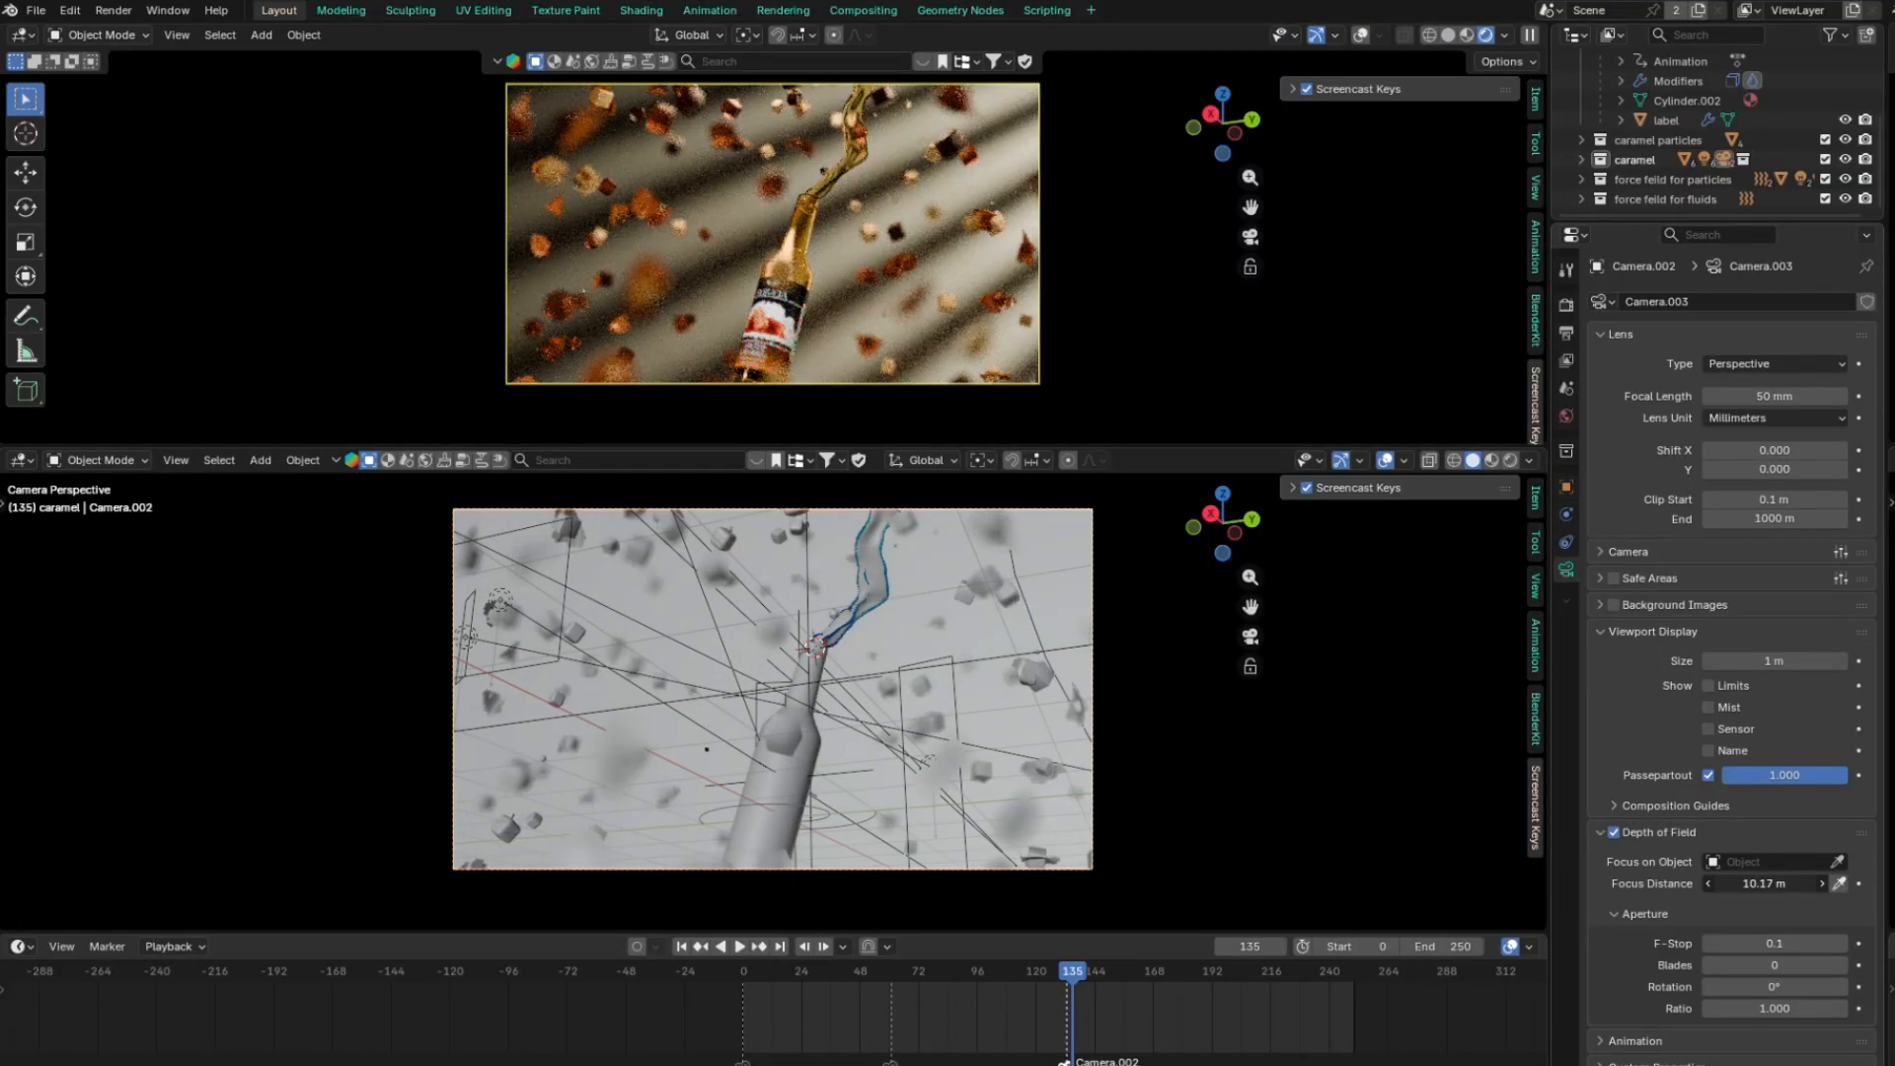
{"action": "key", "text": "space"}
{"action": "key", "text": "space"}
{"action": "key", "text": "KP_0"}
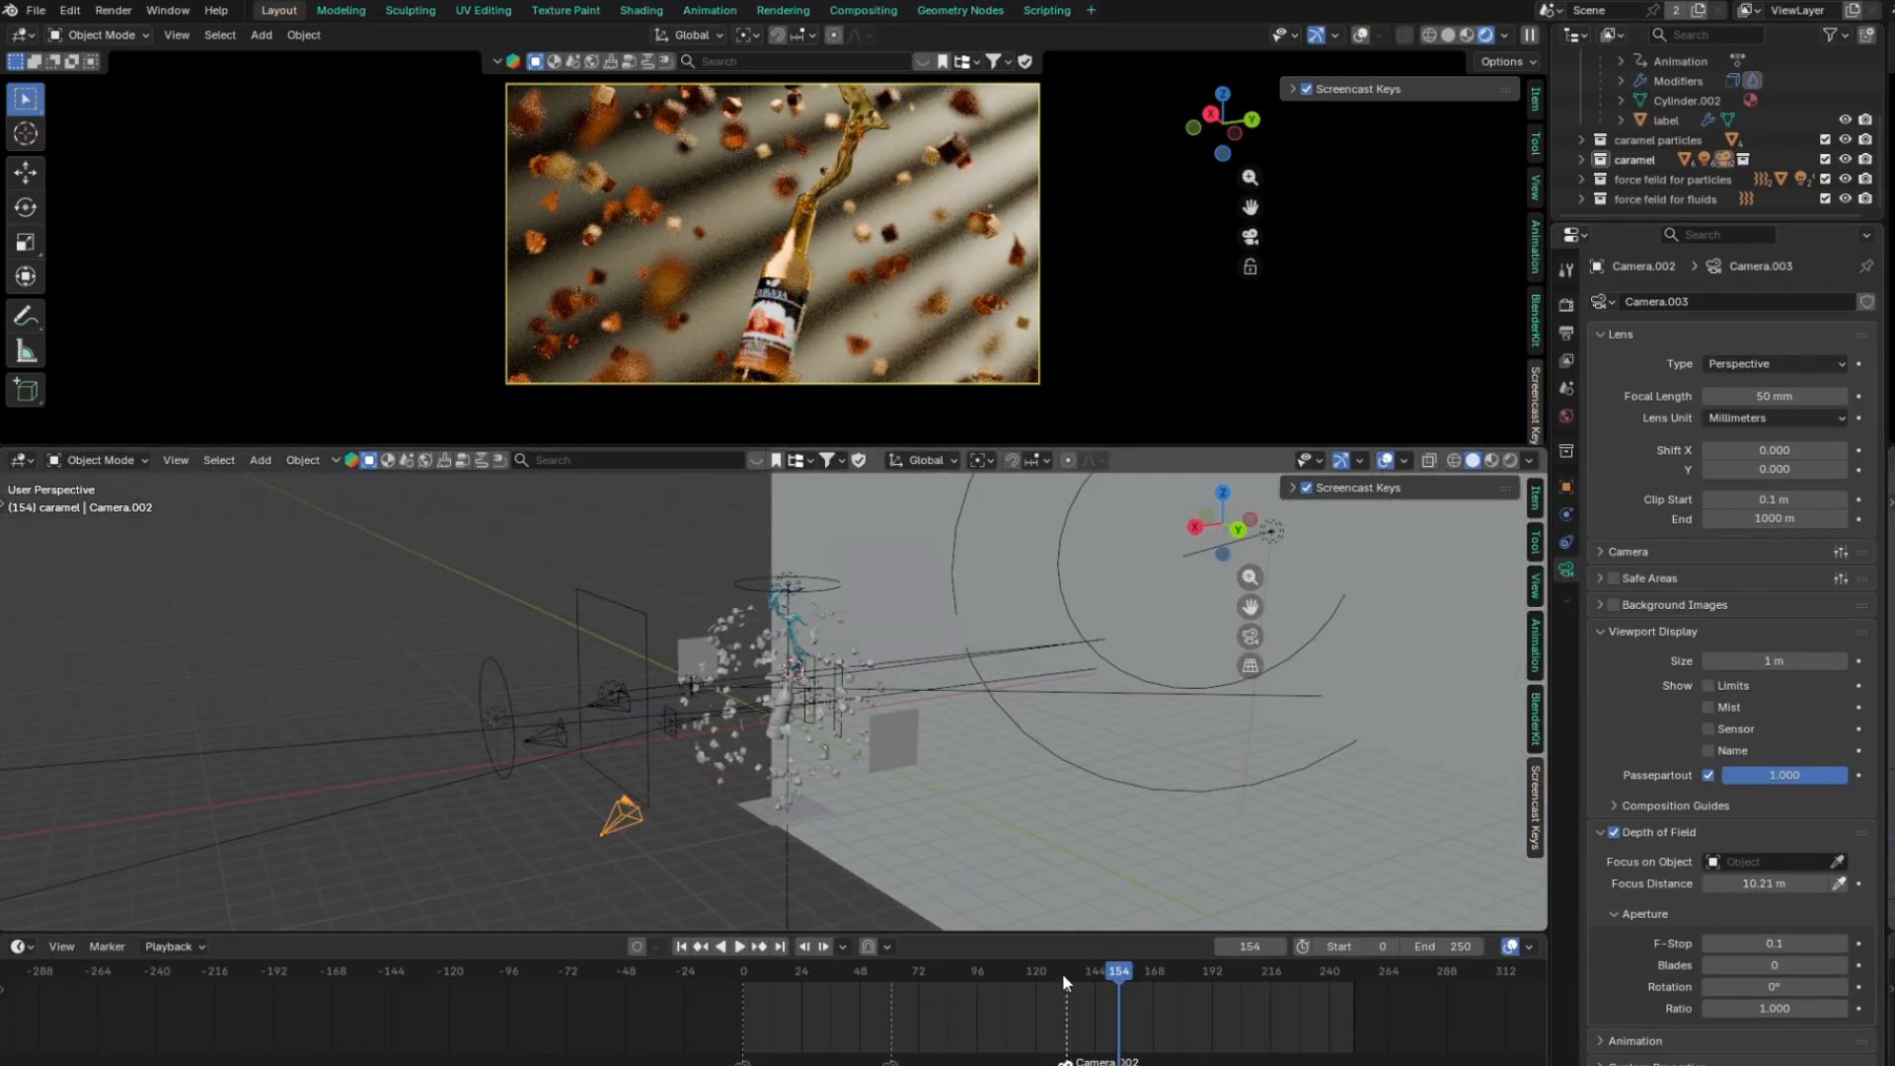
Keyframe the camera's location and rotation at frame 133, and at frame 200 raise it to about Z -0.987 m for an upward move
{"action": "key", "text": "space"}
{"action": "left_click", "coordinate": [1566, 487]}
{"action": "left_click_drag", "start_coordinate": [1273, 977], "coordinate": [1232, 975]}
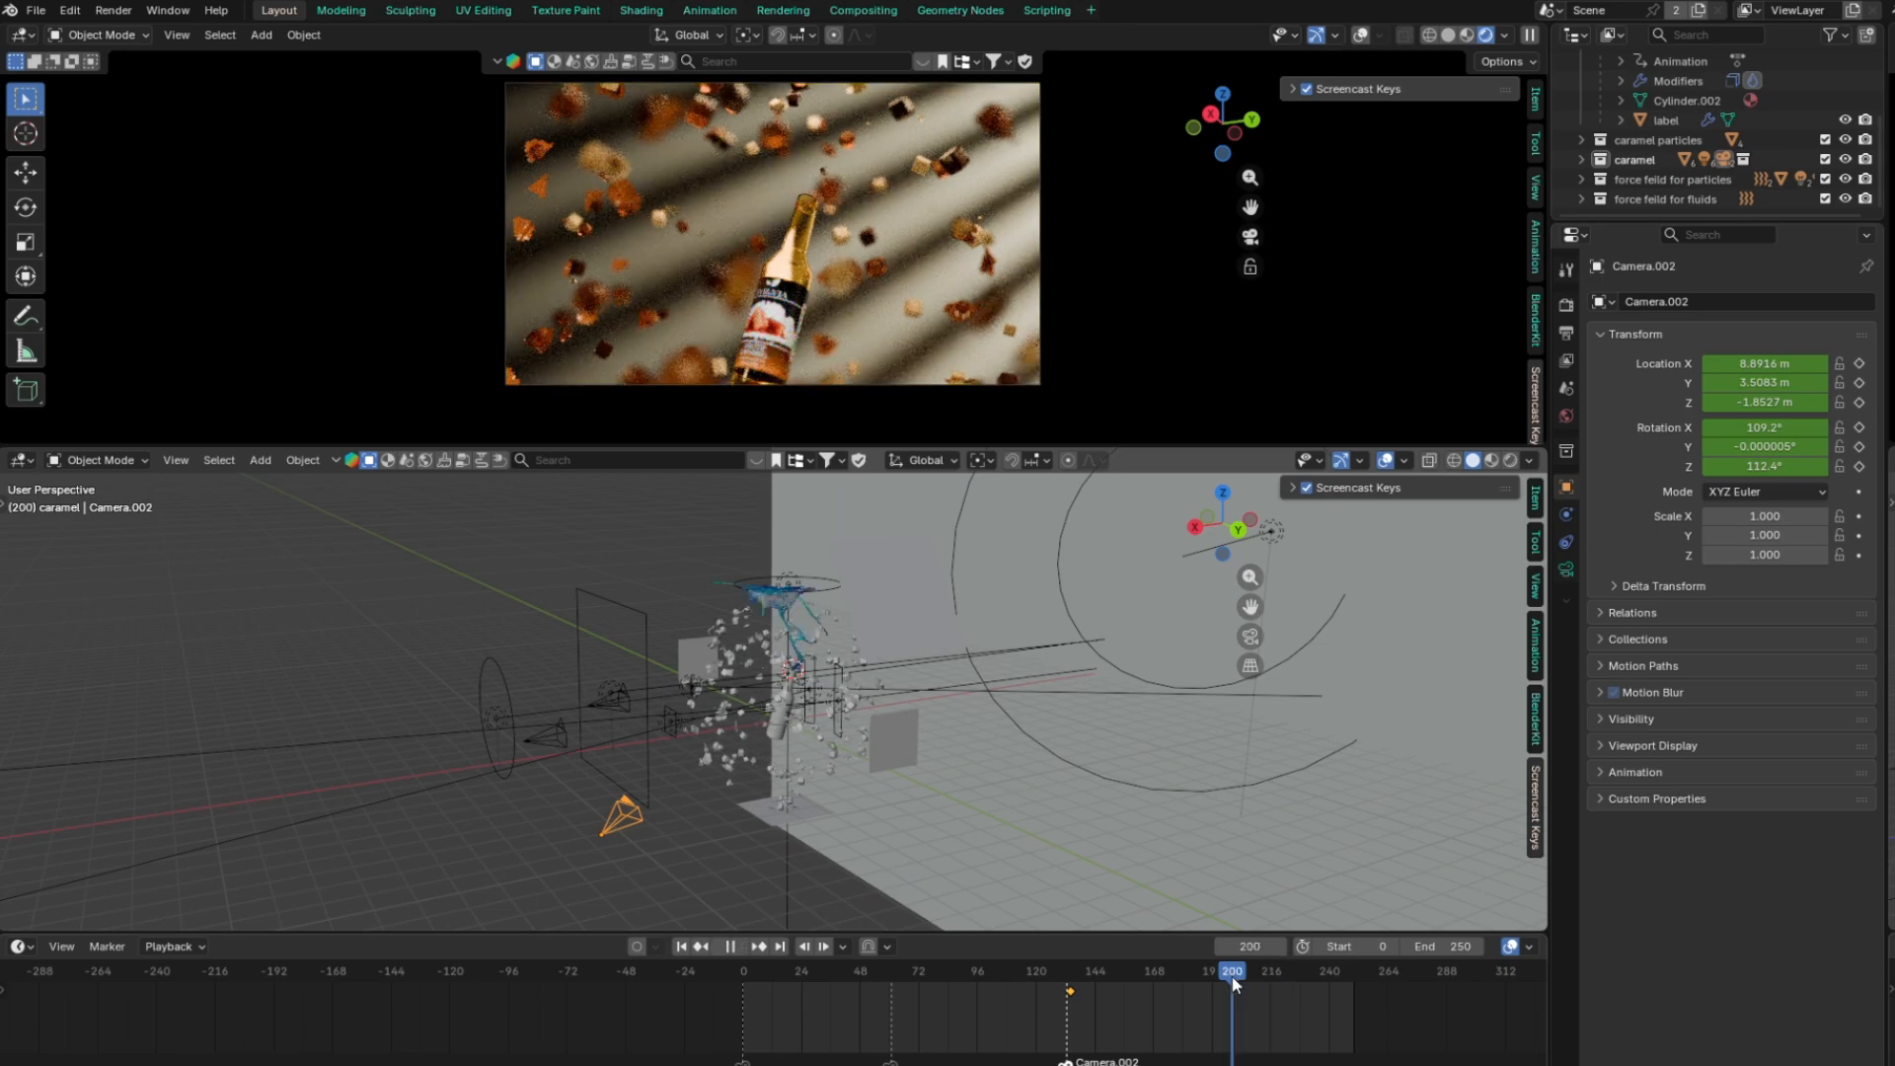
{"action": "key", "text": "KP_0"}
{"action": "key", "text": "g"}
{"action": "left_click", "coordinate": [924, 651]}
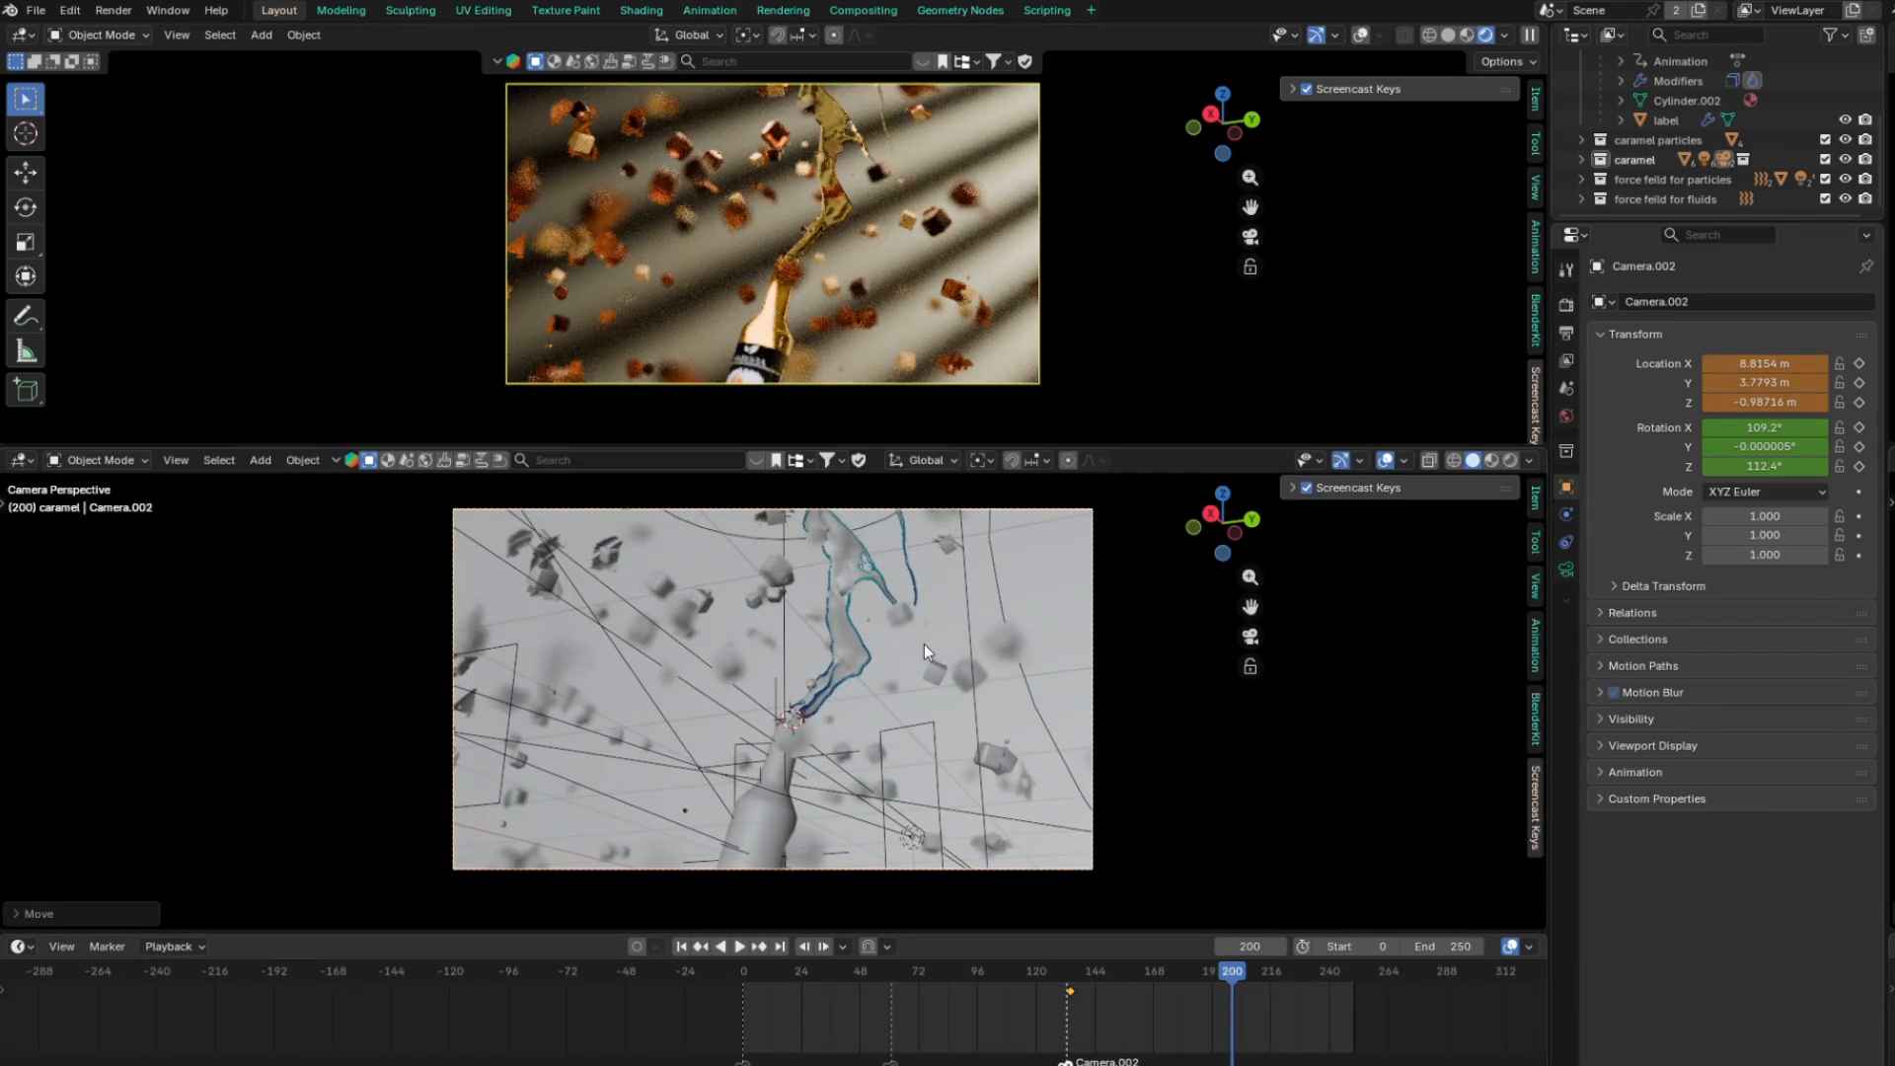
Set the animation's end frame to 200 and return to frame 0 to open the scene's render settings
{"action": "left_click", "coordinate": [681, 945]}
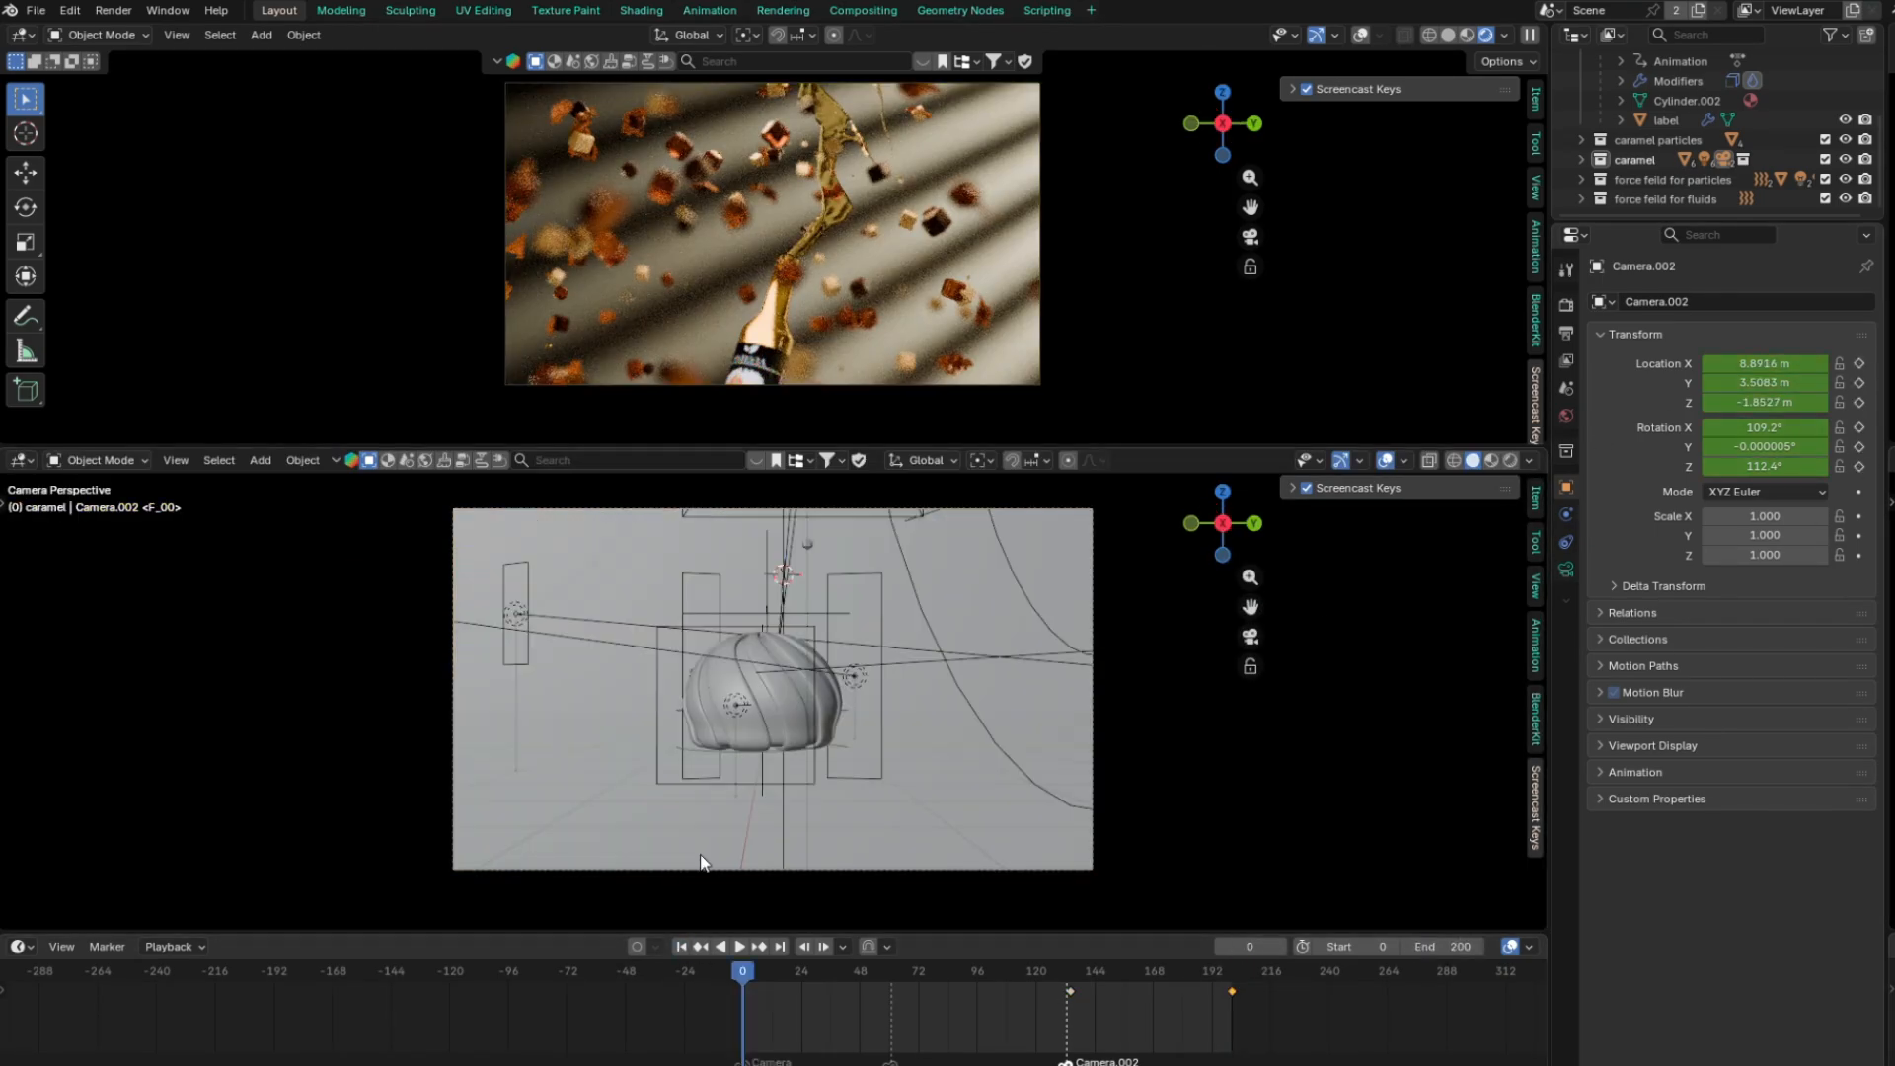
{"action": "left_click", "coordinate": [1566, 305]}
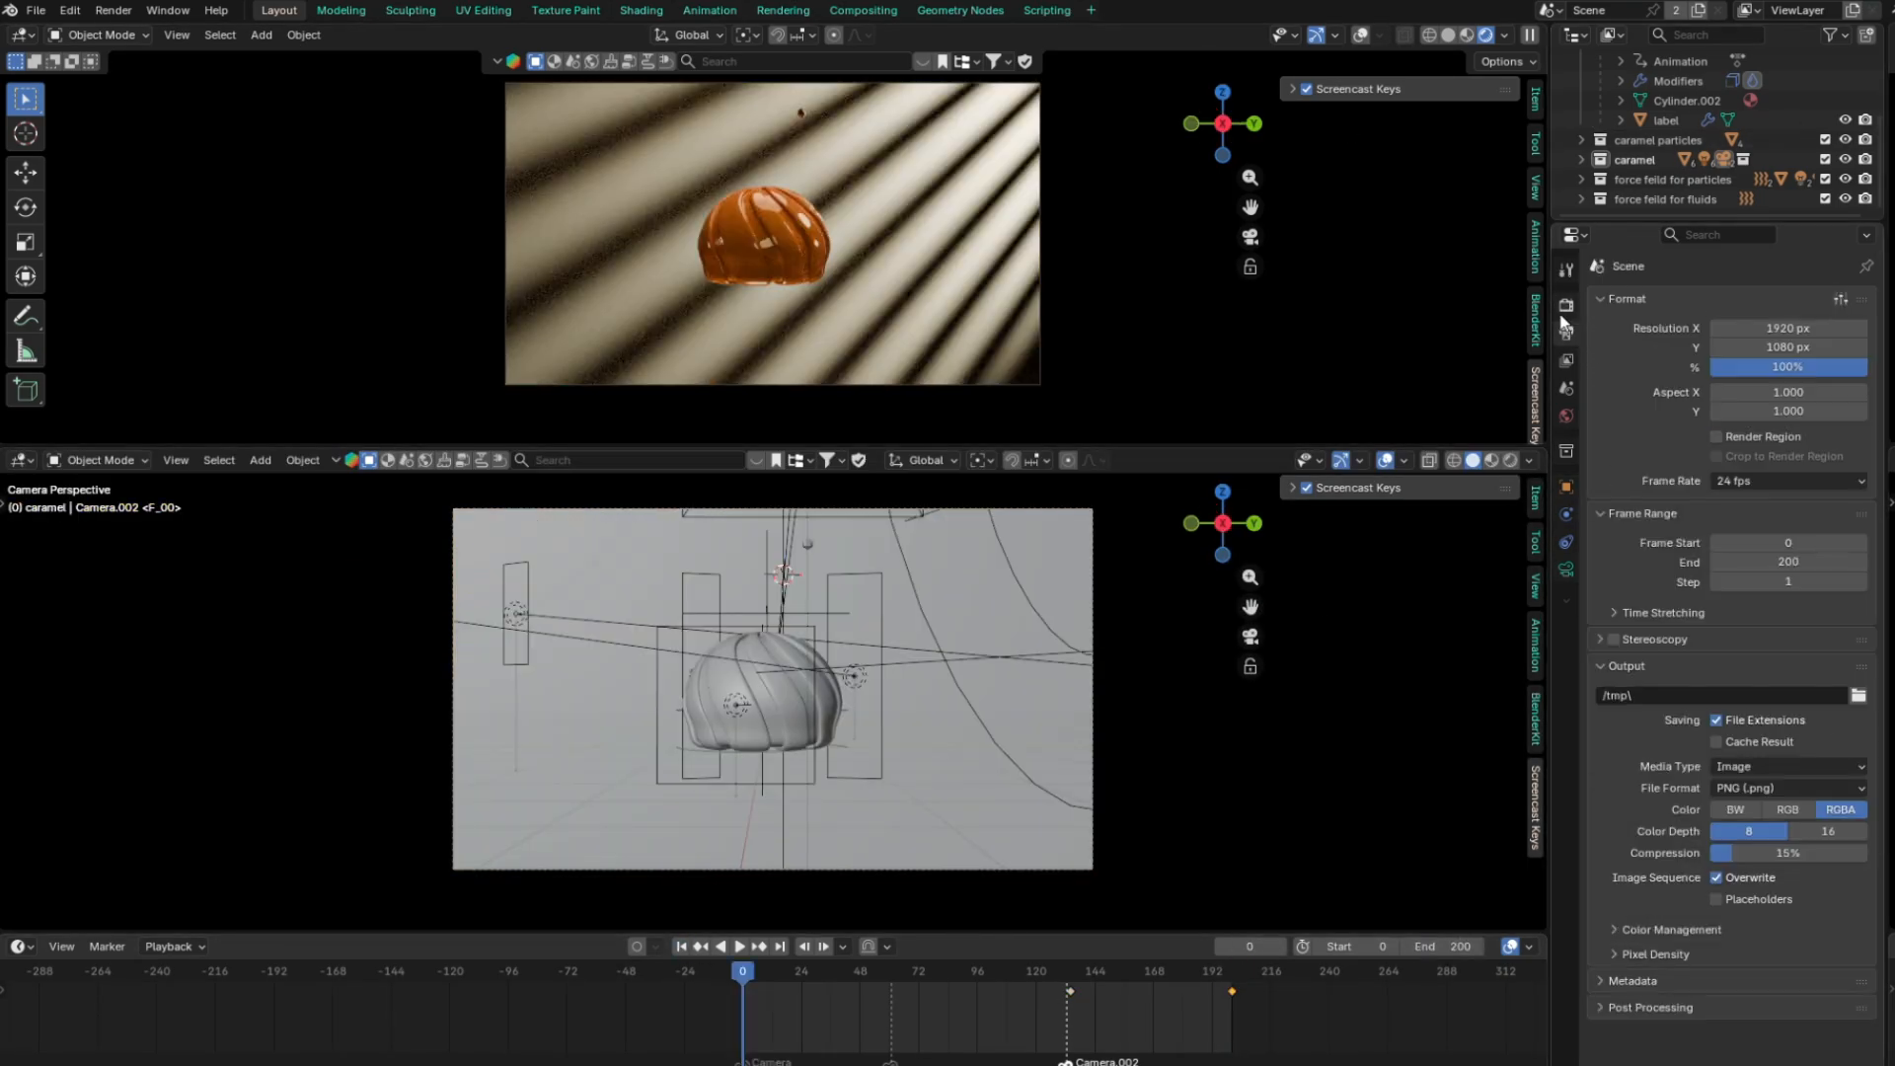